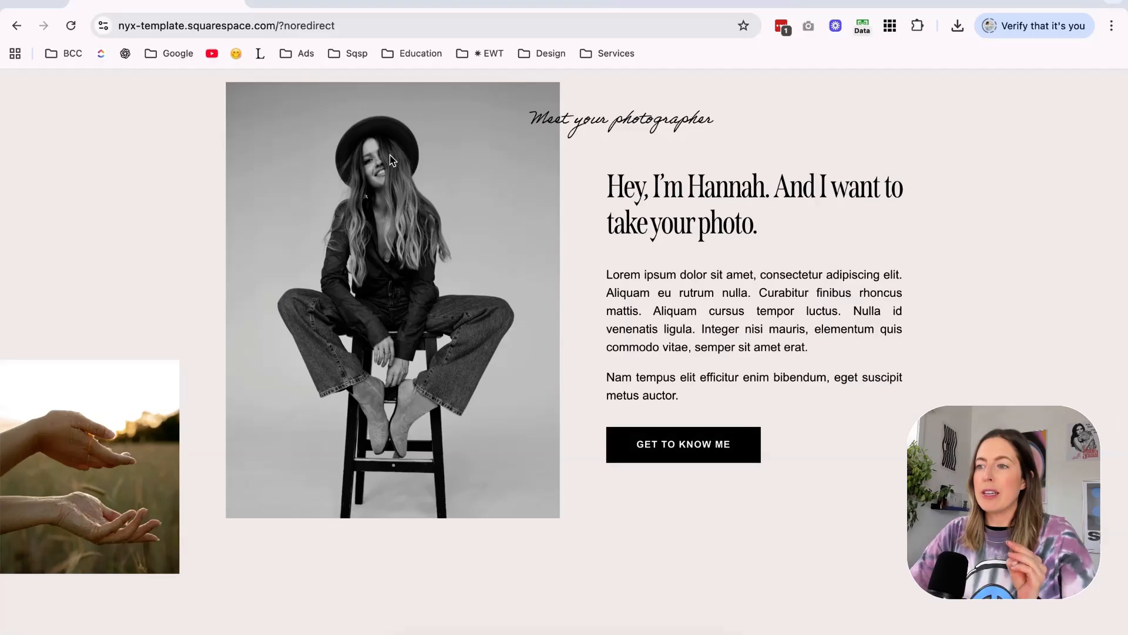
Review the photography template's home page, including the featured clients, testimonial, service categories and portfolio sections.
scroll(392, 160, down, 10)
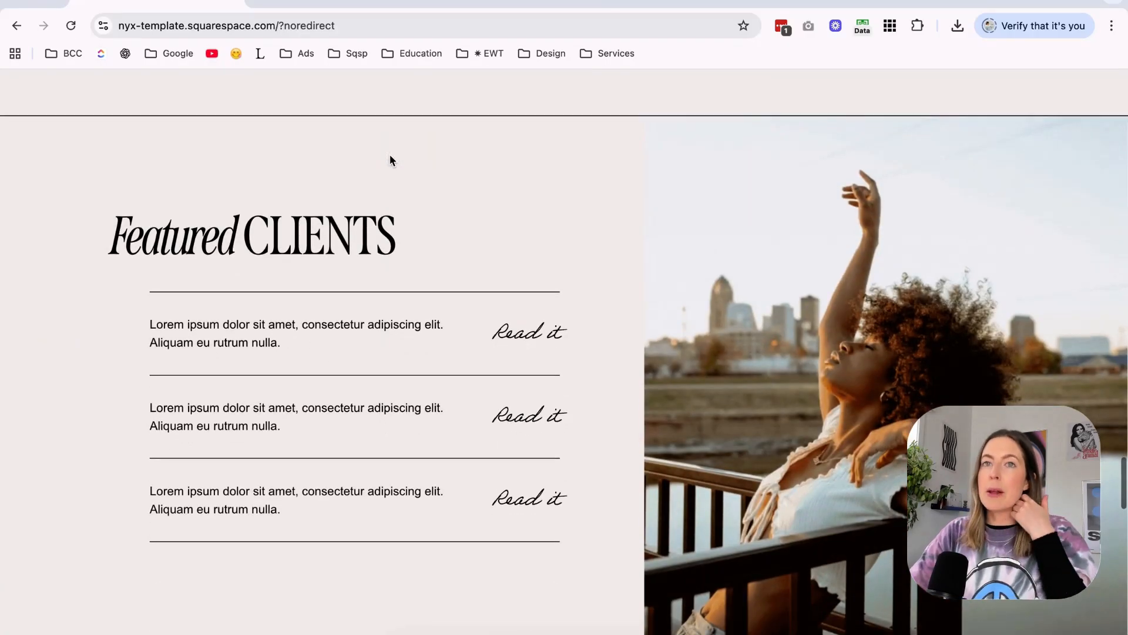
scroll(391, 157, down, 2)
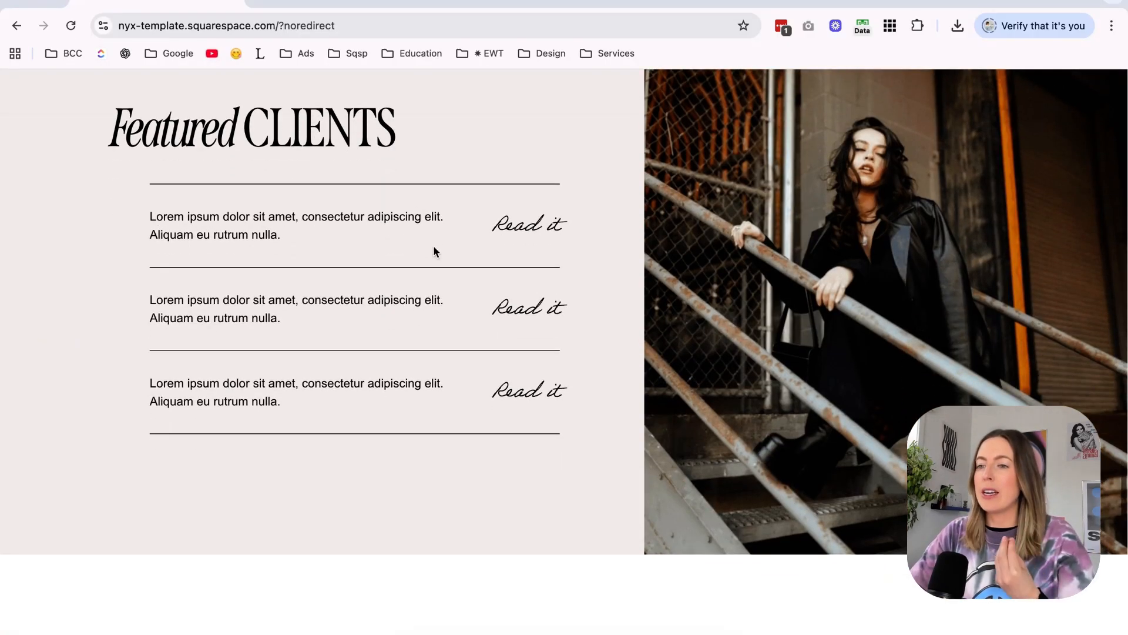
scroll(434, 248, down, 4)
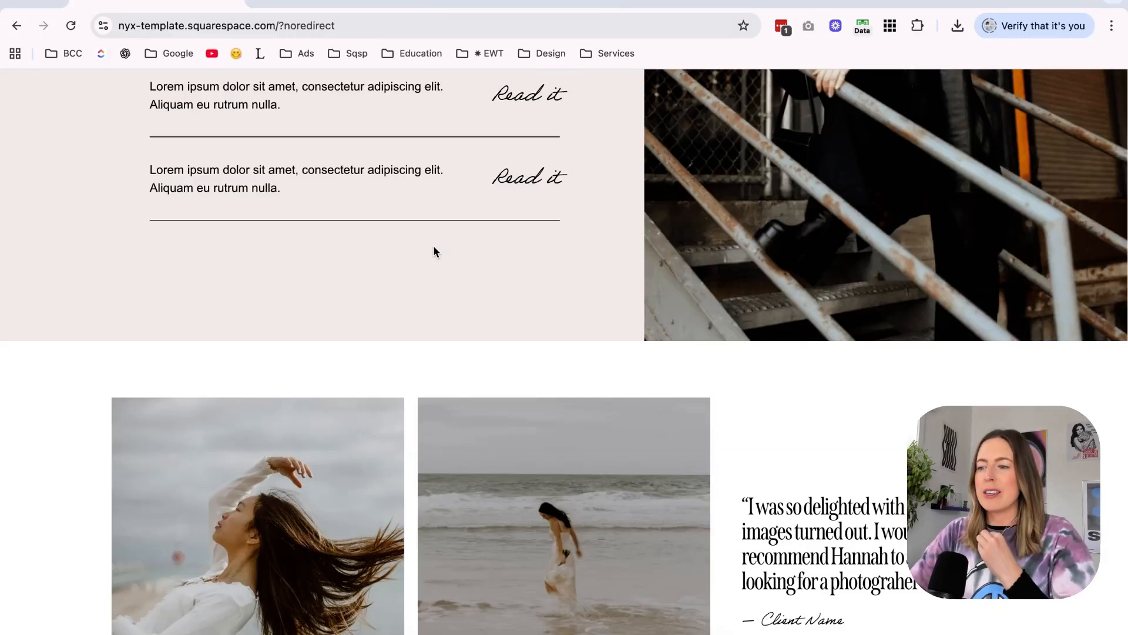
scroll(434, 247, down, 3)
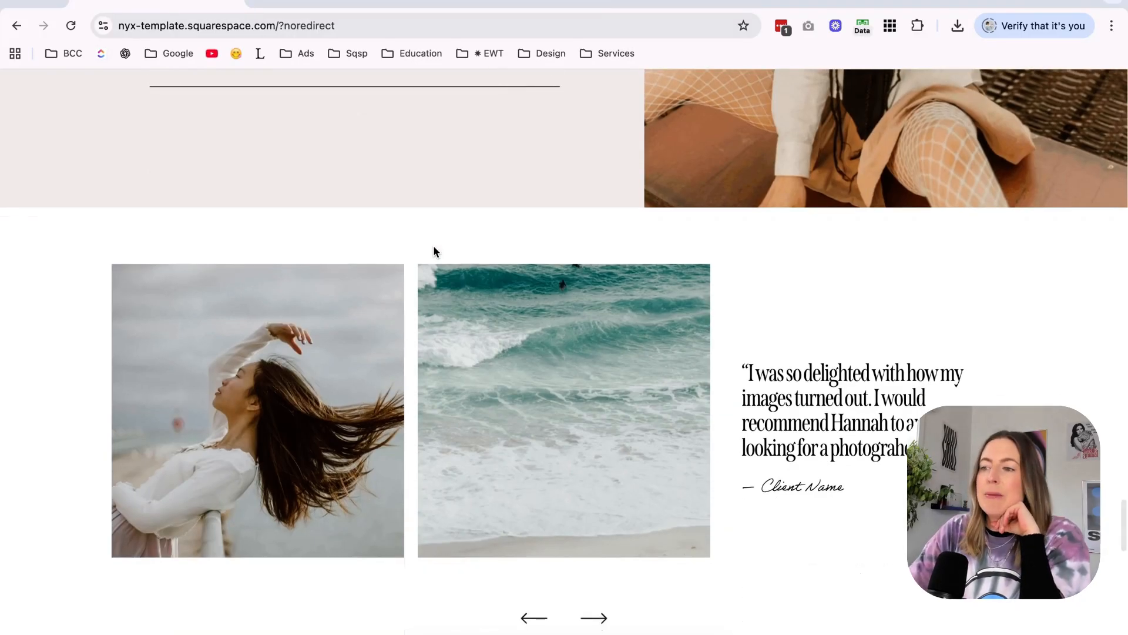
scroll(433, 247, down, 2)
scroll(434, 247, down, 15)
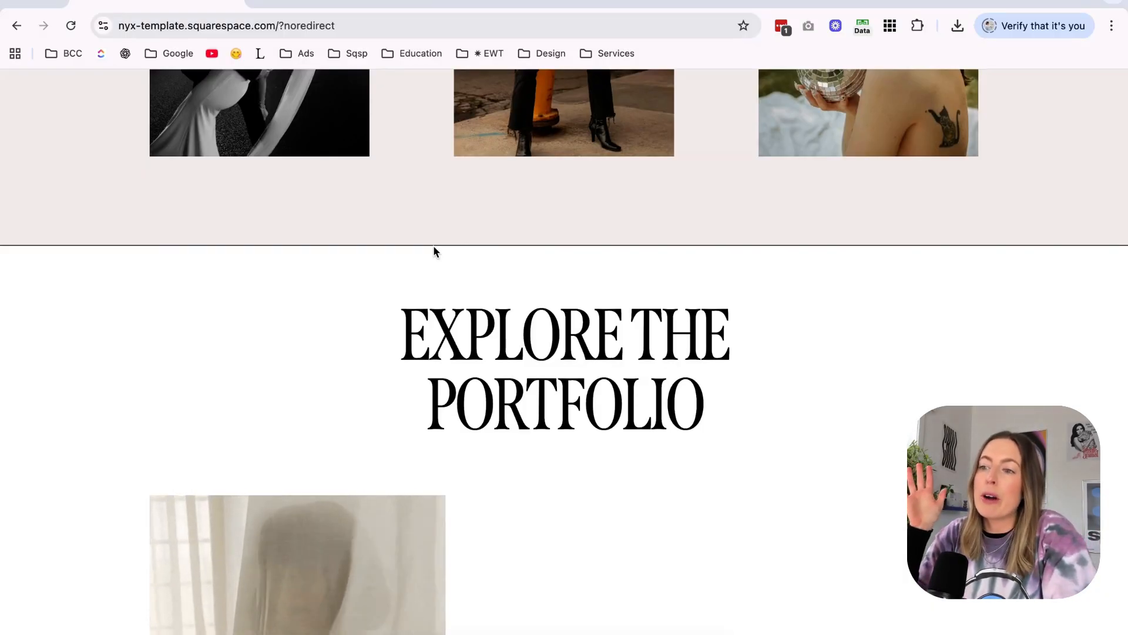
scroll(434, 251, up, 14)
scroll(434, 251, down, 7)
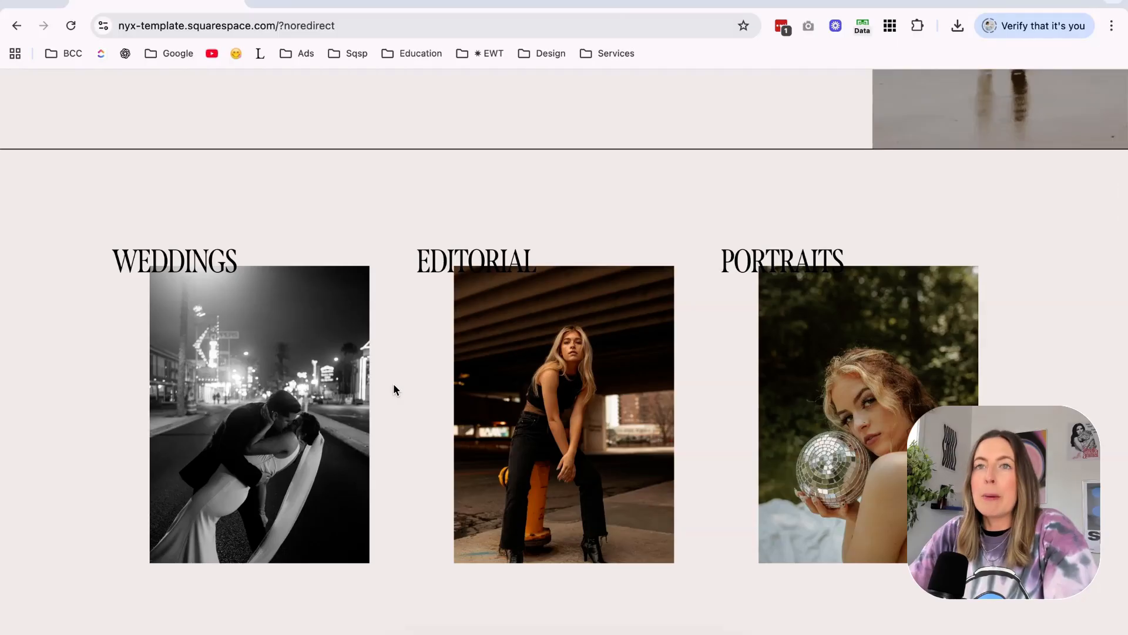
scroll(393, 385, down, 3)
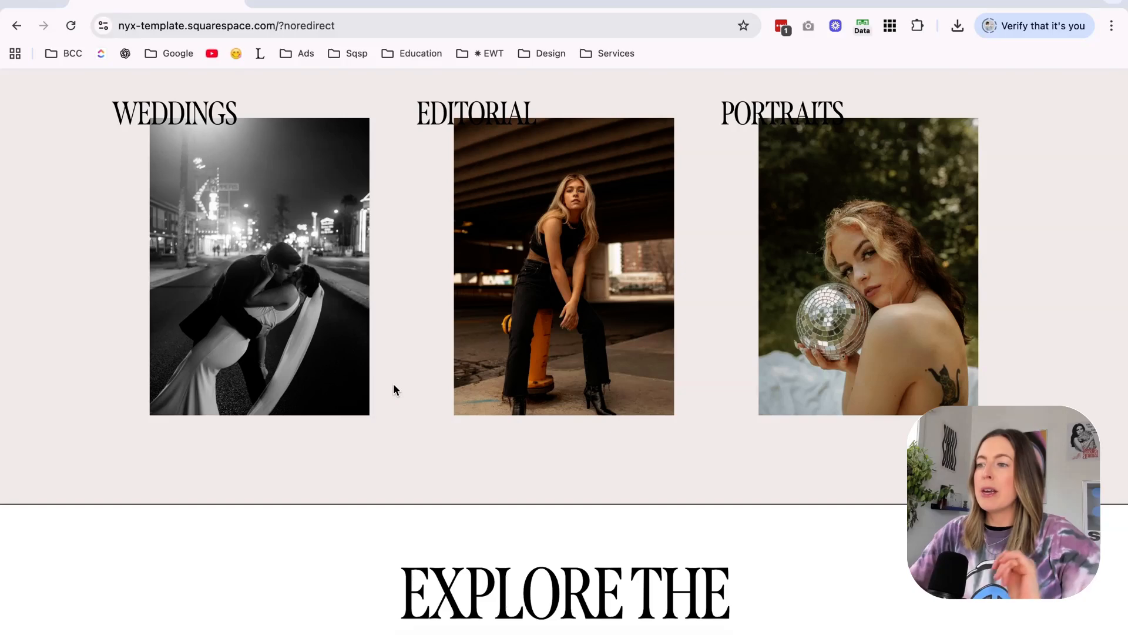
scroll(393, 390, down, 4)
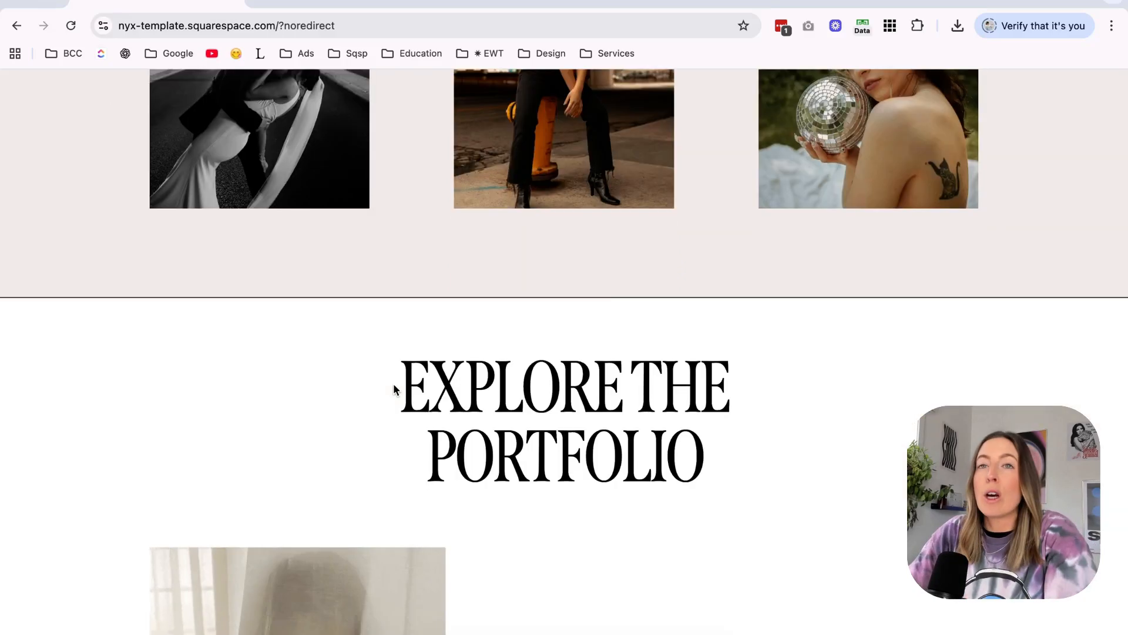
Switch to the Pinterest results for "sardine summer" and examine the illustration styles and colours of the pins.
click(783, 3)
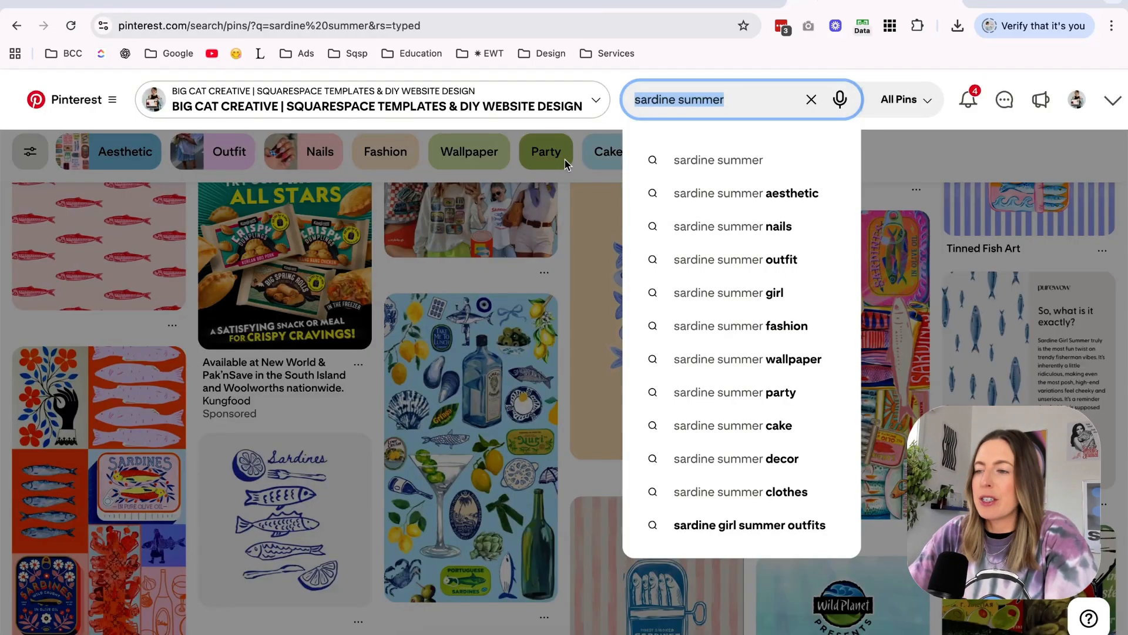
click(731, 95)
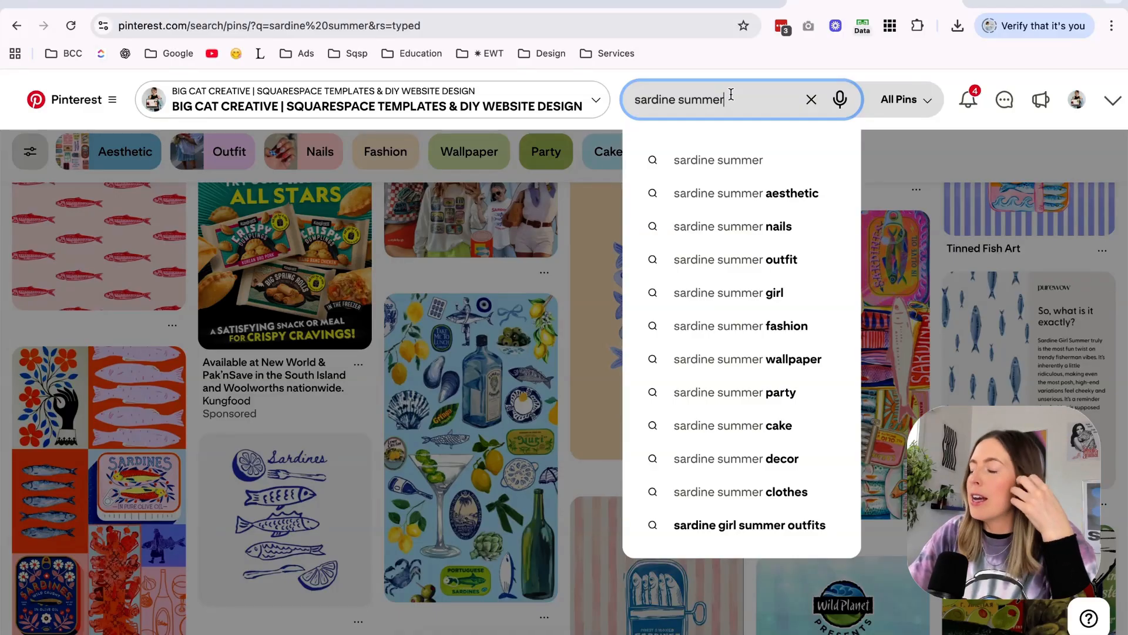
click(931, 201)
scroll(930, 202, up, 4)
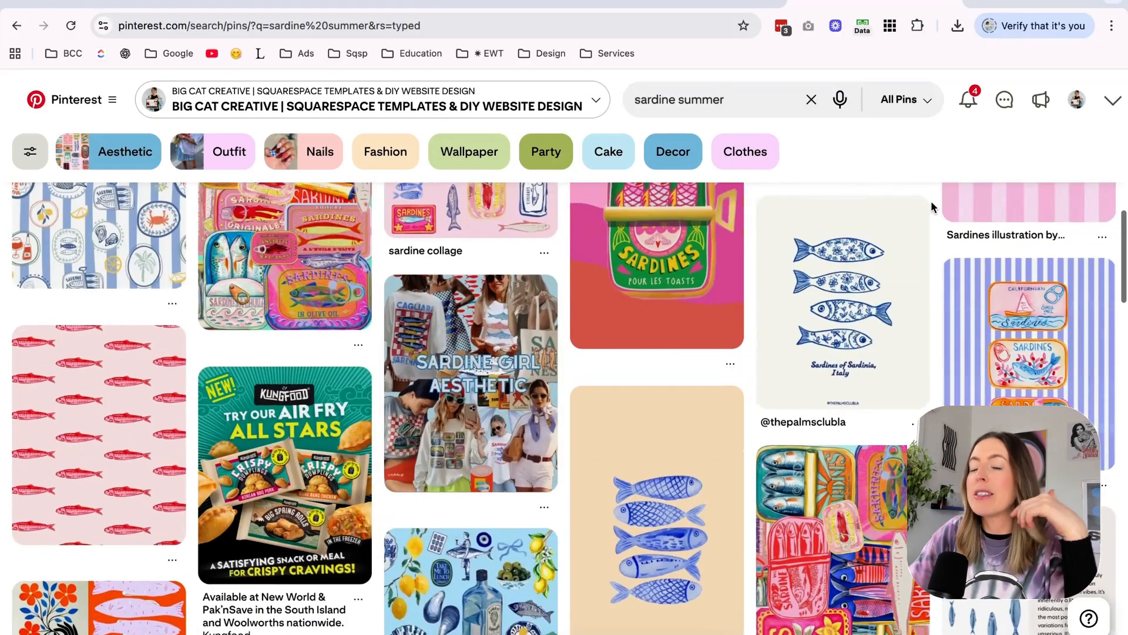
scroll(931, 202, up, 4)
scroll(932, 207, up, 1)
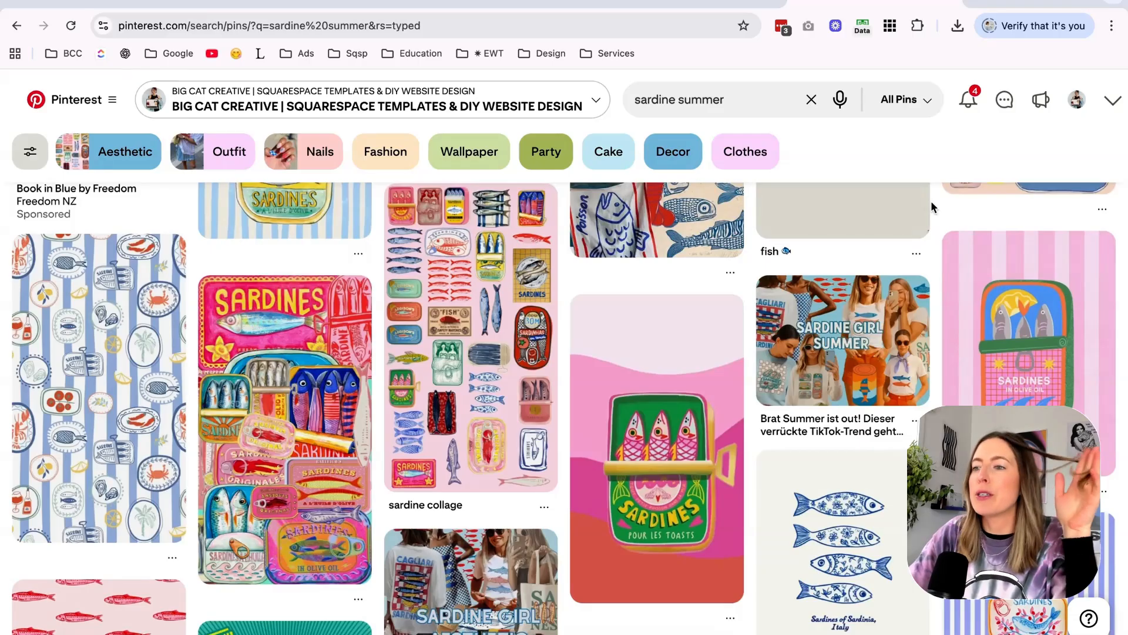
scroll(932, 207, up, 4)
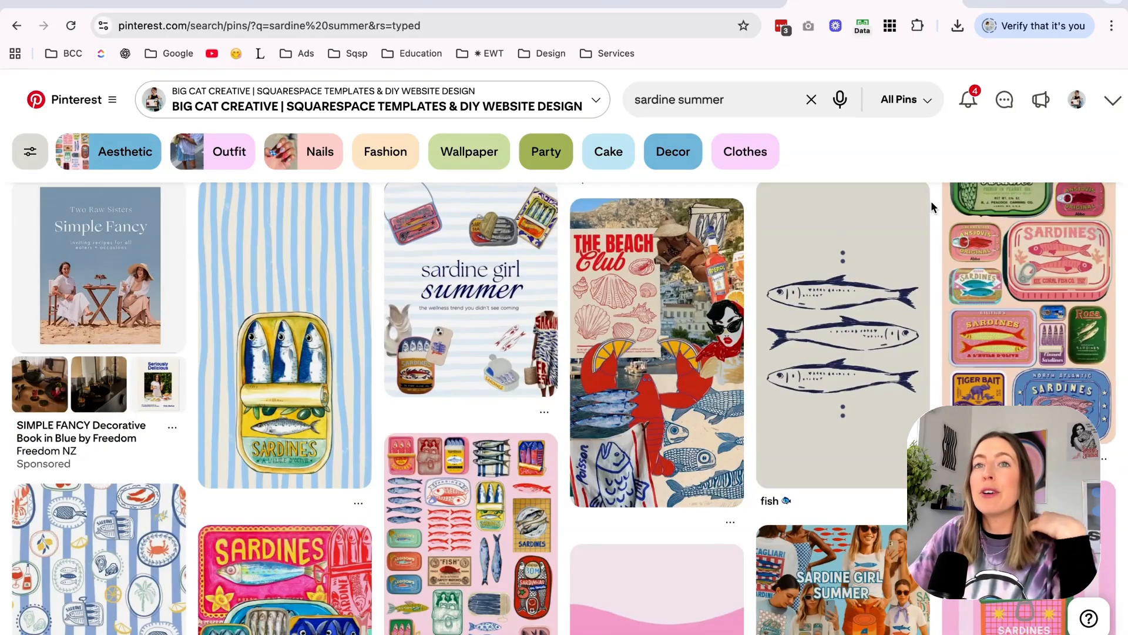
scroll(931, 207, down, 10)
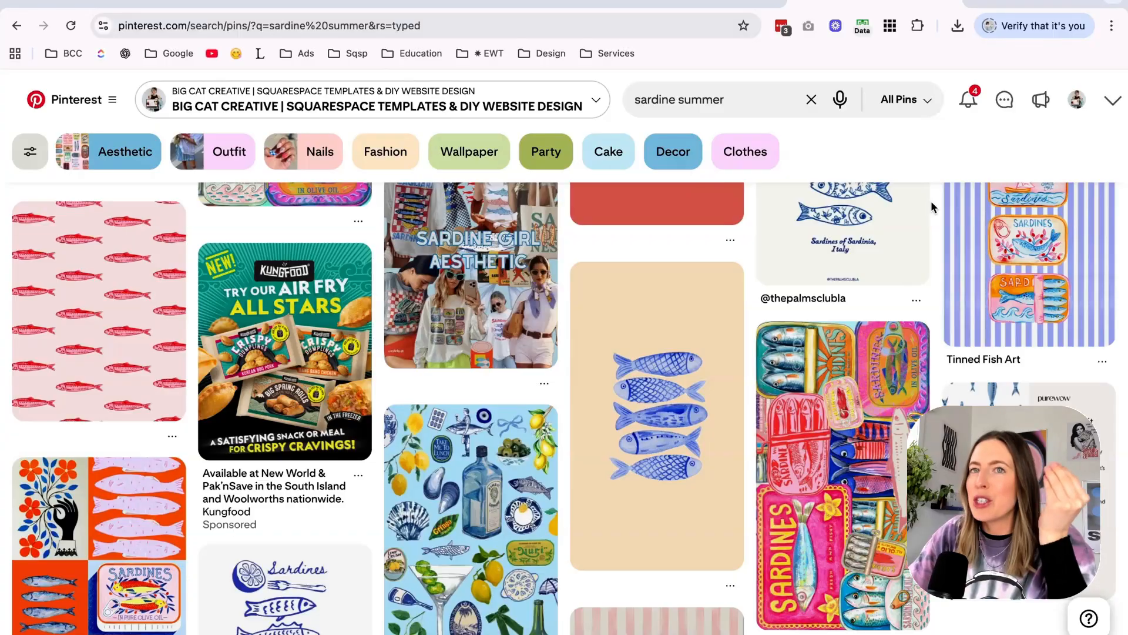
scroll(931, 207, down, 5)
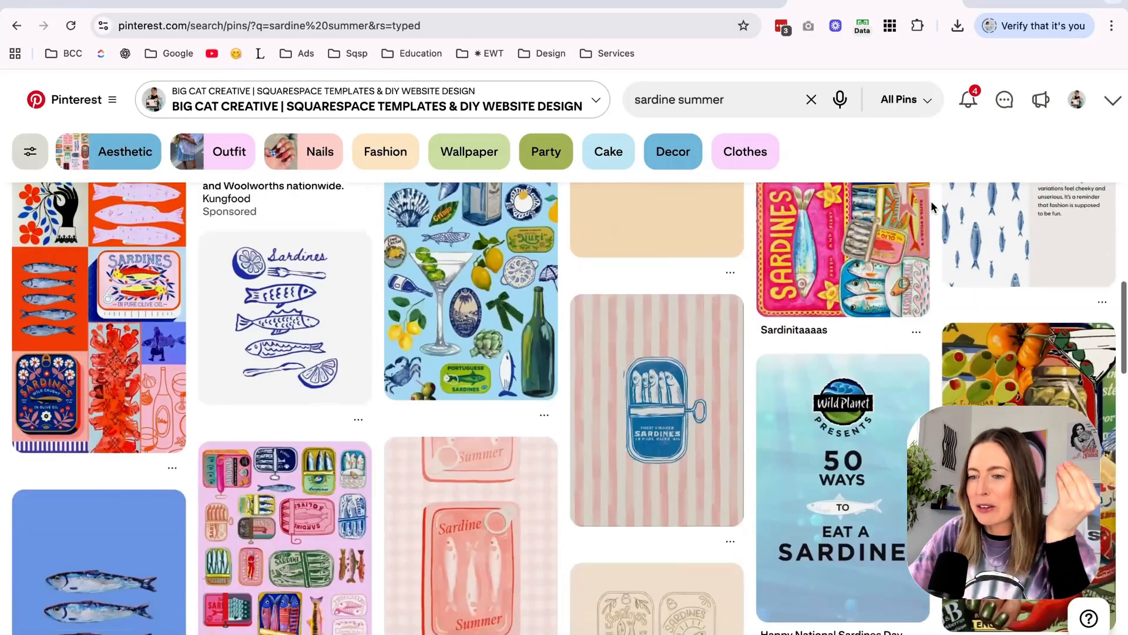
Change the Pinterest search to "beach club summer" and run it.
double_click(652, 99)
text(beah)
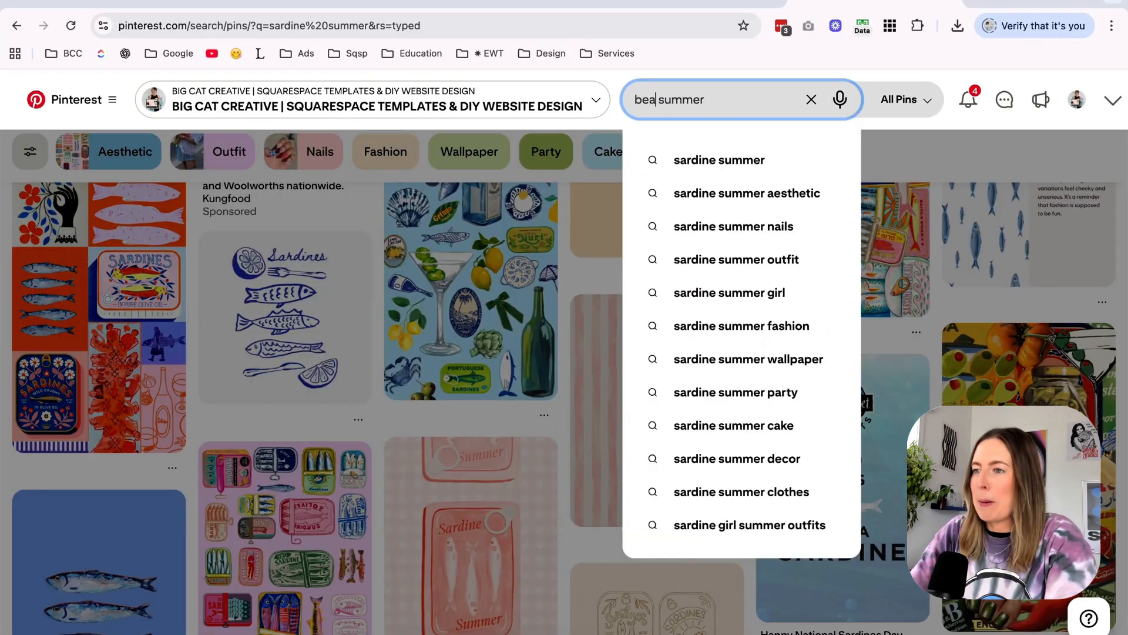
key(BackSpace)
text(ch club)
key(Return)
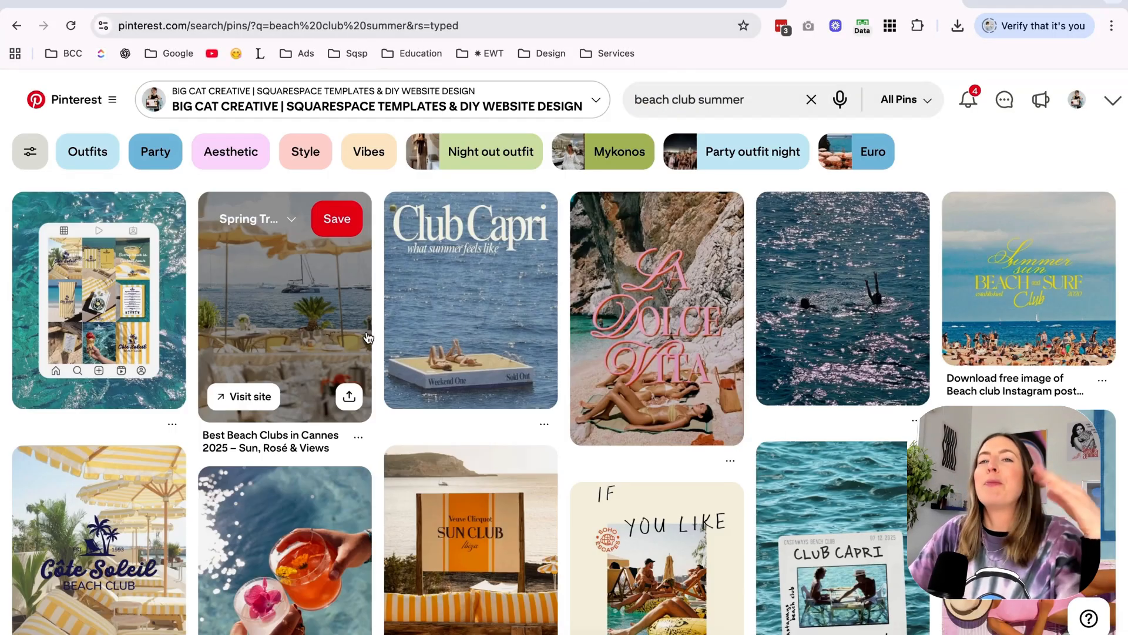
Open the "Club Capri, what summer feels like" pin with the floating sun deck and copy its image.
right_click(468, 298)
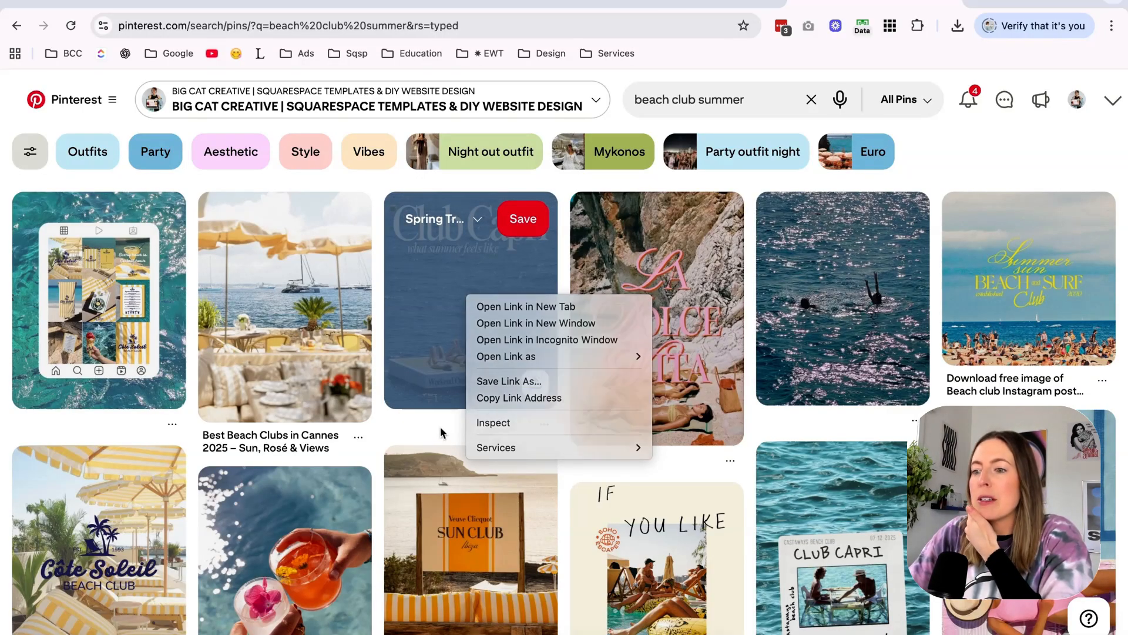
click(441, 275)
click(440, 275)
right_click(428, 347)
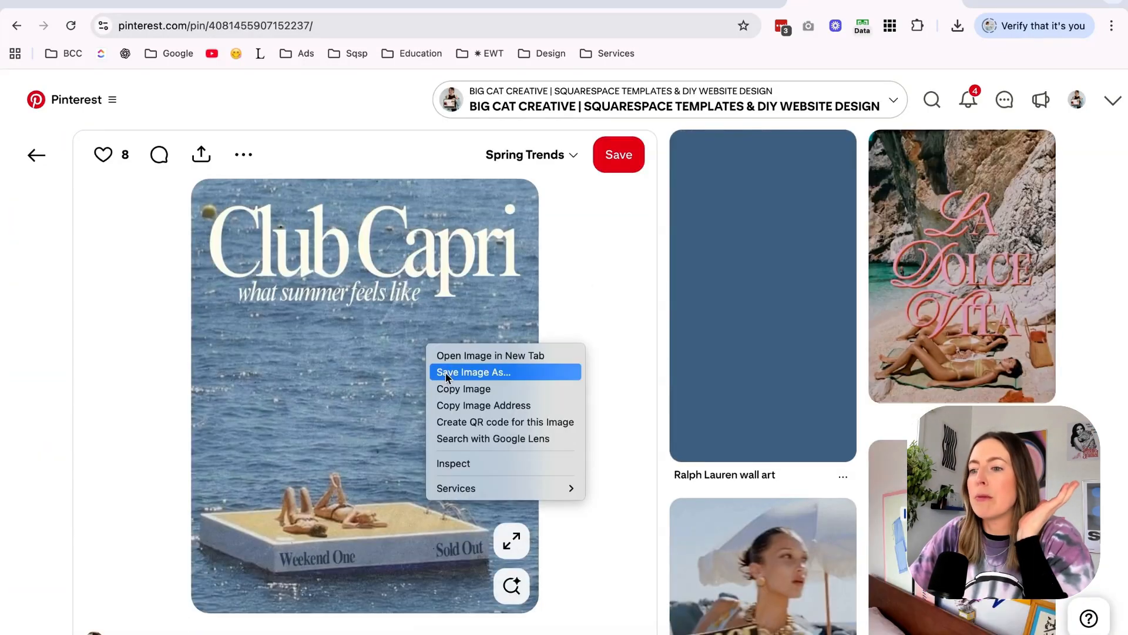
click(454, 389)
Switch to the Nyx Summer Mood Boards design in Canva, paste the copied picture, shrink it and place it in page 1's upper-left area.
click(673, 2)
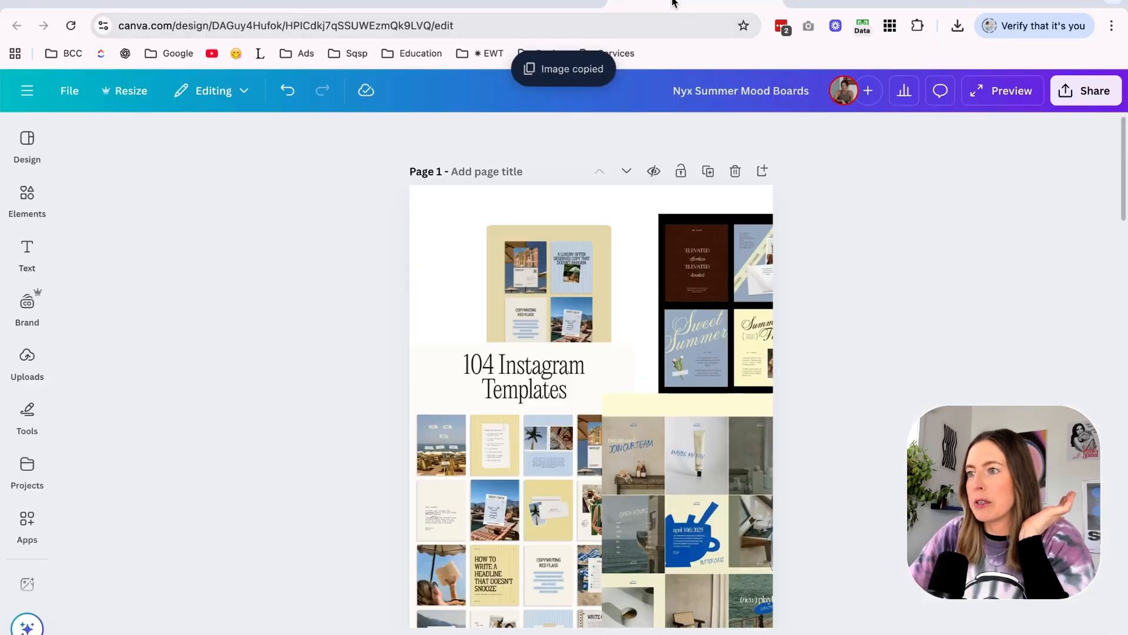
click(471, 246)
key(ctrl+v)
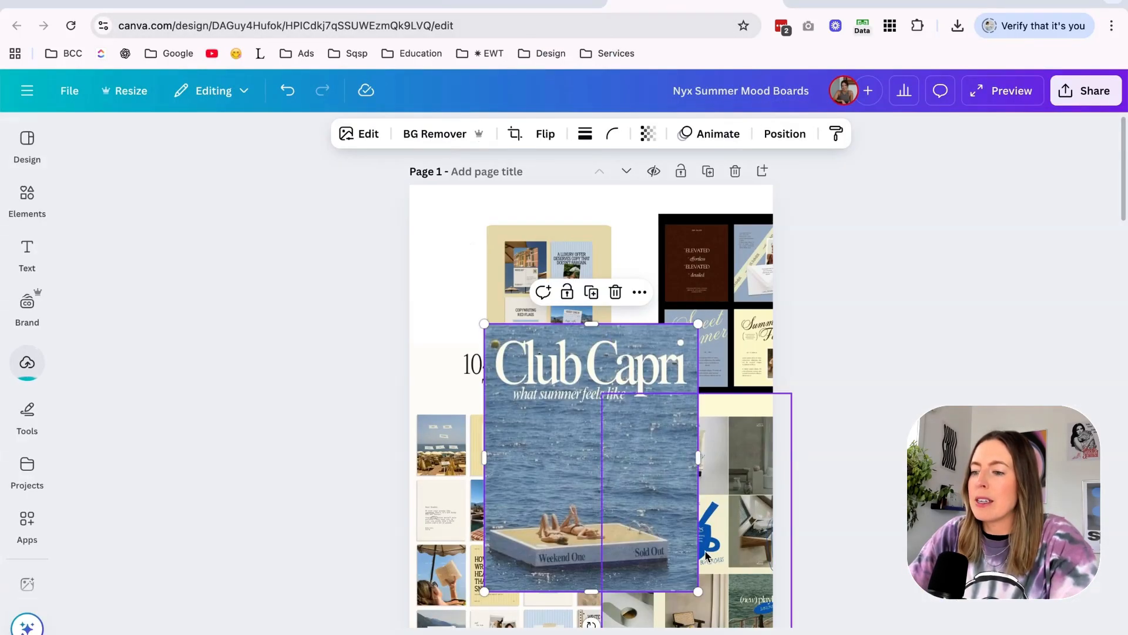
drag(698, 591, 598, 465)
drag(555, 408, 486, 313)
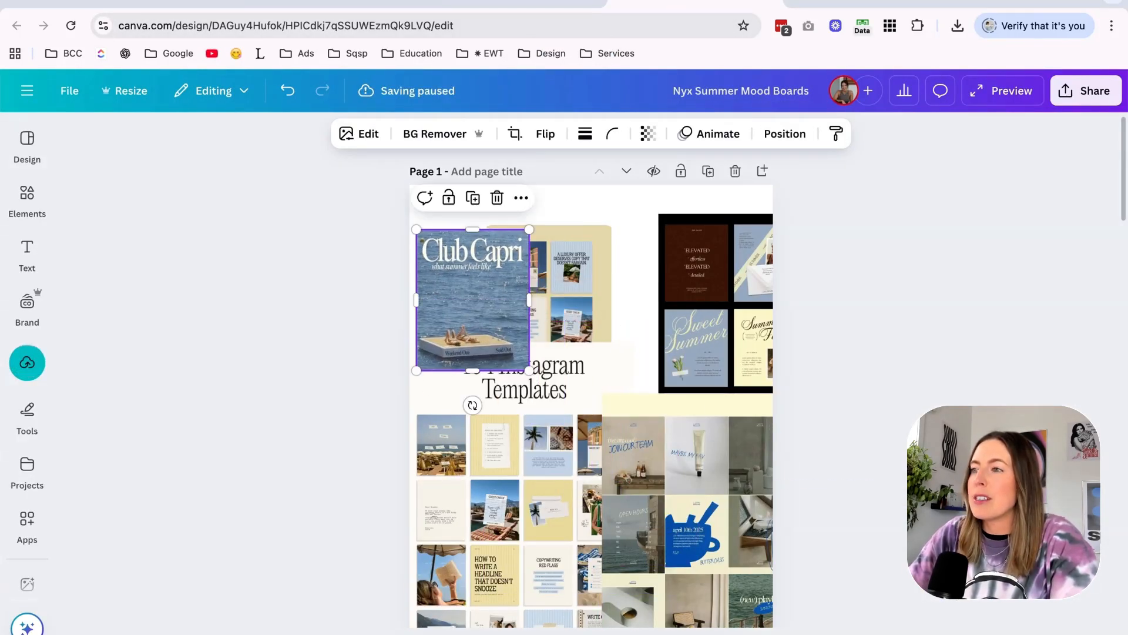
Return to the "beach club summer" results on Pinterest and browse further pins for typography, colour and layout ideas.
click(841, 2)
click(36, 153)
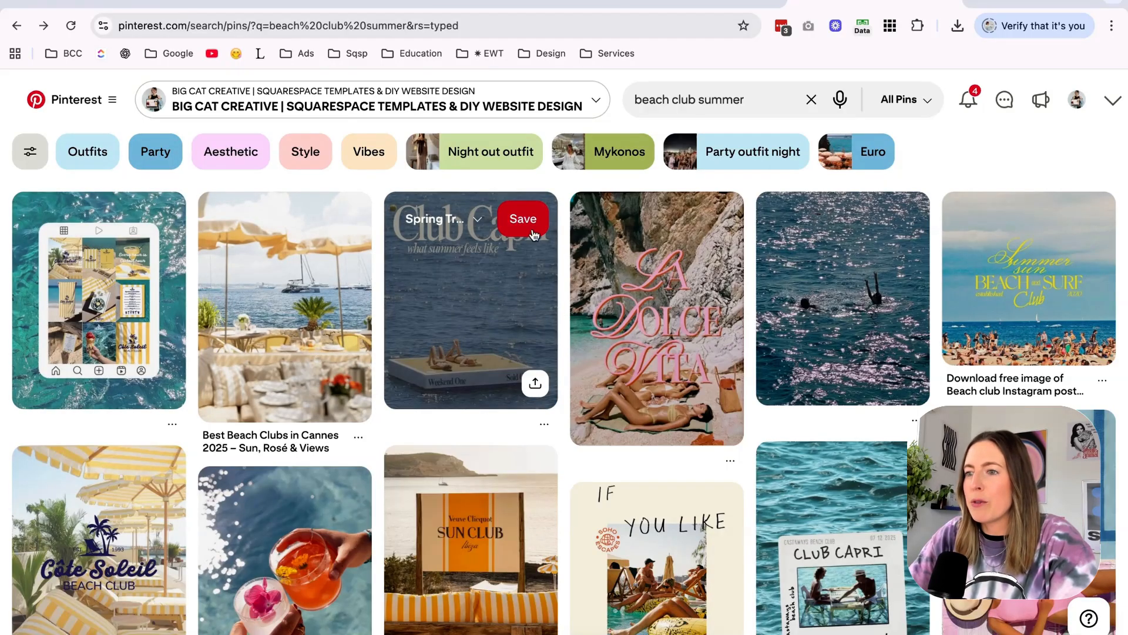
scroll(566, 320, down, 2)
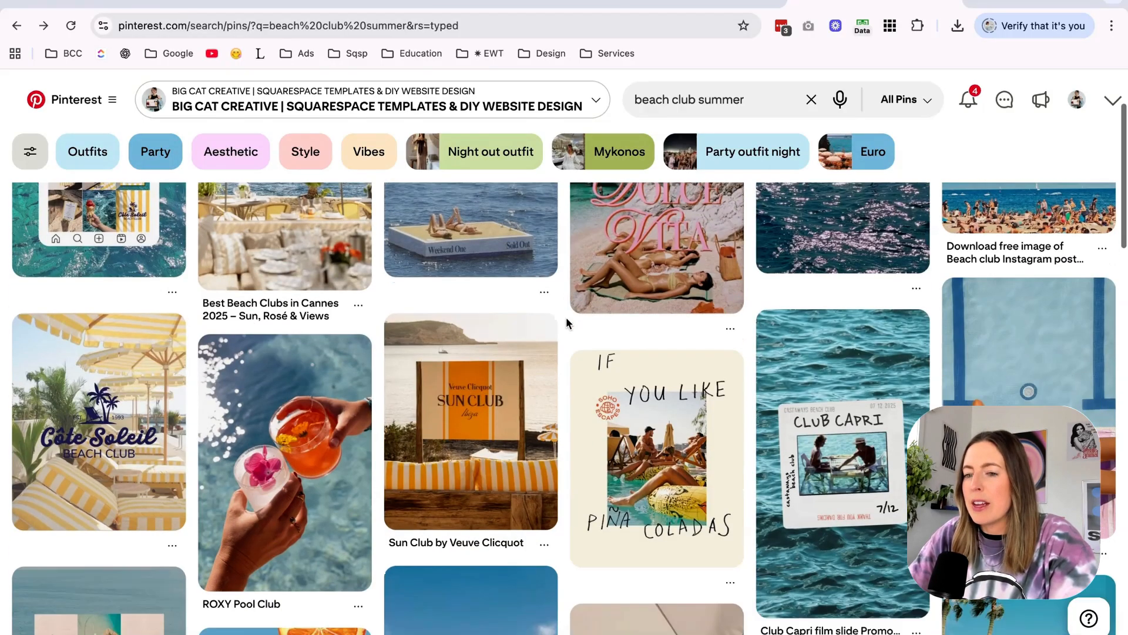
scroll(568, 322, down, 4)
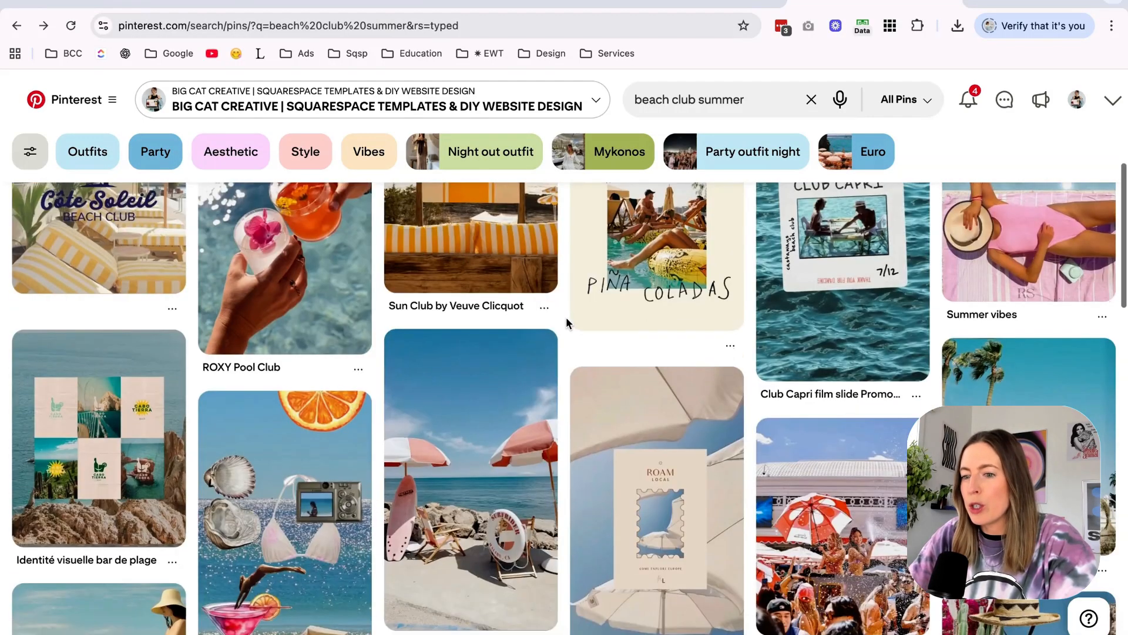
scroll(566, 318, up, 2)
scroll(564, 335, down, 8)
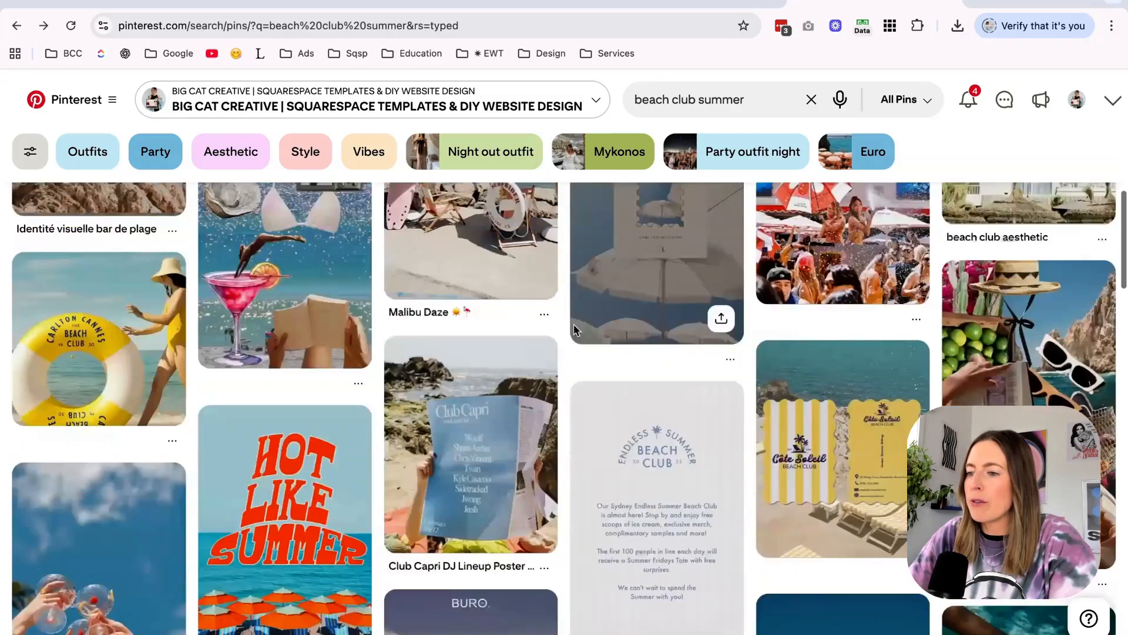
scroll(562, 359, down, 3)
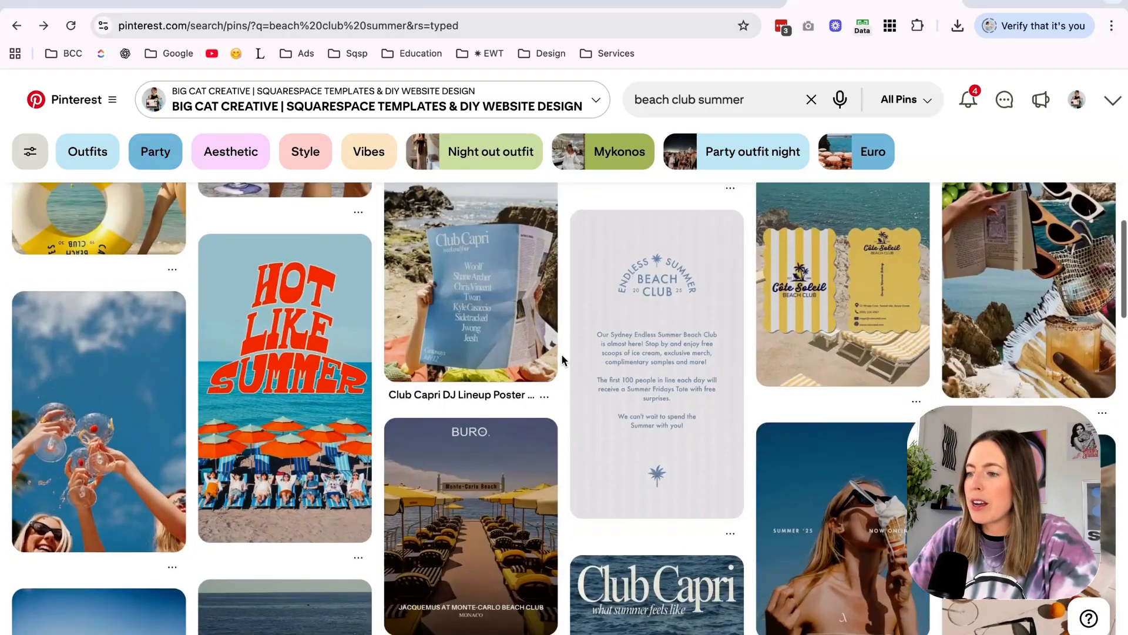
scroll(562, 359, down, 3)
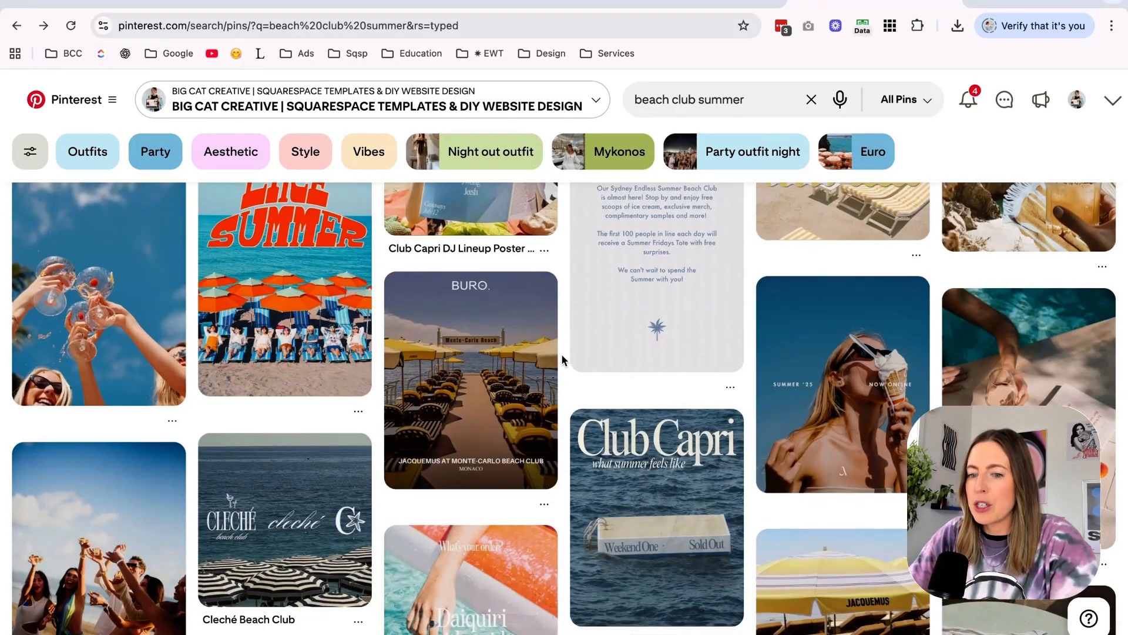
scroll(562, 359, down, 3)
scroll(561, 360, down, 3)
scroll(562, 360, down, 6)
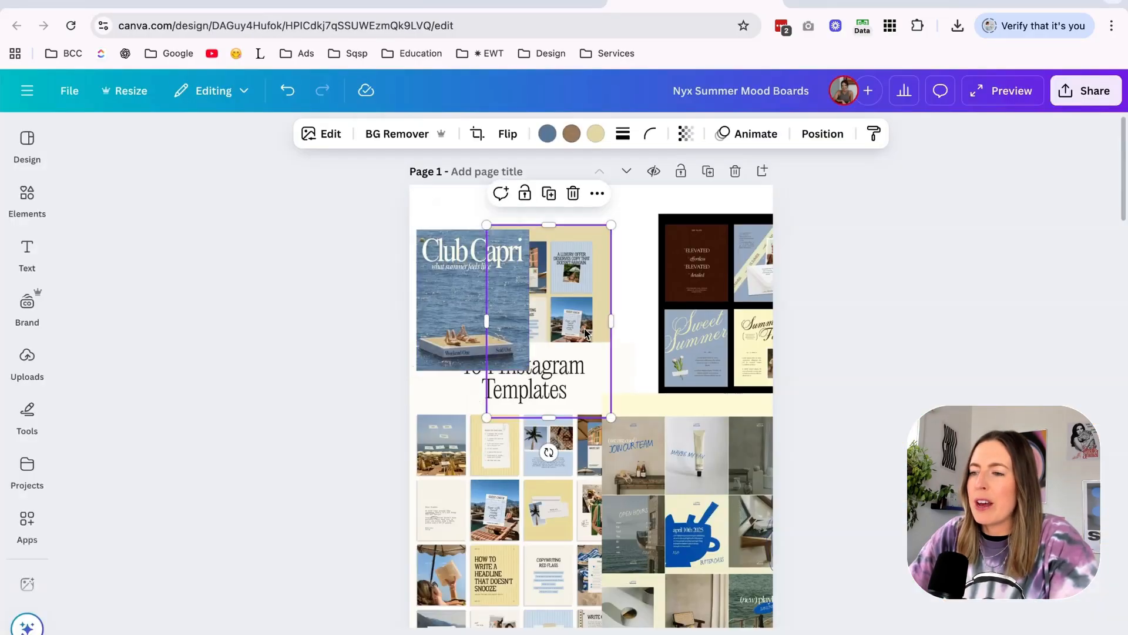
Back in the Canva mood board, shrink the 104 Instagram Templates image and place it below the Club Capri picture, rearranging the neighbouring images.
drag(588, 334, 686, 420)
click(535, 474)
scroll(534, 476, down, 2)
click(623, 336)
drag(729, 237, 733, 259)
drag(597, 247, 595, 440)
drag(472, 439, 473, 413)
scroll(472, 413, up, 5)
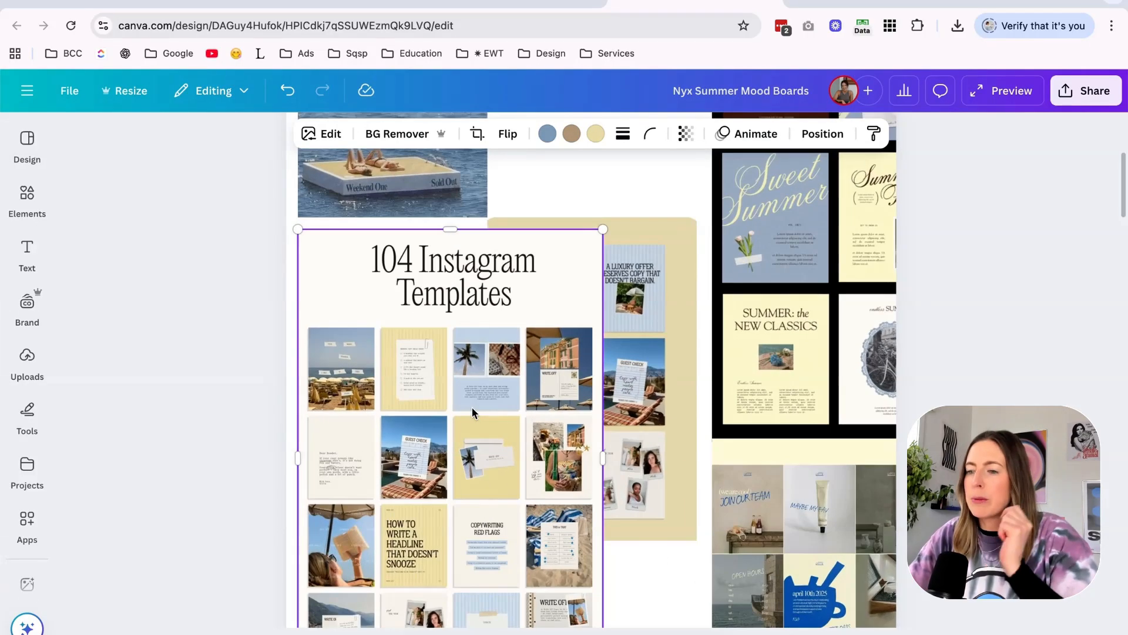
Shift the 104 Instagram Templates image partly past the page's left edge and move the beige template grid lower down the page.
scroll(472, 413, down, 2)
drag(471, 407, 414, 414)
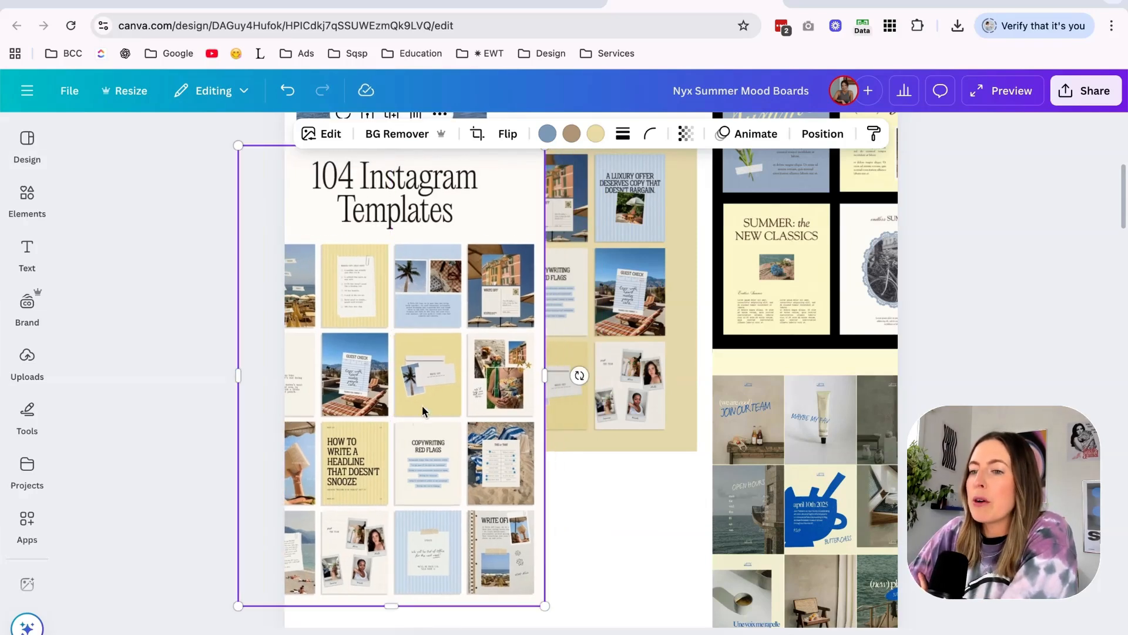
drag(490, 312, 444, 313)
drag(598, 308, 549, 528)
scroll(687, 421, up, 5)
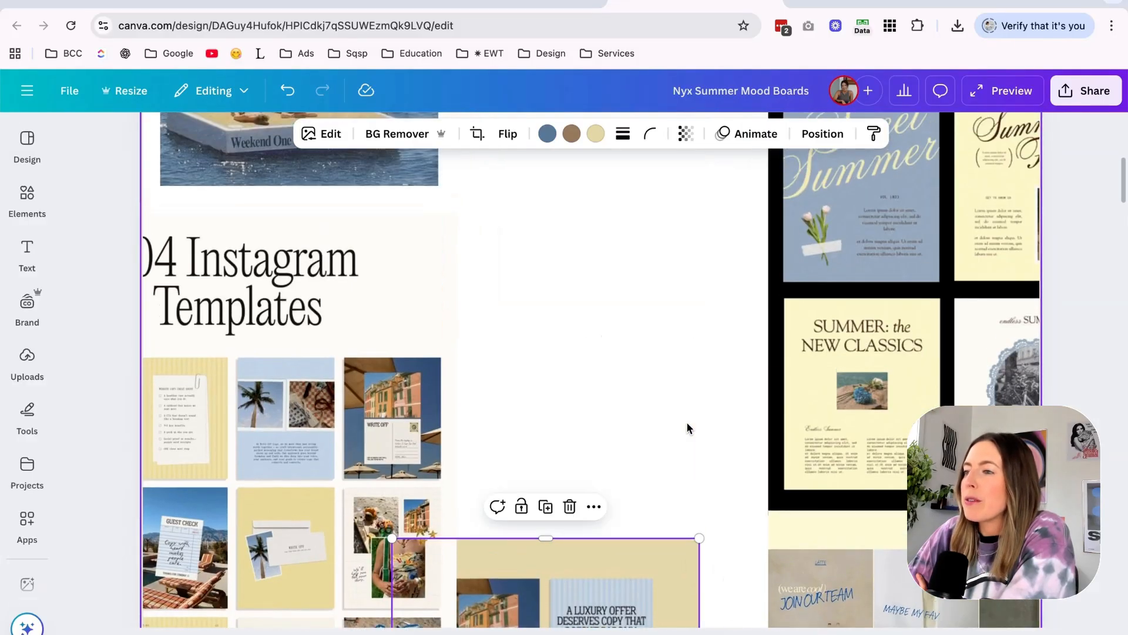
Move the black-framed Sweet Summer template grid up and slightly left, above the pale yellow-topped image.
scroll(686, 421, up, 3)
drag(884, 319, 791, 318)
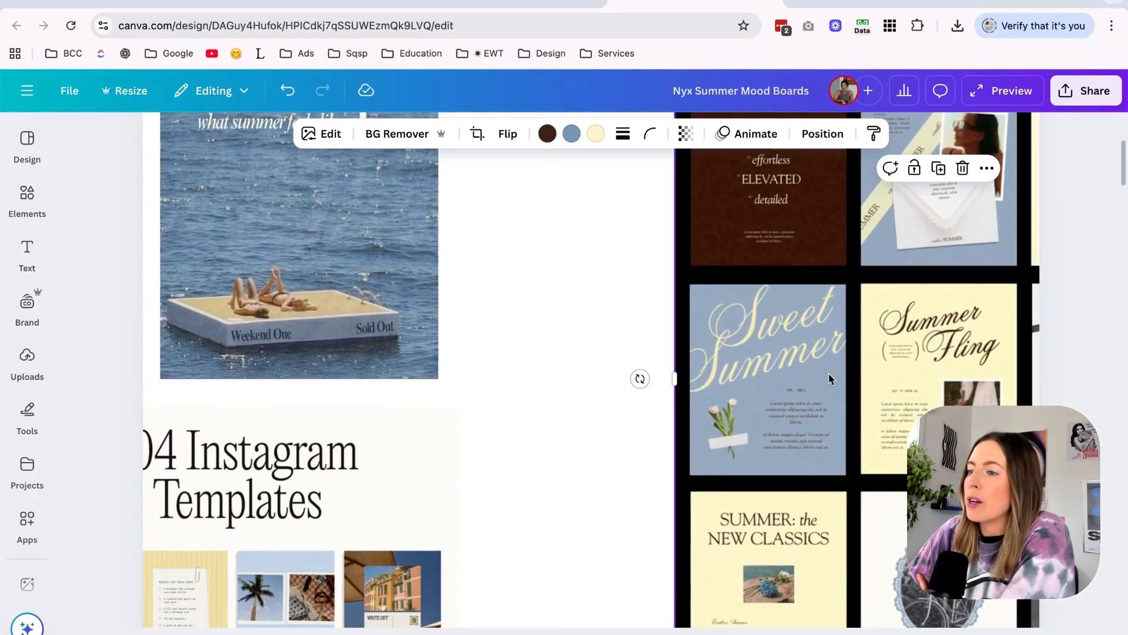
drag(742, 492, 786, 377)
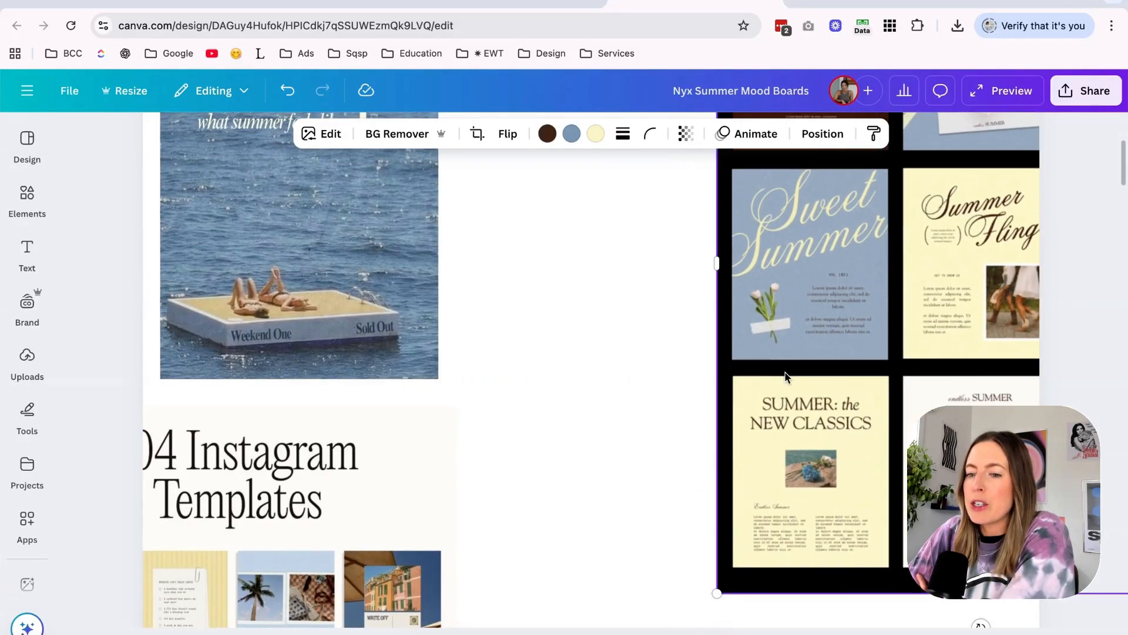
Move the 104 Instagram Templates image right and up so it lies fully on the page, and view its templates up close.
scroll(786, 376, down, 6)
drag(188, 467, 379, 378)
scroll(281, 374, up, 5)
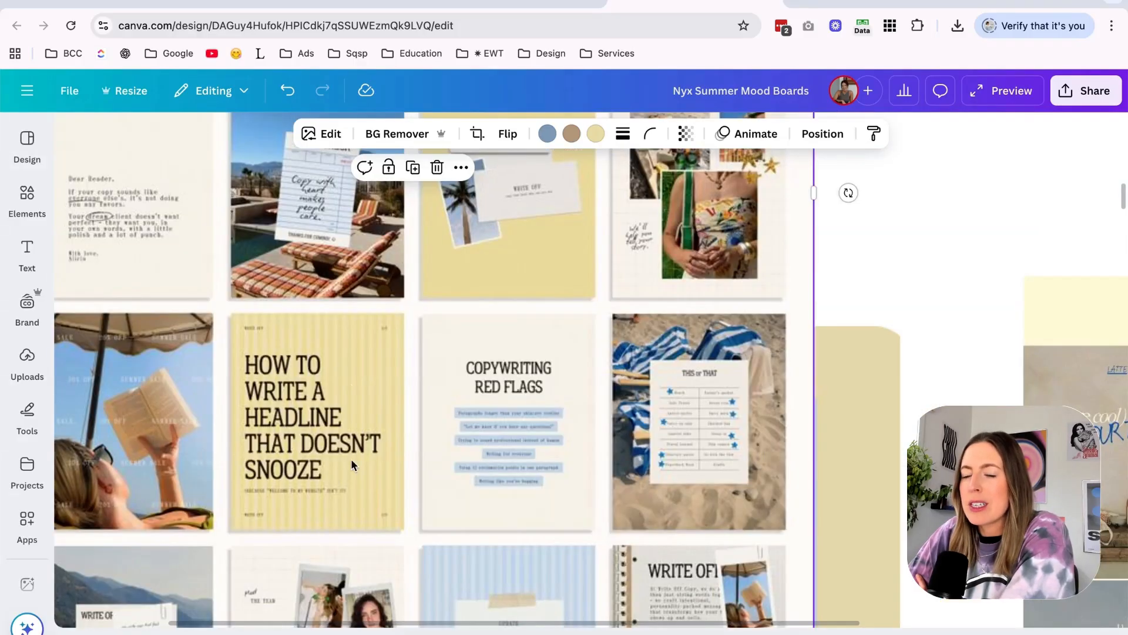
Move the 104 Instagram Templates image partly past the page's left edge and the pale yellow-topped image left onto the beige template grid.
scroll(314, 388, down, 8)
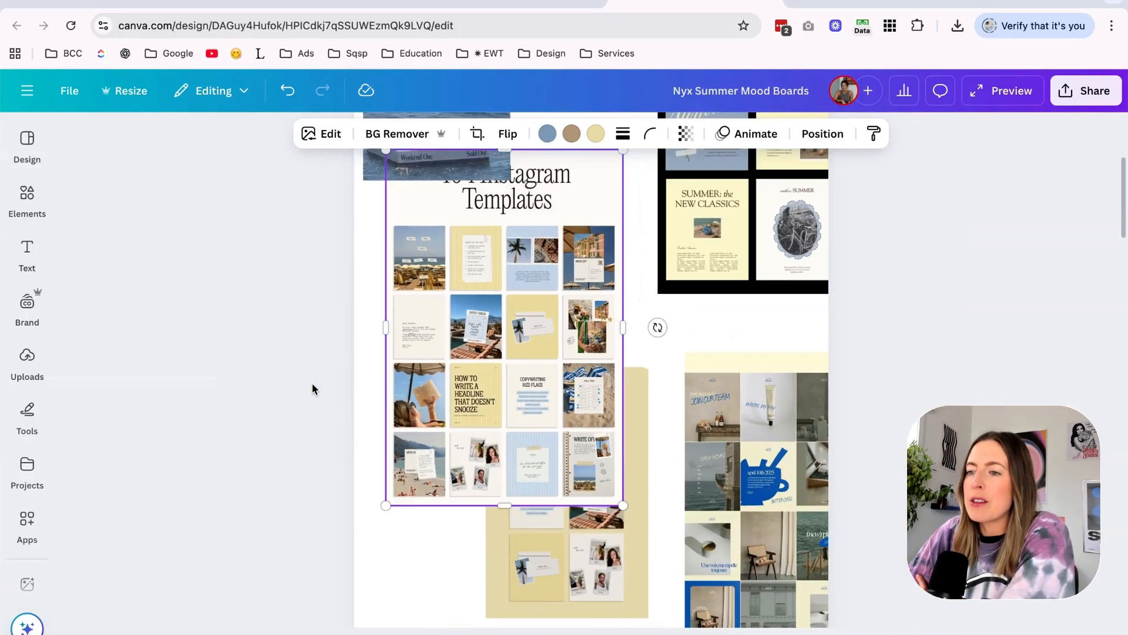
drag(592, 456, 595, 464)
drag(736, 459, 692, 480)
Move the black-framed Sweet Summer grid and the Club Capri picture further down the page, leaving free space above both.
scroll(692, 480, up, 1)
scroll(693, 480, up, 2)
drag(730, 295, 731, 439)
scroll(730, 439, up, 2)
drag(462, 347, 462, 431)
click(651, 469)
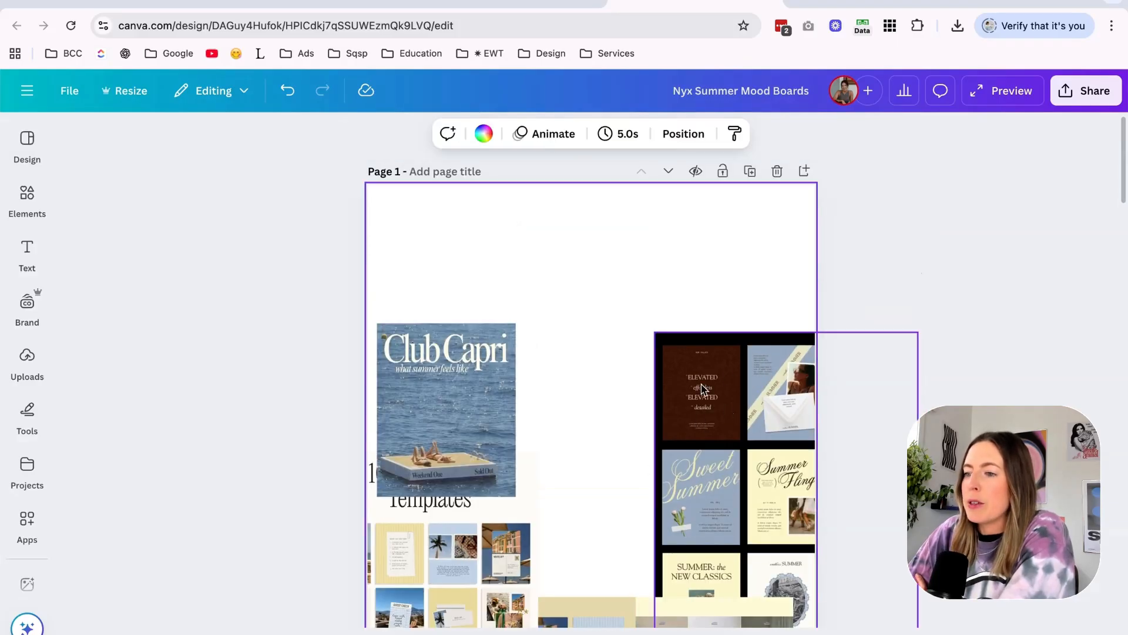
Look over the arranged mood board, switch to Pinterest and revisit the beach club summer pins.
scroll(702, 387, down, 3)
scroll(605, 374, down, 4)
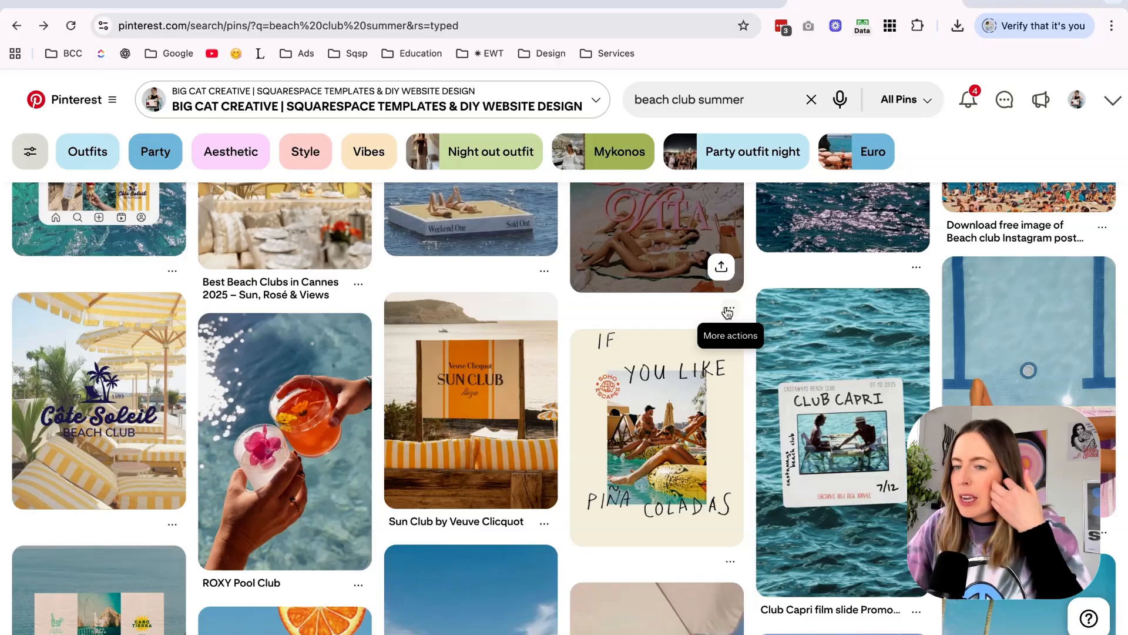
scroll(726, 311, up, 5)
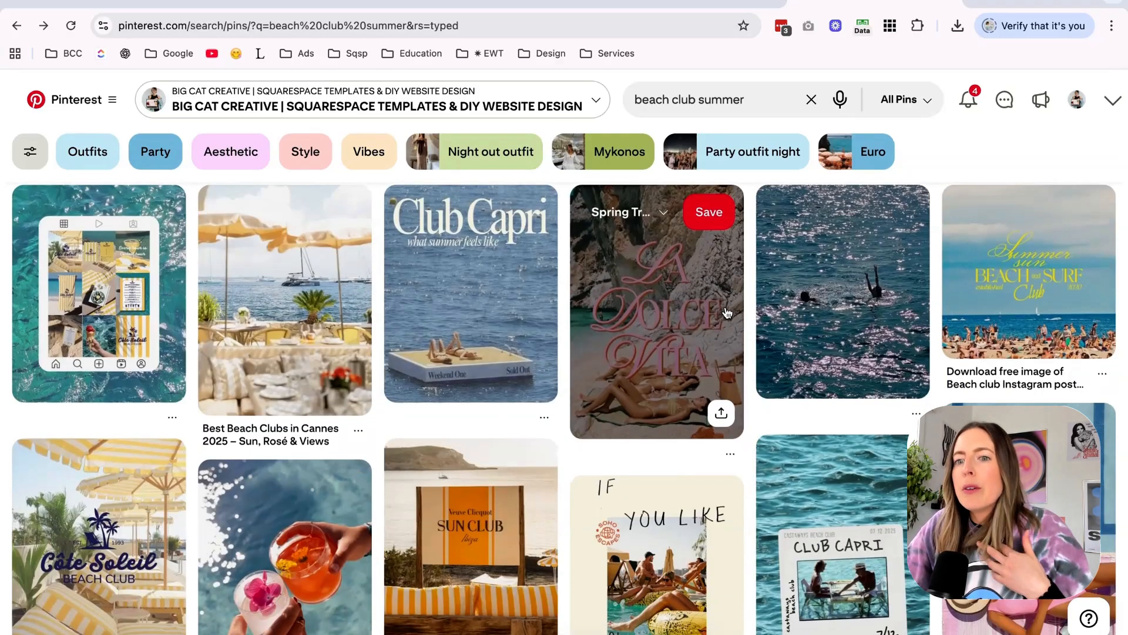
scroll(728, 313, up, 1)
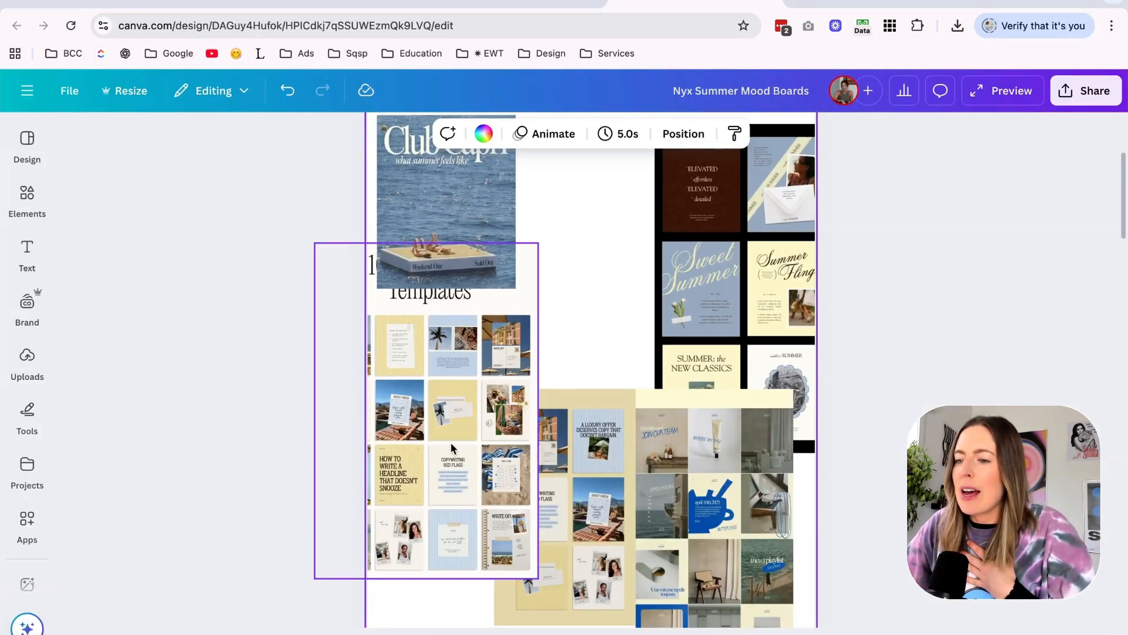
scroll(450, 443, up, 3)
Back in Canva, bring the 104 Instagram Templates image fully into view for a close look and leave it slightly past the page's left edge.
click(302, 453)
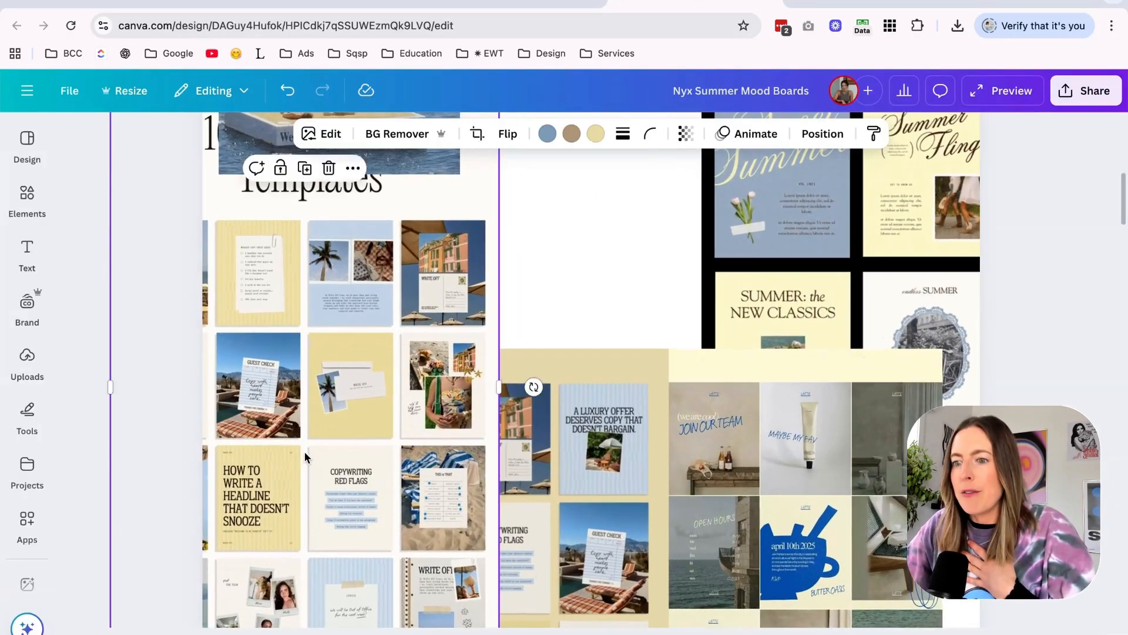
drag(302, 454, 419, 397)
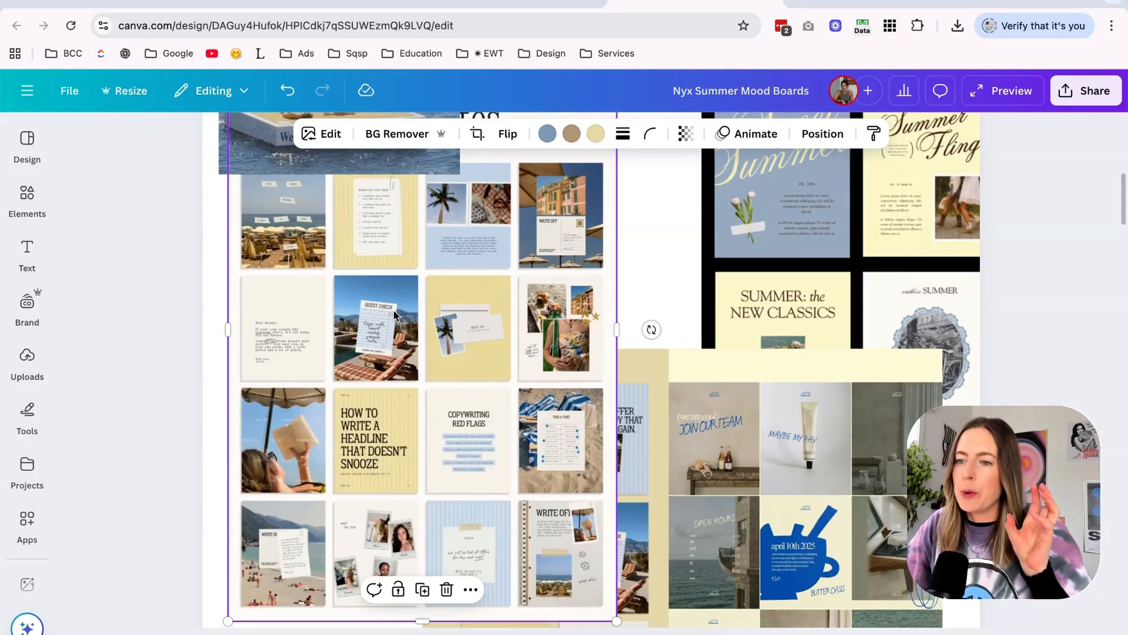
drag(429, 318, 394, 378)
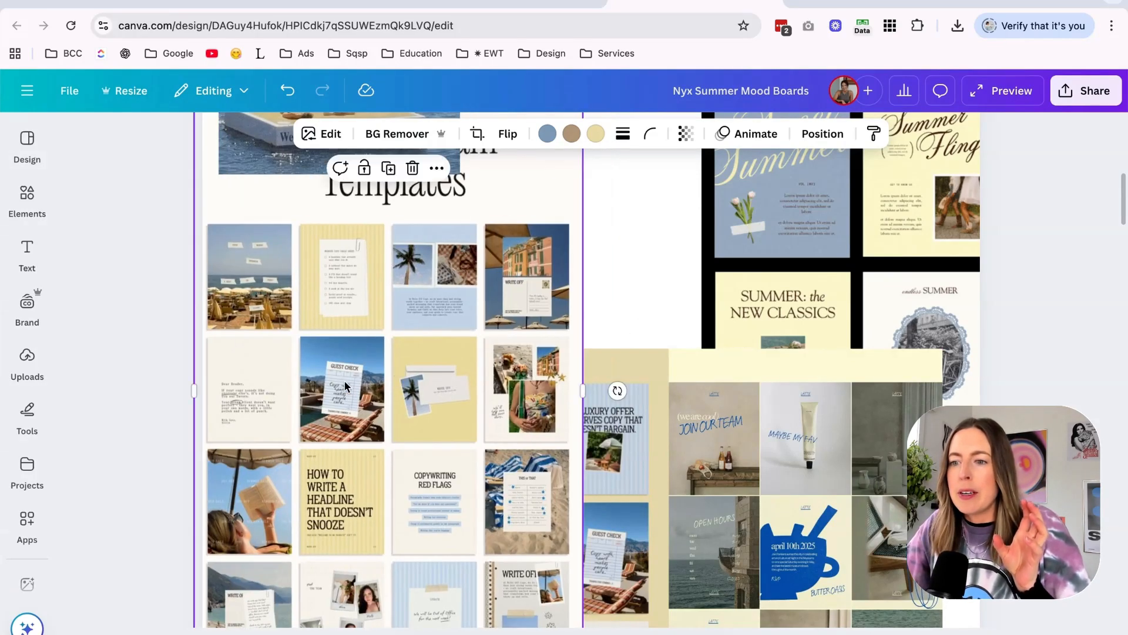
scroll(253, 368, up, 3)
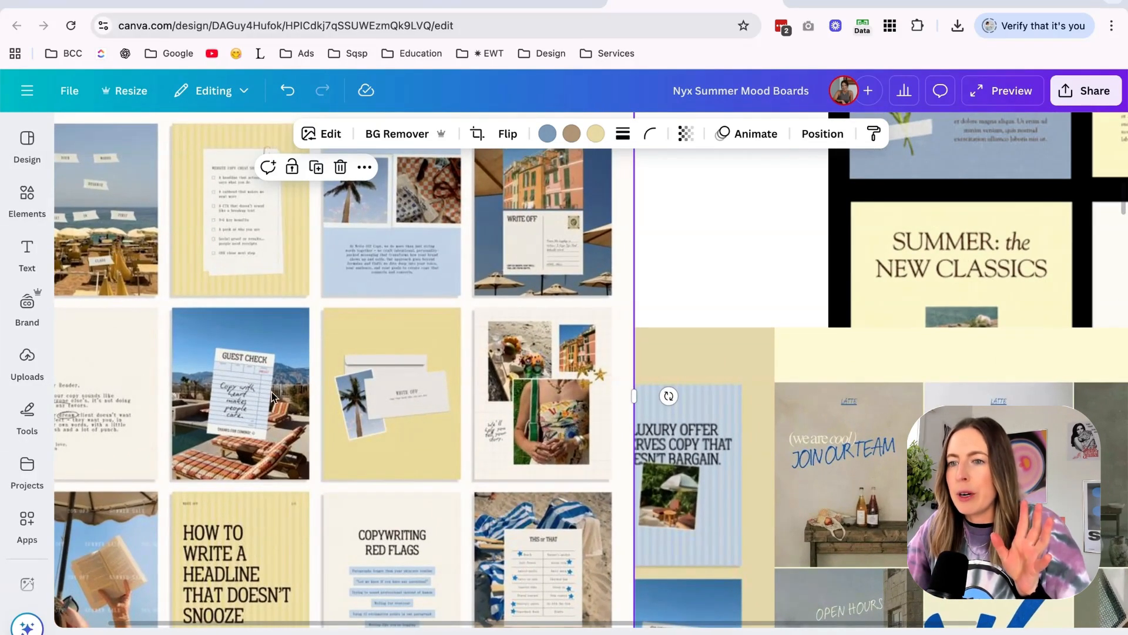
scroll(444, 316, down, 5)
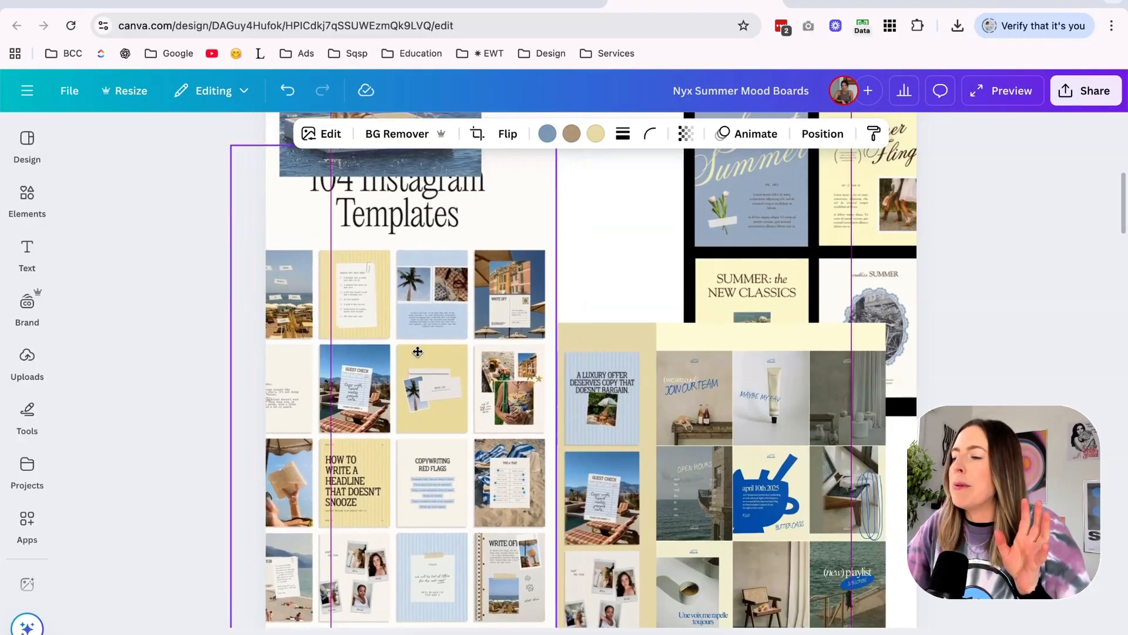
drag(418, 352, 416, 352)
Bring the black-framed Sweet Summer grid fully into view and reposition it partly past the page's right edge, level with the Club Capri picture.
scroll(421, 350, up, 3)
drag(790, 259, 646, 343)
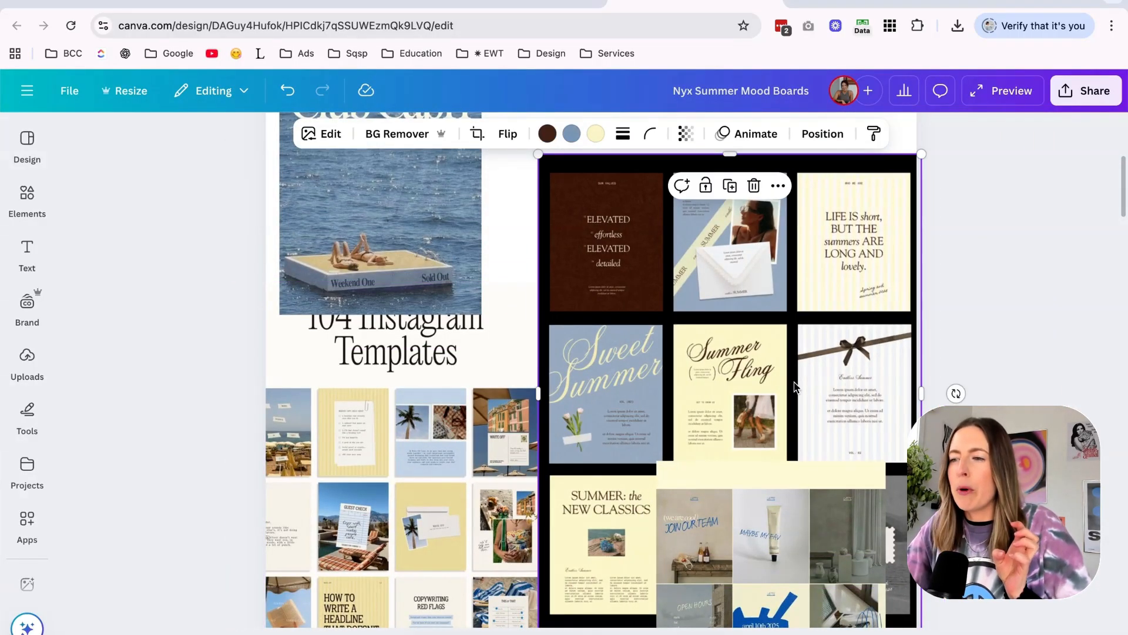
drag(794, 387, 874, 271)
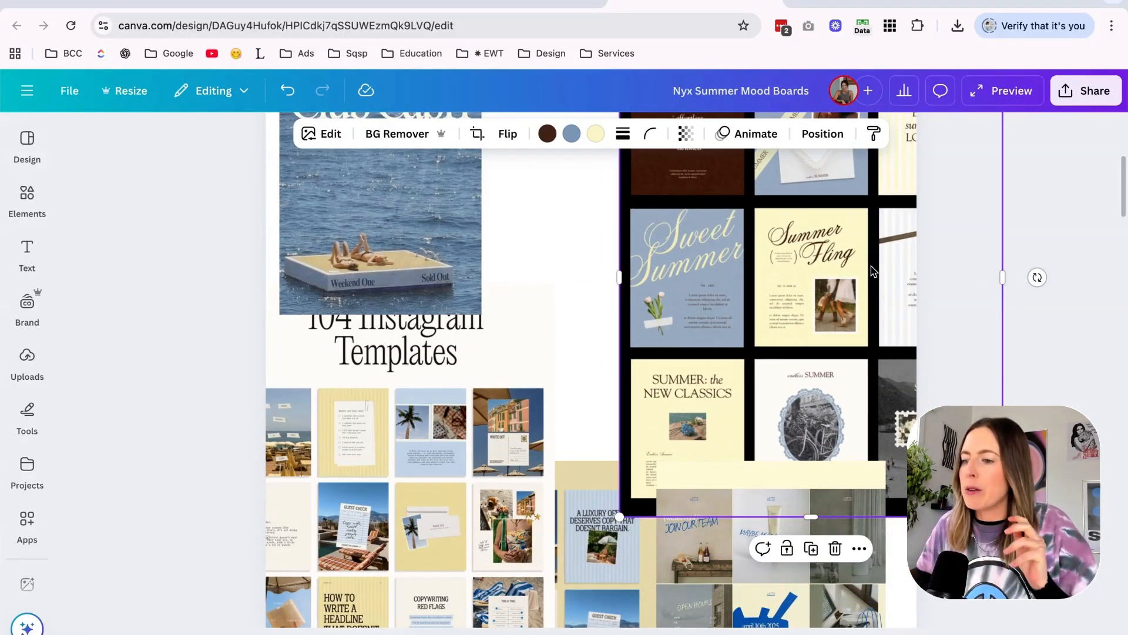
Shift the pale yellow-topped image right and slightly down, and tuck the beige template grid further left behind the 104 Instagram Templates image.
scroll(845, 390, down, 5)
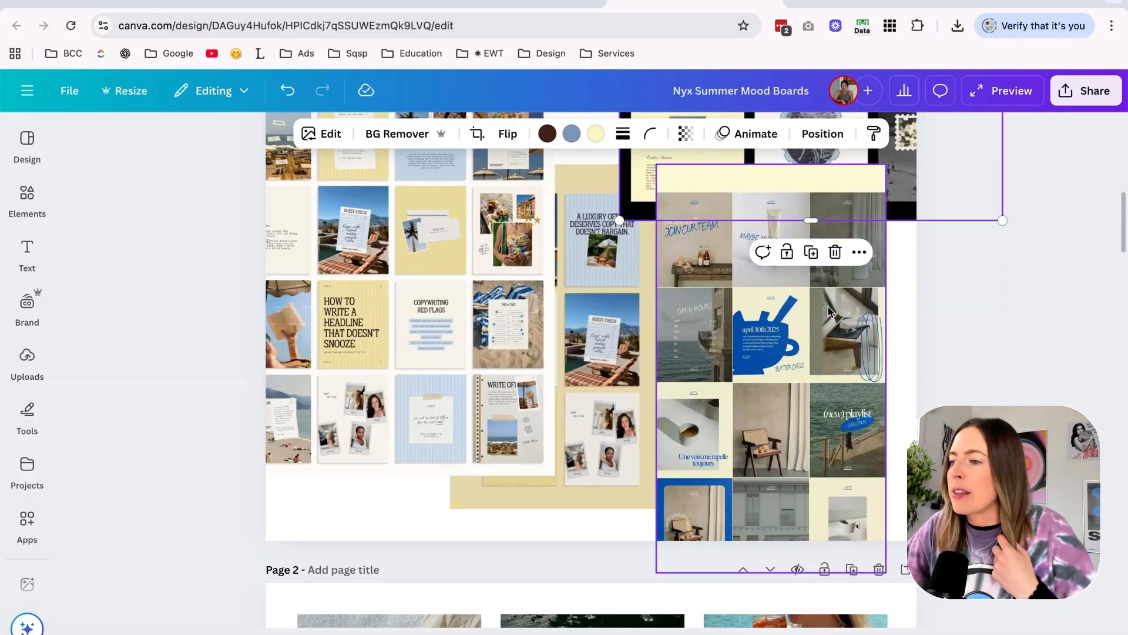
drag(761, 356, 842, 381)
drag(648, 342, 599, 373)
scroll(599, 373, up, 4)
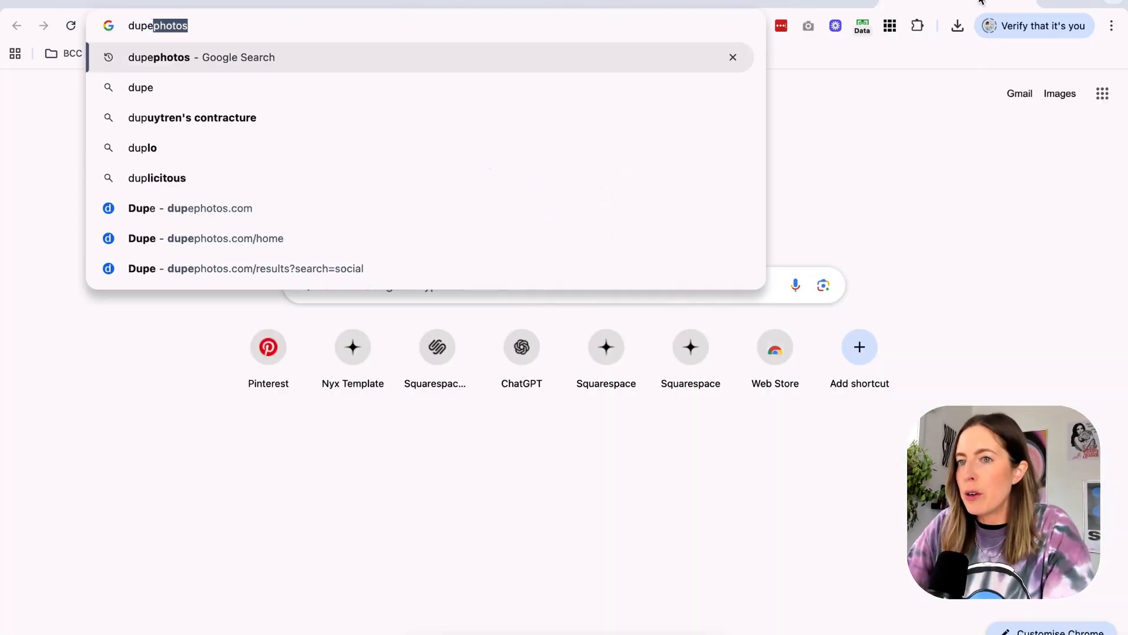
Search the web for dupephotos, open the Dupe Photos site and glance through its home feed.
key(Return)
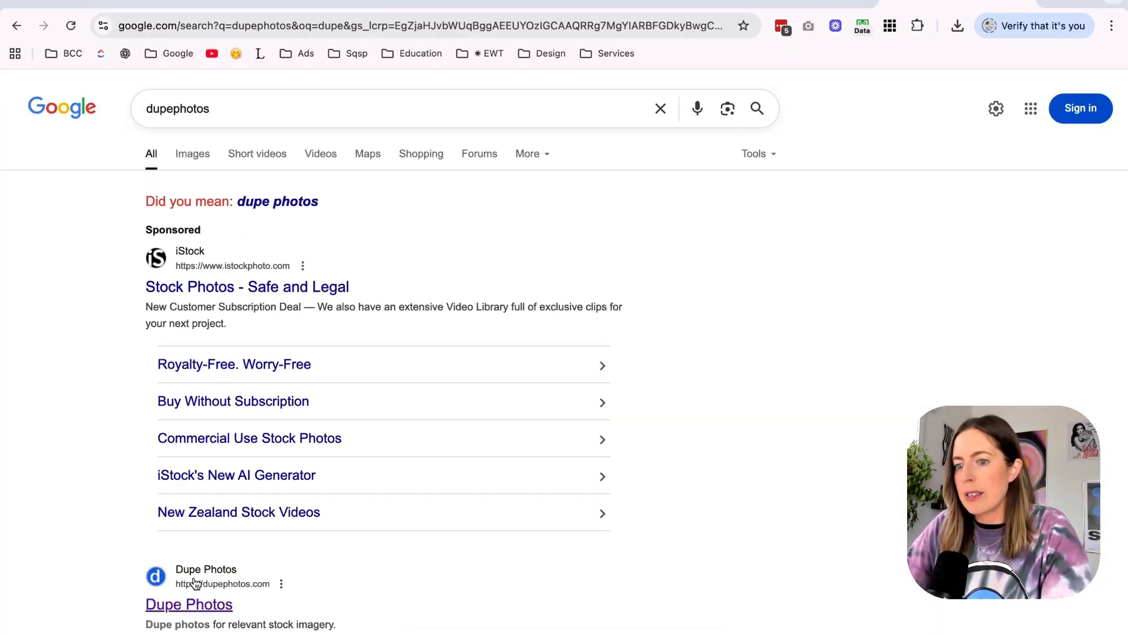
click(196, 584)
scroll(289, 242, down, 3)
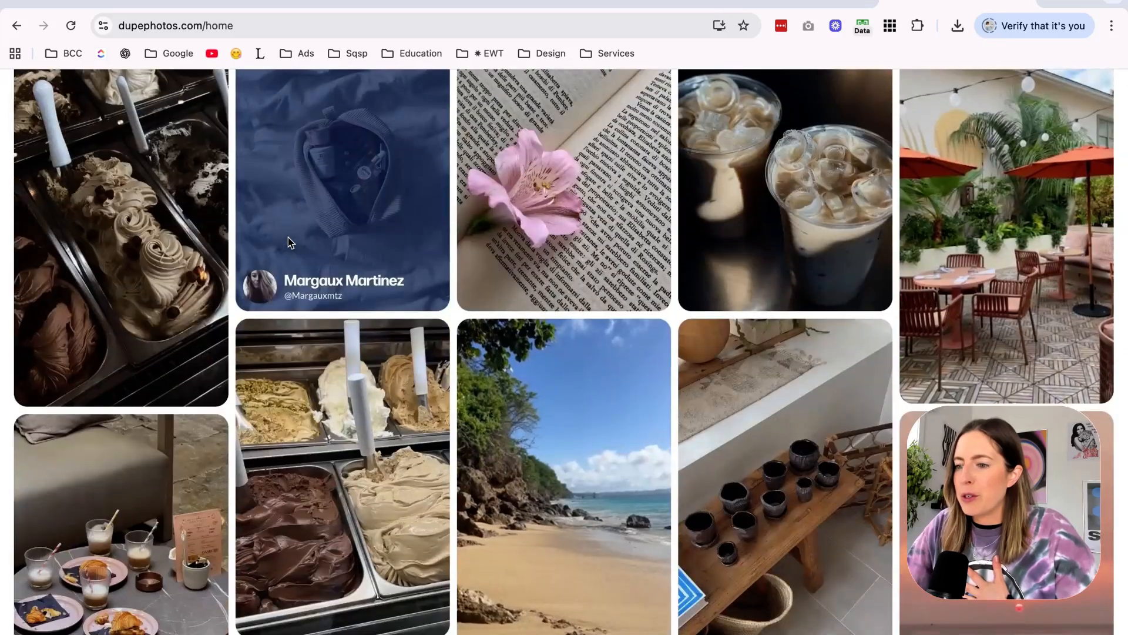
scroll(289, 243, up, 3)
Search Dupe for "beach club" photos.
click(228, 123)
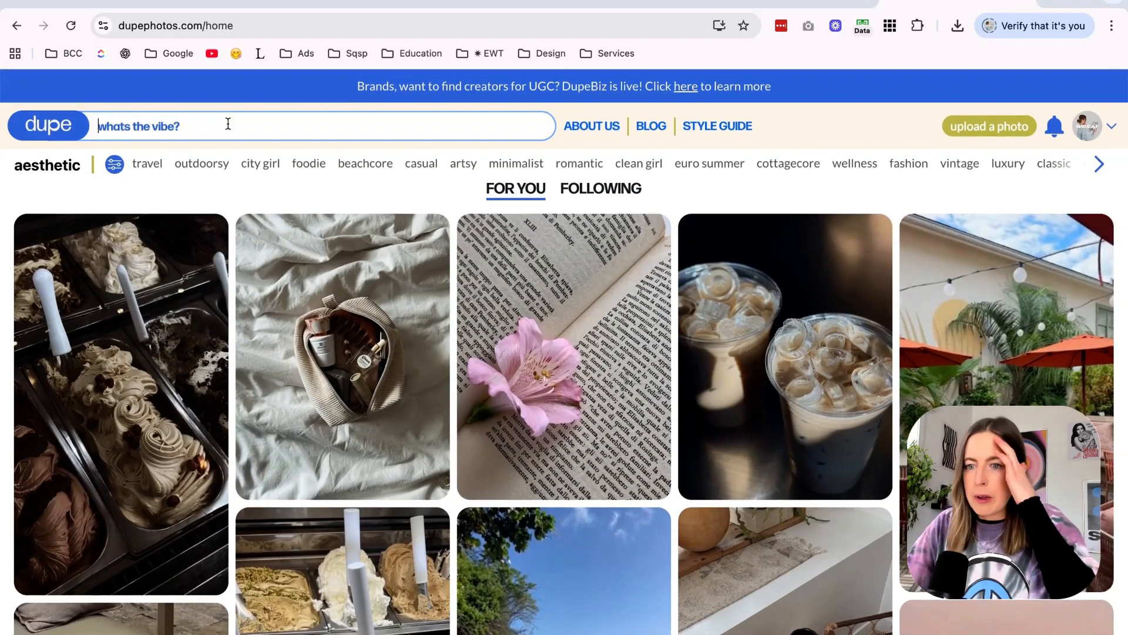
mouse_move(410, 372)
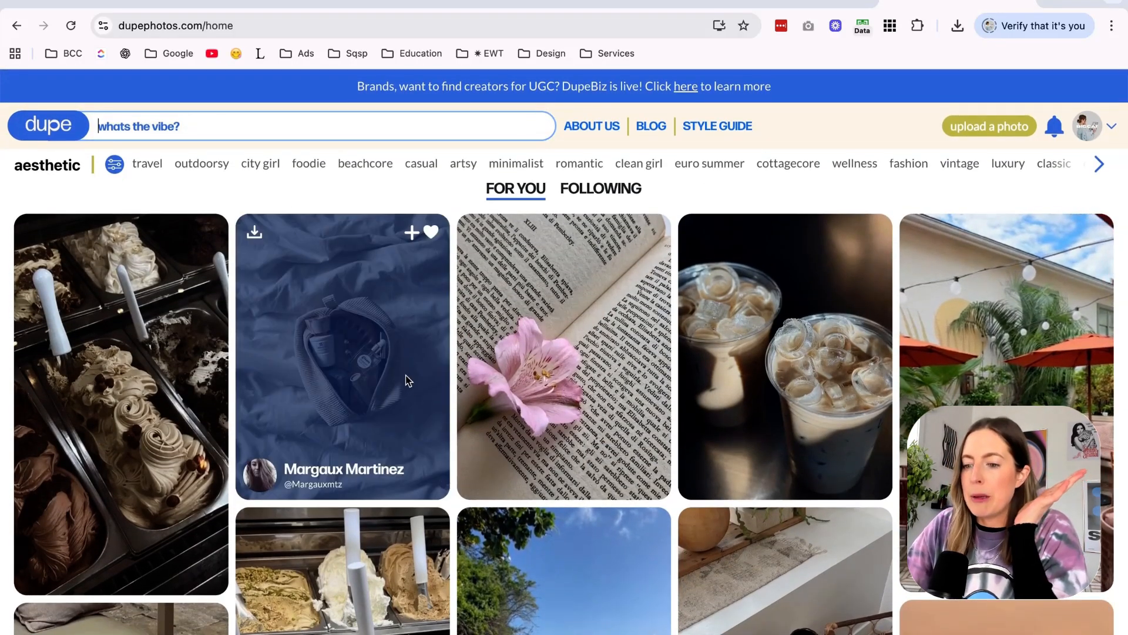
text(beach club)
key(Return)
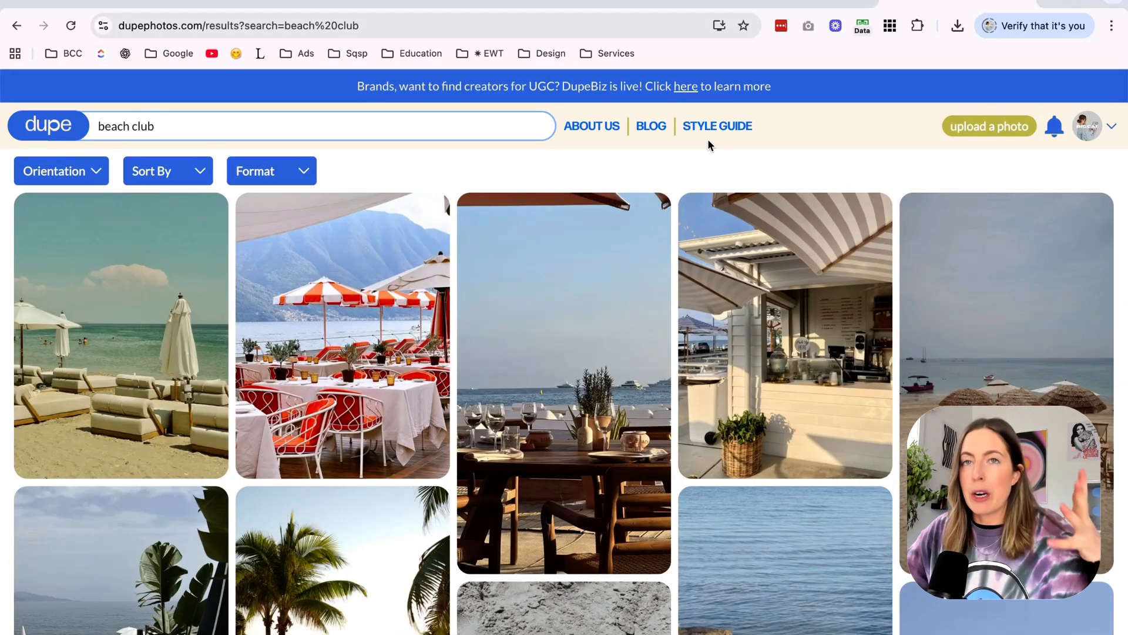
Browse the first beach club results and download a stock photo that suits the summer mood board.
scroll(679, 252, down, 5)
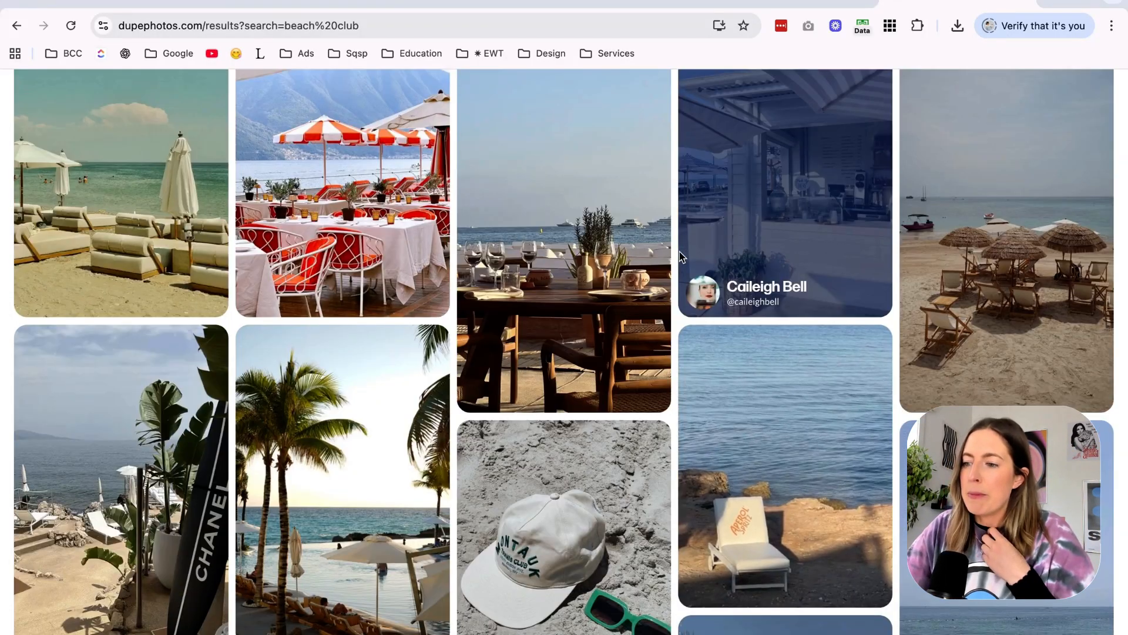
scroll(680, 252, down, 2)
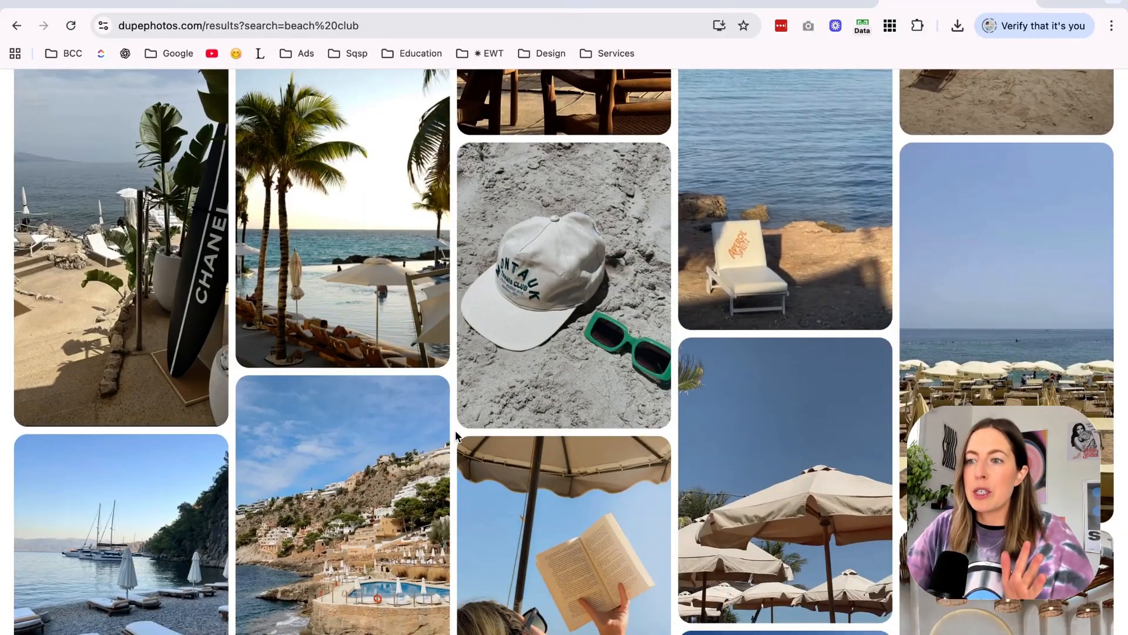
scroll(456, 435, down, 3)
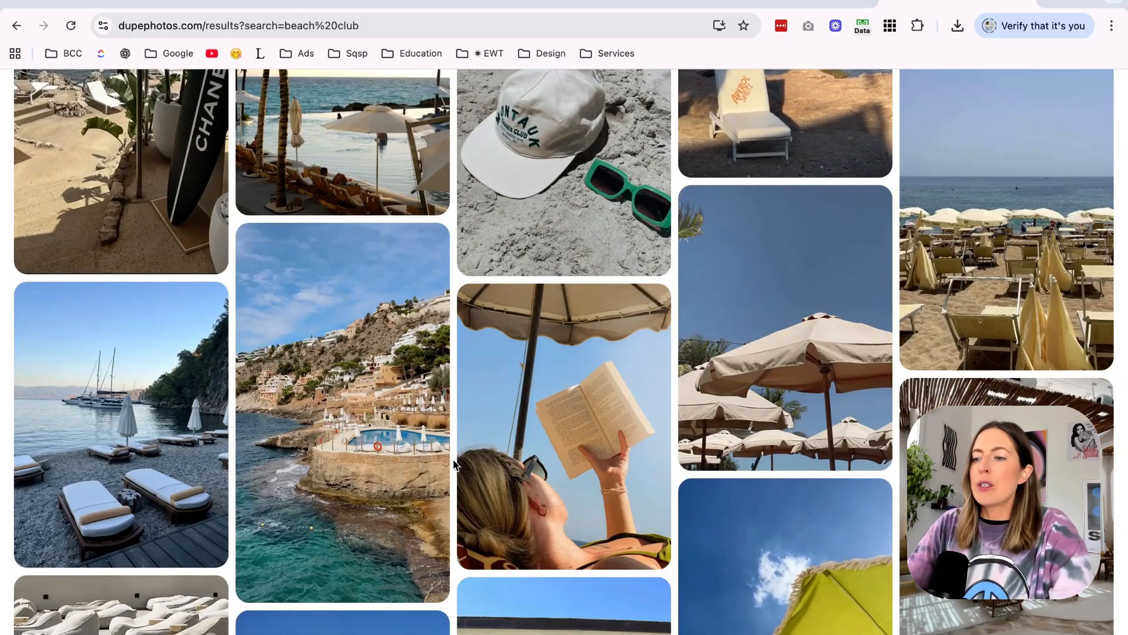
scroll(588, 412, down, 3)
scroll(789, 421, up, 5)
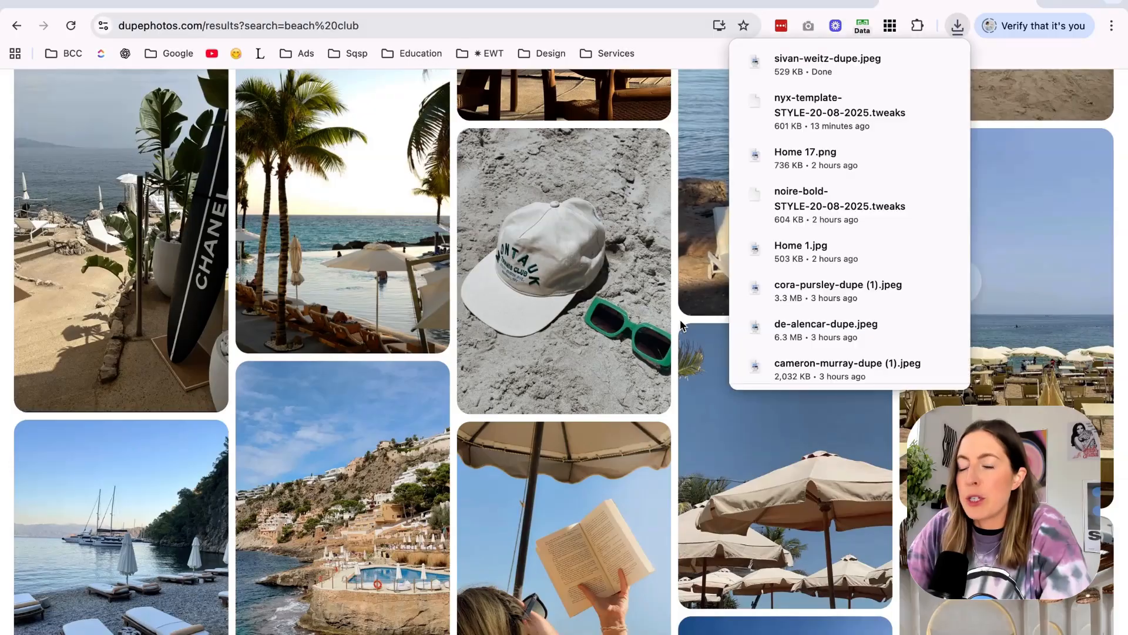
scroll(681, 325, down, 5)
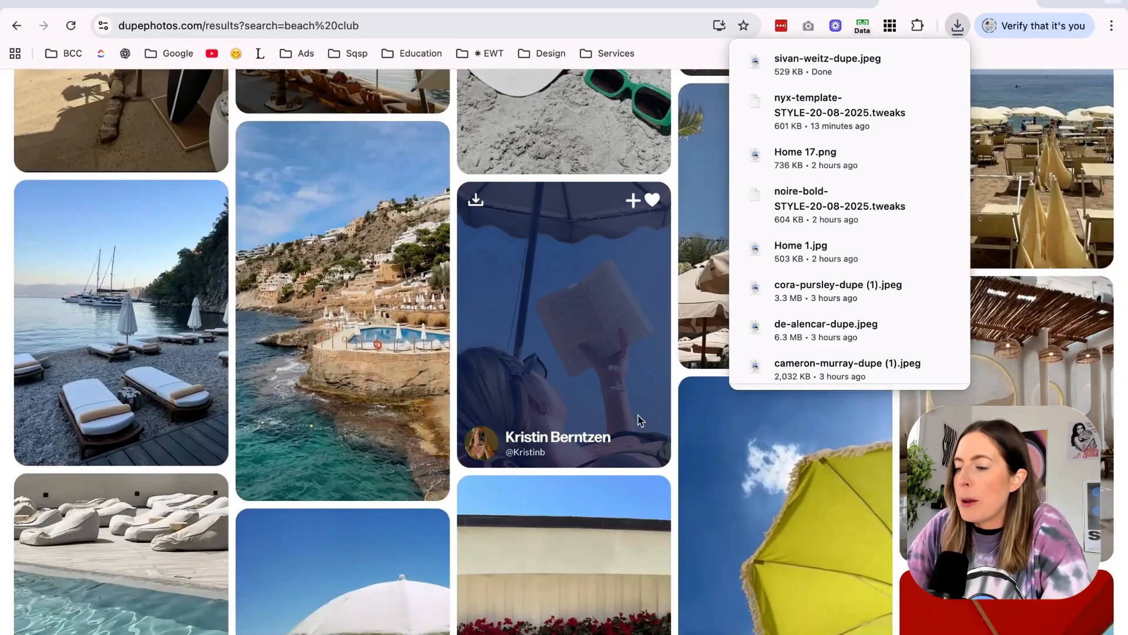
Browse further down the beach club results and download more photos, including the two deck chairs beside a potted plant.
scroll(682, 381, down, 5)
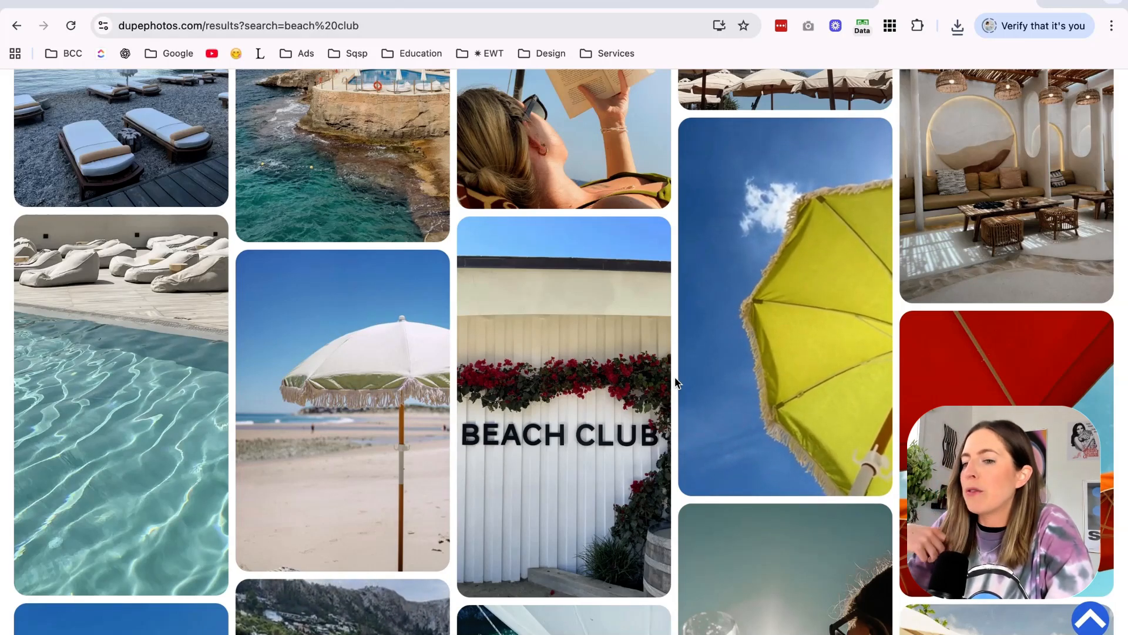
scroll(676, 382, down, 4)
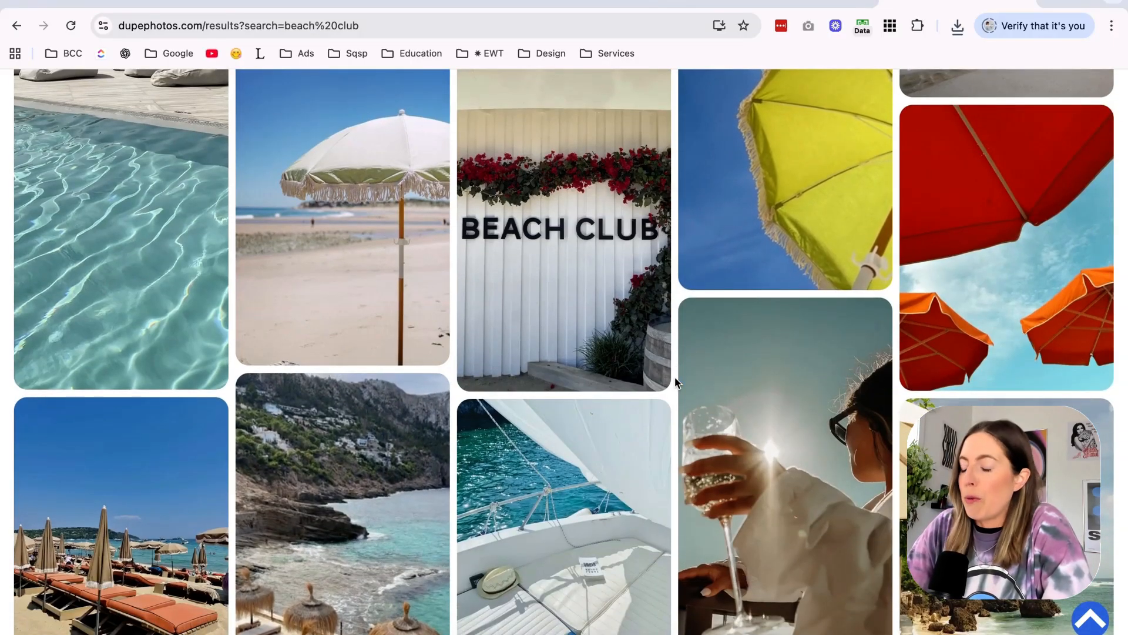
scroll(676, 382, down, 3)
scroll(676, 382, down, 2)
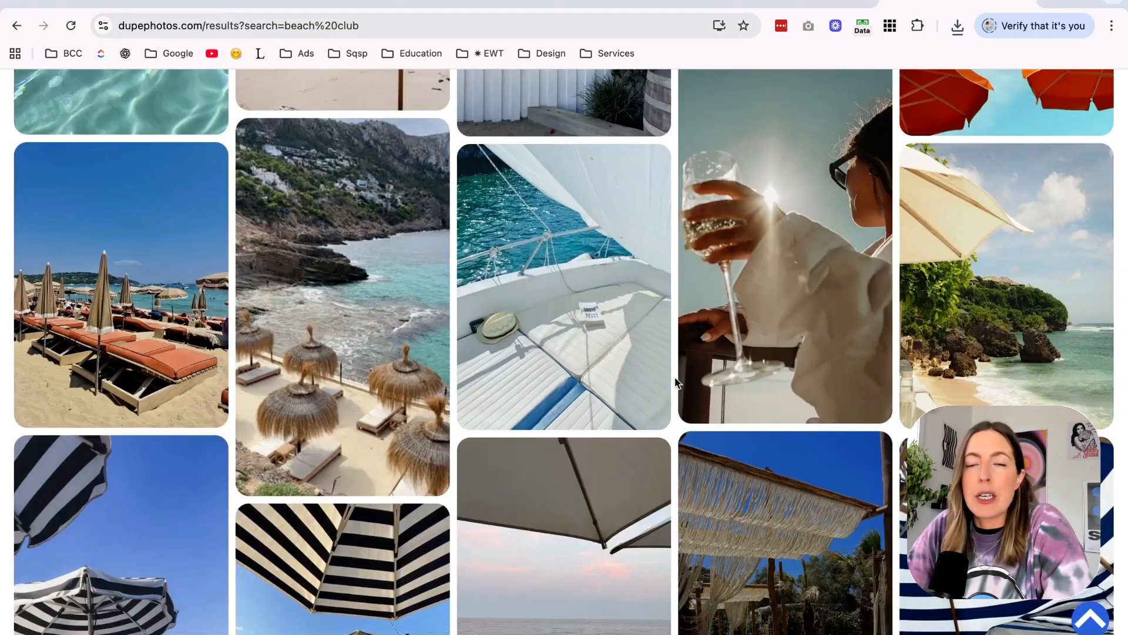
scroll(676, 382, down, 3)
scroll(676, 382, down, 5)
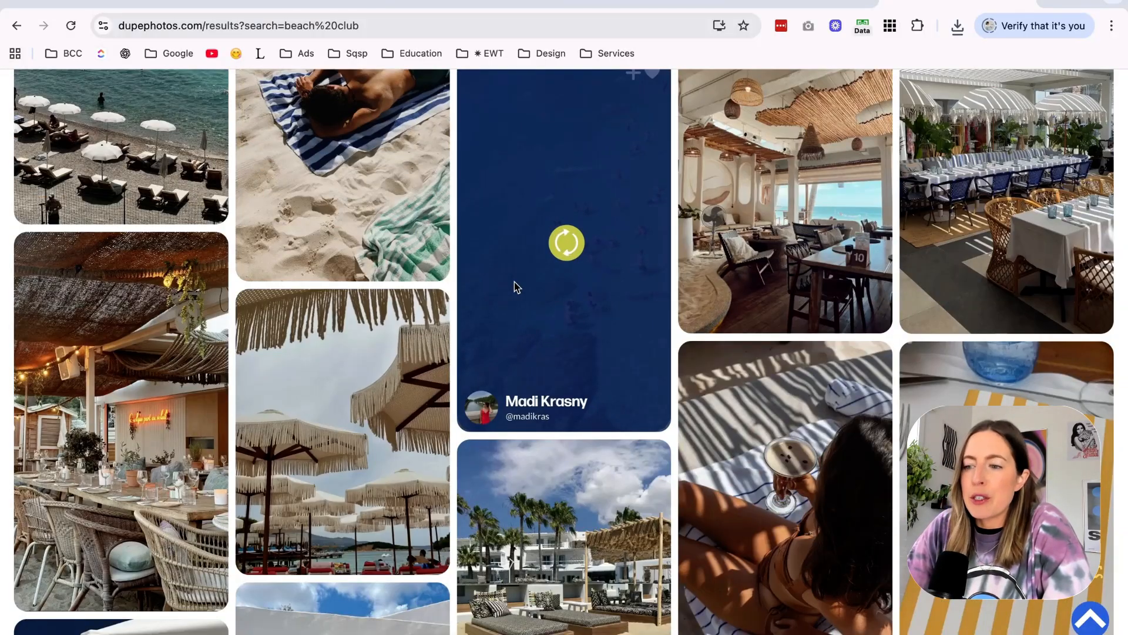
scroll(514, 287, down, 5)
scroll(455, 433, down, 2)
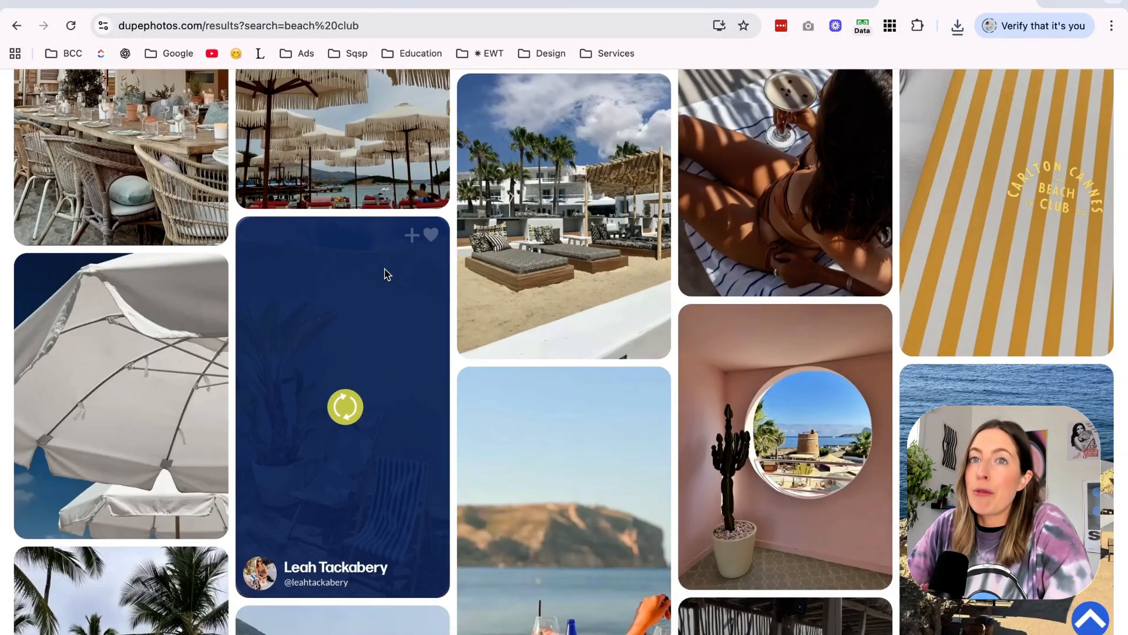
scroll(599, 302, down, 2)
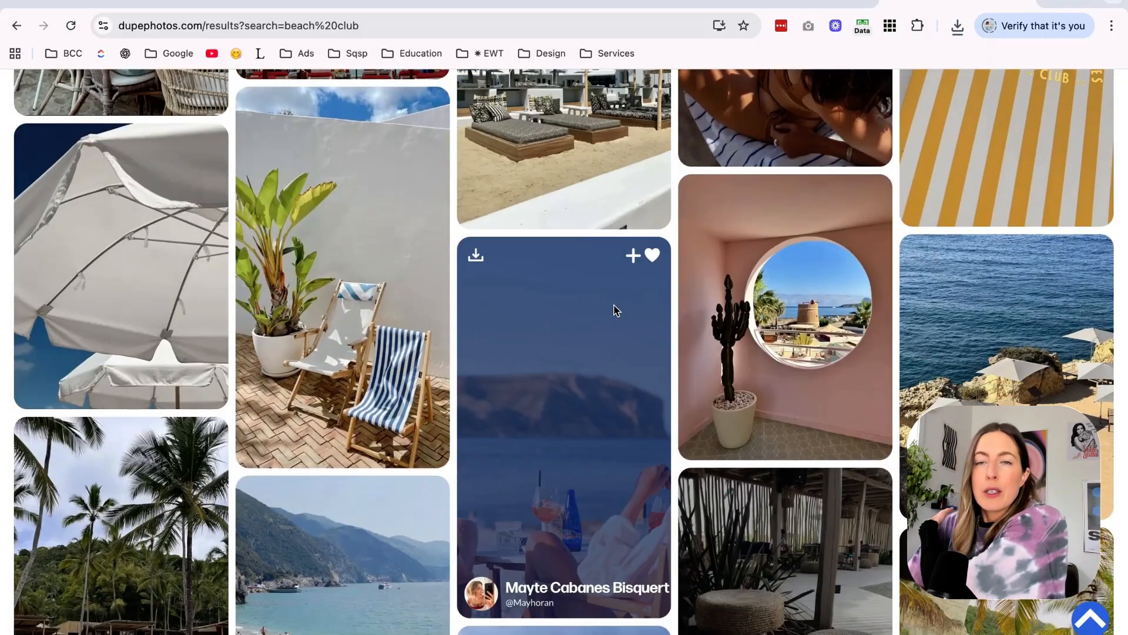
Examine the remaining beach club results for more photos matching the summer style.
scroll(599, 343, down, 3)
scroll(597, 347, down, 3)
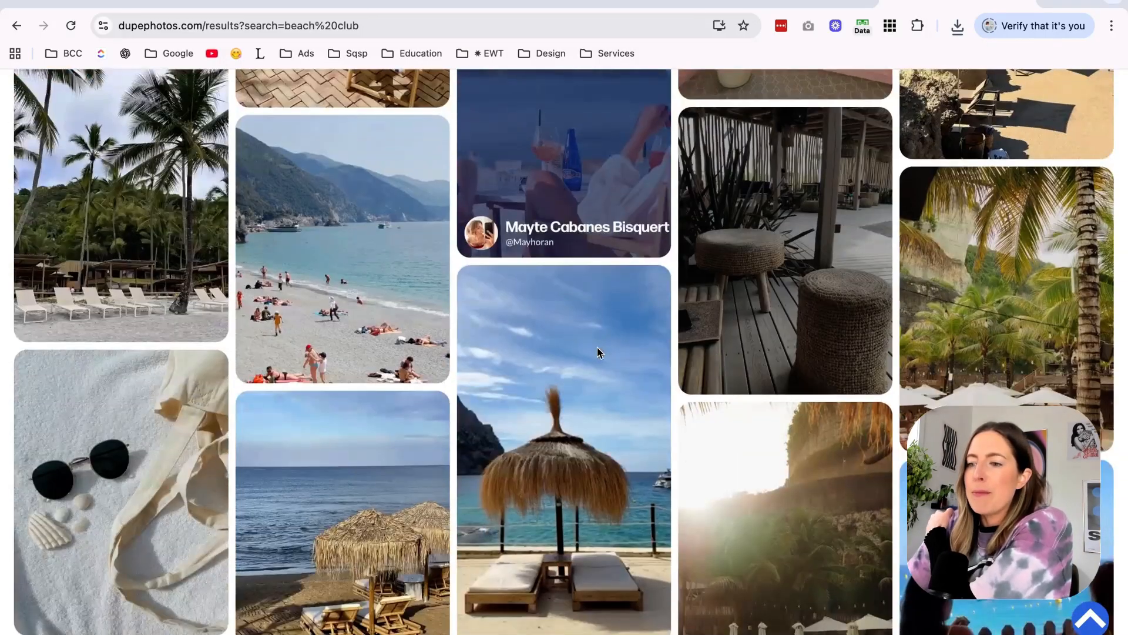
scroll(597, 351, down, 3)
scroll(597, 351, down, 3)
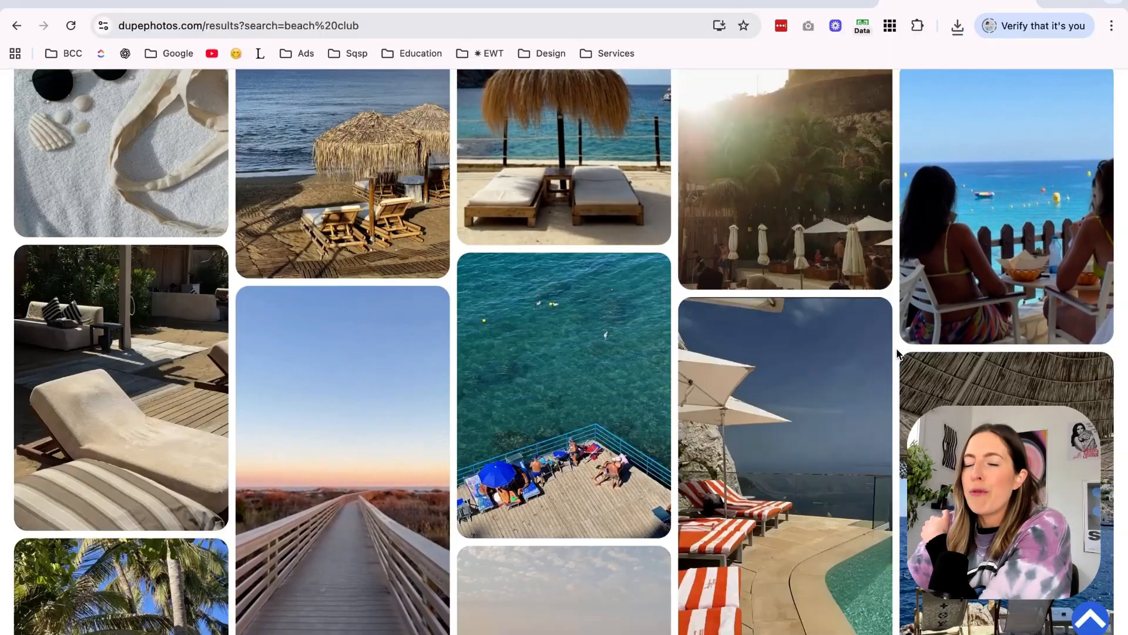
scroll(898, 354, down, 3)
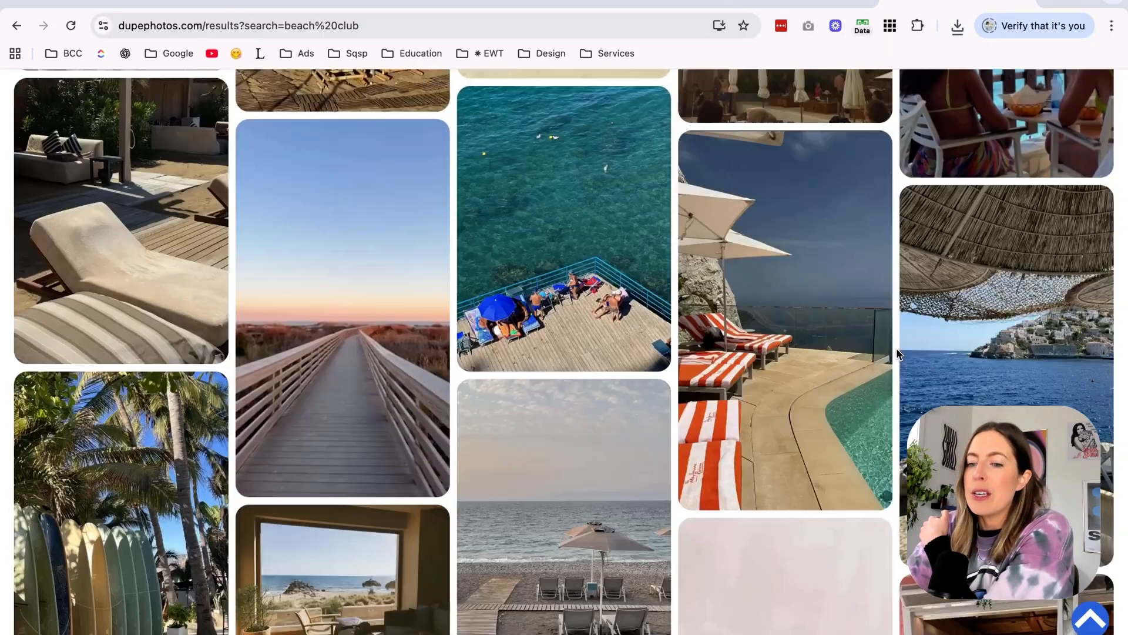
scroll(896, 352, down, 6)
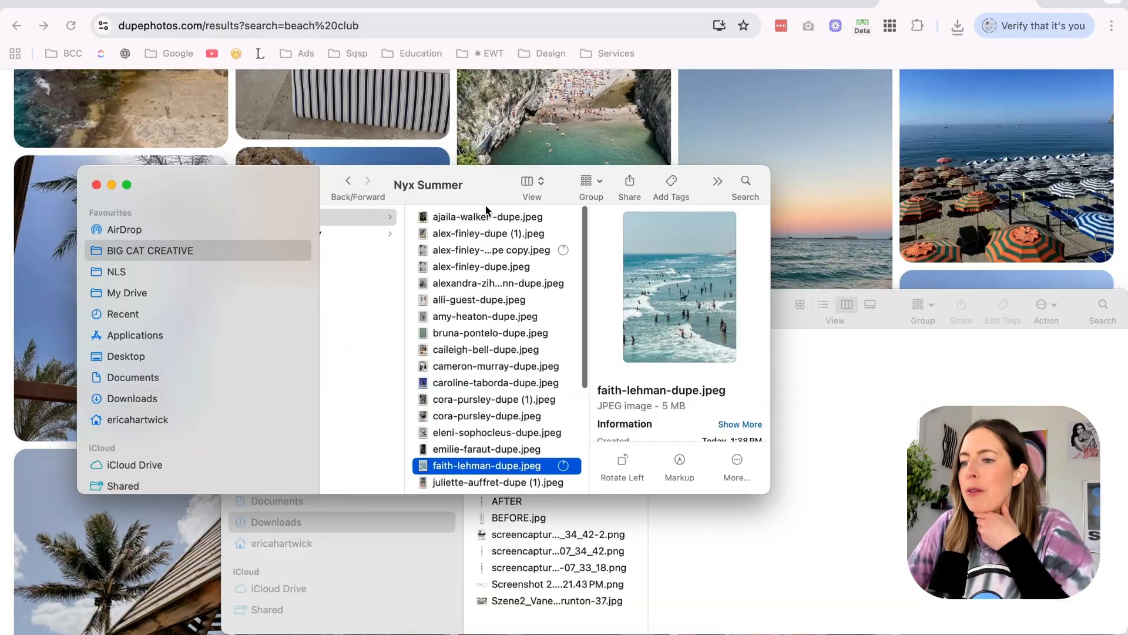
scroll(487, 297, down, 5)
scroll(488, 297, up, 5)
Preview the downloaded photos in the Nyx Summer folder one by one, starting from the first file.
click(487, 219)
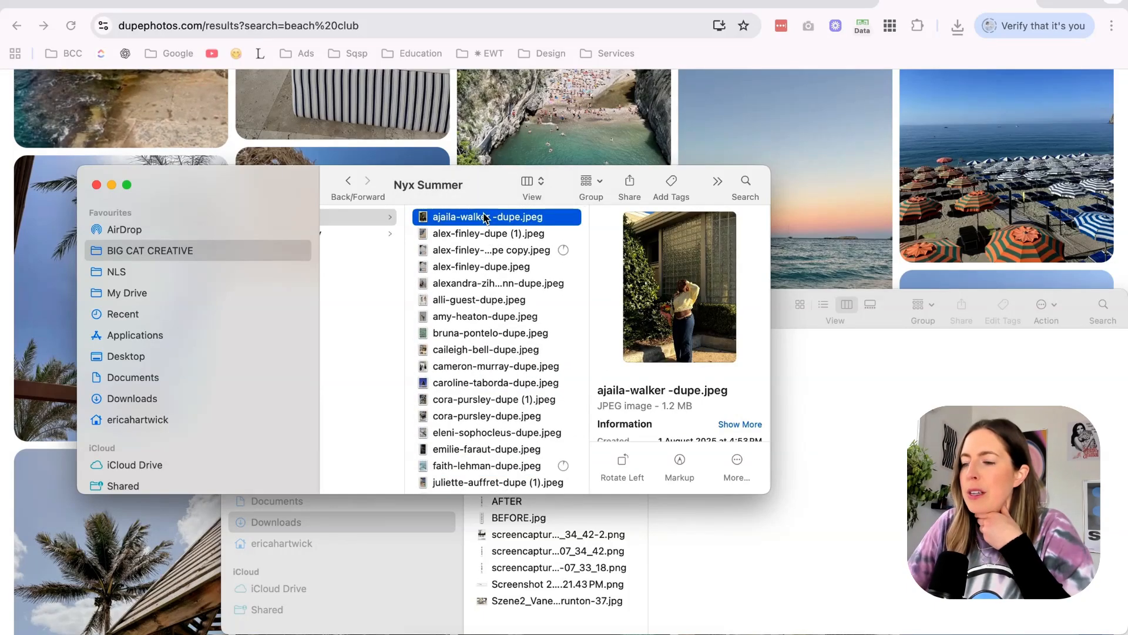
key(space)
key(Down)
key(Down)
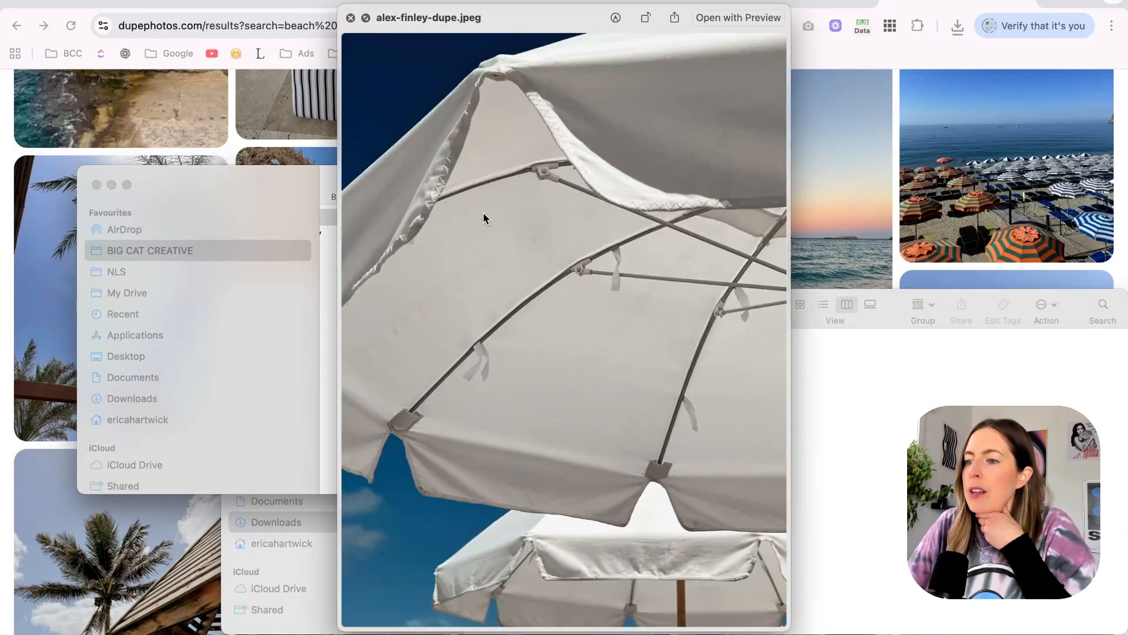
key(Down)
key(Down)
key(Down)
key(Down)
key(Down)
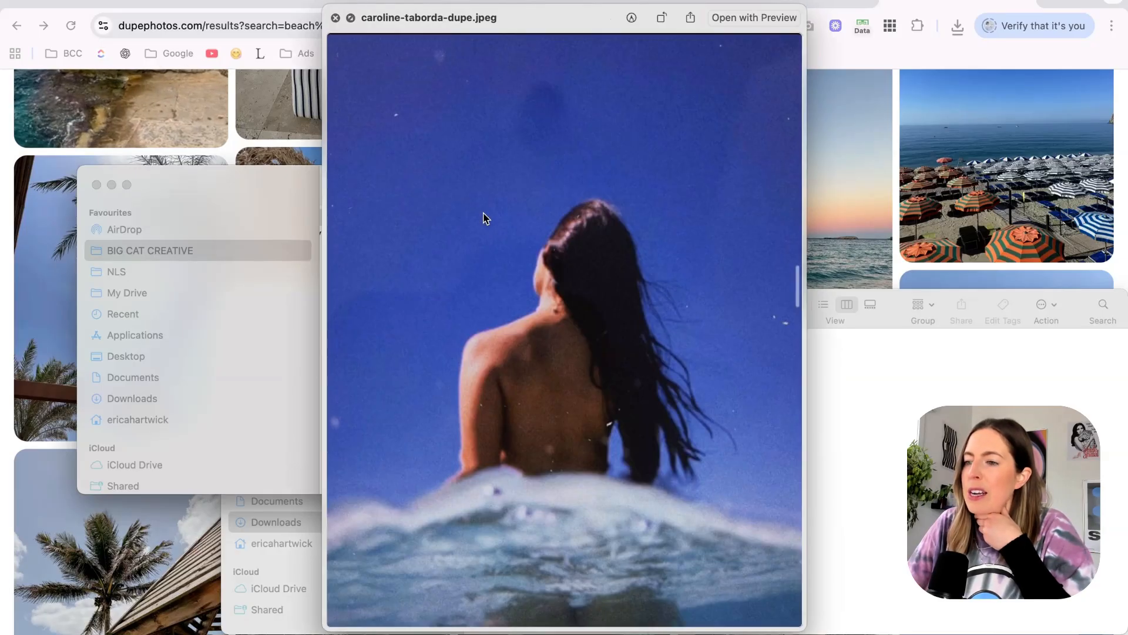
Continue previewing the Nyx Summer photos and delete the group photo-shoot image from the folder.
key(Down)
key(Up)
key(Up)
key(space)
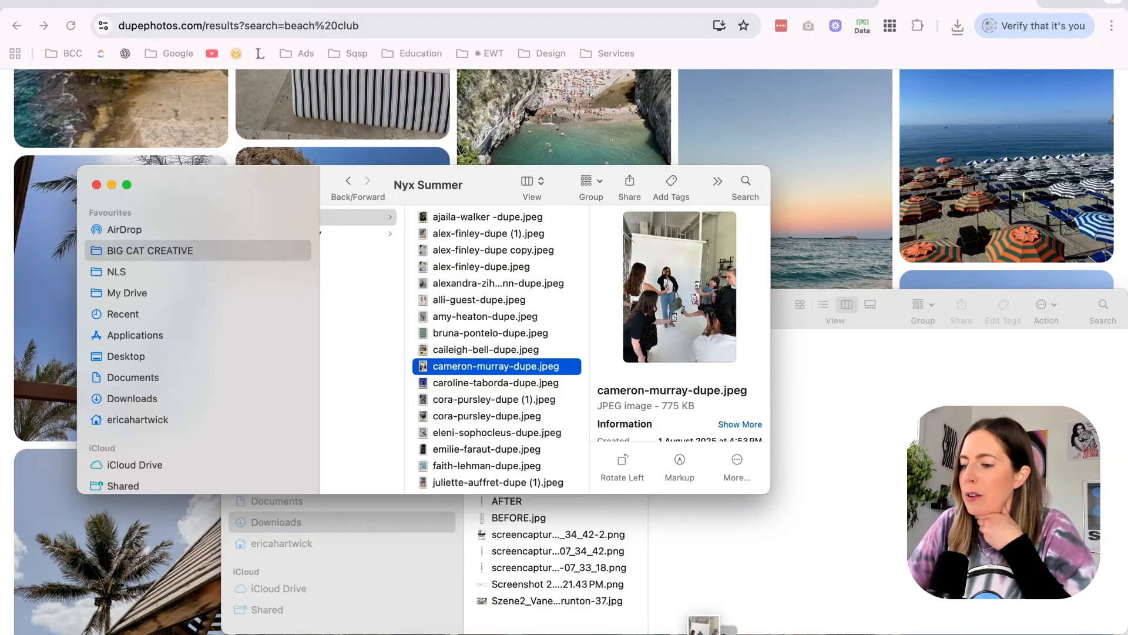
key(Up)
key(space)
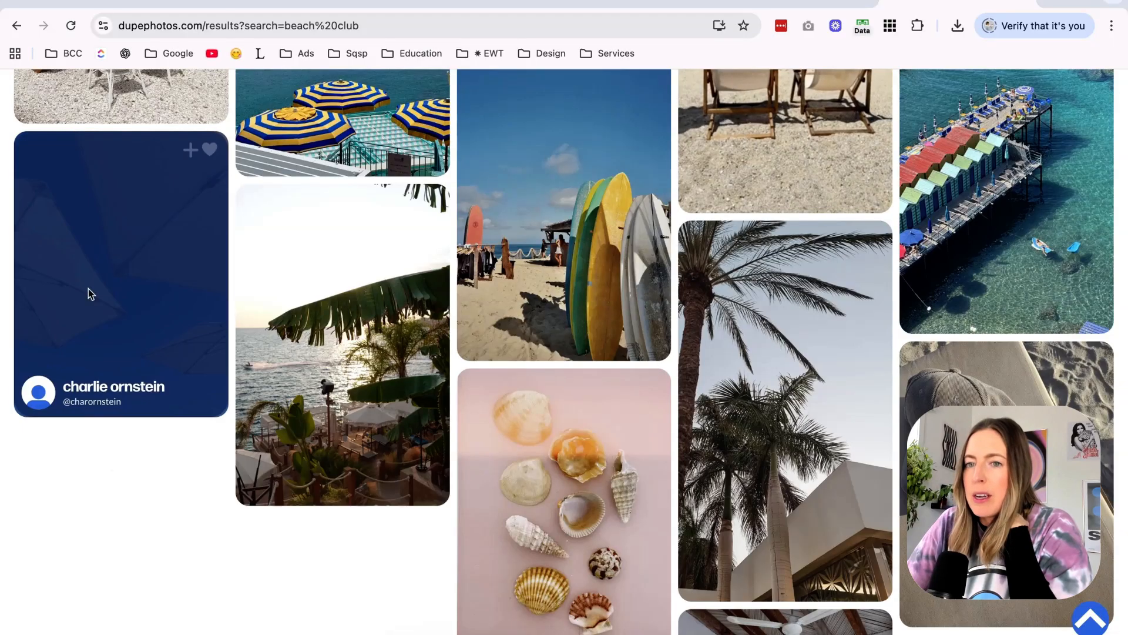
Return to the Dupe beach club results, open the beige umbrellas photo and reload the results page.
click(77, 323)
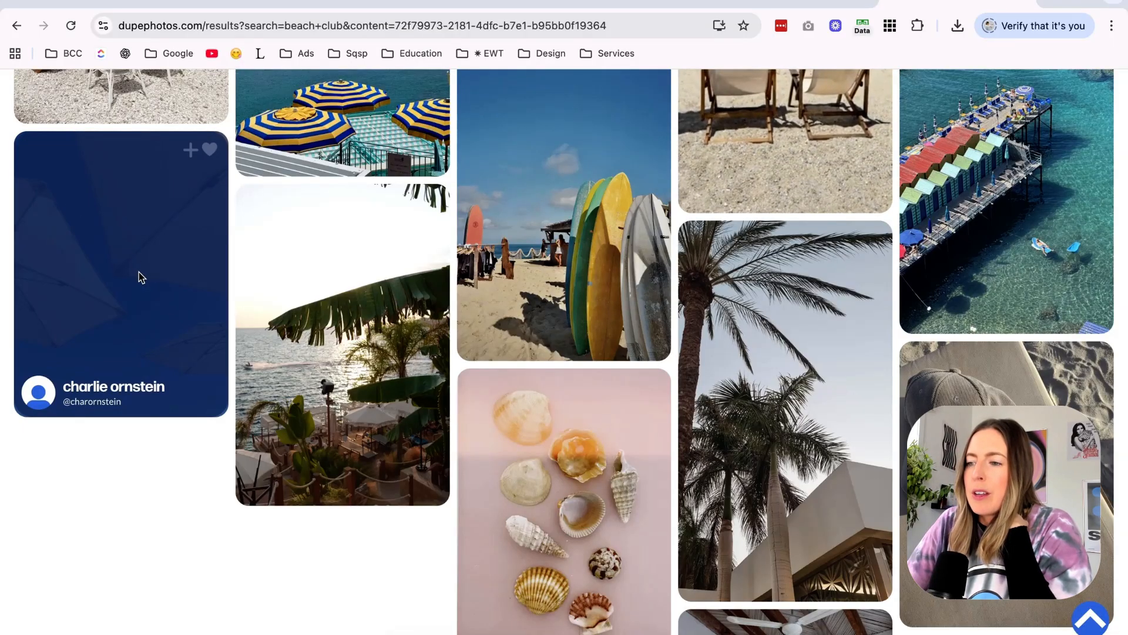
scroll(138, 273, up, 4)
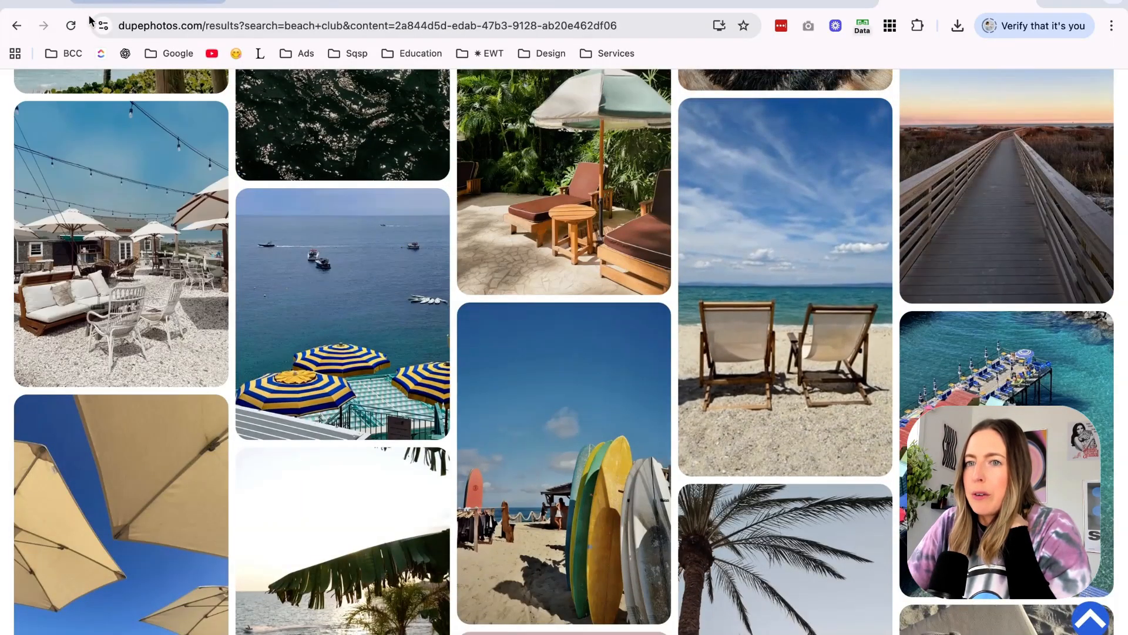
click(72, 25)
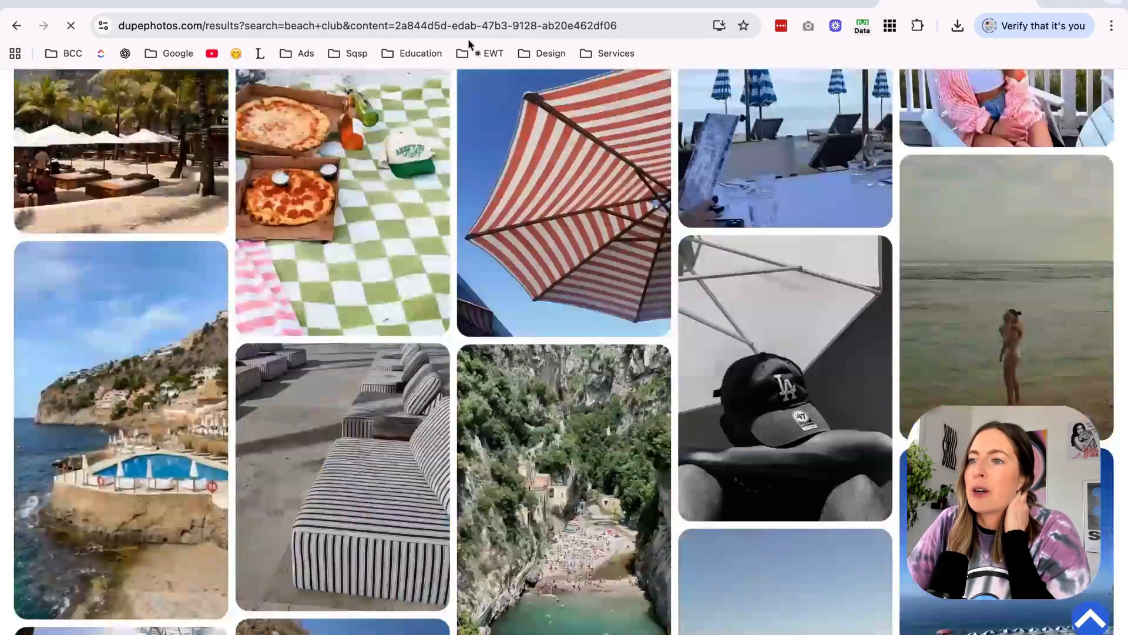
click(468, 27)
click(468, 27)
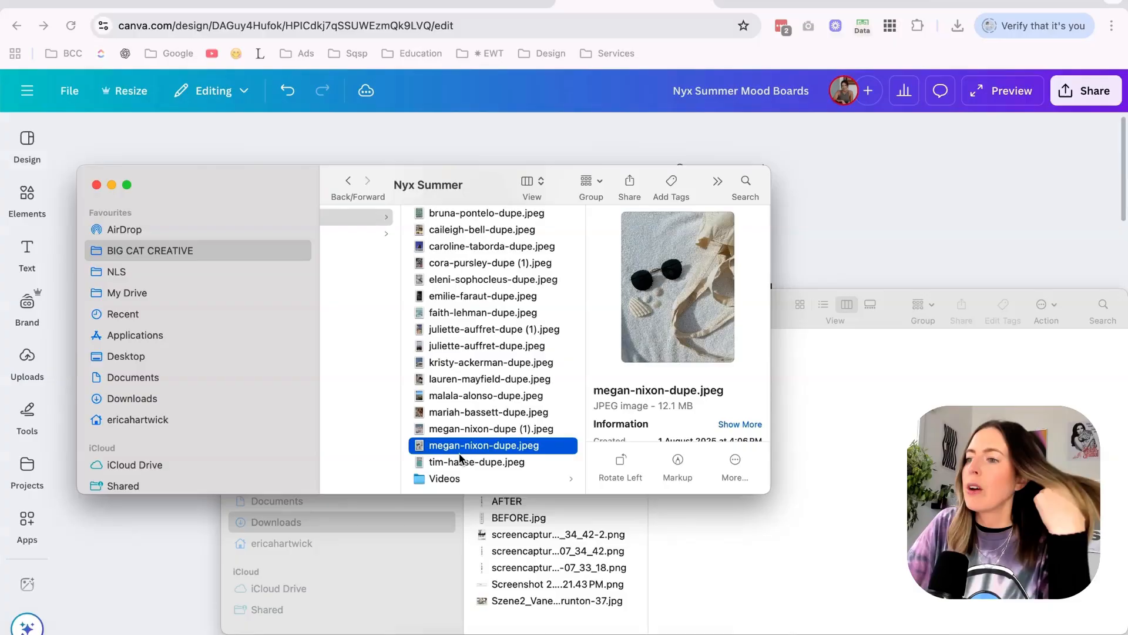
Review the Nyx Summer folder photos again, going upward through the list to the green water texture.
key(Up)
key(Up)
key(Up)
key(Up)
key(Up)
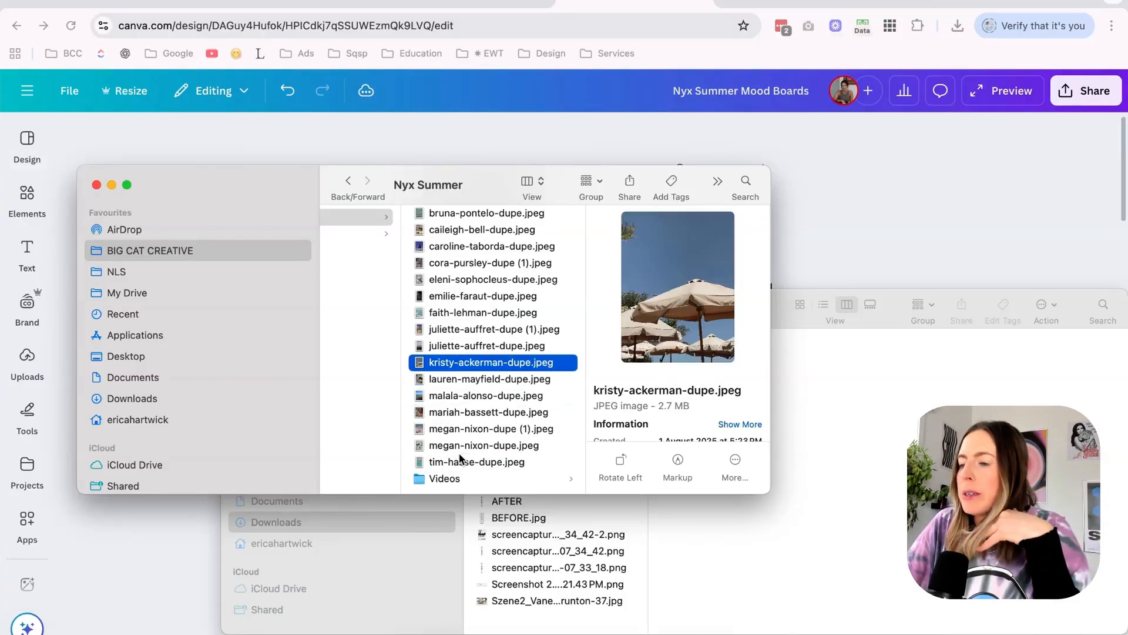
key(Up)
key(Up)
key(space)
key(Up)
key(Up)
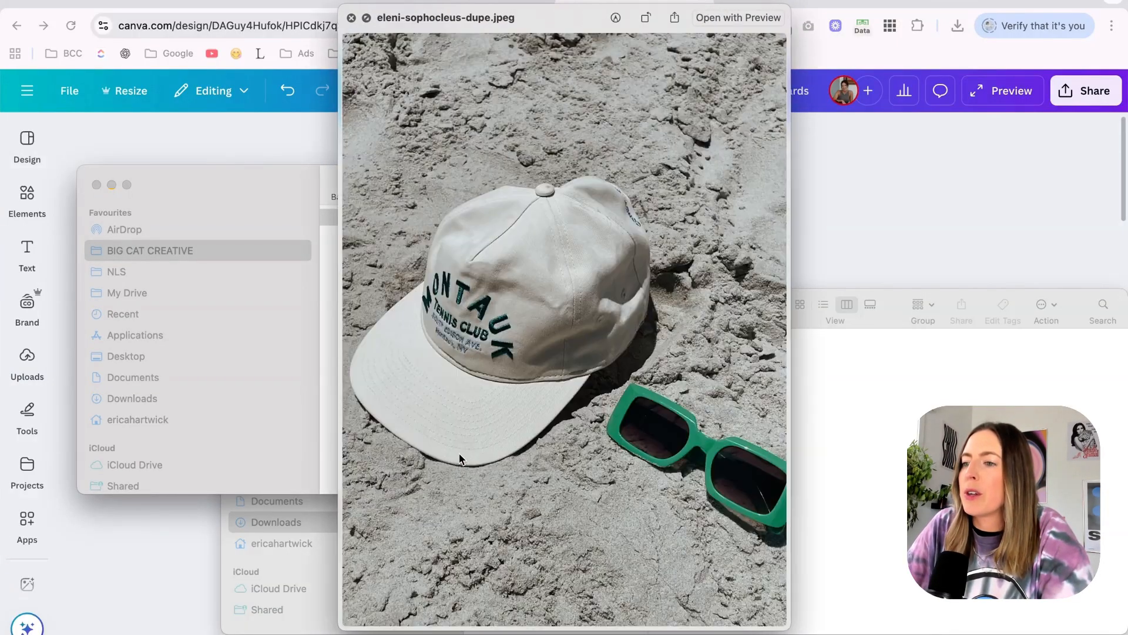
key(Up)
key(space)
key(Up)
key(Up)
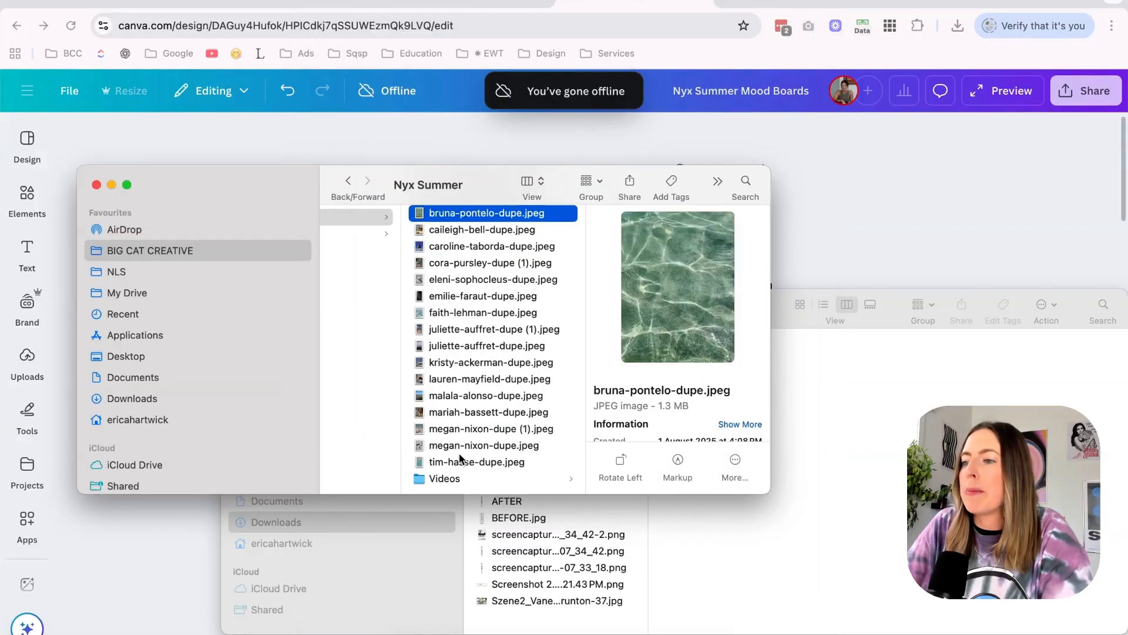
key(Up)
Switch to the Canva mood board and compare page 2's photo grid and palette with the inspiration graphics on page 1.
click(857, 195)
scroll(857, 195, down, 10)
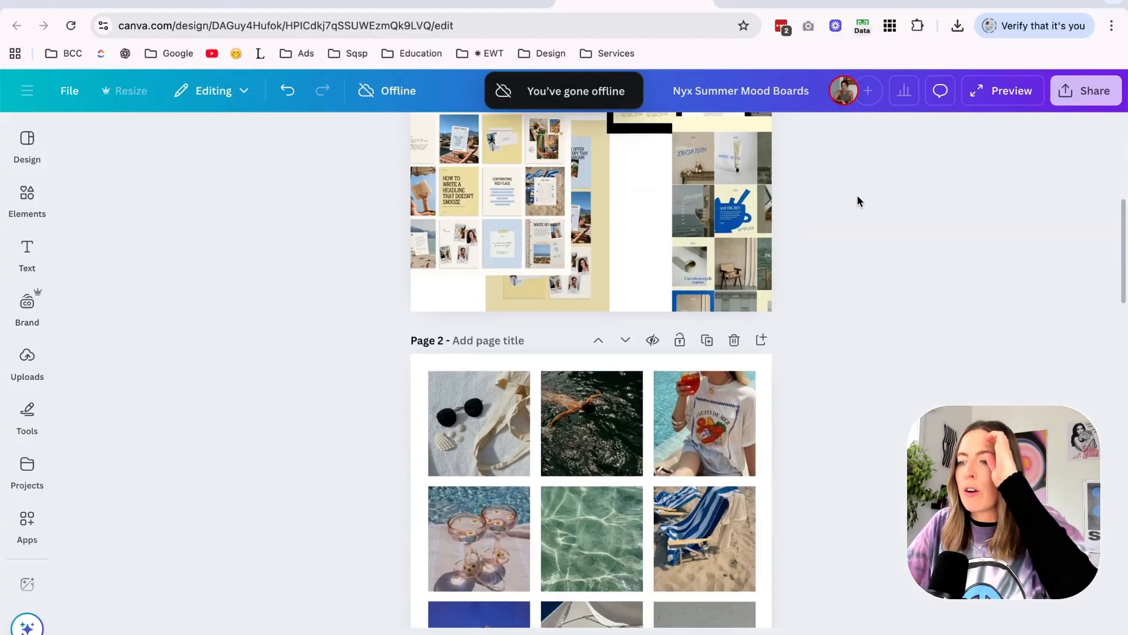
scroll(857, 195, down, 2)
scroll(857, 195, up, 1)
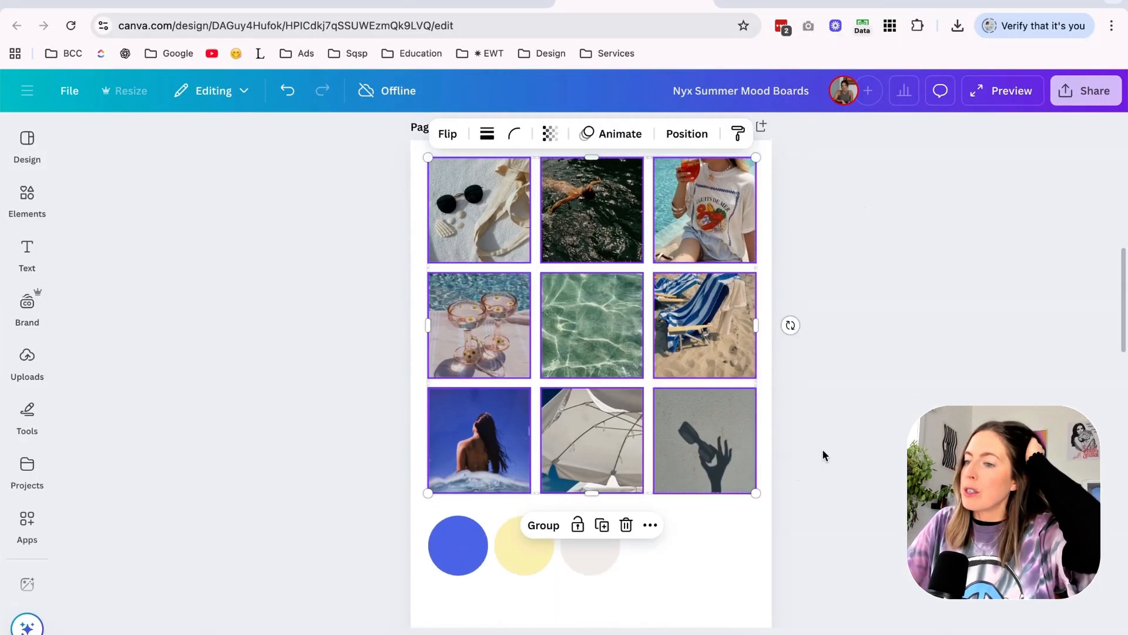
click(824, 449)
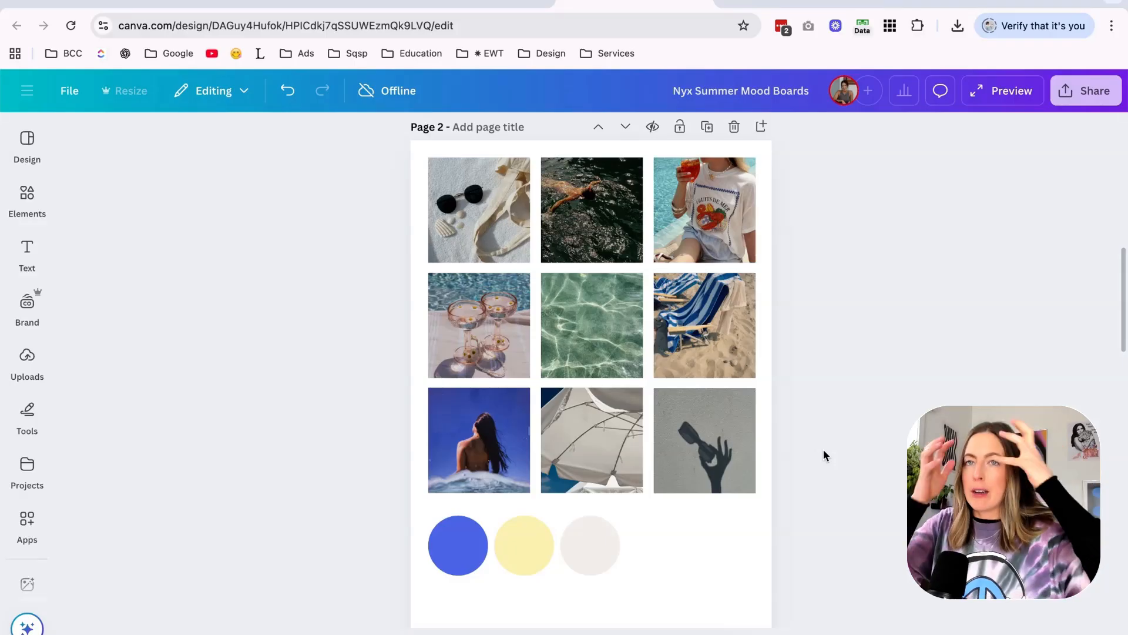
scroll(824, 449, up, 10)
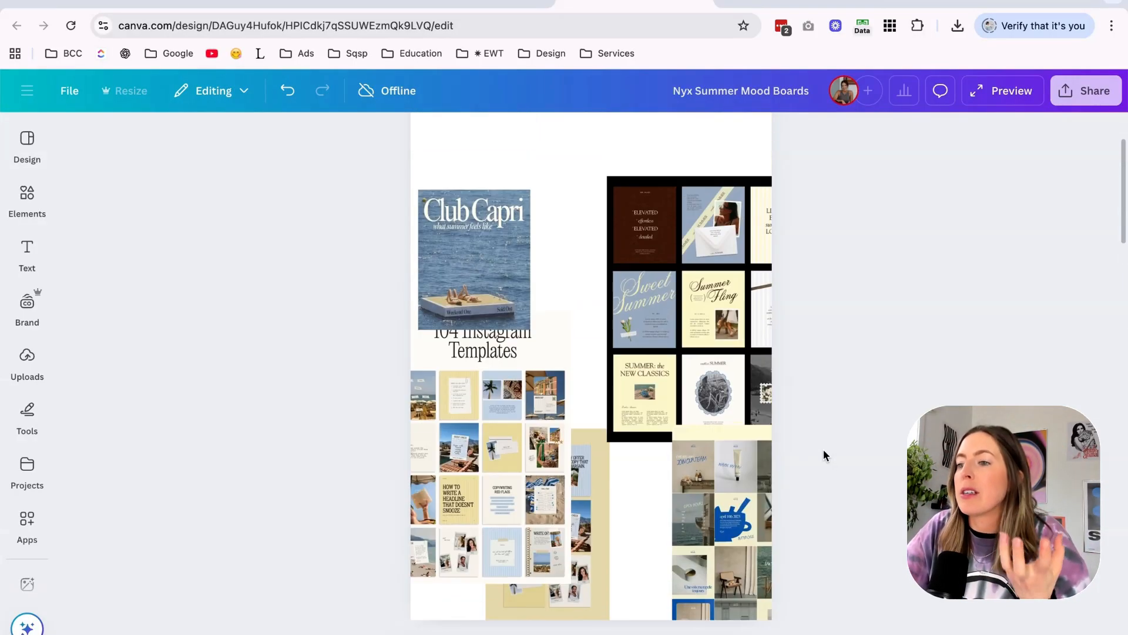
click(683, 402)
click(857, 479)
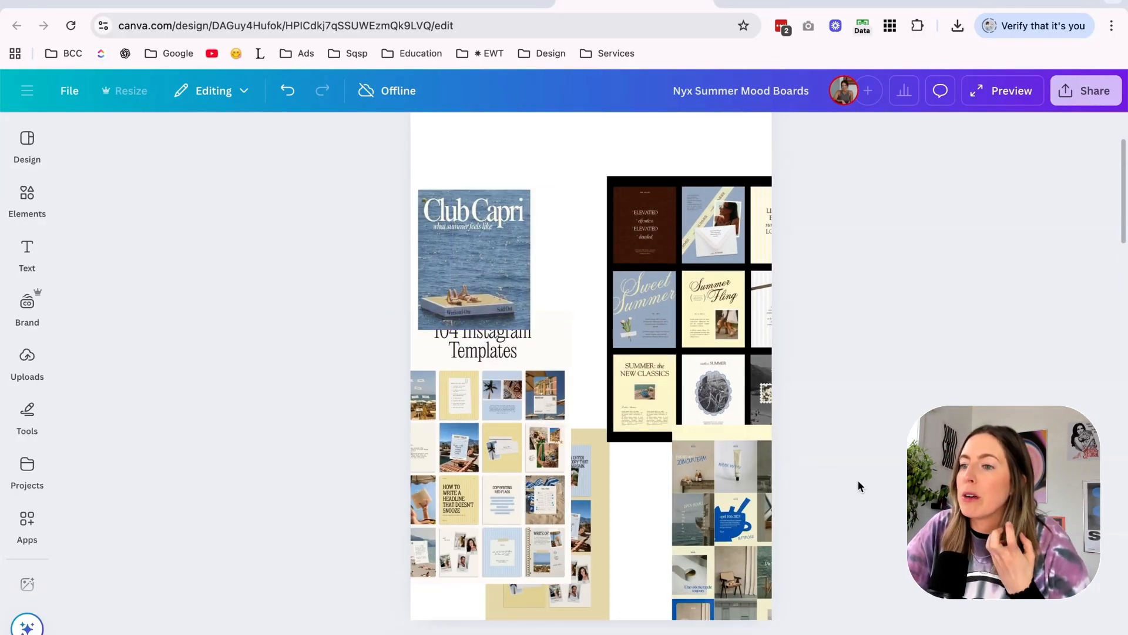
Duplicate the three palette circles on page 2 into a second row and add two more beige circles beside them.
scroll(407, 352, down, 8)
scroll(408, 347, down, 2)
drag(389, 490, 640, 553)
click(641, 553)
scroll(641, 553, up, 4)
scroll(640, 556, down, 5)
drag(655, 486, 471, 497)
scroll(474, 428, up, 1)
click(714, 479)
click(595, 509)
alt+drag(594, 509, 711, 516)
click(700, 506)
click(644, 514)
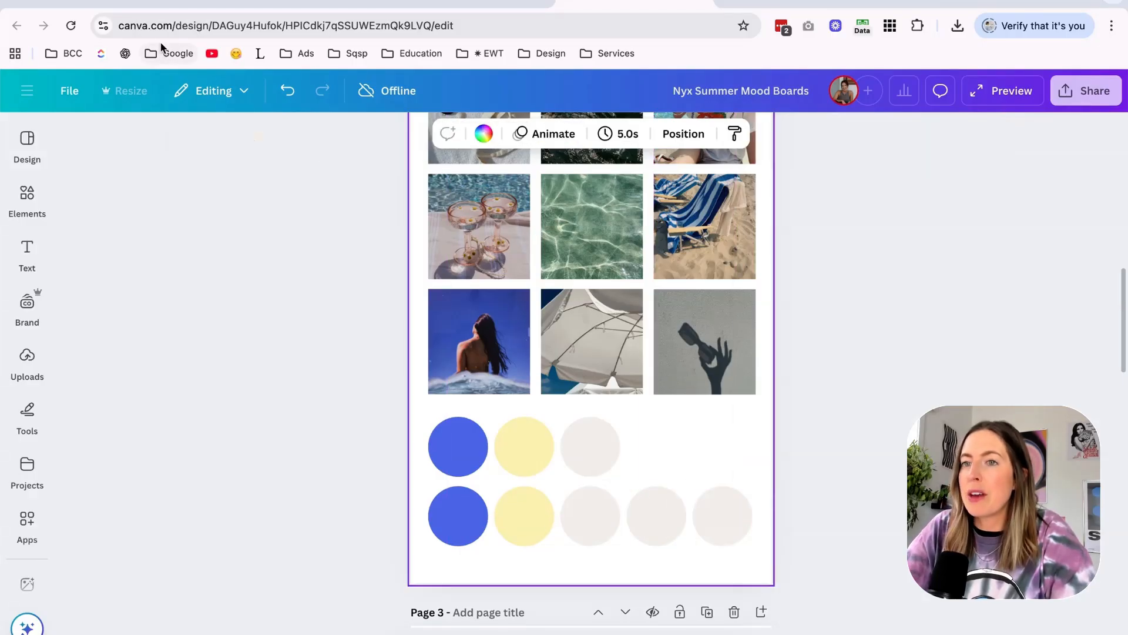
Switch to the Nyx template site and examine the photos and colours from the portfolio section to the photographer introduction.
click(153, 3)
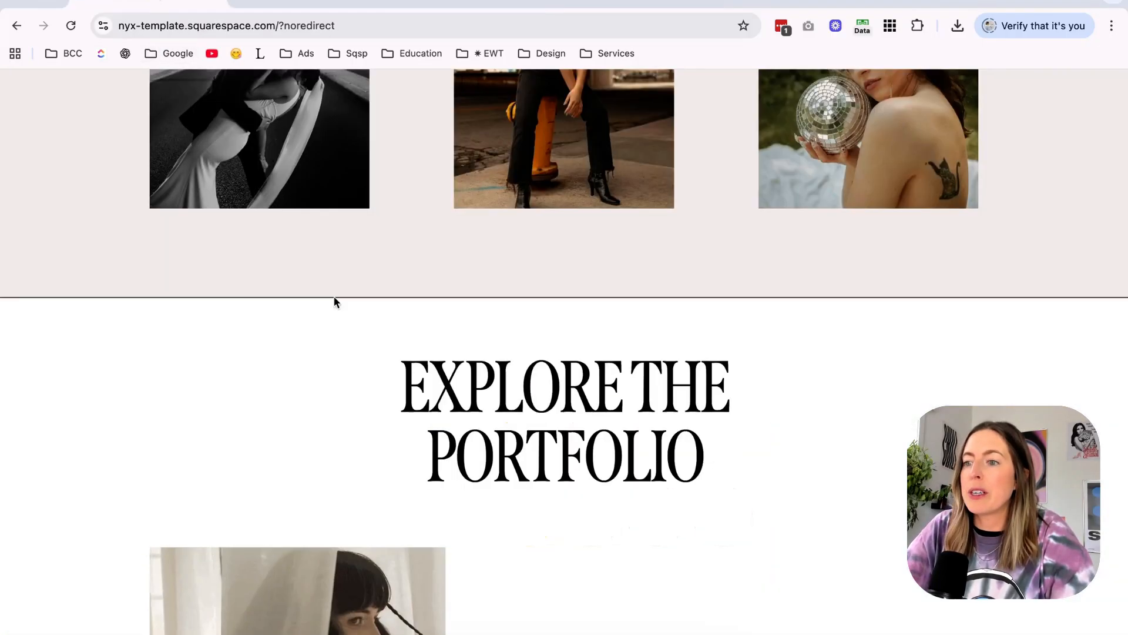
scroll(360, 335, down, 8)
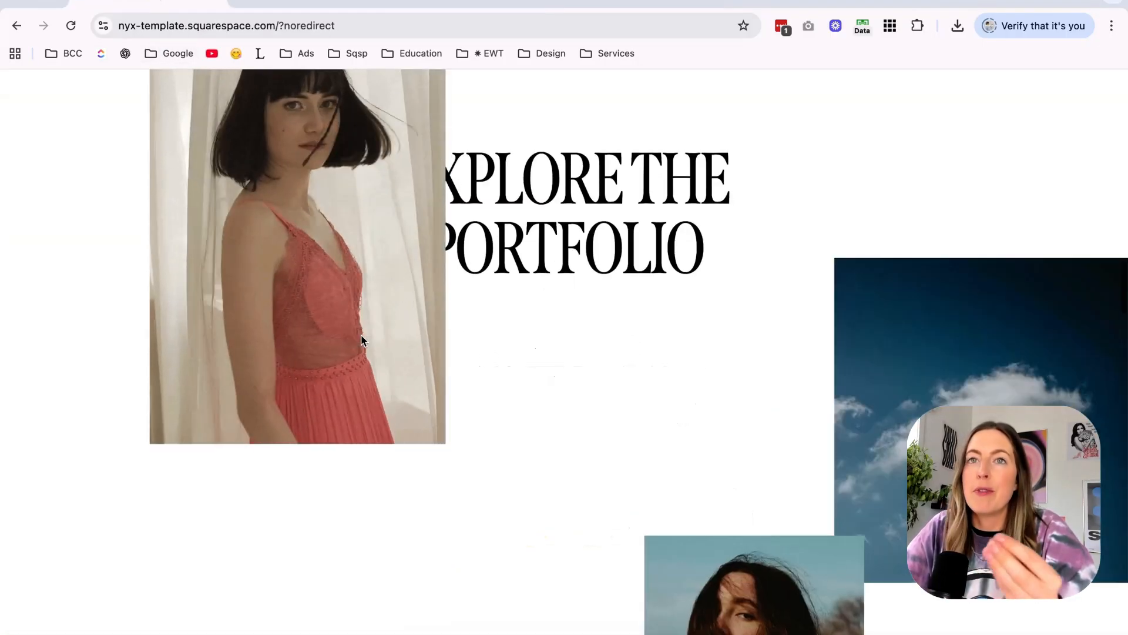
scroll(362, 339, down, 10)
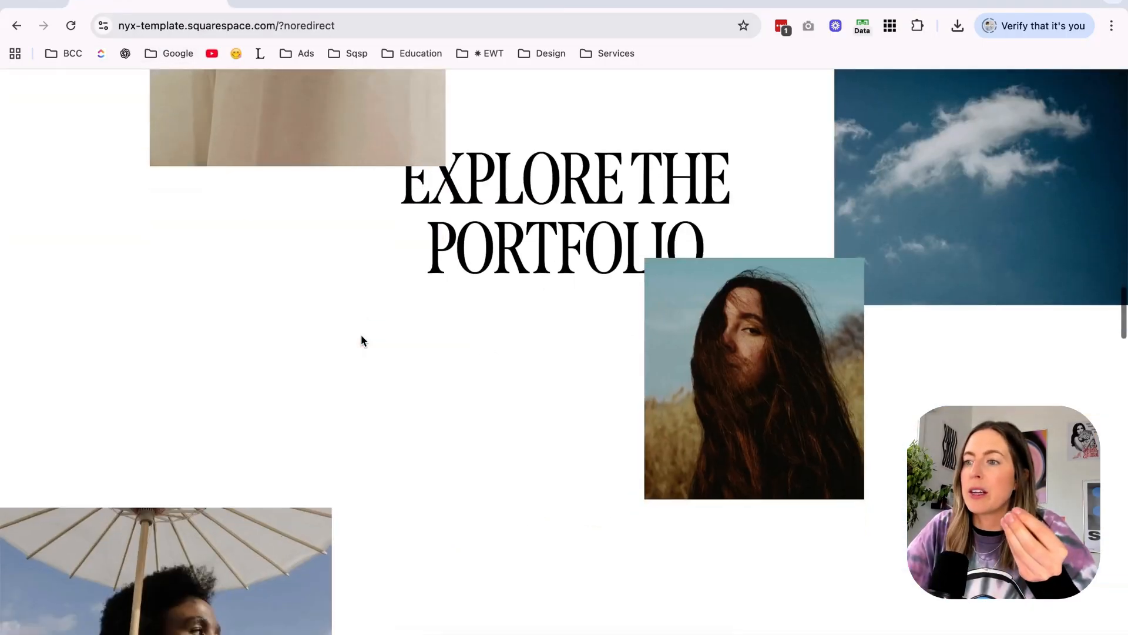
scroll(361, 339, down, 6)
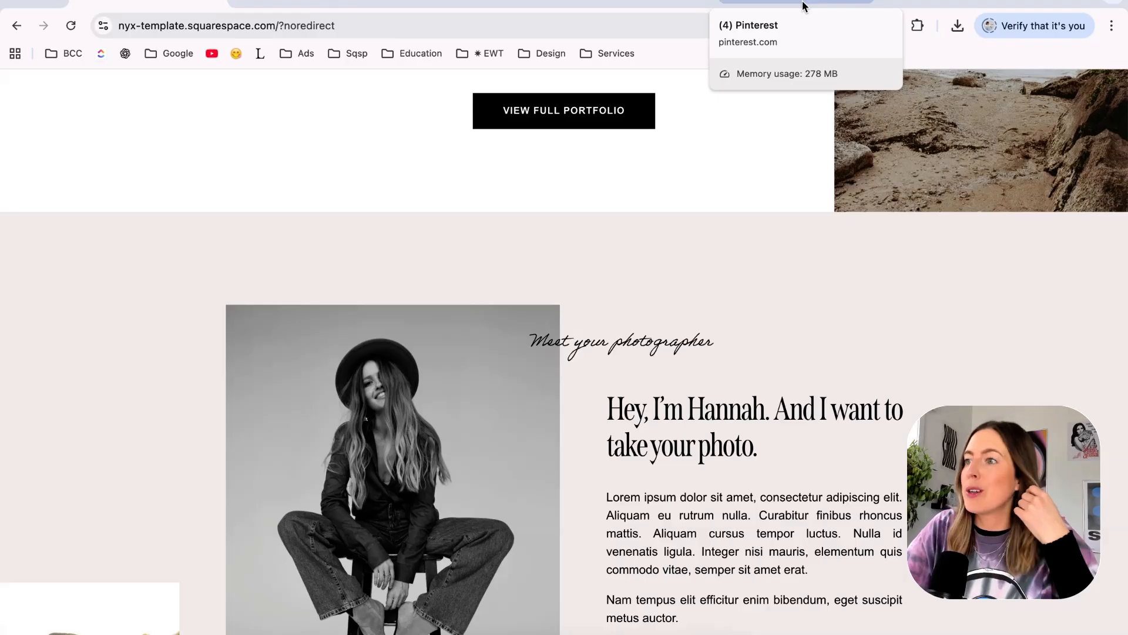
Return to the mood board and recolour the last beige circle to dark brown #4B2714, sampled from the brown card on page 1.
click(634, 4)
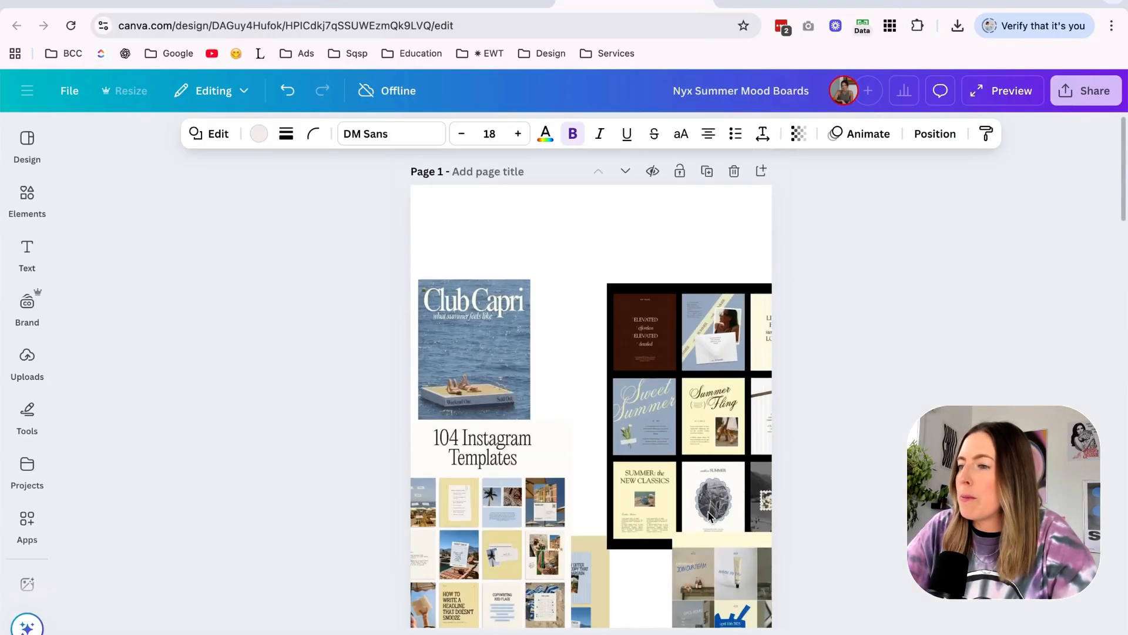
click(259, 134)
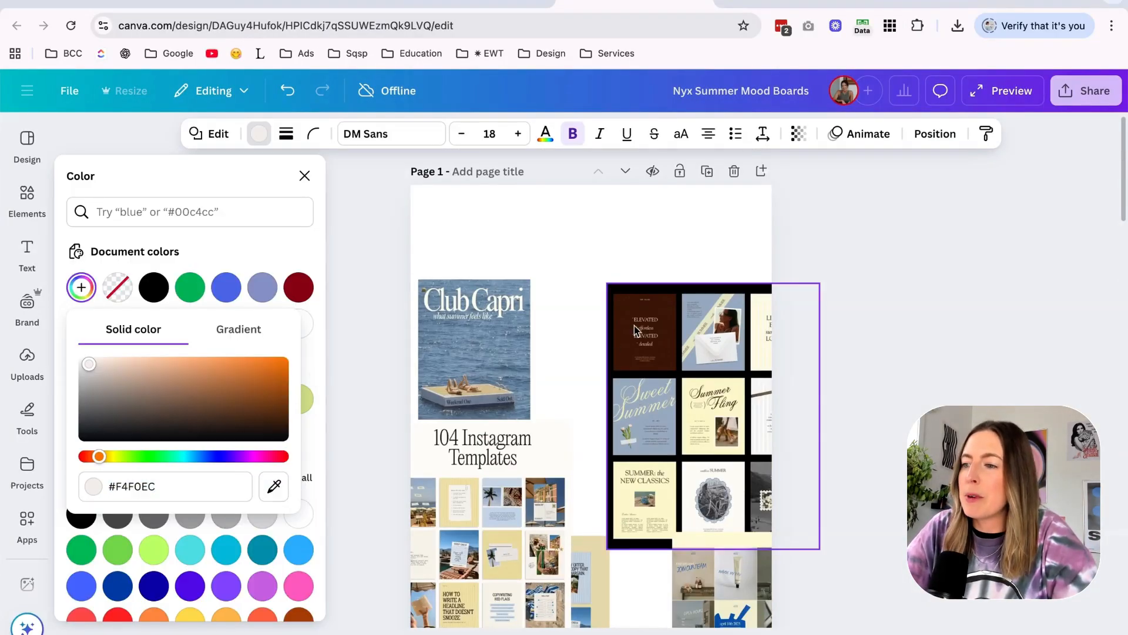
click(274, 486)
click(673, 309)
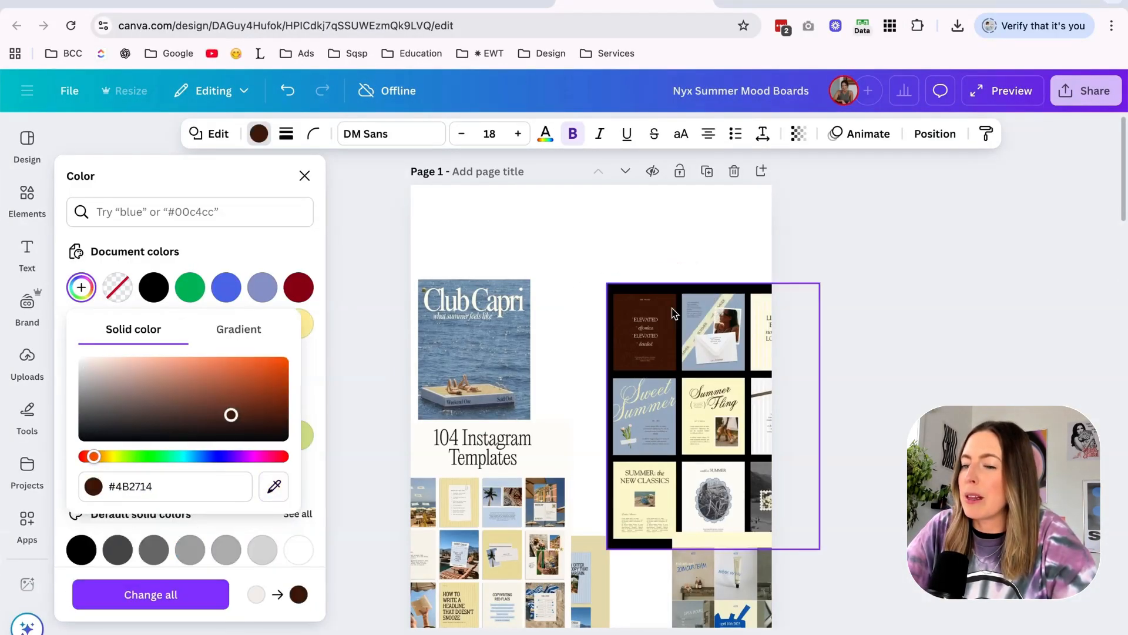
Try pairing the dark brown circle with the blue and yellow circles in the second palette row, and undo the move.
scroll(591, 352, down, 15)
click(457, 332)
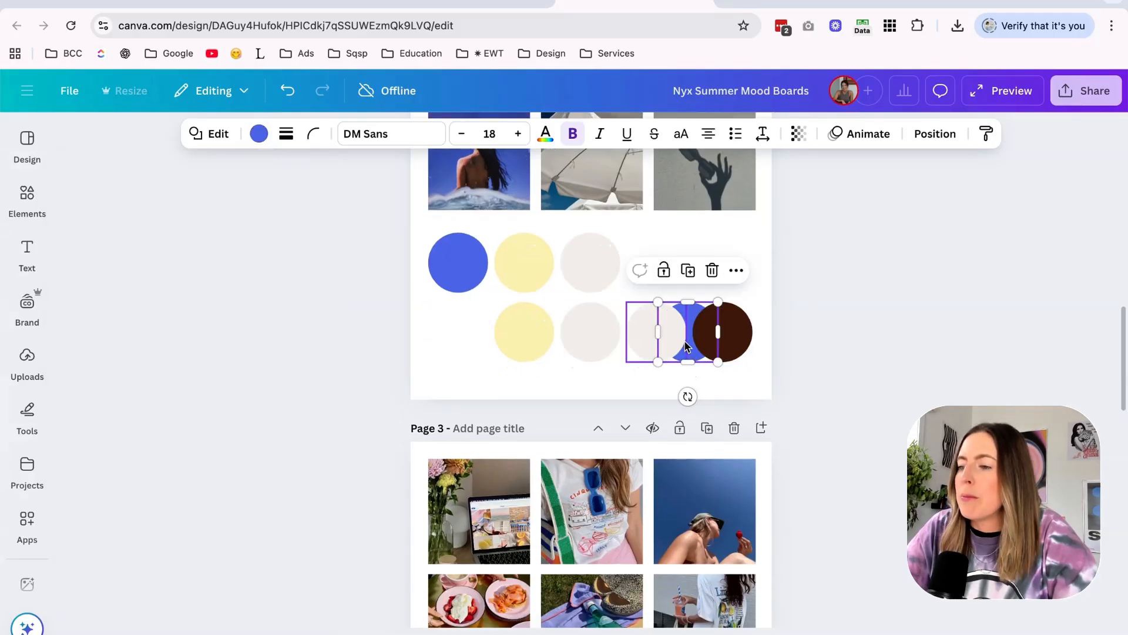
drag(735, 347, 512, 347)
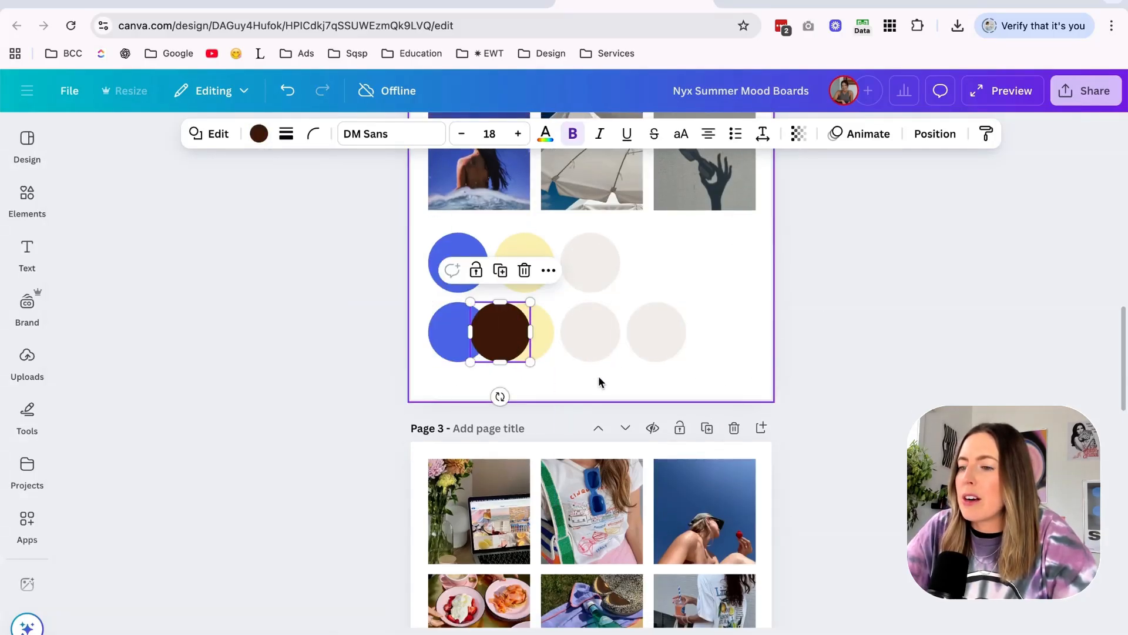
click(598, 376)
key(ctrl+z)
Recolour the fourth circle of the second palette row to pale blue #D7E2ED, sampled from the inspiration graphics on page 1.
click(654, 334)
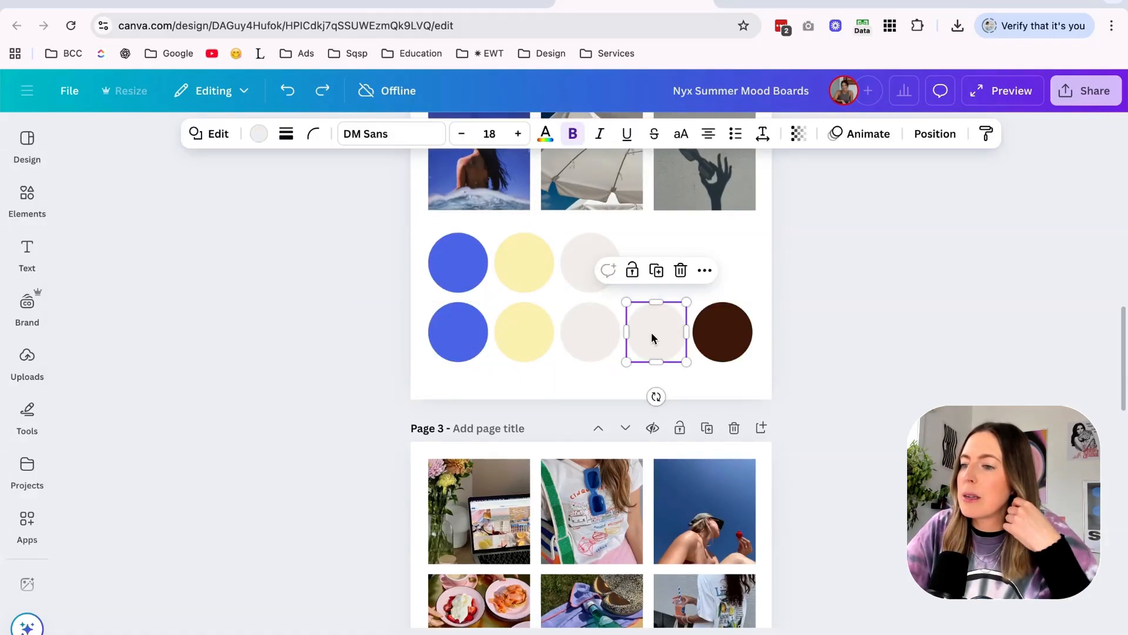
scroll(652, 335, up, 2)
scroll(646, 332, up, 5)
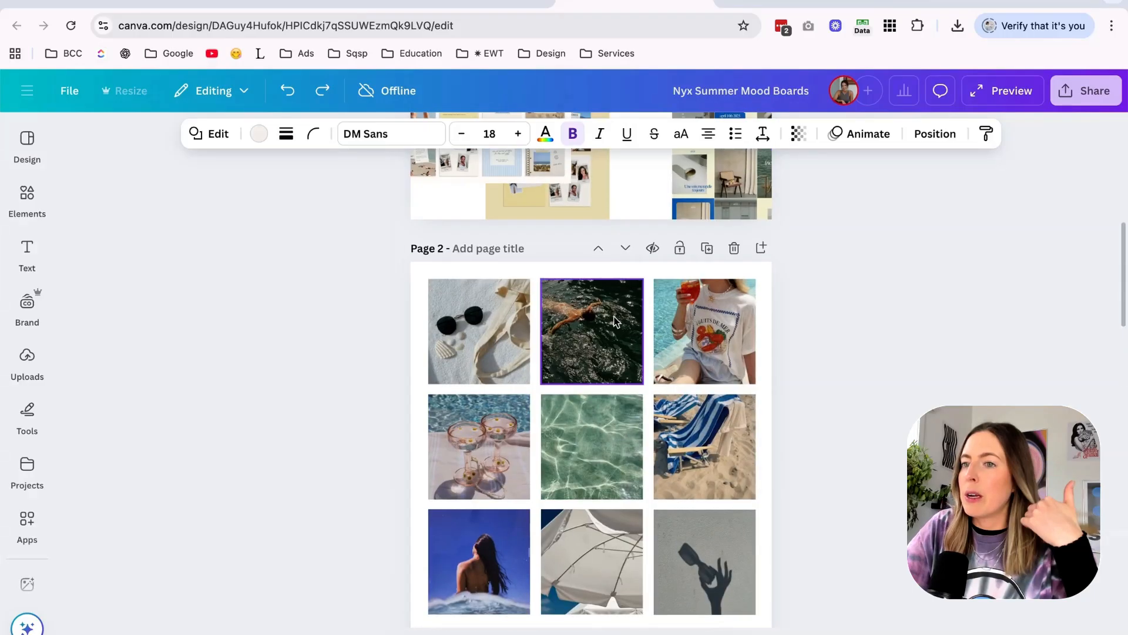
click(259, 134)
click(80, 287)
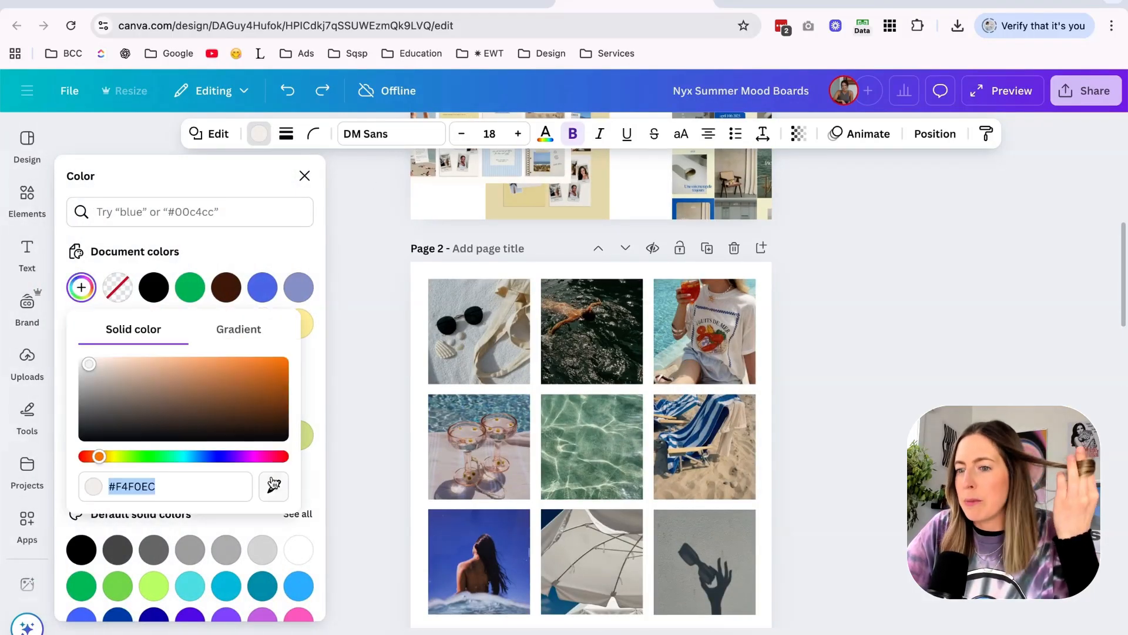
click(274, 484)
click(520, 179)
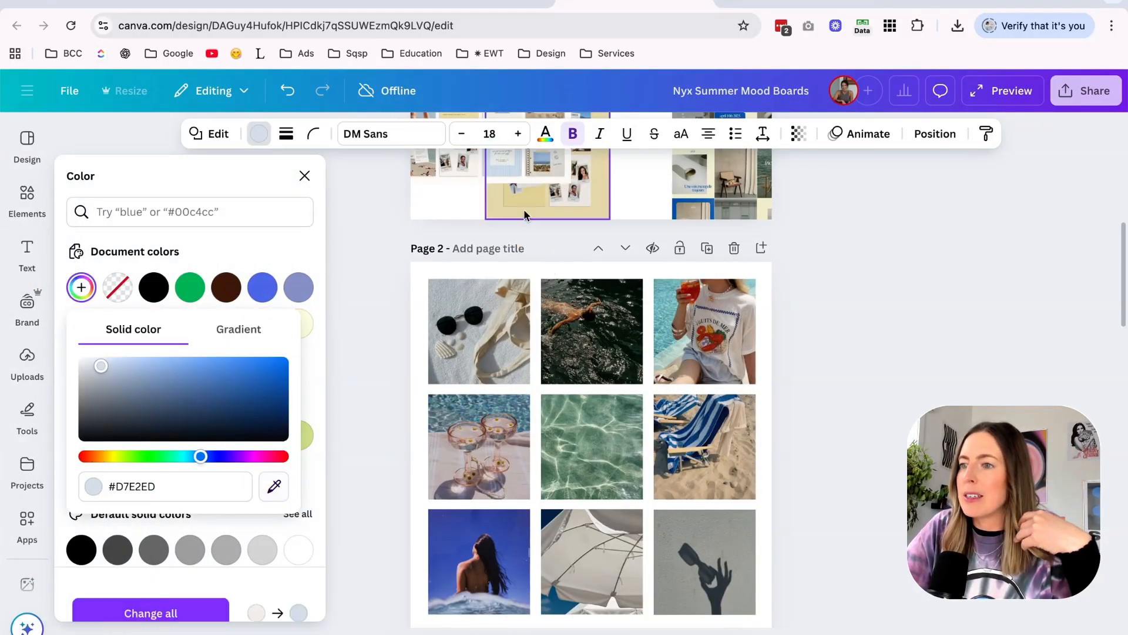
Swap the last two circles of the second palette row, placing dark brown fourth and pale blue fifth.
scroll(541, 264, down, 7)
click(672, 325)
scroll(672, 325, up, 1)
drag(363, 324, 770, 385)
click(658, 347)
drag(666, 350, 735, 278)
drag(725, 358, 659, 352)
drag(714, 299, 700, 388)
scroll(696, 393, down, 1)
scroll(664, 329, up, 5)
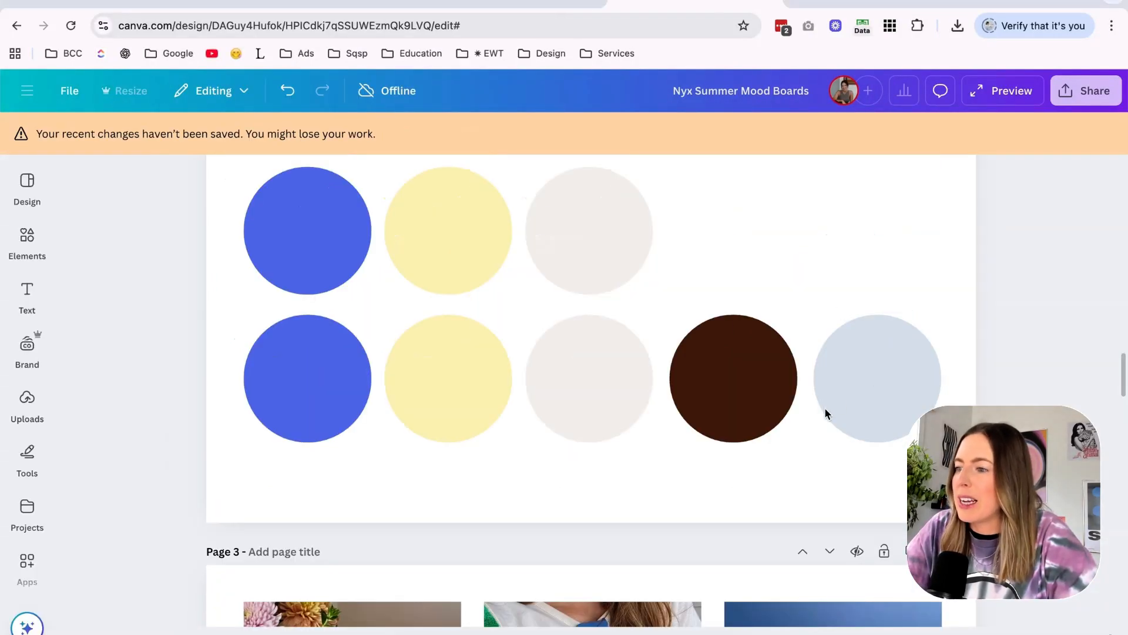
Try enlarging the dark brown circle and overlapping it with the pale blue and yellow circles to test the colour combinations.
click(869, 390)
drag(869, 390, 787, 446)
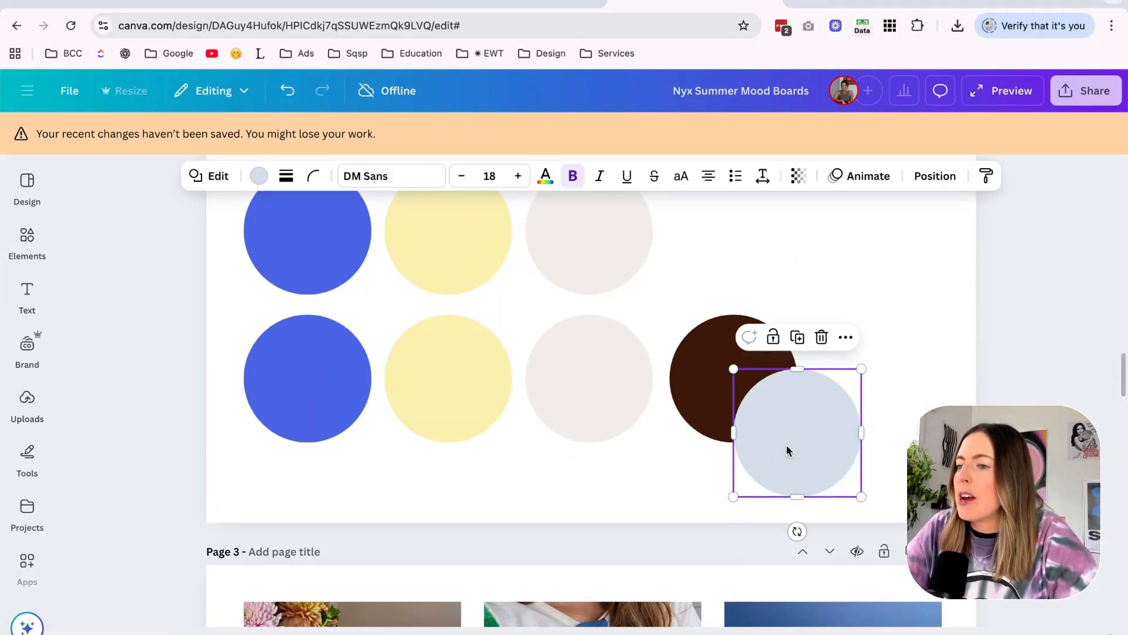
click(711, 405)
drag(800, 313, 935, 178)
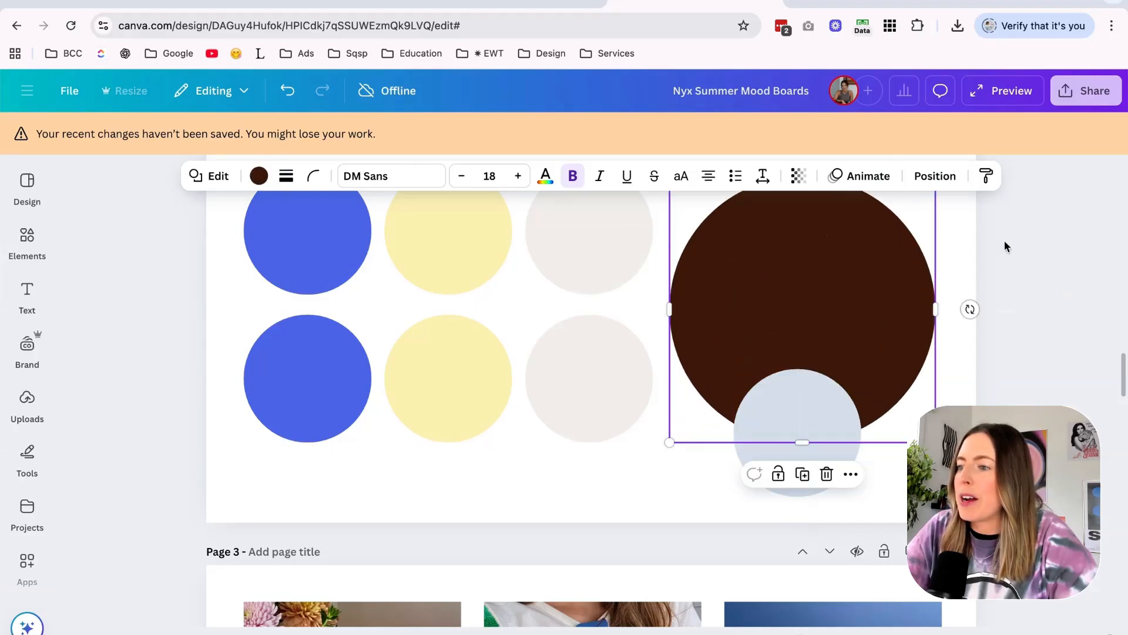
mouse_move(815, 437)
mouse_down()
mouse_move(814, 352)
mouse_move(798, 438)
mouse_up()
key(super+z)
drag(470, 378, 848, 360)
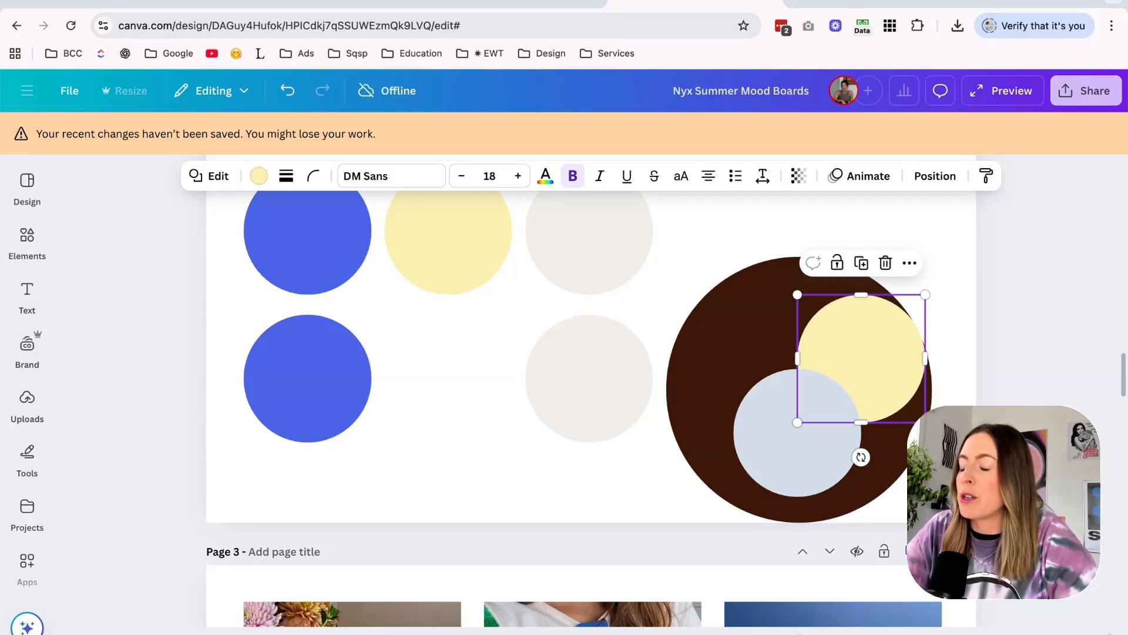
Undo the overlap and resize changes to put the second palette row back in order.
key(super+z)
key(super+z)
key(super+z)
key(super+z)
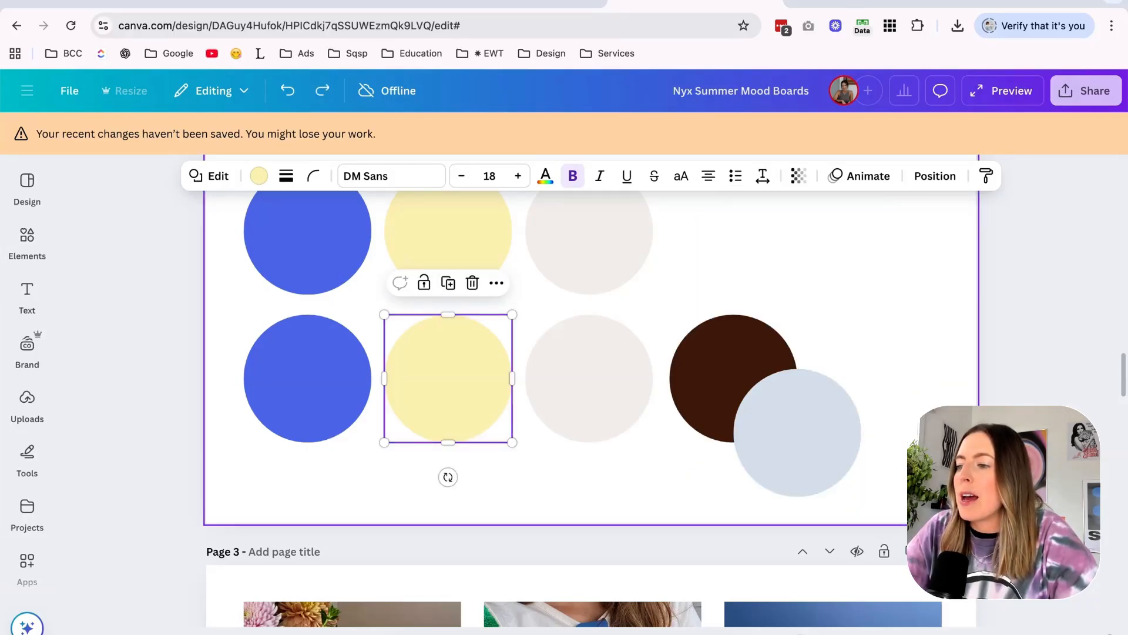
key(super+z)
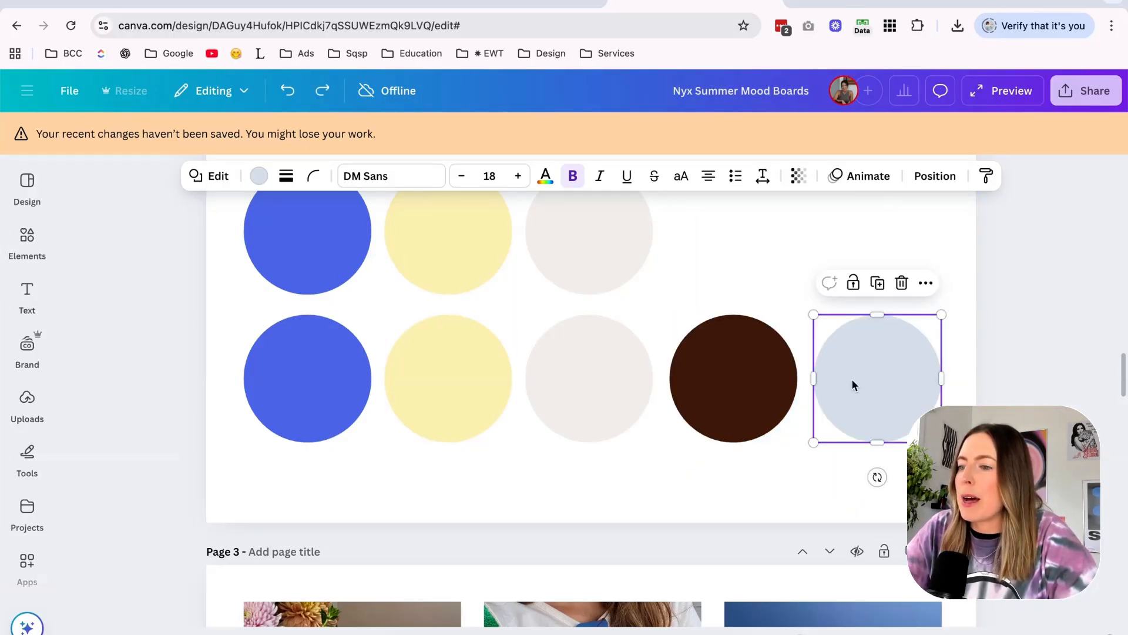
Recolour the third circle of the second palette row to the light cream from the document colours.
click(595, 402)
scroll(592, 379, up, 1)
click(259, 176)
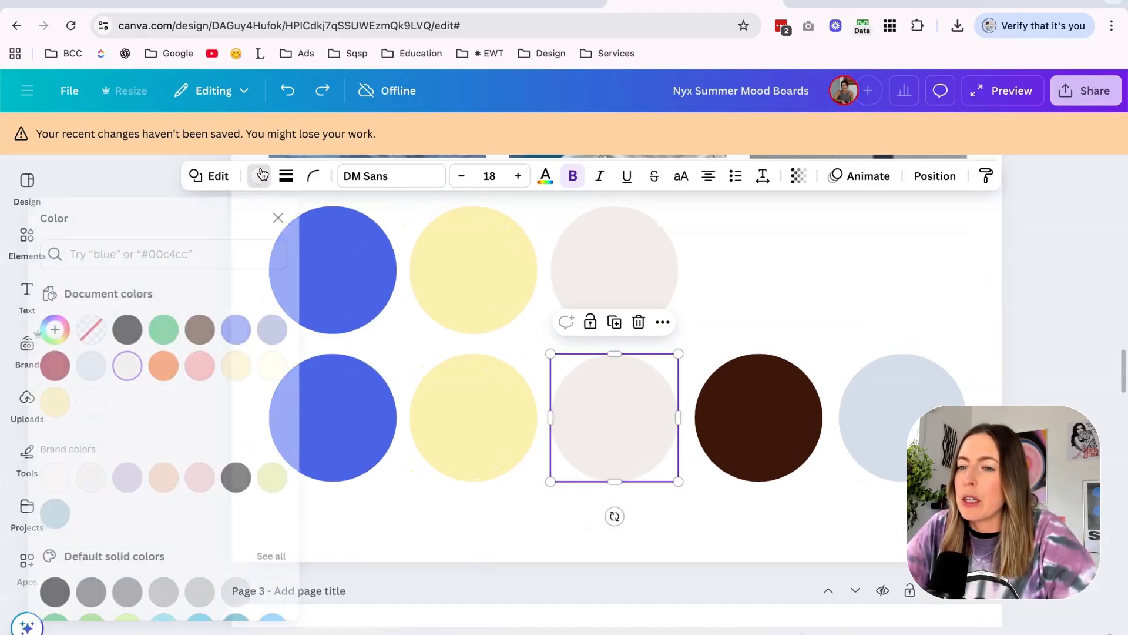
click(298, 373)
click(643, 514)
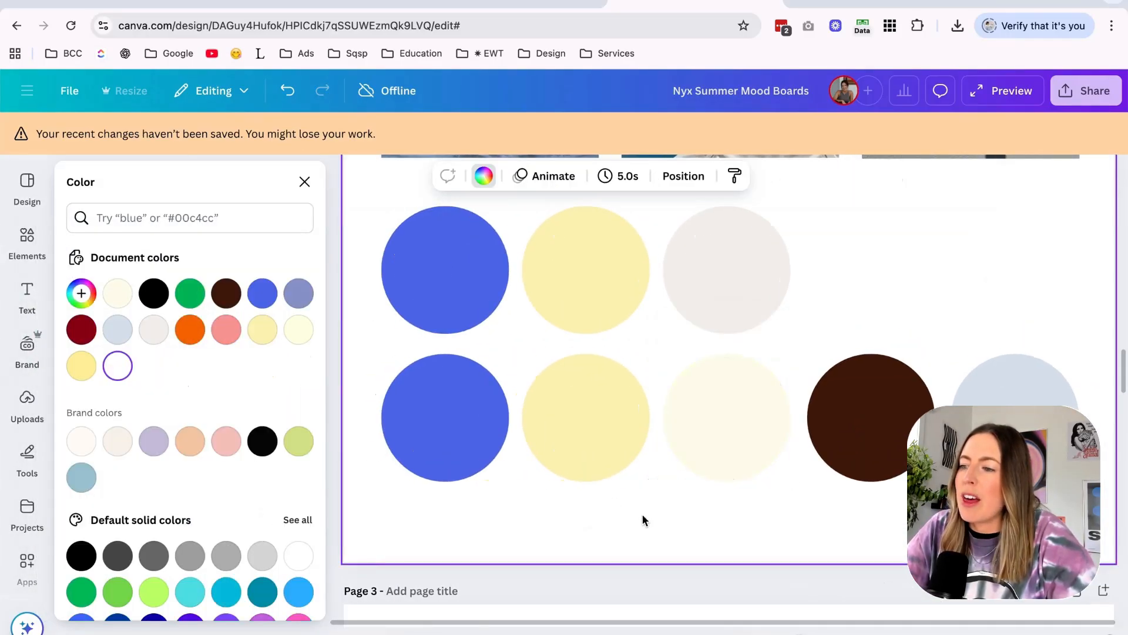
scroll(642, 515, down, 3)
drag(596, 372, 732, 367)
key(super+z)
click(820, 375)
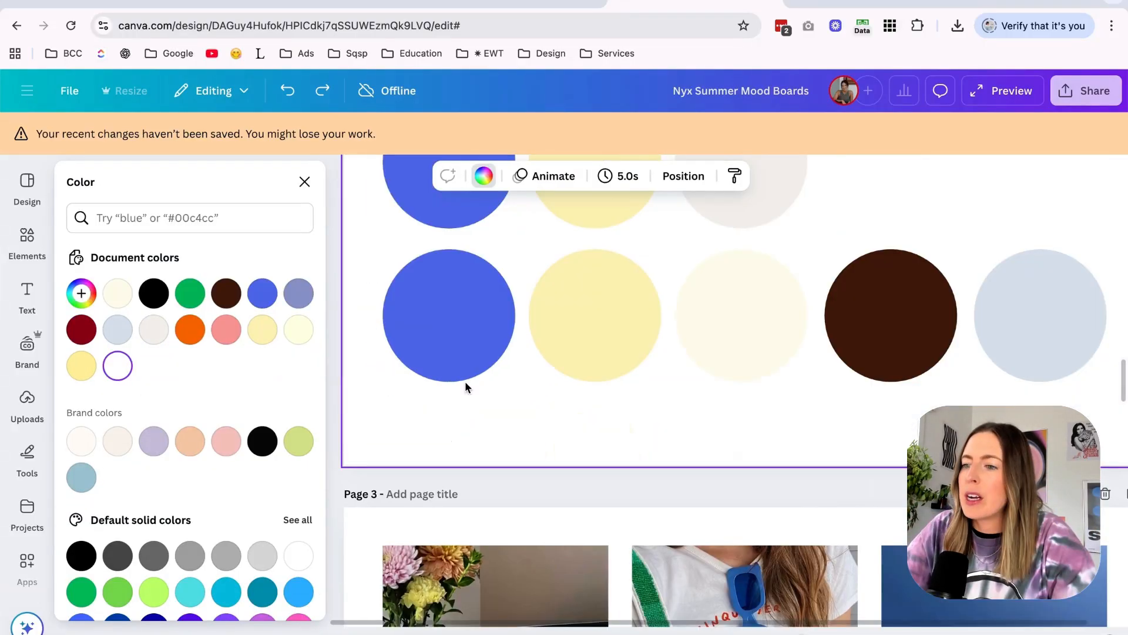
Paste the inspiration graphic beside the palette, sample its blue #0756AE for the second row's first circle, and brighten that blue.
key(super+v)
click(355, 303)
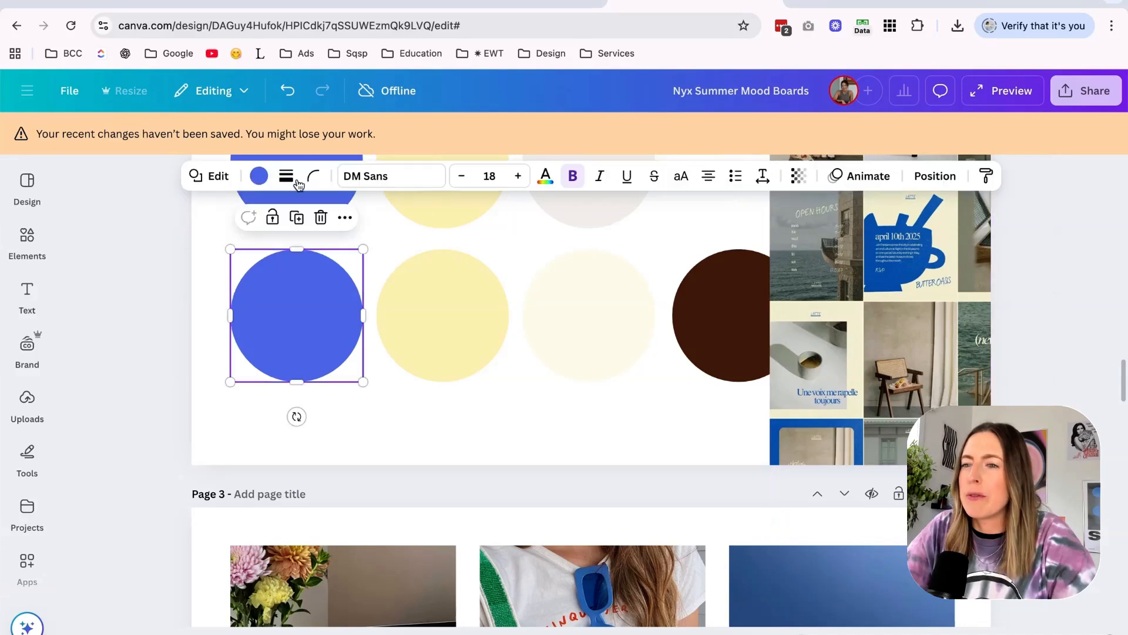
click(259, 176)
click(82, 329)
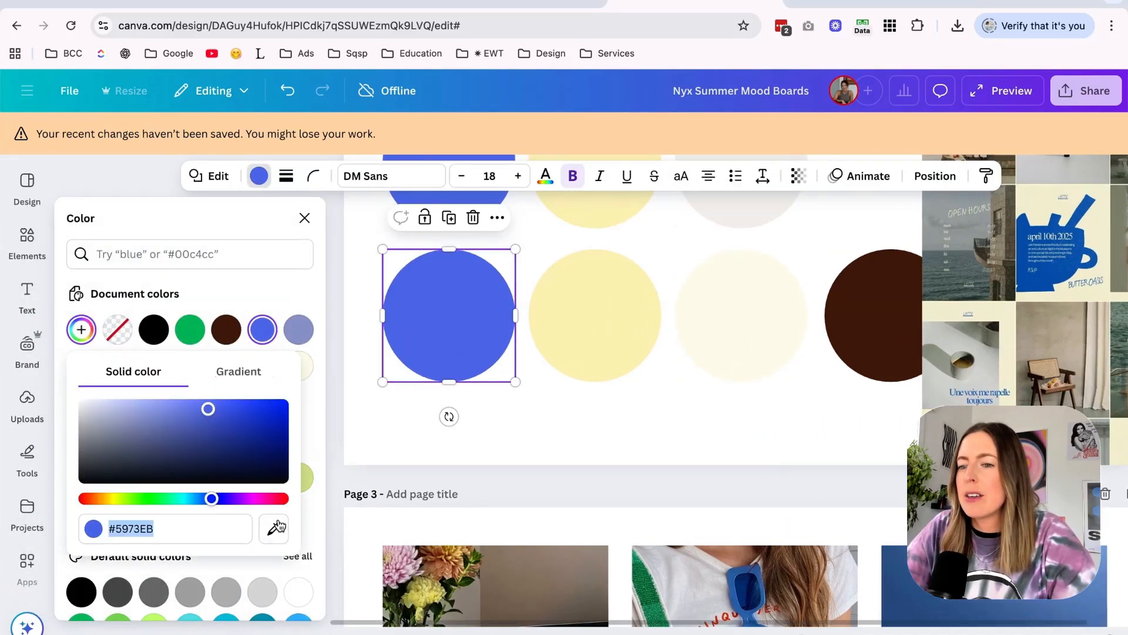
click(274, 528)
click(1028, 282)
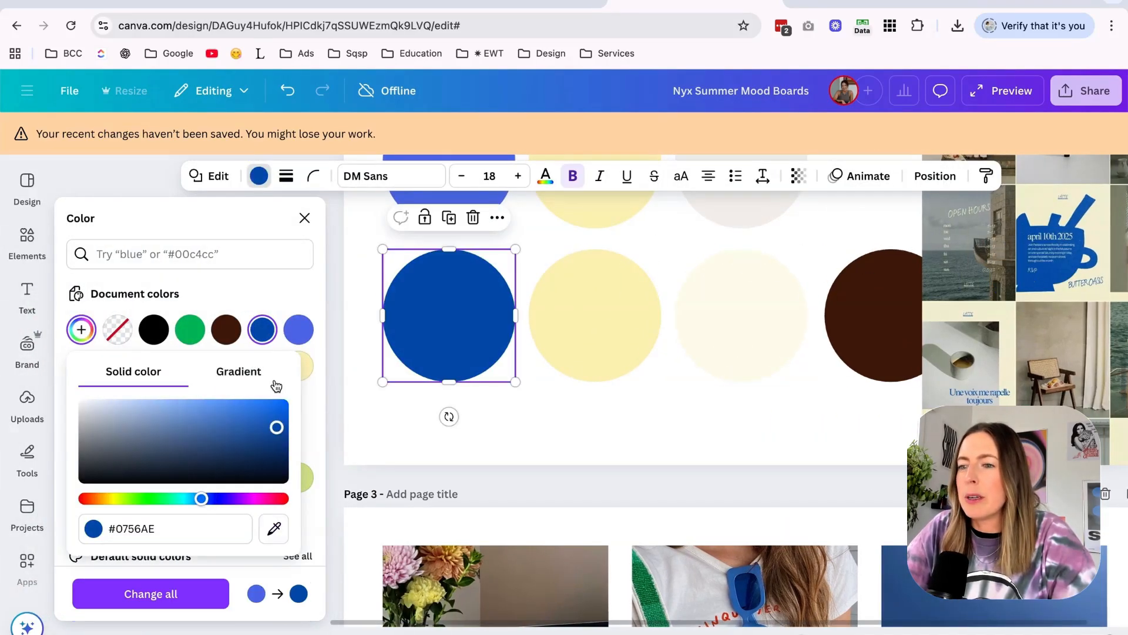
click(270, 418)
click(744, 351)
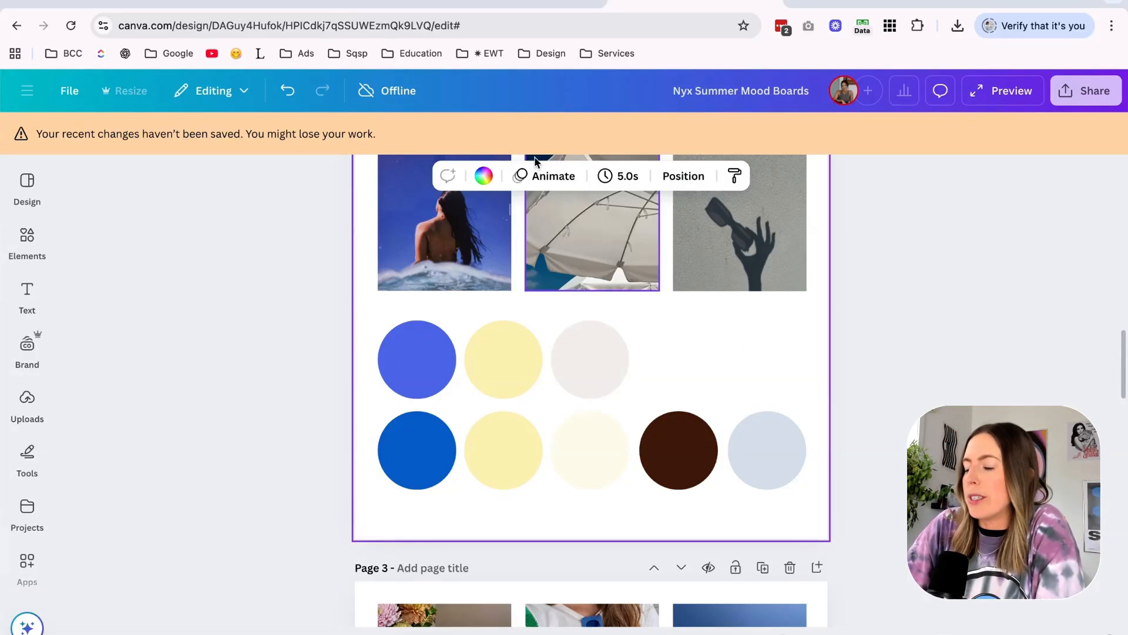
Review the two palette rows on page 2 against the summer photos above, checking the blue, yellow and dark brown circles.
scroll(536, 161, up, 2)
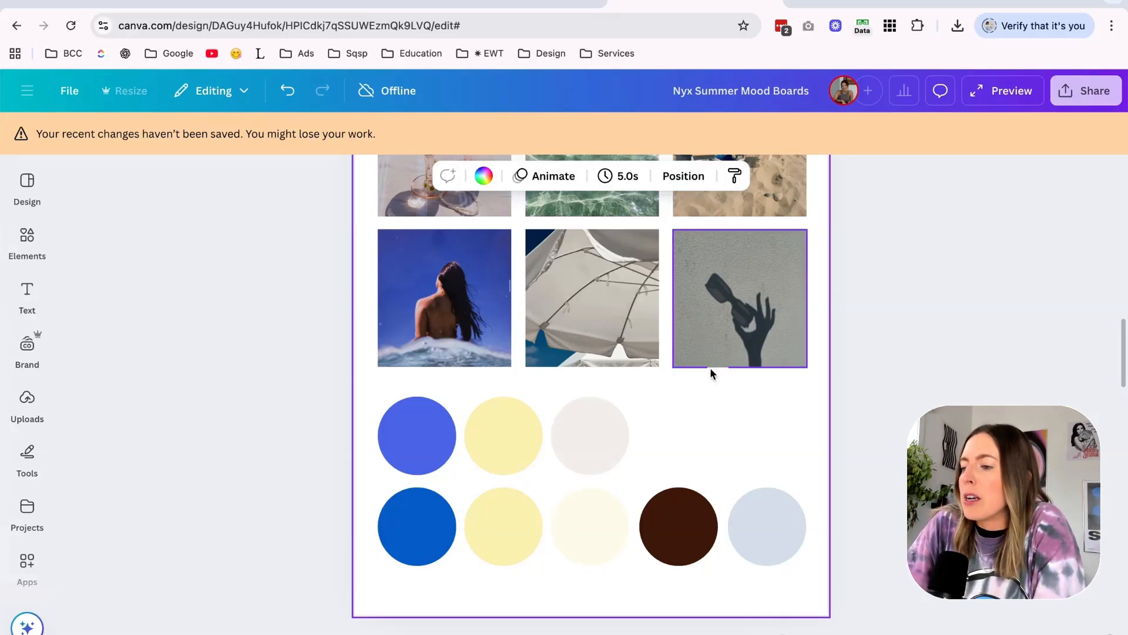
click(391, 536)
click(497, 536)
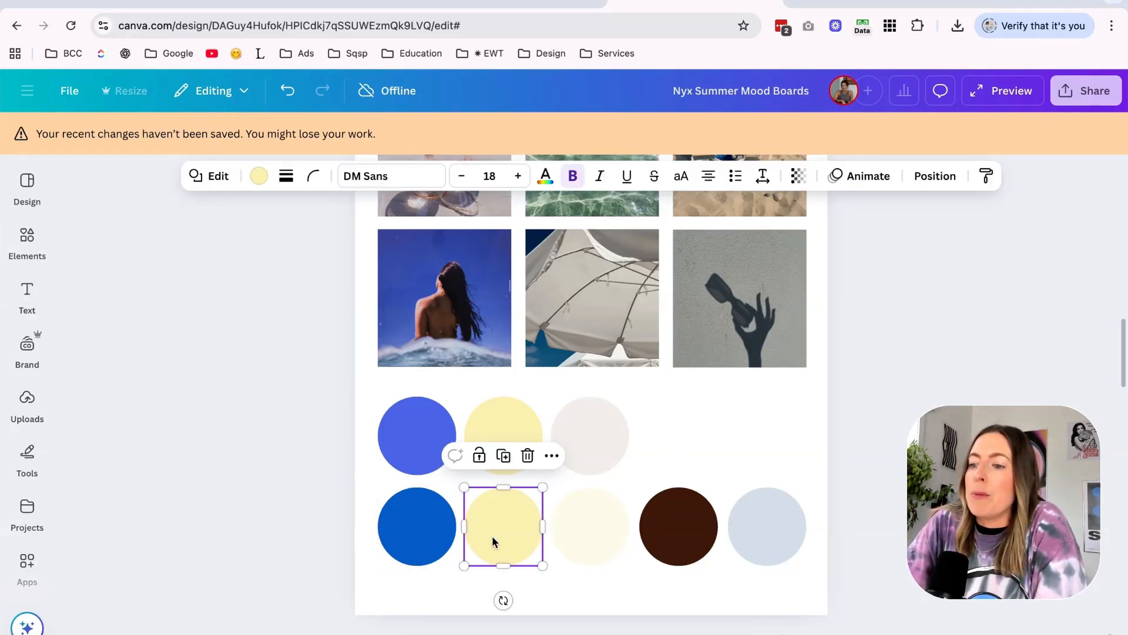
click(662, 545)
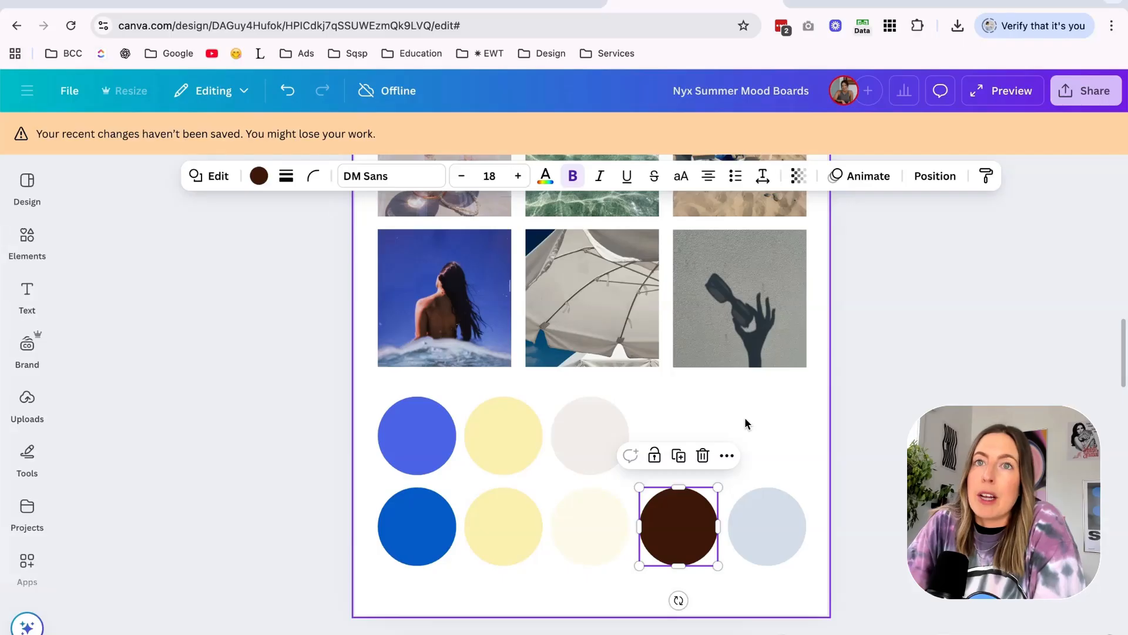
click(707, 433)
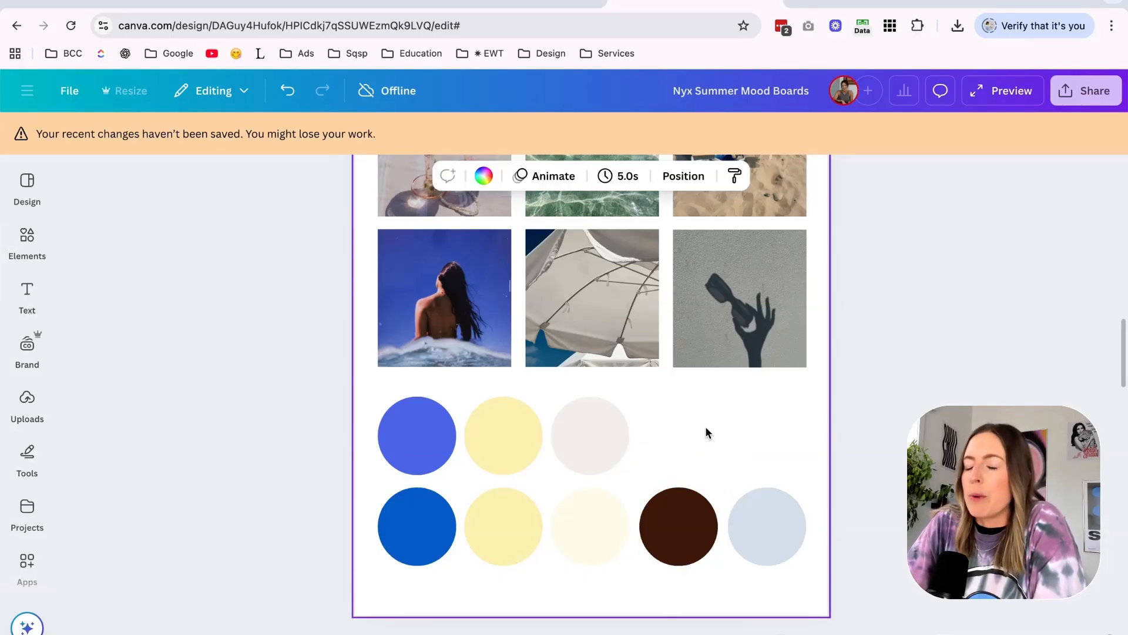
scroll(707, 433, down, 2)
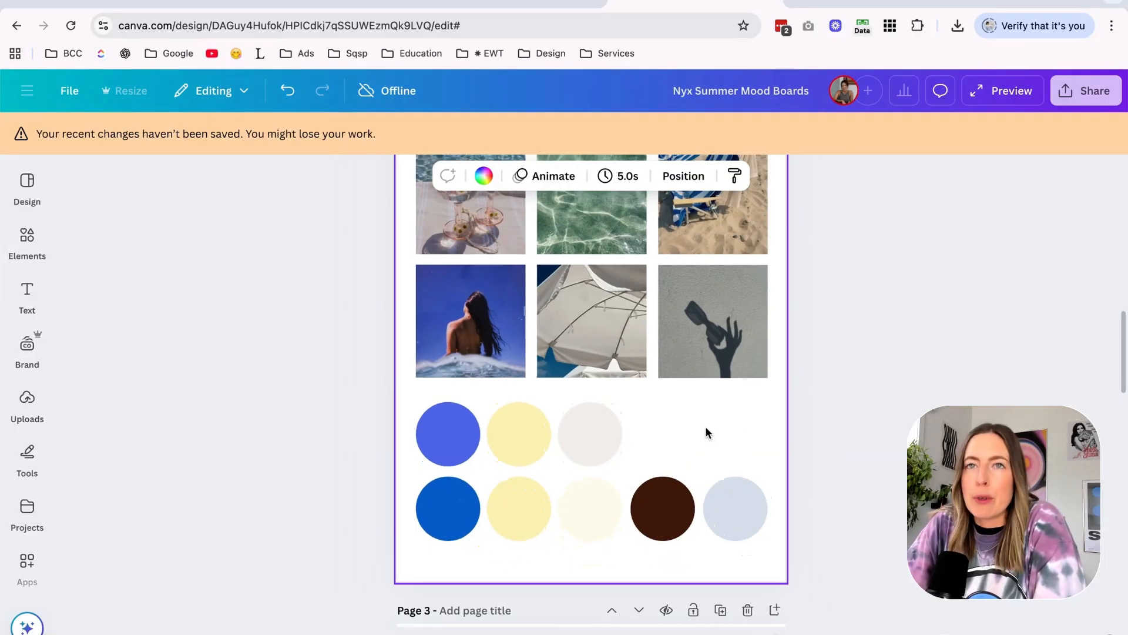
scroll(707, 433, up, 1)
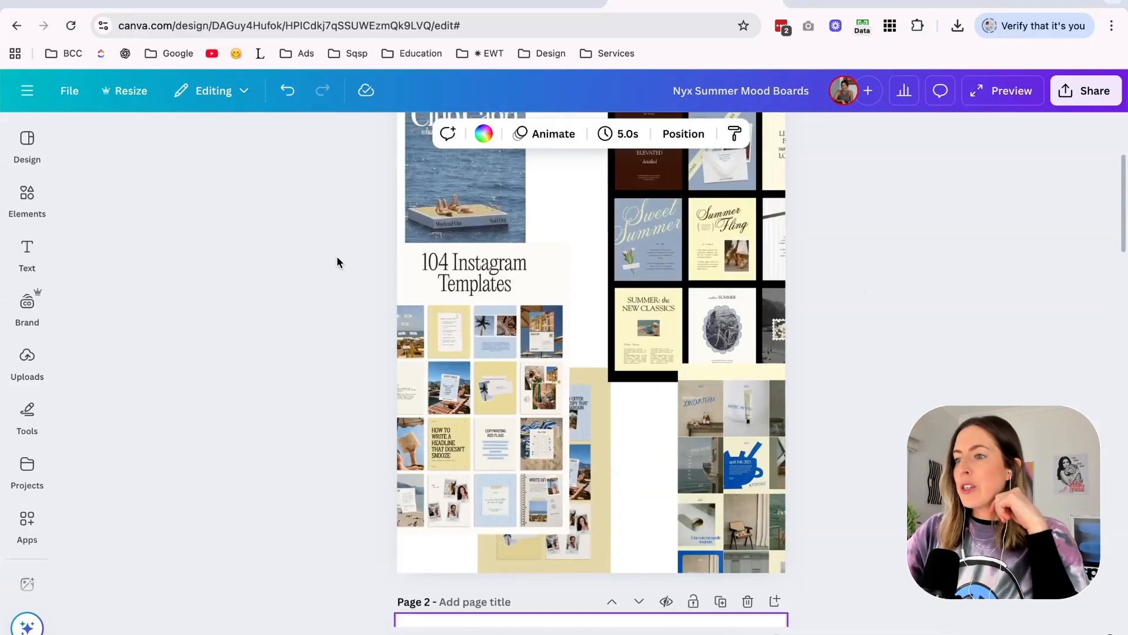
Move the black-framed summer template collage higher on page 1 and examine its lettering up close.
scroll(337, 257, up, 2)
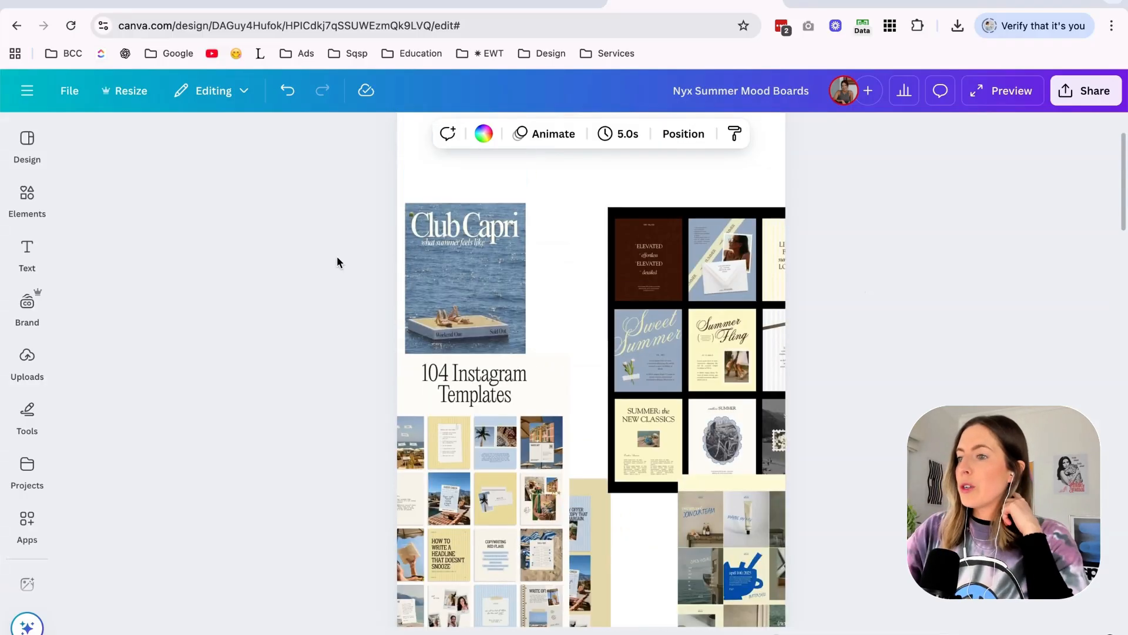
scroll(651, 282, up, 3)
scroll(650, 287, up, 2)
click(693, 335)
drag(693, 335, 675, 226)
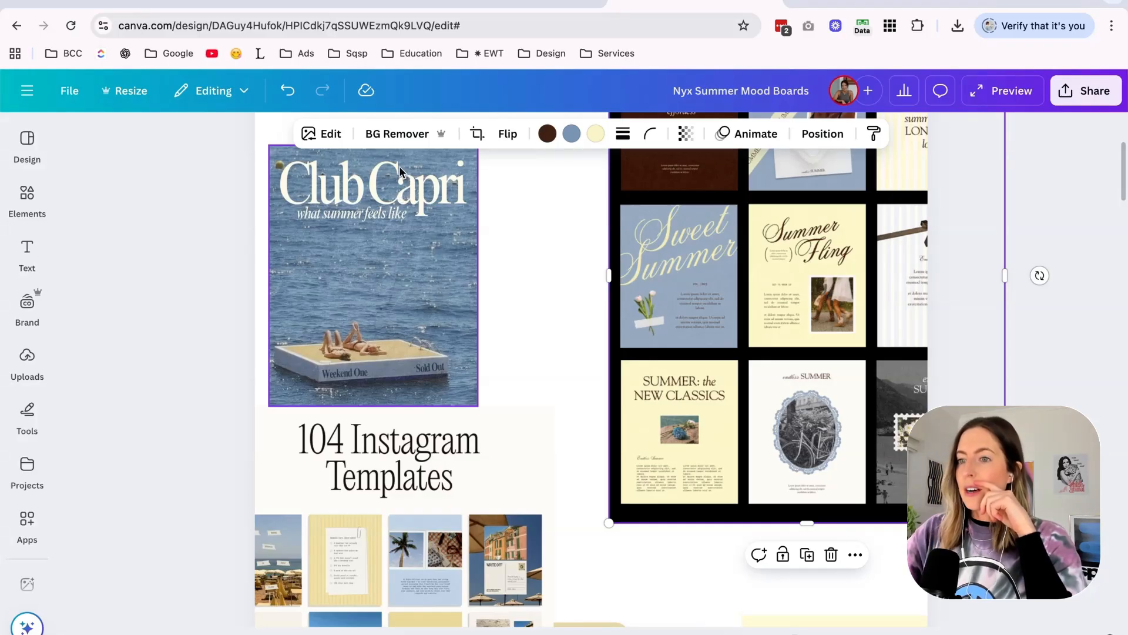
scroll(649, 386, up, 5)
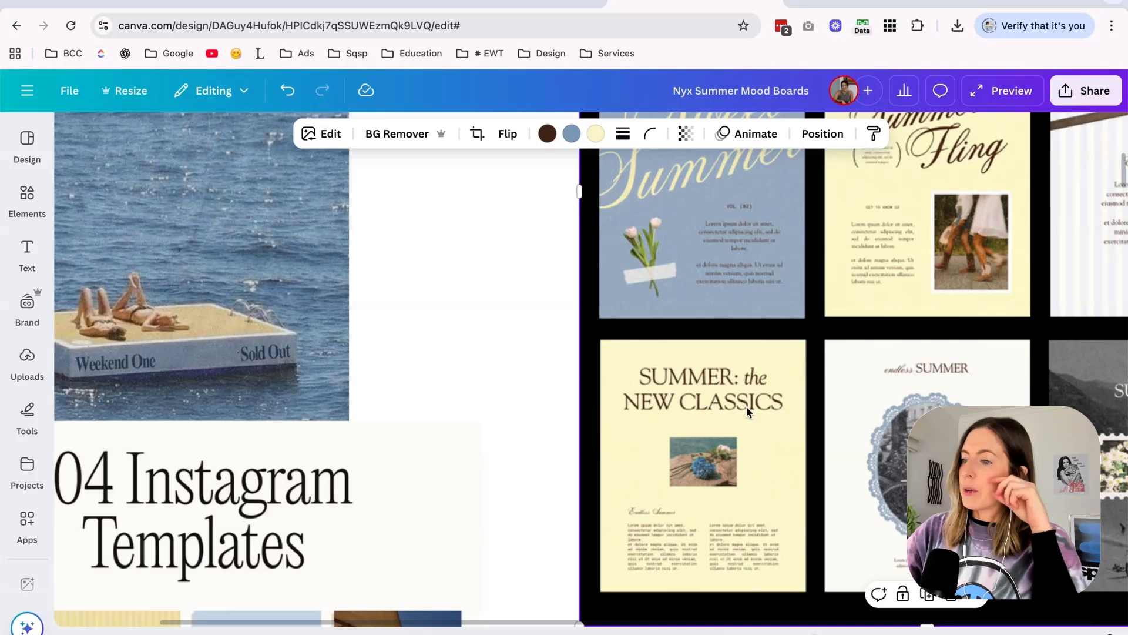
scroll(746, 406, down, 5)
Open the bookmarked Strong Sites Squarespace font directory in a new browser tab and bring its font table into view.
click(977, 2)
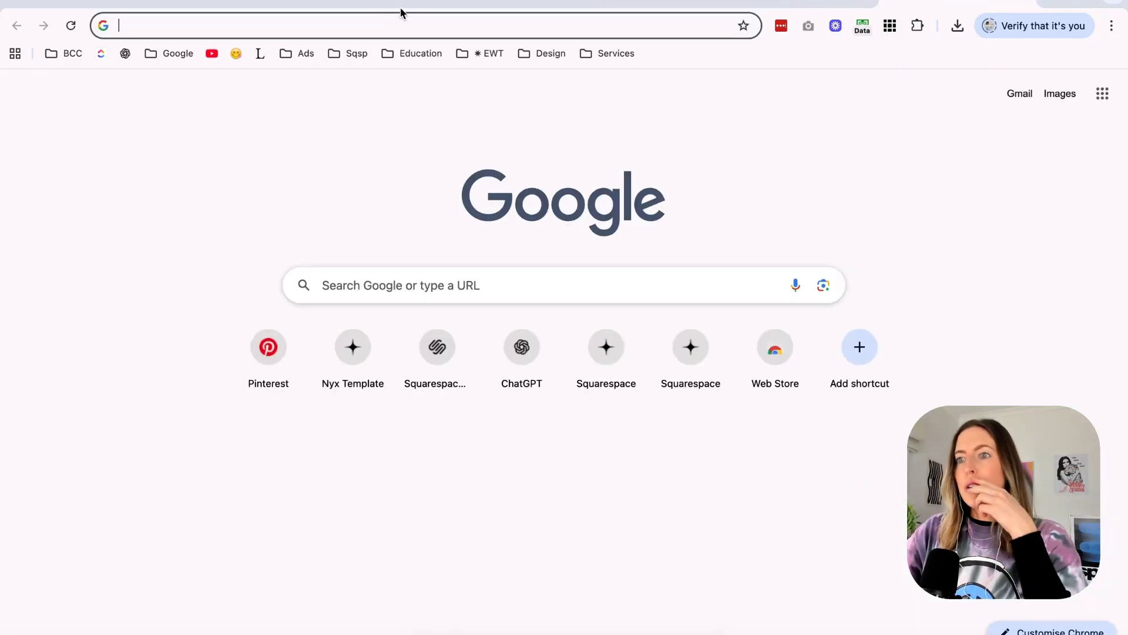
click(344, 59)
click(348, 306)
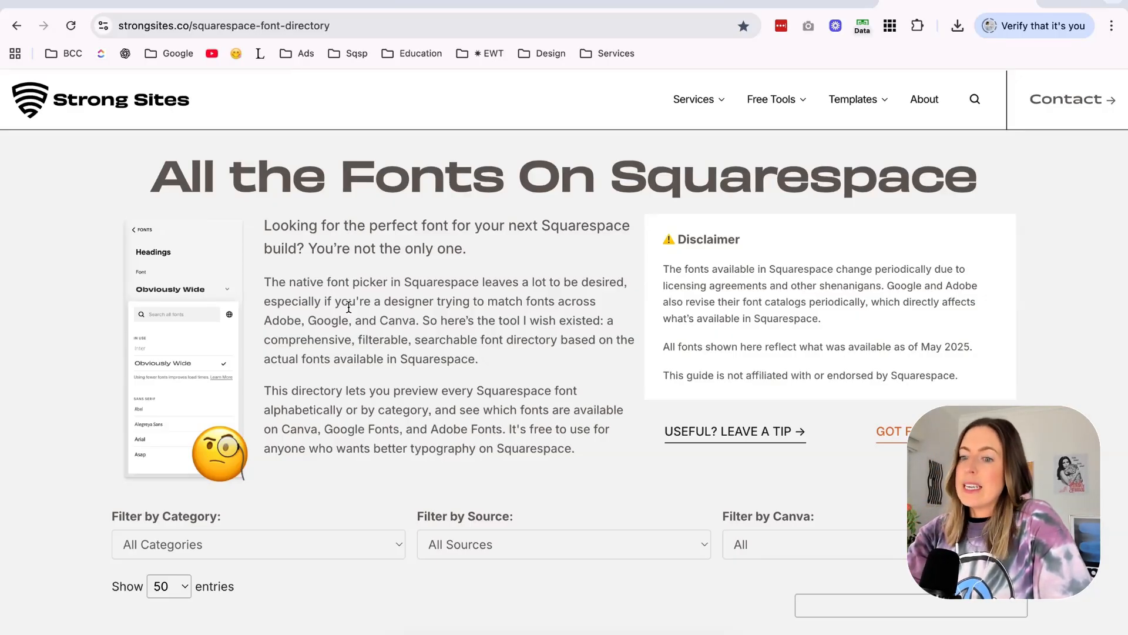
scroll(503, 425, down, 7)
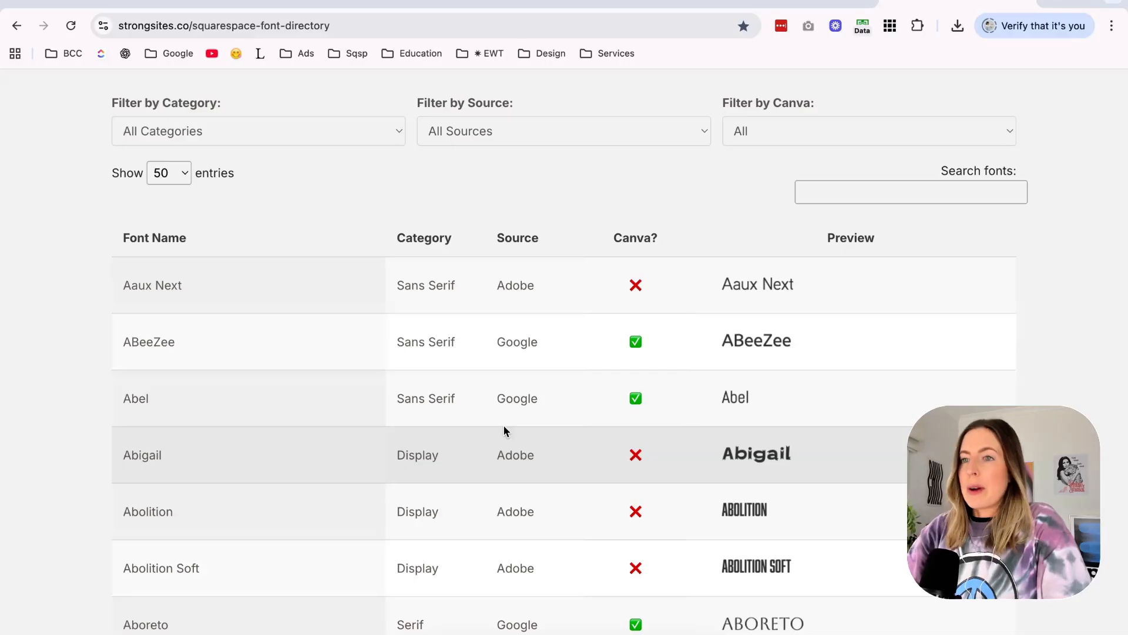
Switch to the Nyx Squarespace editor and look through the heading font list in Site Styles.
click(318, 6)
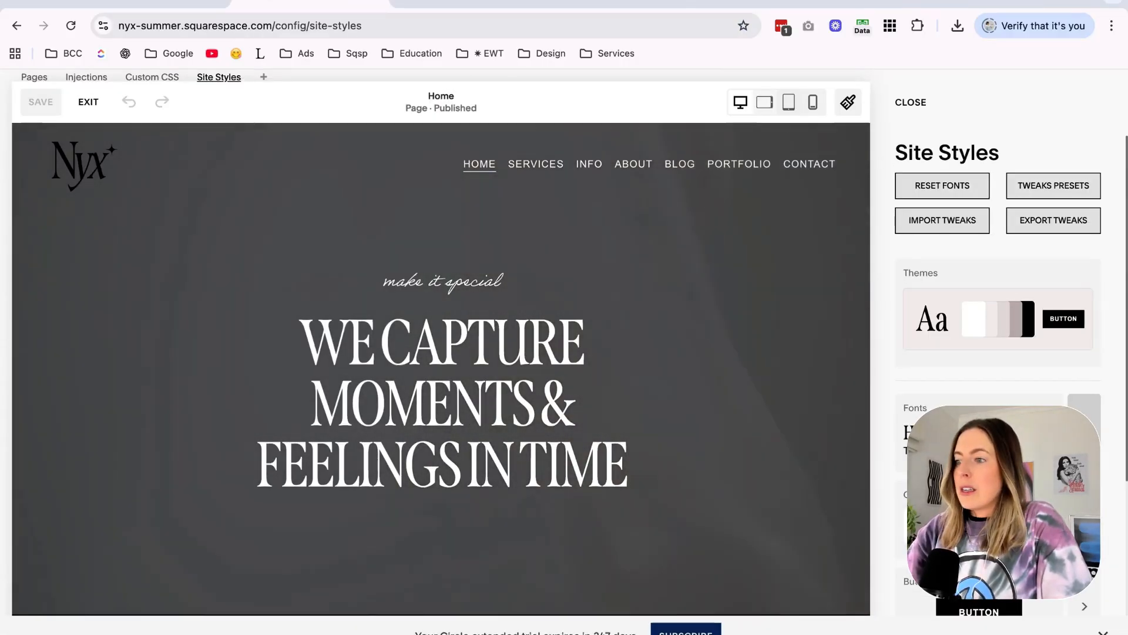
click(917, 408)
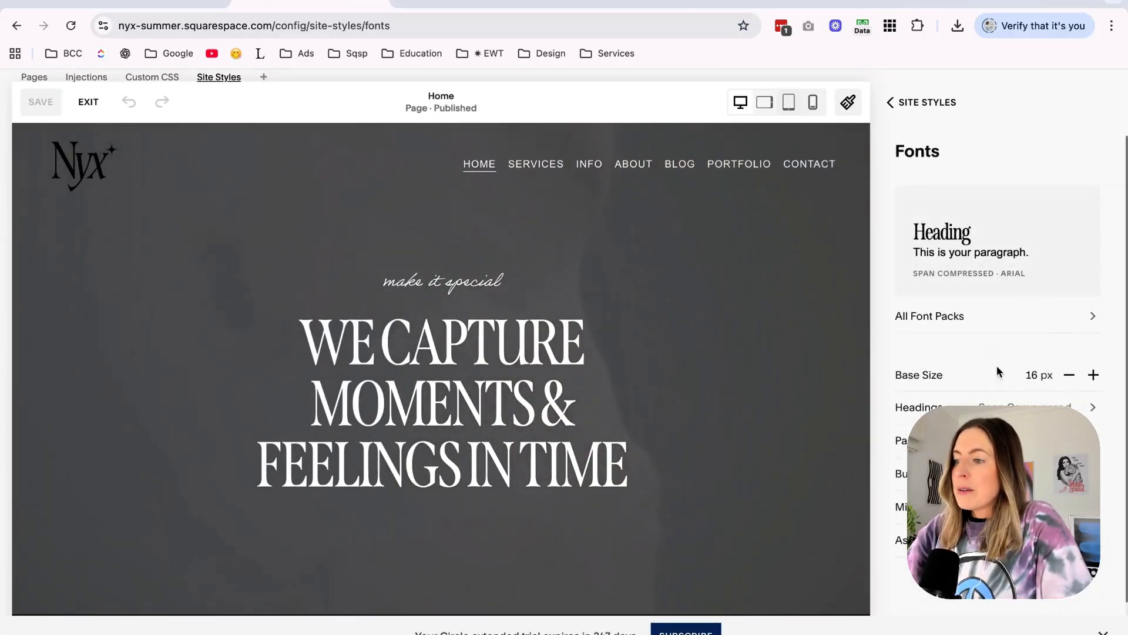
click(985, 406)
scroll(985, 395, down, 3)
scroll(985, 396, up, 4)
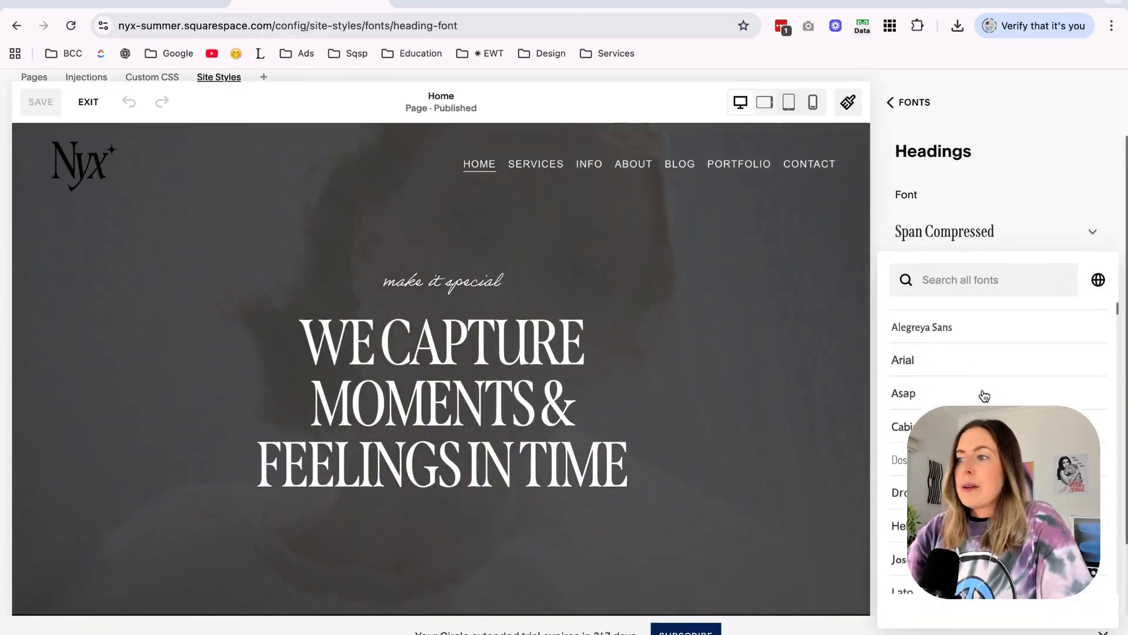
Return to the Strong Sites font directory and examine its filters, Canva availability marks and font previews.
click(921, 3)
scroll(610, 317, down, 3)
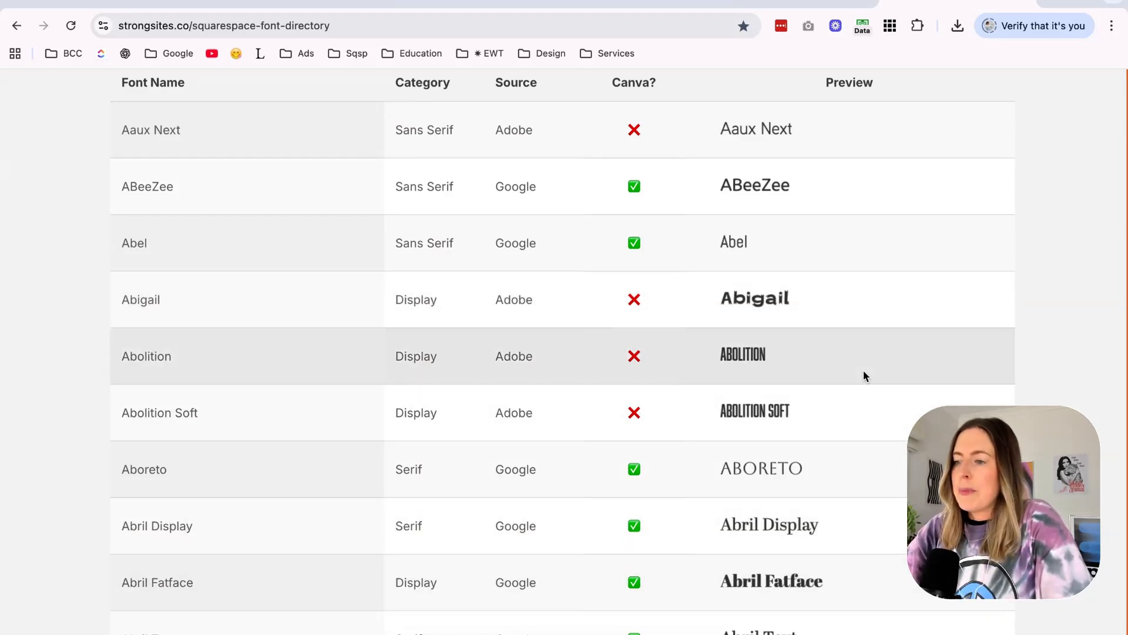
scroll(863, 374, down, 2)
scroll(863, 370, up, 12)
scroll(293, 386, down, 1)
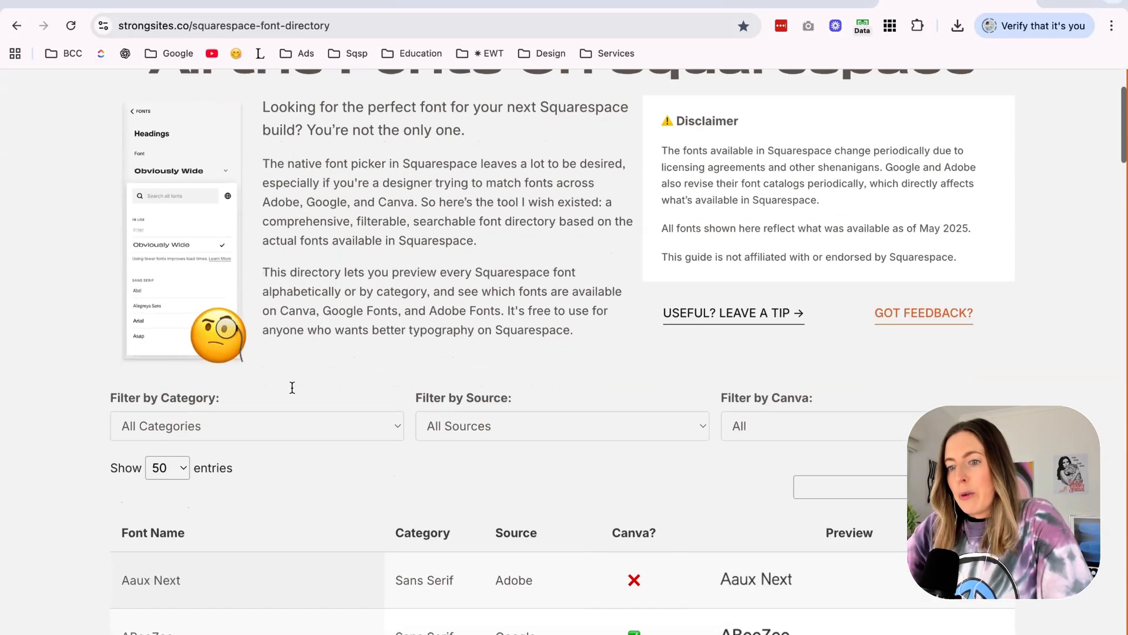
scroll(629, 388, down, 5)
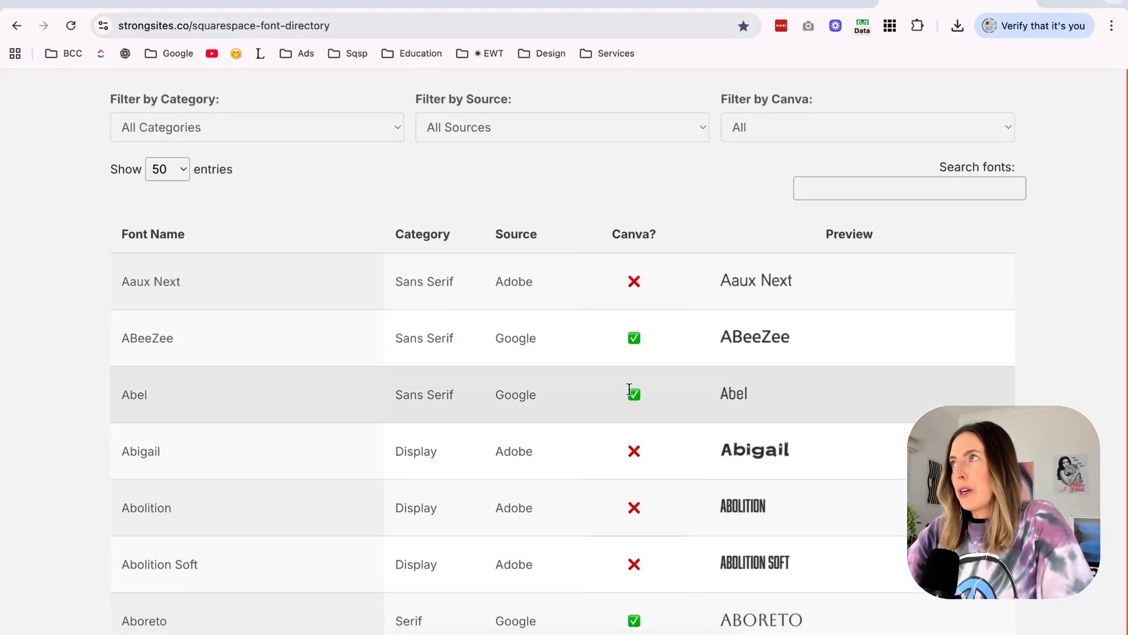
scroll(760, 414, down, 3)
scroll(759, 414, up, 3)
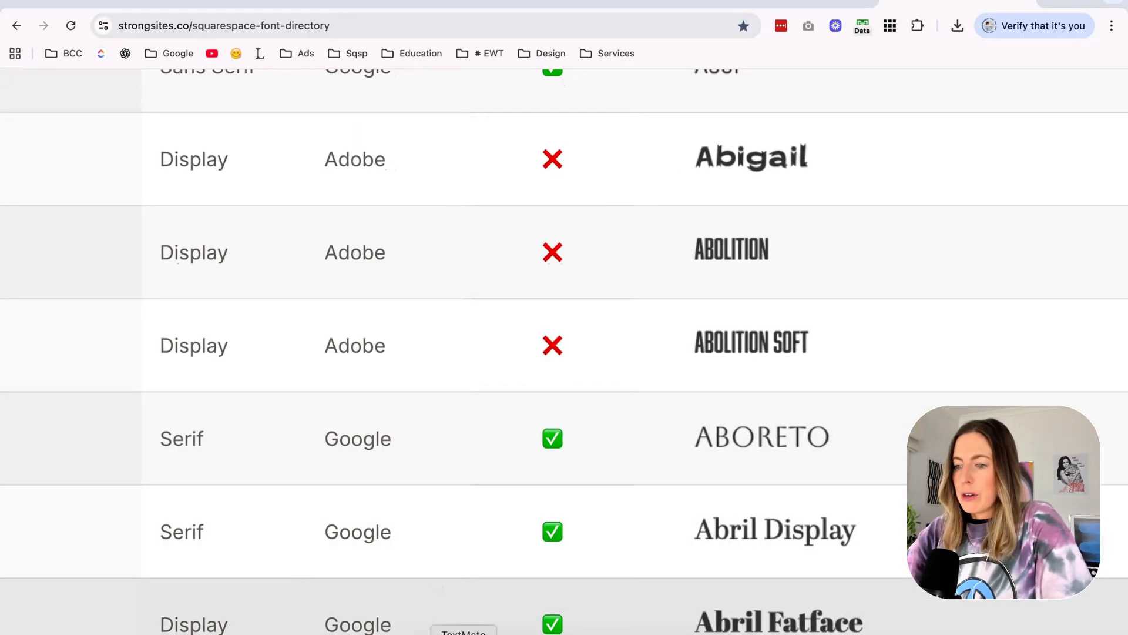
Filter the font directory to the Serif category and look over the resulting previews.
click(464, 634)
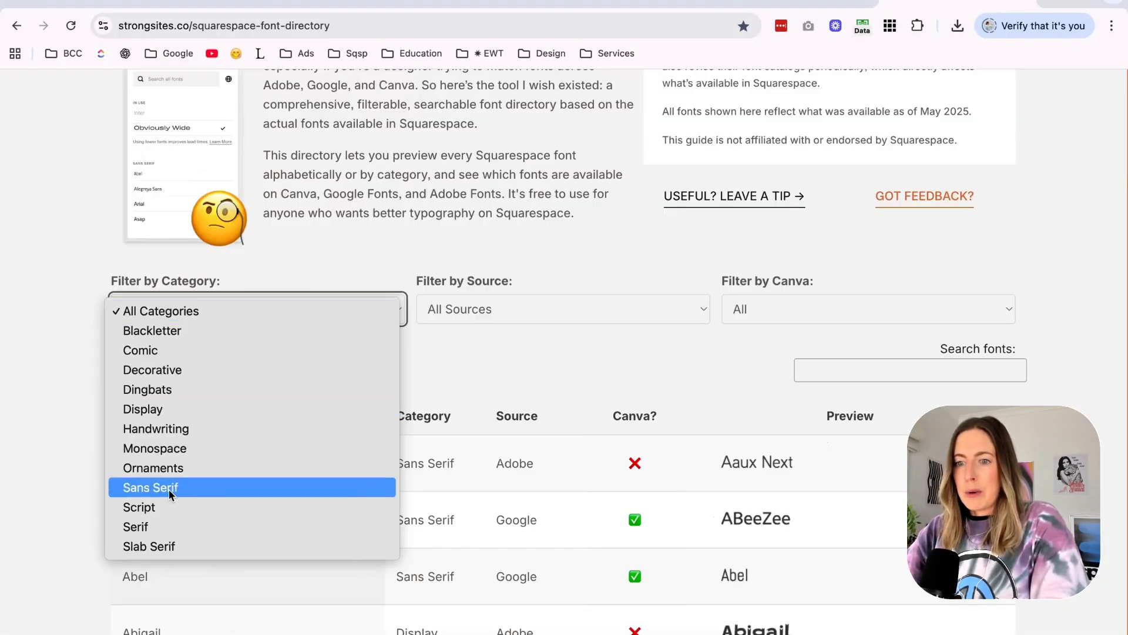
click(167, 524)
scroll(765, 263, down, 3)
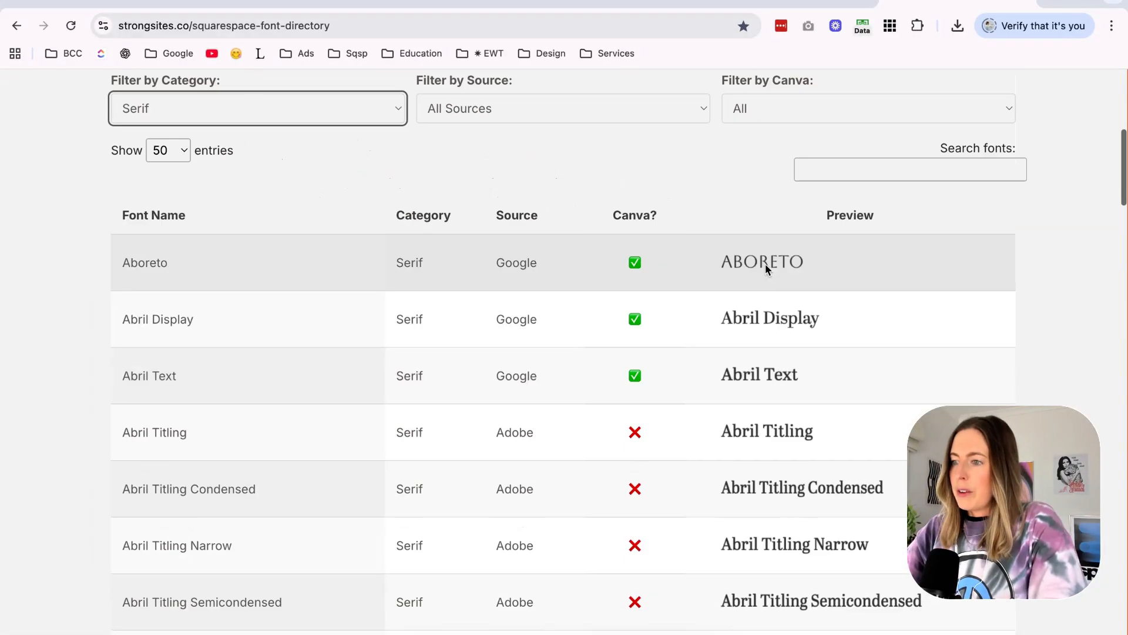
scroll(800, 272, down, 10)
Switch back to the Canva mood board and examine the Club Capri and summer template lettering on page 1 as font references.
click(416, 5)
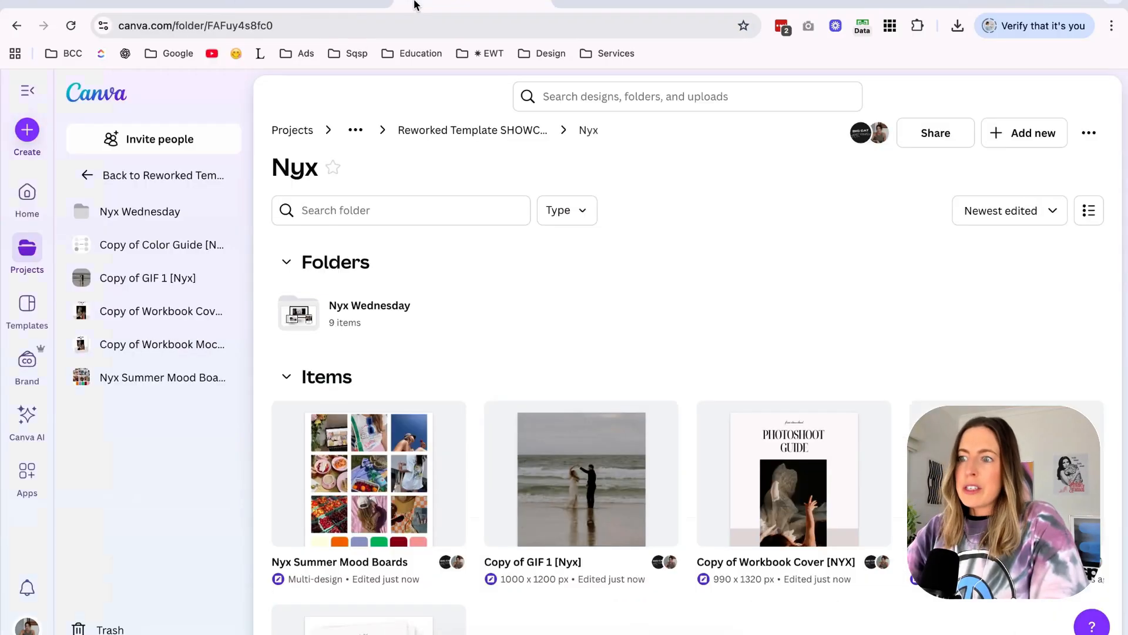
click(588, 5)
scroll(476, 302, up, 2)
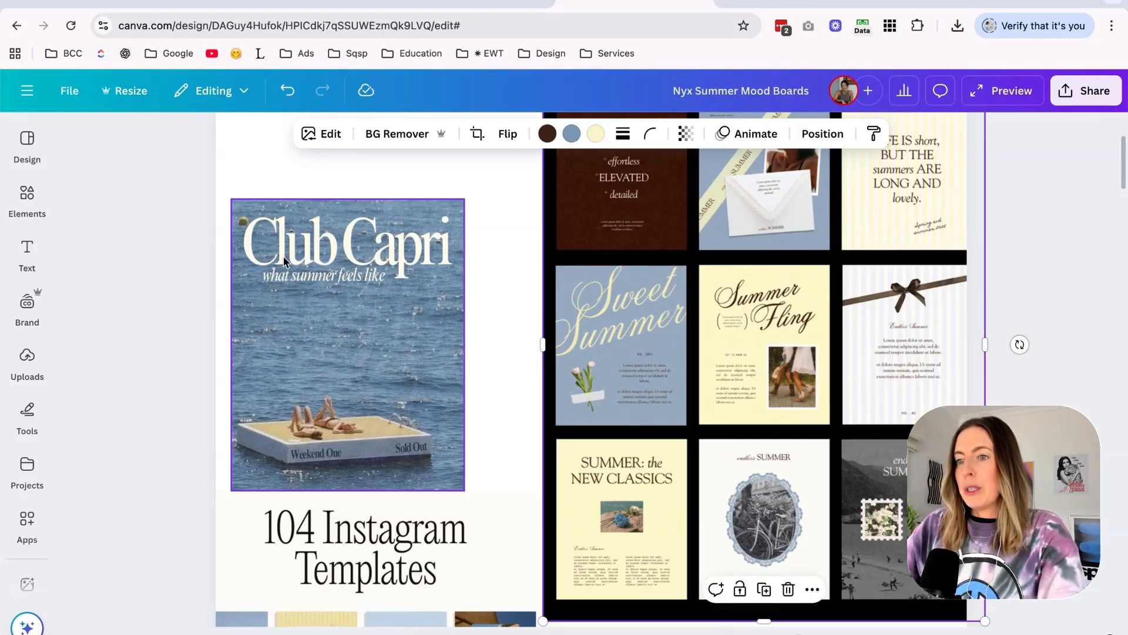
scroll(347, 265, down, 6)
scroll(349, 266, up, 8)
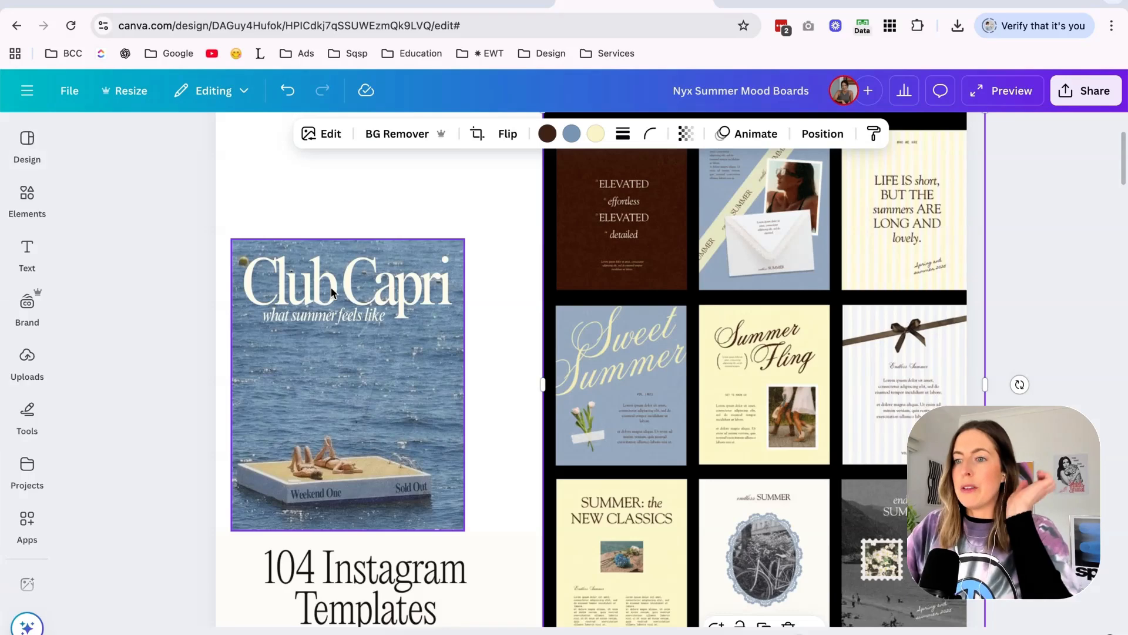
scroll(316, 283, down, 3)
scroll(539, 312, up, 3)
scroll(588, 293, up, 5)
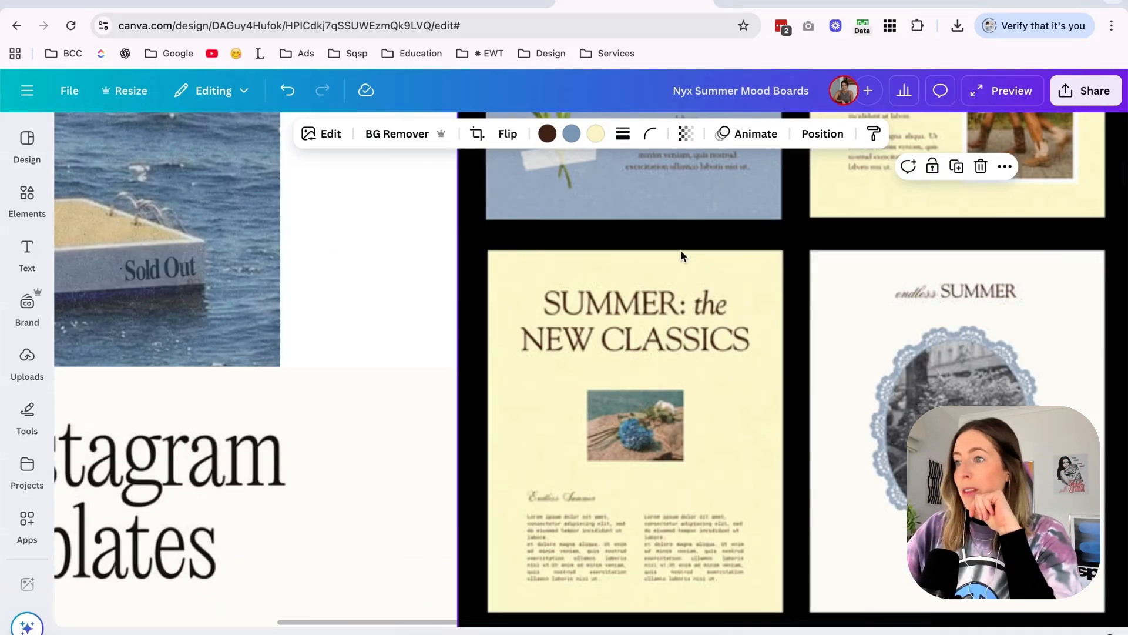
Switch back to the Strong Sites font directory and look through the first page of Serif font previews down to Alverata.
click(782, 11)
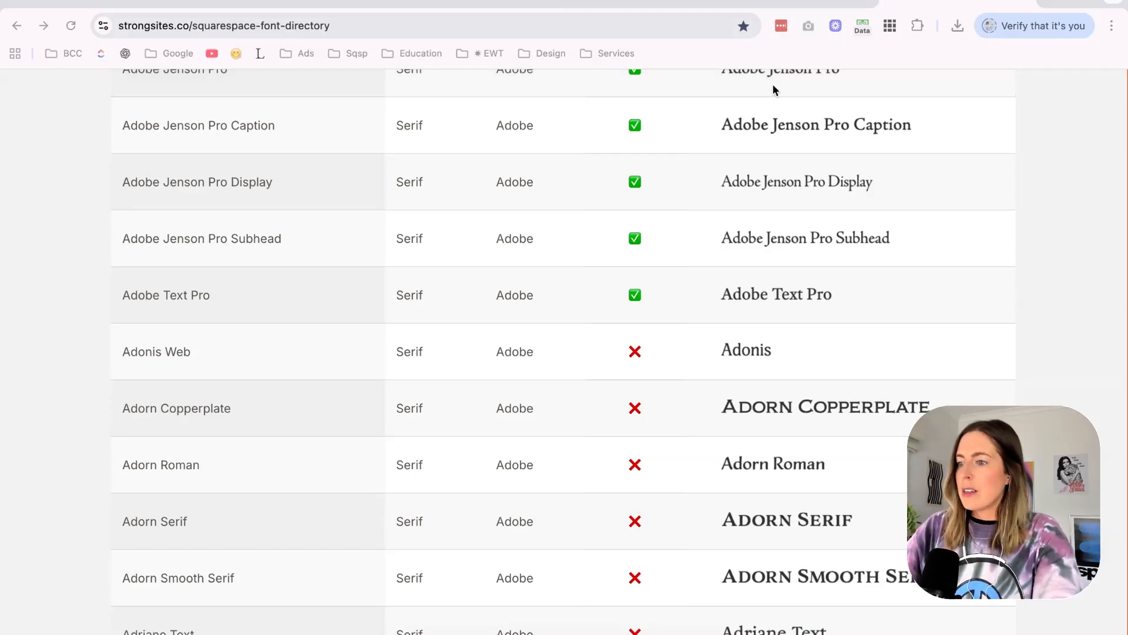
scroll(811, 385, down, 7)
scroll(811, 383, down, 1)
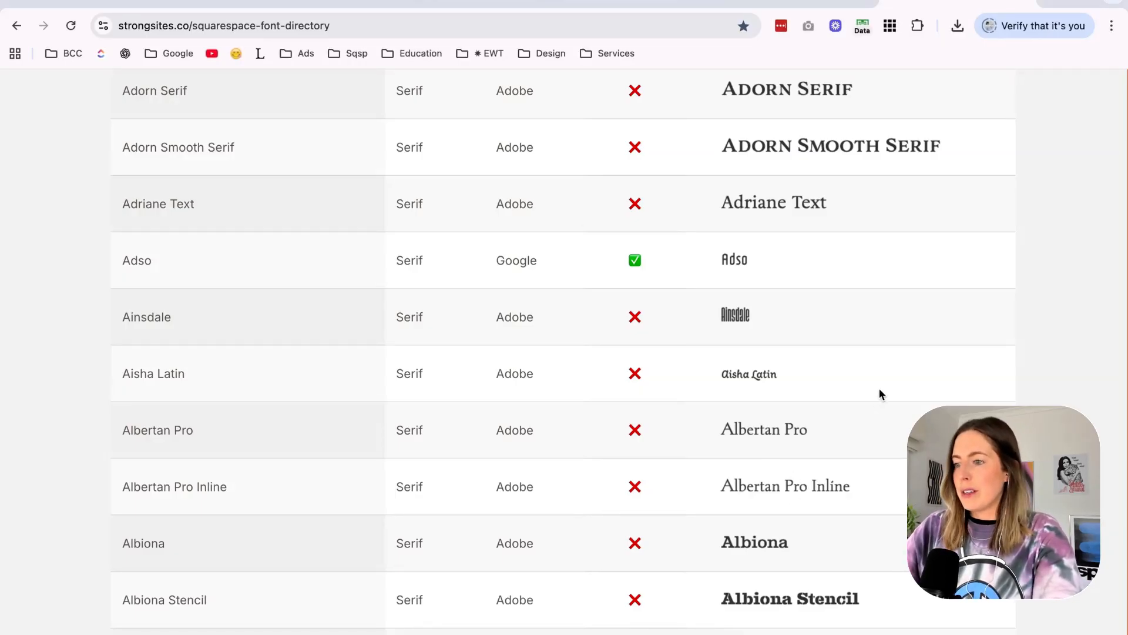
scroll(880, 388, down, 10)
scroll(847, 451, down, 2)
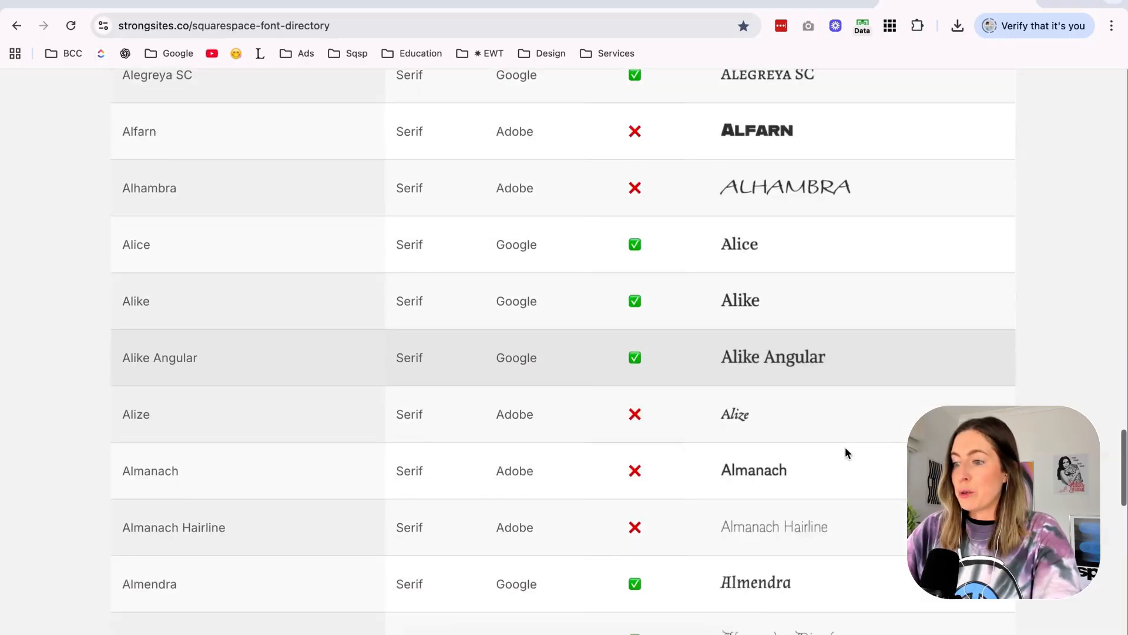
scroll(846, 451, down, 3)
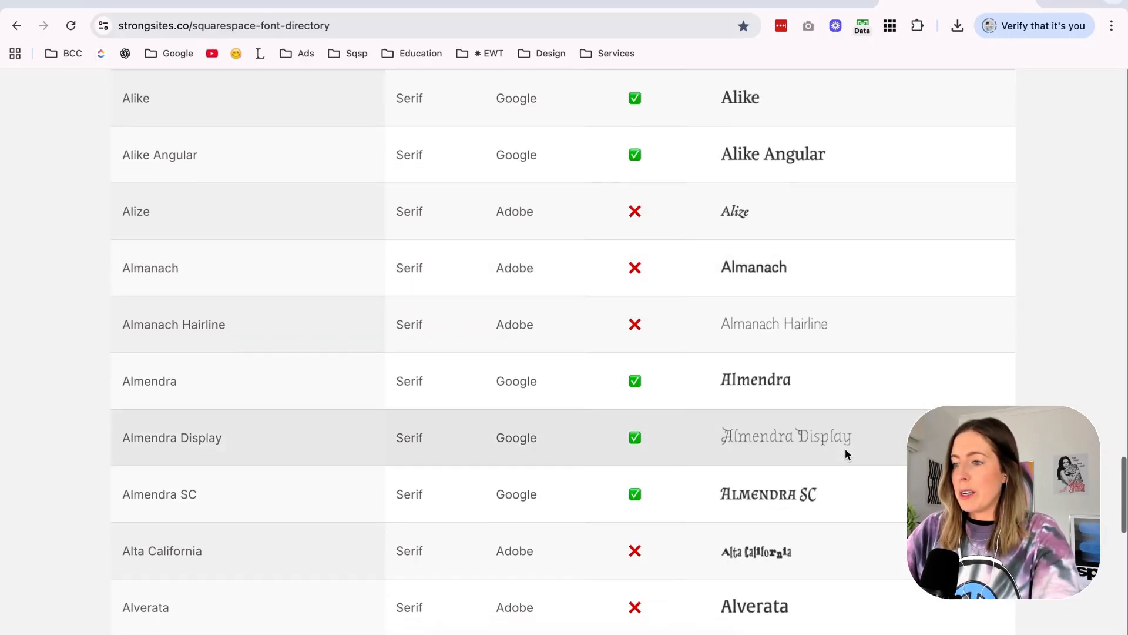
scroll(845, 449, down, 4)
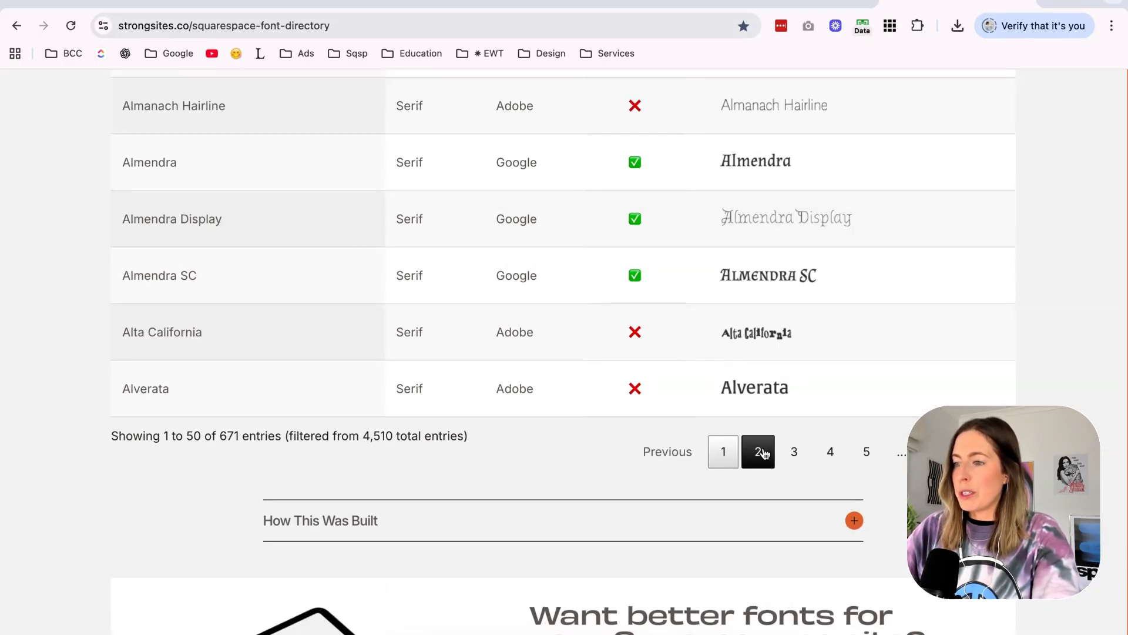
scroll(707, 223, up, 1)
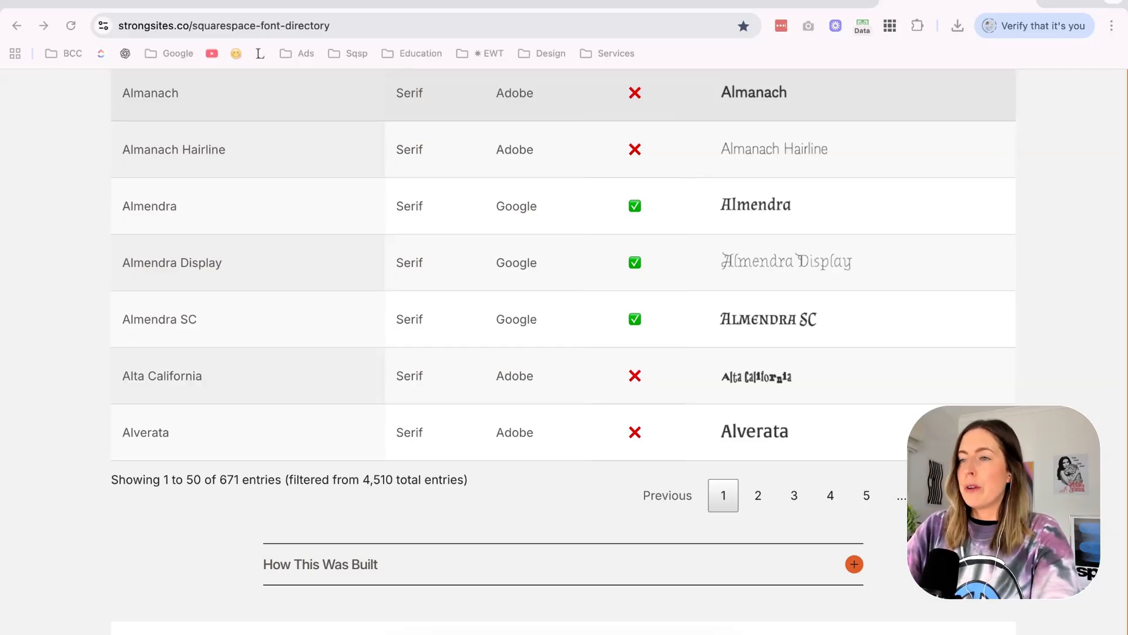
Open page 2 of the Serif results and examine the font previews from Alverata Informal through Aviano Serif.
right_click(758, 386)
click(728, 519)
click(758, 496)
scroll(718, 313, up, 15)
scroll(719, 318, up, 3)
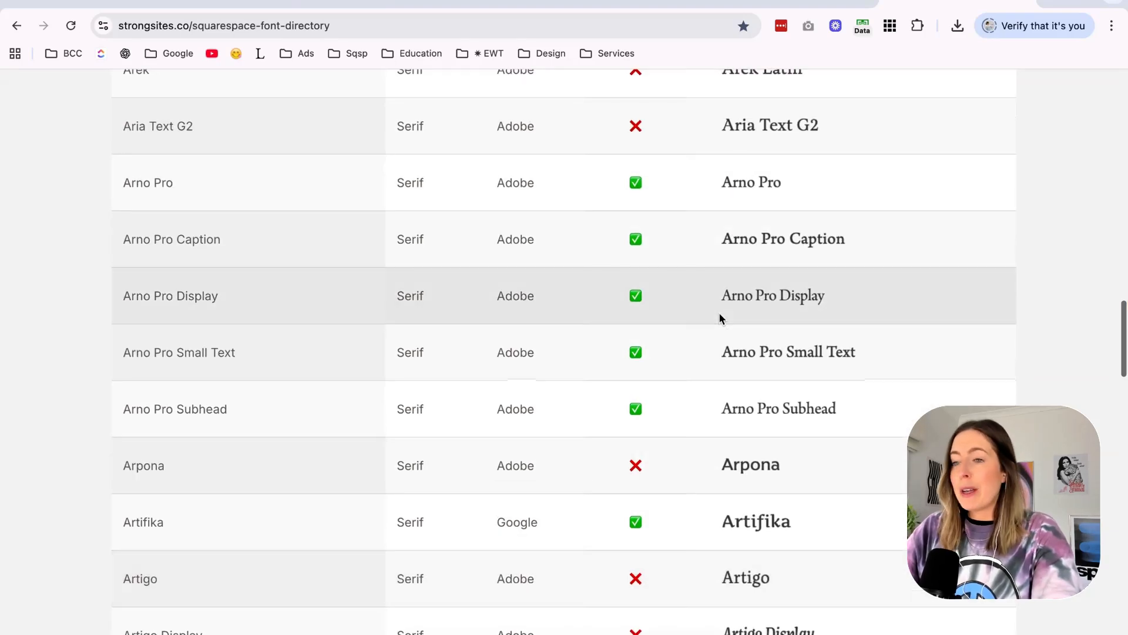
scroll(719, 319, up, 10)
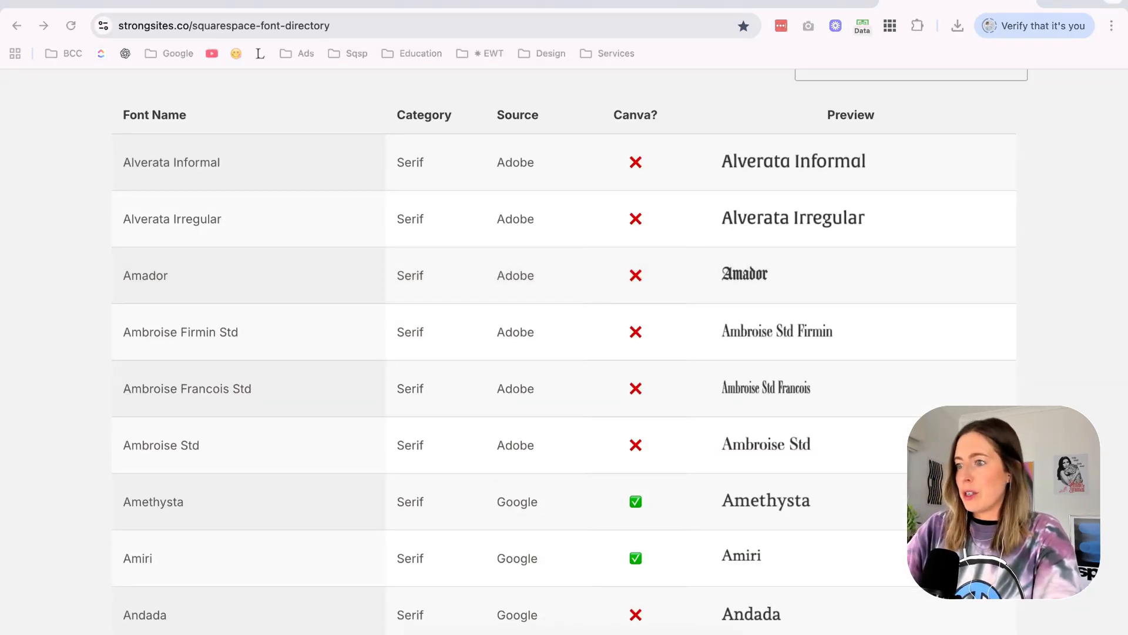
scroll(864, 330, down, 3)
scroll(865, 333, down, 4)
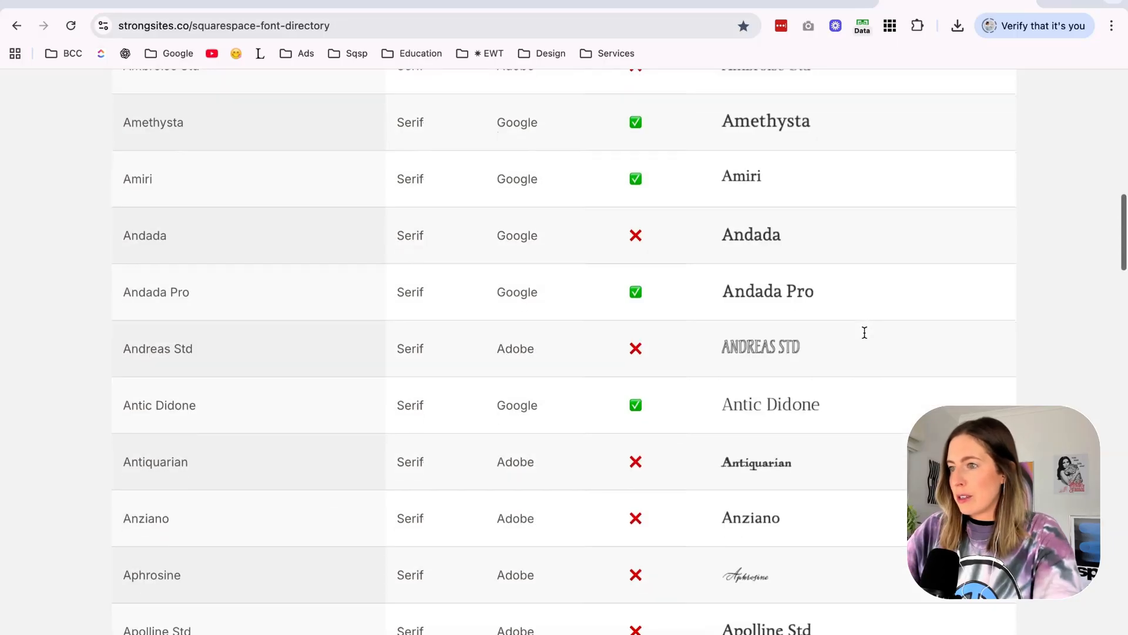
scroll(820, 474, down, 20)
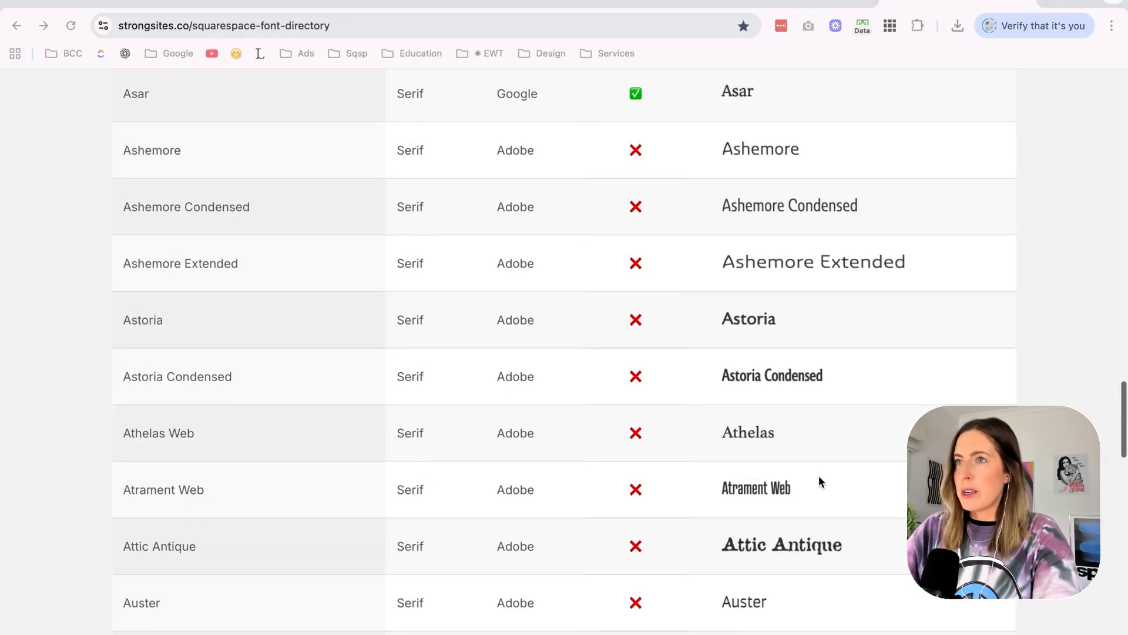
scroll(819, 475, down, 7)
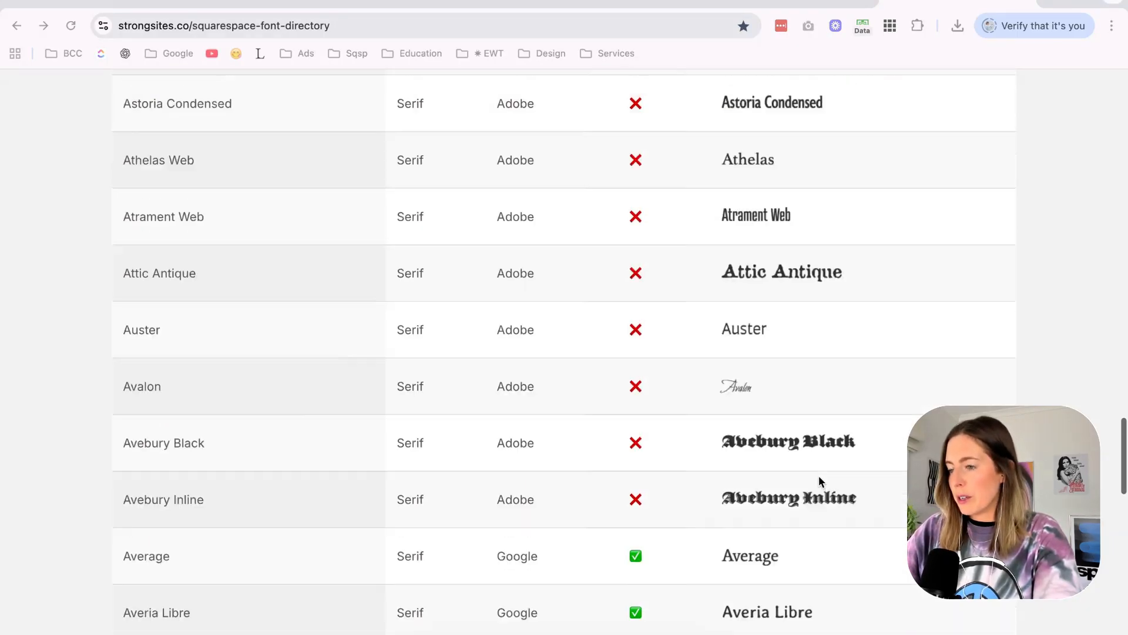
scroll(819, 474, down, 1)
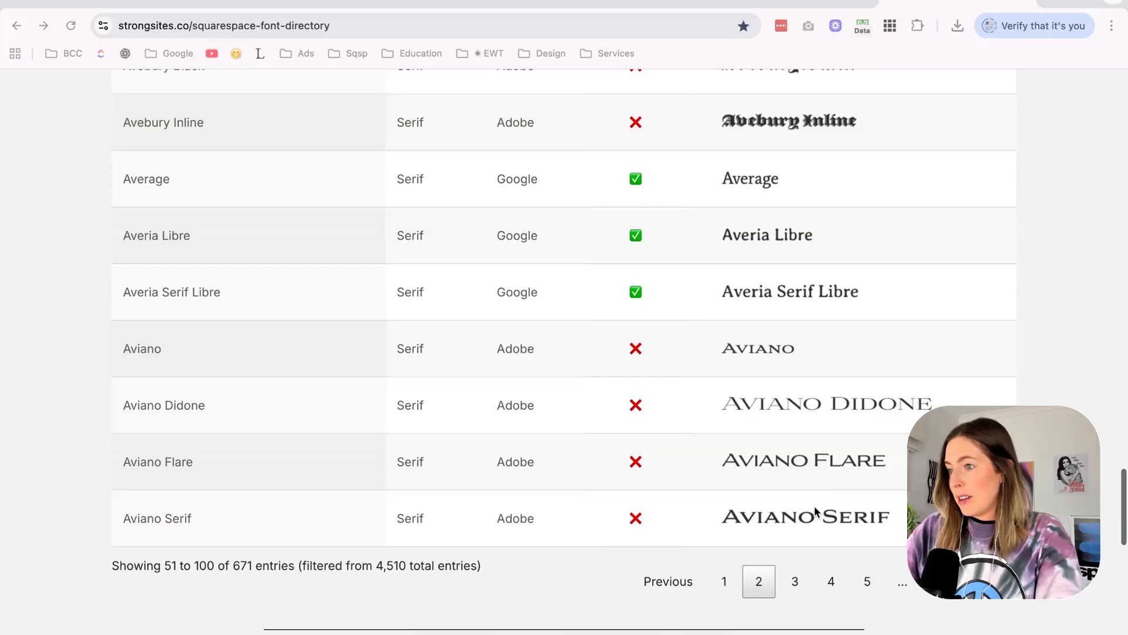
Open page 3 of the Serif results and look over its previews down to the Bell Centennial and Bennet fonts.
click(796, 583)
scroll(893, 369, up, 20)
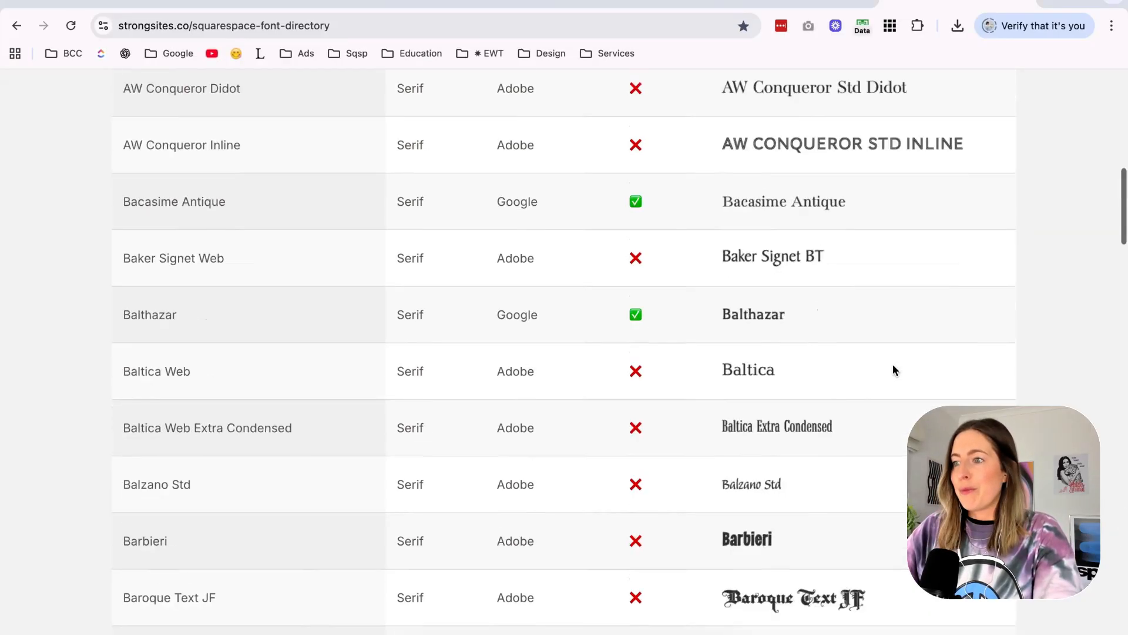
scroll(893, 369, down, 1)
scroll(690, 443, down, 20)
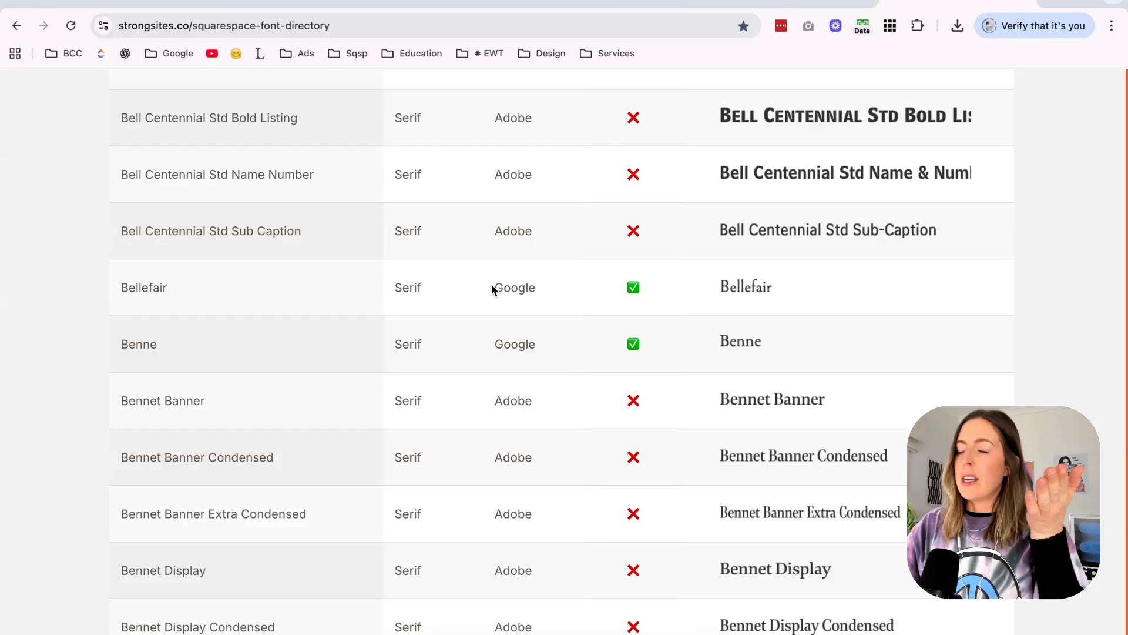
Check the options of the directory's Canva availability filter and leave it set to All.
drag(689, 370, 520, 248)
scroll(518, 250, up, 20)
click(791, 328)
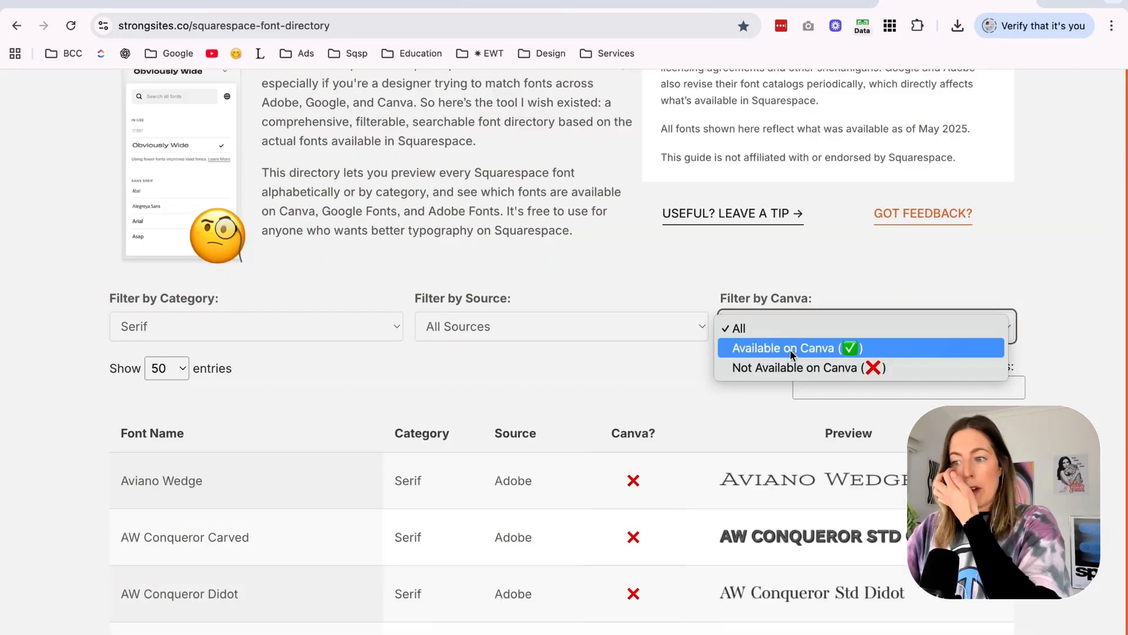
click(1049, 369)
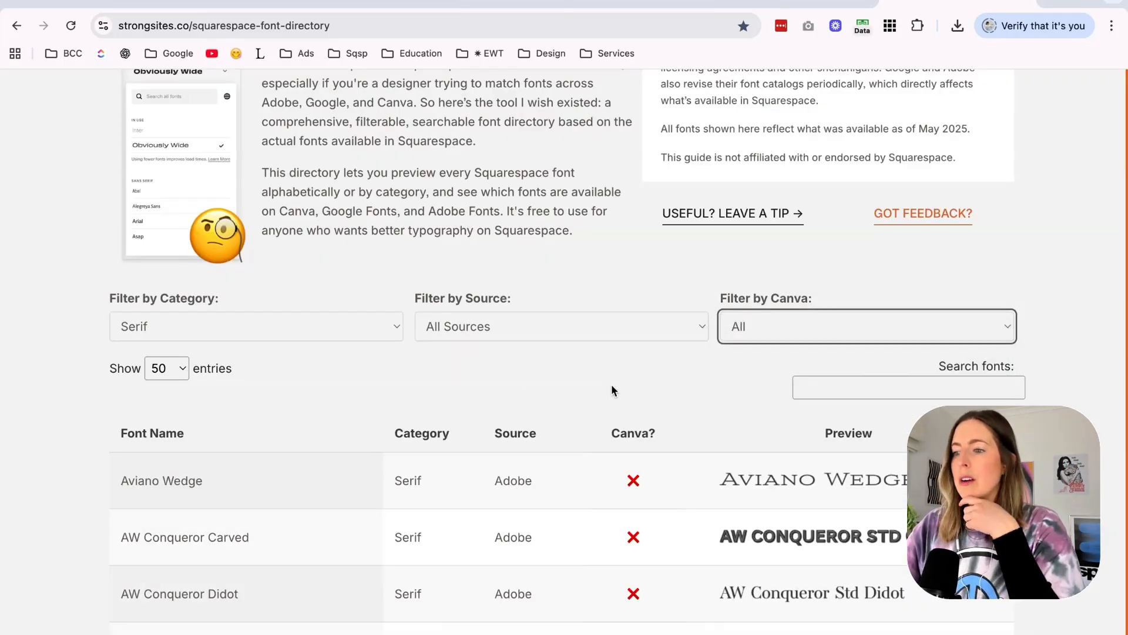
Examine the Baskerville, Belda and remaining Serif previews on page 3 down to Birra Pils as heading candidates.
scroll(611, 389, down, 20)
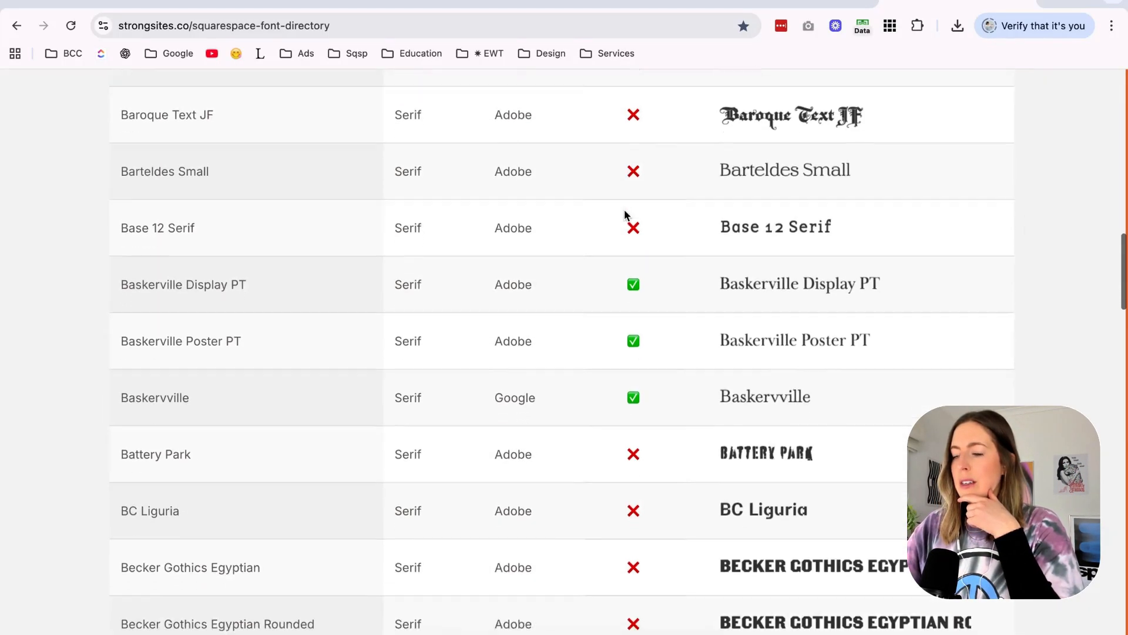
scroll(626, 215, down, 3)
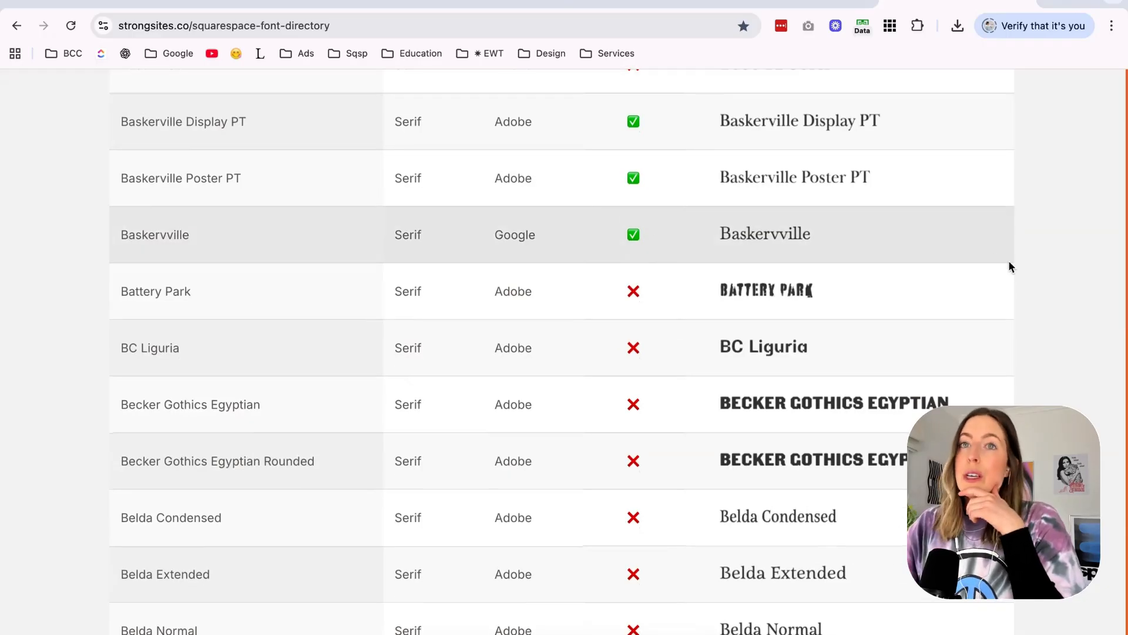
scroll(1038, 241, up, 1)
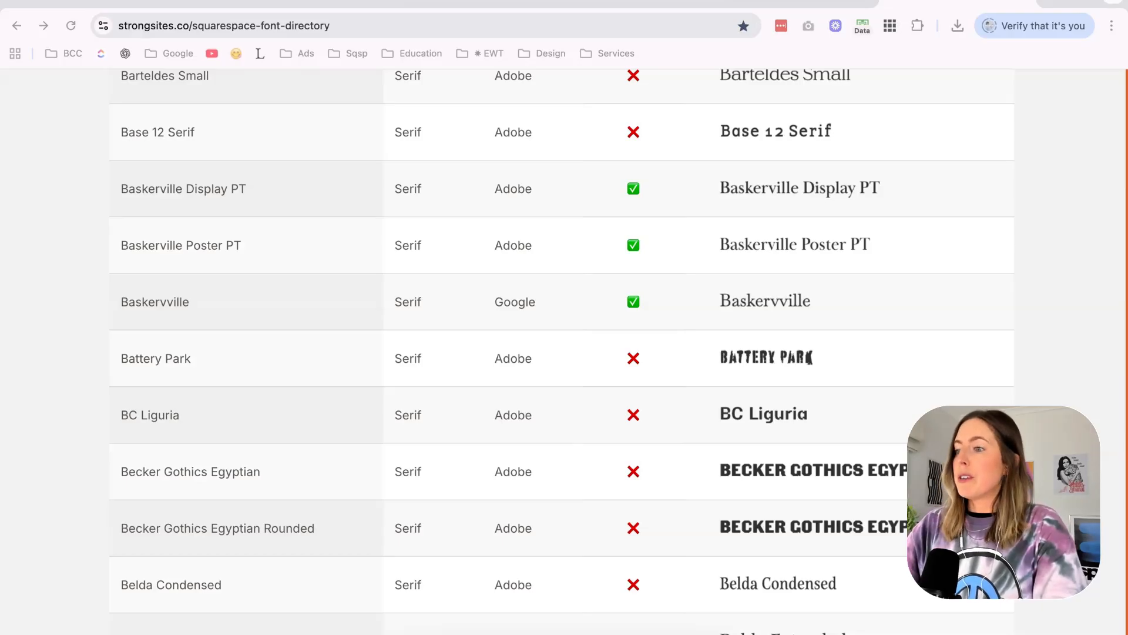
scroll(983, 306, down, 3)
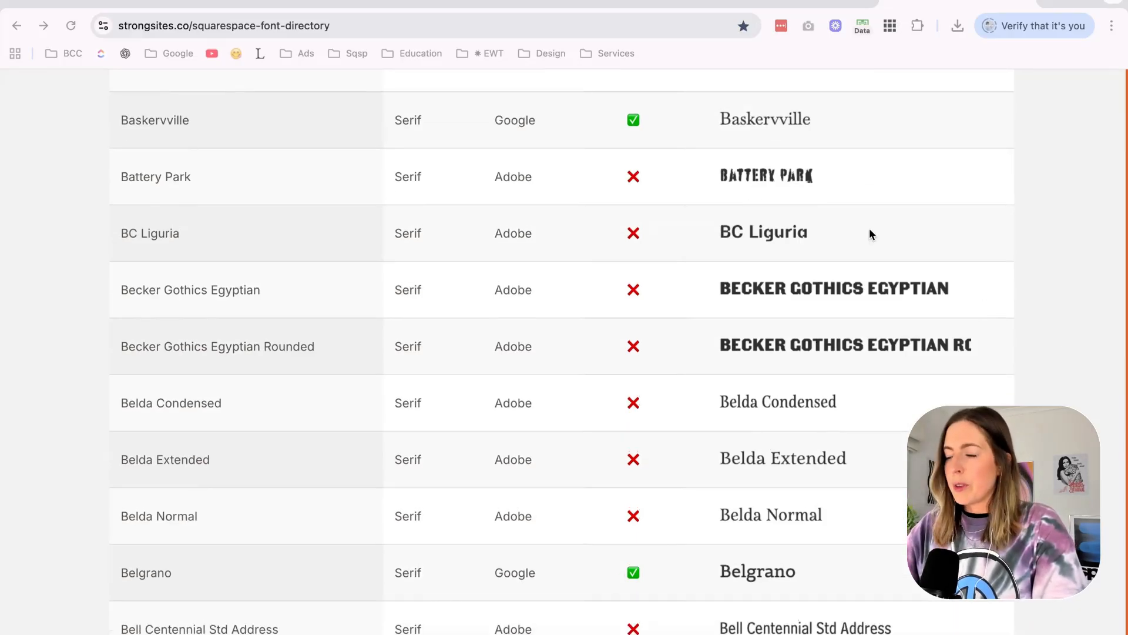
scroll(870, 233, down, 3)
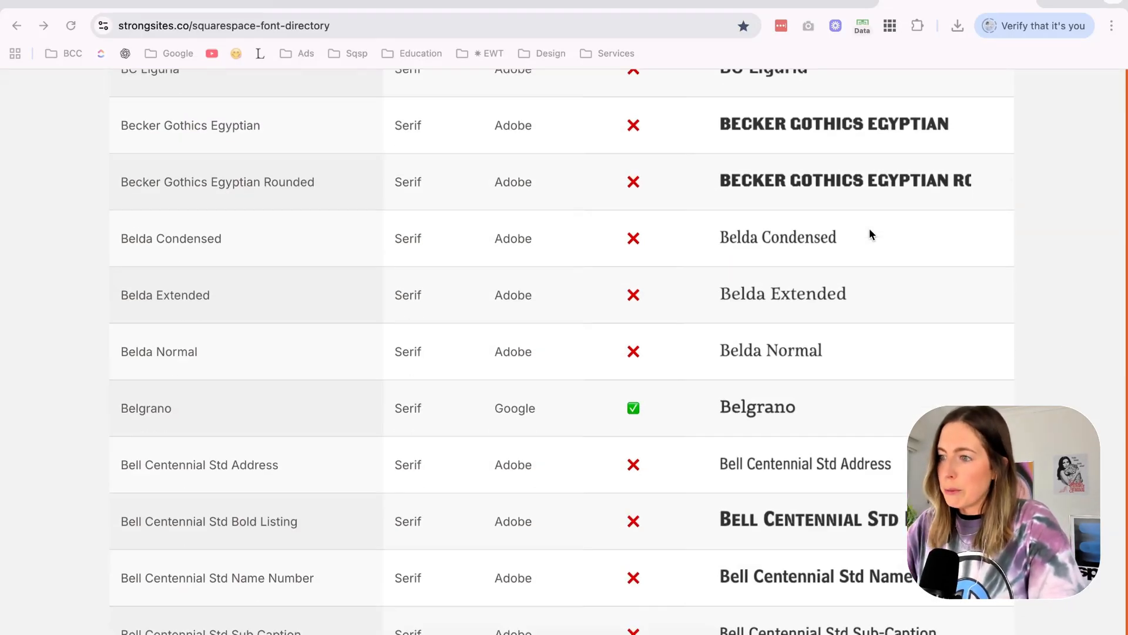
scroll(617, 331, down, 10)
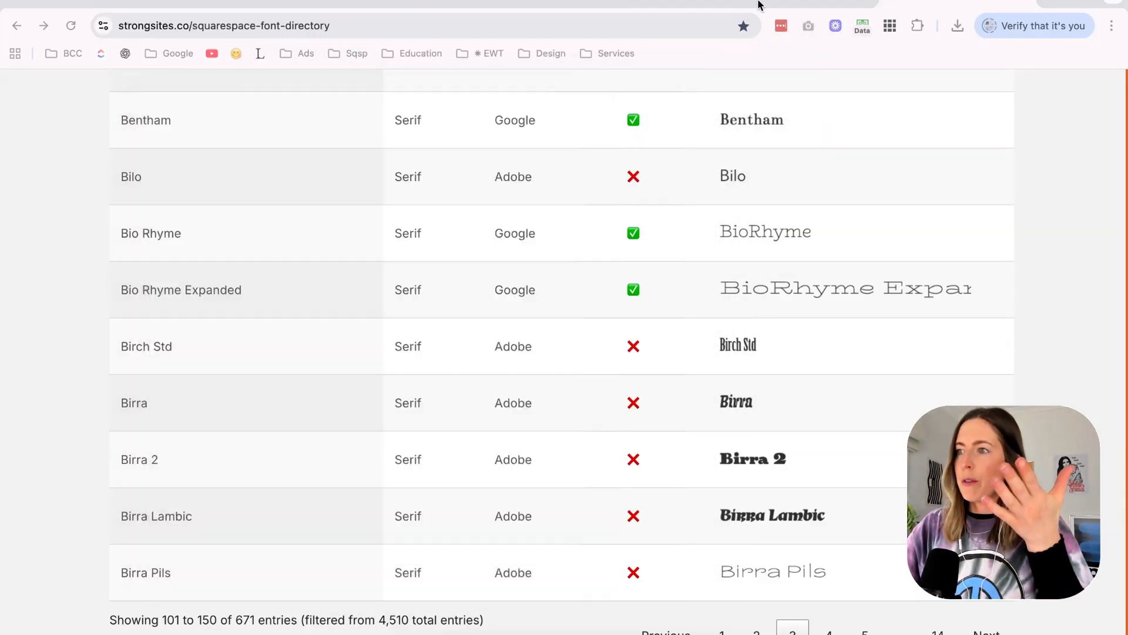
Switch to the Nyx Squarespace editor and close the heading font list.
click(758, 4)
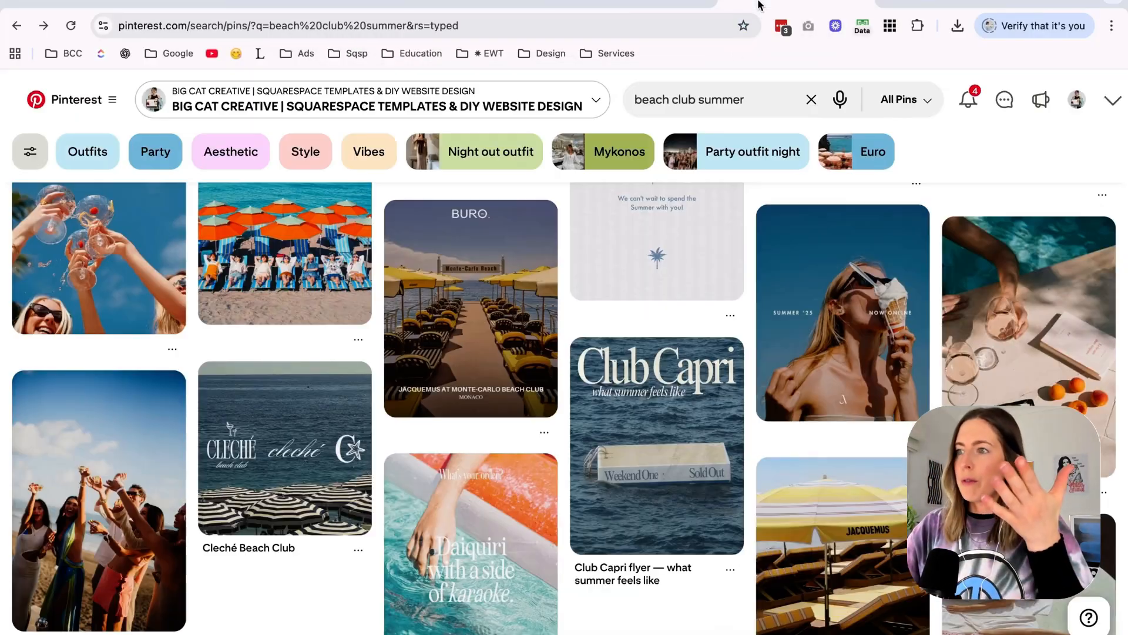
click(640, 2)
click(464, 3)
click(314, 4)
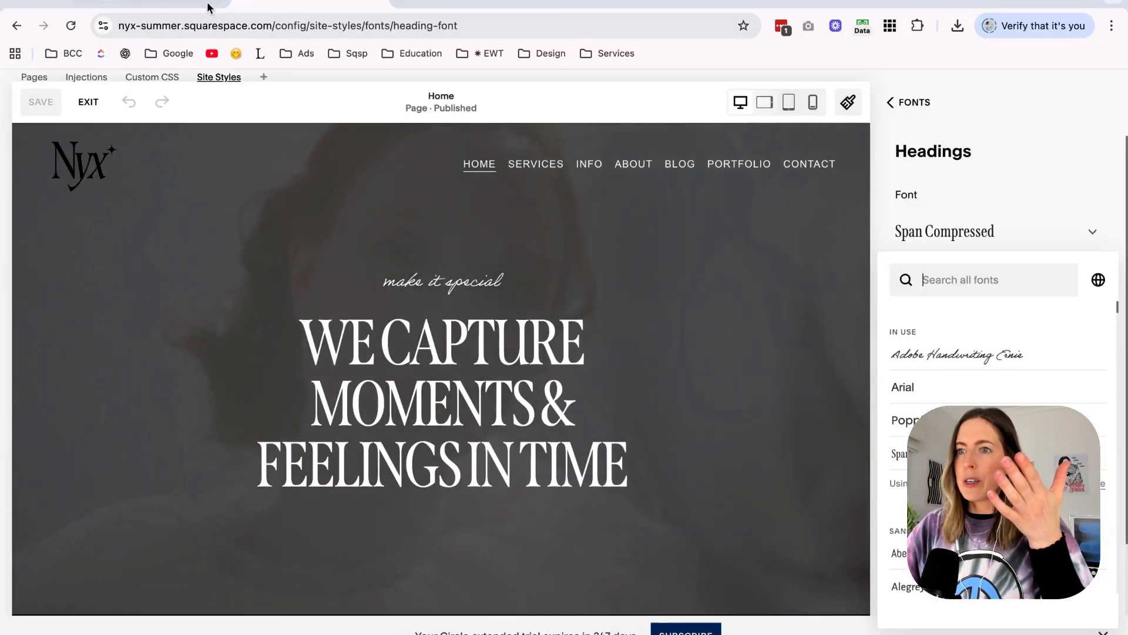
click(939, 199)
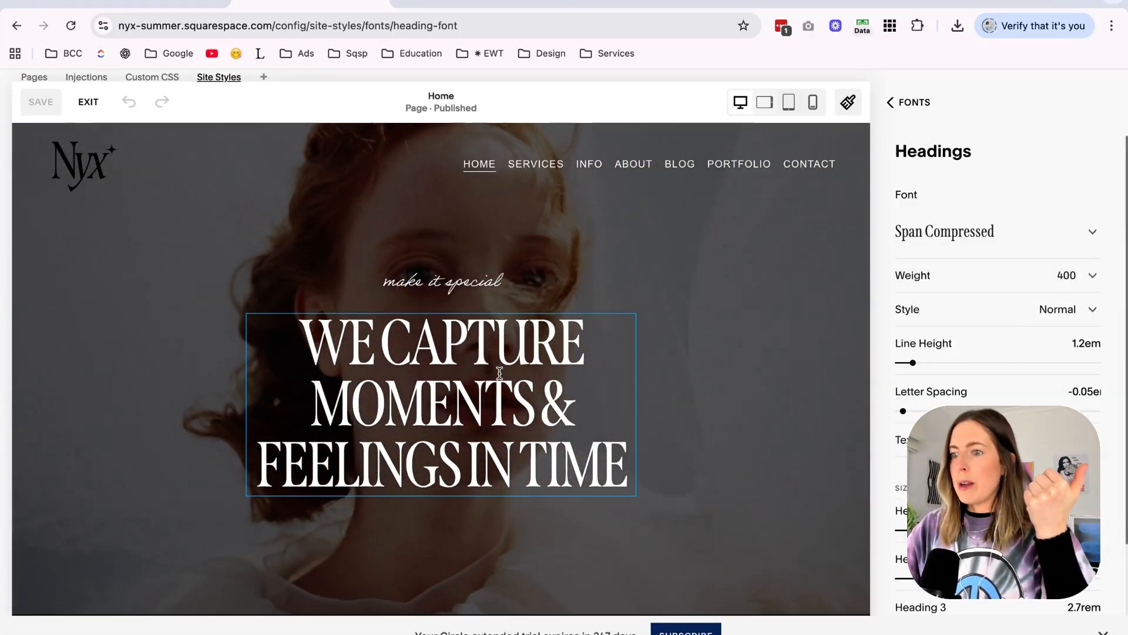
Examine how the current heading font looks on the home page, highlighting the "Hey, I'm so glad you're finally here." heading.
scroll(490, 464, down, 7)
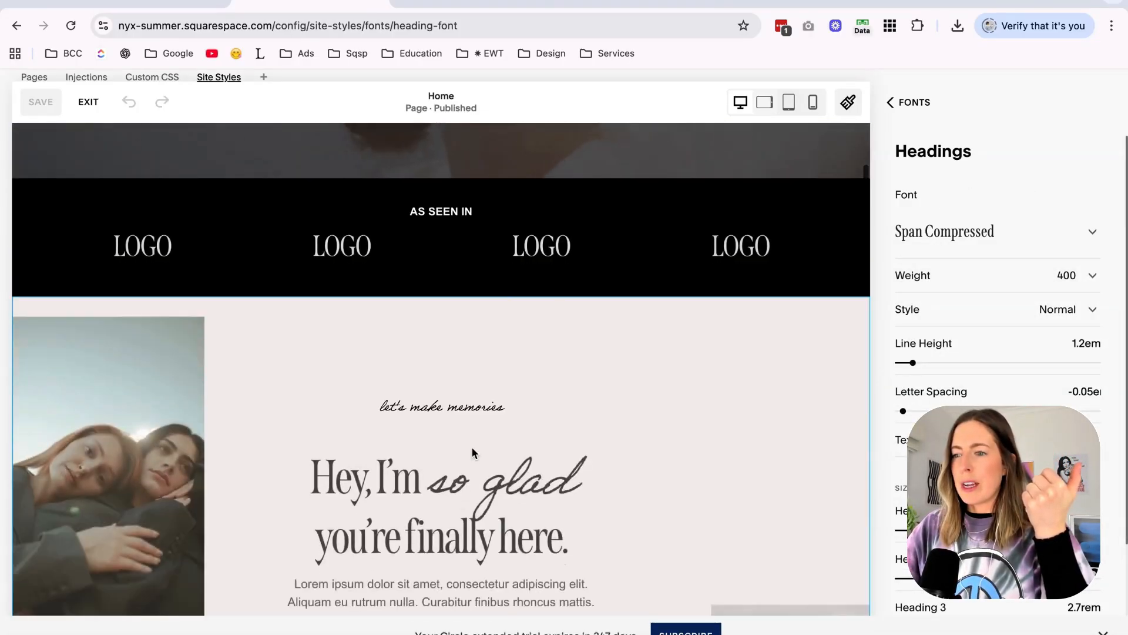
scroll(475, 453, down, 4)
drag(344, 261, 497, 327)
scroll(497, 327, up, 7)
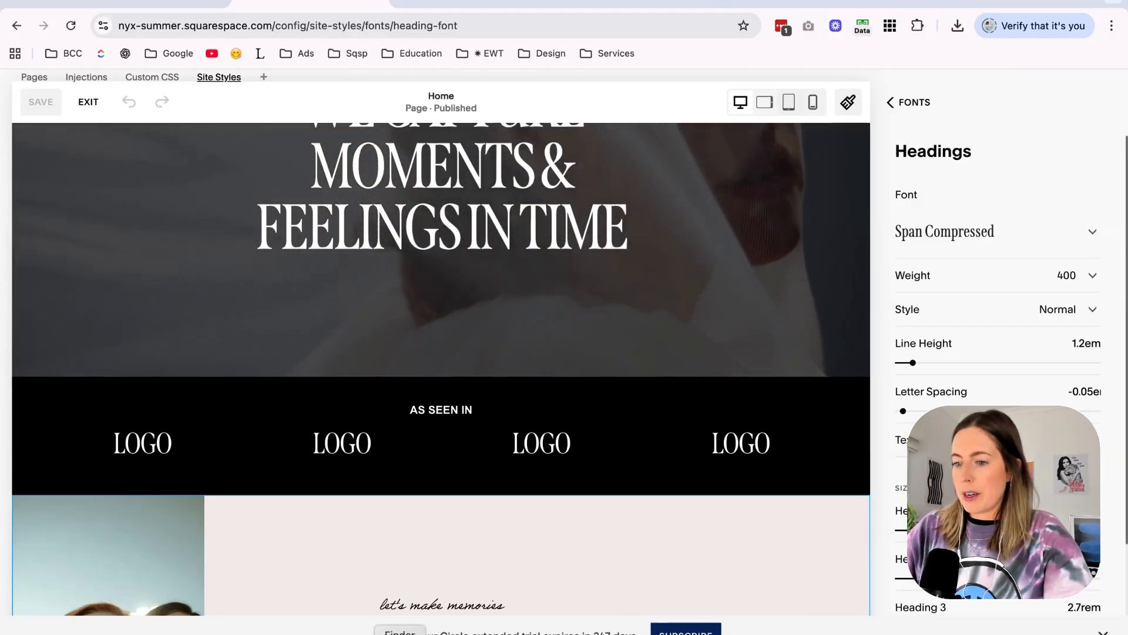
scroll(620, 344, up, 2)
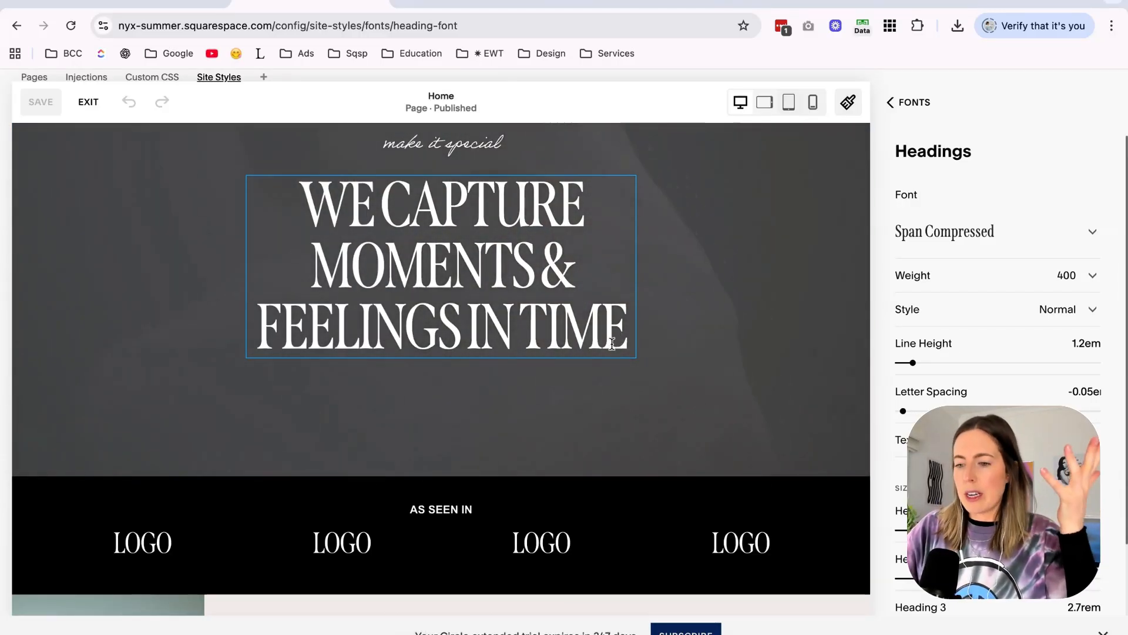
Bring up the plain-text font shortlist, move it to the screen edge, and return to the Squarespace editor.
click(457, 634)
drag(333, 103, 183, 107)
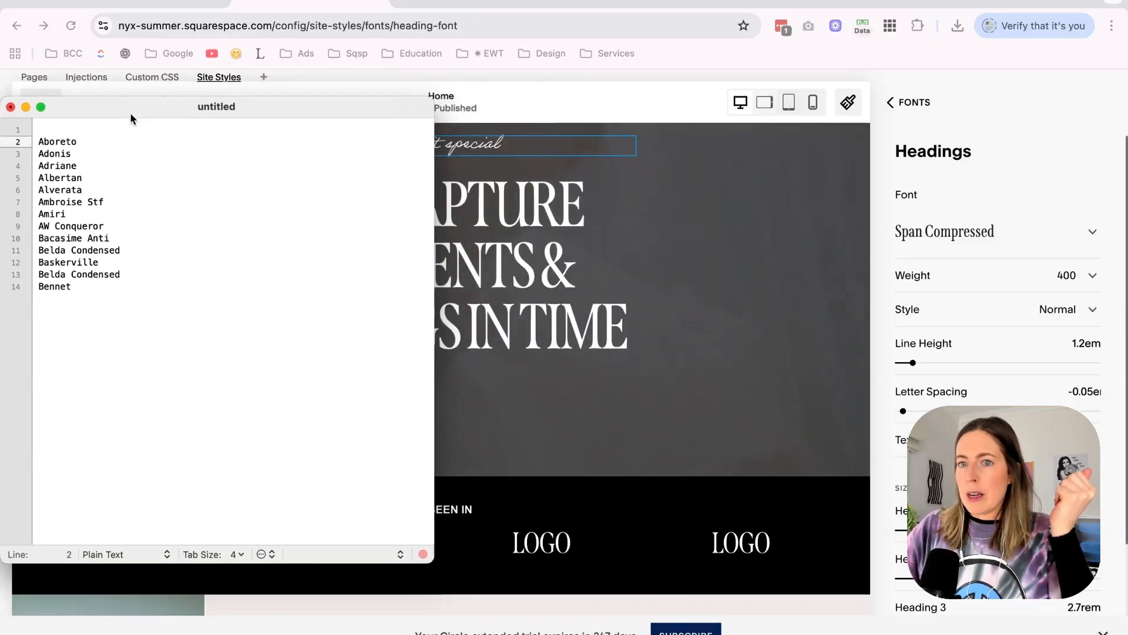
click(533, 287)
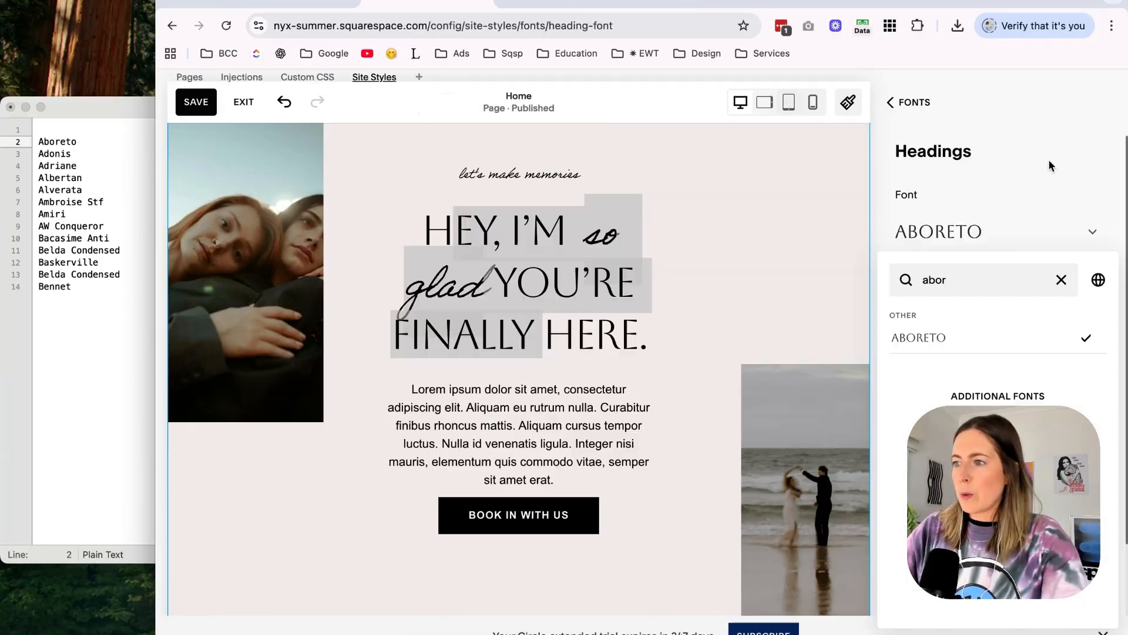
Try Aboreto as the heading font on the home page, and delete Aboreto from the plain-text font shortlist.
click(964, 220)
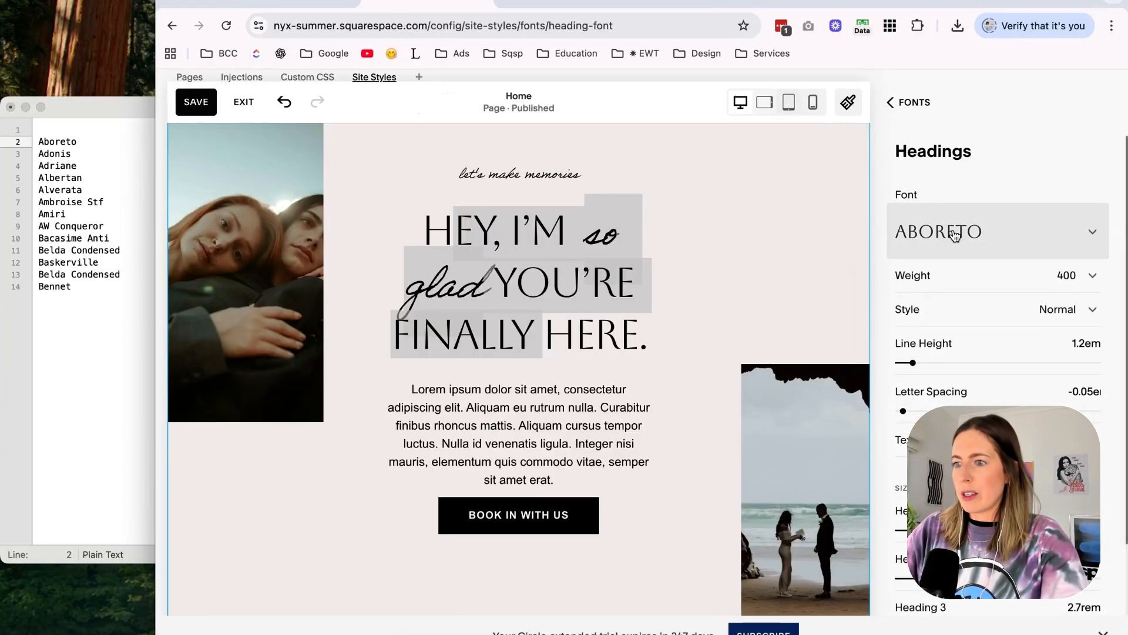
click(955, 235)
scroll(624, 259, up, 5)
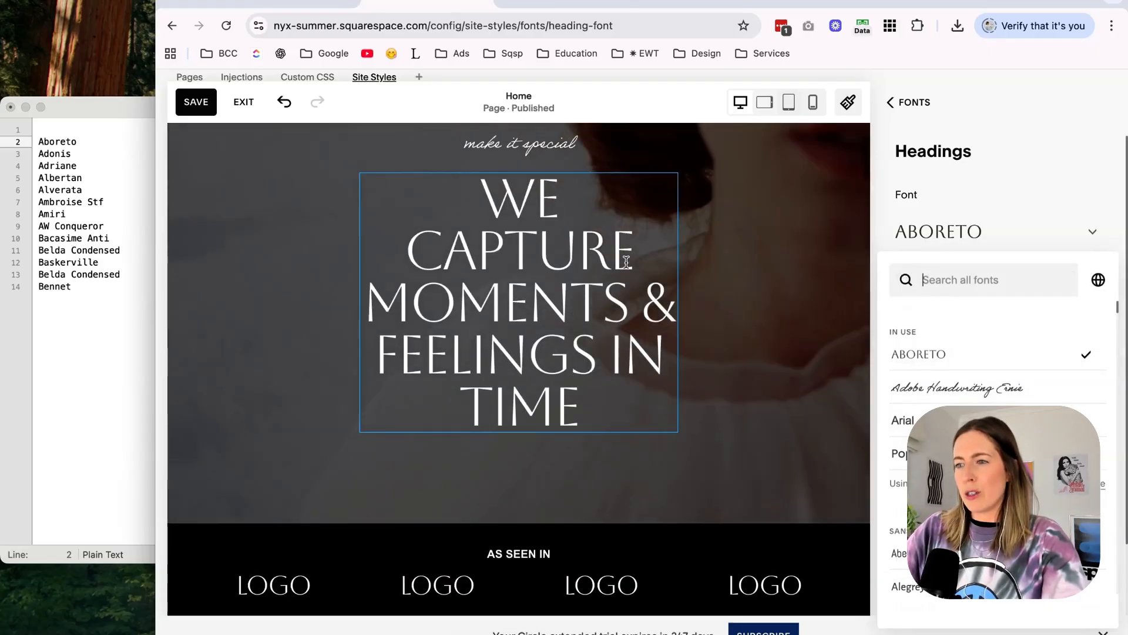
scroll(587, 247, up, 1)
double_click(57, 142)
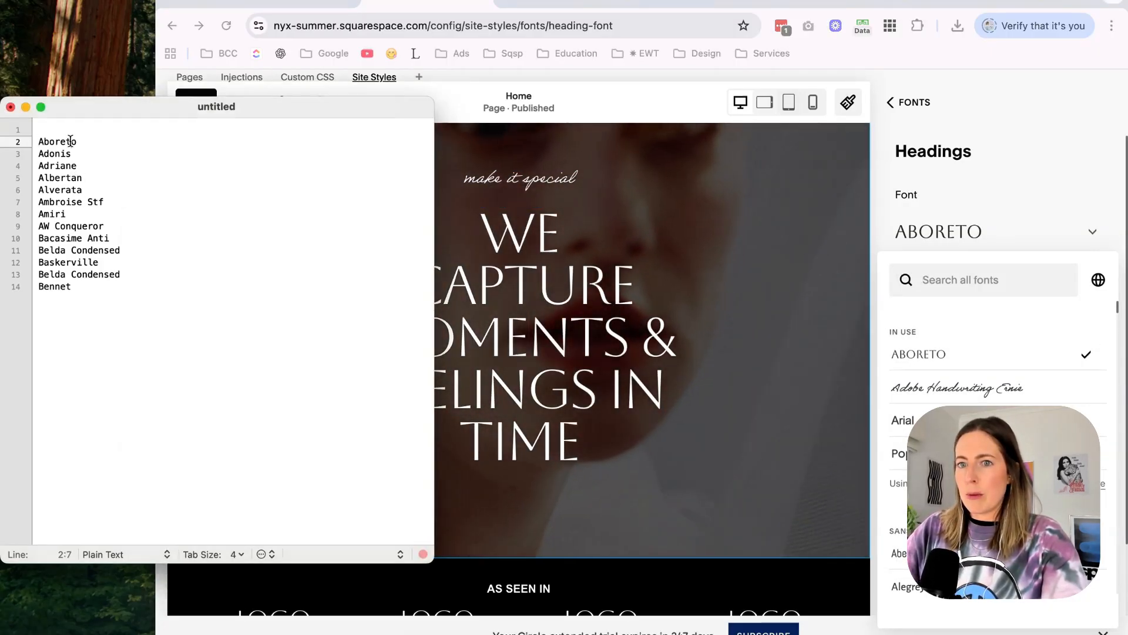
key(BackSpace)
Search the heading fonts for "adonis", apply Adonis and set its weight to 700.
click(994, 279)
text(adonis)
click(1017, 337)
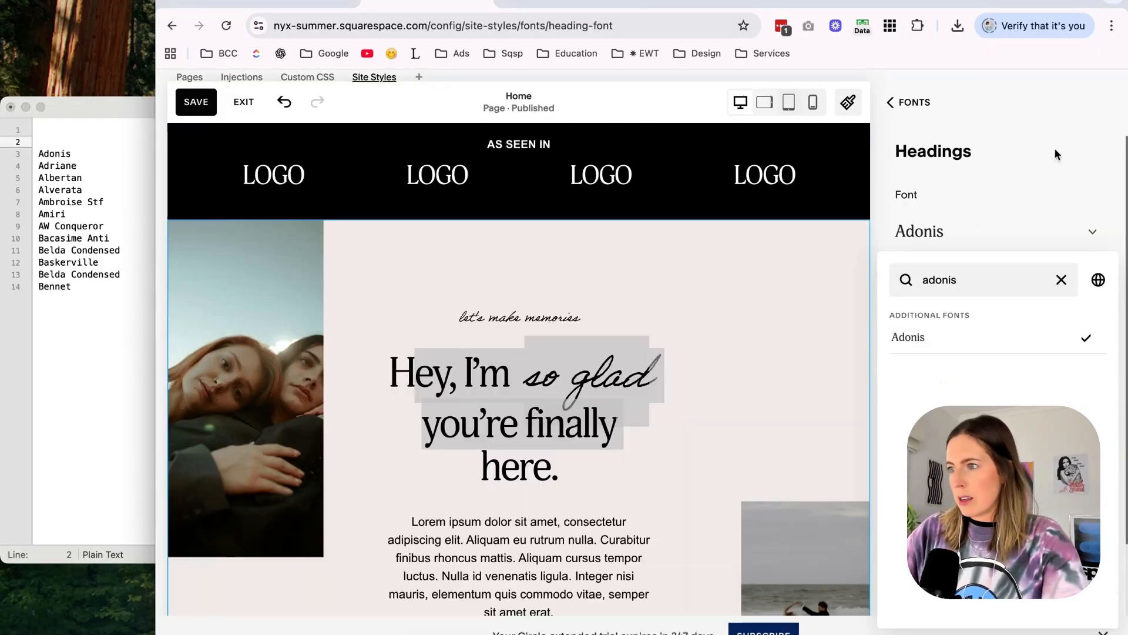
click(1030, 305)
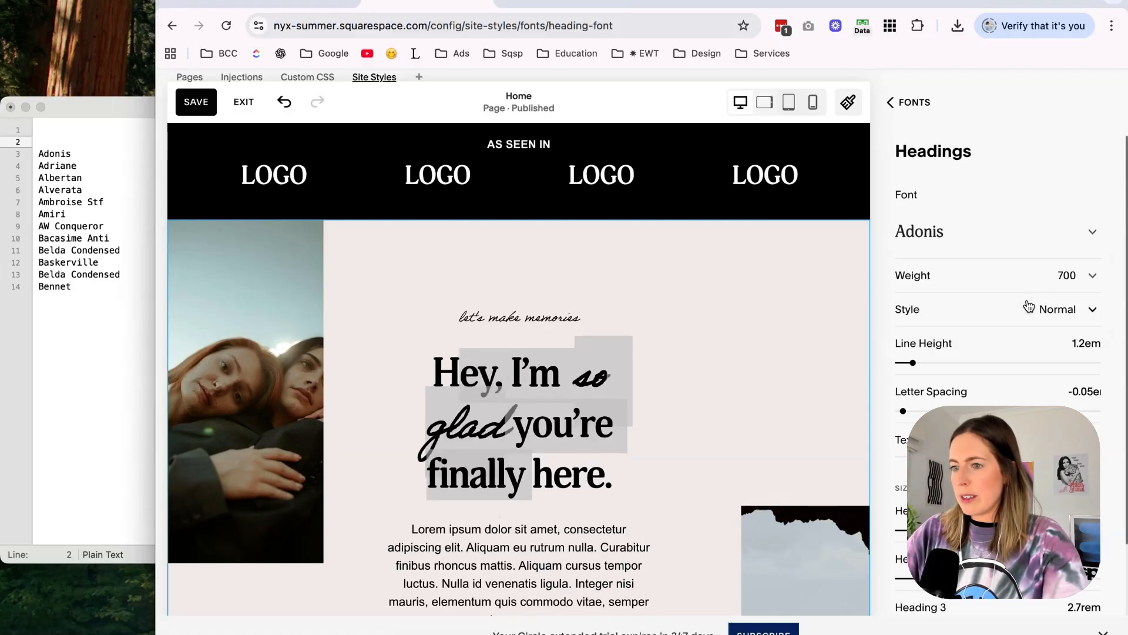
Set the heading font weight to 400 and mark Adonis as "OK" in the plain-text font shortlist.
click(979, 252)
click(117, 159)
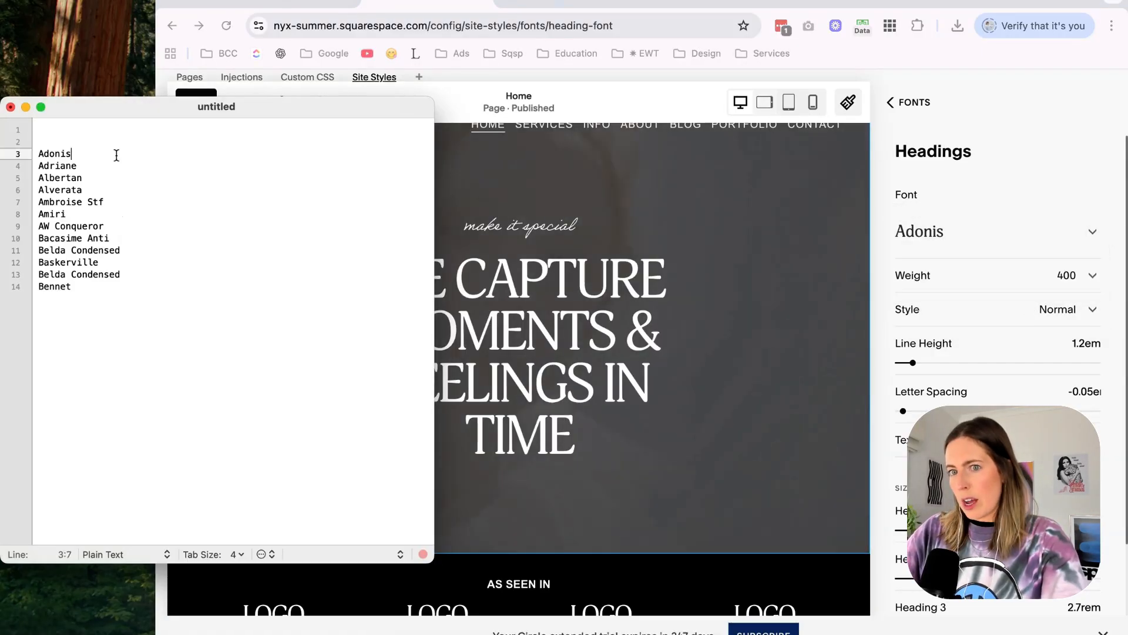
key(BackSpace)
text(OK)
key(Down)
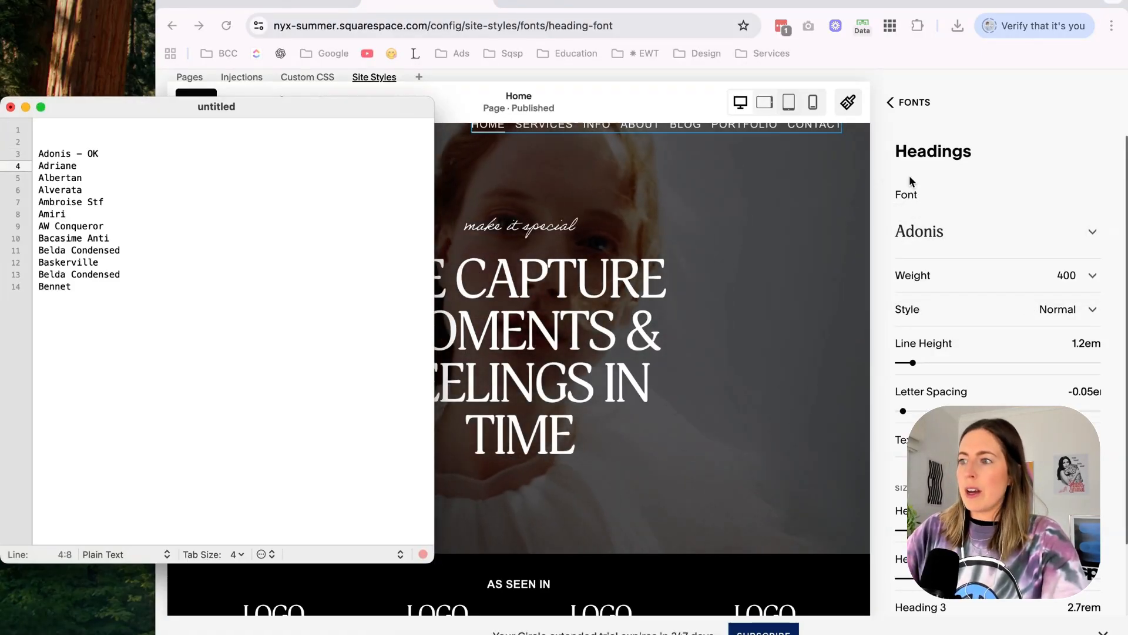
Try Adriane Text as the heading font on the home page, and delete Adriane from the font shortlist.
click(935, 234)
text(adria)
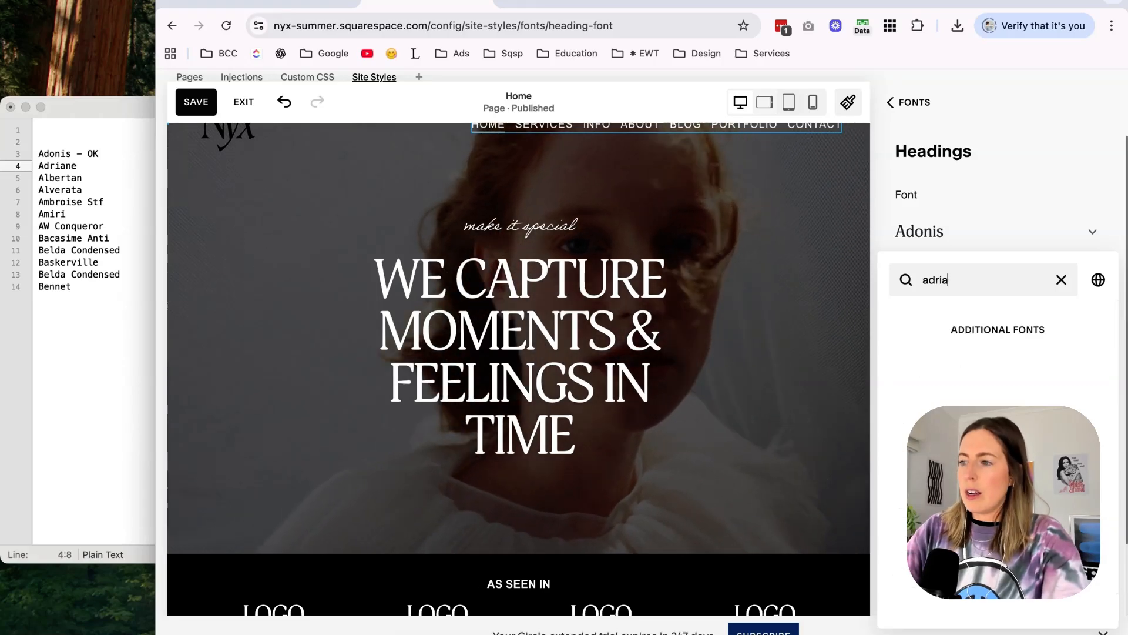
text(ne)
scroll(847, 345, down, 1)
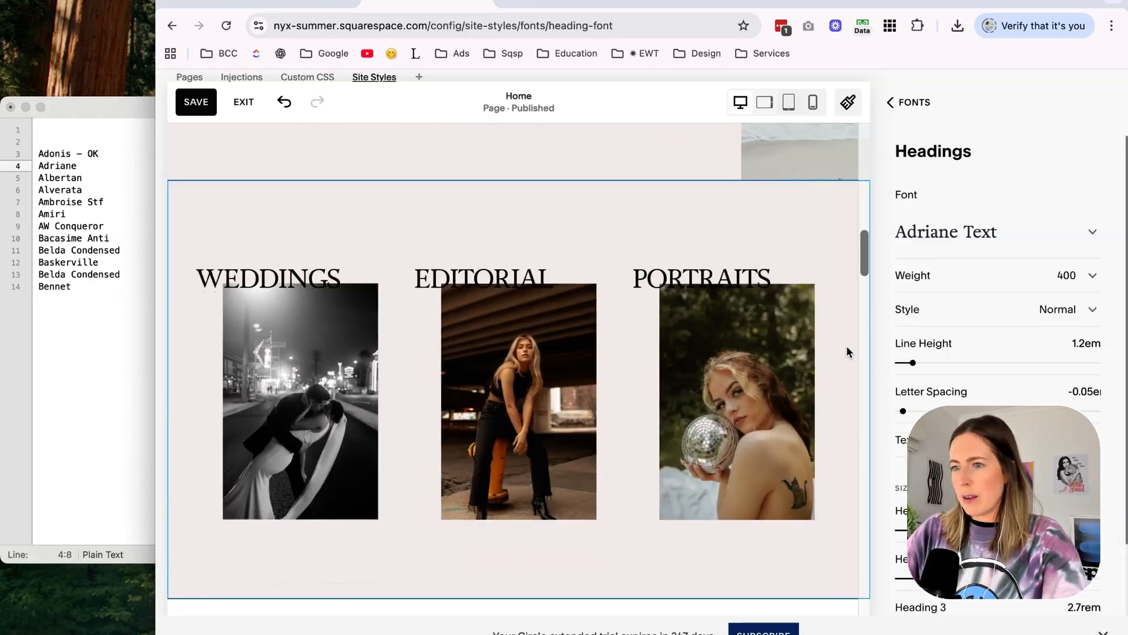
scroll(847, 345, up, 18)
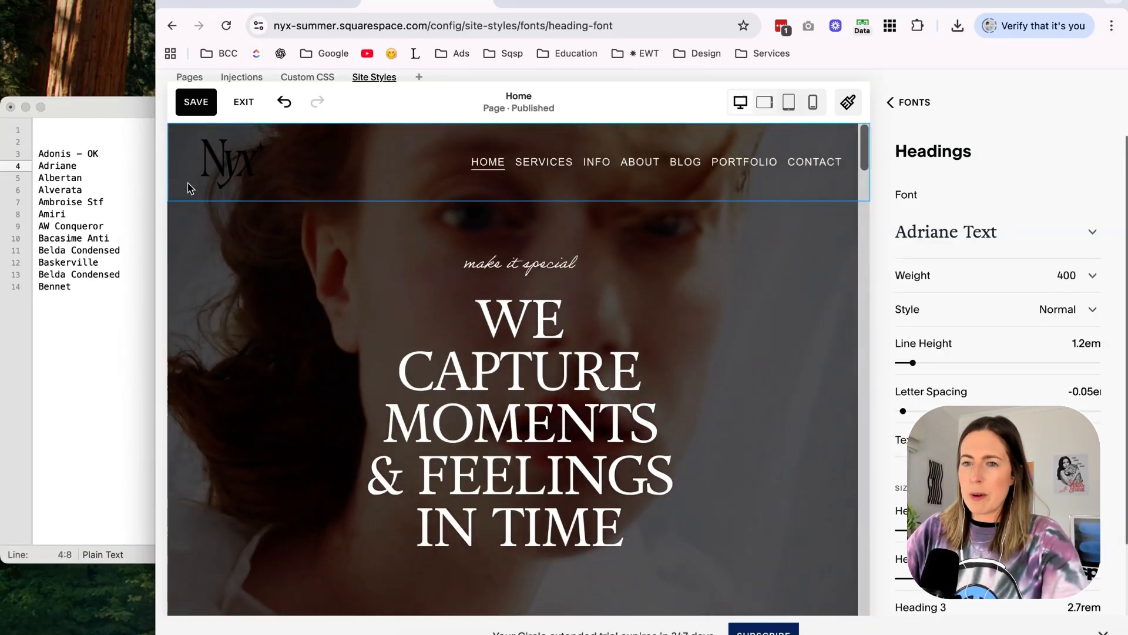
click(102, 162)
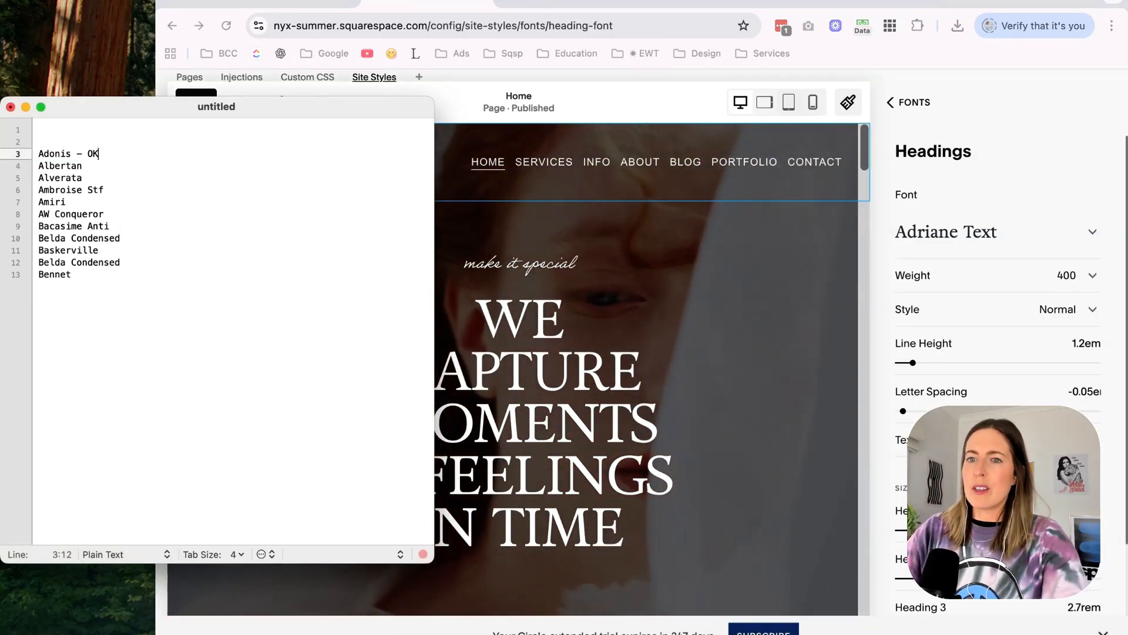
Try Albertan Pro as the heading font, and delete Albertan from the plain-text font shortlist.
click(964, 234)
text(albertan)
click(920, 337)
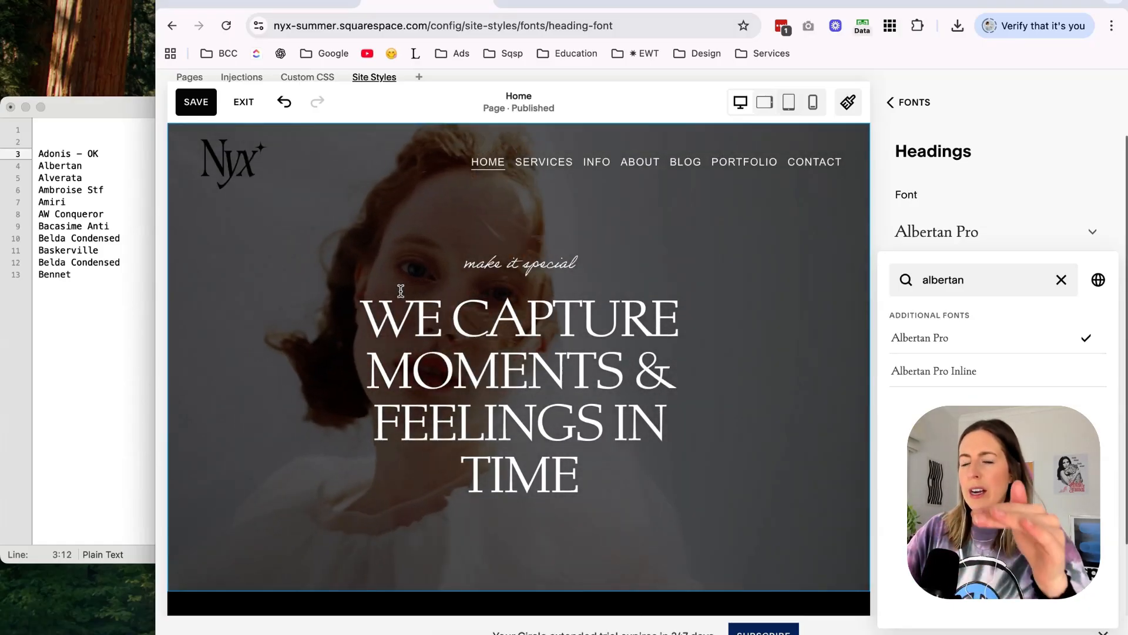
click(24, 174)
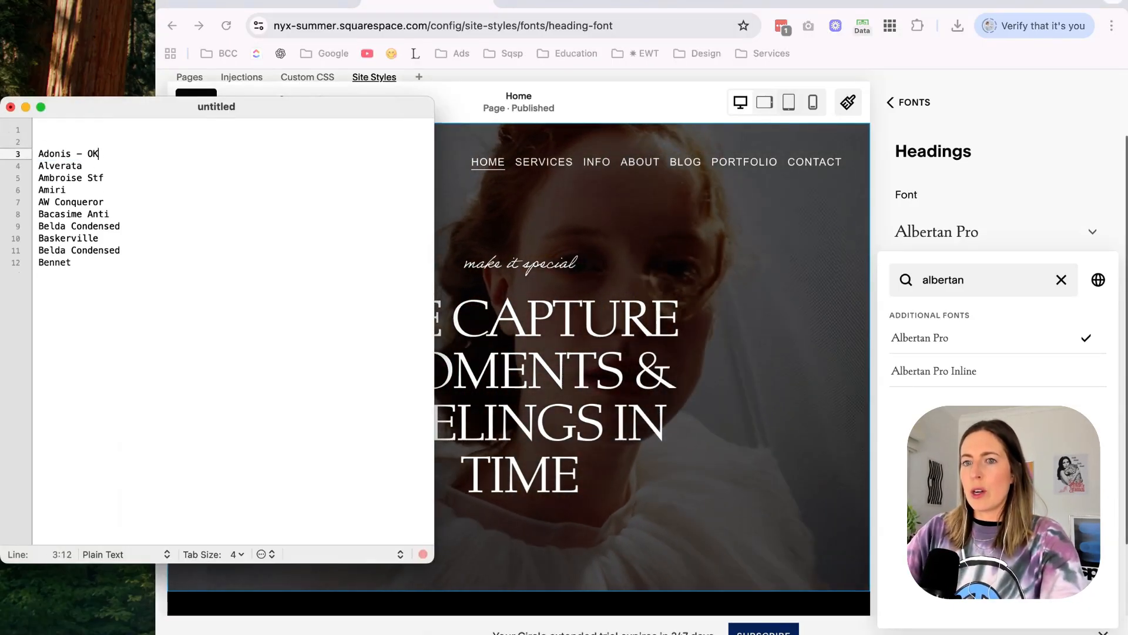
Search the heading fonts for "alverata", try Alverata on the home page, and delete it from the font shortlist.
click(952, 282)
double_click(952, 282)
text(alv)
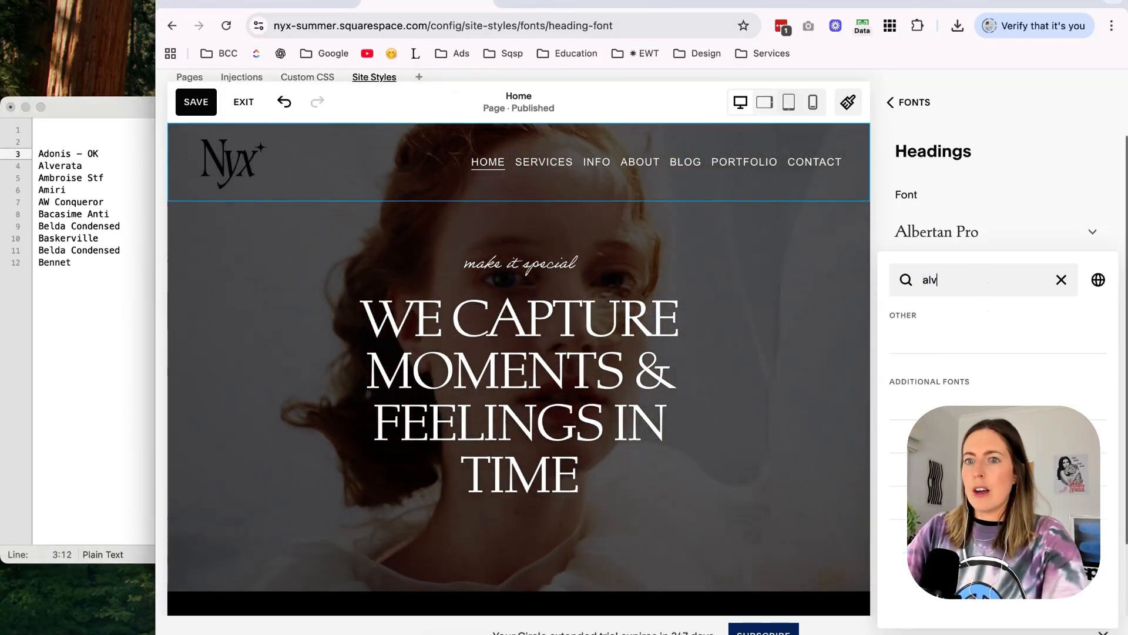
text(erata)
click(952, 335)
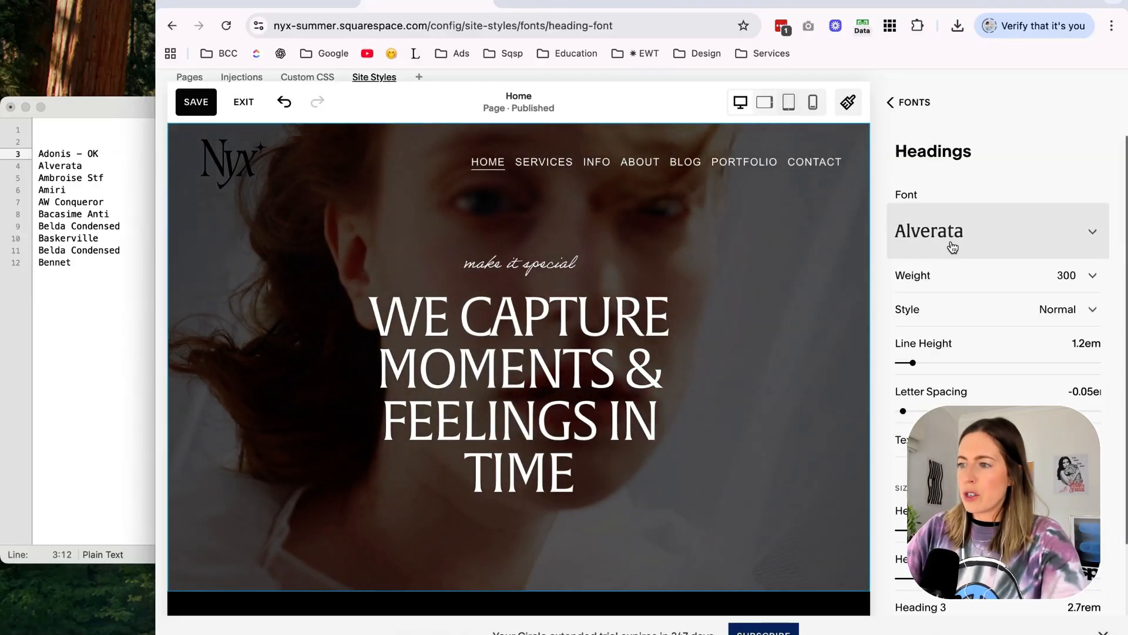
click(952, 247)
click(84, 162)
drag(84, 165, 39, 165)
key(BackSpace)
key(BackSpace)
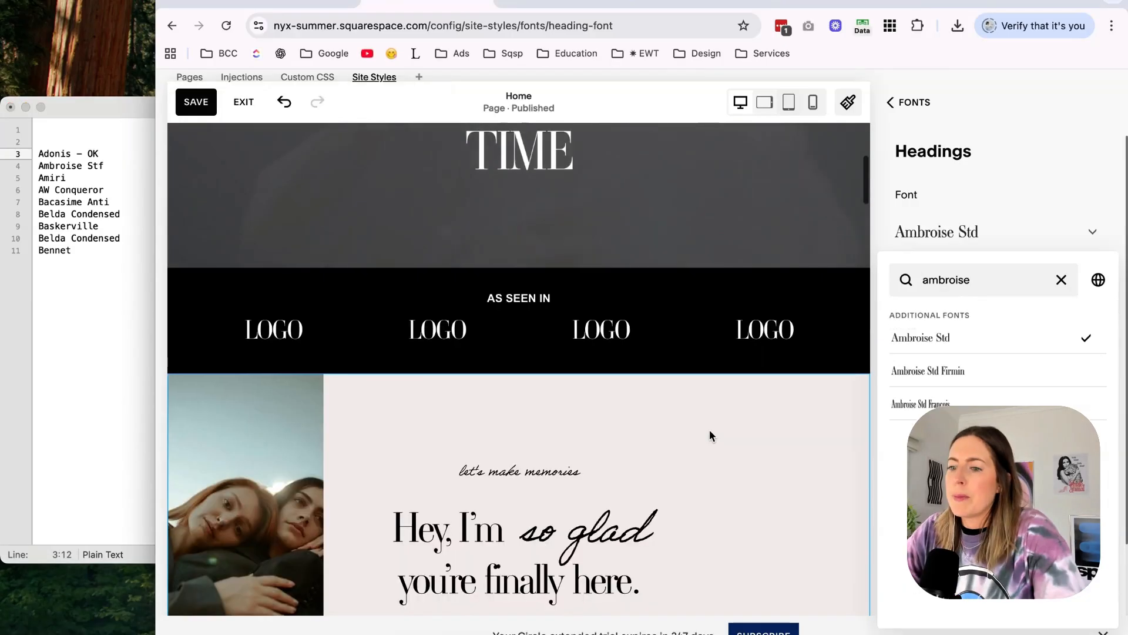
Check the Ambroise Std headings on the home page, and delete Ambroise Stf from the font shortlist.
scroll(710, 435, down, 3)
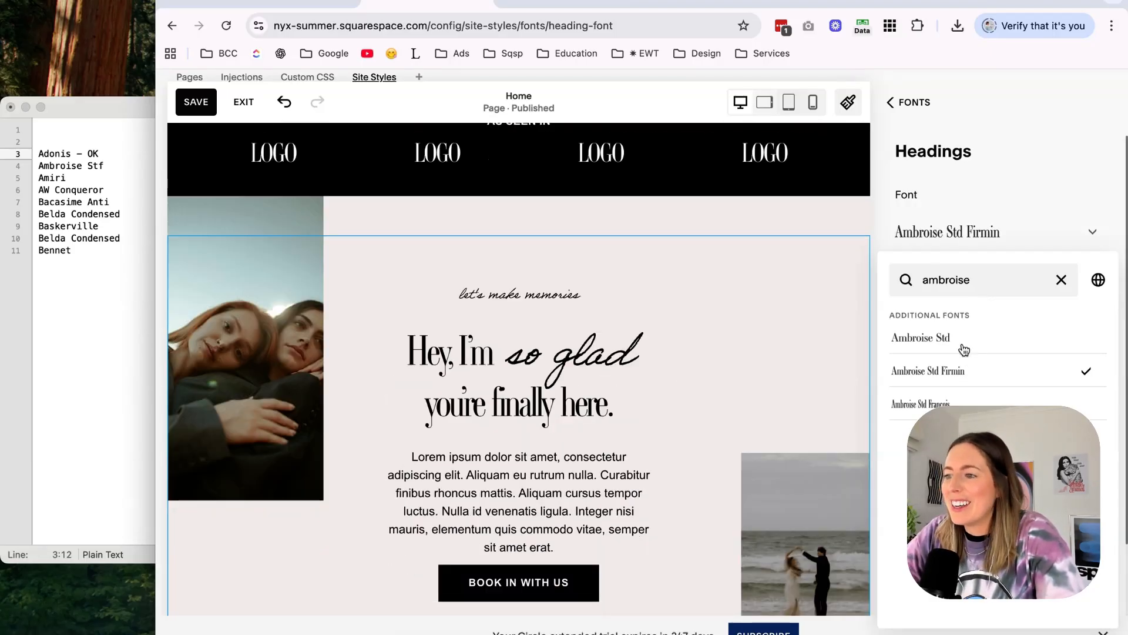
click(962, 345)
scroll(734, 433, down, 1)
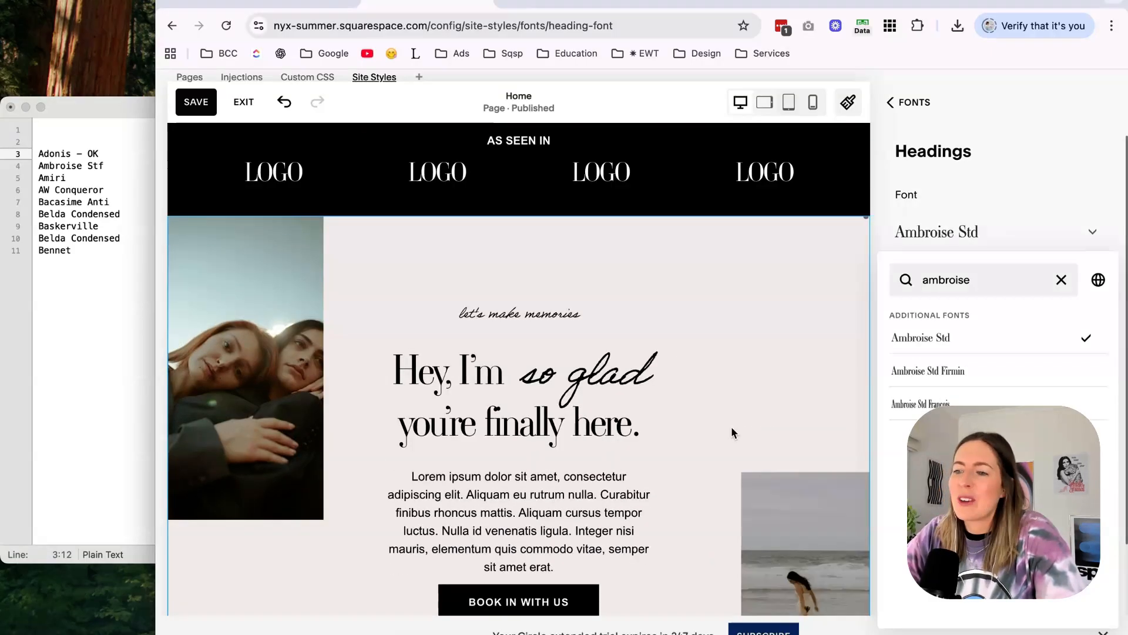
click(146, 242)
drag(121, 165, 2, 169)
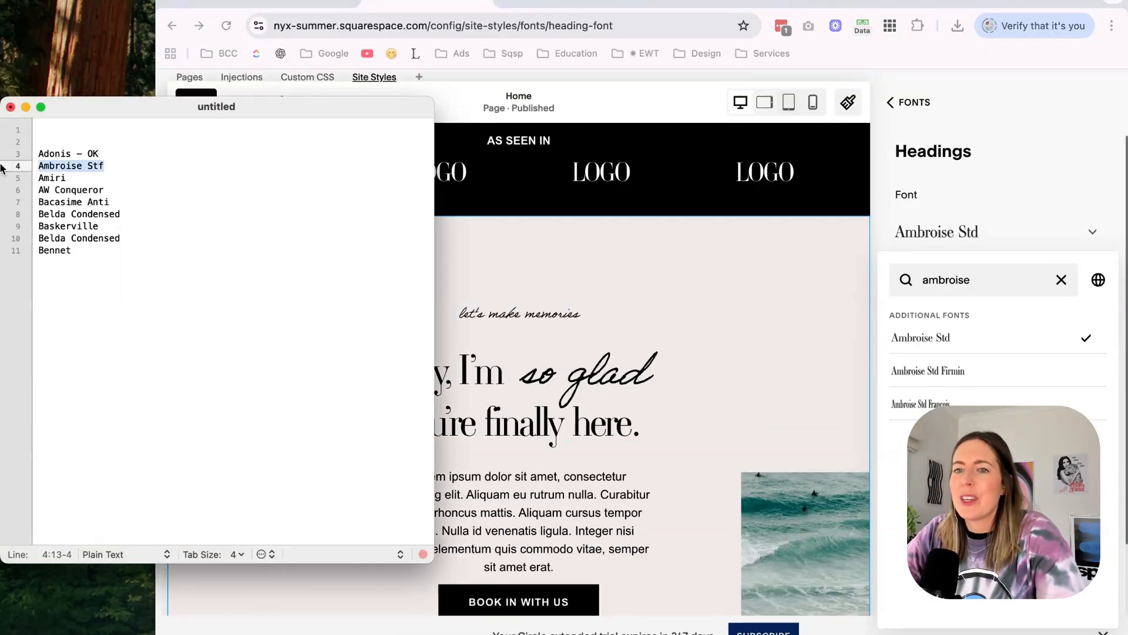
Apply Amiri as the heading font, check it on the home page, and mark Amiri as "OK" in the shortlist.
double_click(946, 280)
text(amiri)
click(905, 336)
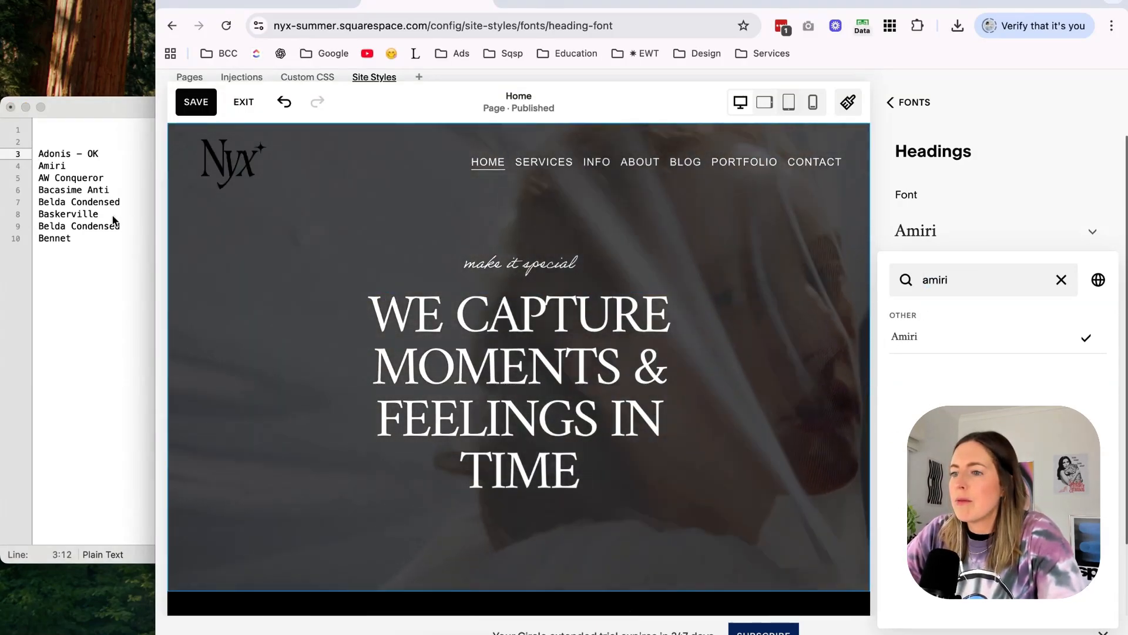
scroll(514, 266, down, 10)
scroll(511, 266, up, 10)
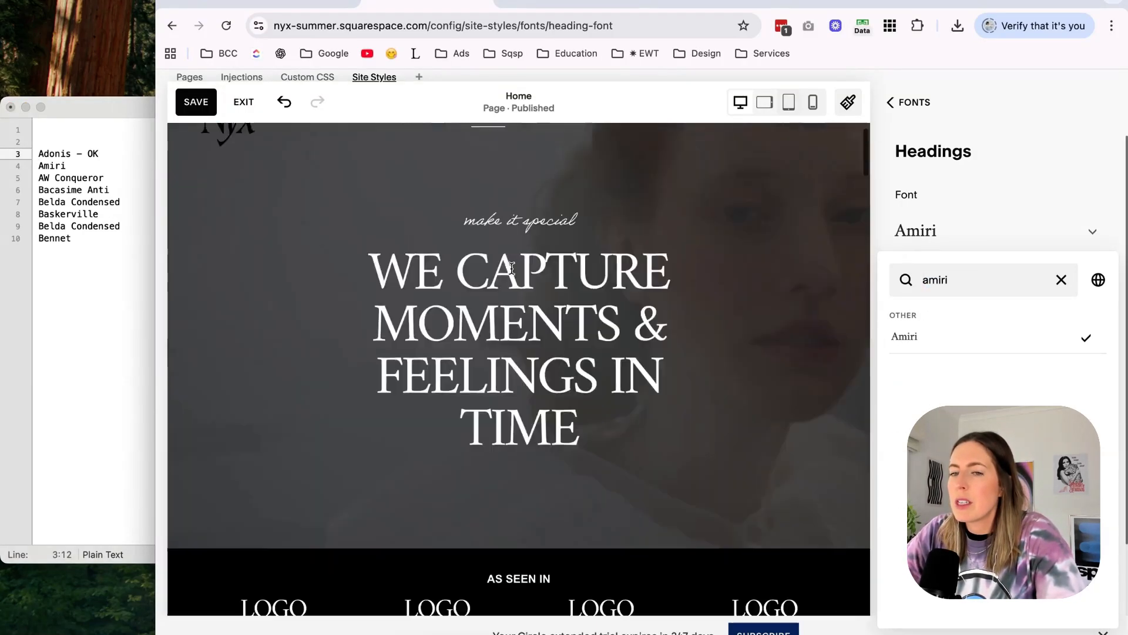
click(99, 153)
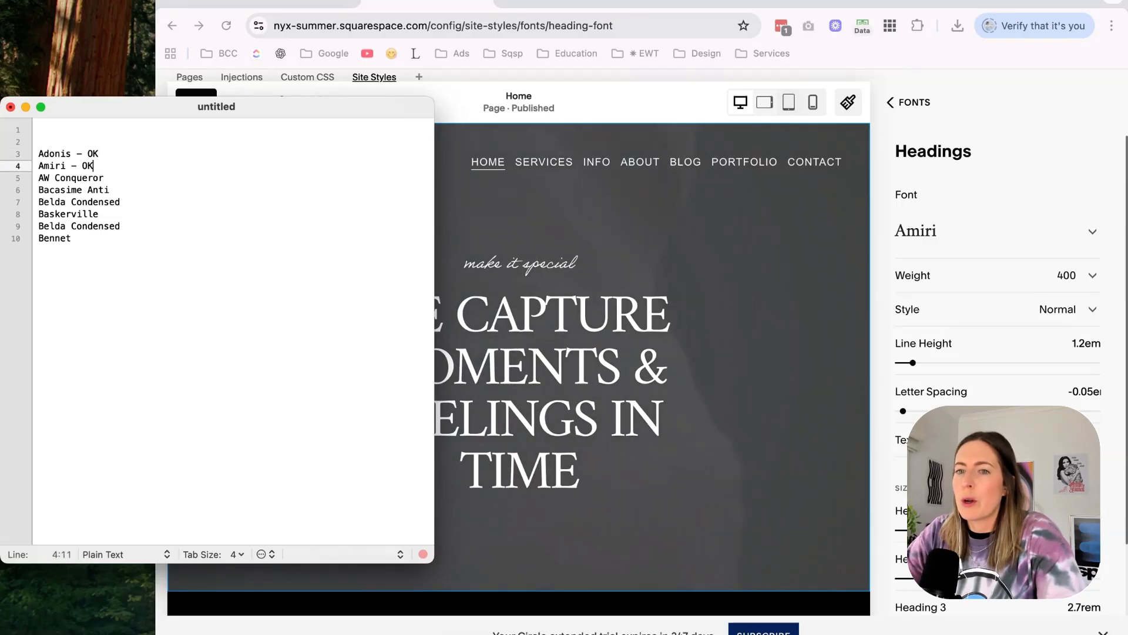
Search the heading fonts for "aw con", apply AW Conqueror Std Didot, and examine the home page headings up close.
drag(124, 178, 37, 178)
click(1005, 239)
click(999, 238)
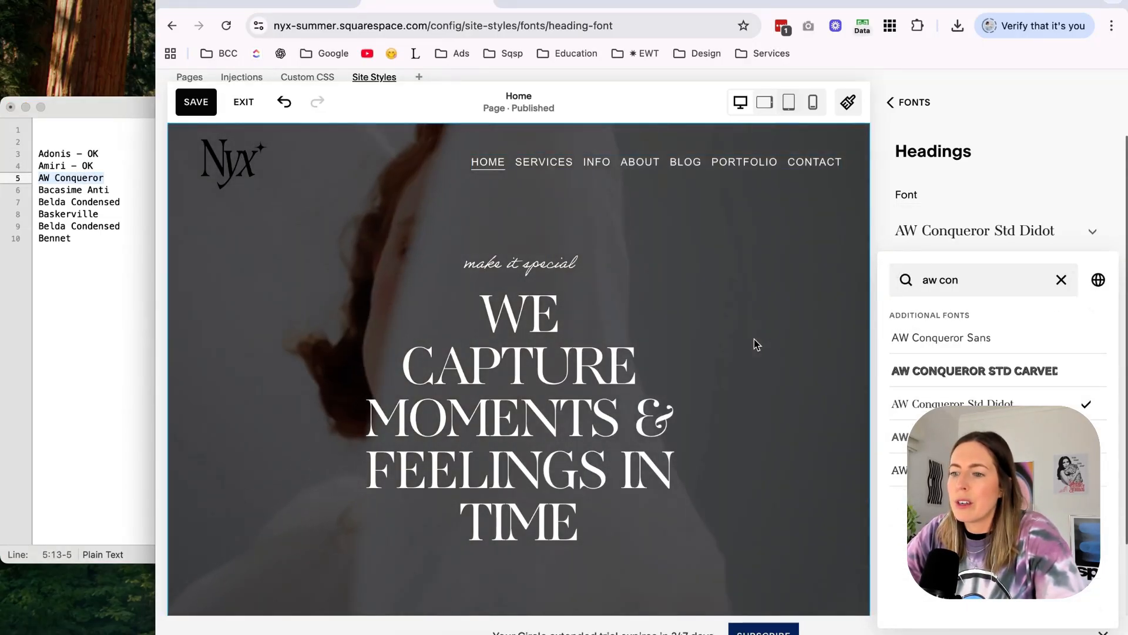
scroll(757, 345, down, 4)
scroll(753, 339, down, 4)
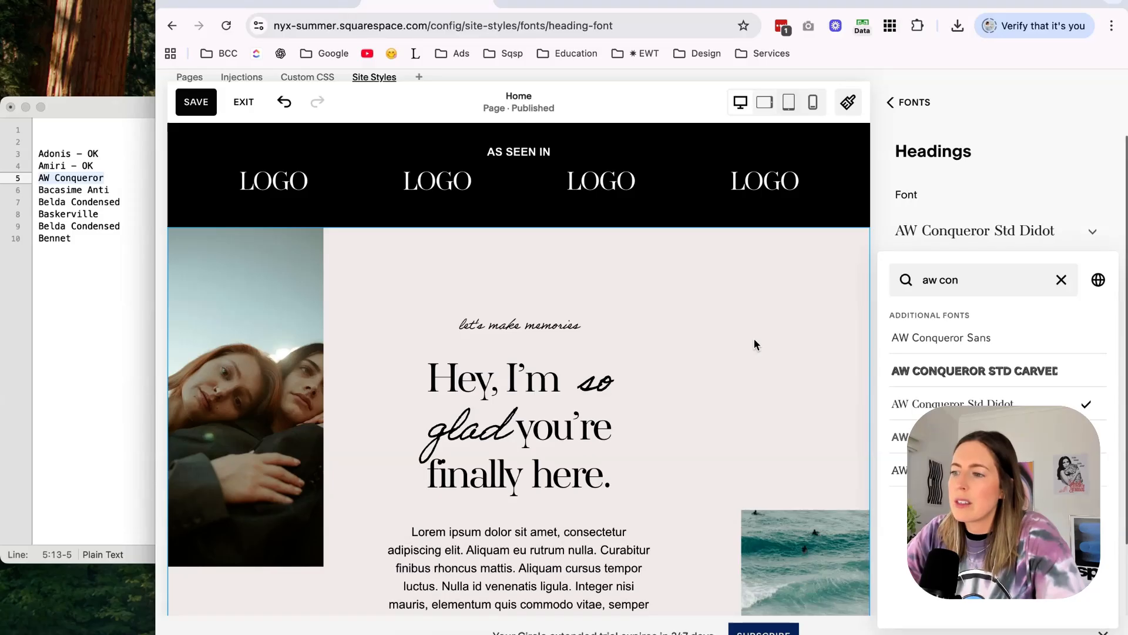
scroll(754, 338, down, 2)
scroll(669, 411, down, 6)
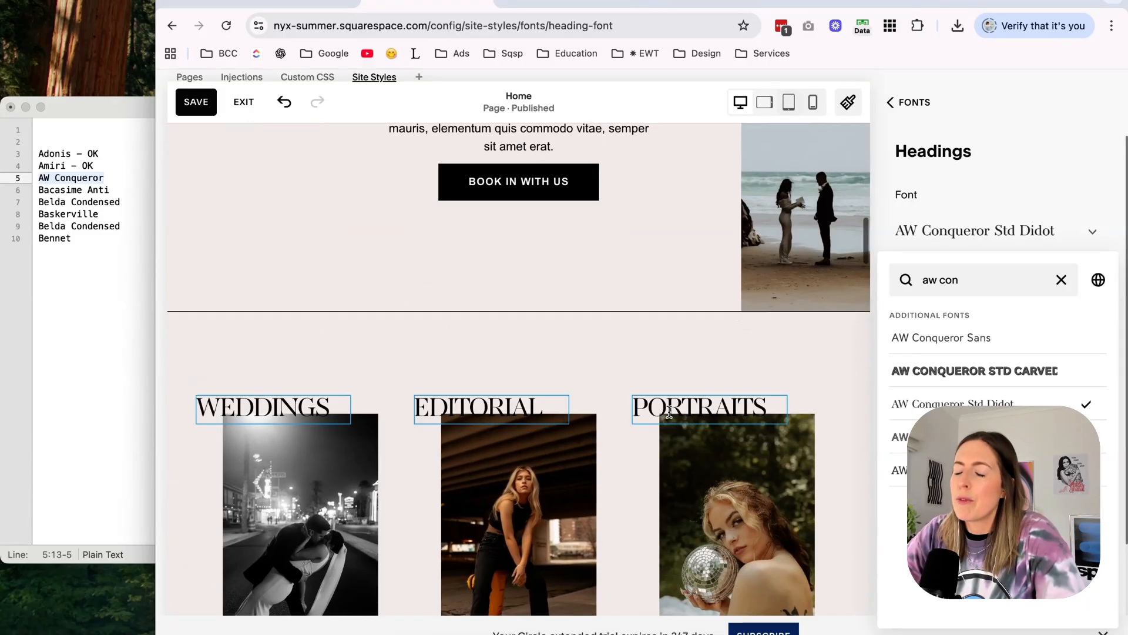
scroll(669, 411, up, 10)
scroll(761, 353, down, 6)
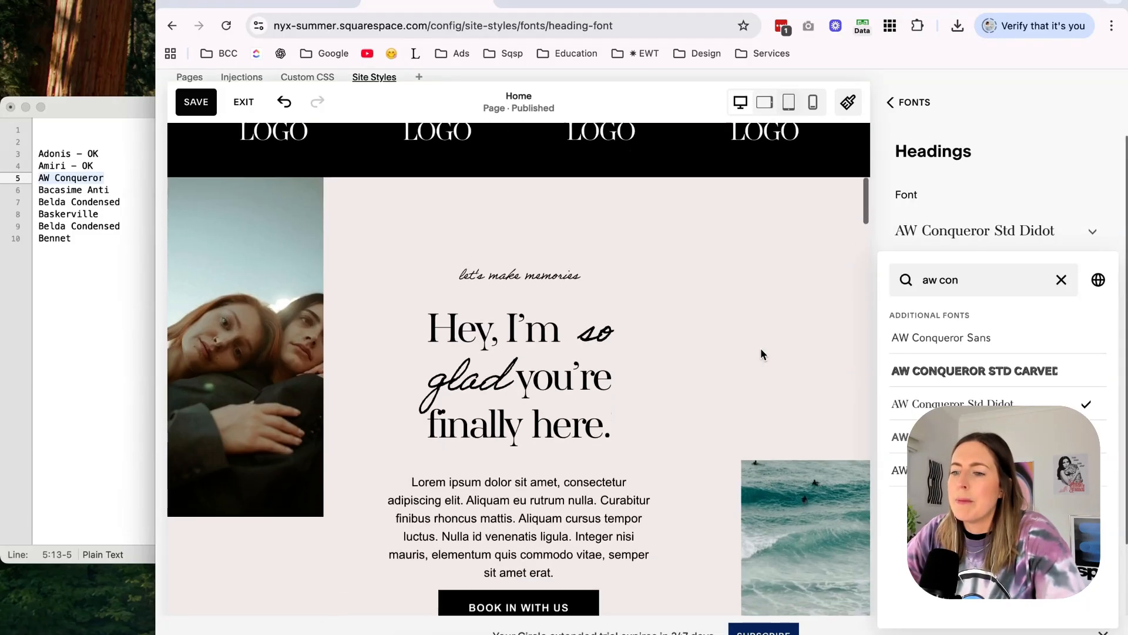
scroll(761, 353, up, 1)
scroll(663, 369, up, 5)
scroll(663, 369, left, 3)
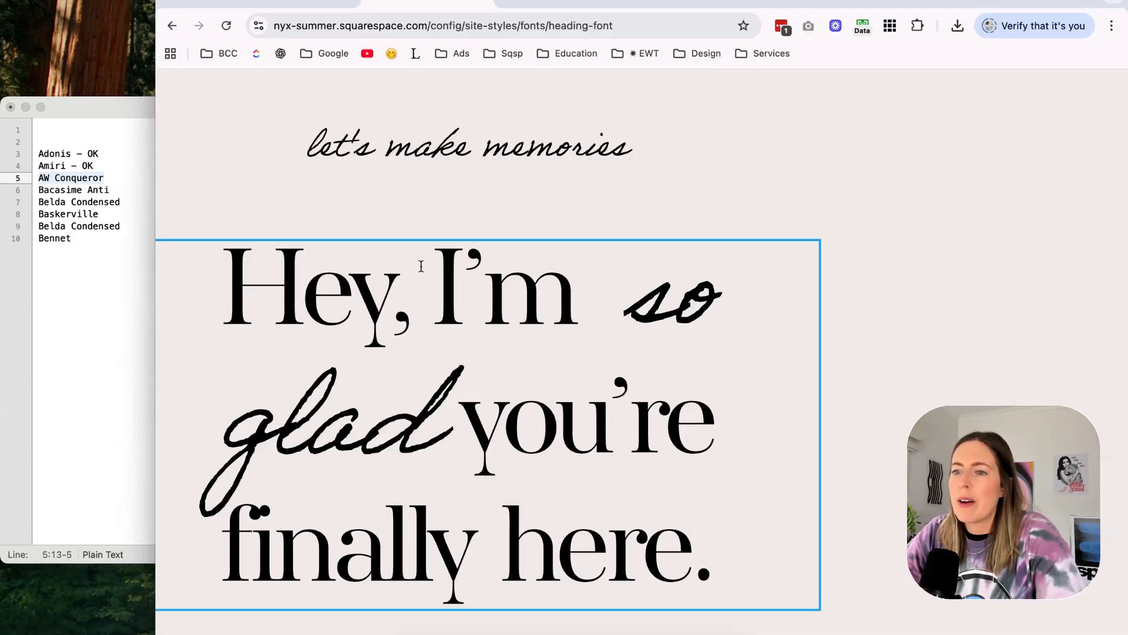
scroll(421, 266, down, 5)
Mark AW Conqueror as "OK" in the font shortlist and return to the Squarespace editor.
key(super+Tab)
text(- PL)
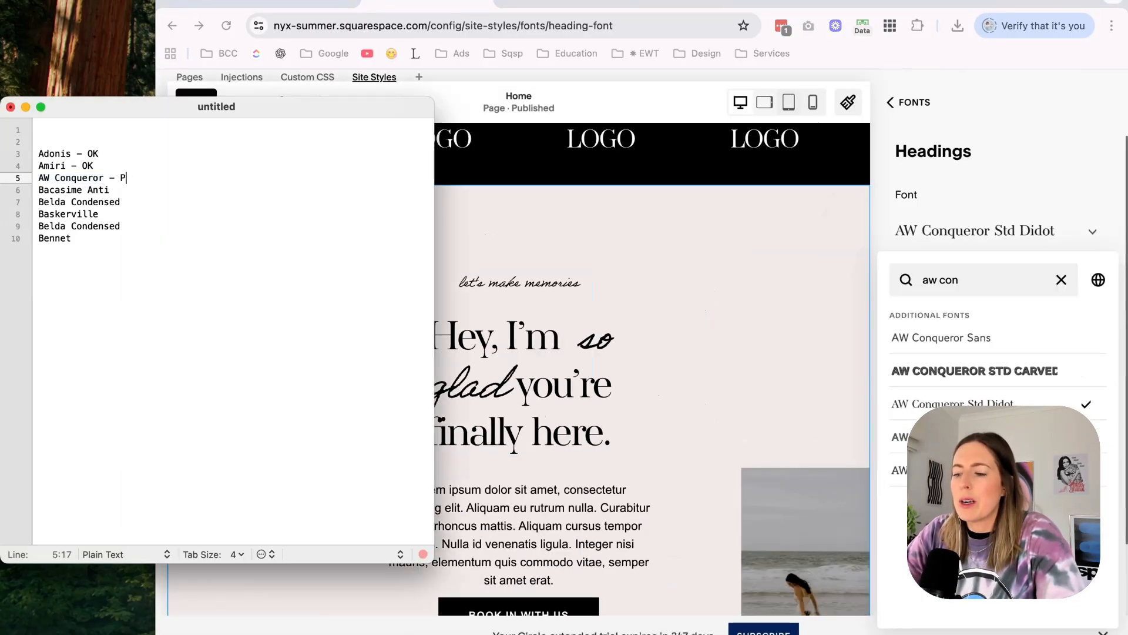
key(super+Tab)
scroll(764, 381, up, 10)
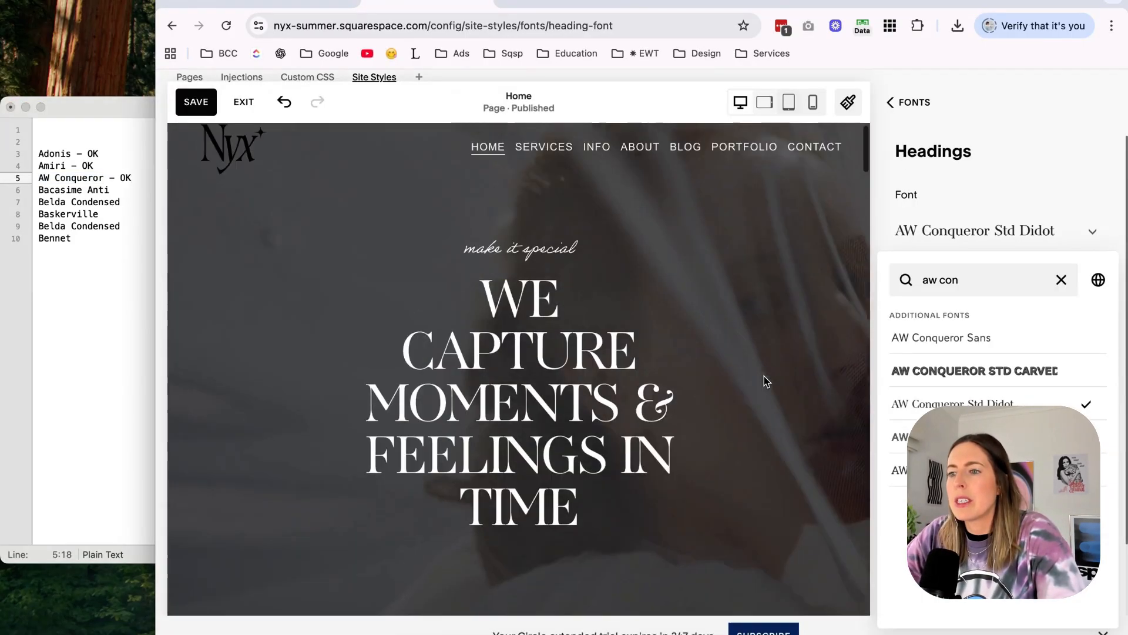
Search the heading fonts for "Bacasime Anti", check Bacasime Antique on the home page, and mark it as "OK" in the shortlist.
drag(112, 190, 37, 190)
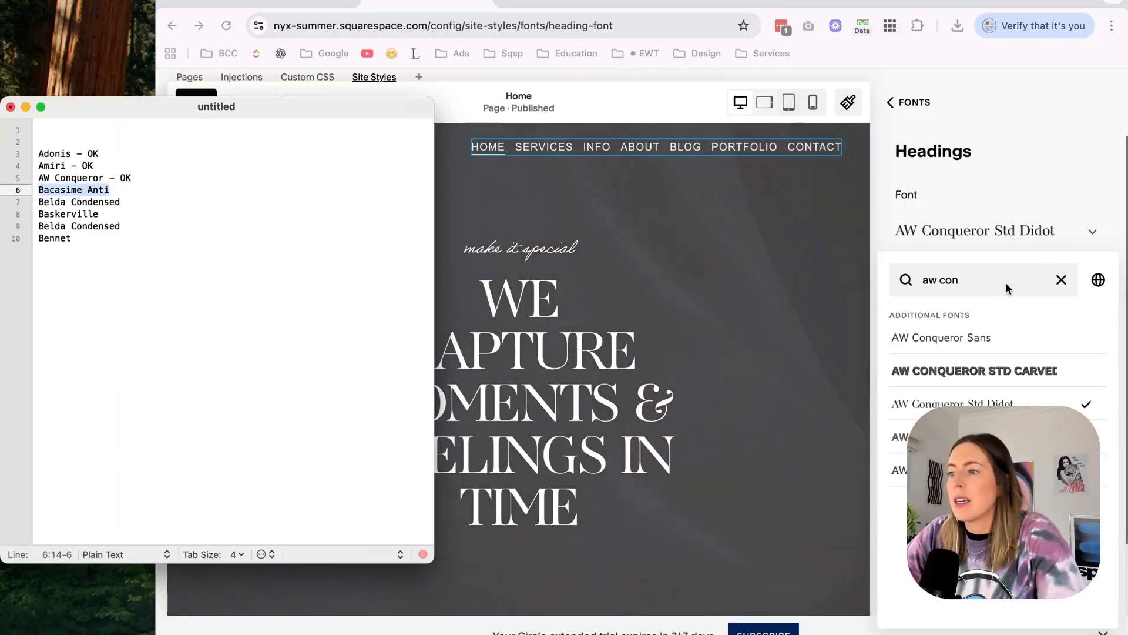
click(1004, 284)
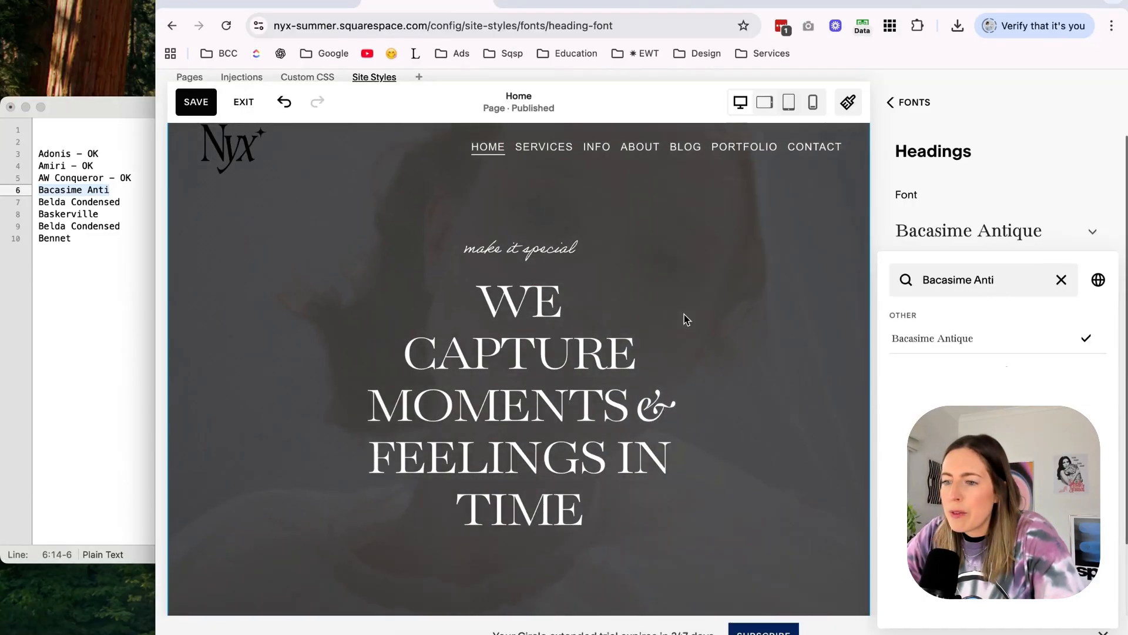
scroll(685, 314, down, 8)
scroll(684, 315, down, 10)
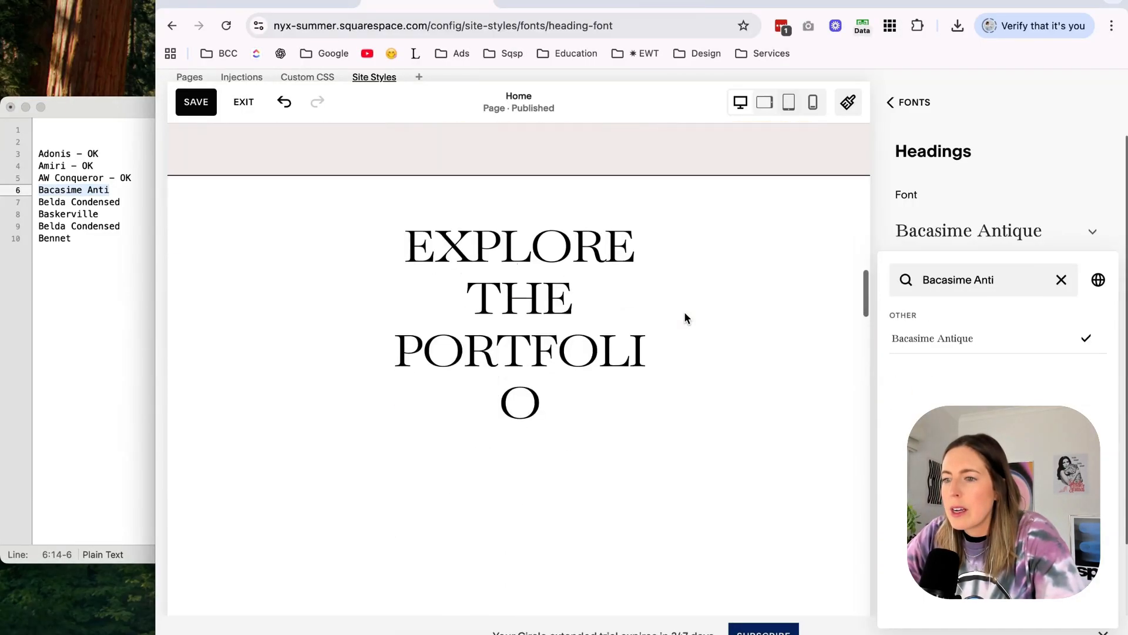
scroll(685, 313, up, 7)
scroll(685, 316, up, 6)
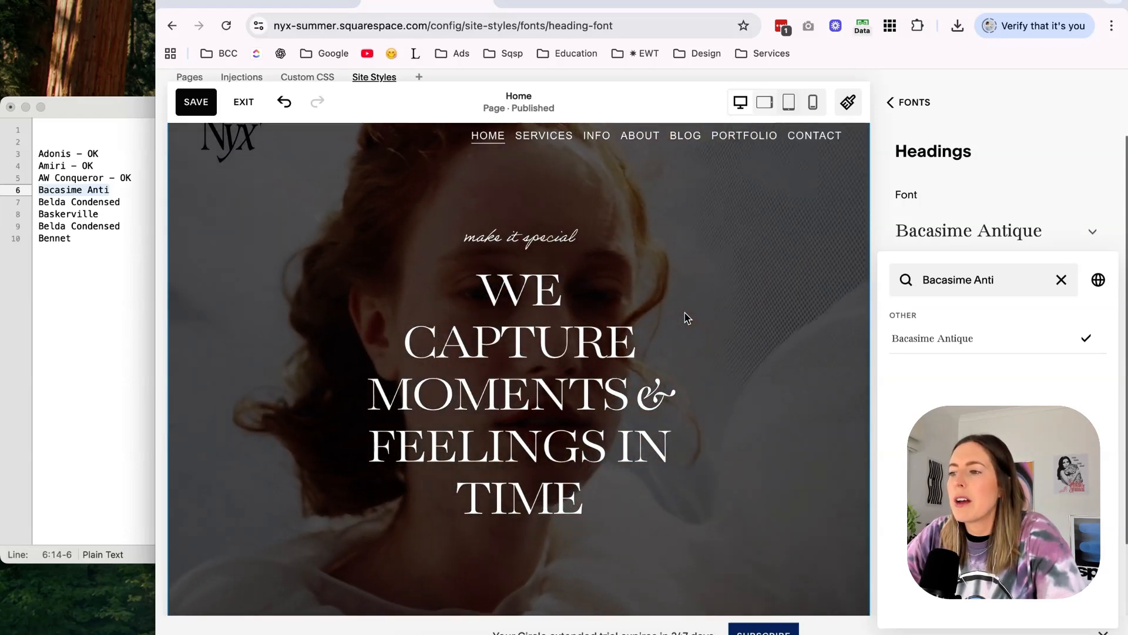
click(112, 191)
text(- OK)
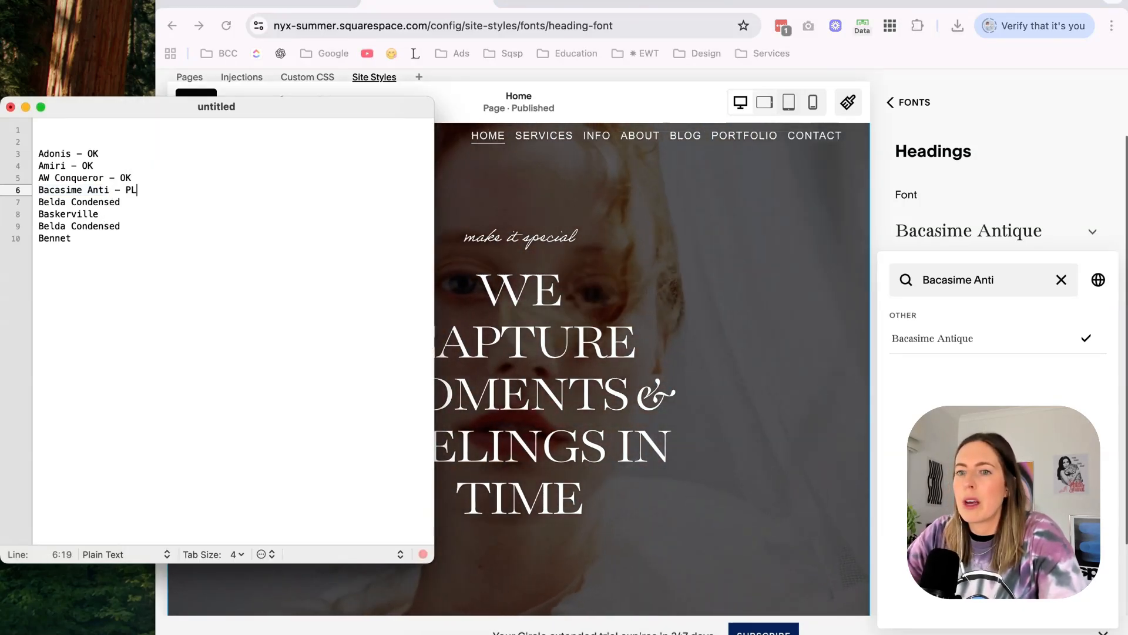
key(Down)
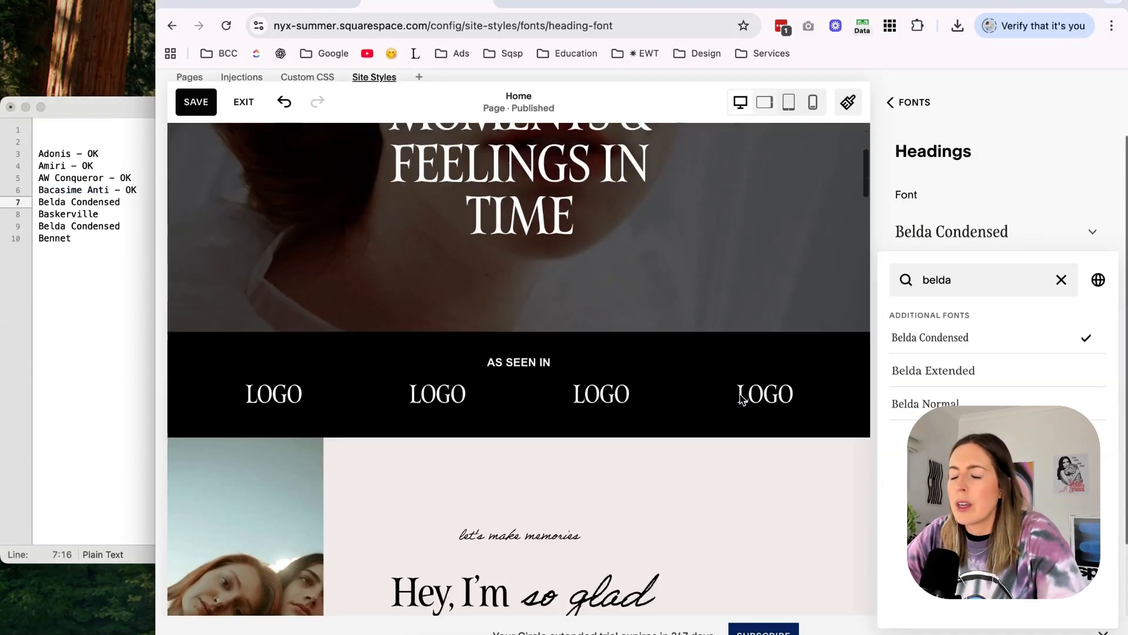
Compare Belda Condensed and Belda Normal as the heading font, and delete the first Belda Condensed entry from the shortlist.
scroll(739, 393, down, 4)
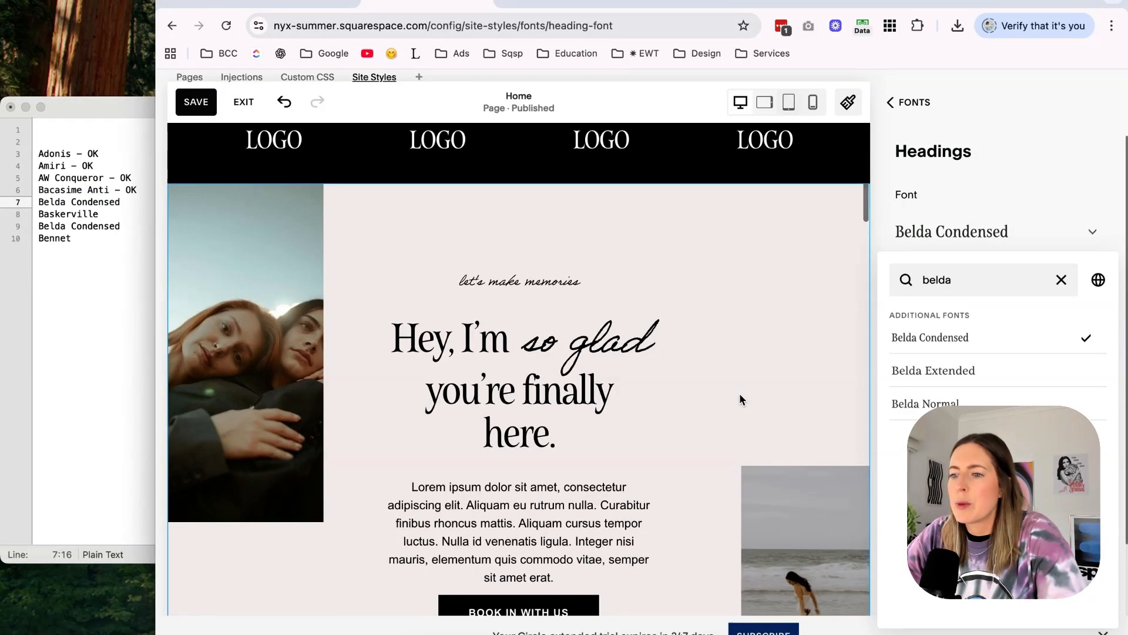
scroll(740, 393, up, 4)
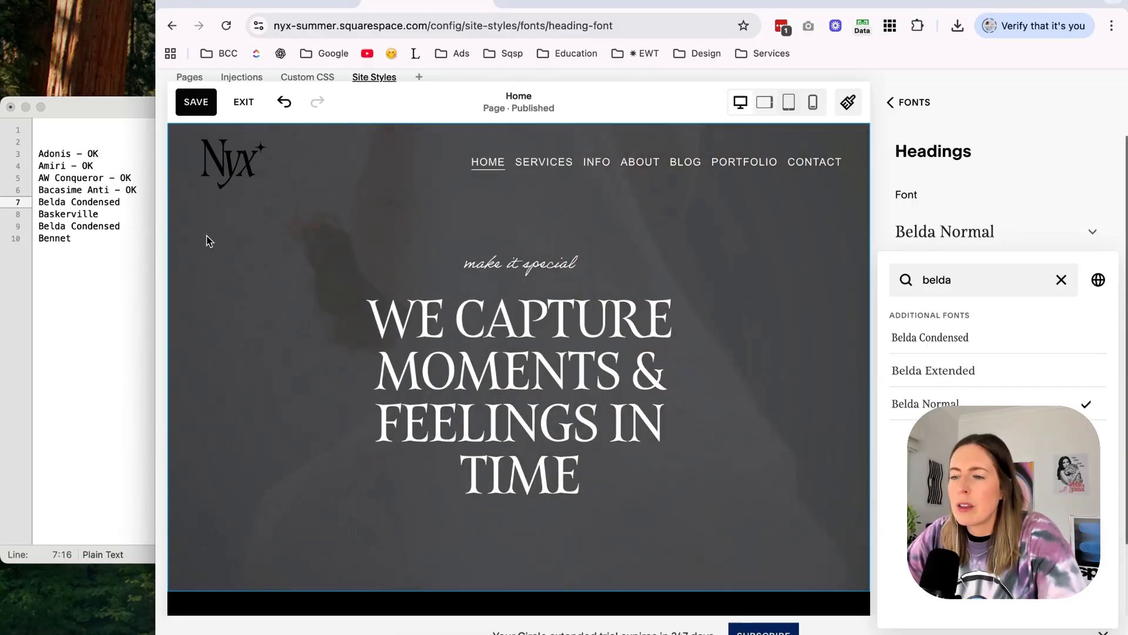
click(88, 177)
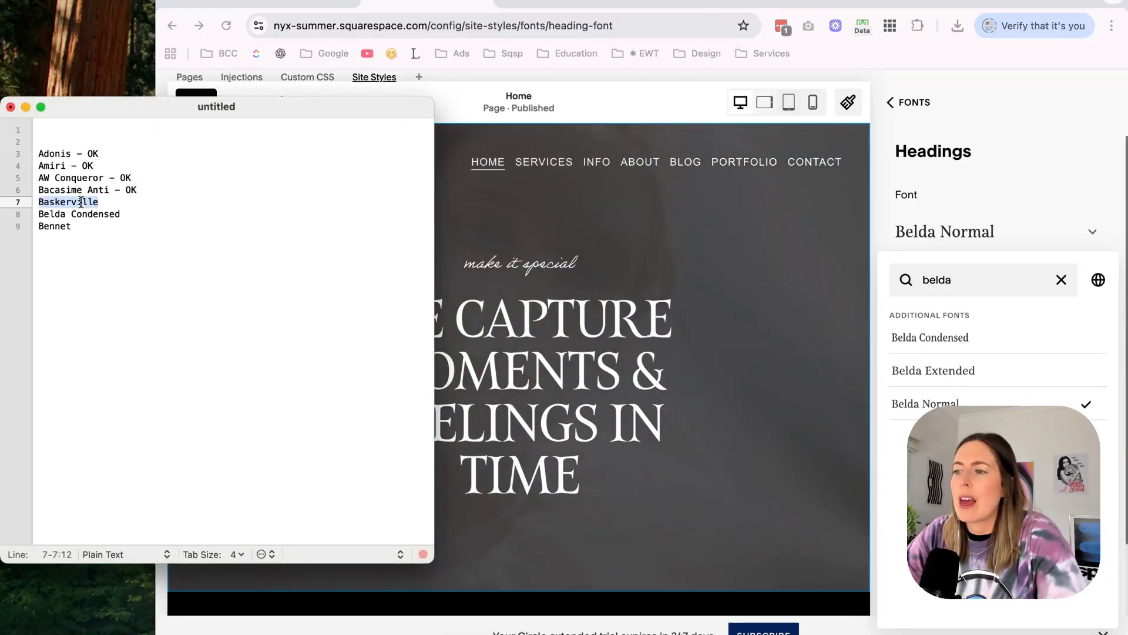
Try Baskerville Poster PT and Baskerville Display PT as the heading font, and mark Baskerville as "OK" in the shortlist.
click(991, 284)
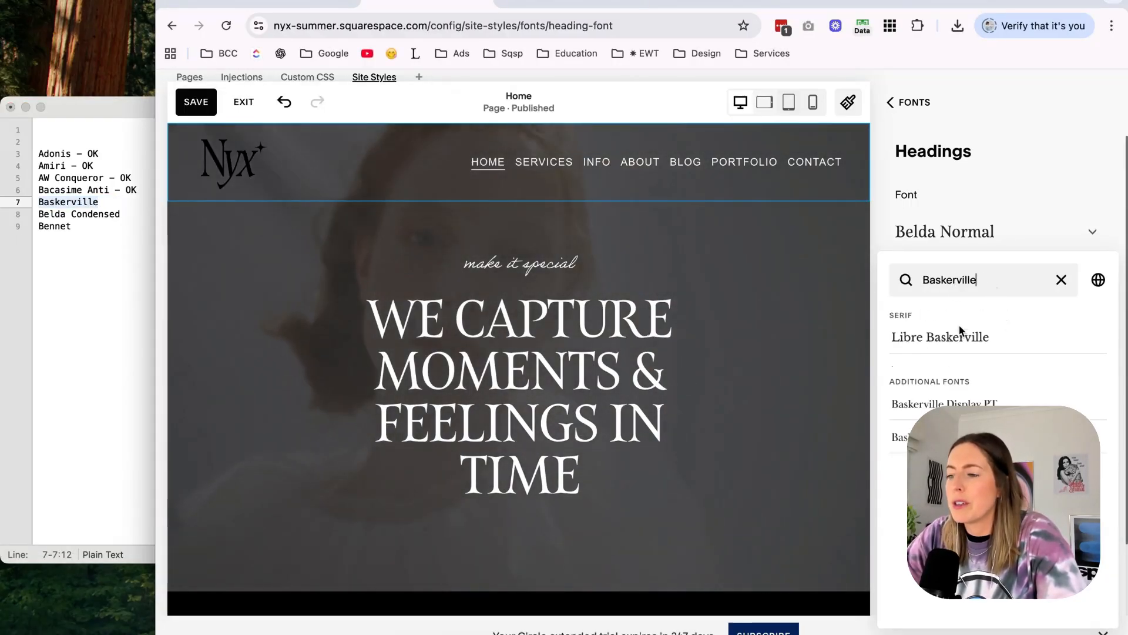
click(969, 436)
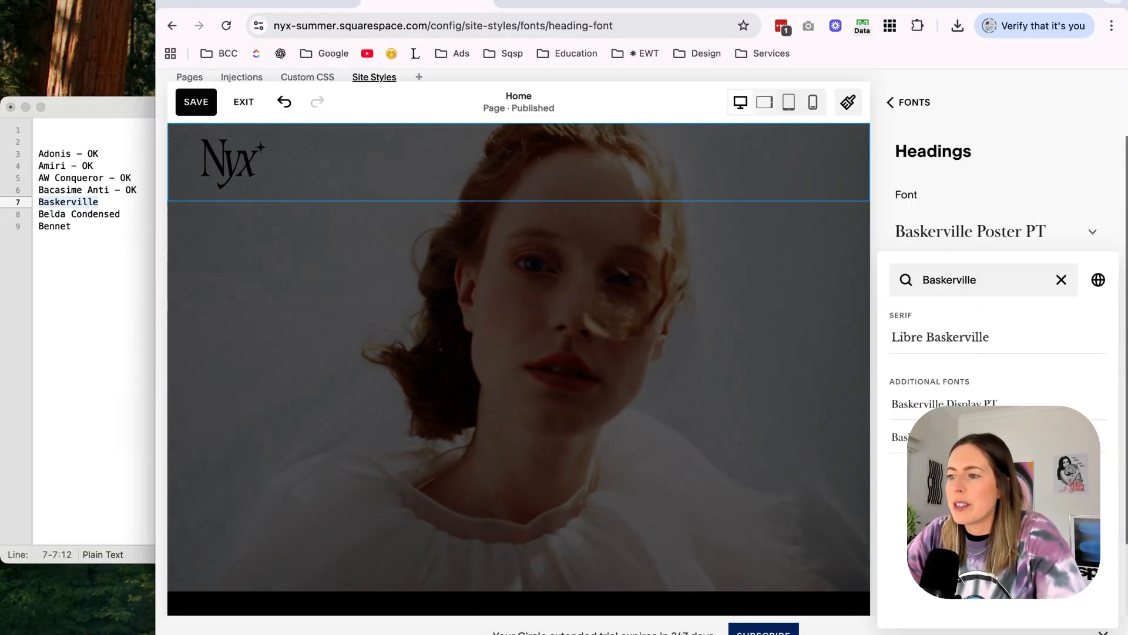
scroll(713, 395, down, 15)
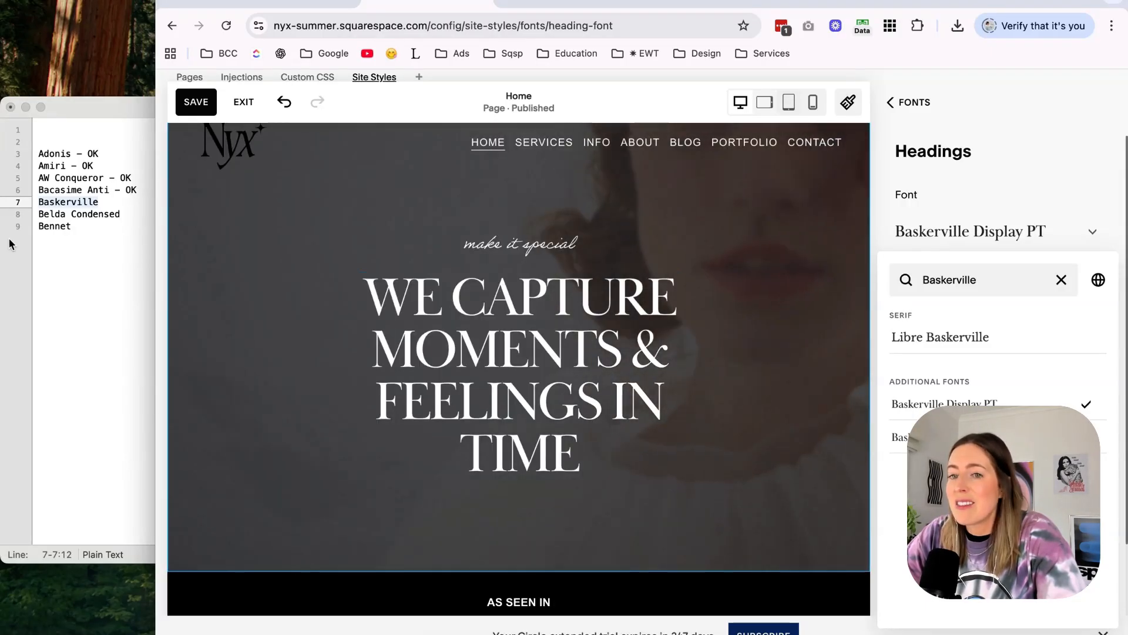
click(113, 202)
click(113, 202)
text(- OK)
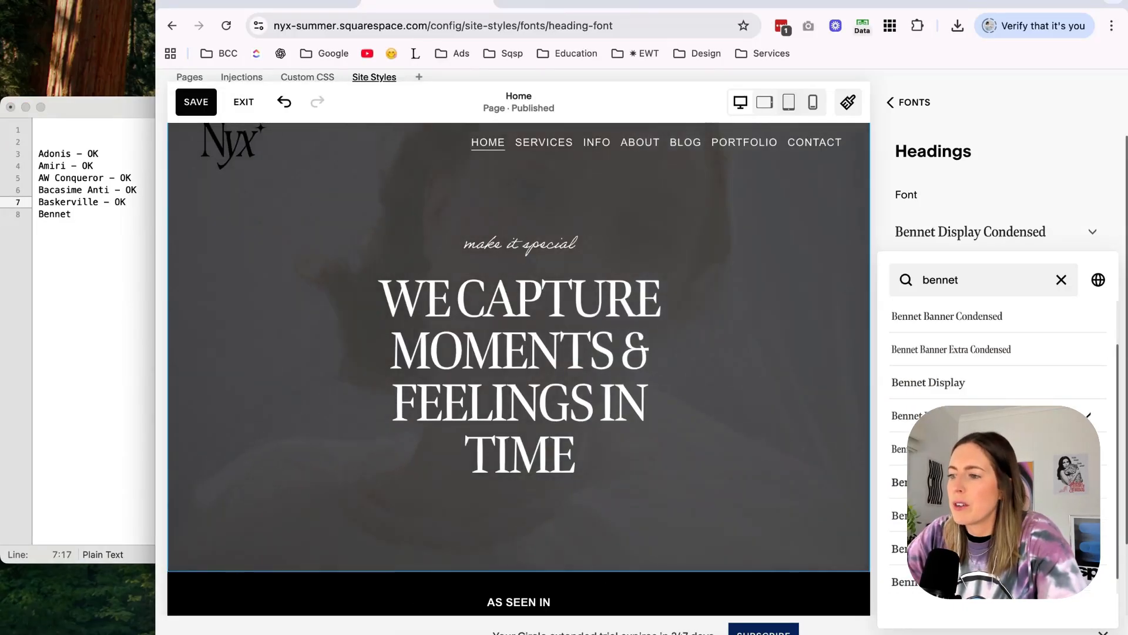
Compare the condensed Bennet variants as the heading font and apply Bennet Banner Condensed.
click(964, 449)
scroll(964, 449, up, 2)
click(967, 376)
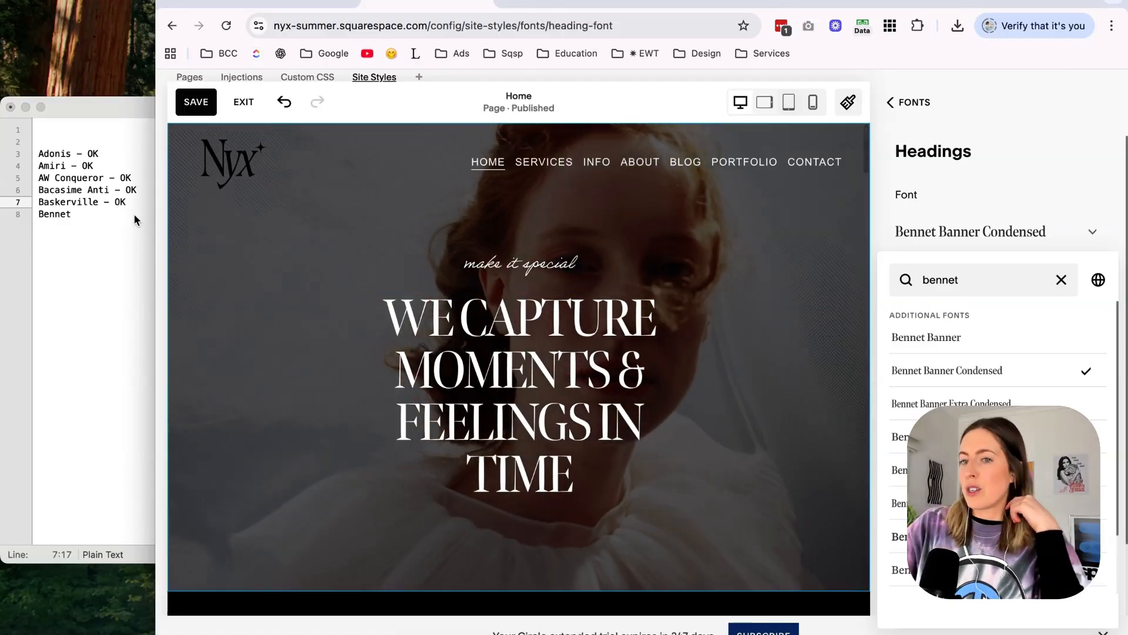
Delete Bennet from the shortlist and return to the Squarespace font directory to browse to the end of the third page of serif fonts.
click(87, 214)
key(super+shift+Left)
key(BackSpace)
key(BackSpace)
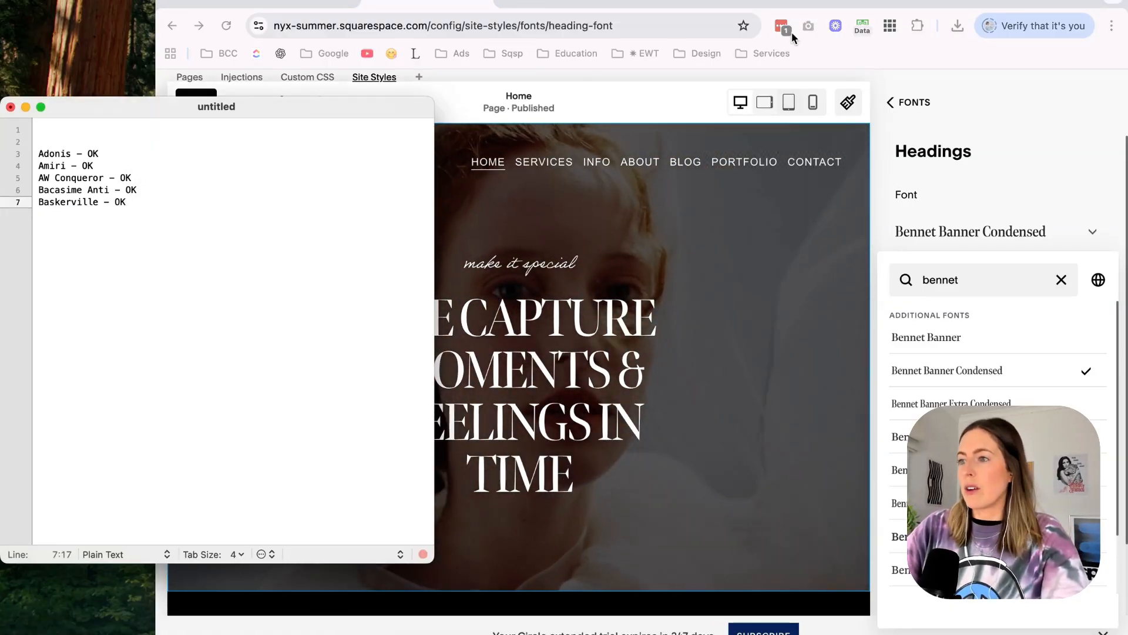
click(962, 1)
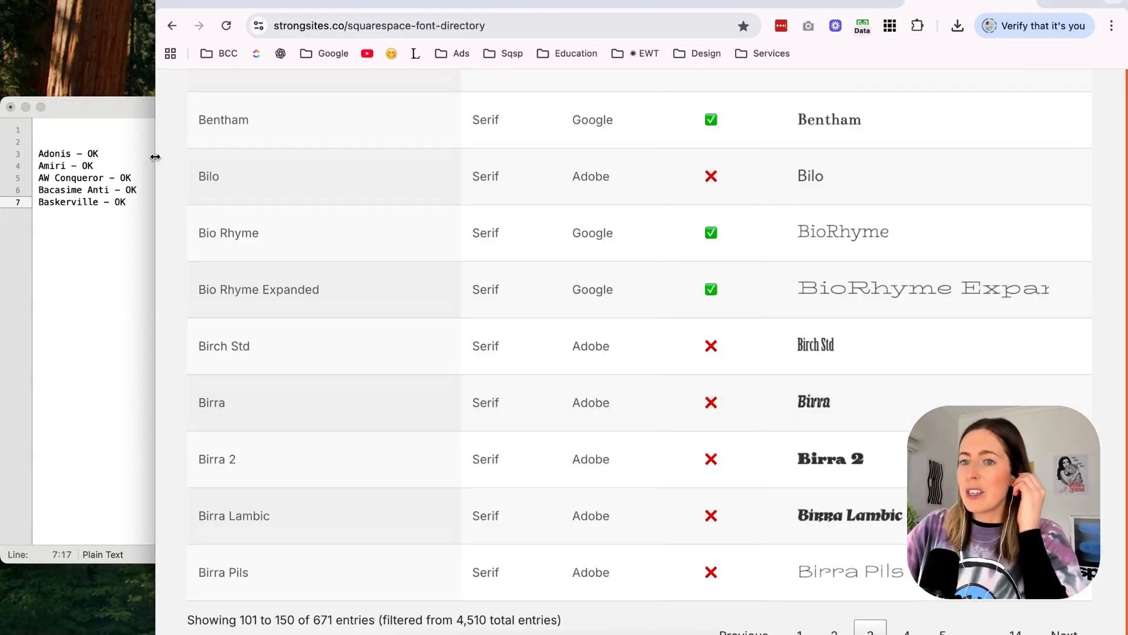
scroll(437, 298, down, 5)
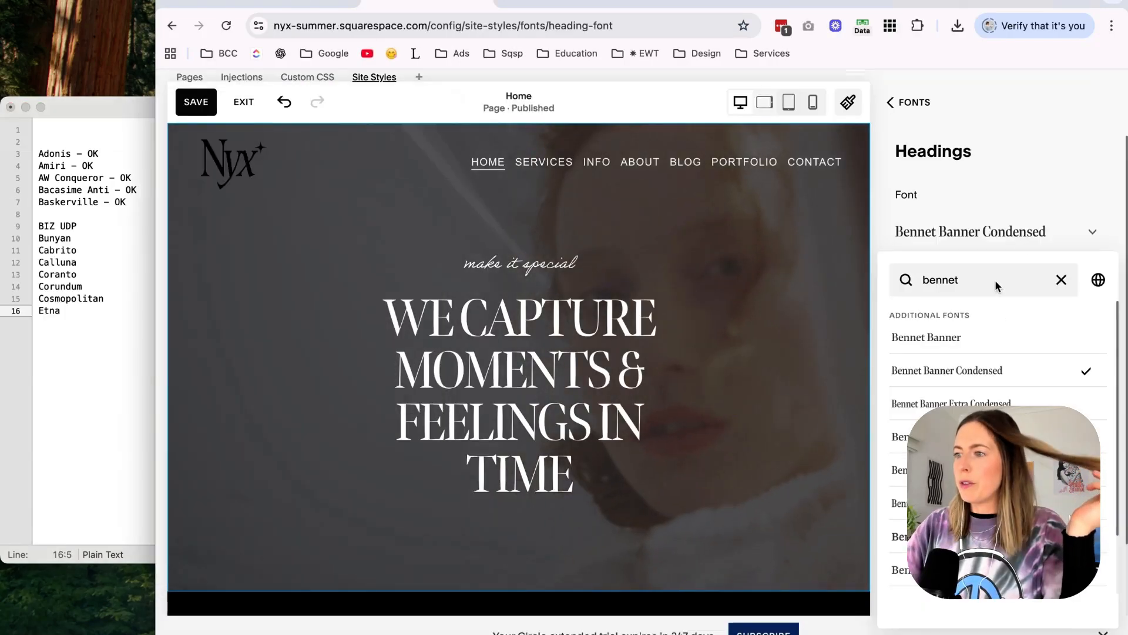
Search the heading fonts for "biz ud", apply BIZ UDPMincho, and check it in the home page headings.
double_click(996, 281)
text(biz ud)
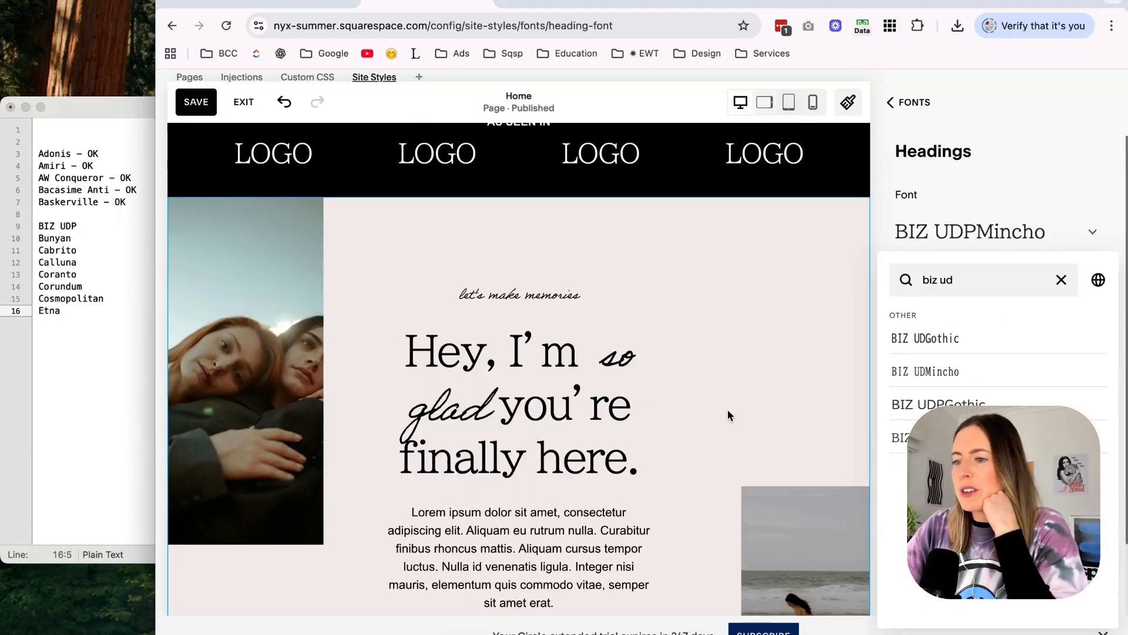
scroll(728, 410, down, 5)
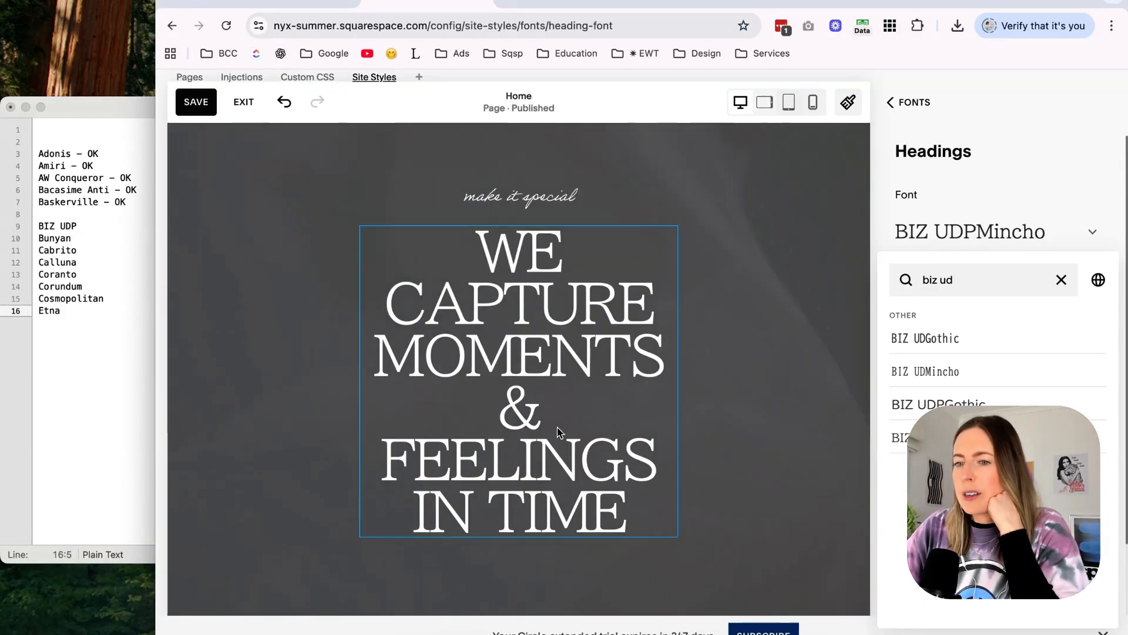
drag(155, 398, 185, 398)
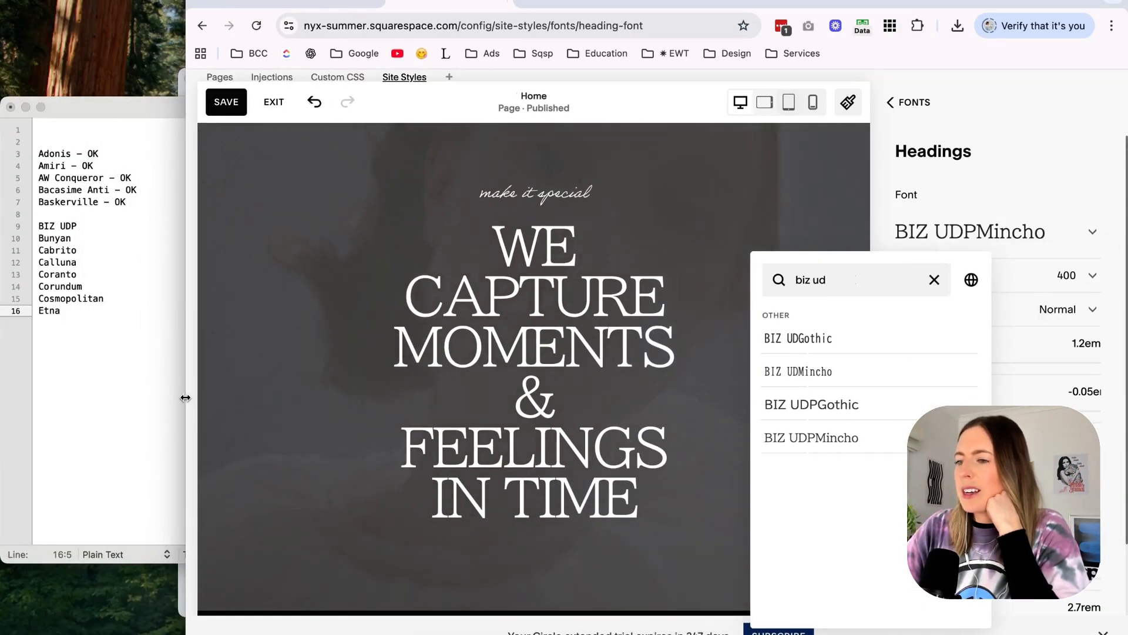
click(660, 259)
scroll(789, 288, down, 3)
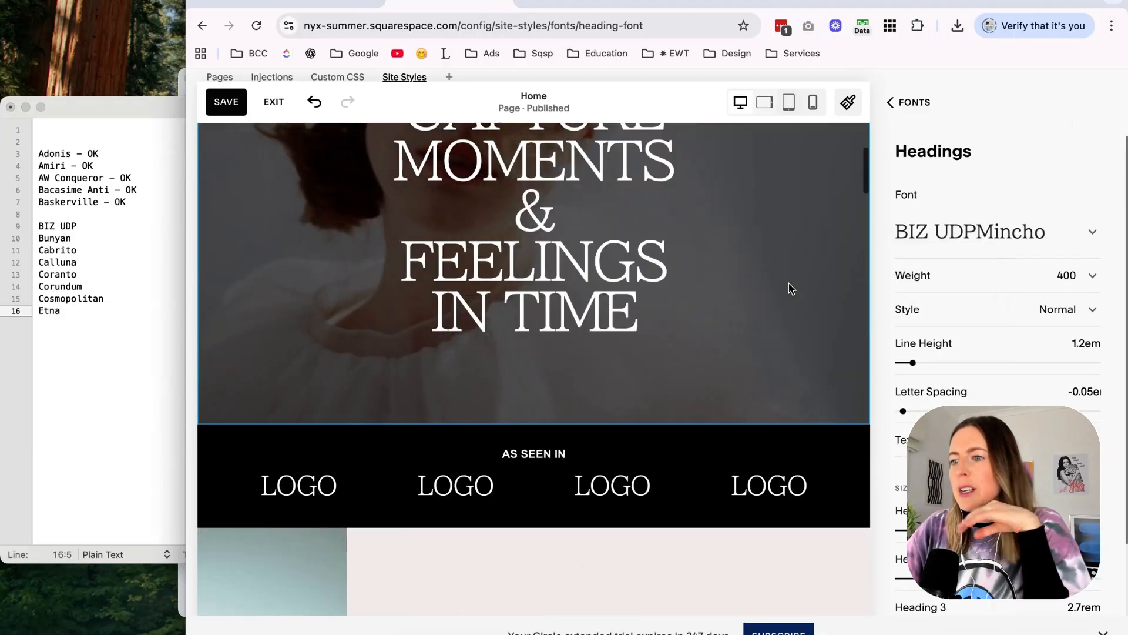
scroll(788, 288, down, 6)
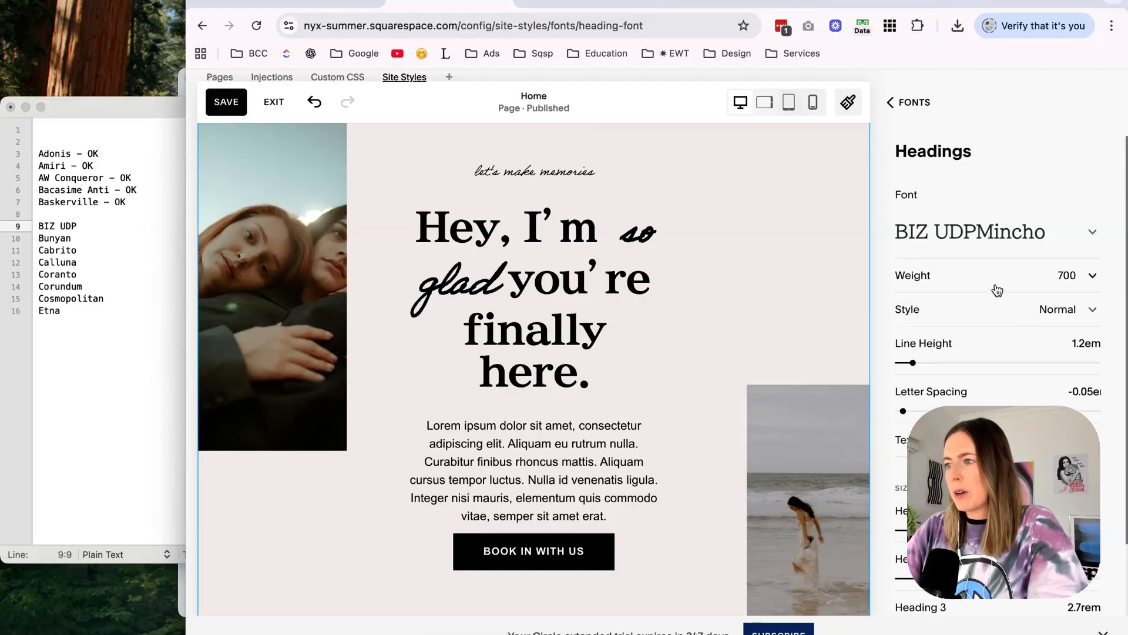
Set the heading weight to 400 and mark BIZ UDP as "MAYBE" in the shortlist.
click(996, 248)
key(super+Tab)
text(- MAY)
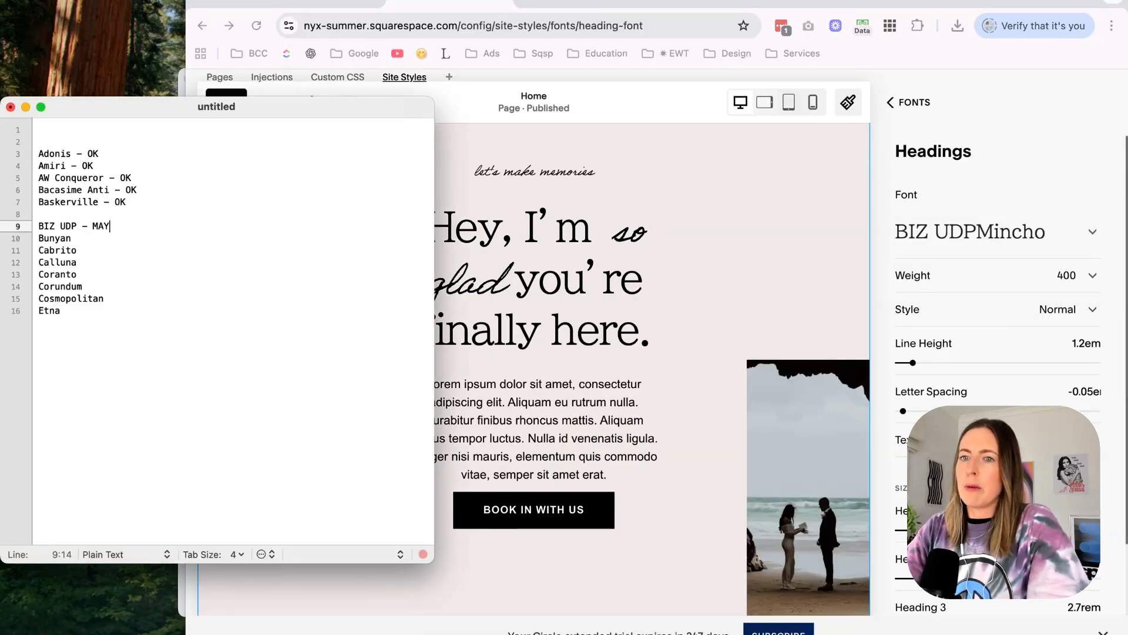
Try Bunyan Pro as the heading font and mark Bunyan as "MAYBE" in the shortlist.
click(995, 190)
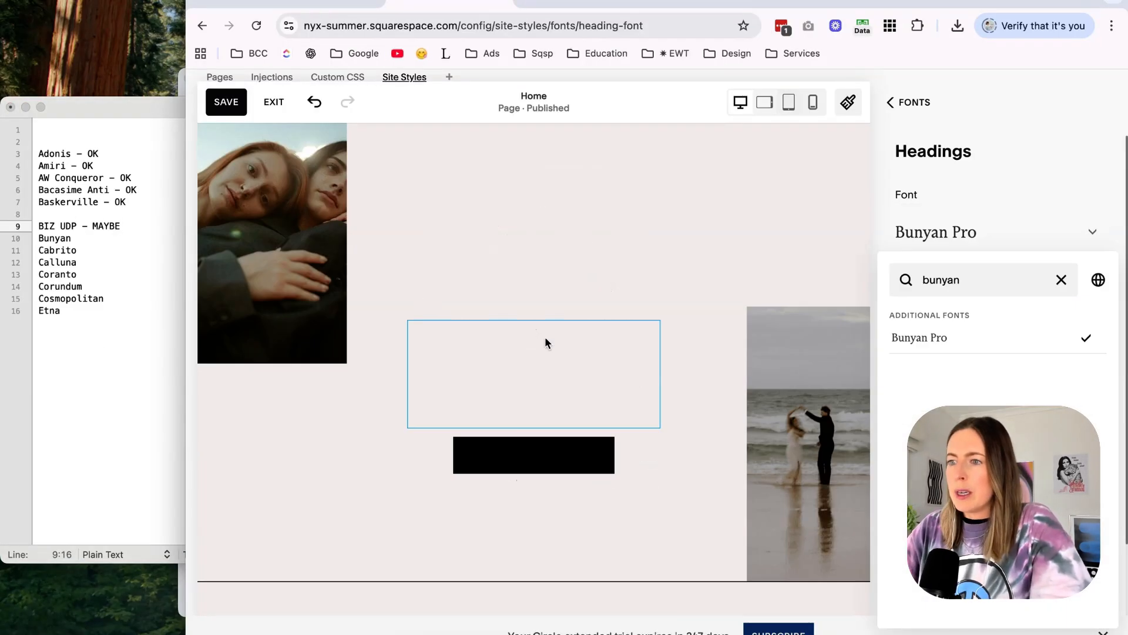
click(120, 249)
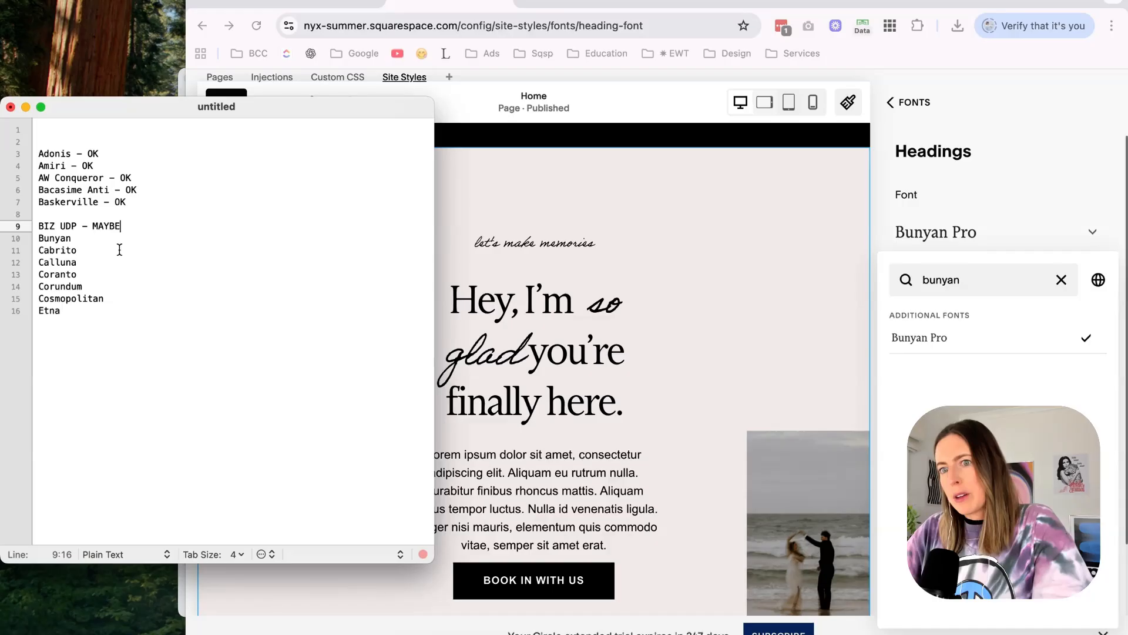
text(- M)
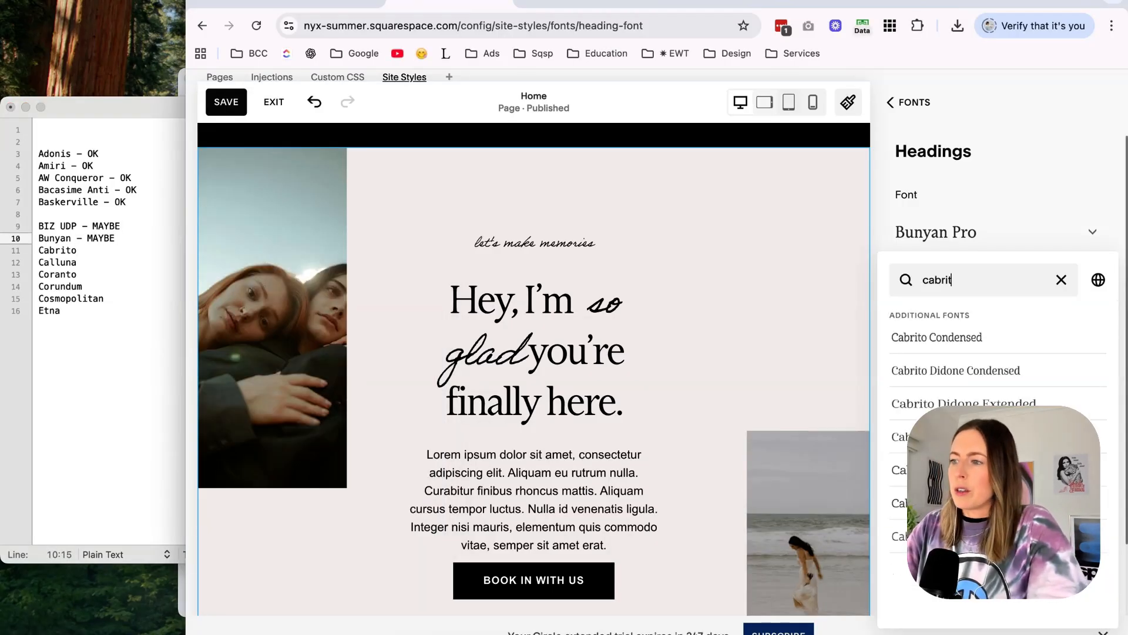
Try Cabrito Condensed and Cabrito Didone Condensed as the heading font, and delete Cabrito from the shortlist.
text(o)
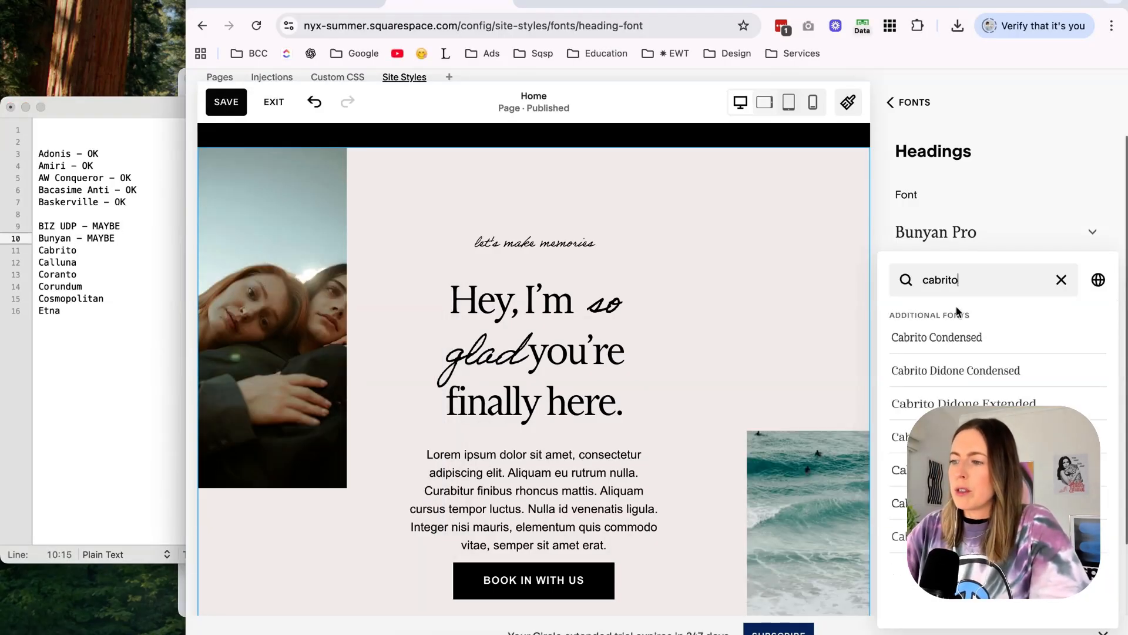
click(986, 346)
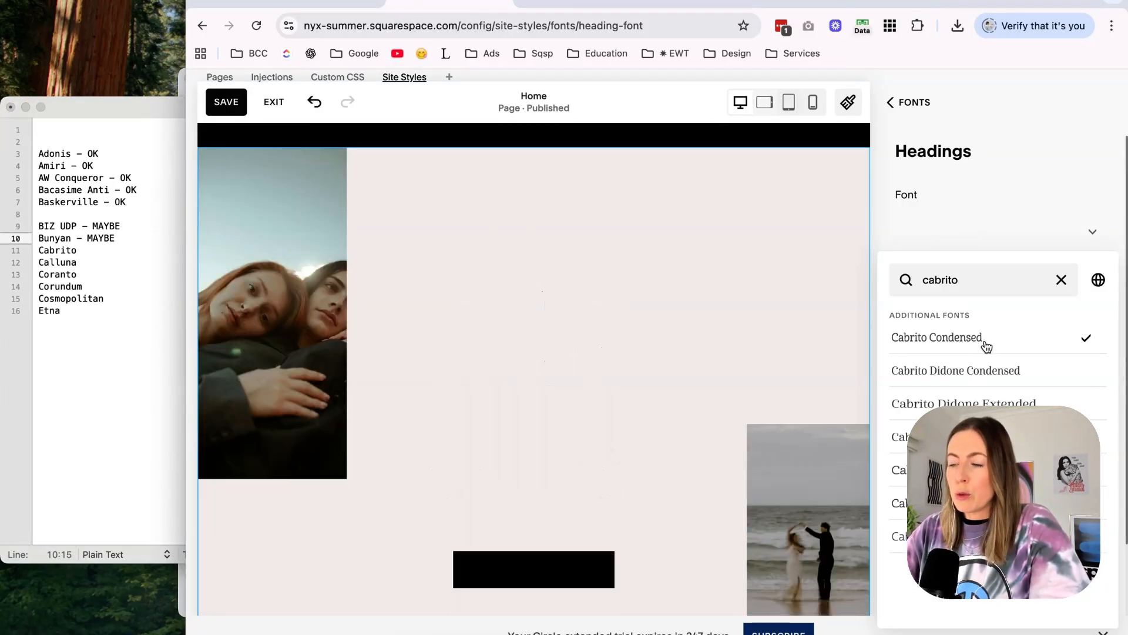
click(956, 370)
click(86, 254)
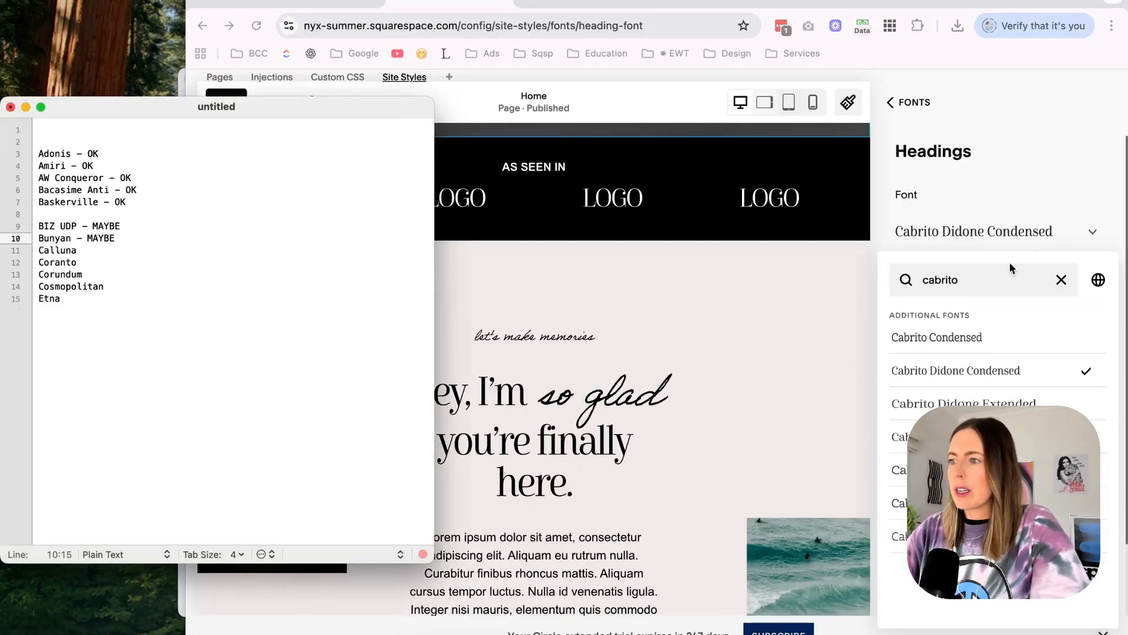
Search the heading fonts for "calluna", apply Calluna, and delete its entry from the shortlist.
click(988, 288)
text(lluna)
click(910, 338)
click(94, 254)
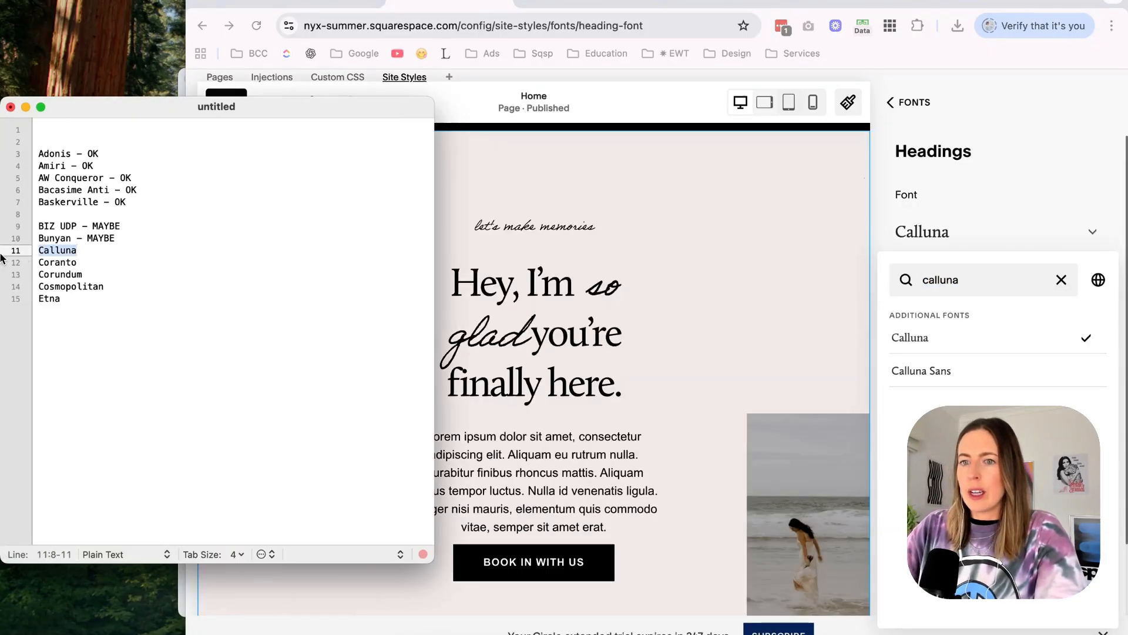
key(BackSpace)
key(BackSpace)
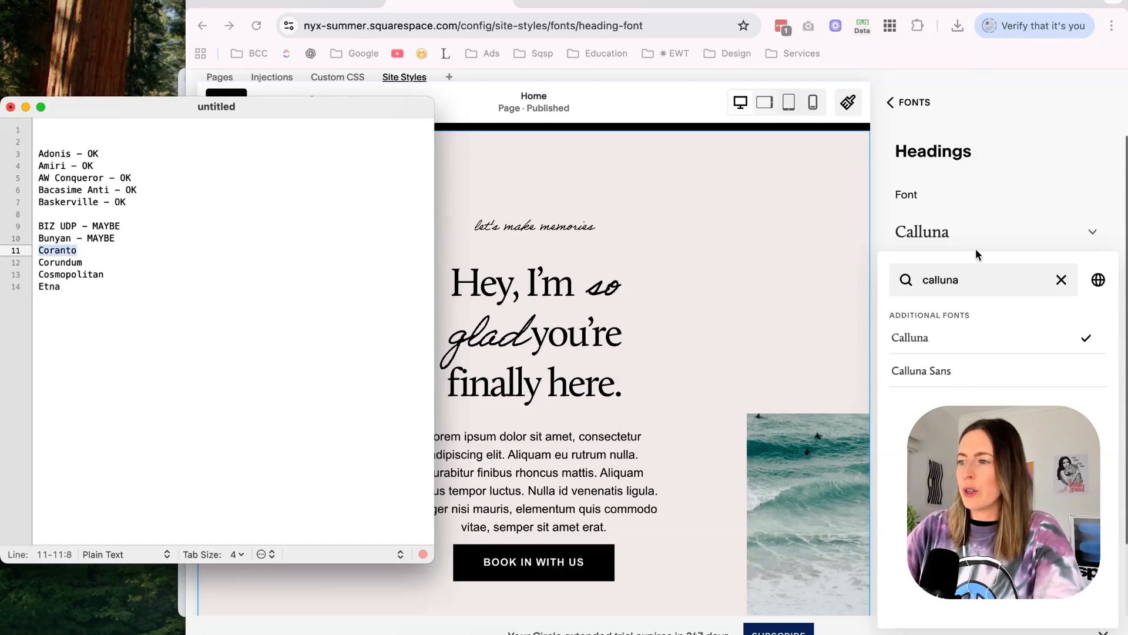
Mark Coranto as "OK" in the shortlist and delete Corundum and Cosmopolitan.
click(978, 254)
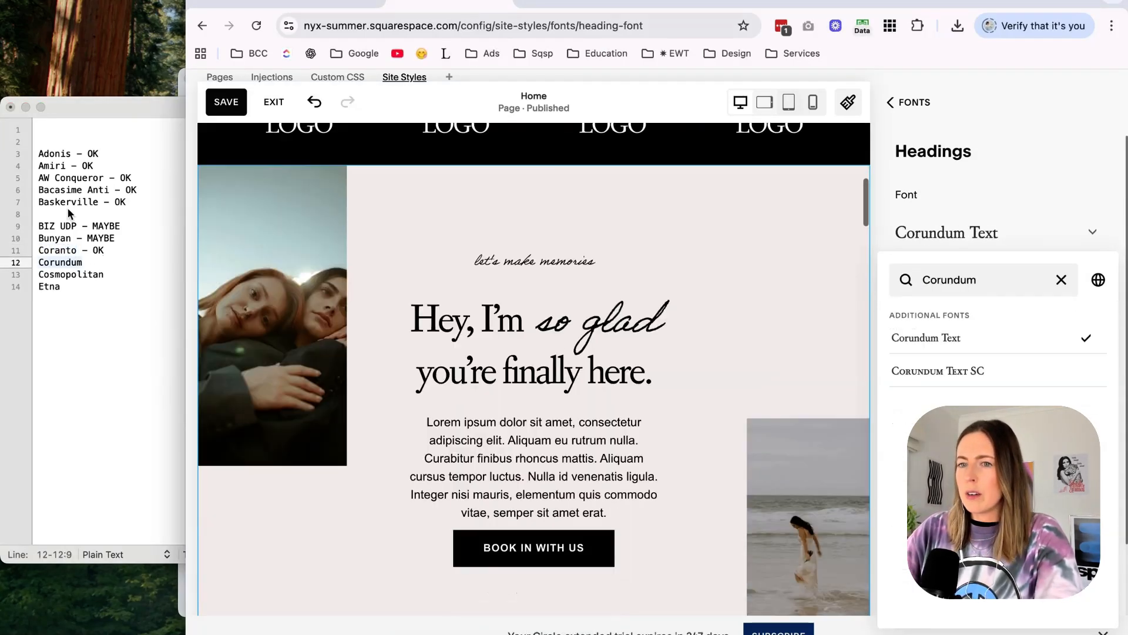
click(72, 254)
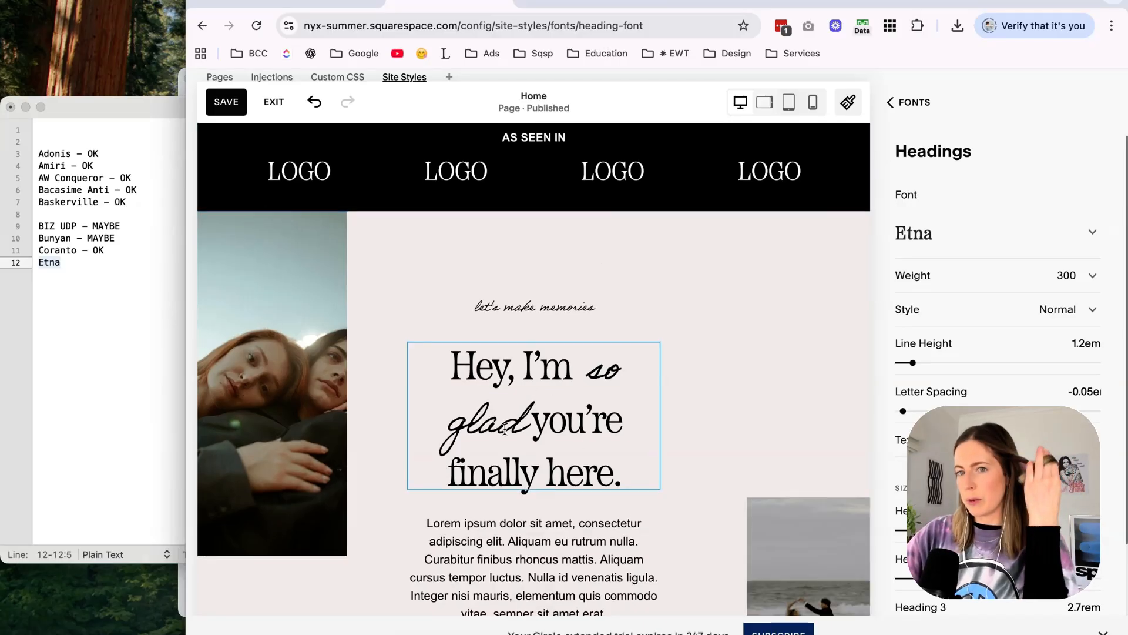
Mark Etna as "MAYBE", repeat the BIZ UDP and Bunyan entries above it, and review Etna on the home page.
click(116, 257)
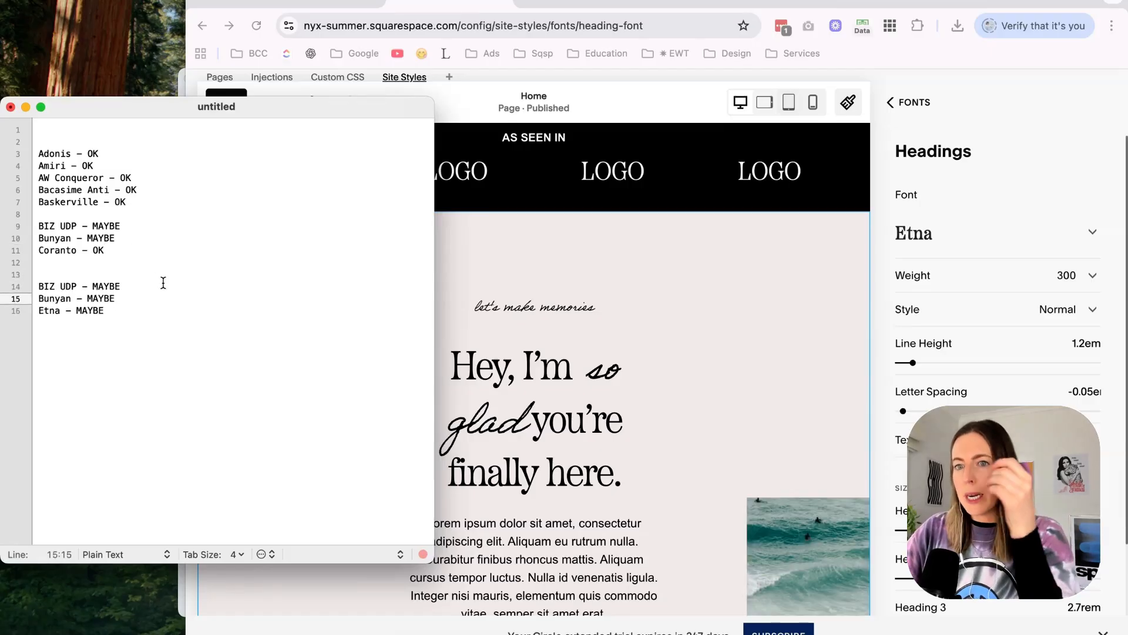
scroll(630, 329, up, 10)
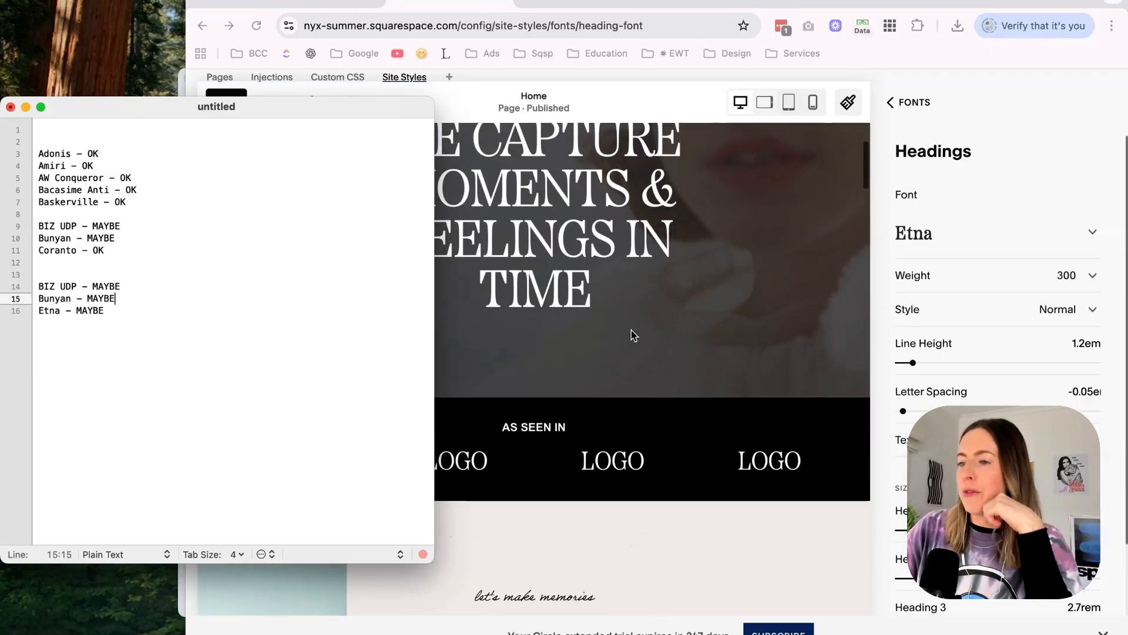
scroll(548, 438, down, 2)
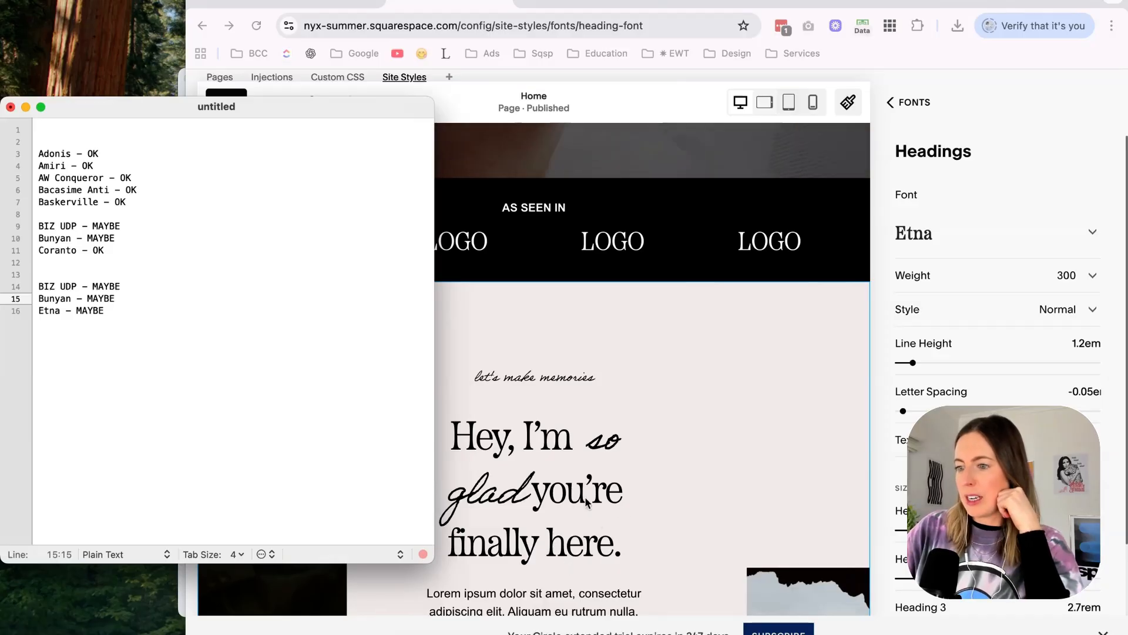
scroll(600, 481, up, 5)
click(754, 327)
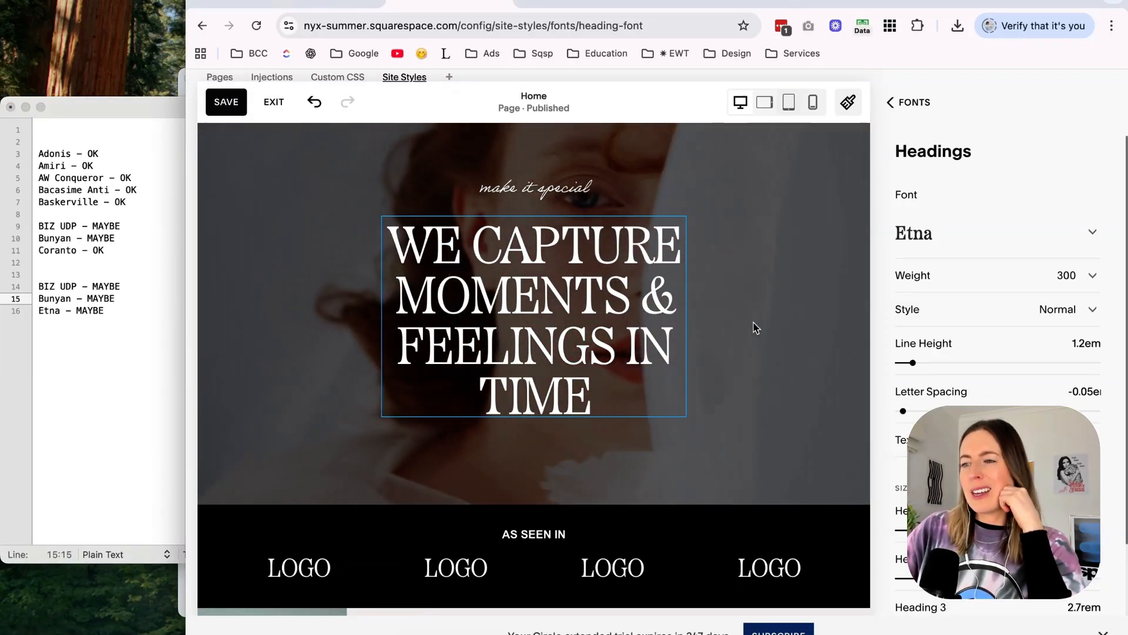
scroll(248, 299, up, 2)
scroll(248, 298, down, 1)
Search the heading fonts for "biz" and reapply BIZ UDPMincho to compare it on the home page.
click(82, 288)
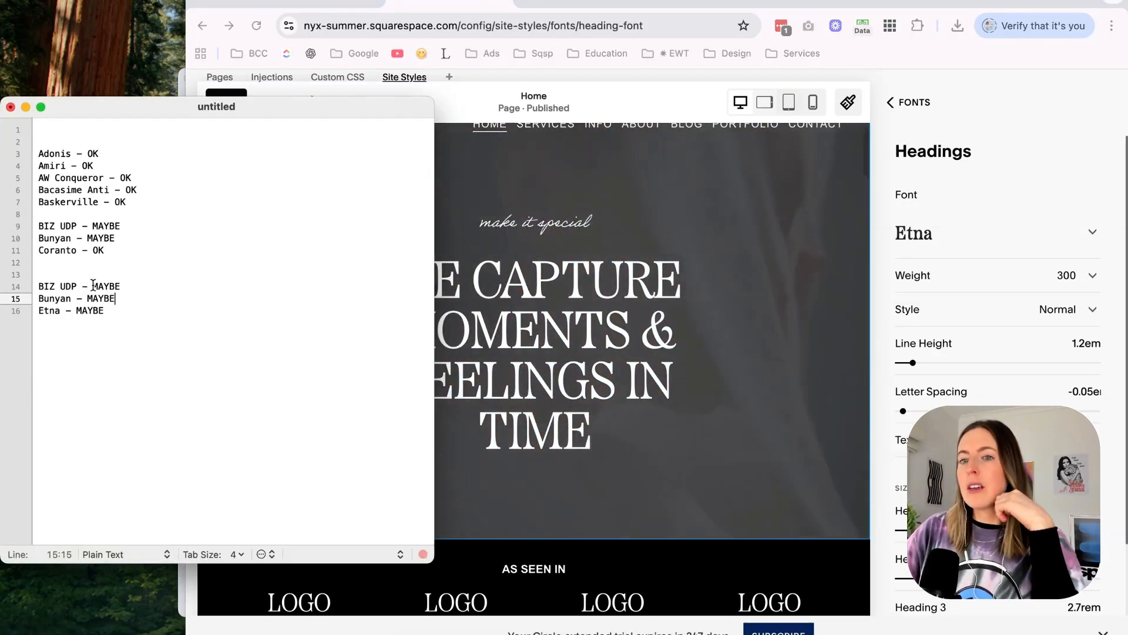
click(962, 237)
click(937, 244)
click(930, 278)
text(ni)
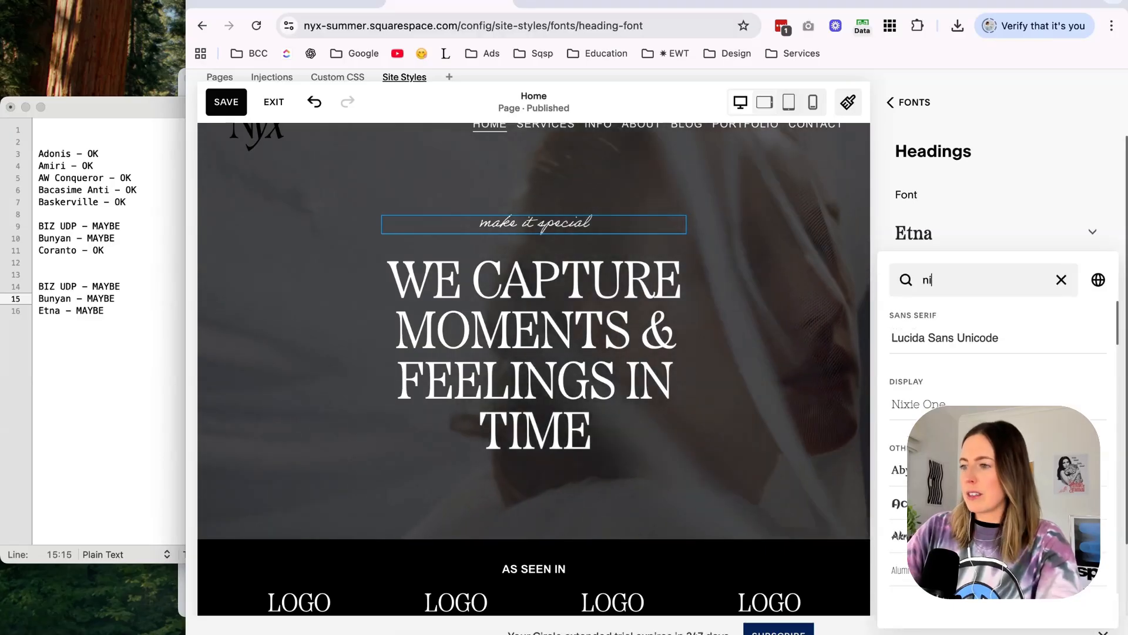
key(BackSpace)
key(BackSpace)
text(biz)
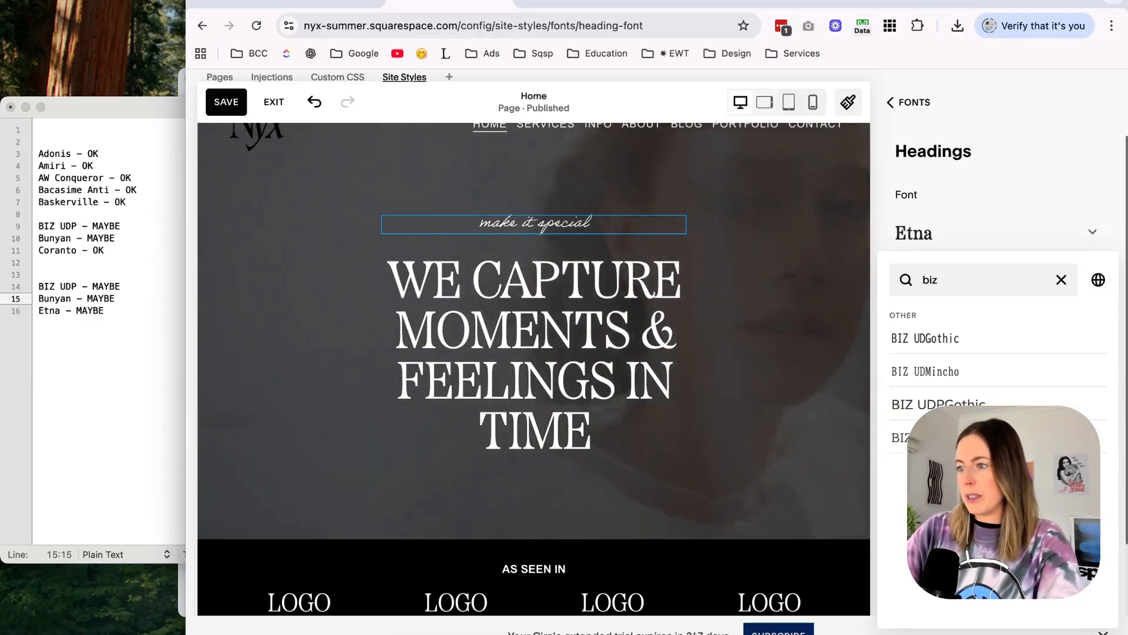
click(999, 437)
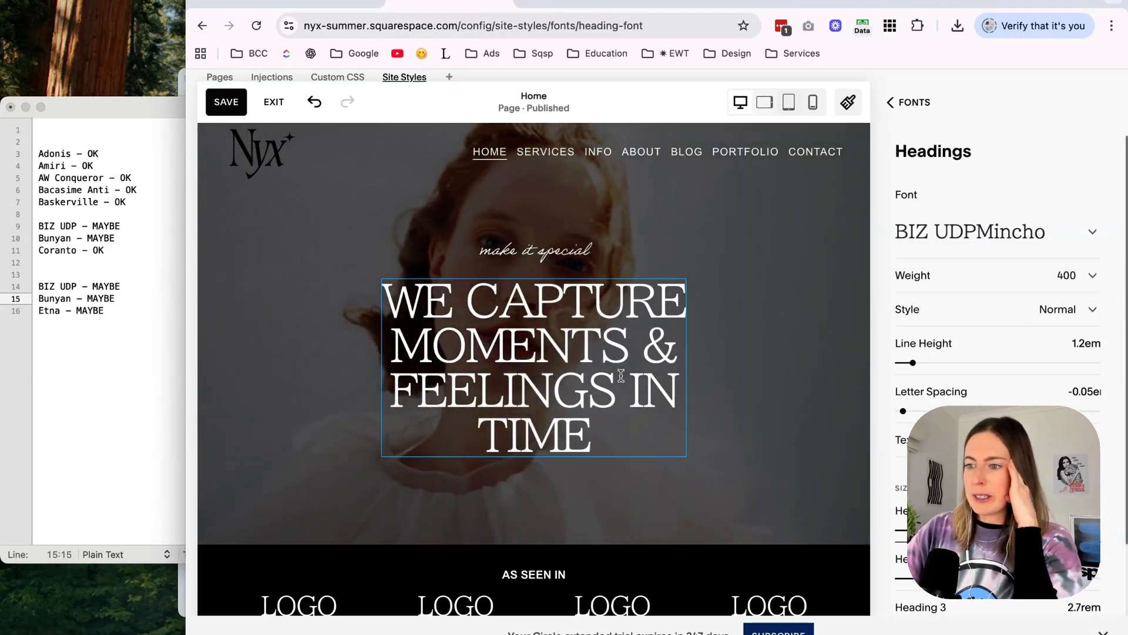
scroll(621, 375, down, 8)
Reapply Bunyan Pro as the heading font and delete the shortlist entries above the last Bunyan line.
click(143, 329)
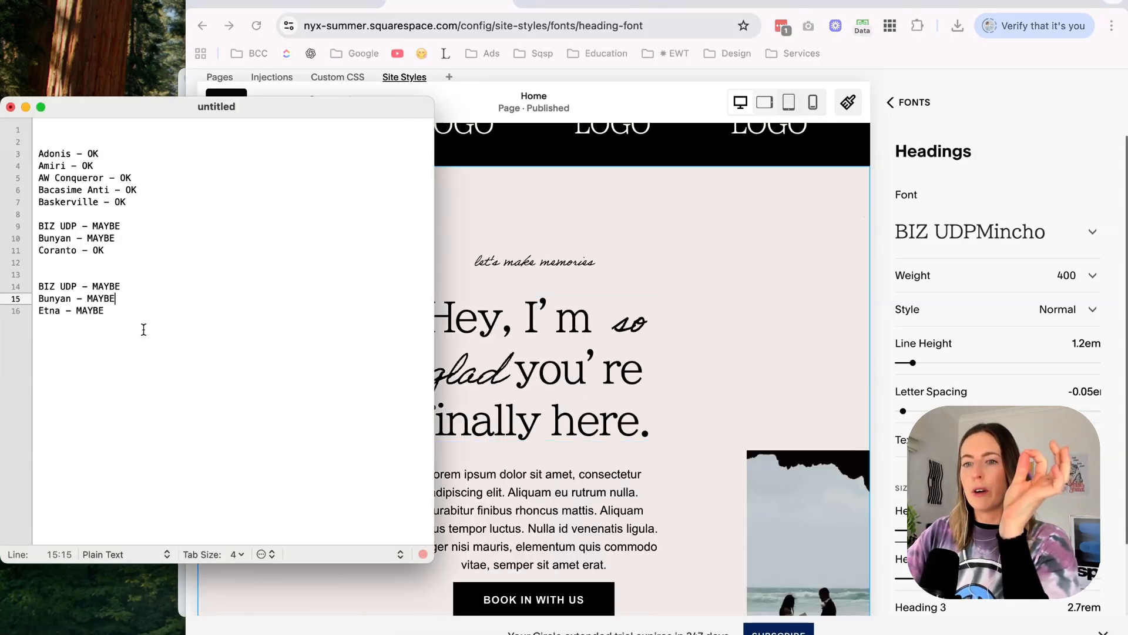
key(super+c)
click(1019, 222)
click(984, 239)
click(931, 277)
key(super+v)
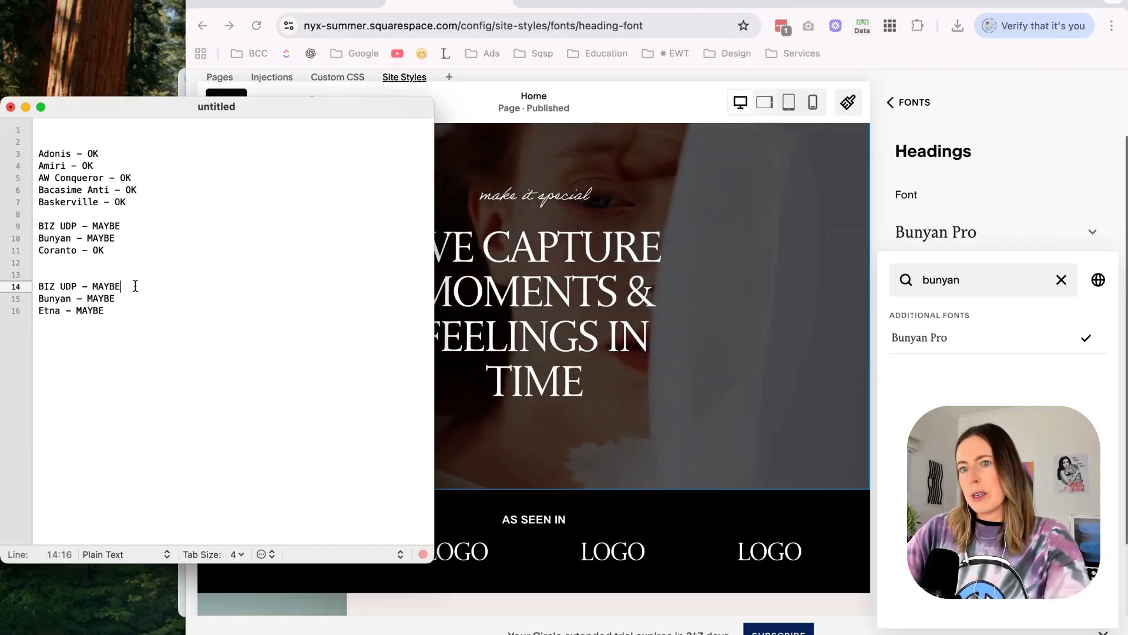
drag(133, 286, 36, 129)
key(BackSpace)
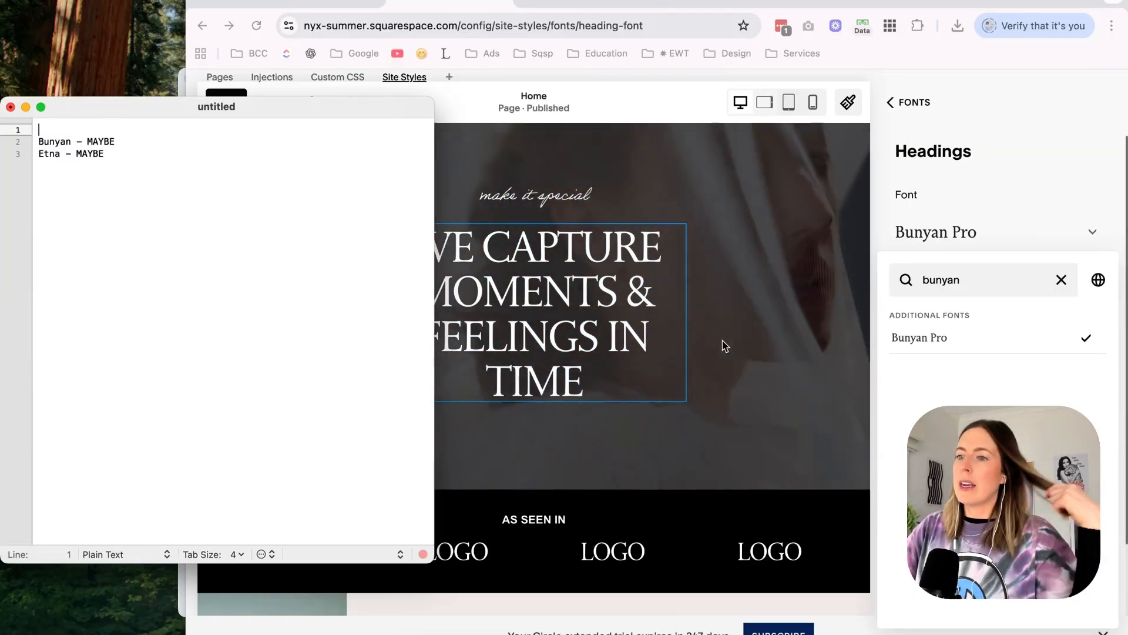
Search the heading fonts for "etna" and apply Etna as the heading font.
click(726, 346)
text(etna)
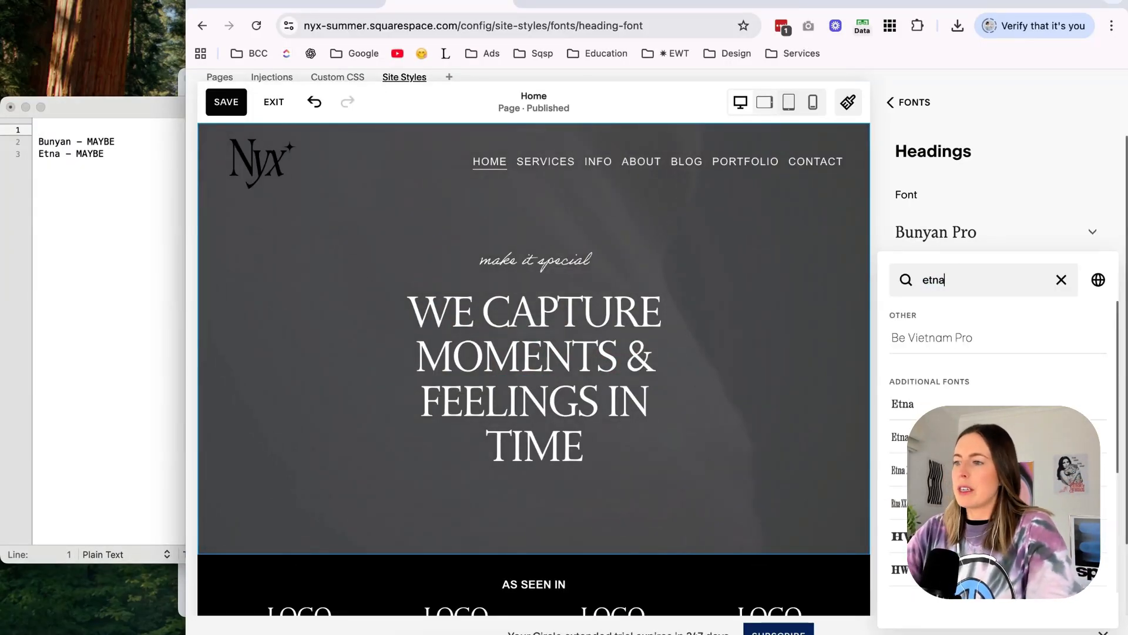
click(904, 397)
Undo the last shortlist deletion and remove the two blank lines above Adonis.
click(113, 158)
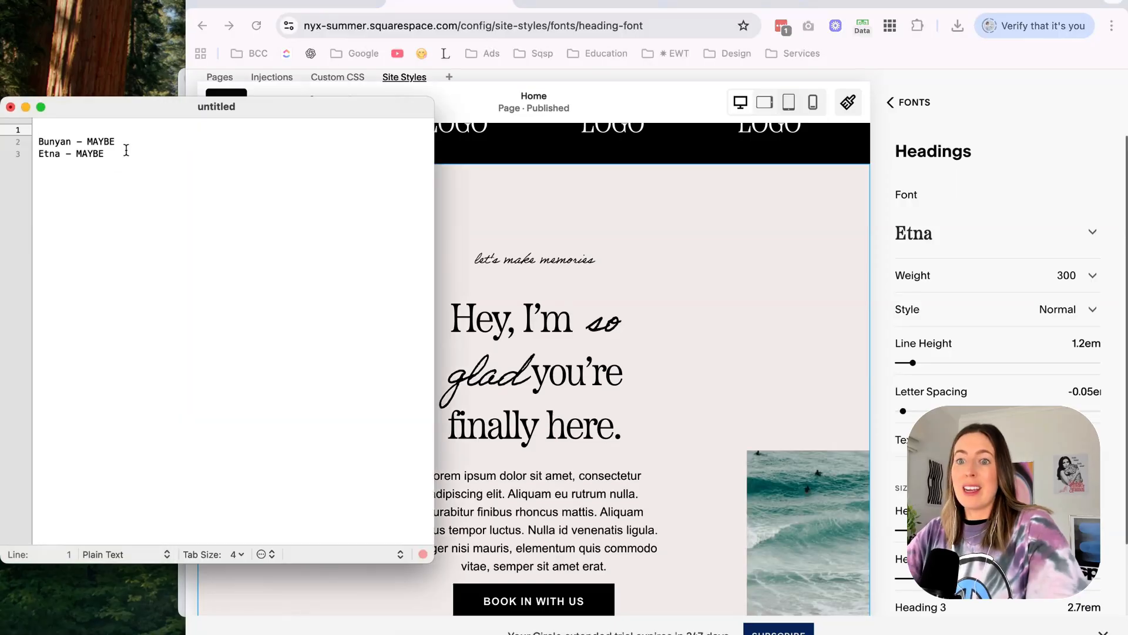
key(super+z)
click(100, 233)
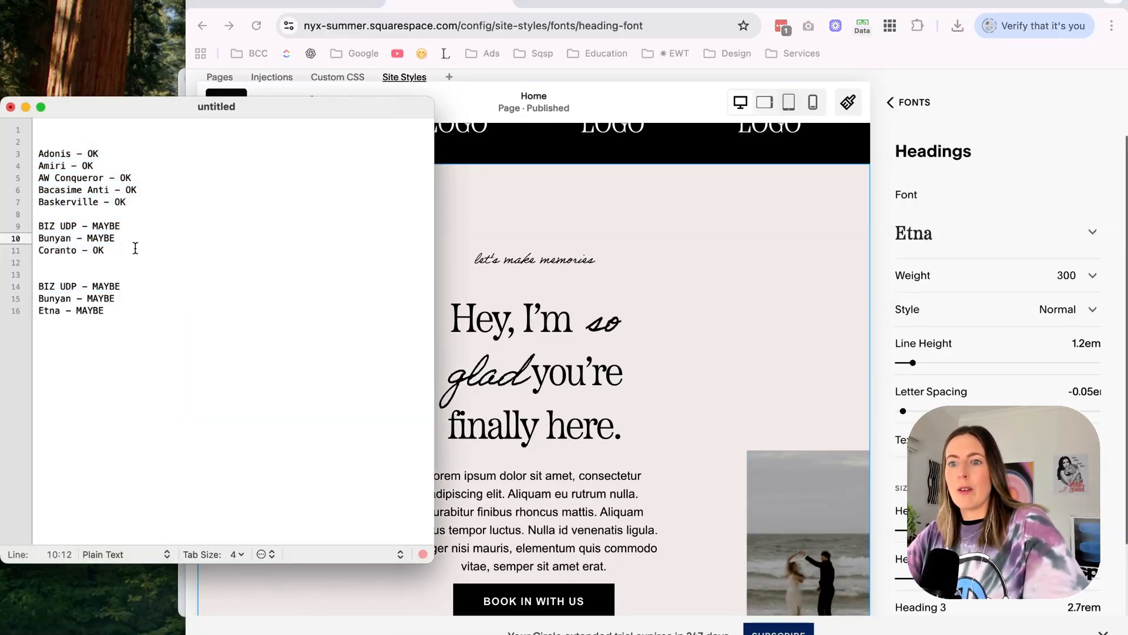
click(39, 154)
key(BackSpace)
key(BackSpace)
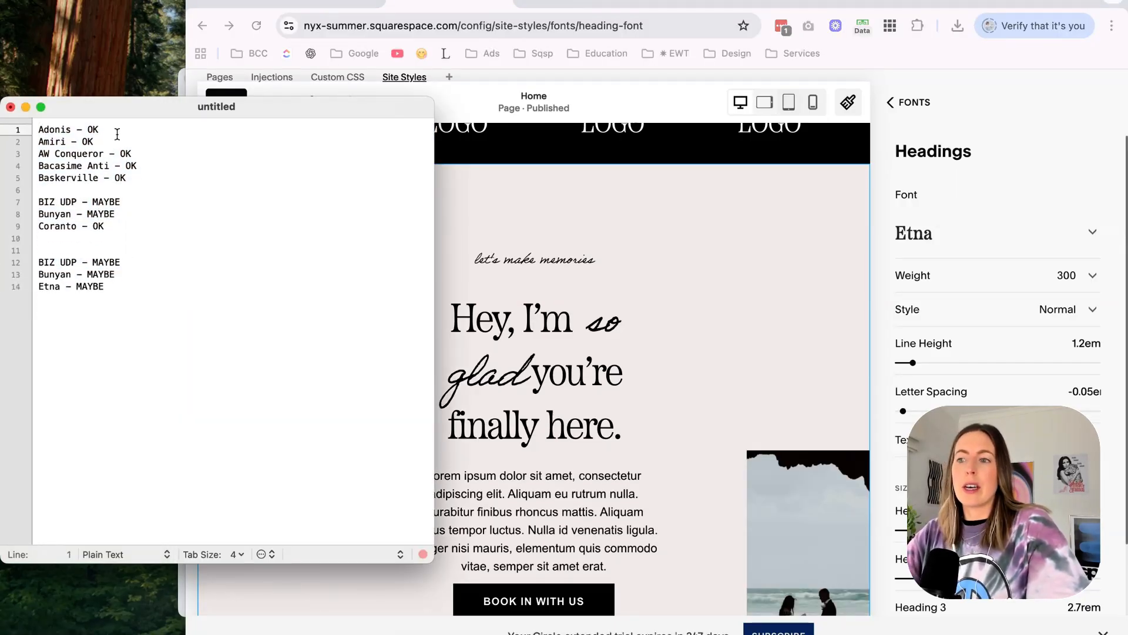
Review the Etna headings in the hero and the sections below it on the home page.
click(749, 294)
scroll(750, 294, up, 10)
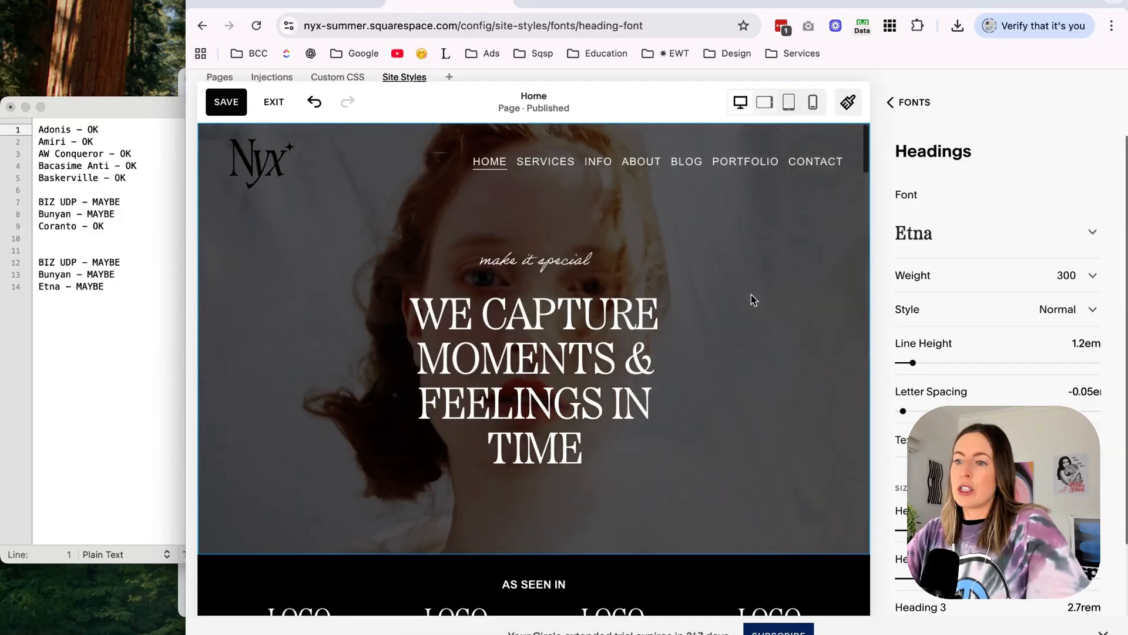
scroll(751, 294, down, 8)
scroll(751, 295, up, 6)
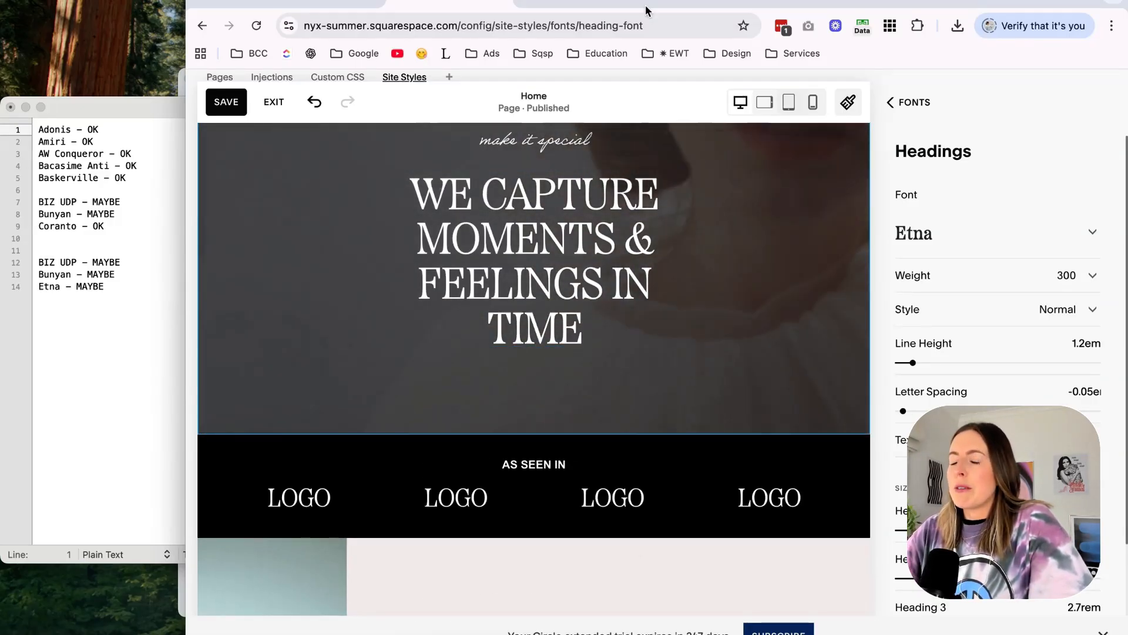
Compare the Etna headings with the Canva summer mood board, and save Etna as the site's heading font.
scroll(594, 159, up, 1)
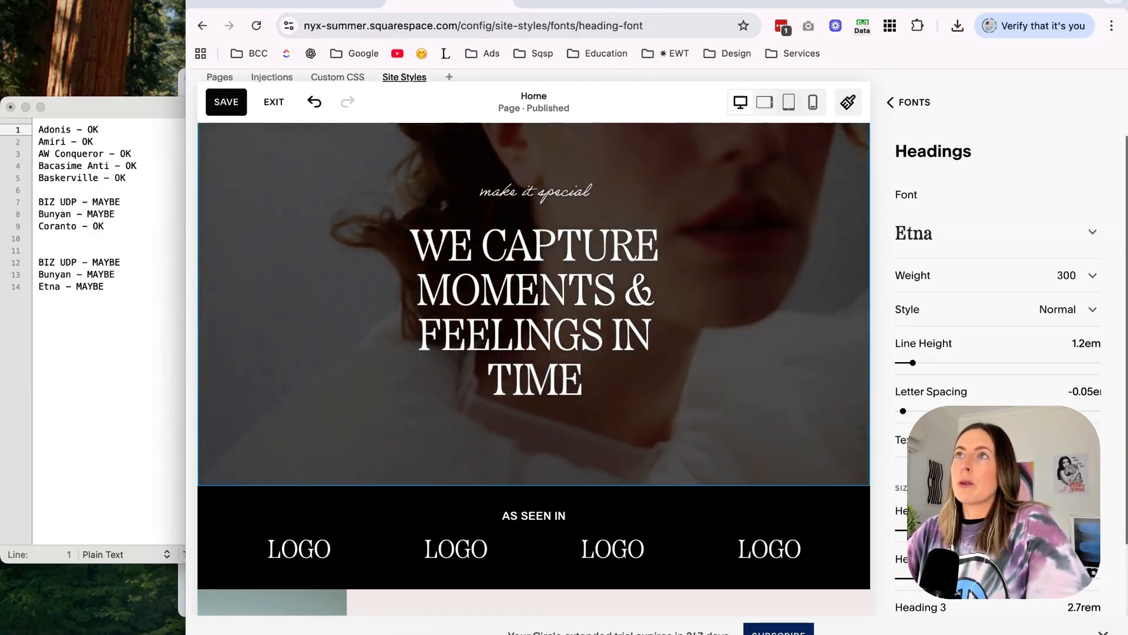
click(711, 3)
scroll(598, 334, up, 3)
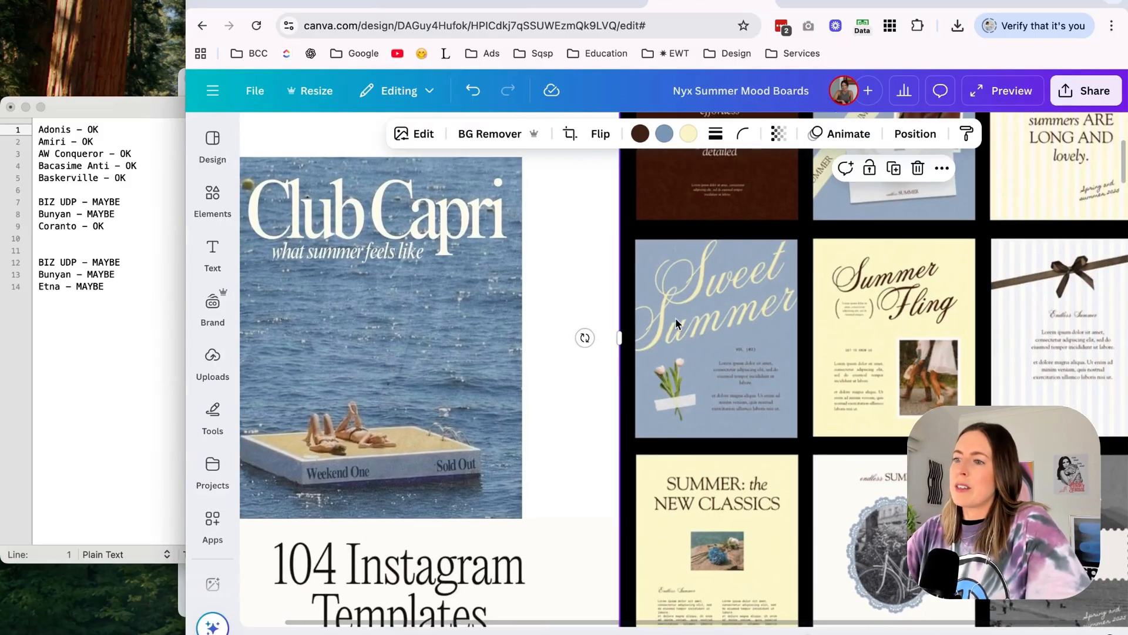
click(447, 1)
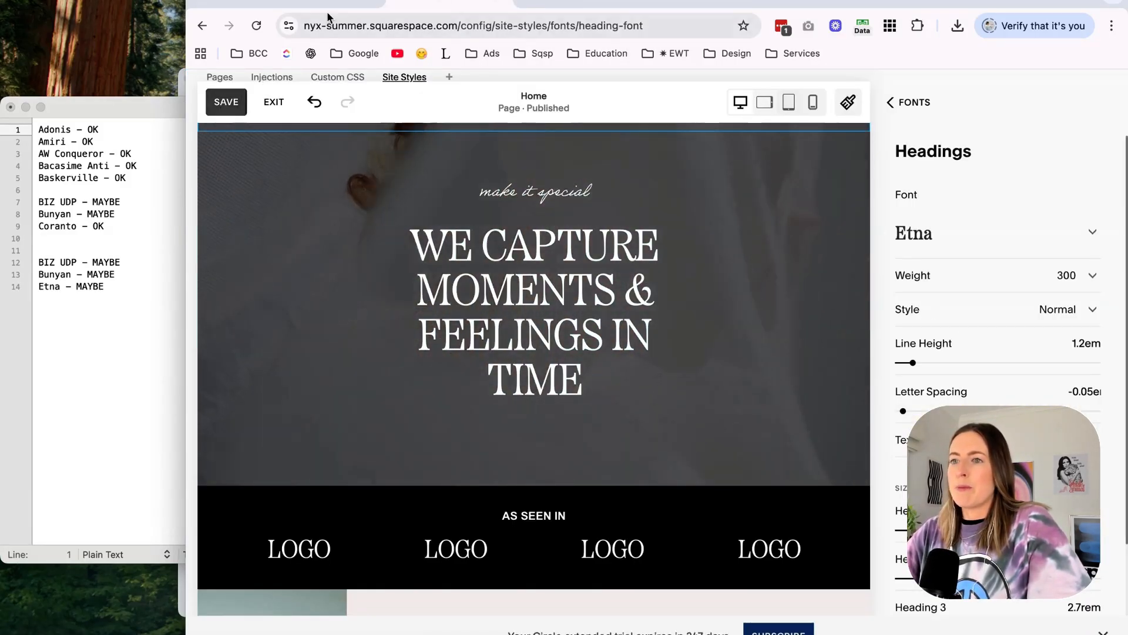
click(235, 109)
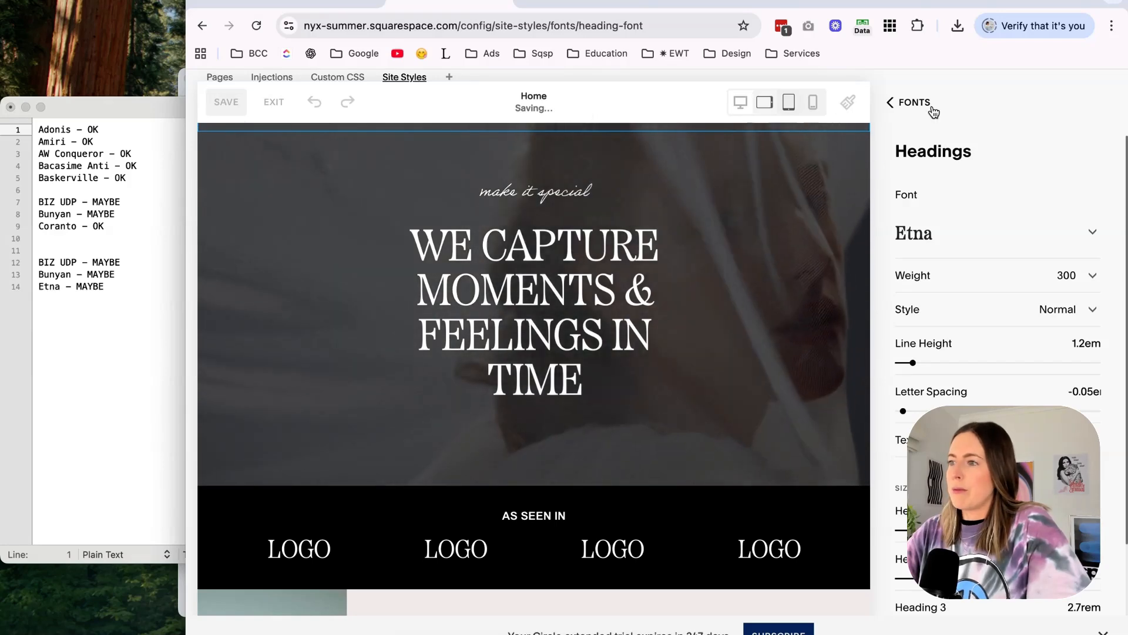
Search the miscellaneous text fonts for "pin", apply Pinyon Script, and check it in the home page intro section.
click(930, 106)
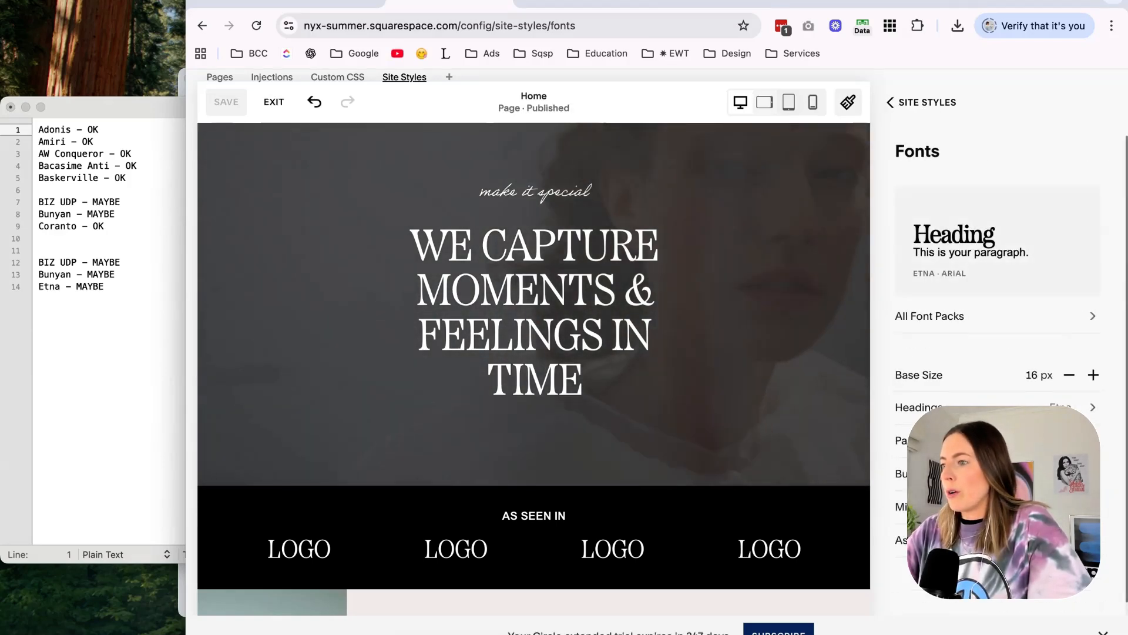
click(940, 506)
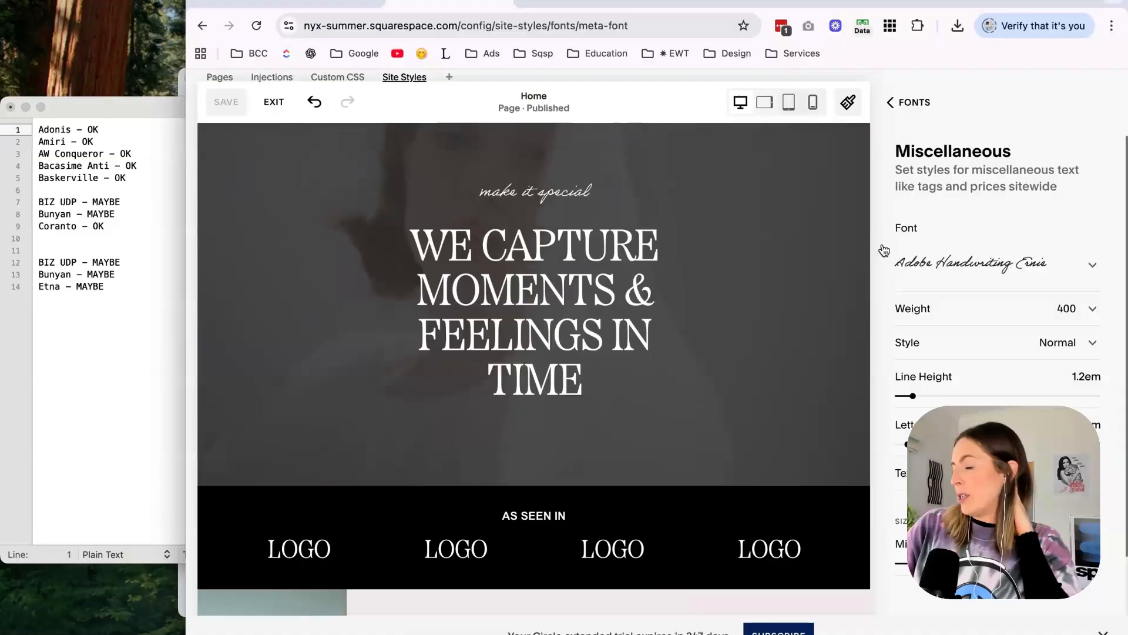
click(958, 261)
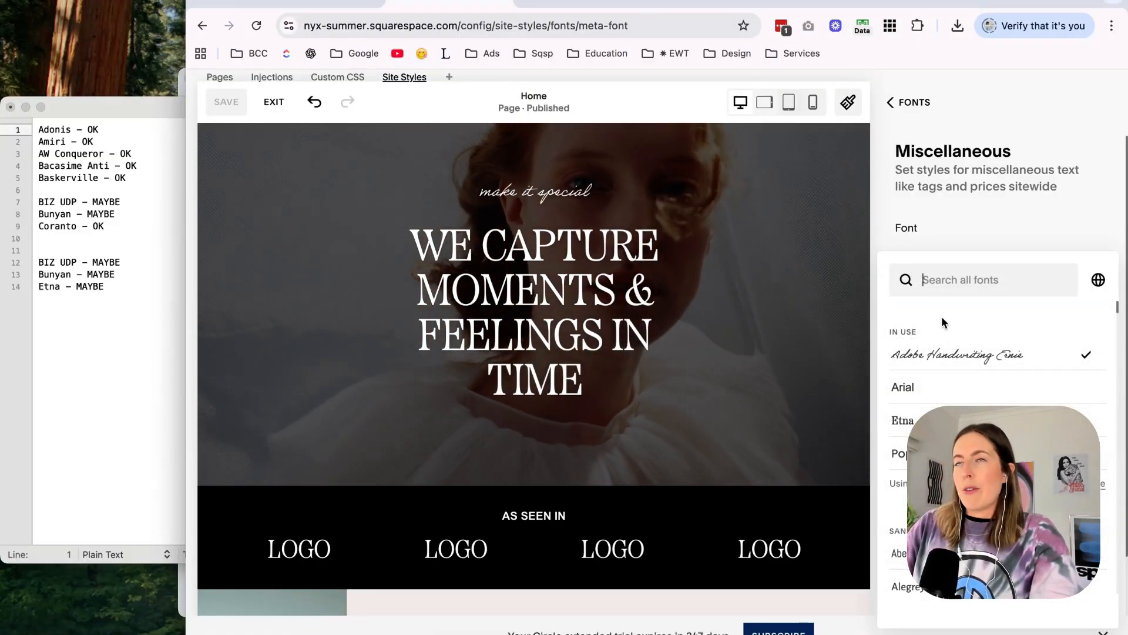
text(poppi)
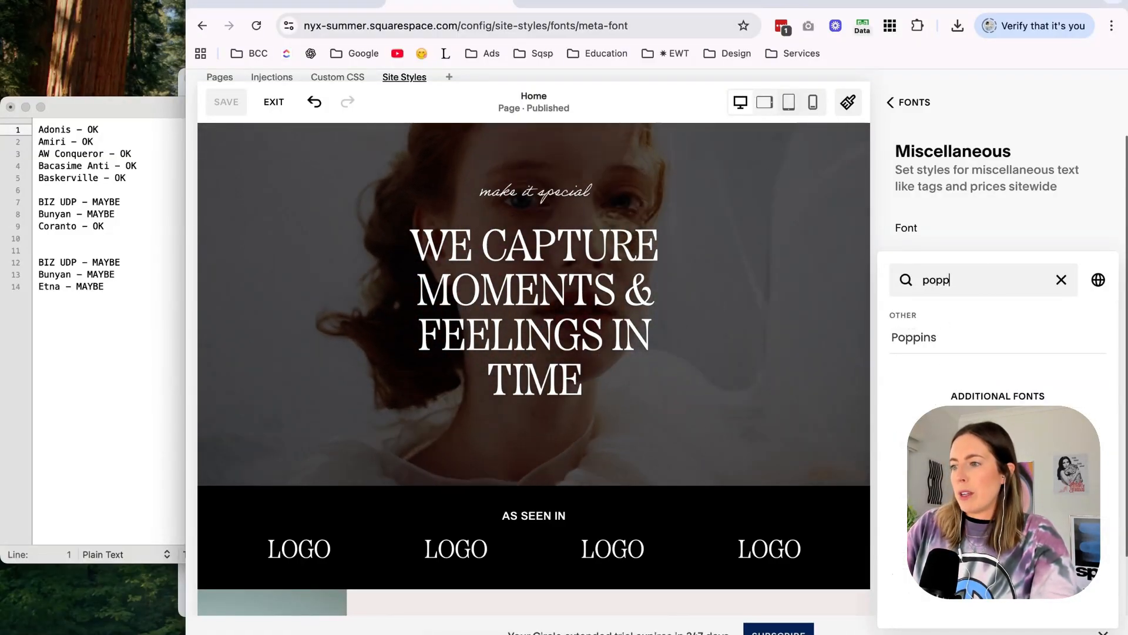
key(BackSpace)
key(BackSpace)
key(BackSpace)
key(BackSpace)
key(BackSpace)
text(pin)
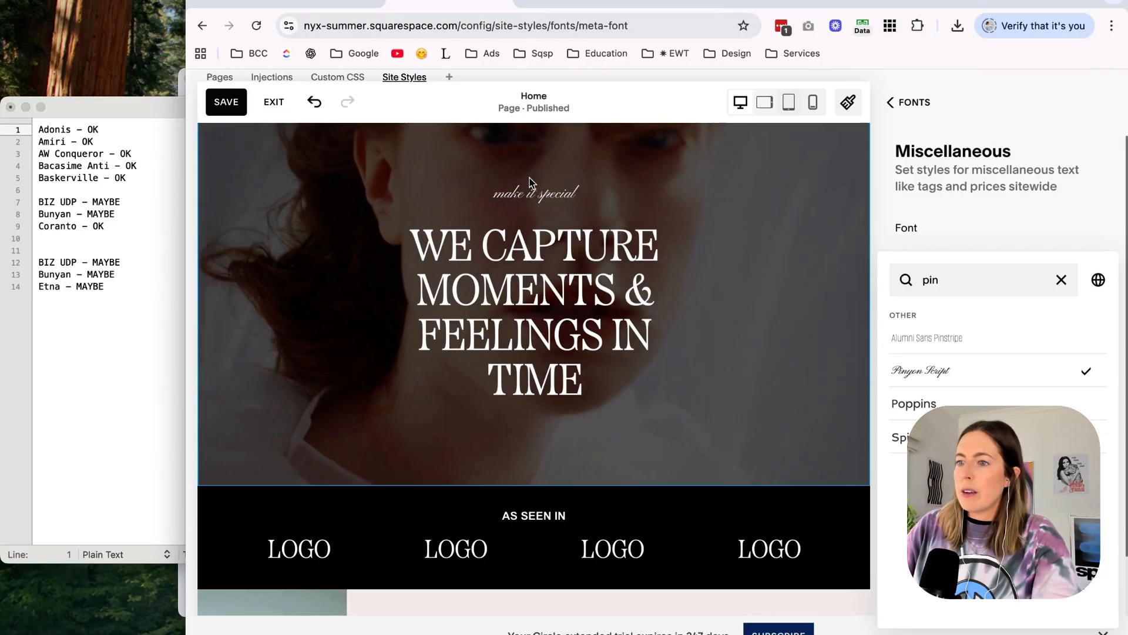
scroll(667, 320, down, 6)
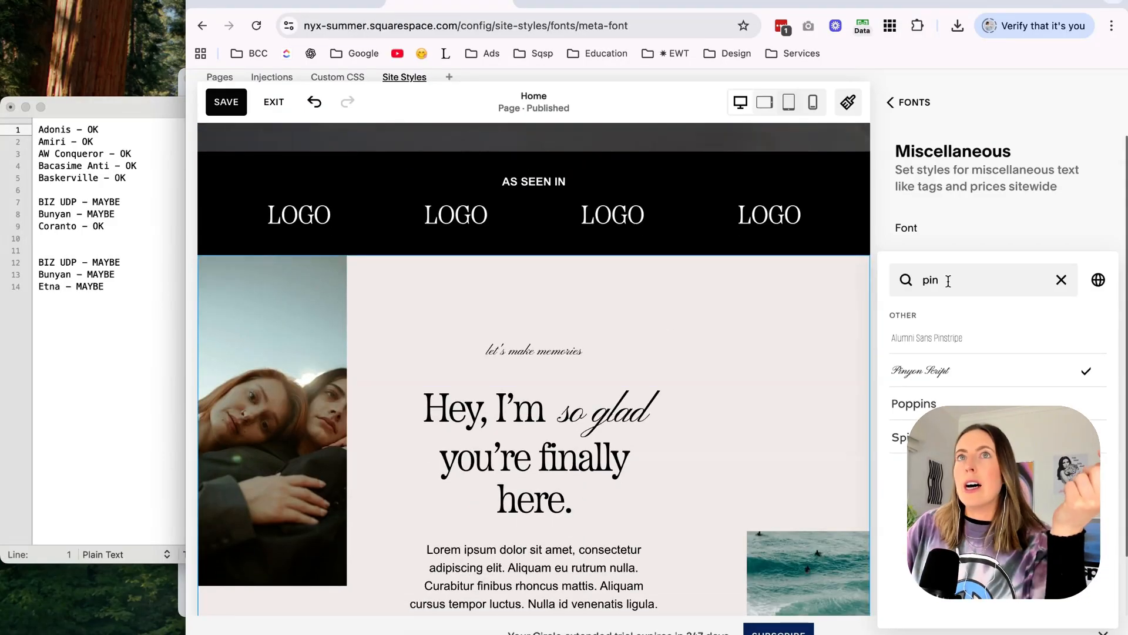
Try Sloop Script One and Compendium as the miscellaneous text font.
text(sloop)
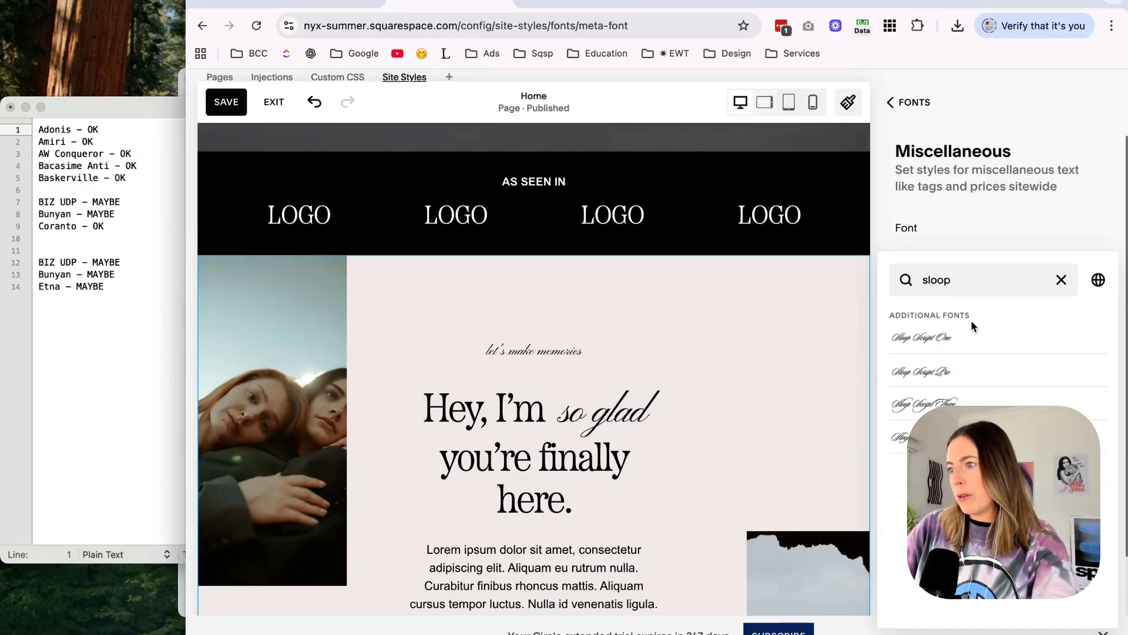
click(941, 339)
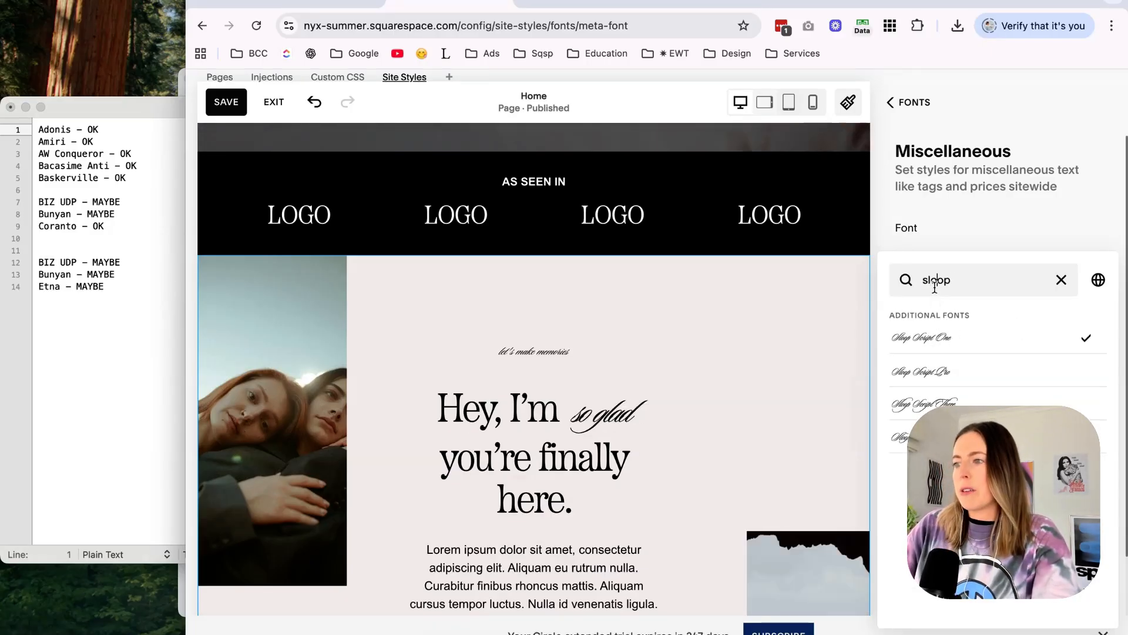
text(compen)
click(929, 337)
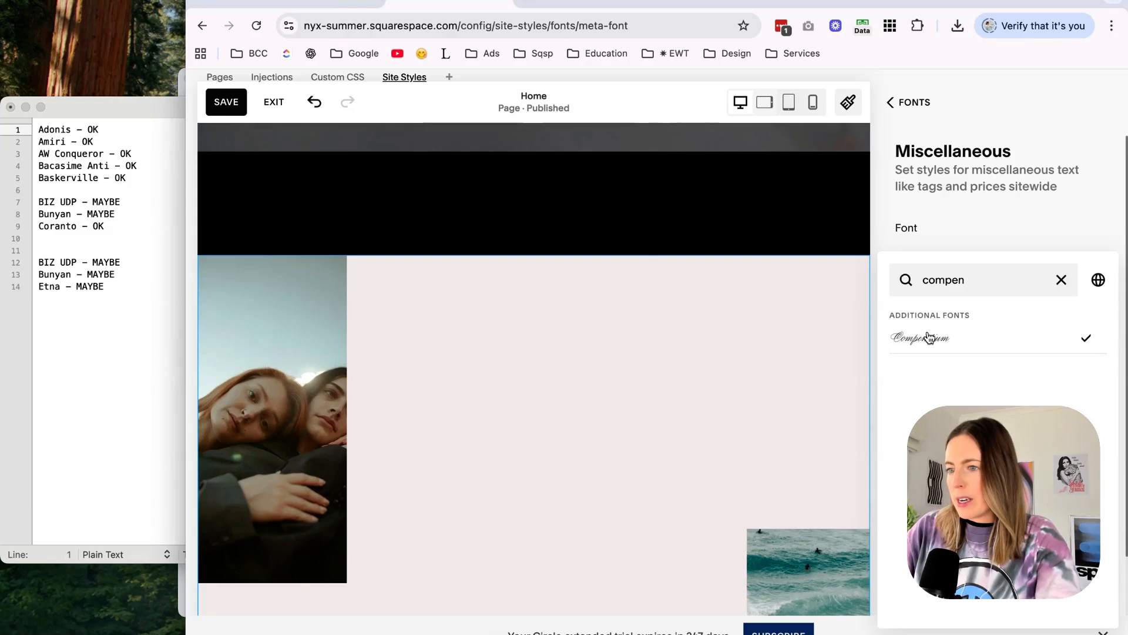
click(1052, 206)
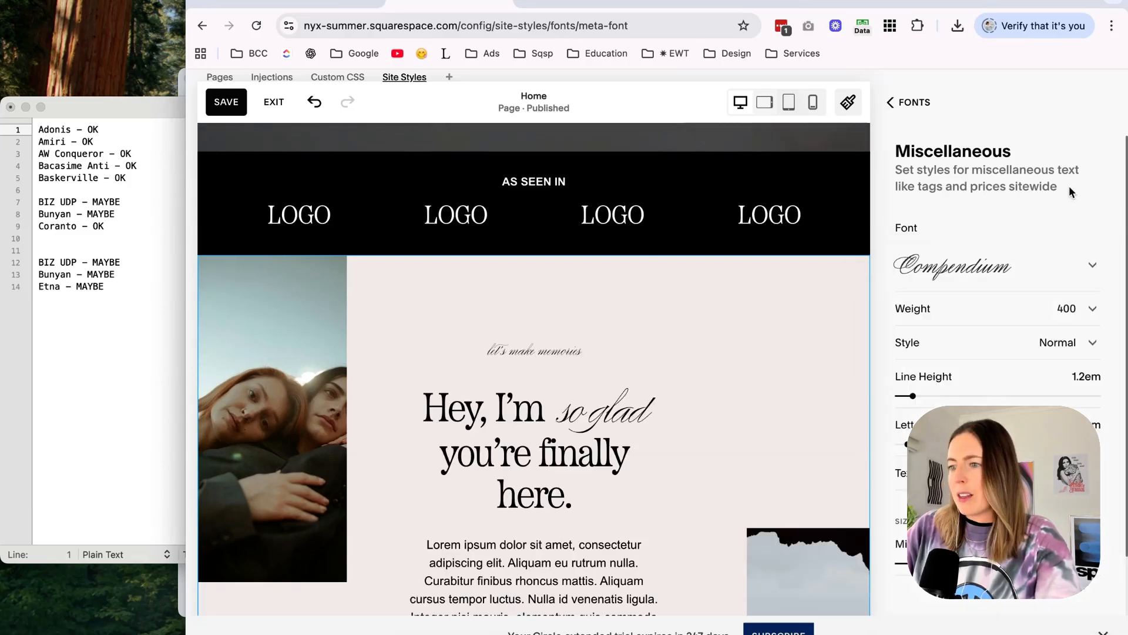
Reapply Pinyon Script as the miscellaneous font and review the script accents in the hero and intro section.
click(950, 268)
text(pin)
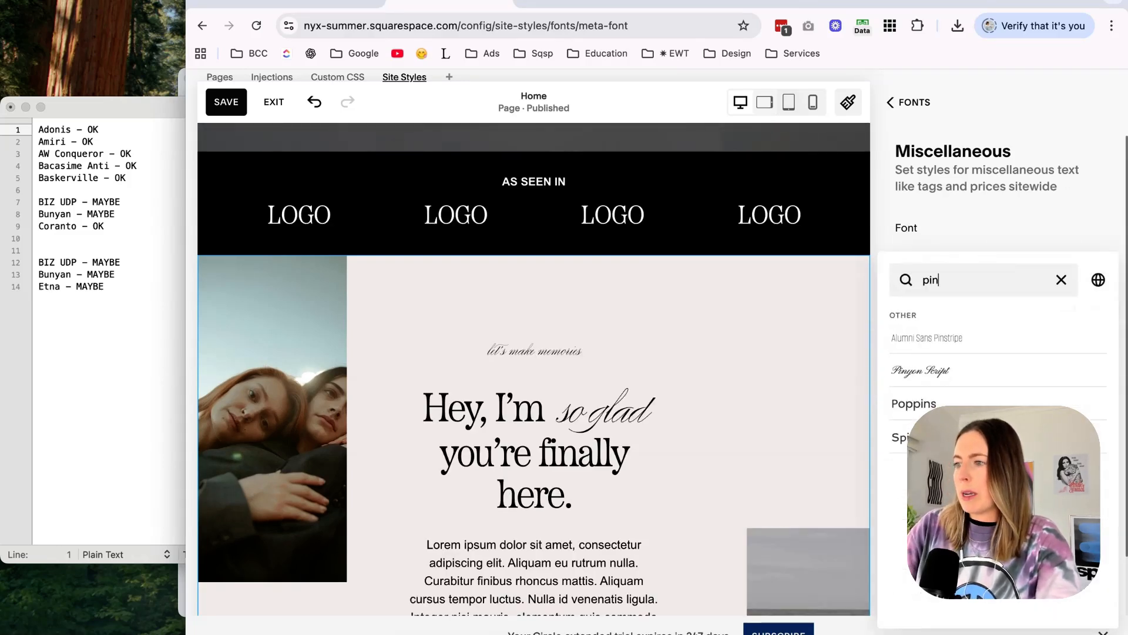
text(y)
click(914, 337)
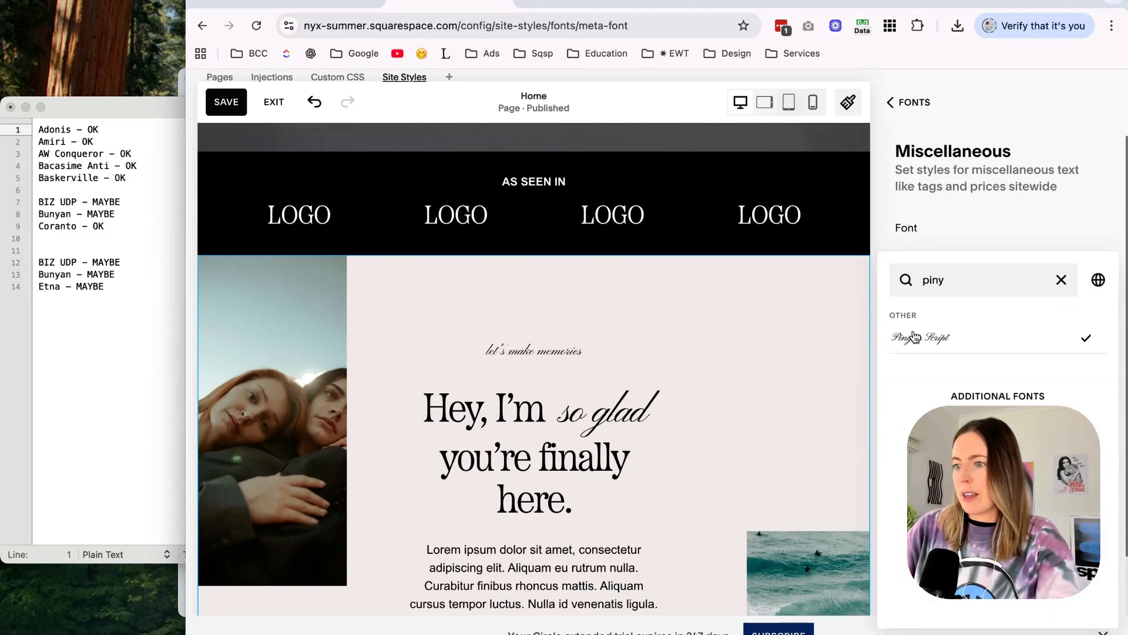
click(1080, 124)
scroll(669, 276, up, 10)
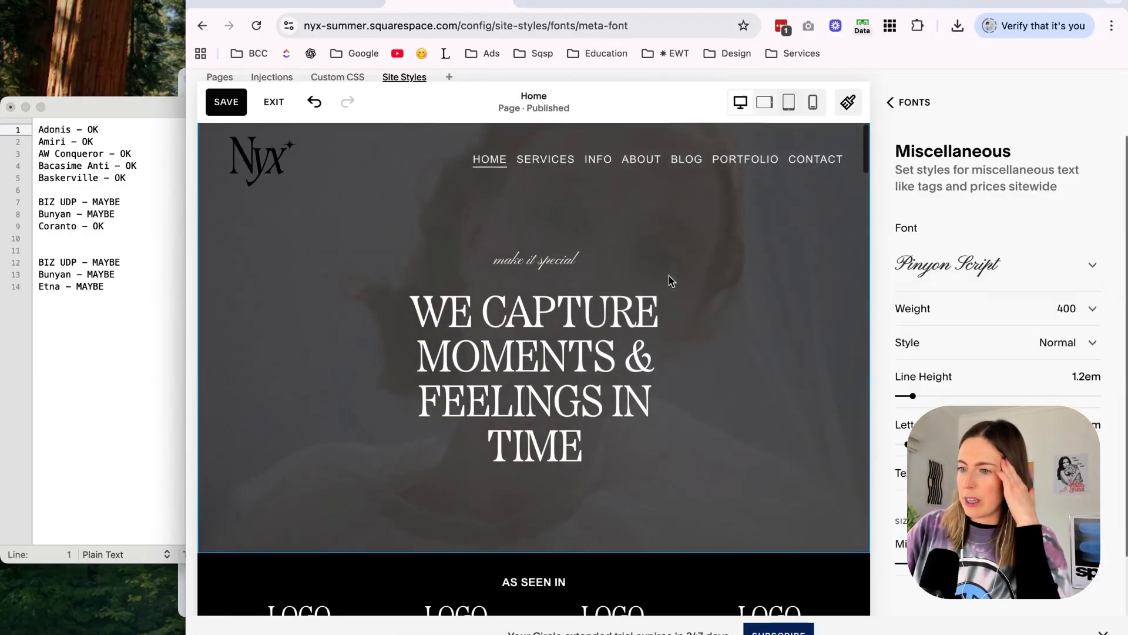
scroll(669, 277, down, 10)
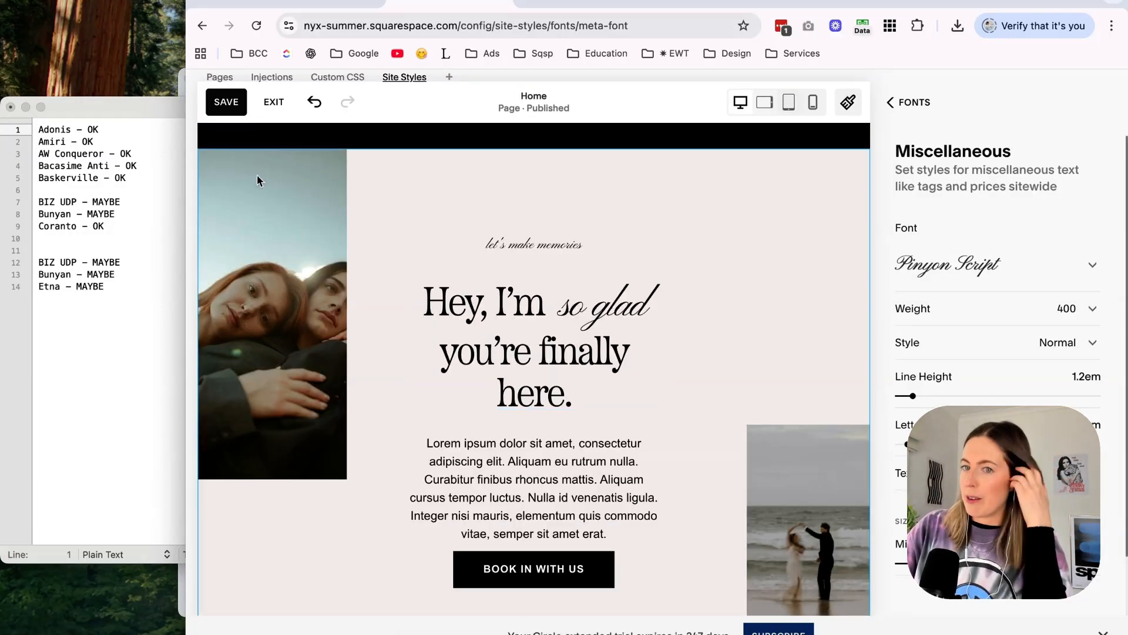
Clear the font shortlist aside to give the browser the full screen, and save the Pinyon Script change.
drag(127, 111, 1, 170)
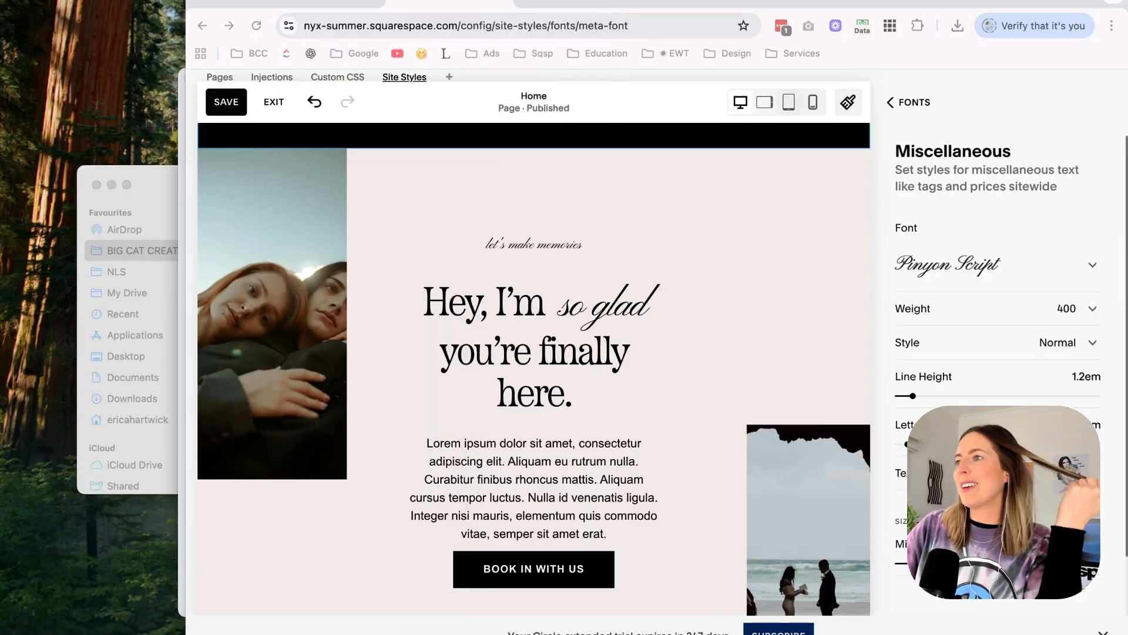
double_click(764, 2)
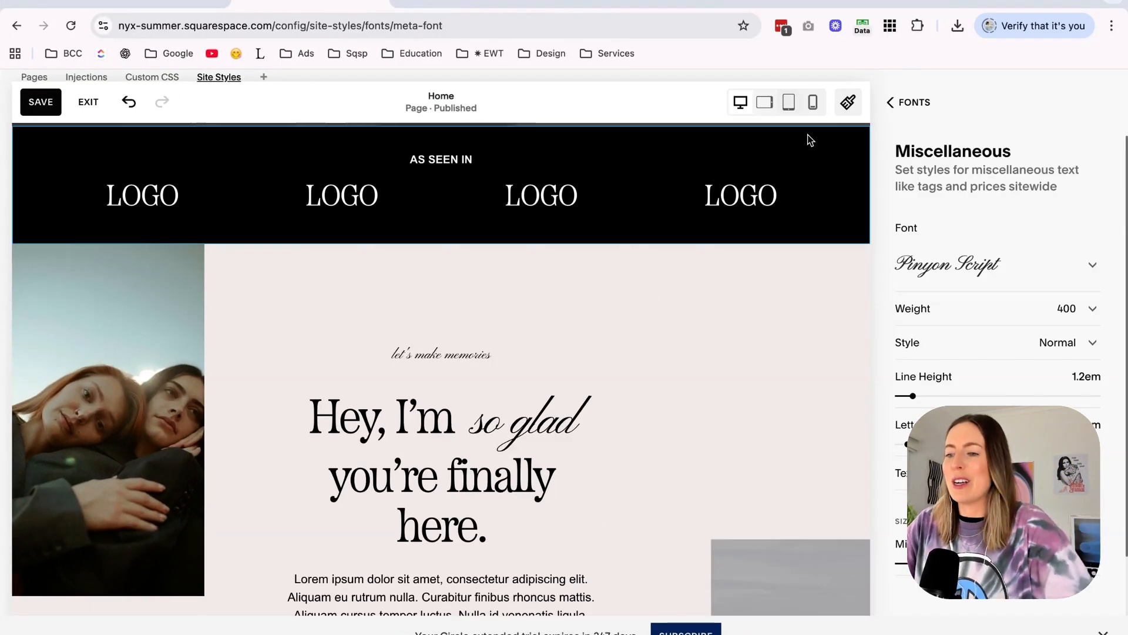
scroll(807, 135, down, 3)
scroll(676, 322, up, 10)
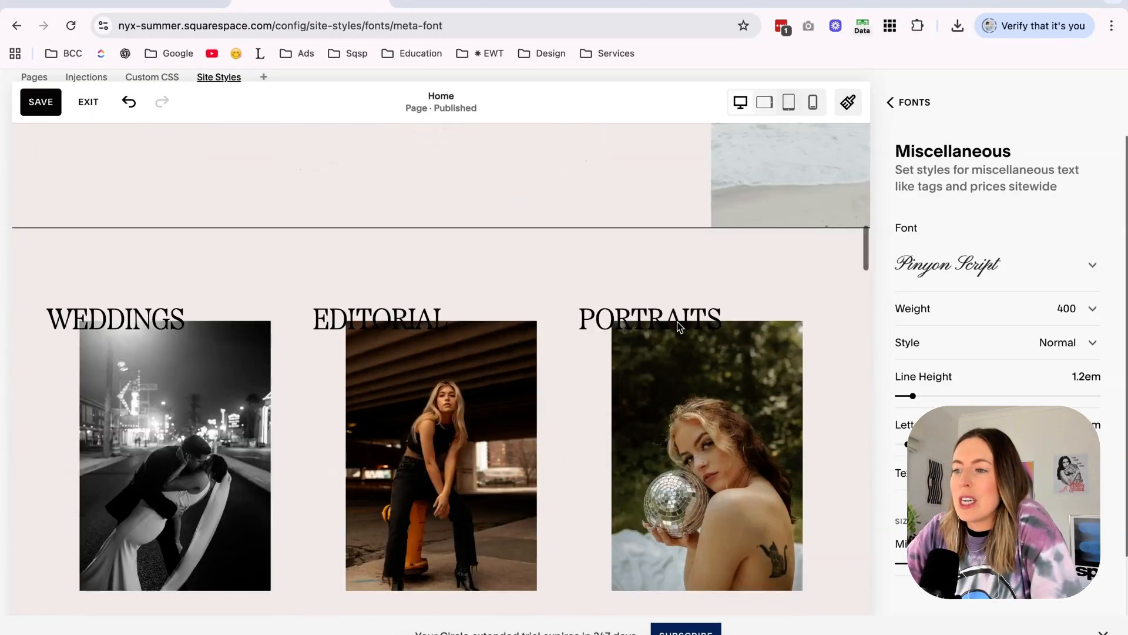
click(41, 102)
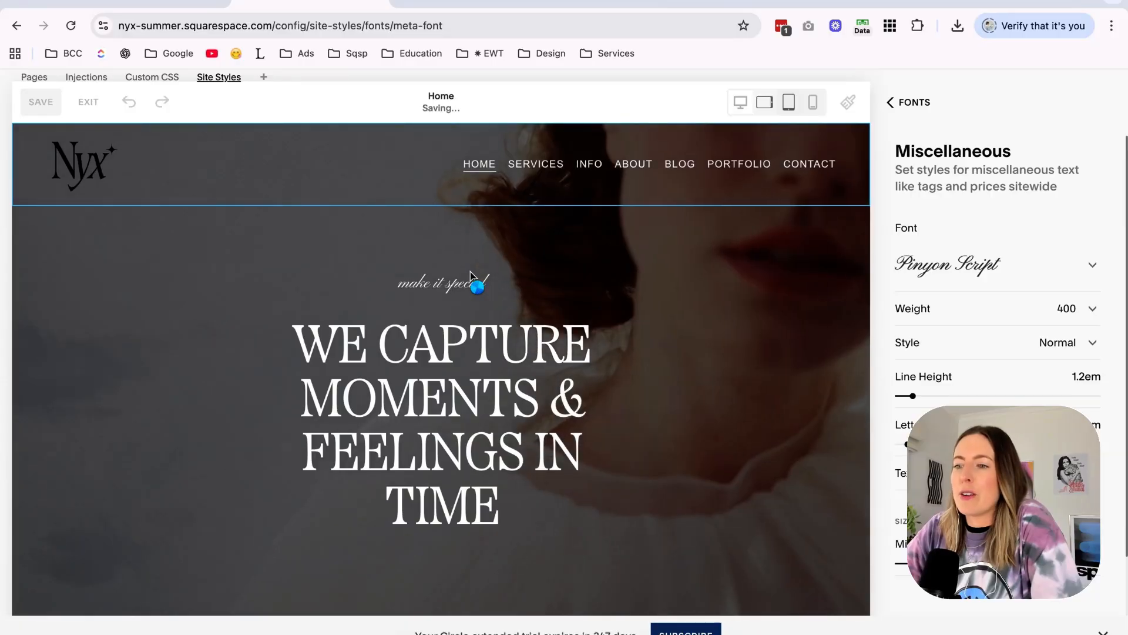
Set the paragraph font to Poppins for the body text under the intro heading.
scroll(470, 272, down, 5)
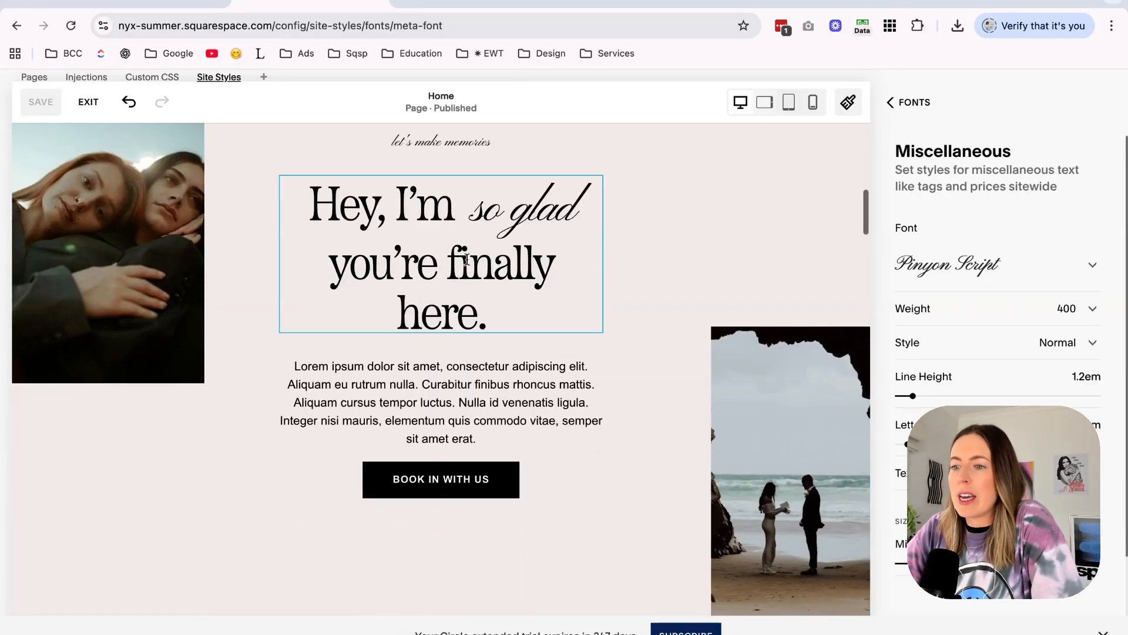
click(473, 397)
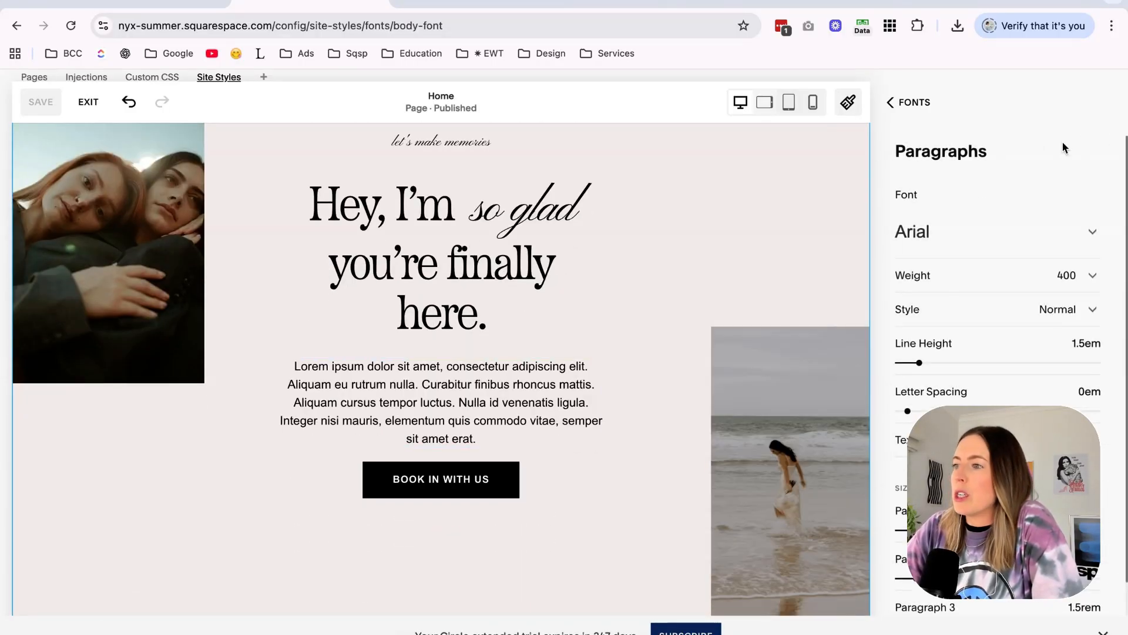
click(924, 240)
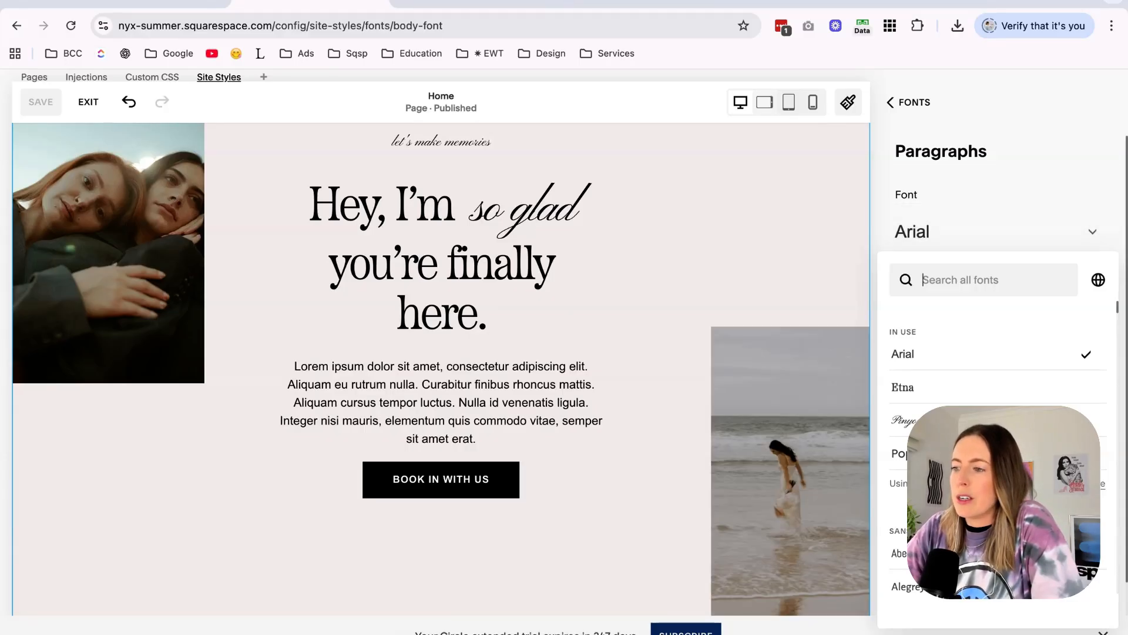
click(928, 454)
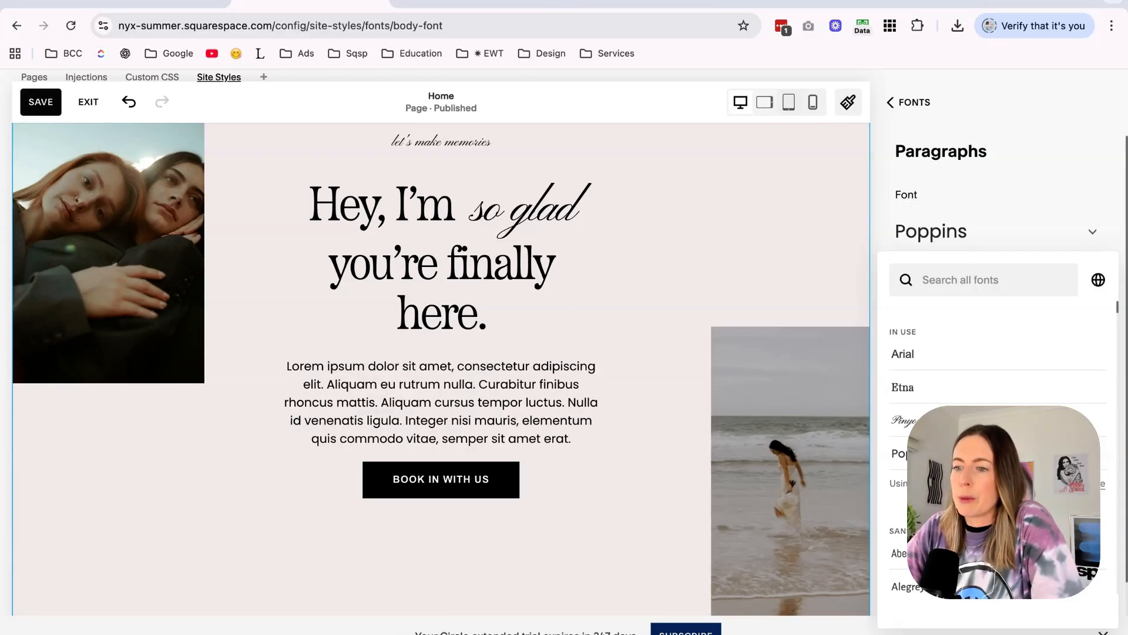
click(1025, 113)
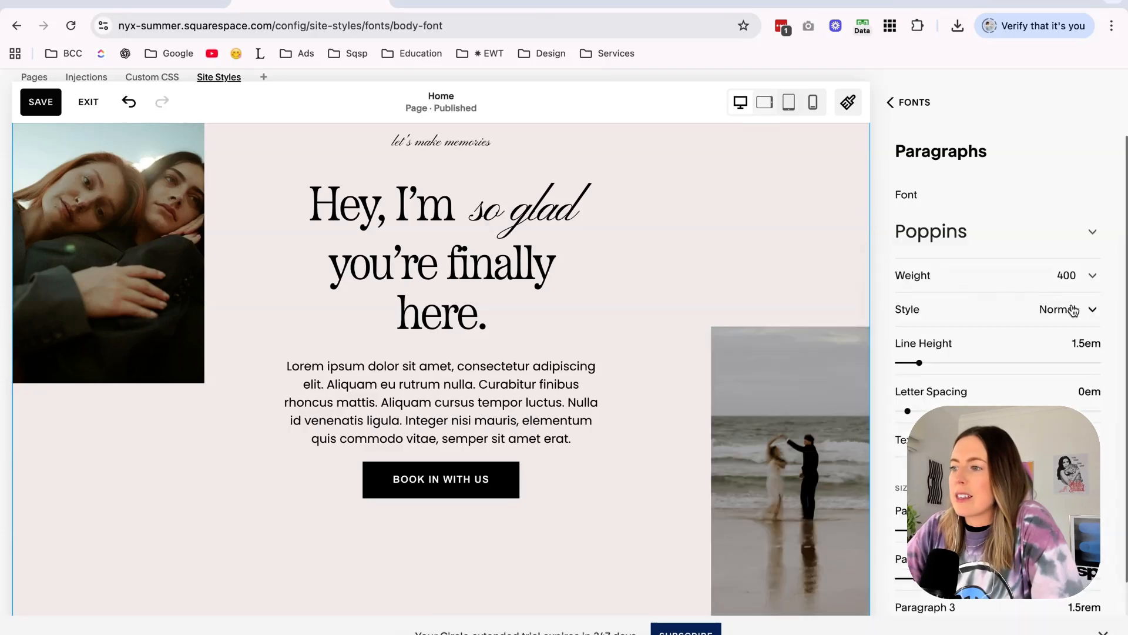
Reduce the size of the Poppins body paragraph text.
double_click(1079, 344)
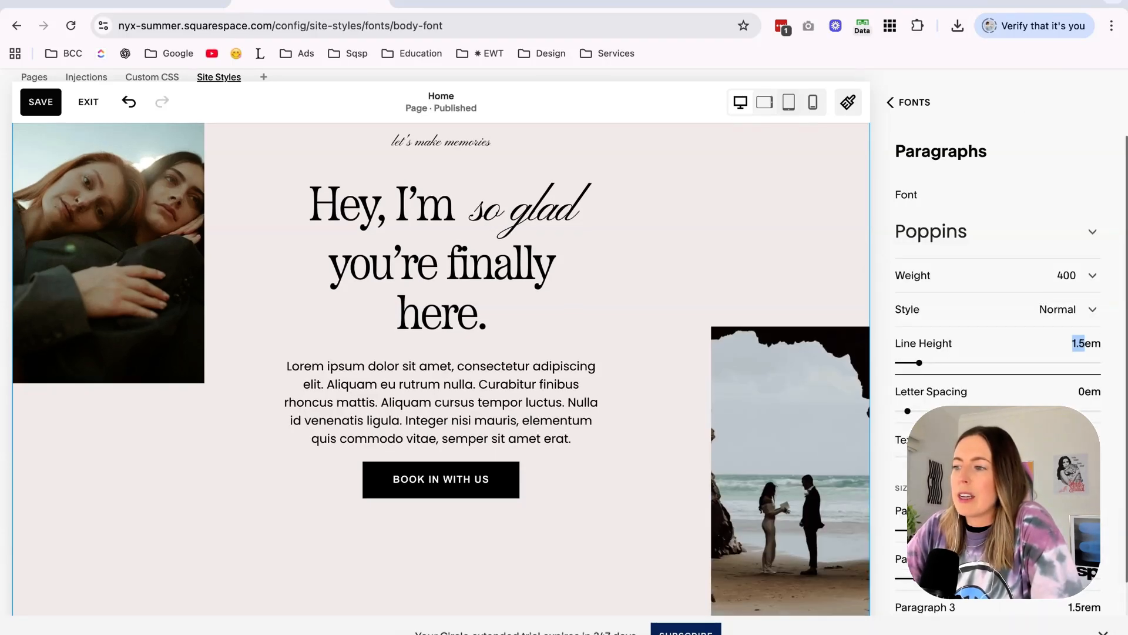
click(1082, 510)
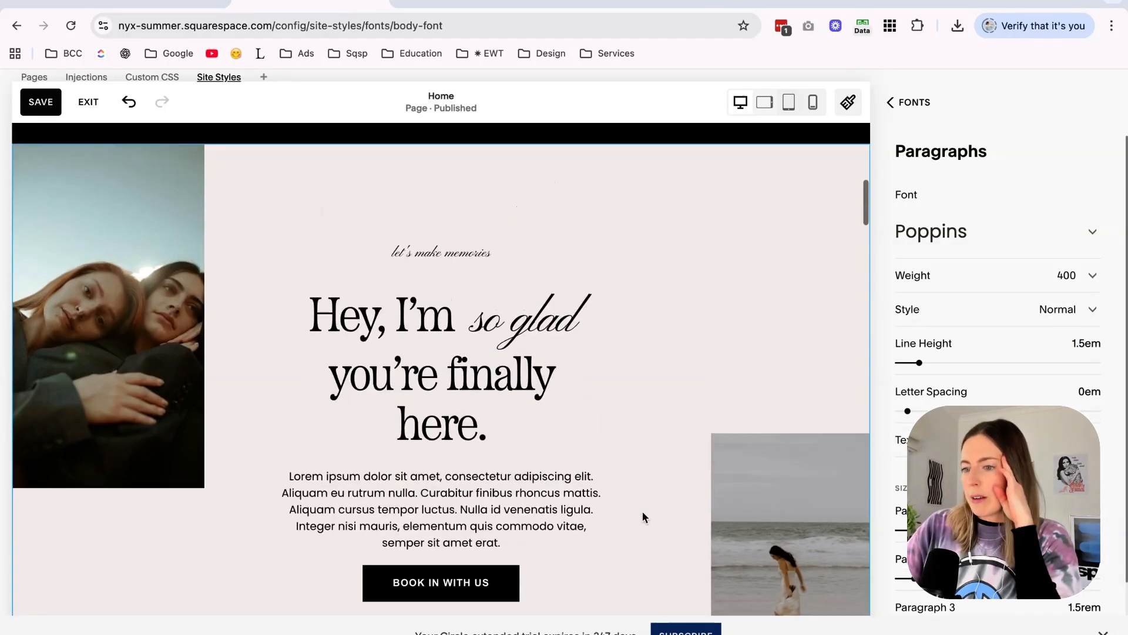
scroll(643, 512, down, 1)
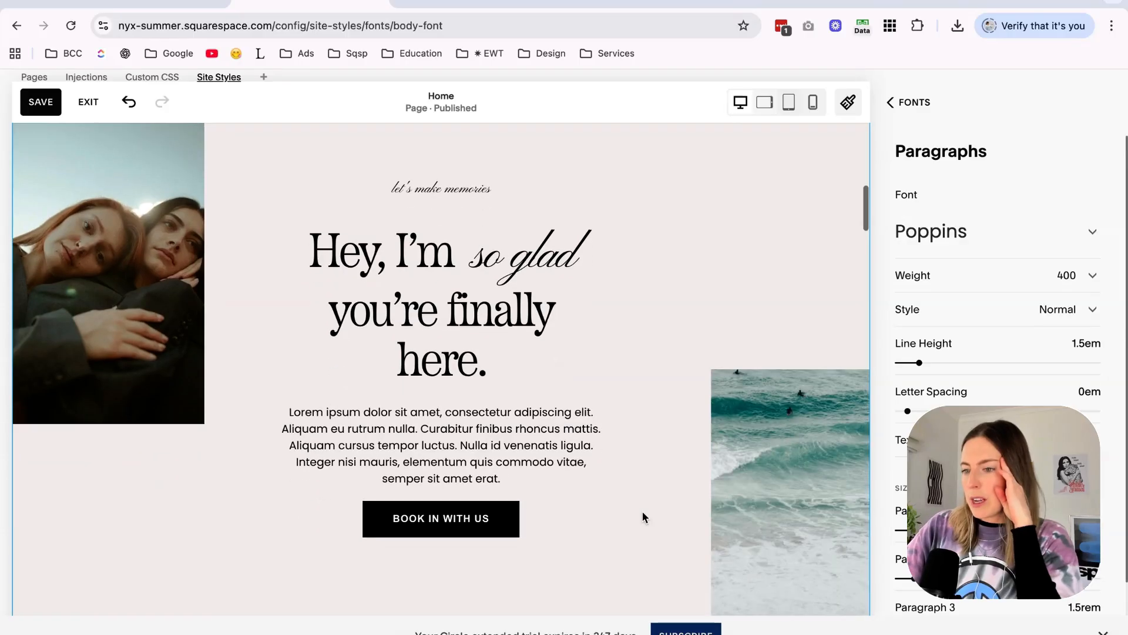
Leave the paragraph font settings and open the button styles of the site.
click(913, 104)
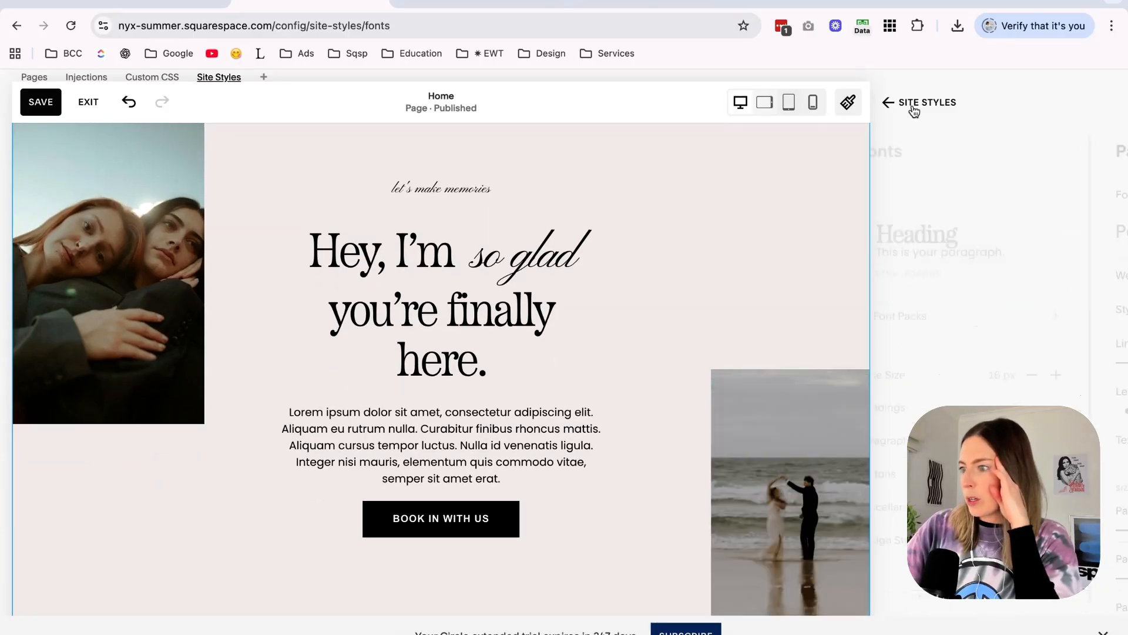
click(973, 474)
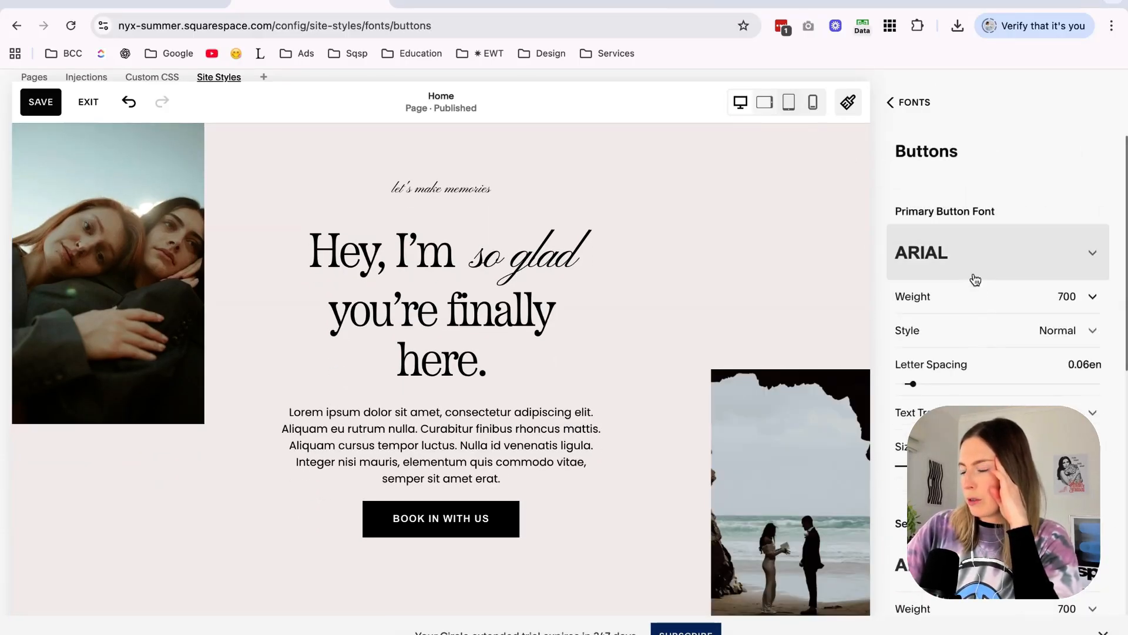
click(911, 103)
click(911, 103)
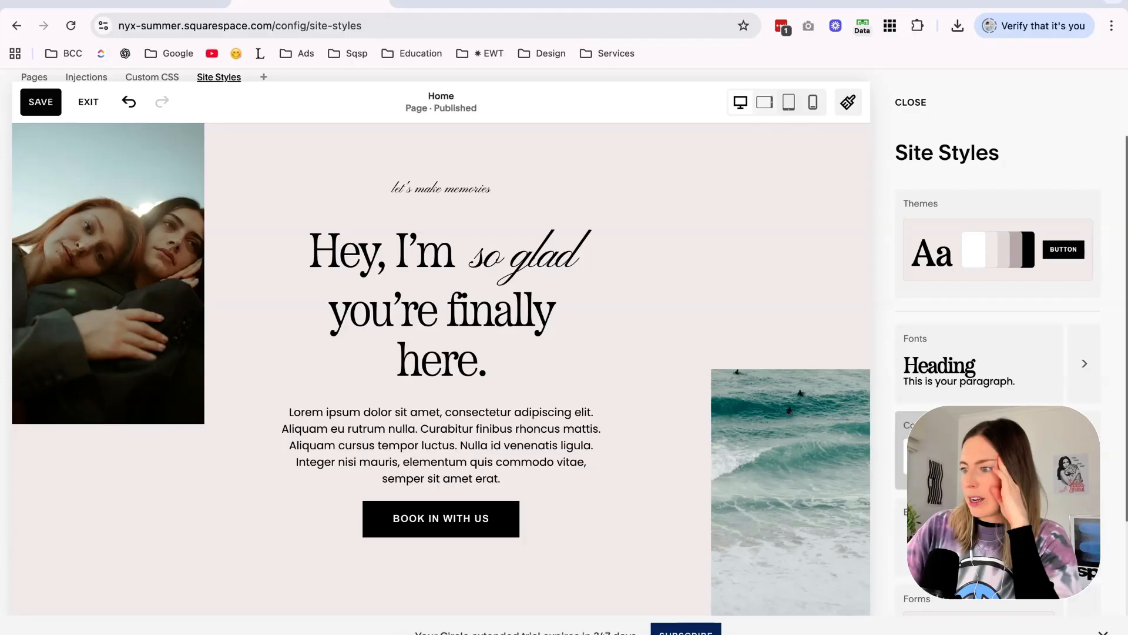
scroll(998, 352, down, 2)
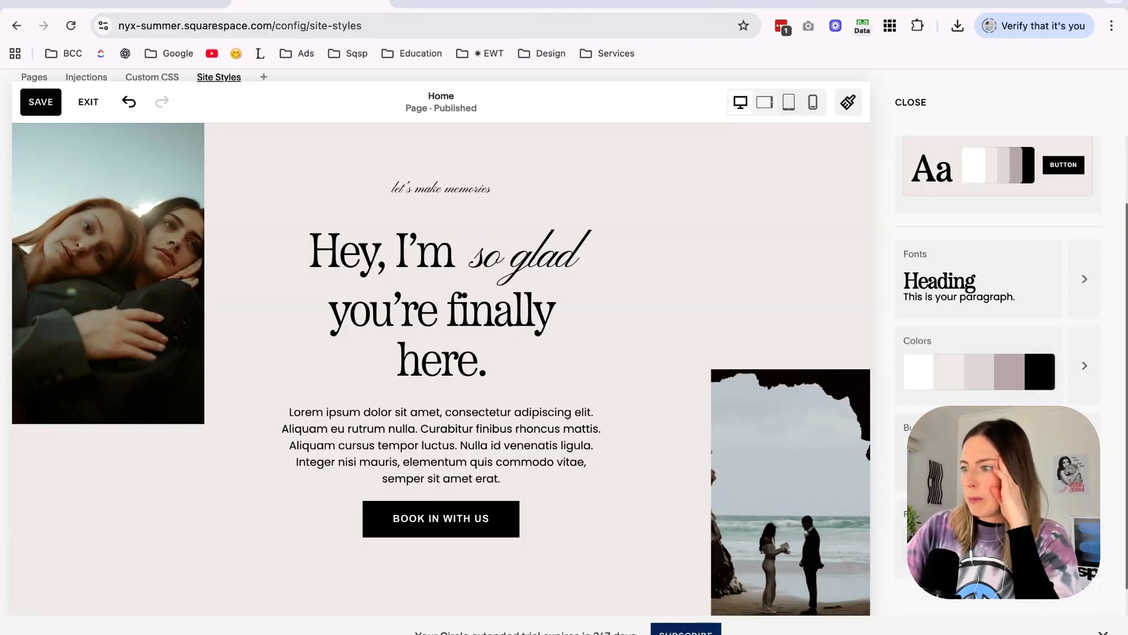
click(1085, 452)
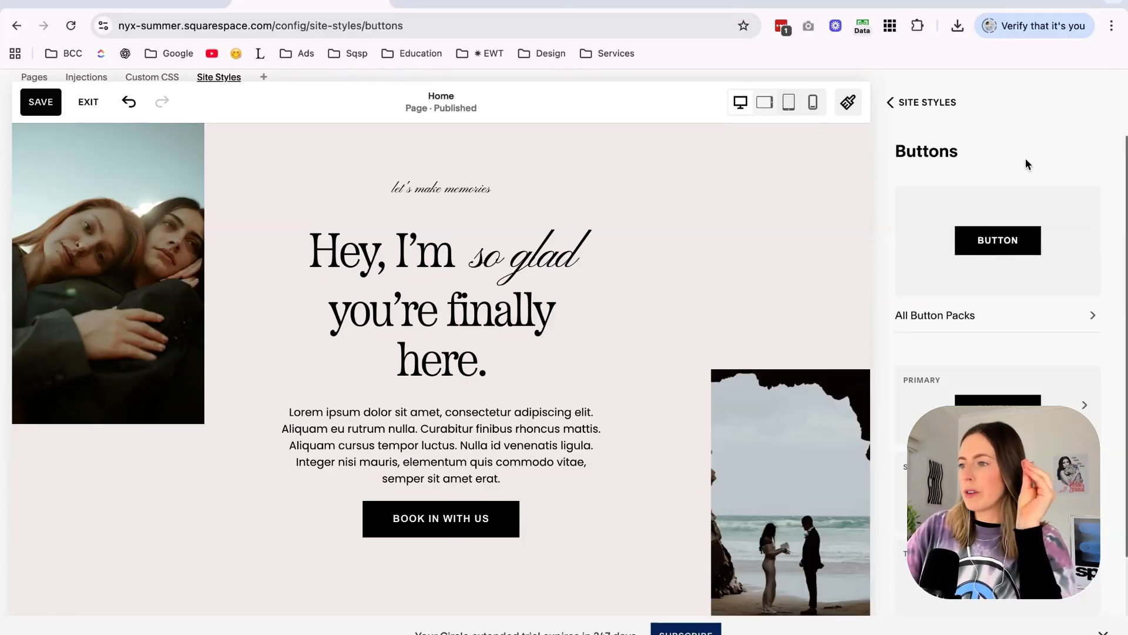
Set the primary button font to Droid Sans Mono, using a font search for "mono".
click(1013, 259)
click(924, 108)
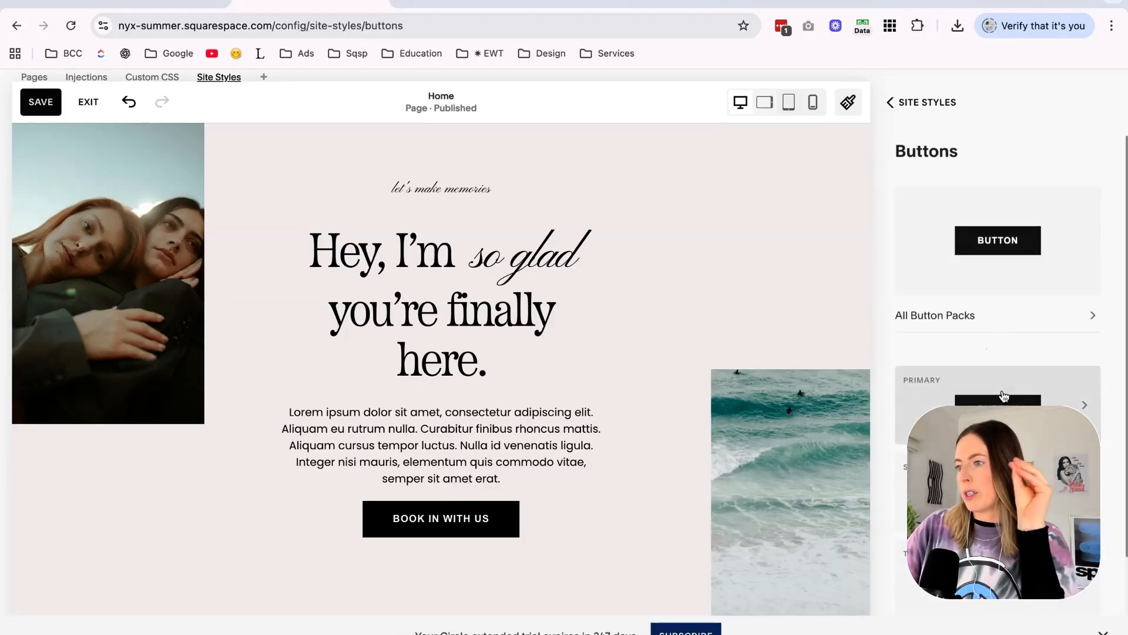
click(1002, 399)
click(945, 330)
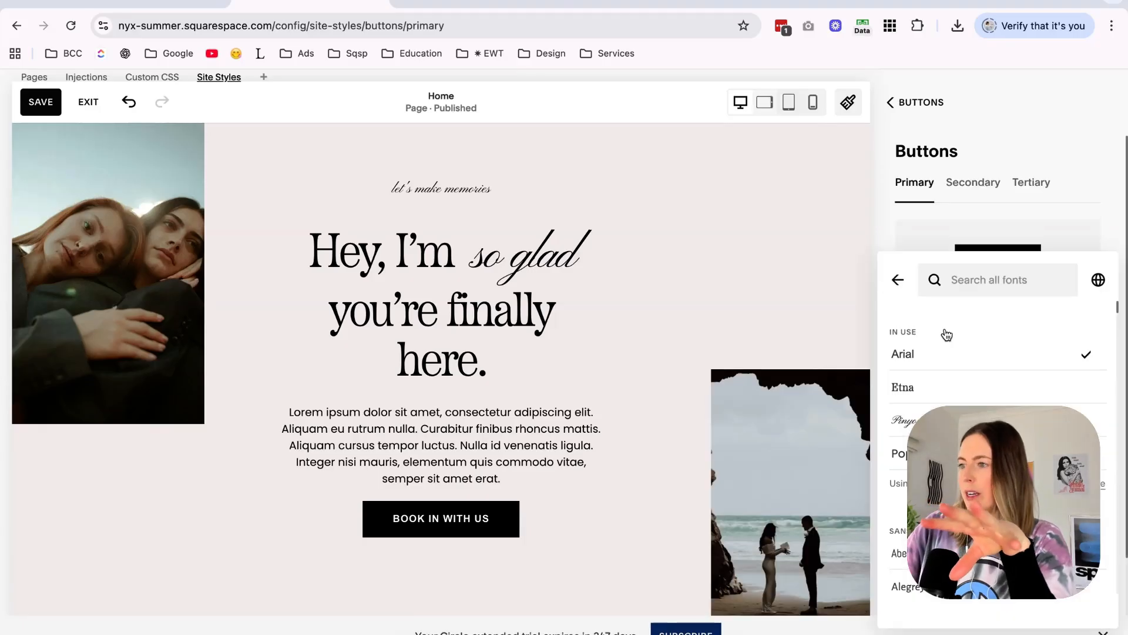
click(966, 340)
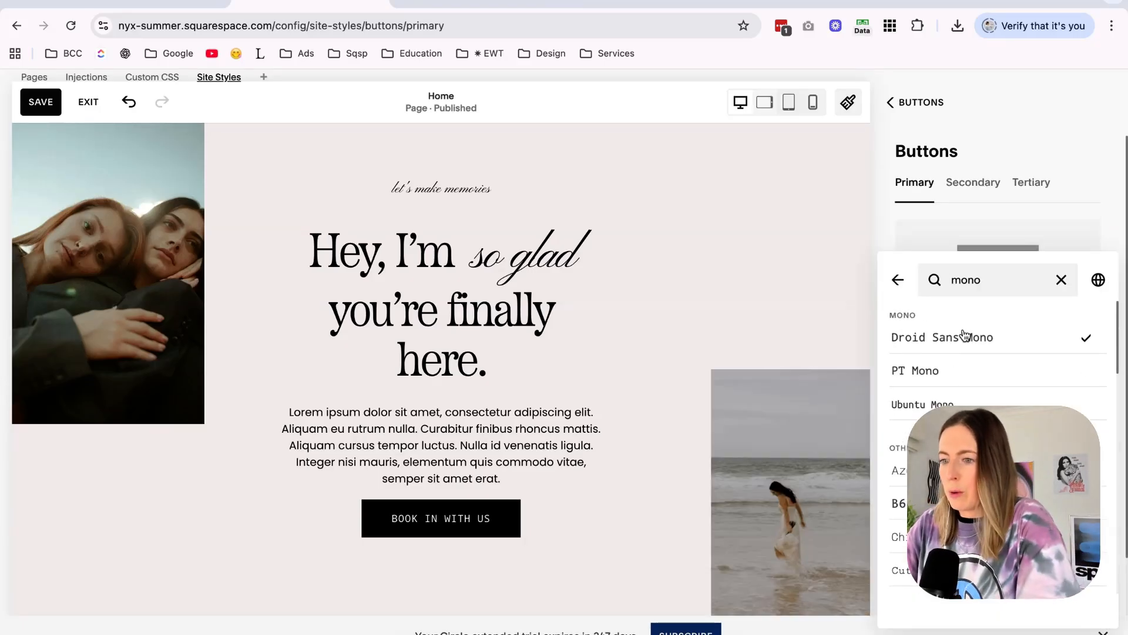
click(1088, 216)
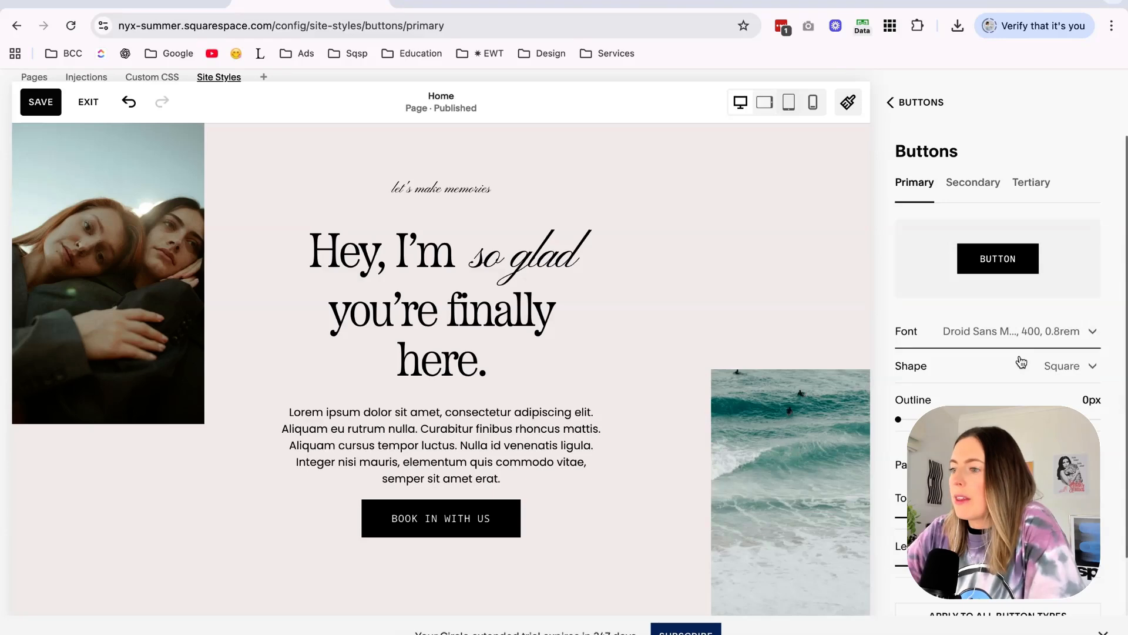
Change the text transform of the primary button font to lowercase.
scroll(1021, 361, down, 2)
click(988, 278)
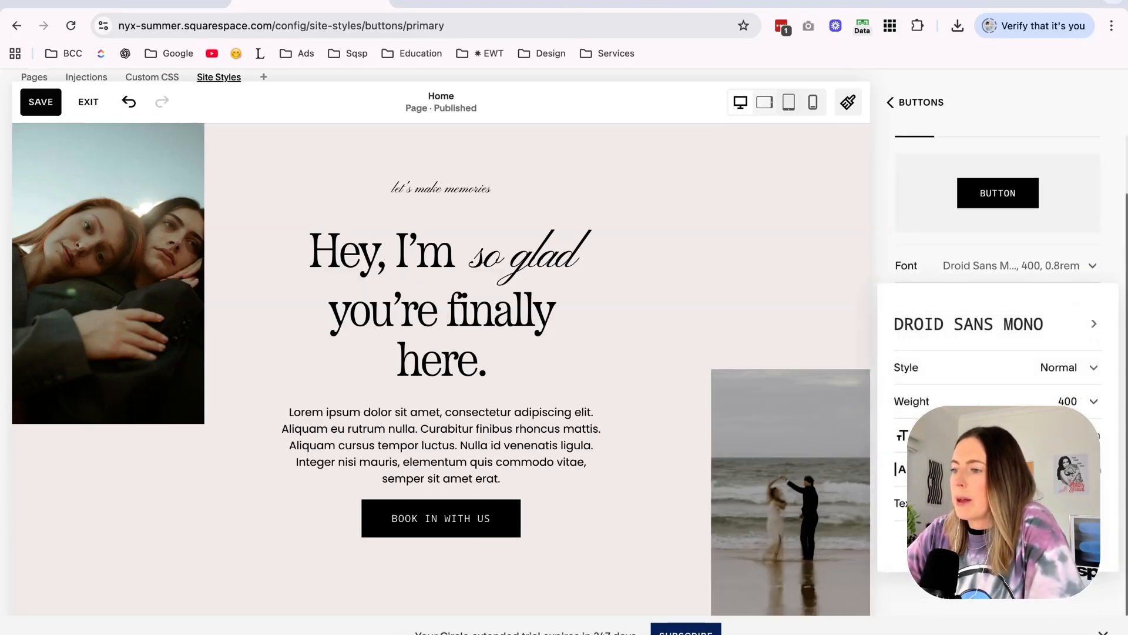
click(917, 536)
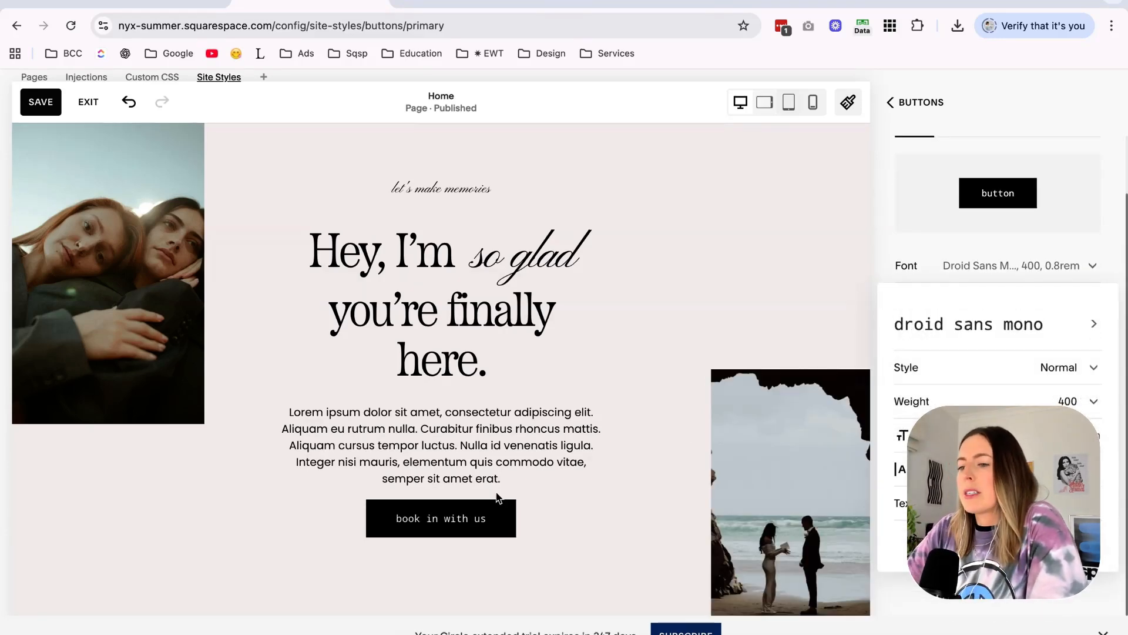
Switch to the Nyx Summer Mood Boards design in Canva, examine its template layouts and lettering for style cues, and return to Squarespace.
click(470, 11)
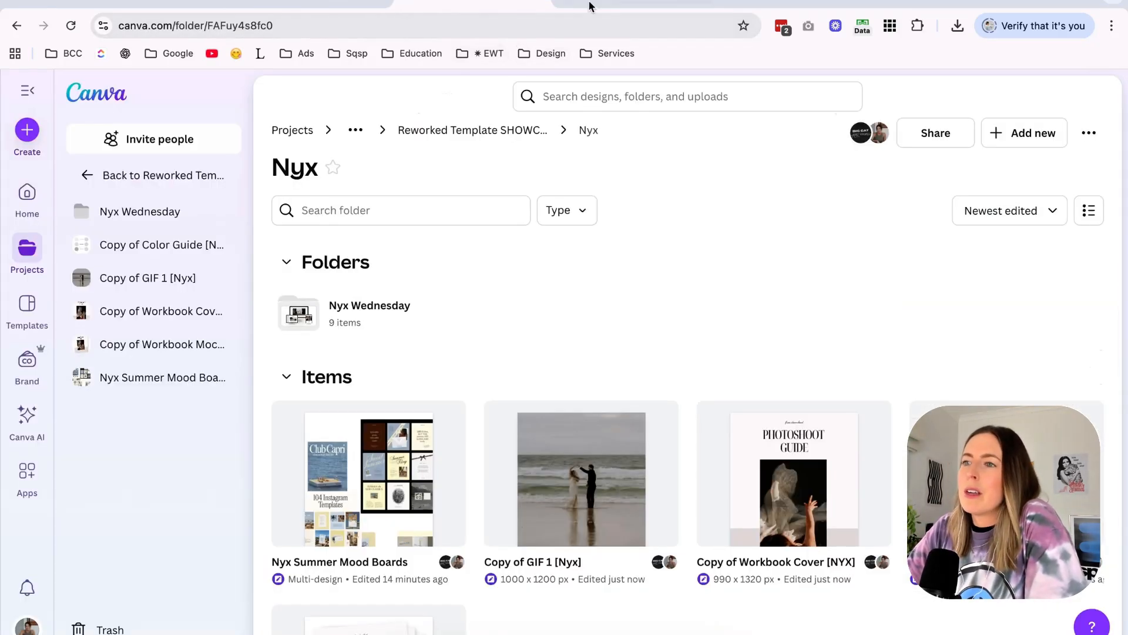
click(606, 6)
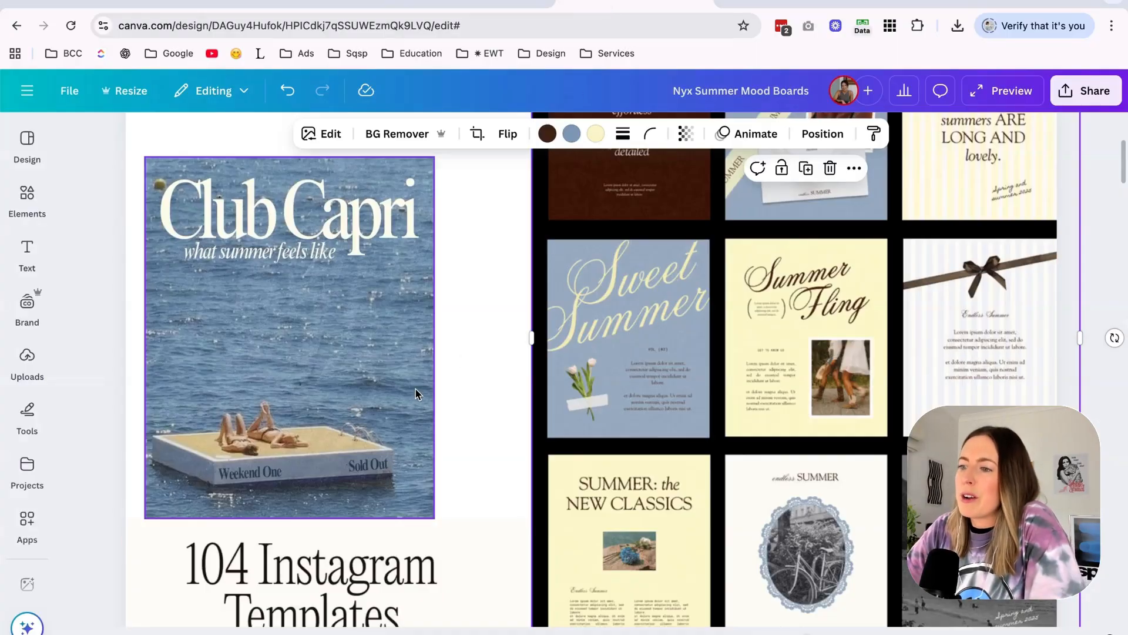
click(439, 400)
scroll(464, 404, down, 3)
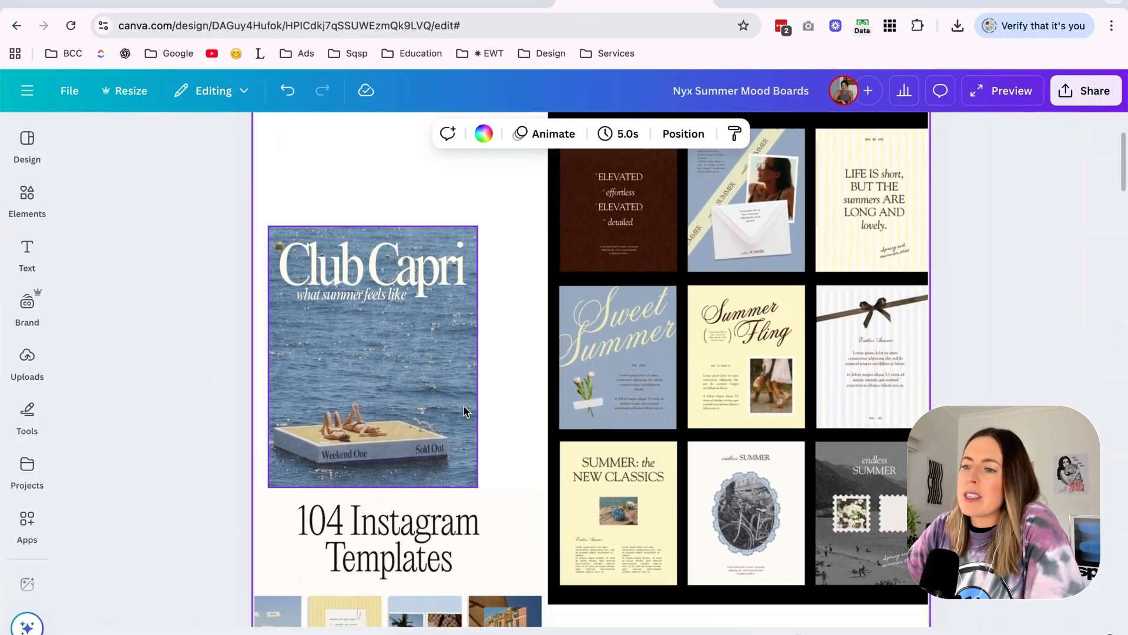
scroll(465, 405, down, 5)
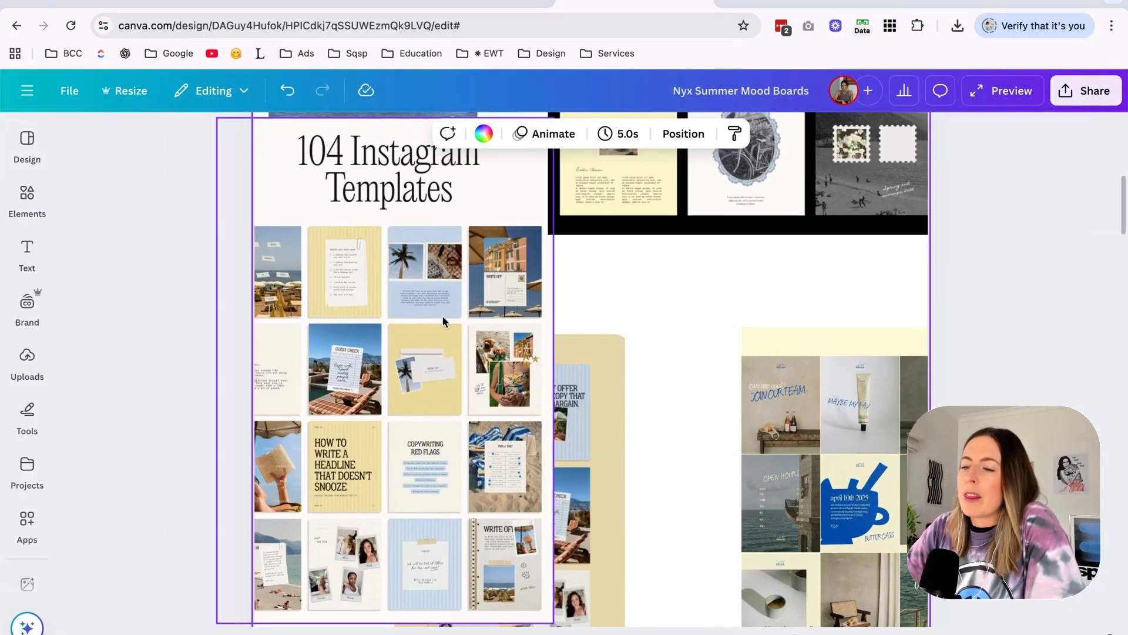
scroll(467, 371, up, 4)
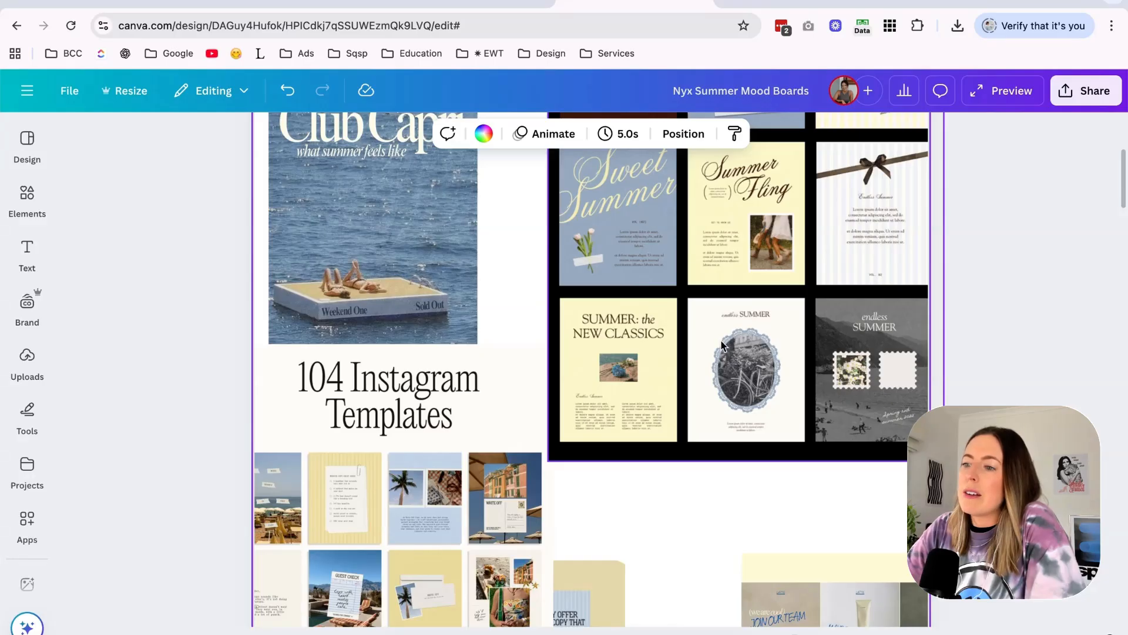
scroll(722, 345, down, 4)
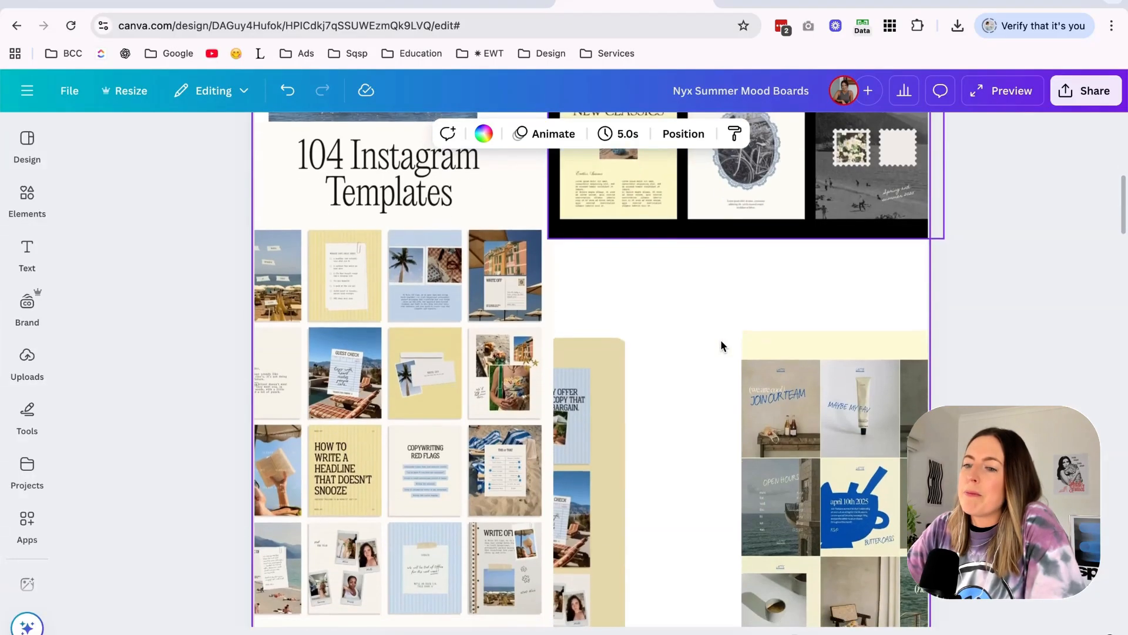
click(262, 2)
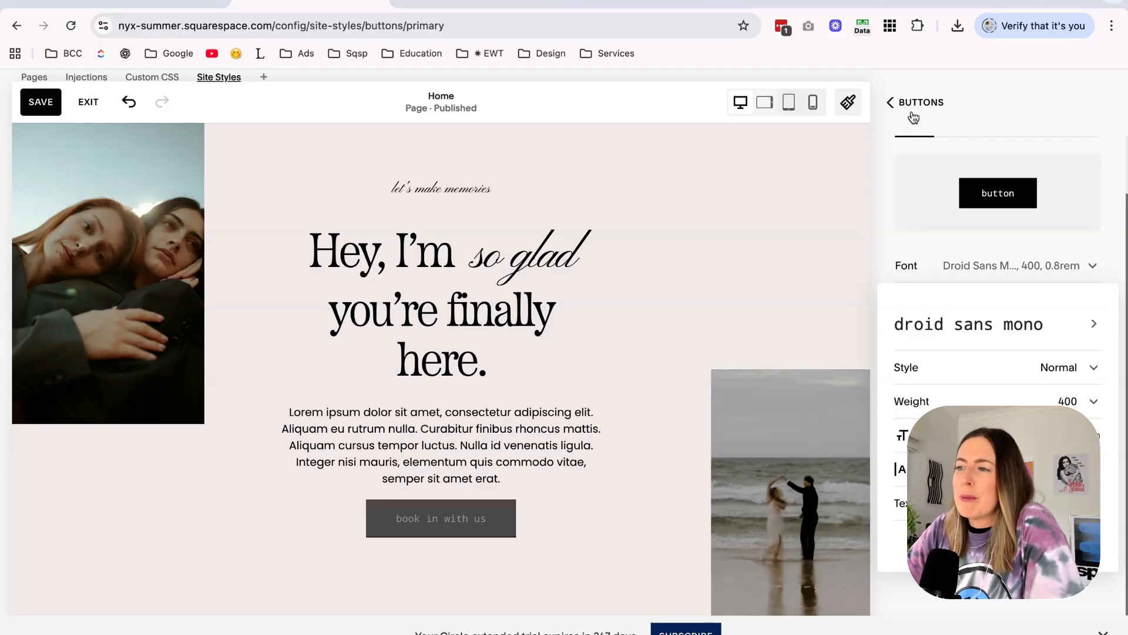
Set the primary button shape to Pill with no fill.
click(1061, 122)
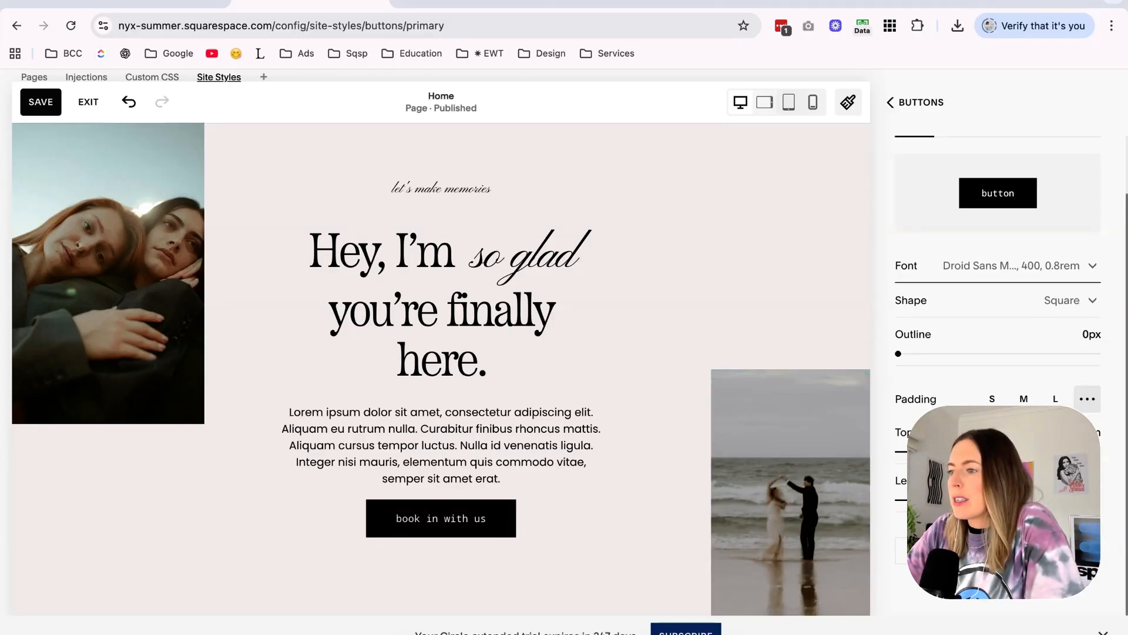
click(1062, 300)
click(1046, 343)
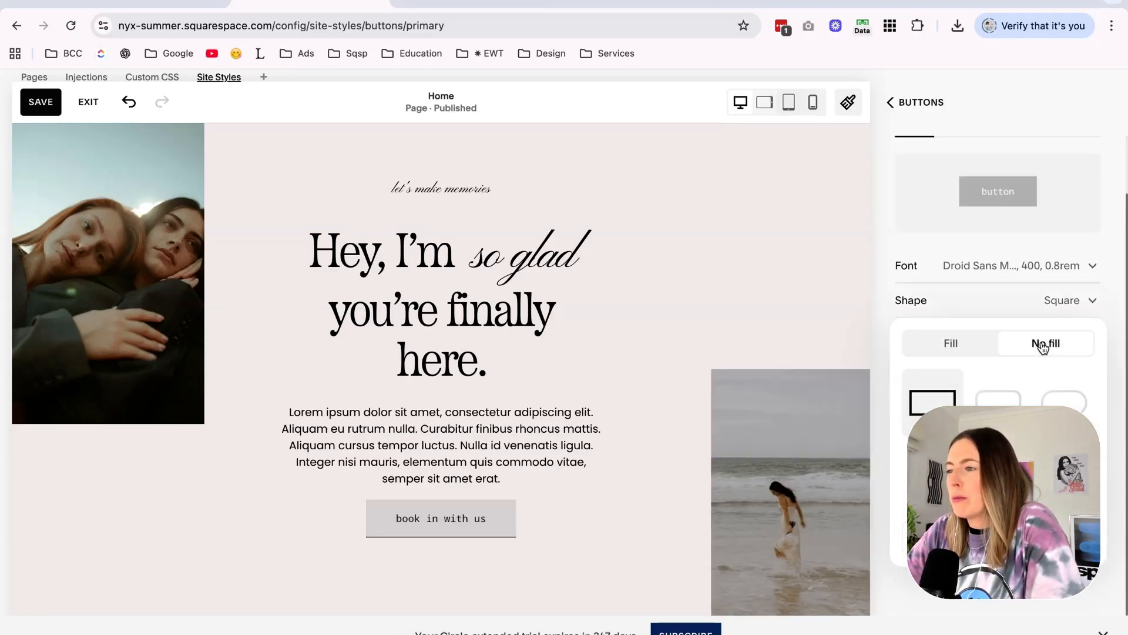
click(1064, 402)
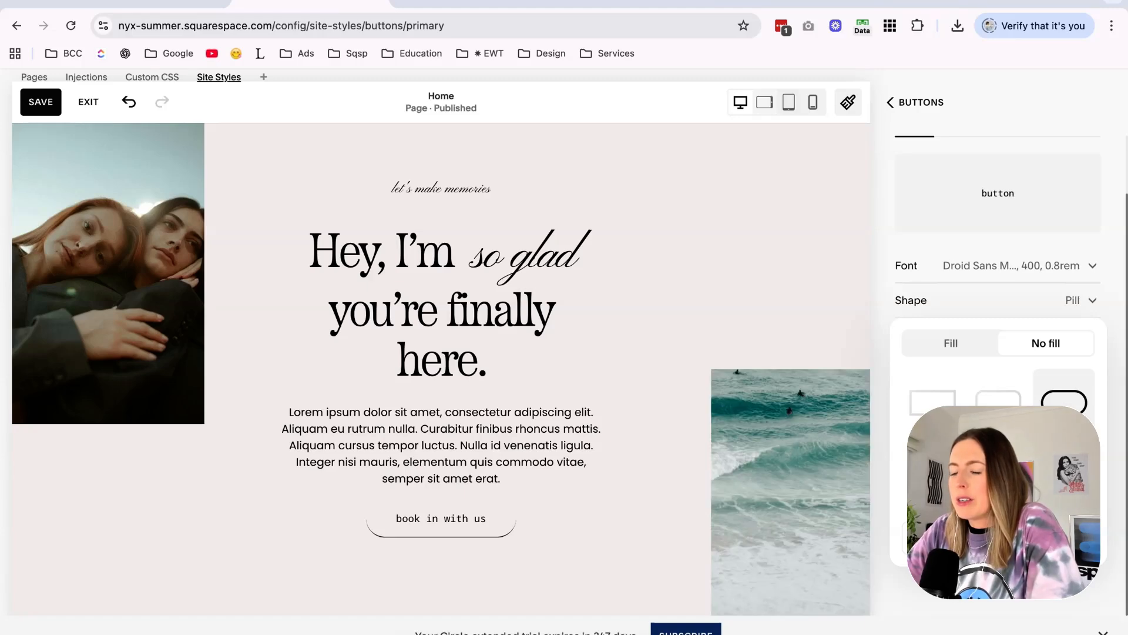
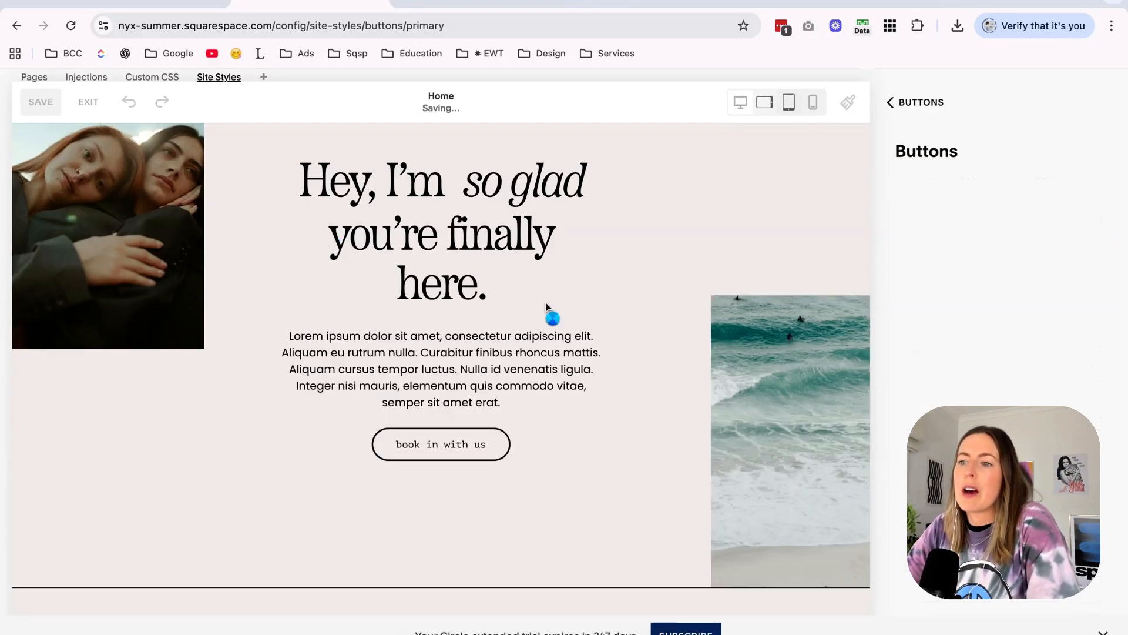
Review the homepage sections with the restyled fonts and buttons, and open the site colors.
scroll(598, 333, up, 10)
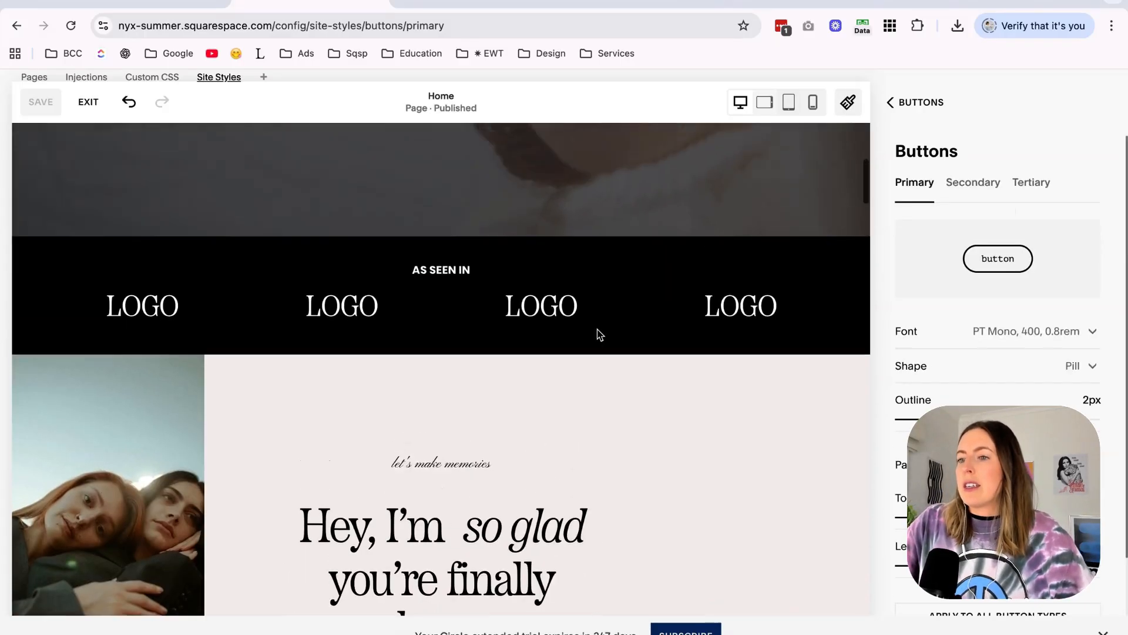
scroll(598, 329, down, 10)
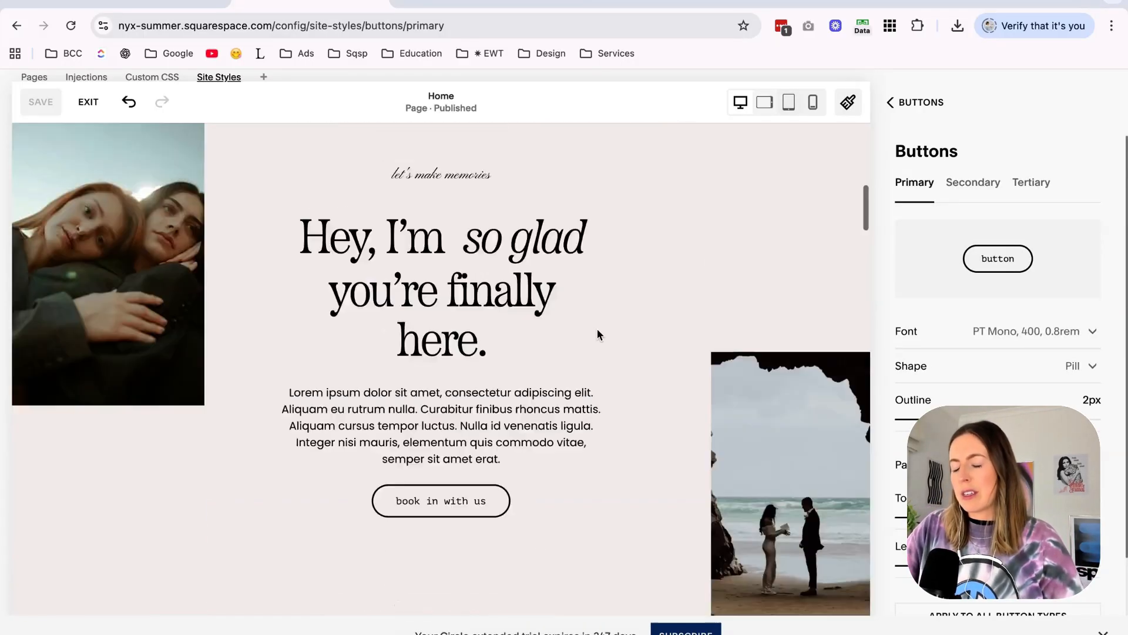
scroll(598, 329, up, 15)
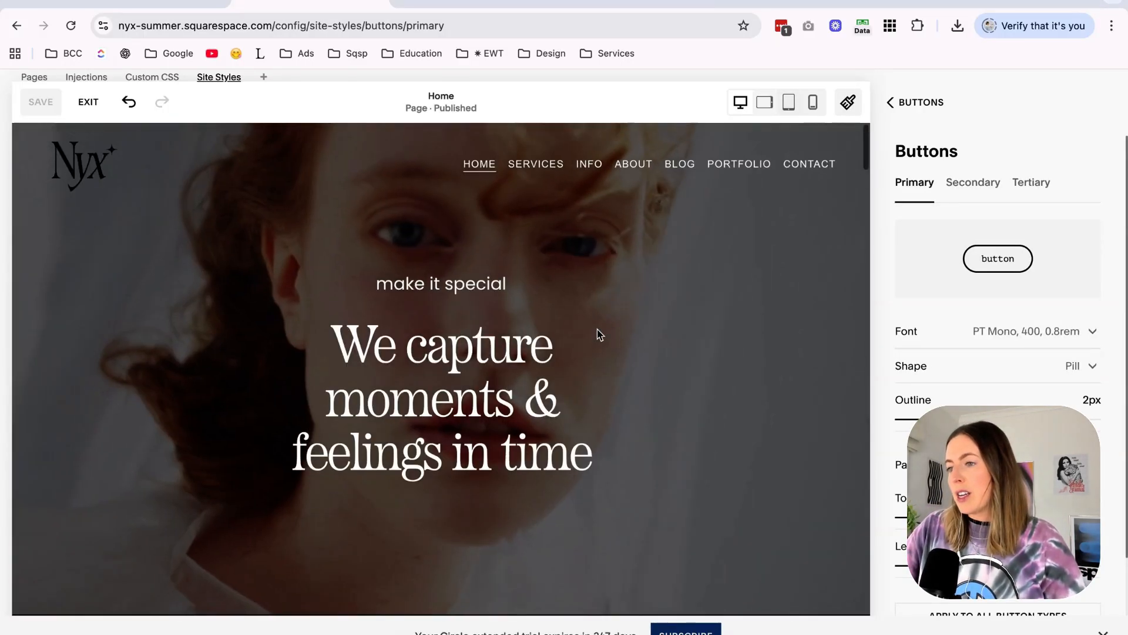
scroll(598, 334, down, 5)
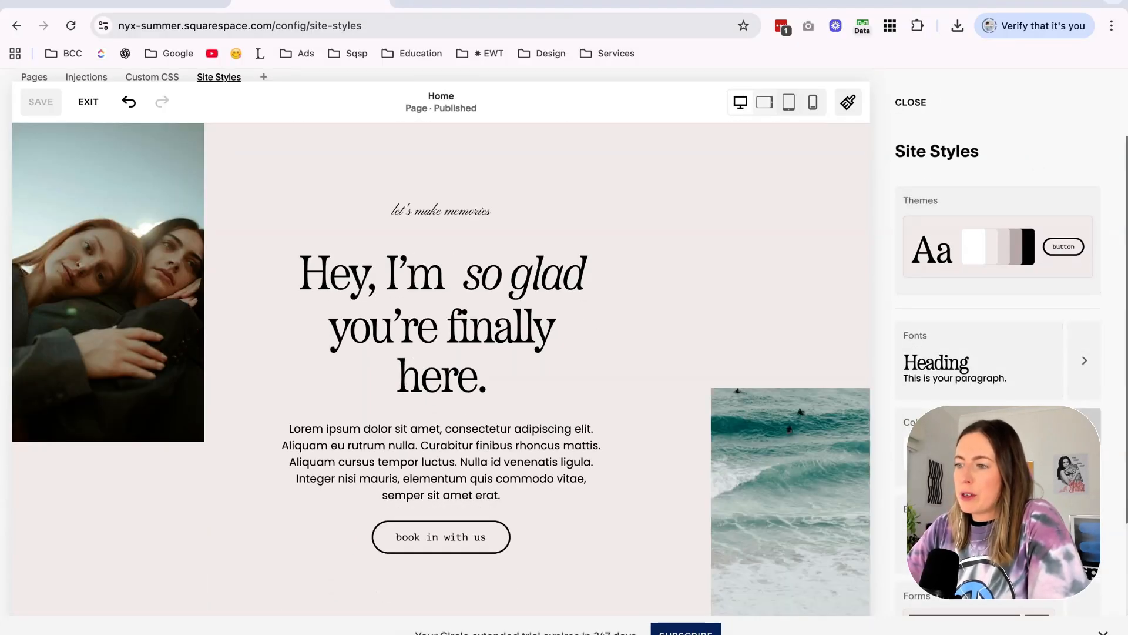
click(1084, 447)
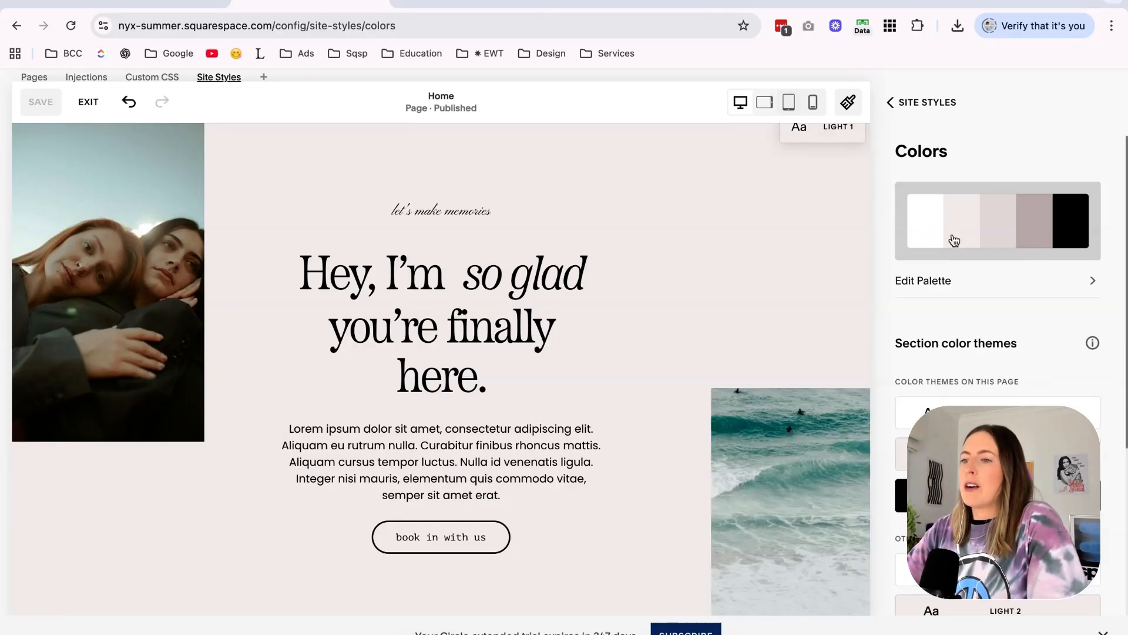
scroll(714, 311, down, 15)
scroll(715, 312, up, 10)
scroll(714, 312, down, 2)
scroll(714, 311, up, 8)
scroll(714, 312, up, 15)
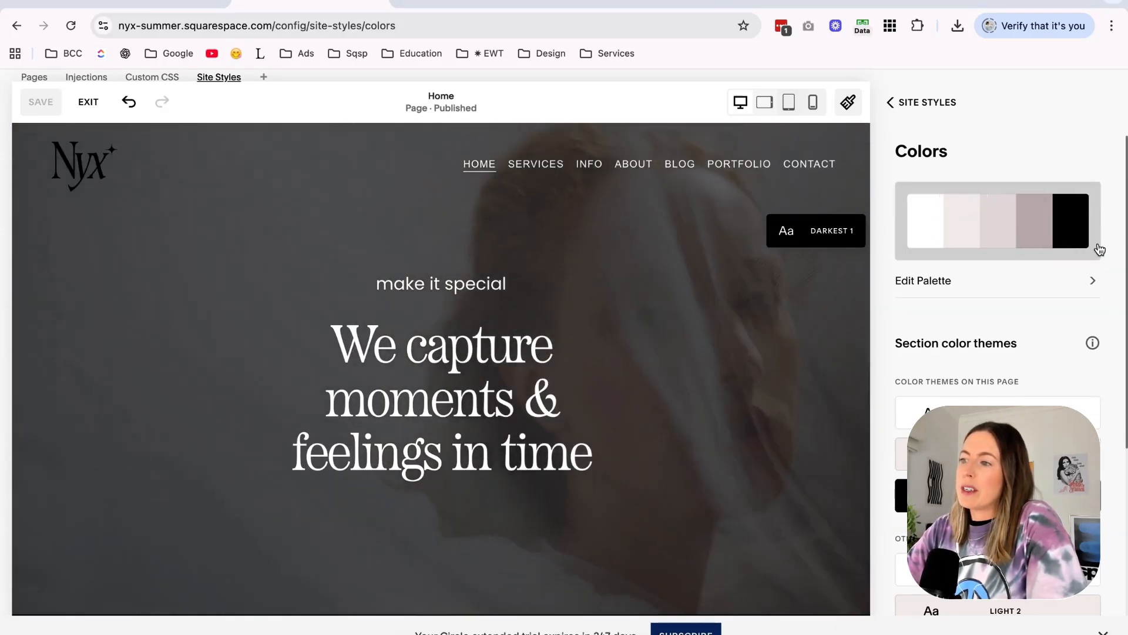
Open the site color palette for editing and locate the color circles of the Nyx Summer Mood Boards design in Canva.
click(1016, 284)
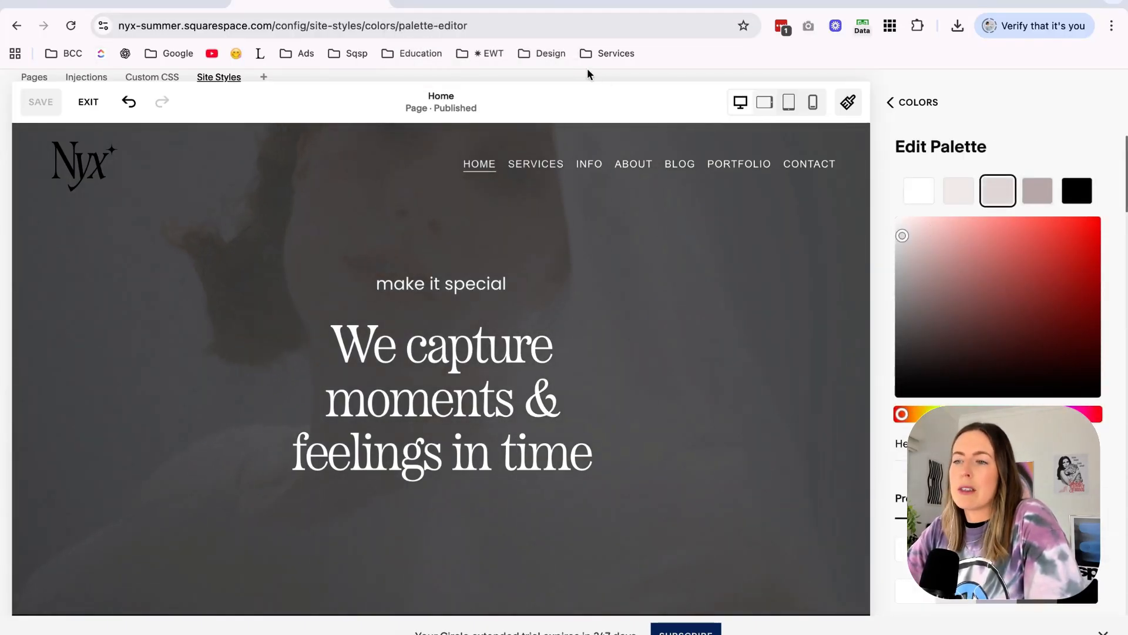
click(485, 5)
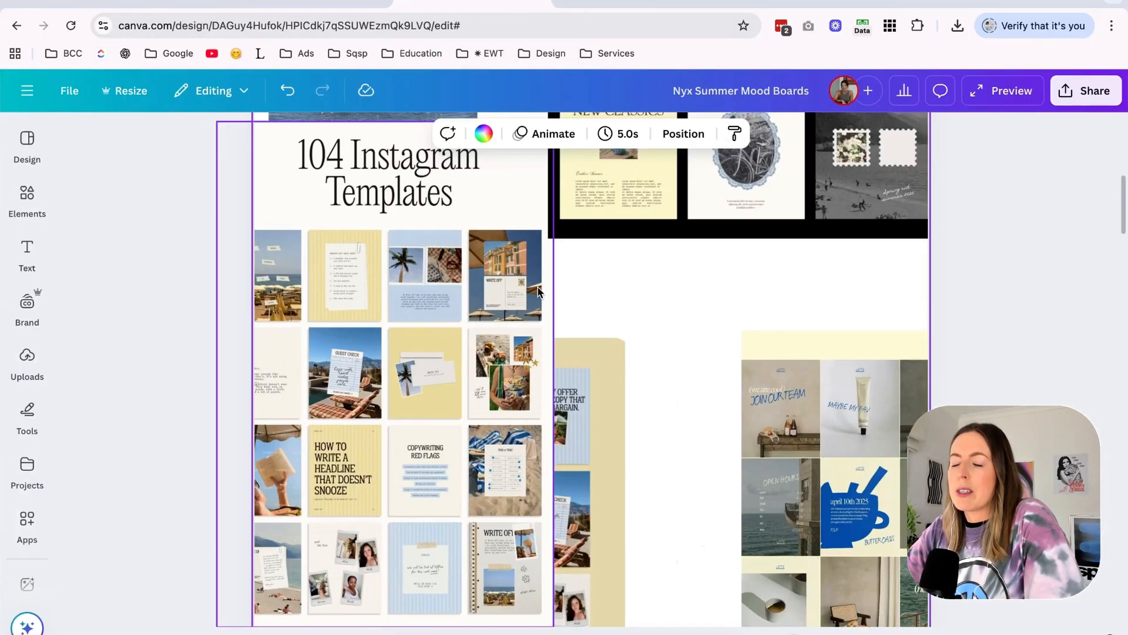
scroll(539, 293, down, 10)
scroll(539, 292, down, 3)
scroll(537, 290, down, 3)
scroll(838, 333, up, 2)
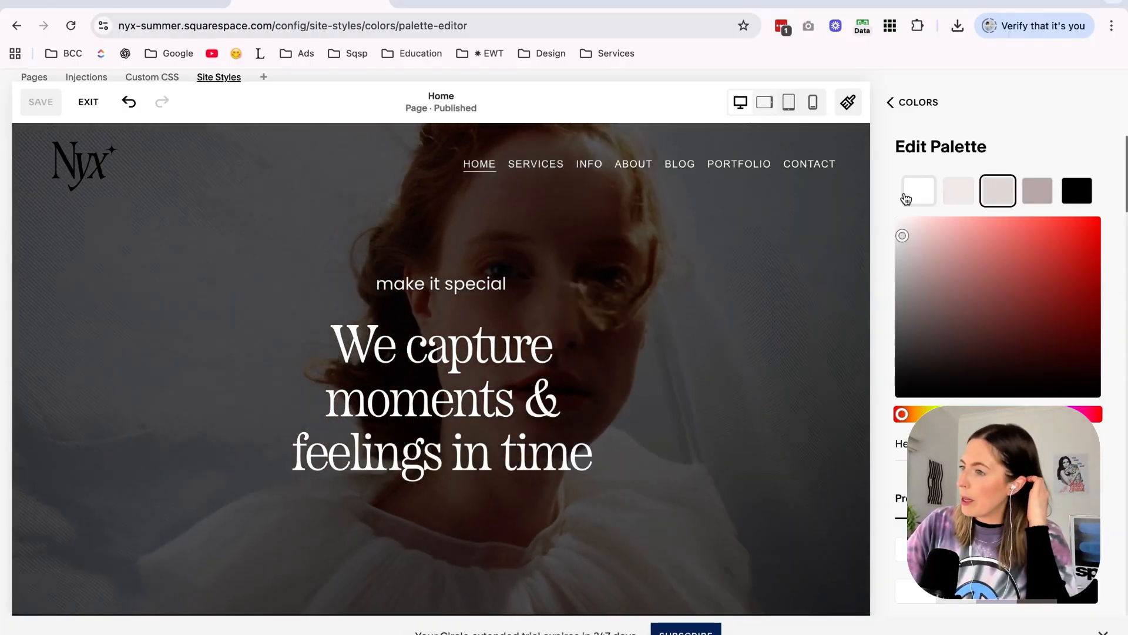
Set the second palette color in Squarespace to the pale cream copied from the Canva mood board.
click(956, 199)
click(488, 3)
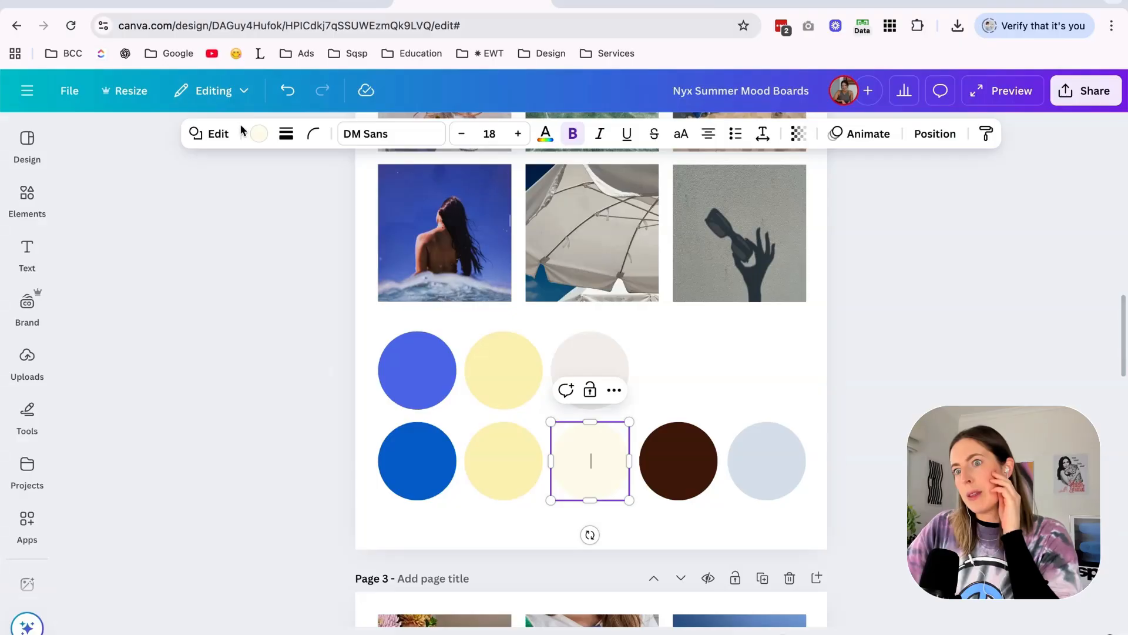
click(259, 134)
click(80, 285)
click(267, 3)
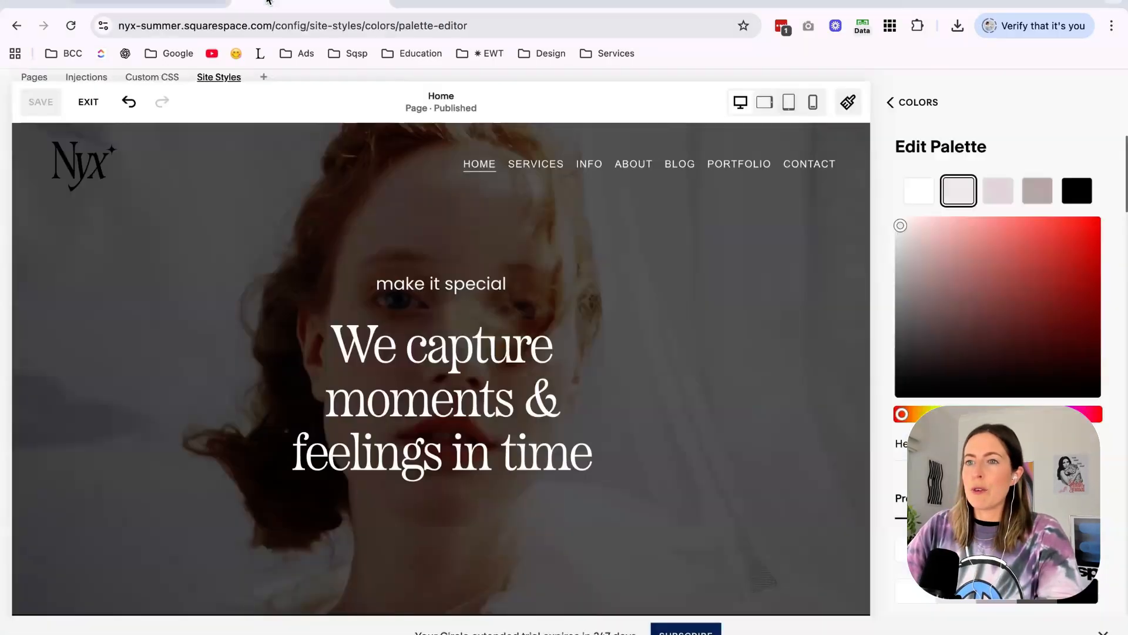
click(181, 3)
click(305, 3)
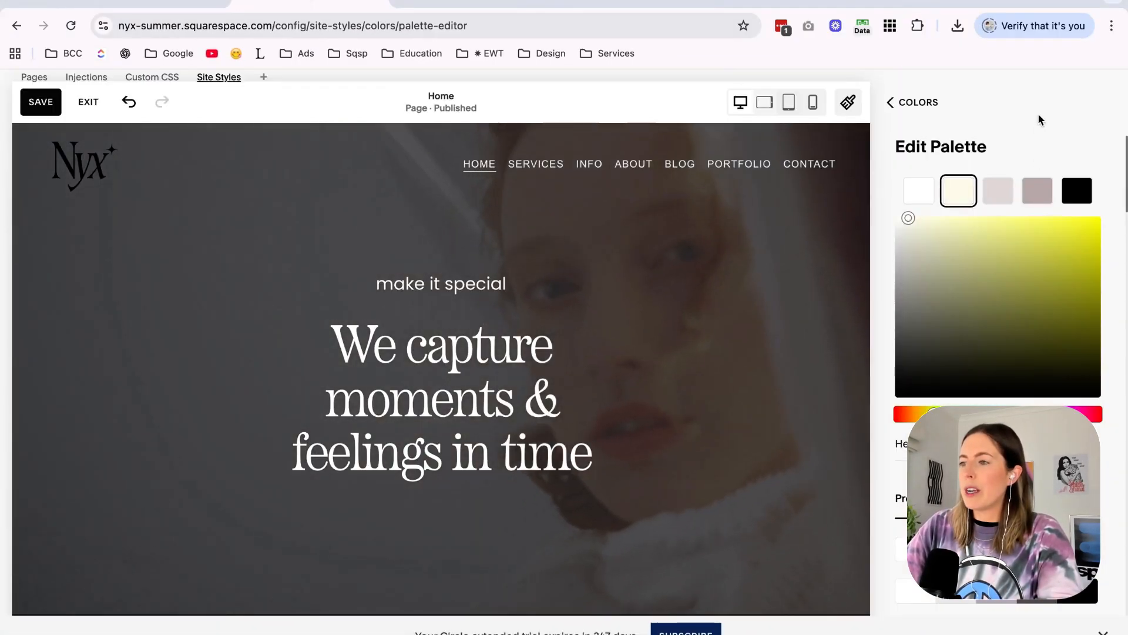
Set the third palette color to the mood board's blue, #0F69CD.
click(473, 6)
click(413, 478)
click(260, 134)
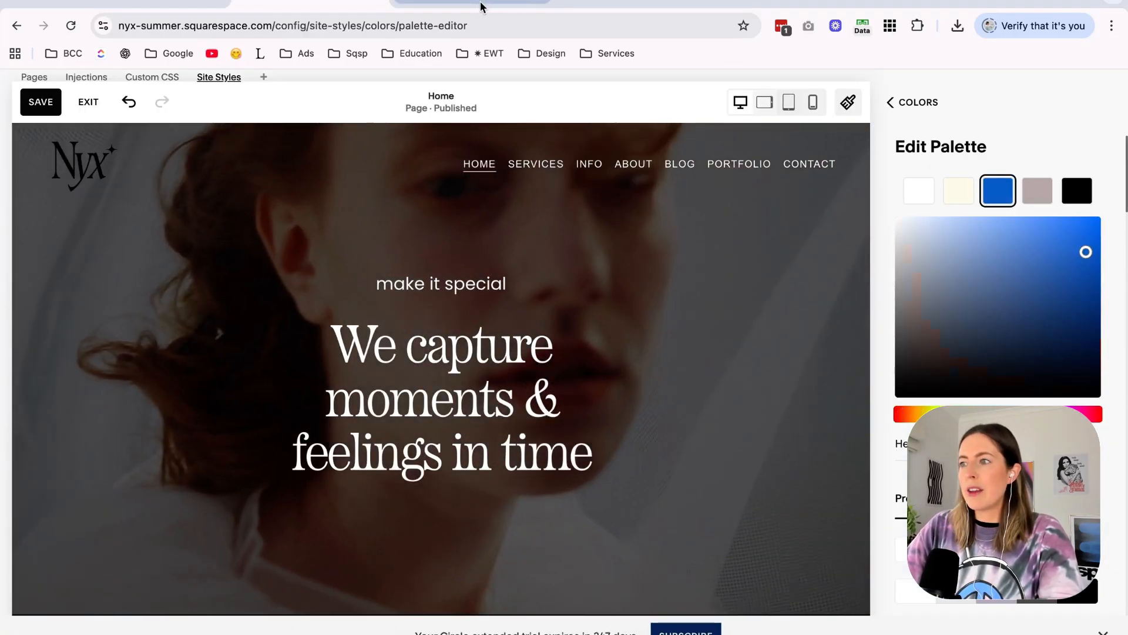
Set the third palette color to the mood board's yellow #FDF2BA and the fourth to its blue #0F69CD.
click(481, 7)
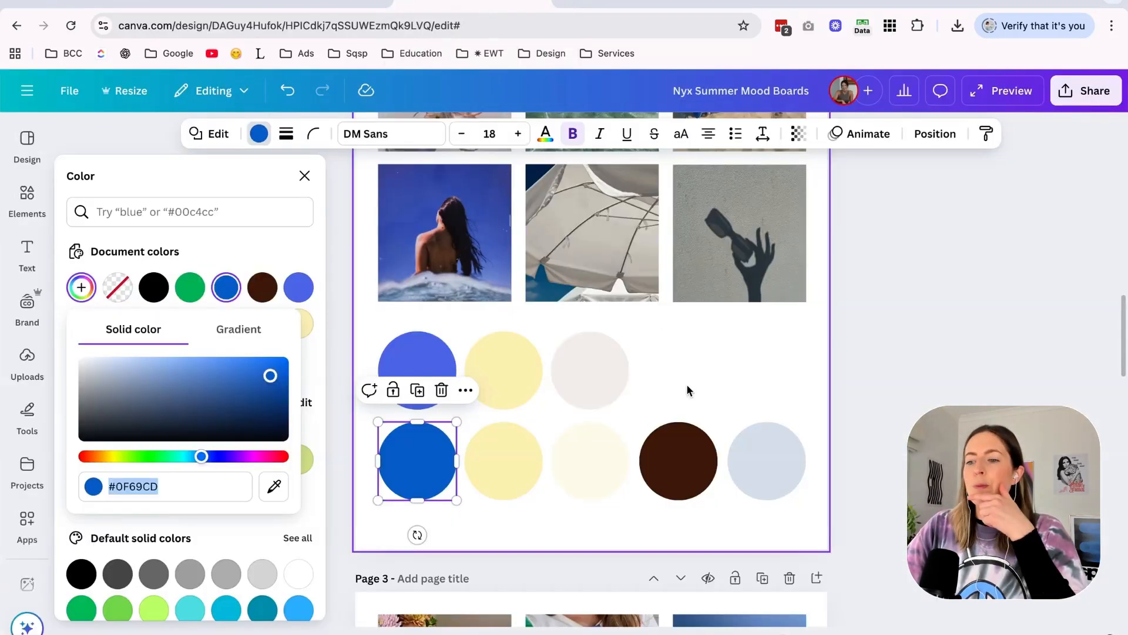
click(498, 470)
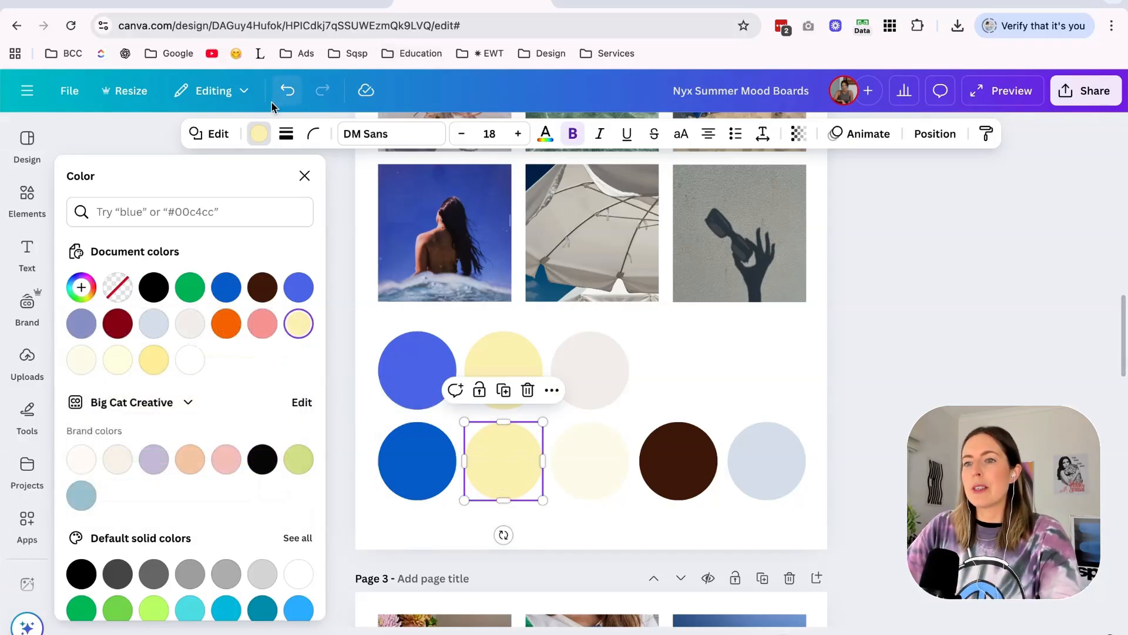
click(298, 322)
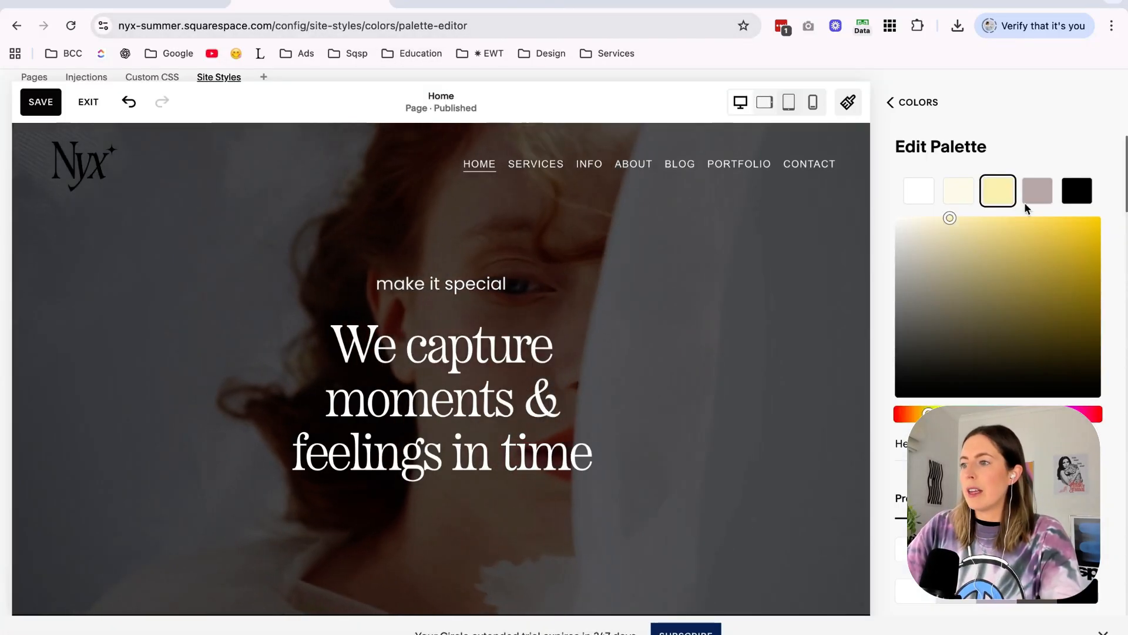
click(1037, 190)
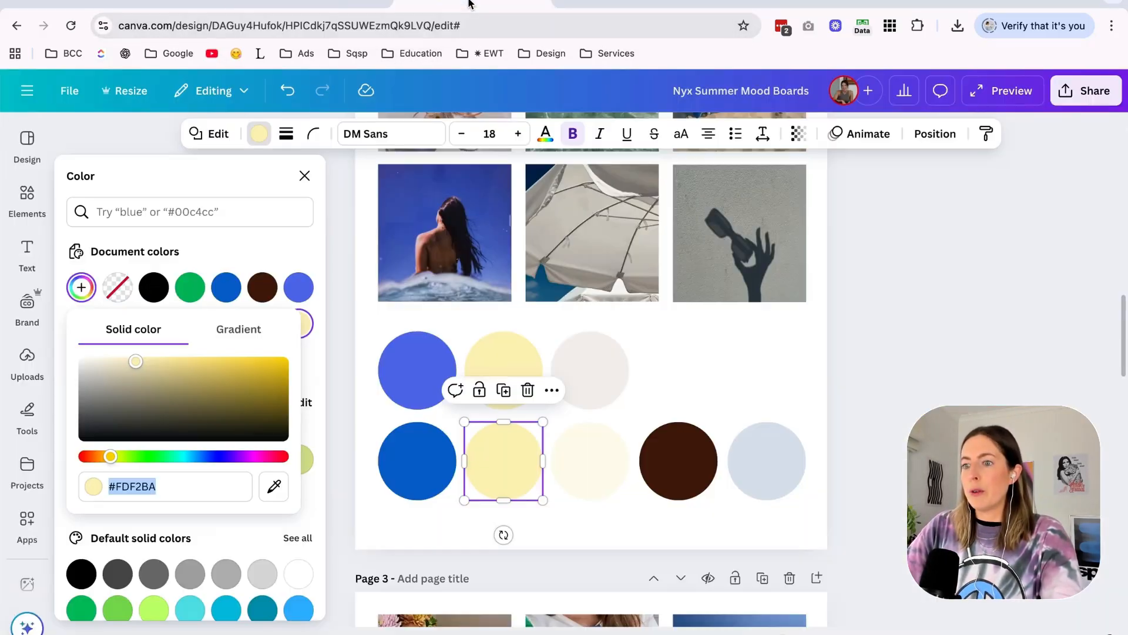
click(418, 462)
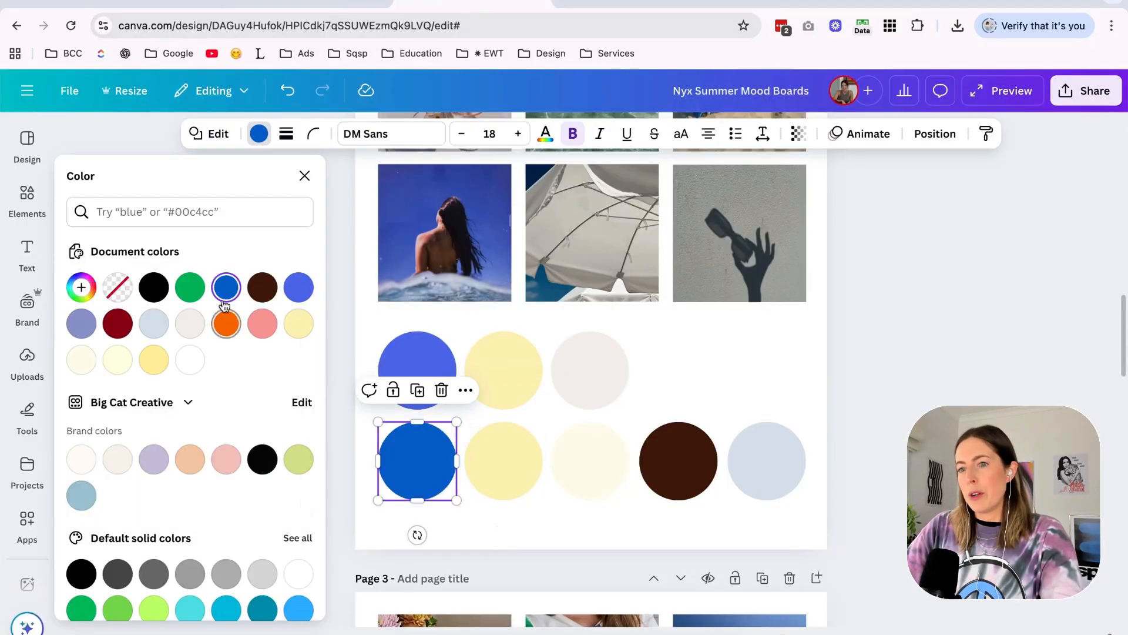
click(226, 288)
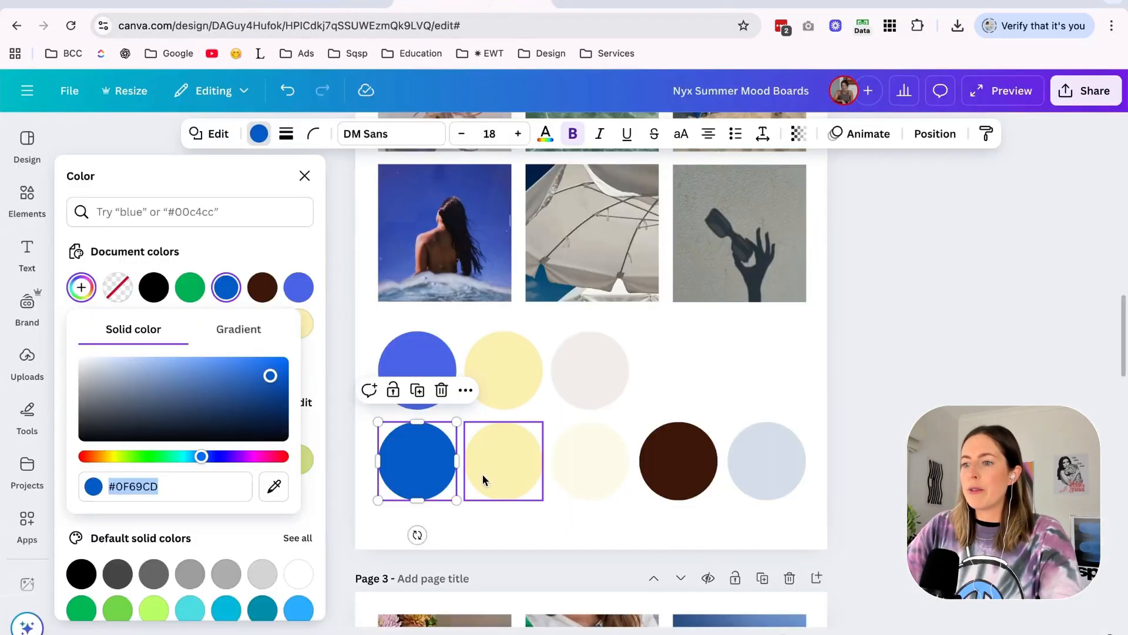
Set the fifth palette color to the mood board's dark brown #4B2714 and leave the palette editor.
click(657, 486)
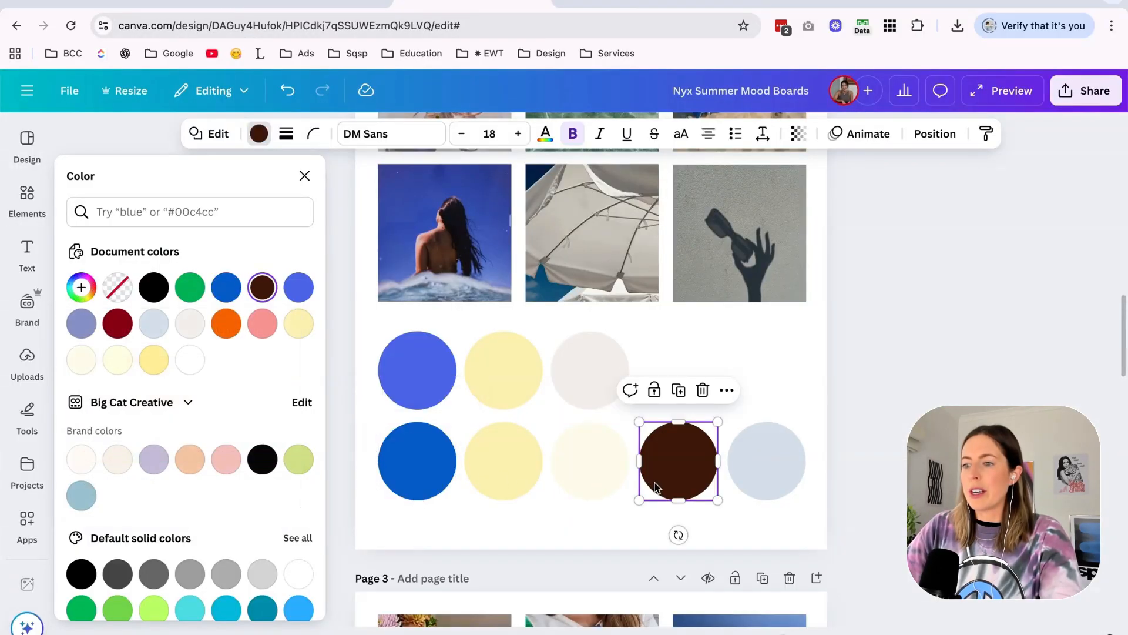
click(259, 134)
click(260, 134)
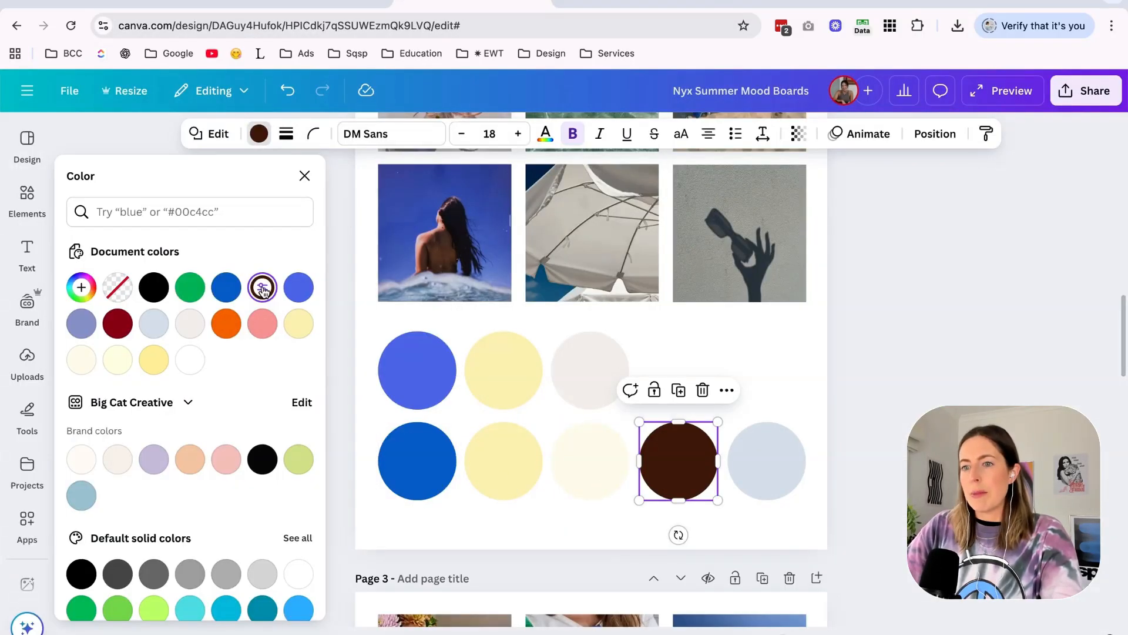
click(262, 287)
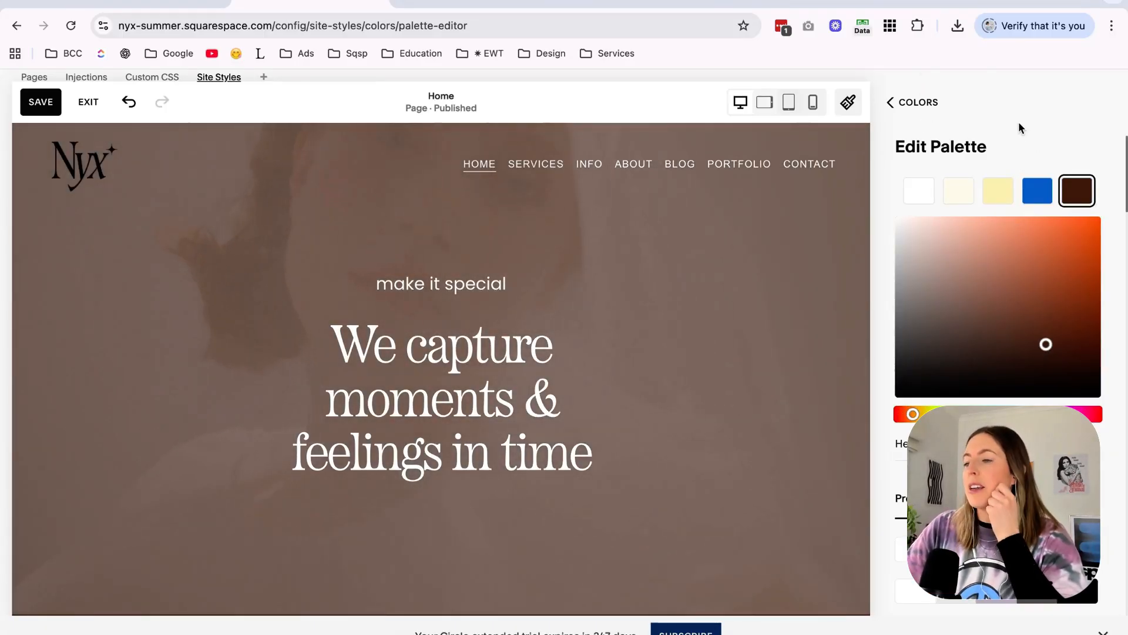
click(933, 103)
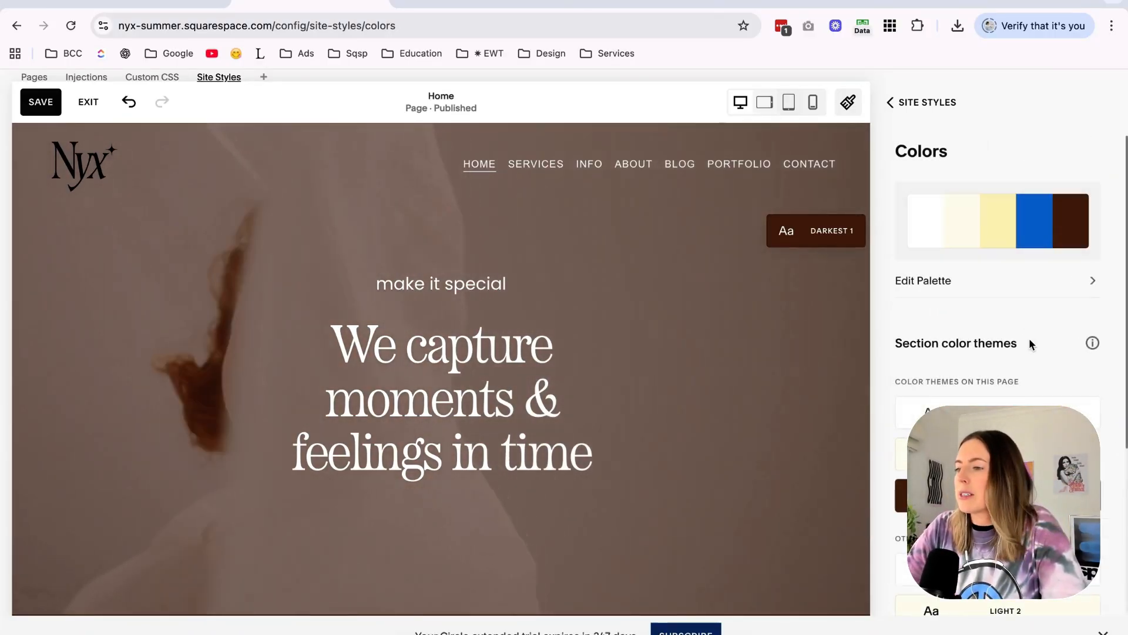
Set the section background of the Light 2 color theme to a custom pale blue copied from the Canva mood board.
scroll(1028, 337, down, 5)
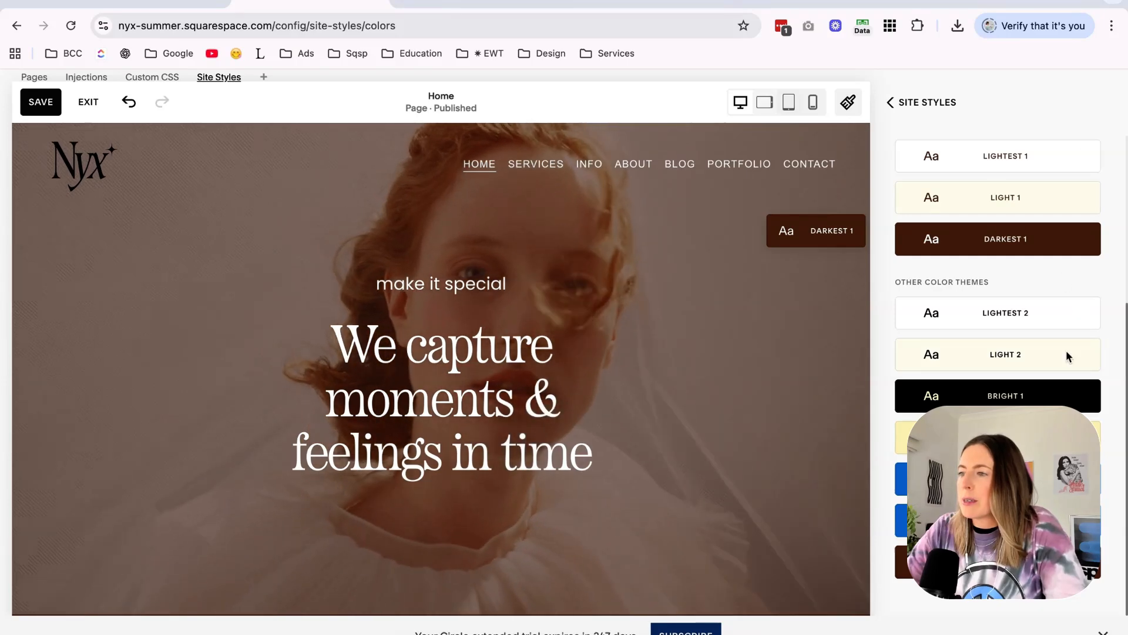
scroll(1021, 364, up, 2)
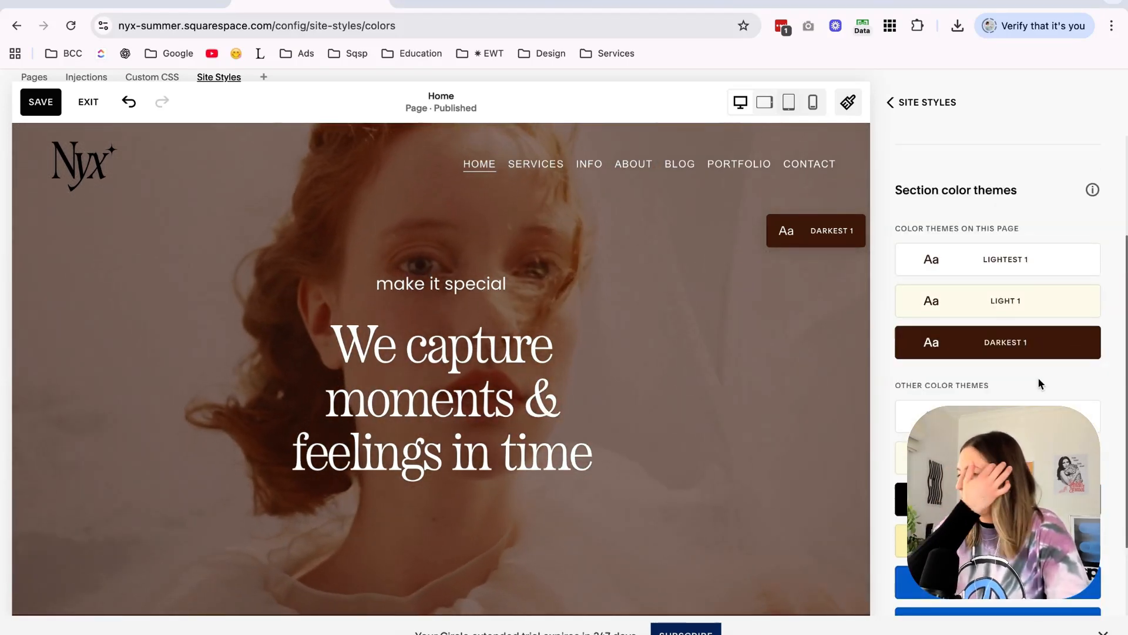
scroll(1039, 382, down, 2)
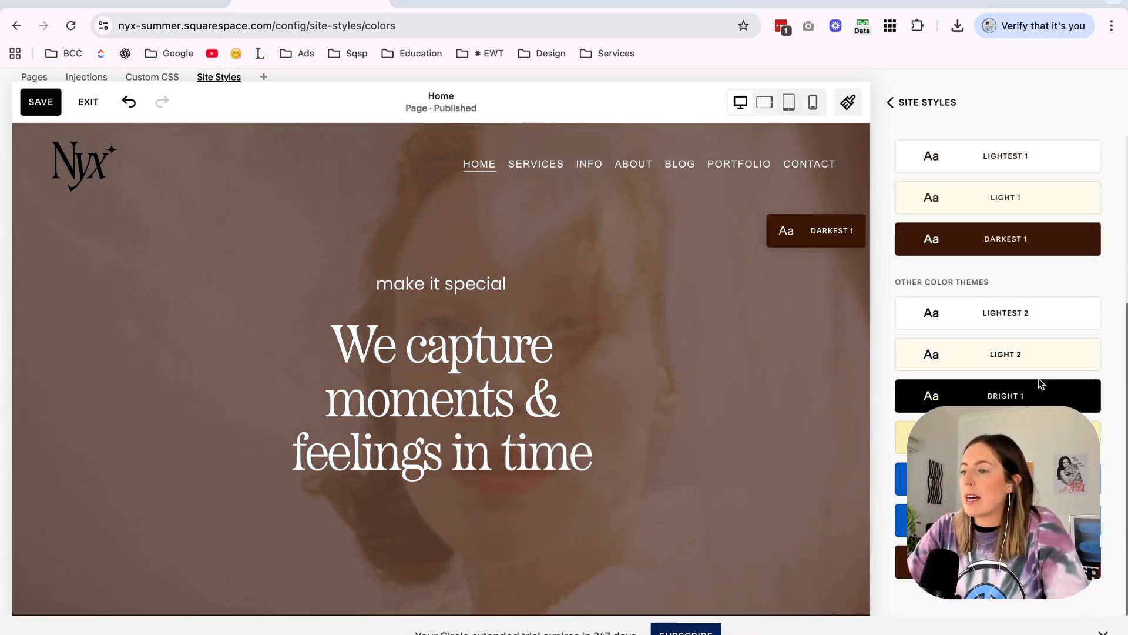
scroll(999, 394, up, 2)
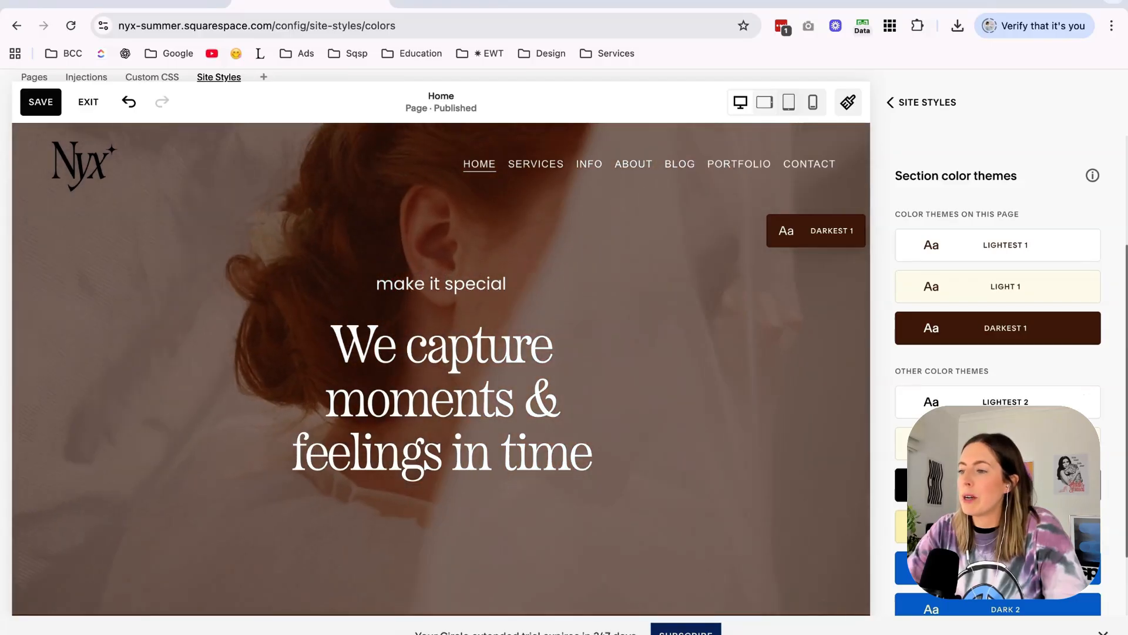
click(999, 444)
click(486, 5)
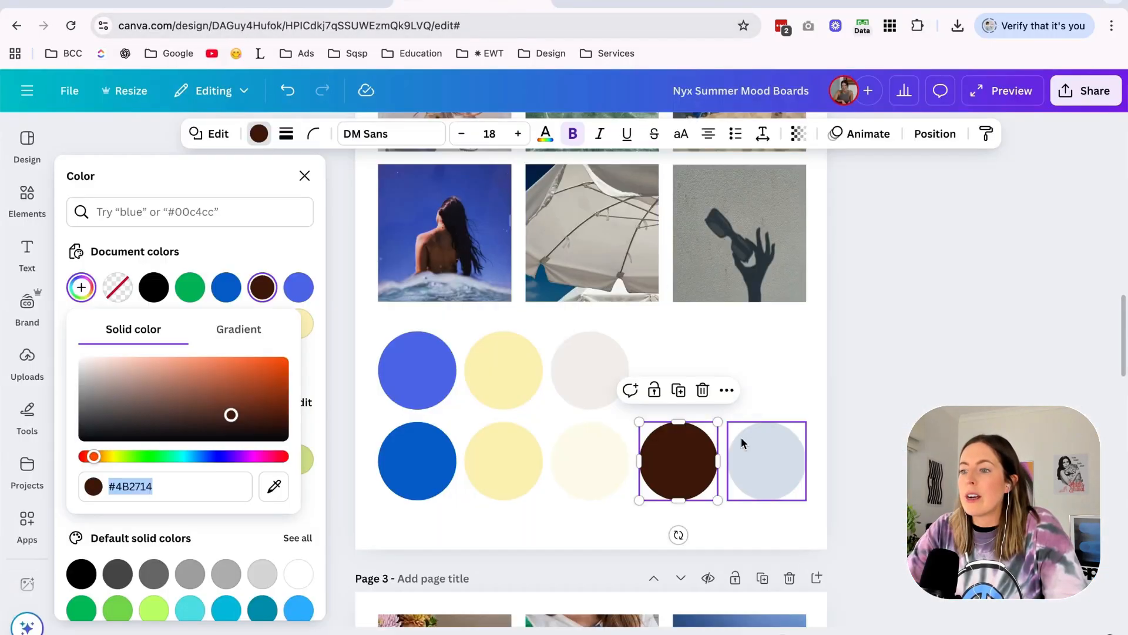
click(742, 441)
click(258, 135)
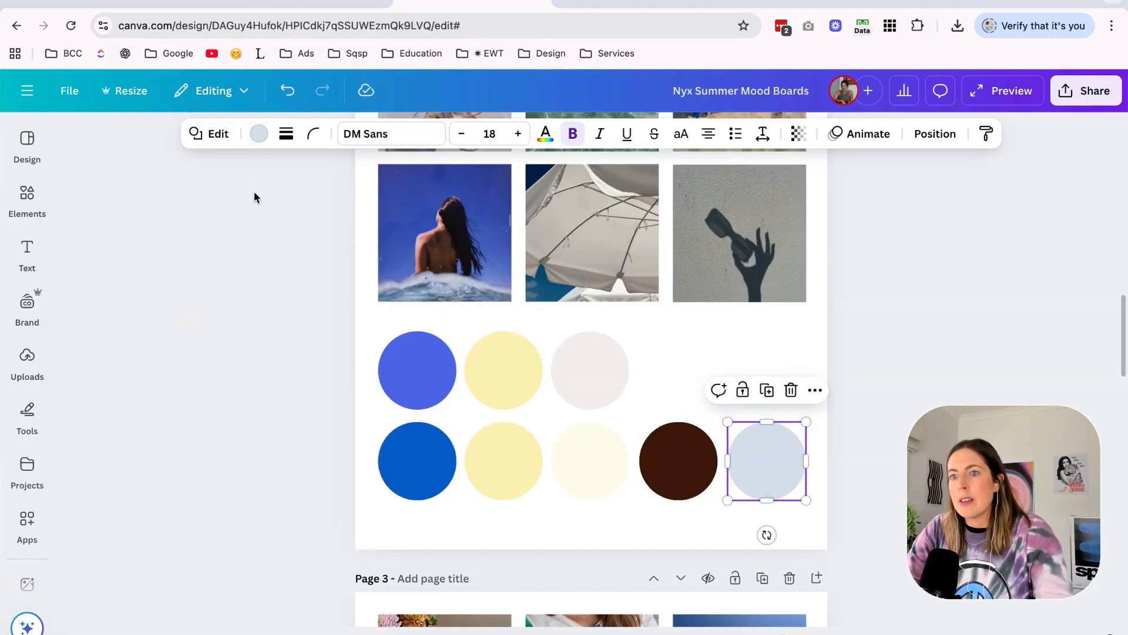
click(259, 142)
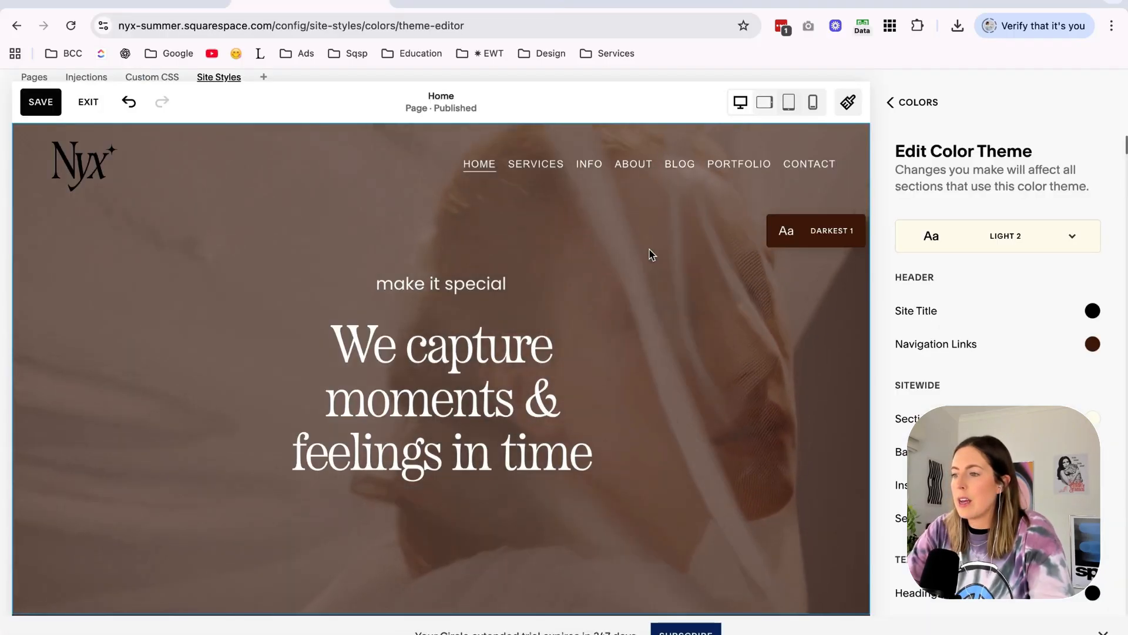
click(1090, 341)
click(1058, 378)
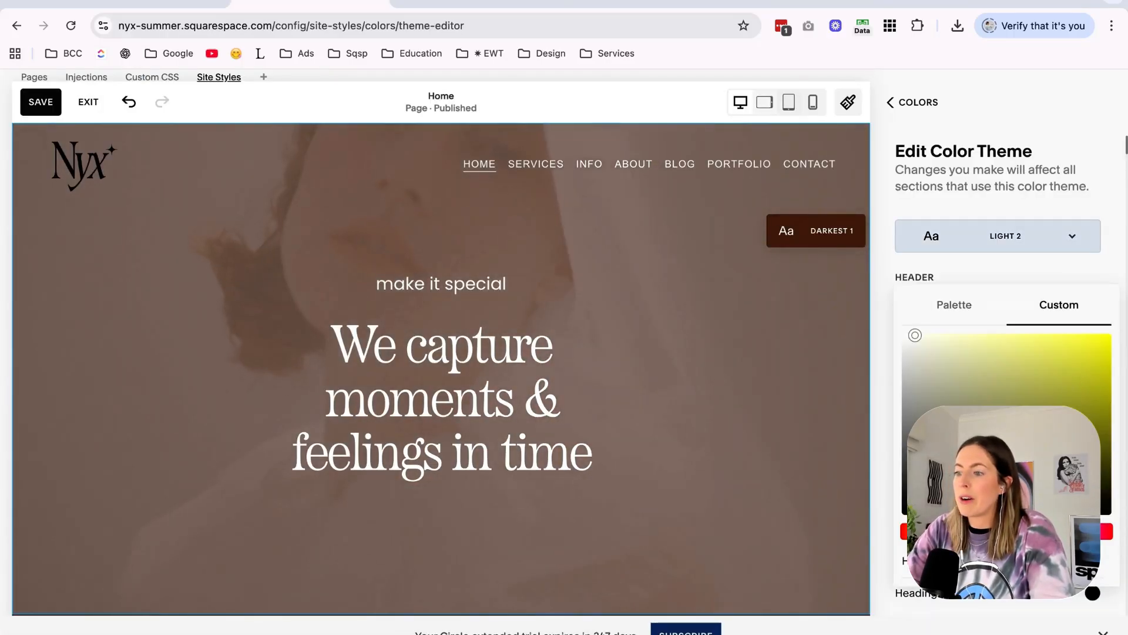
click(1067, 175)
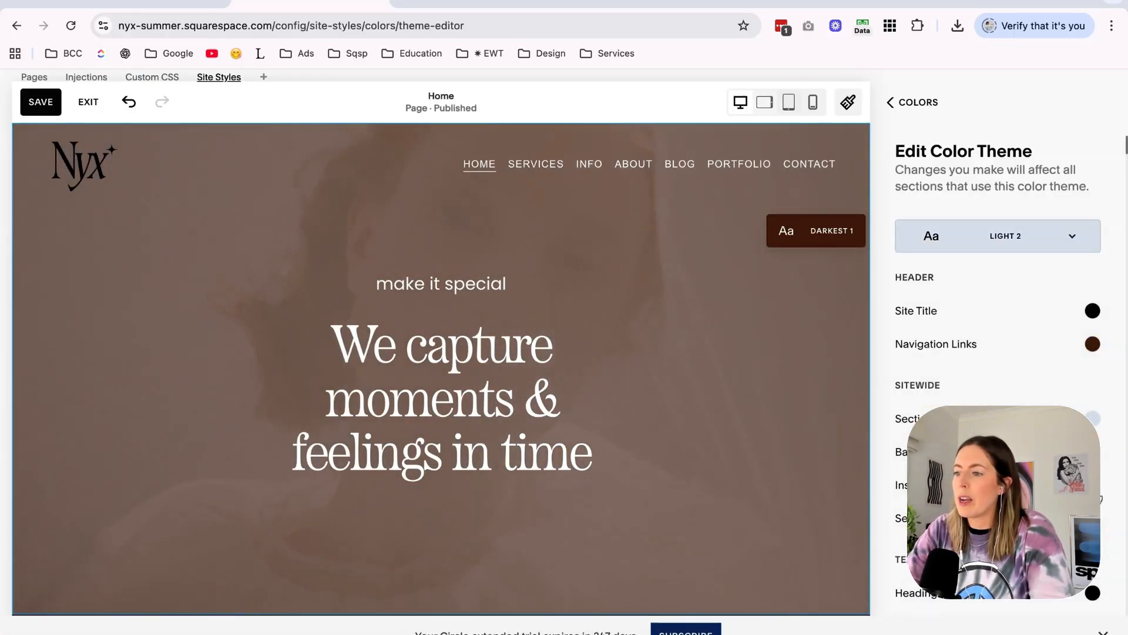
Edit the custom color of the sitewide entry below the Light 2 section background, then review the color themes and homepage.
click(1092, 452)
click(1059, 409)
click(1083, 149)
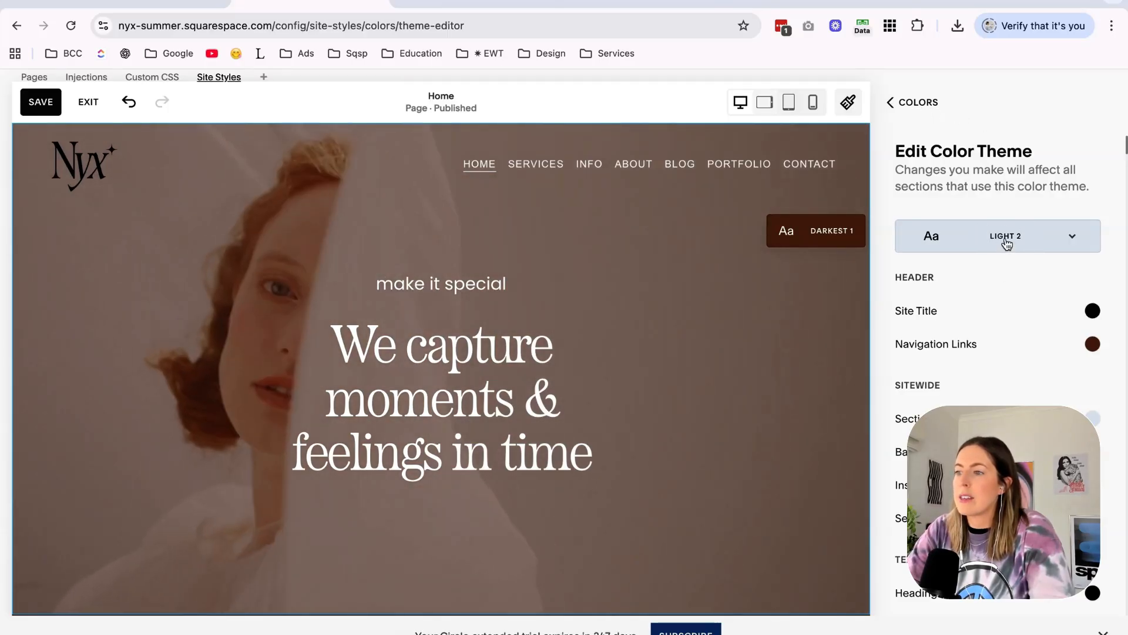
click(927, 109)
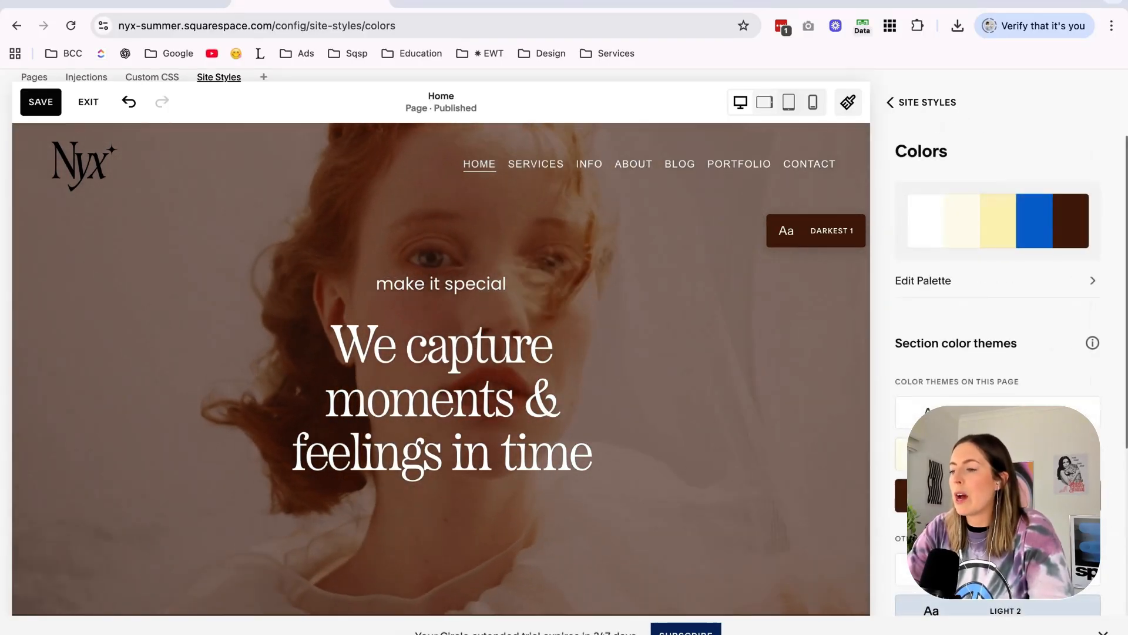
scroll(999, 238, down, 5)
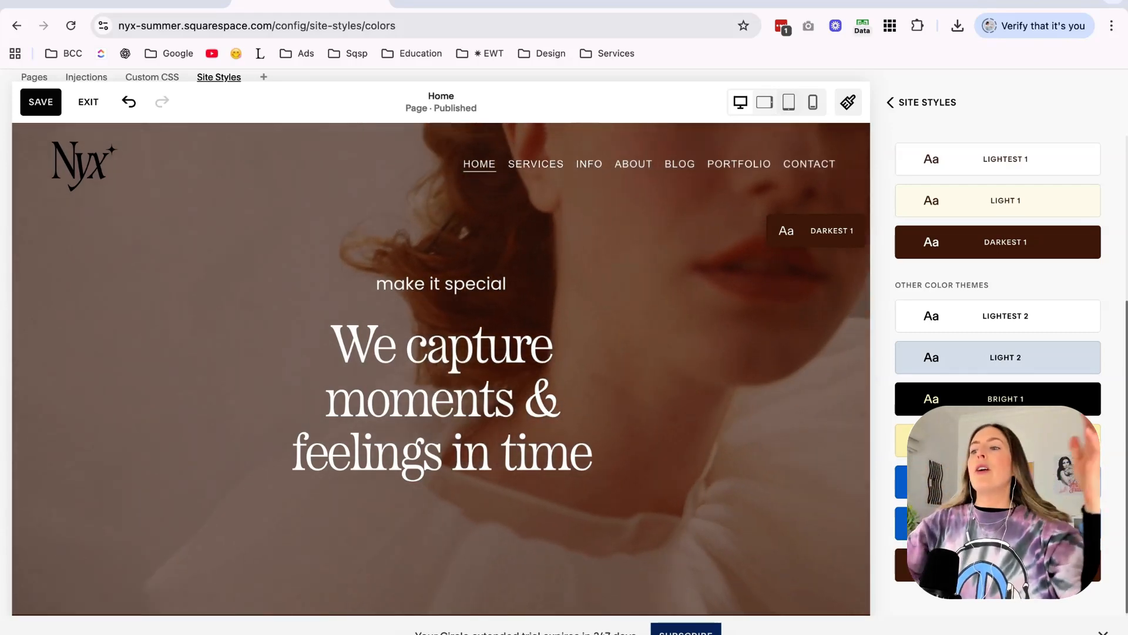
scroll(749, 304, down, 15)
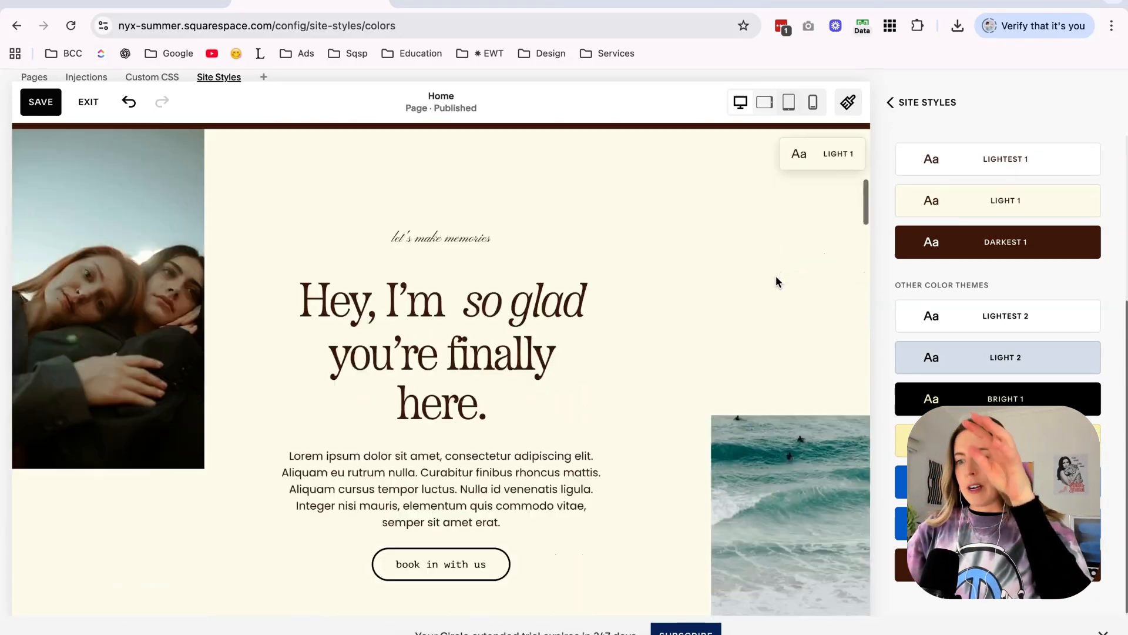
Review the recolored homepage sections, then save the color theme changes and close the site styles.
scroll(776, 281, down, 15)
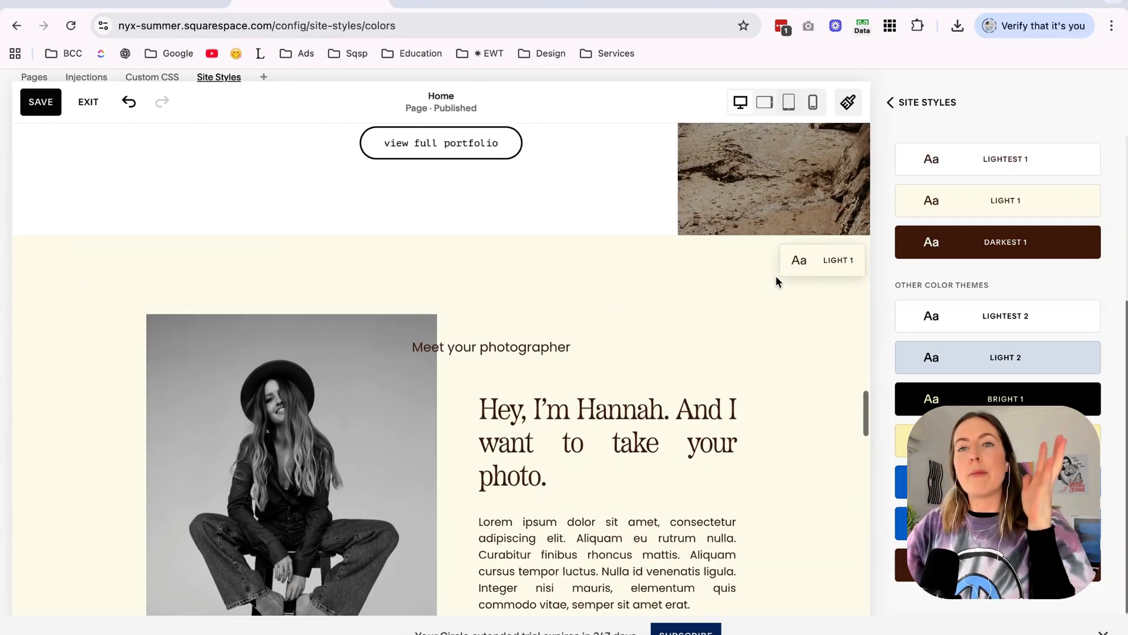
scroll(776, 281, up, 15)
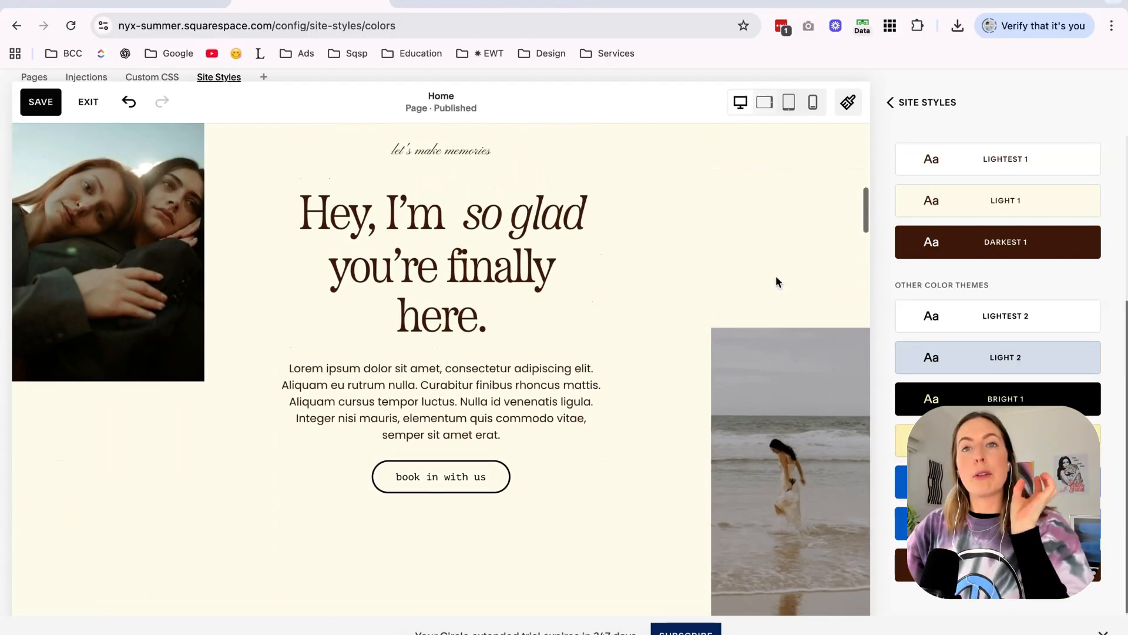
click(933, 102)
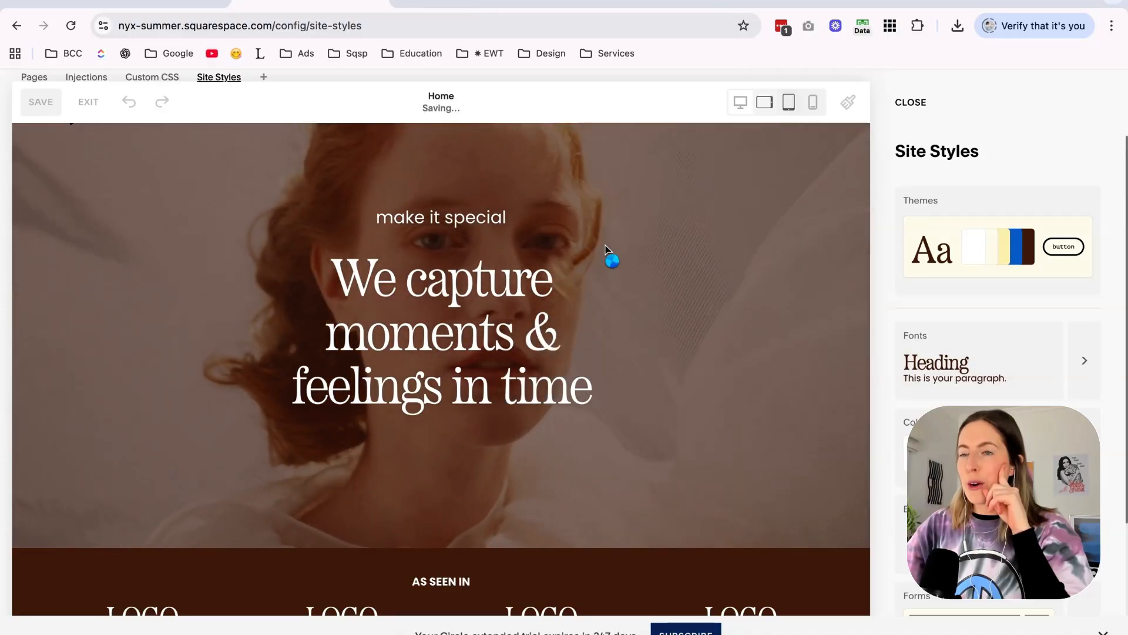
click(913, 104)
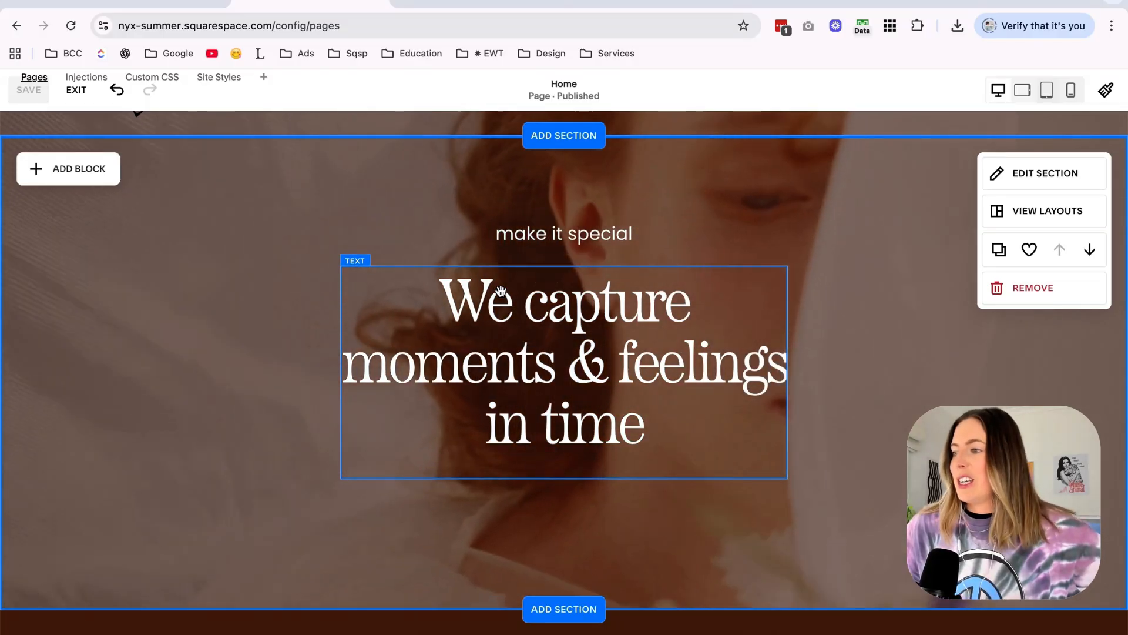
Replace the homepage hero headline with "We create summer moments you'll never want to leave".
scroll(500, 291, down, 5)
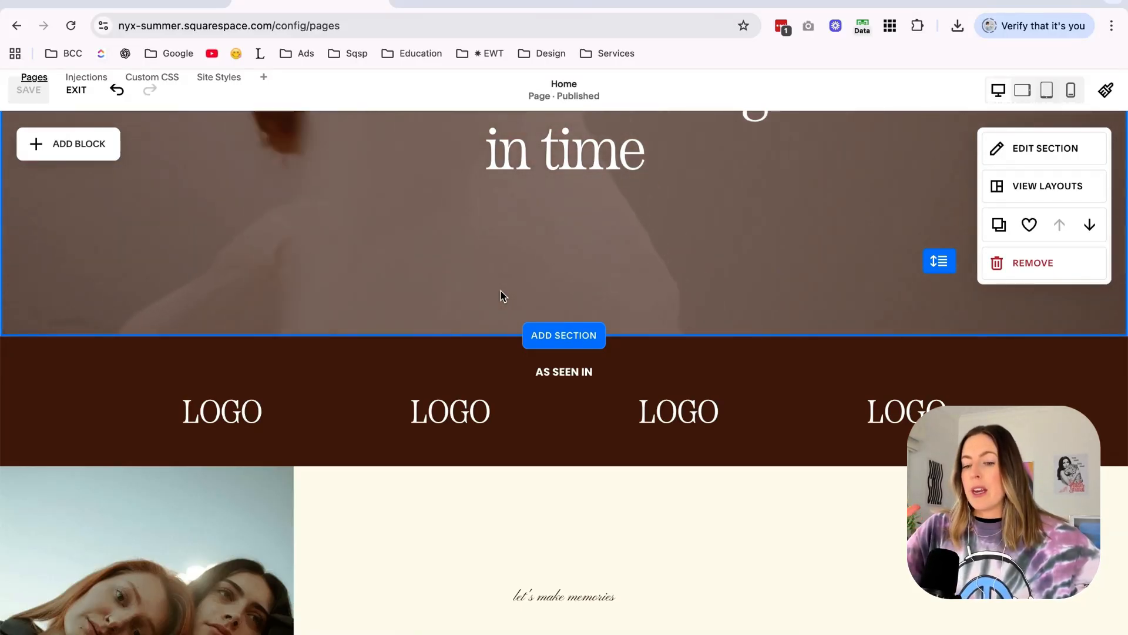
scroll(501, 291, down, 5)
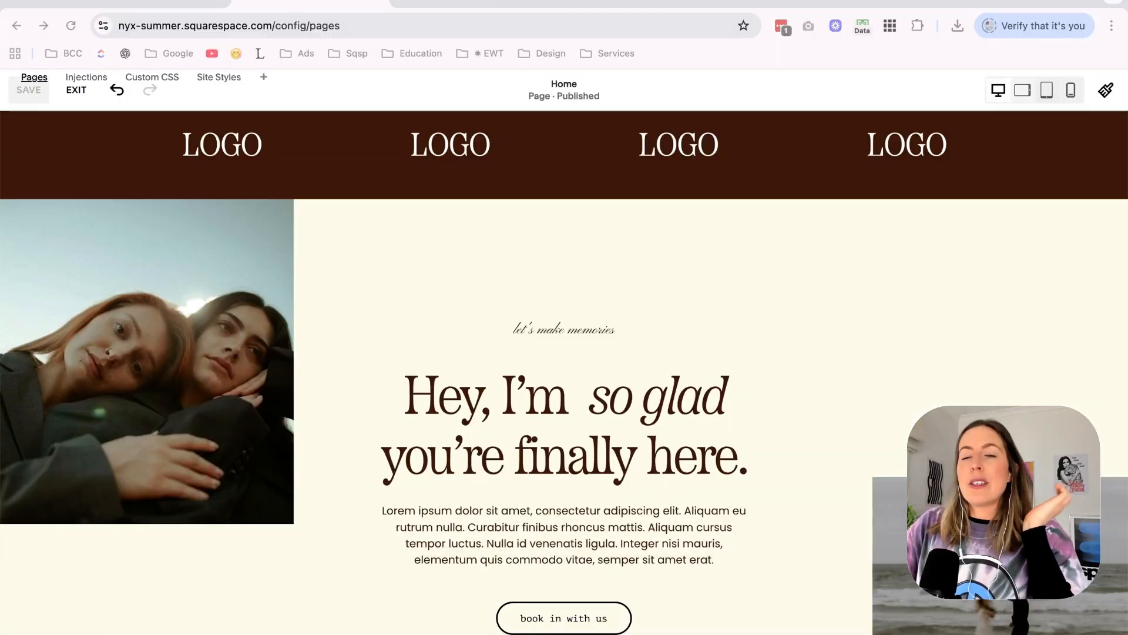
scroll(552, 248, up, 2)
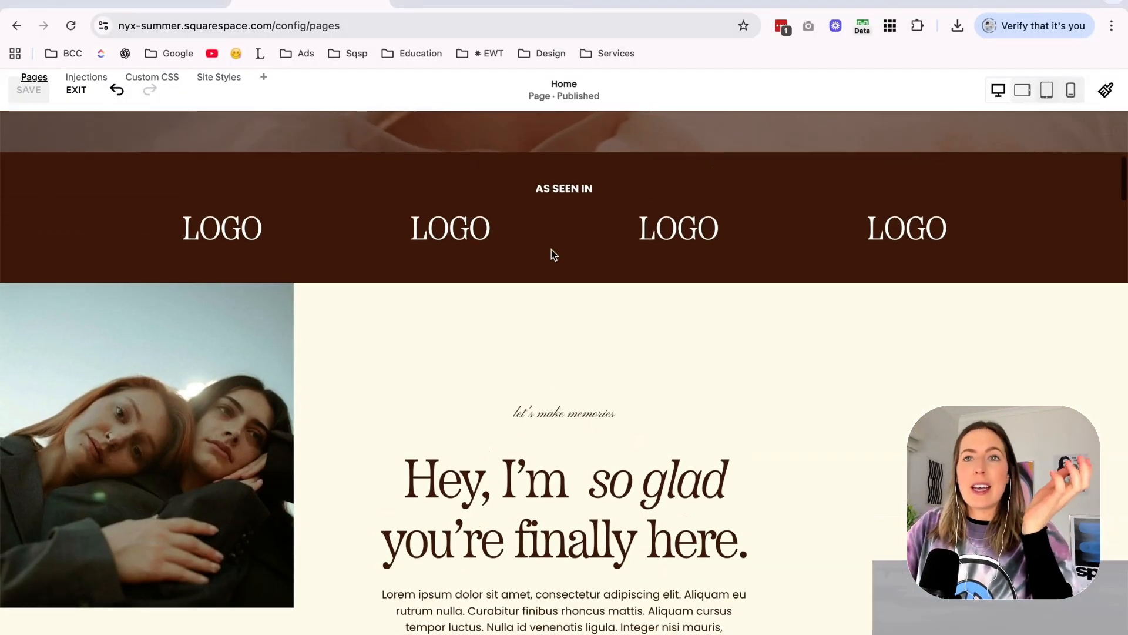
scroll(531, 294, up, 7)
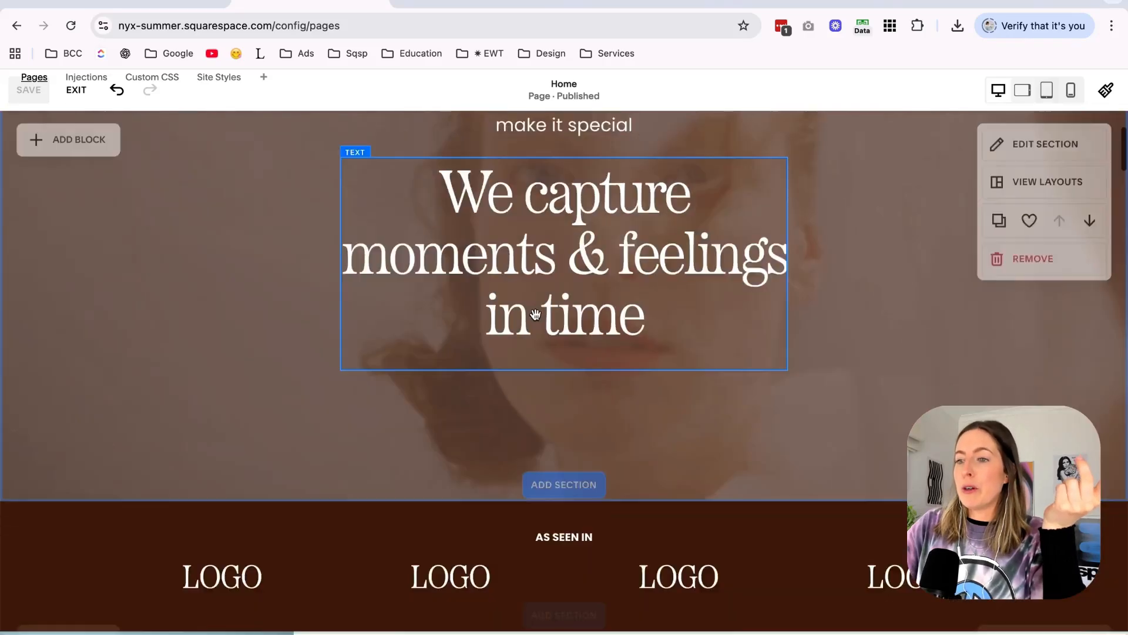
click(541, 229)
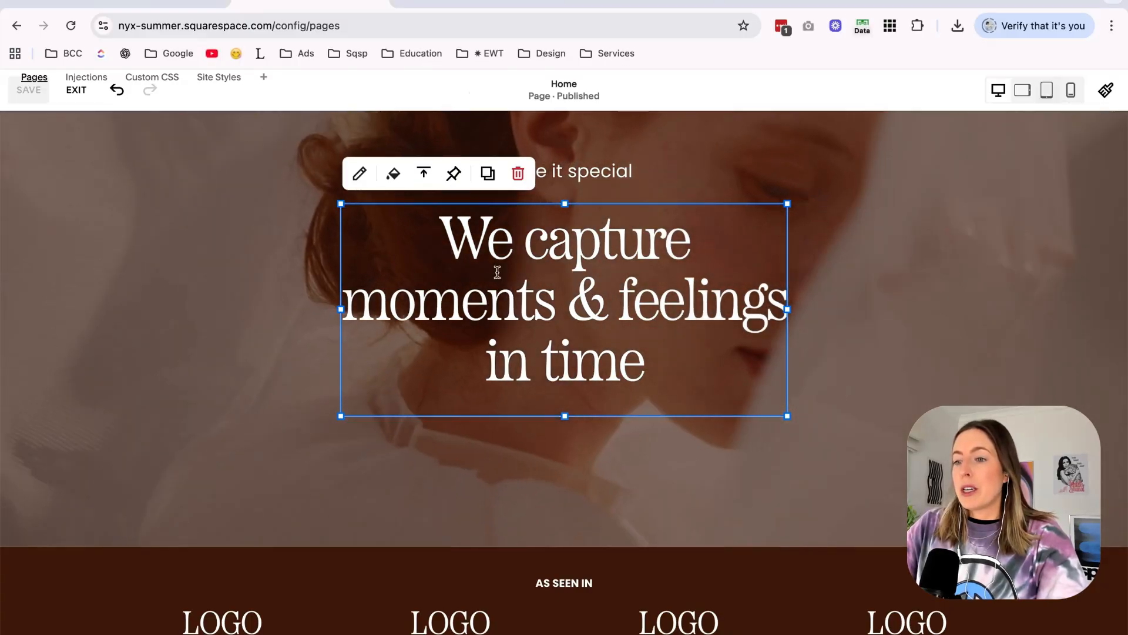
click(568, 298)
drag(667, 344, 450, 279)
key(super+z)
click(544, 274)
key(super+a)
text(We create summer moments you’ll never want to leave)
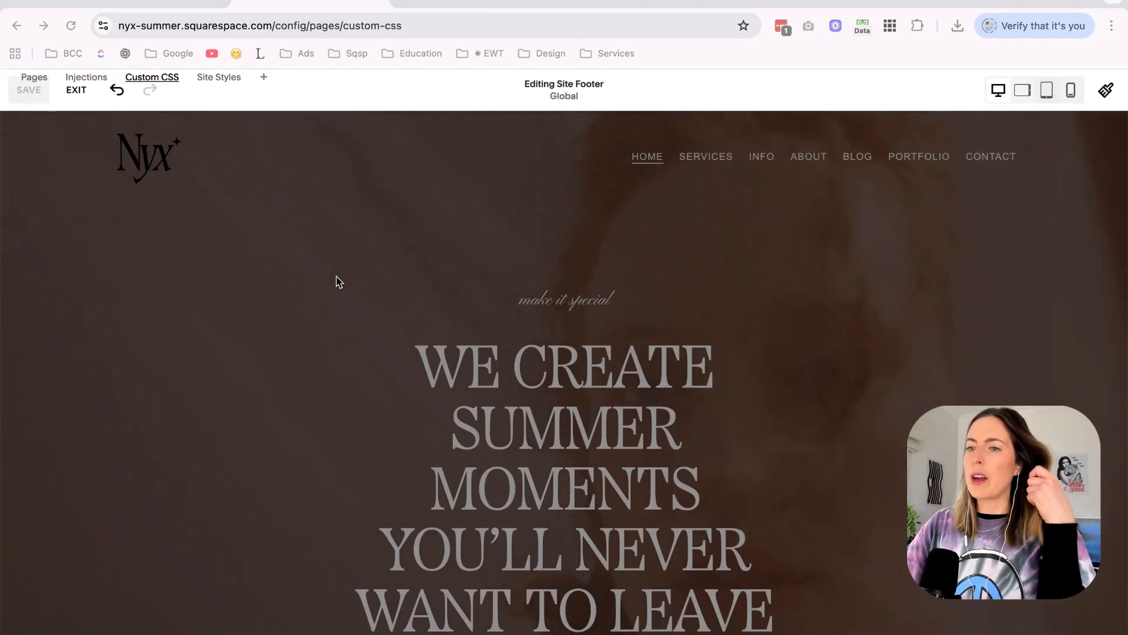
Leave the page editor and review the homepage hero, the Luma Coast header and the logo strip.
click(82, 94)
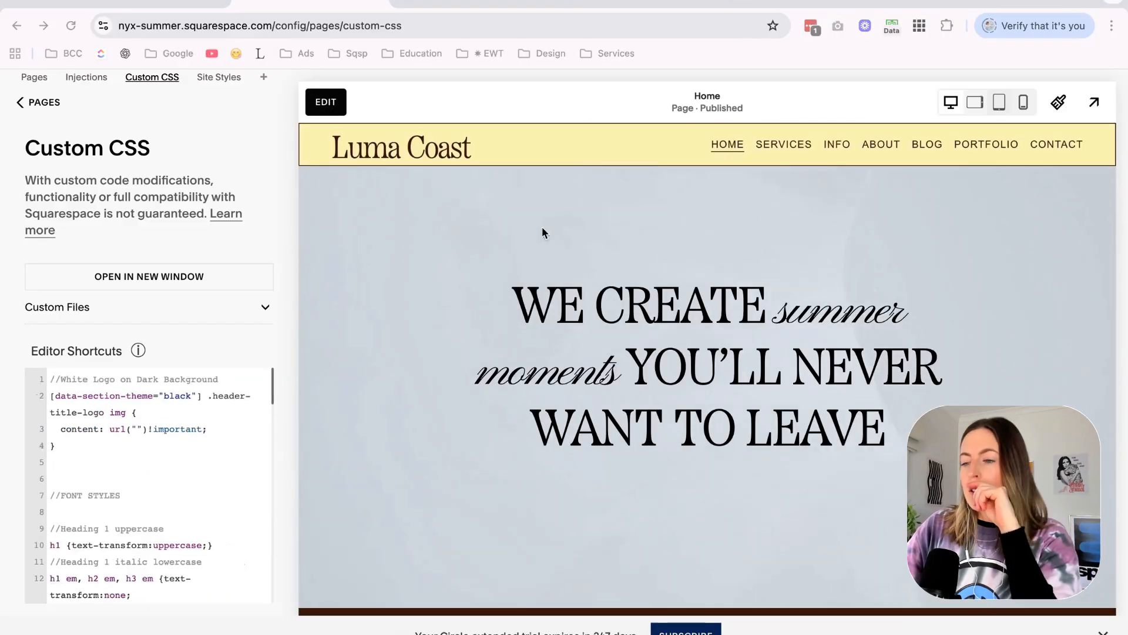
scroll(584, 340, down, 3)
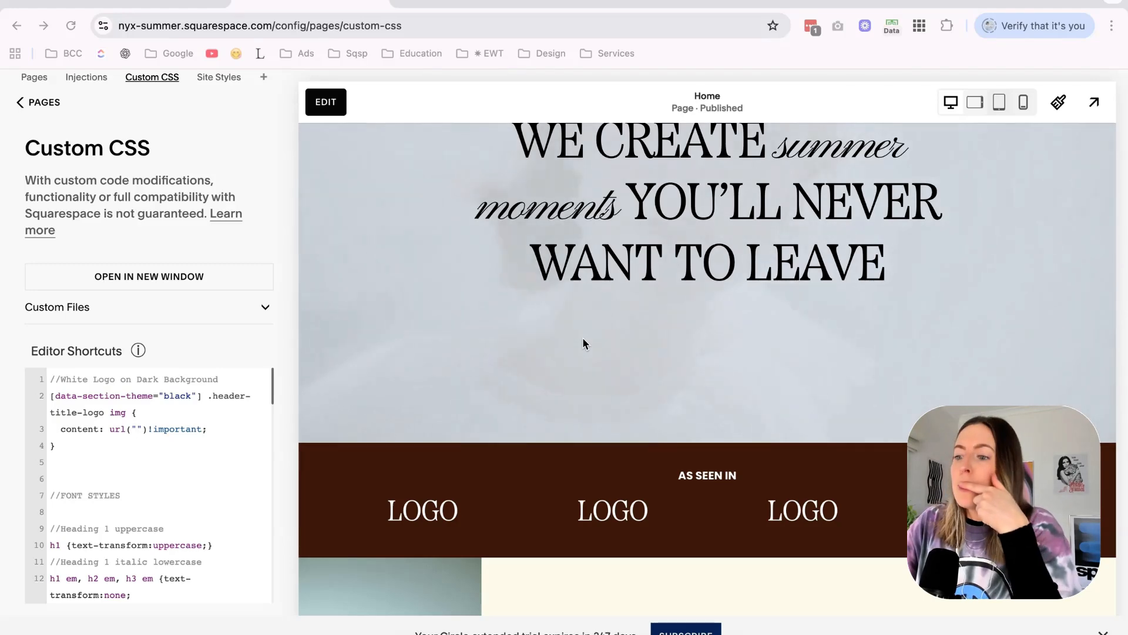
scroll(583, 343, up, 2)
scroll(584, 342, down, 3)
scroll(584, 343, up, 4)
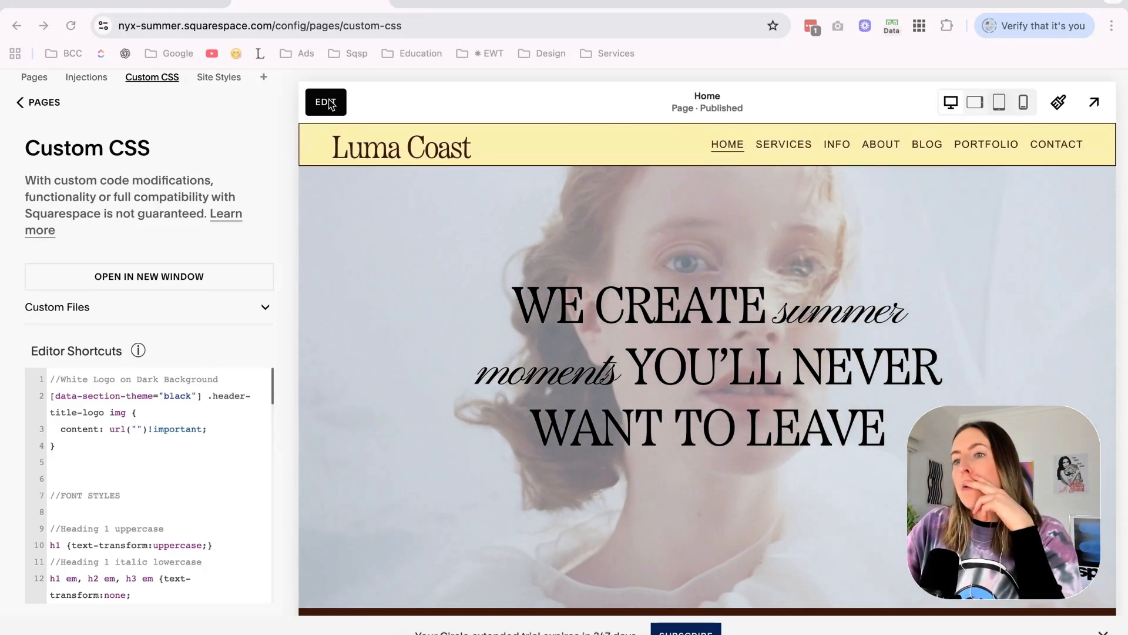
scroll(393, 327, down, 2)
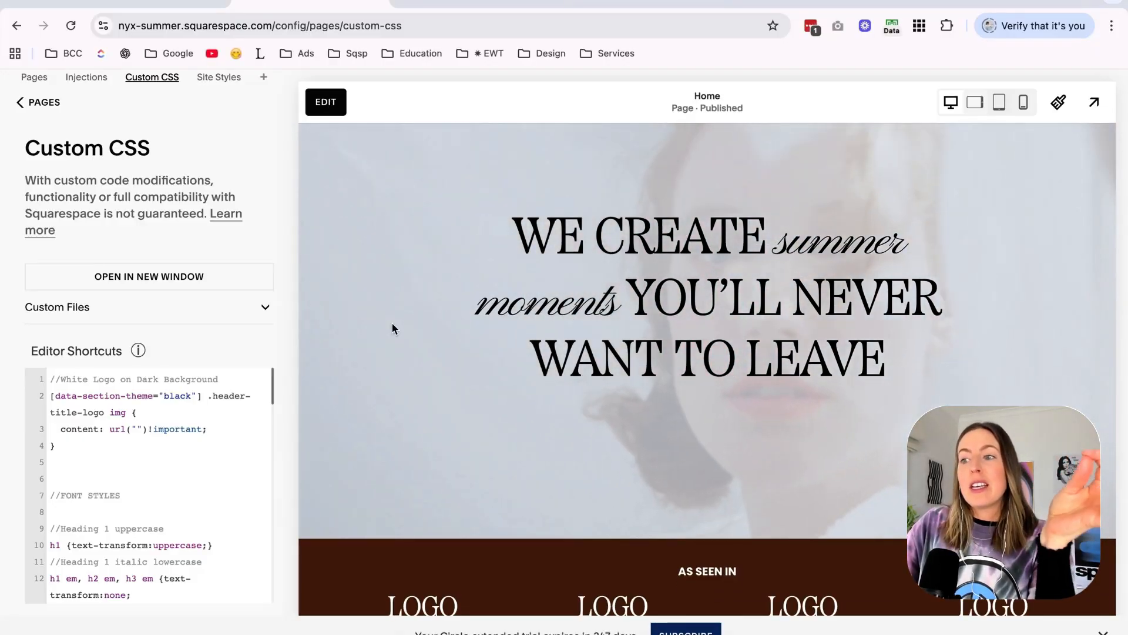
scroll(392, 328, up, 2)
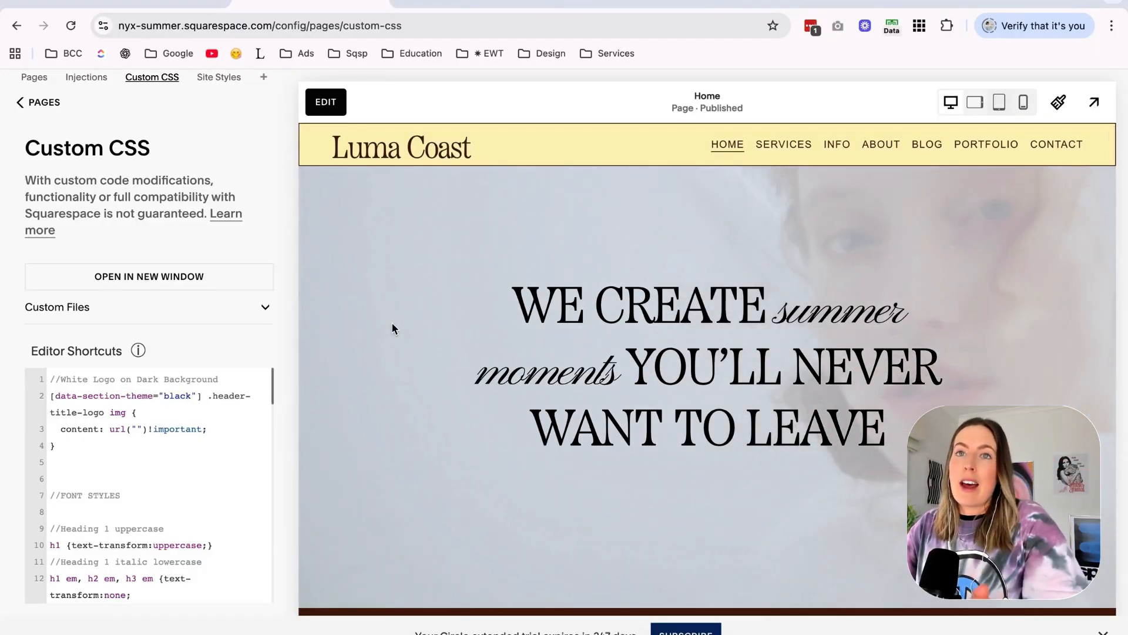
Slightly increase the site header's height in its design settings.
click(326, 102)
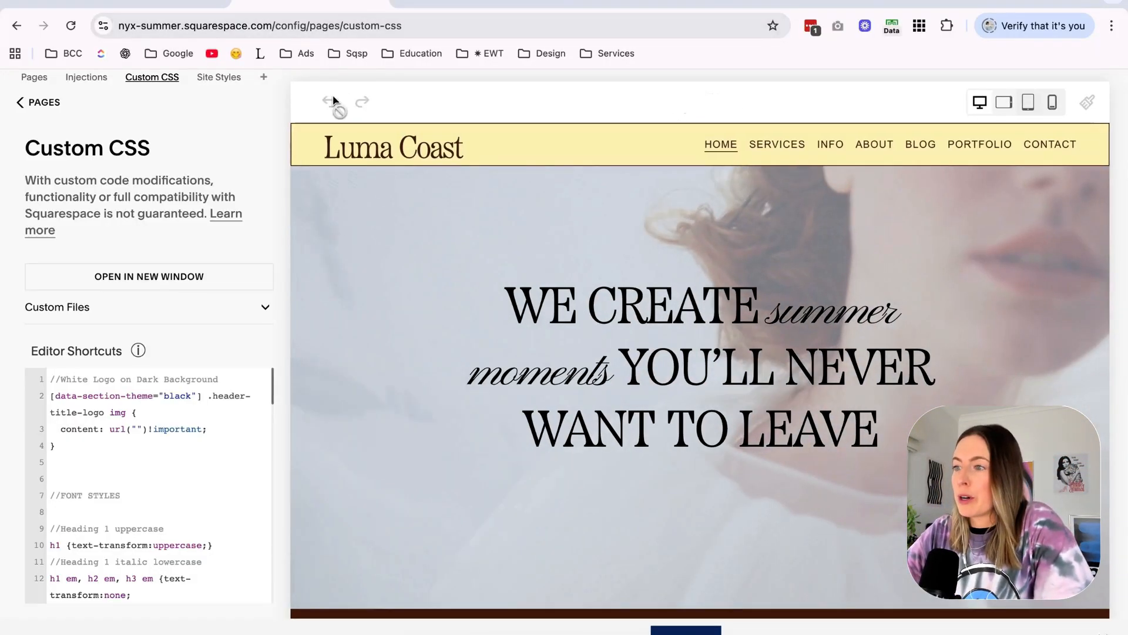
click(555, 150)
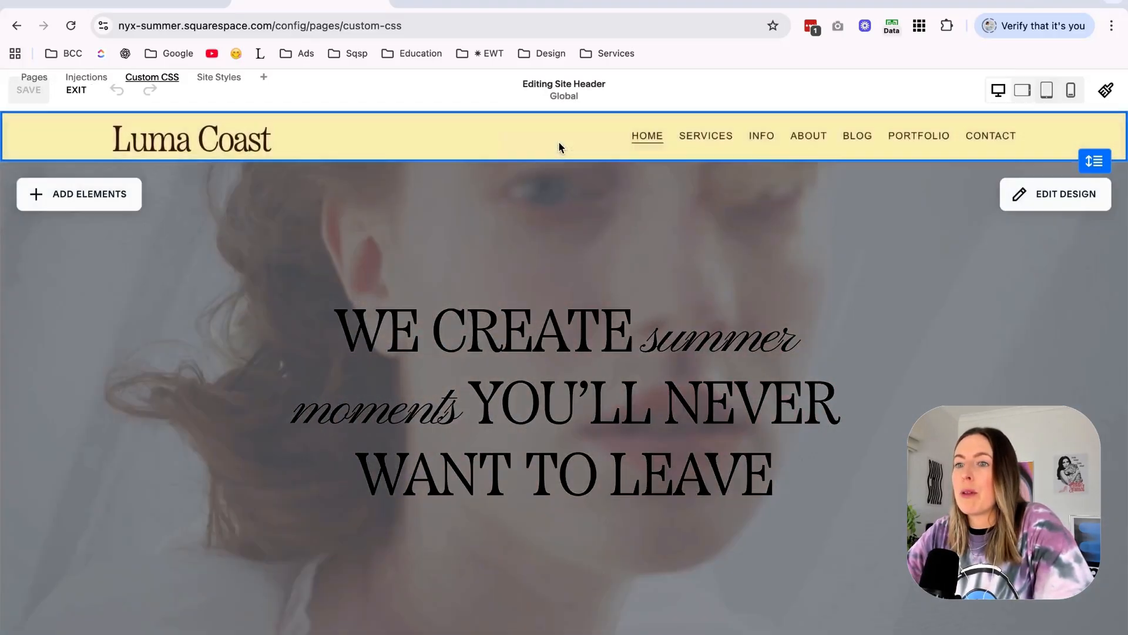
click(1042, 205)
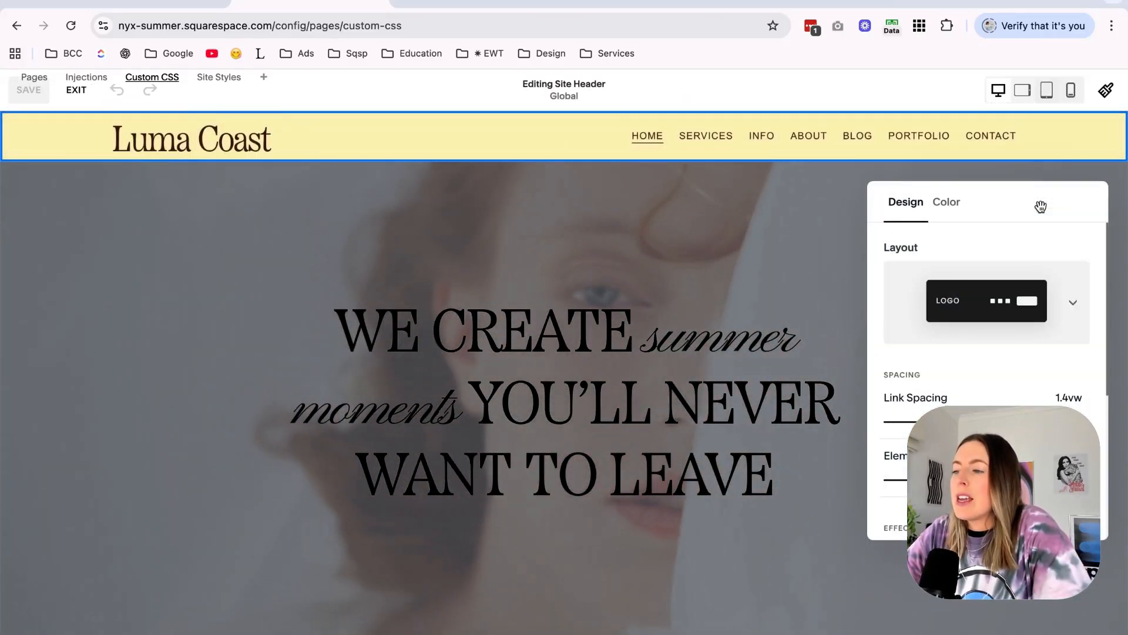
drag(1041, 206, 947, 209)
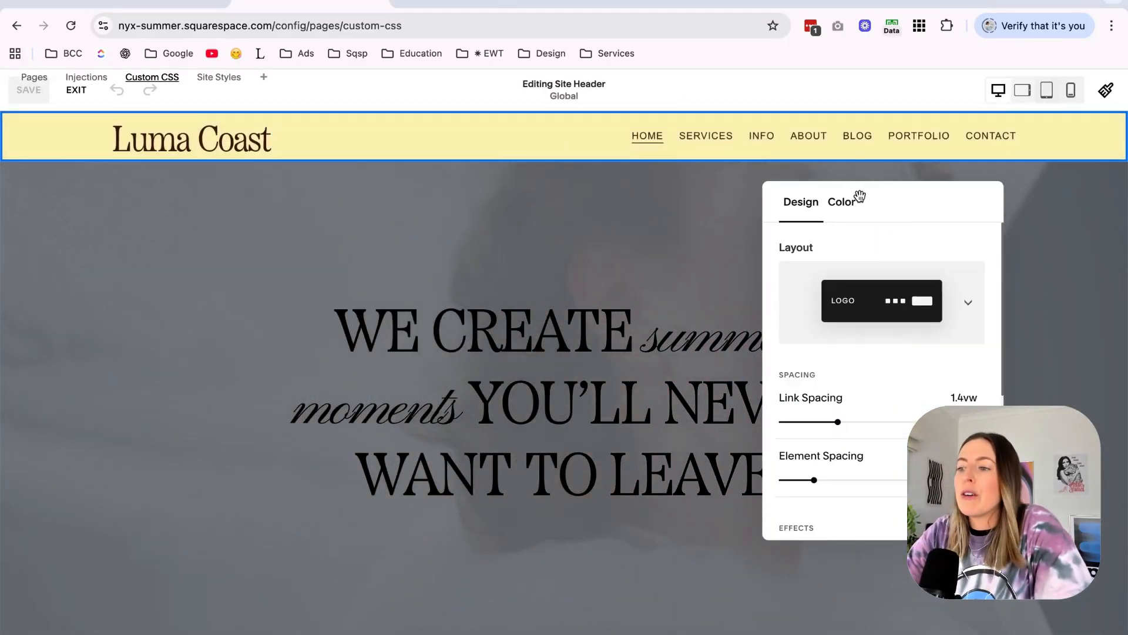
scroll(835, 426, down, 5)
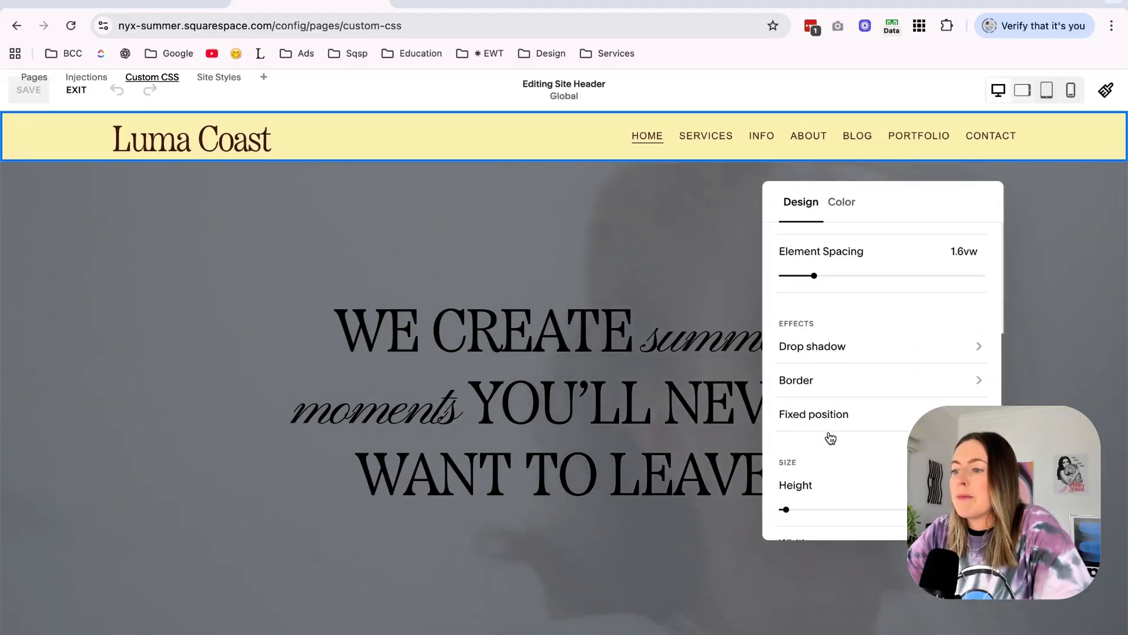
drag(786, 448, 801, 449)
Set the site title's custom font size to 2rem in the font style assignments and save.
click(1106, 90)
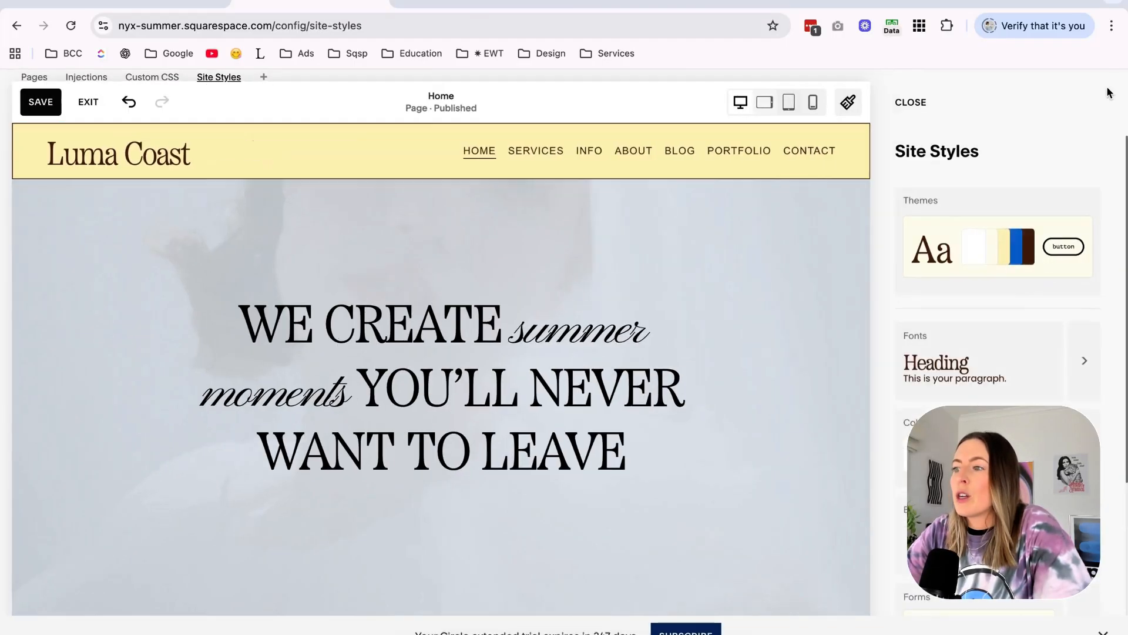
click(1018, 392)
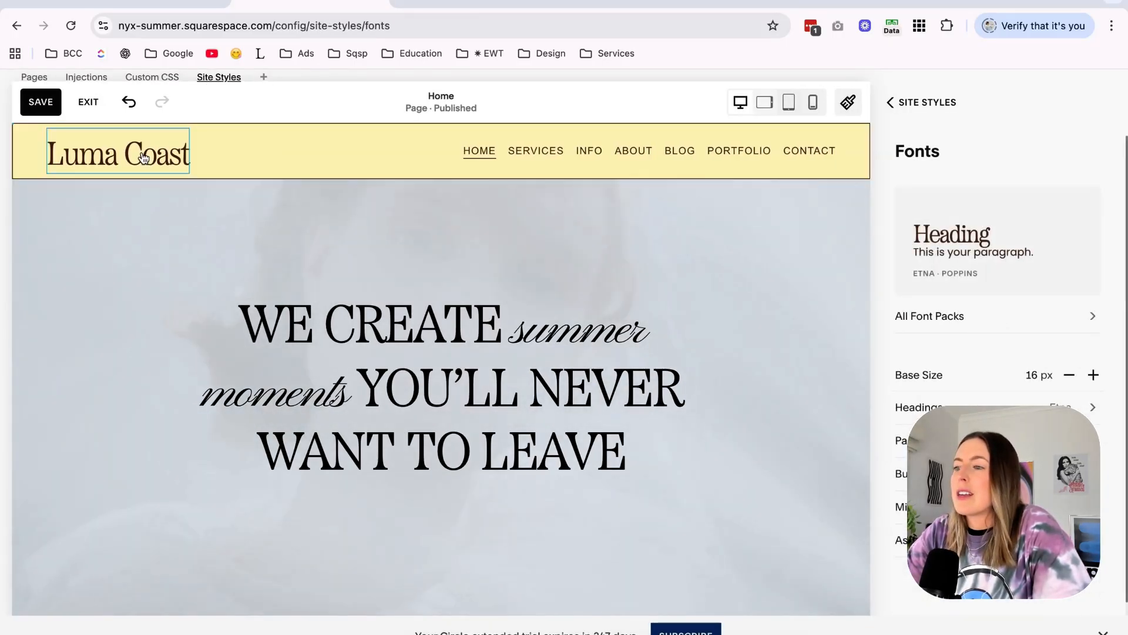
click(187, 139)
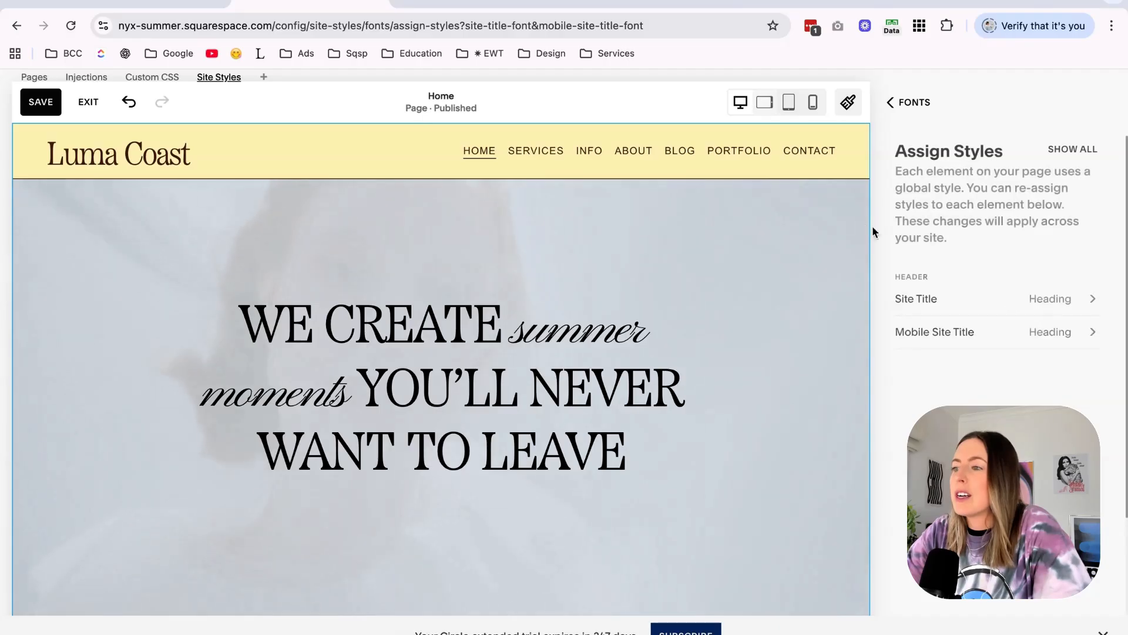
click(1018, 300)
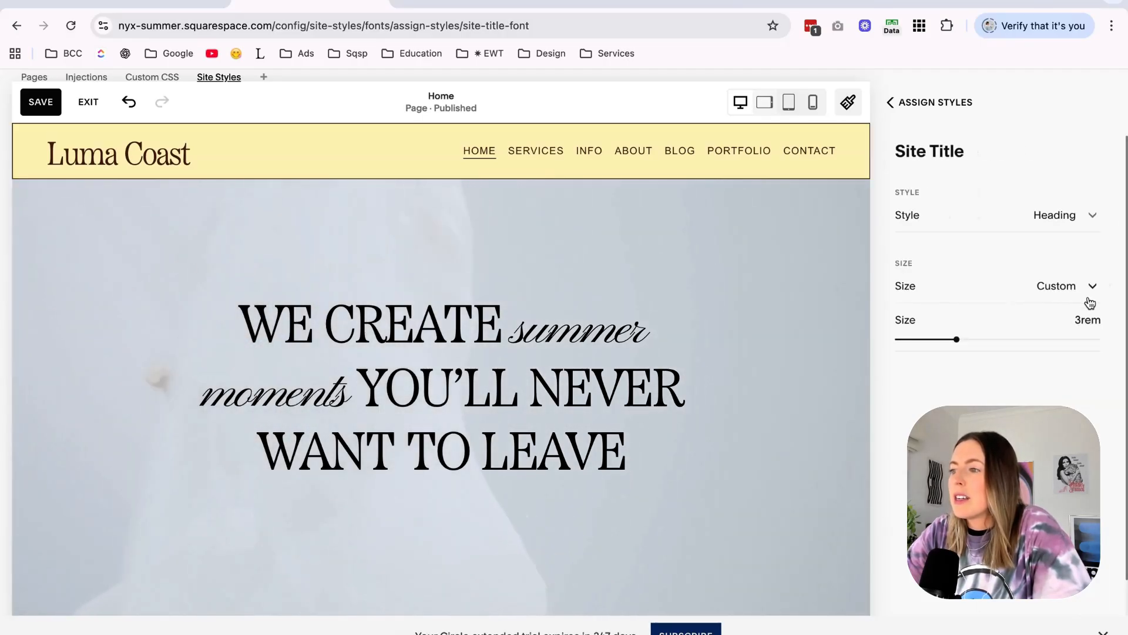
click(1087, 319)
text(2)
key(Return)
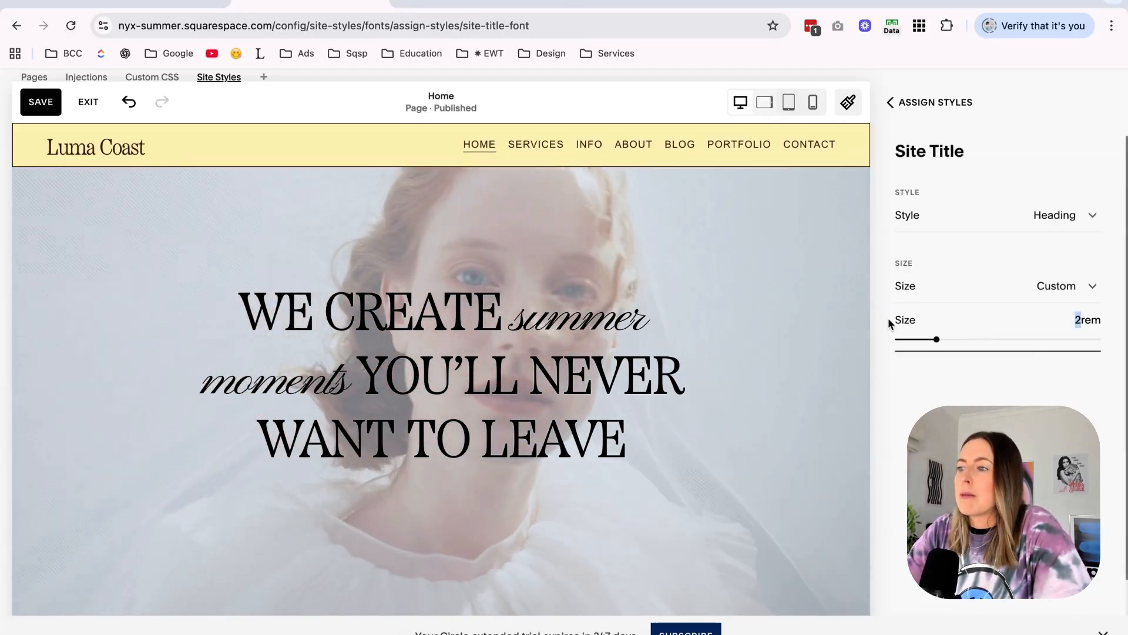
click(41, 103)
click(379, 264)
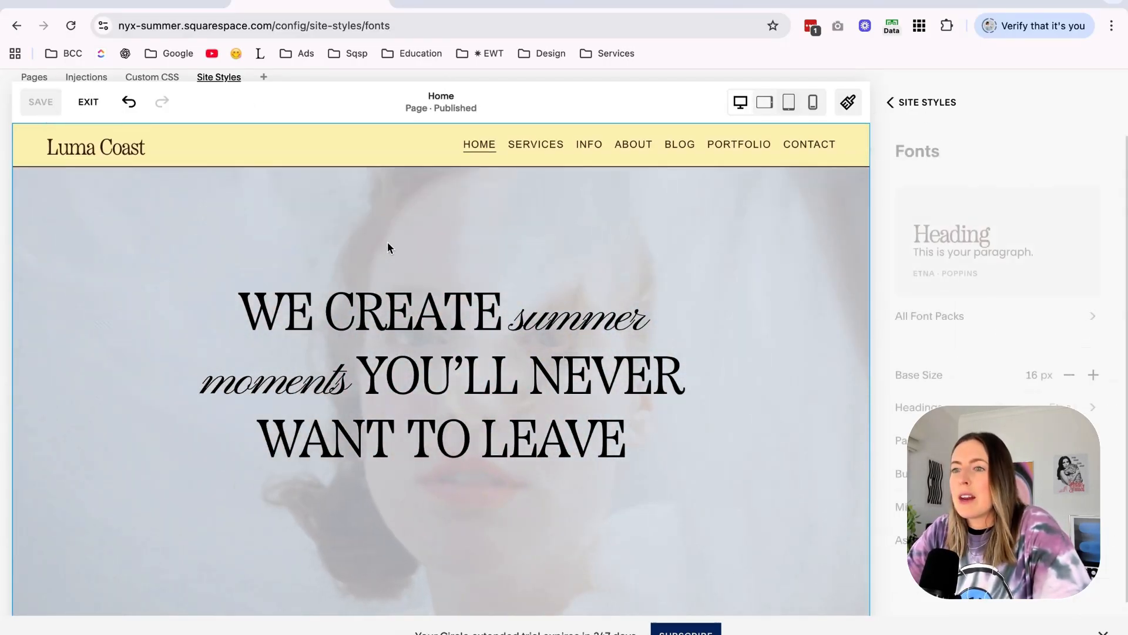
click(920, 106)
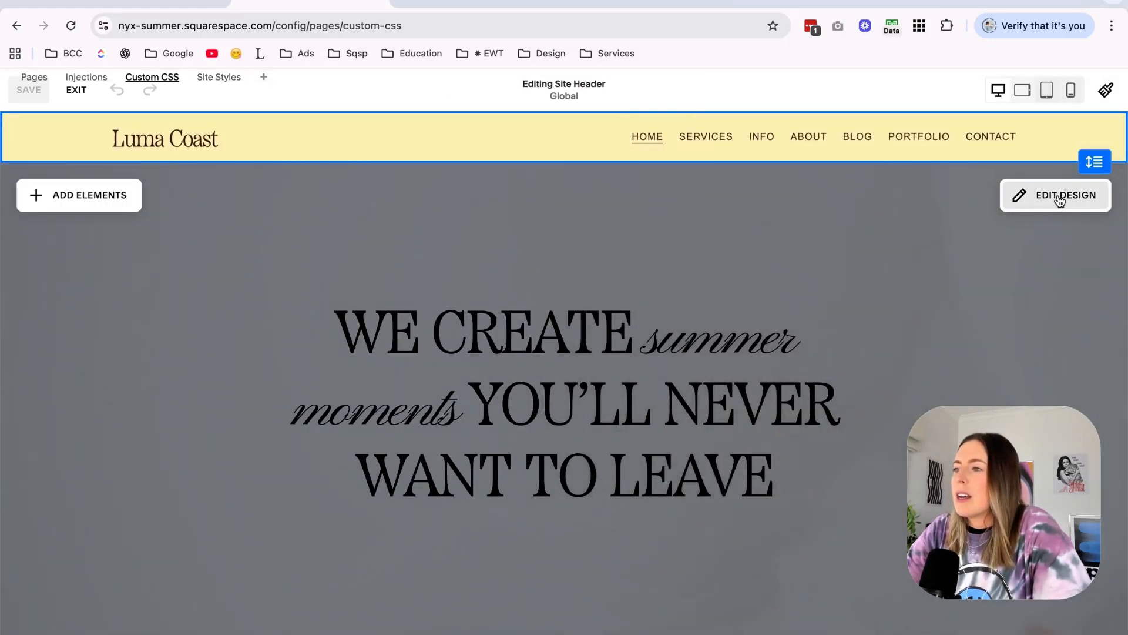
Restrict the site header's border to its bottom edge only, save, and leave the page editor.
click(1060, 200)
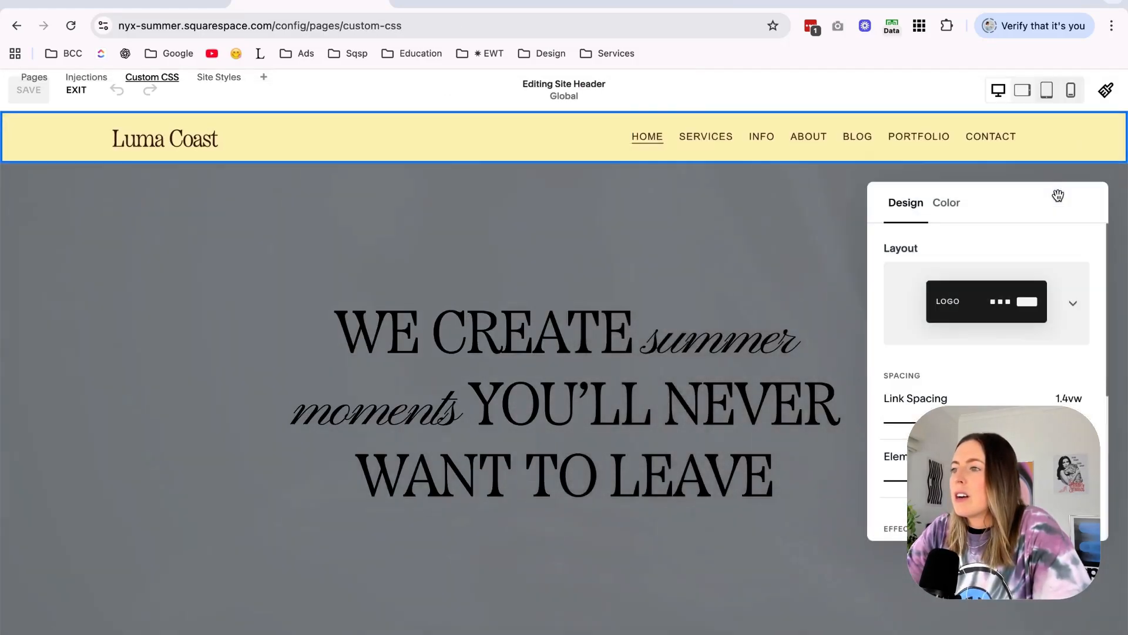
scroll(995, 376, down, 3)
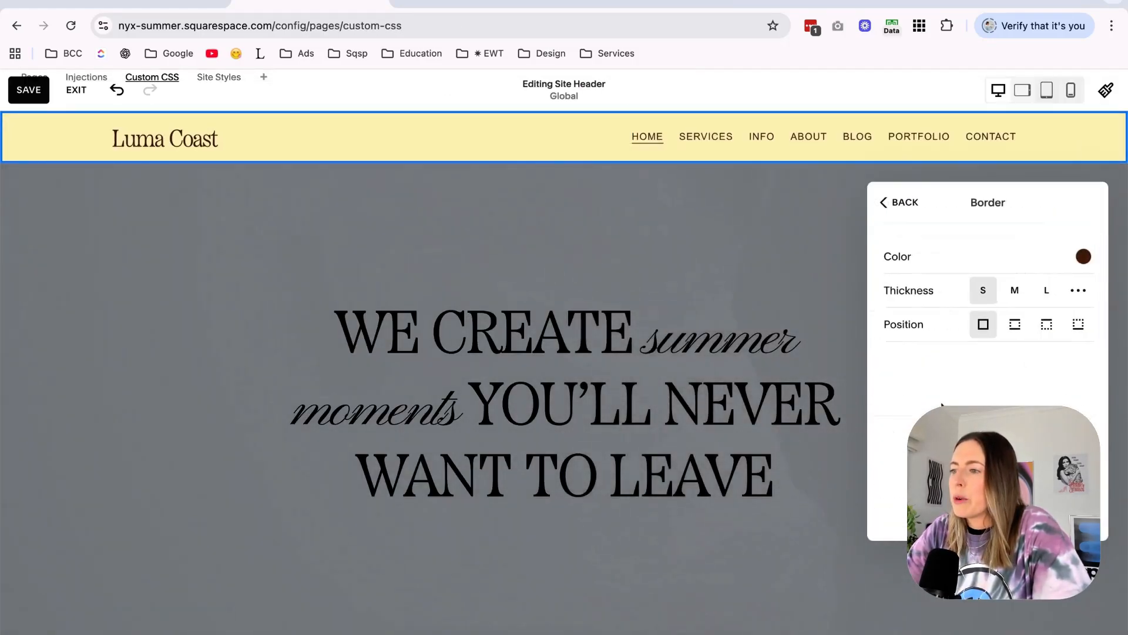
click(1073, 330)
click(675, 208)
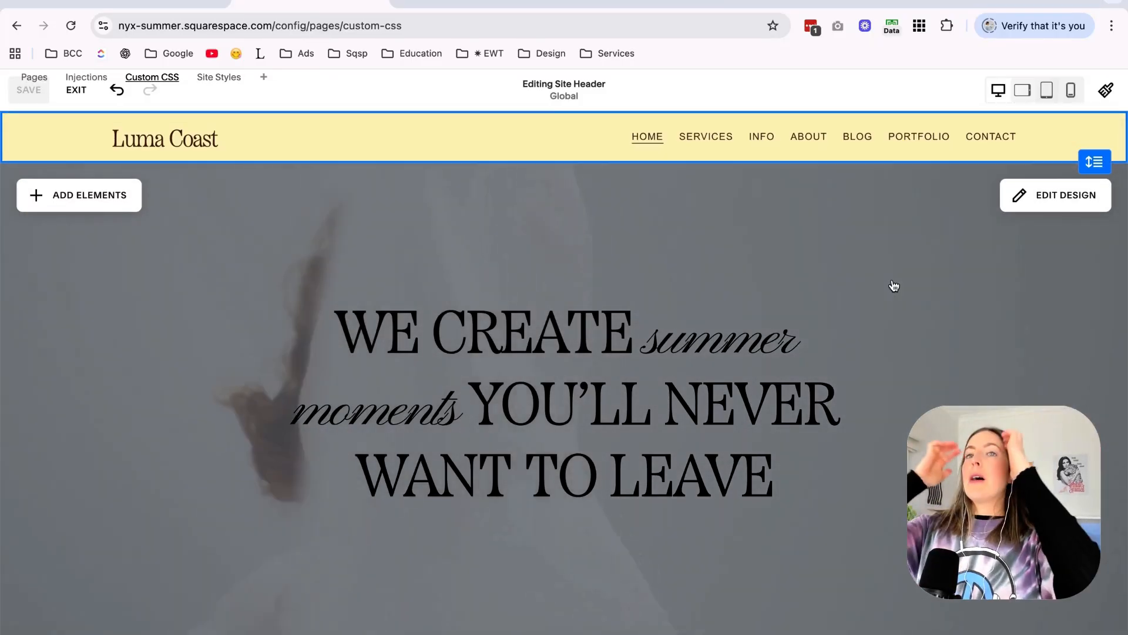
click(91, 91)
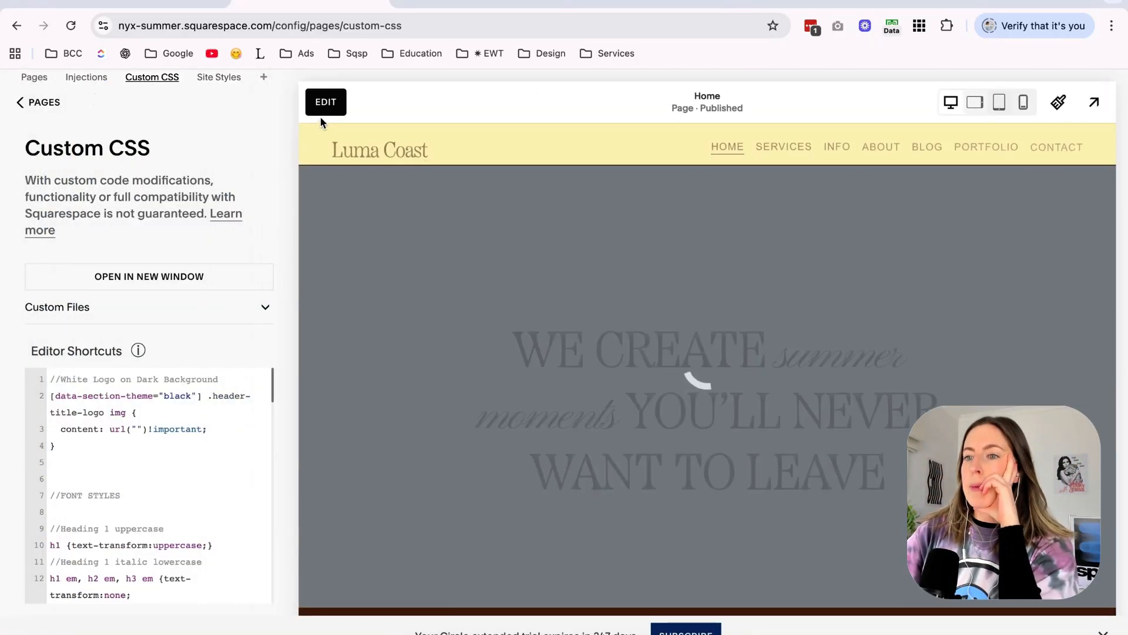
Try different color themes on the homepage hero section and apply one with a white background.
click(323, 110)
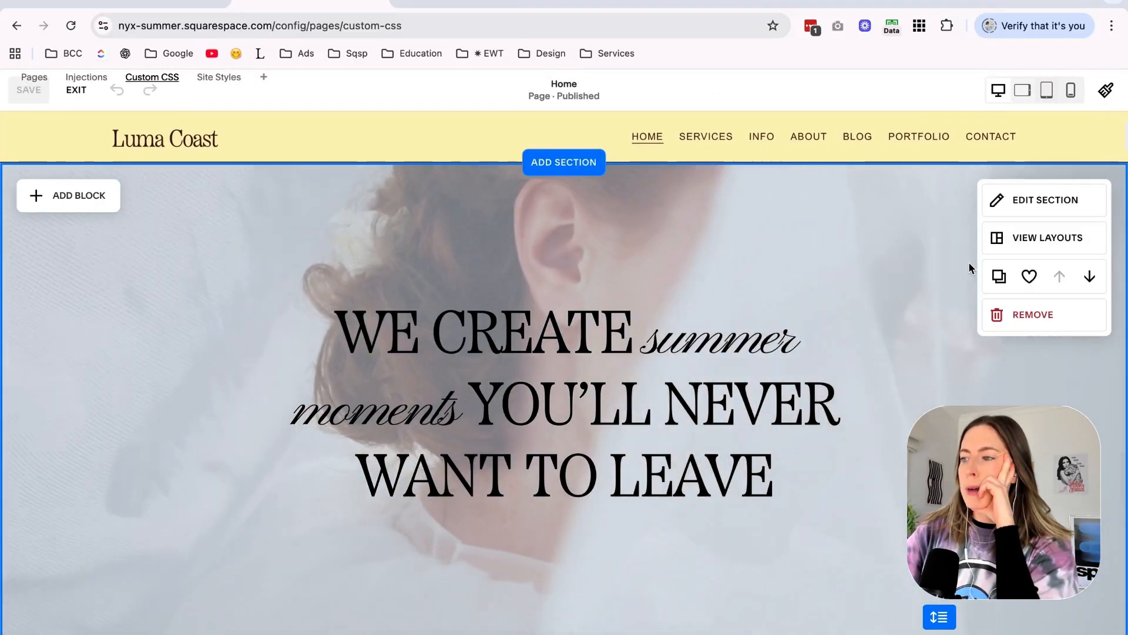
click(1052, 207)
click(1025, 285)
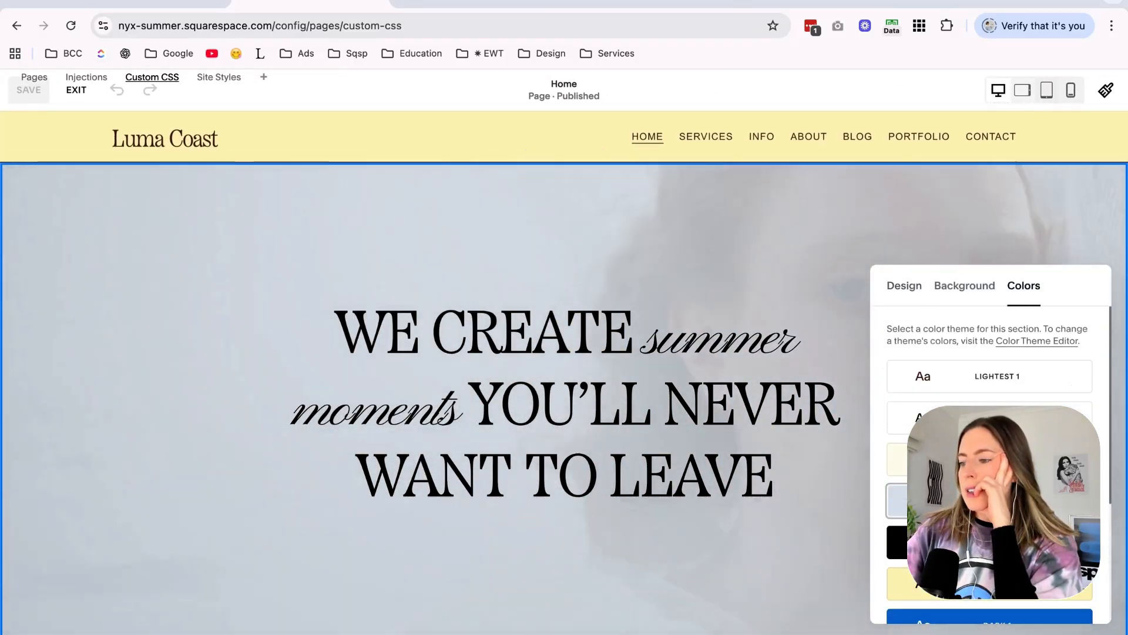
scroll(1011, 470, down, 1)
click(1000, 542)
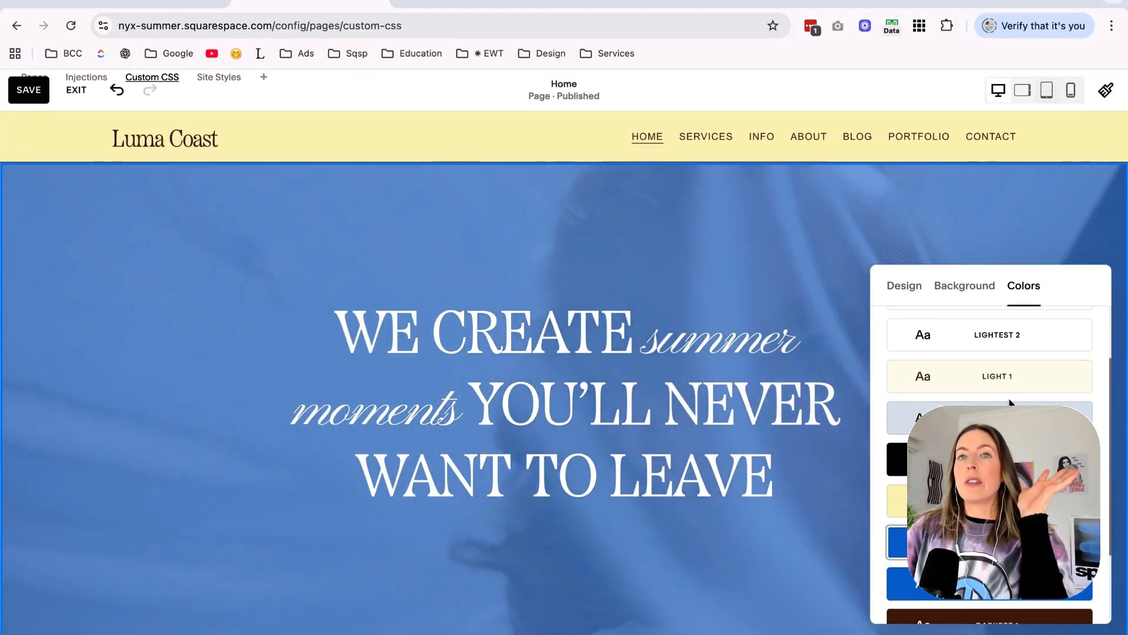
click(999, 373)
click(993, 332)
Remove the hero section's background video and save the page.
click(972, 285)
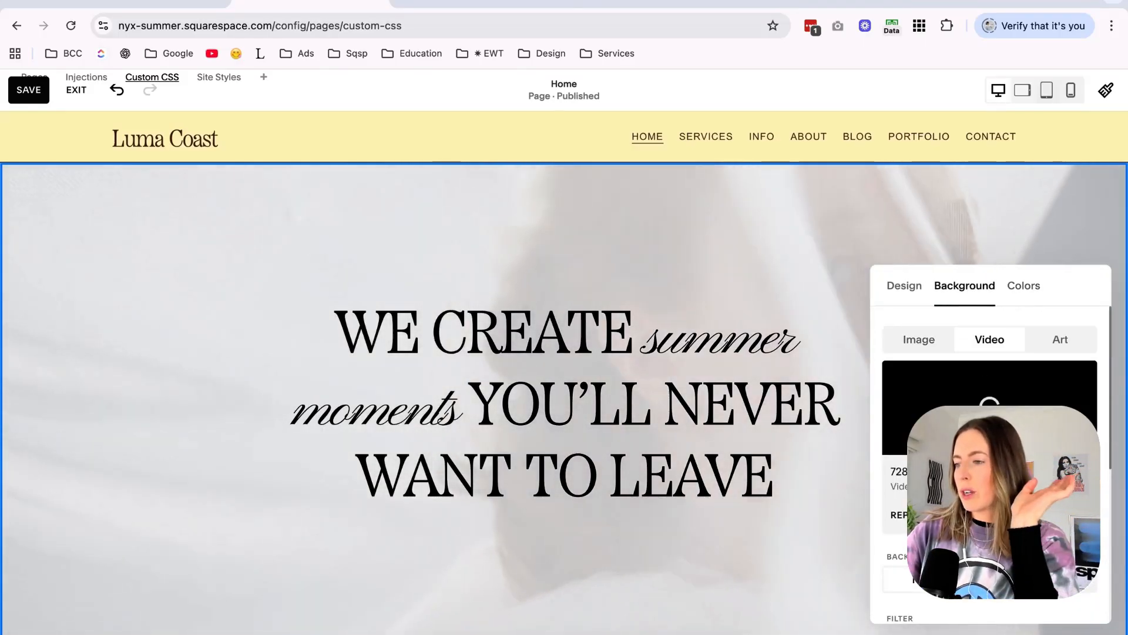
click(1080, 513)
click(521, 241)
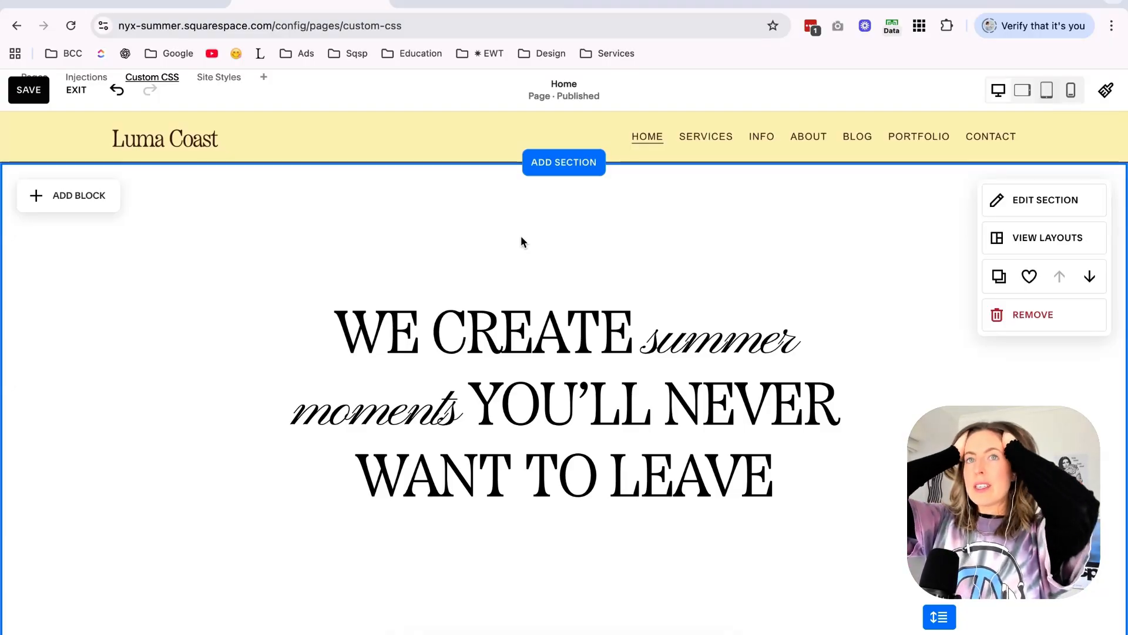
click(28, 91)
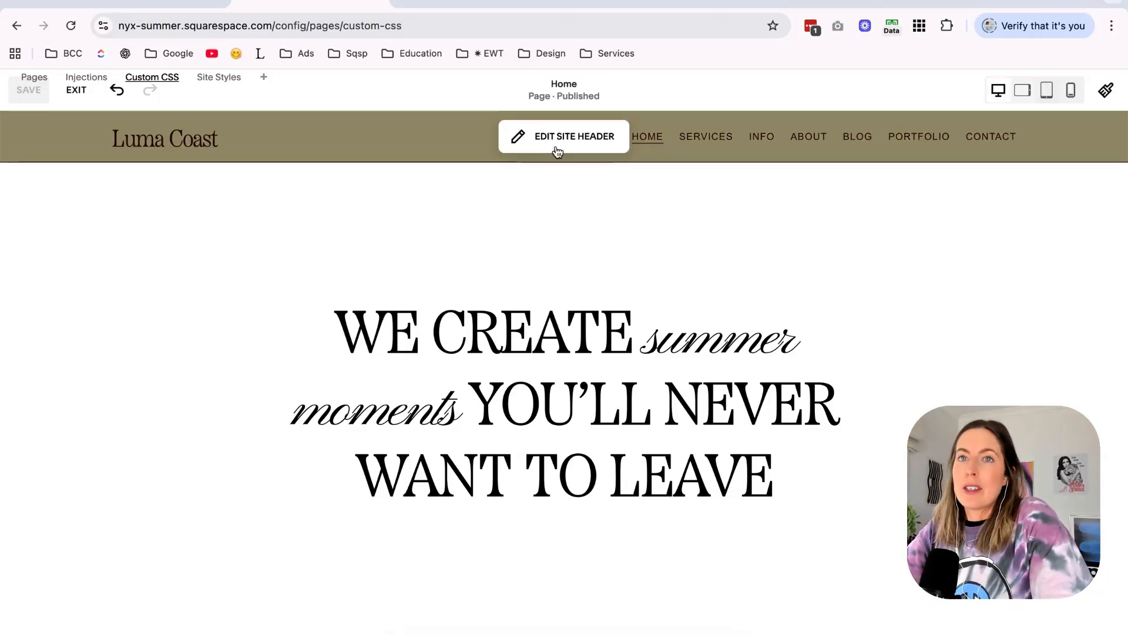
Compare the homepage hero section with the summer template samples on the Canva mood board.
scroll(500, 321, down, 1)
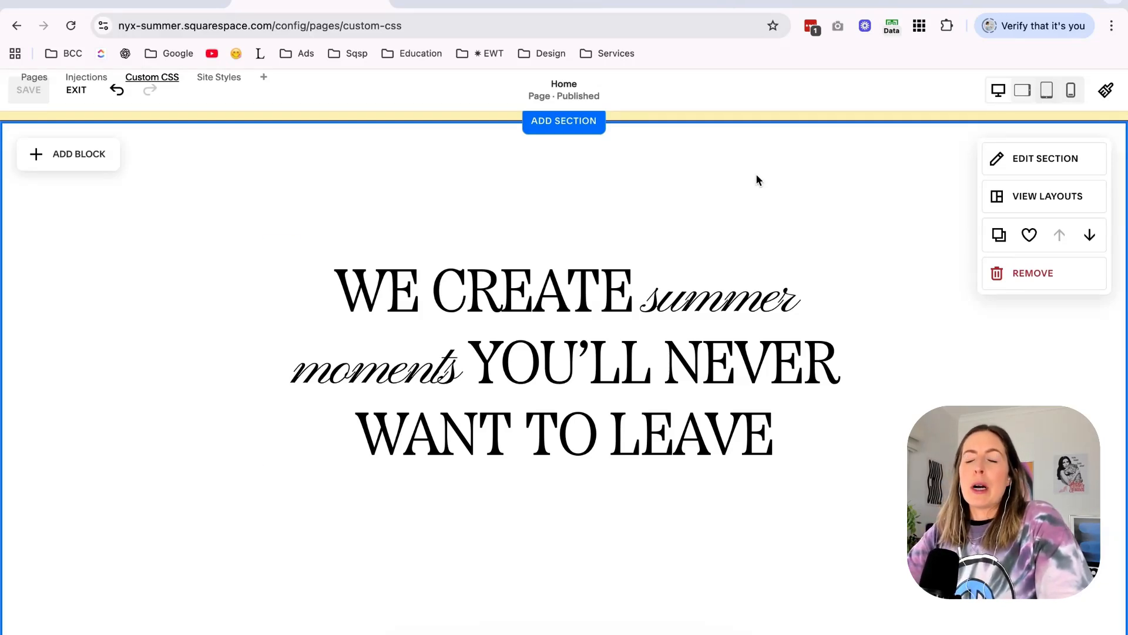
scroll(755, 179, up, 1)
click(464, 3)
scroll(684, 339, up, 5)
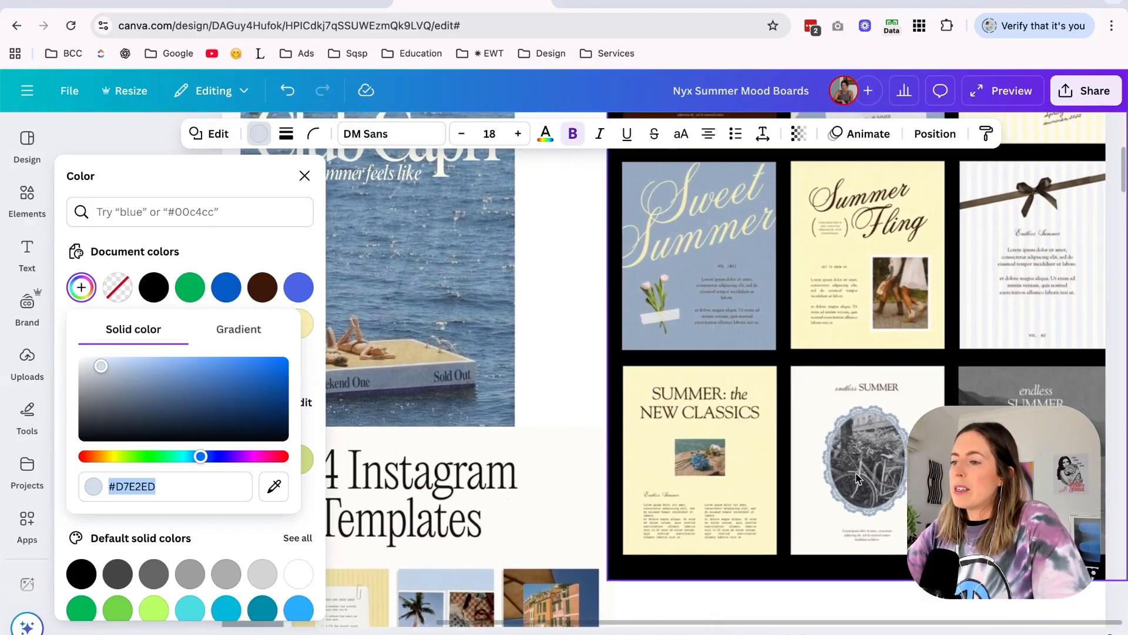
click(858, 479)
scroll(671, 416, up, 3)
scroll(915, 355, up, 1)
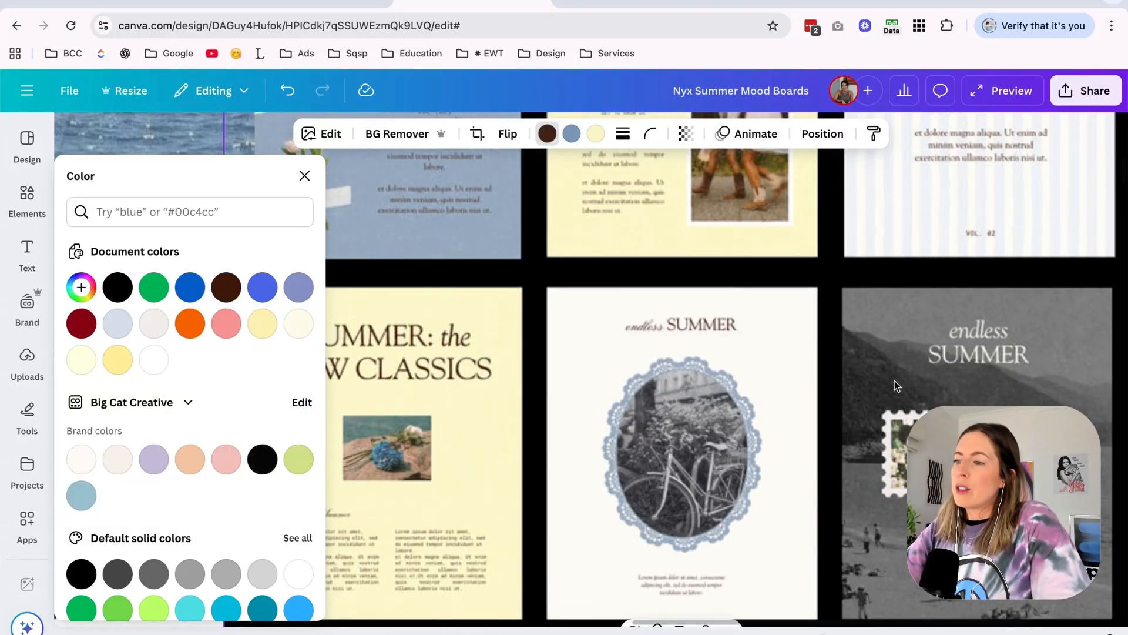
scroll(900, 362, down, 5)
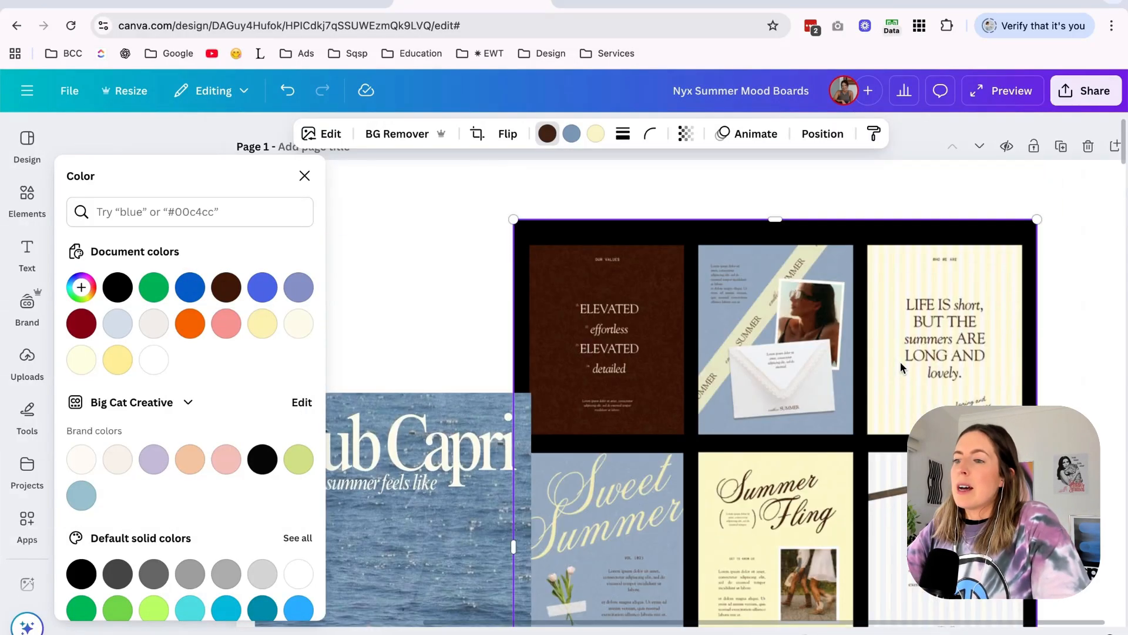
click(326, 7)
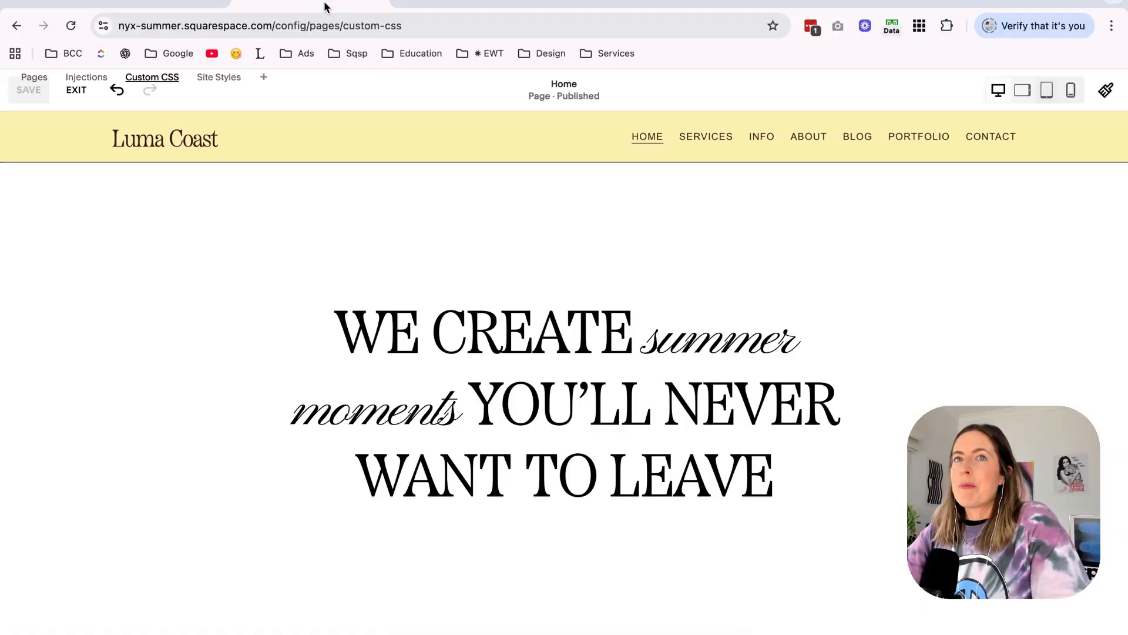
Retitle the press section "Featured in" and name its four logos Wellness Weekly, The Slow Living Edit, Retreat Culture and Coastal Living Guide.
scroll(577, 352, down, 4)
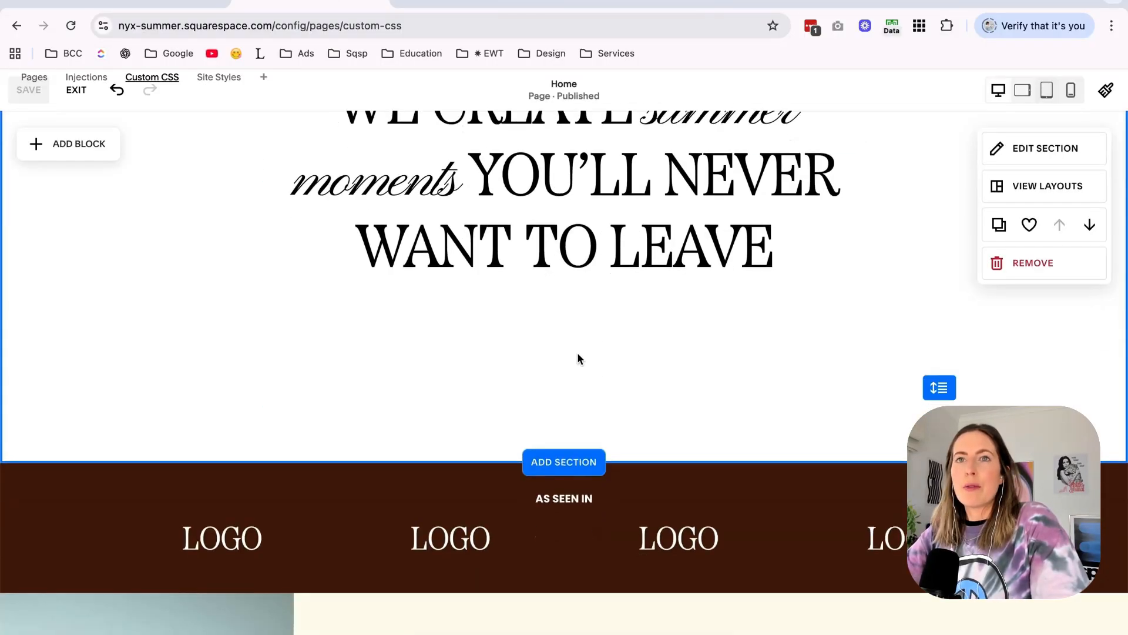
scroll(577, 355, down, 2)
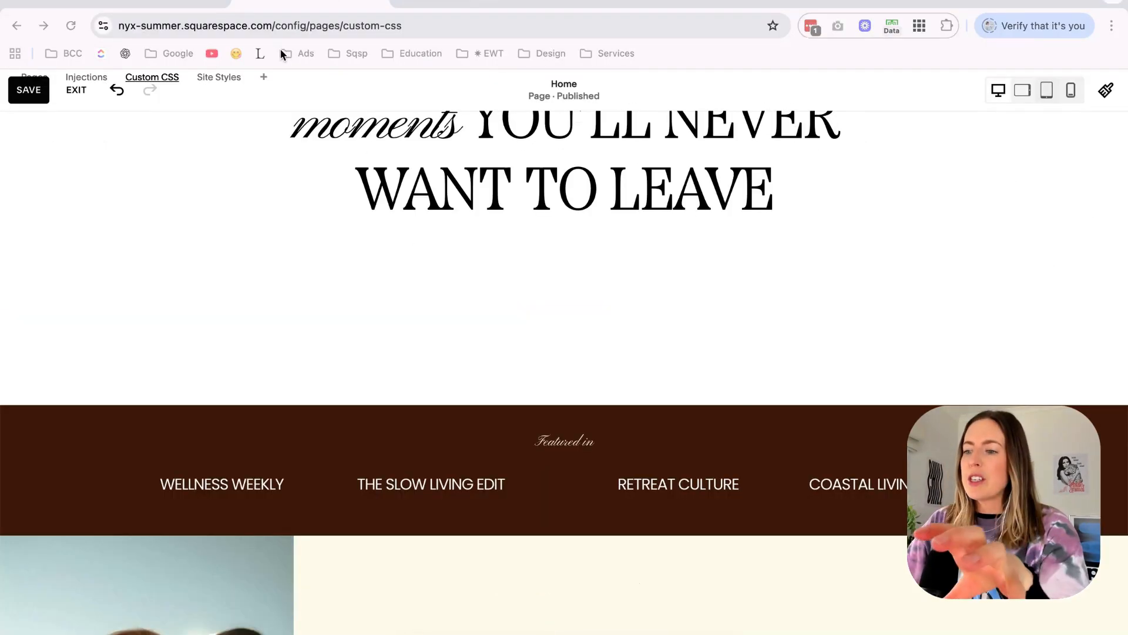
scroll(727, 406, down, 2)
click(549, 372)
drag(450, 401, 559, 395)
click(615, 391)
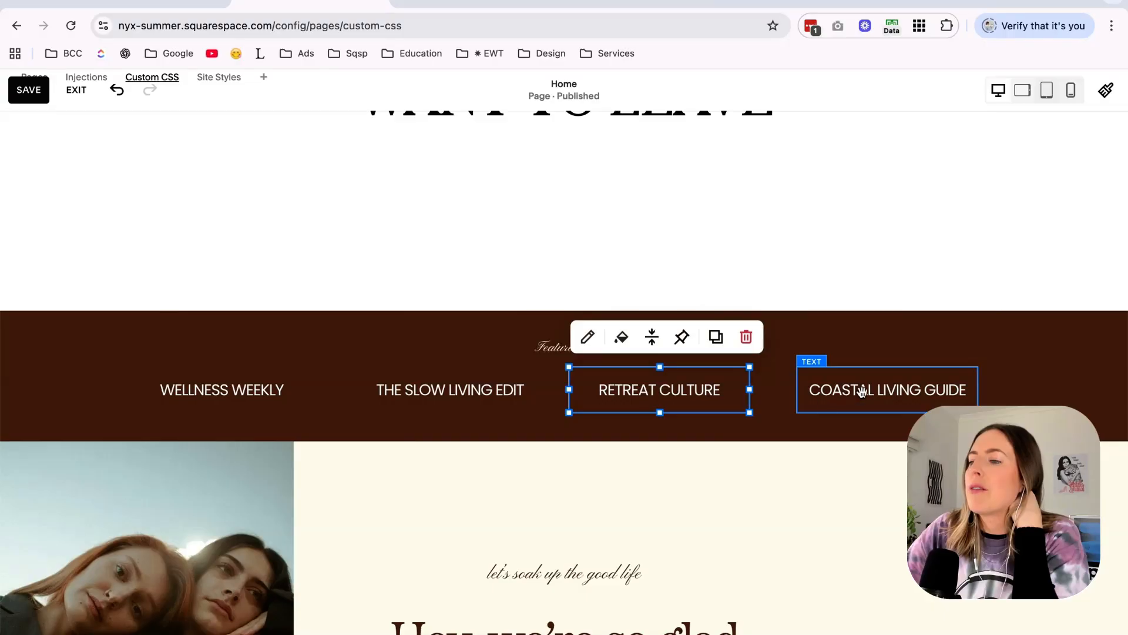
click(794, 392)
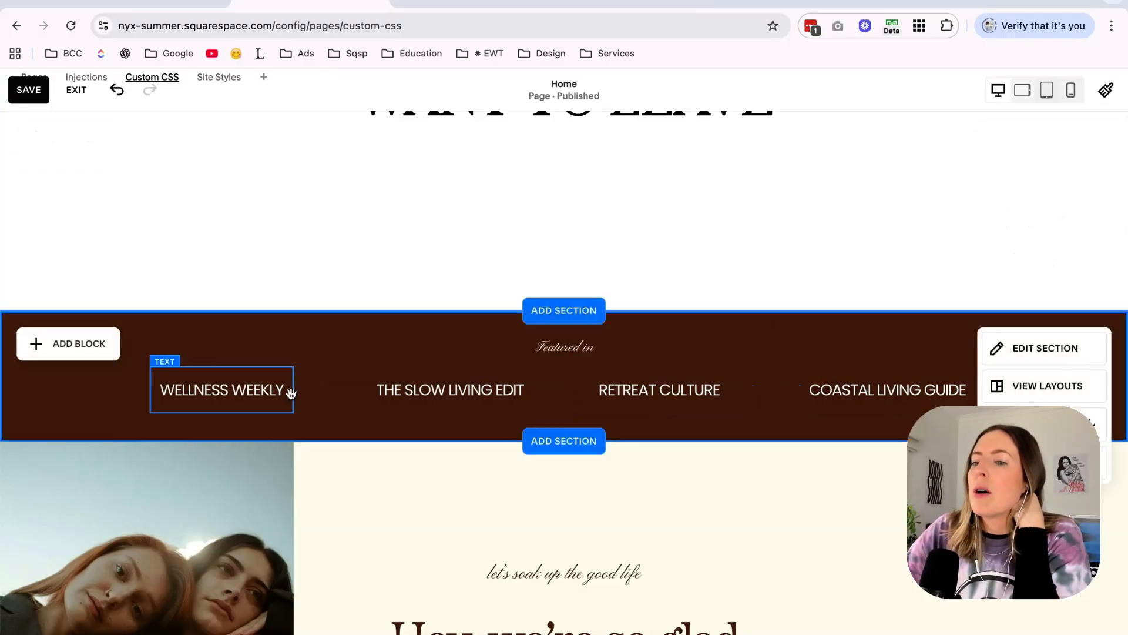
Move the Wellness Weekly and Coastal Living Guide texts inward to even out the spacing of the four publication names.
double_click(248, 391)
drag(295, 390, 319, 393)
click(809, 395)
drag(799, 392, 776, 399)
click(878, 200)
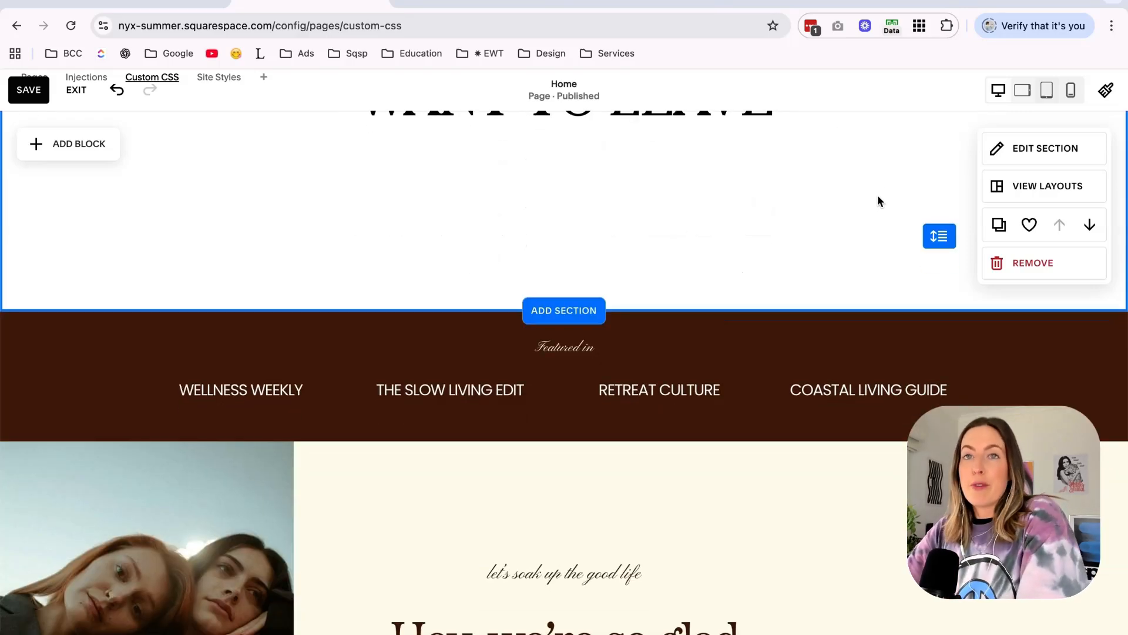
Apply the color theme with the bright blue background to the "Featured in" section.
scroll(751, 321, up, 4)
scroll(750, 319, down, 5)
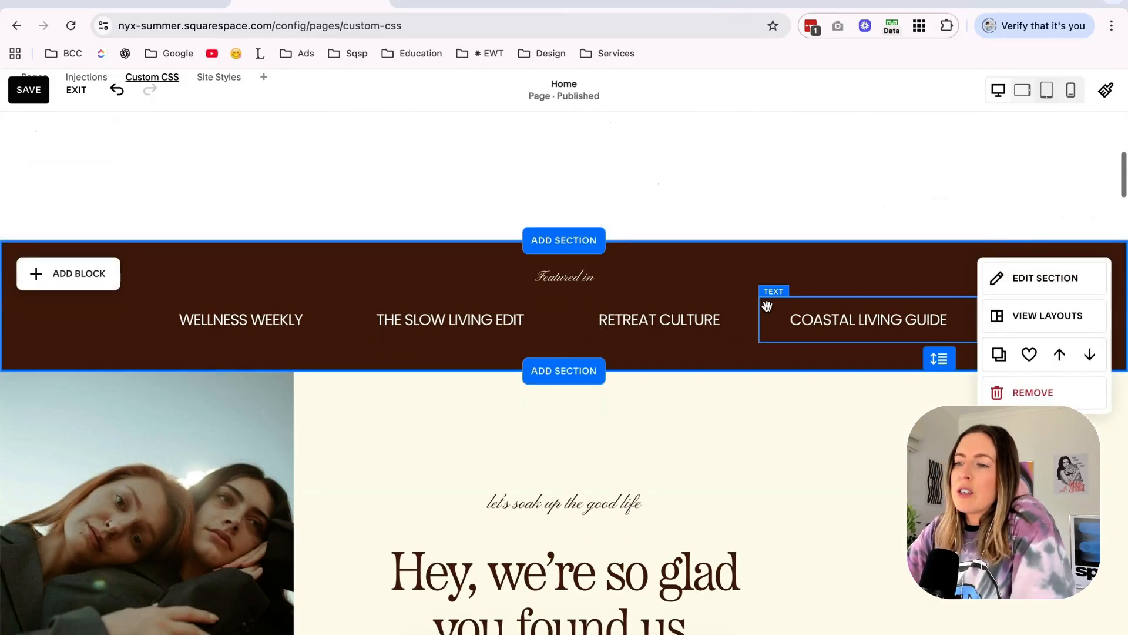
click(1061, 278)
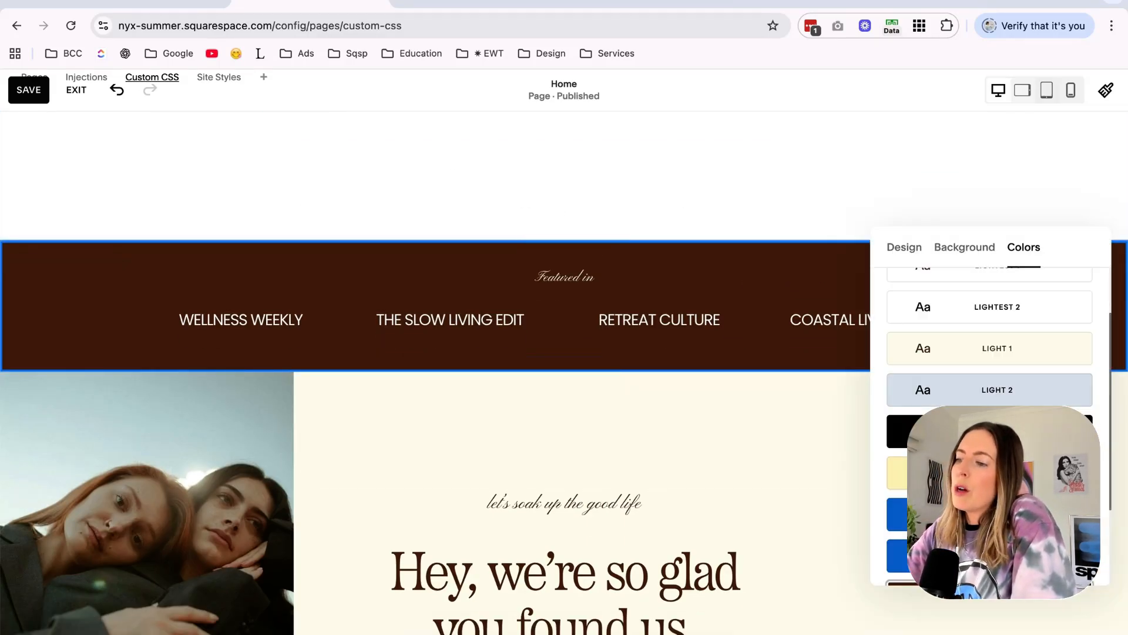
click(999, 510)
click(731, 460)
scroll(732, 462, up, 3)
scroll(731, 463, down, 2)
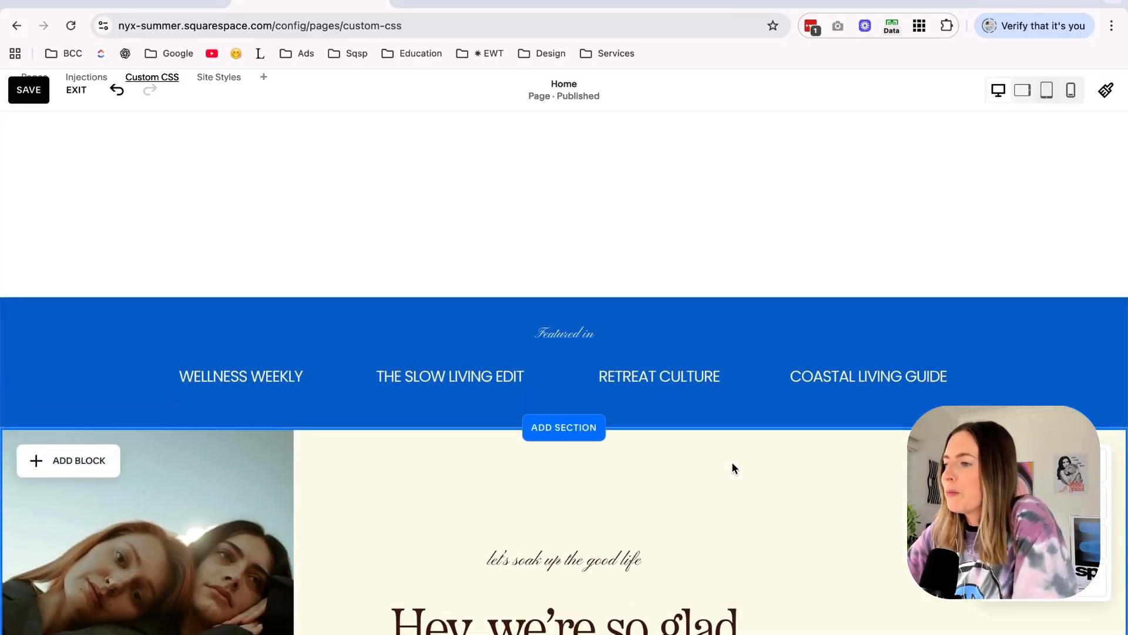
scroll(733, 467, down, 2)
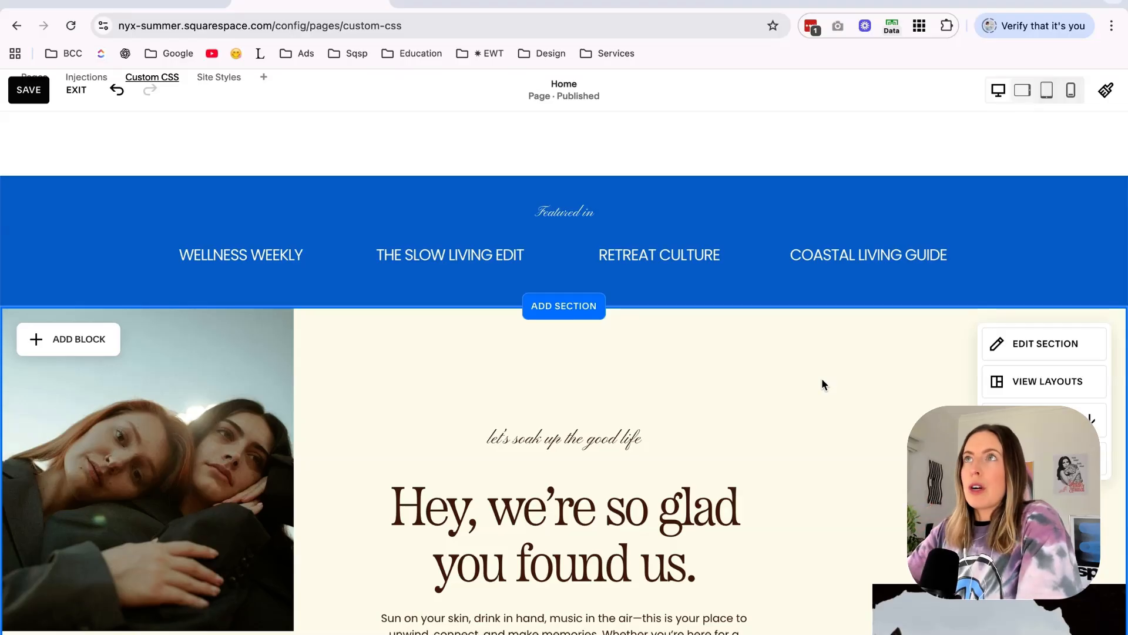
Switch to the Canva mood board and examine its template samples for striped and patterned background ideas.
click(473, 3)
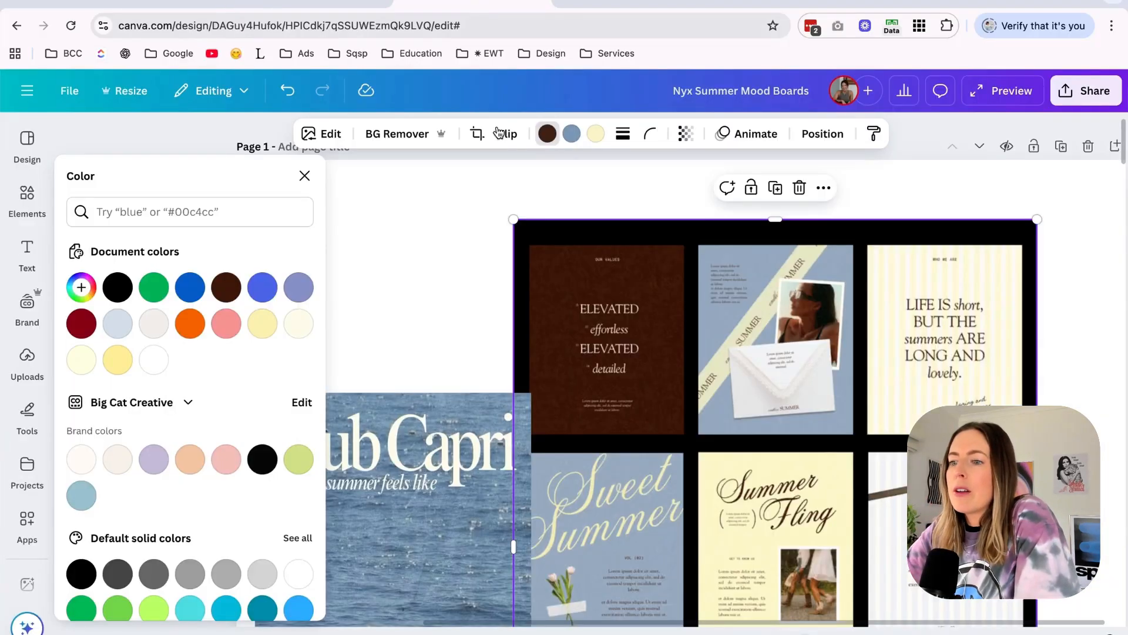
click(418, 284)
scroll(418, 284, down, 3)
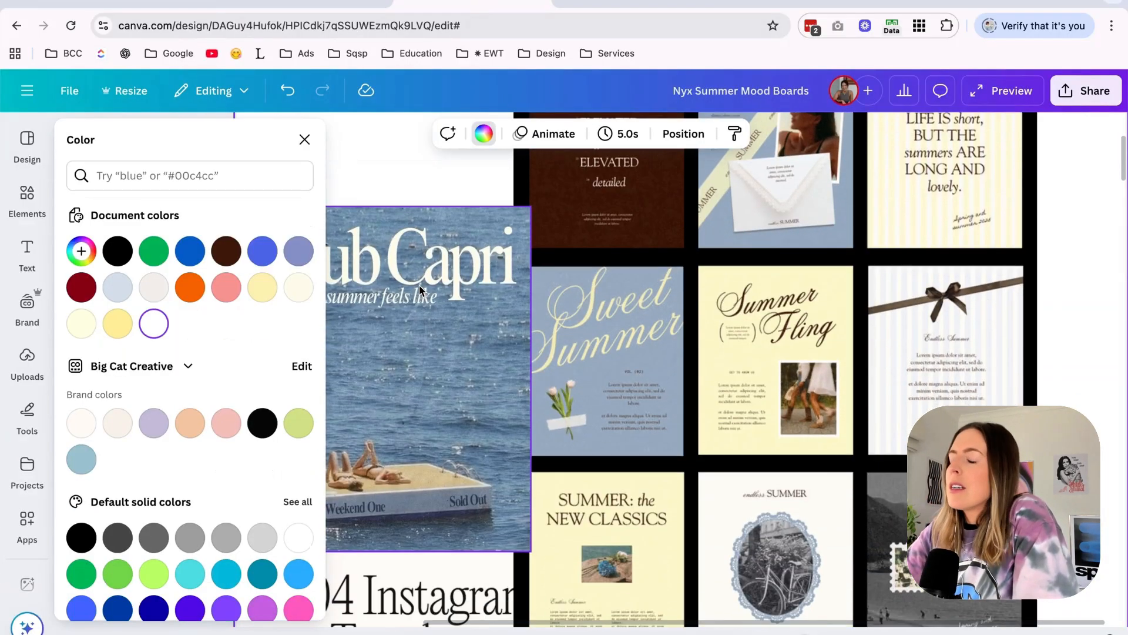
scroll(502, 511, left, 1)
scroll(955, 358, right, 1)
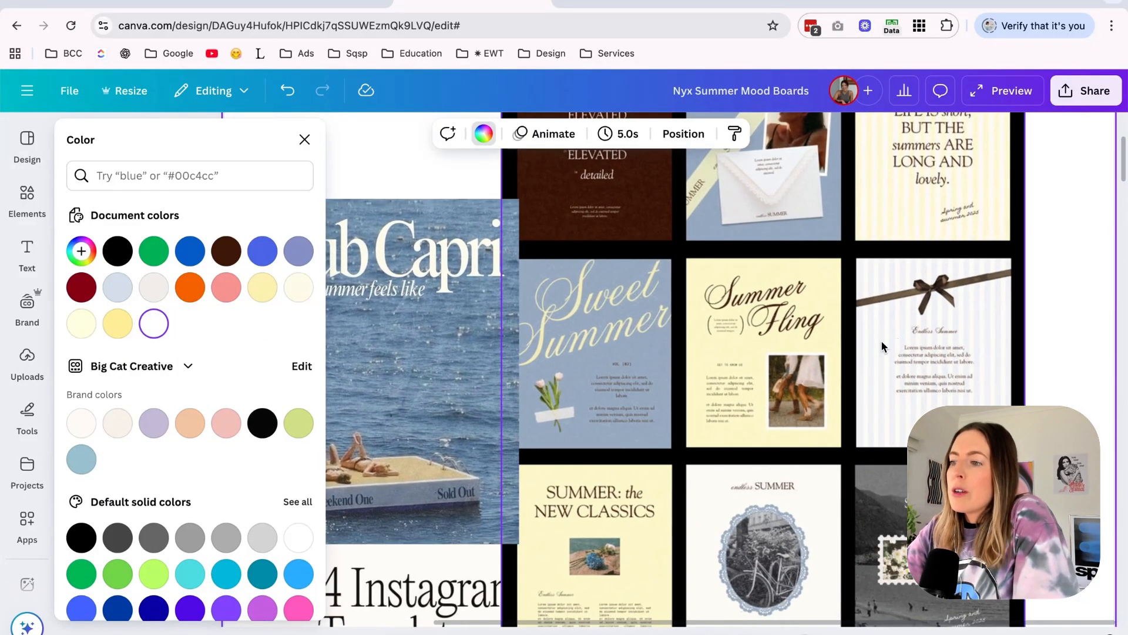
scroll(880, 340, left, 2)
scroll(881, 344, down, 6)
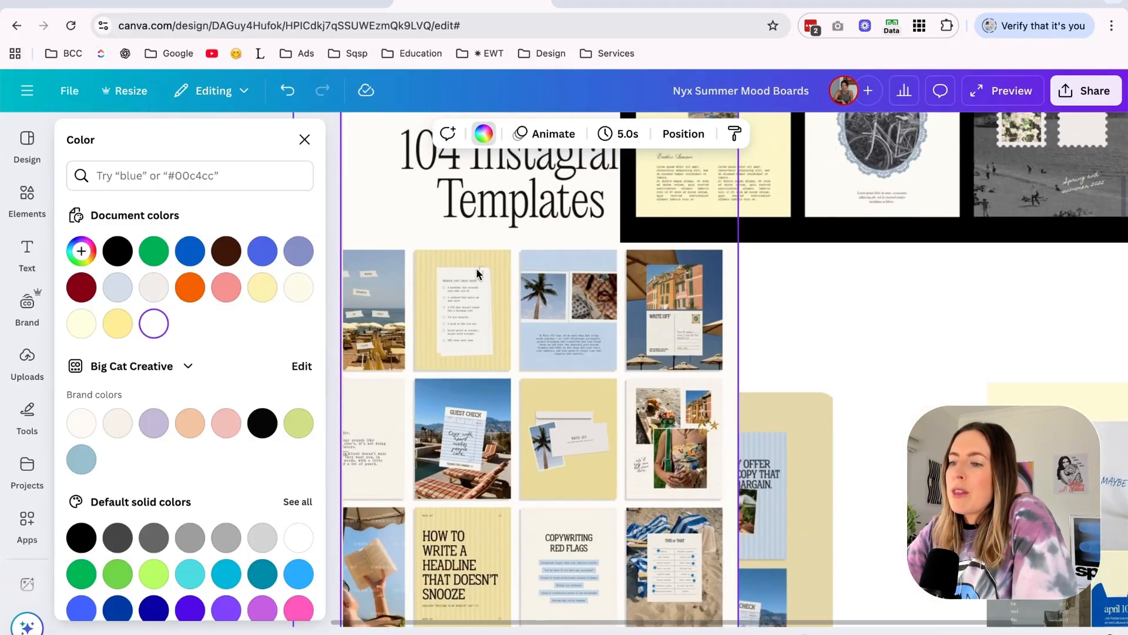
scroll(722, 395, down, 3)
scroll(859, 494, down, 3)
scroll(858, 493, right, 2)
scroll(858, 497, down, 3)
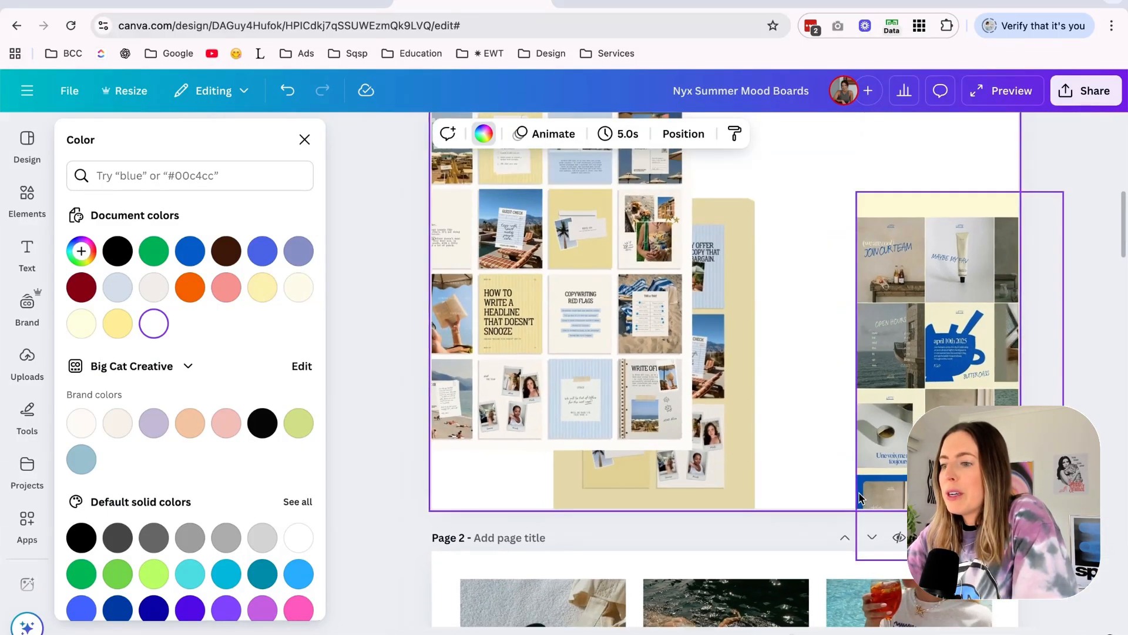
scroll(859, 494, up, 5)
scroll(858, 492, down, 2)
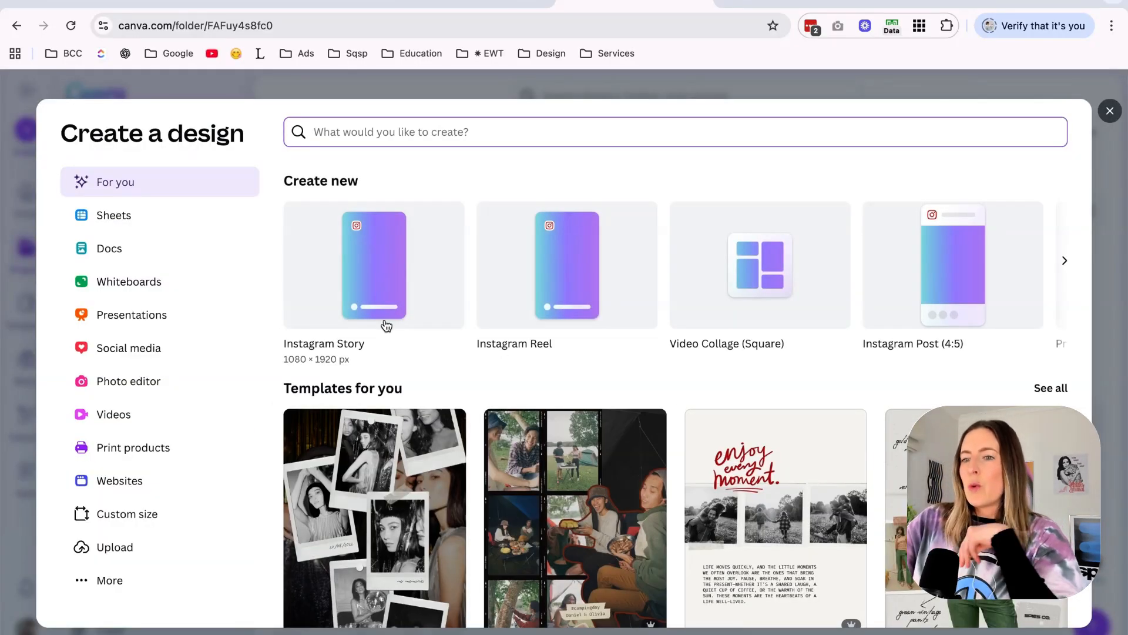
Create a new custom-size Canva design of 2500 × 2500 px in the shared Nyx folder.
click(158, 520)
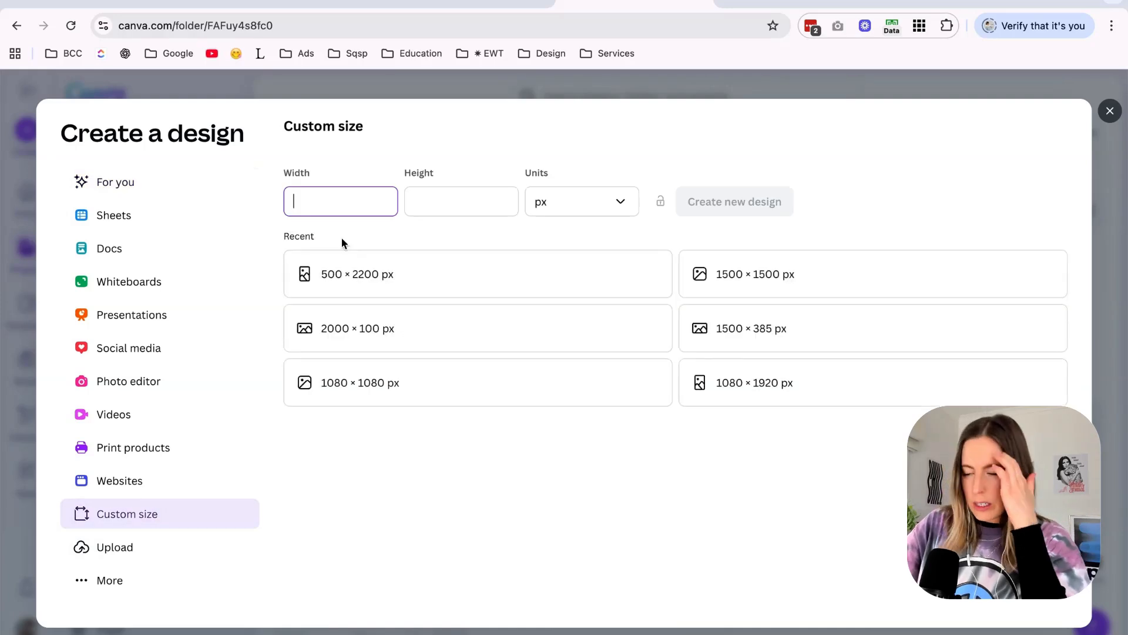
text(2599)
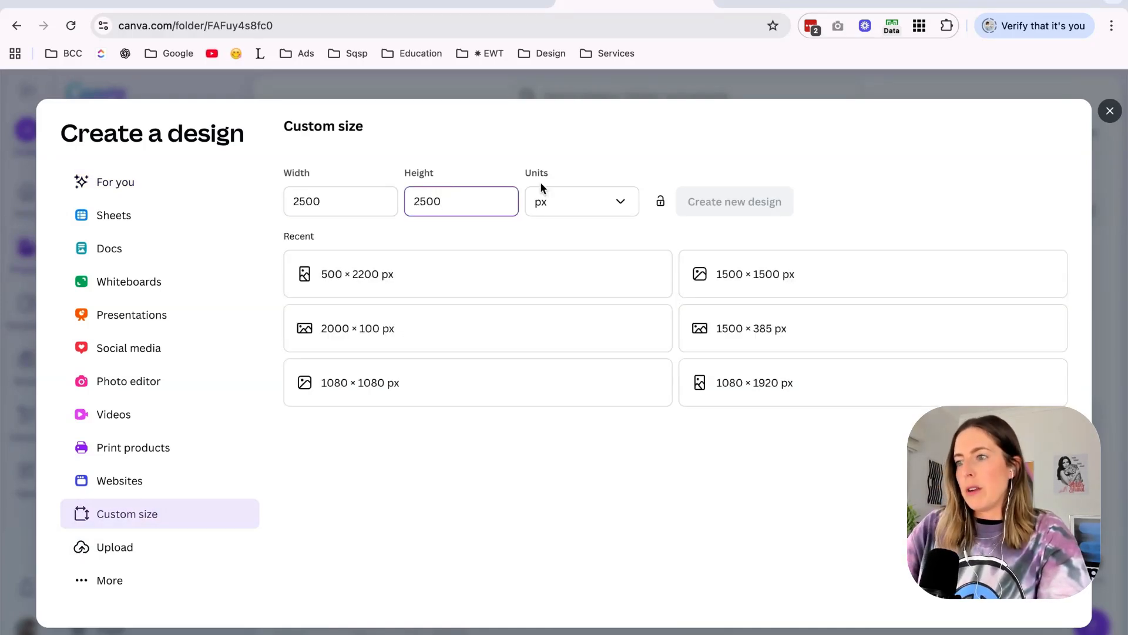
click(745, 202)
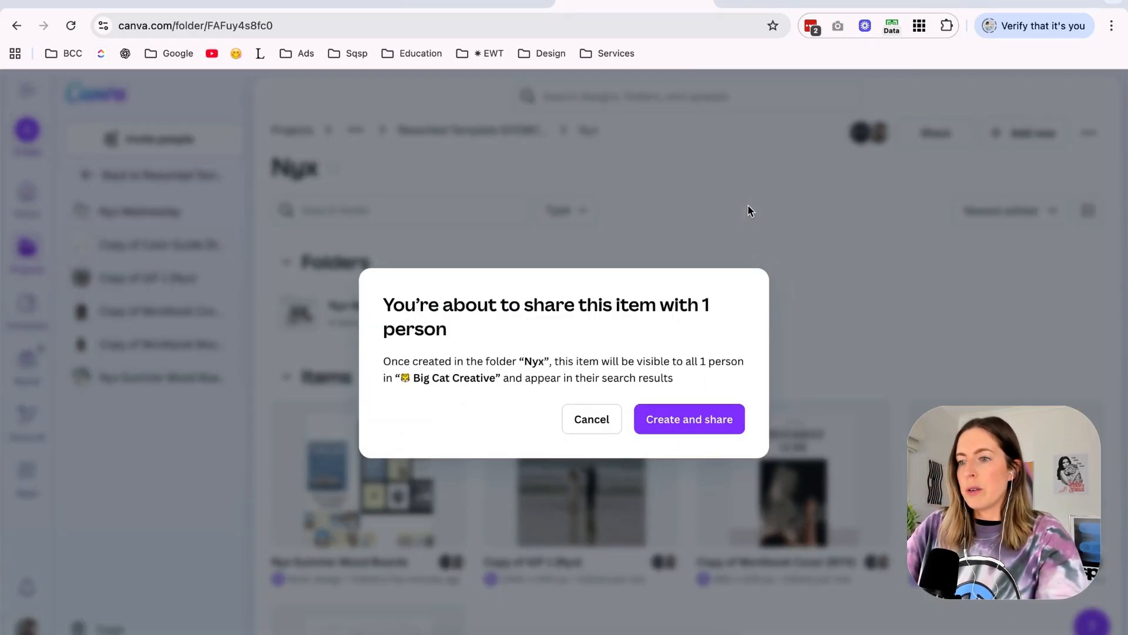
click(689, 418)
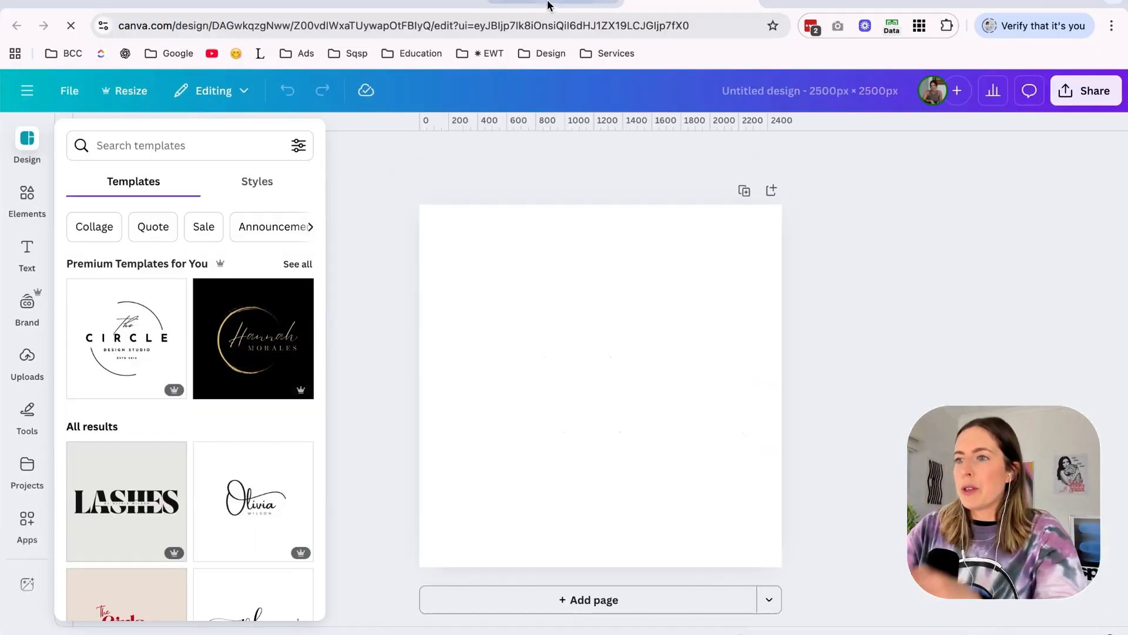
Examine the yellow and blue striped Instagram templates on the mood board as references for the new design.
click(543, 7)
click(435, 5)
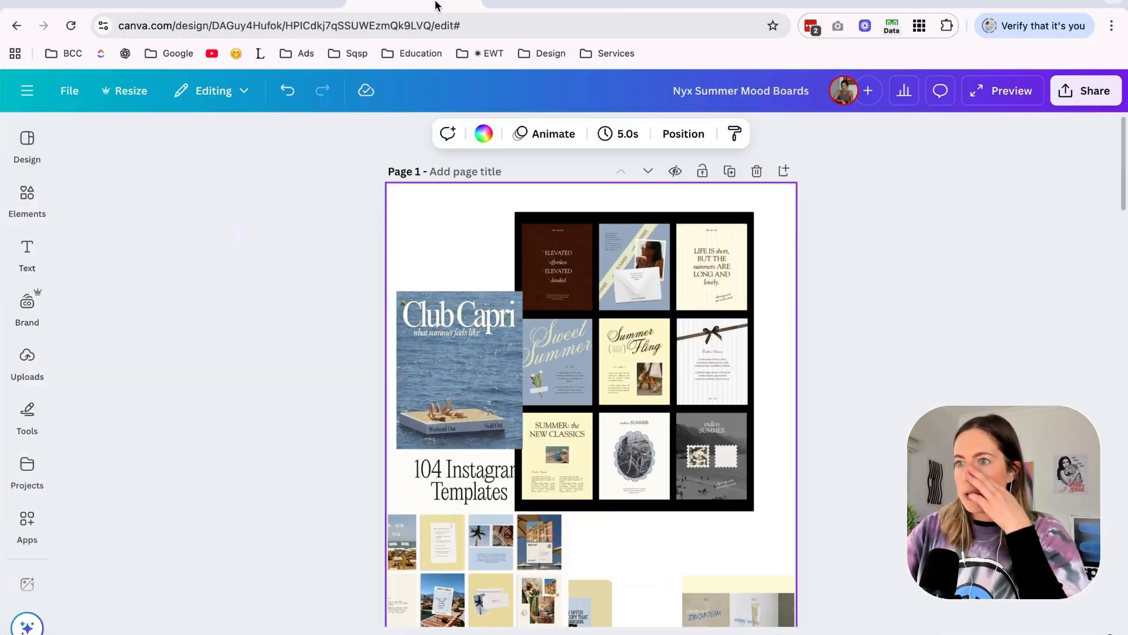
scroll(752, 339, down, 1)
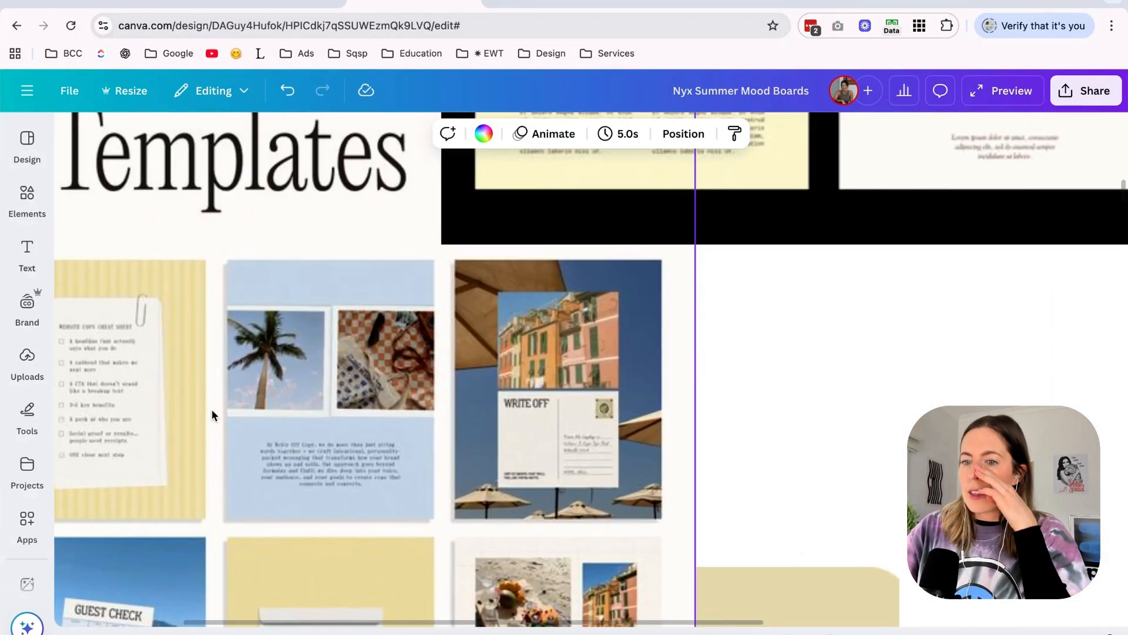
scroll(281, 403, down, 5)
scroll(280, 403, down, 4)
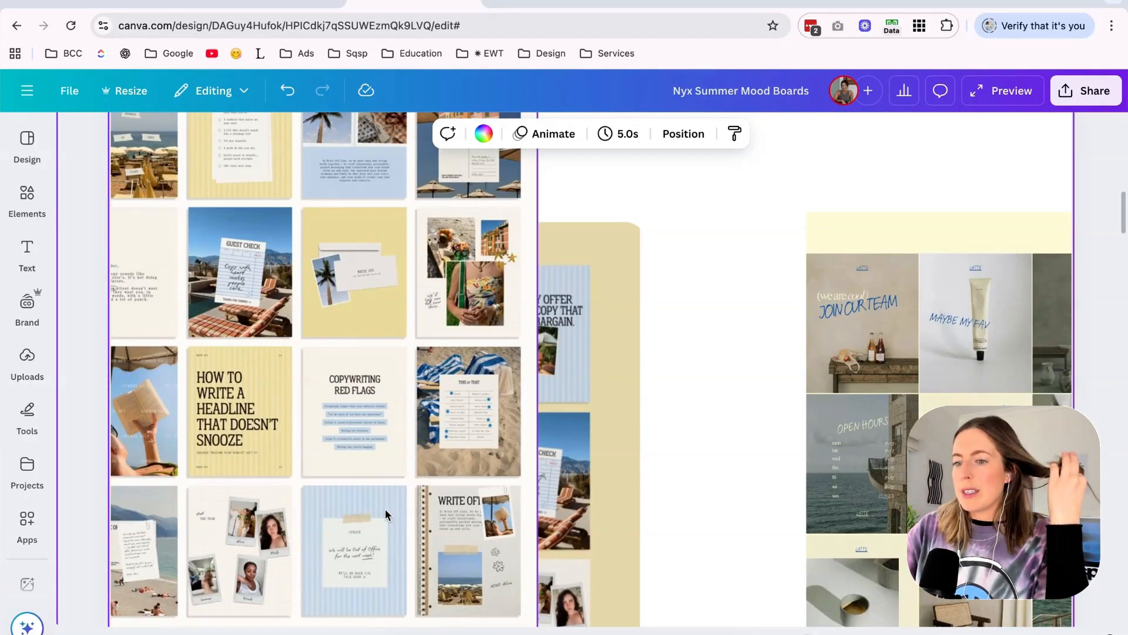
scroll(393, 513, down, 4)
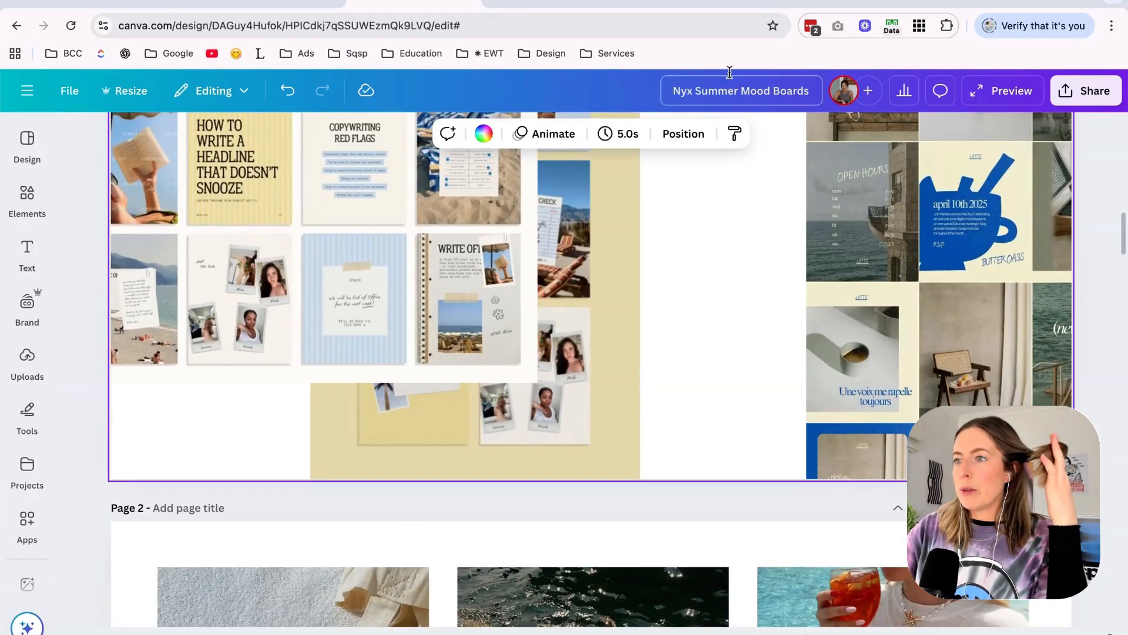
click(578, 8)
click(662, 10)
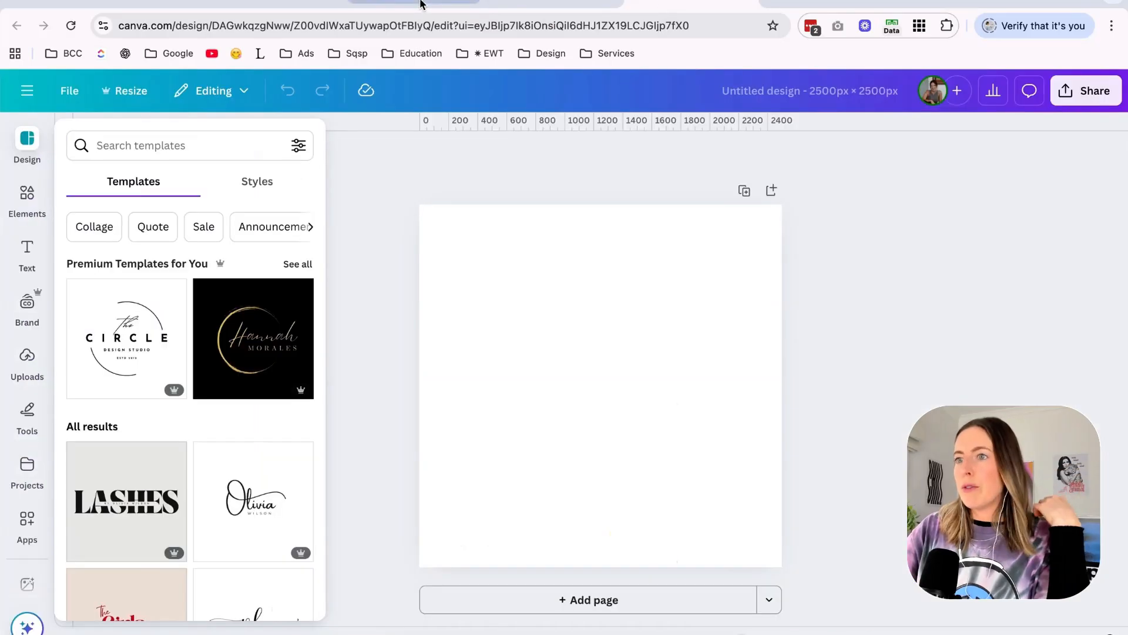
Select the mood board's lower row of color swatches for the new design and undo the stray line added there.
click(421, 3)
scroll(486, 335, down, 10)
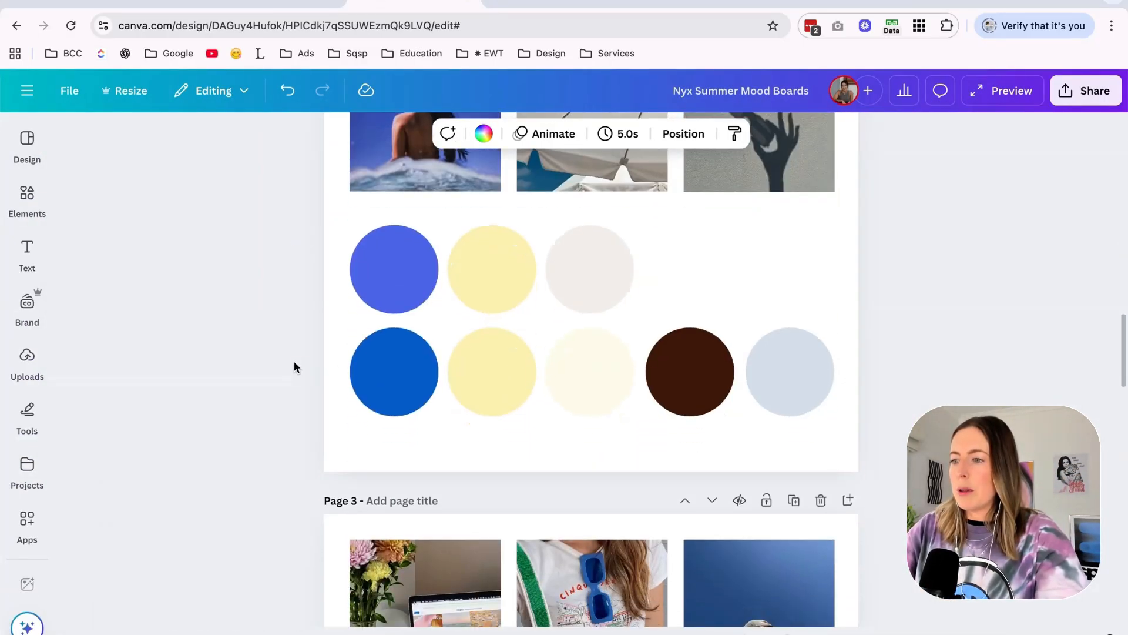
drag(294, 368, 917, 452)
click(553, 3)
click(462, 359)
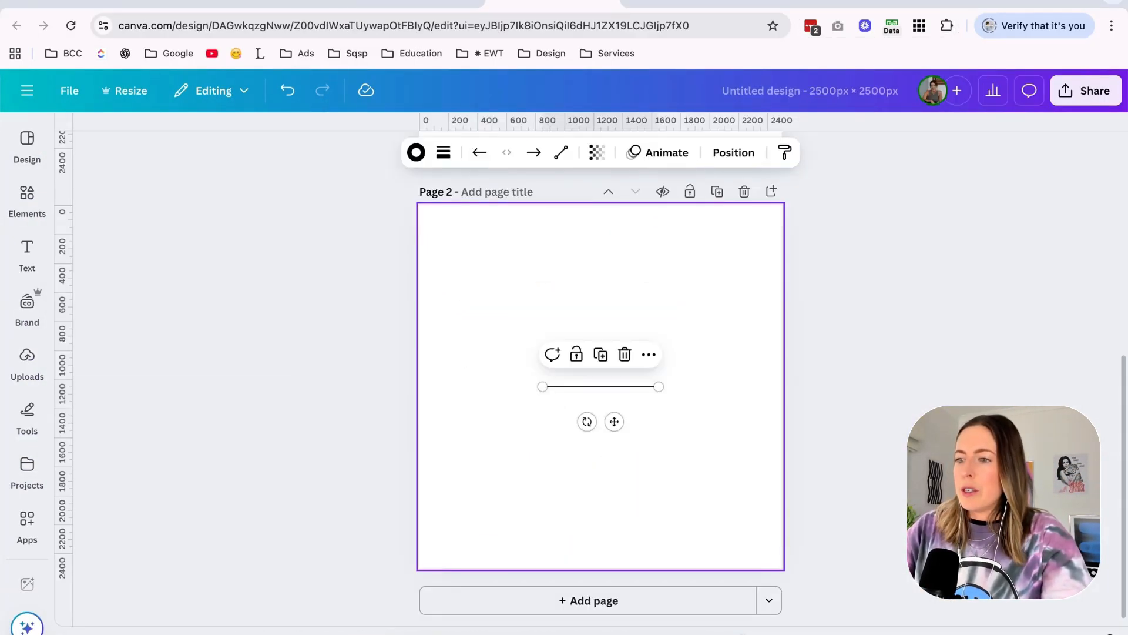
key(ctrl+z)
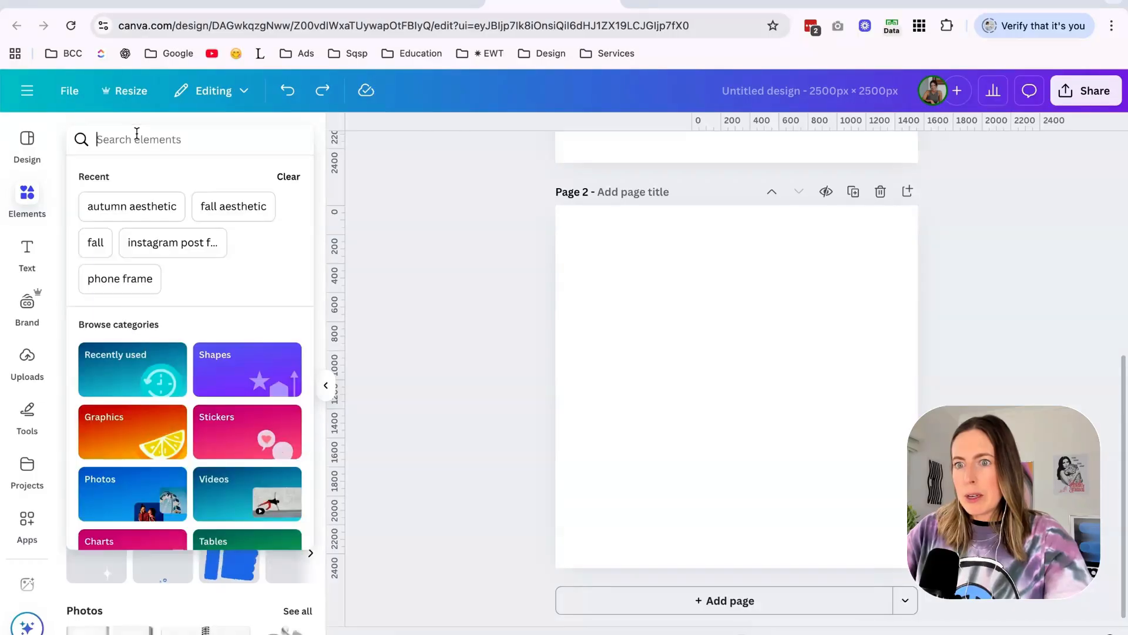
Search the graphics for "stripes" and try the light blue vertical and the blue horizontal stripe patterns on the blank page.
text(stripes)
key(Return)
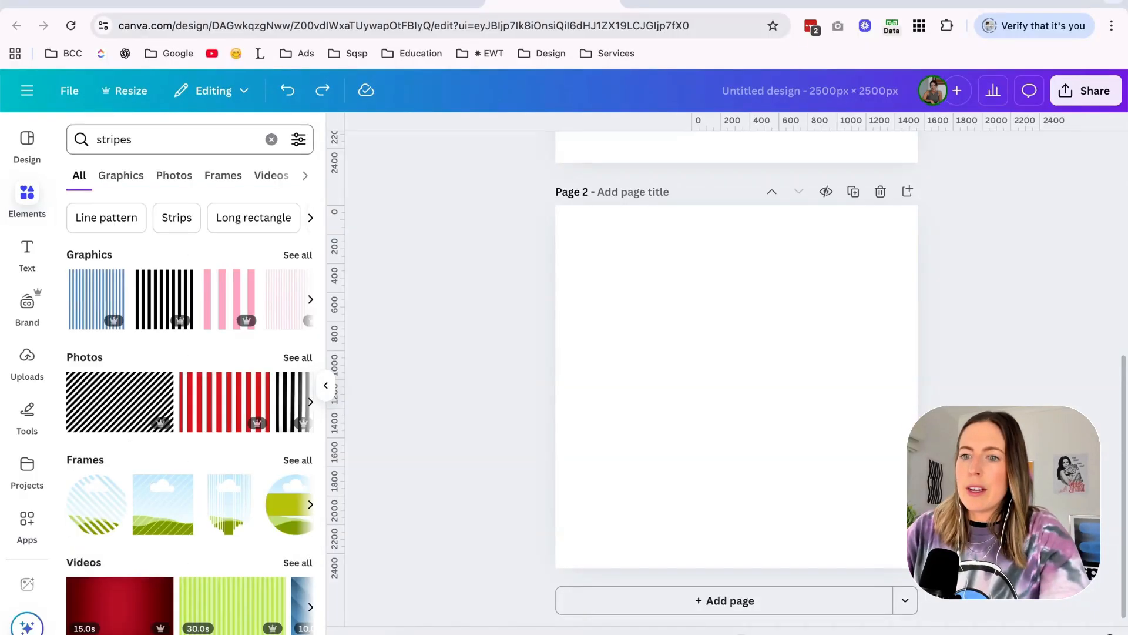
click(292, 255)
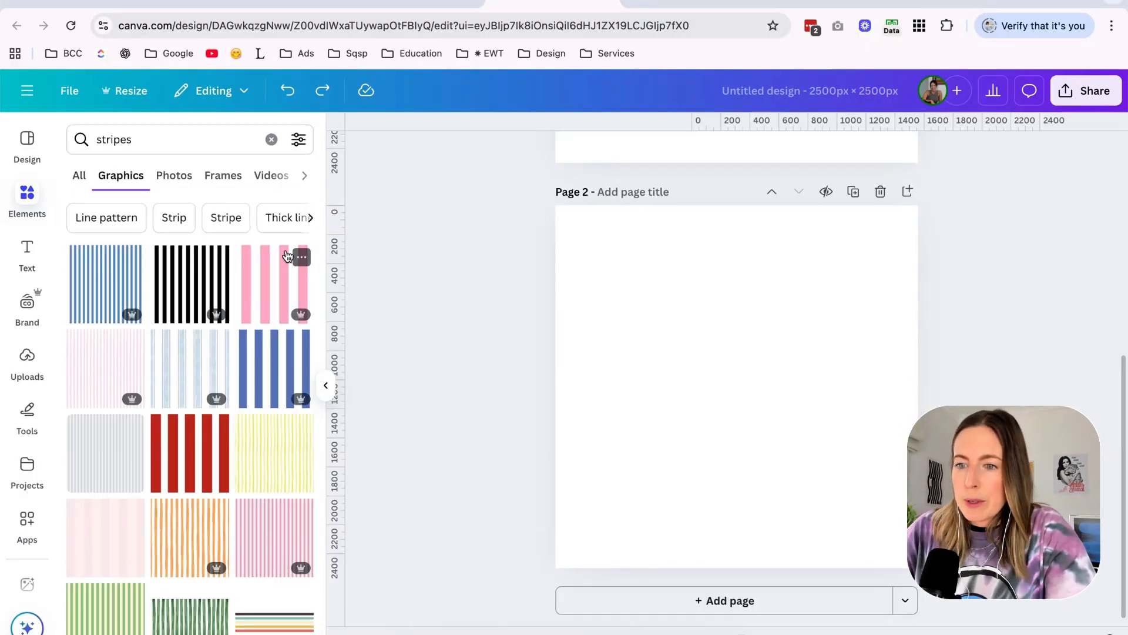
click(181, 364)
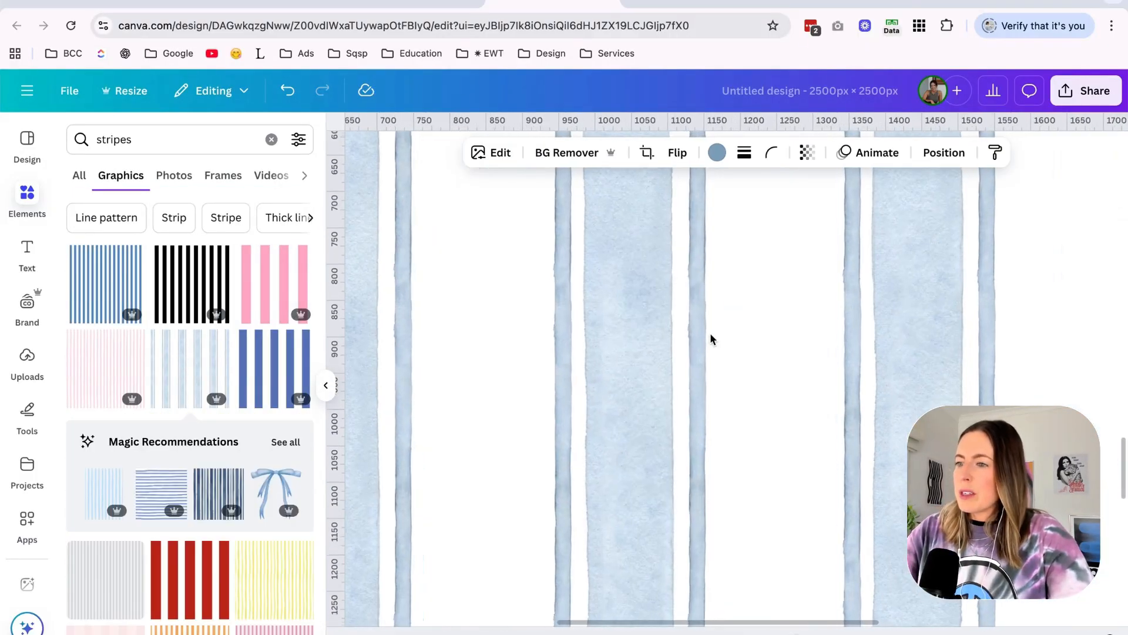
scroll(738, 300, down, 3)
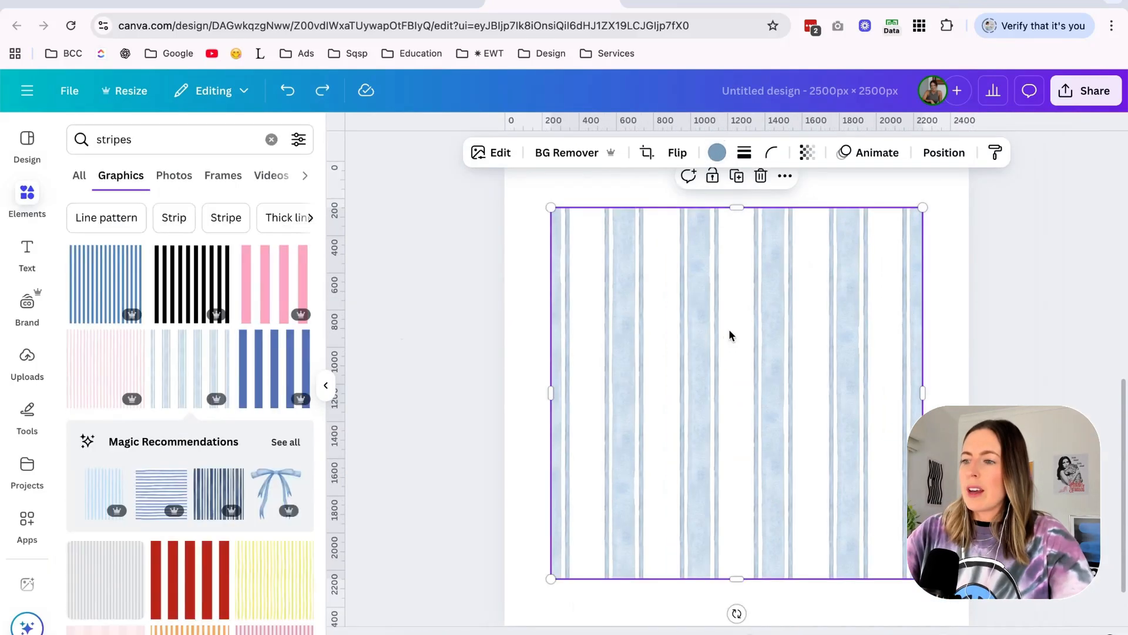
click(148, 487)
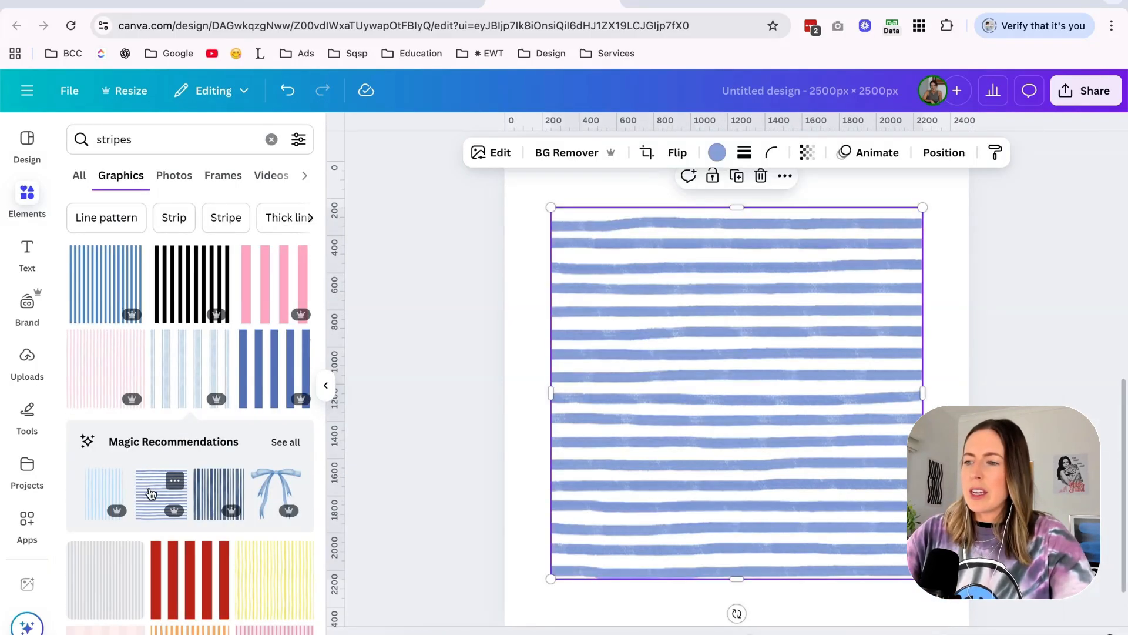
Try recoloring the horizontal stripe graphic with the document's bright blue and check the mood board's color swatches.
scroll(752, 301, down, 2)
click(717, 153)
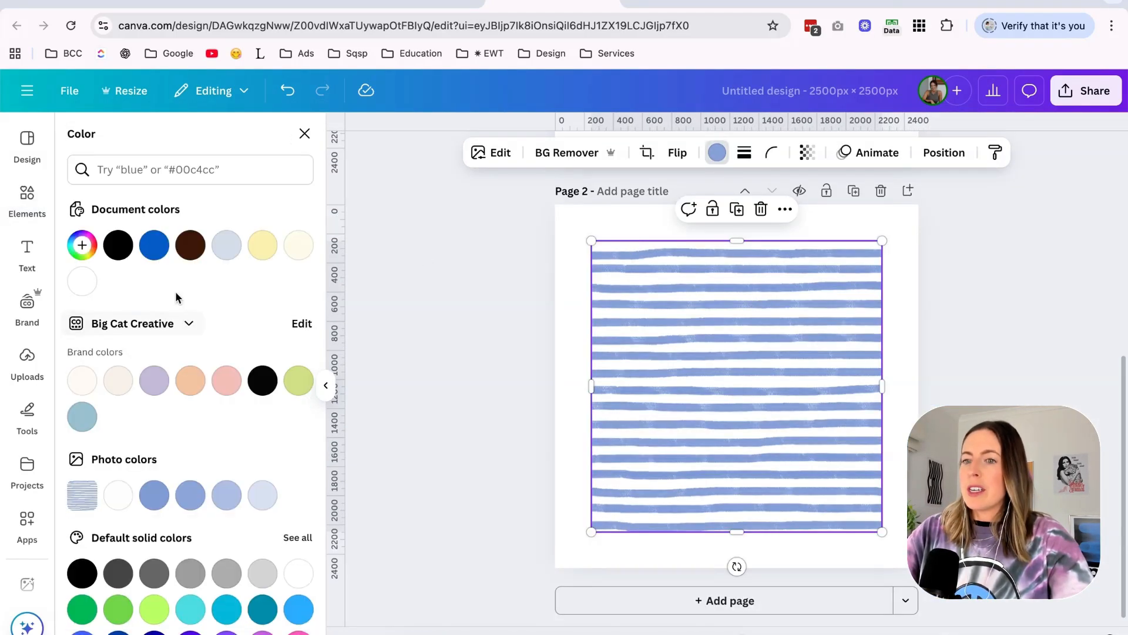
click(154, 244)
click(415, 5)
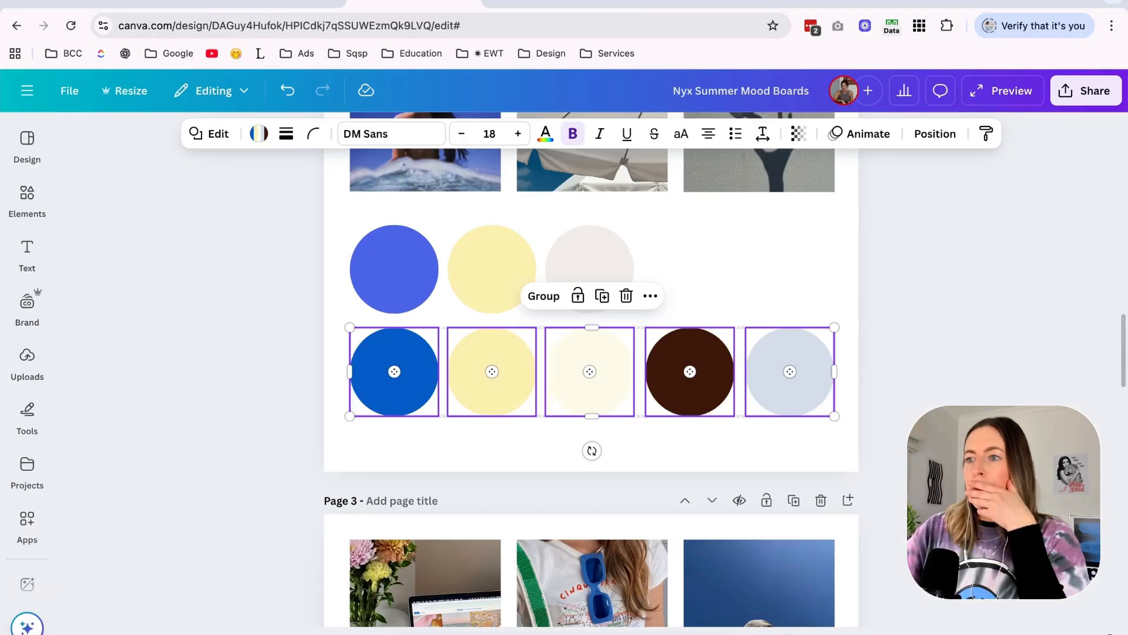
click(544, 3)
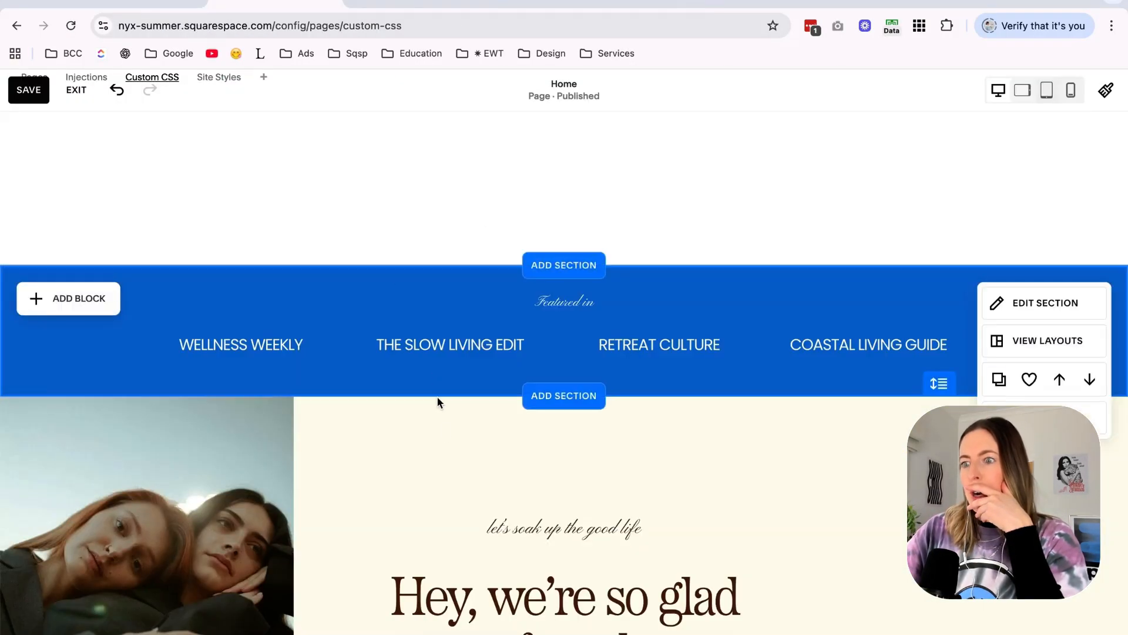
click(522, 2)
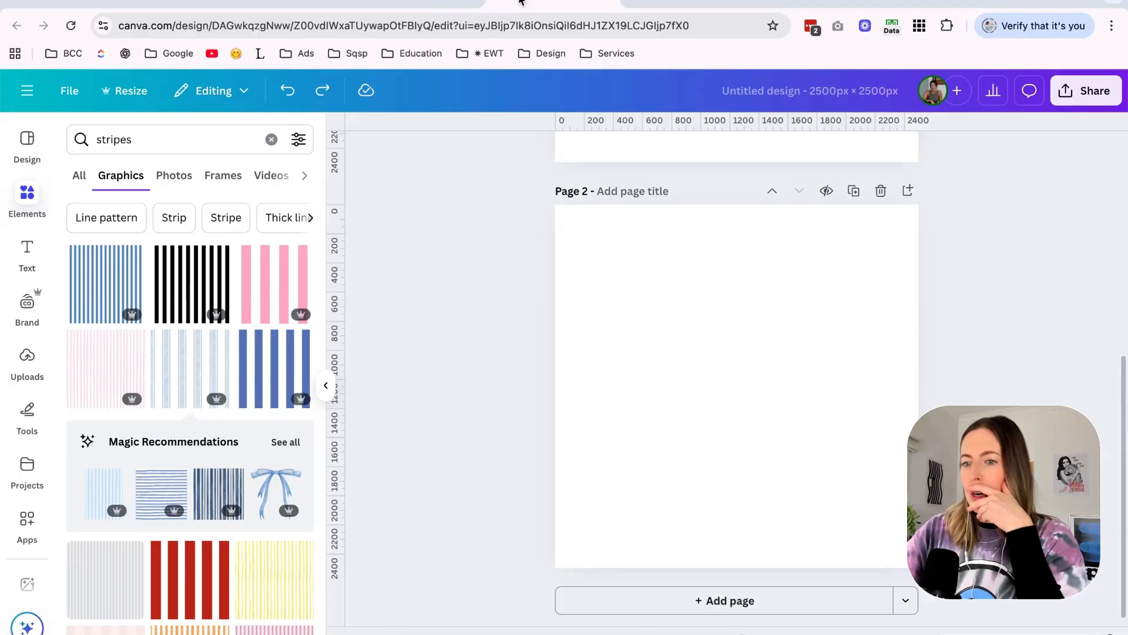
Try the light blue vertical stripe graphic on page 2 in the document's bright blue and undo it.
scroll(237, 408, down, 1)
click(93, 459)
scroll(805, 334, up, 3)
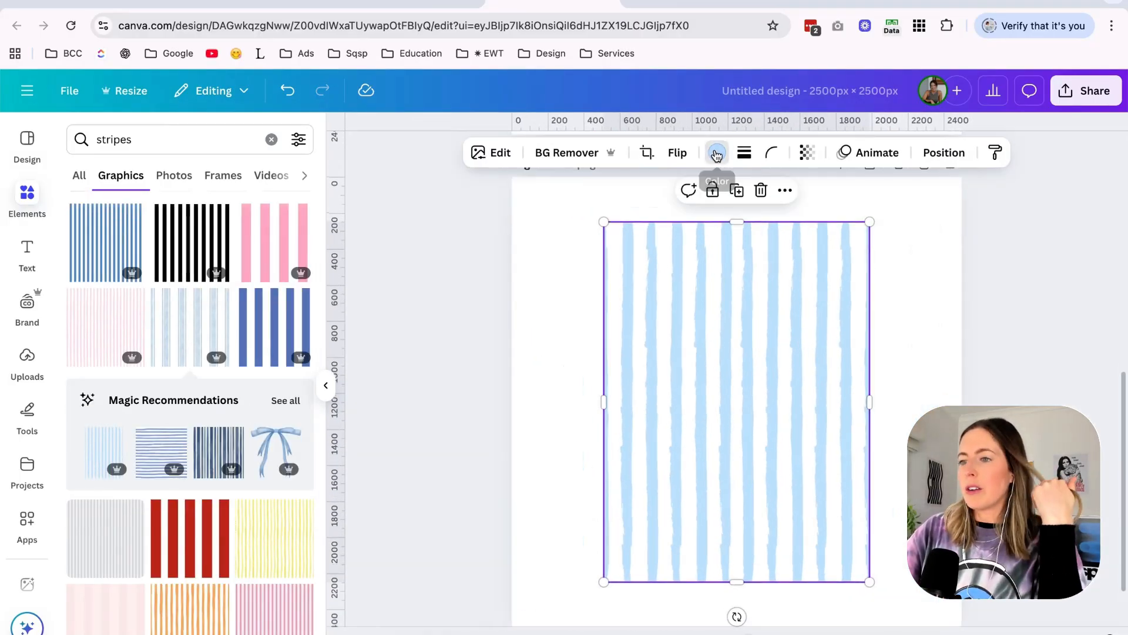
click(717, 153)
click(155, 247)
click(522, 327)
key(super+z)
key(super+z)
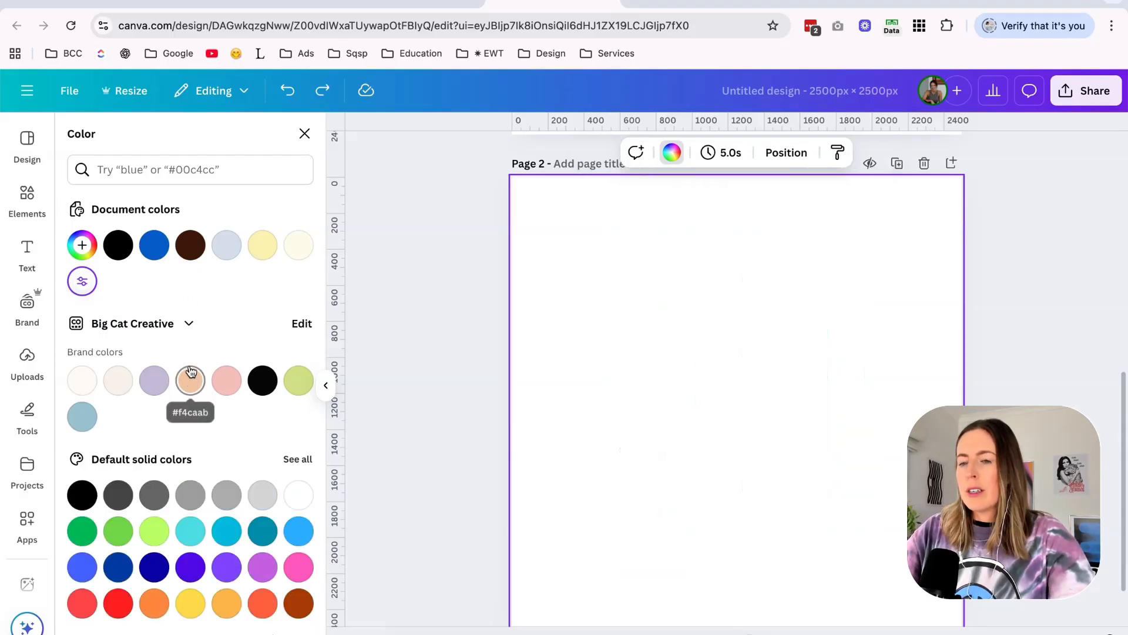
Add the blue horizontal stripe graphic to page 2, rotate it to vertical, and shrink it to about 1000 px in the page's upper-left corner.
click(22, 189)
click(96, 262)
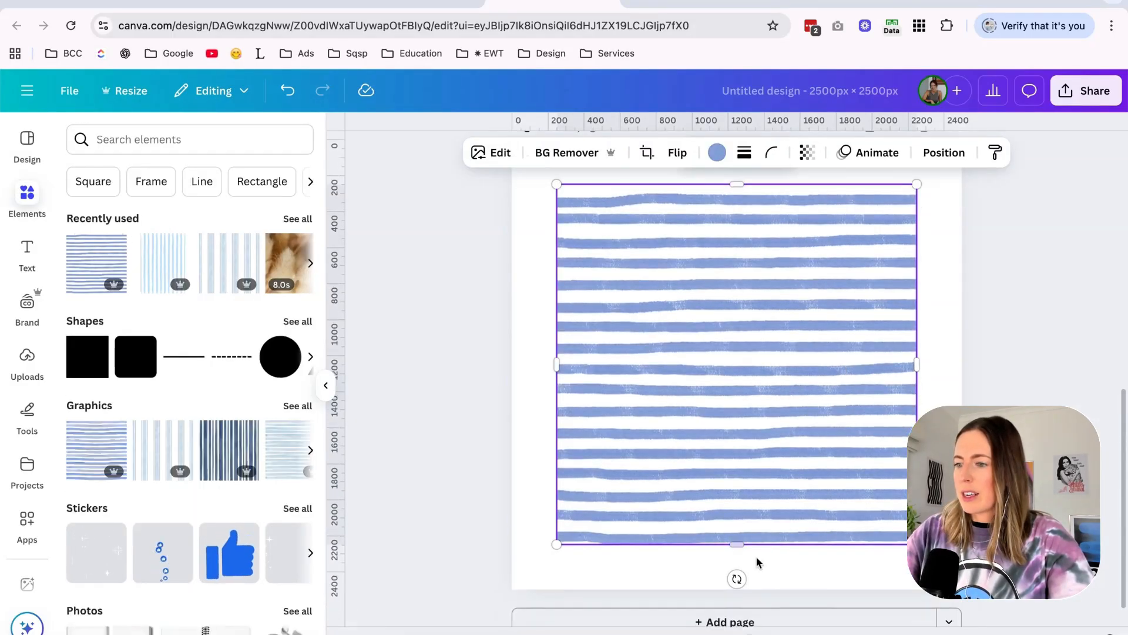
drag(951, 364, 736, 582)
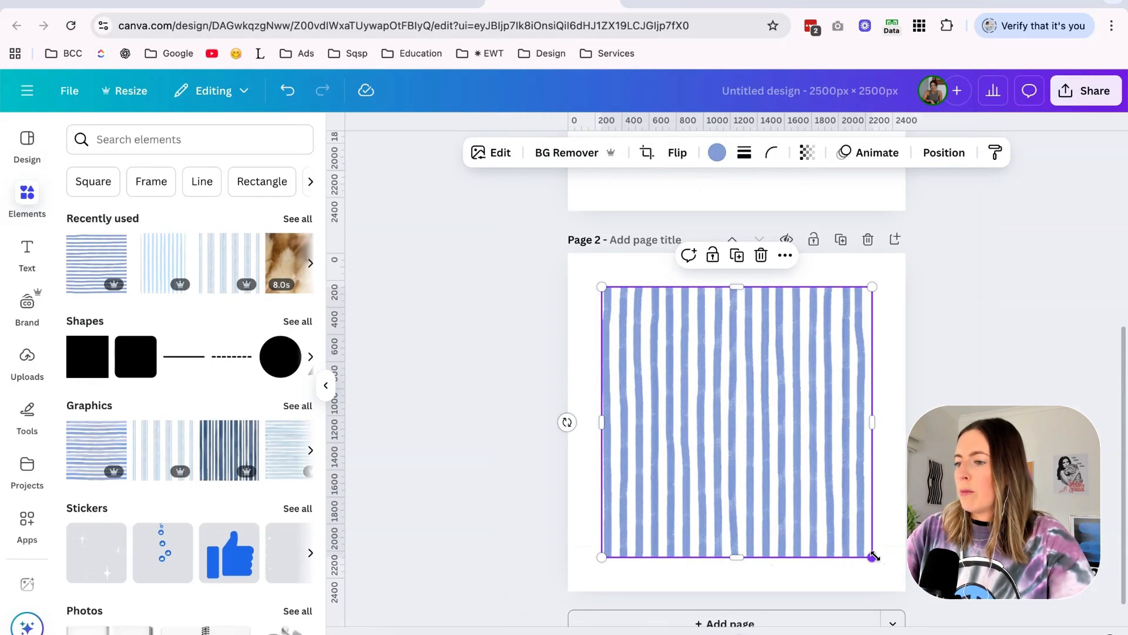
scroll(875, 556, up, 5)
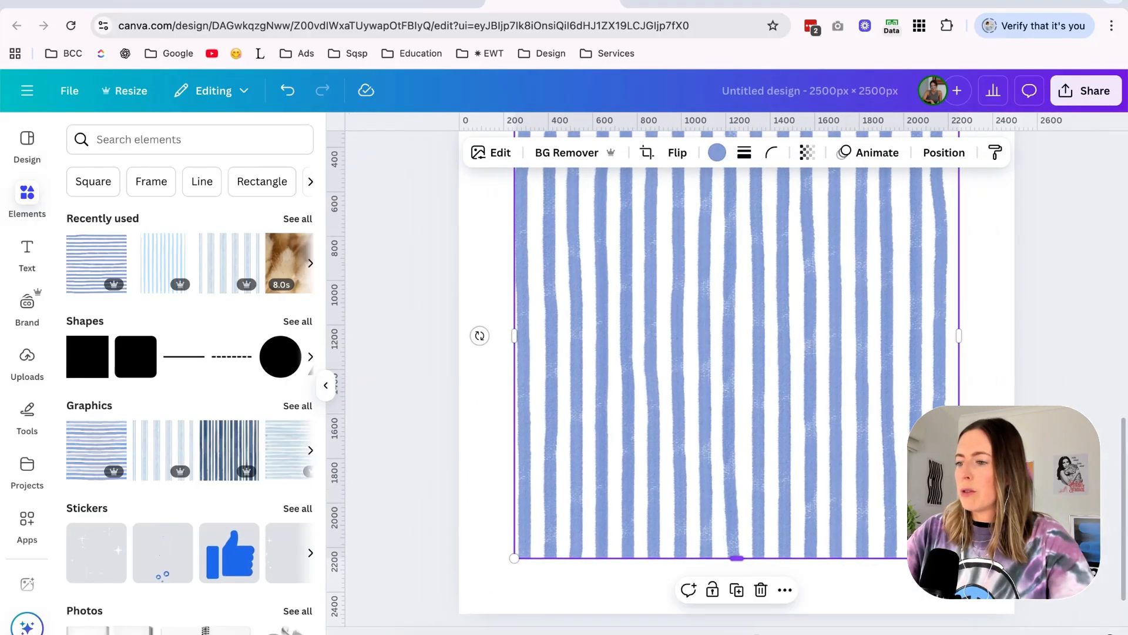
drag(959, 558, 653, 315)
scroll(722, 361, up, 2)
scroll(711, 366, up, 2)
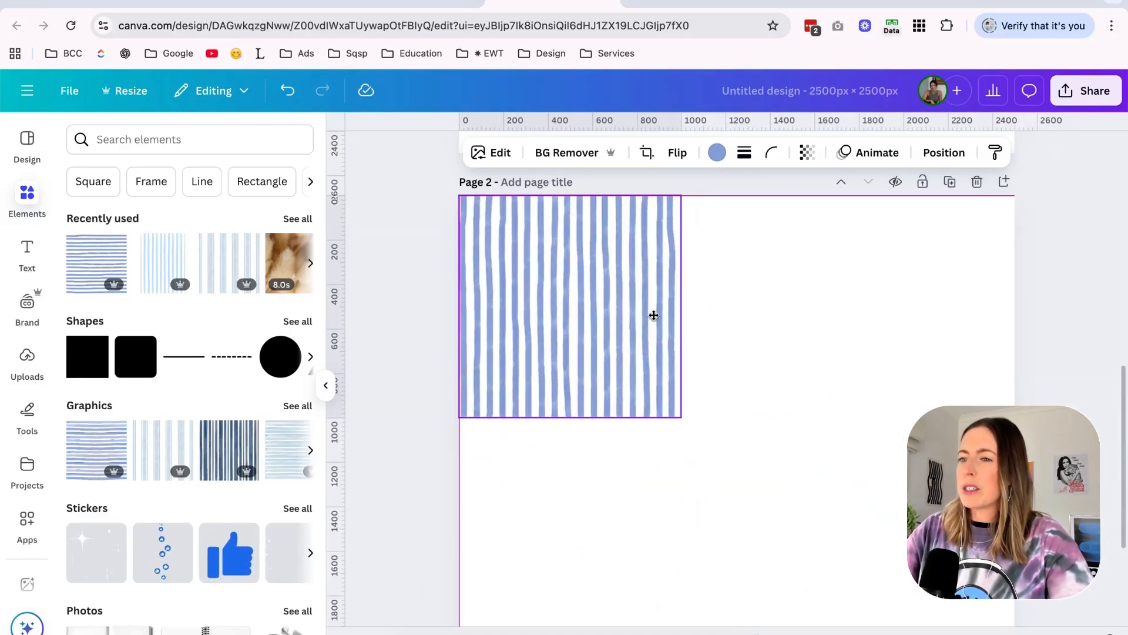
key(ctrl+z)
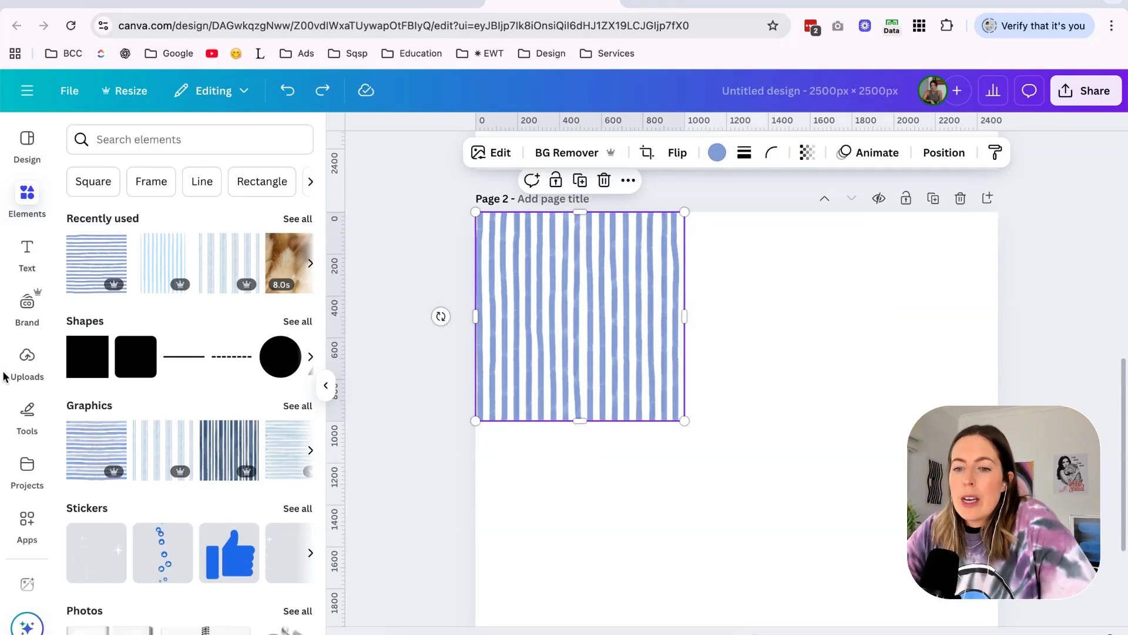
Apply the Custom Duotone effect to the striped graphic with #0065D7 as the shadows color.
scroll(27, 465, down, 2)
click(26, 440)
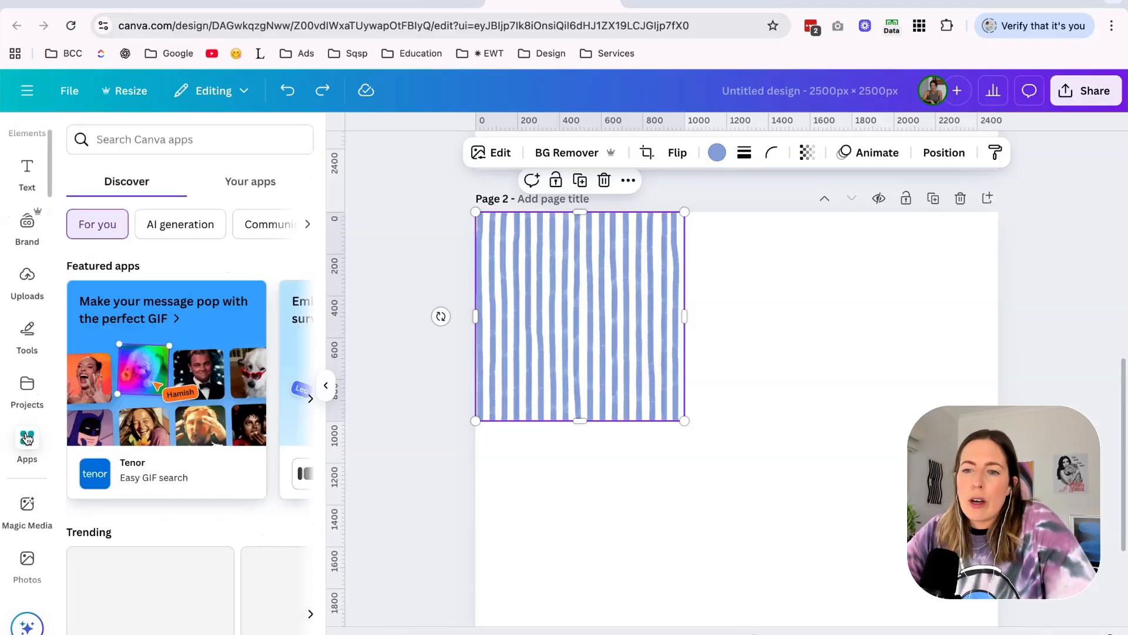
click(492, 153)
scroll(133, 357, down, 2)
scroll(133, 357, down, 1)
click(171, 466)
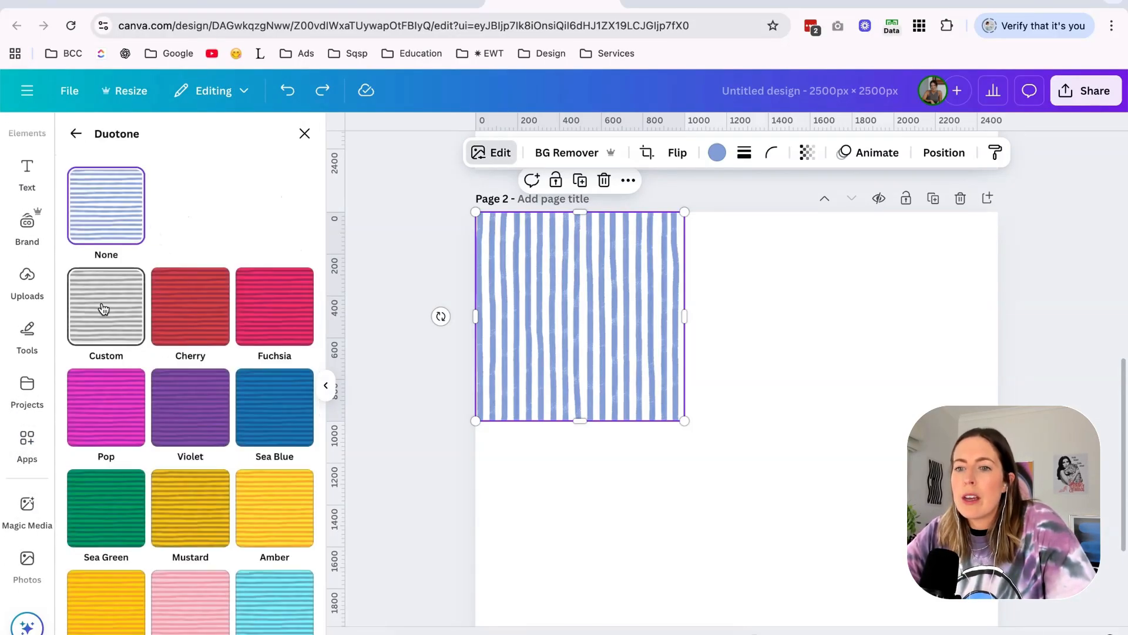
click(104, 312)
click(302, 422)
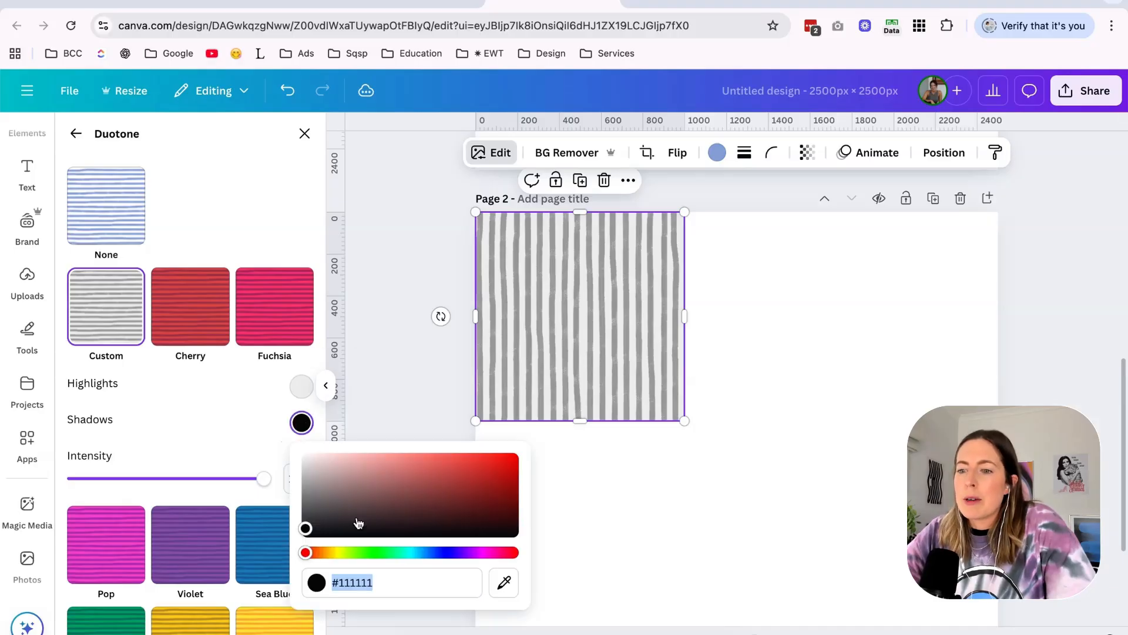
click(507, 585)
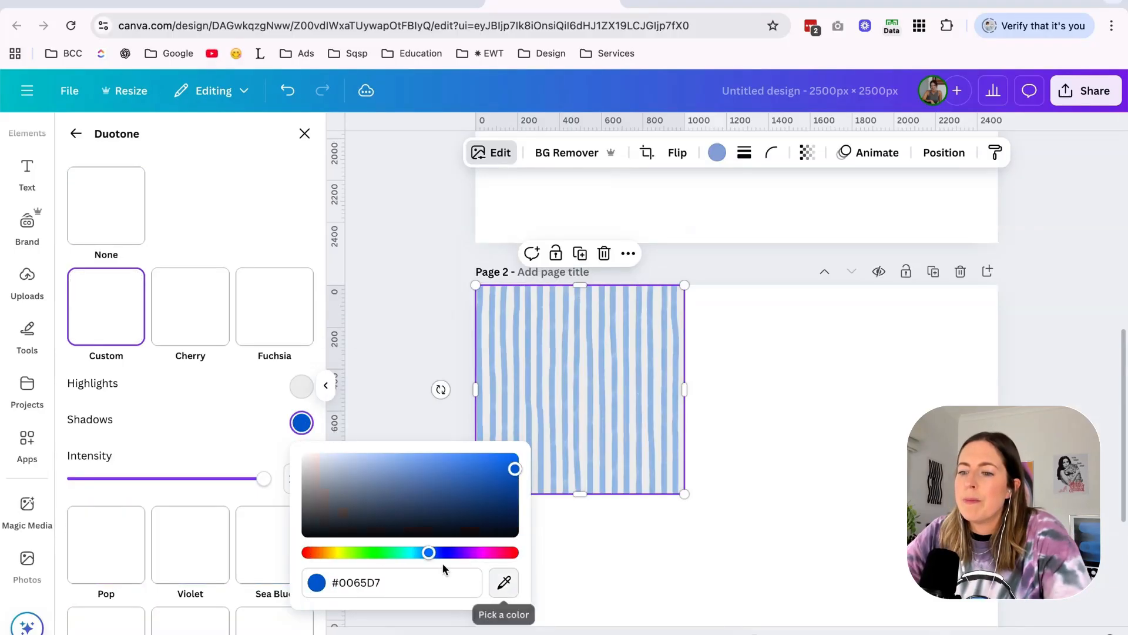
Sample a blue from the striped graphic as the duotone's highlights color.
click(302, 387)
click(521, 549)
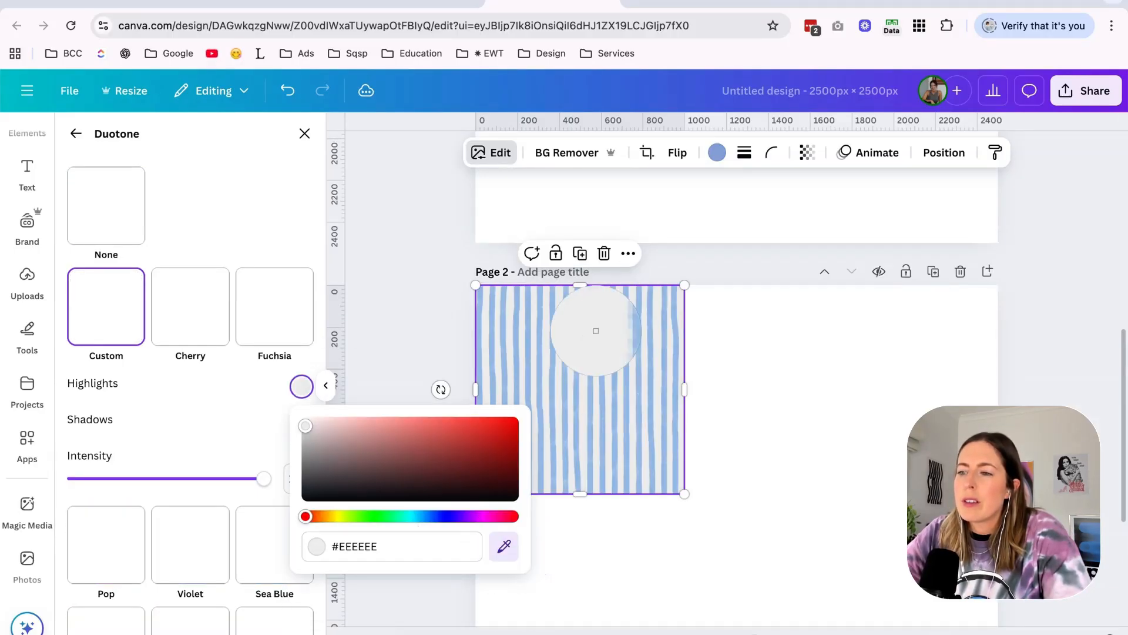
click(606, 326)
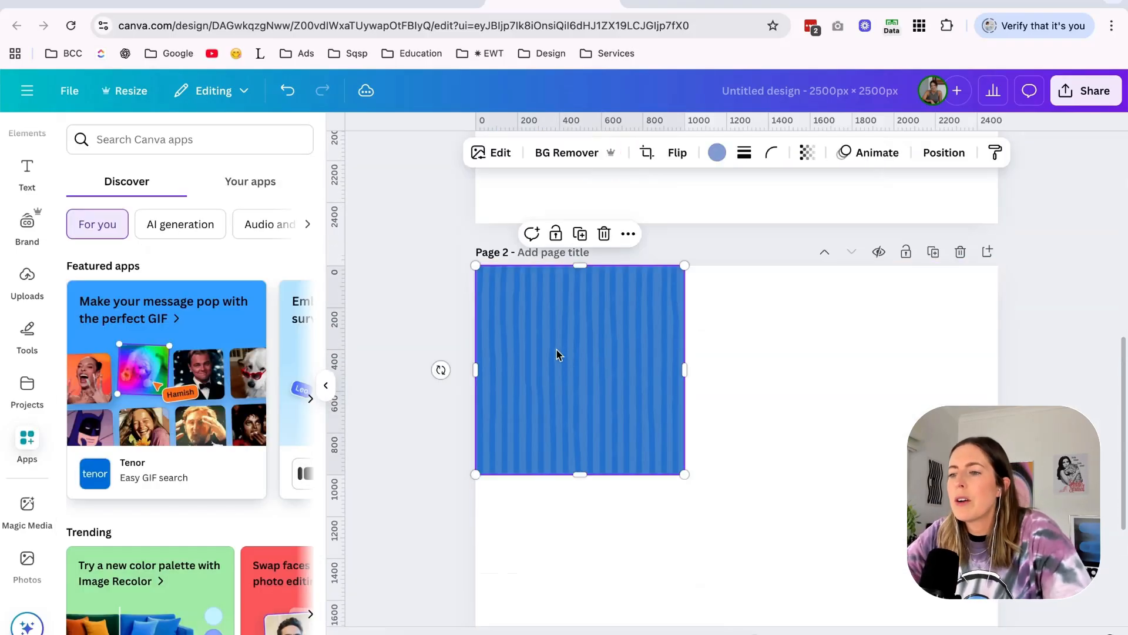
Place two copies of the blue striped graphic side by side with the original to span the full page width.
drag(558, 352, 767, 352)
drag(767, 352, 968, 351)
click(803, 522)
scroll(693, 339, down, 1)
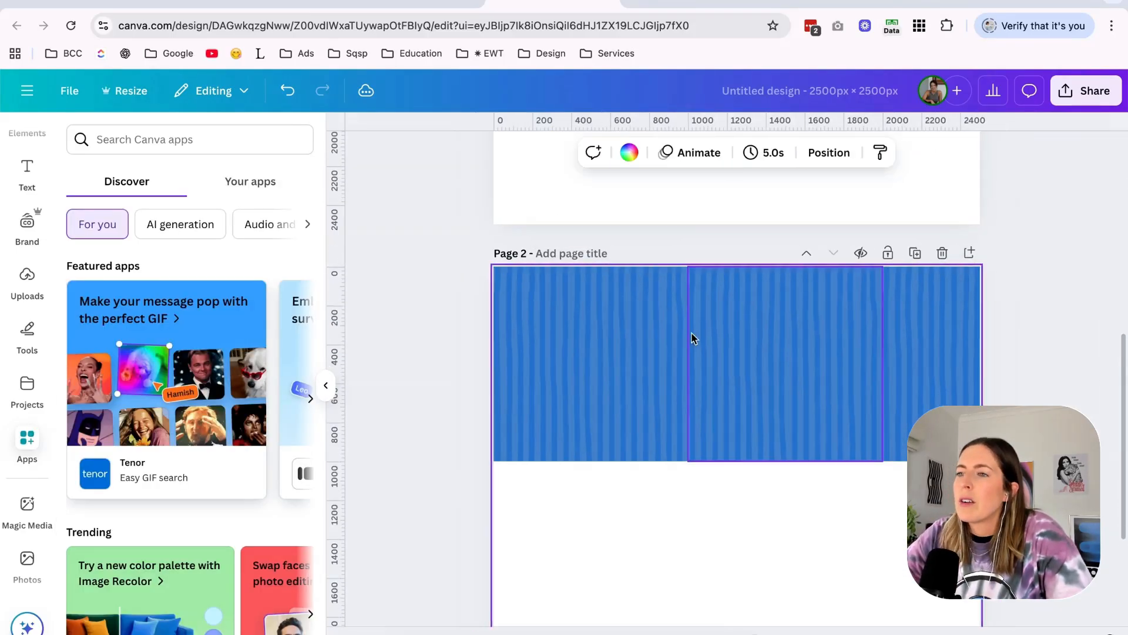
Switch to the Squarespace home page, remove Nyx-Template23.jpg from the welcome section's image block, and open the image library.
click(418, 5)
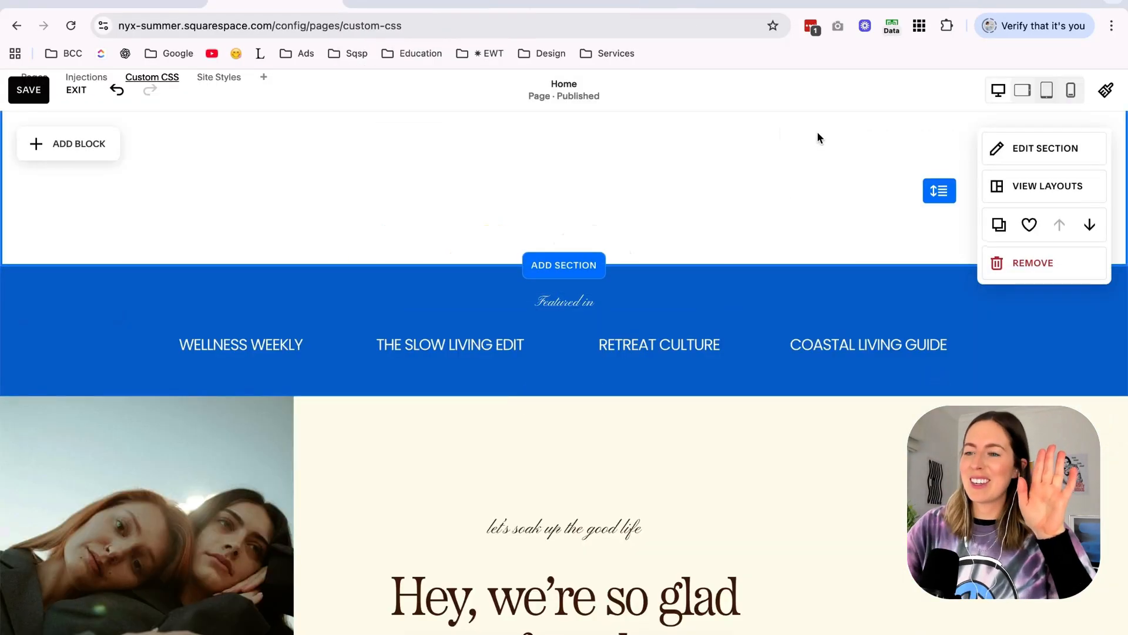
scroll(820, 138, down, 5)
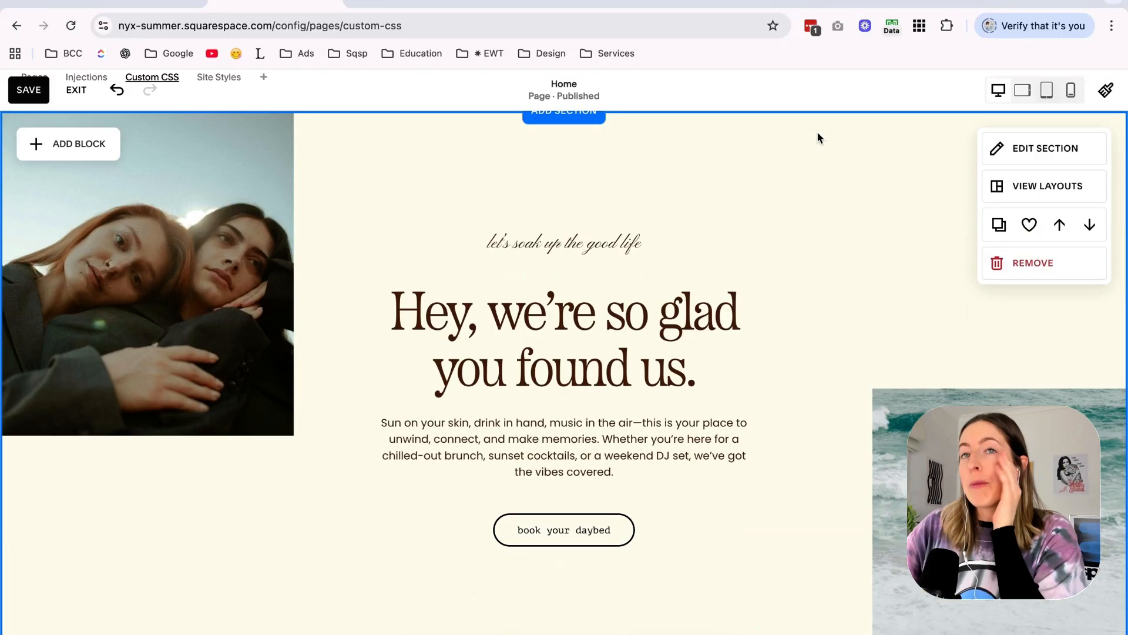
double_click(120, 212)
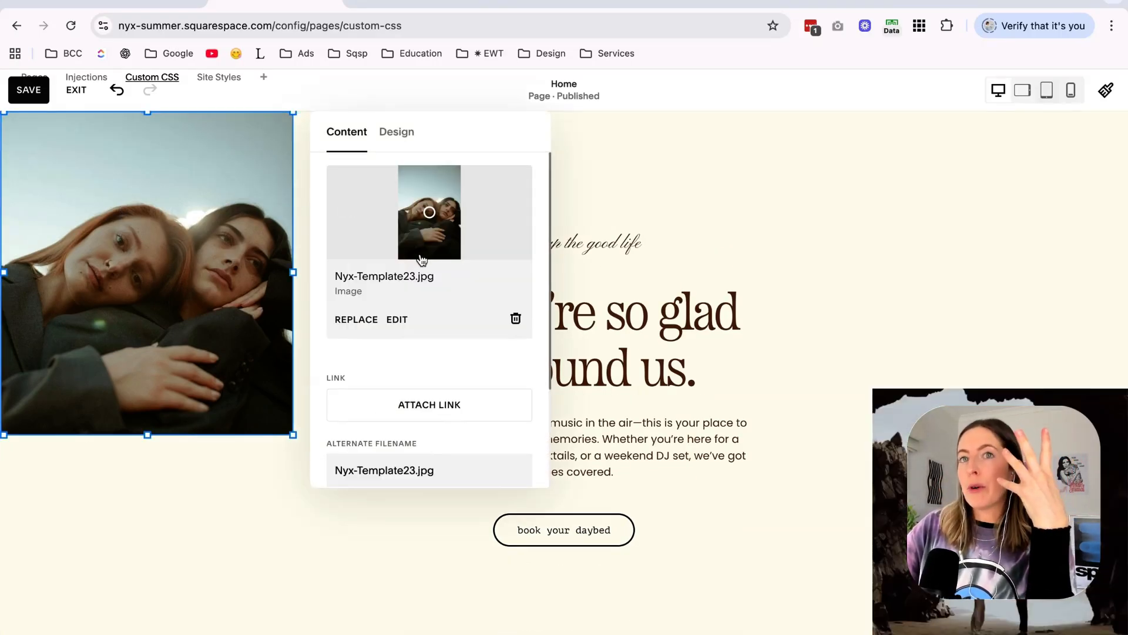
click(515, 318)
click(423, 206)
click(413, 268)
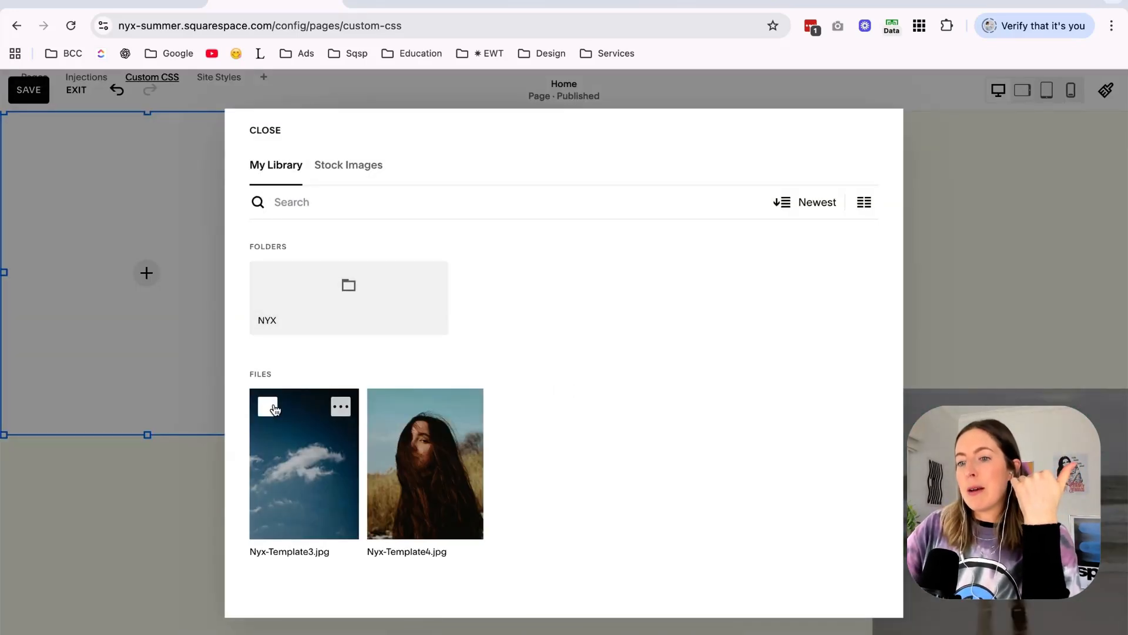
Browse the Nyx Summer photo folder and fill the welcome section's image blocks with the beach umbrellas and beach picnic photos.
click(267, 404)
click(383, 404)
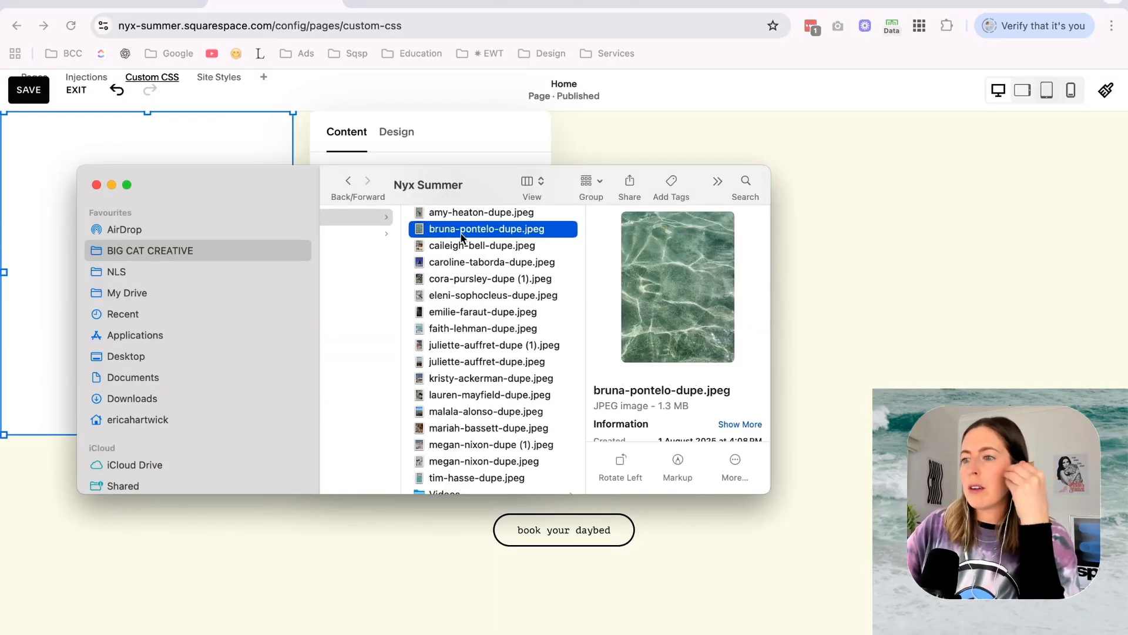
key(Down)
key(Down)
key(Down)
key(Down)
key(Down)
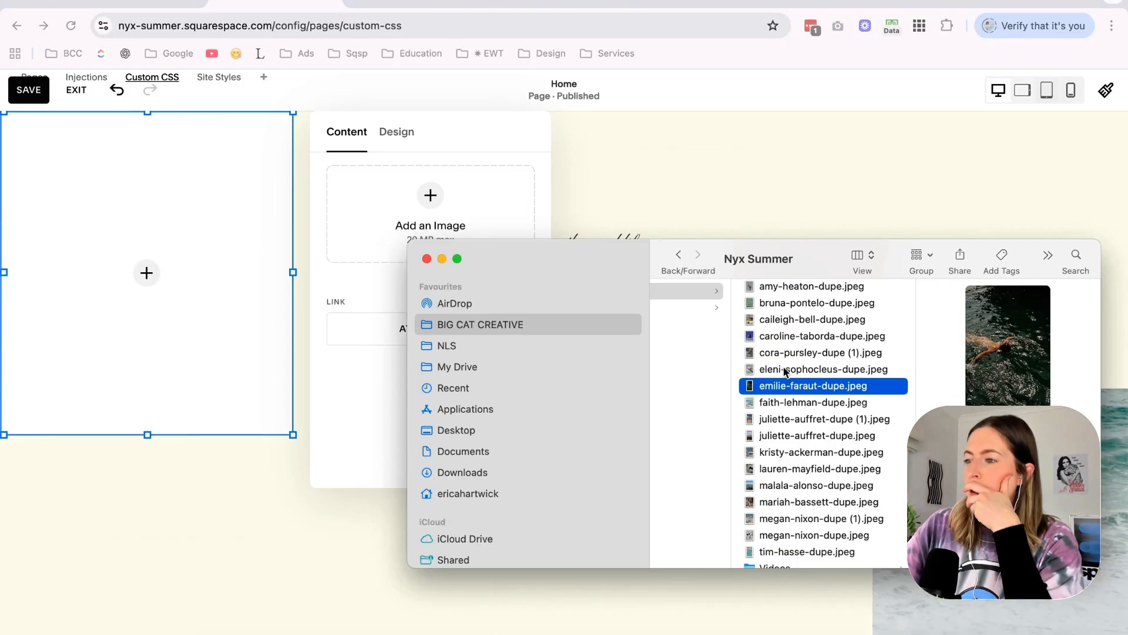
key(Down)
key(Down)
key(Down)
key(Down)
key(Down)
key(Down)
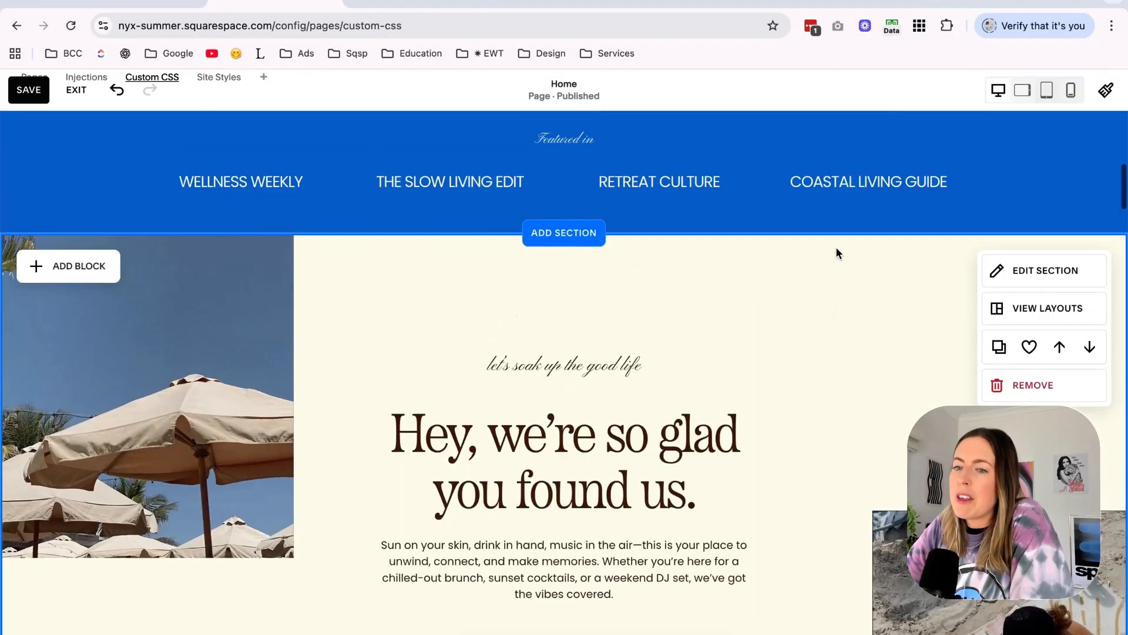
Try the yellow and pale blue color themes on the "Hey, we're so glad you found us." section and restore Light 1.
scroll(837, 252, down, 2)
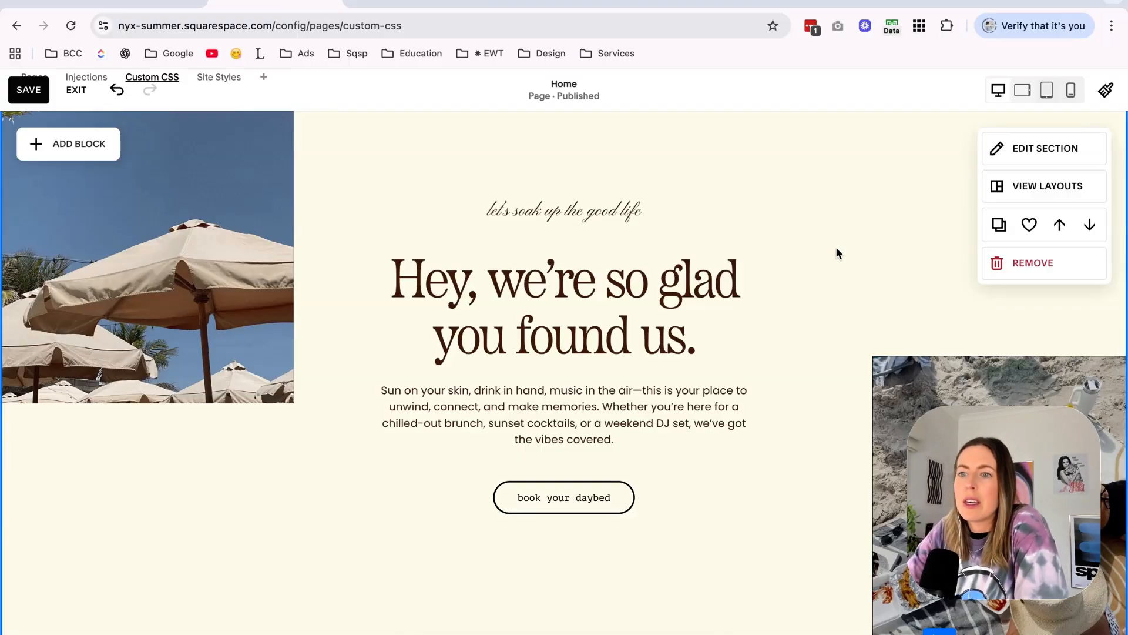
scroll(838, 253, up, 2)
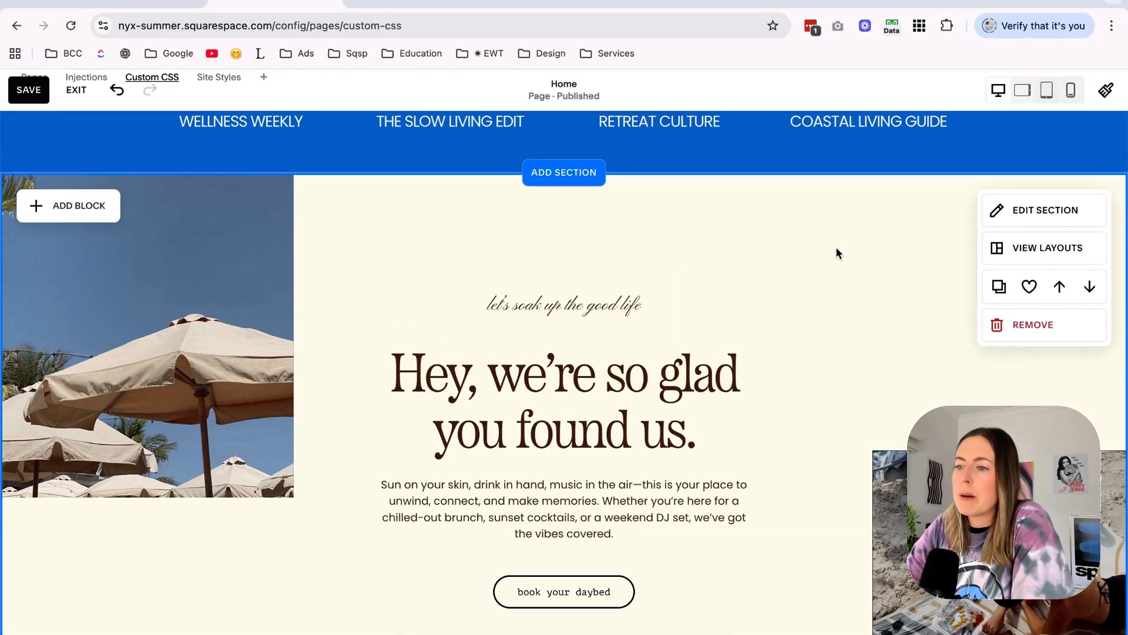
scroll(836, 250, up, 3)
scroll(836, 249, down, 4)
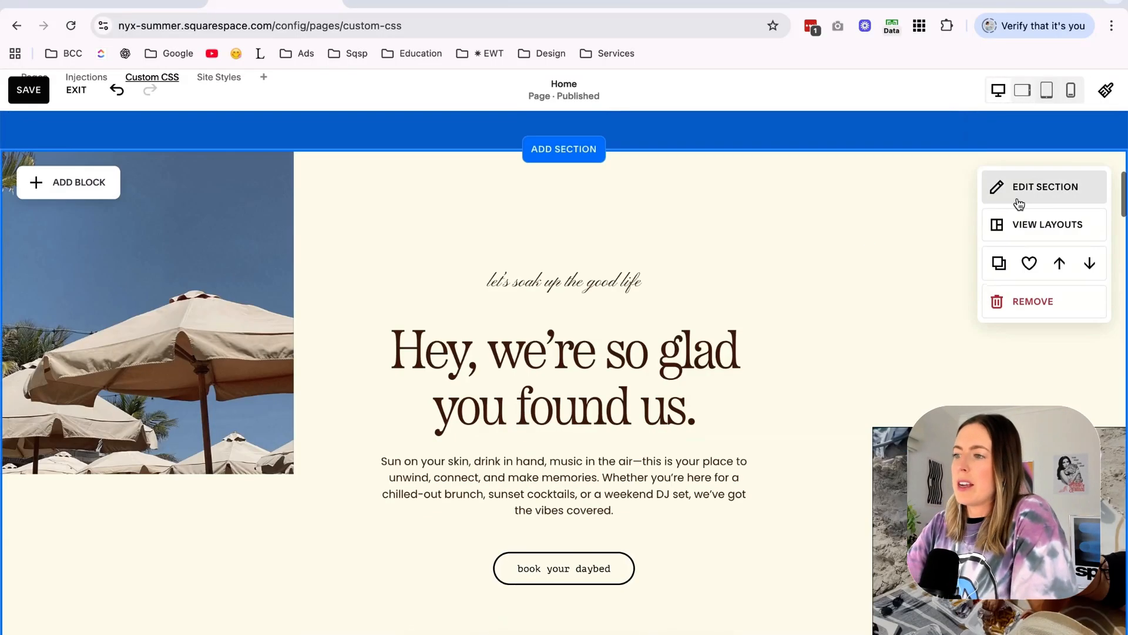
click(1023, 194)
click(1023, 286)
scroll(993, 412, down, 2)
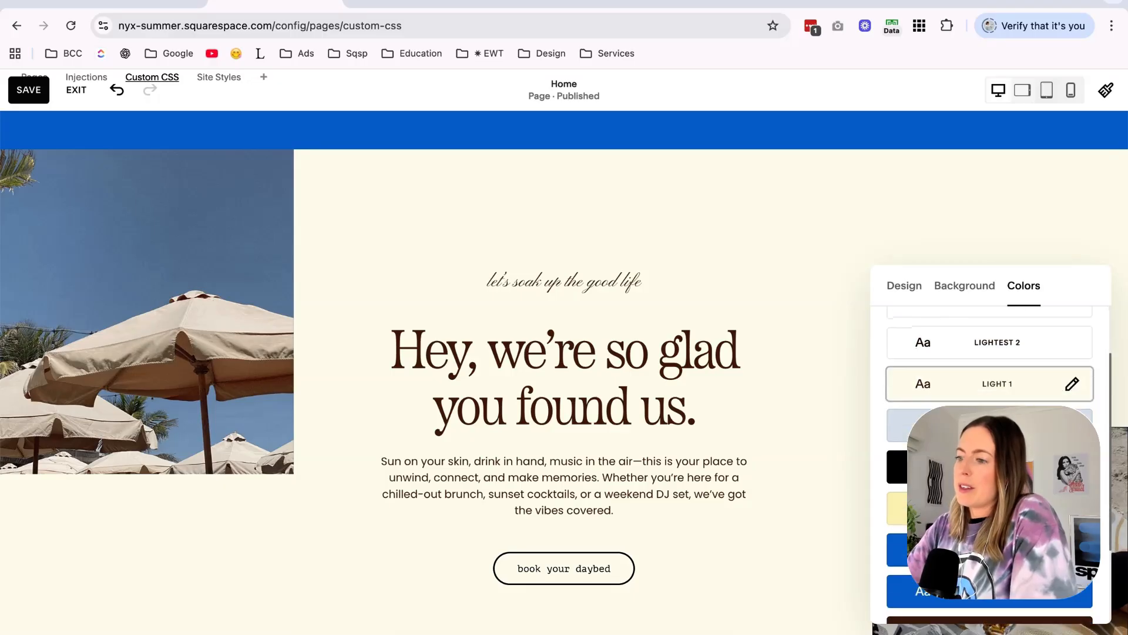
click(993, 507)
scroll(771, 259, down, 2)
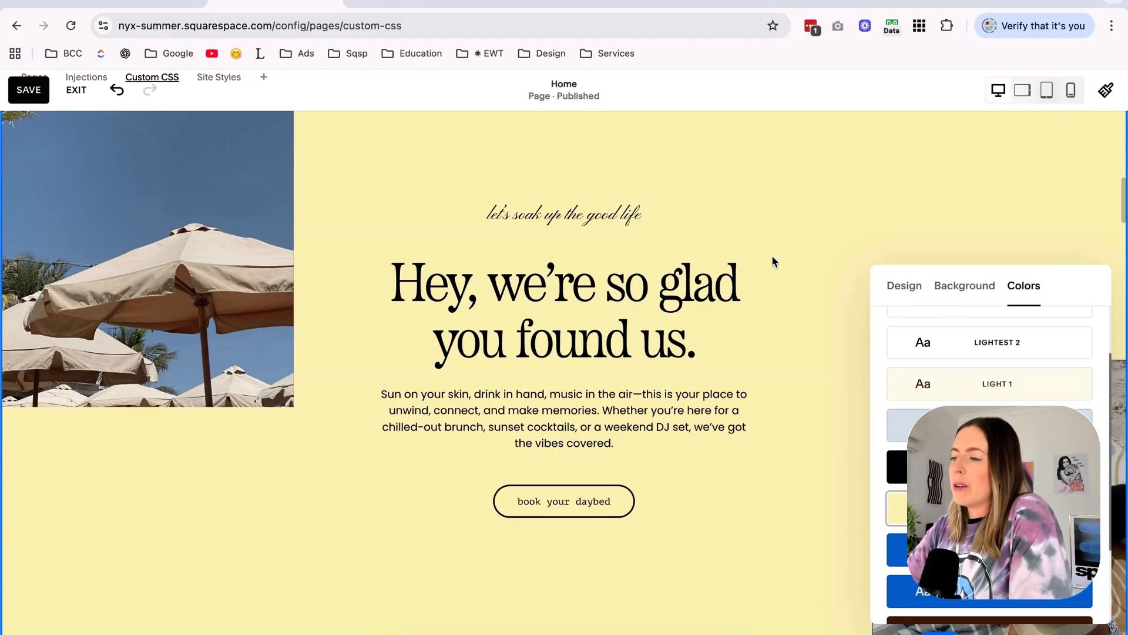
scroll(971, 376, up, 2)
click(971, 478)
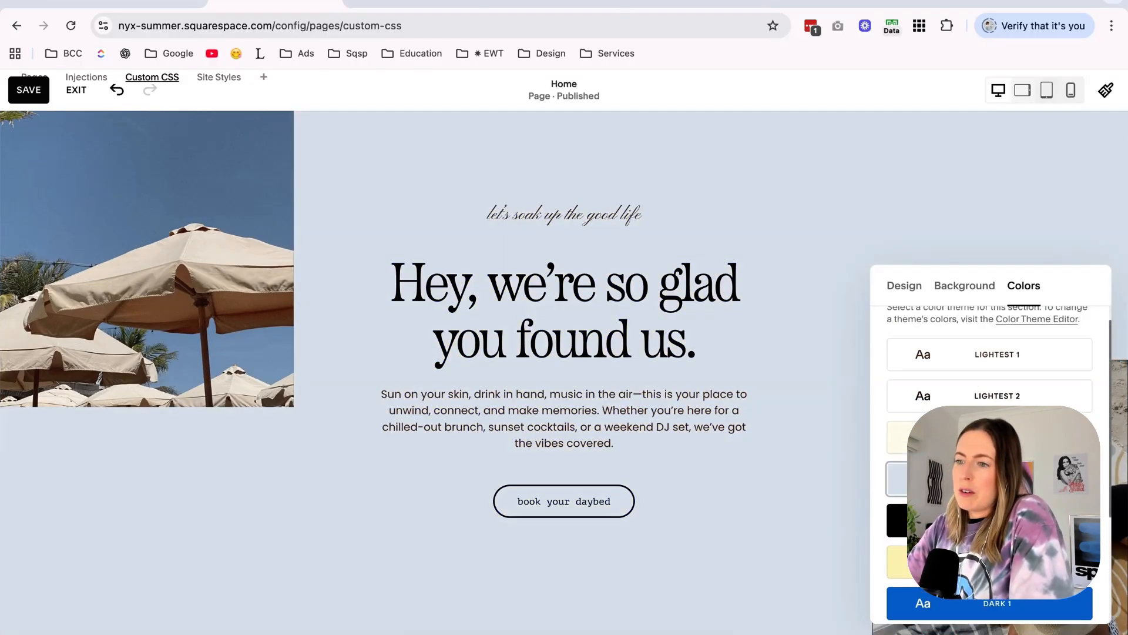
click(975, 438)
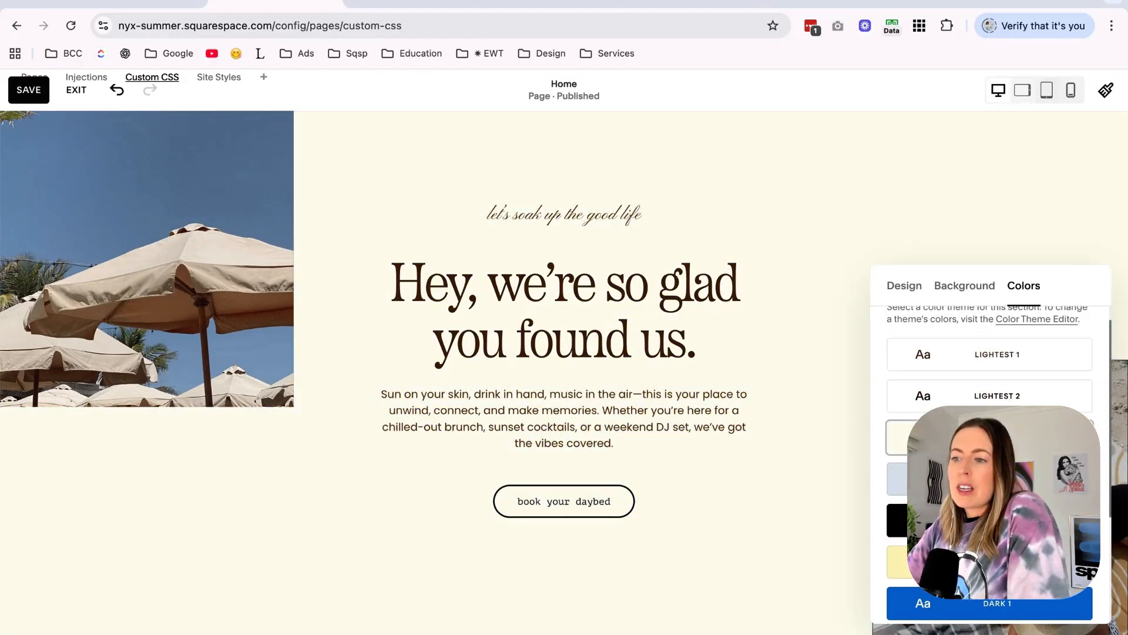
Close the welcome section's color settings and save the home page edits.
click(792, 504)
scroll(795, 511, up, 4)
scroll(795, 512, down, 6)
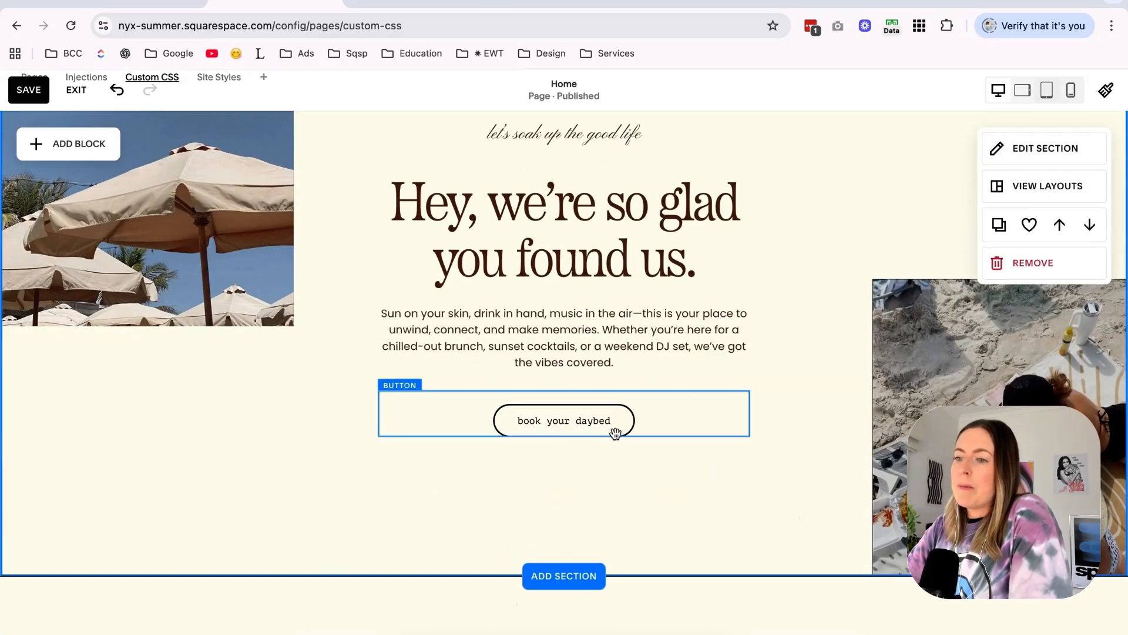
click(39, 94)
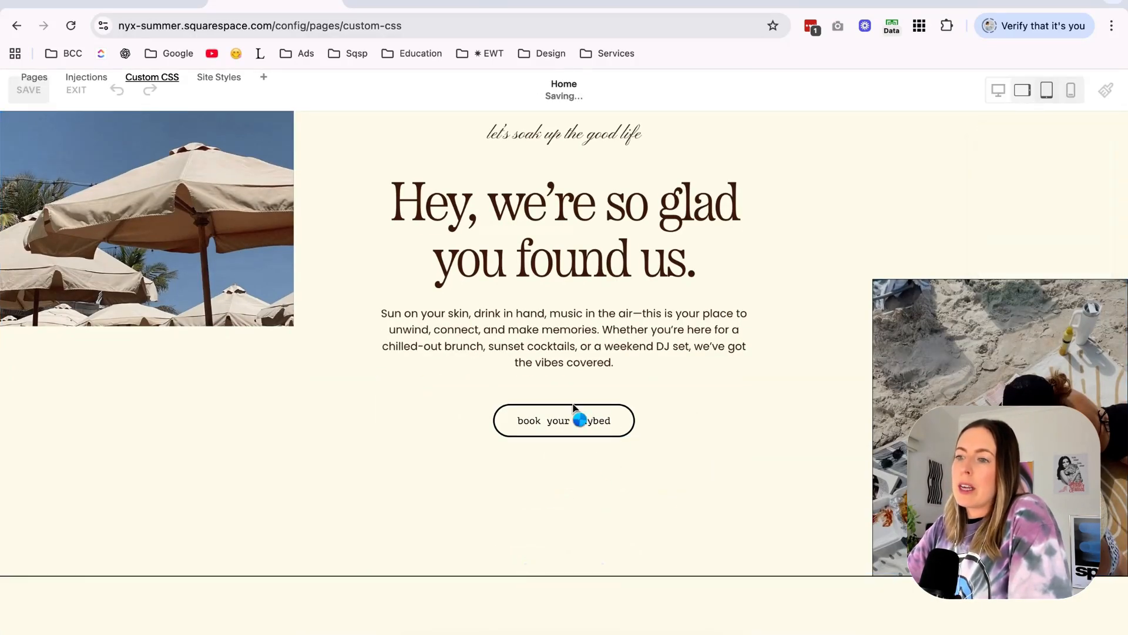
In the site's color styles, set the Light 1 theme's Primary Button Background to the palette blue and save.
click(1106, 90)
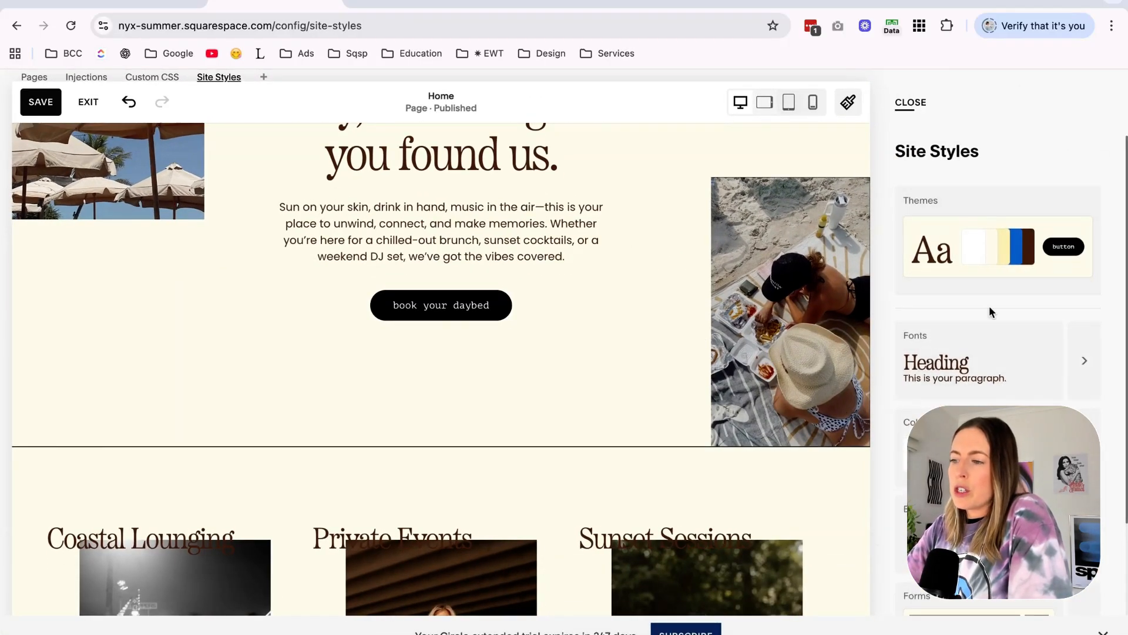
click(994, 426)
click(742, 420)
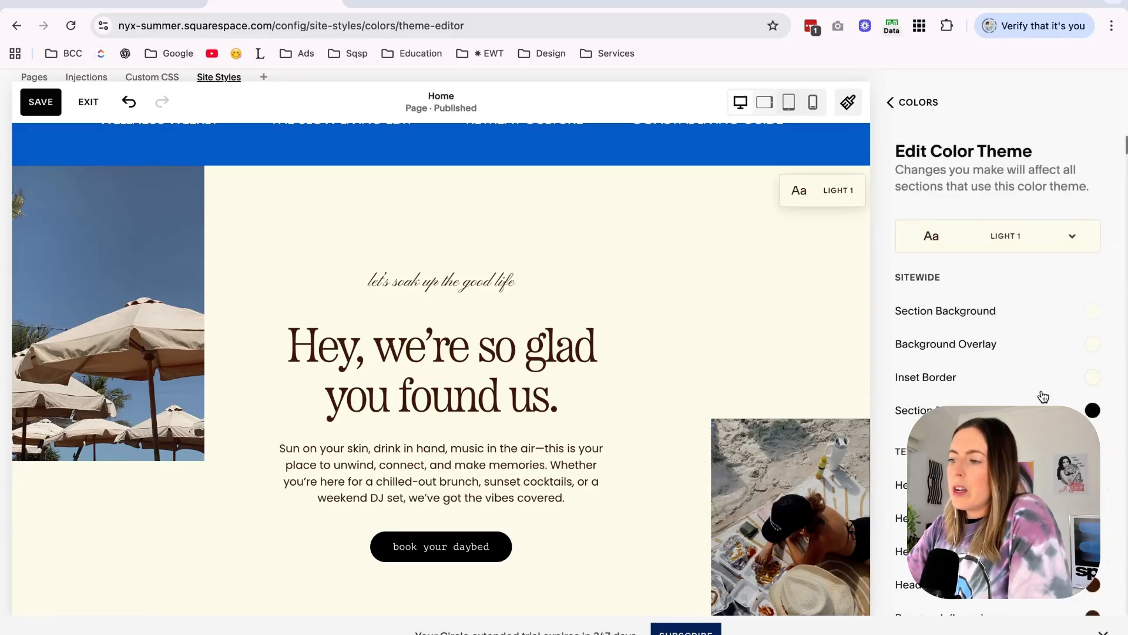
scroll(999, 400, down, 2)
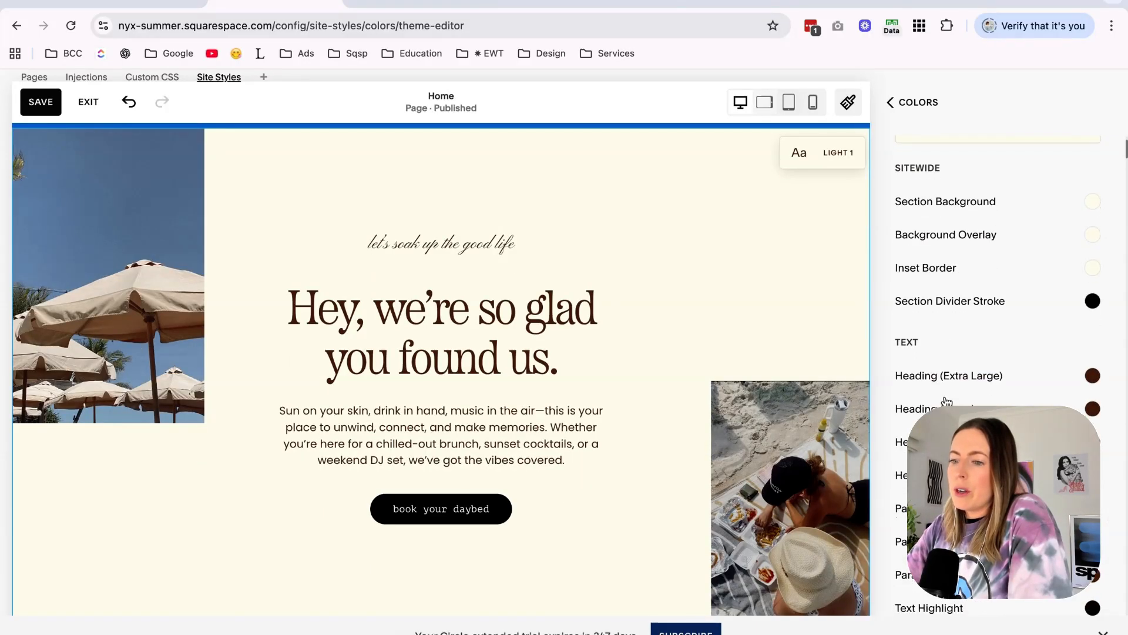
key(ctrl+f)
text(prima)
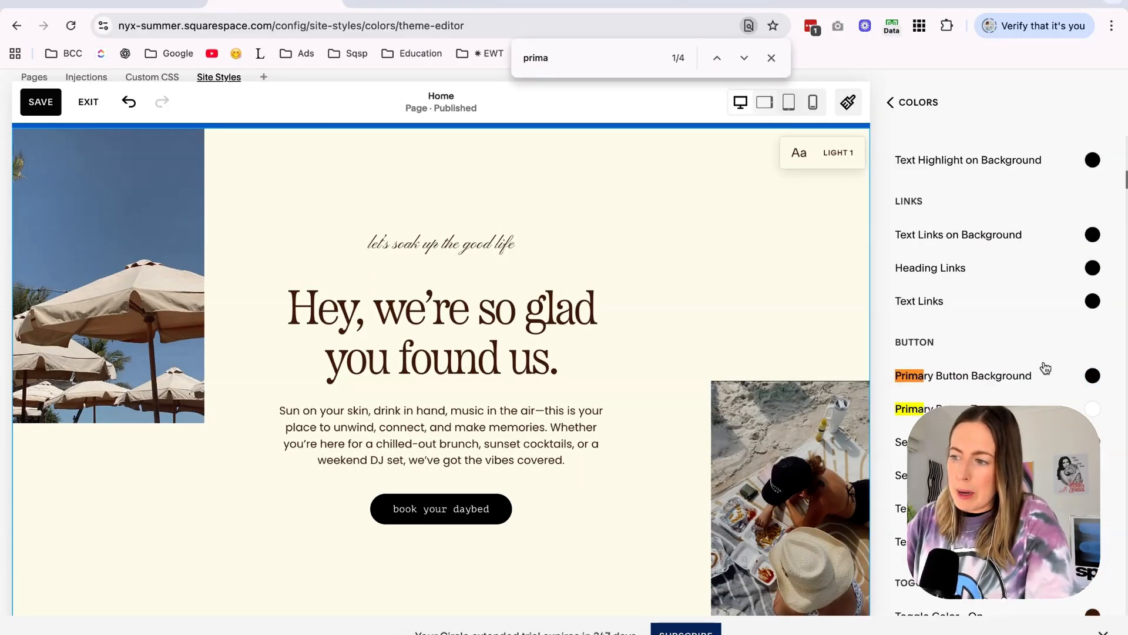
click(1091, 378)
click(1051, 342)
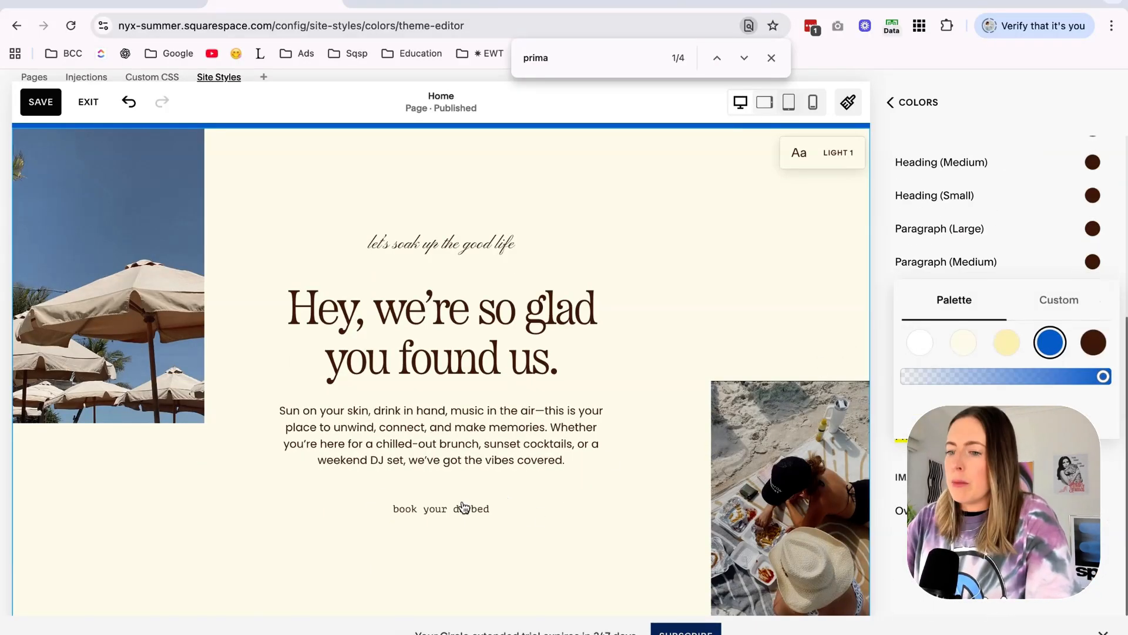
click(914, 103)
click(40, 102)
Examine the Coastal Lounging, Private Events and Sunset Sessions cards, and switch to Canva's Nyx Summer Mood Boards to study the paper and polaroid layouts.
scroll(795, 317, down, 5)
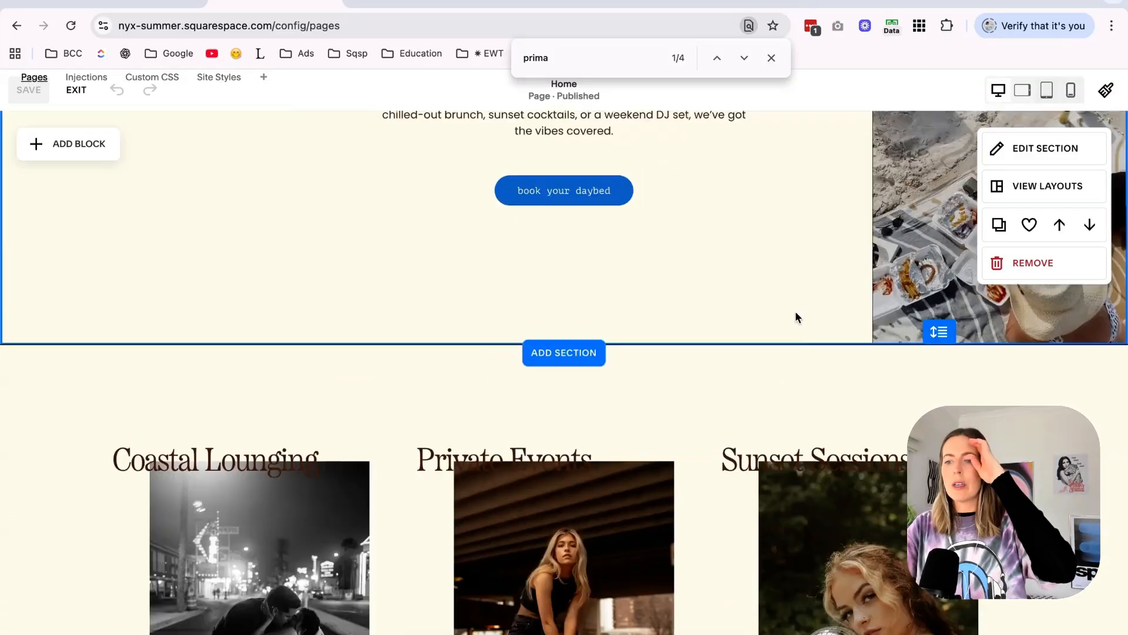
scroll(795, 313, up, 6)
scroll(796, 313, down, 5)
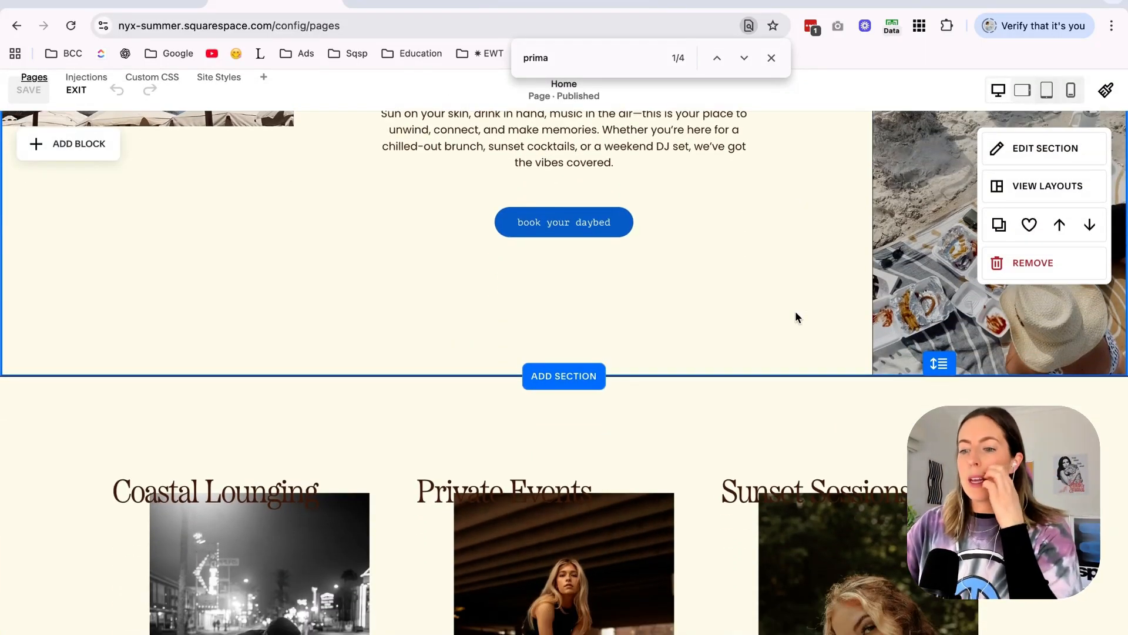
scroll(795, 317, down, 5)
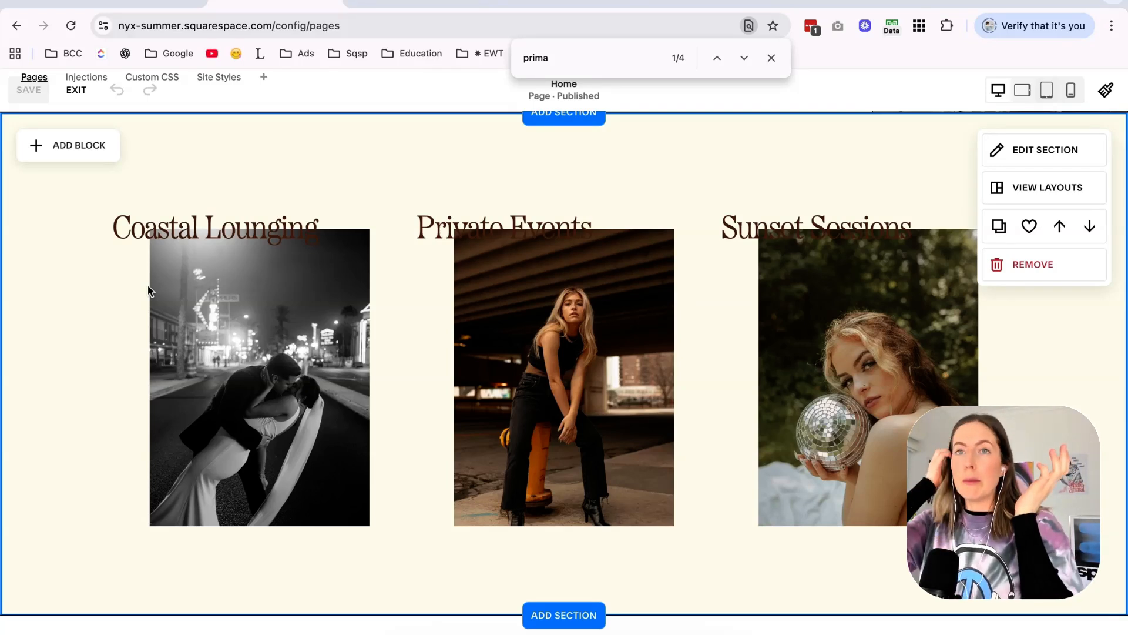
click(772, 58)
click(455, 3)
scroll(545, 331, up, 10)
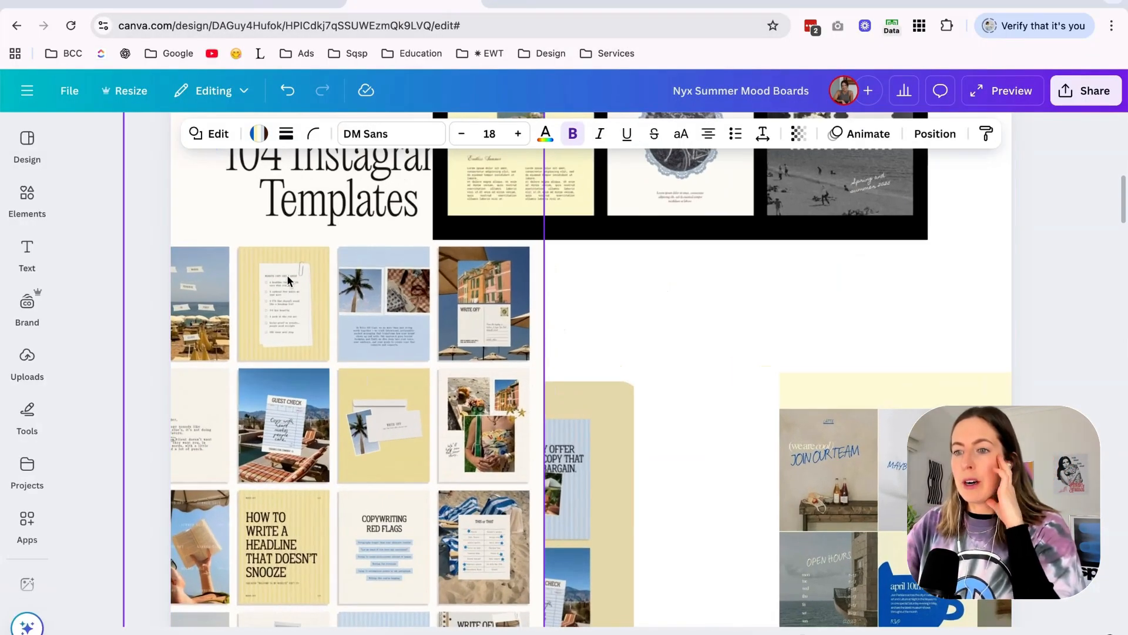
scroll(288, 274, up, 3)
scroll(463, 343, down, 8)
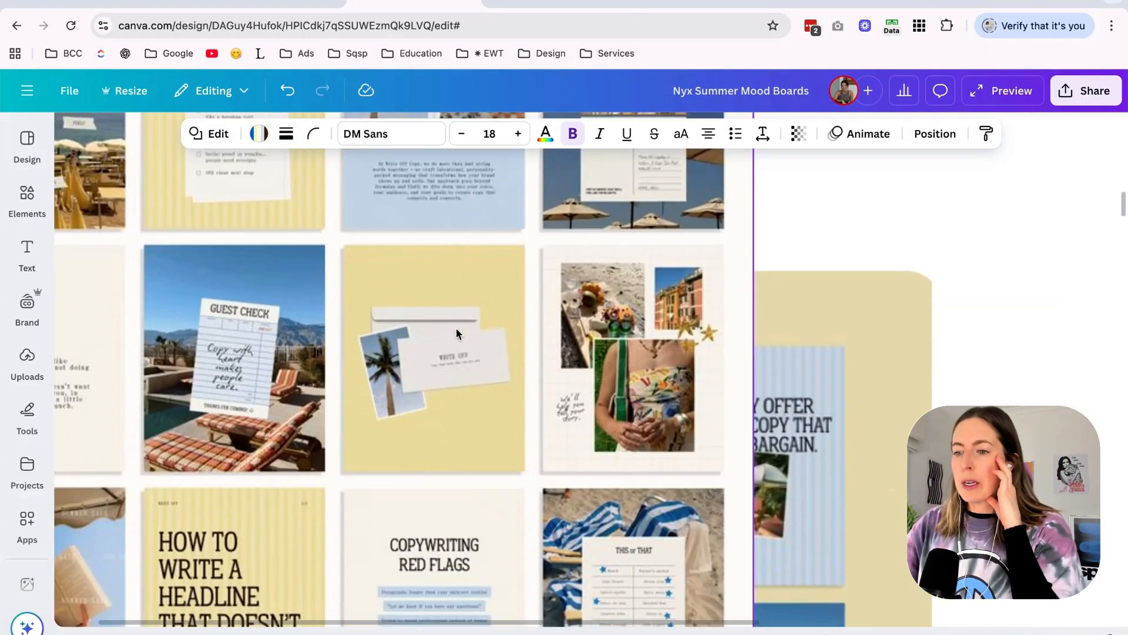
scroll(243, 316, down, 3)
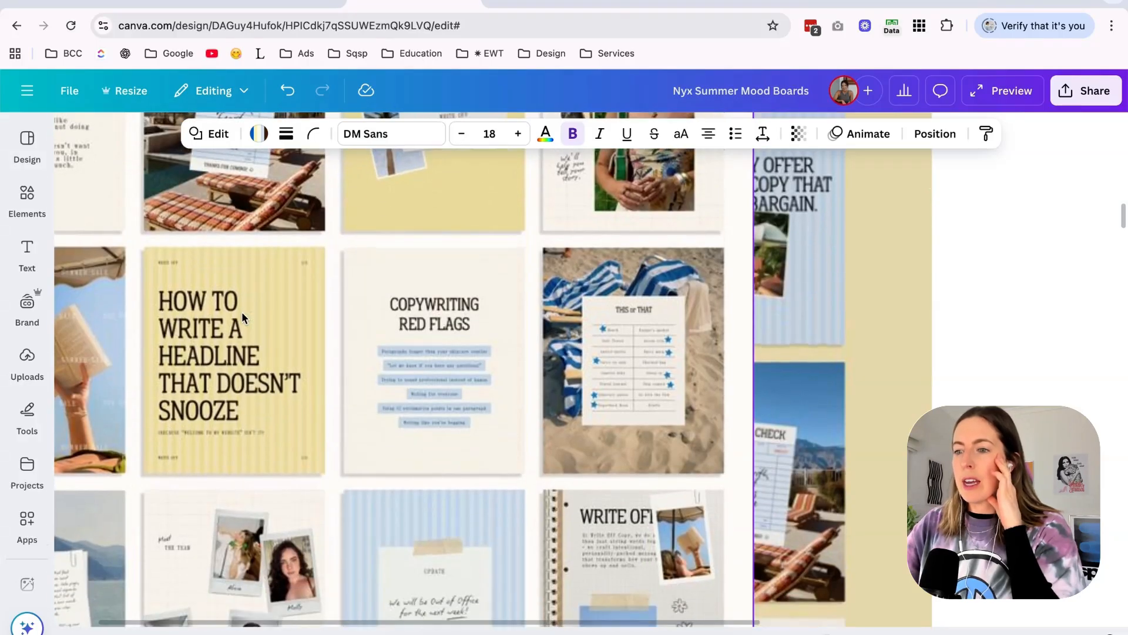
scroll(242, 314, down, 3)
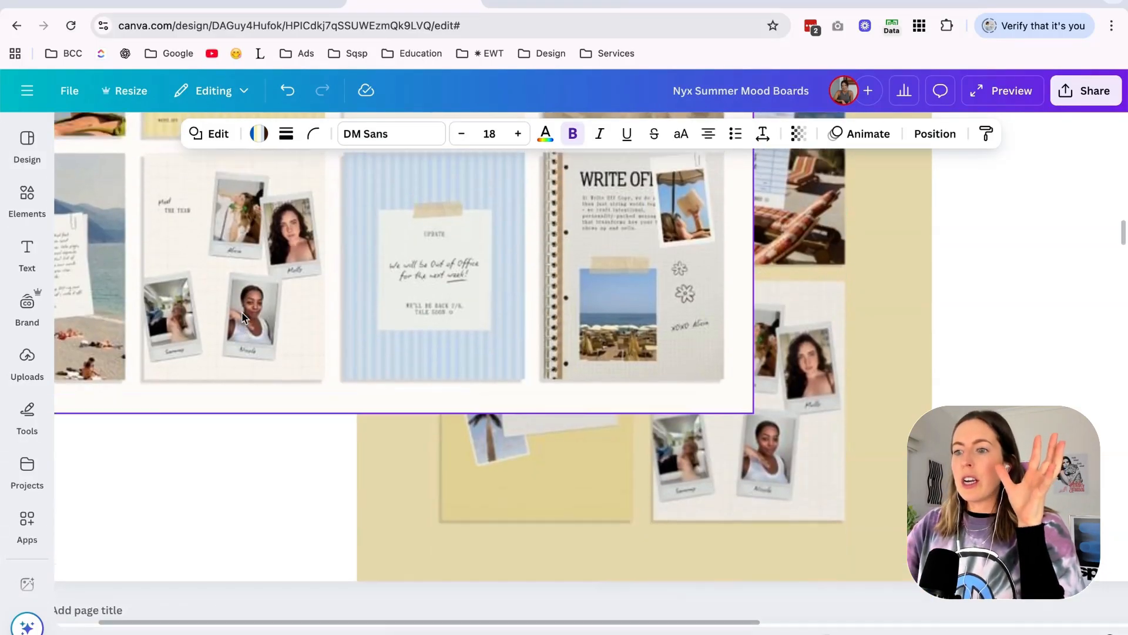
scroll(242, 313, up, 2)
scroll(463, 290, down, 6)
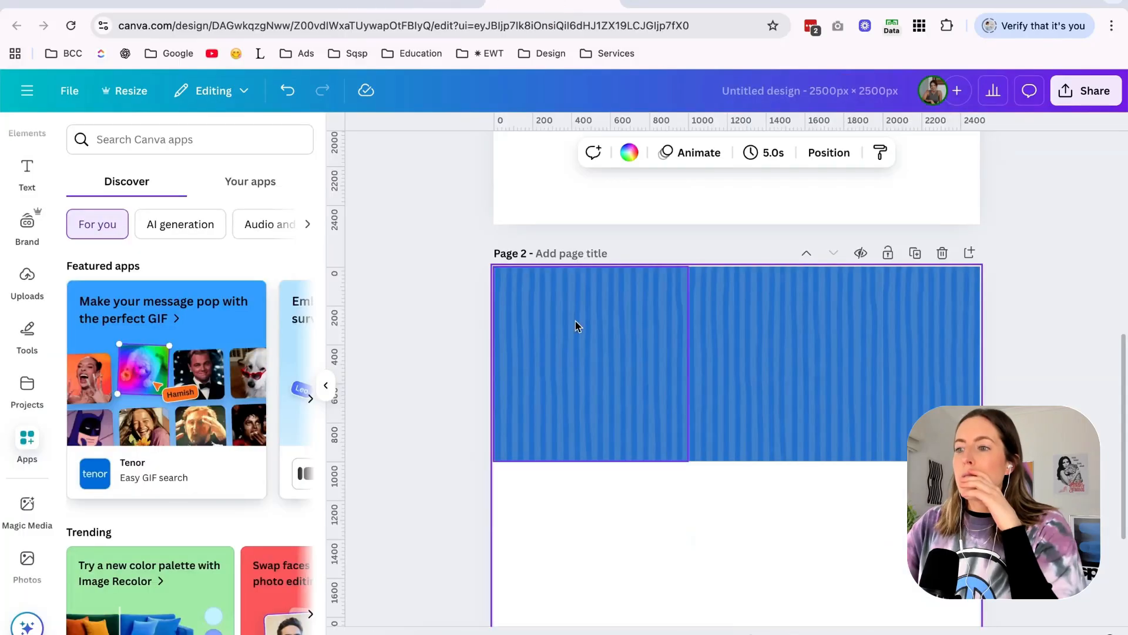
scroll(449, 341, down, 3)
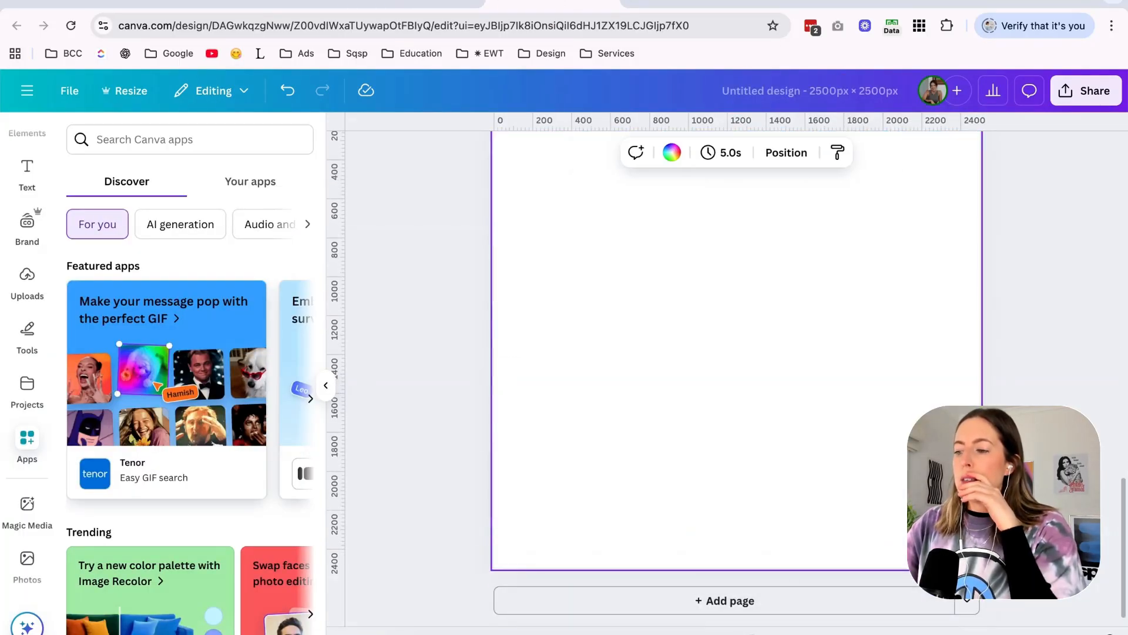
Add a custom-size page of 1500 × 1500 px at the end of the untitled Canva design.
click(967, 602)
click(1049, 526)
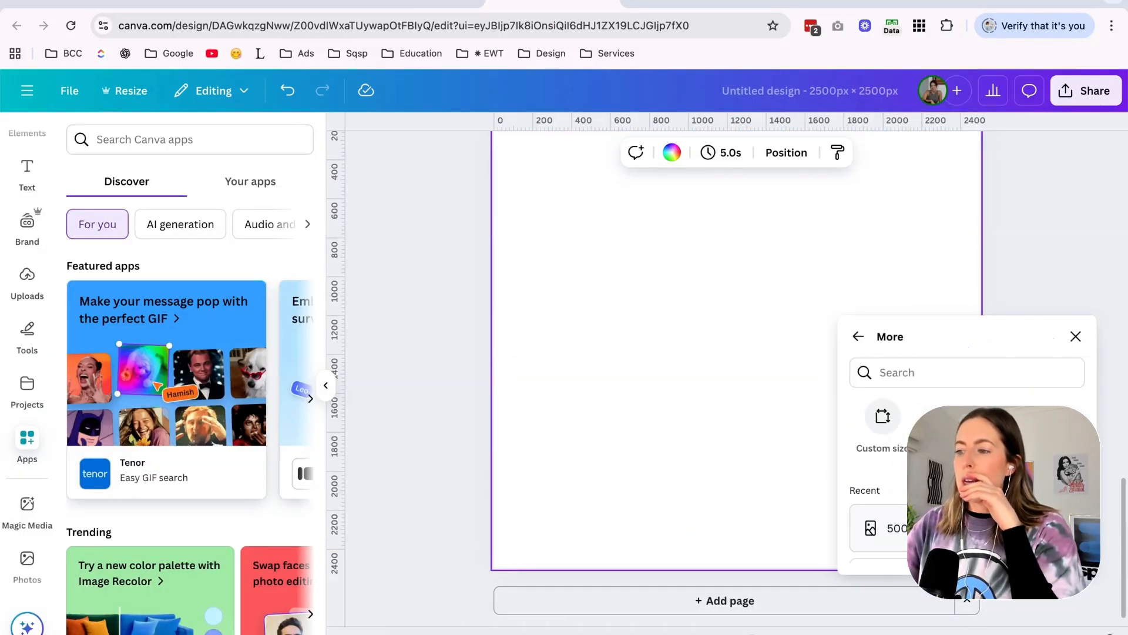
click(907, 406)
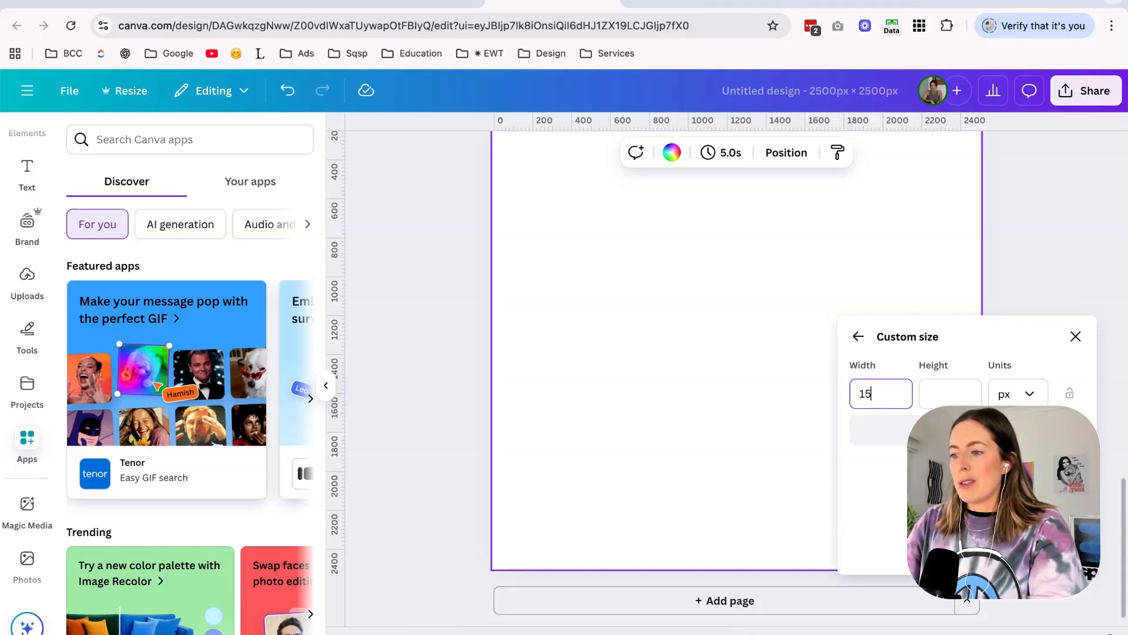
key(Tab)
text(1500)
key(Return)
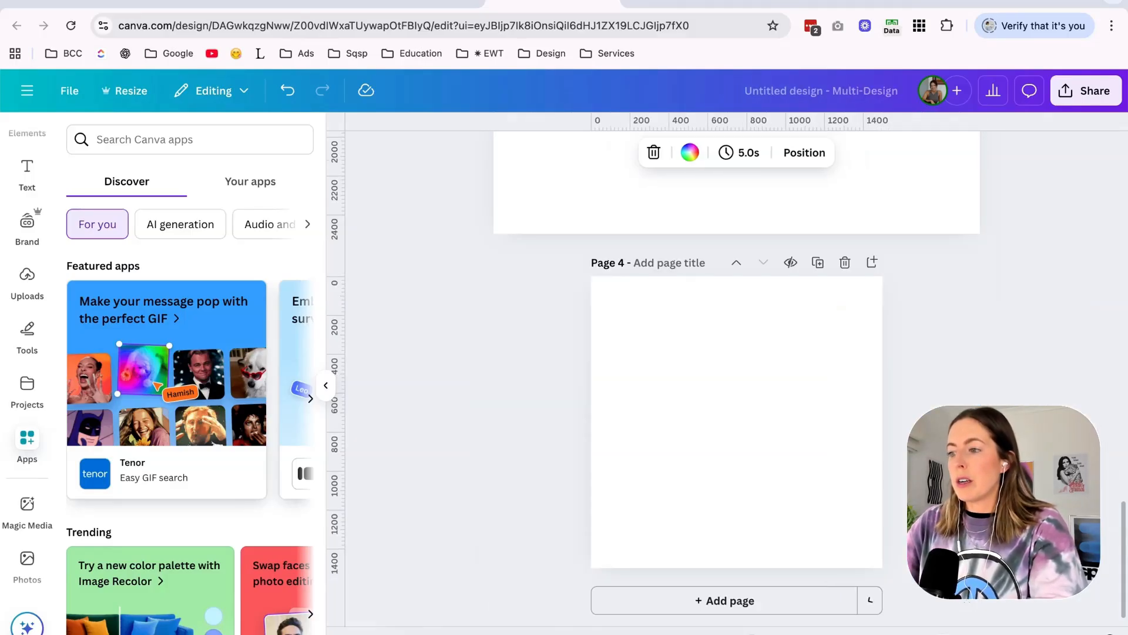
Search the Canva elements for "paper" and add a square paper-bordered photo frame, sized to nearly fill the blank page 4.
click(412, 3)
click(288, 2)
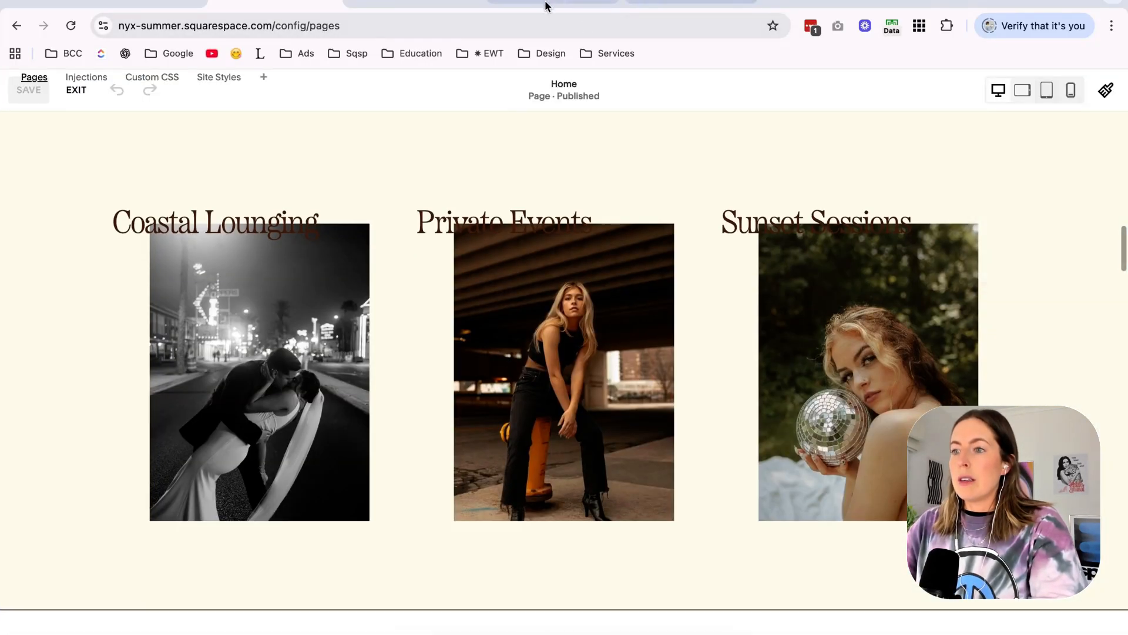
click(550, 3)
scroll(30, 211, up, 2)
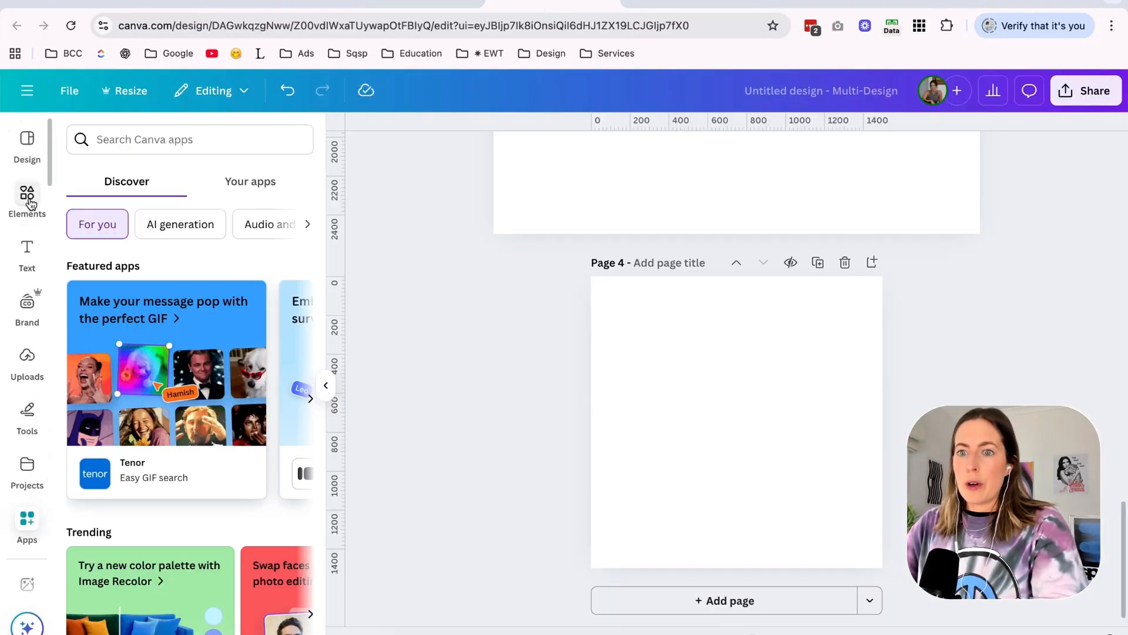
click(26, 194)
click(142, 148)
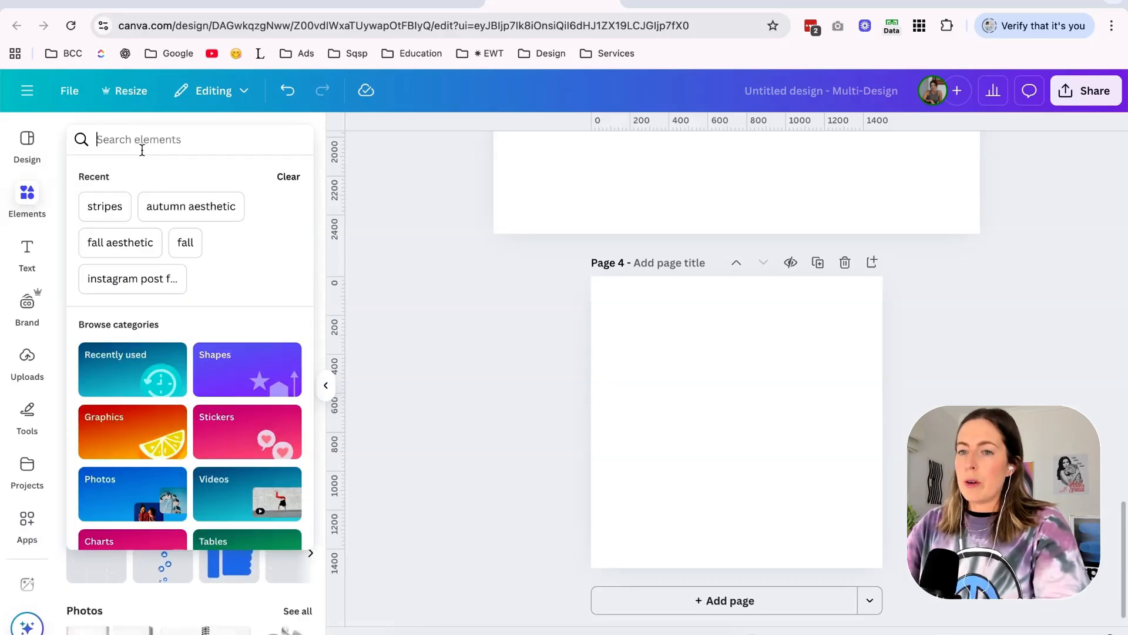
text(paper)
key(Return)
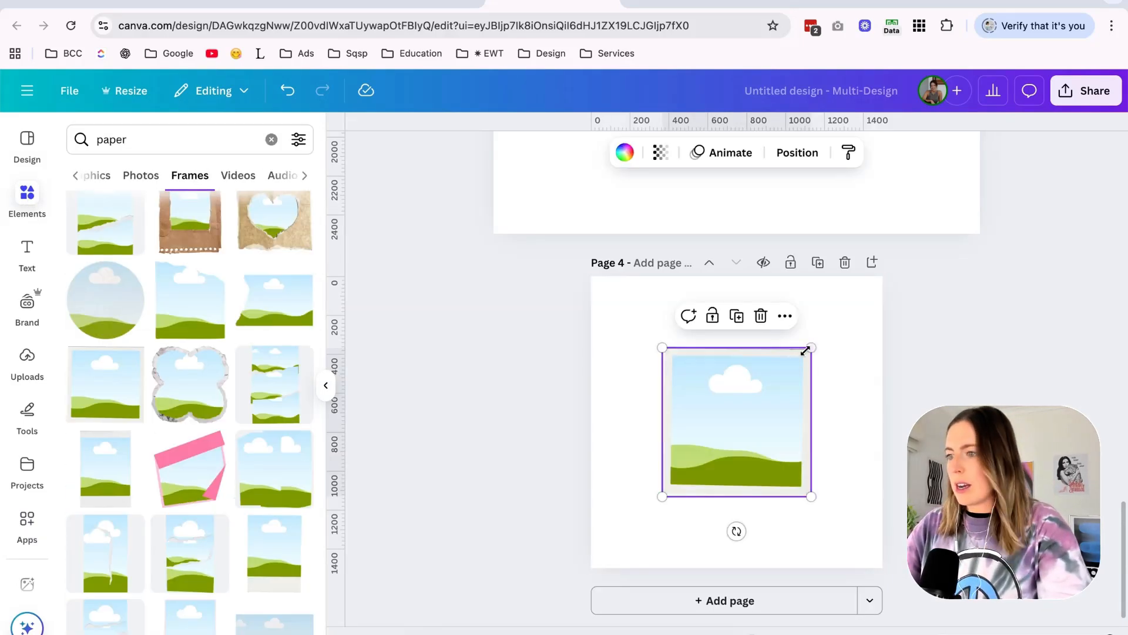
drag(810, 348, 869, 287)
click(974, 317)
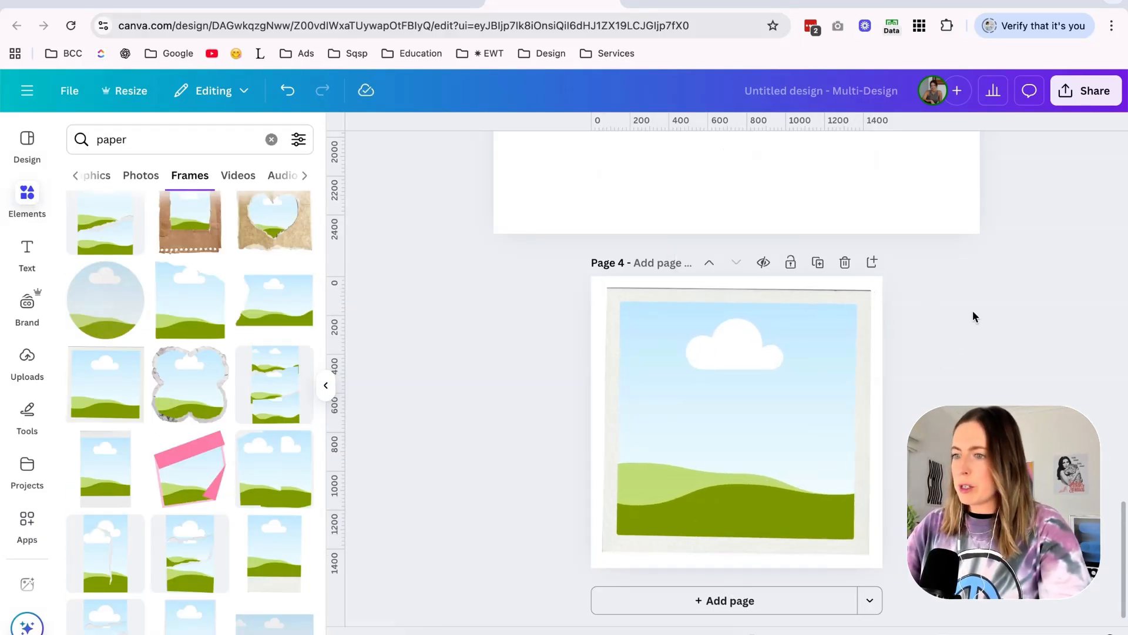
Check the frame against the site's card section and duplicate page 4 in Canva.
click(347, 7)
click(263, 3)
click(531, 4)
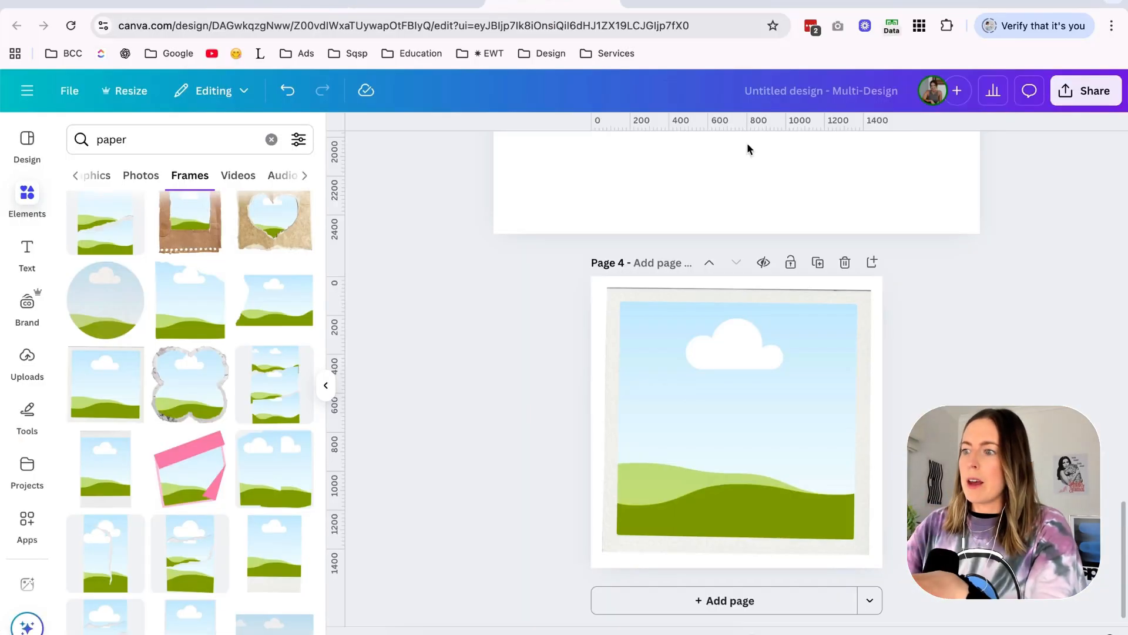
click(819, 263)
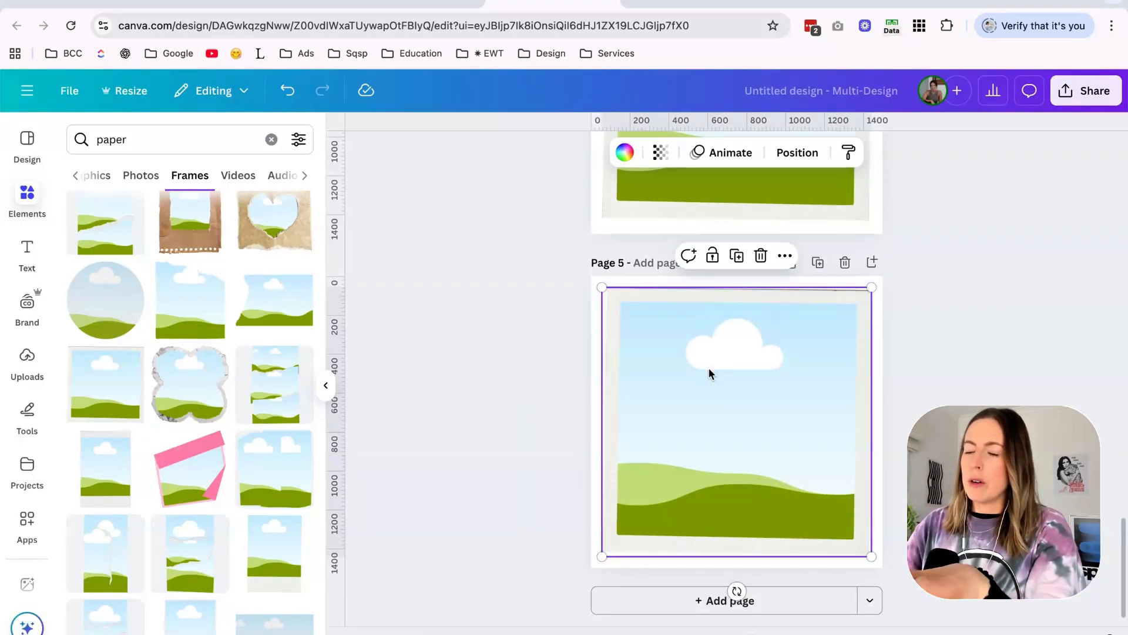
scroll(708, 368, up, 3)
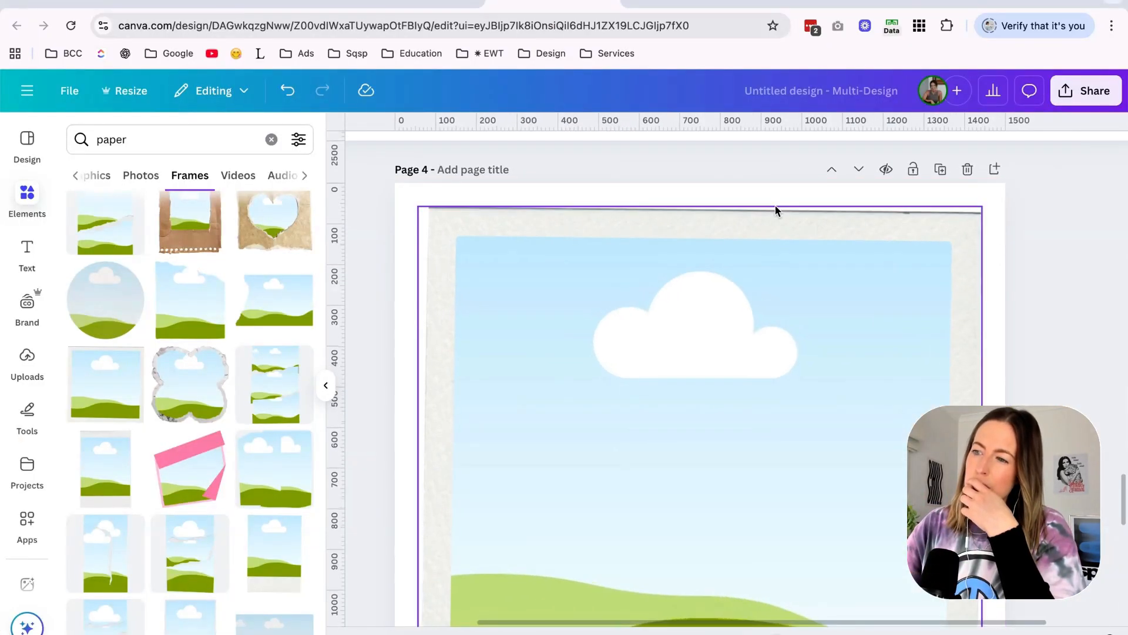
scroll(630, 348, down, 3)
Build a note on page 5 from a plain off-white paper graphic in place of the photo frame, with a tilted beige tape strip on its upper edge.
click(630, 348)
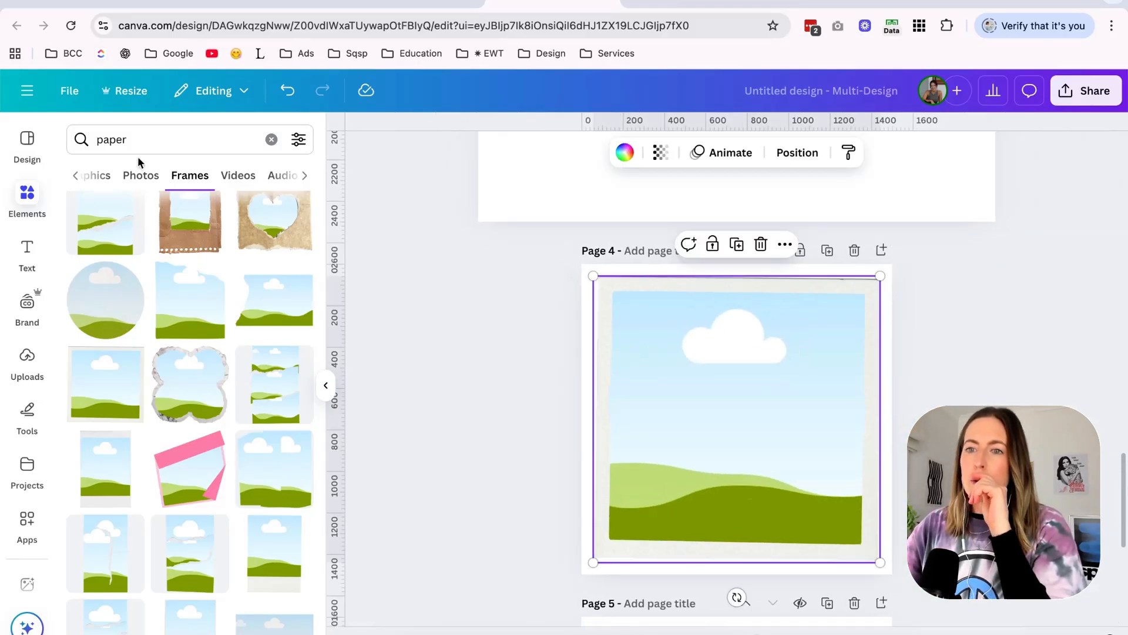
click(73, 175)
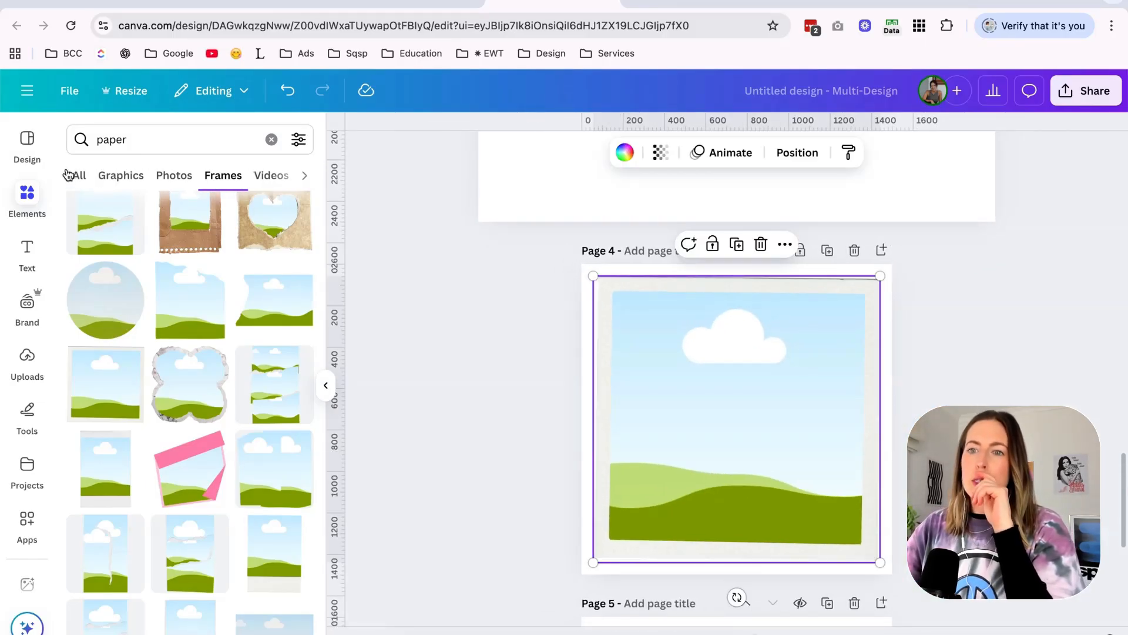
click(135, 175)
click(133, 140)
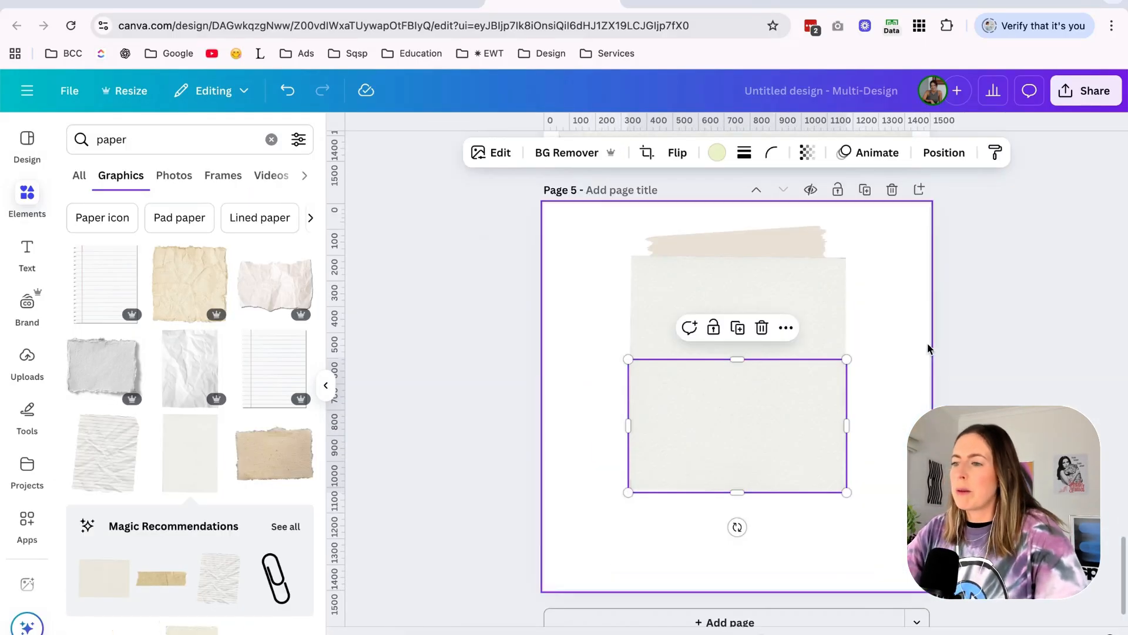
drag(927, 348, 876, 534)
drag(628, 254, 591, 214)
drag(629, 290, 624, 317)
click(779, 228)
Search the graphics for "tape", replace the beige strip with a straight brown tape piece, and lower its saturation to -26.
click(111, 140)
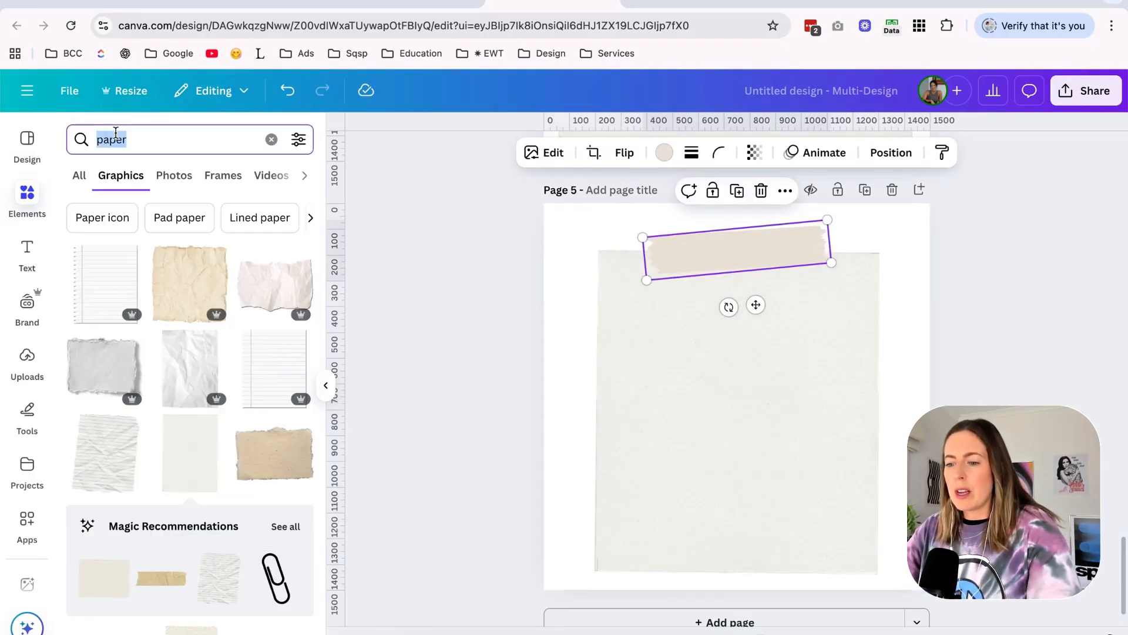
text(tape)
key(Return)
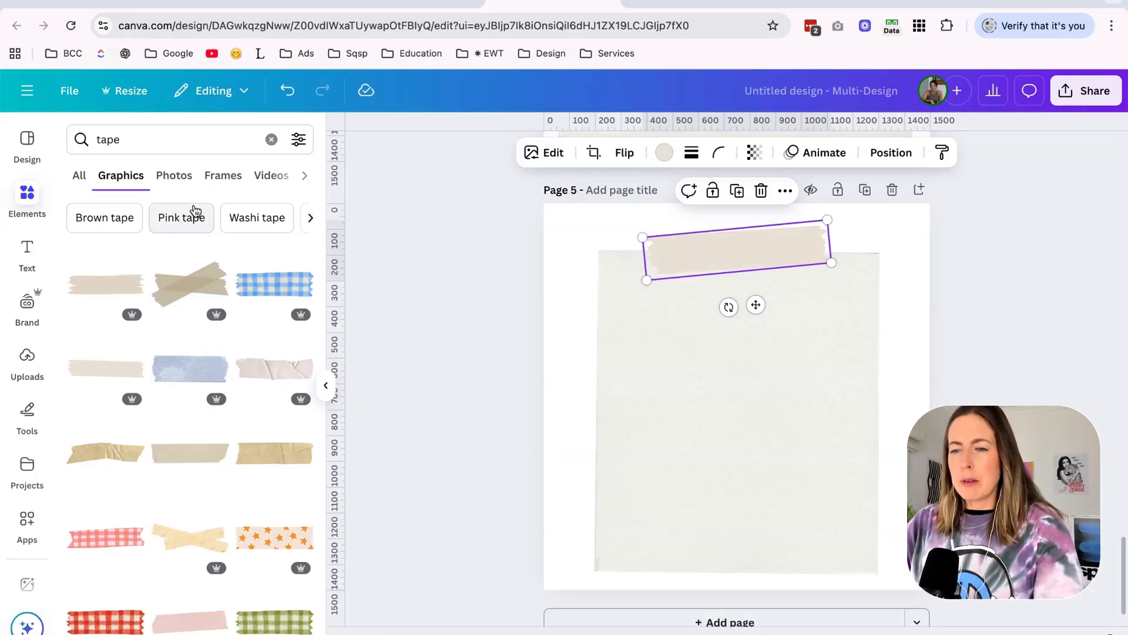
scroll(189, 353, down, 2)
click(105, 366)
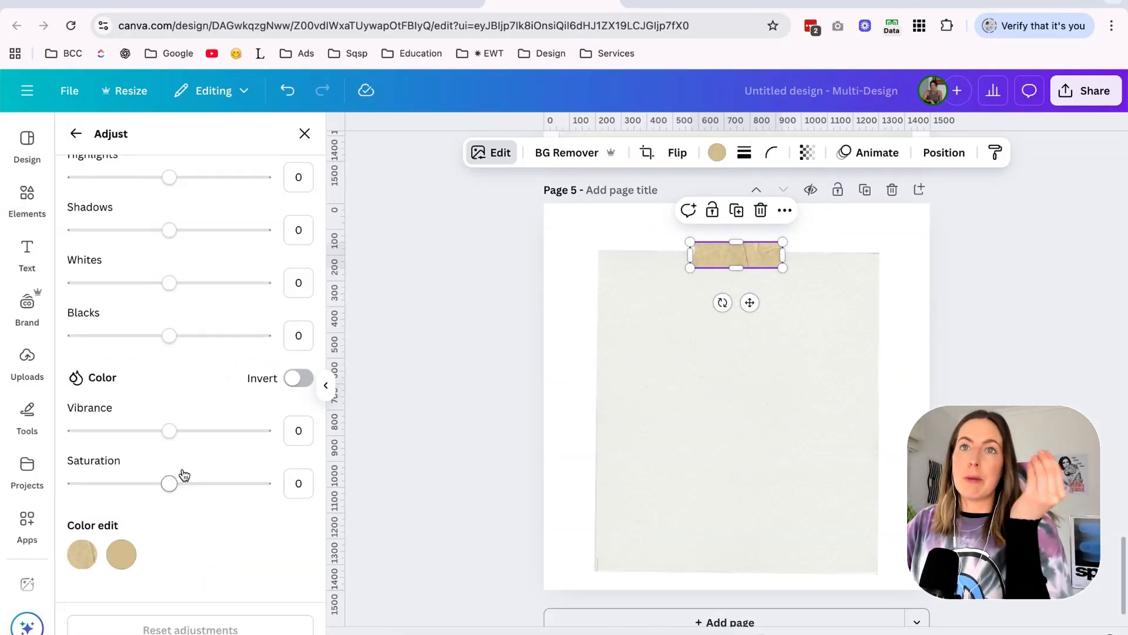
scroll(184, 474, down, 1)
drag(169, 422, 139, 425)
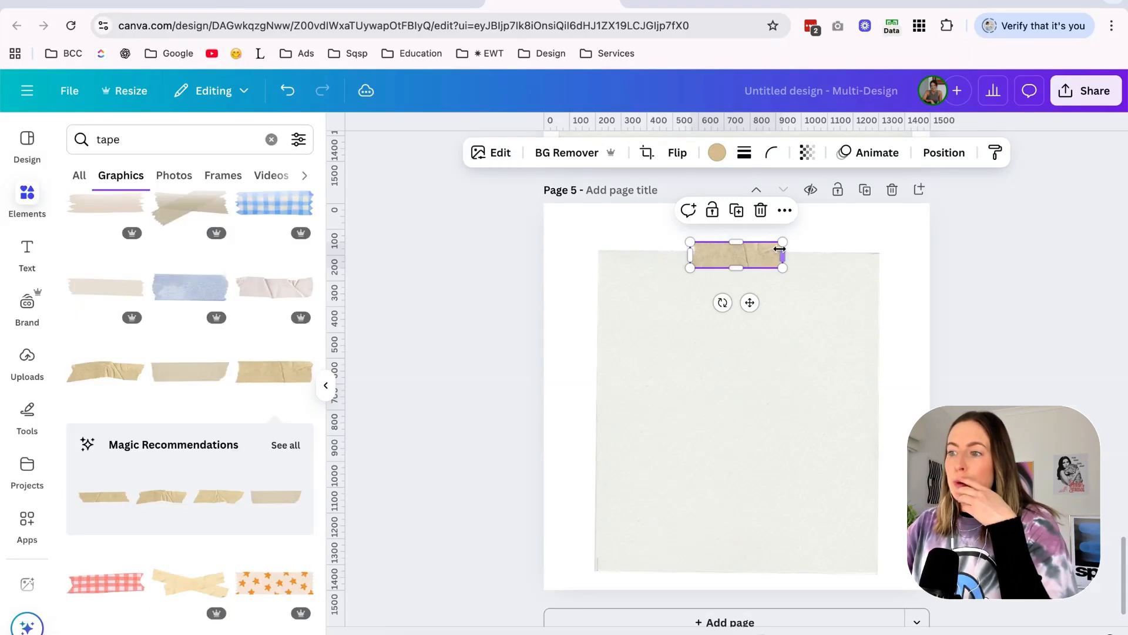
Enlarge the tape slightly, shift the paper and tape up together, and scale them up to fill most of page 5.
drag(783, 241, 758, 249)
drag(940, 244, 559, 549)
key(shift+Up)
key(shift+Up)
key(shift+Up)
key(shift+Up)
key(shift+Up)
key(shift+Up)
key(shift+Up)
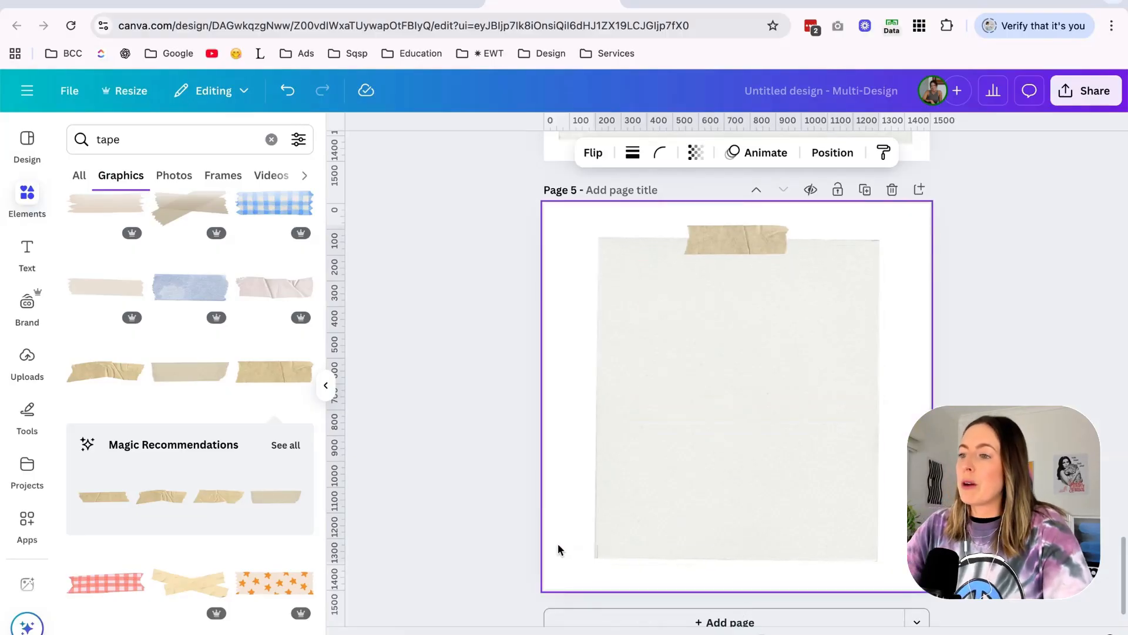
drag(593, 544, 565, 578)
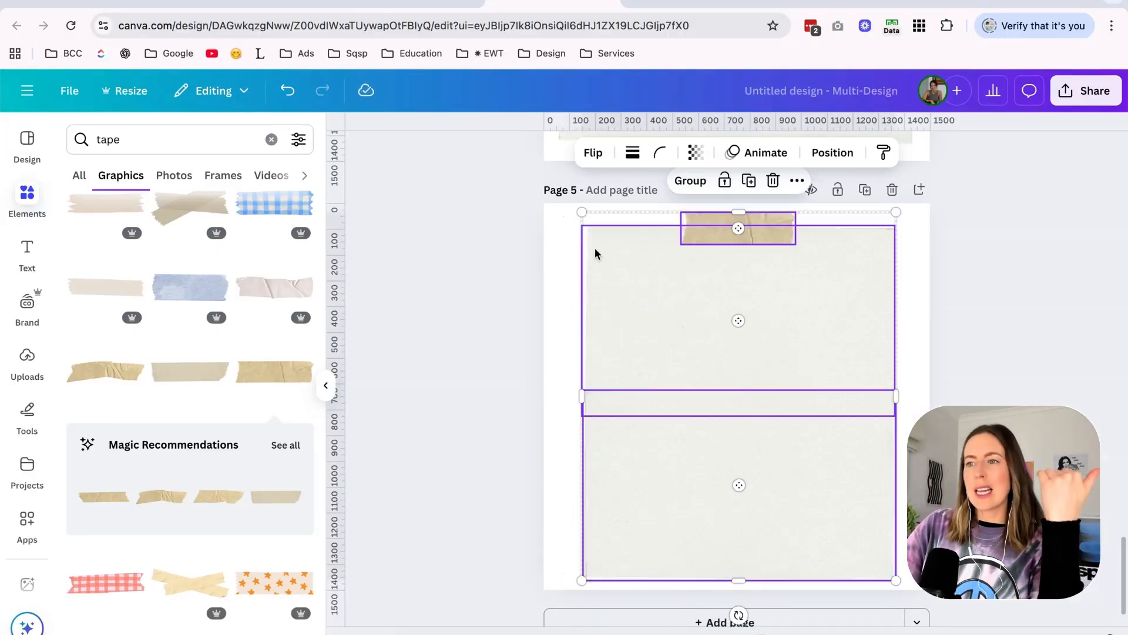
Switch back to the Nyx Summer Mood Boards and examine the taped-note and striped-background layouts.
click(416, 3)
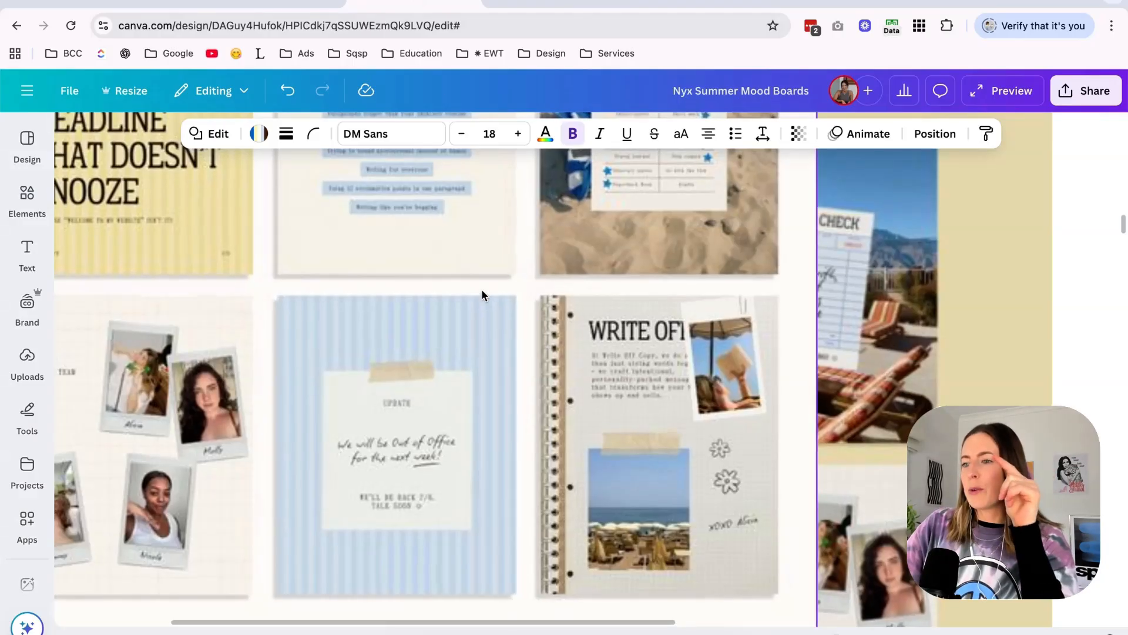
scroll(481, 288, down, 10)
scroll(482, 292, up, 5)
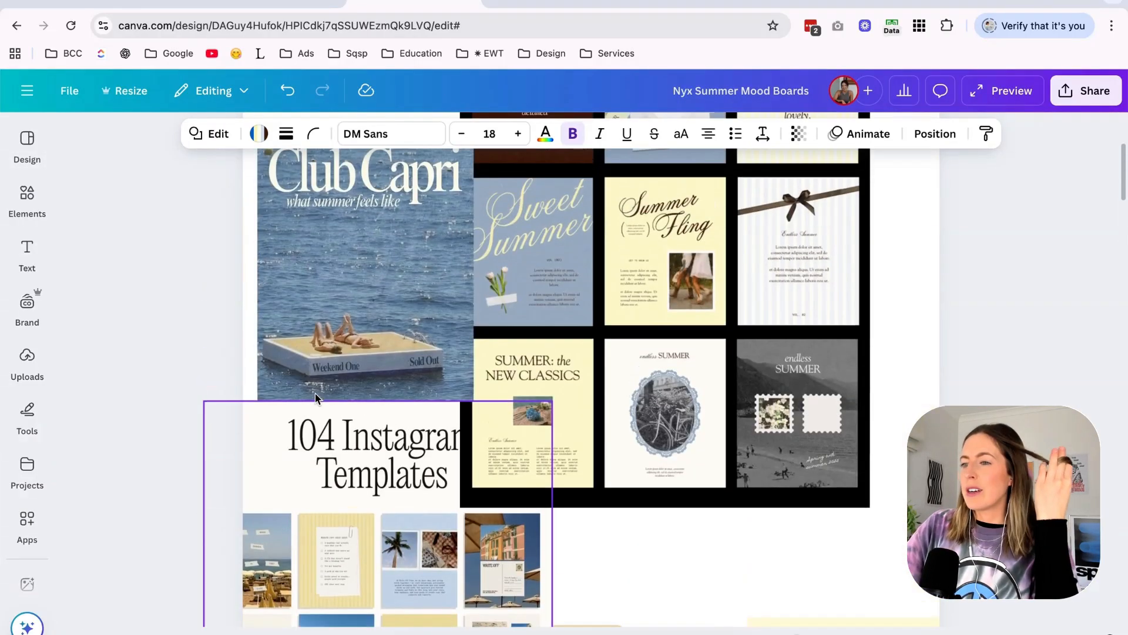
scroll(315, 392, down, 4)
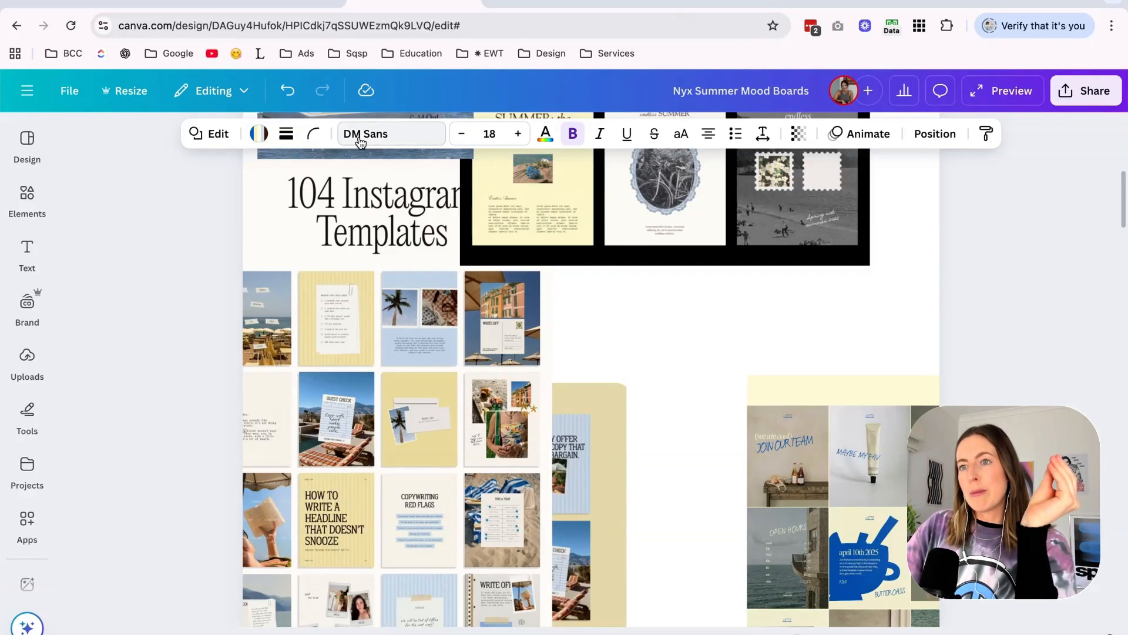
Switch to the Squarespace home page and review the "Hey, we're so glad you found us." section with its surrounding sections.
click(276, 5)
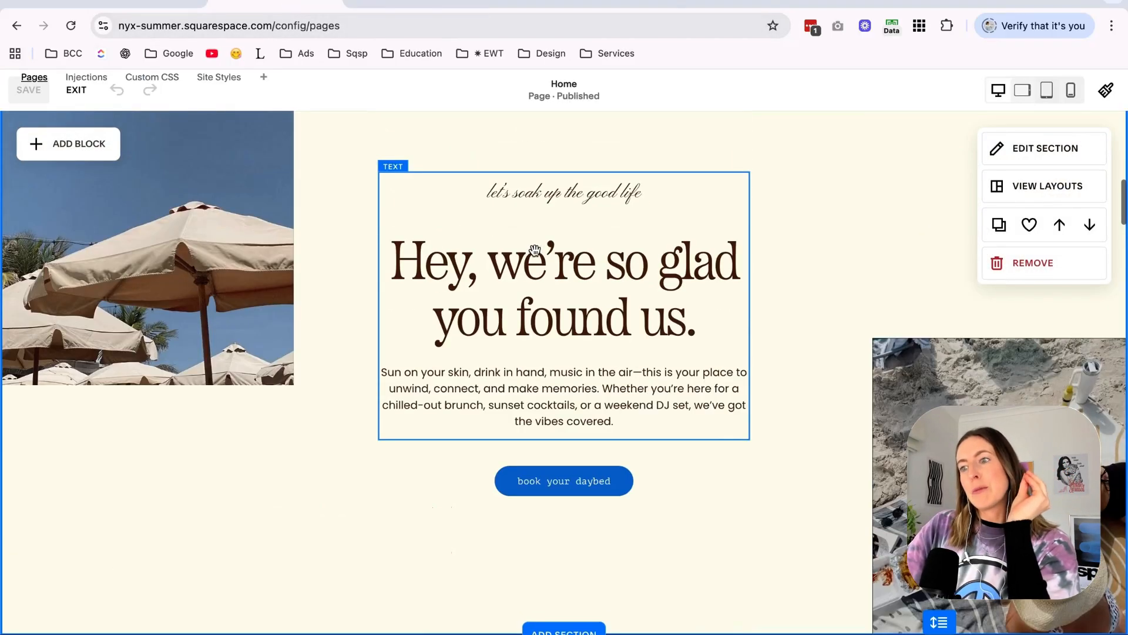
click(534, 250)
drag(486, 262, 713, 320)
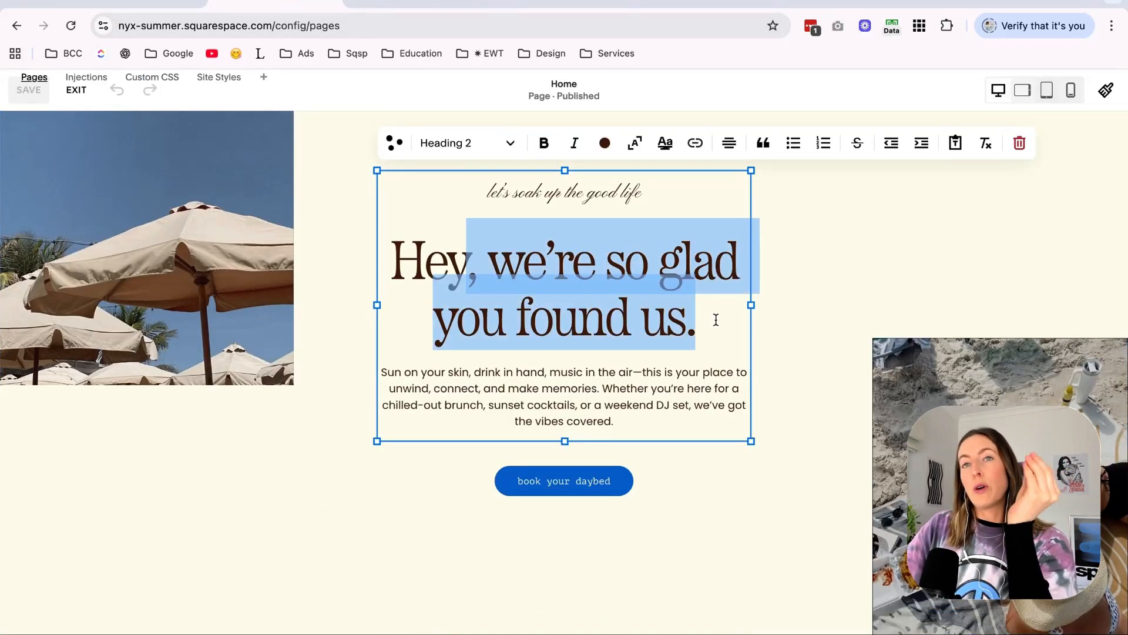
click(864, 280)
scroll(863, 279, up, 2)
scroll(863, 279, down, 4)
scroll(863, 279, down, 3)
Switch back to the untitled Canva design and shift the paper and tape on page 5 slightly left together.
click(410, 3)
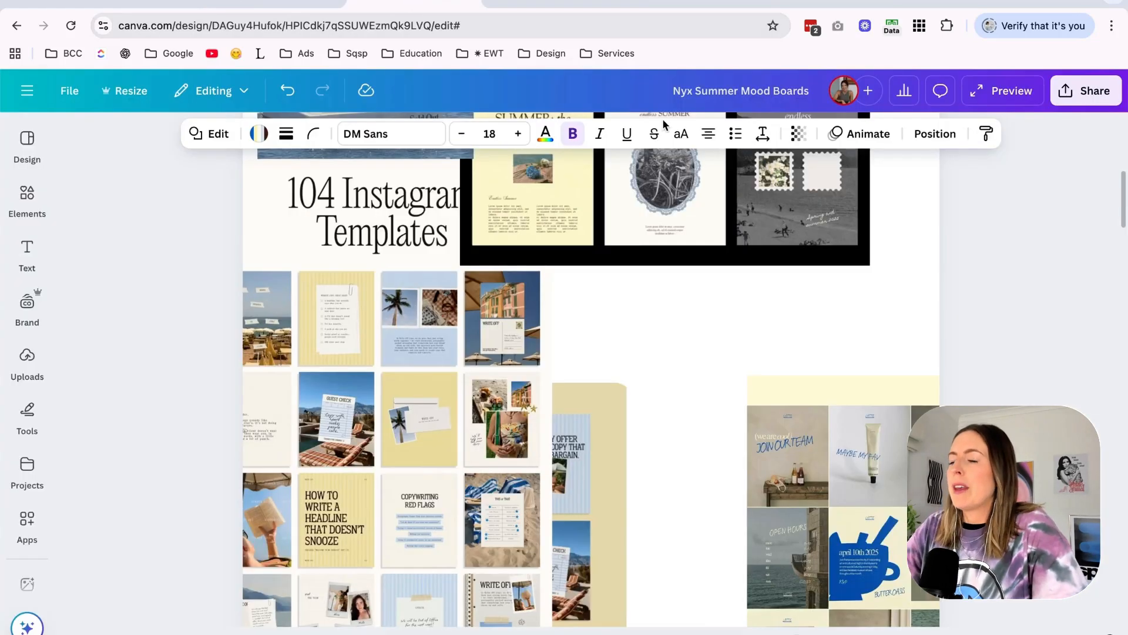
click(541, 3)
click(976, 298)
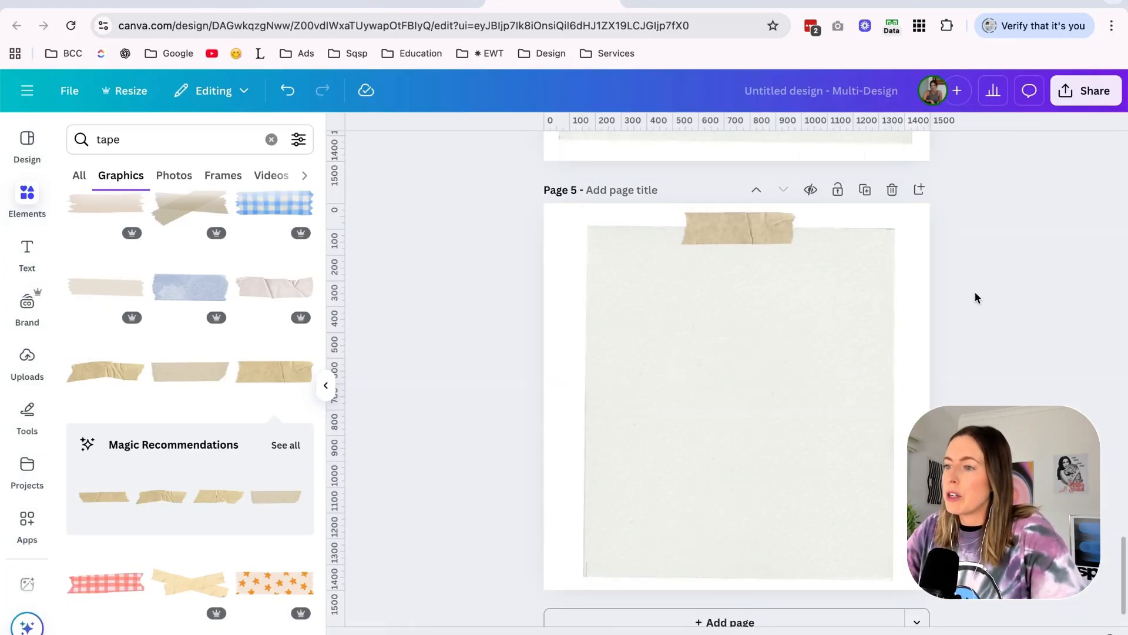
drag(950, 223, 569, 589)
key(shift+Left)
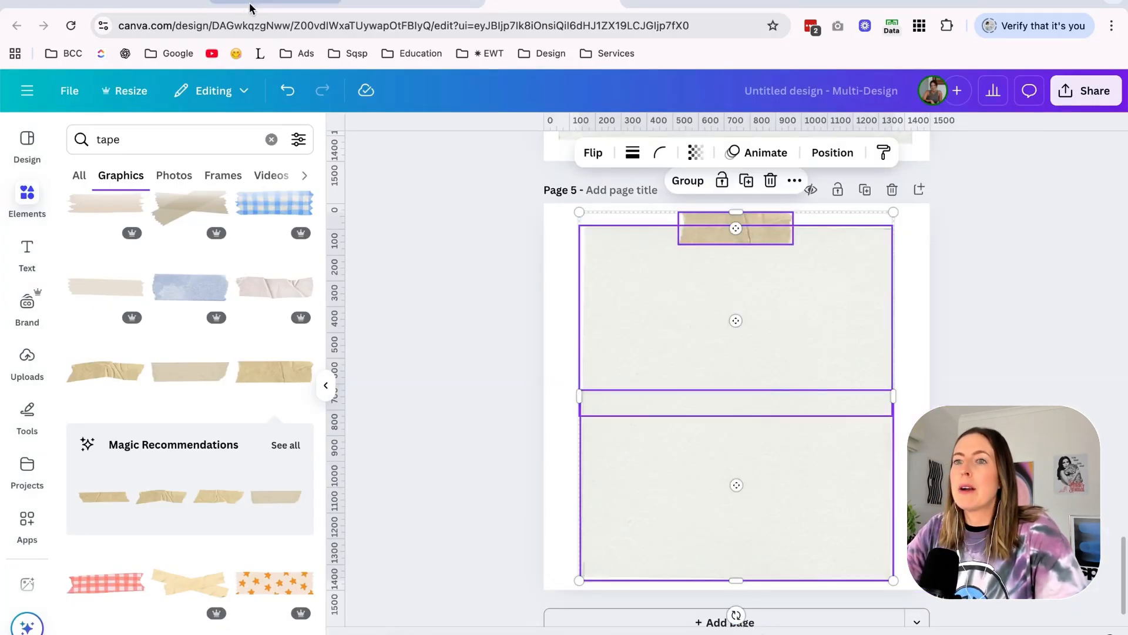
Compare the three-image services section in Squarespace with the template layouts on the Canva mood boards.
click(253, 7)
scroll(411, 276, down, 3)
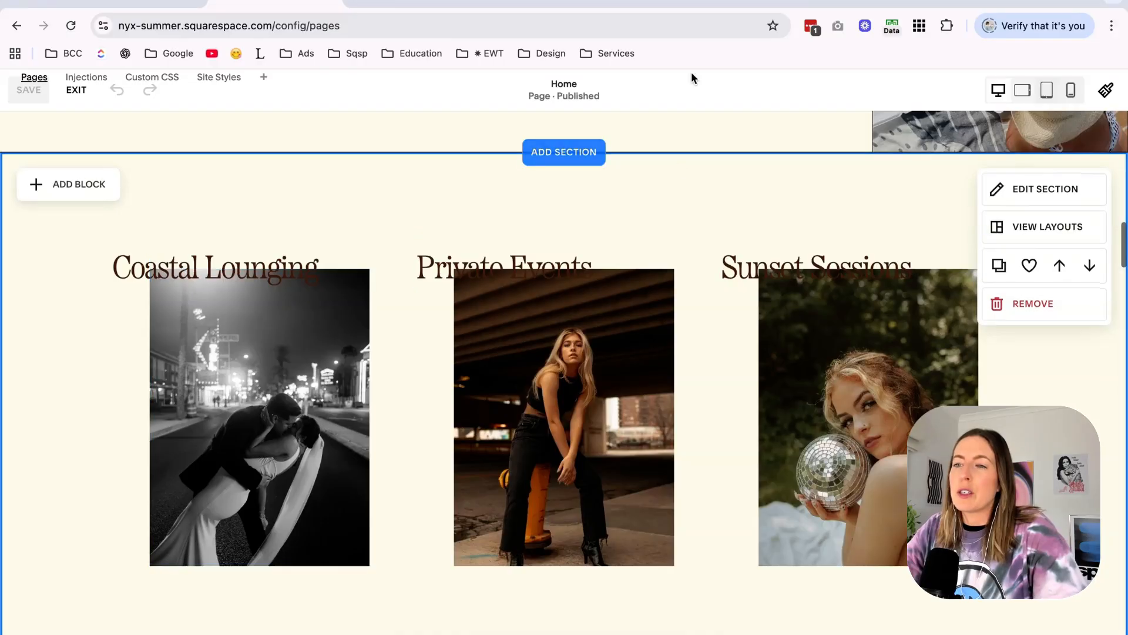
click(432, 5)
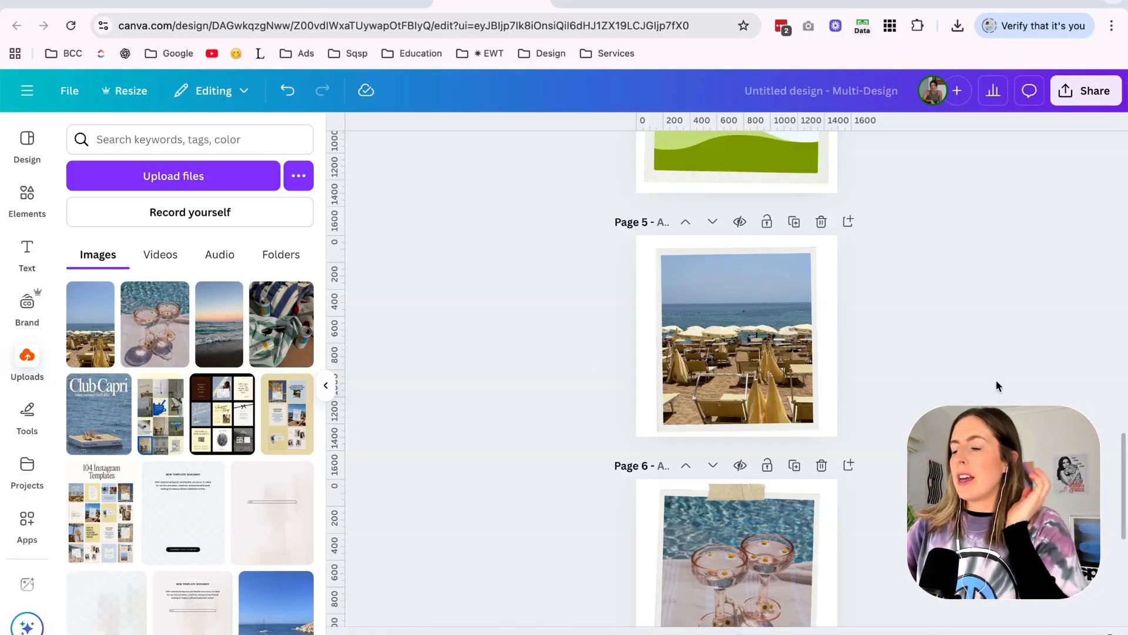
key(super+equal)
key(super+equal)
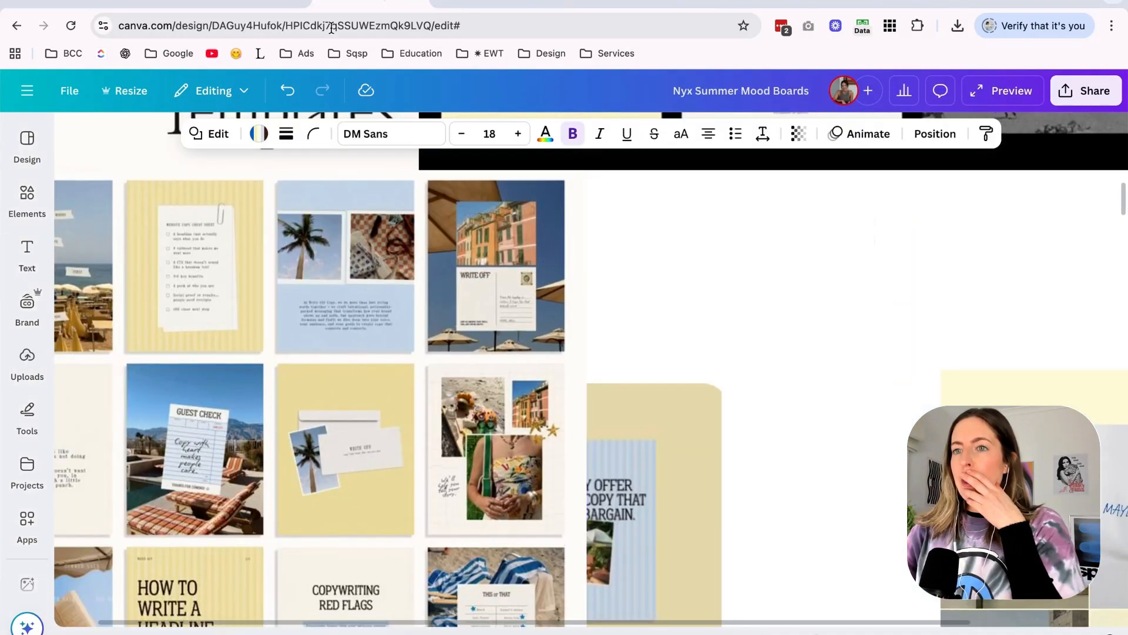
Apply the light blue color theme to the Squarespace section with Coastal Lounging, Private Events and Sunset Sessions.
click(265, 3)
scroll(493, 227, up, 4)
click(1045, 394)
click(1024, 319)
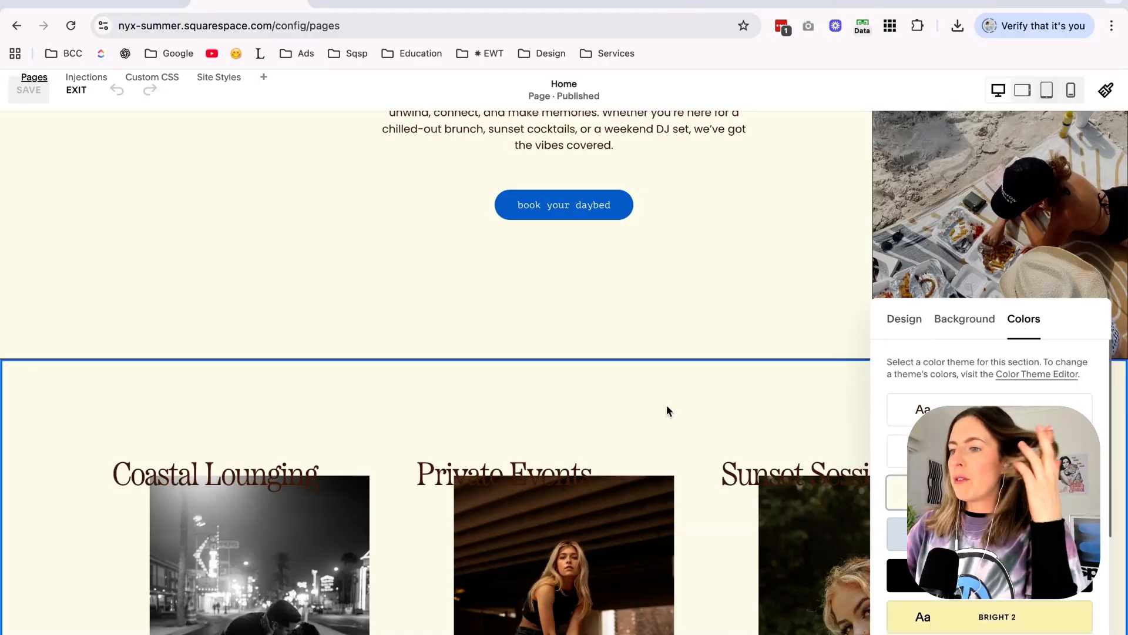
scroll(667, 404, down, 3)
click(897, 533)
click(710, 209)
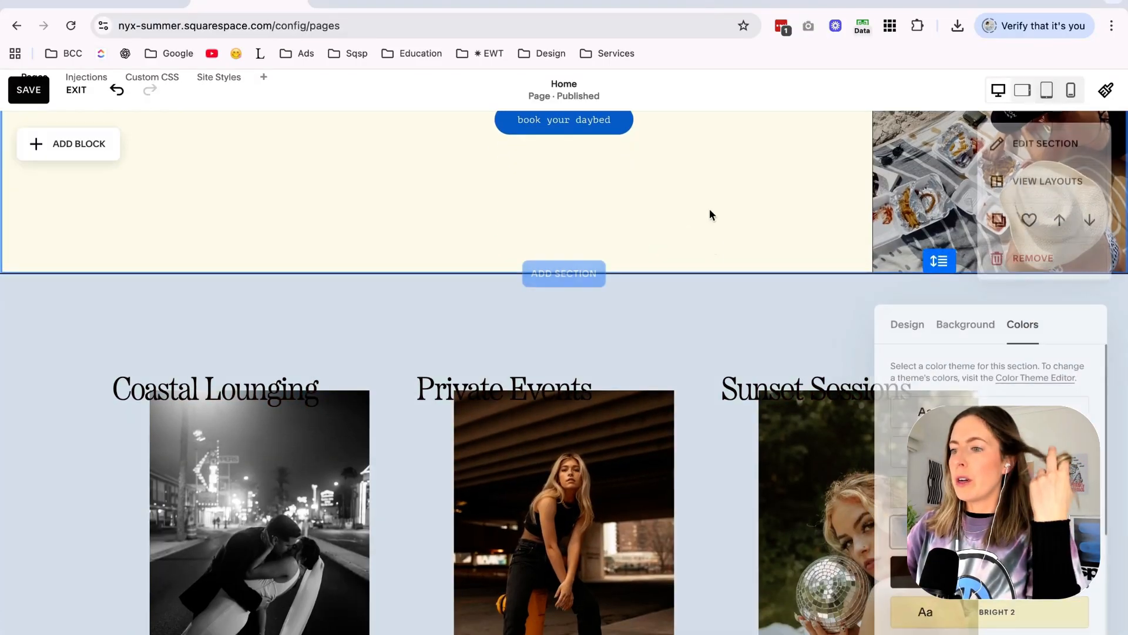
scroll(710, 209, up, 5)
scroll(710, 210, down, 7)
scroll(710, 209, up, 1)
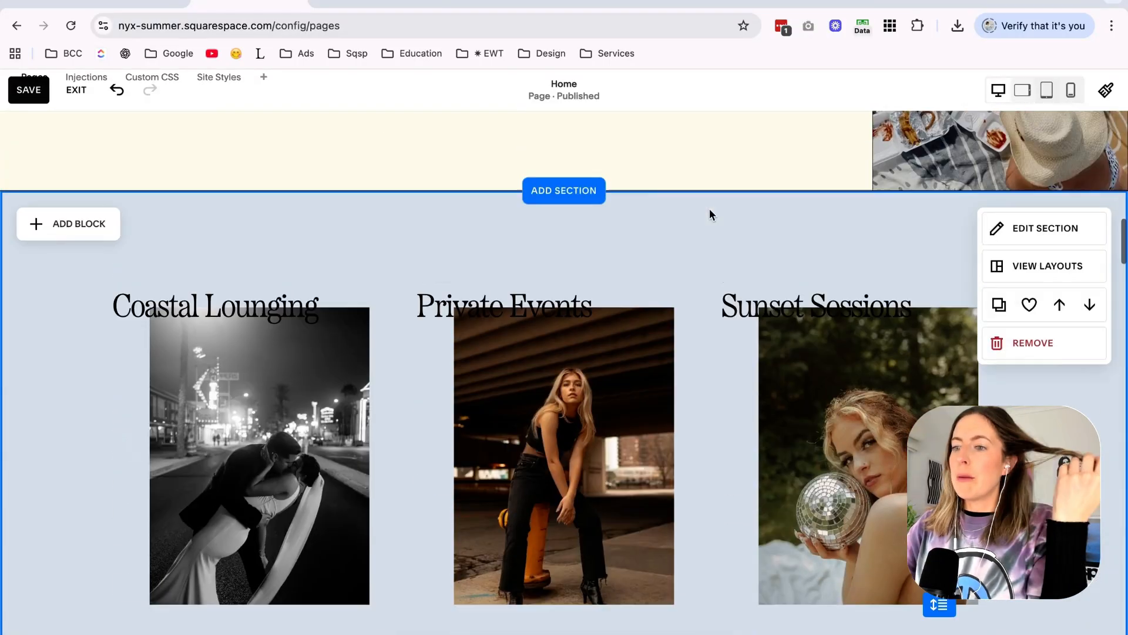
Switch to the untitled Canva design and try enlarging the framed beach photo on page 5.
click(376, 3)
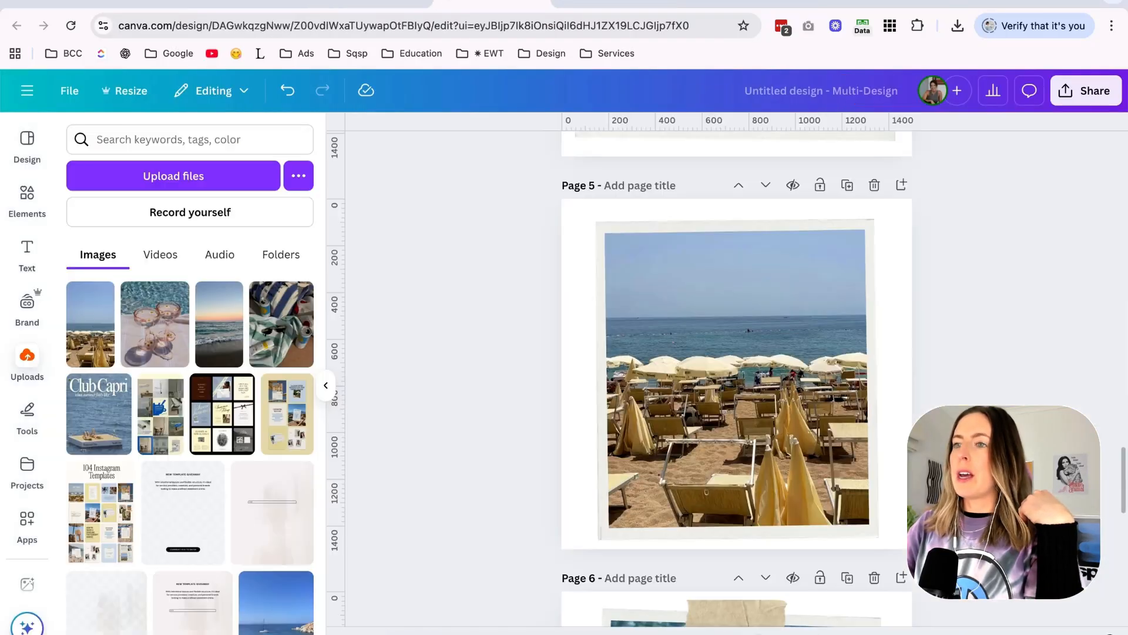
click(587, 3)
click(749, 235)
drag(880, 213, 887, 208)
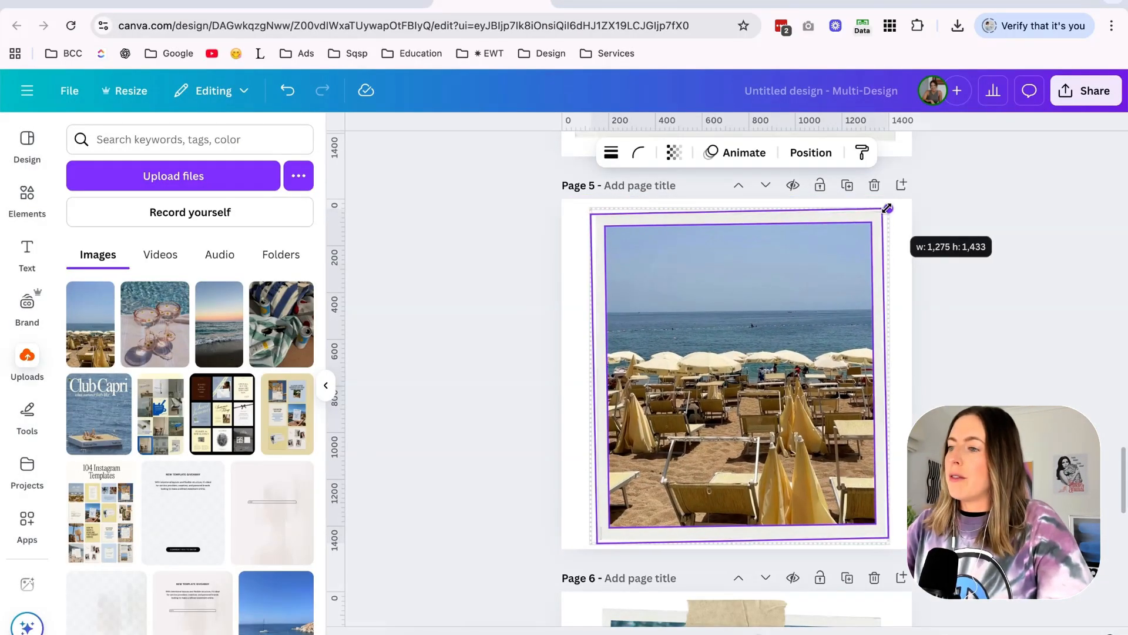
key(super+z)
click(946, 239)
Download the framed photo pages from Canva as compressed PNG files with a transparent background.
scroll(946, 238, down, 10)
click(751, 409)
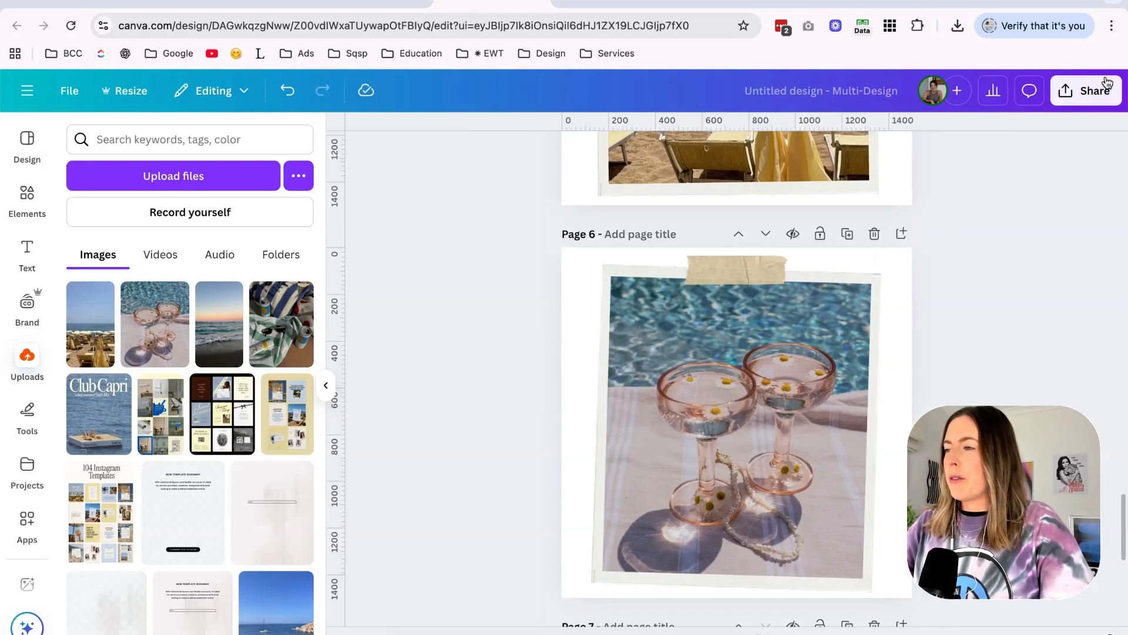
click(1107, 86)
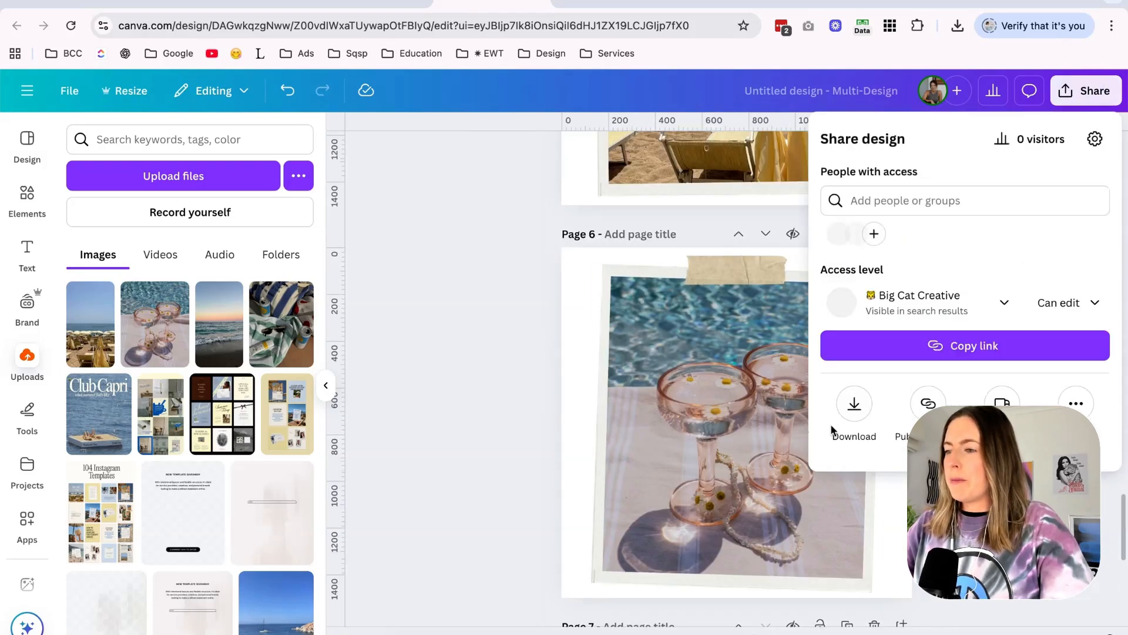
click(835, 429)
click(887, 197)
click(888, 286)
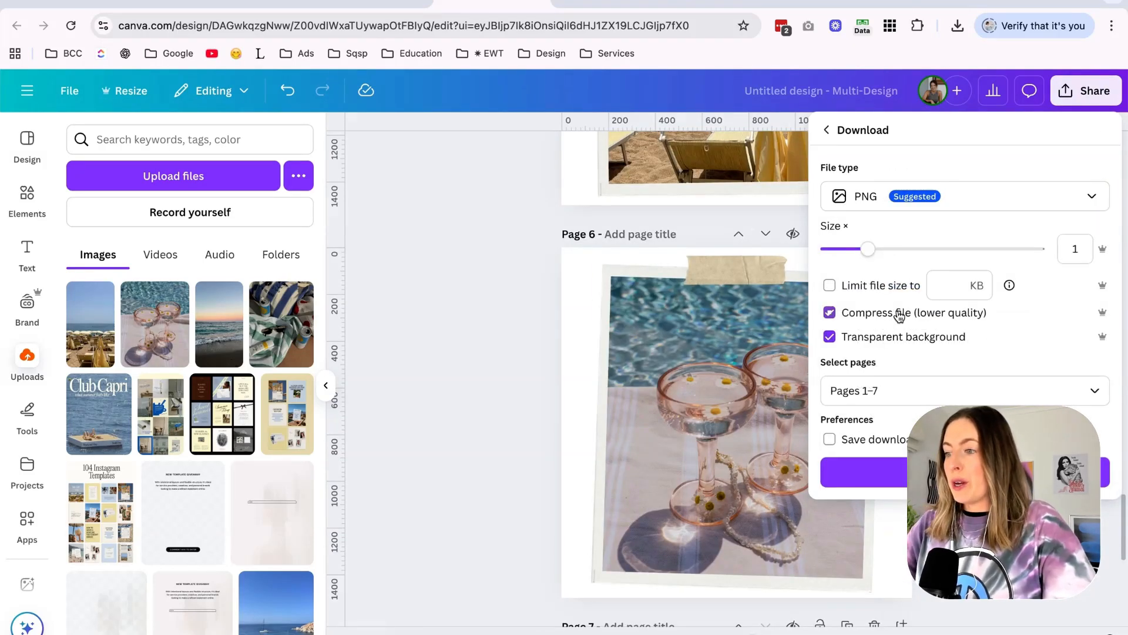
click(884, 390)
click(853, 494)
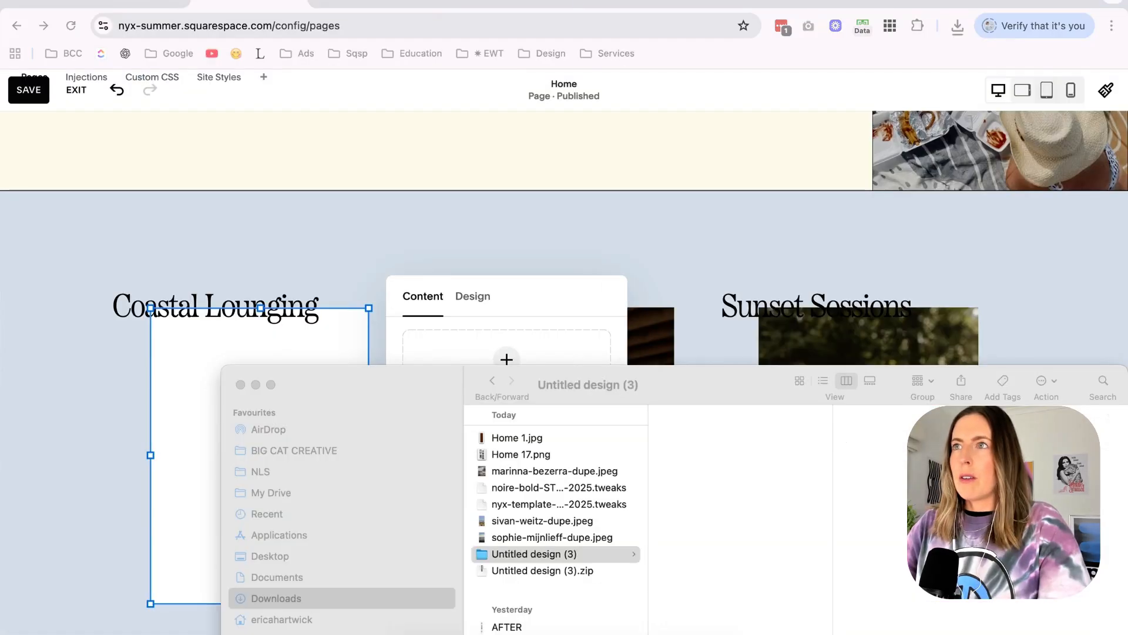
Replace the three section images in Squarespace with the downloaded framed beach, taped cocktail glasses and sunset sea photos.
drag(465, 2, 500, 345)
click(657, 164)
double_click(637, 325)
click(897, 482)
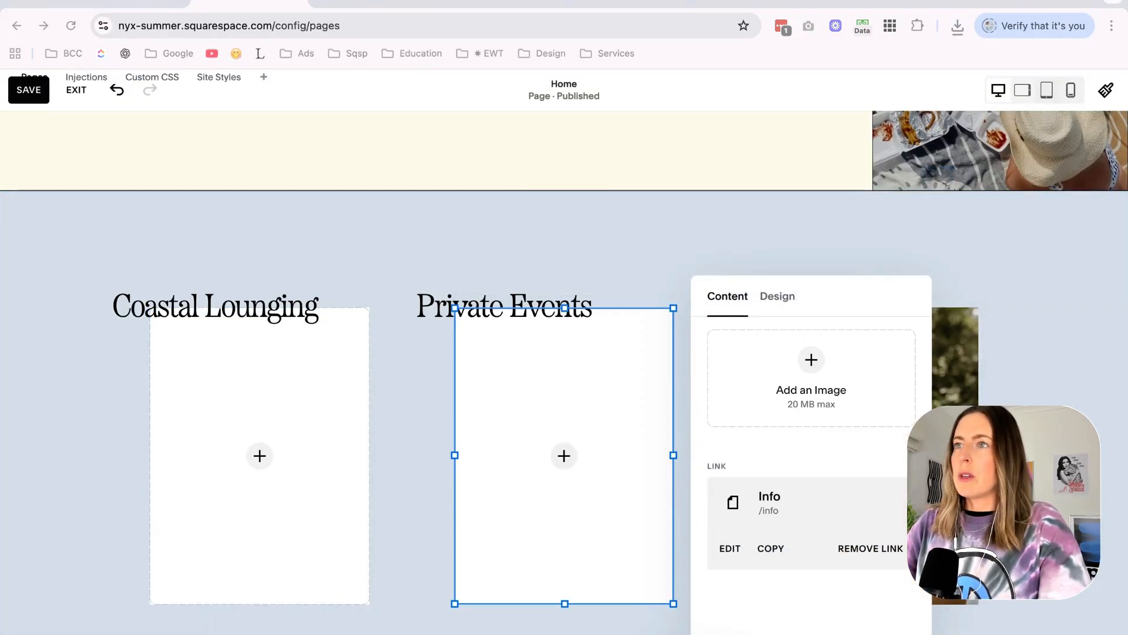
drag(784, 3, 790, 376)
click(1003, 306)
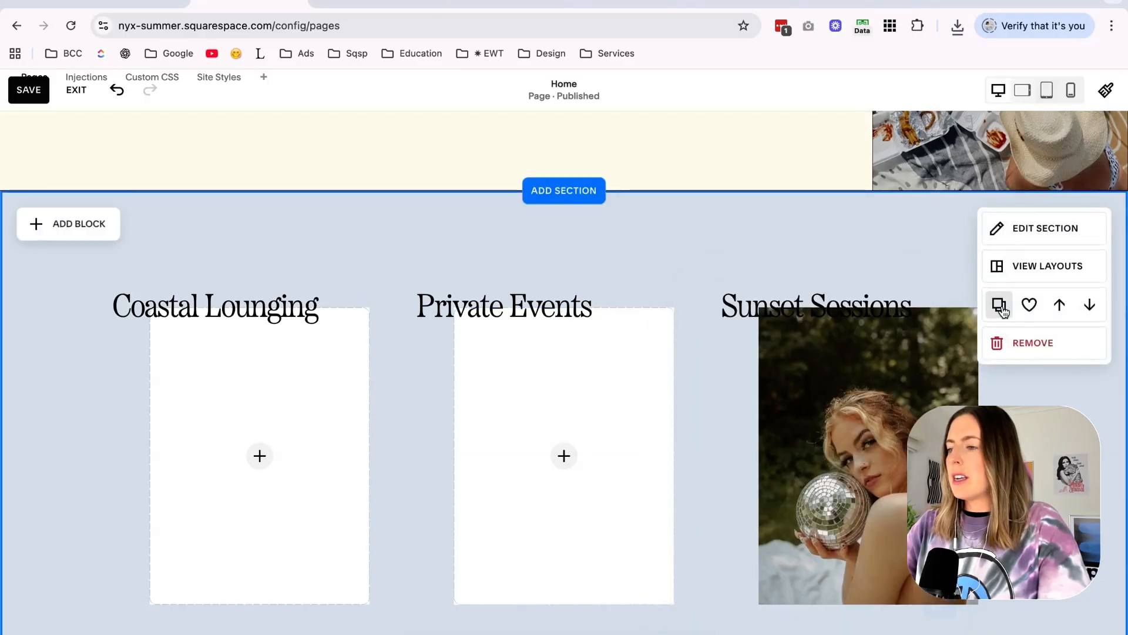
click(1002, 305)
Set the sunset, cocktail glasses and beach image blocks to Fit so each whole photo frame shows.
scroll(1003, 305, down, 3)
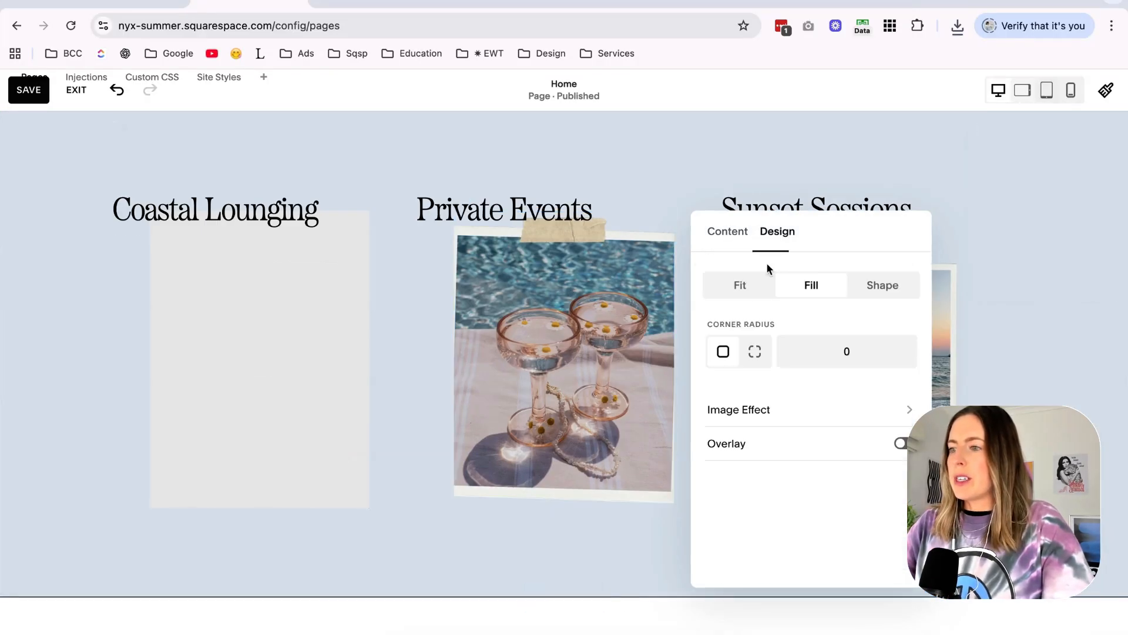
click(757, 293)
click(252, 314)
double_click(233, 290)
click(462, 233)
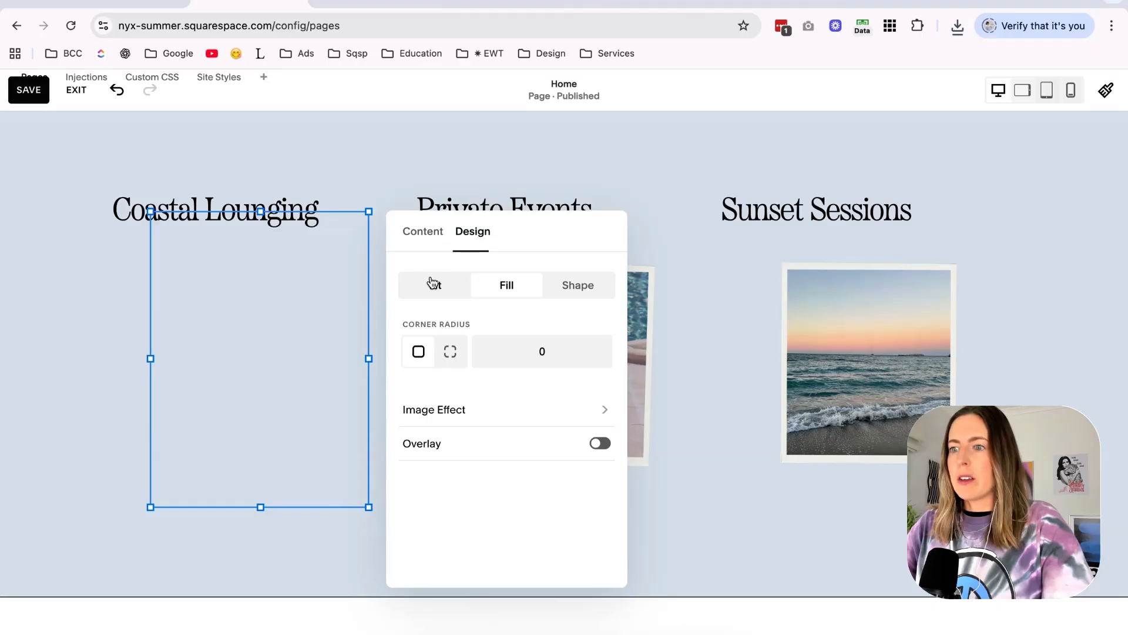
click(435, 277)
click(111, 322)
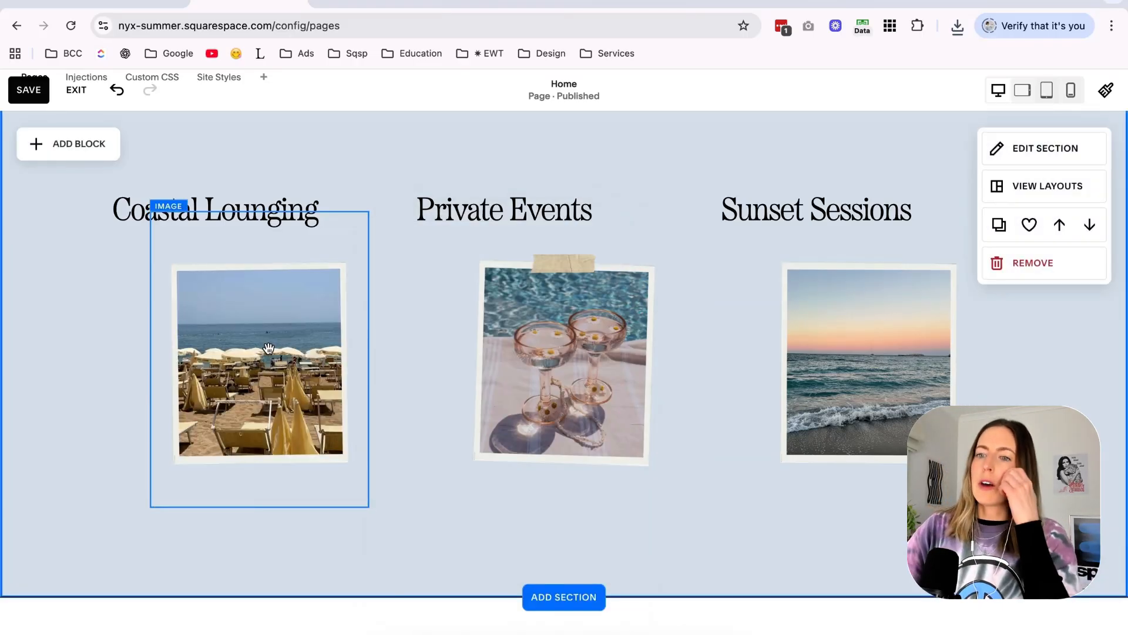
Widen the three image blocks evenly so the framed photos fill their columns.
click(269, 347)
drag(150, 359, 106, 356)
click(461, 353)
drag(453, 358, 417, 358)
drag(673, 353, 702, 350)
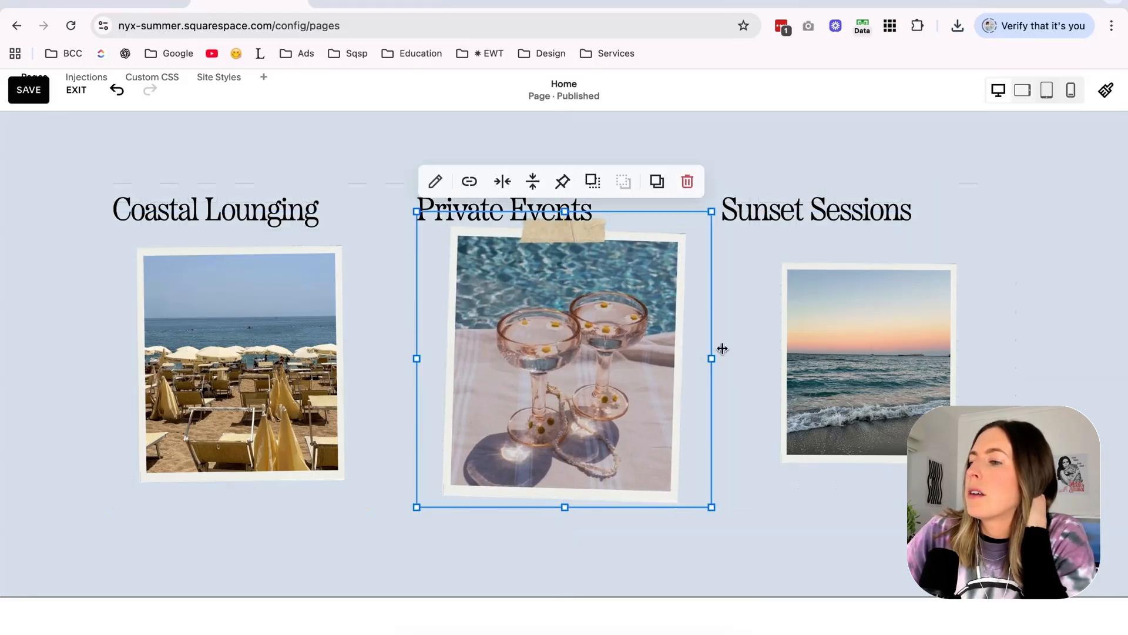
click(776, 349)
Move the Coastal Lounging, Private Events and Sunset Sessions headings below their photos and center them there.
scroll(509, 146, up, 2)
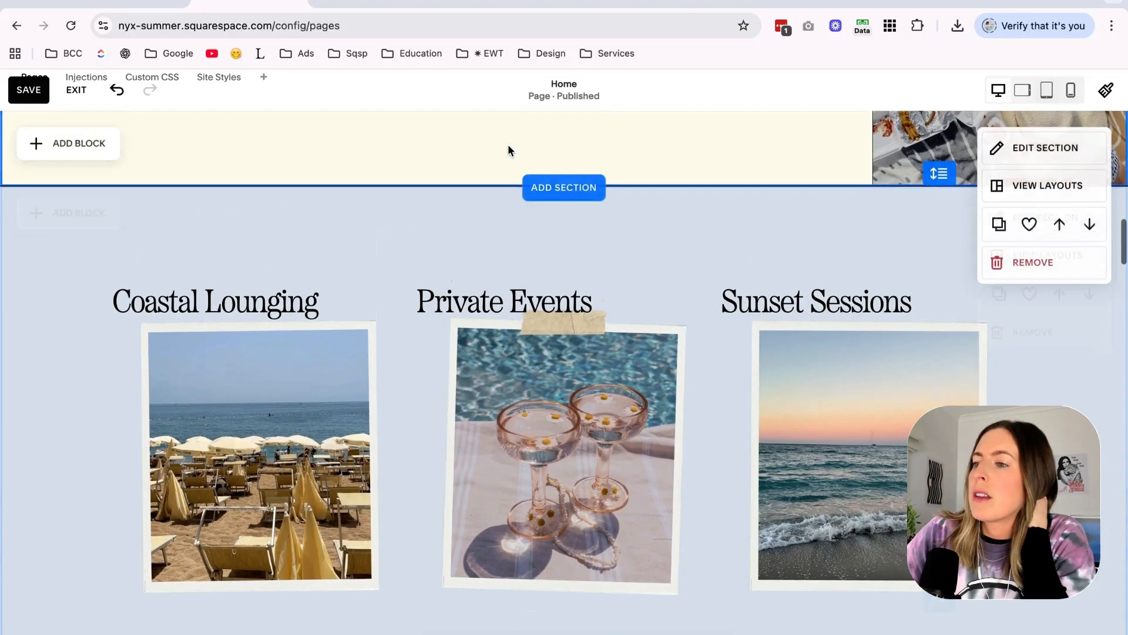
scroll(508, 150, down, 2)
scroll(227, 209, up, 1)
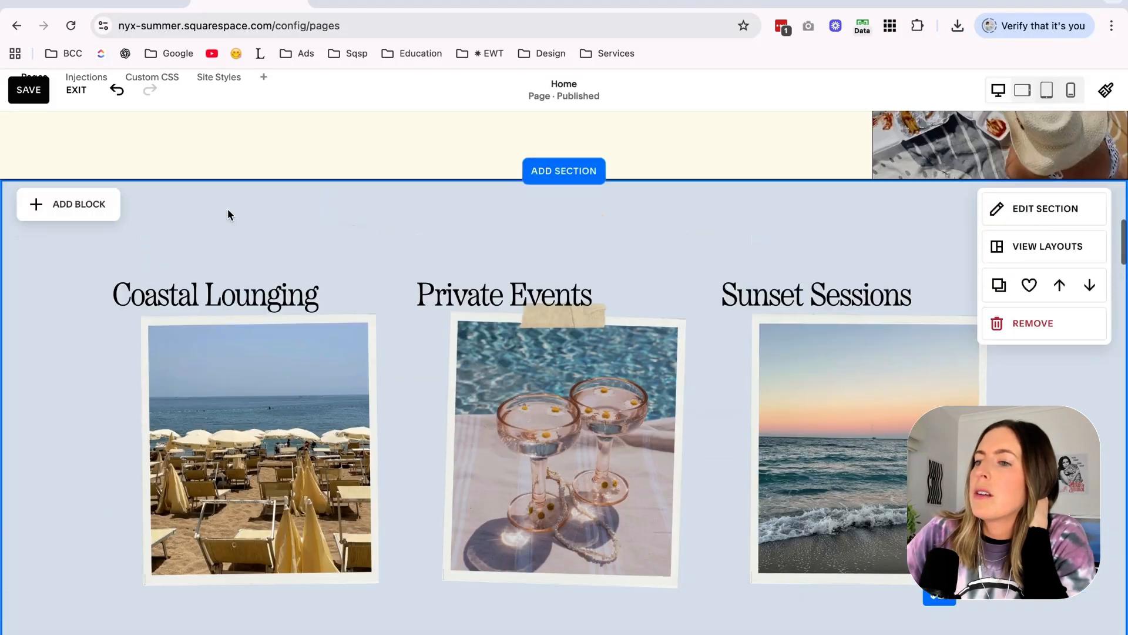
drag(227, 213, 228, 269)
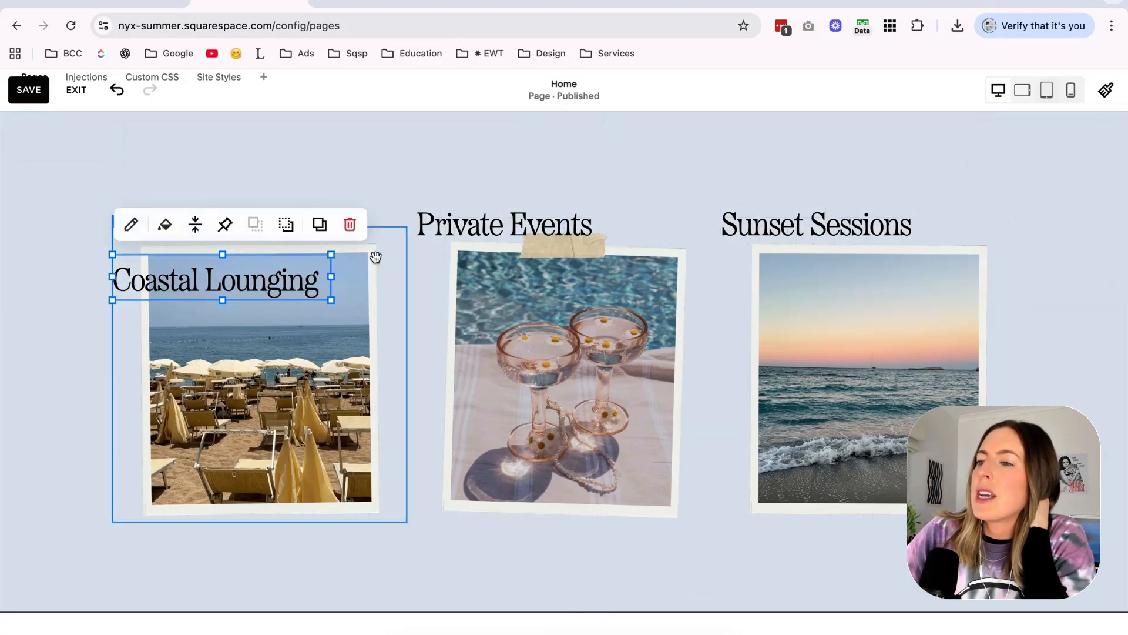
drag(505, 226, 506, 448)
drag(808, 234, 841, 567)
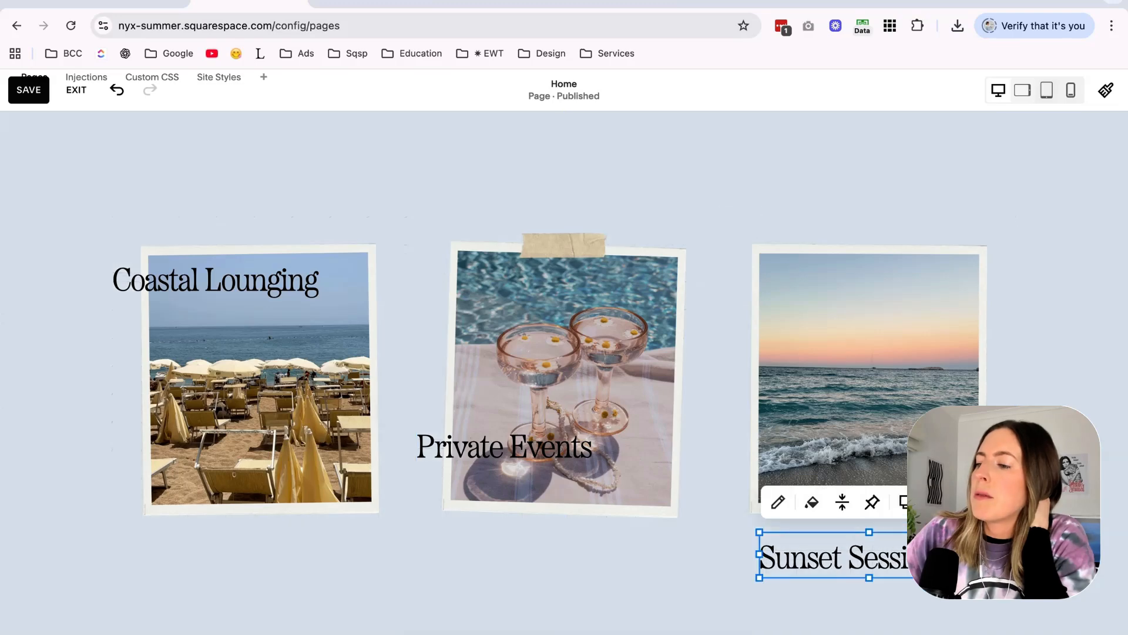
double_click(841, 566)
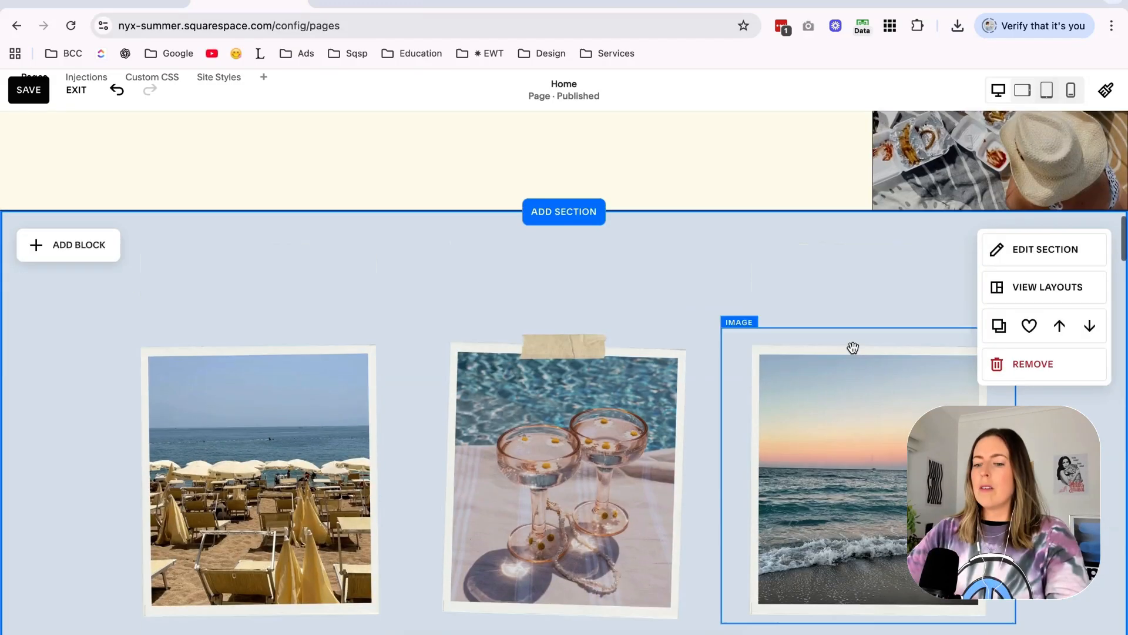
scroll(50, 425, down, 4)
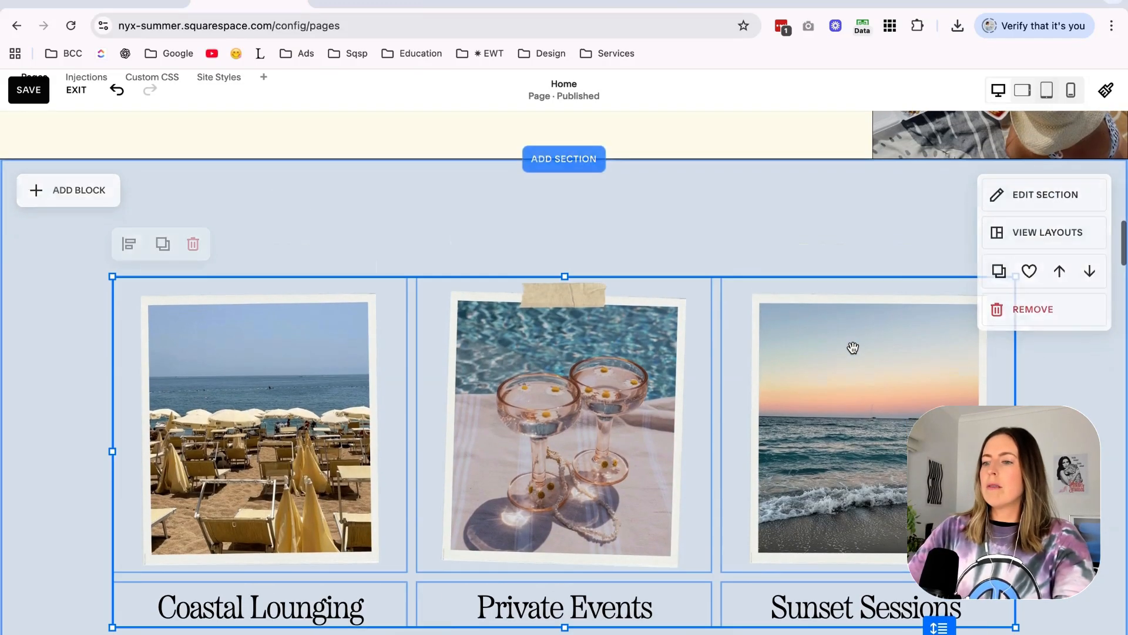
scroll(51, 424, up, 4)
scroll(50, 424, down, 2)
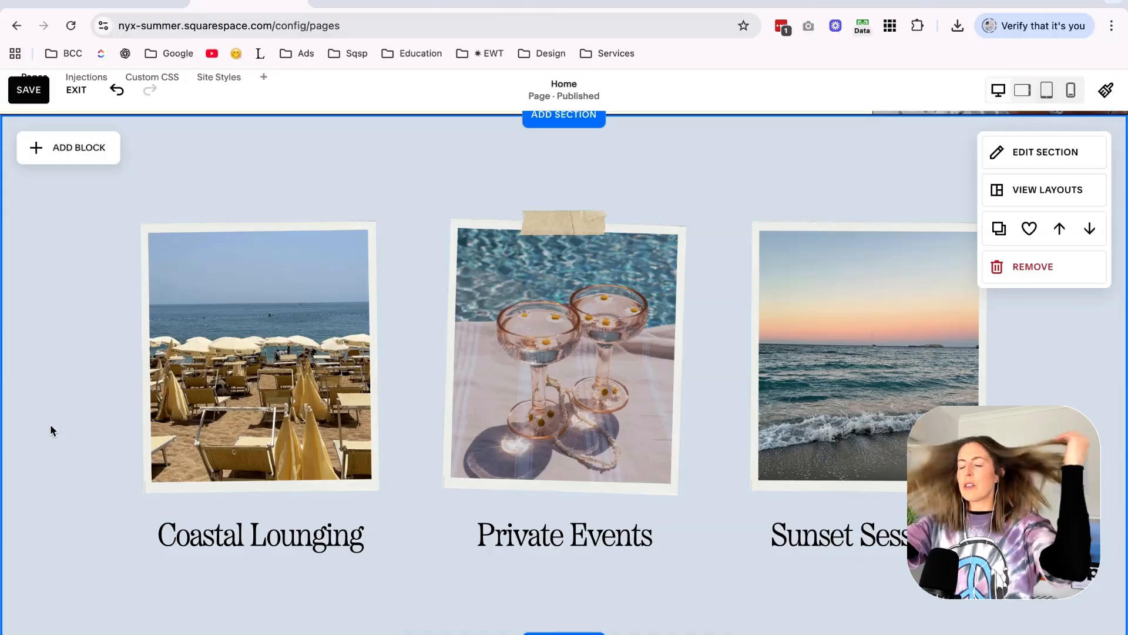
Try the cream color theme on the framed photo section, and settle on the white theme.
scroll(50, 424, up, 8)
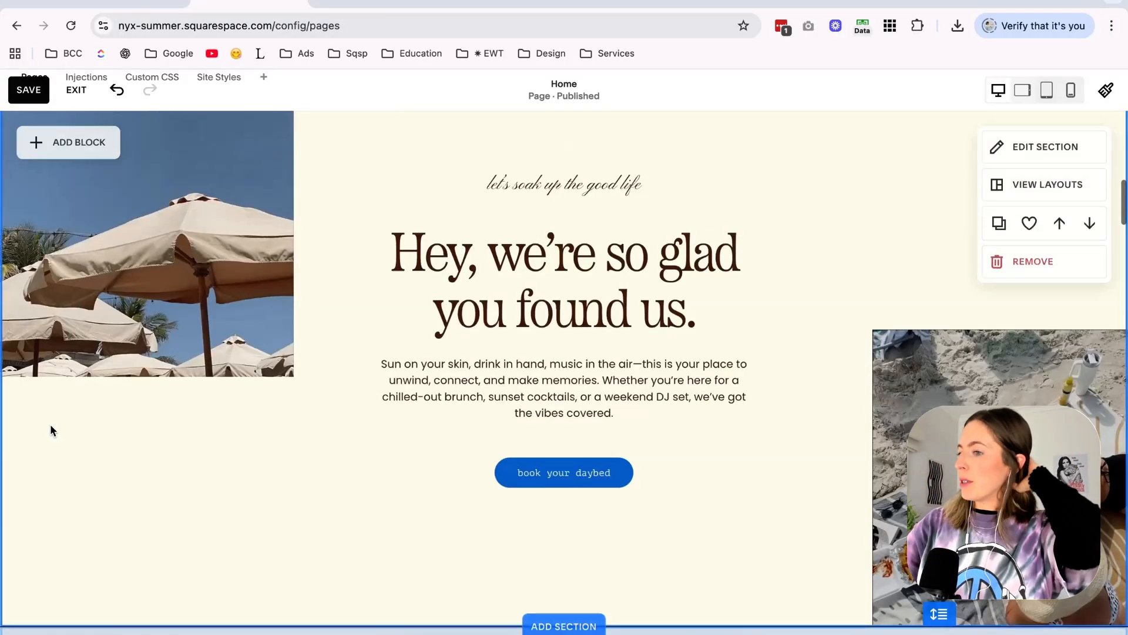
scroll(50, 425, down, 7)
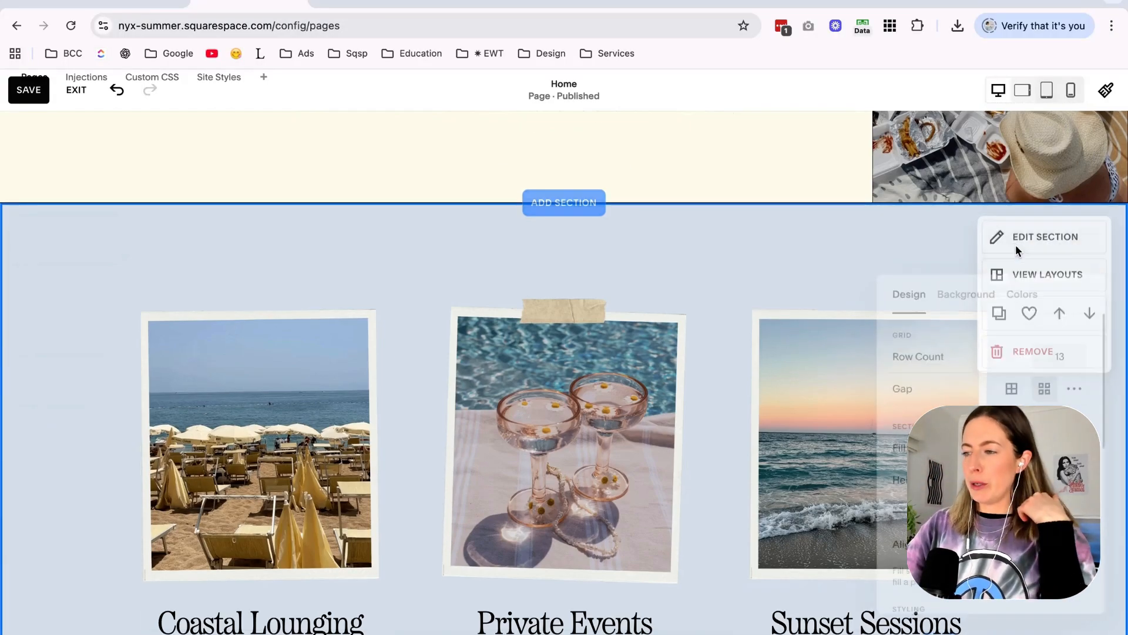
scroll(617, 165, up, 5)
scroll(616, 168, down, 5)
scroll(616, 168, down, 3)
scroll(616, 167, up, 3)
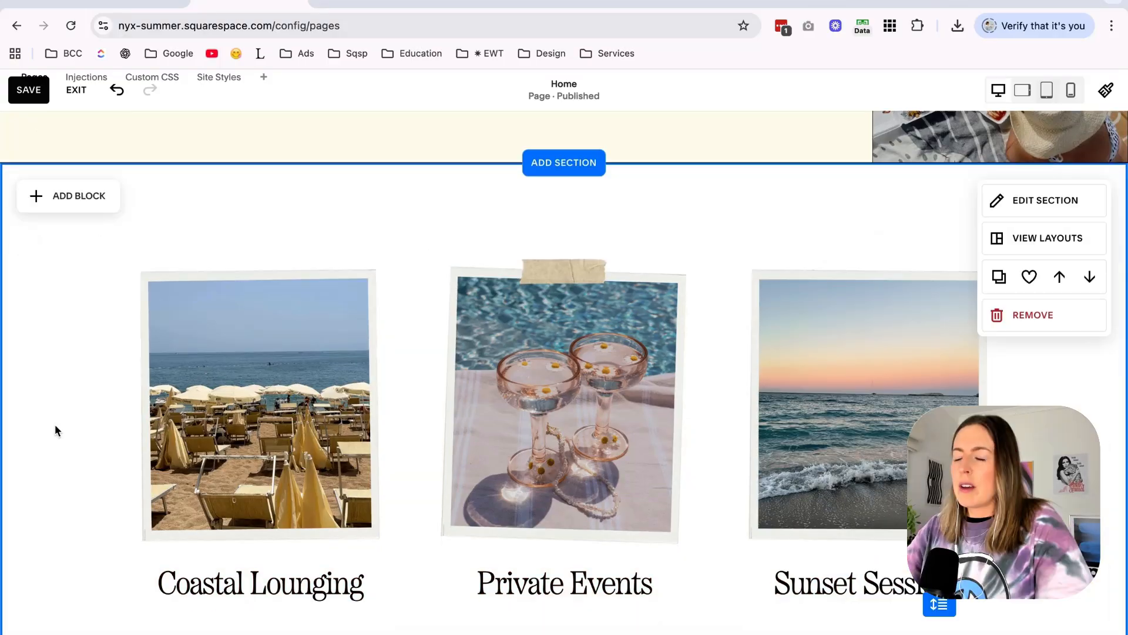
scroll(55, 424, up, 1)
scroll(54, 425, down, 1)
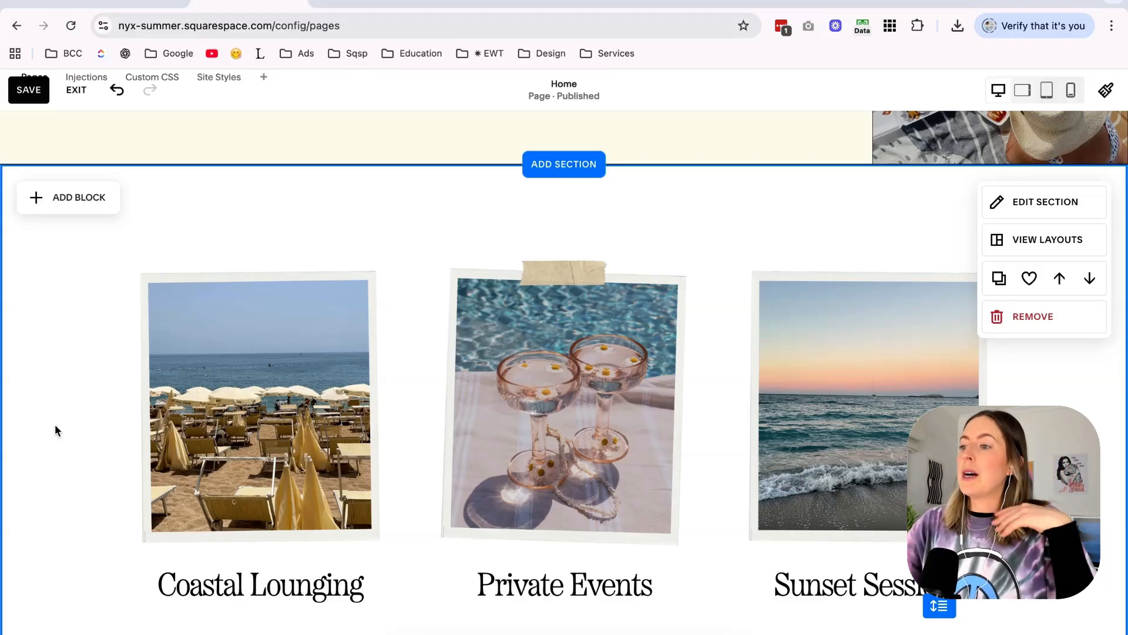
Check the Coastal Lounging image block and save the home page changes.
scroll(54, 426, down, 2)
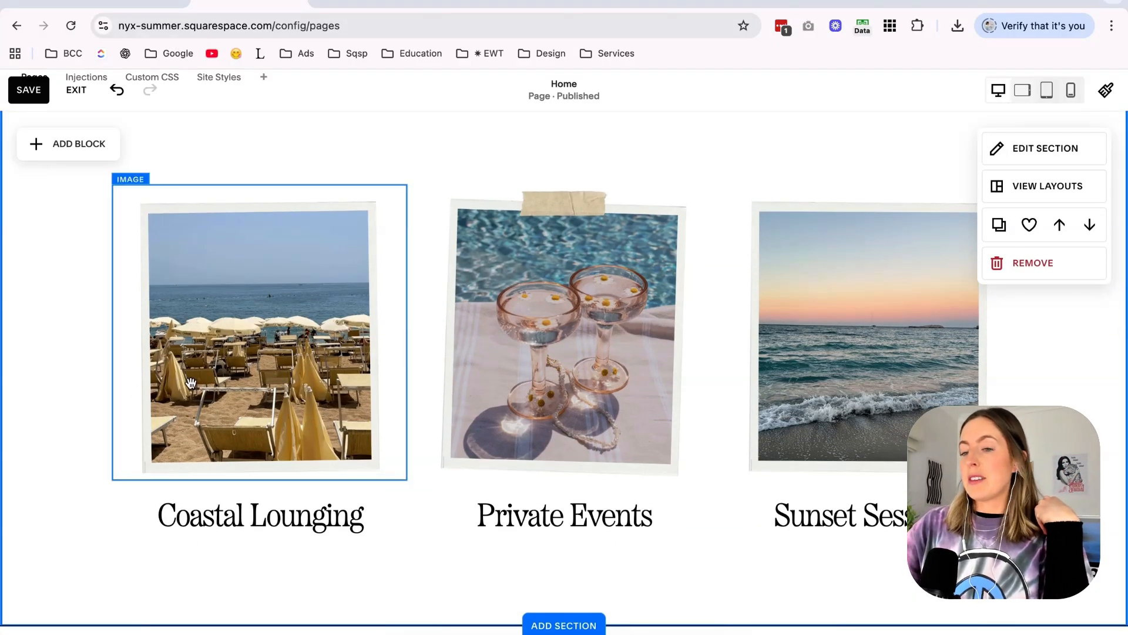
click(191, 382)
click(191, 382)
click(93, 408)
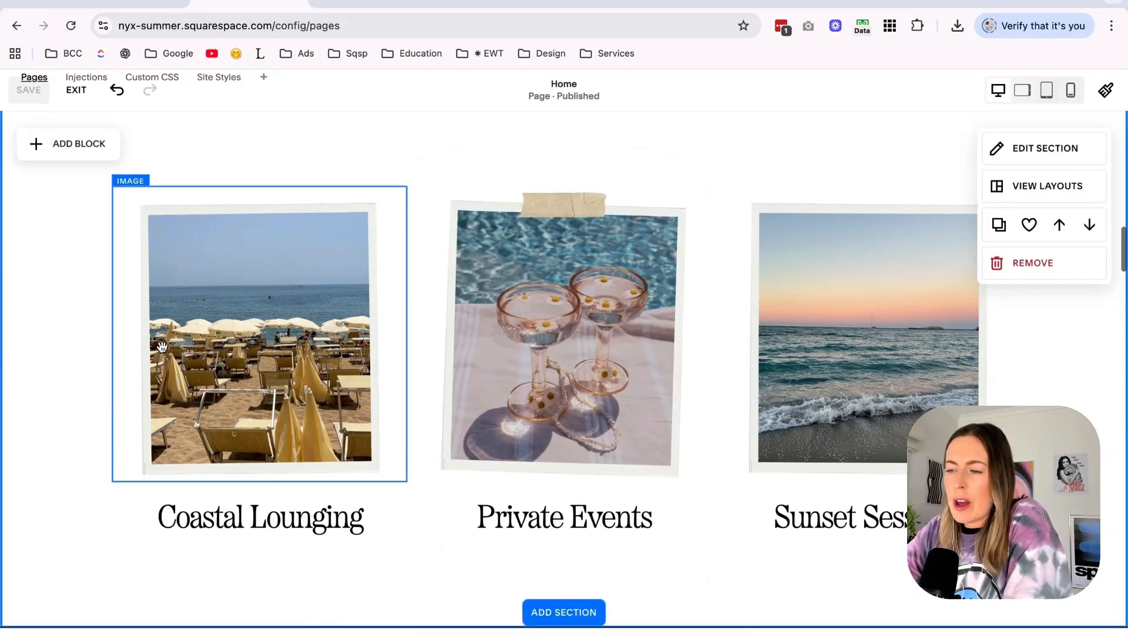
Return to the home page's hero section and open the Videos folder inside Stock Images in Finder.
scroll(161, 345, up, 10)
scroll(162, 347, down, 1)
scroll(193, 320, up, 1)
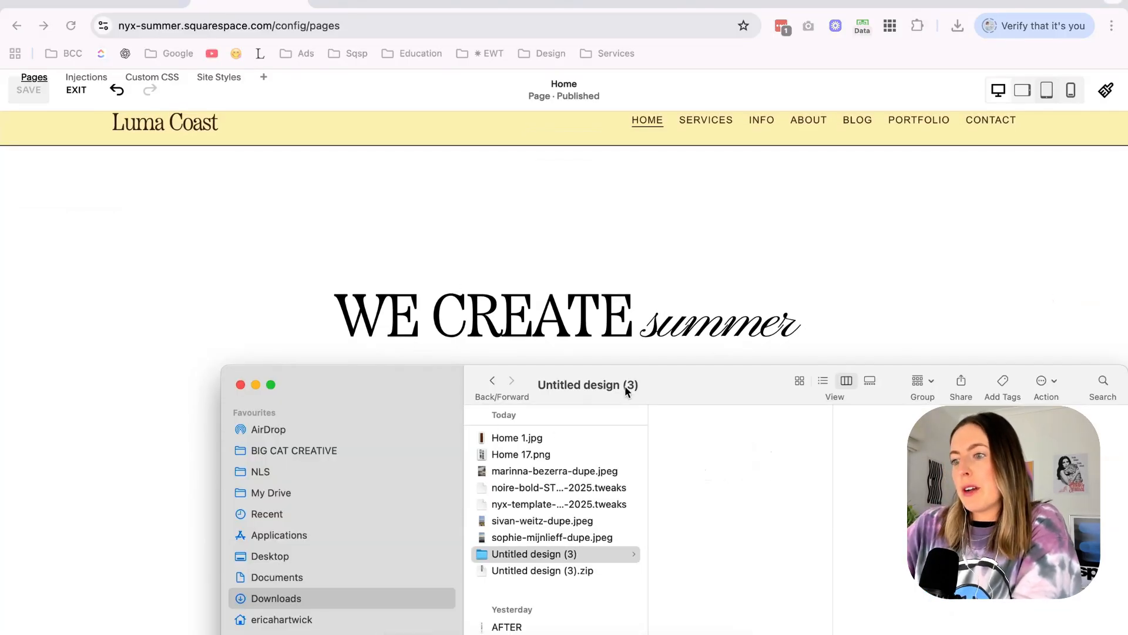
click(260, 299)
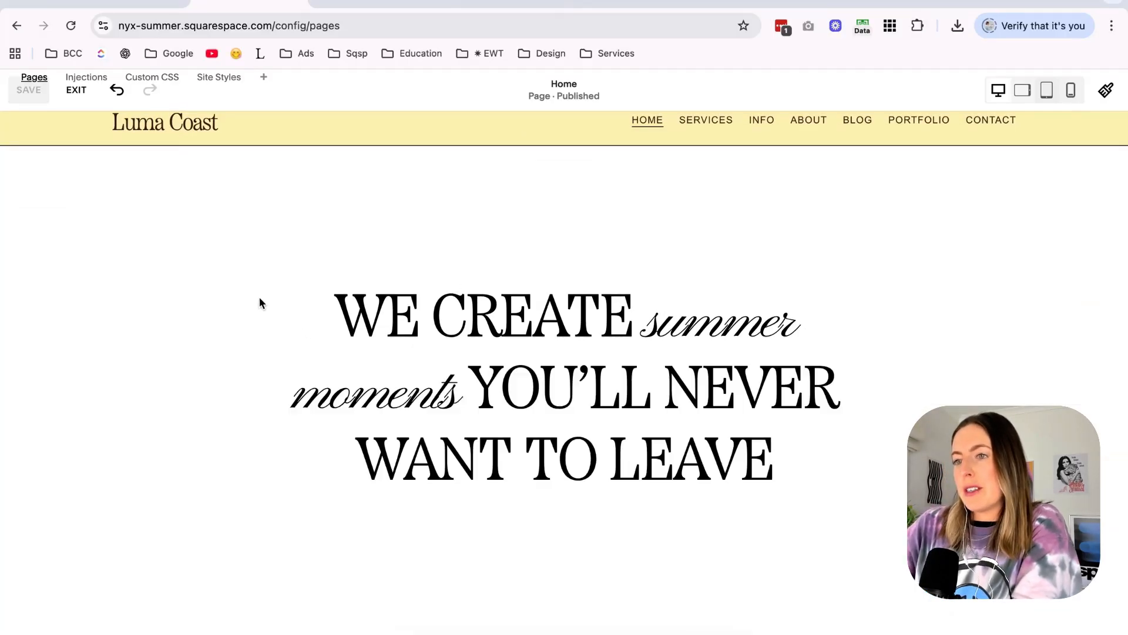
key(super+Tab)
drag(322, 347, 304, 245)
scroll(434, 323, left, 3)
click(446, 295)
key(Right)
scroll(487, 423, down, 5)
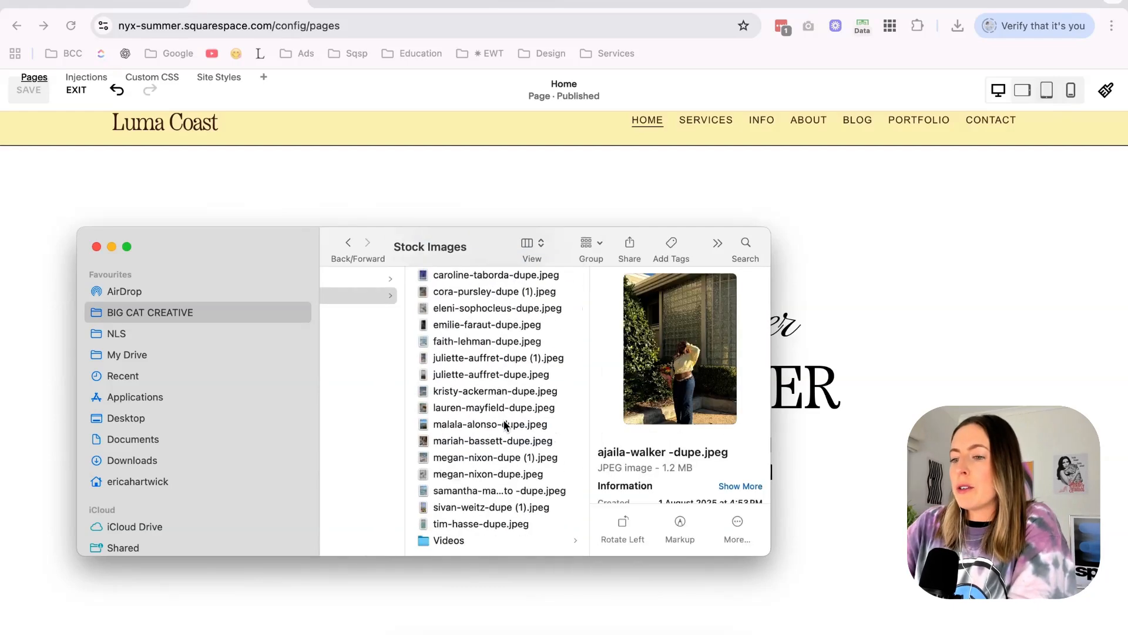
click(477, 540)
key(Right)
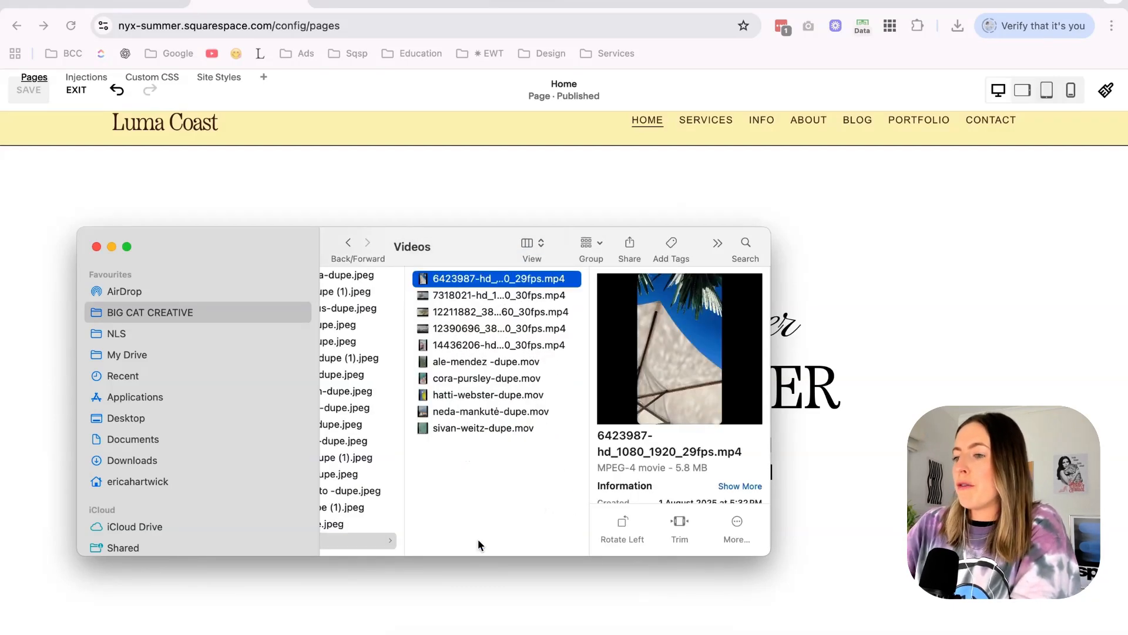
Preview the palm leaf, beach umbrella and fringed parasol stock videos to choose one for the hero background.
key(Down)
key(space)
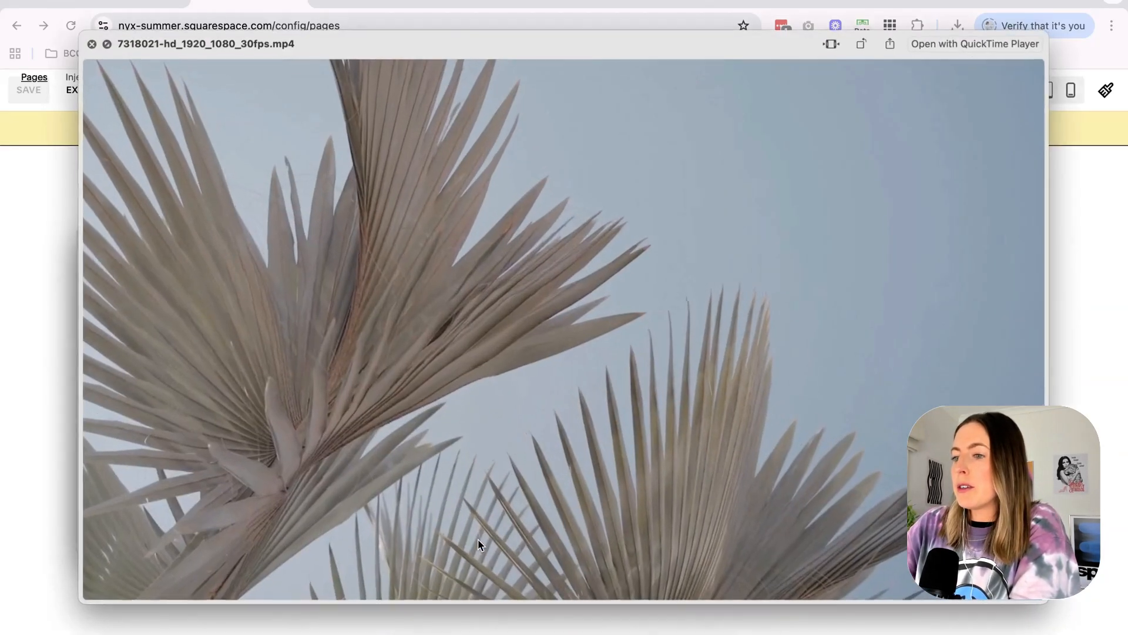
key(space)
key(Down)
key(space)
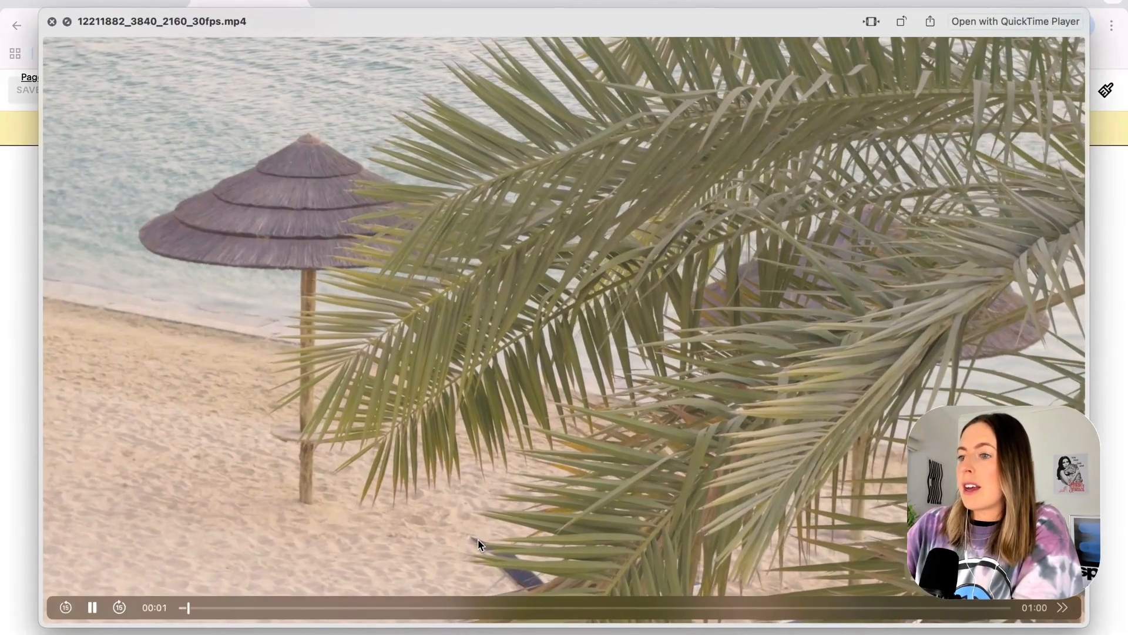
key(space)
key(Down)
key(space)
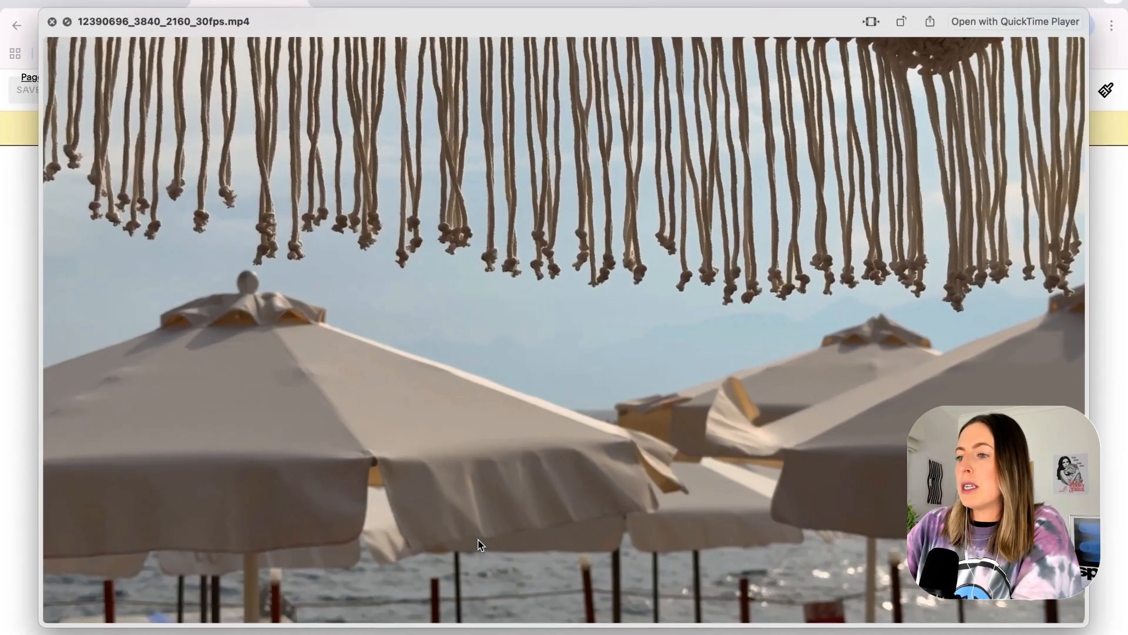
key(Down)
key(space)
Add 12390696_3840_2160_30fps.mp4 as the background video of the "We create summer moments" hero section.
click(940, 244)
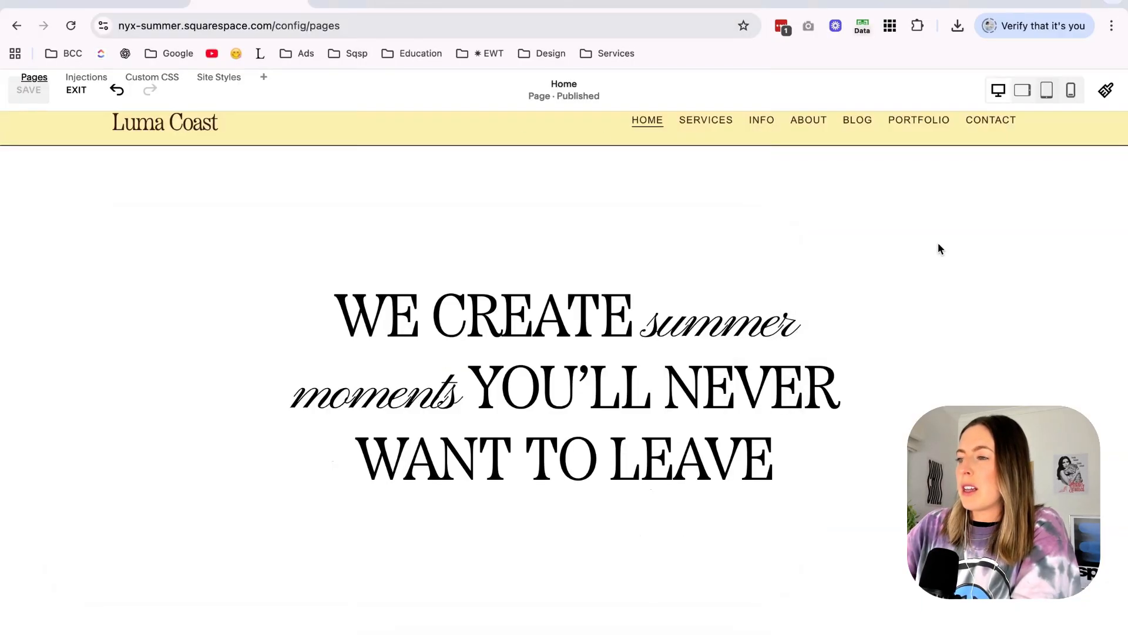
click(985, 187)
click(967, 289)
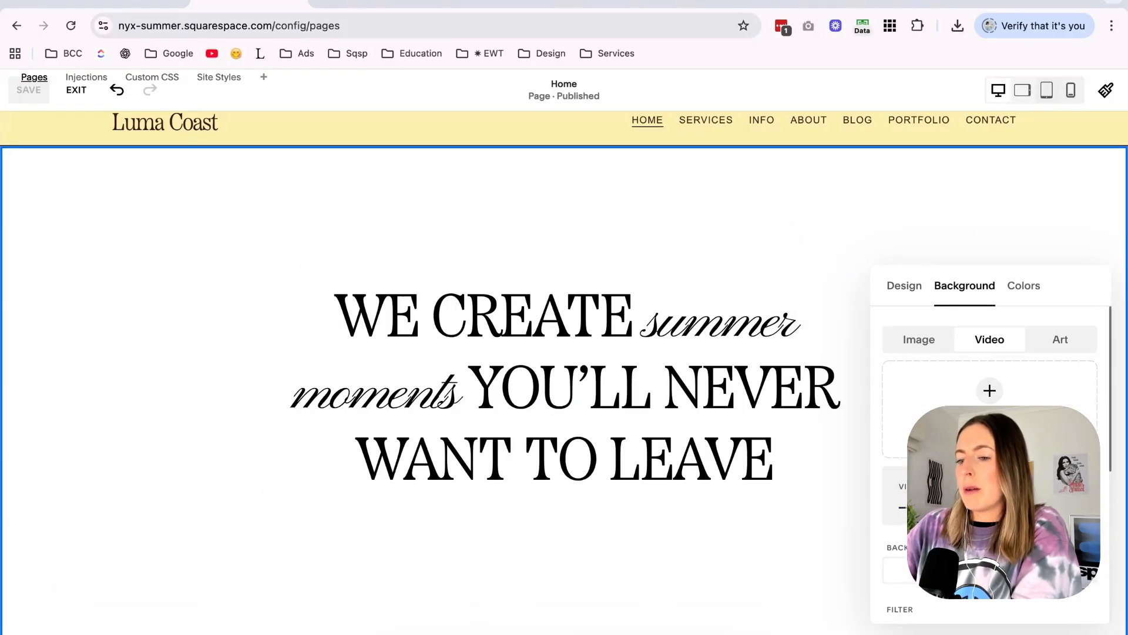
click(400, 634)
drag(956, 329, 970, 365)
drag(1057, 286, 993, 195)
Browse the Stock Images folder and inspect the portrait photo of cream parasols against blue sky at full size.
click(399, 634)
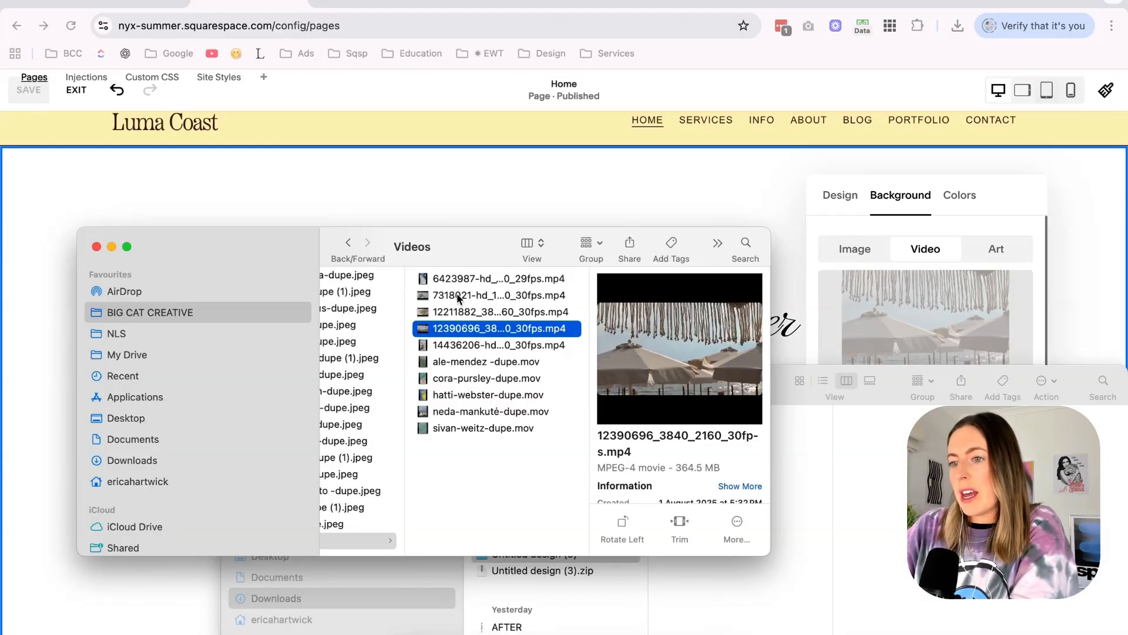
scroll(458, 299, left, 3)
click(438, 276)
scroll(438, 276, up, 5)
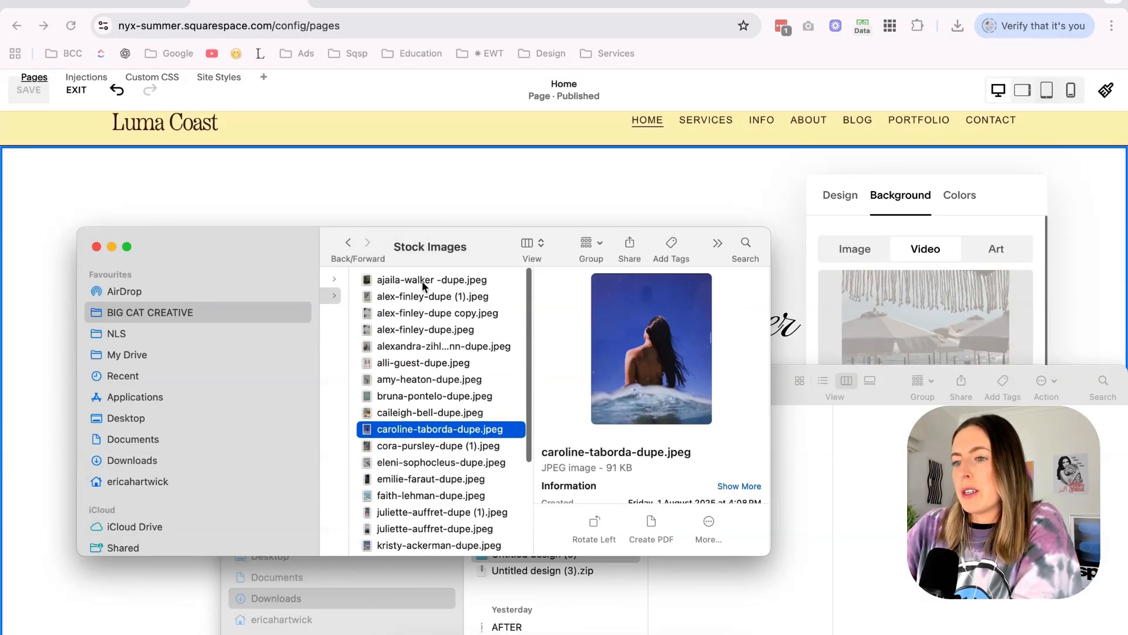
click(422, 281)
key(Down)
key(Down)
key(Down)
key(Down)
key(Down)
key(Down)
key(Down)
key(Down)
key(Down)
key(Down)
key(Down)
key(Down)
key(Down)
key(Down)
key(Down)
key(Down)
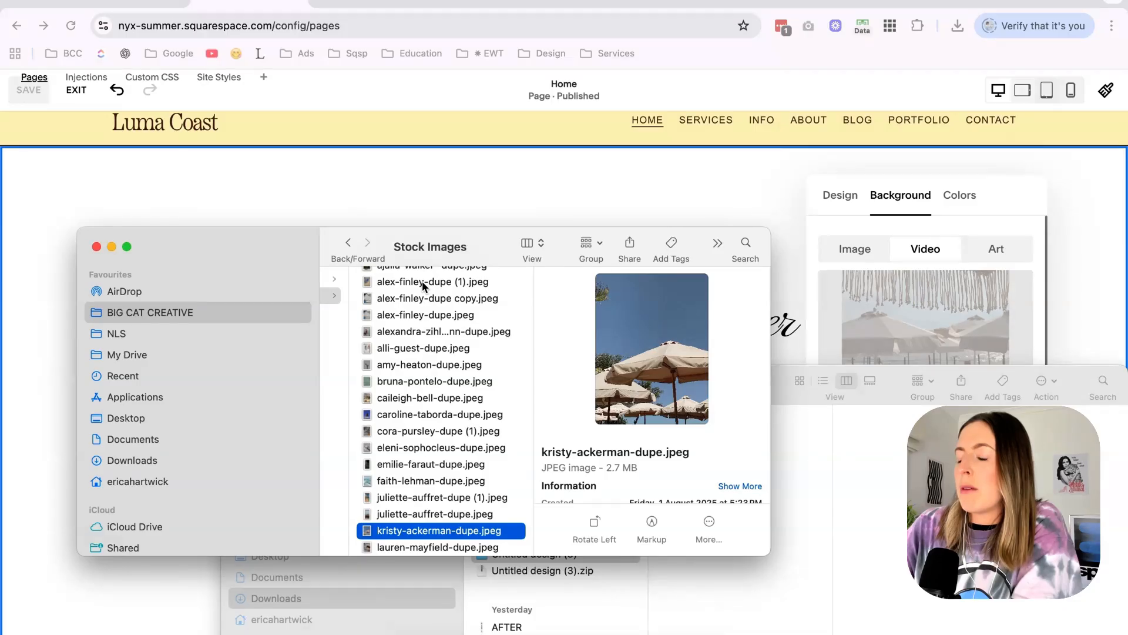
key(space)
scroll(423, 285, up, 3)
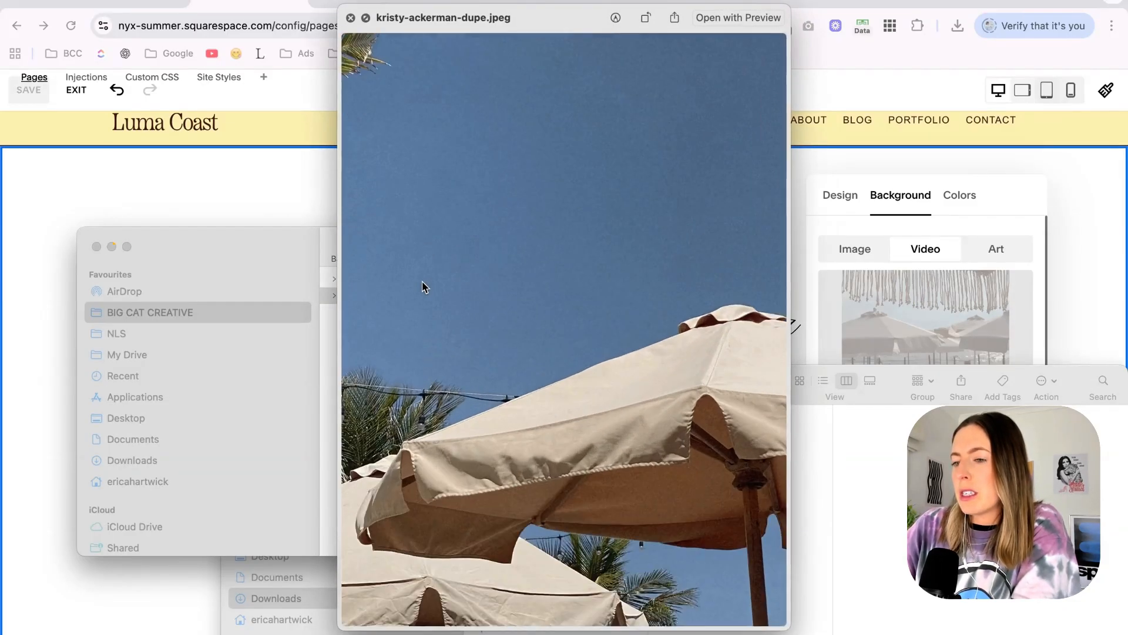
scroll(423, 285, down, 3)
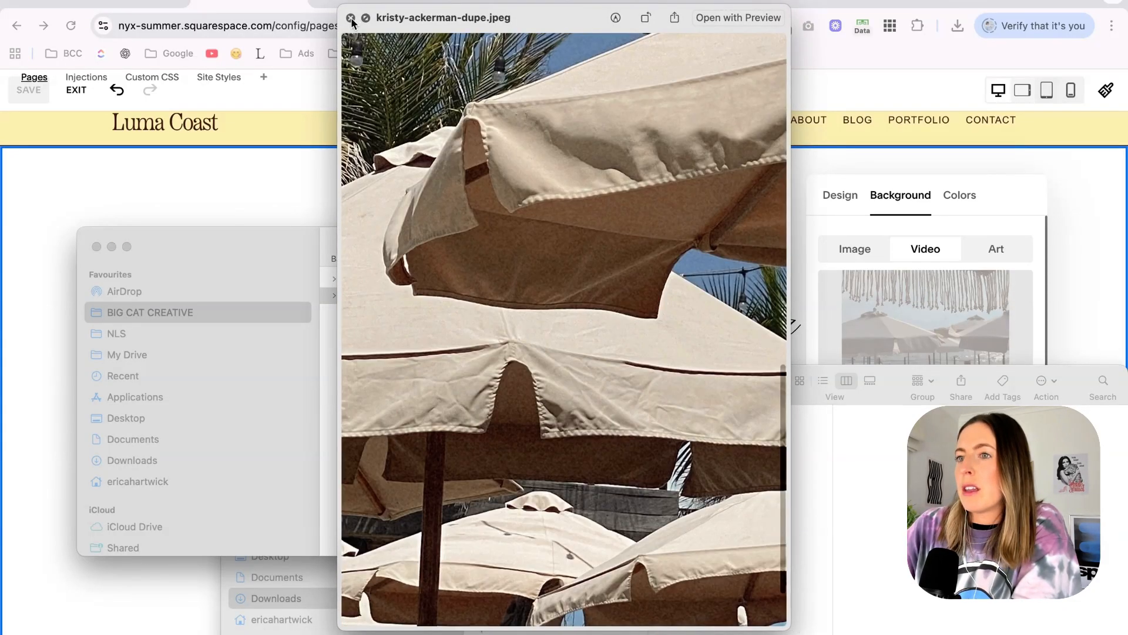
click(351, 18)
Look through the remaining stock images, previewing the photo of green waves breaking on the shore.
scroll(459, 551, down, 4)
key(Down)
key(Down)
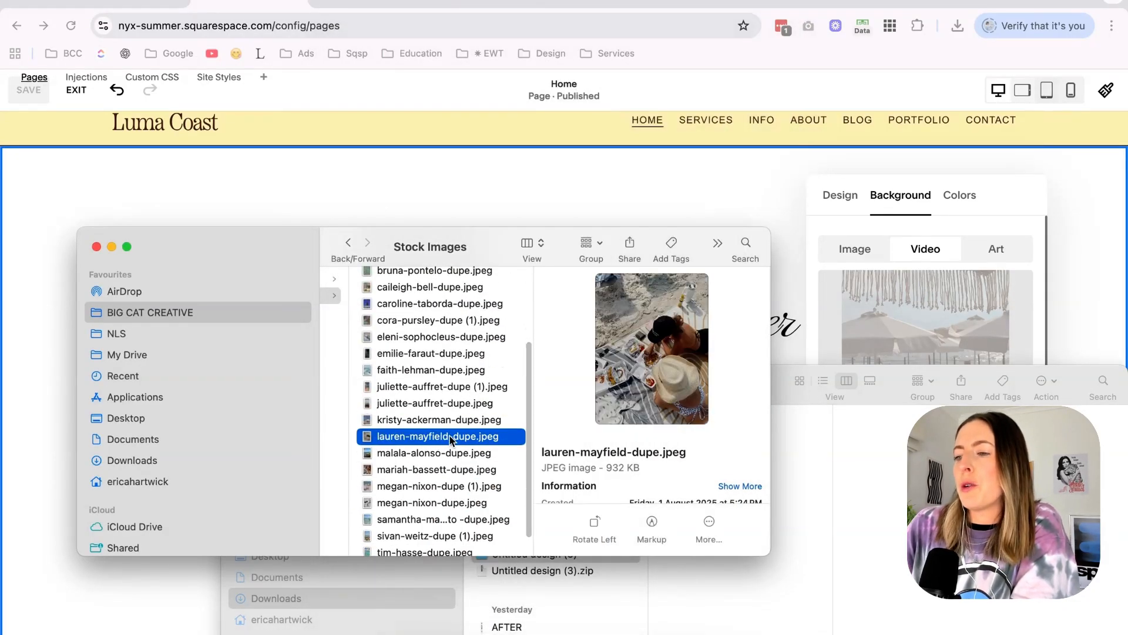
key(Down)
key(Down)
key(Down)
key(Down)
key(Down)
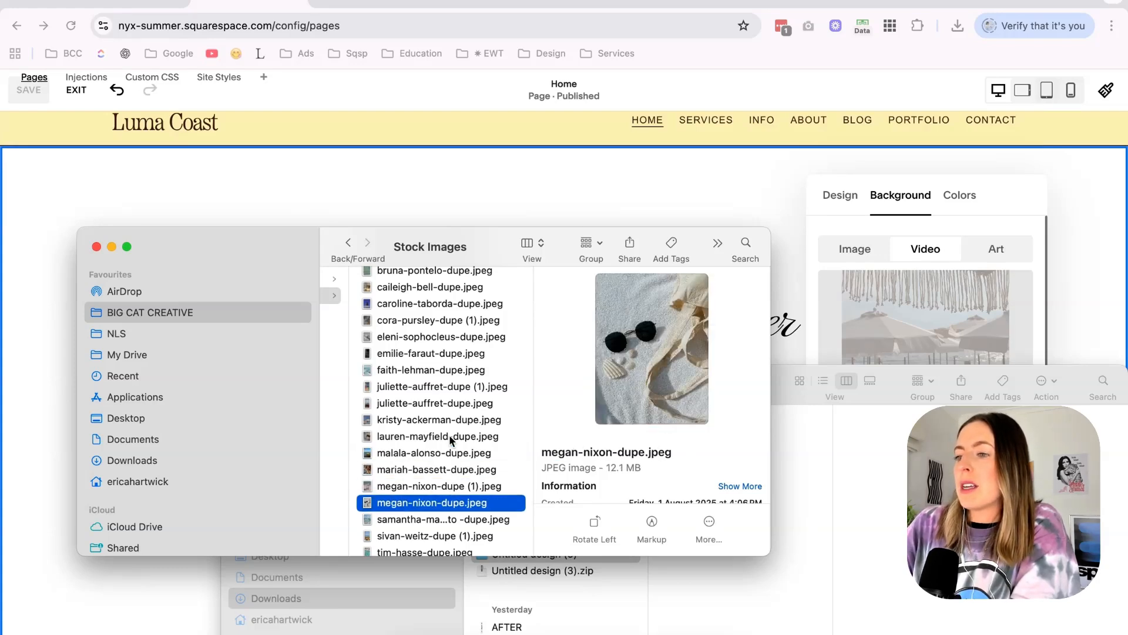
key(Up)
key(space)
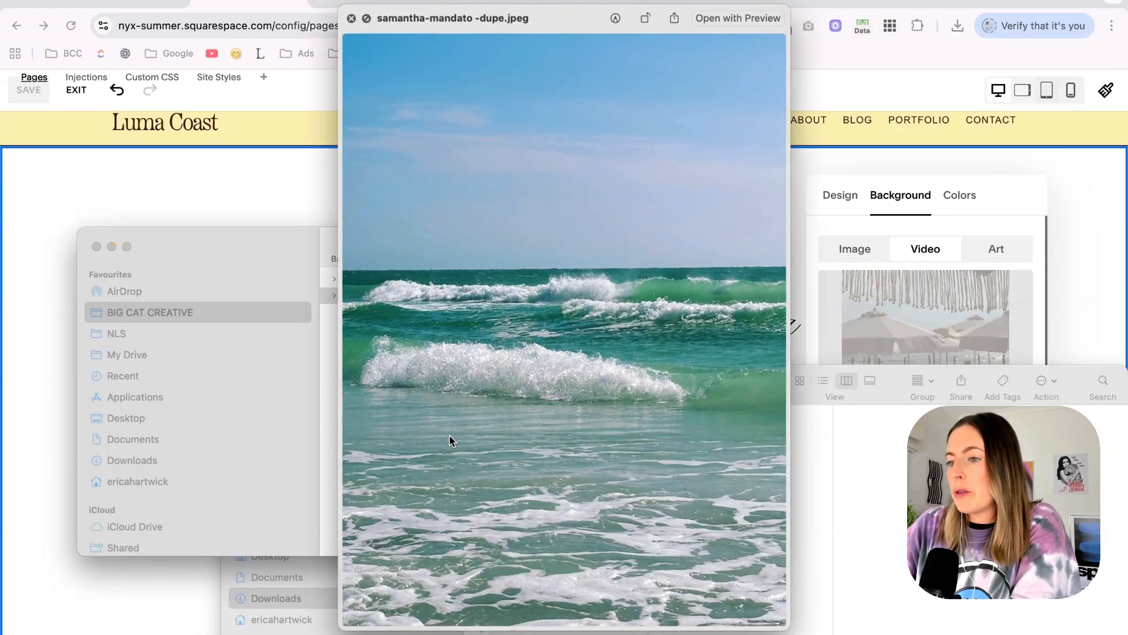
key(space)
key(Down)
key(Down)
key(Up)
key(Down)
key(Down)
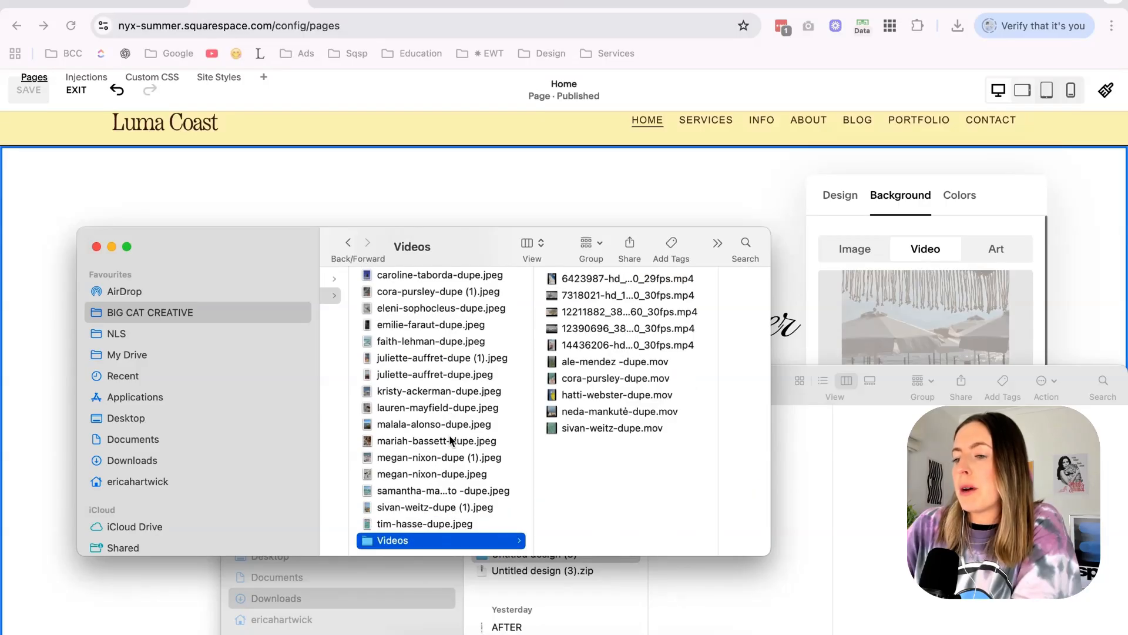
key(Up)
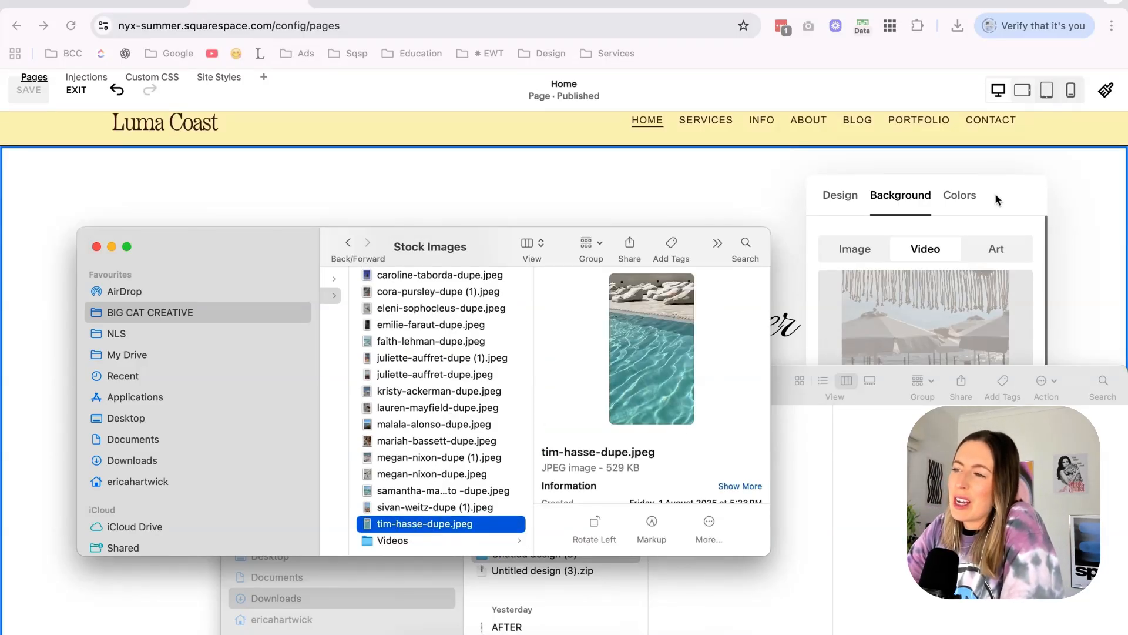
click(1015, 193)
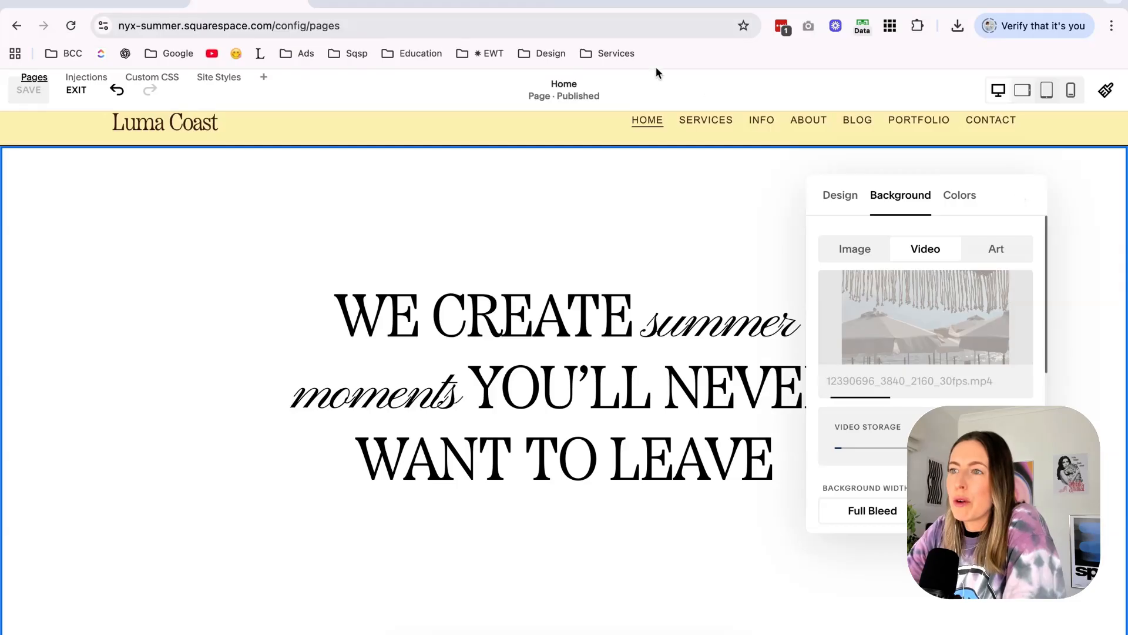
Switch to the Nyx Summer Mood Boards design in Canva and examine the Instagram template and endless summer layouts.
click(378, 7)
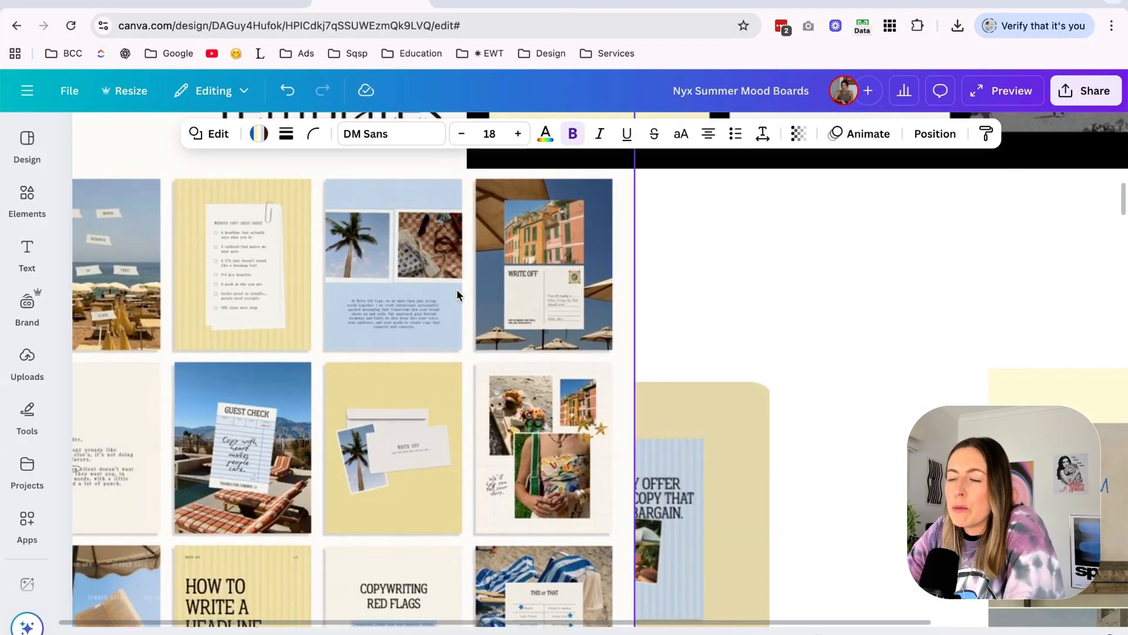
scroll(457, 289, up, 2)
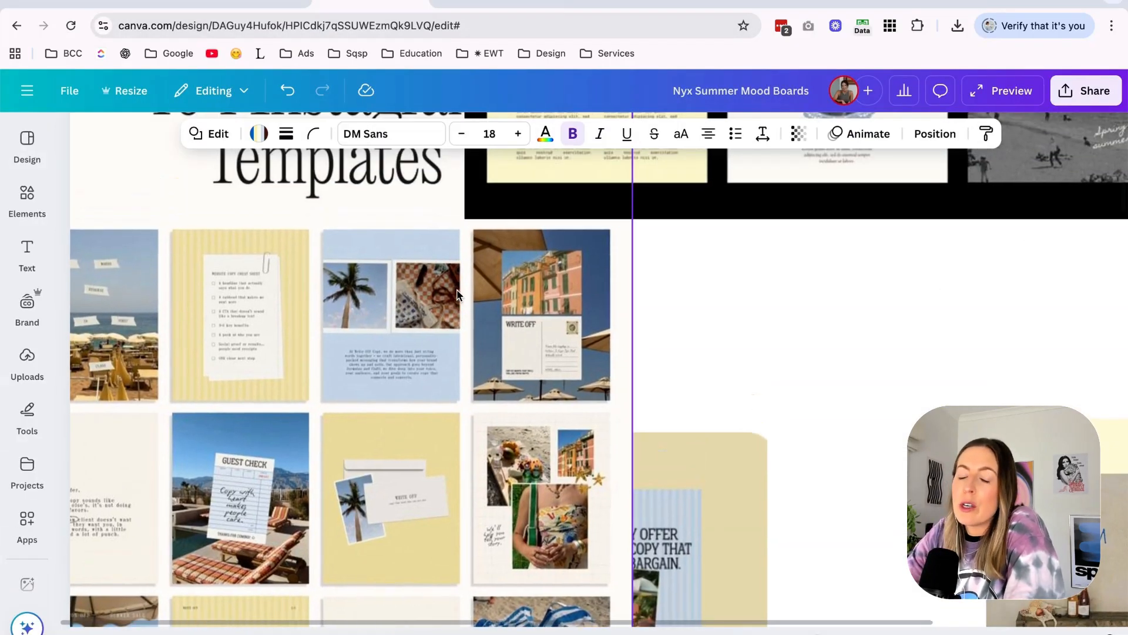
click(458, 294)
scroll(452, 293, down, 2)
scroll(452, 293, left, 2)
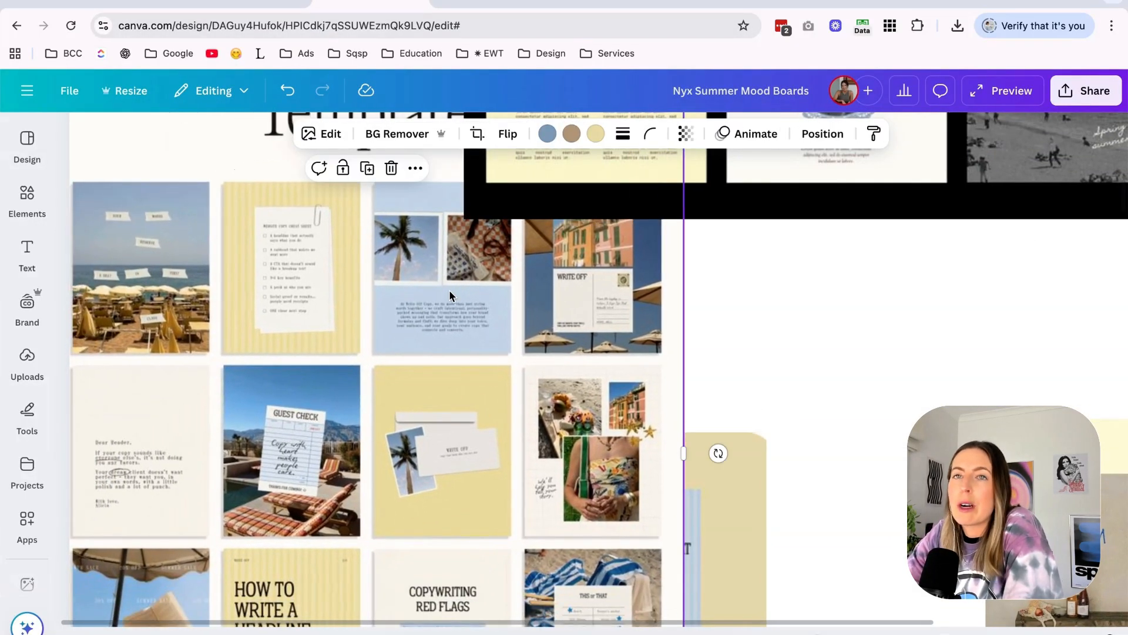
scroll(449, 290, down, 5)
scroll(449, 290, down, 3)
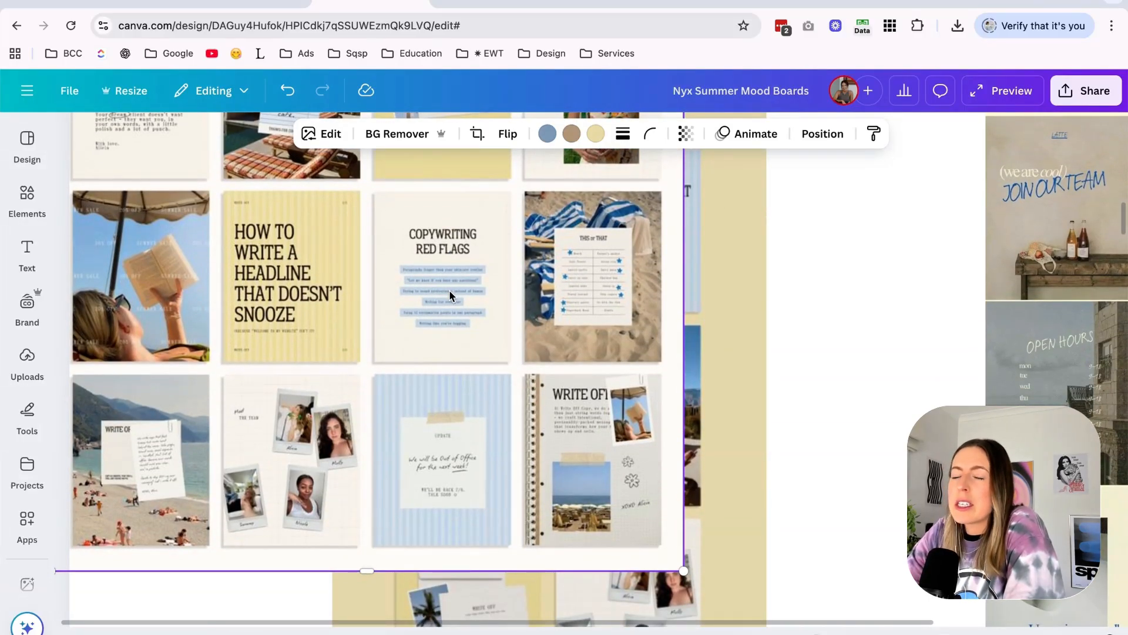
scroll(449, 290, right, 5)
scroll(449, 290, up, 3)
scroll(449, 290, down, 7)
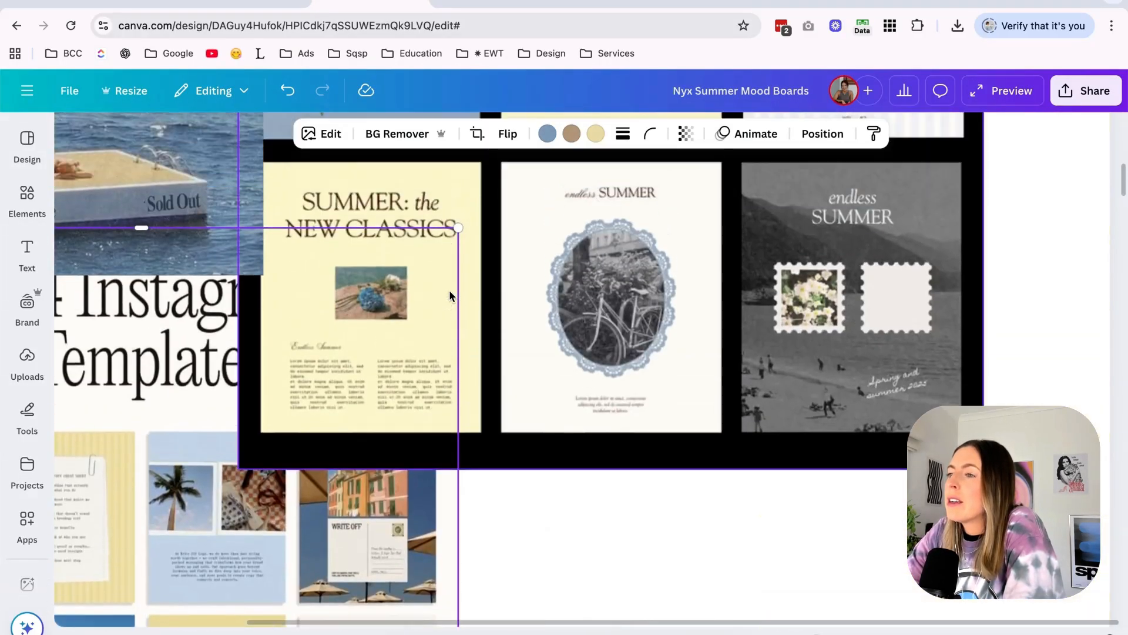
click(779, 374)
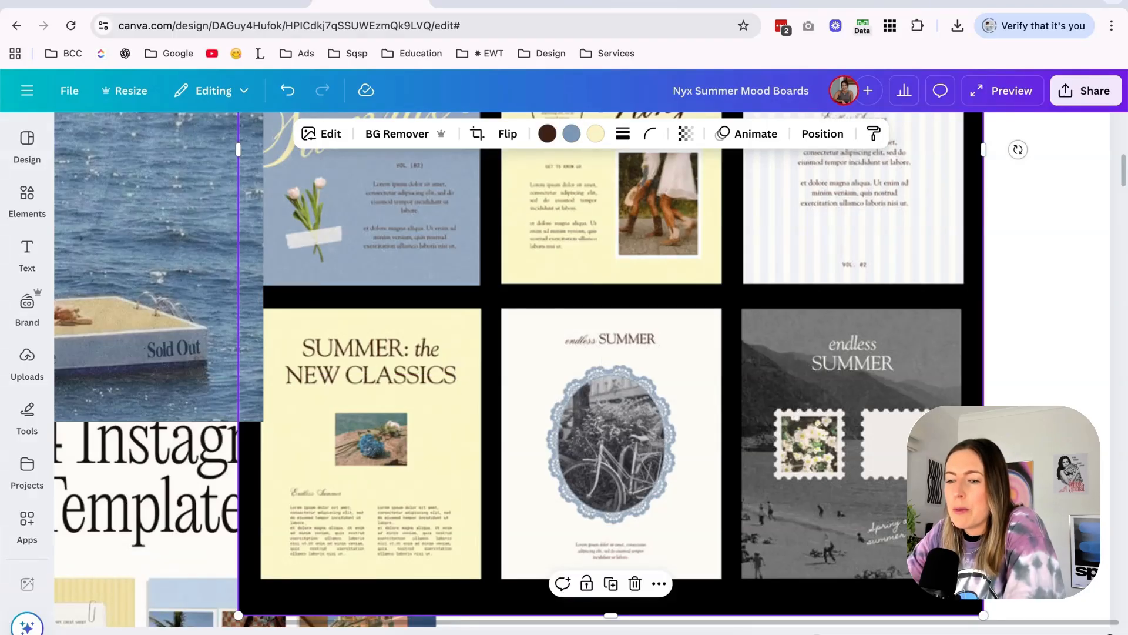
Search the Stock Images folder for another beach photo and preview the one of swimmers in the surf.
click(399, 634)
scroll(473, 436, down, 1)
click(433, 509)
key(Up)
key(Up)
key(Up)
key(space)
key(space)
key(Up)
key(Up)
key(Up)
key(Up)
key(Up)
key(Up)
key(Up)
key(Up)
key(Up)
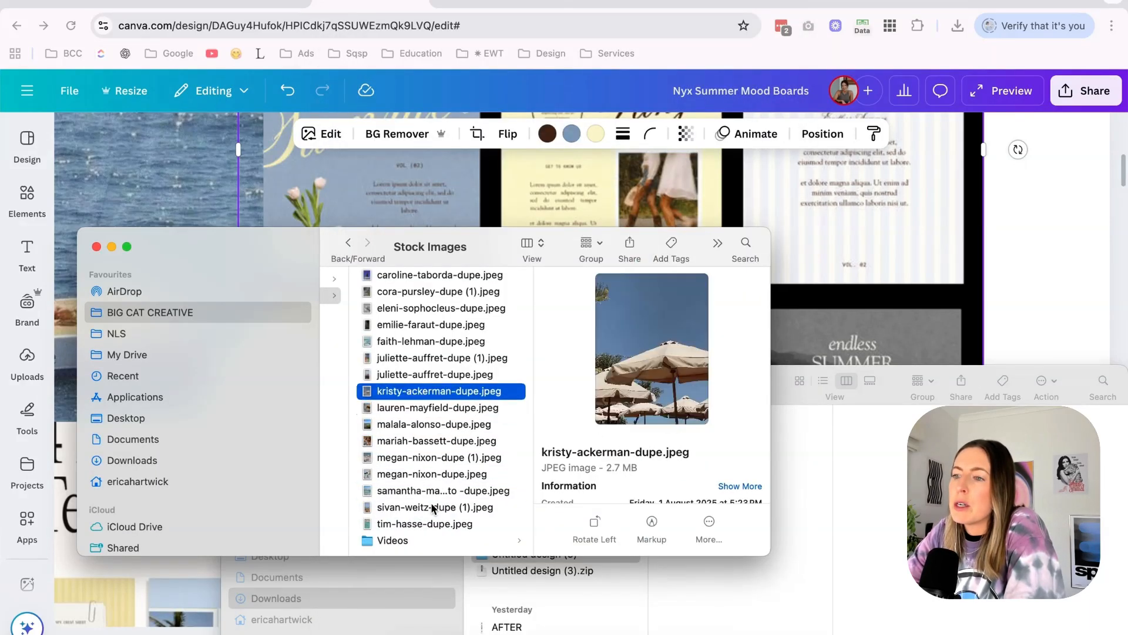
key(space)
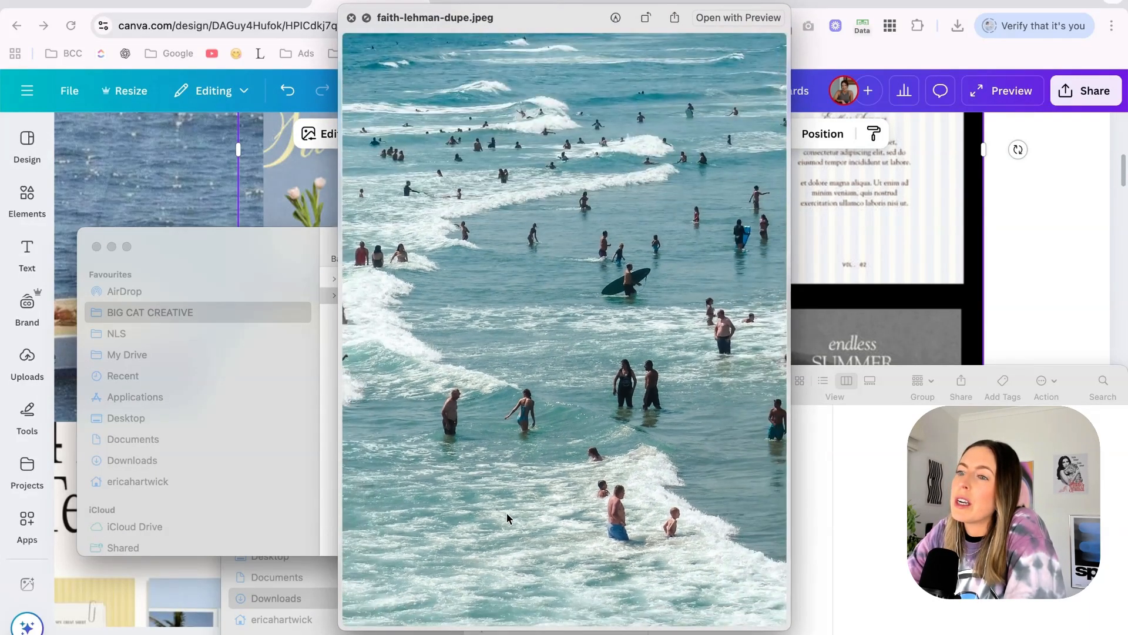
Add the stock photo of swimmers in the surf to the blank page 3 of the untitled Canva design, filling the page.
click(1031, 211)
scroll(1031, 212, down, 5)
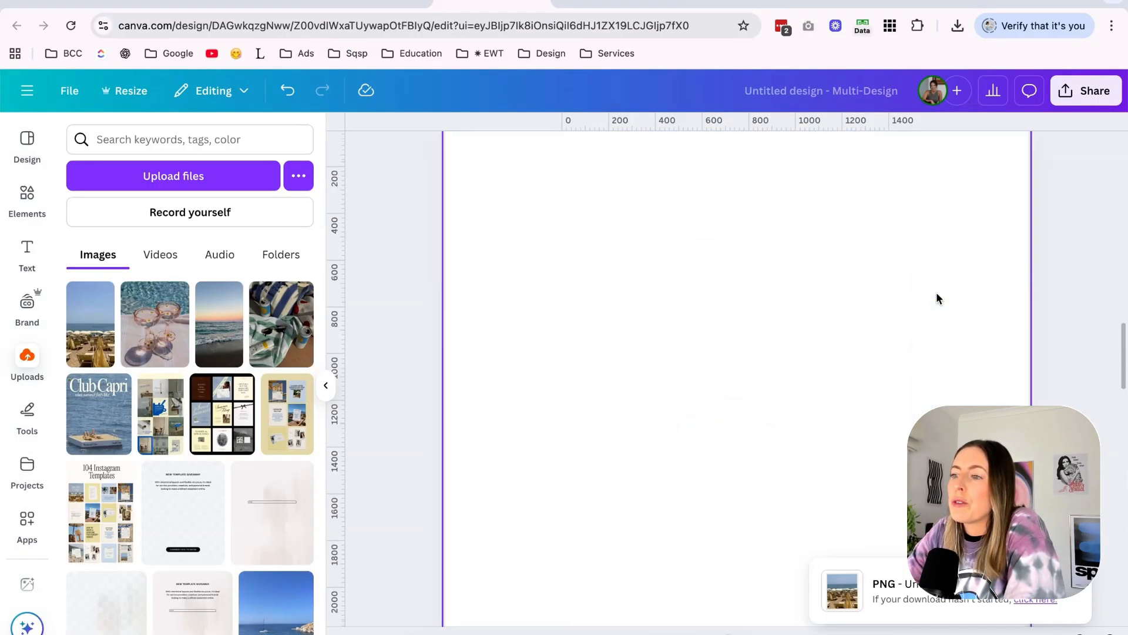
scroll(936, 292, up, 10)
scroll(938, 294, down, 10)
click(938, 293)
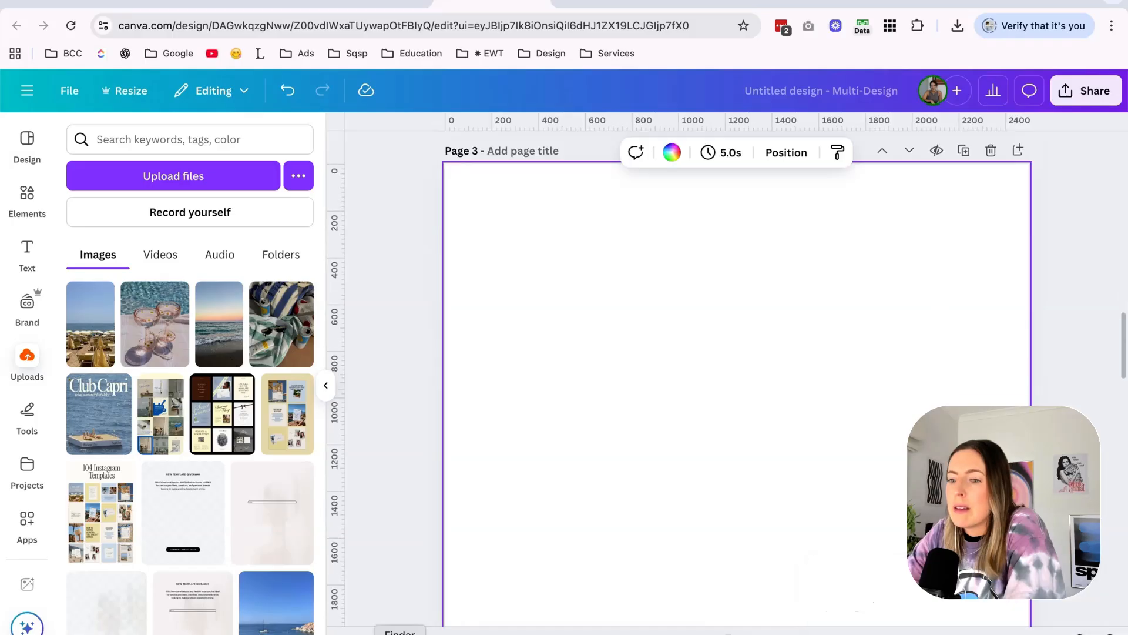
click(398, 634)
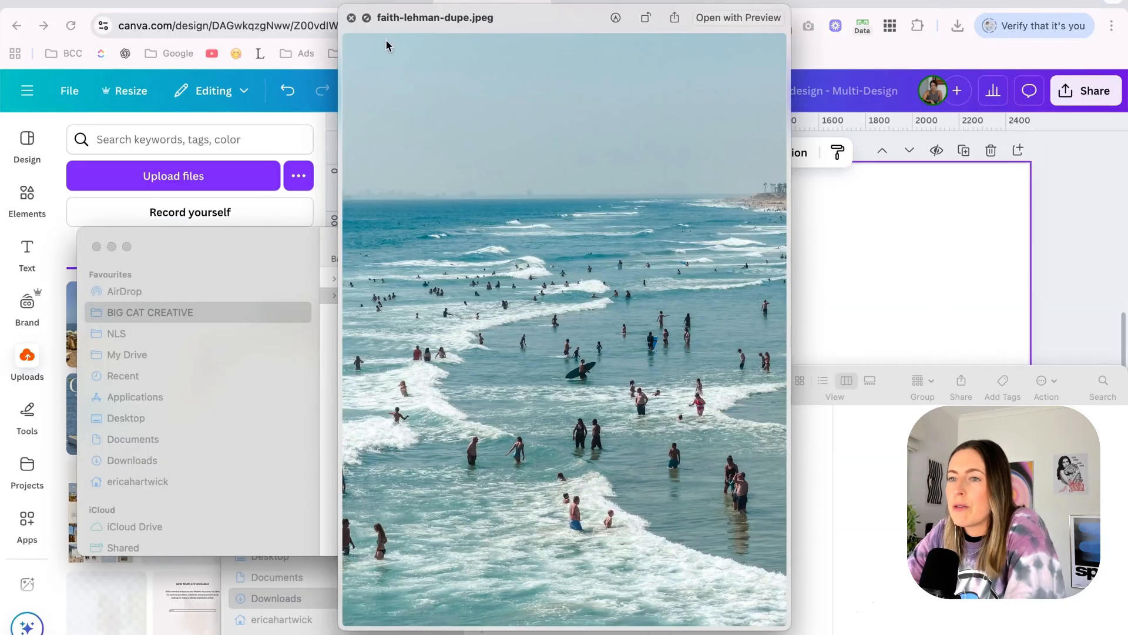
click(351, 18)
click(433, 326)
drag(429, 341, 821, 269)
drag(737, 412, 745, 552)
Shift the swimmers photo down within its square crop on page 3 to include the horizon and more sky.
scroll(746, 372, up, 10)
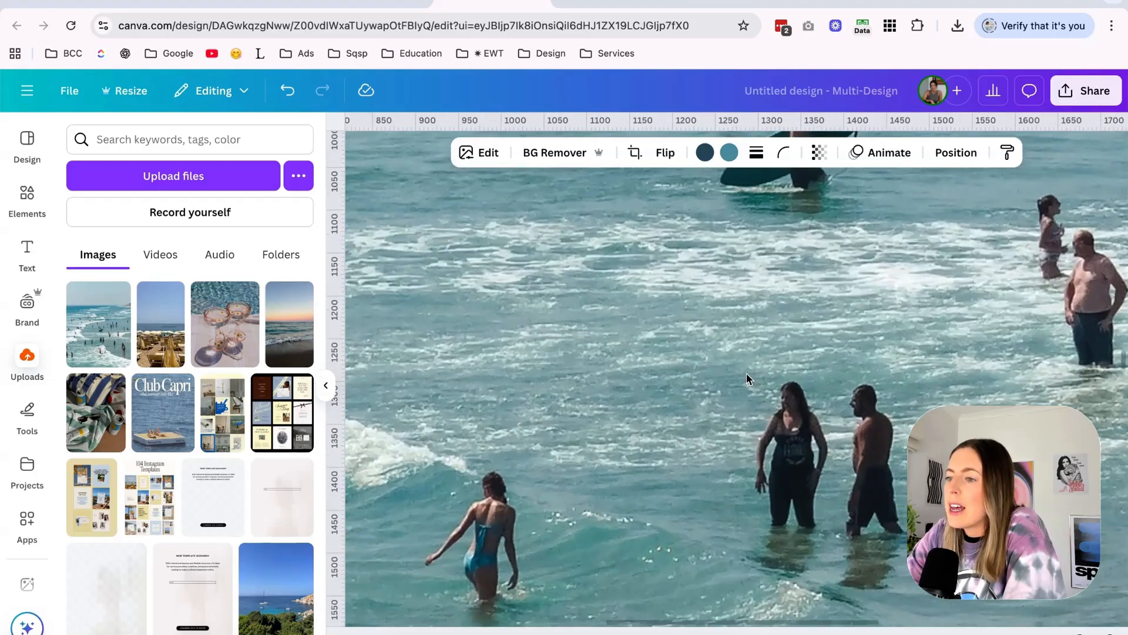
scroll(738, 379, down, 10)
double_click(738, 376)
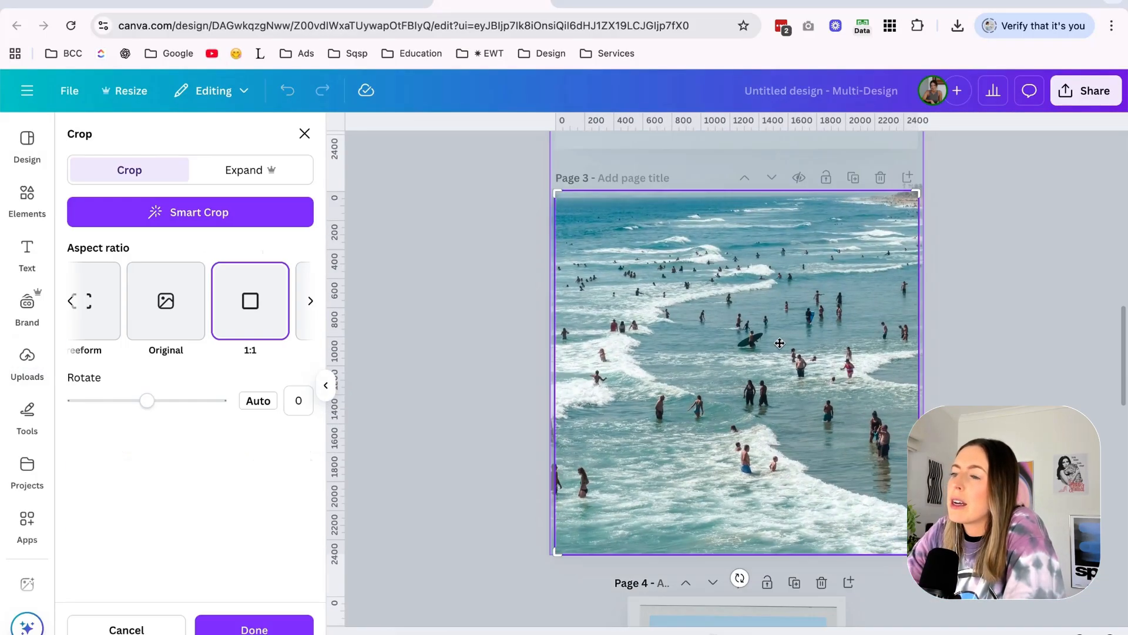
drag(738, 376, 741, 483)
click(993, 387)
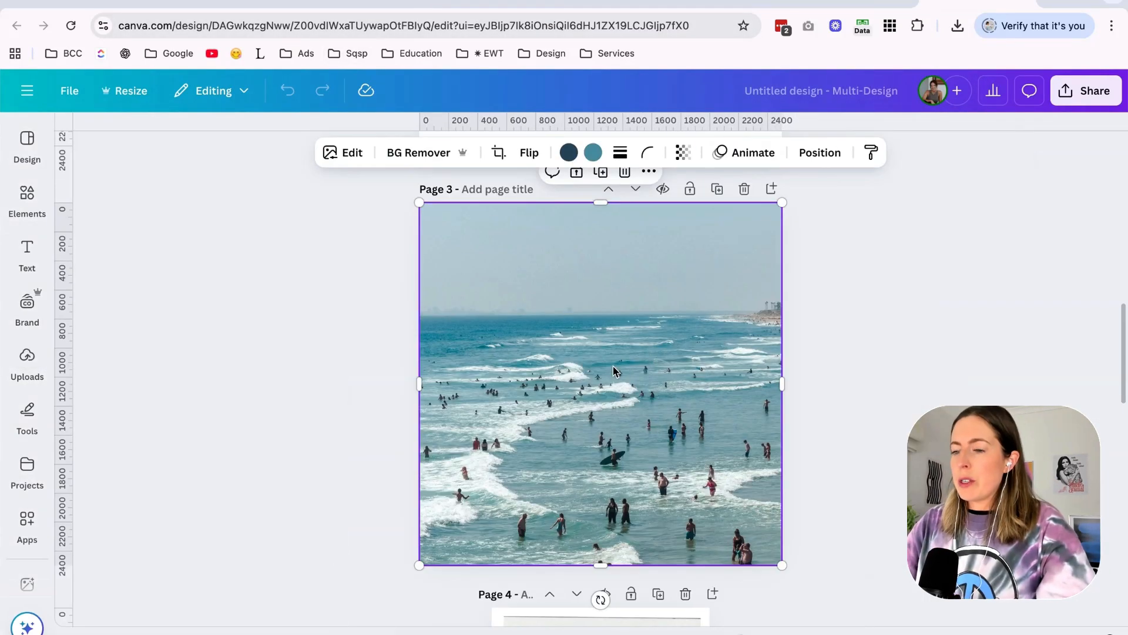
Turn the swimmers photo on page 3 black and white by setting its saturation to -100.
scroll(612, 370, up, 3)
scroll(612, 366, up, 2)
click(350, 154)
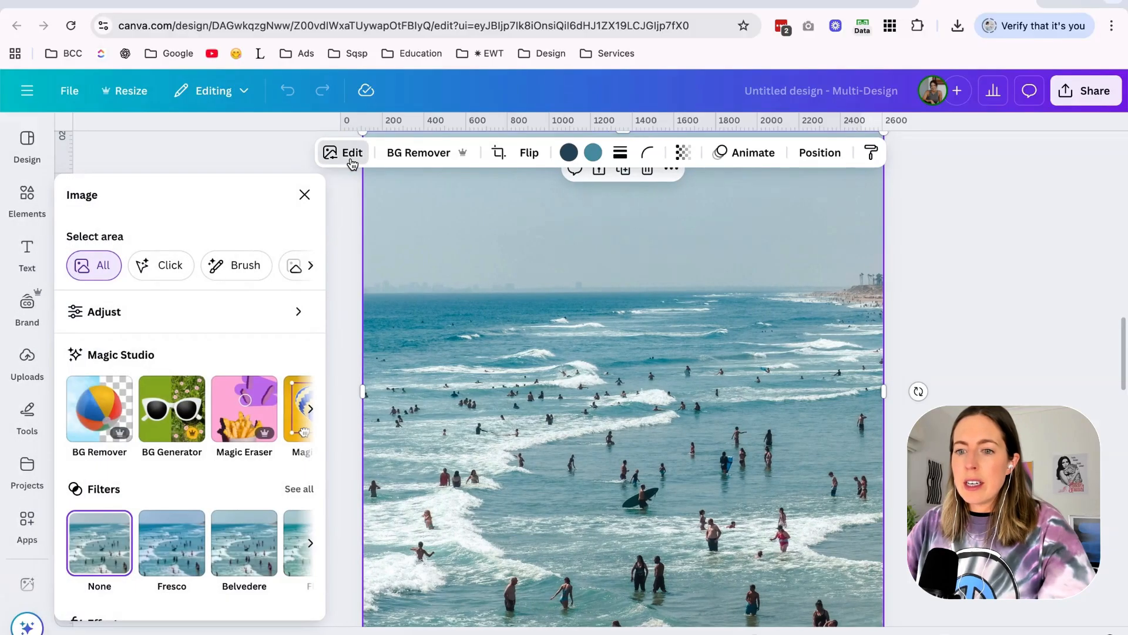
click(117, 314)
scroll(186, 429, down, 8)
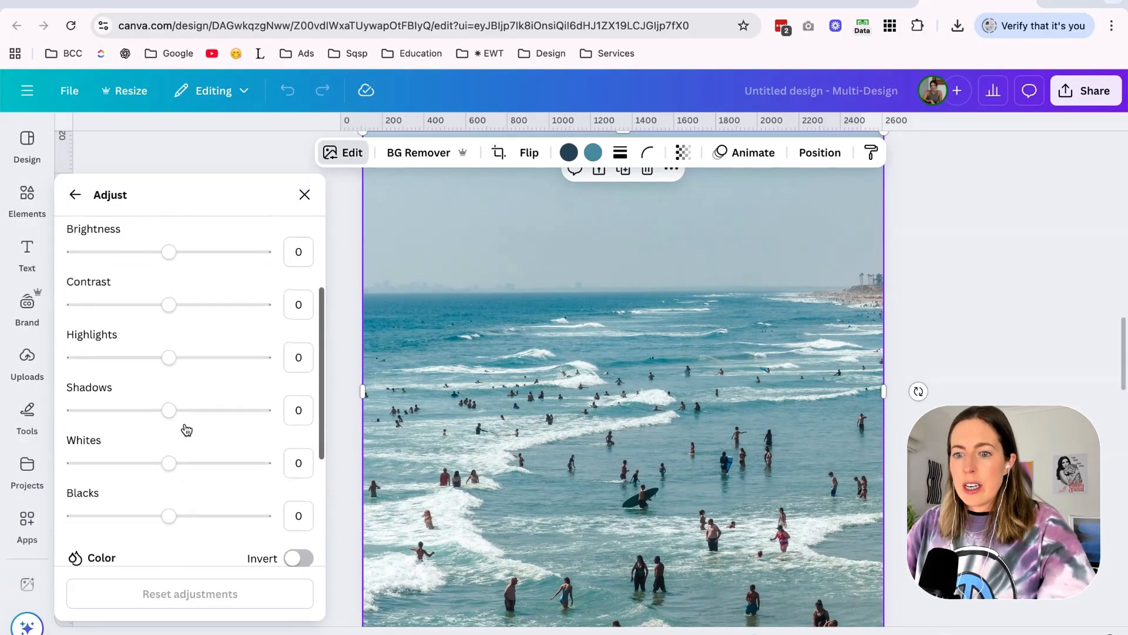
drag(168, 460, 3, 467)
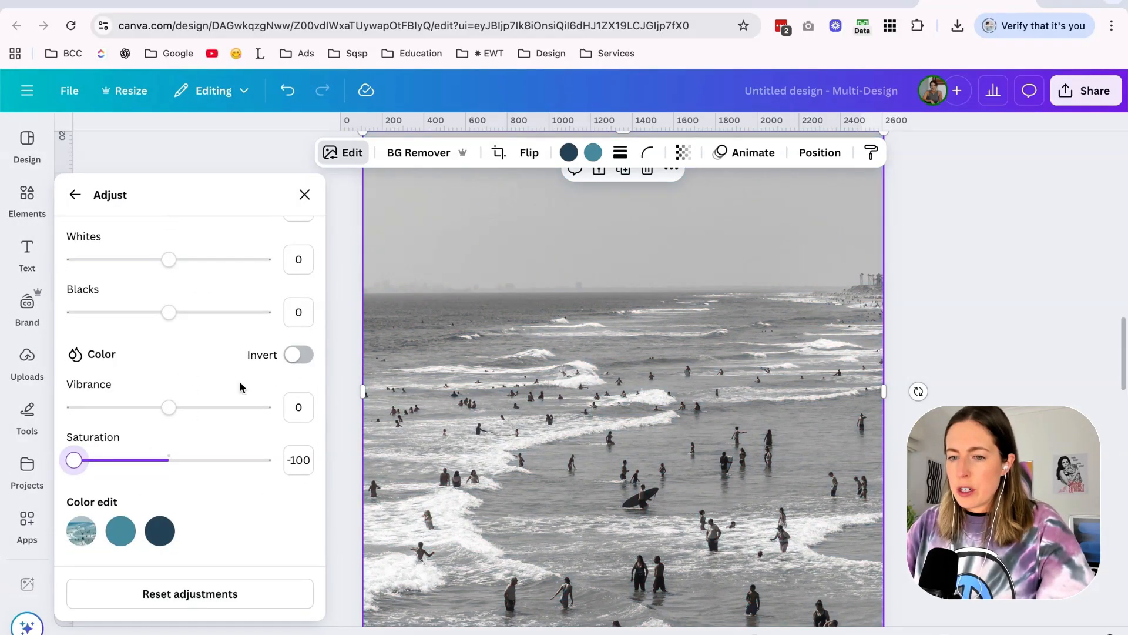
scroll(238, 381, down, 2)
Set the swimmers photo's contrast to -79 and lower its brightness slightly.
scroll(238, 381, up, 6)
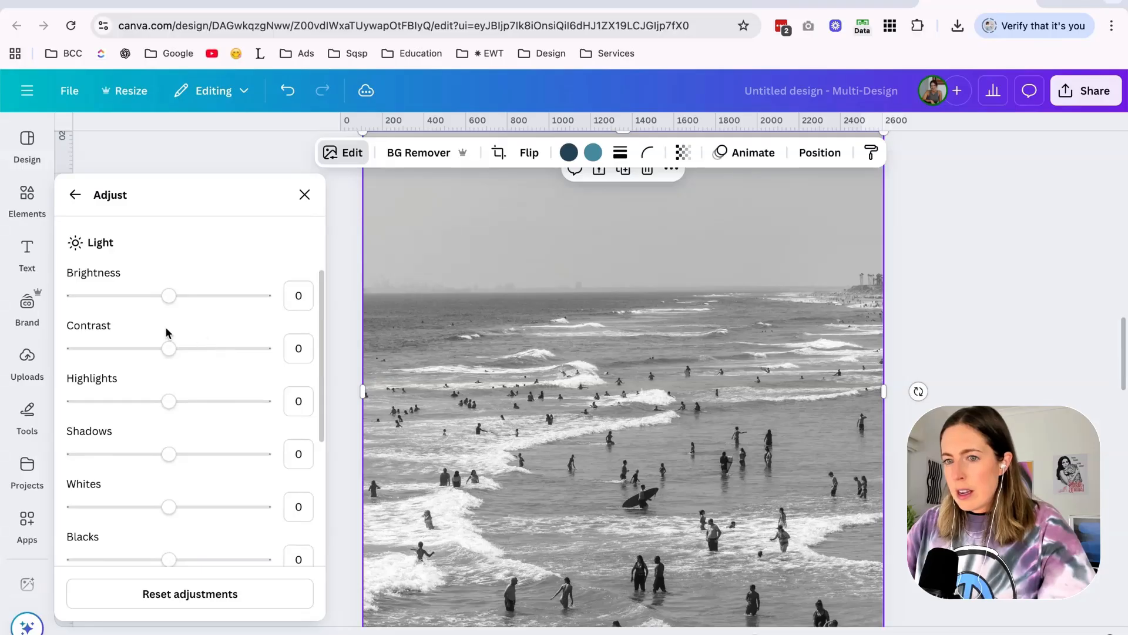
drag(169, 348, 123, 351)
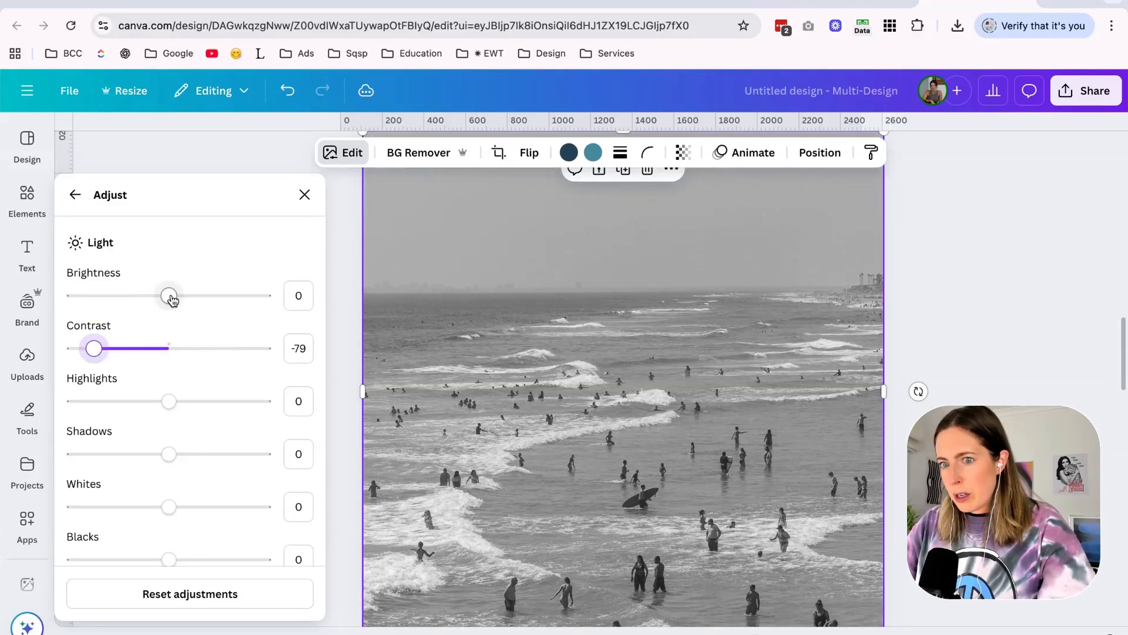
drag(170, 297, 147, 299)
scroll(141, 297, down, 3)
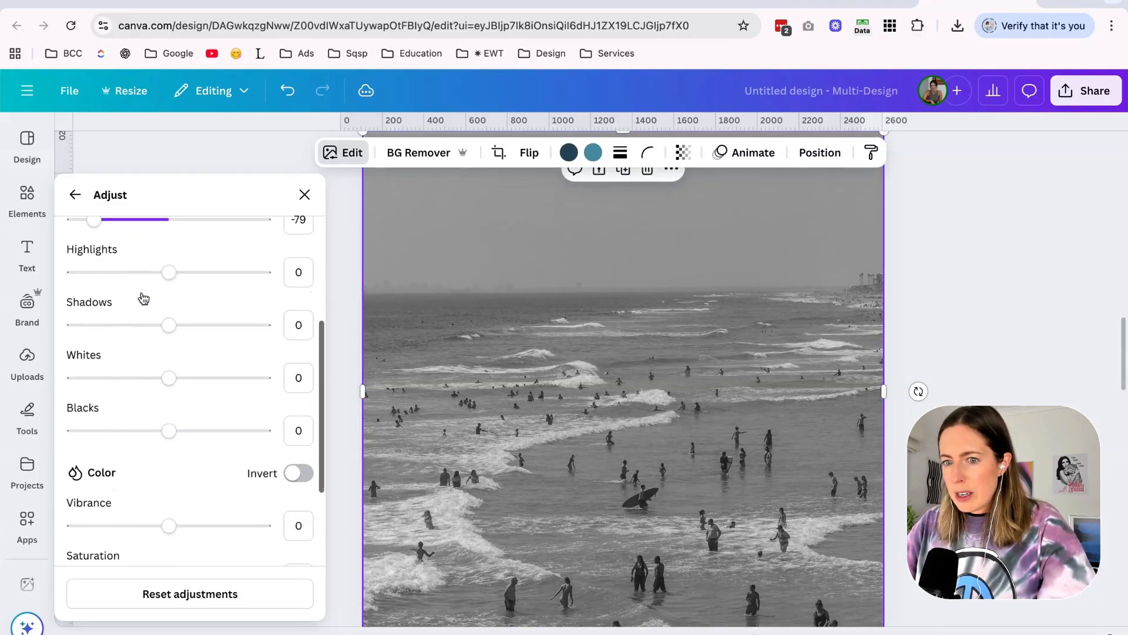
drag(168, 429, 141, 435)
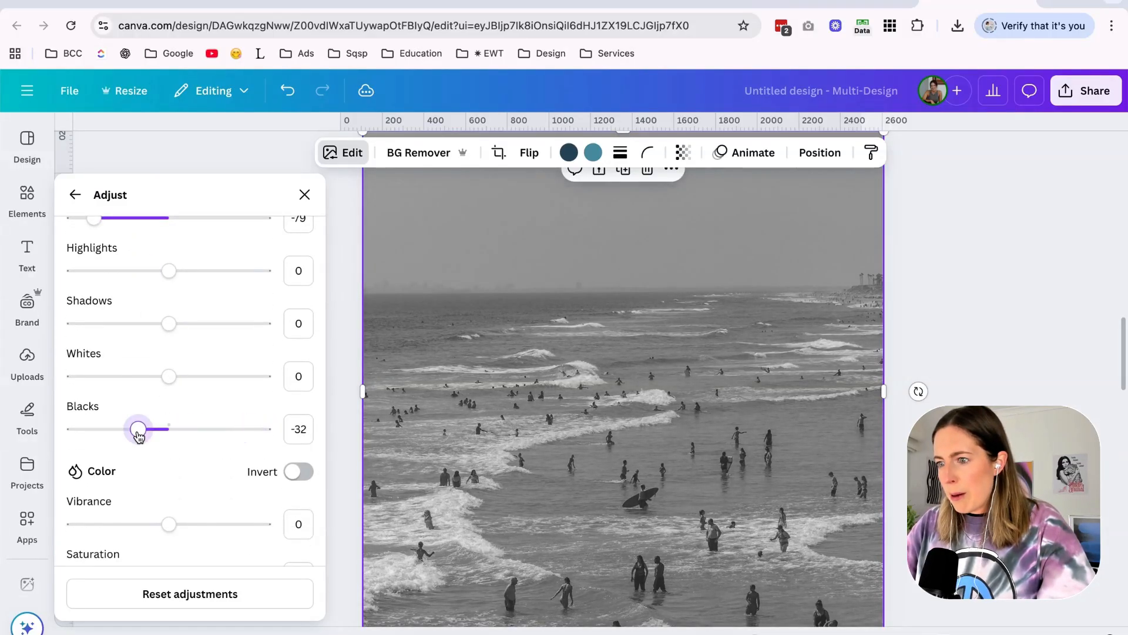
click(876, 275)
Check the endless summer layout in the mood board and search the graphics elements for "texture".
click(27, 200)
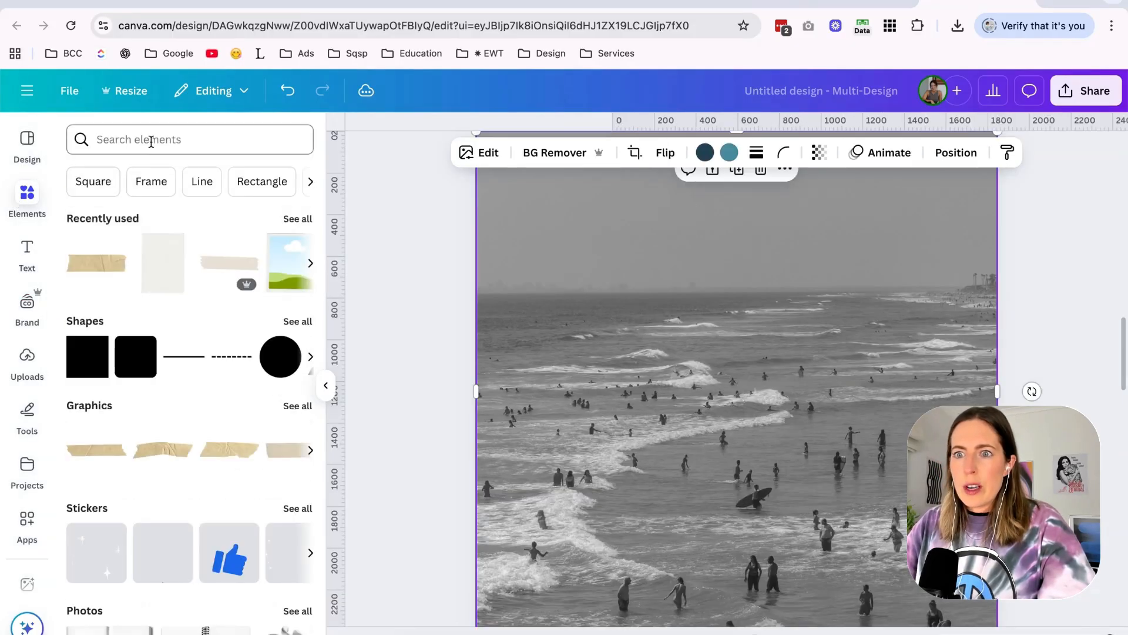
click(152, 143)
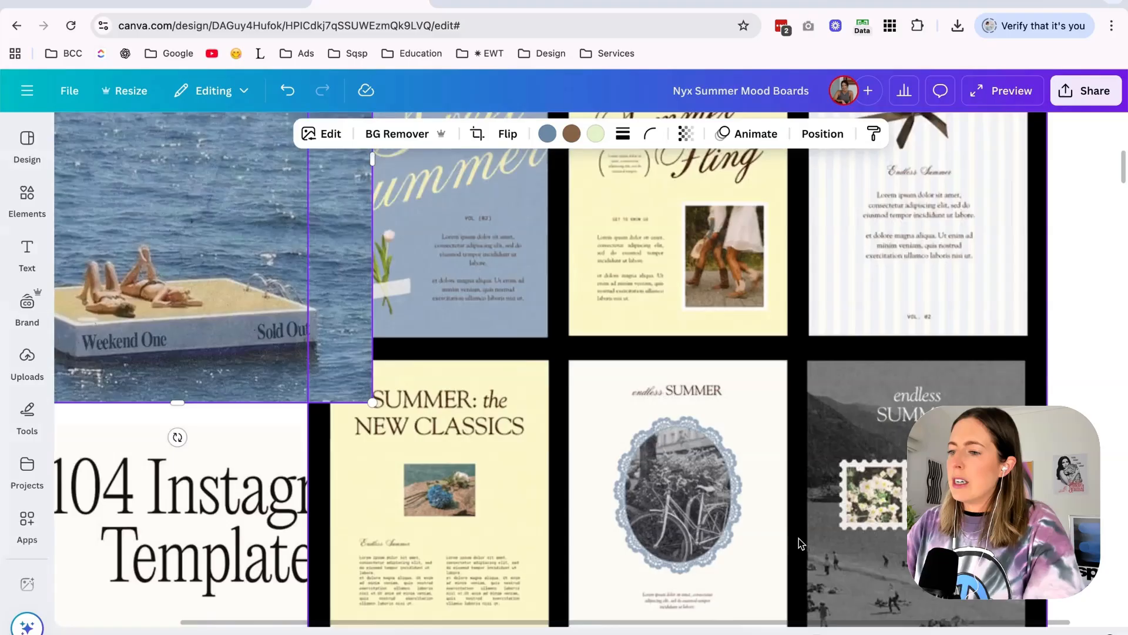
scroll(799, 539, down, 3)
scroll(799, 539, down, 2)
scroll(798, 537, up, 3)
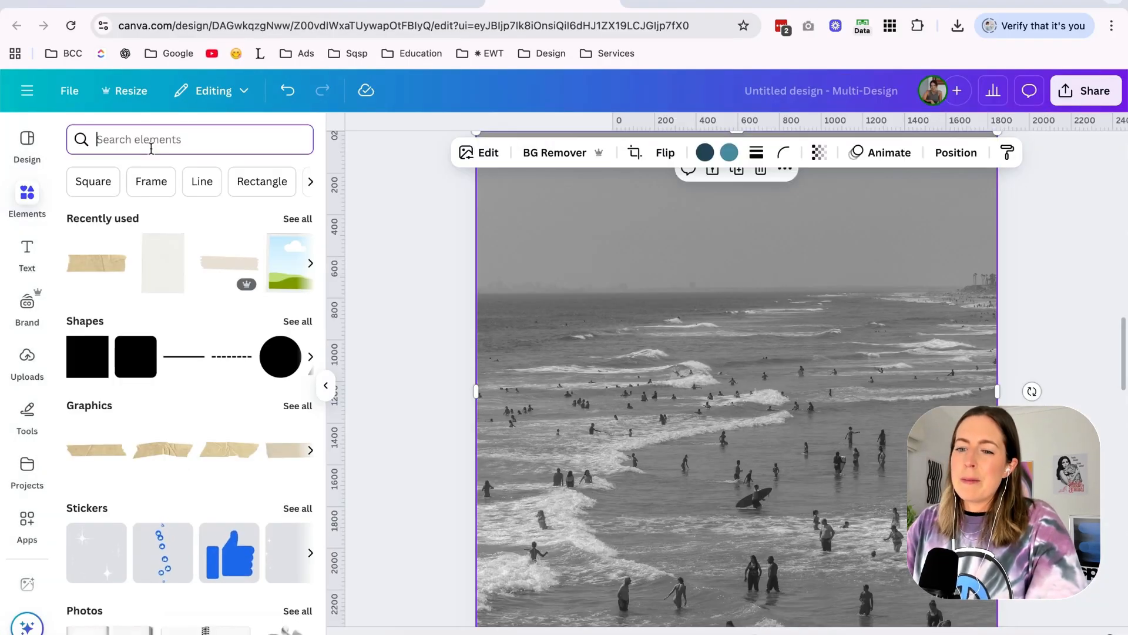
text(texture)
key(Return)
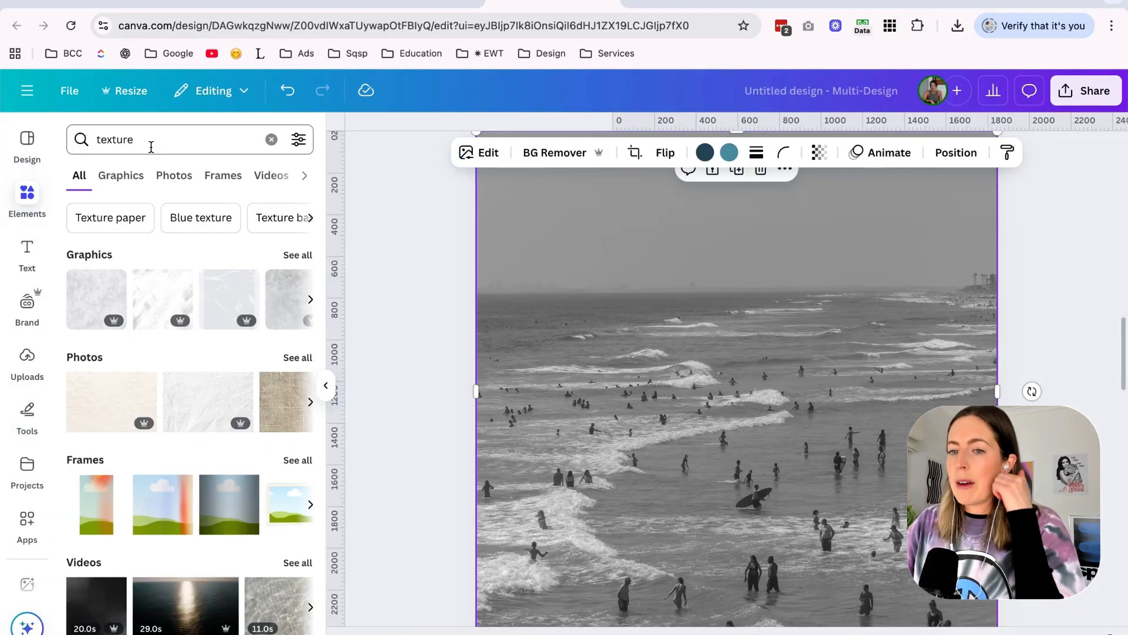
click(128, 179)
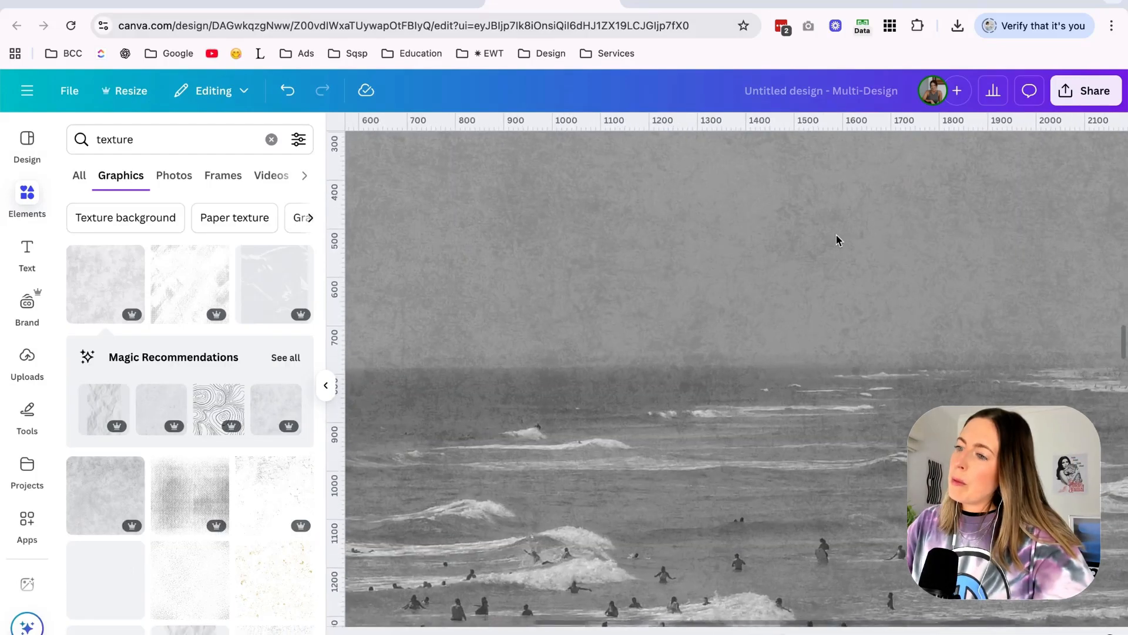
Try a mottled grey texture graphic as an overlay across the whole swimmers photo.
scroll(838, 240, up, 1)
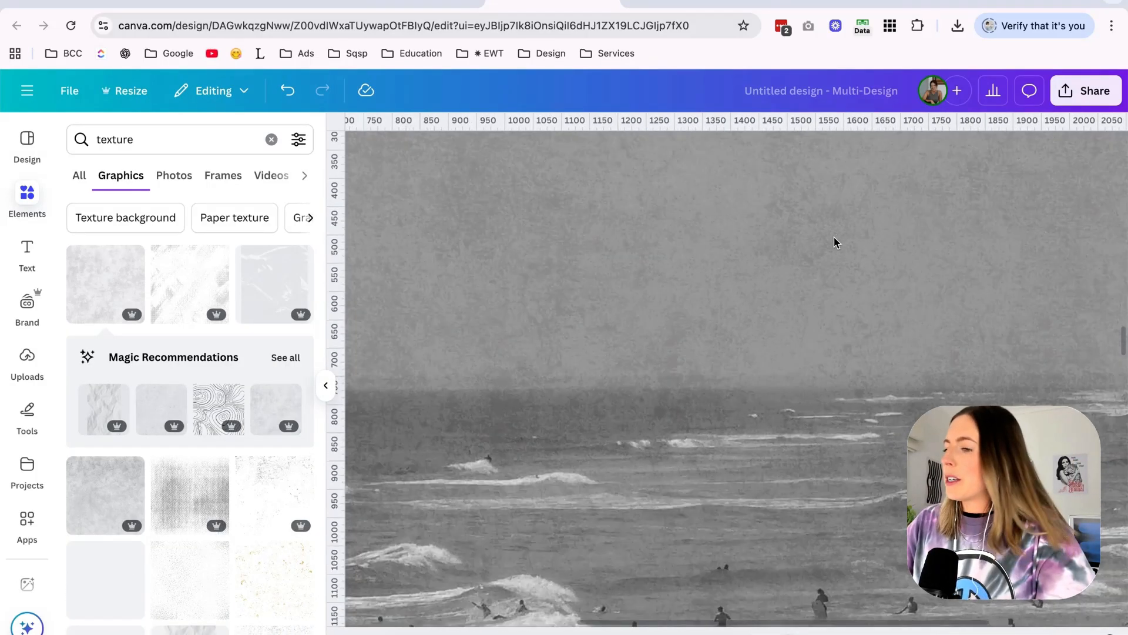
scroll(839, 240, down, 5)
scroll(837, 242, up, 2)
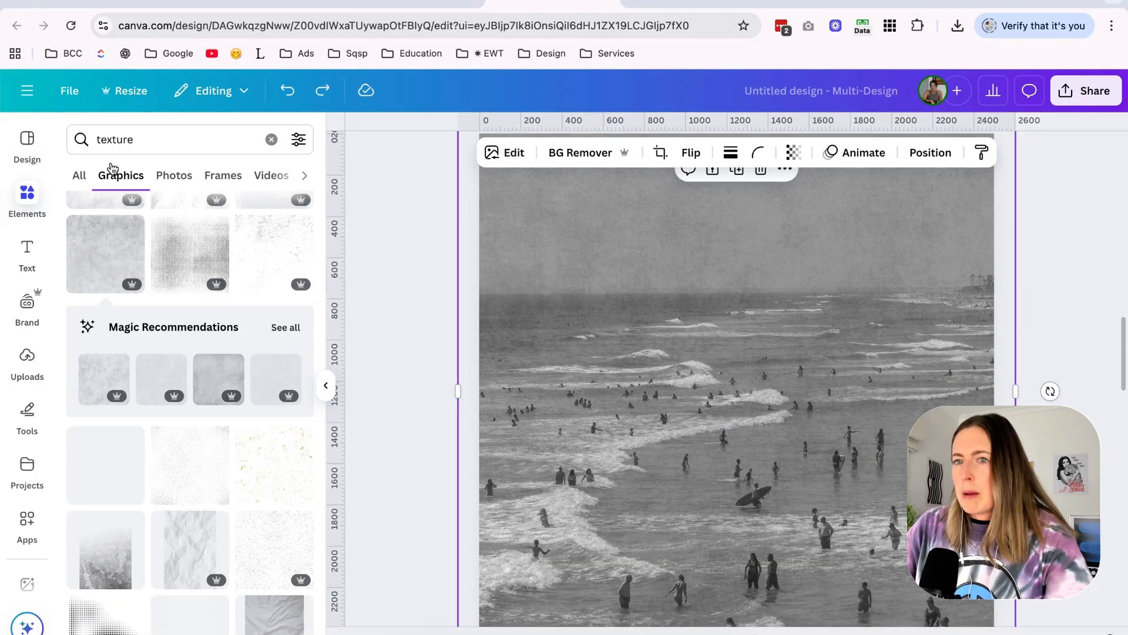
Search the graphics for "texture noise" and undo the texture overlay trials on the photo.
double_click(161, 134)
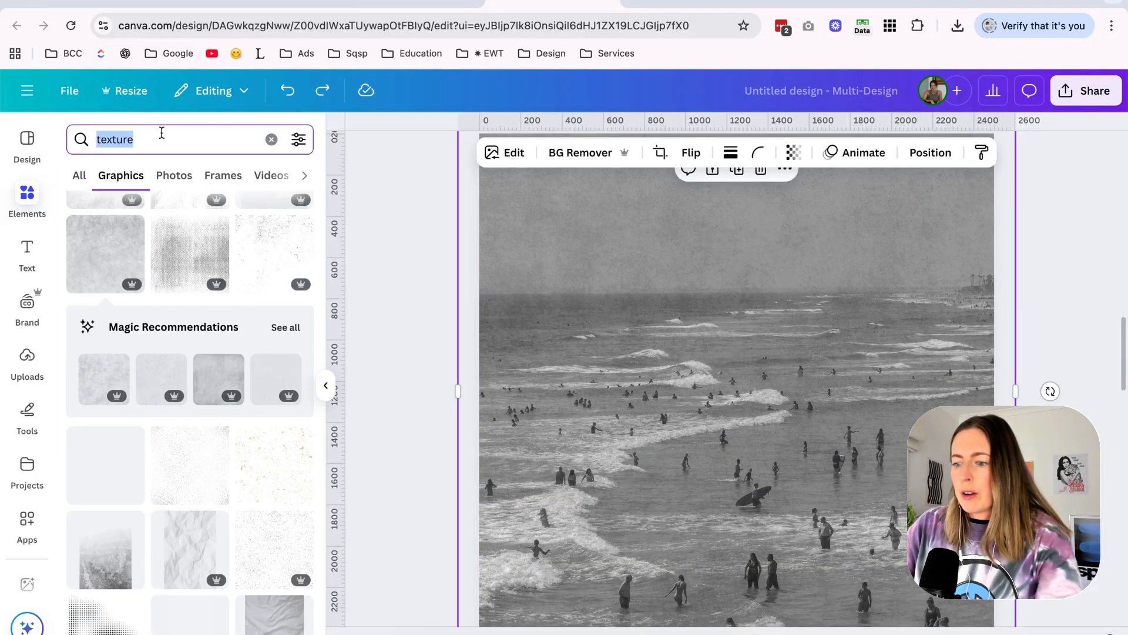
text(texture noise)
key(Return)
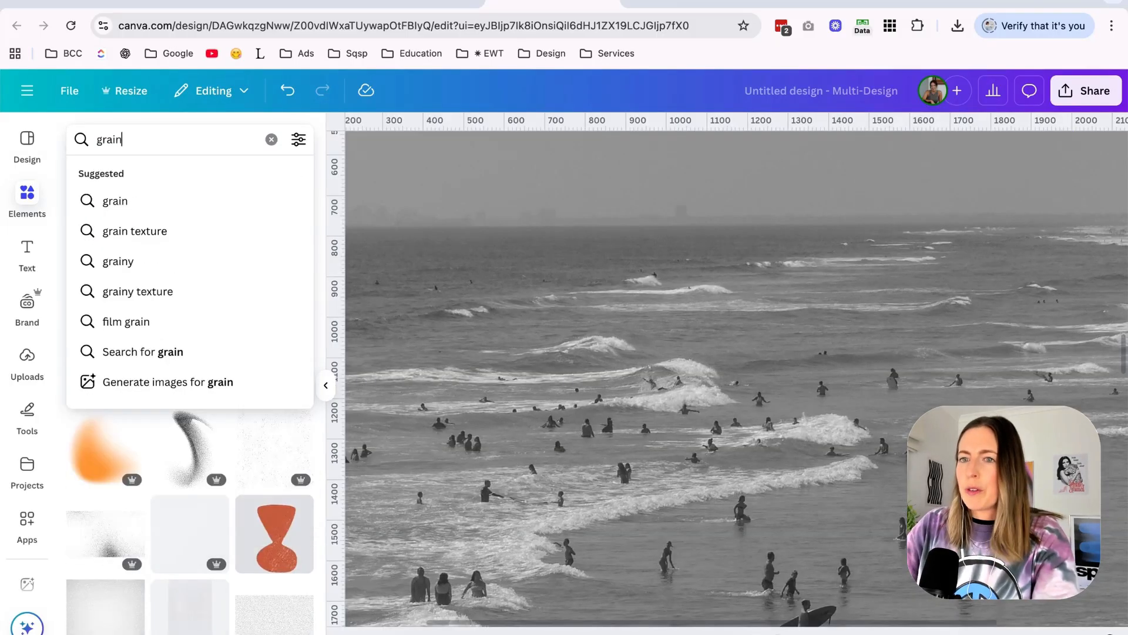
key(Return)
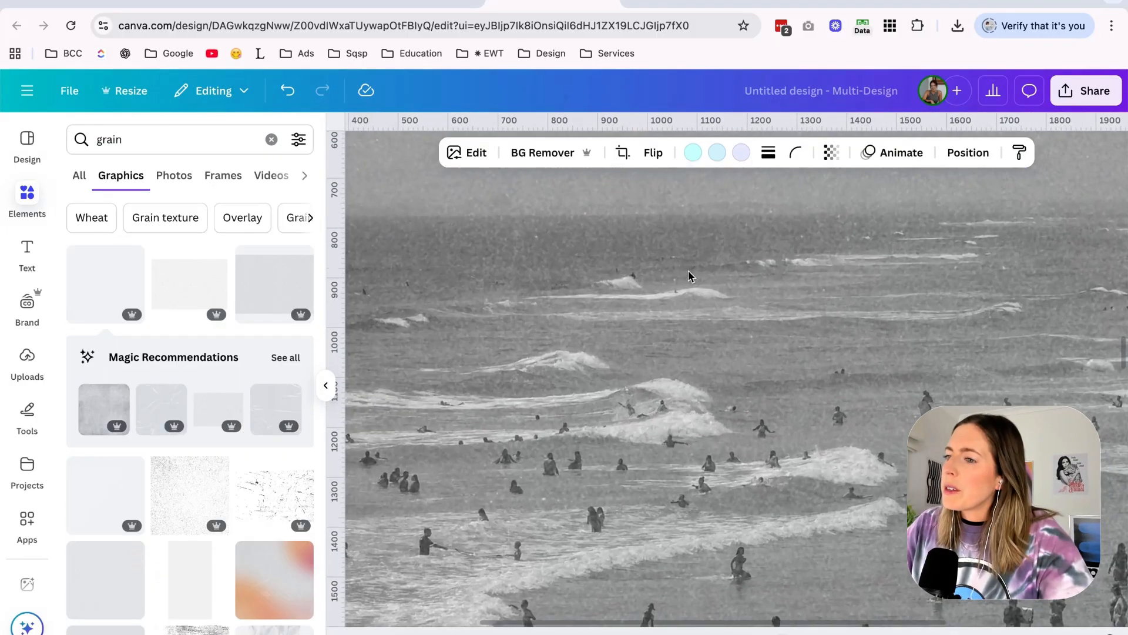
scroll(690, 273, down, 3)
scroll(755, 311, up, 2)
key(super+z)
key(super+z)
key(super+z)
Search the graphics for "grain" and lay a grain texture over the upper-left area of the page 3 photo.
click(276, 301)
scroll(674, 322, down, 3)
drag(728, 318, 667, 221)
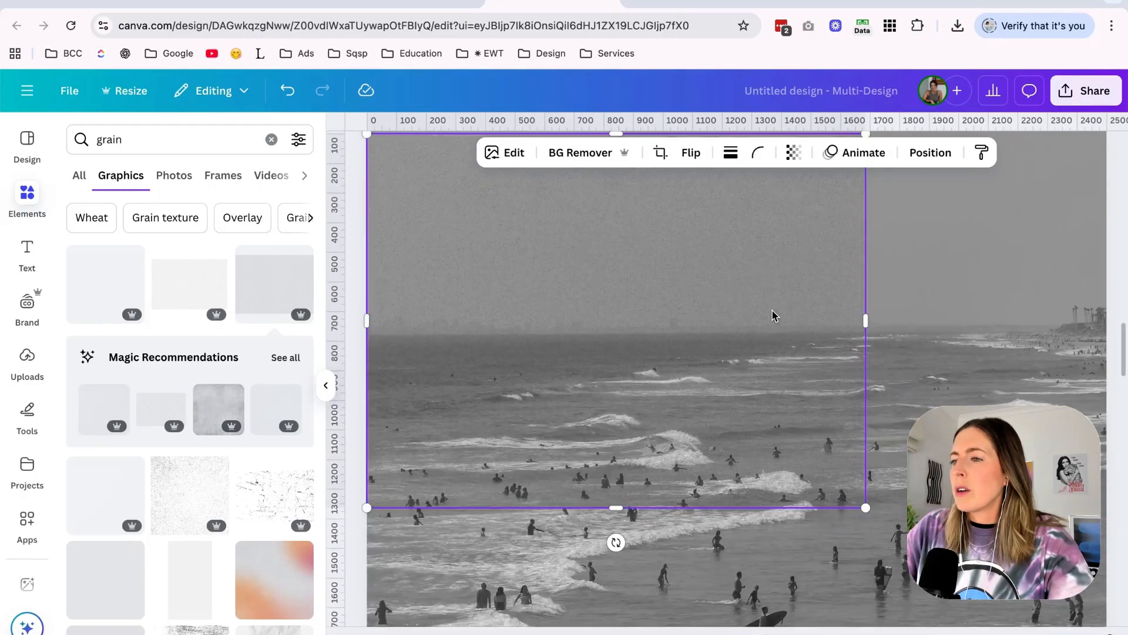
scroll(764, 312, up, 2)
scroll(756, 315, down, 1)
Cover the rest of the swimmers photo on page 3 with further copies of the grain overlay.
click(1045, 294)
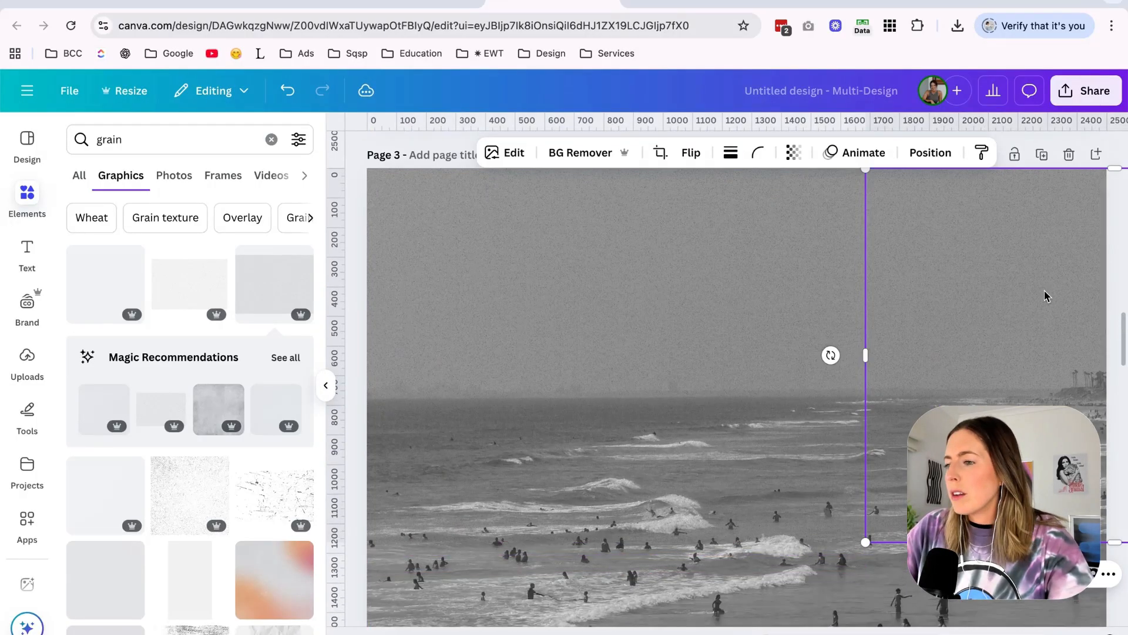
click(930, 594)
scroll(915, 294, up, 5)
click(880, 224)
scroll(881, 225, down, 3)
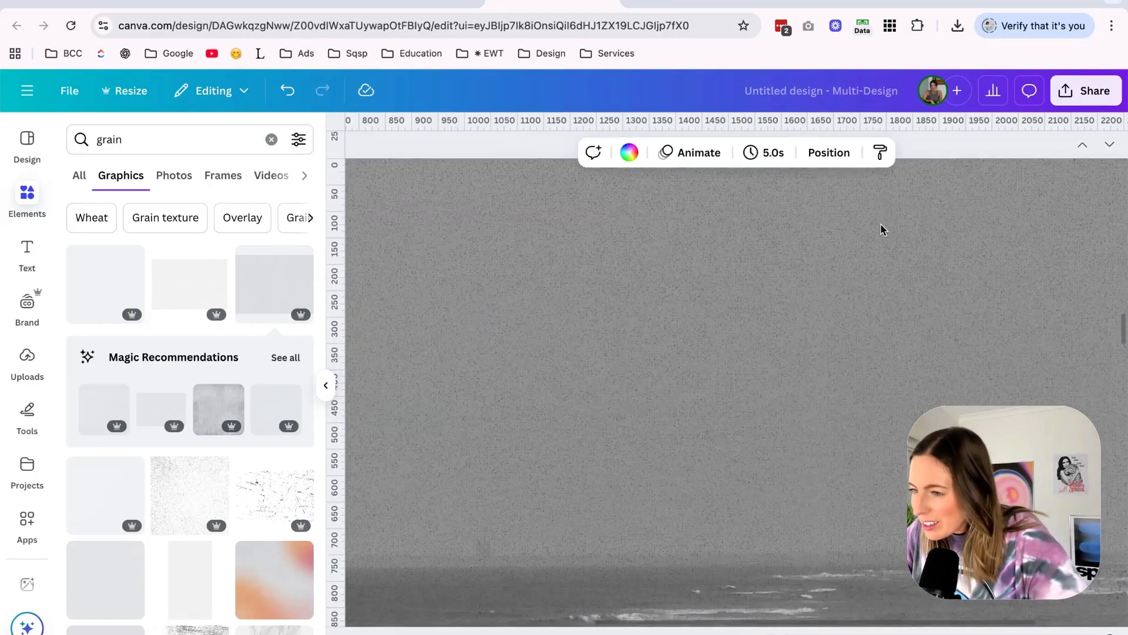
scroll(880, 224, down, 5)
click(881, 398)
Switch to the Squarespace home page and compare its video hero section with the endless summer mood board.
click(381, 3)
click(263, 3)
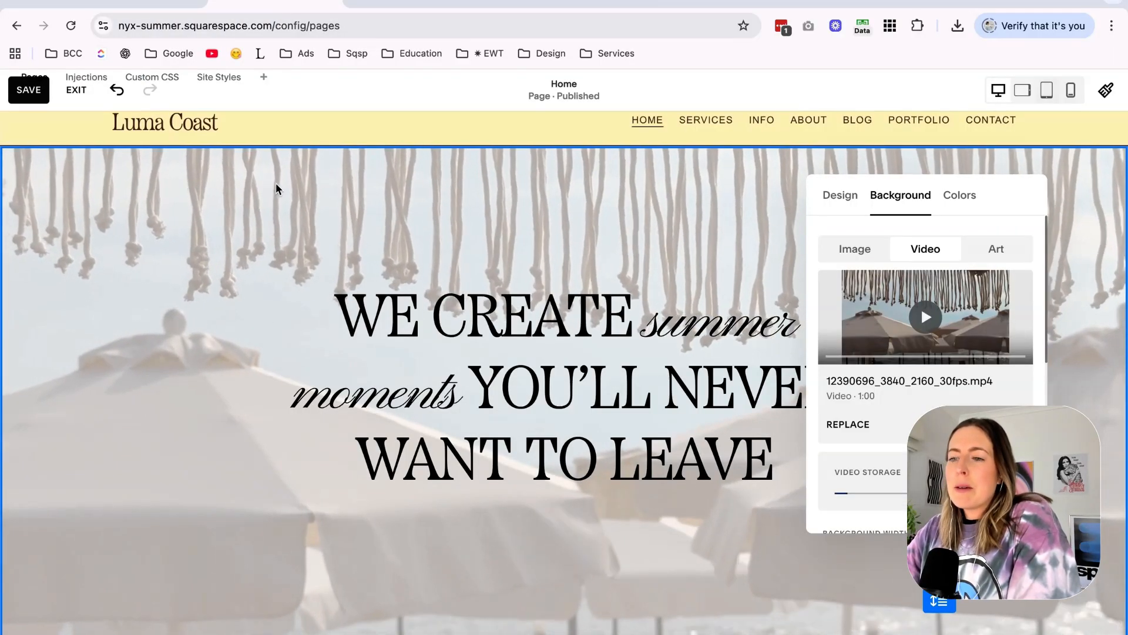
click(408, 2)
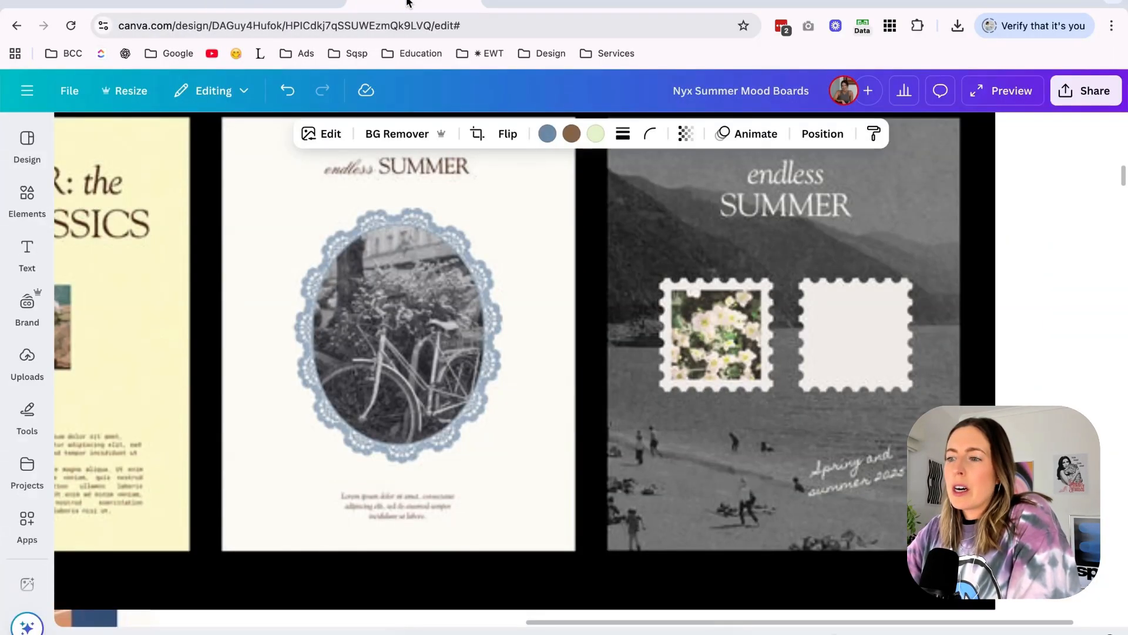
click(269, 2)
scroll(119, 421, down, 3)
scroll(118, 421, up, 3)
scroll(867, 442, down, 2)
scroll(866, 442, up, 2)
scroll(640, 393, down, 1)
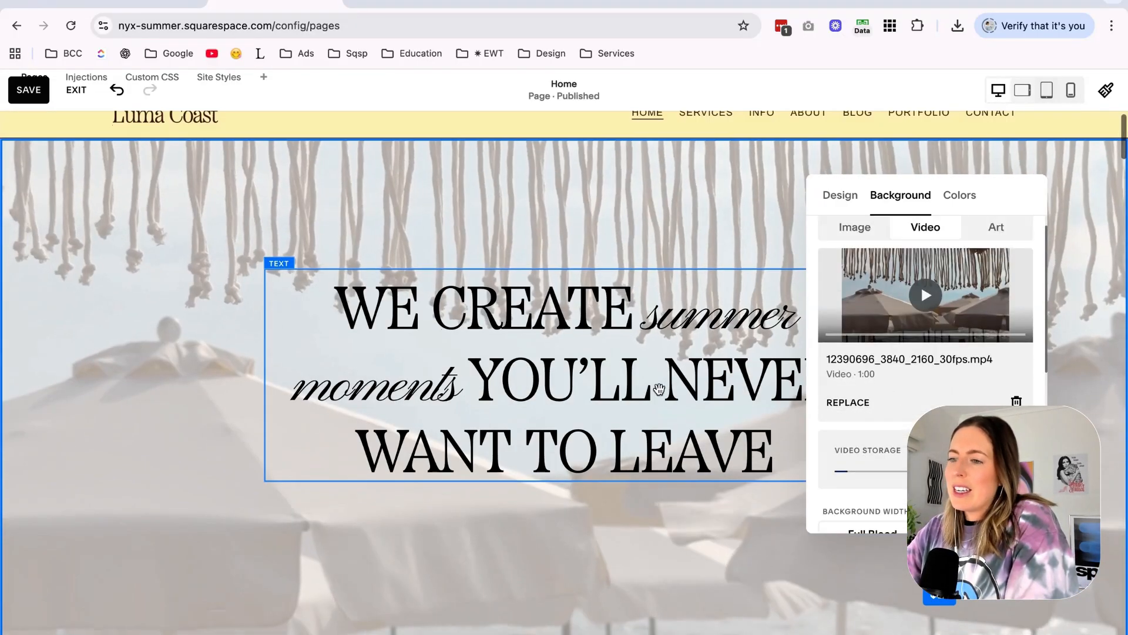
scroll(939, 364, down, 3)
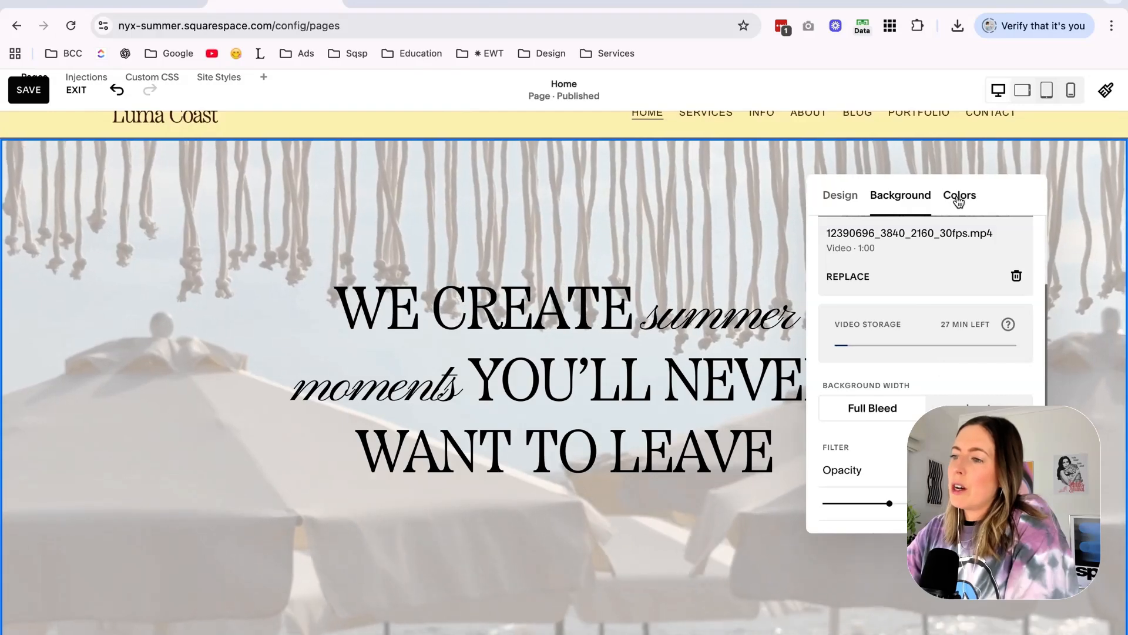
Try the black Bright 1 color theme on the hero section with the beach umbrella video.
click(960, 194)
scroll(649, 511, up, 1)
scroll(649, 330, down, 3)
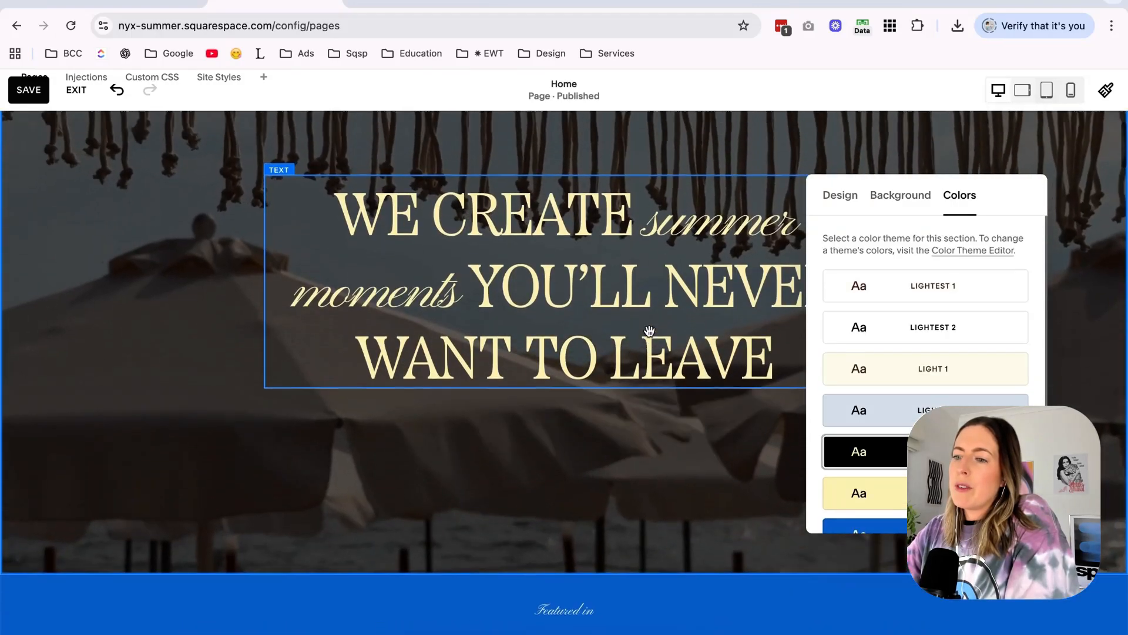
click(668, 269)
click(628, 183)
drag(940, 520, 940, 547)
scroll(557, 514, up, 2)
scroll(556, 513, down, 1)
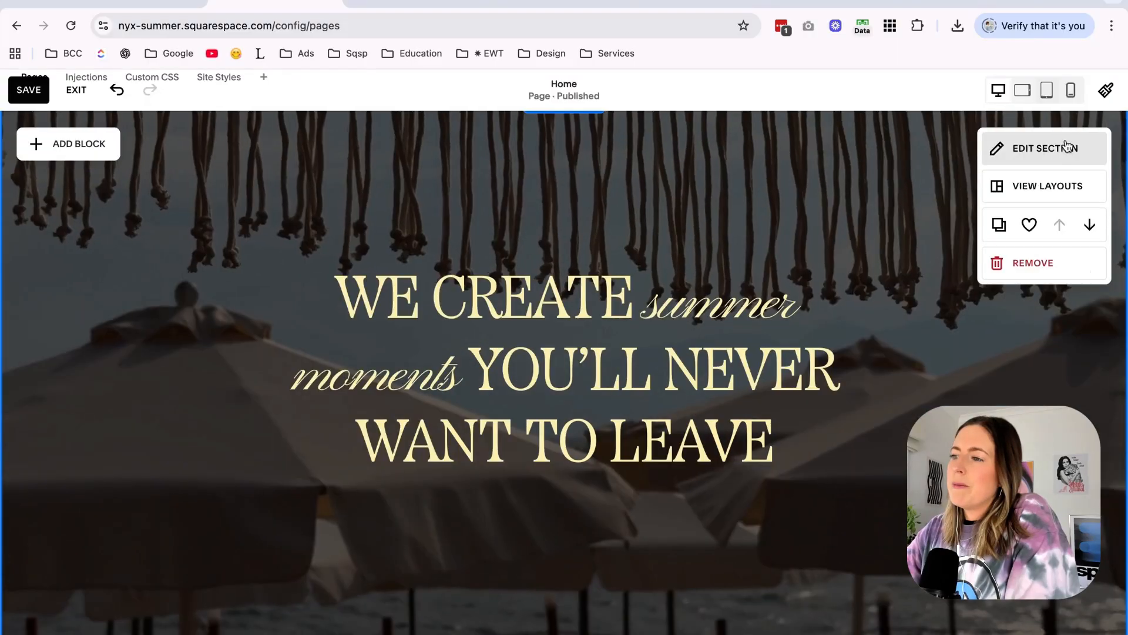
Remove the background video from the hero section and change its background type to Image.
click(1067, 146)
scroll(987, 352, down, 3)
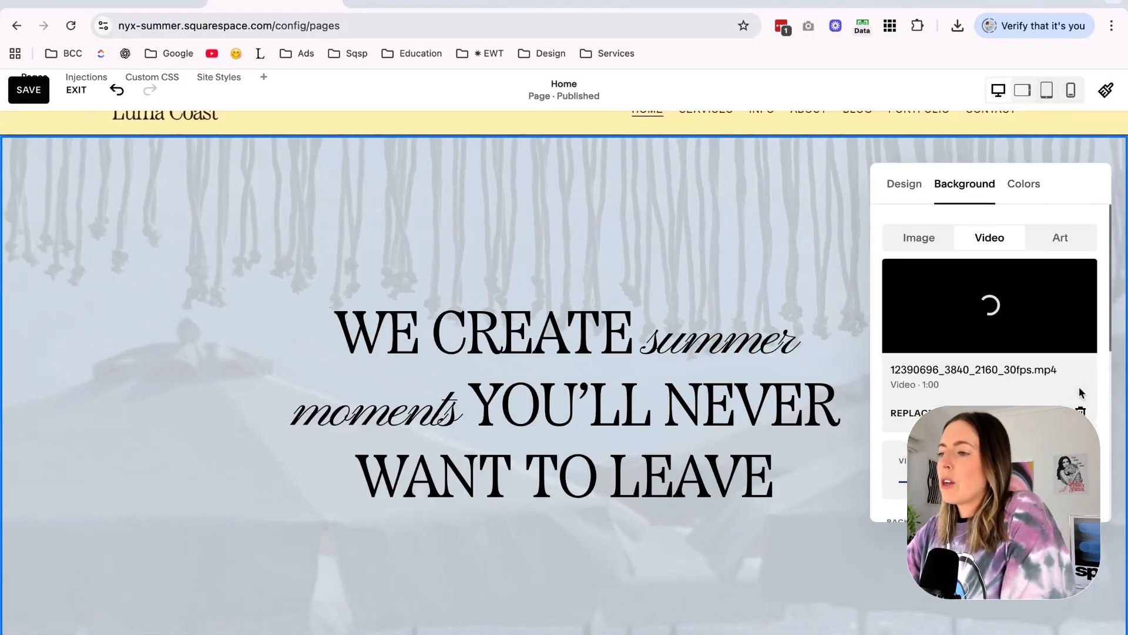
click(1081, 411)
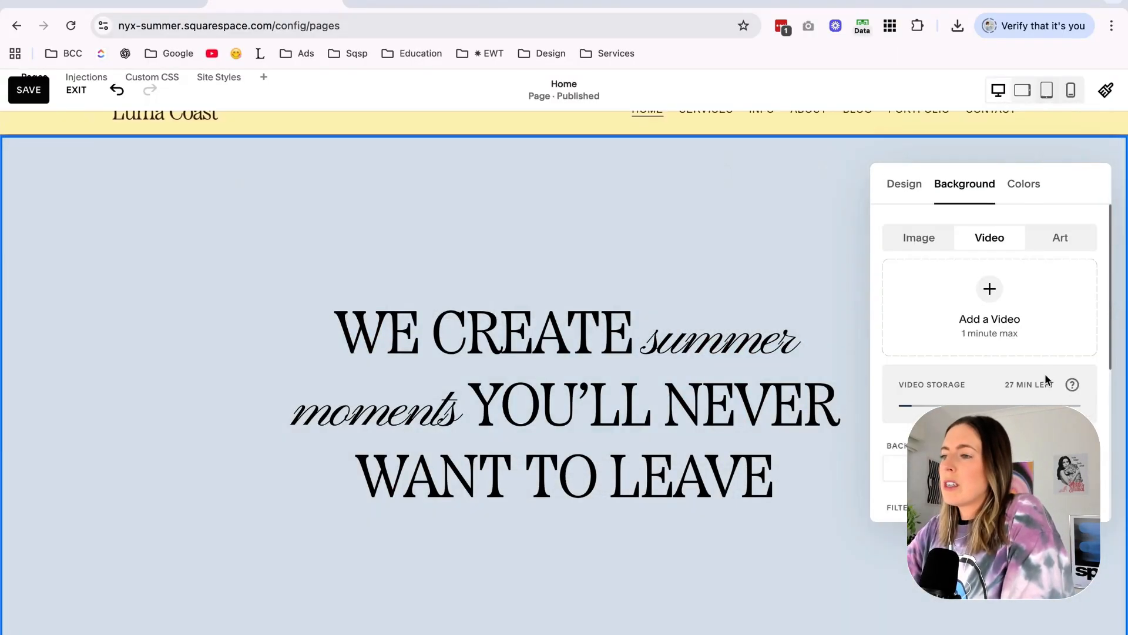
click(918, 241)
Download only page 3 of the untitled Canva design and use it as the Squarespace hero section's background image.
click(687, 3)
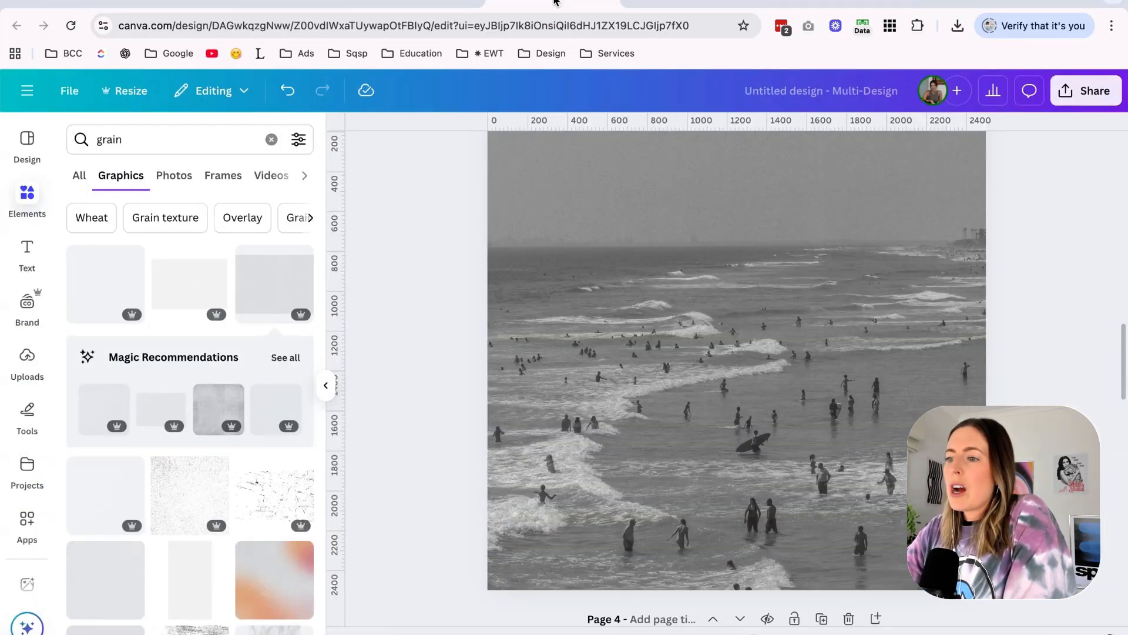
click(699, 374)
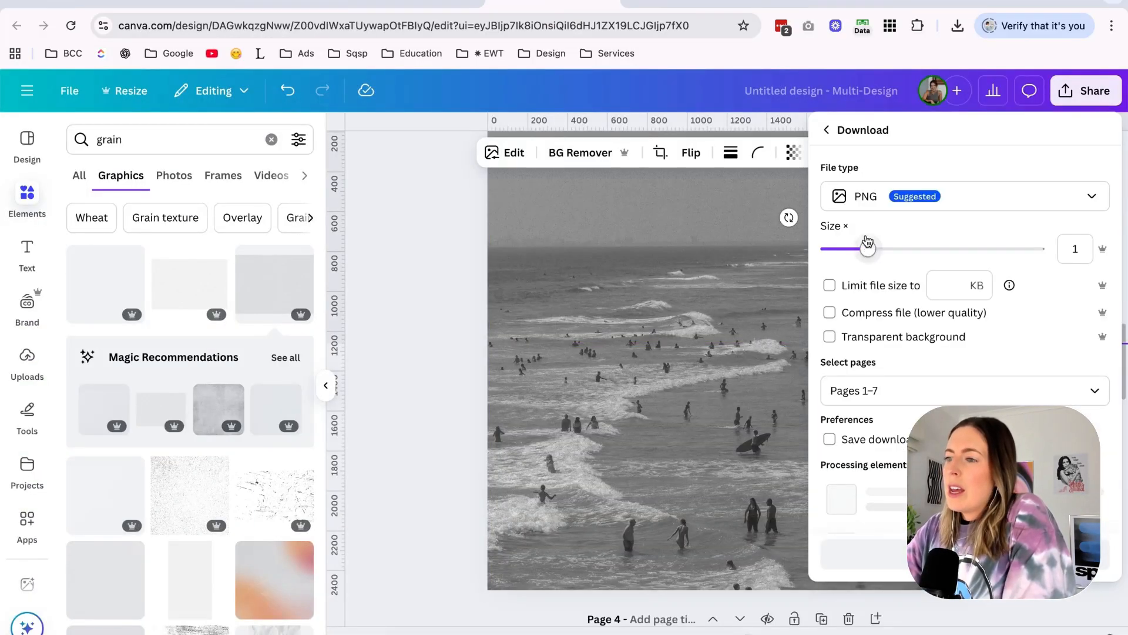
click(870, 196)
click(875, 238)
click(964, 409)
scroll(864, 245, down, 3)
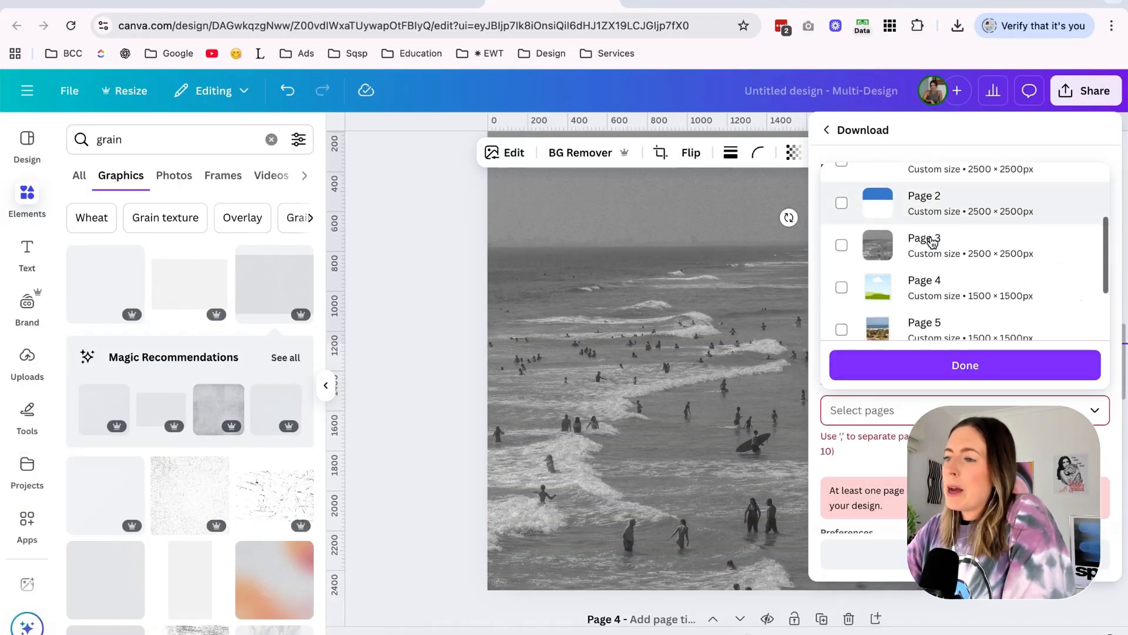
click(864, 209)
click(932, 367)
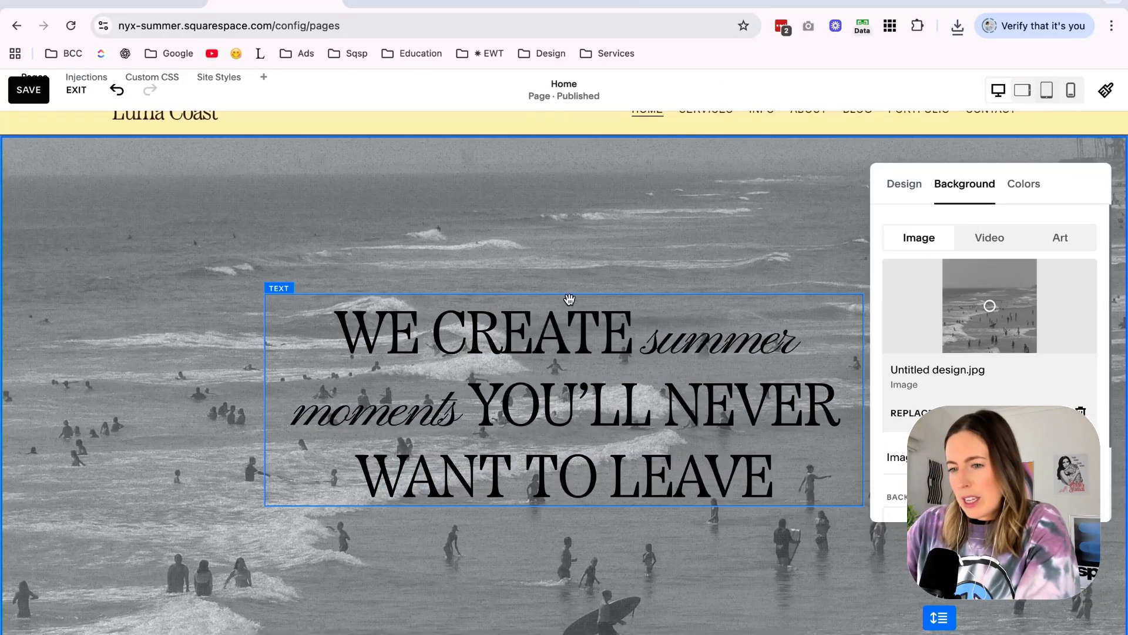
Try a dark color theme with white text on the hero section over the swimmers image.
scroll(570, 300, up, 1)
click(1024, 183)
scroll(1070, 398, down, 3)
click(999, 414)
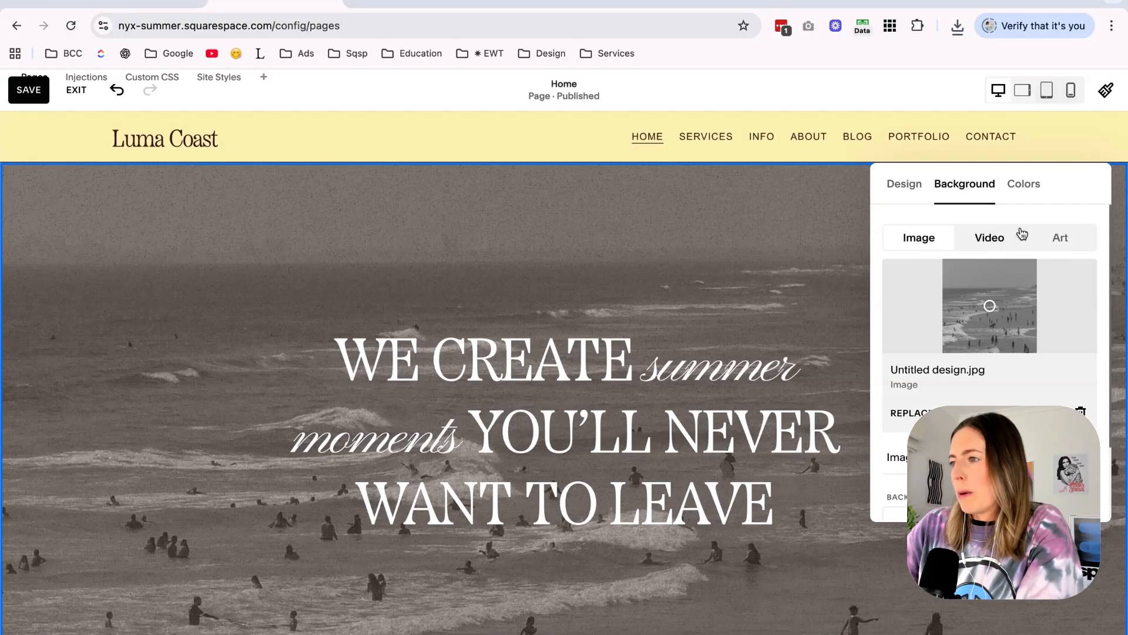
Set the hero section's color theme to Light 2.
click(1024, 187)
scroll(999, 329, down, 1)
click(991, 351)
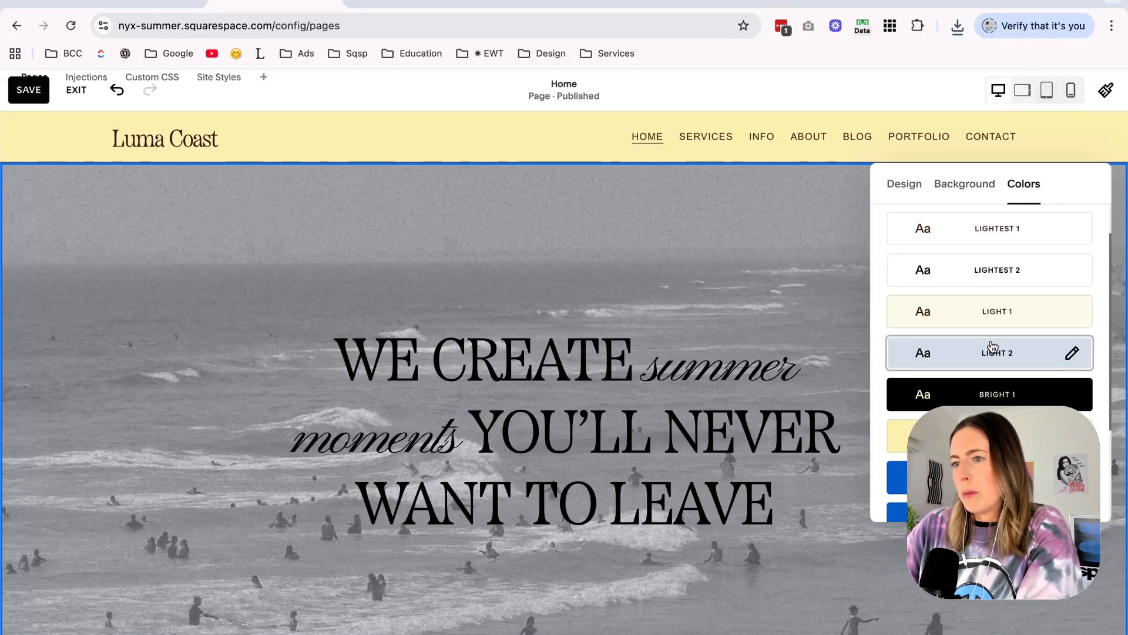
scroll(827, 341, down, 2)
scroll(764, 411, up, 2)
Recolor the entire hero heading with the off-white palette color, keeping the text block in its original position.
click(762, 500)
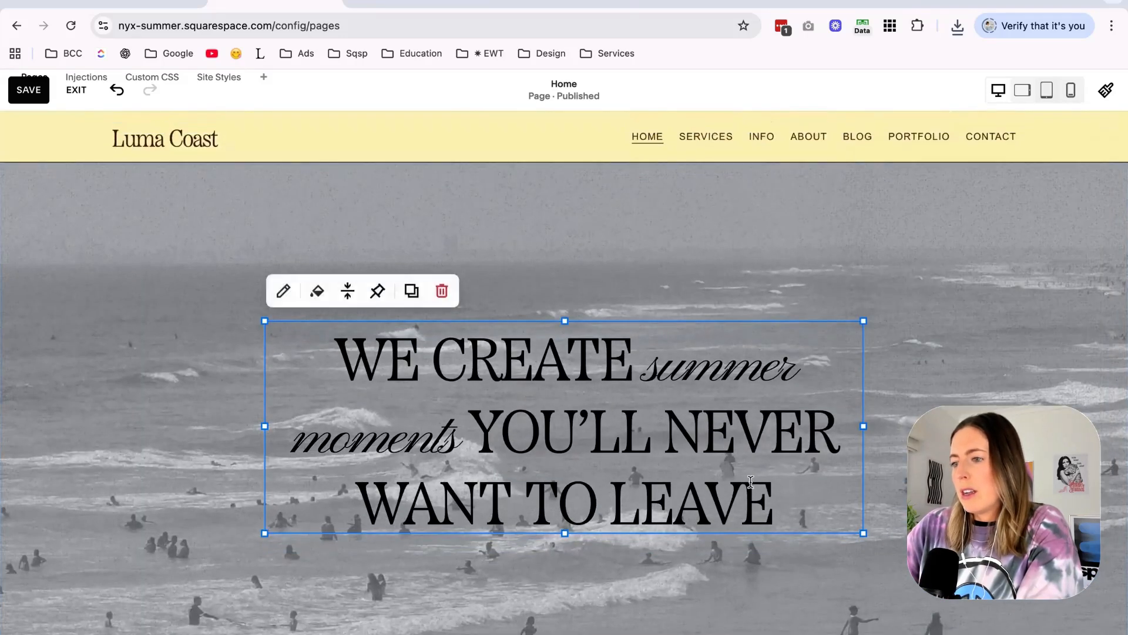
click(763, 499)
drag(763, 500, 376, 353)
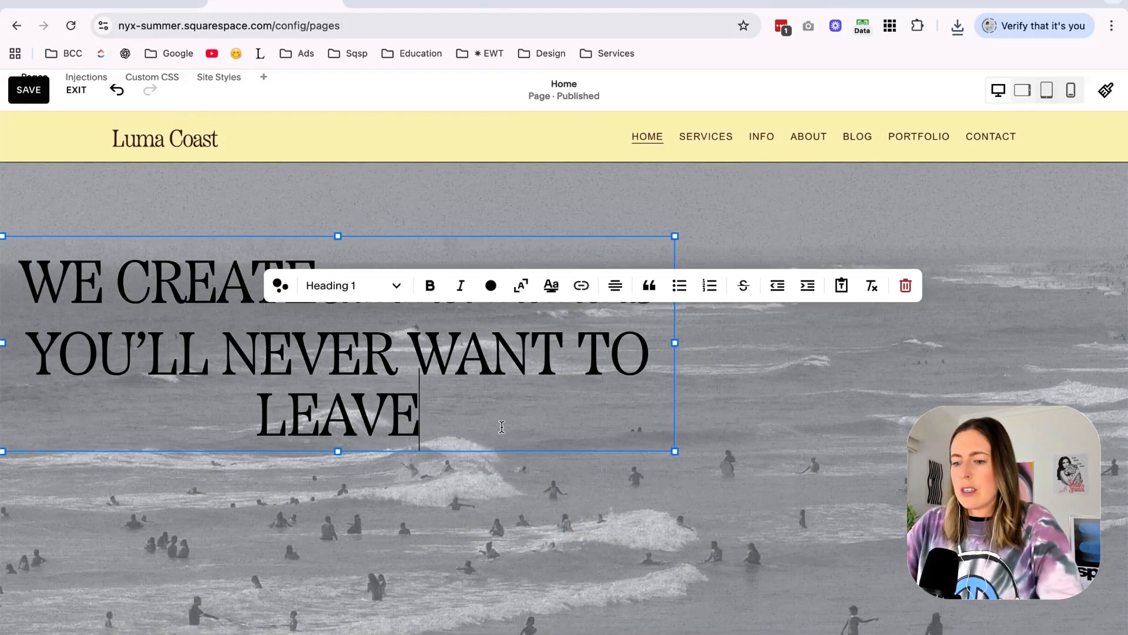
key(ctrl+z)
key(ctrl+a)
click(491, 286)
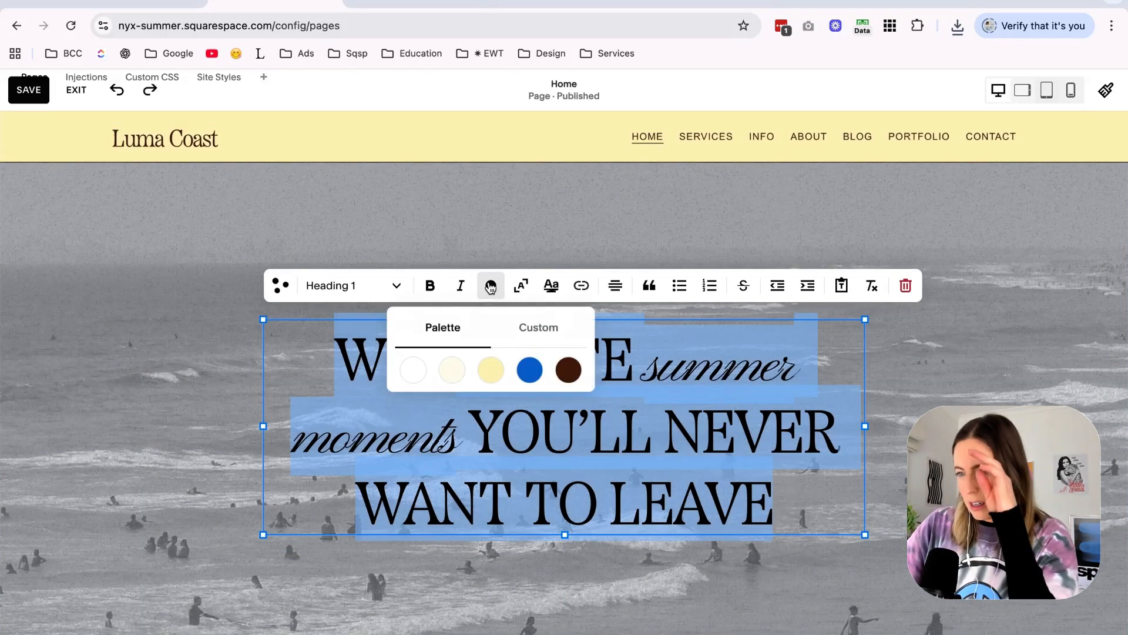
click(451, 366)
click(218, 449)
double_click(500, 424)
key(ctrl+a)
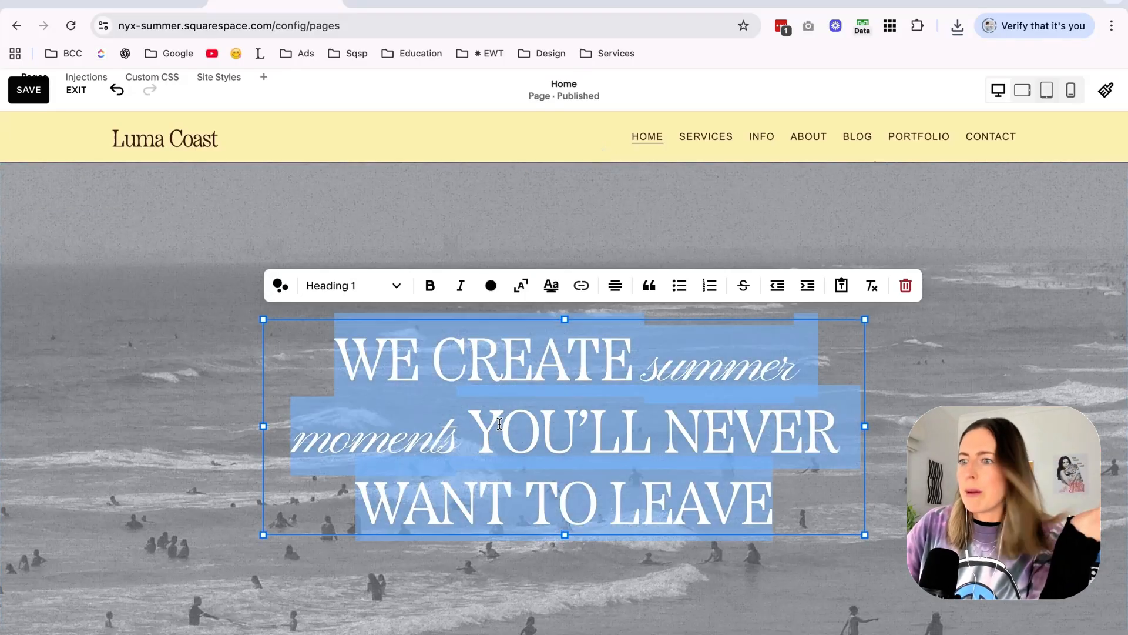
key(ctrl+Right)
key(ctrl+Left)
Adjust the overlay on the hero section's background image and close the section settings.
click(528, 1)
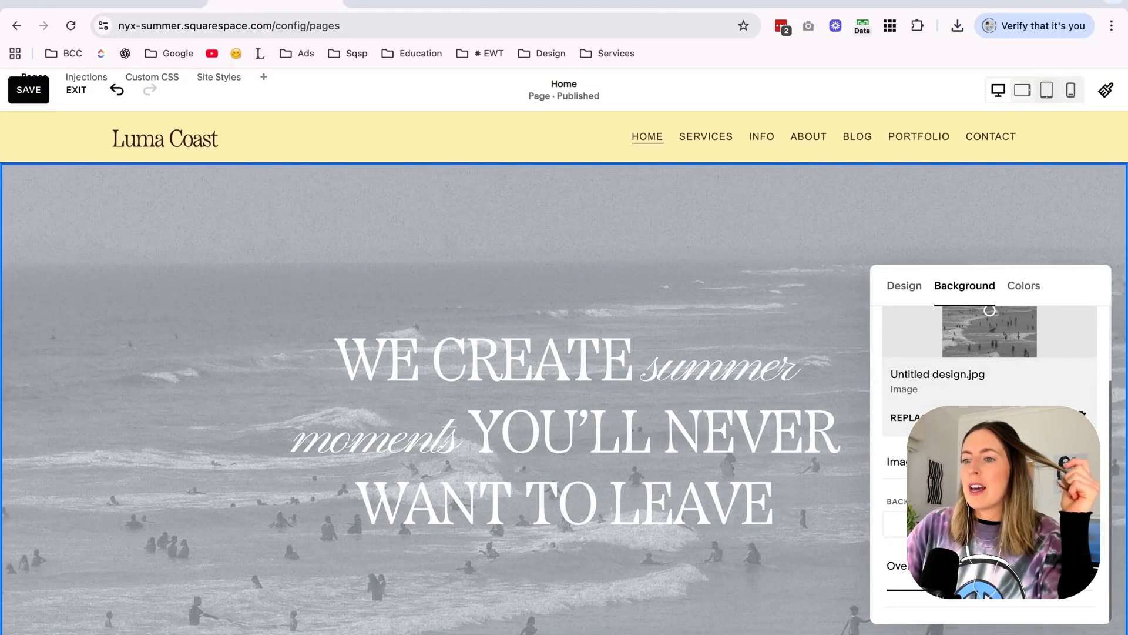
scroll(768, 453, down, 3)
scroll(768, 453, up, 3)
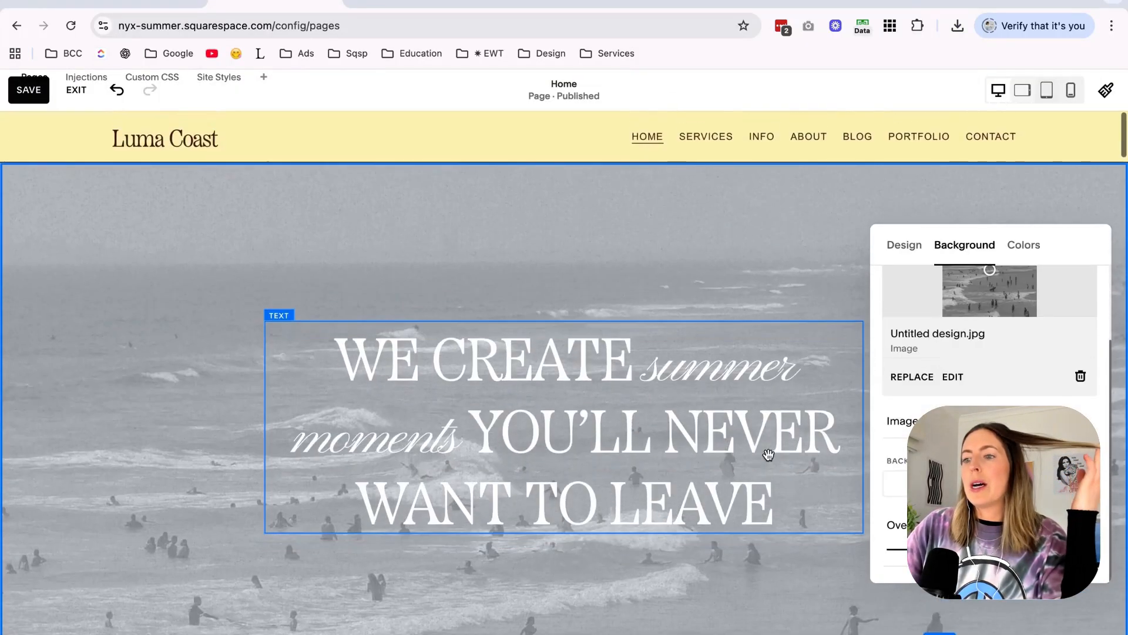
click(205, 417)
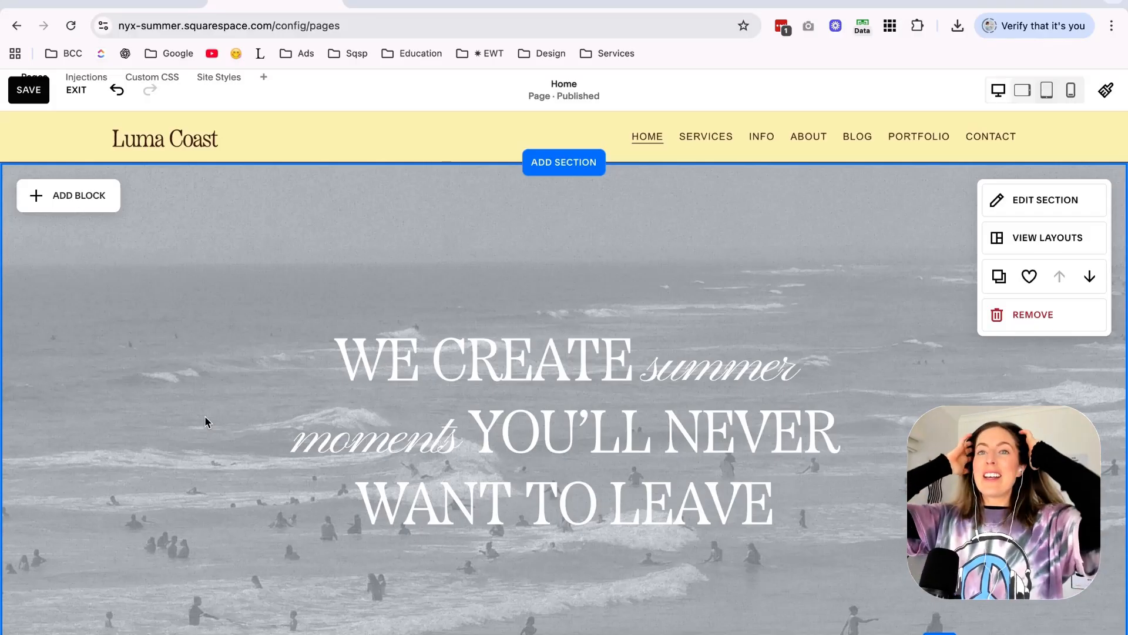
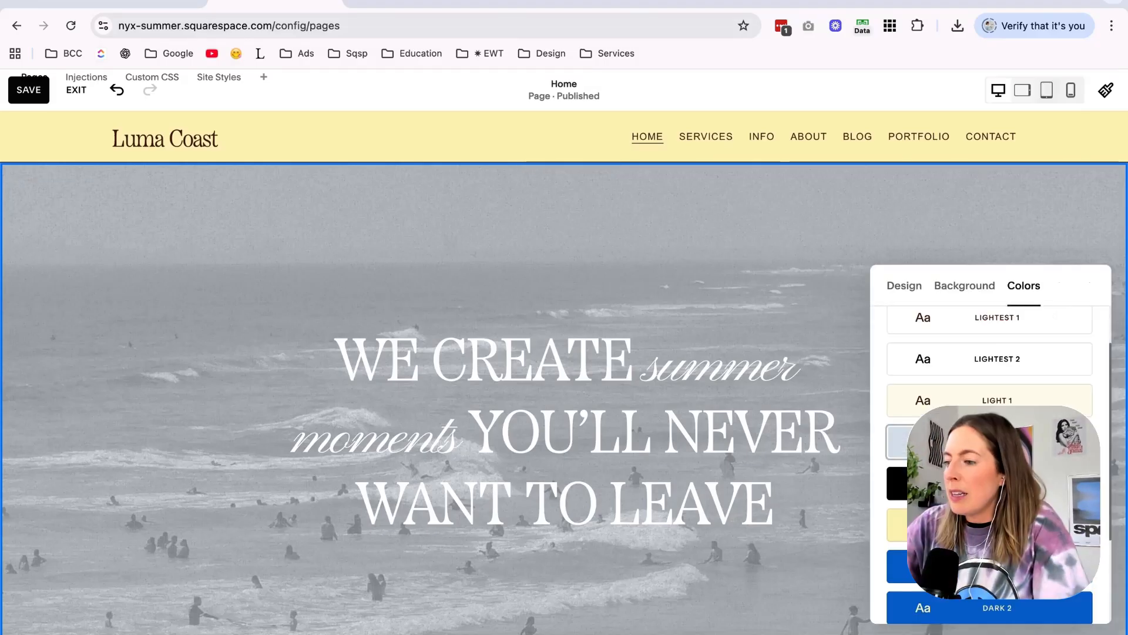
Compare color themes on the hero section, apply Bright 1, and adjust the background image overlay.
click(899, 483)
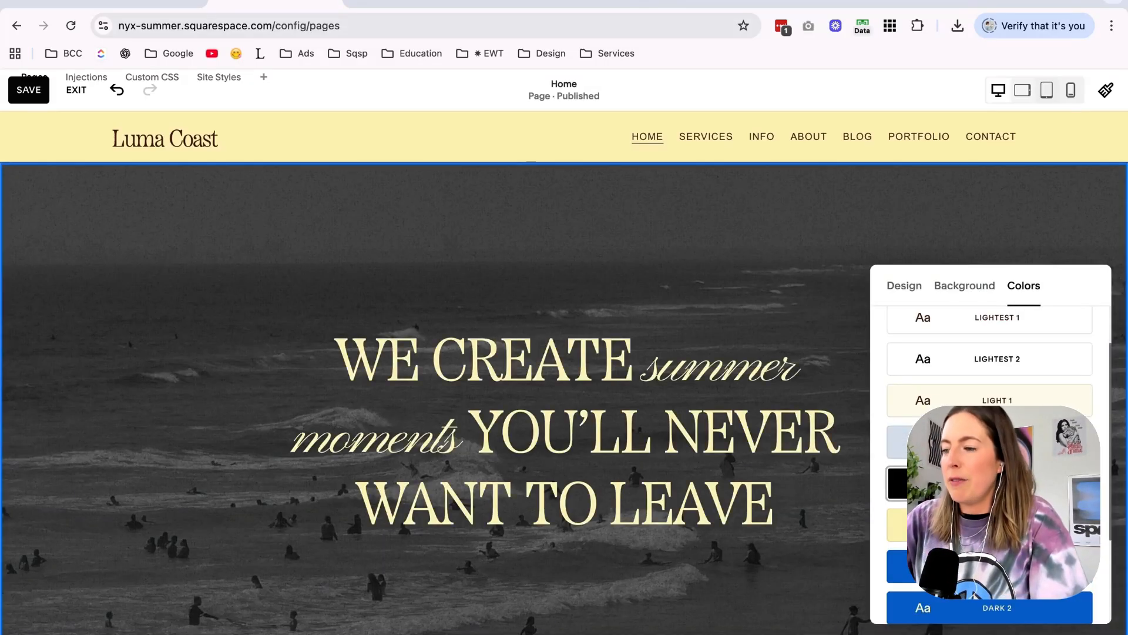
scroll(990, 458, down, 3)
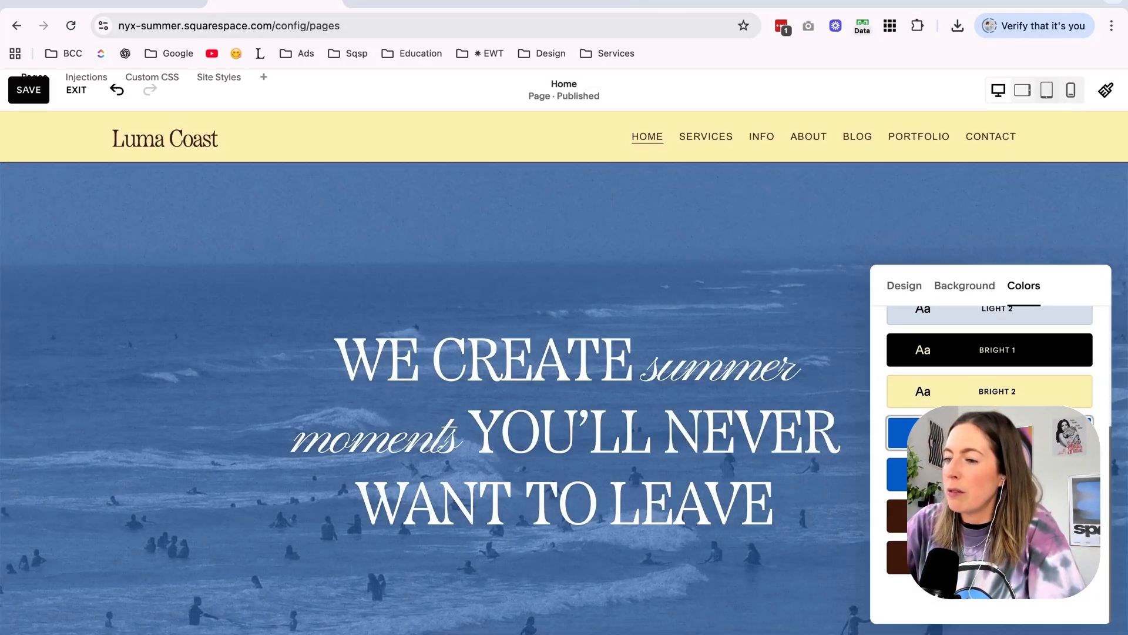
click(967, 288)
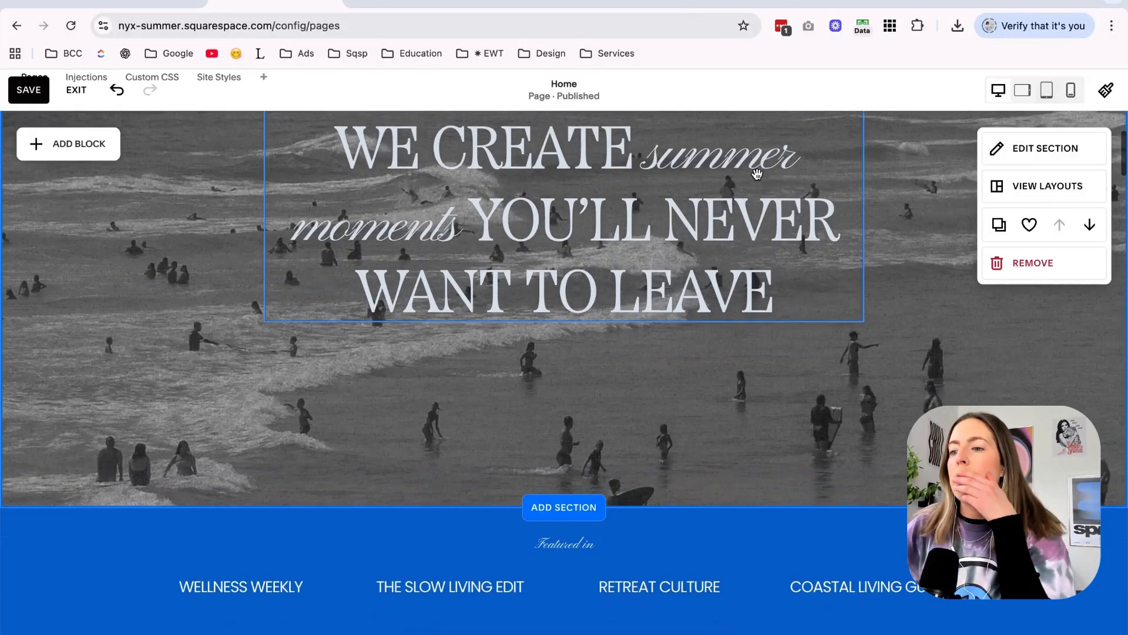
scroll(758, 176, down, 1)
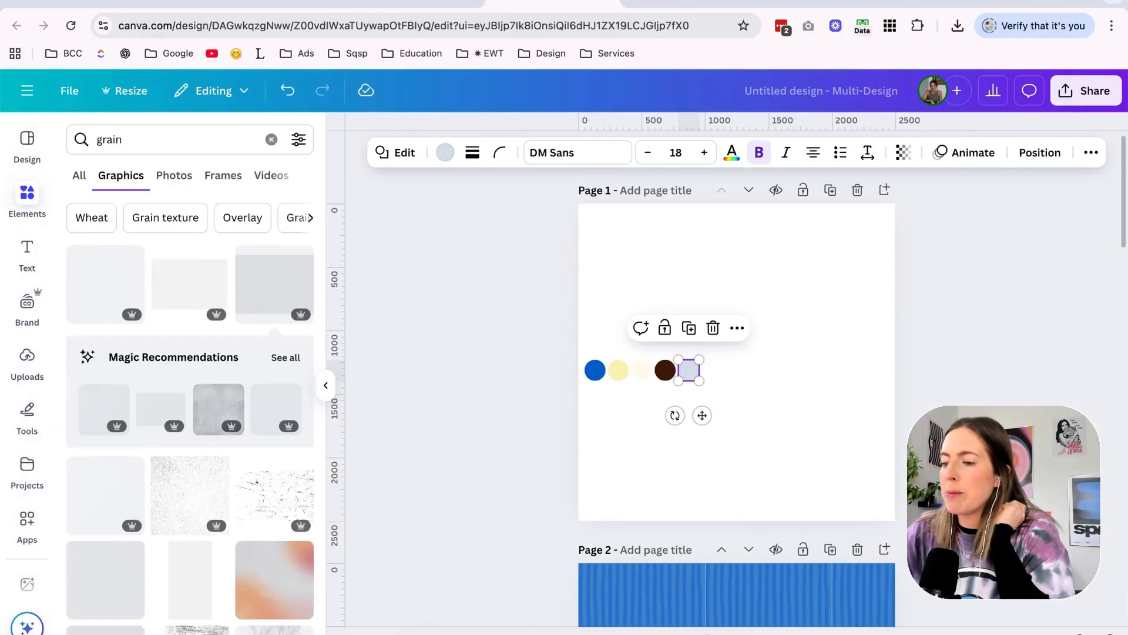
scroll(737, 406, down, 5)
scroll(737, 405, up, 5)
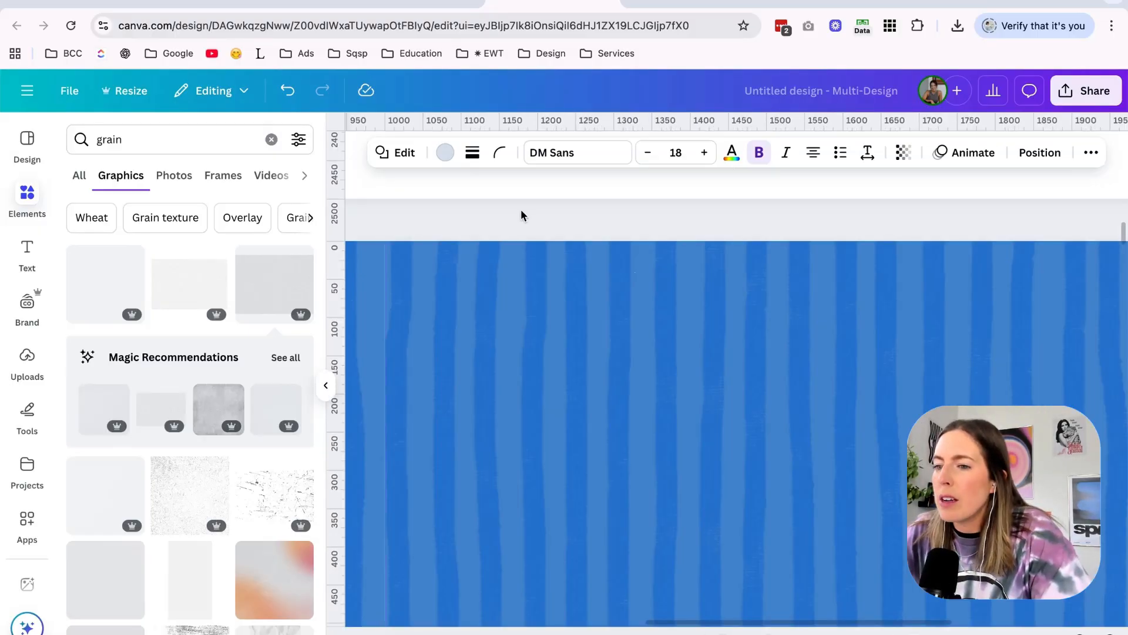
Switch to the Canva design and deepen the blue of page 2's left striped tile, setting brightness to -21 and raising saturation.
click(521, 209)
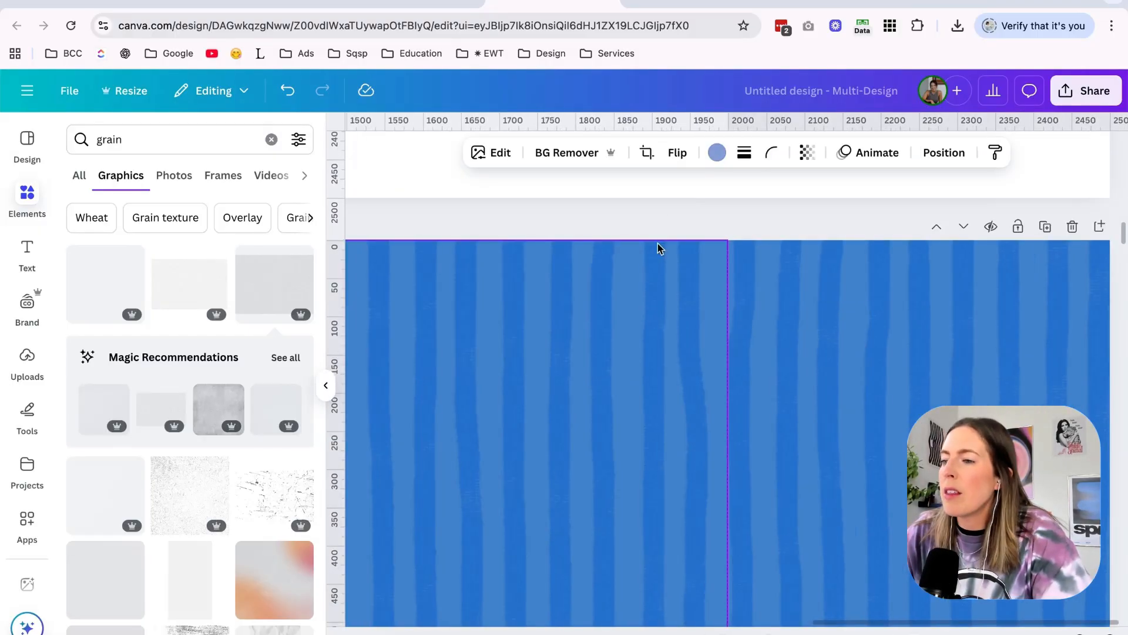
click(655, 203)
scroll(655, 203, down, 5)
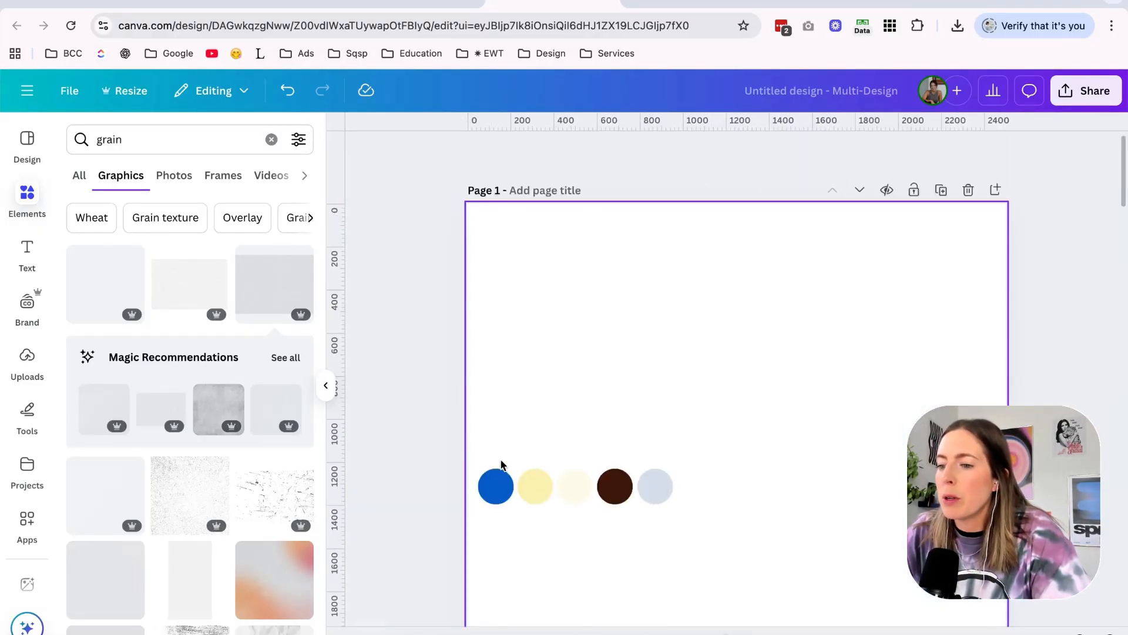
click(498, 478)
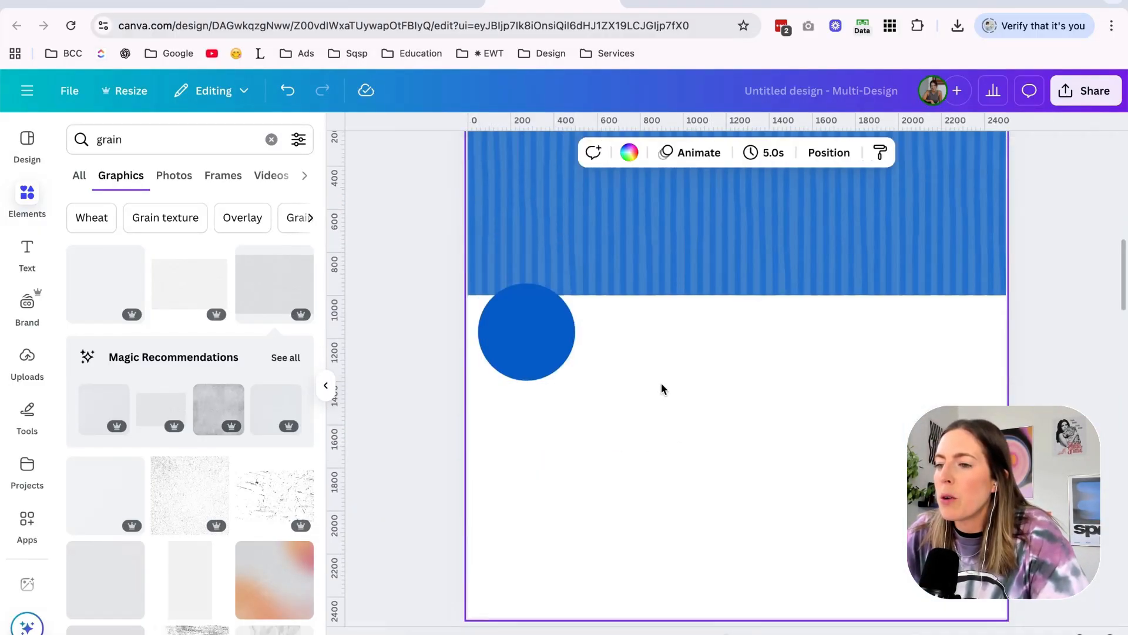
scroll(661, 383, up, 2)
click(582, 372)
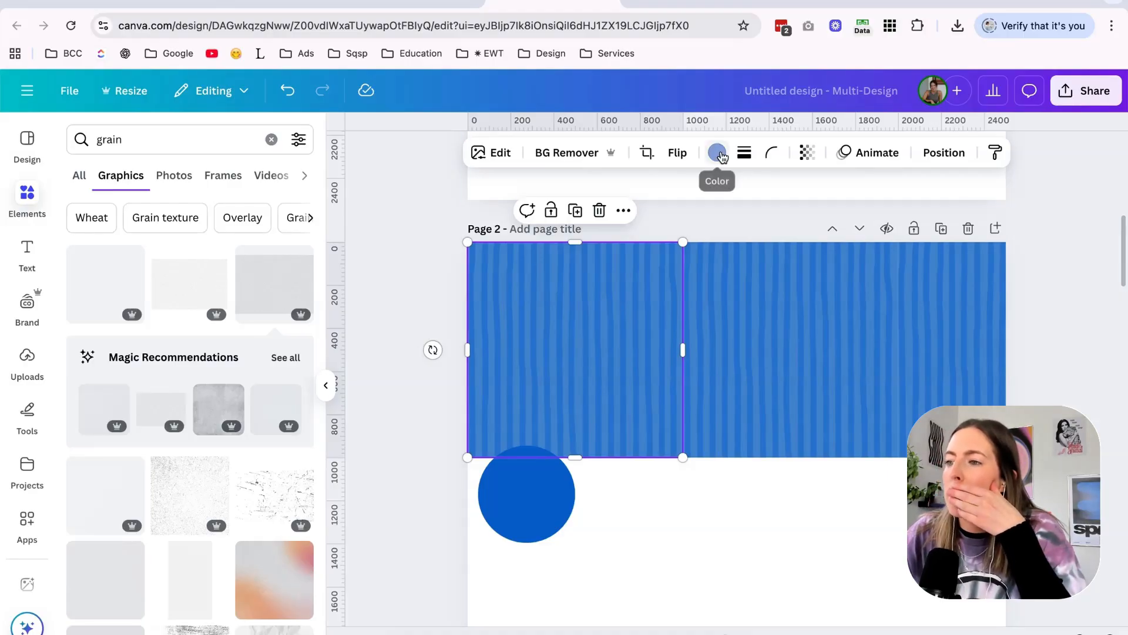
click(492, 152)
click(126, 250)
scroll(174, 395, down, 2)
drag(169, 546, 158, 541)
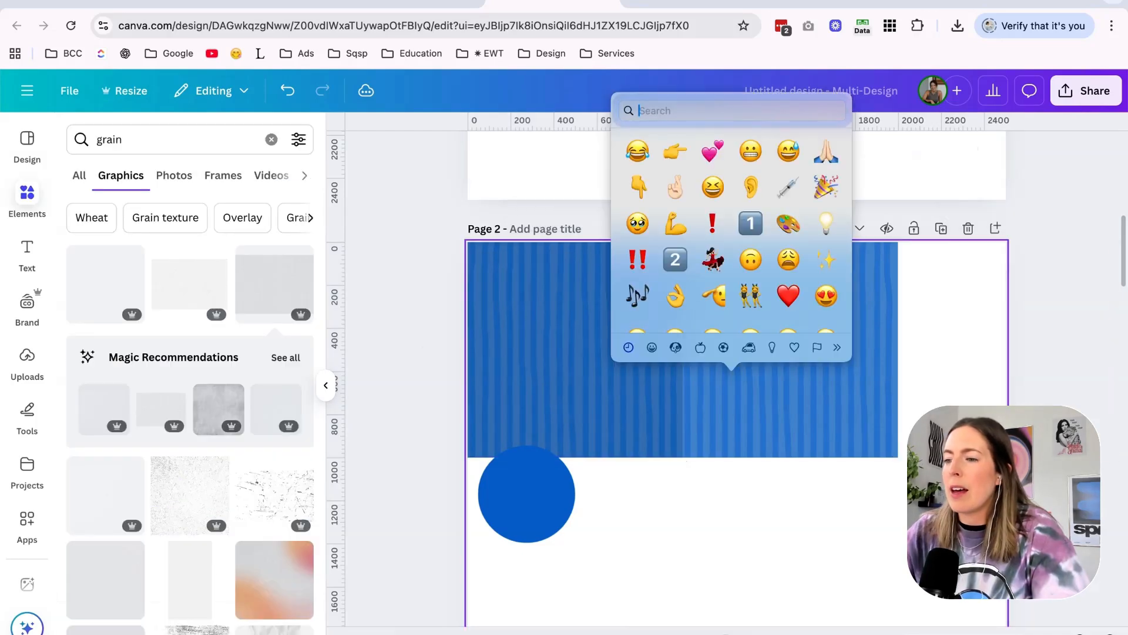
Fill page 2 with copies of the adjusted striped tile and flip the middle row.
drag(939, 355, 802, 516)
click(580, 153)
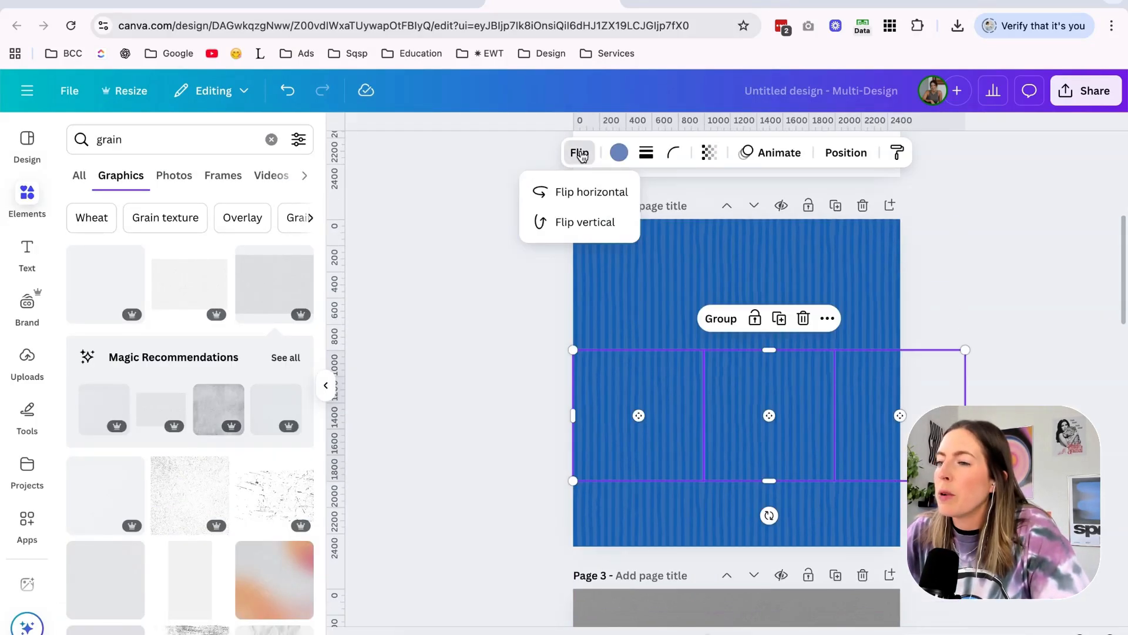
click(589, 231)
click(574, 195)
click(486, 383)
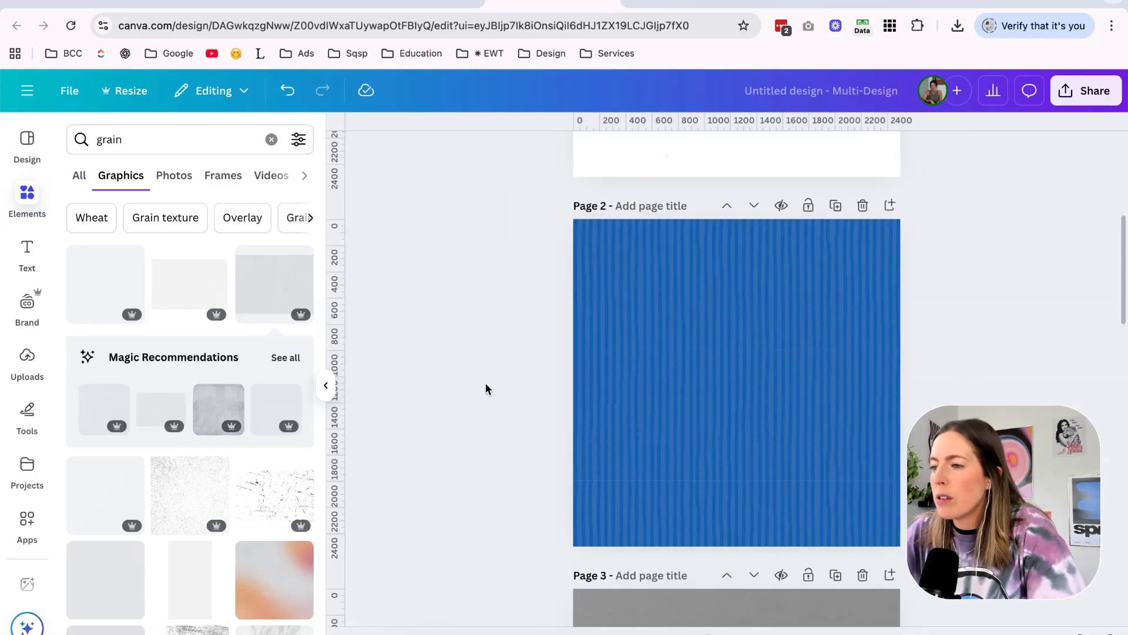
Nudge the tile row up to close the seam and replace page 2's bottom row with a copy of the top row.
scroll(486, 383, up, 2)
drag(485, 382, 929, 435)
key(Up)
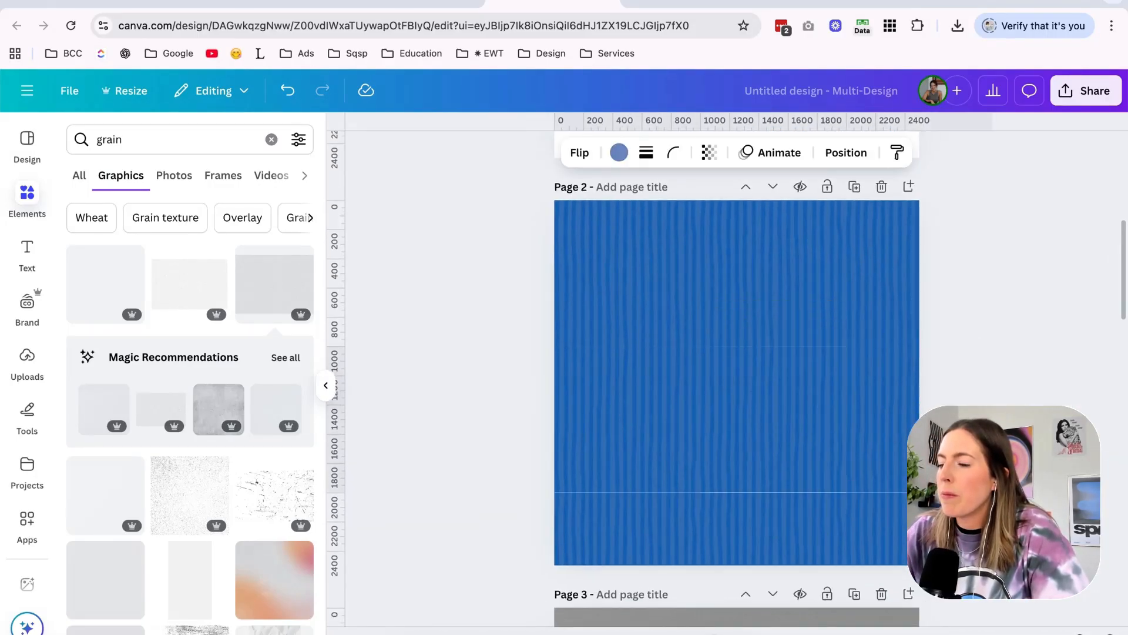
key(Delete)
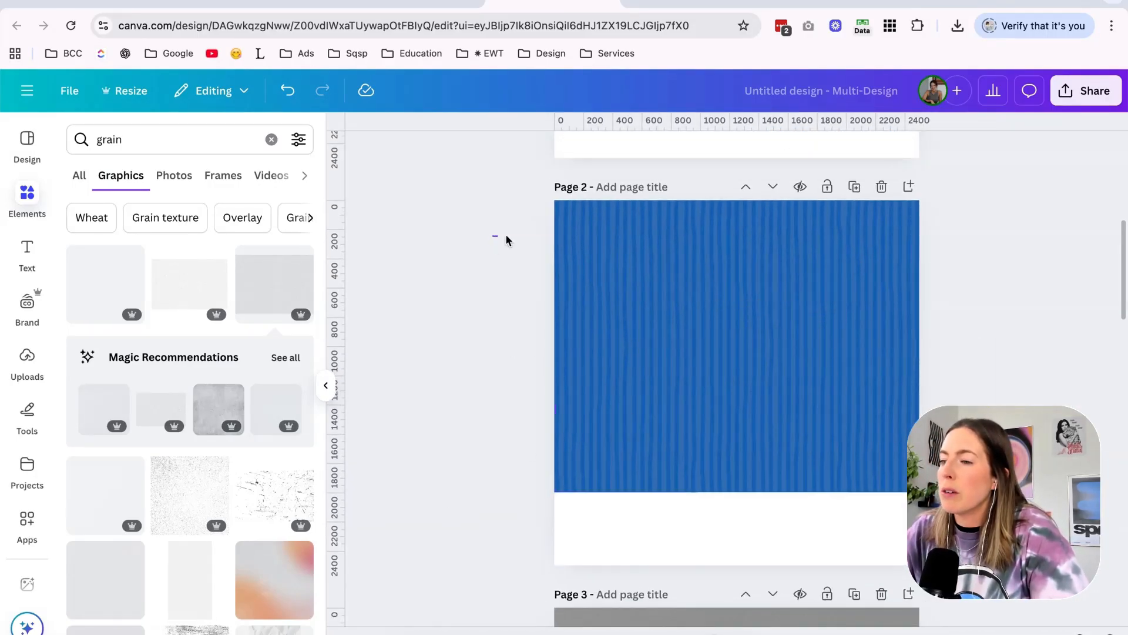
drag(493, 240, 952, 329)
drag(654, 232, 651, 524)
click(469, 433)
scroll(1053, 169, up, 5)
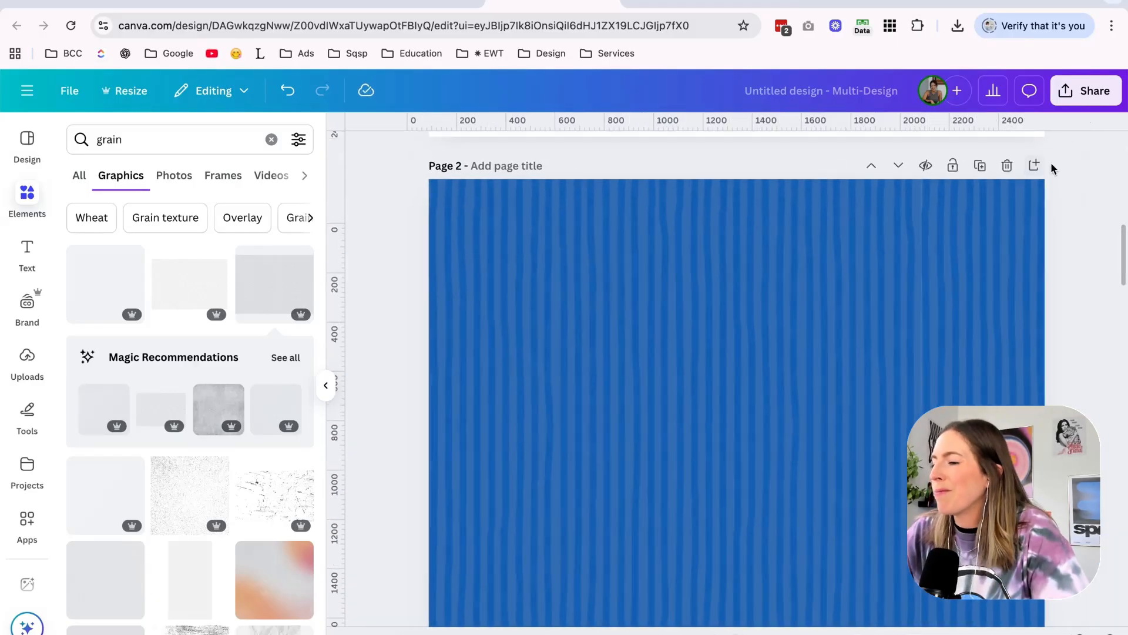
Download only the blue striped page 2 of the design as a JPG.
scroll(1054, 169, down, 5)
click(1089, 94)
click(854, 405)
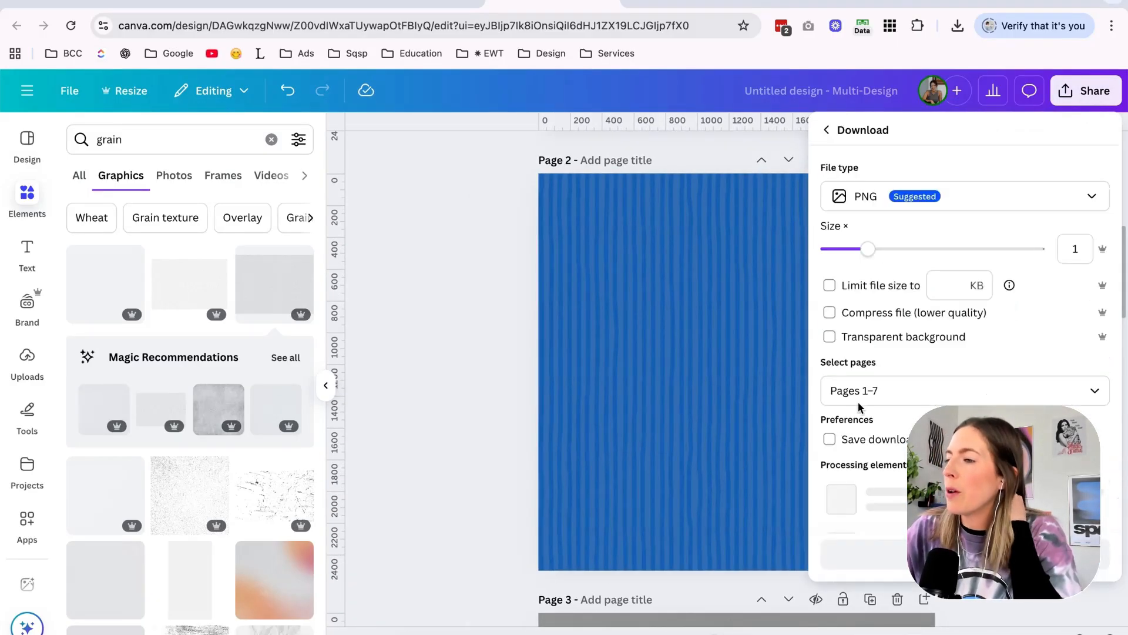
click(899, 202)
click(917, 244)
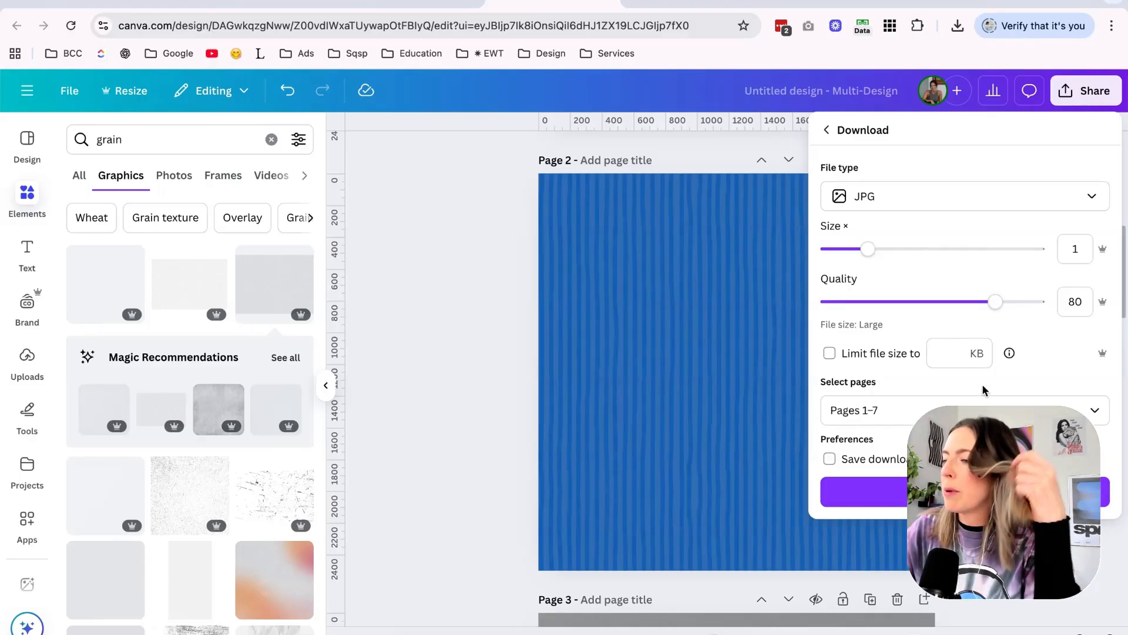
click(928, 410)
scroll(940, 253, down, 1)
click(905, 202)
click(902, 278)
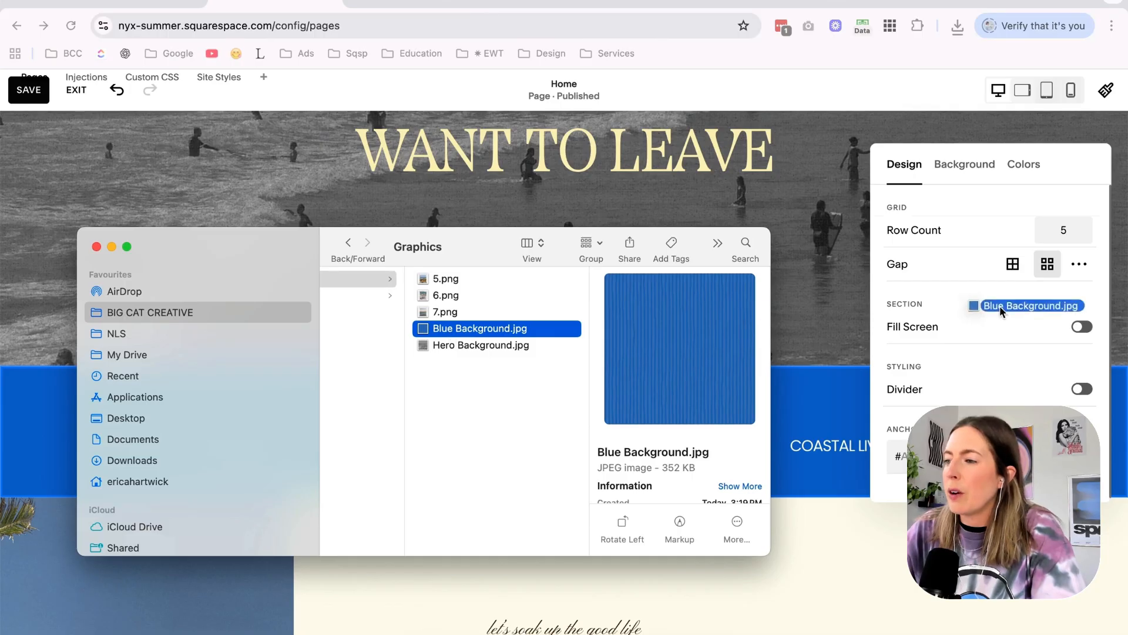
Switch back to Squarespace and add Blue Background.jpg from the Graphics folder as the "Featured in" section's background image.
drag(999, 311, 474, 338)
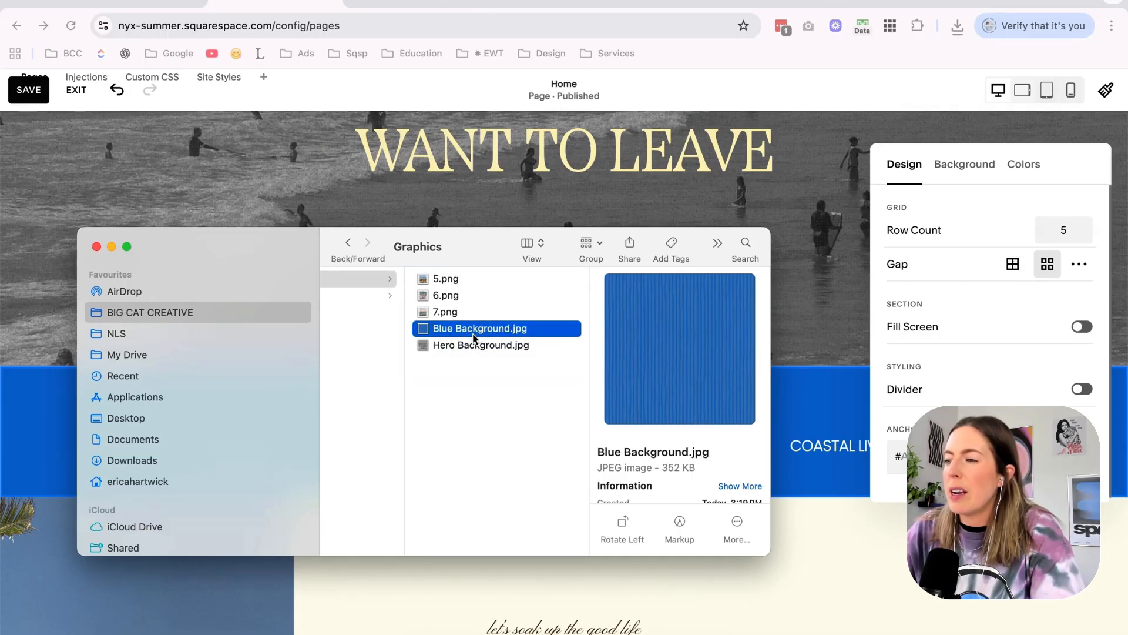
click(964, 168)
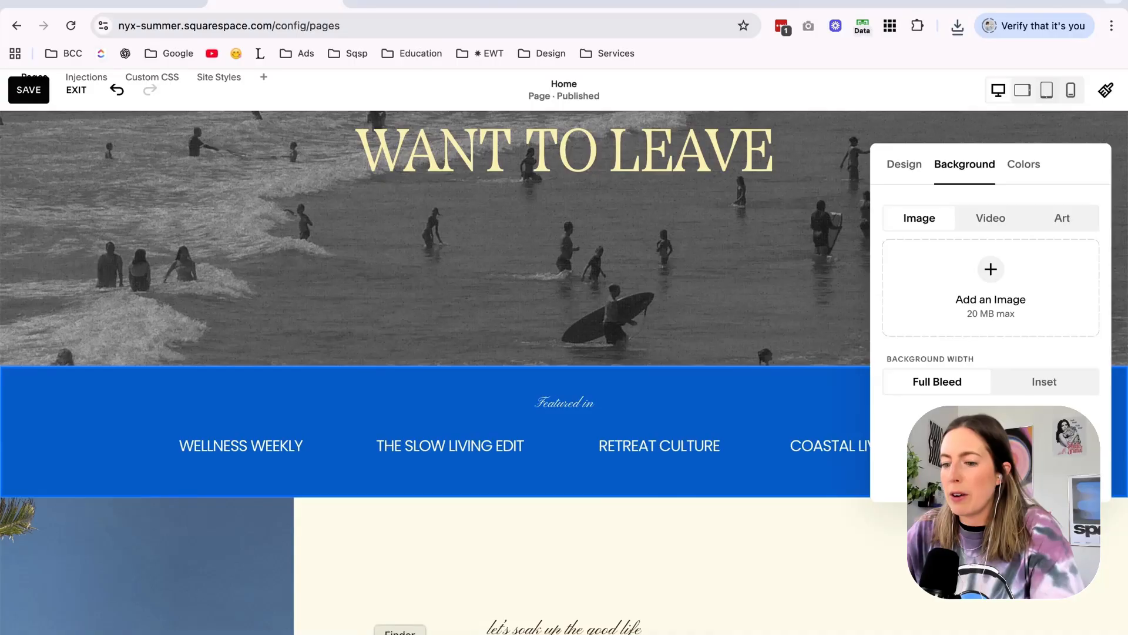
click(400, 634)
drag(844, 335, 979, 301)
click(849, 421)
scroll(849, 422, up, 4)
scroll(849, 422, down, 5)
Check the "Featured in" section's background and color settings and save the page.
click(1037, 334)
click(964, 301)
click(1023, 300)
click(965, 300)
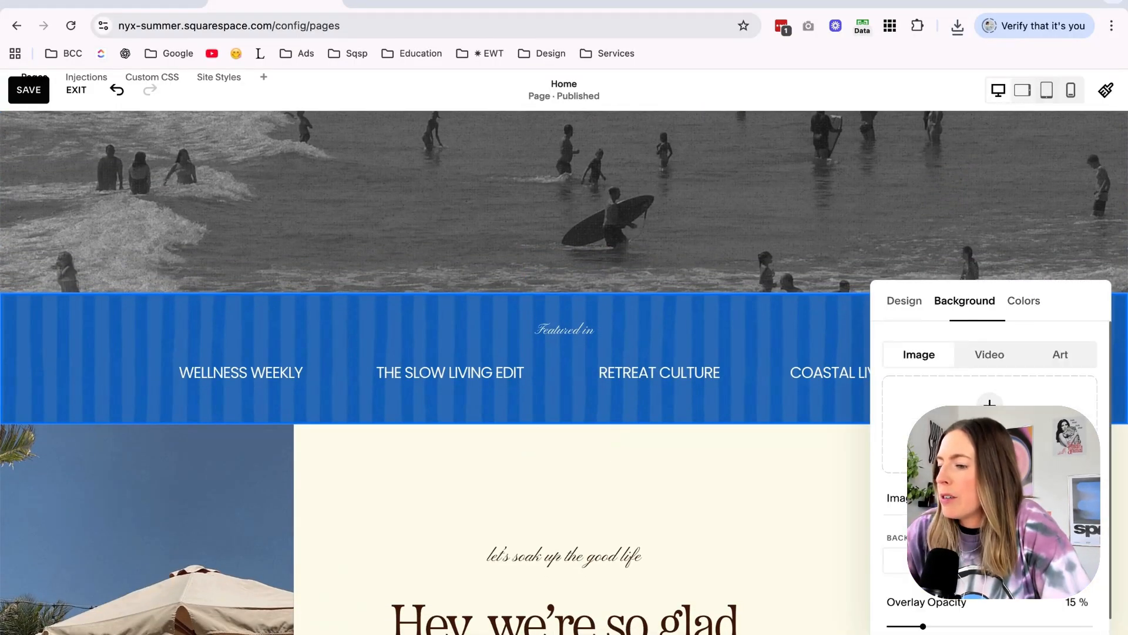
scroll(990, 325, down, 2)
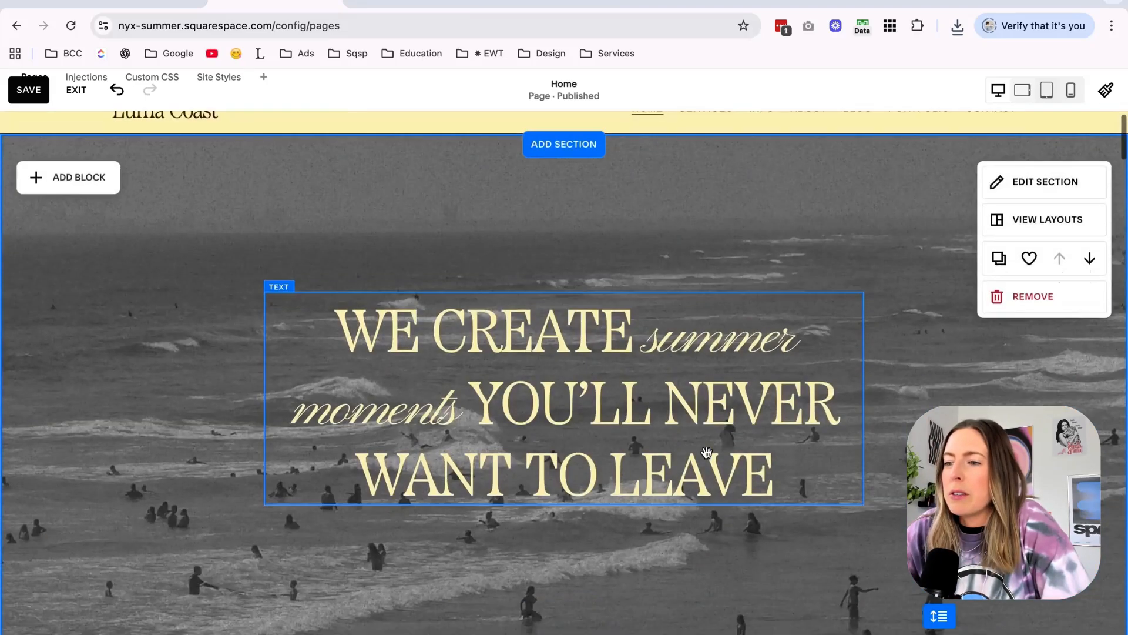
scroll(25, 118, down, 1)
click(26, 91)
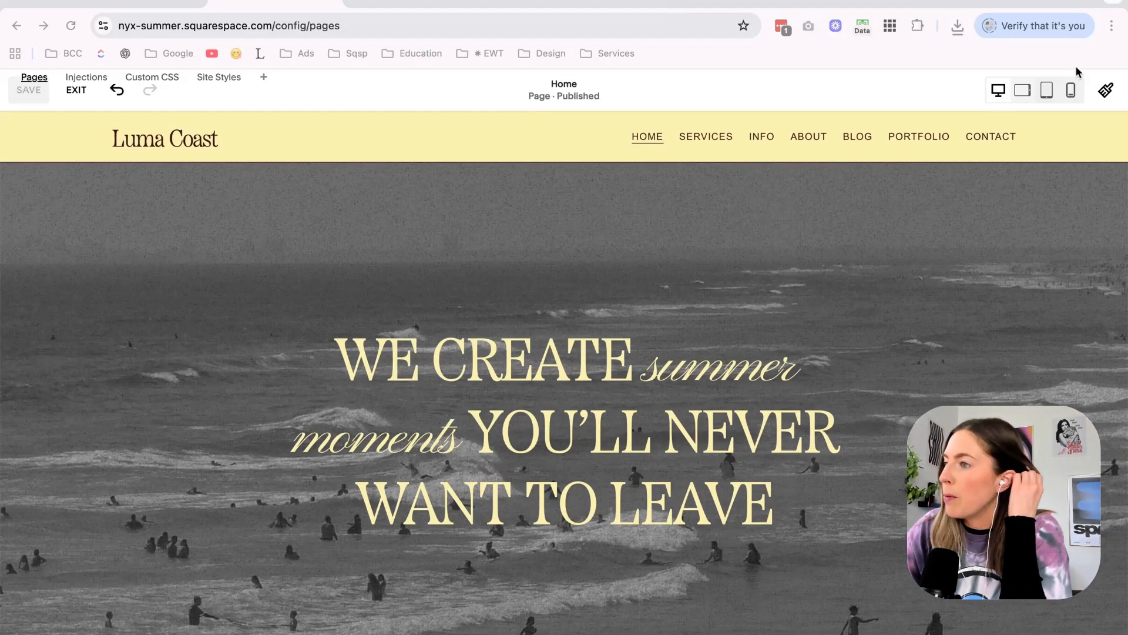
Try Bunyan Pro as the site-wide heading font in Site Styles.
click(1105, 93)
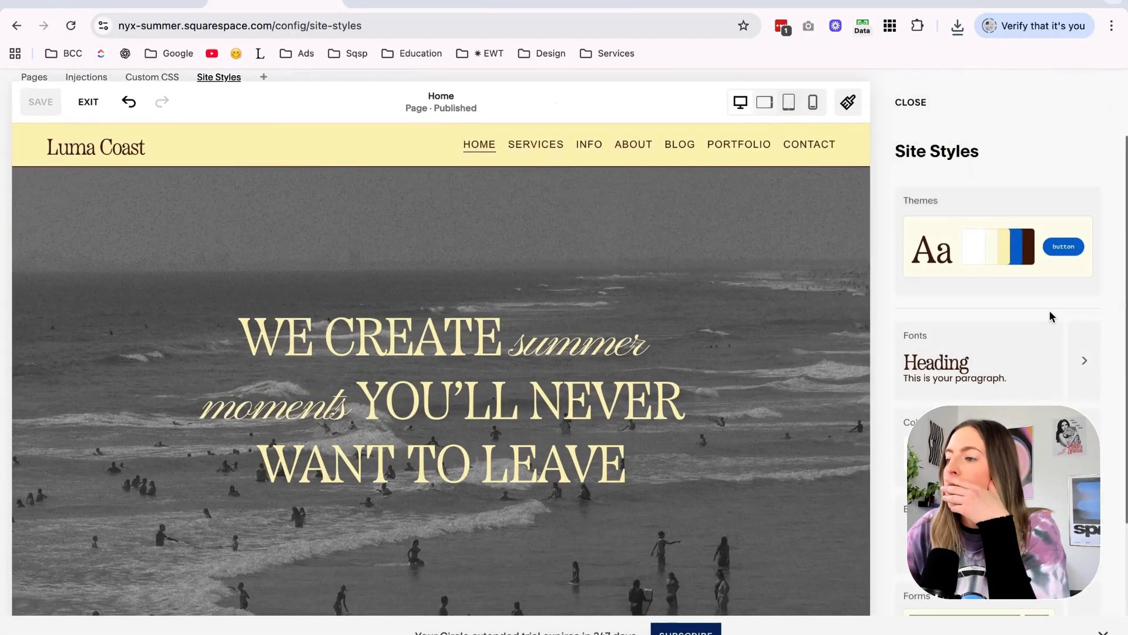
click(1078, 343)
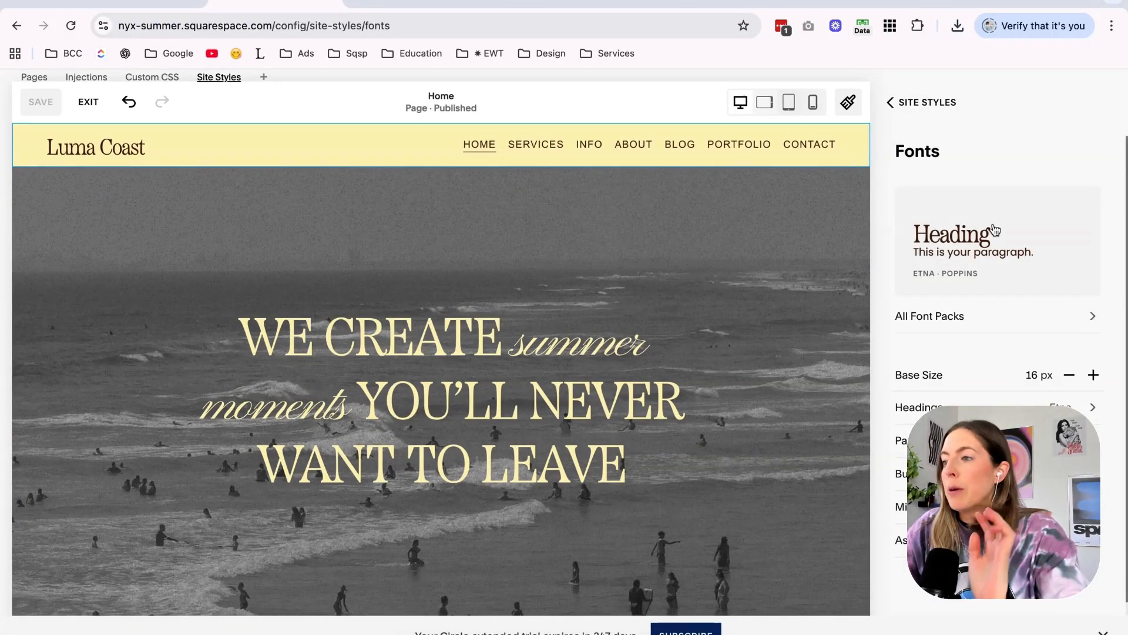
click(1061, 404)
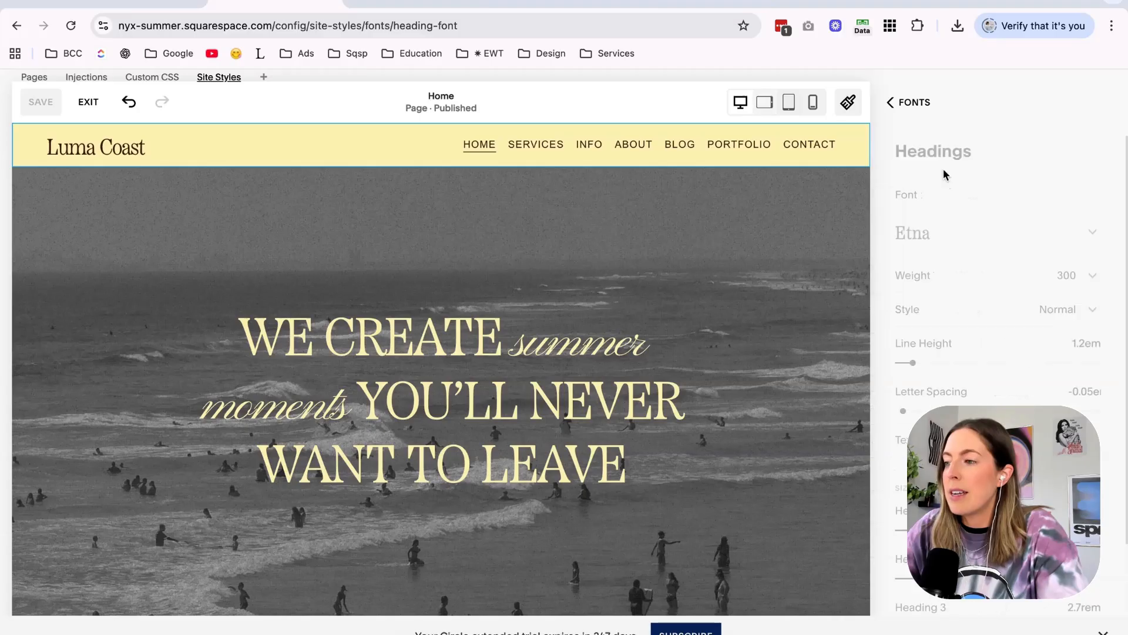
click(950, 231)
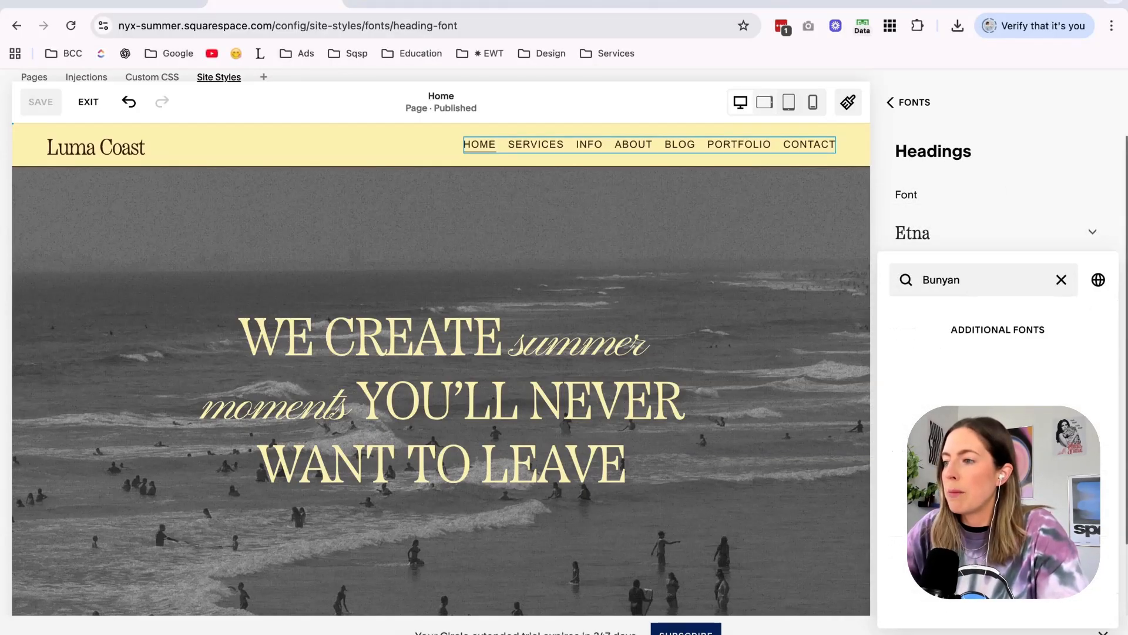
click(968, 345)
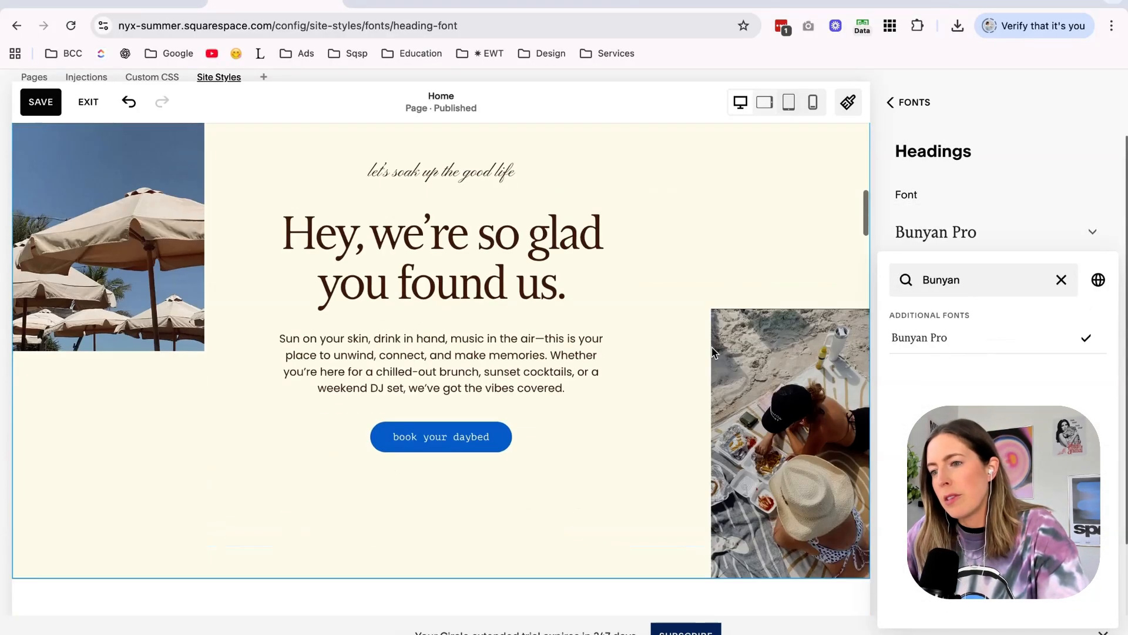
Find the Coranto fonts, set the site-wide heading font to Coranto 2 Headline, and save.
text(Coranto)
click(940, 340)
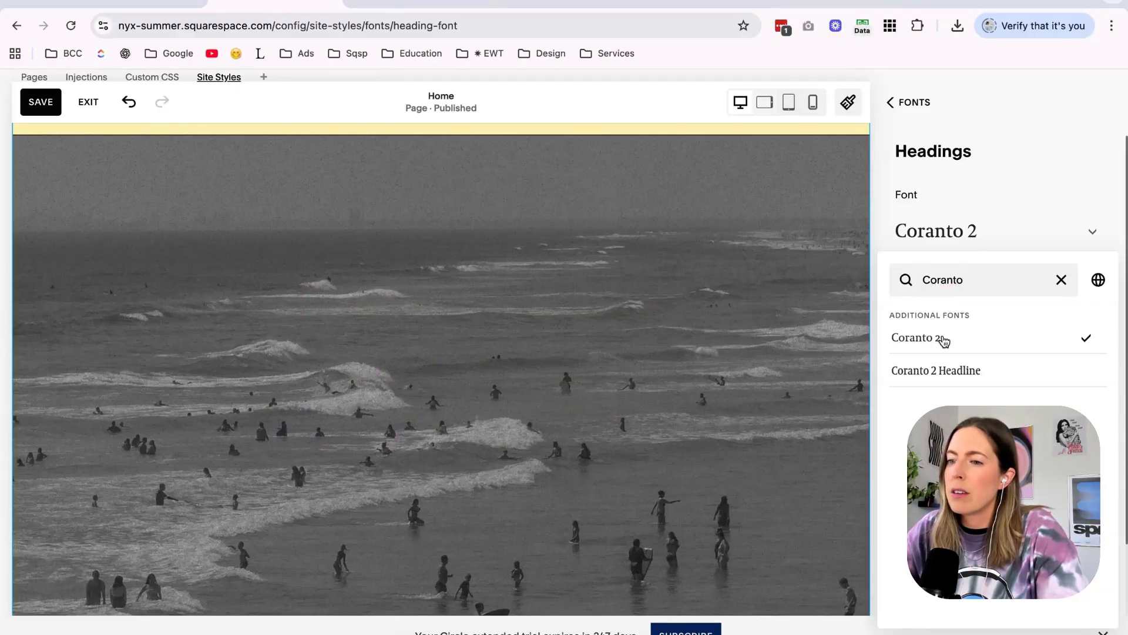
scroll(778, 355, down, 5)
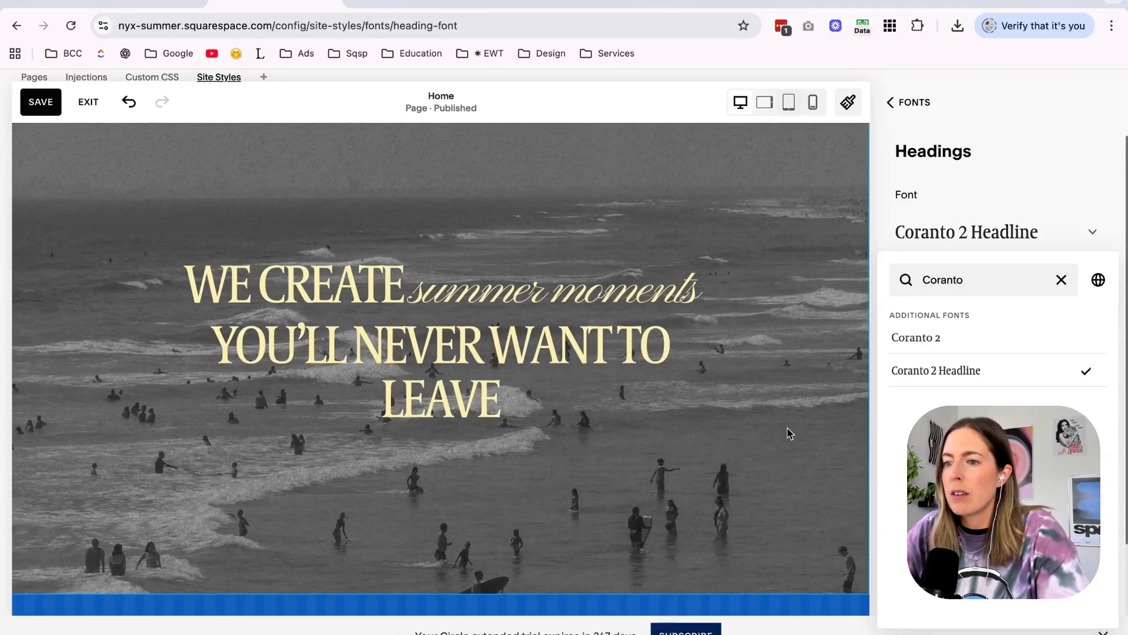
scroll(787, 433, down, 8)
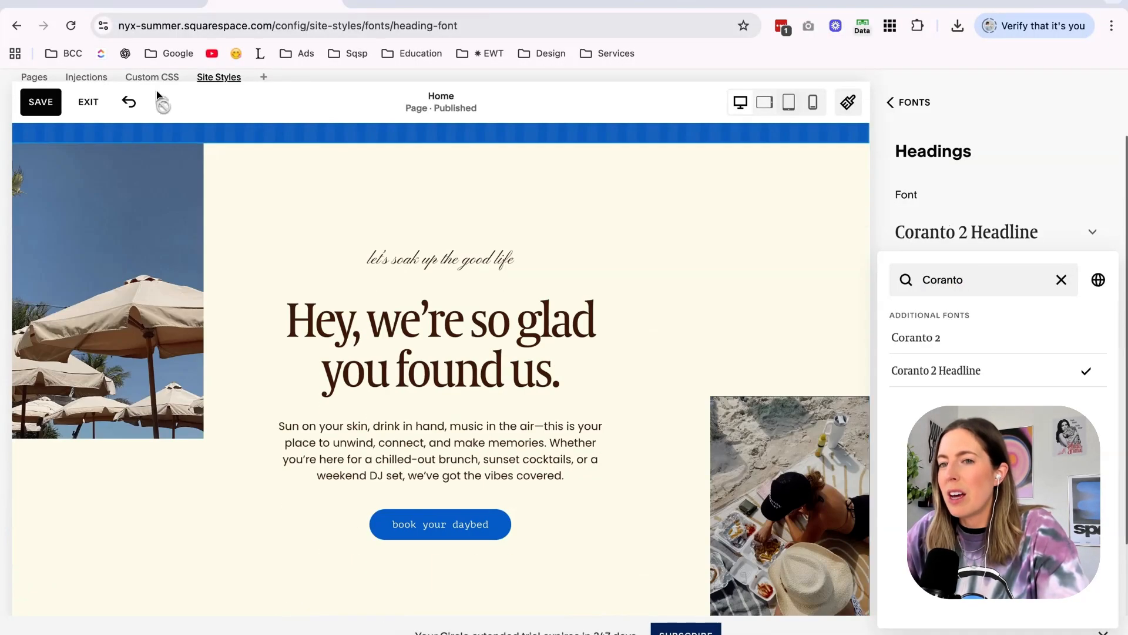
click(48, 108)
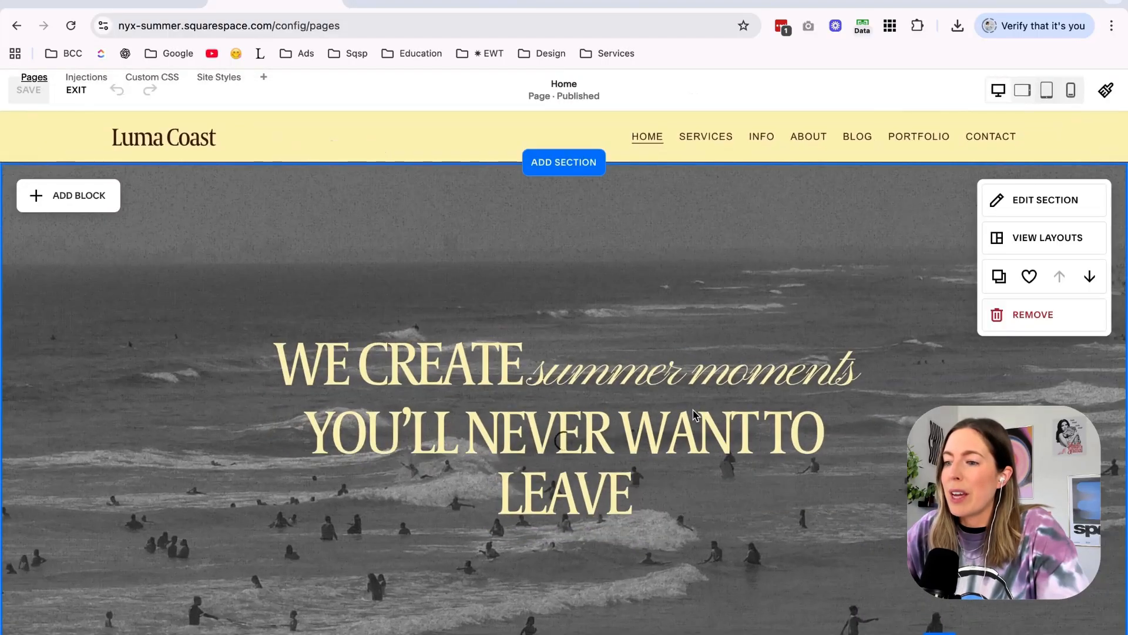
Narrow the hero heading's text block from both sides so "moments" wraps onto the second line, and save the page.
click(758, 420)
drag(864, 428, 752, 432)
drag(539, 416, 598, 416)
click(944, 397)
scroll(944, 397, down, 2)
scroll(944, 397, down, 10)
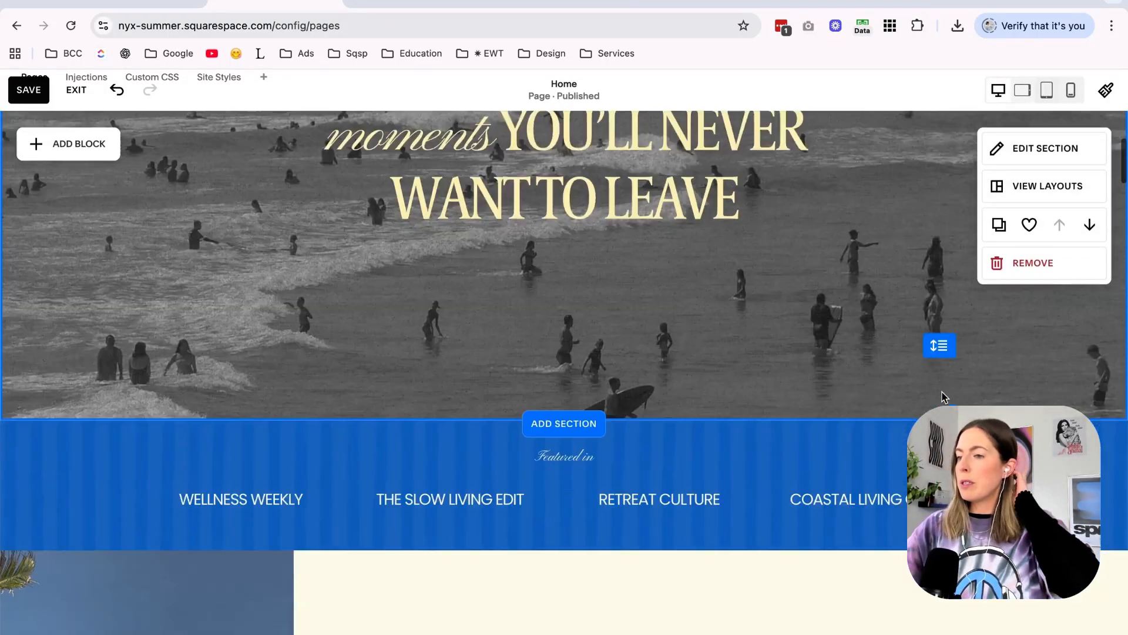
triple_click(609, 246)
key(super+s)
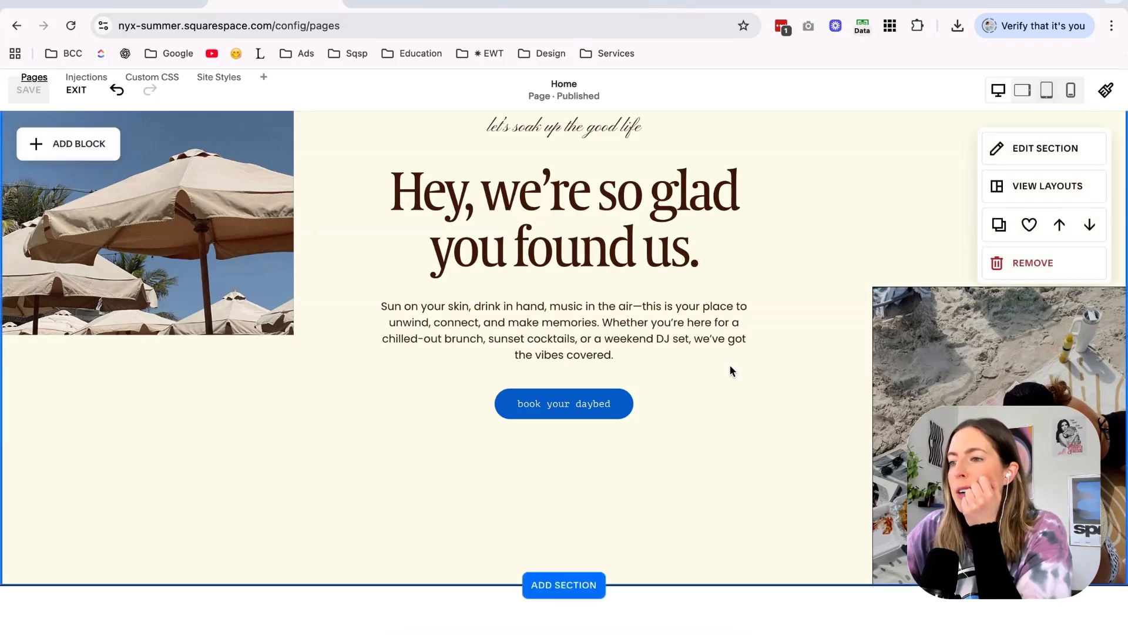
Set the site-wide heading font weight to 300, save the change, and review the hero section.
click(1105, 90)
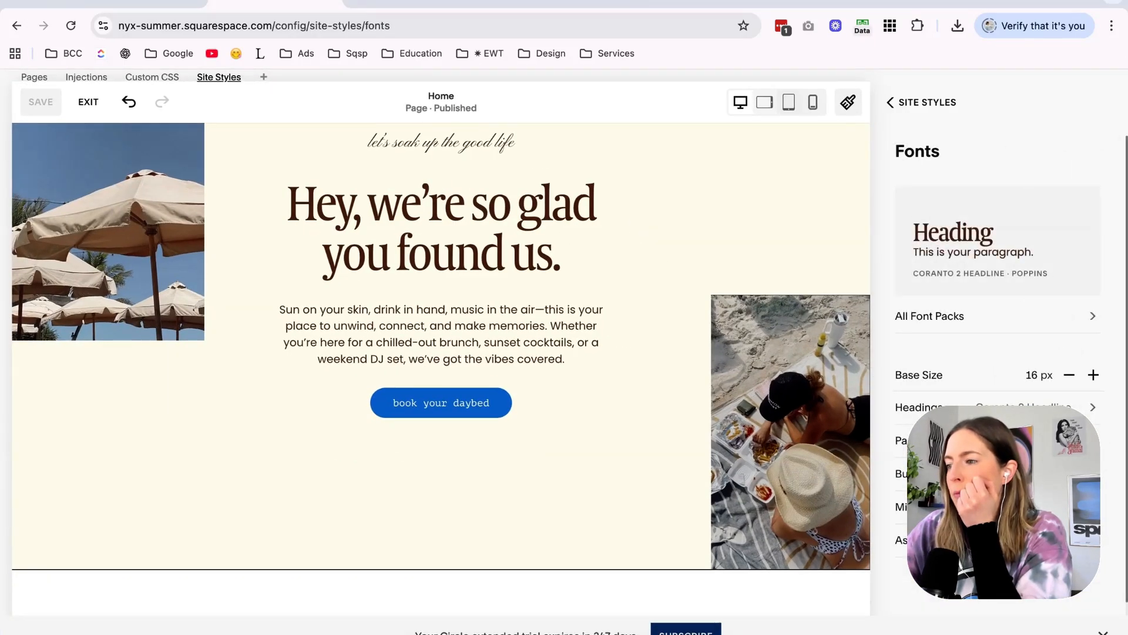
click(973, 241)
click(1055, 282)
click(1050, 254)
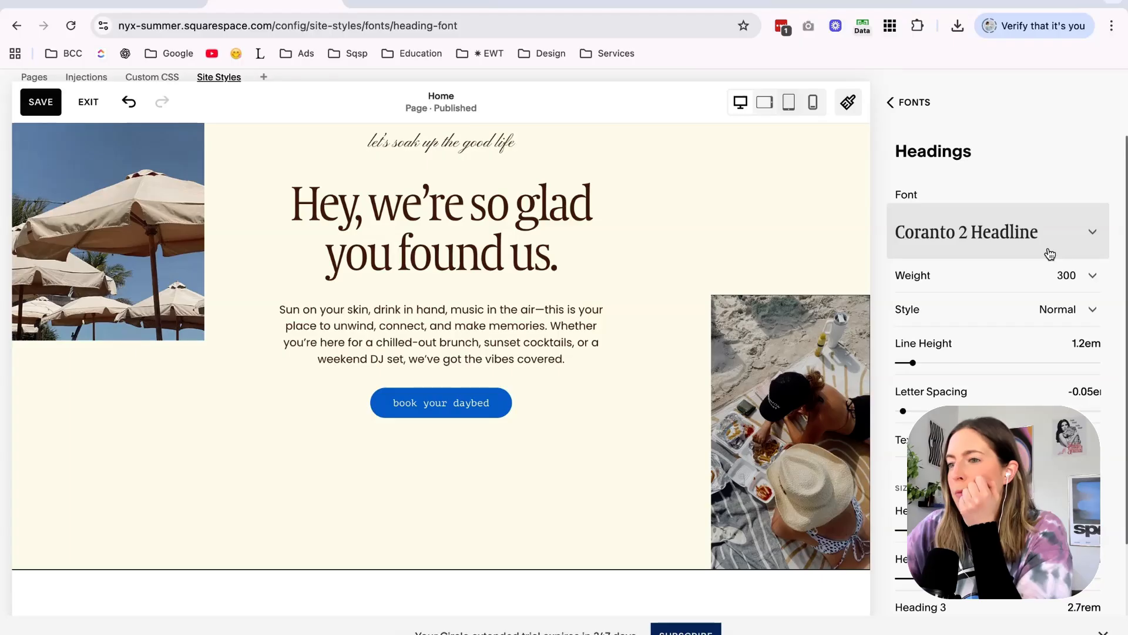
scroll(249, 191, up, 10)
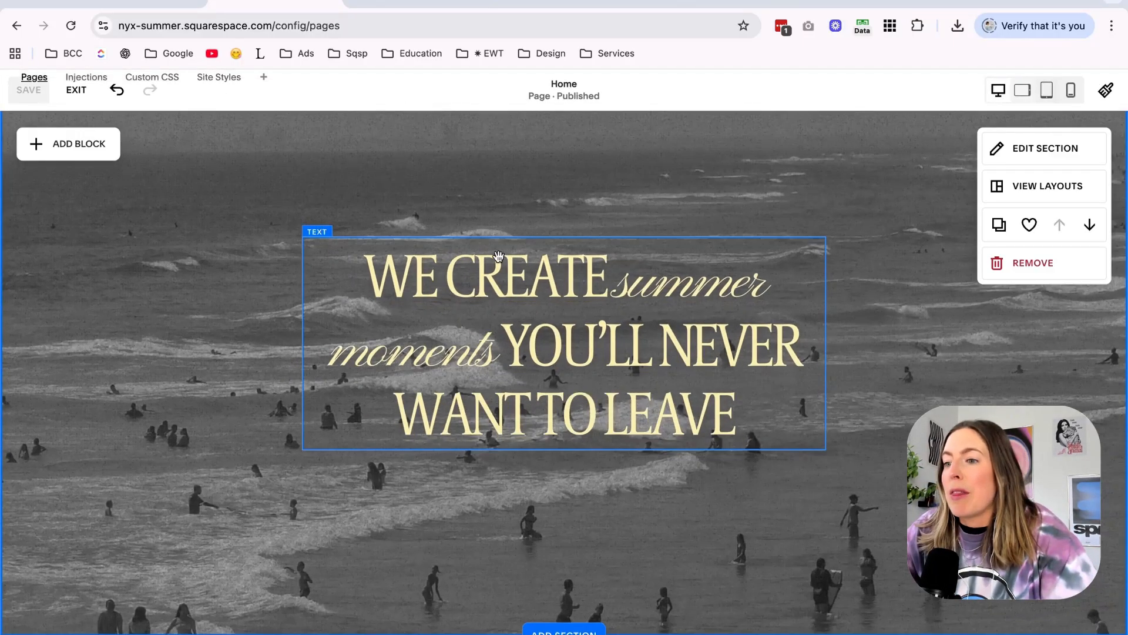
scroll(872, 253, up, 2)
scroll(890, 251, down, 4)
scroll(893, 253, up, 4)
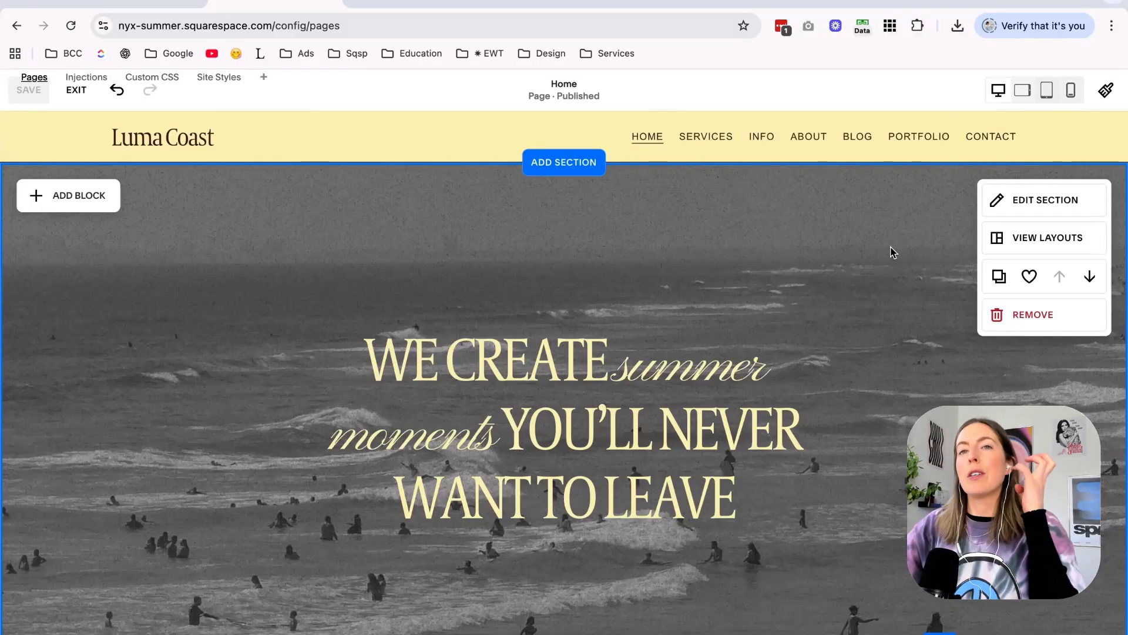
Review the home page sections from the hero through the introduction and photo cards to the Explore the Club collage.
scroll(891, 259, down, 10)
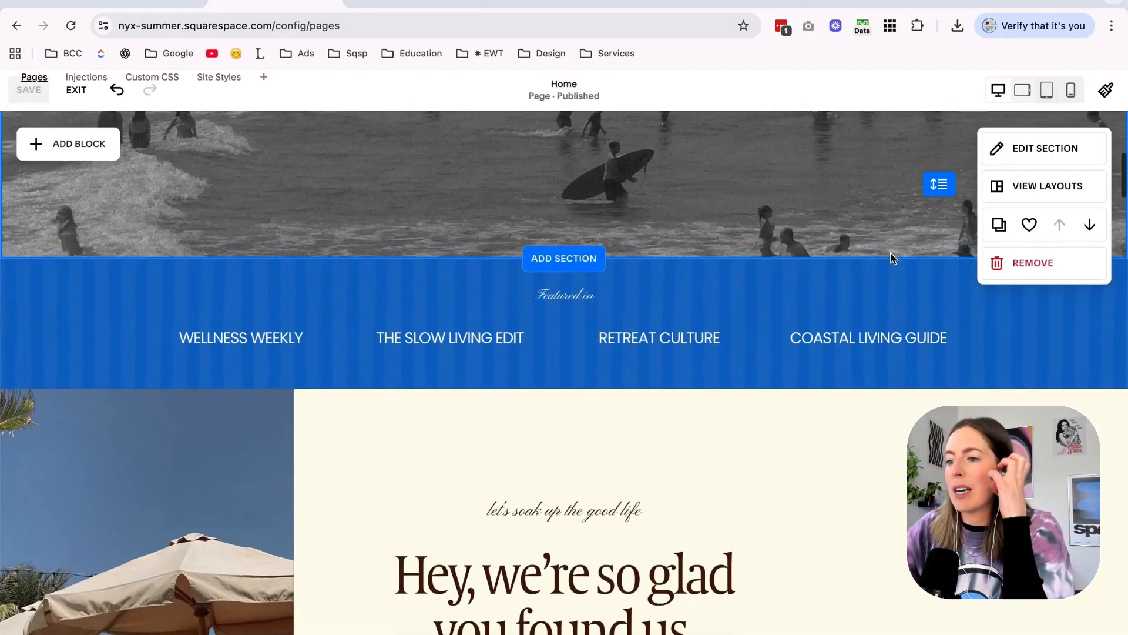
scroll(890, 256, up, 3)
scroll(360, 378, down, 6)
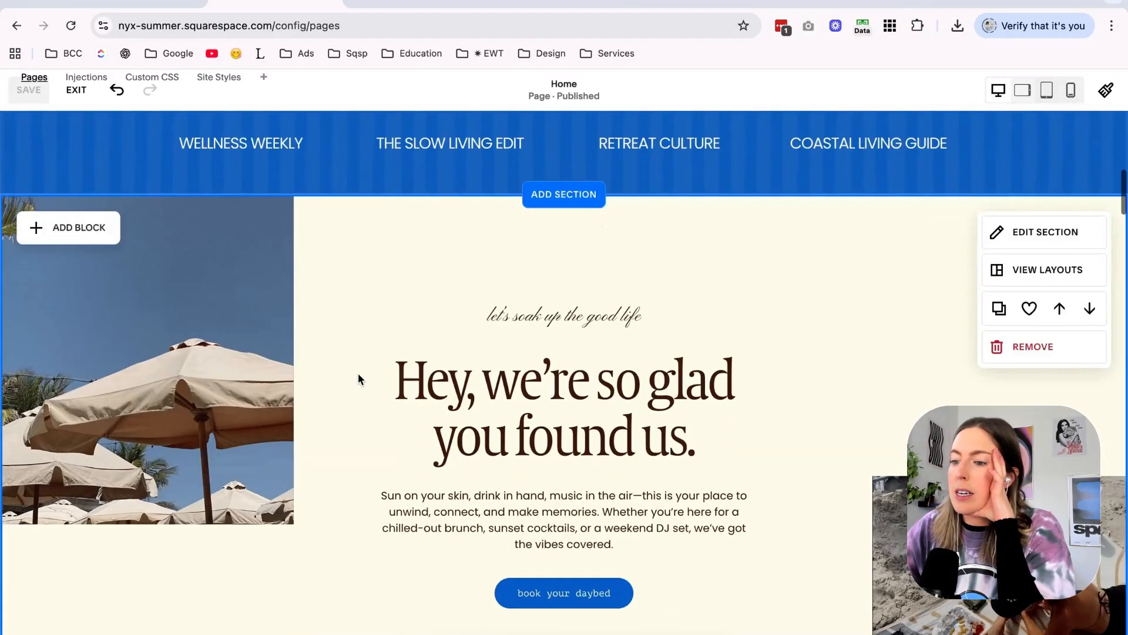
scroll(360, 379, down, 1)
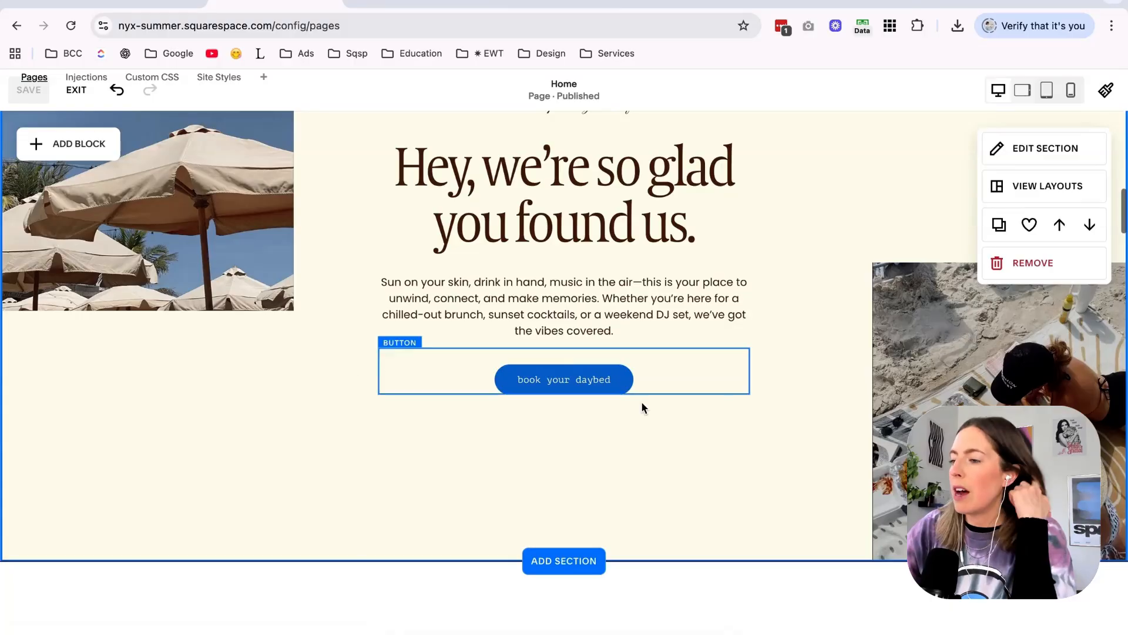
click(924, 376)
scroll(432, 312, down, 6)
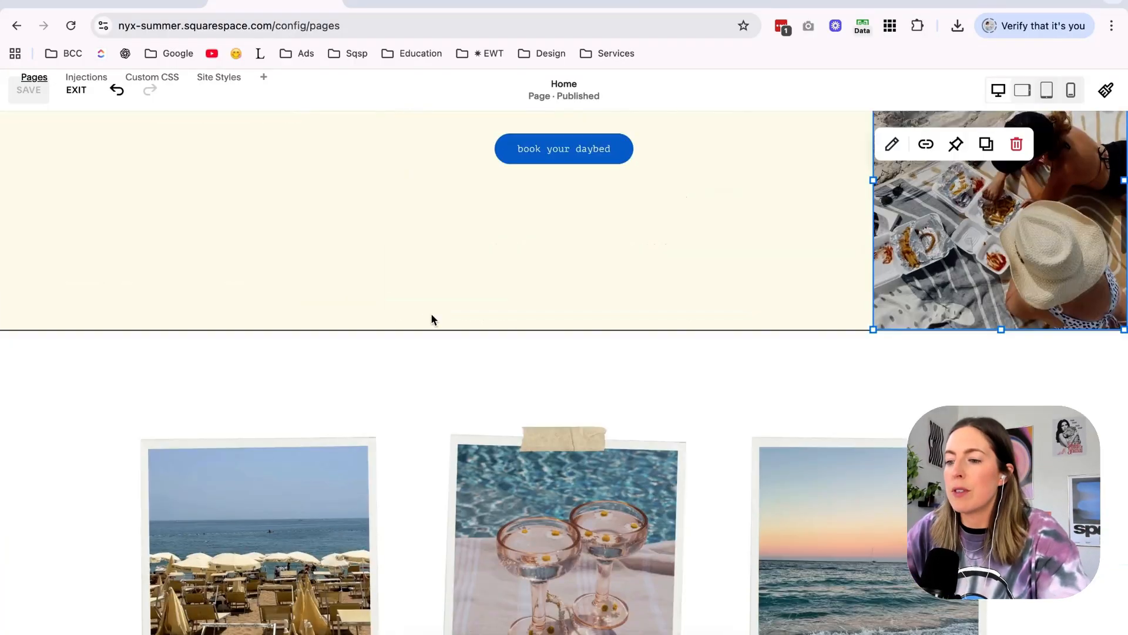
scroll(431, 313, up, 7)
scroll(431, 312, down, 8)
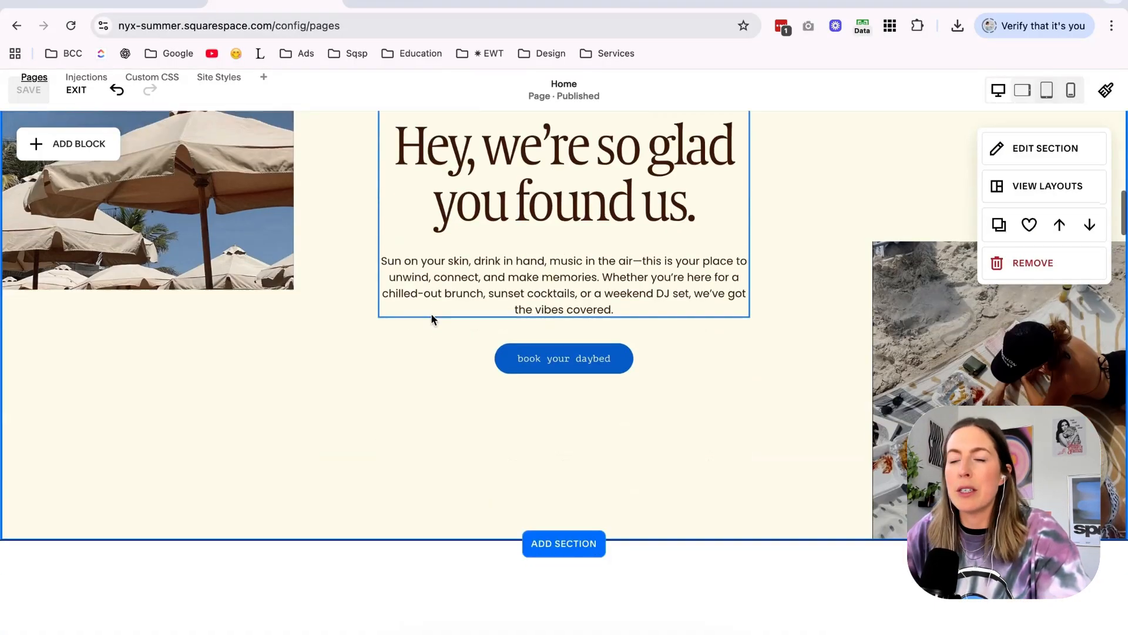
scroll(431, 315, down, 9)
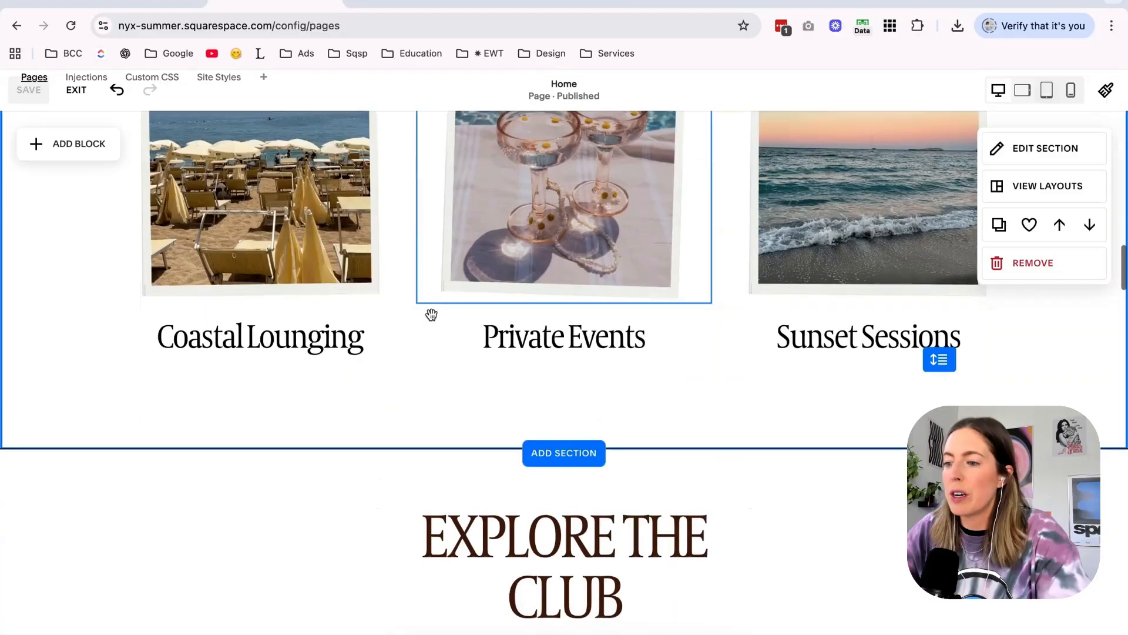
scroll(486, 422, down, 4)
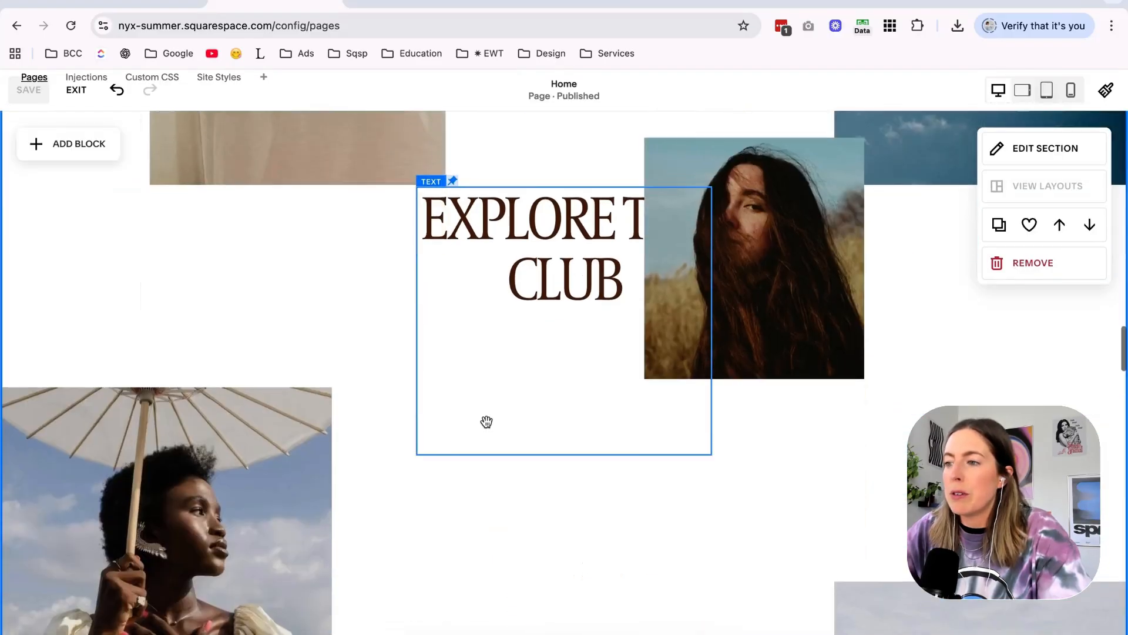
scroll(487, 422, up, 11)
scroll(487, 421, down, 13)
scroll(487, 421, up, 6)
scroll(486, 422, down, 10)
scroll(487, 421, down, 1)
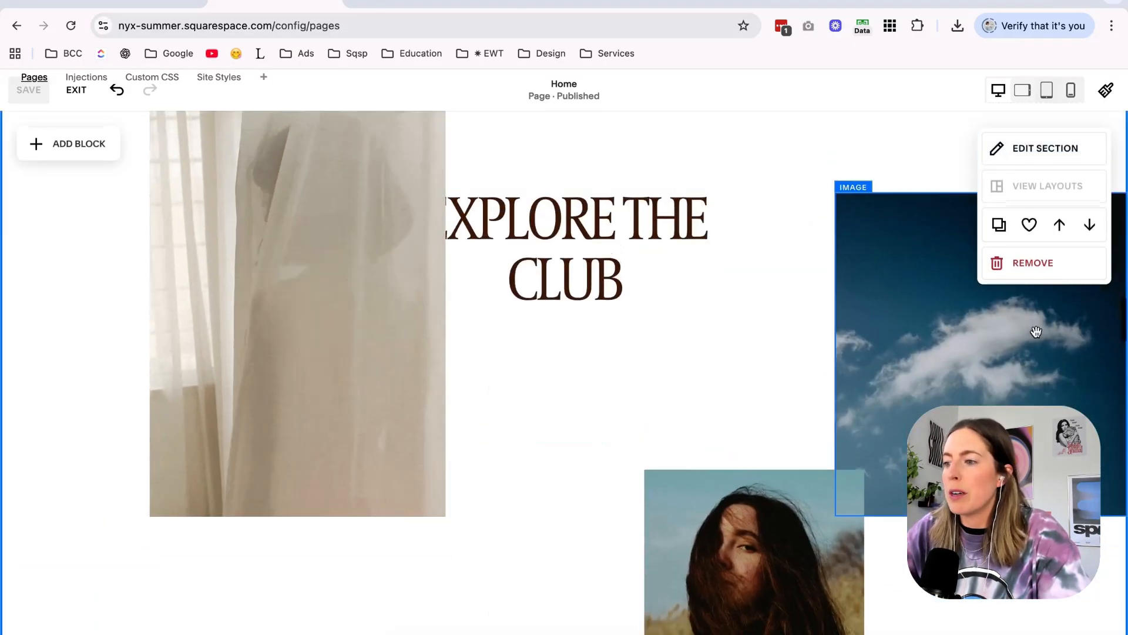
Remove the cloud photo Nyx-Template3.jpg from its image block in the Explore the Club collage.
click(956, 353)
click(955, 351)
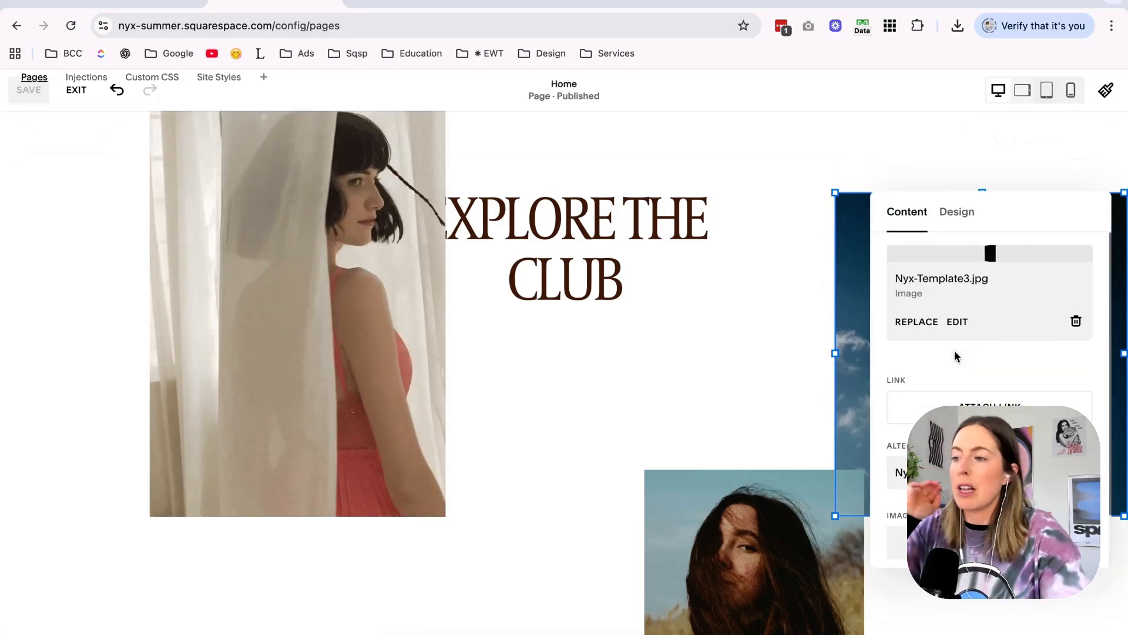
click(1076, 322)
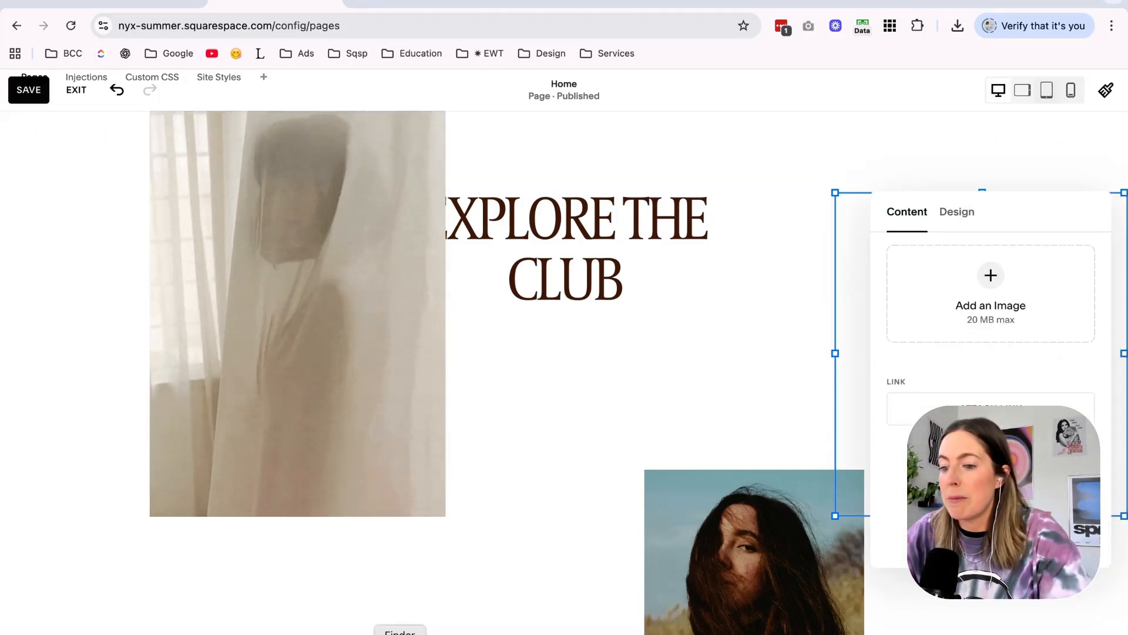
click(398, 634)
scroll(396, 280, left, 4)
scroll(395, 277, left, 3)
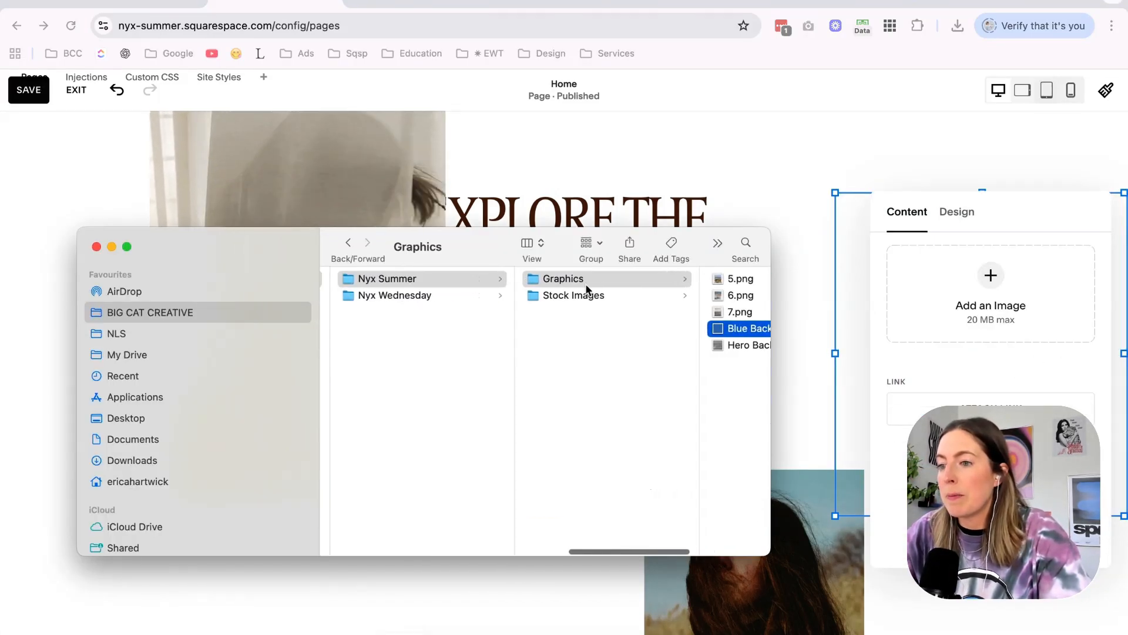
click(582, 292)
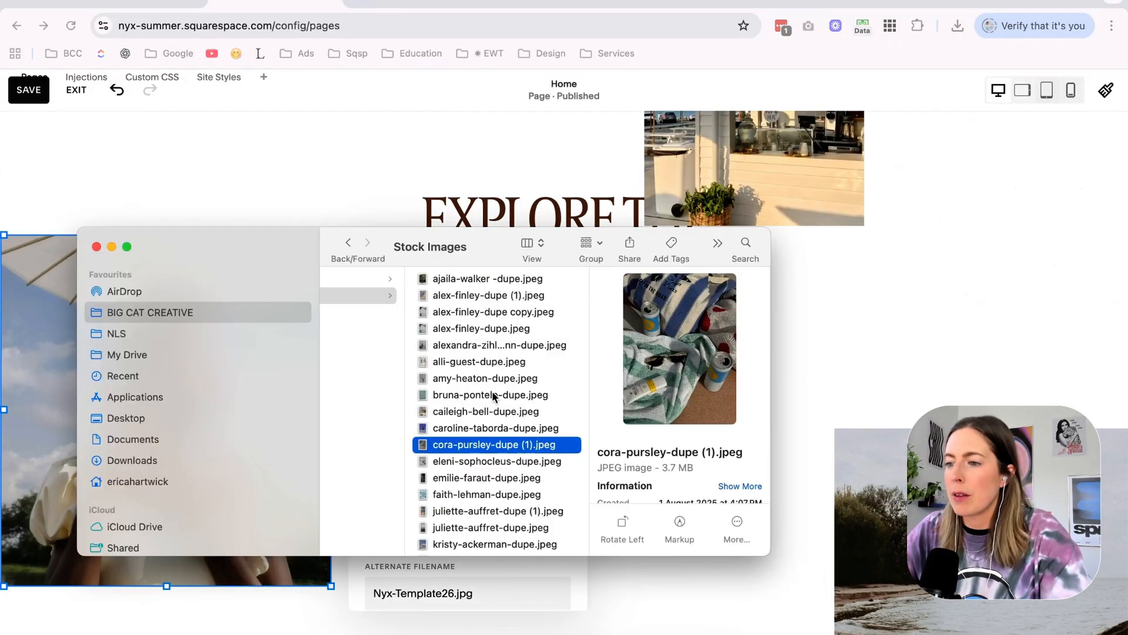
drag(503, 461, 214, 564)
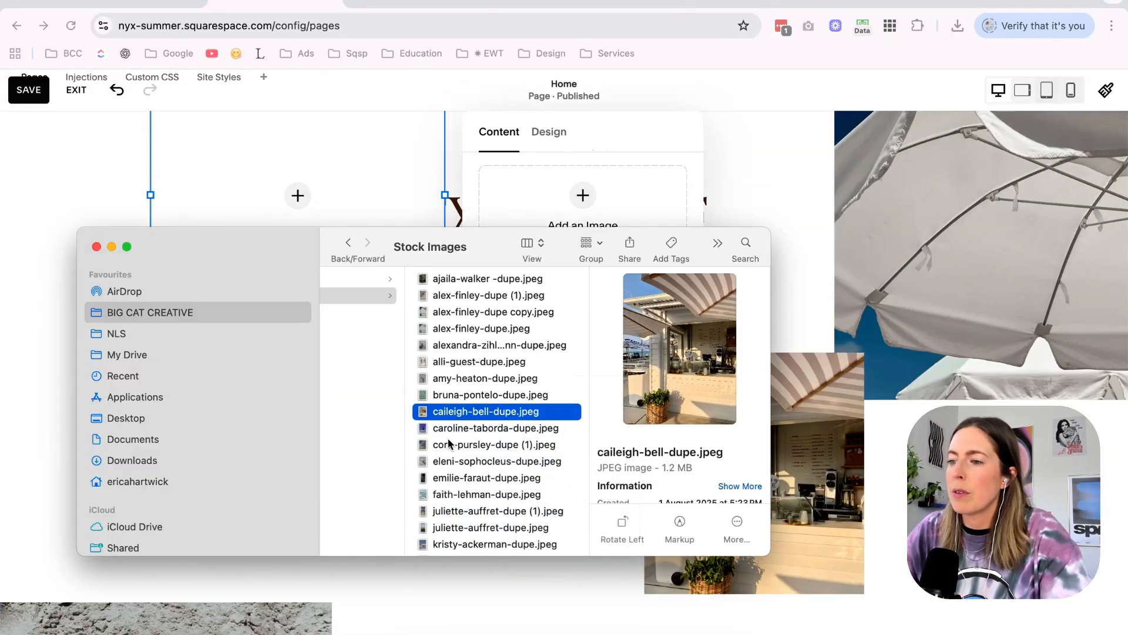
Preview the clips in the Videos folder inside Stock Images as candidates for the empty collage block.
scroll(495, 507, down, 3)
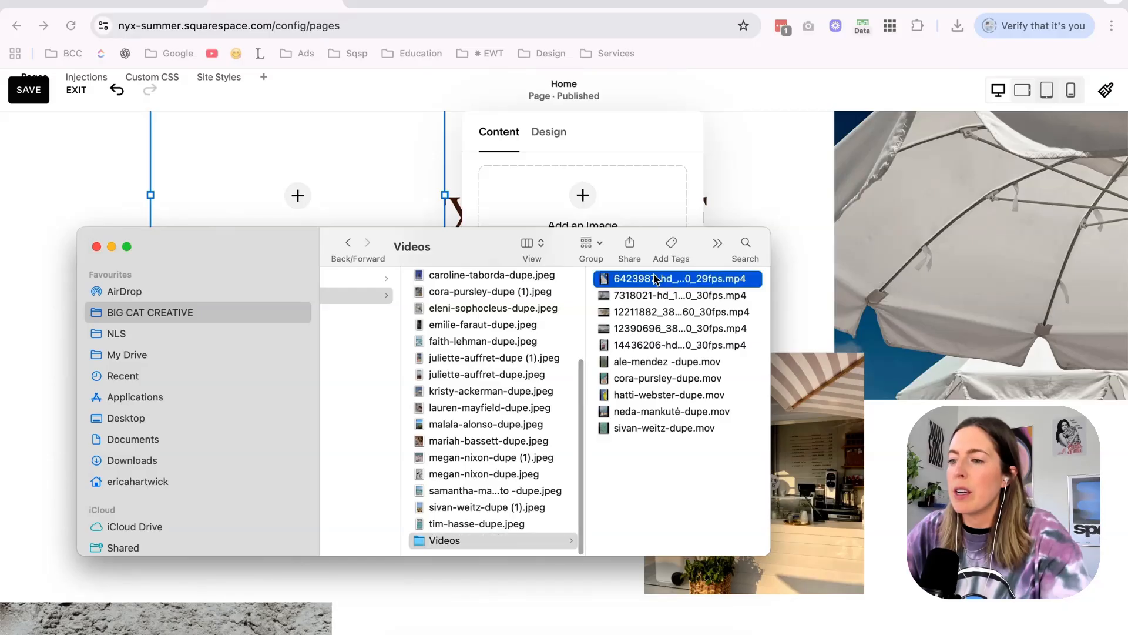
key(Down)
key(Up)
key(space)
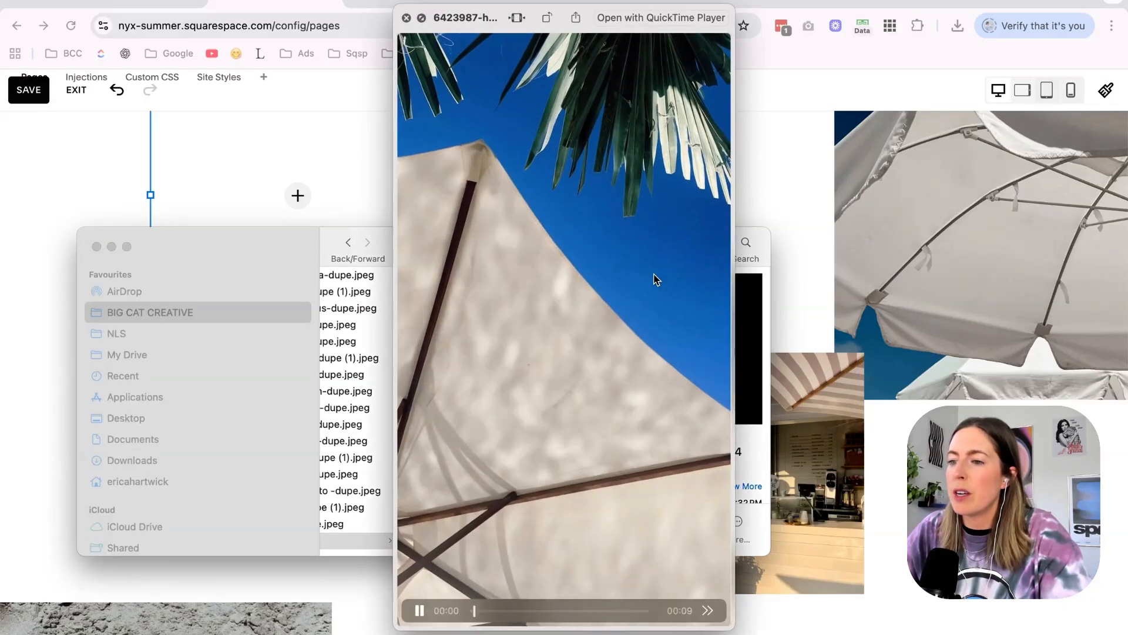
key(space)
key(Down)
key(Down)
key(Down)
key(Down)
key(Down)
key(Down)
key(Down)
key(space)
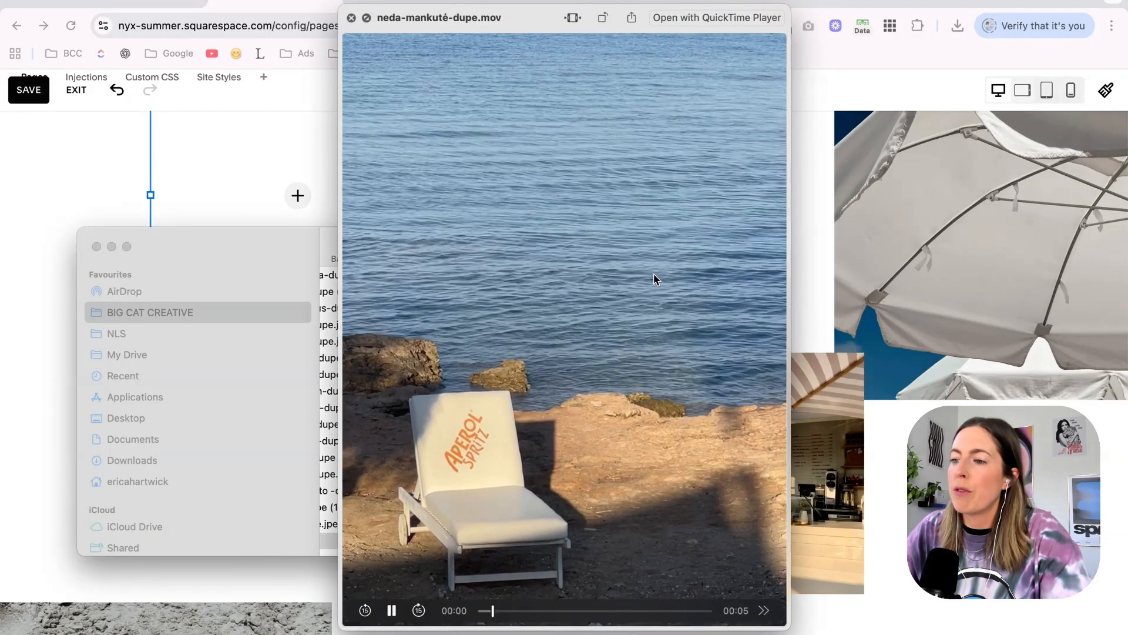
key(space)
key(Down)
scroll(767, 202, up, 1)
click(767, 202)
click(294, 276)
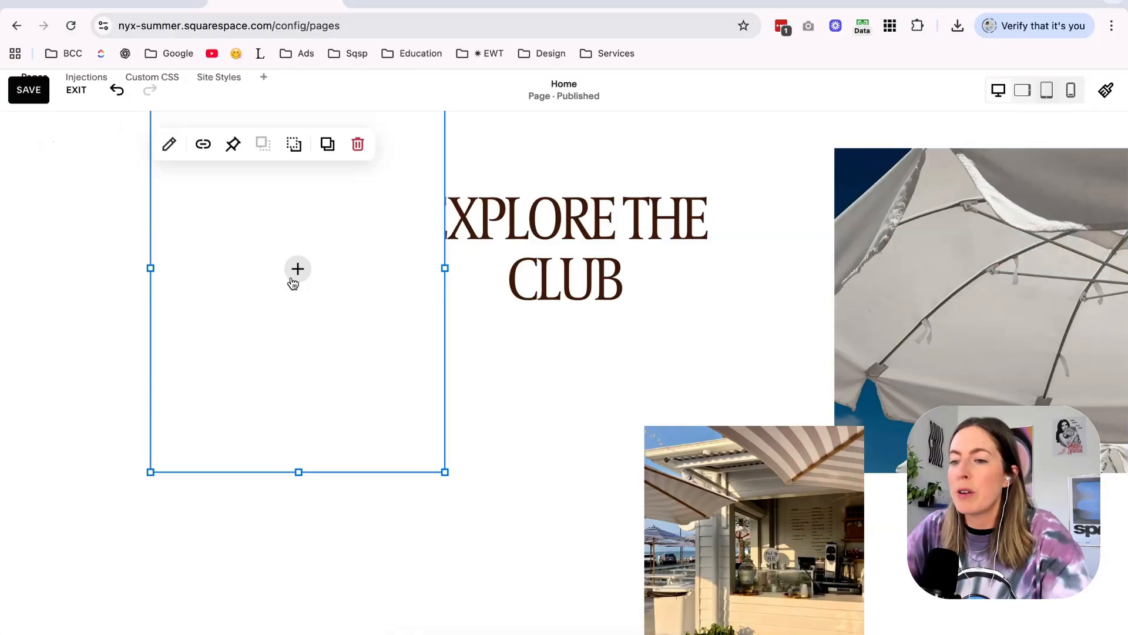
click(294, 274)
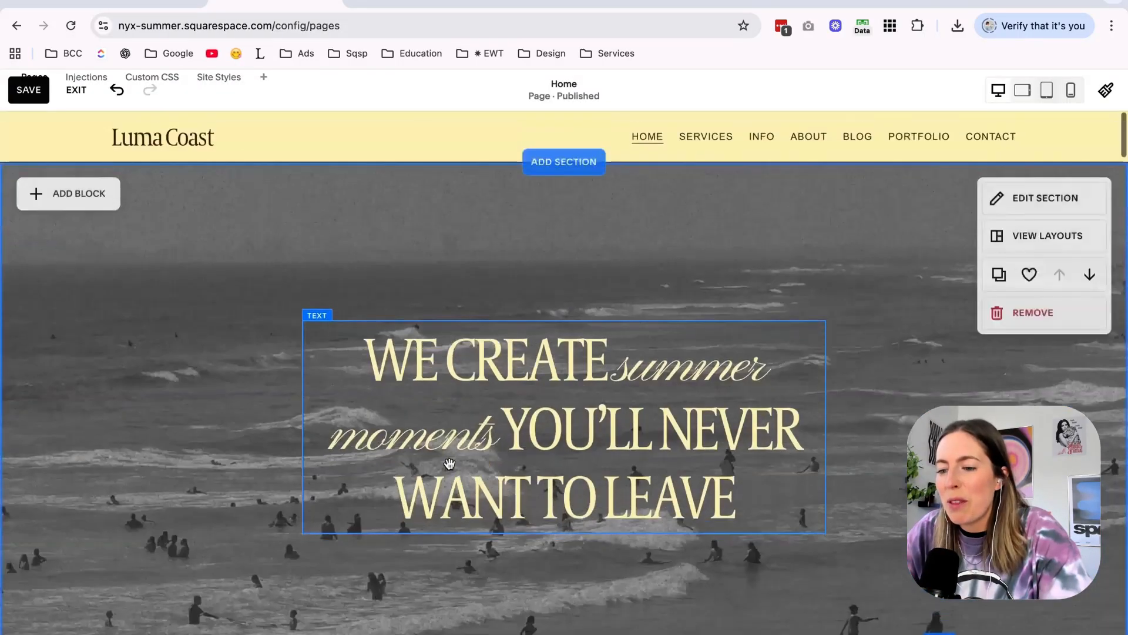
scroll(449, 463, down, 20)
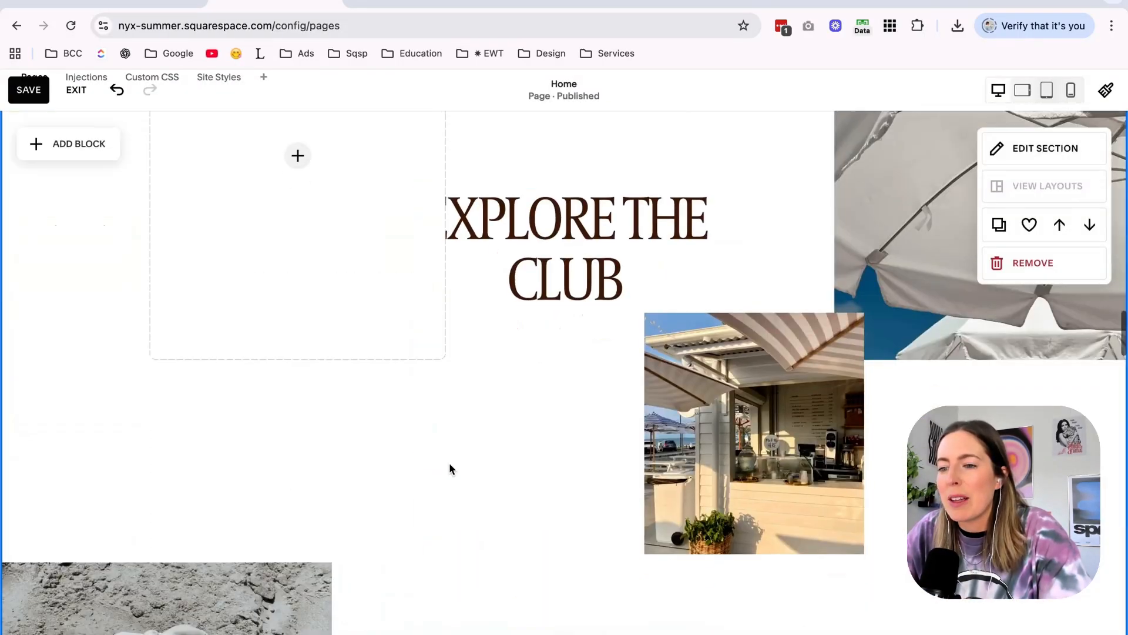
scroll(449, 463, up, 3)
Find bruna-pontelo-dupe.jpeg in Finder's Stock Images folder and try to place it in the empty collage image block.
click(401, 634)
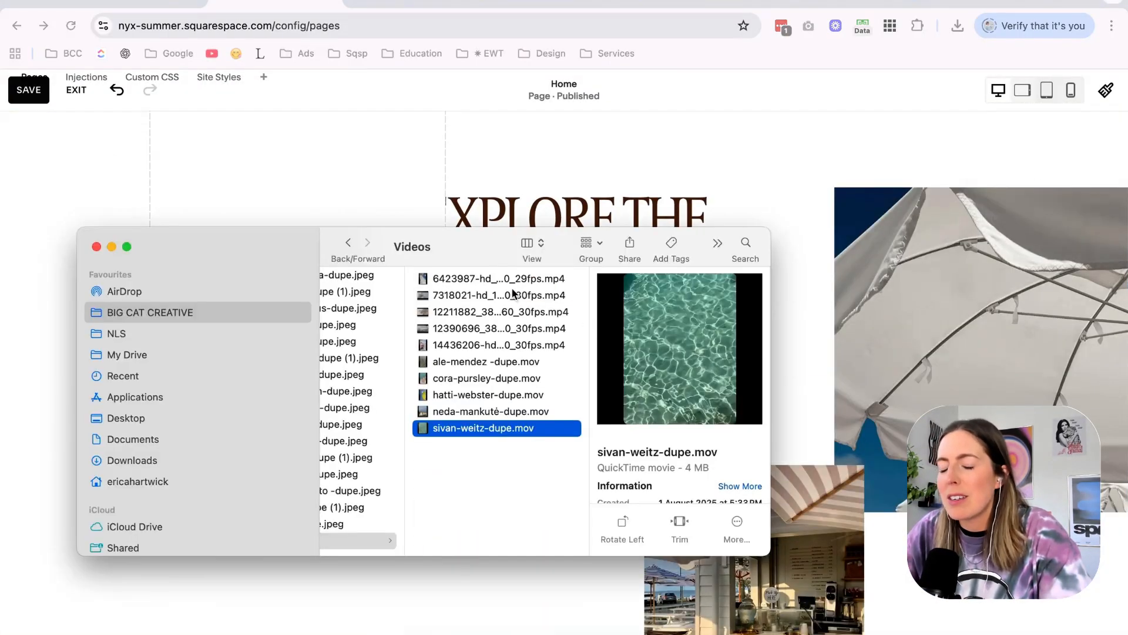
scroll(478, 294, left, 3)
click(479, 292)
key(Up)
key(Up)
key(Up)
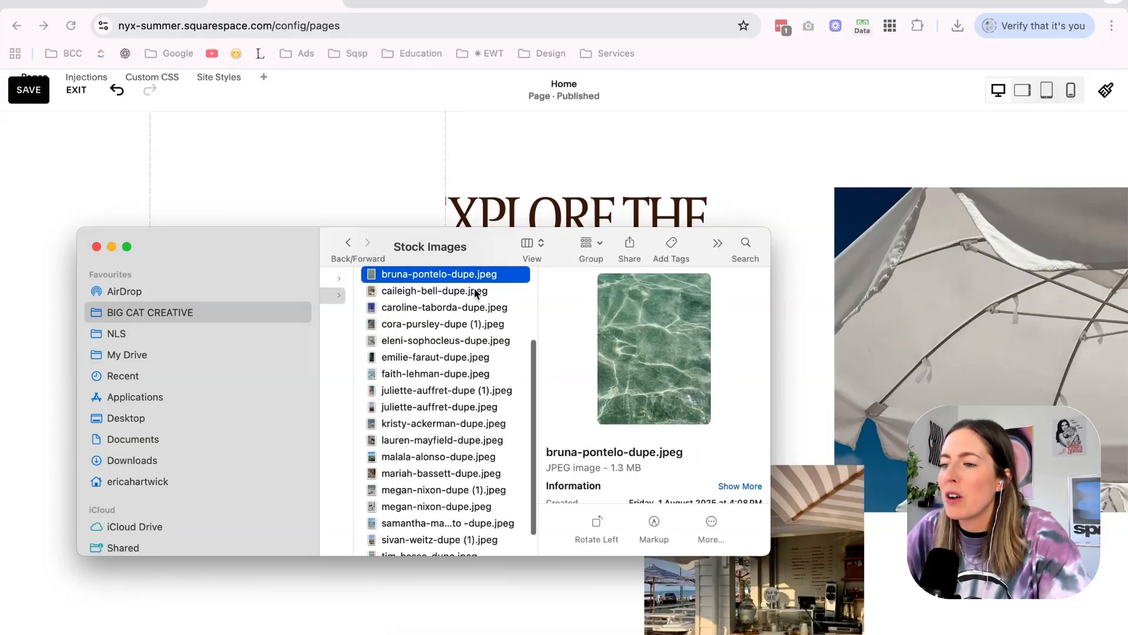
key(Up)
key(Down)
drag(468, 289, 342, 177)
Upload bruna-pontelo-dupe.jpeg from Finder into the empty image block beside the Explore the Club heading.
scroll(348, 341, up, 1)
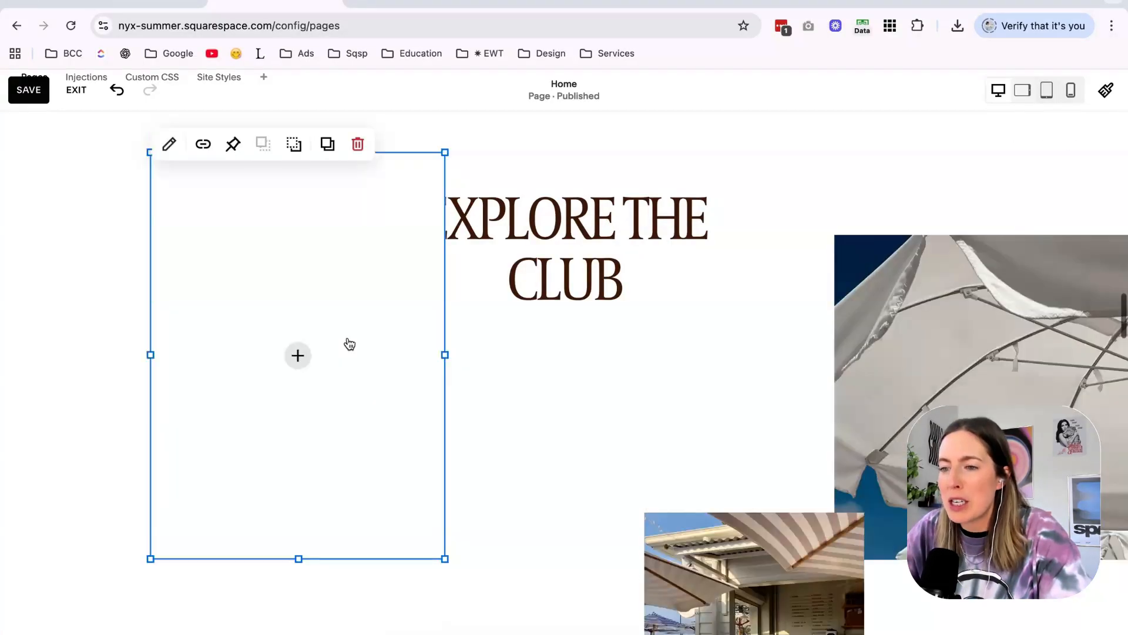
scroll(349, 344, up, 1)
click(298, 382)
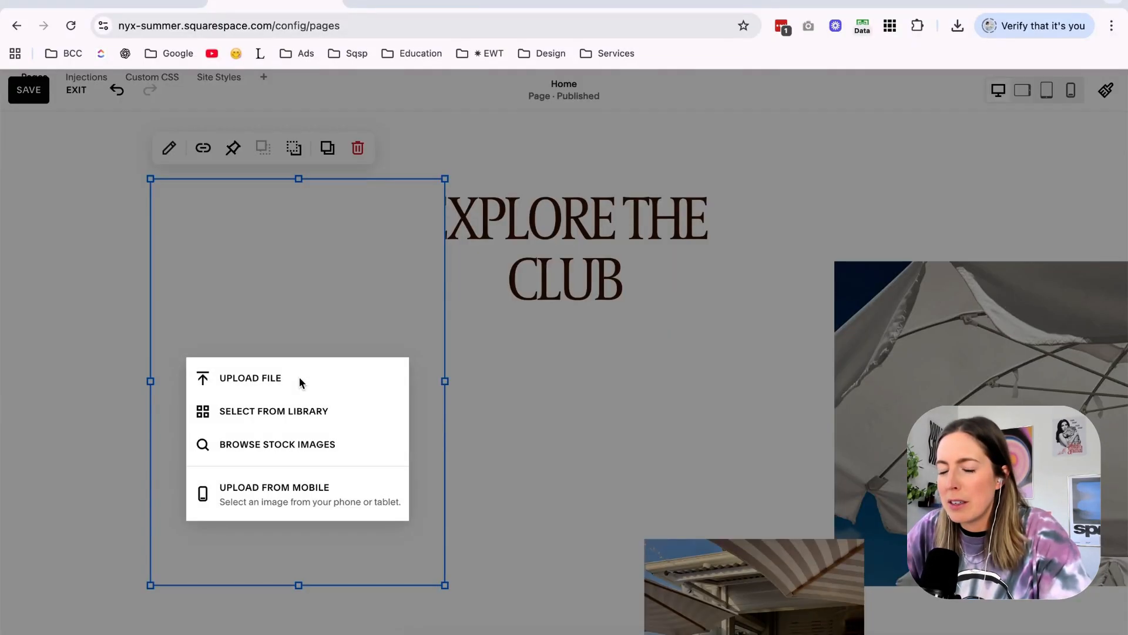
click(400, 633)
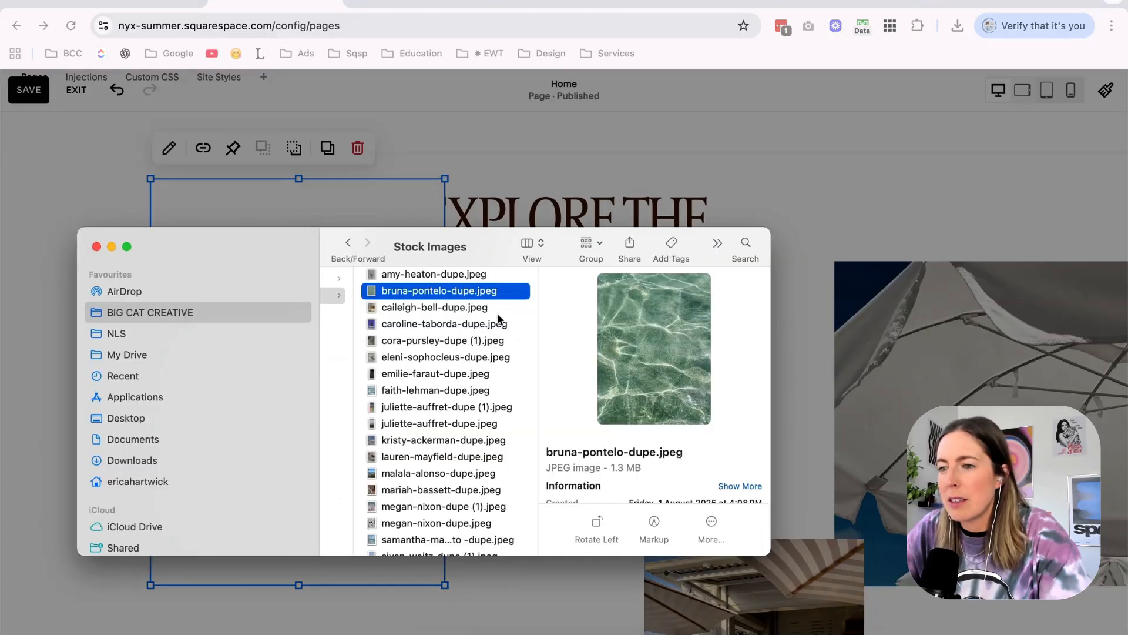
drag(321, 244, 488, 421)
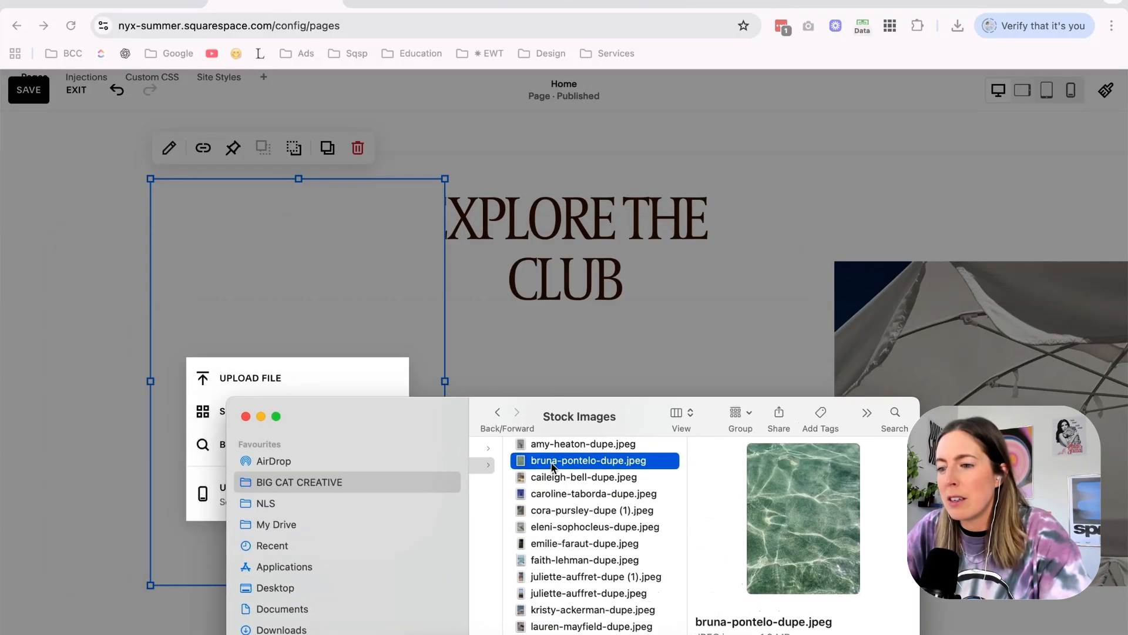
drag(339, 303, 514, 372)
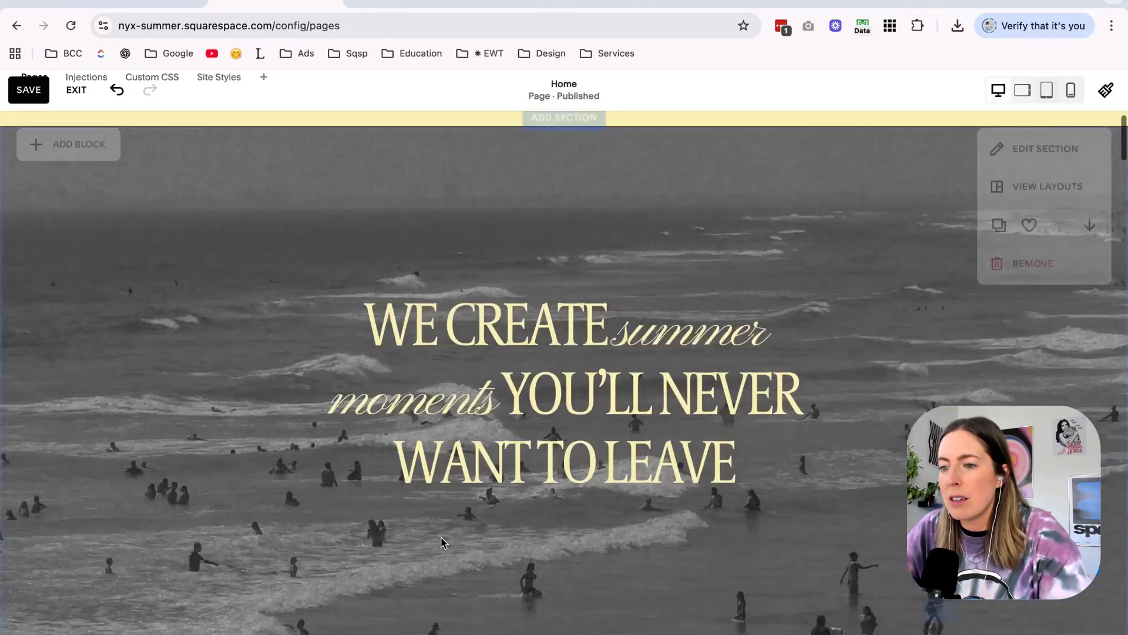
scroll(441, 538, down, 10)
scroll(440, 537, down, 4)
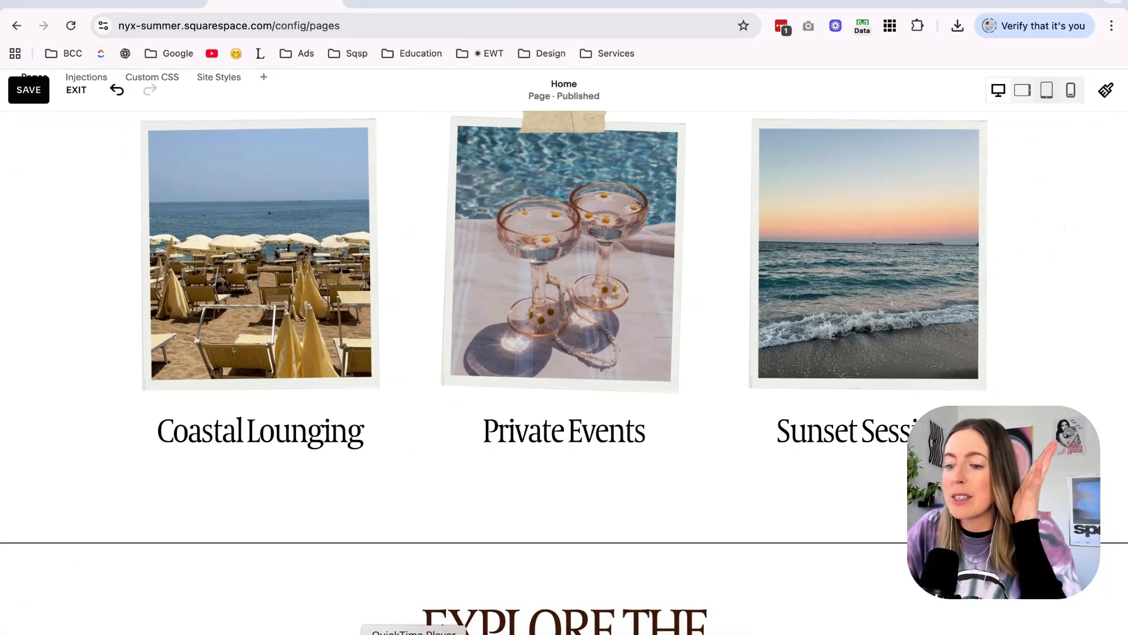
click(400, 634)
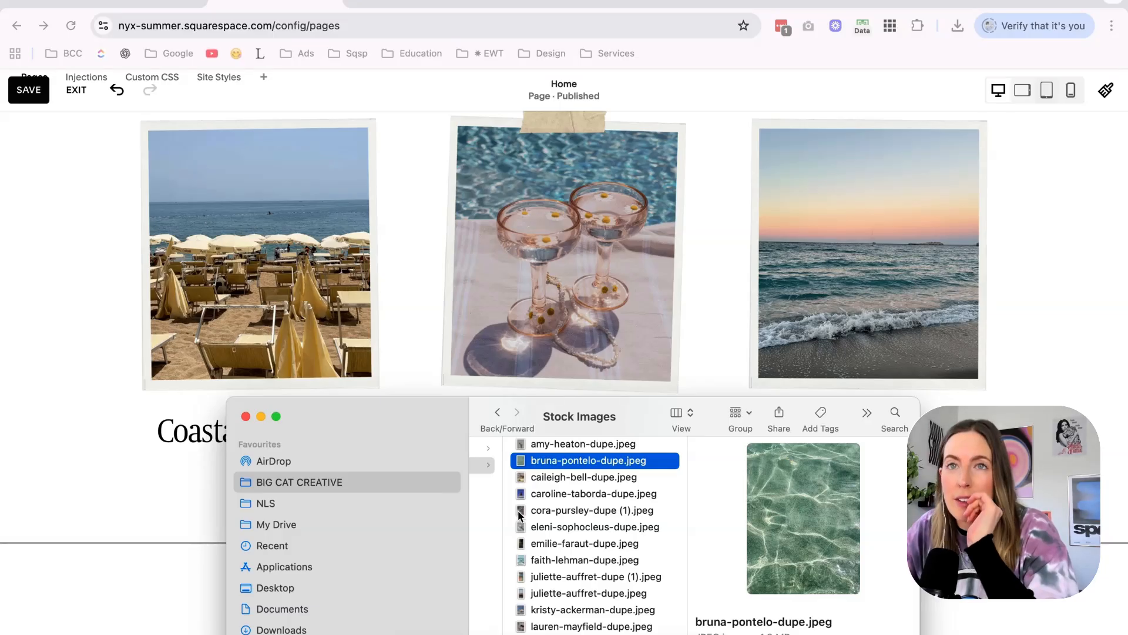
click(127, 281)
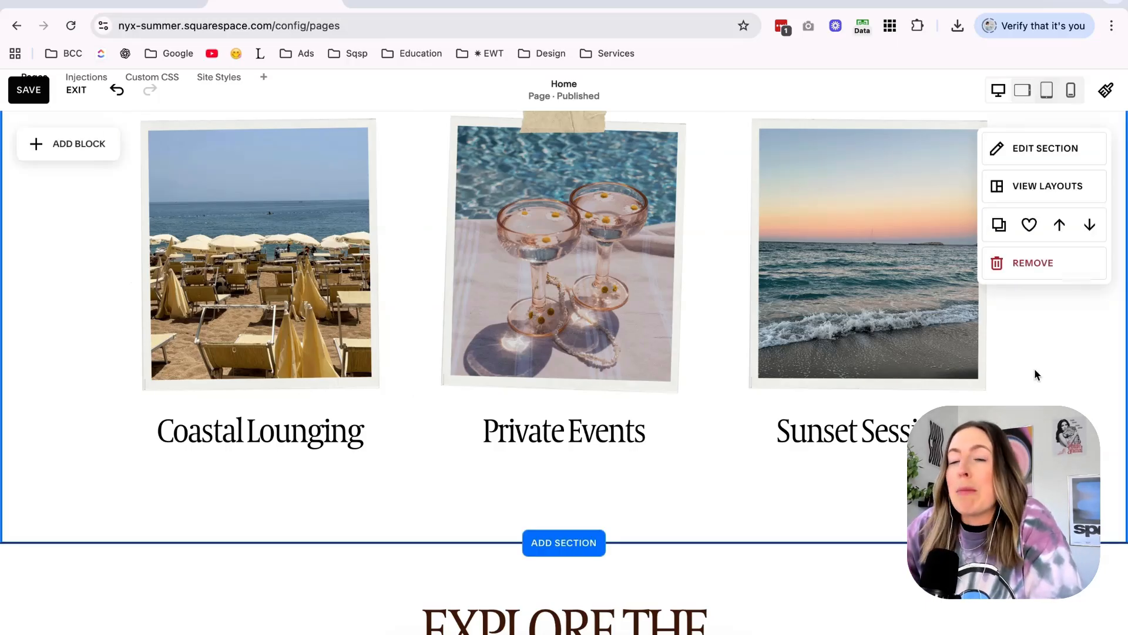
Try several image effects on the green water photo in the Explore the Club collage and apply the first effect after None.
scroll(1044, 370, down, 3)
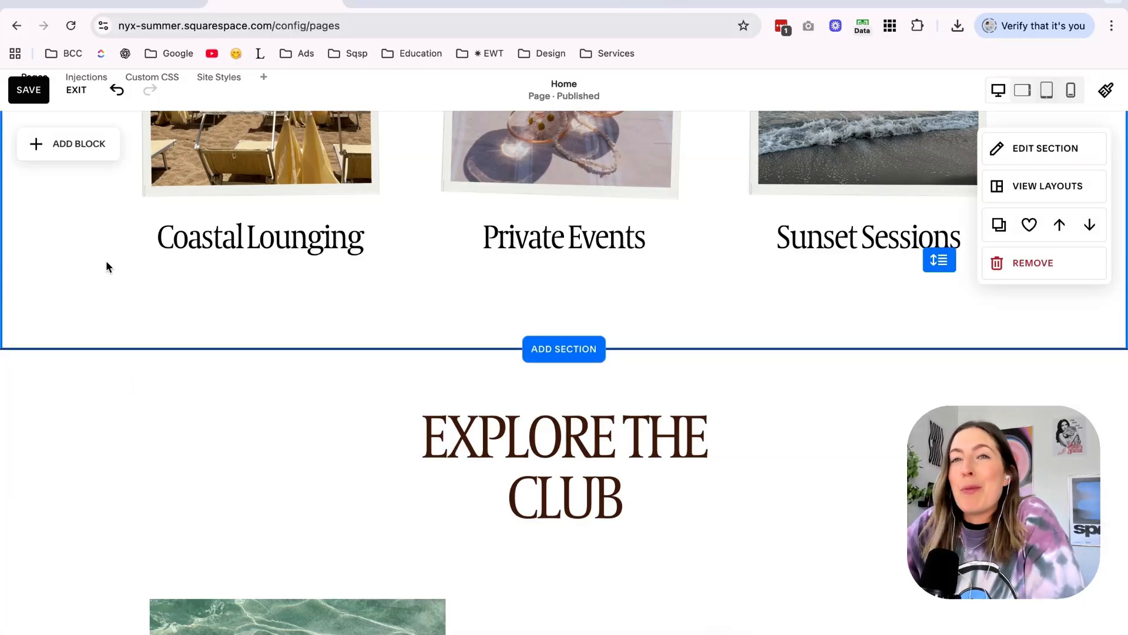
scroll(107, 263, down, 3)
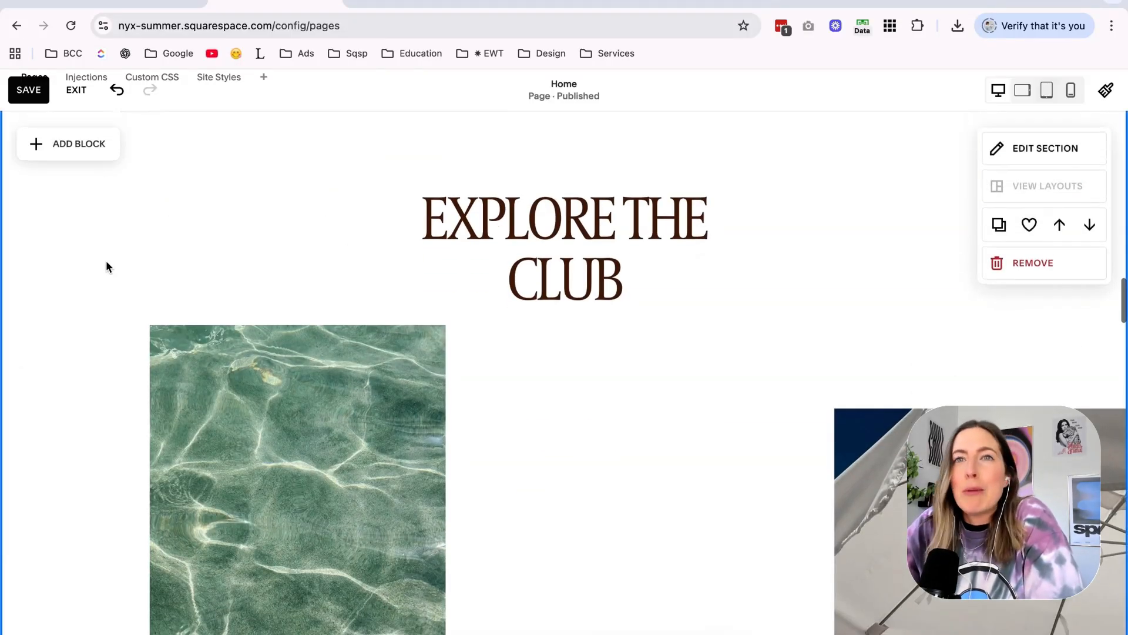
scroll(107, 264, down, 4)
scroll(107, 264, up, 4)
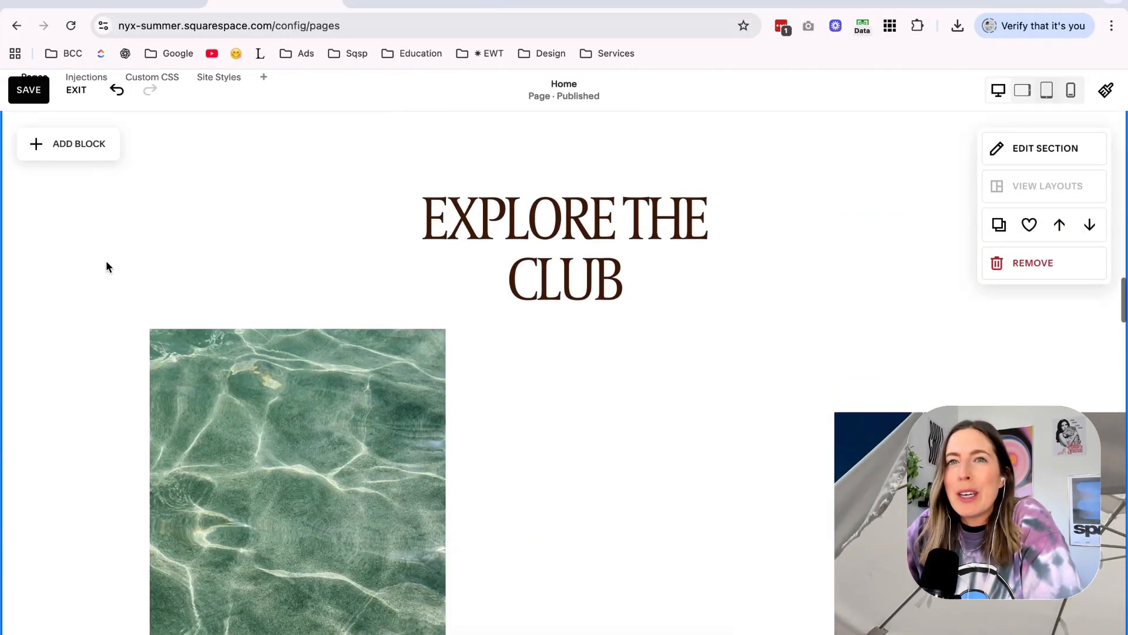
scroll(107, 264, down, 2)
double_click(268, 302)
click(526, 376)
click(641, 364)
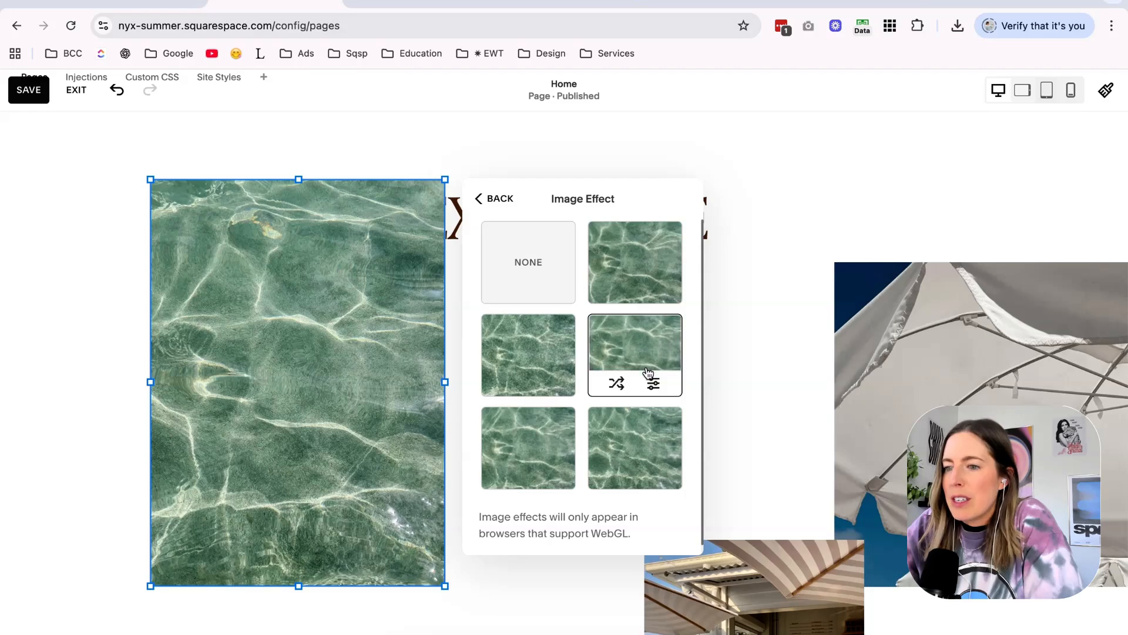
scroll(361, 346, down, 1)
scroll(372, 262, up, 2)
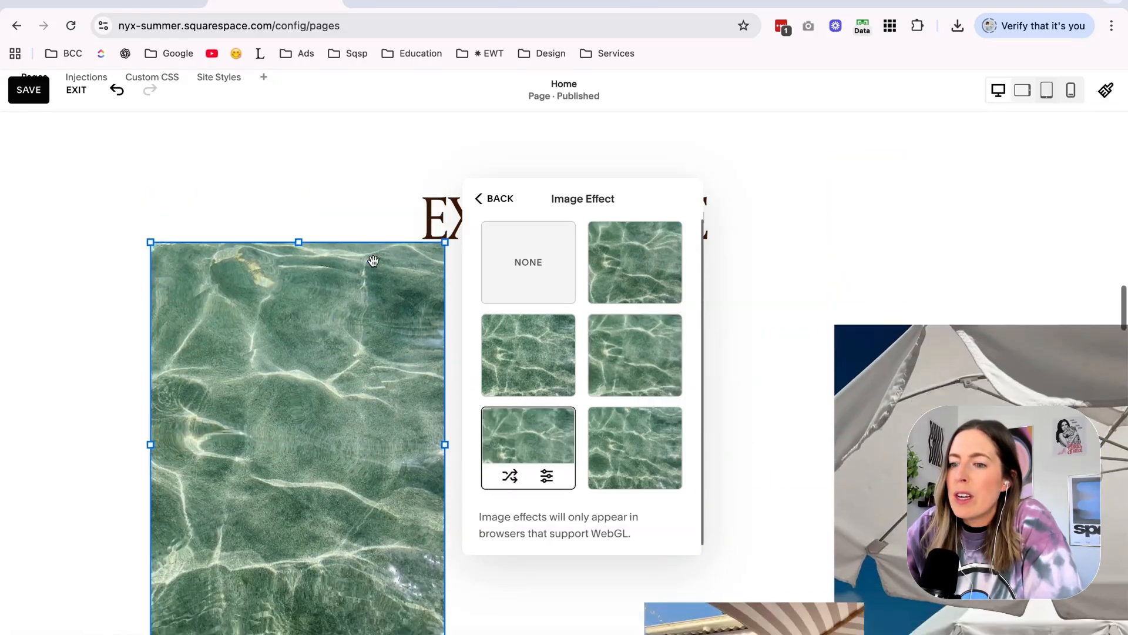
scroll(373, 262, down, 2)
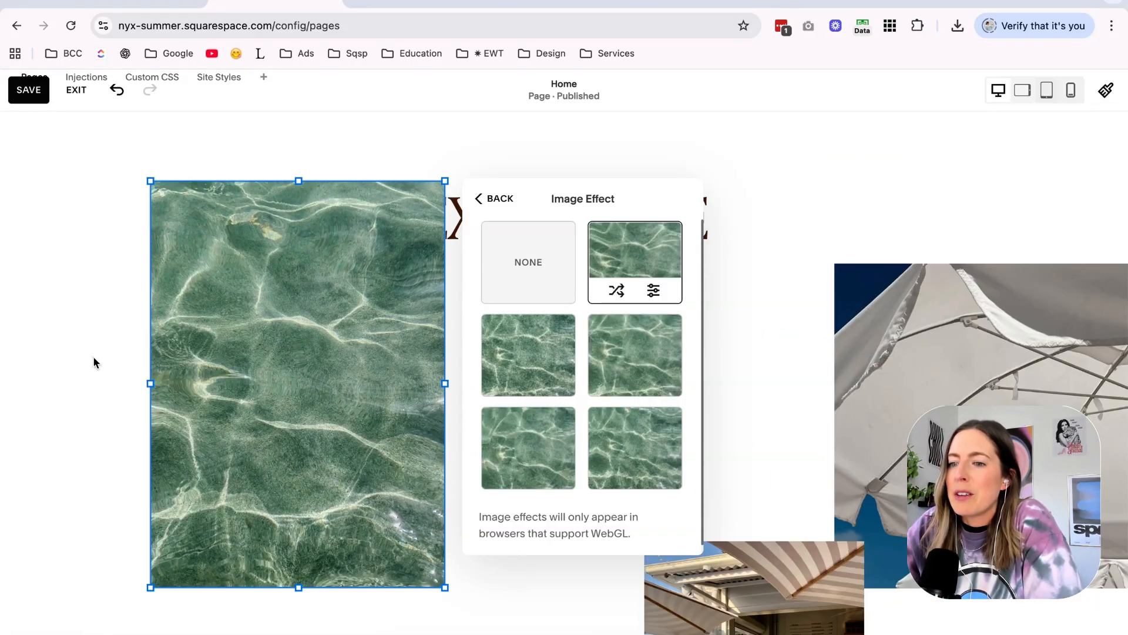
click(94, 362)
scroll(94, 362, up, 8)
scroll(94, 363, down, 8)
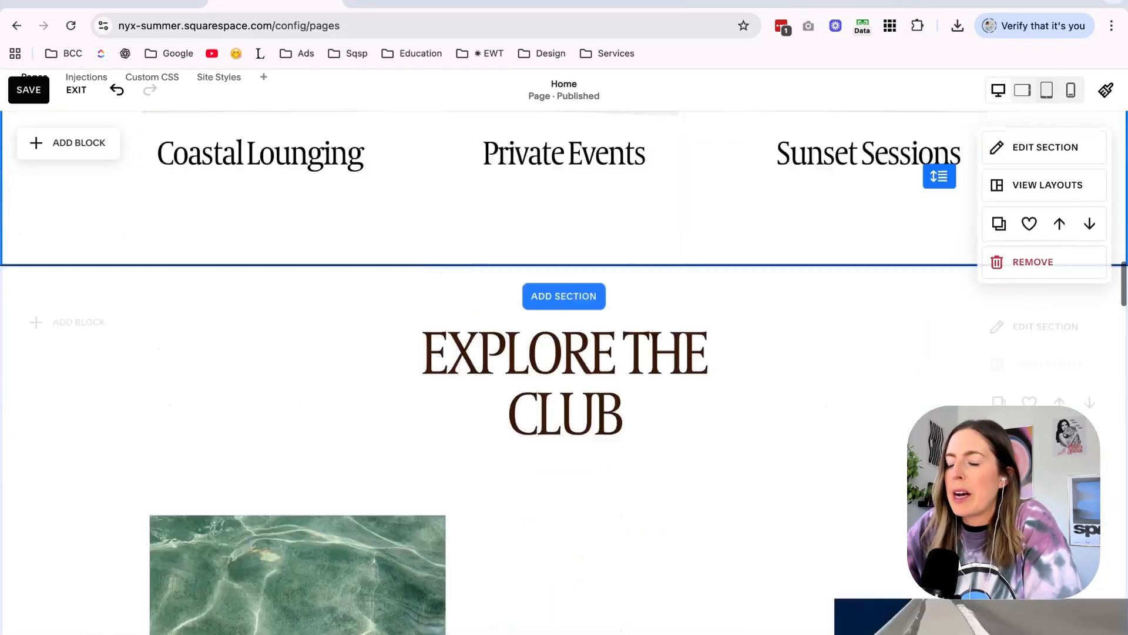
scroll(564, 373, down, 10)
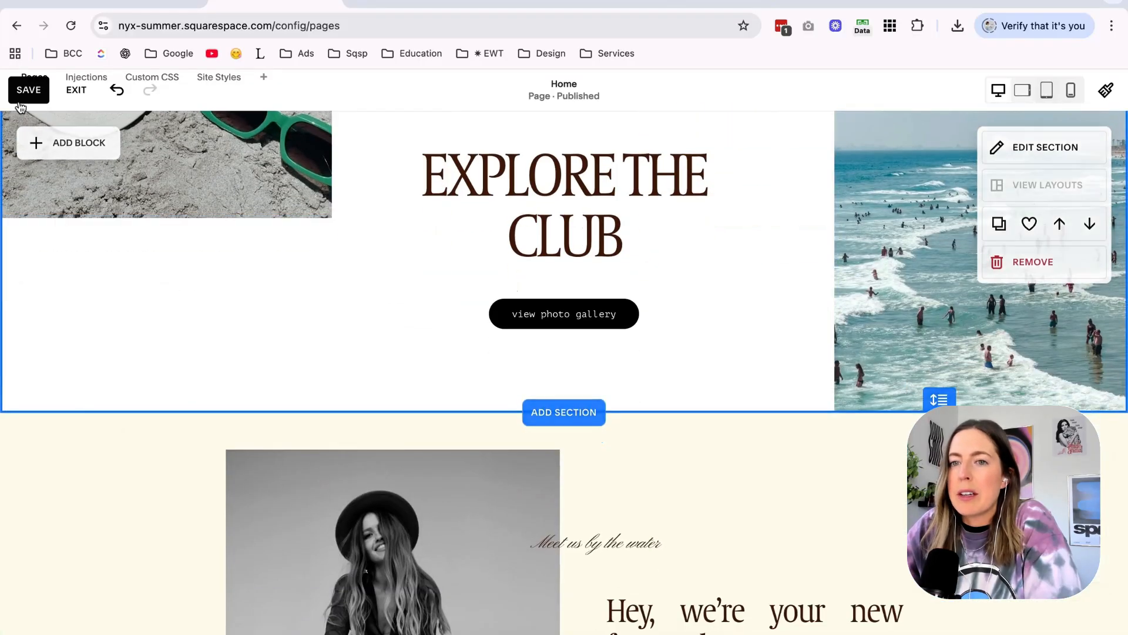
Save the page, then enlarge the script line "Meet us by the water..." above the hangout heading and widen its text block.
click(29, 90)
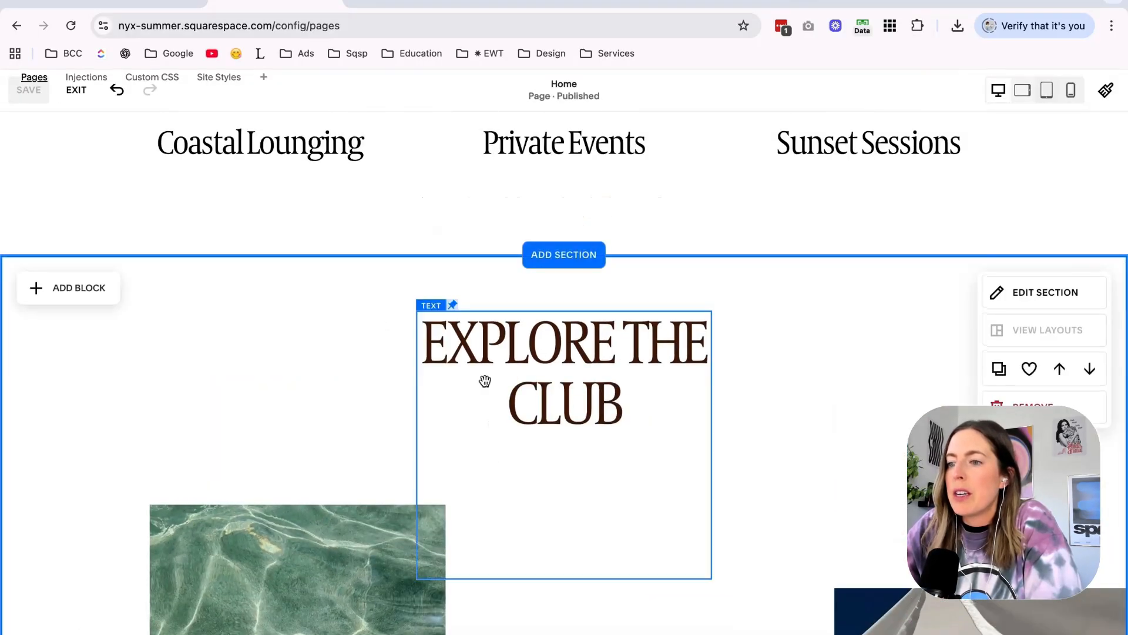
scroll(485, 381, down, 2)
scroll(485, 381, down, 8)
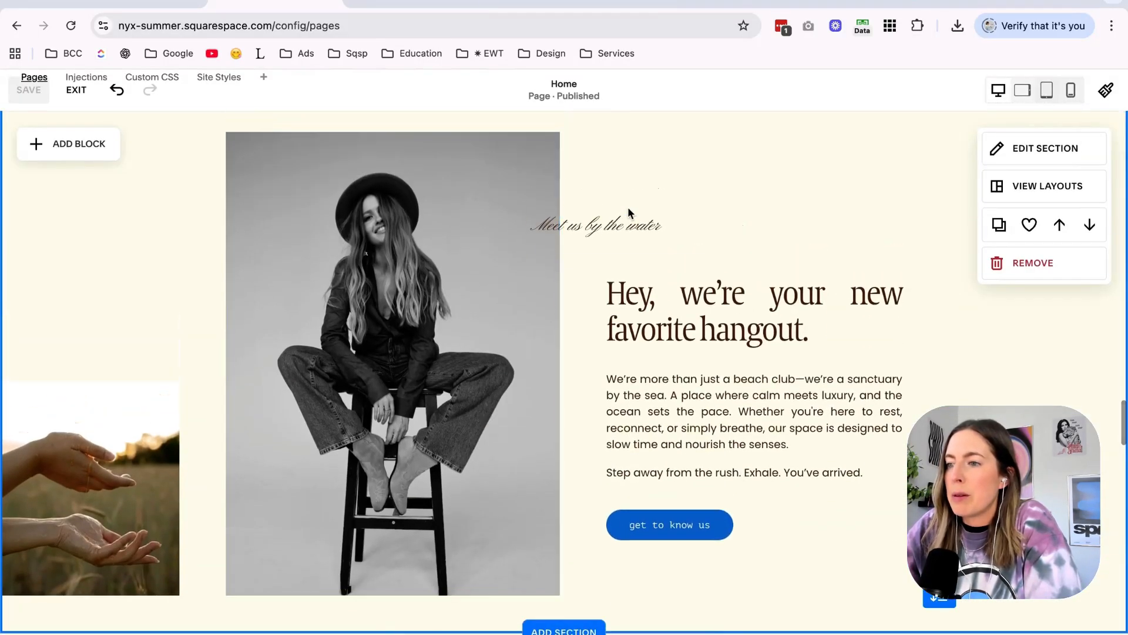
click(608, 227)
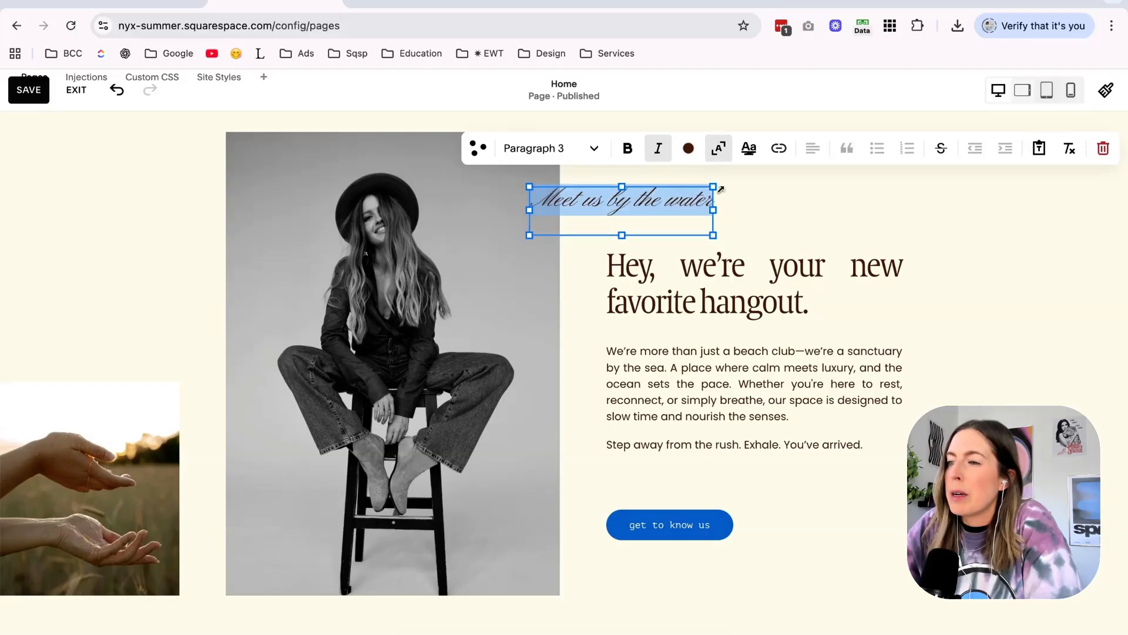
drag(713, 210, 733, 216)
Replace the black-and-white portrait beside the hangout heading with sivan-weitz-dupe (1).jpeg from the stock images.
double_click(405, 365)
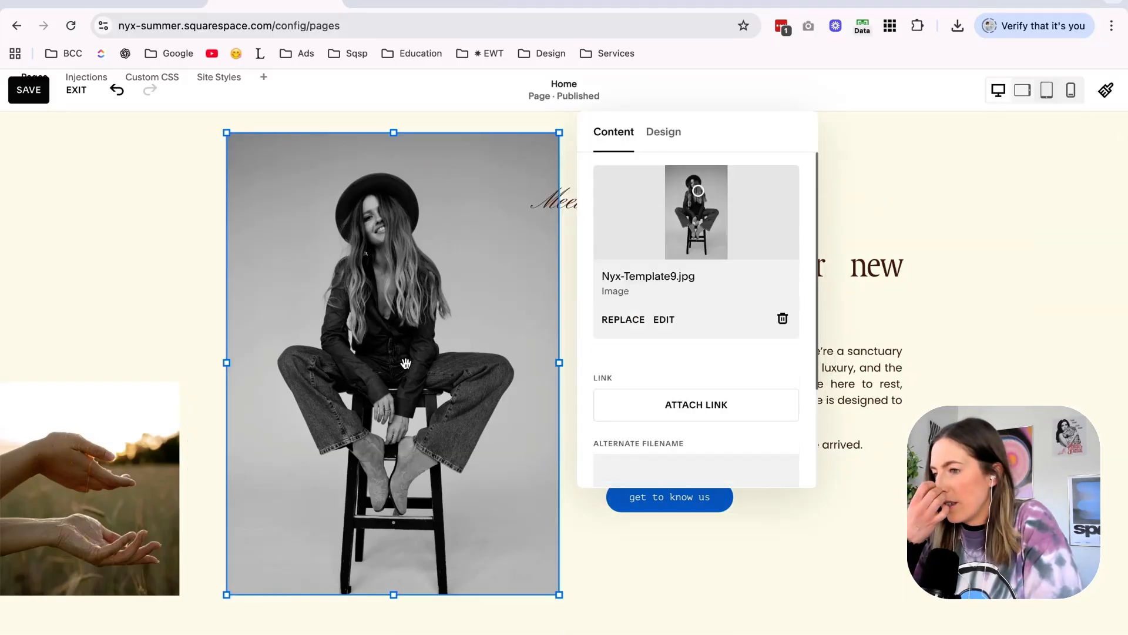
click(783, 319)
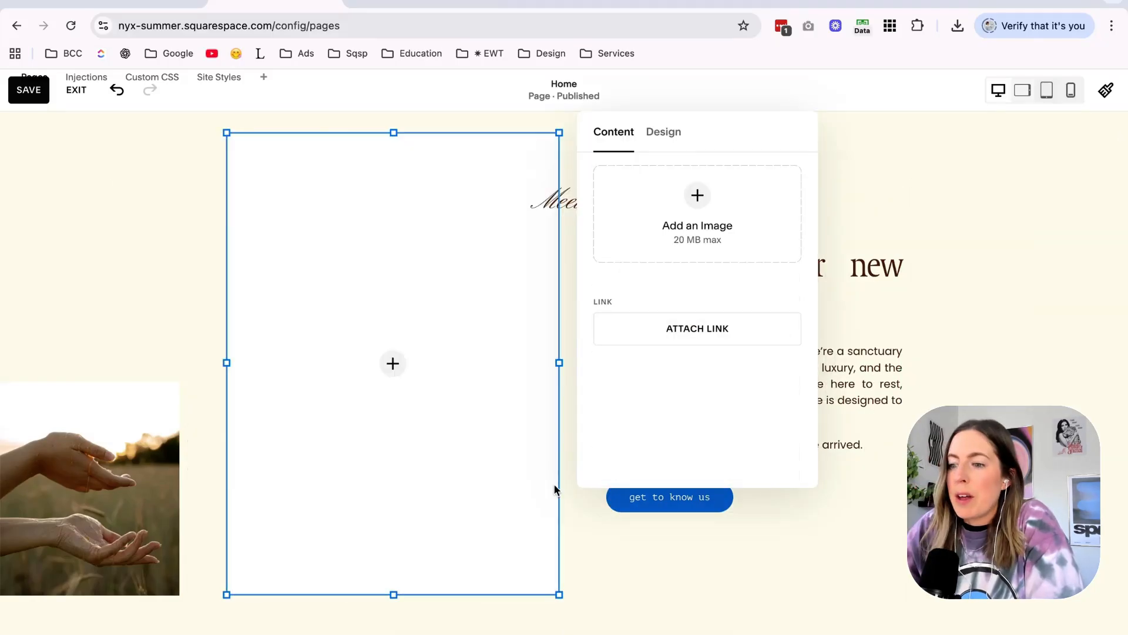
click(401, 634)
drag(537, 405, 255, 214)
scroll(287, 493, down, 5)
click(288, 486)
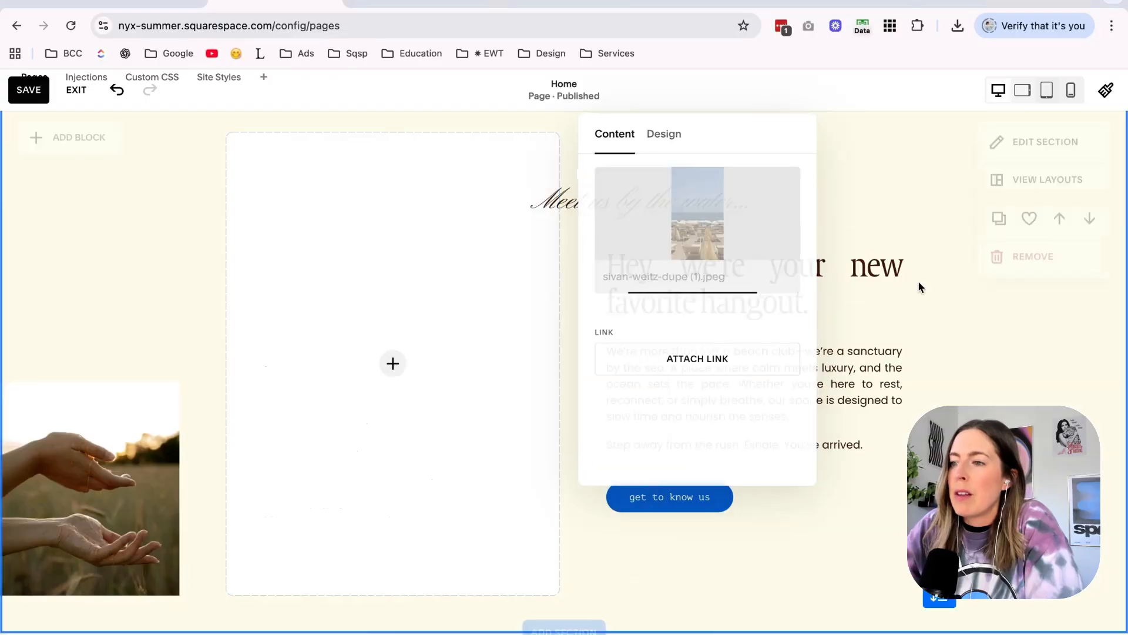
Replace the hands photo at the edge of the hangout section with the dark-water swimmer photo and make it fill its block.
scroll(918, 282, down, 15)
scroll(918, 282, down, 15)
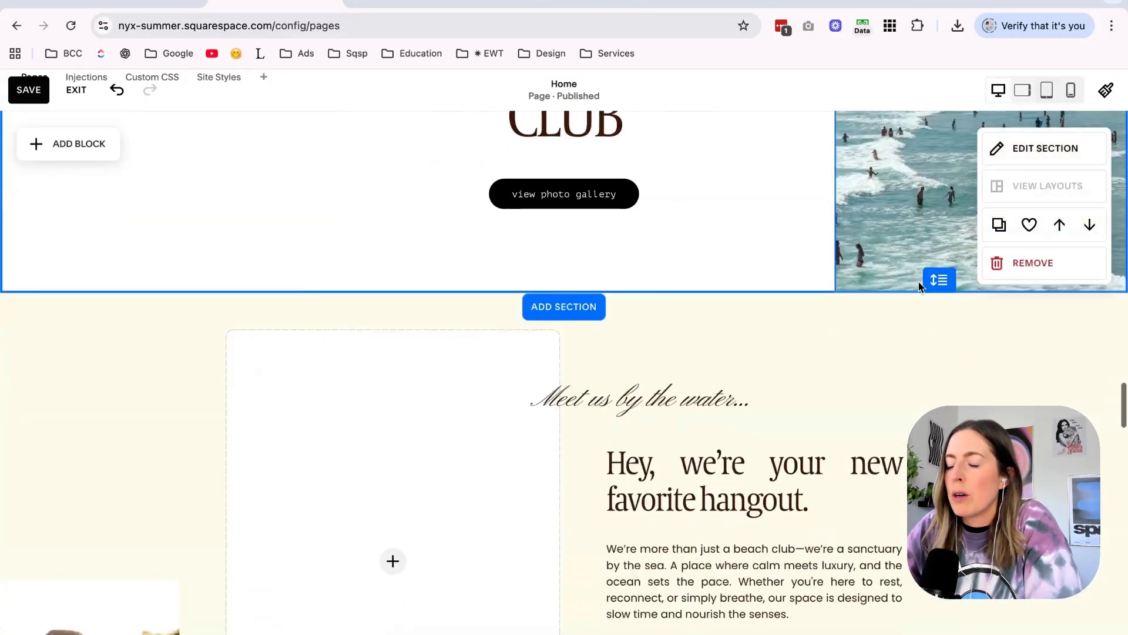
double_click(152, 358)
click(402, 481)
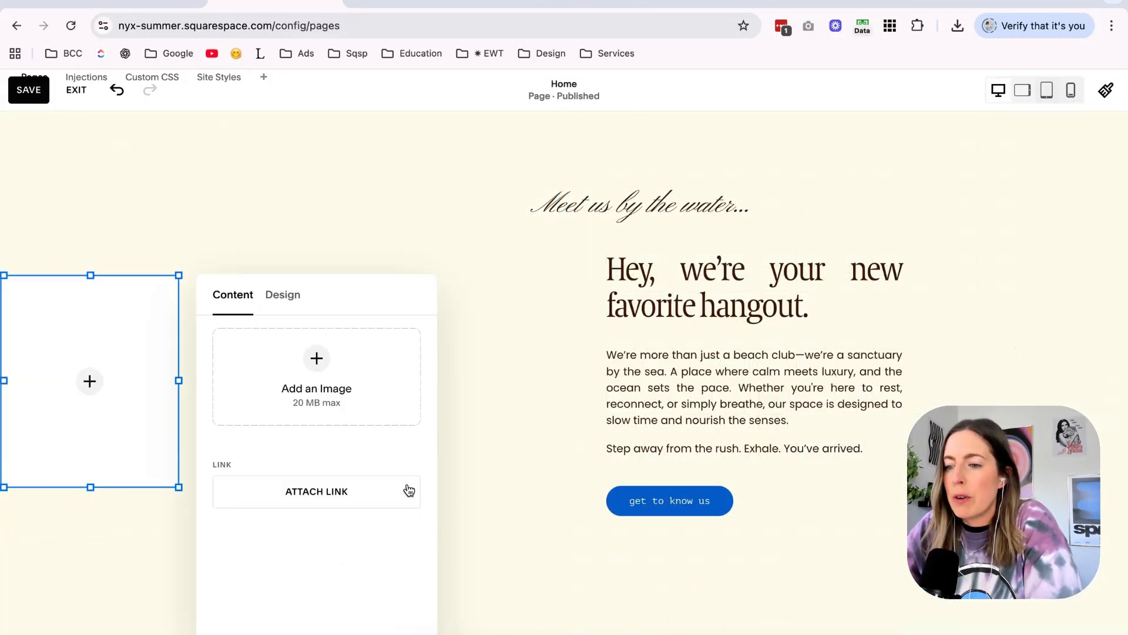
click(283, 205)
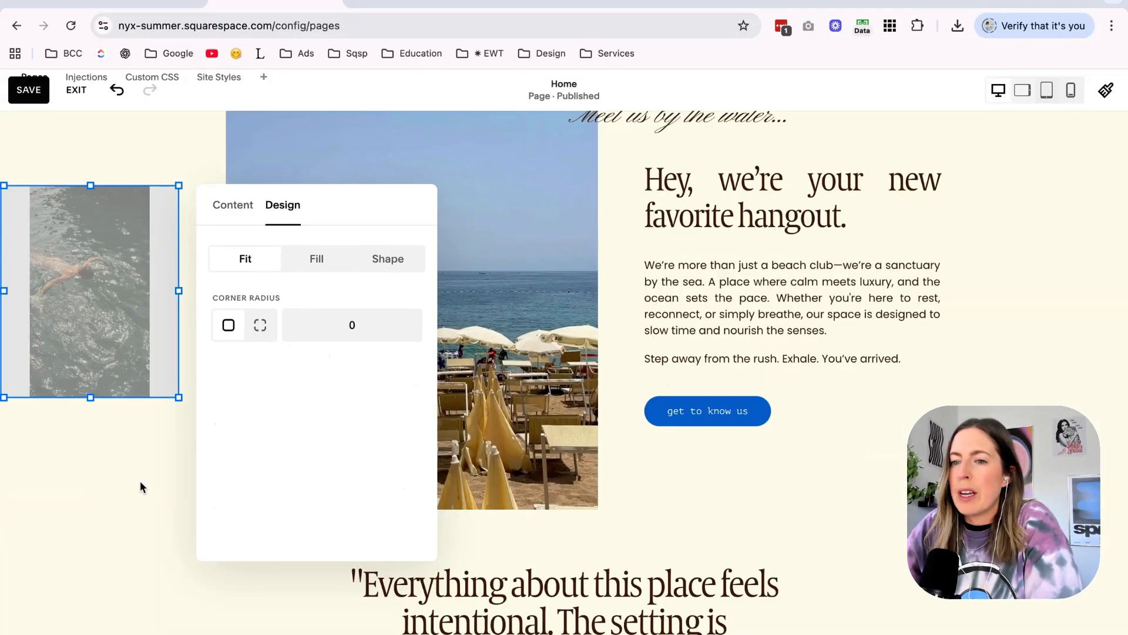
Edit the alex-finley-dupe.jpeg umbrella photo in the Explore the Club collage to saturation -100 and brightness about -42.
scroll(176, 412, up, 20)
scroll(175, 427, down, 2)
scroll(174, 426, down, 15)
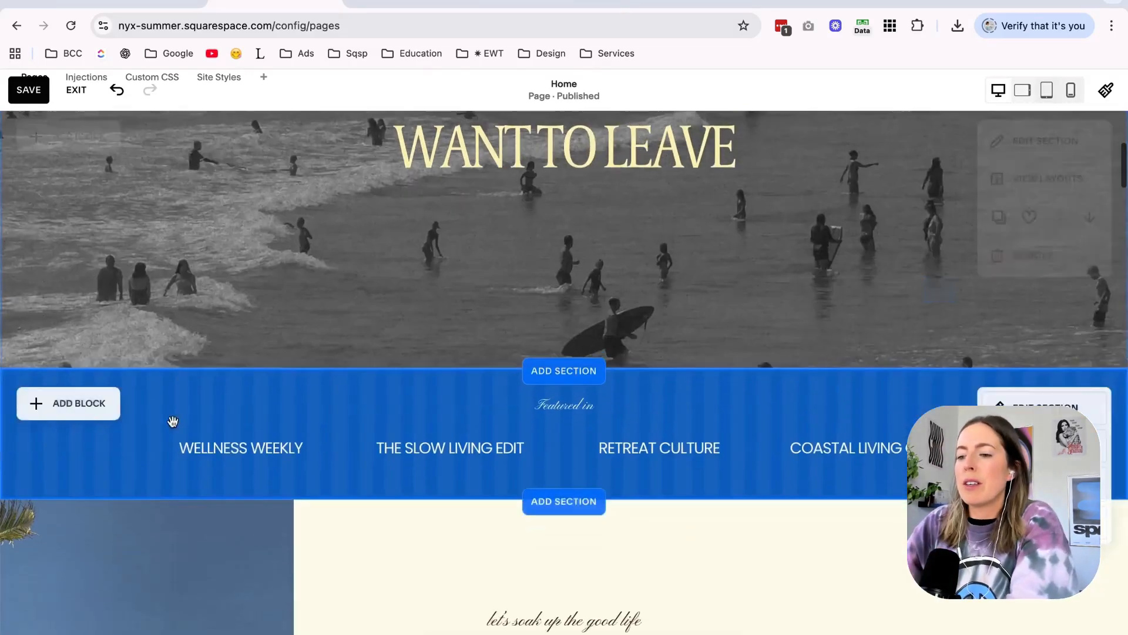
scroll(172, 421, down, 12)
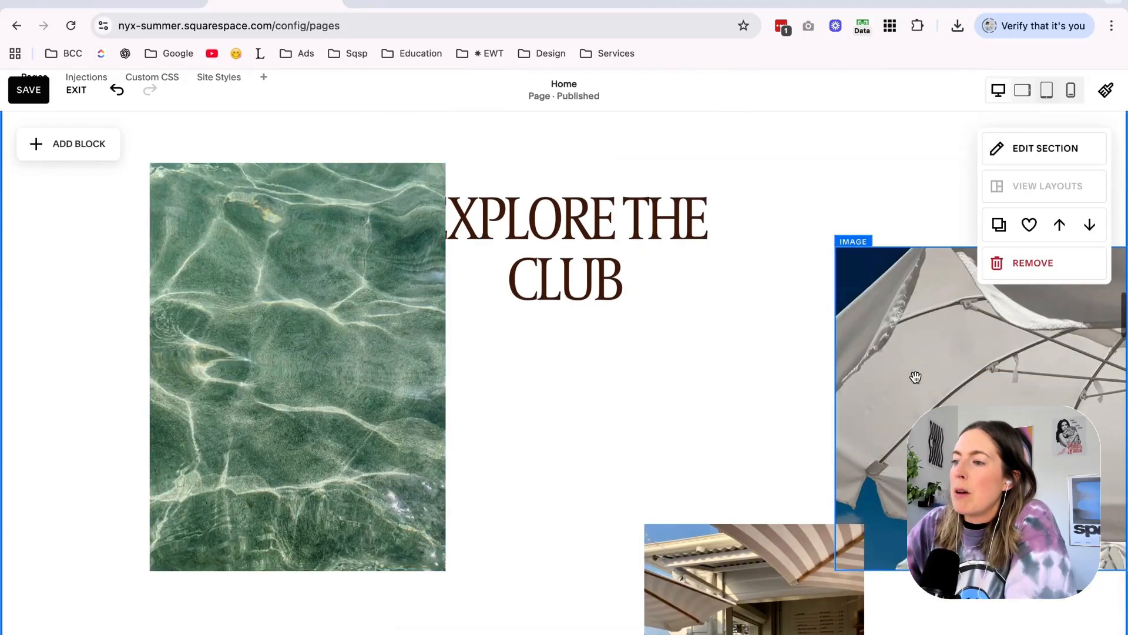
double_click(916, 376)
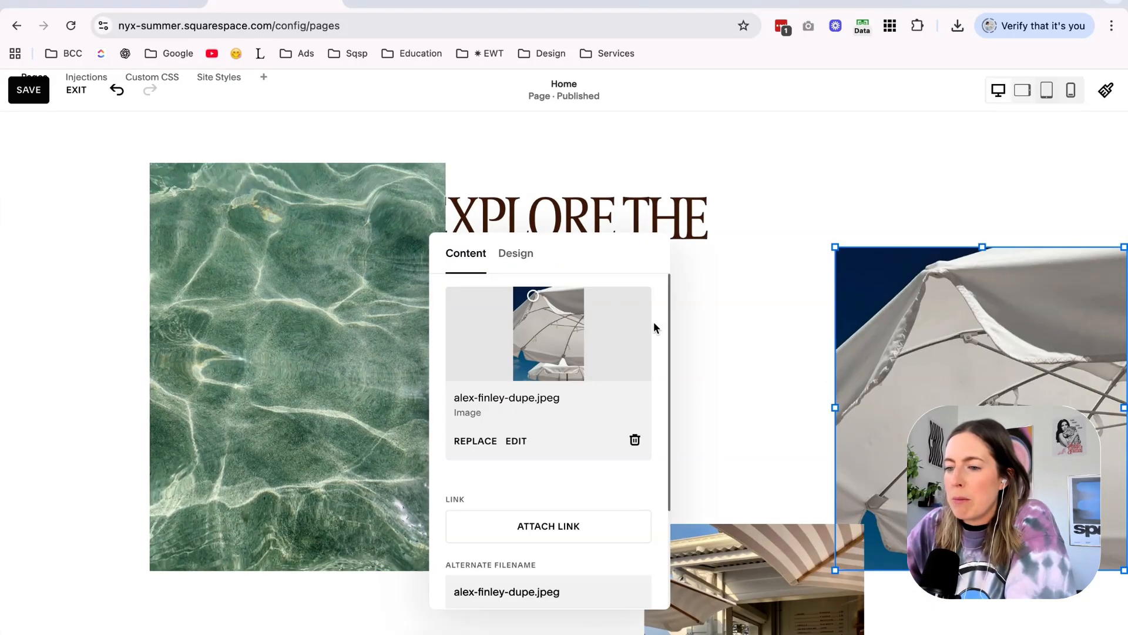
scroll(574, 365, down, 3)
scroll(575, 365, up, 1)
click(520, 431)
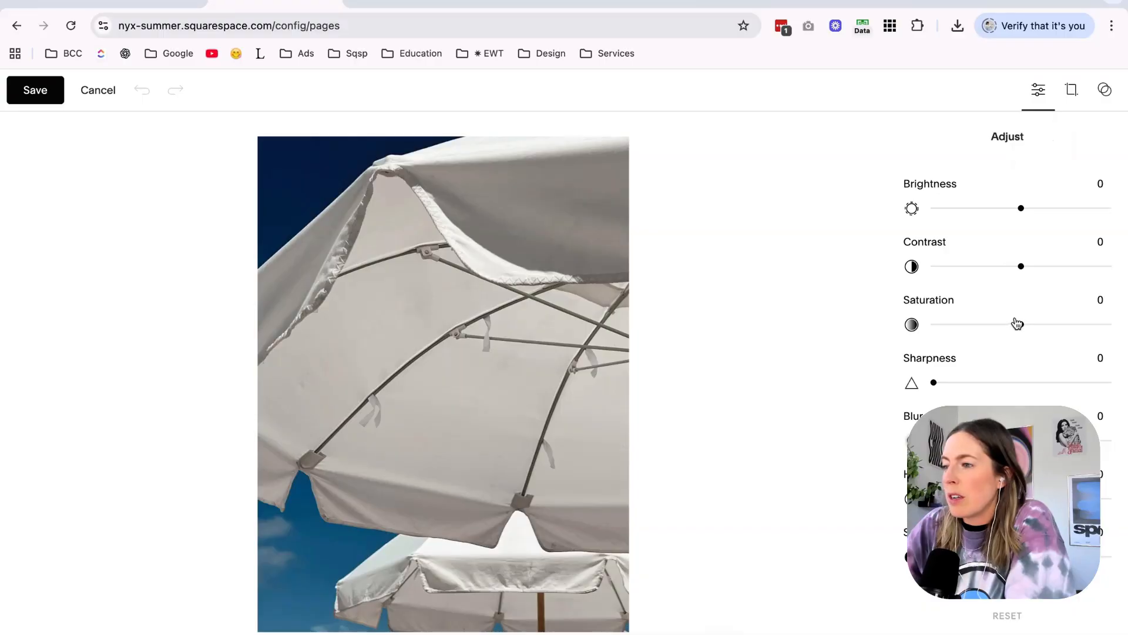
drag(1012, 321, 817, 319)
drag(1020, 208, 985, 208)
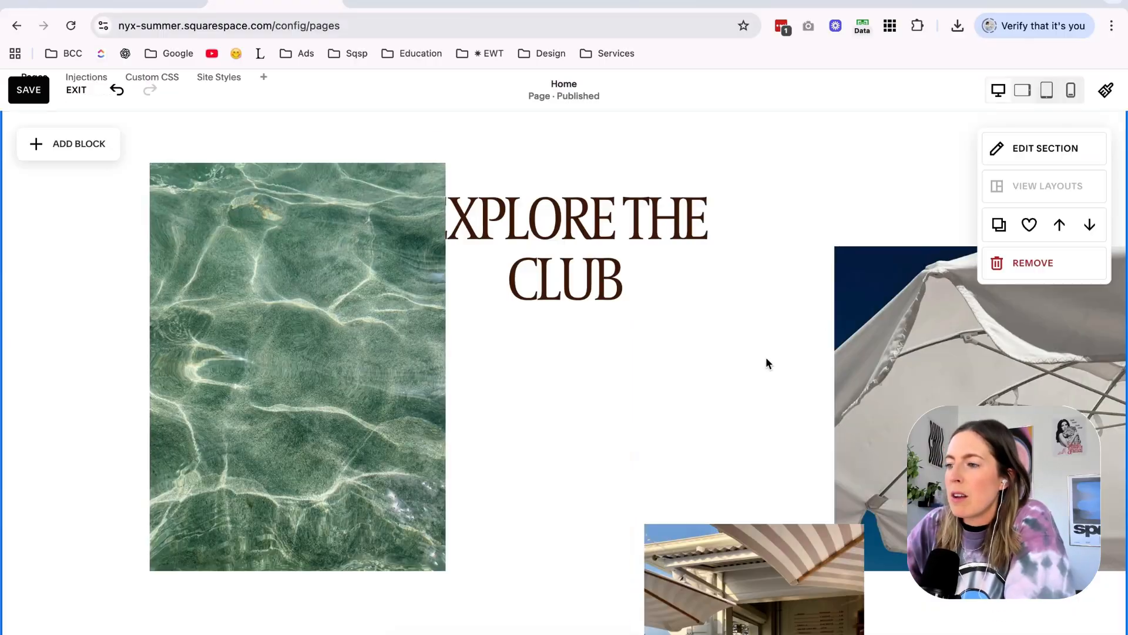
scroll(766, 357, up, 15)
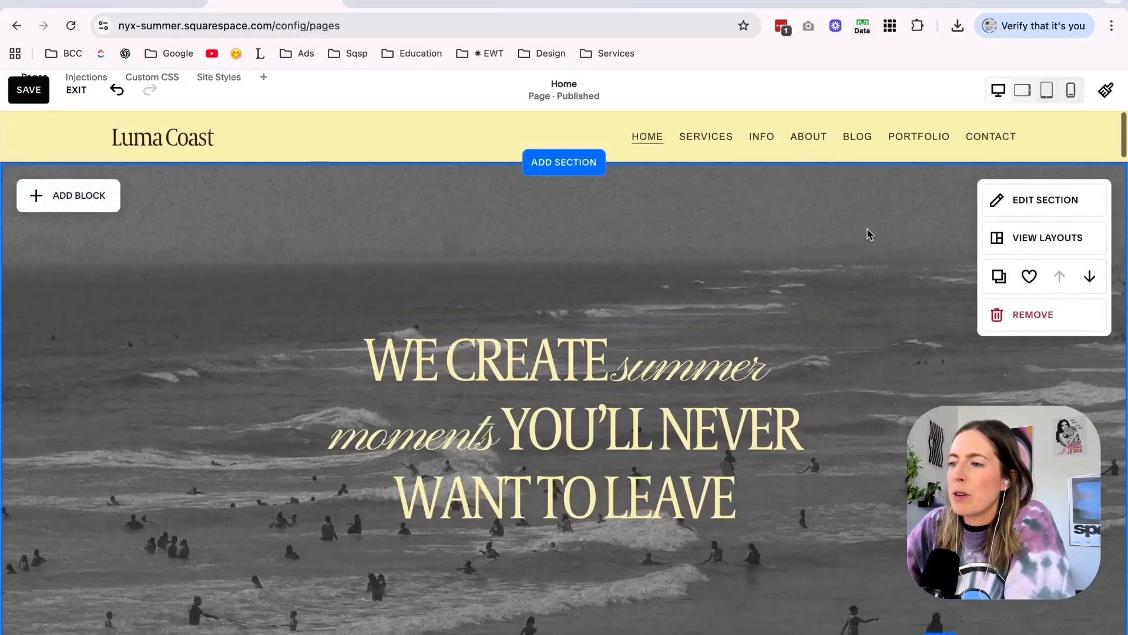
Review the Explore the Club collage and the welcome section, checking the paragraph text under "Hey, we're so glad you found us.".
scroll(837, 325, down, 5)
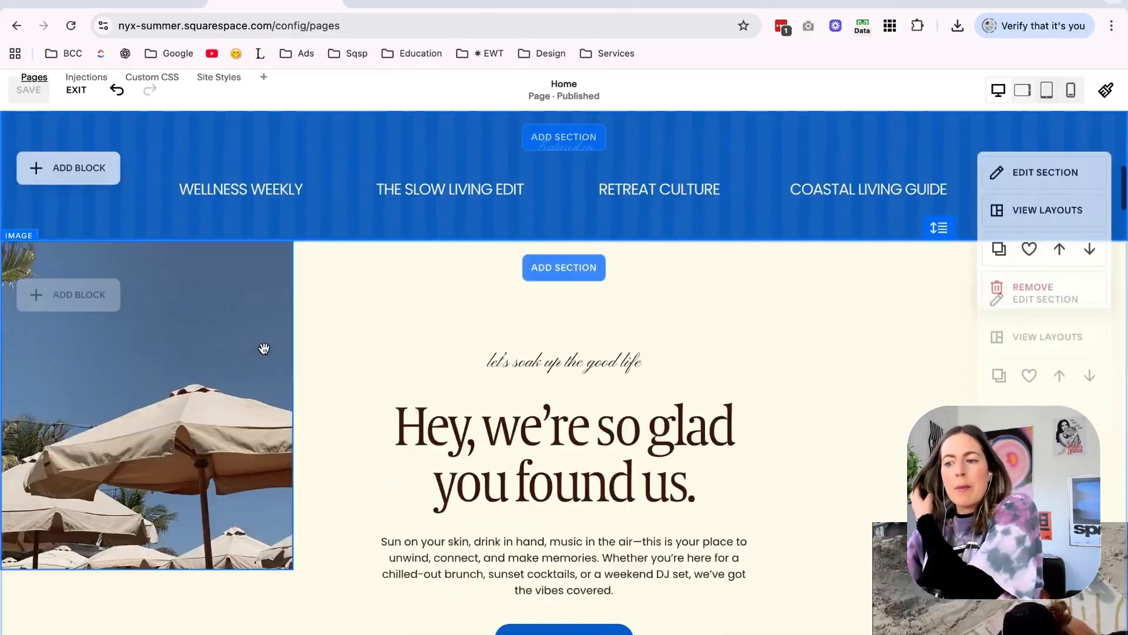
scroll(264, 348, down, 2)
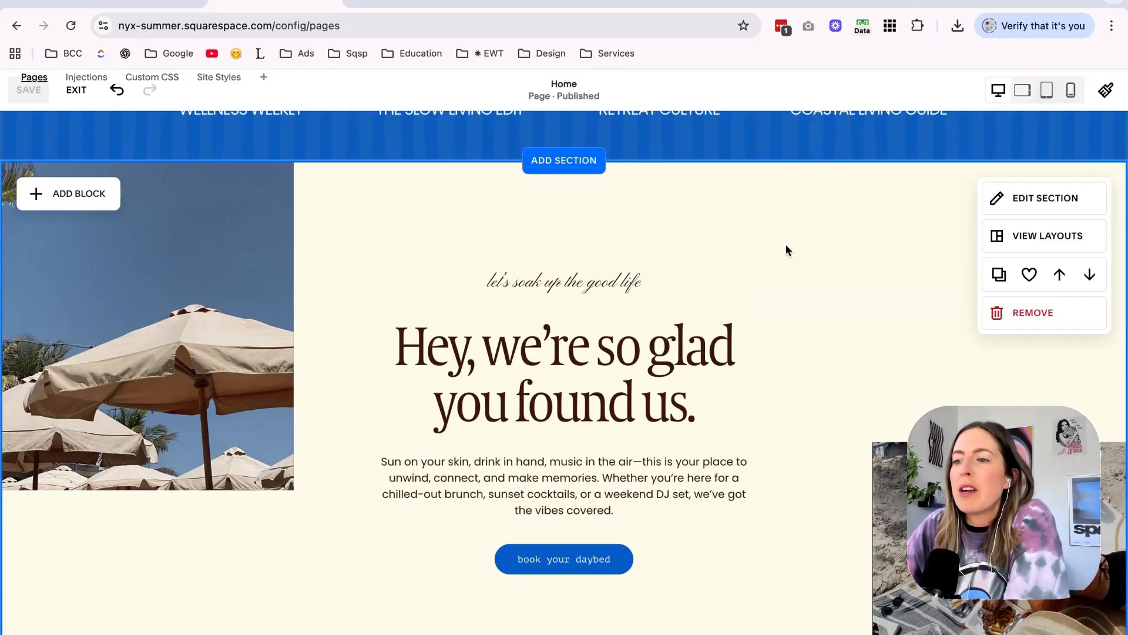
scroll(788, 251, up, 8)
scroll(788, 250, down, 8)
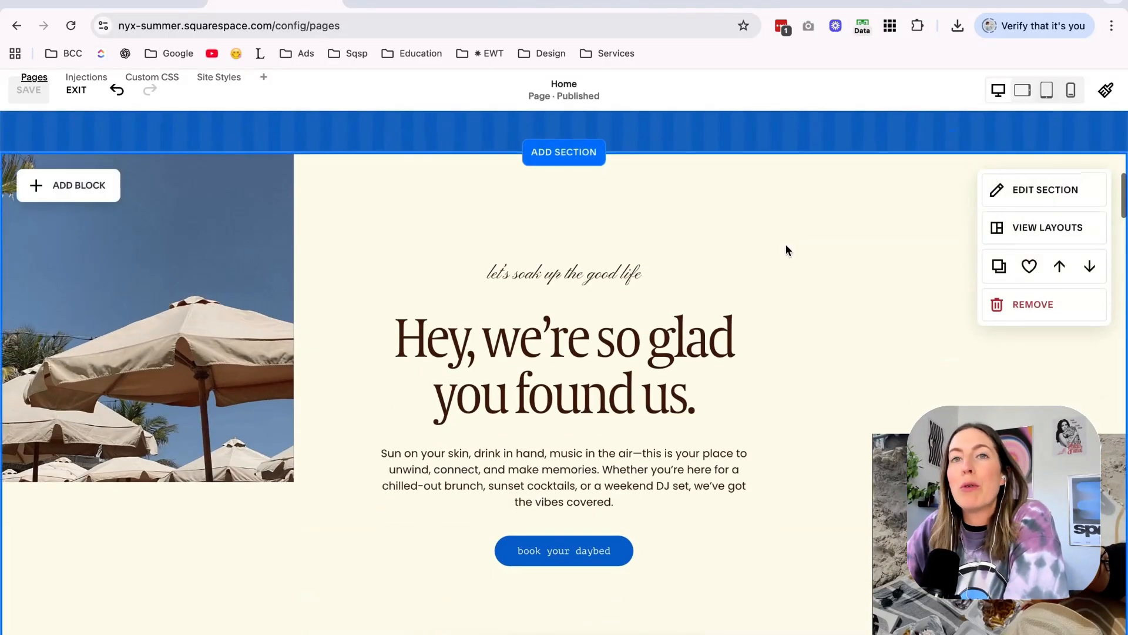
click(639, 466)
triple_click(612, 468)
click(836, 423)
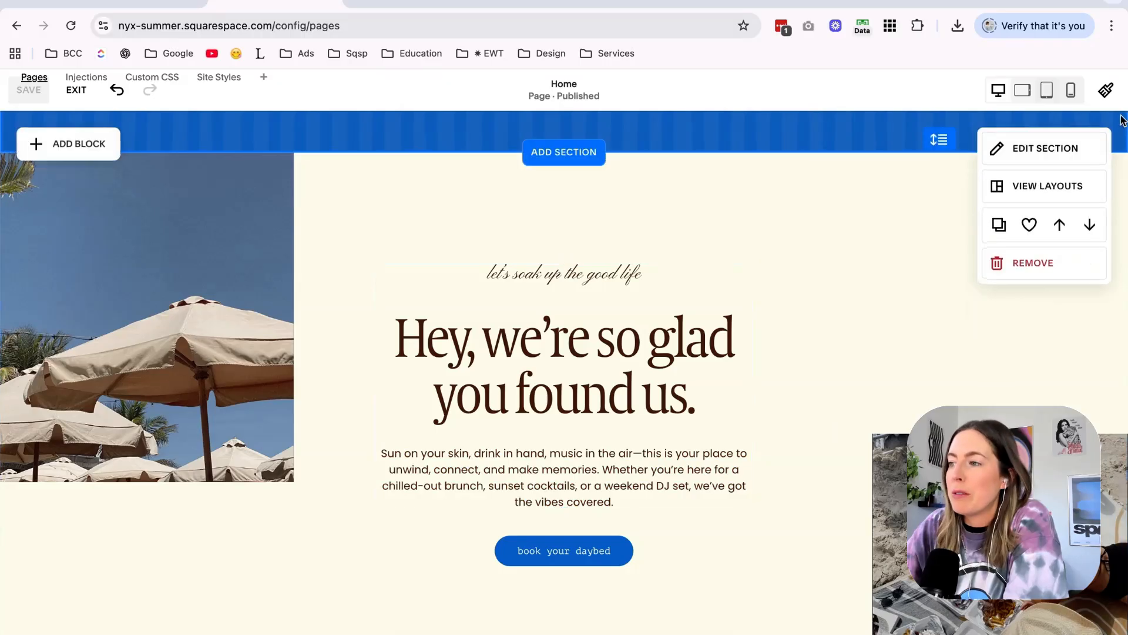
Open the site-wide Paragraphs font settings and try Arial and Asap as replacements for Poppins.
click(1106, 90)
click(1082, 349)
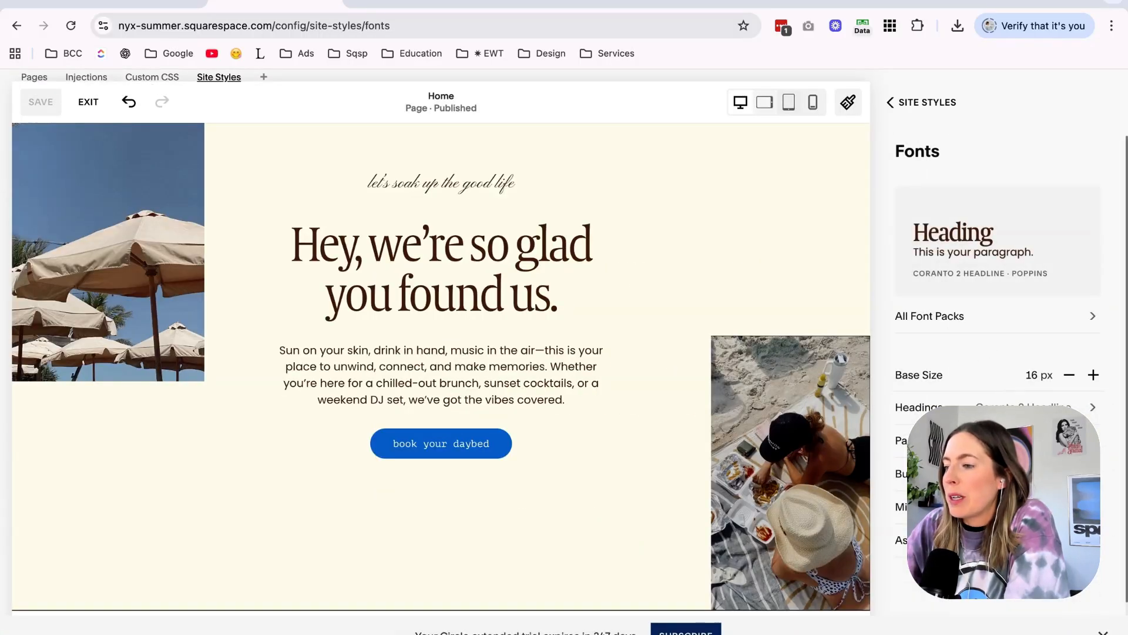
click(952, 441)
click(999, 237)
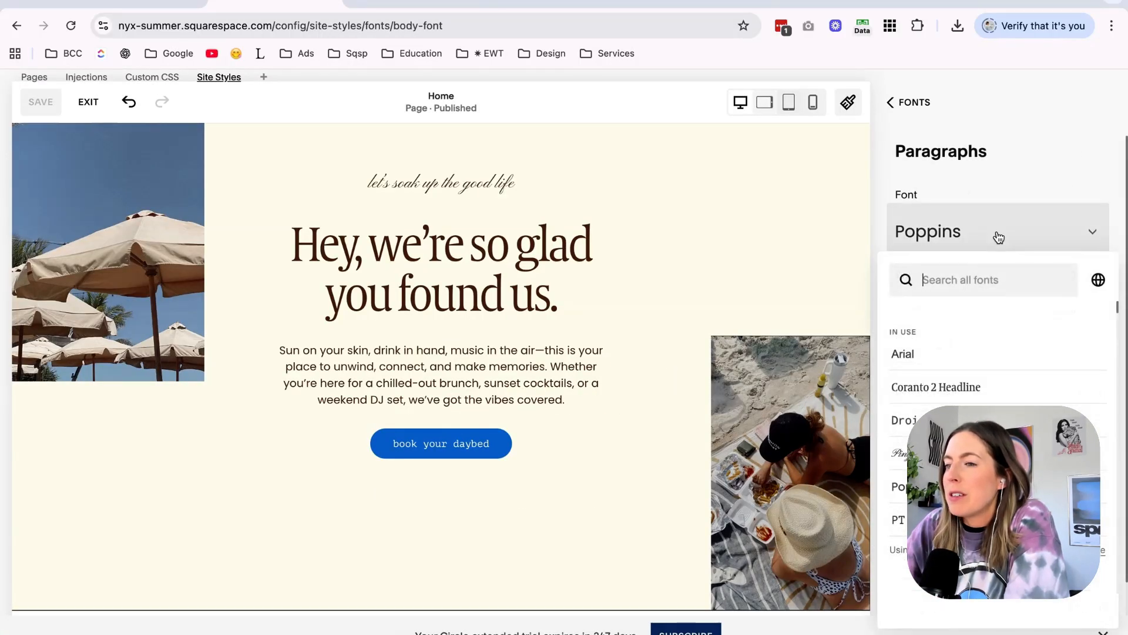
click(979, 355)
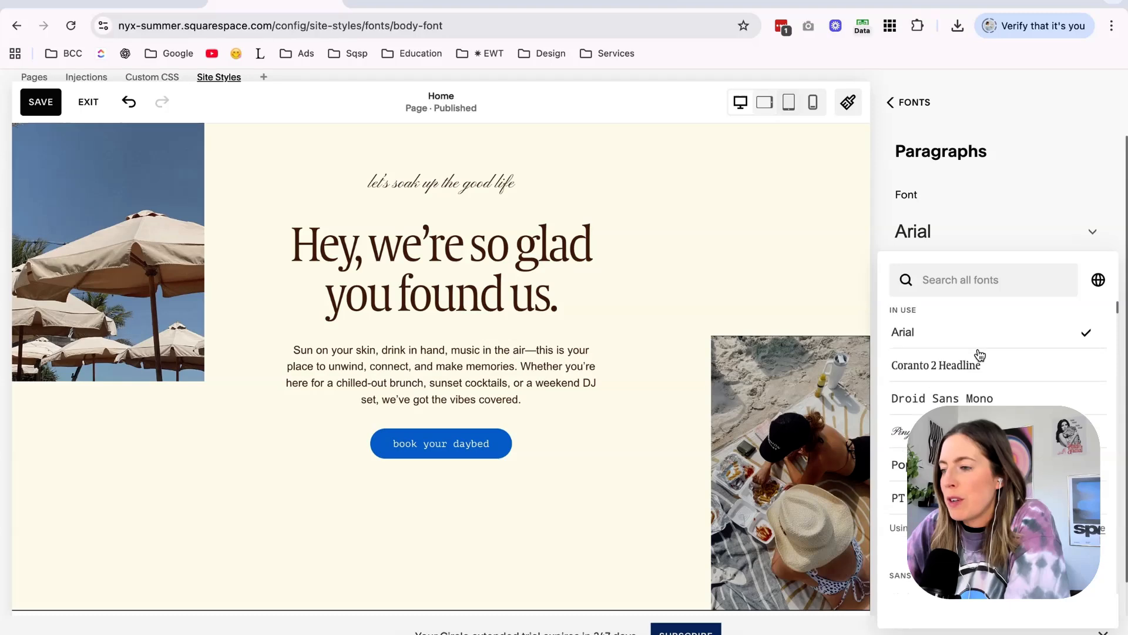
click(975, 428)
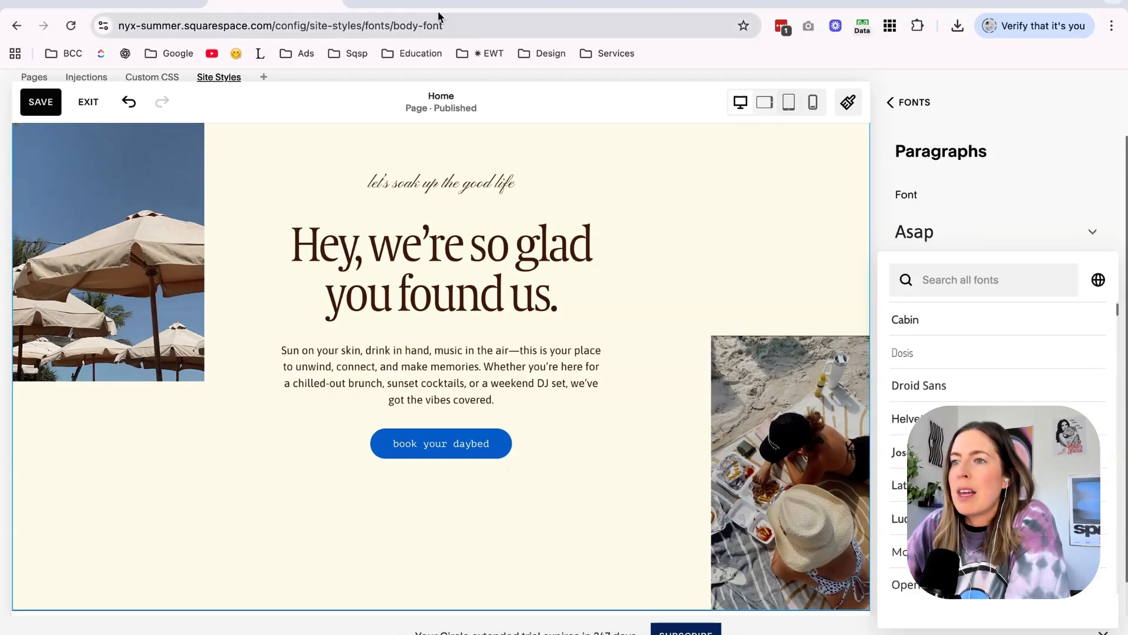
Check the body text styling in Canva's Nyx Summer Mood Boards design and return to the Squarespace font settings.
click(438, 6)
scroll(592, 294, left, 3)
scroll(591, 294, left, 4)
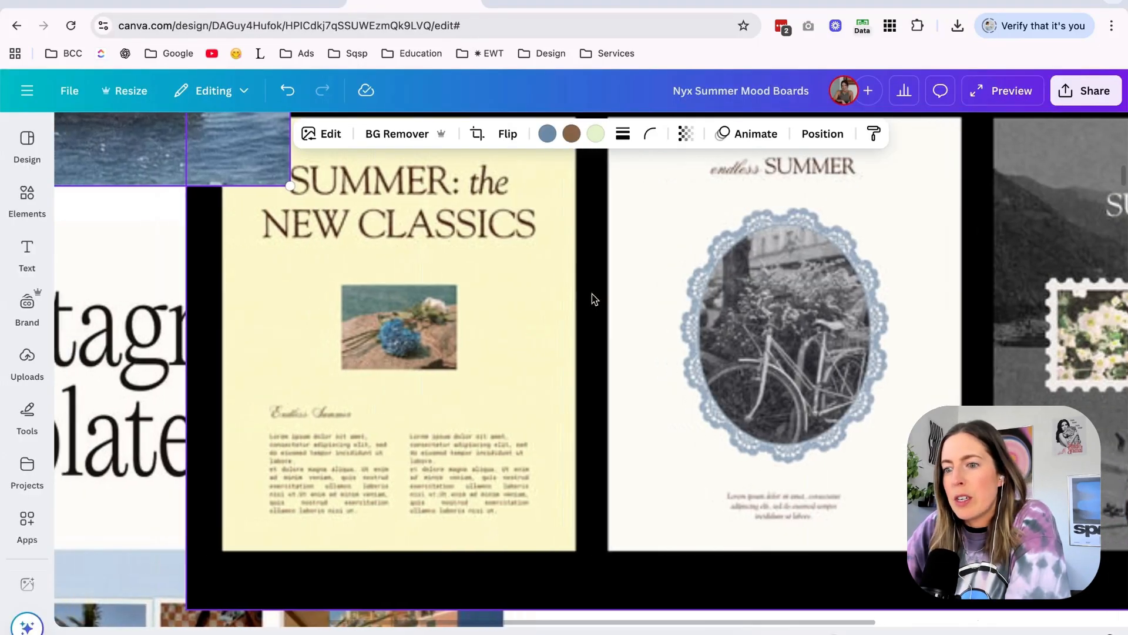
scroll(380, 474, up, 5)
click(258, 5)
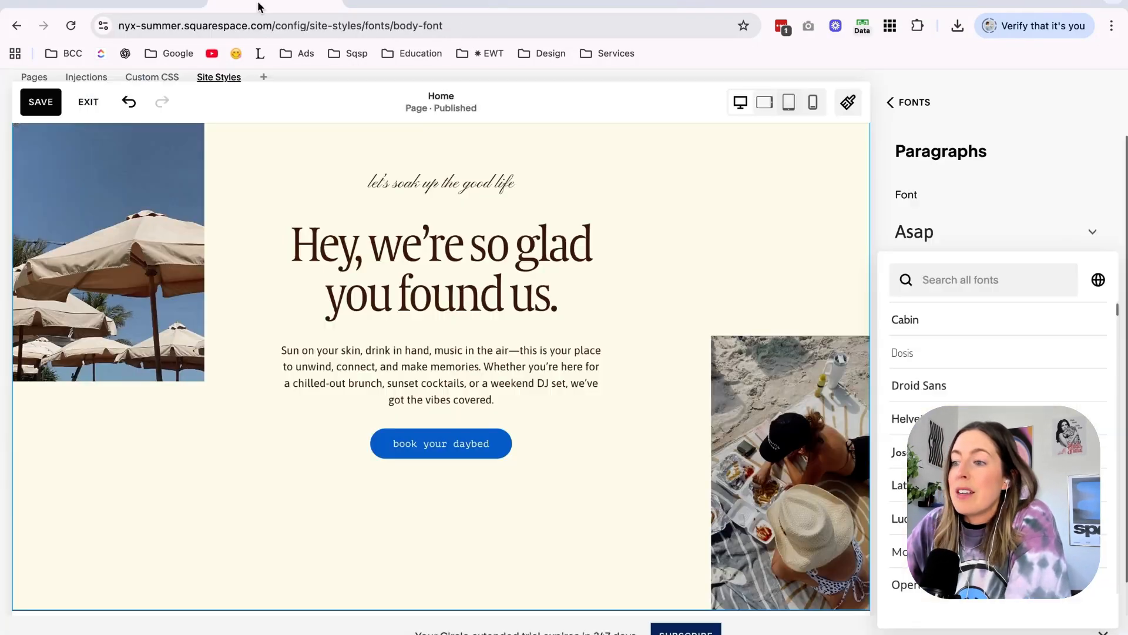
Try PT Serif for the Paragraphs font, settle on Arial, and save the site styles.
scroll(999, 382, down, 3)
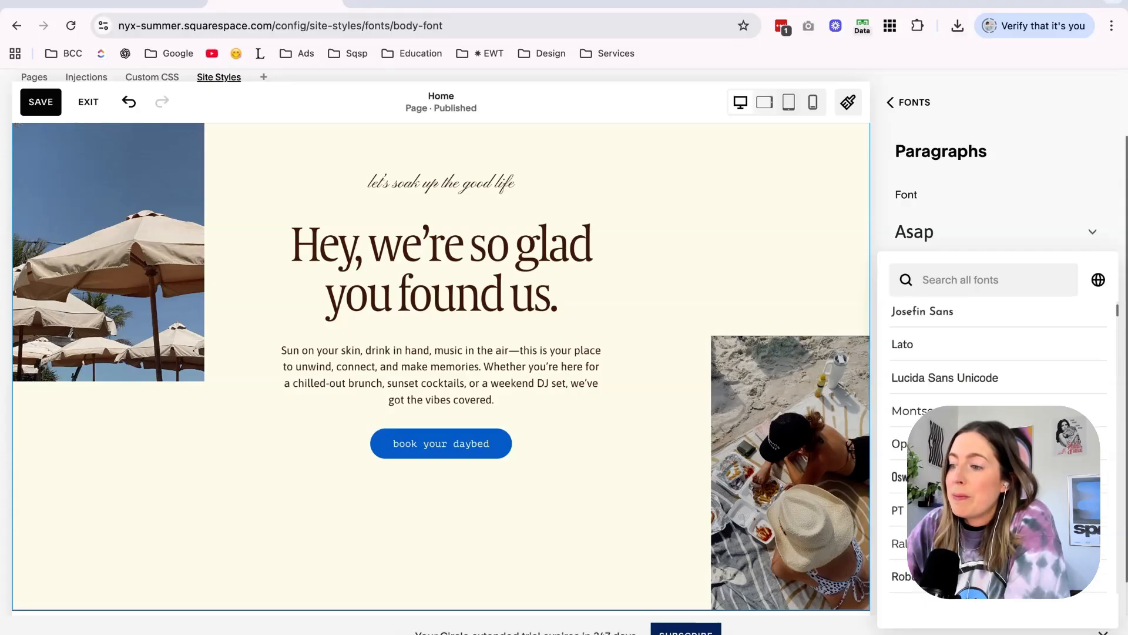
scroll(999, 382, down, 1)
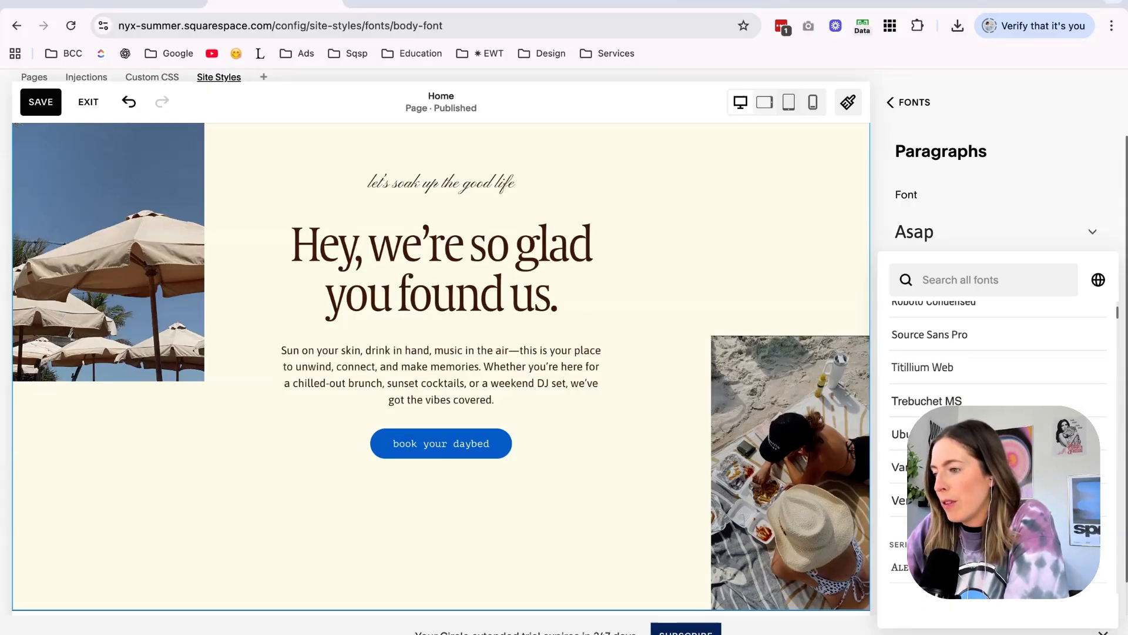
click(963, 469)
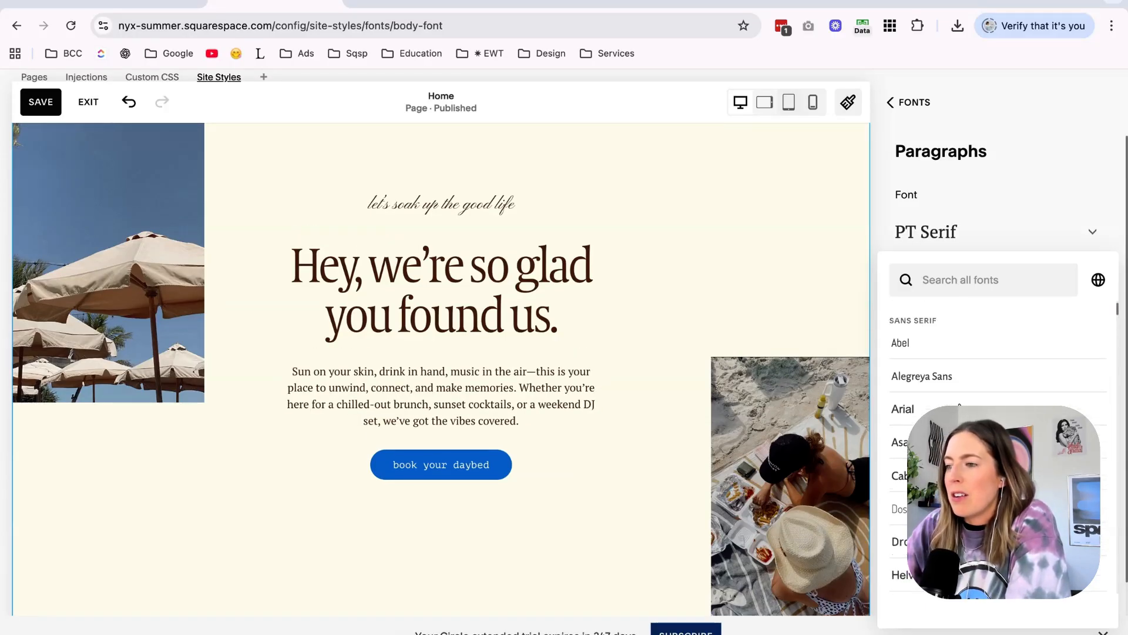
click(964, 409)
scroll(695, 447, down, 15)
scroll(696, 447, up, 3)
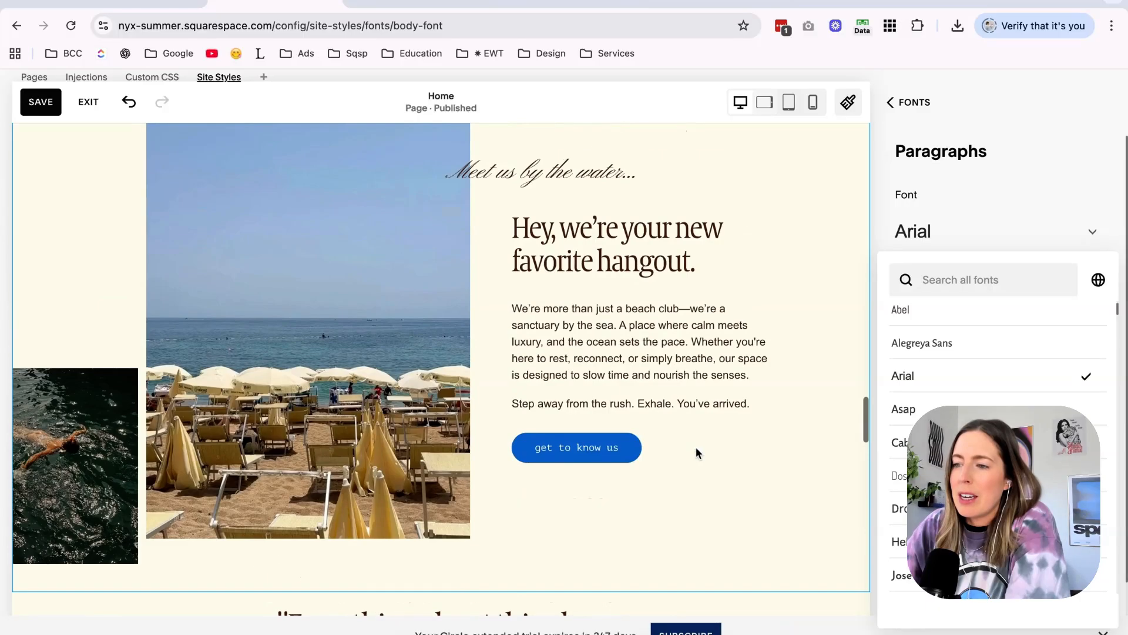
scroll(696, 452, up, 7)
scroll(696, 447, up, 10)
click(40, 102)
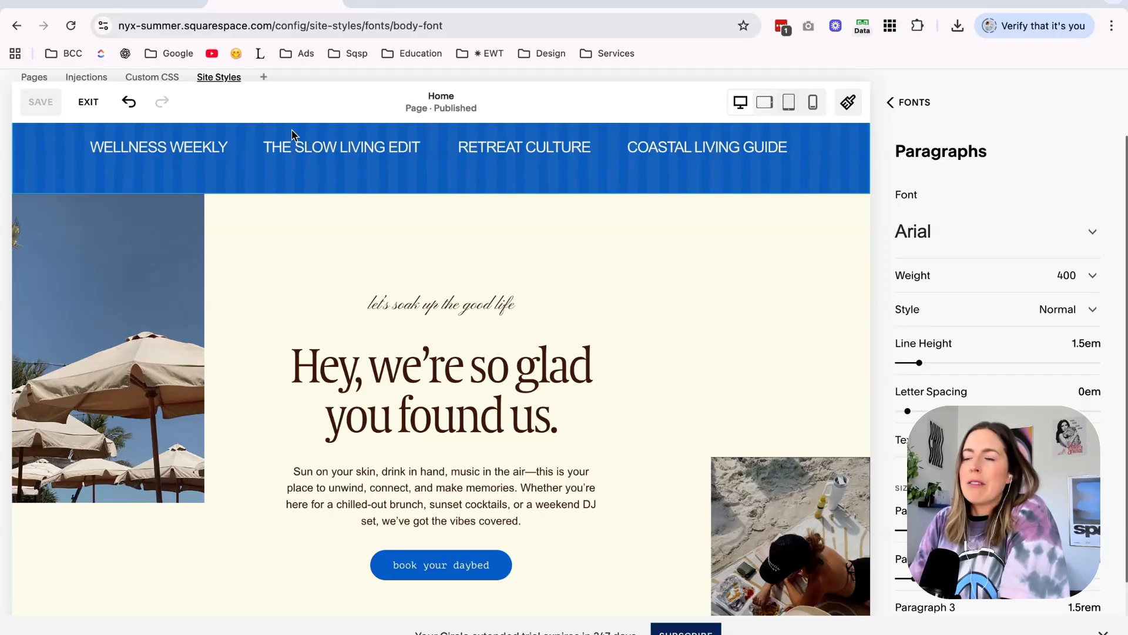
Close Site Styles and rewrite the hangout heading as "HEY, WE'RE YOUR NEW favorite HANGOUT" with "favorite" in script, removing the script line above it.
click(921, 109)
scroll(525, 291, down, 15)
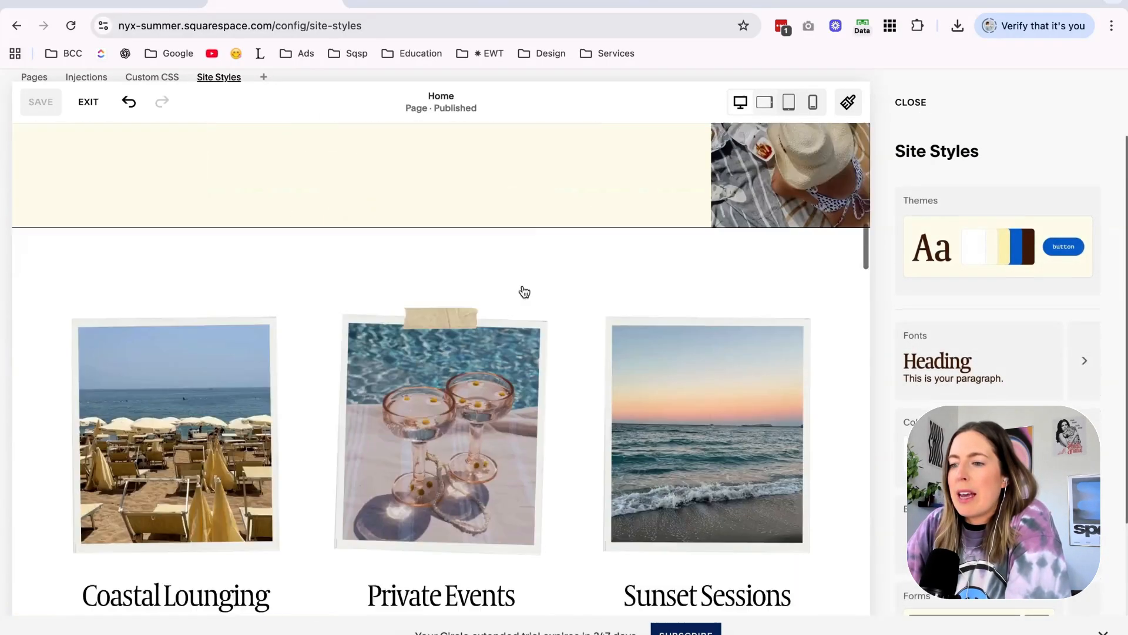
scroll(523, 290, up, 5)
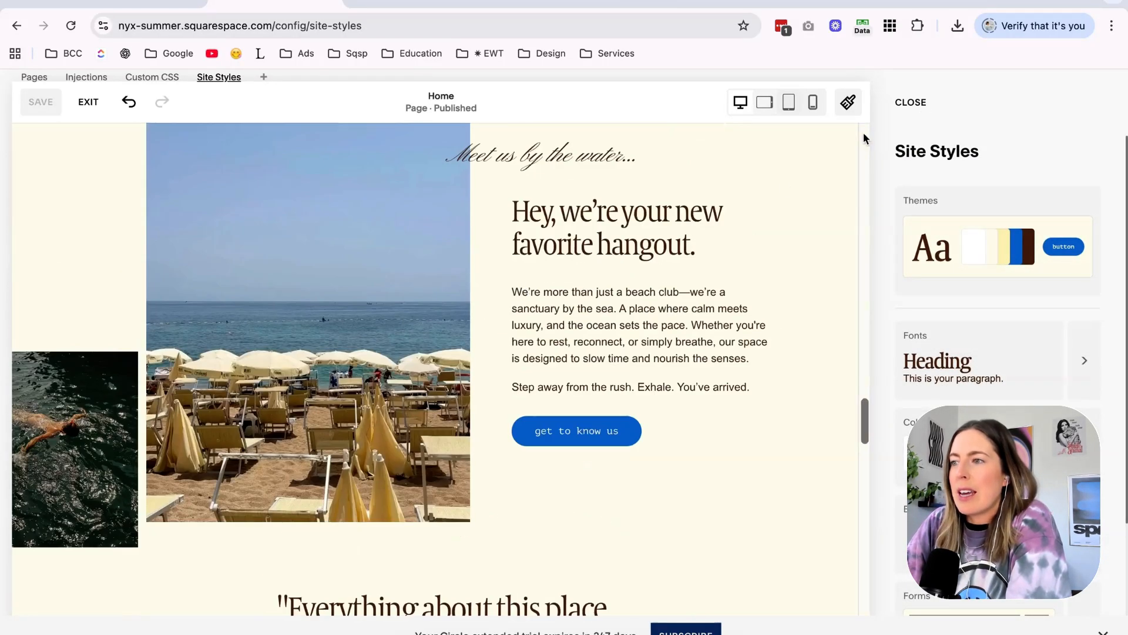
click(911, 102)
scroll(512, 355, down, 3)
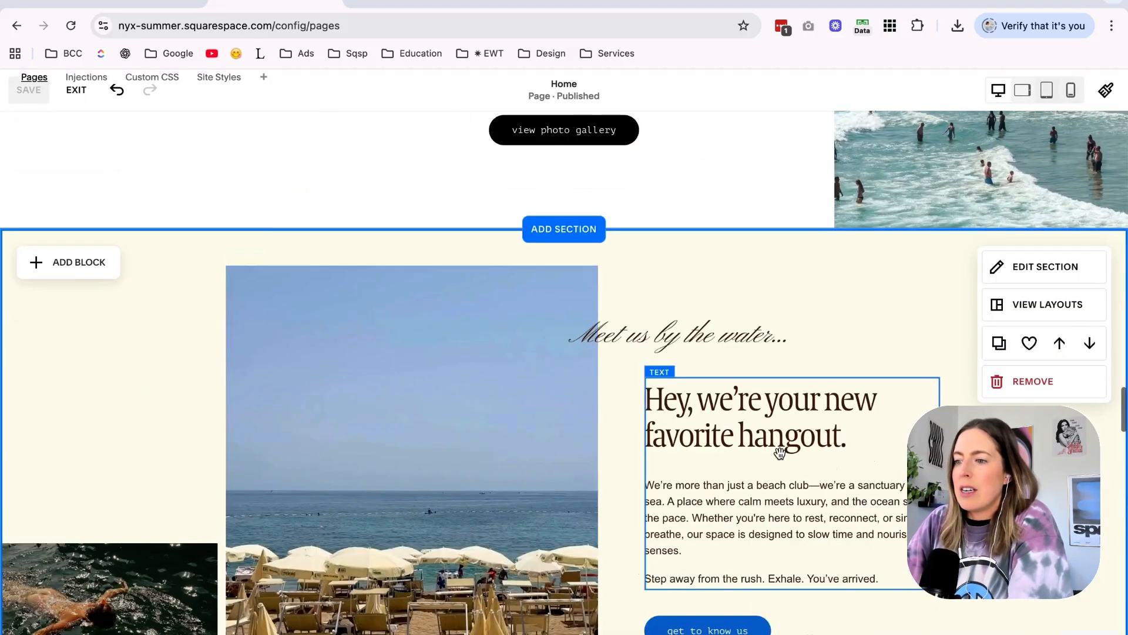
click(846, 433)
drag(846, 435, 675, 418)
text(H)
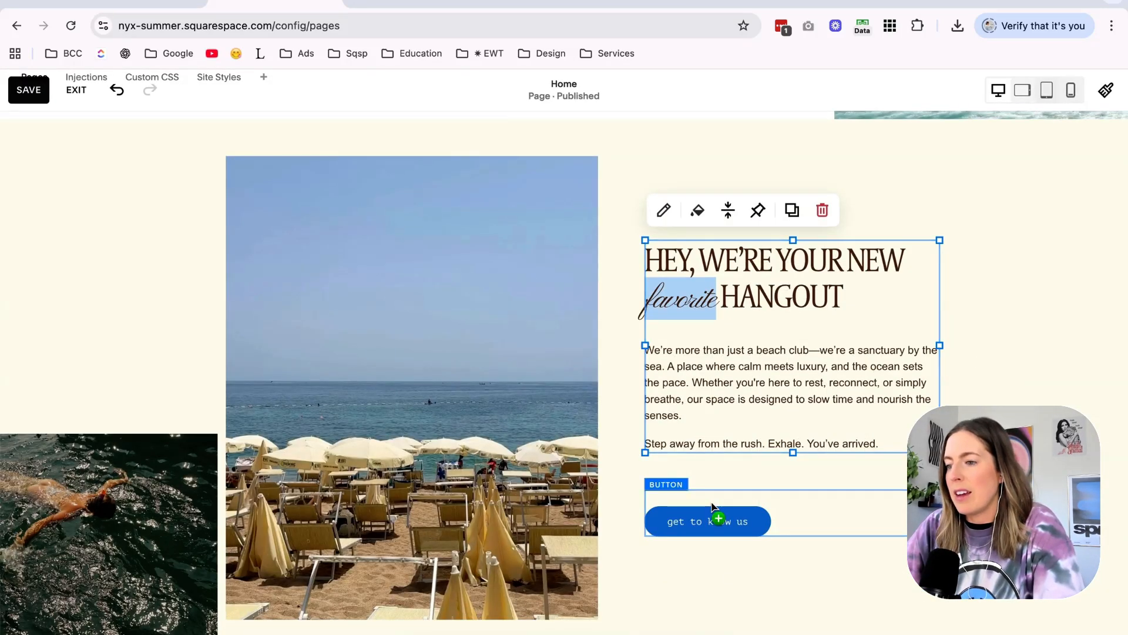
drag(713, 507, 713, 479)
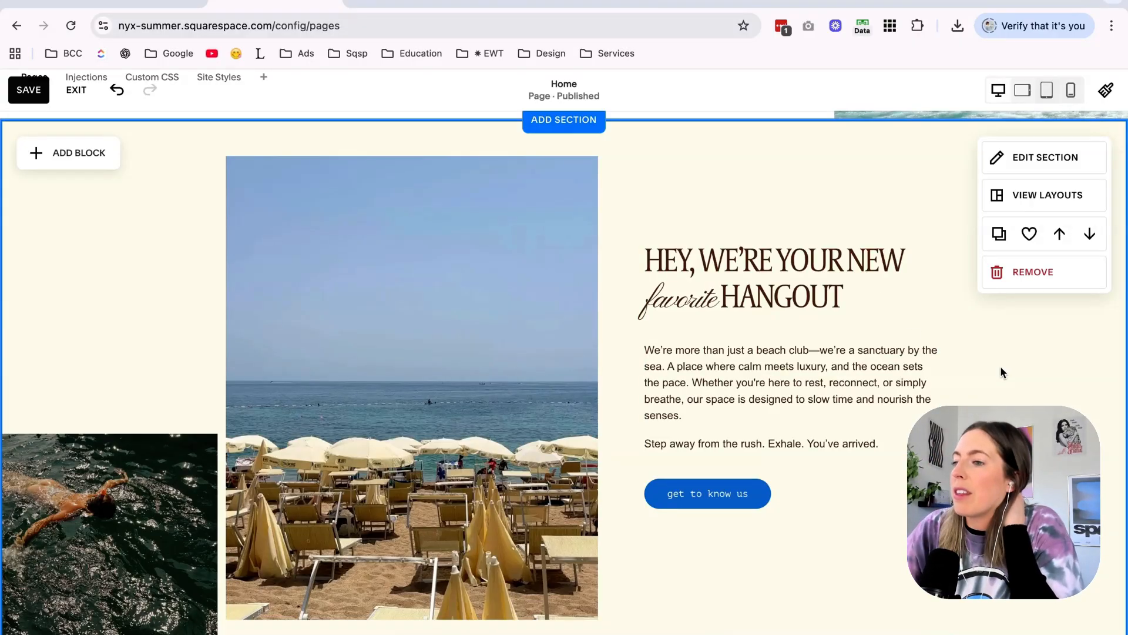
Widen the text area of the testimonial section so the quote wraps onto fewer lines, and save the Home page.
scroll(1000, 366, up, 5)
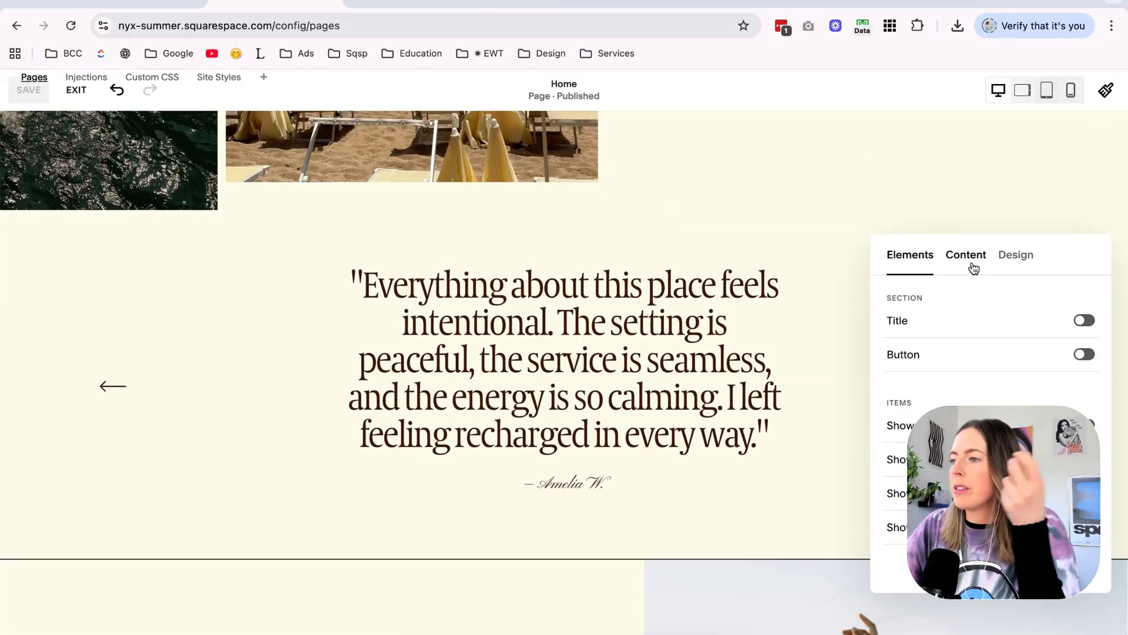
click(973, 265)
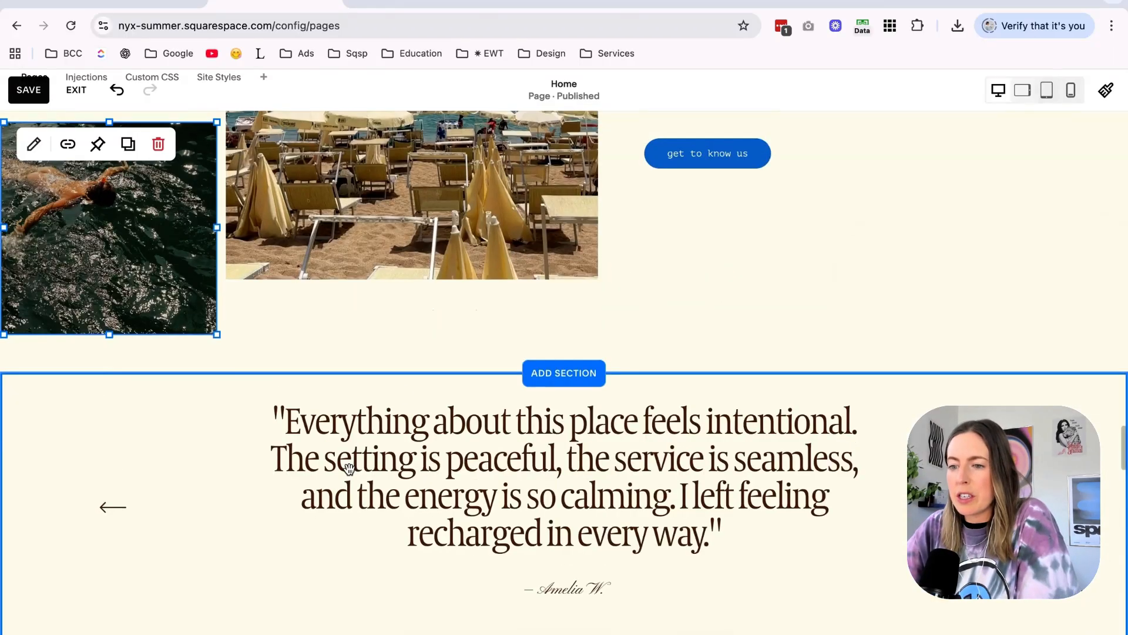
scroll(349, 468, down, 3)
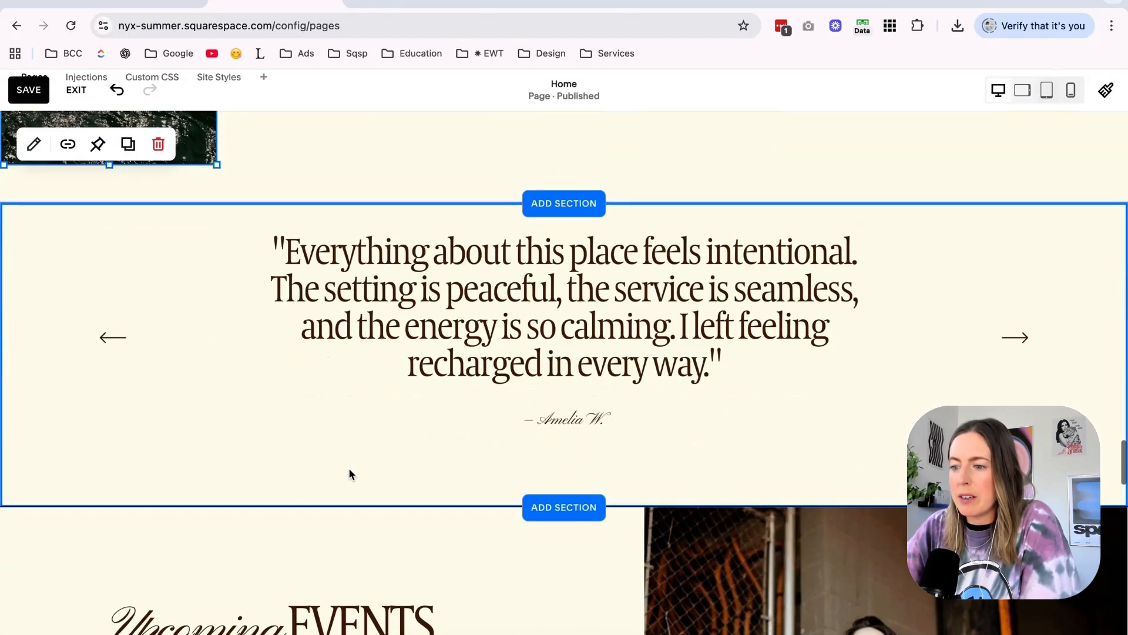
click(349, 469)
scroll(349, 469, up, 15)
click(29, 90)
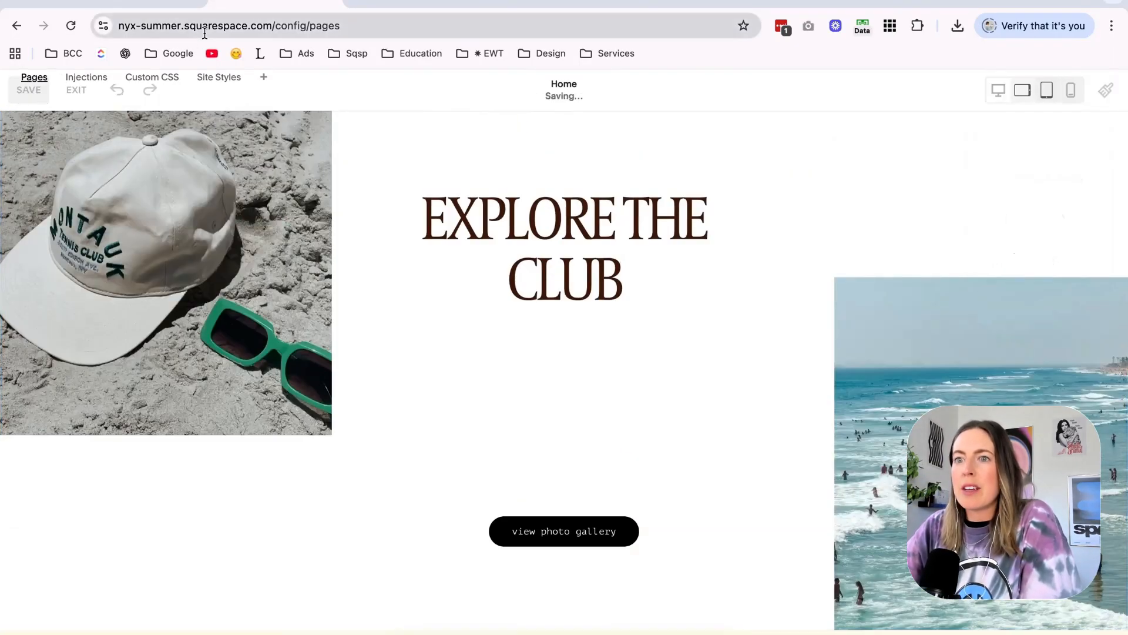
Open the live site at nyx-summer.squarespace.com/?noredirect in its own browser tab.
click(225, 25)
key(cmd+c)
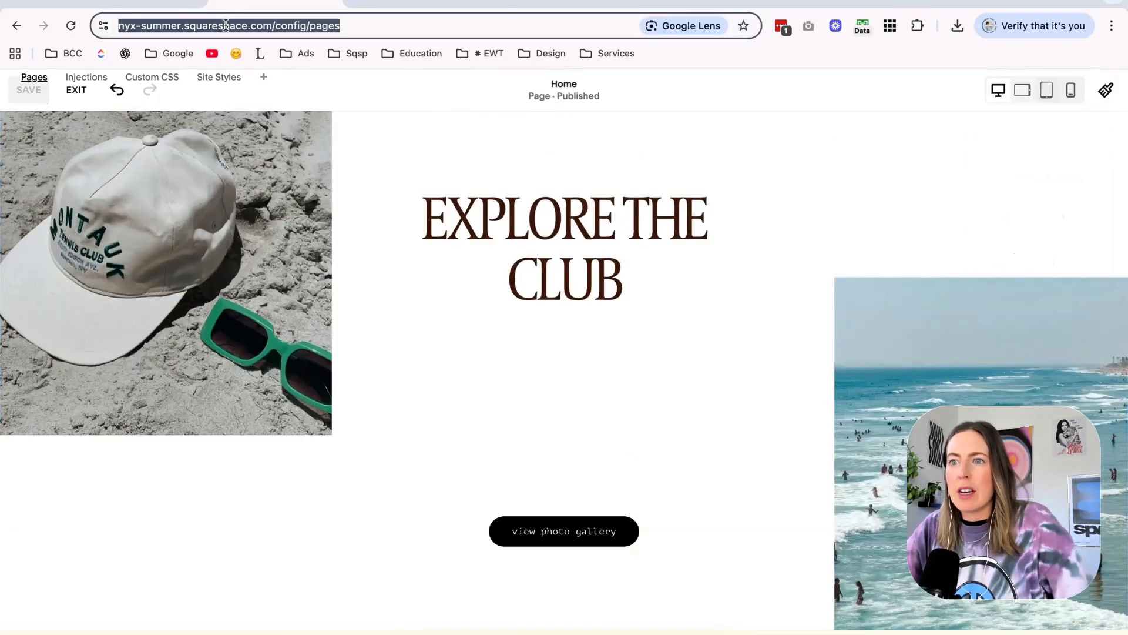
click(1049, 3)
key(cmd+v)
text(?noredirect)
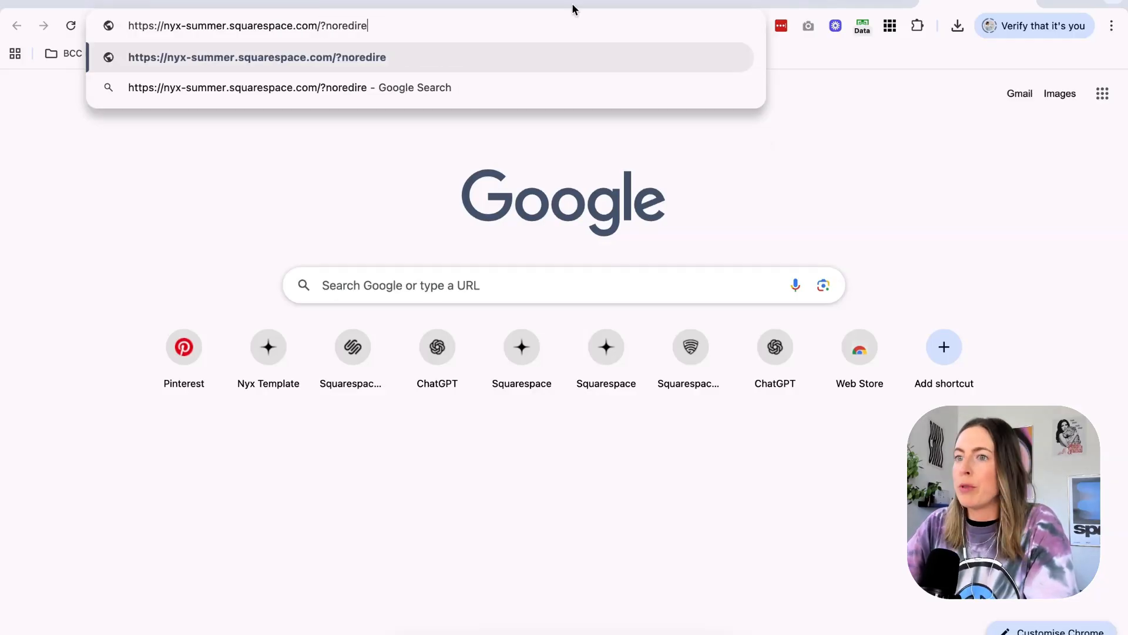
key(Return)
drag(543, 0, 370, 0)
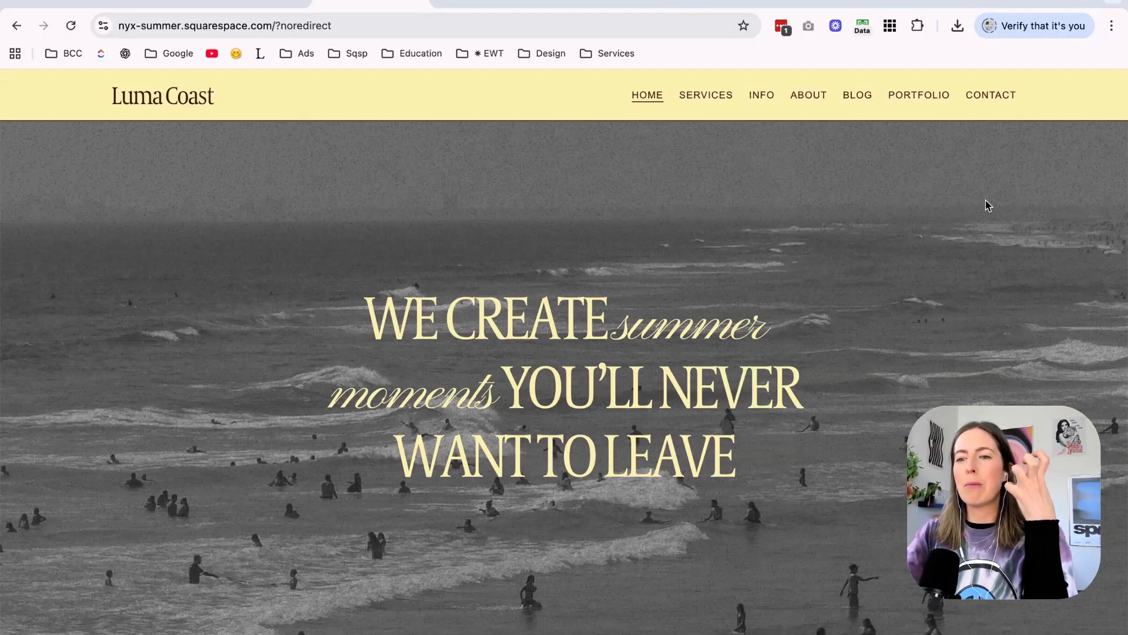
Review how the black-and-white hero background and the headline behave while moving through the top of the live home page.
scroll(987, 205, down, 5)
scroll(987, 204, up, 5)
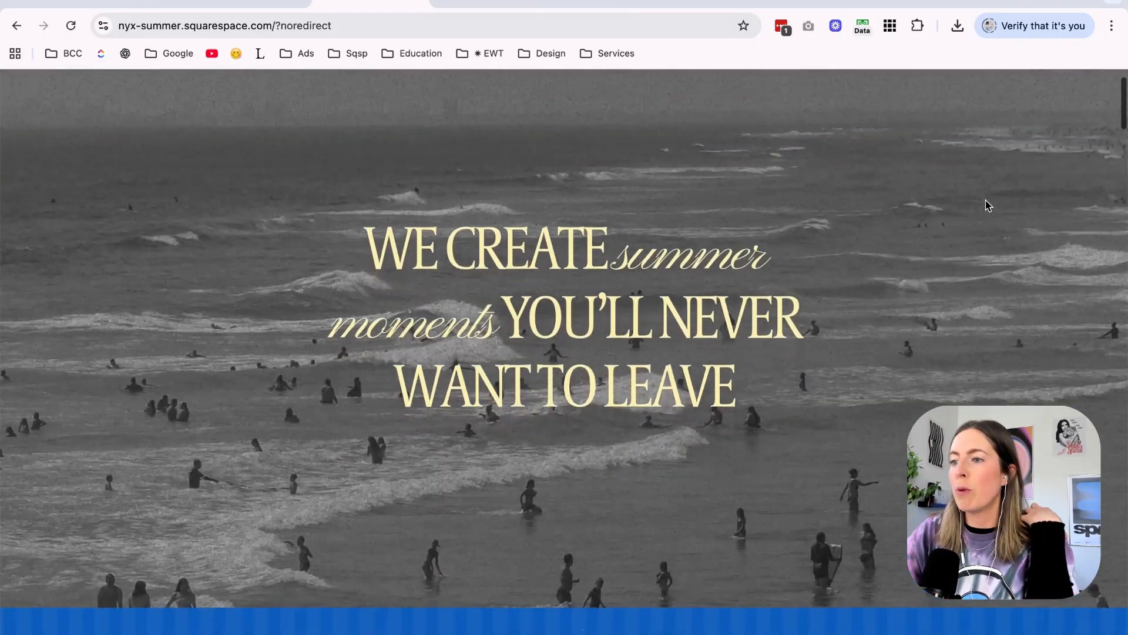
scroll(988, 204, down, 3)
scroll(988, 205, up, 3)
scroll(987, 205, down, 3)
scroll(987, 204, up, 3)
scroll(987, 205, down, 1)
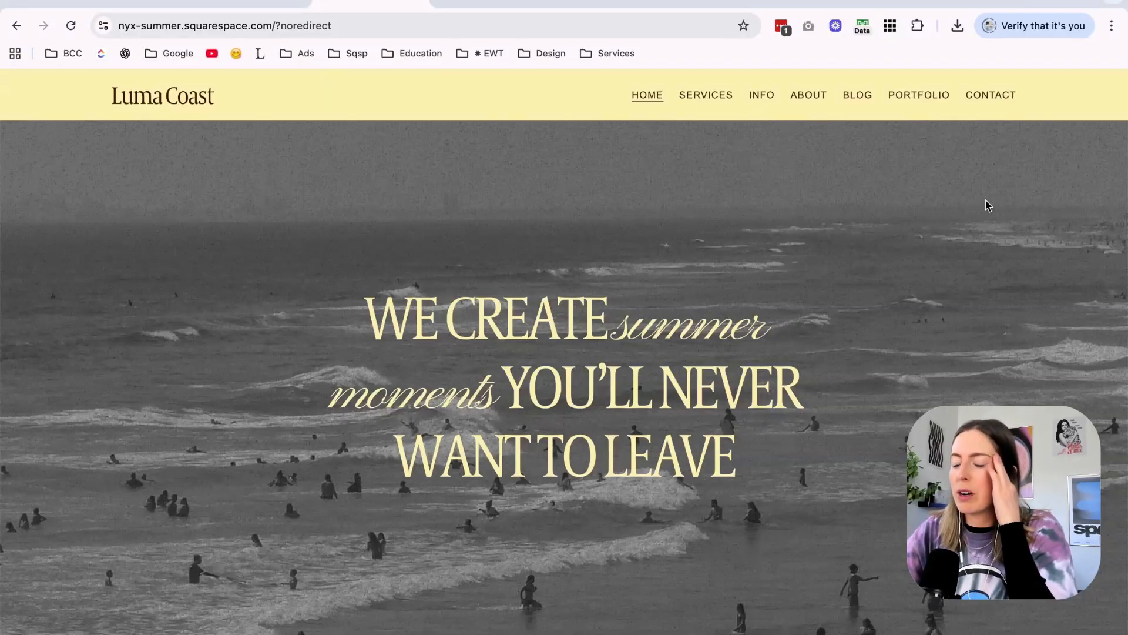
Switch to Dupe and filter the beach search results to videos, comparing against the live site's hero.
click(977, 3)
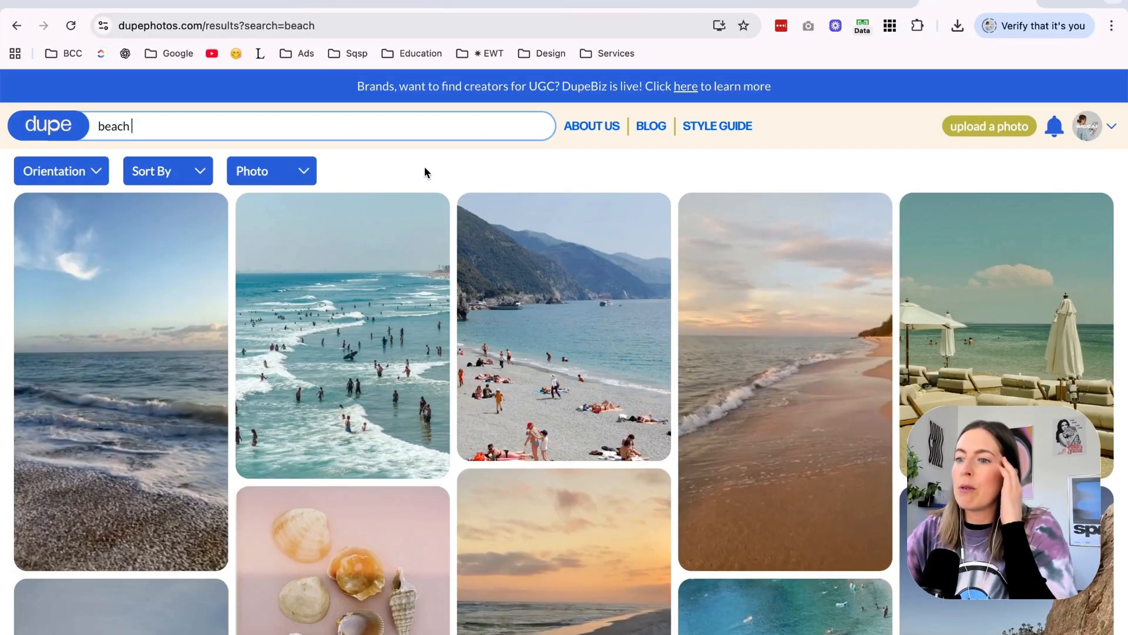
click(295, 175)
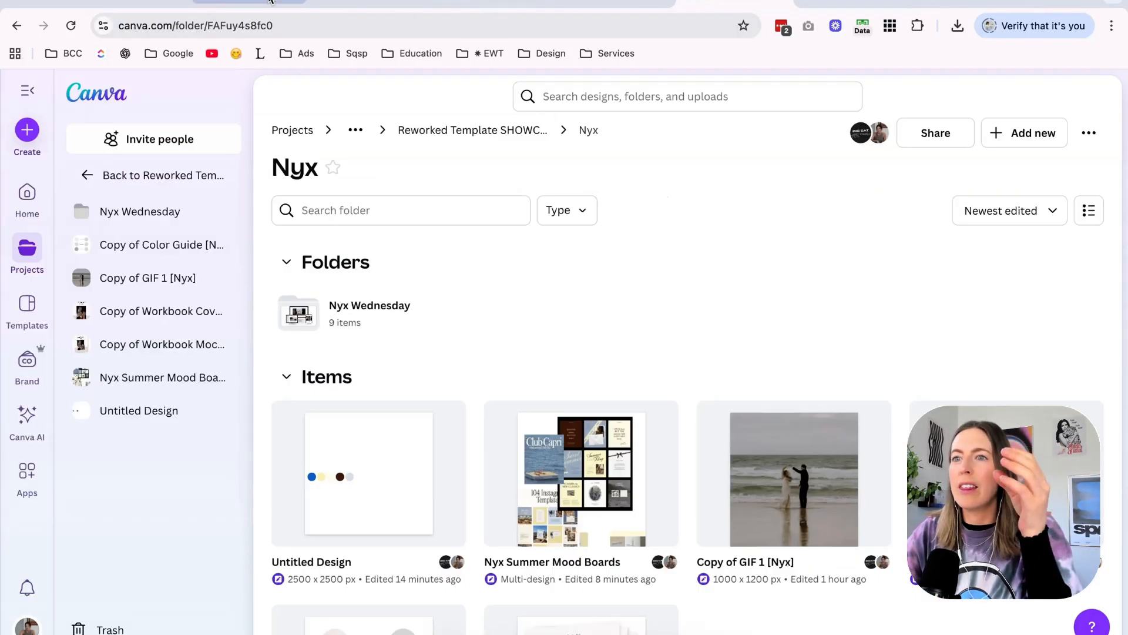
click(356, 3)
scroll(739, 225, down, 1)
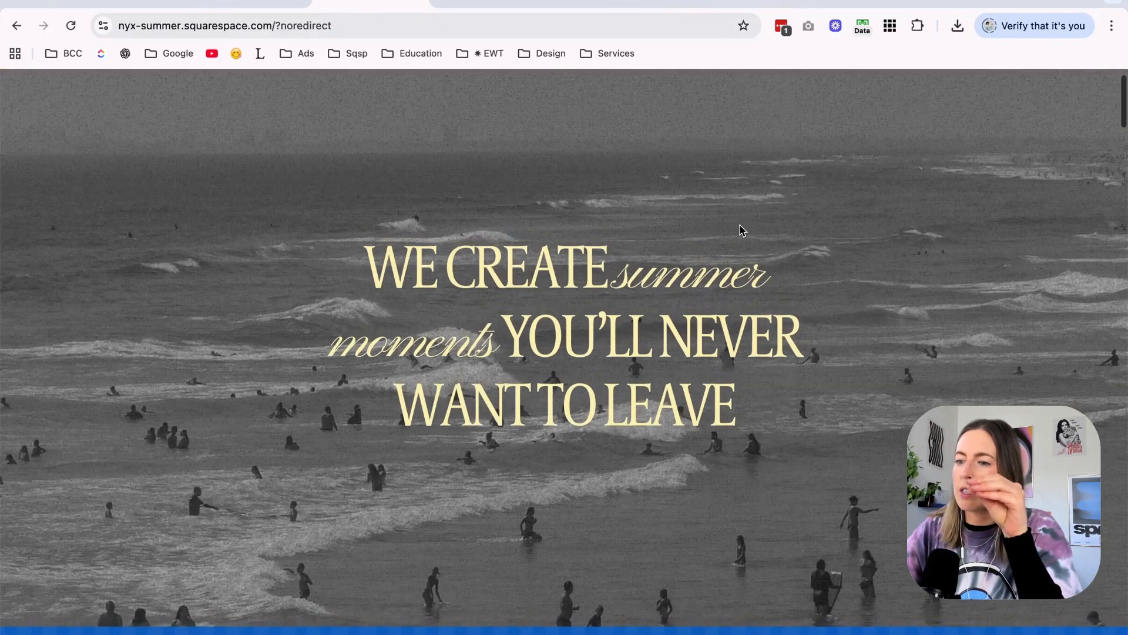
click(951, 1)
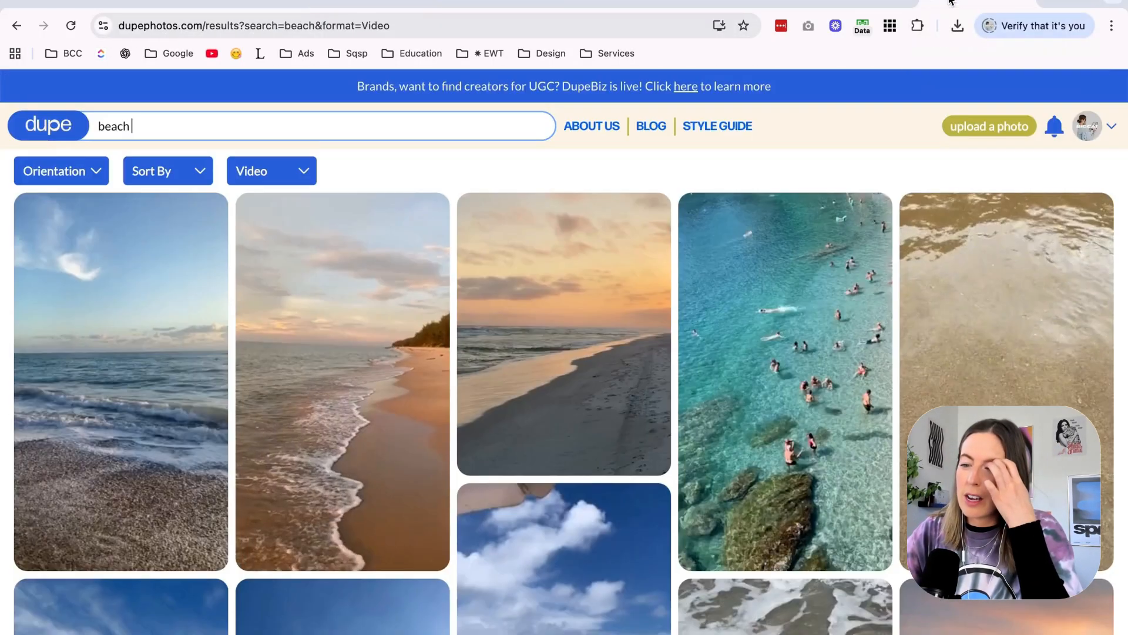
Browse the beach videos on Dupe for a clip suited to the hero background.
scroll(696, 249, down, 4)
scroll(696, 249, down, 20)
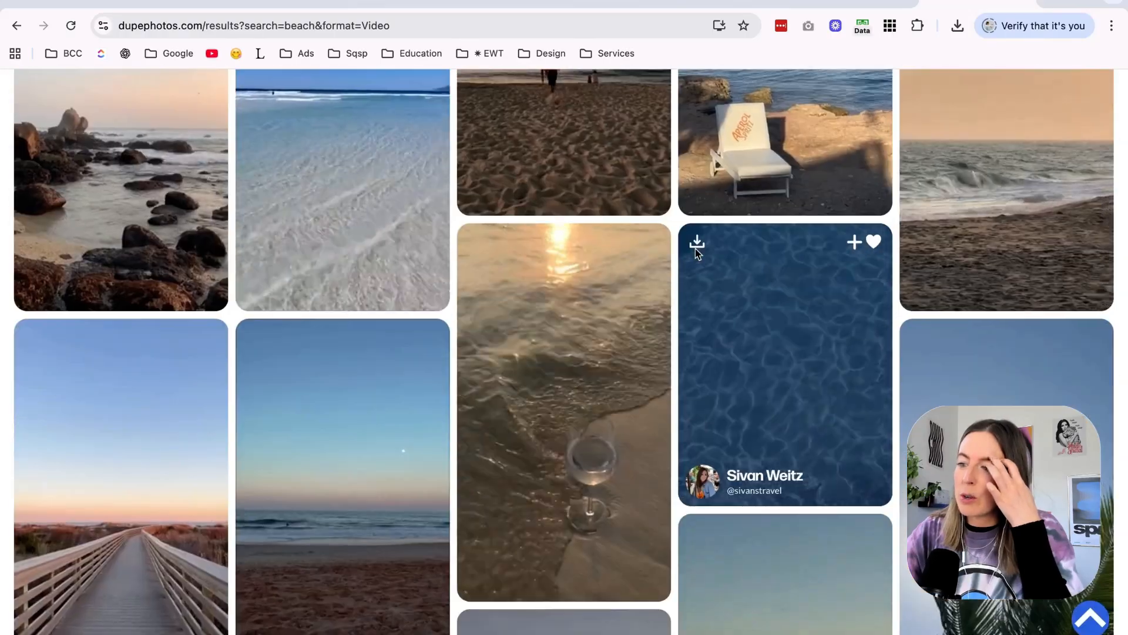
scroll(695, 249, down, 10)
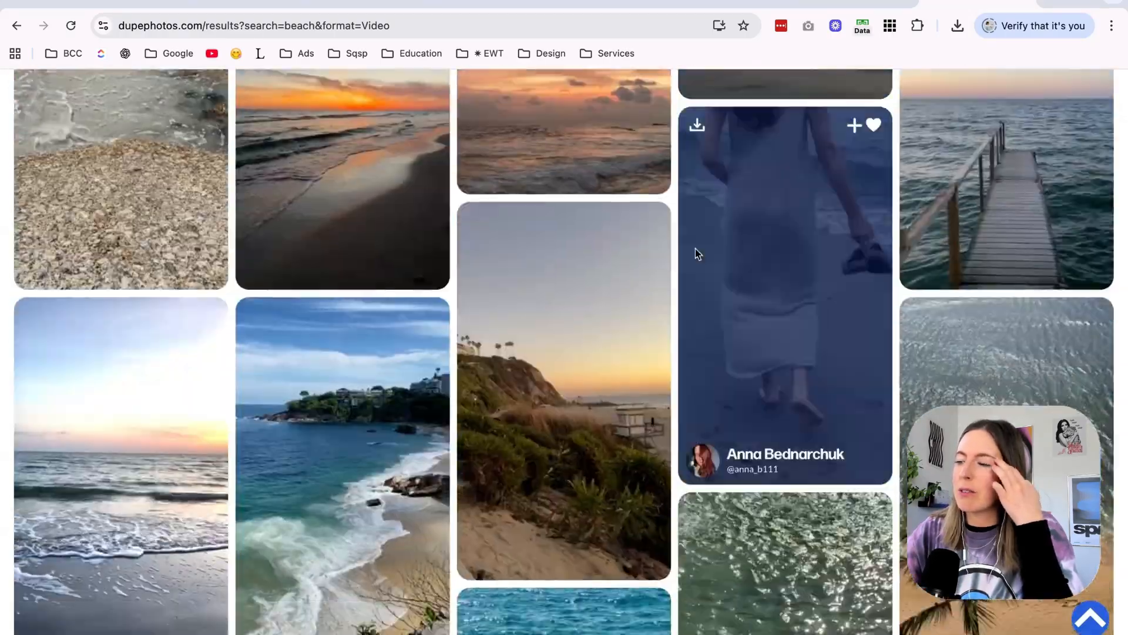
scroll(696, 249, down, 4)
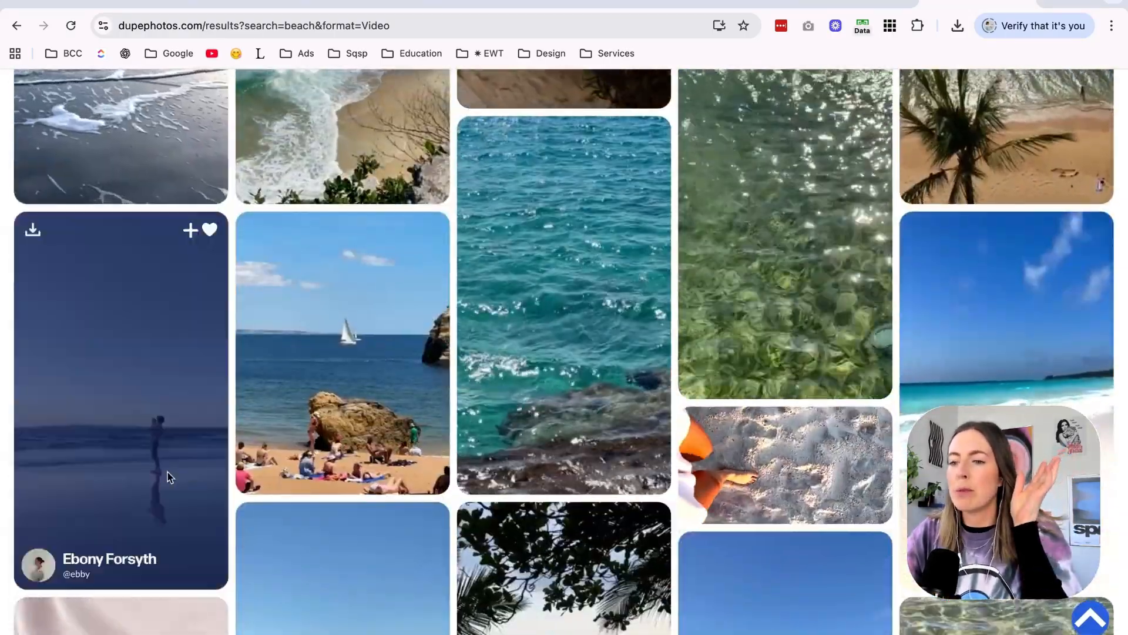
scroll(164, 229, up, 20)
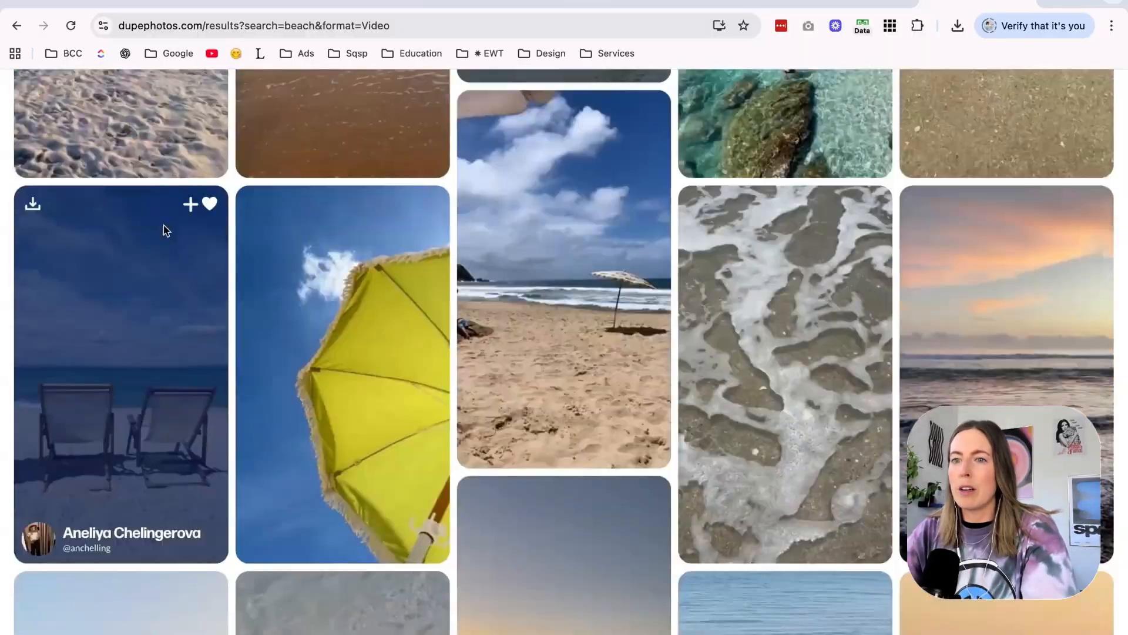
Search Dupe for "beach club" videos and preview the clip with sunbeds and closed umbrellas by the sea.
text(club)
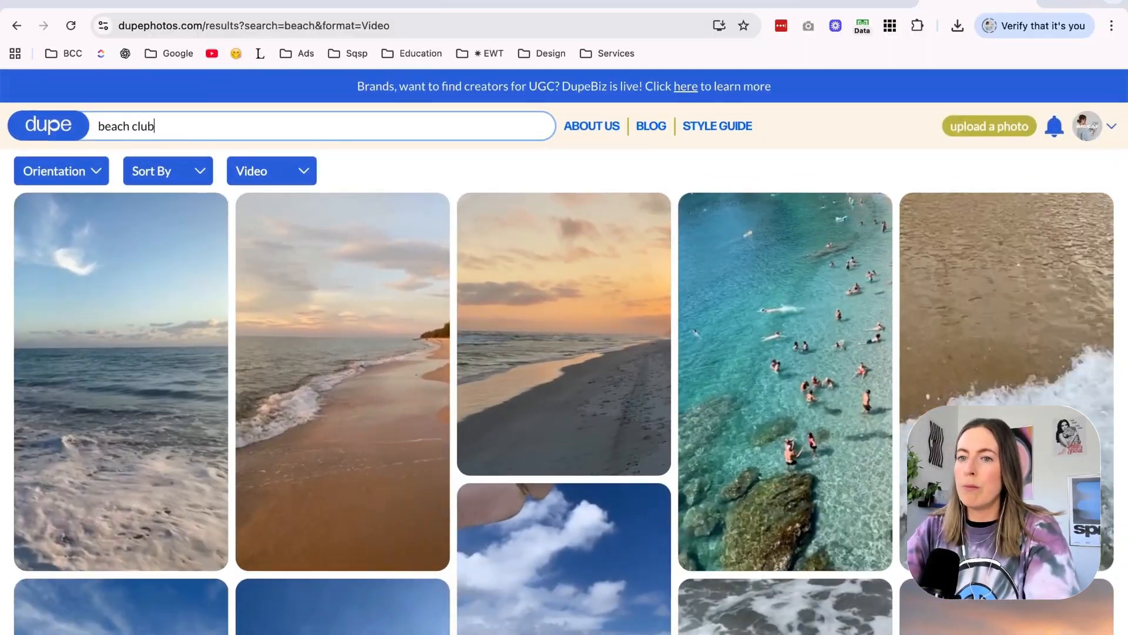
key(Return)
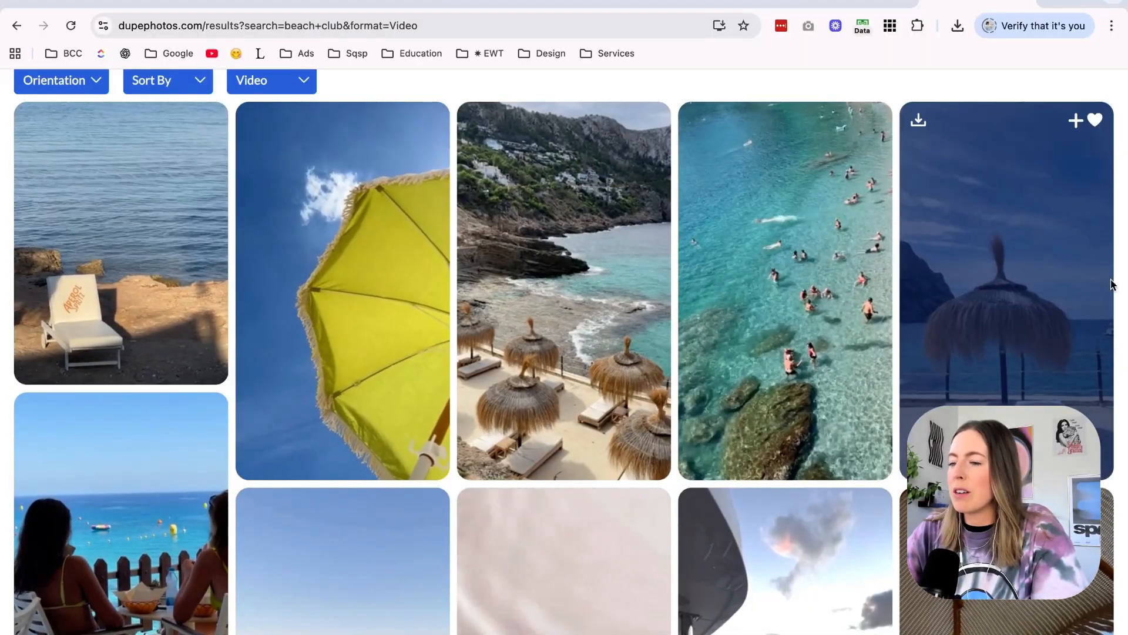
scroll(1124, 306, down, 4)
scroll(1124, 305, down, 4)
click(172, 321)
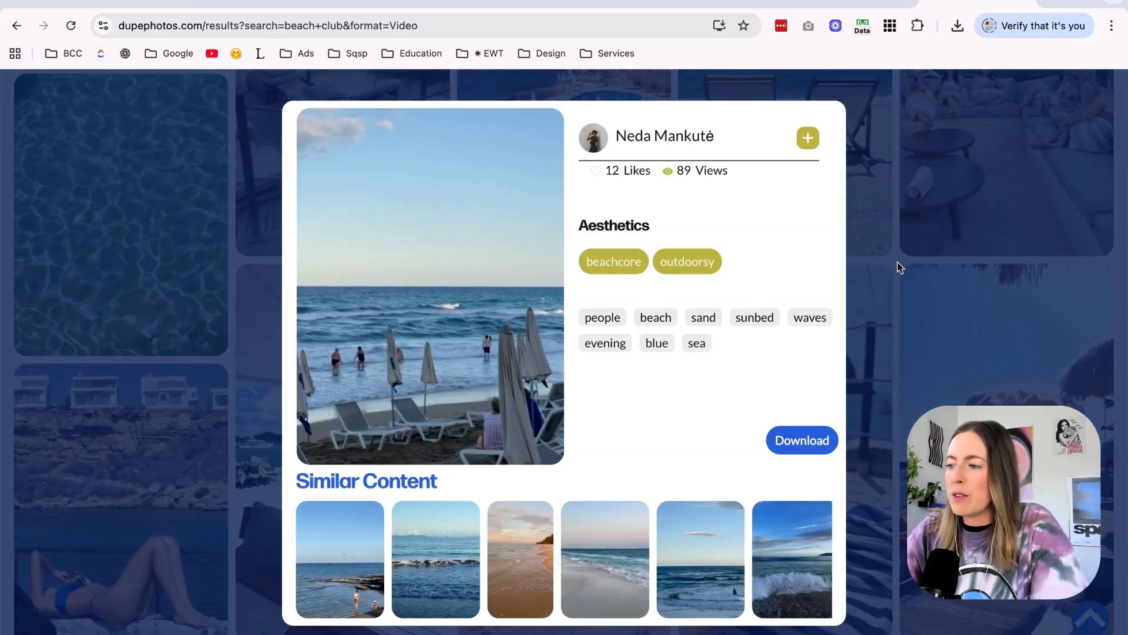
click(898, 265)
Browse further through Dupe's beach club videos and start a web search for "pexels" in a new tab.
scroll(898, 262, down, 10)
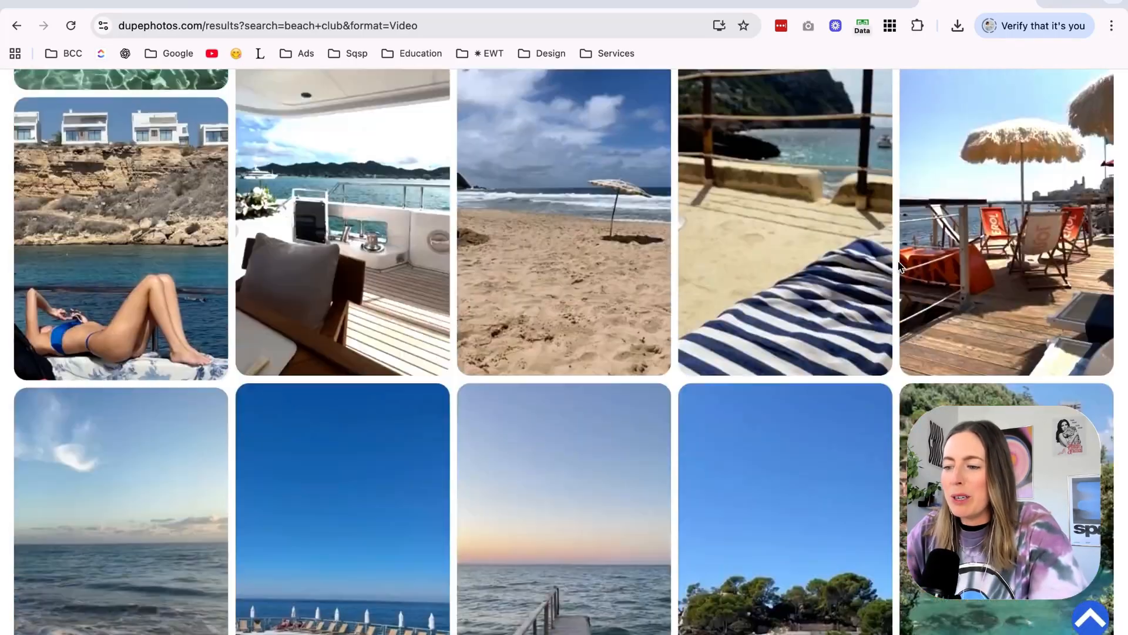
scroll(898, 266, down, 7)
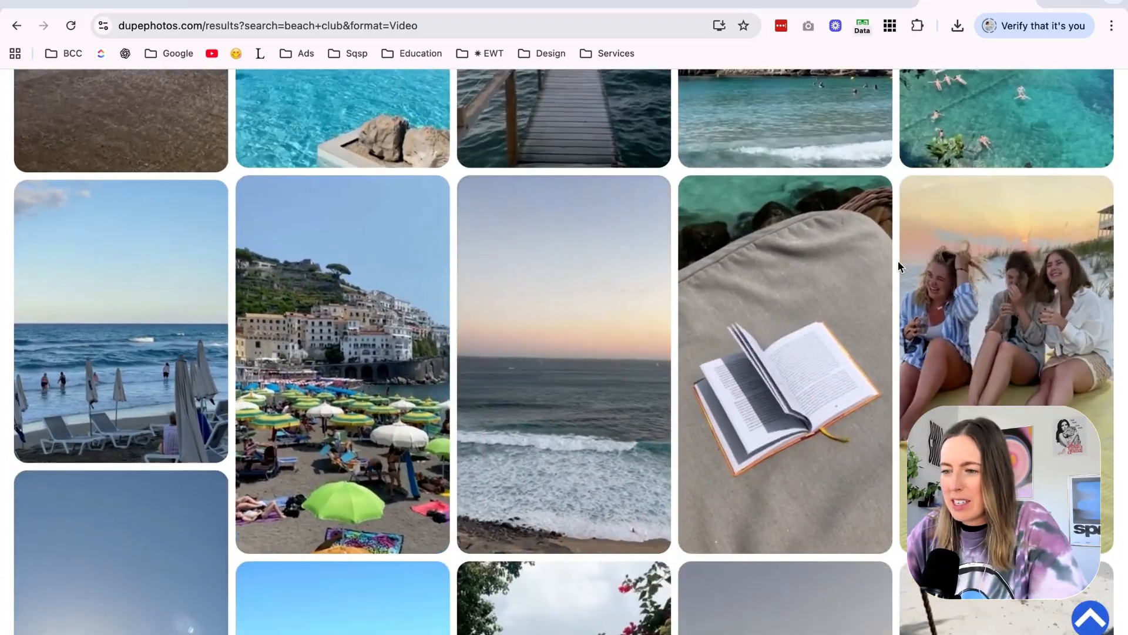
scroll(898, 265, down, 3)
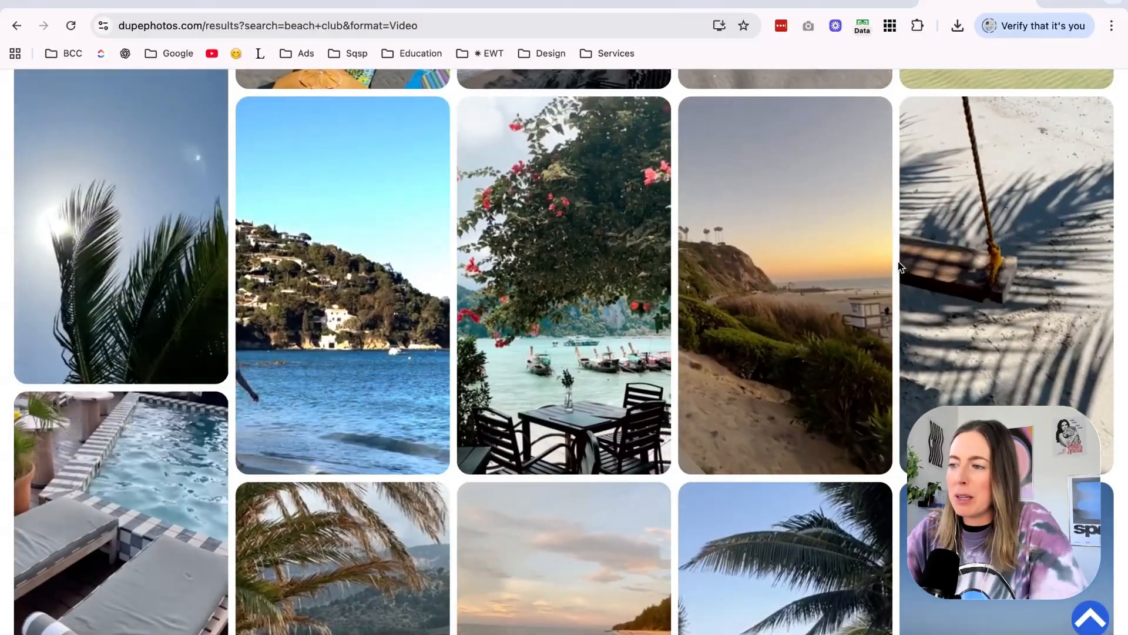
scroll(898, 266, down, 4)
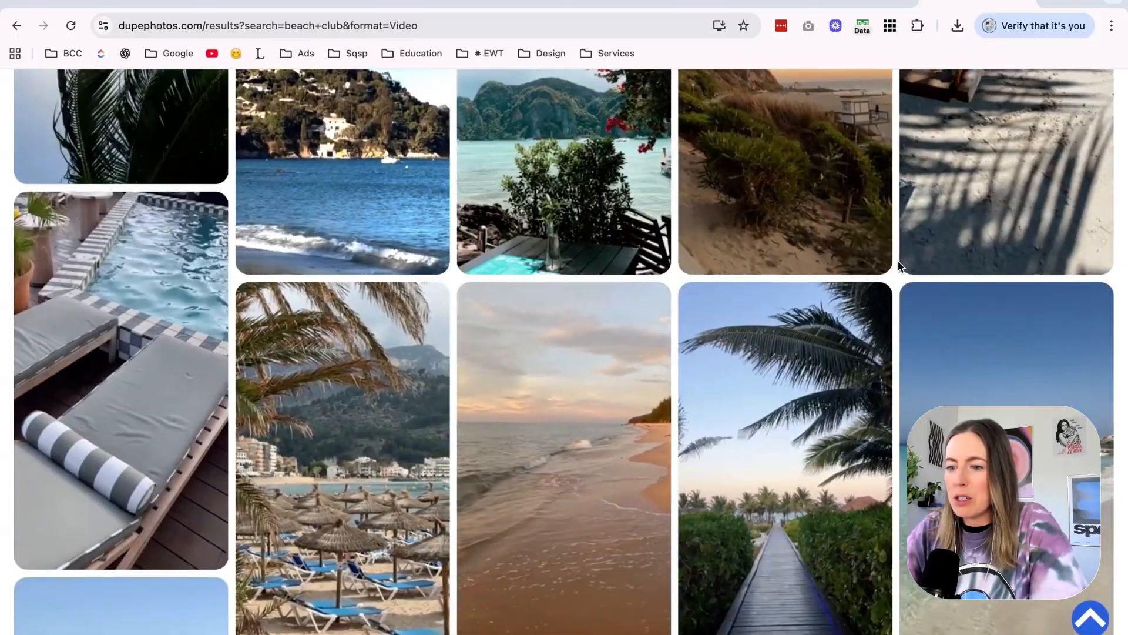
scroll(898, 265, down, 8)
scroll(898, 266, down, 11)
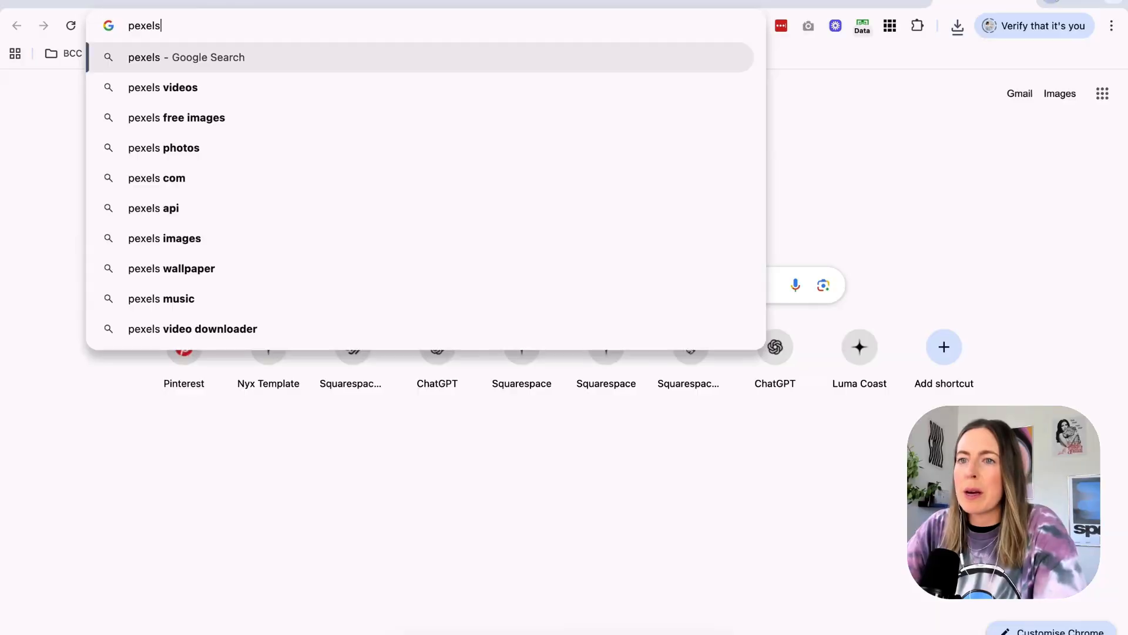
Search Pexels for "beach club" videos, browse the results, and preview the downloaded video of swimmers in a rocky cove.
key(Return)
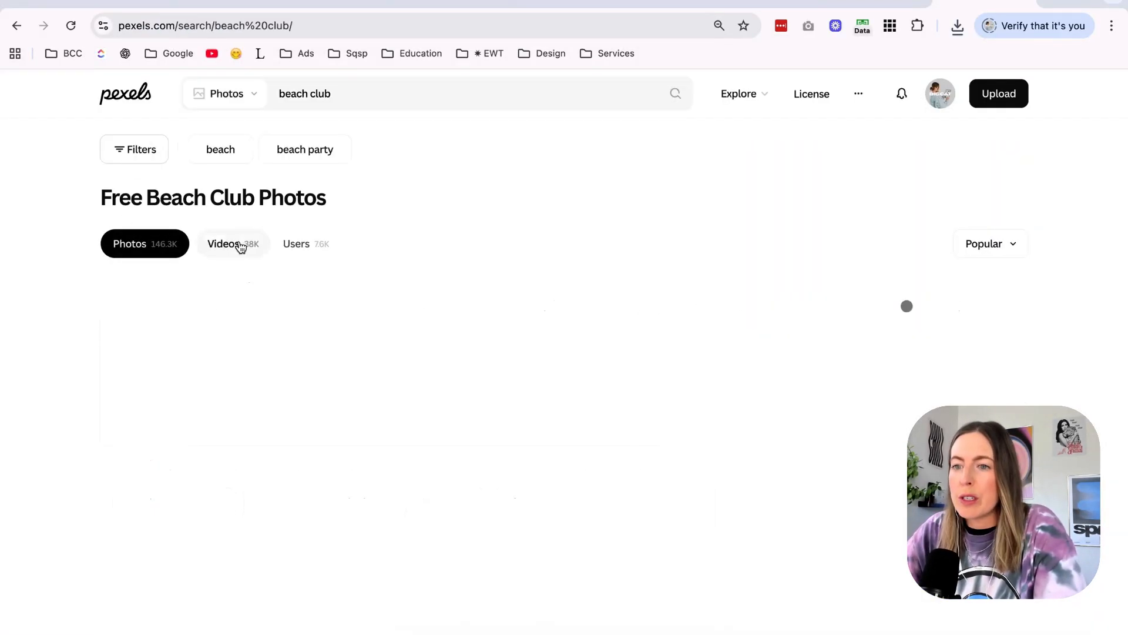
click(229, 244)
scroll(68, 393, down, 5)
scroll(68, 393, down, 5)
scroll(68, 393, down, 5)
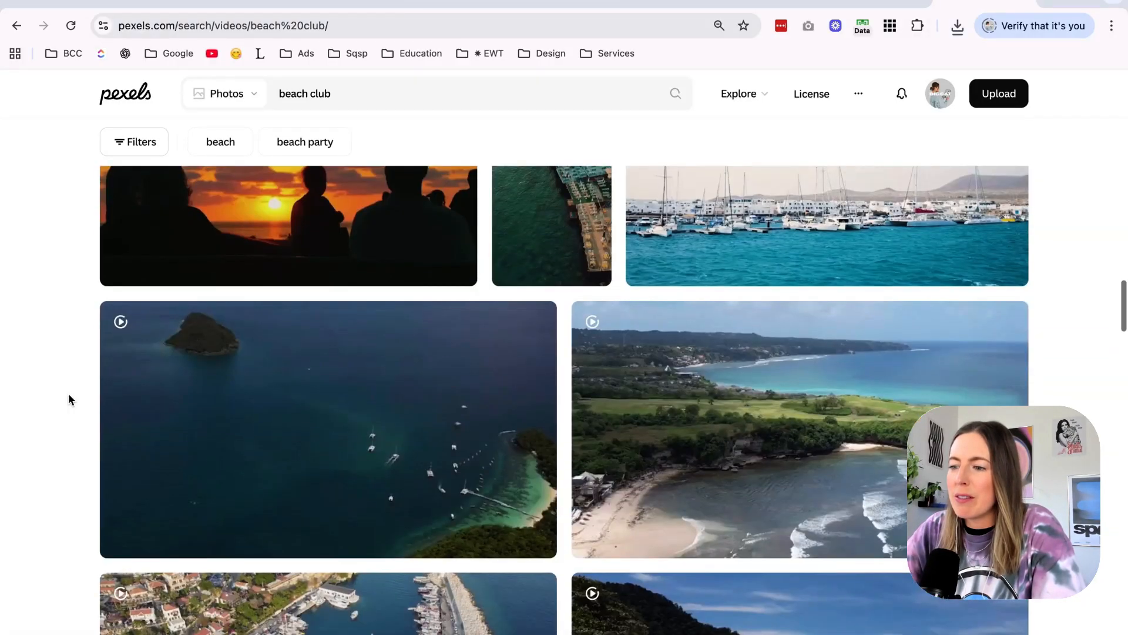
scroll(69, 395, down, 15)
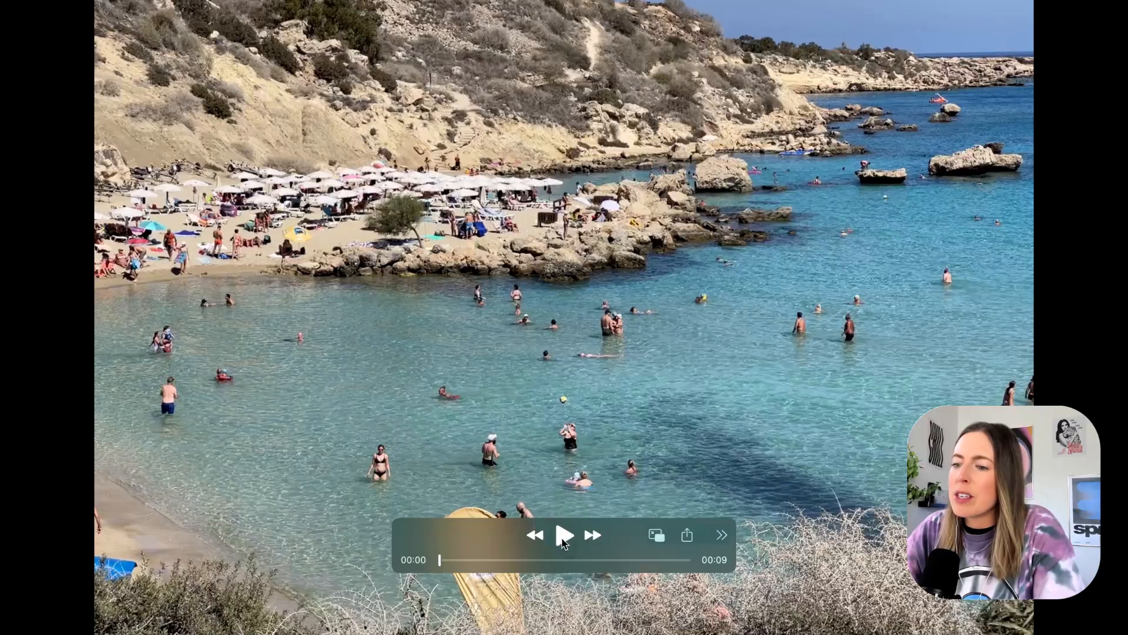
click(563, 538)
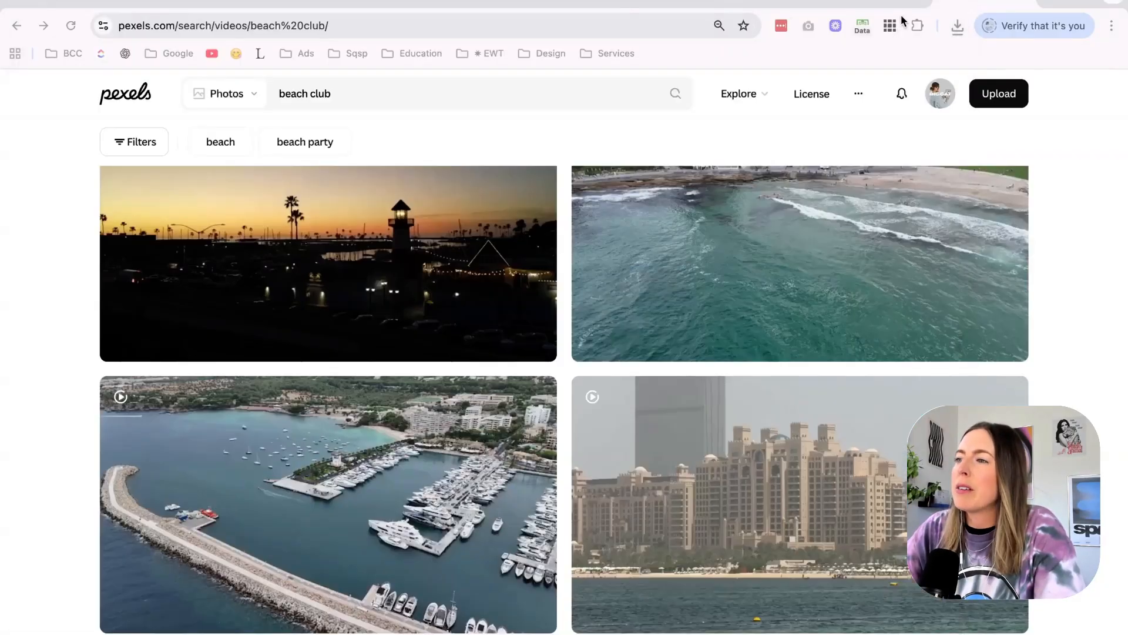
Switch to the untitled Canva design and duplicate page 3 with the black-and-white surf photo.
click(867, 2)
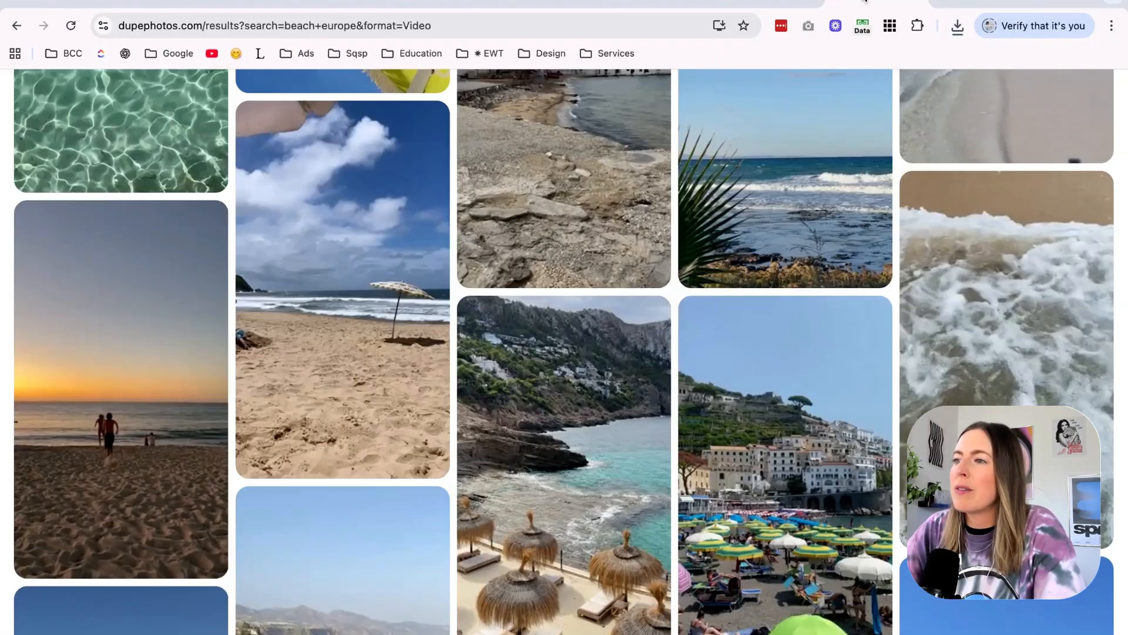
click(656, 3)
click(530, 4)
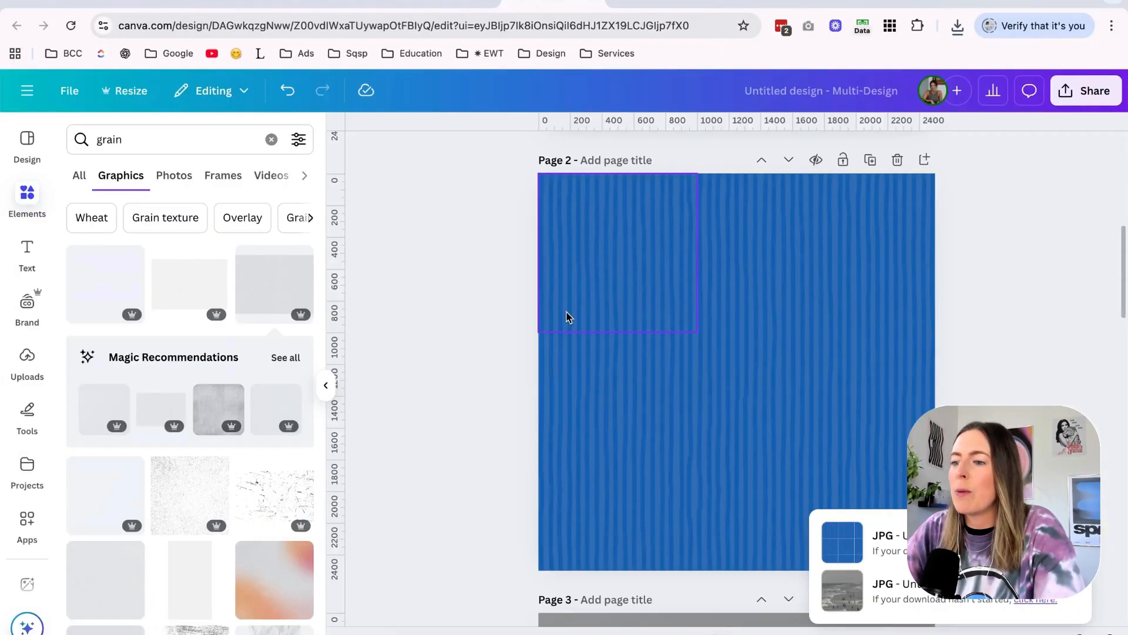
scroll(568, 317, down, 8)
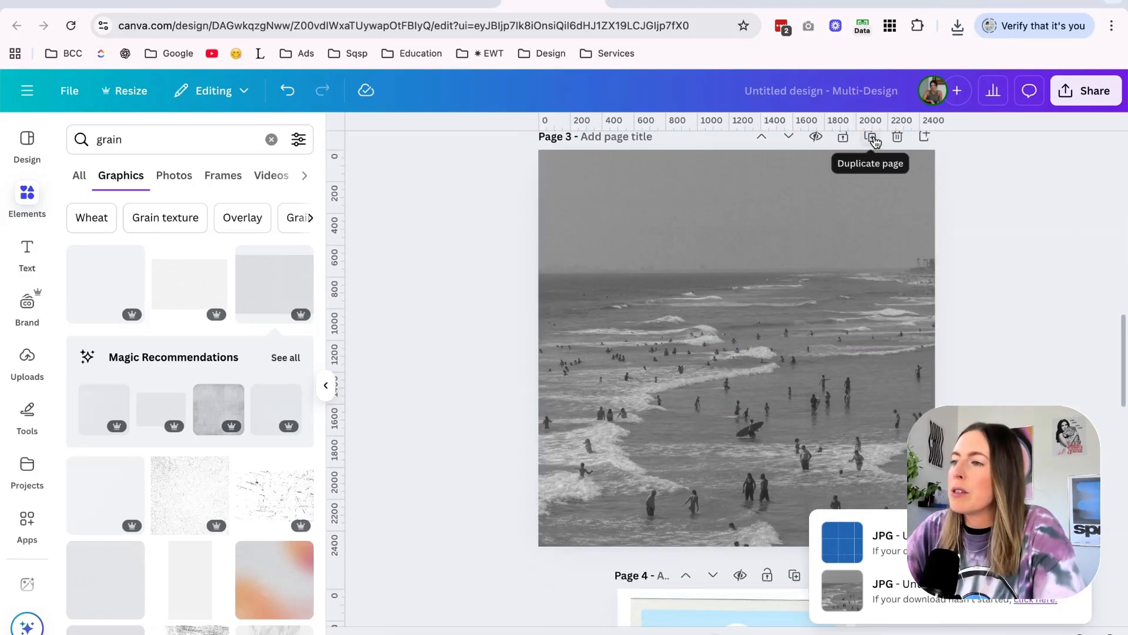
click(871, 138)
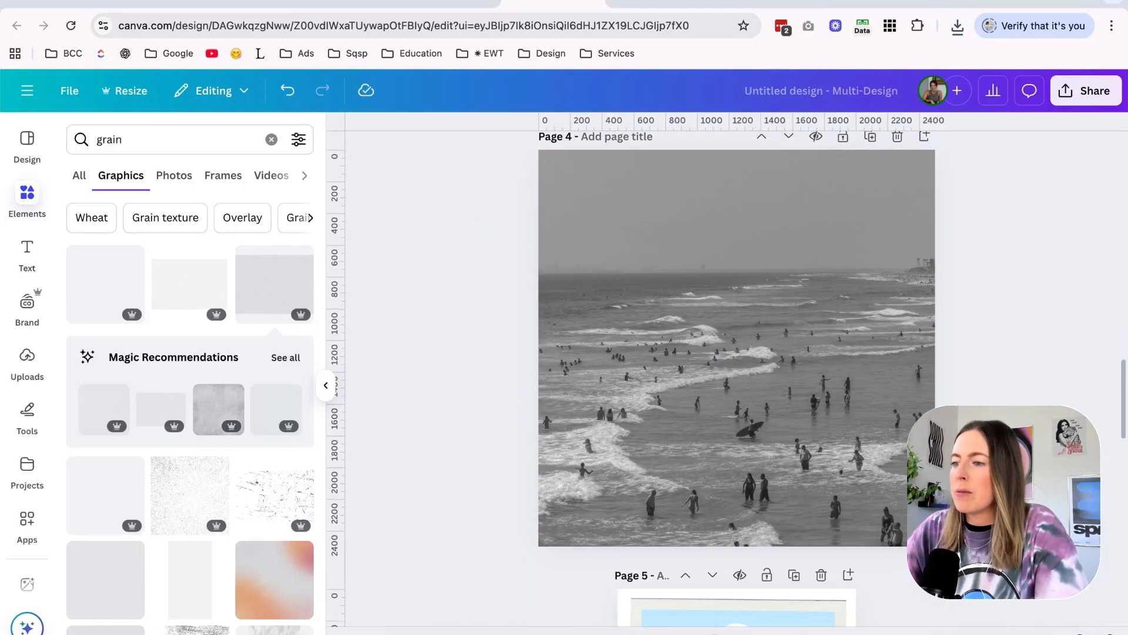
Upload the downloaded rocky cove video to Canva and place it full-size over the photo on the duplicated page 4.
click(815, 433)
click(699, 633)
drag(695, 623, 416, 568)
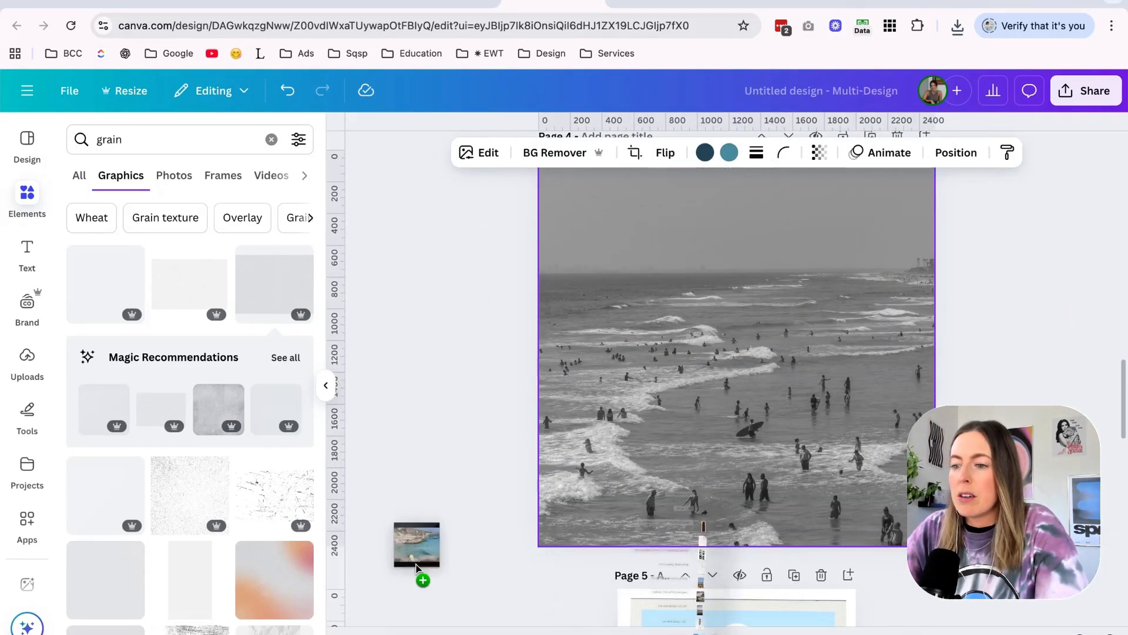
click(40, 382)
drag(129, 329, 568, 321)
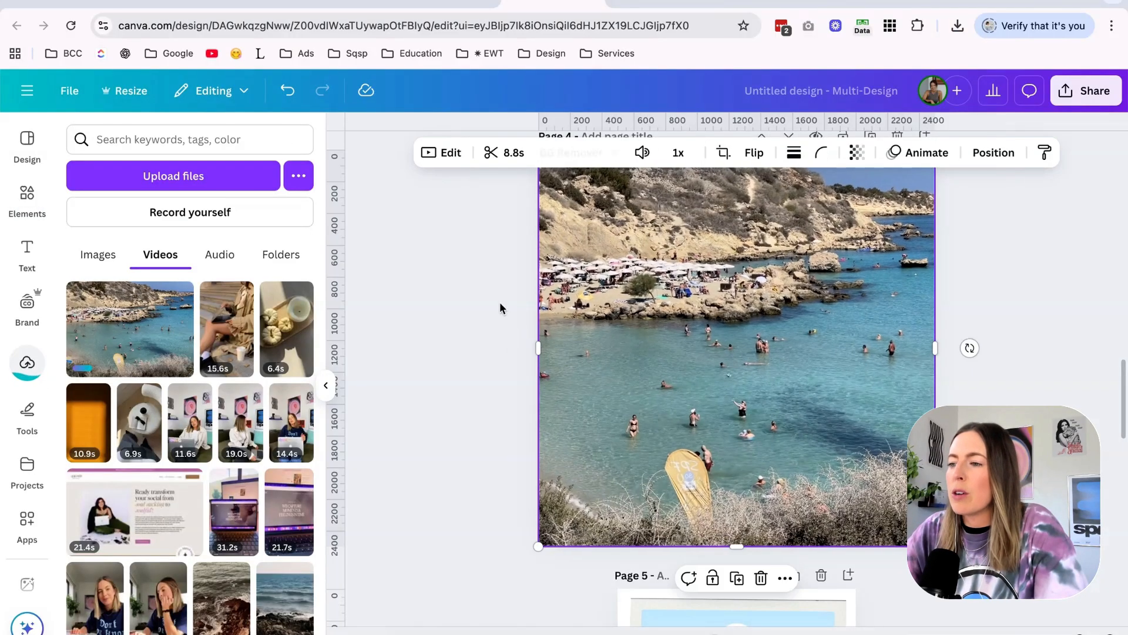
scroll(755, 336, up, 5)
scroll(755, 336, down, 6)
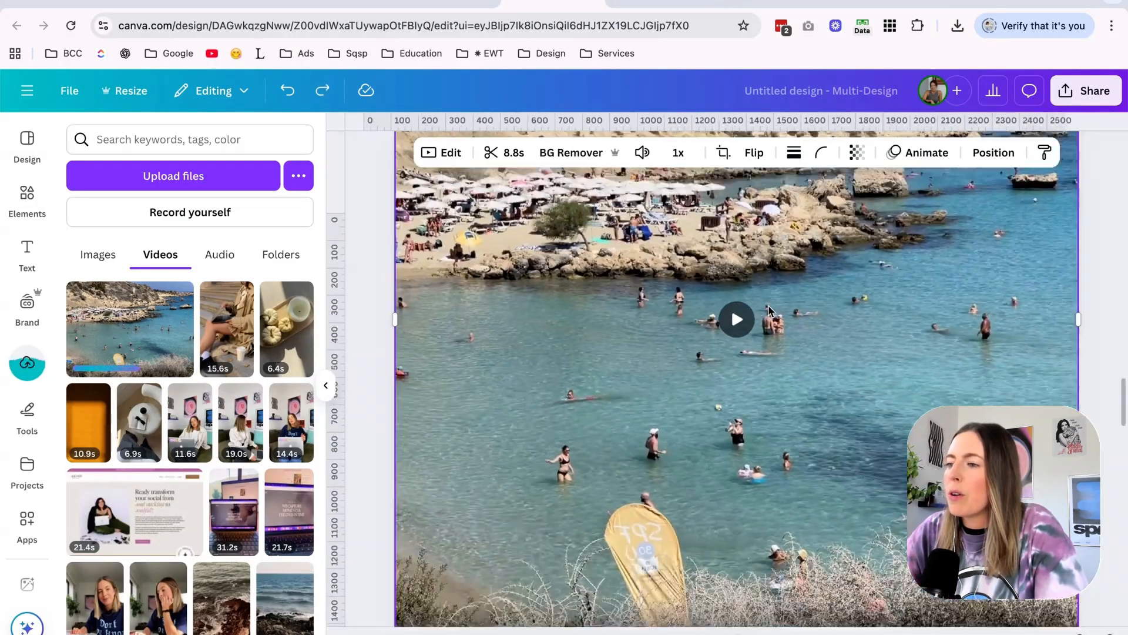
Slow the rocky cove video on page 4 to 0.75x speed.
scroll(880, 364, up, 1)
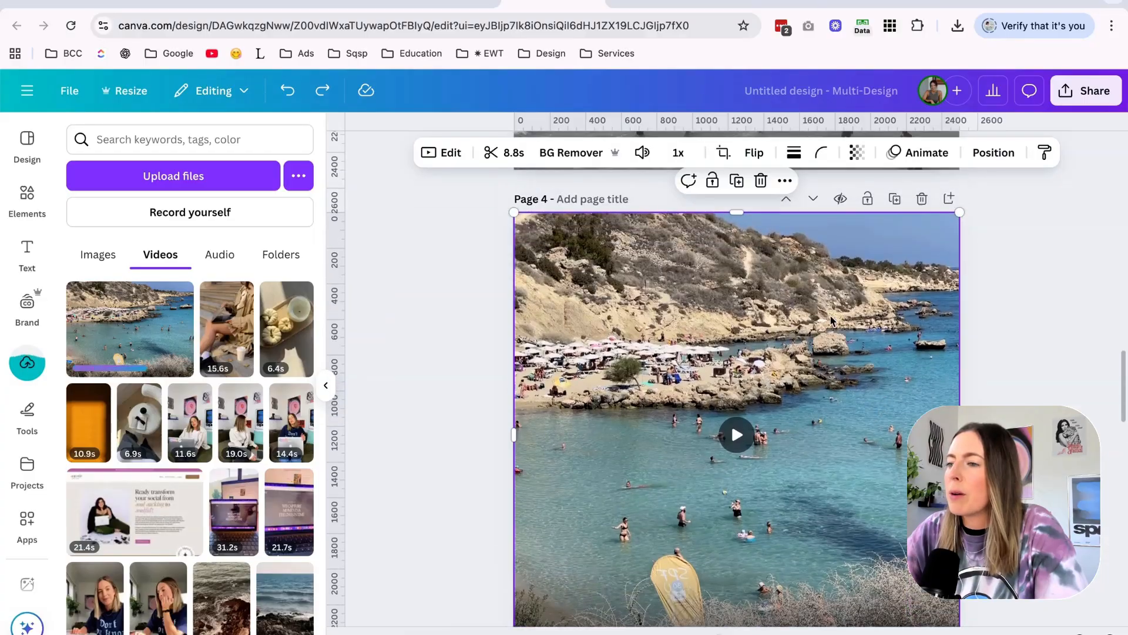
double_click(829, 337)
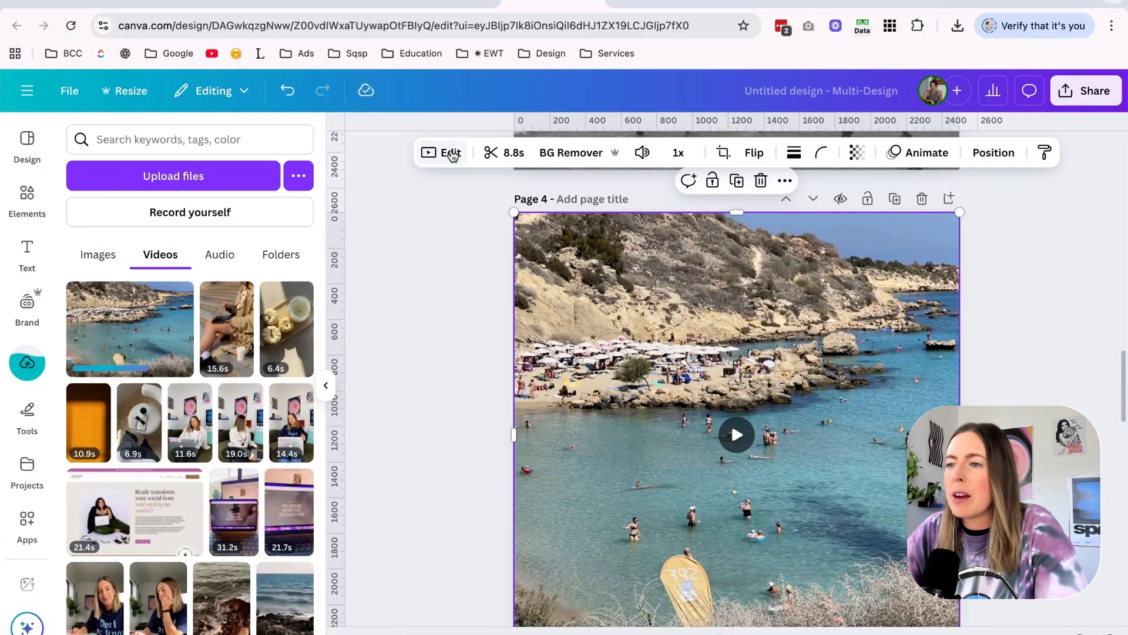
click(449, 153)
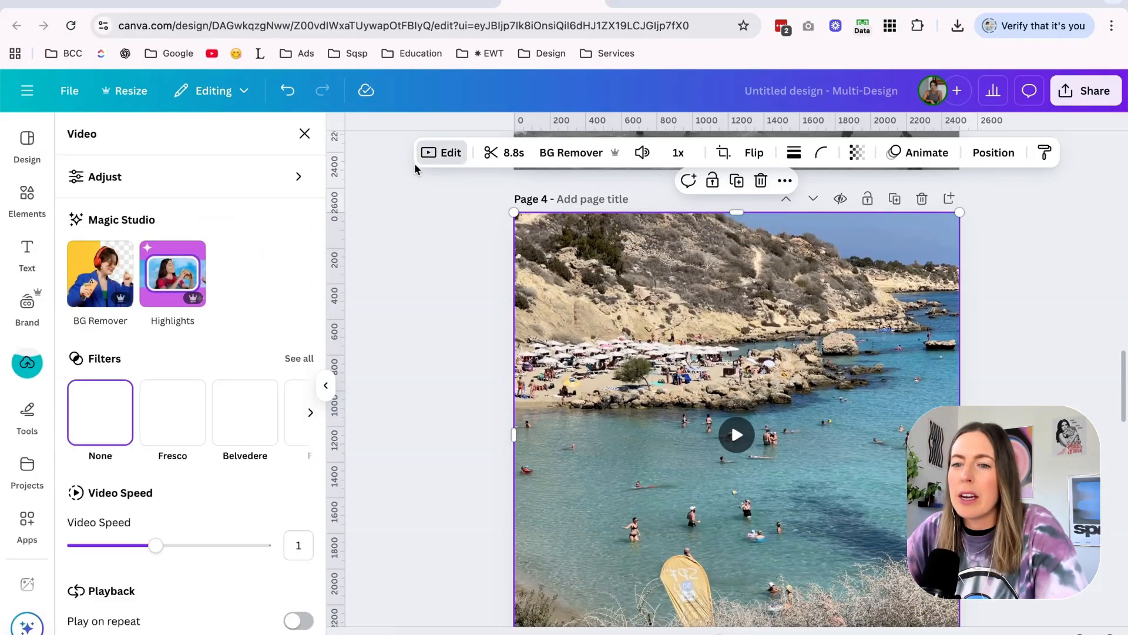
scroll(181, 502, down, 1)
drag(156, 532, 132, 536)
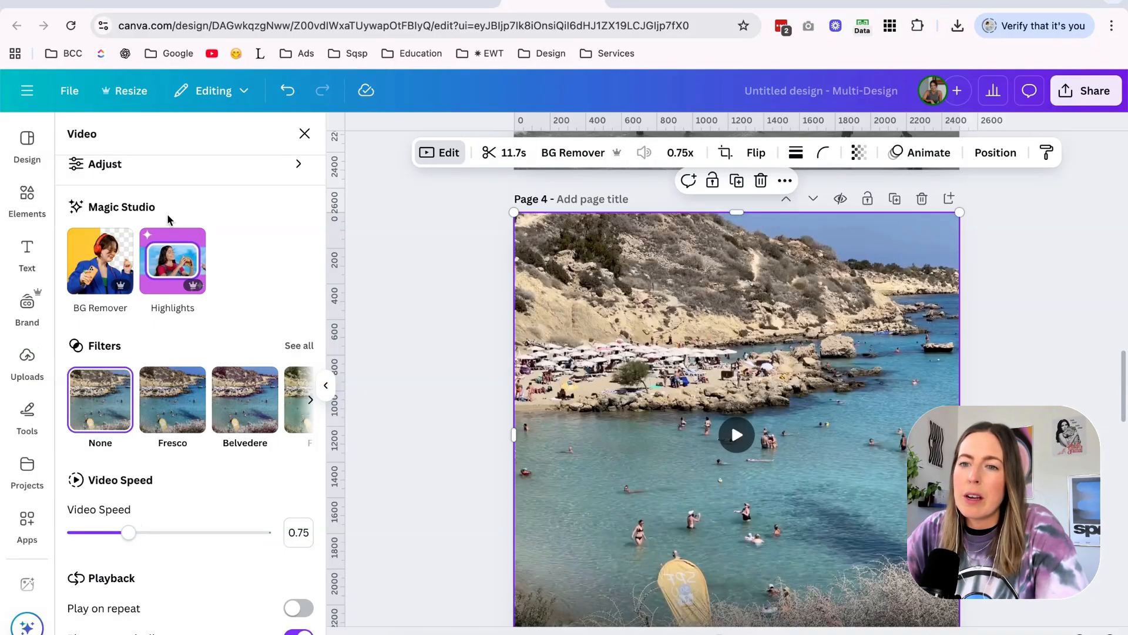
Fully desaturate the cove video to black and white and lower its contrast to about -73.
click(132, 162)
scroll(171, 298, down, 4)
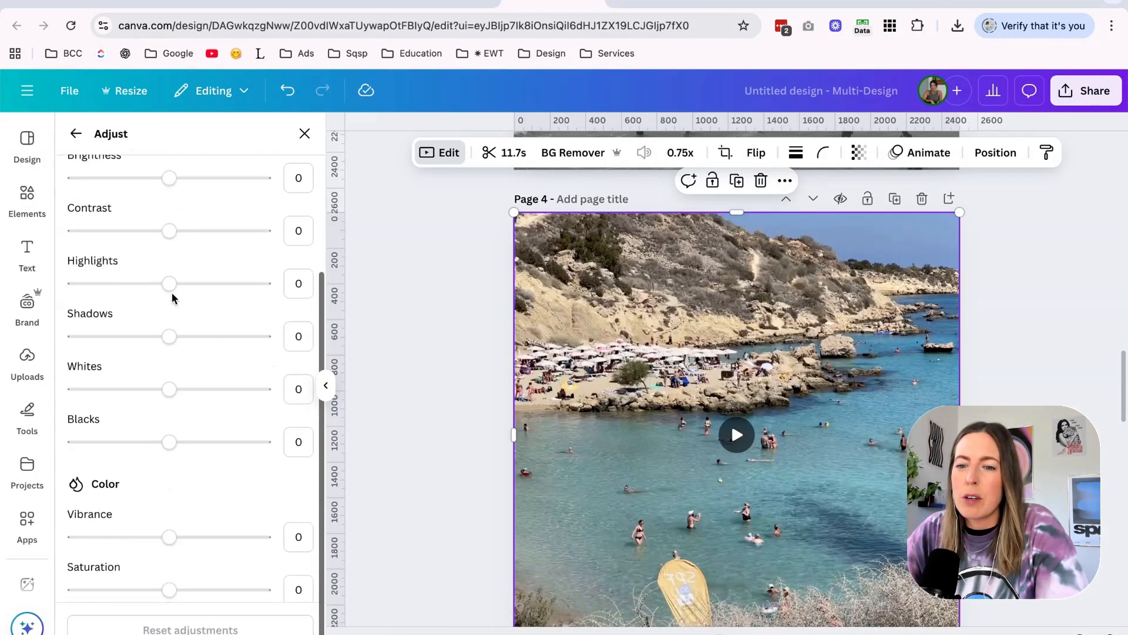
drag(169, 576, 134, 576)
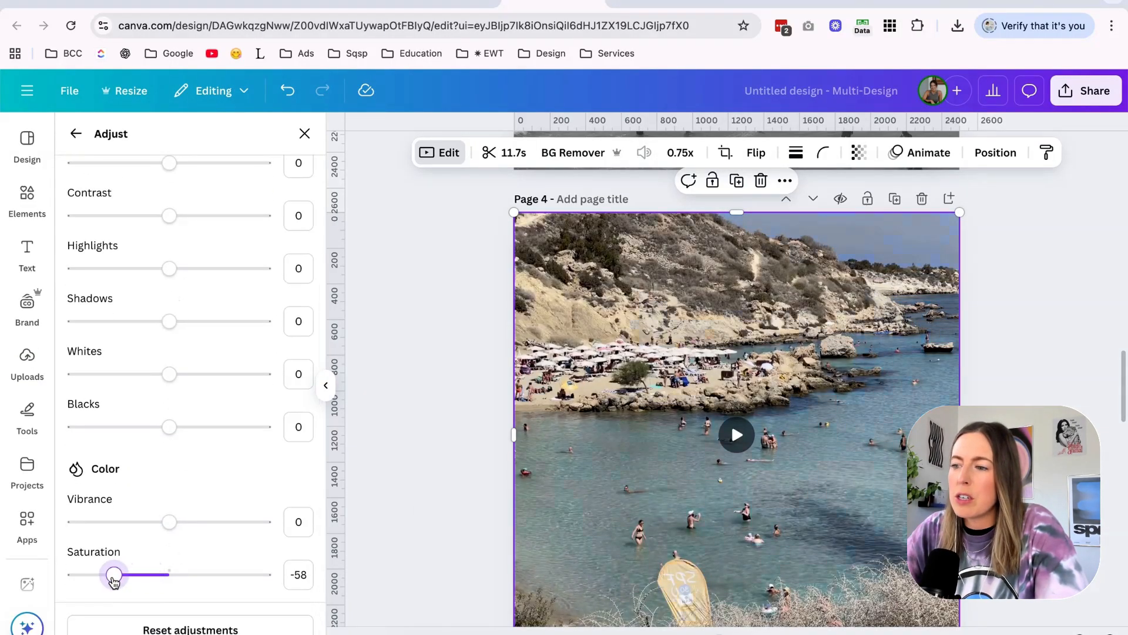
scroll(201, 383, up, 2)
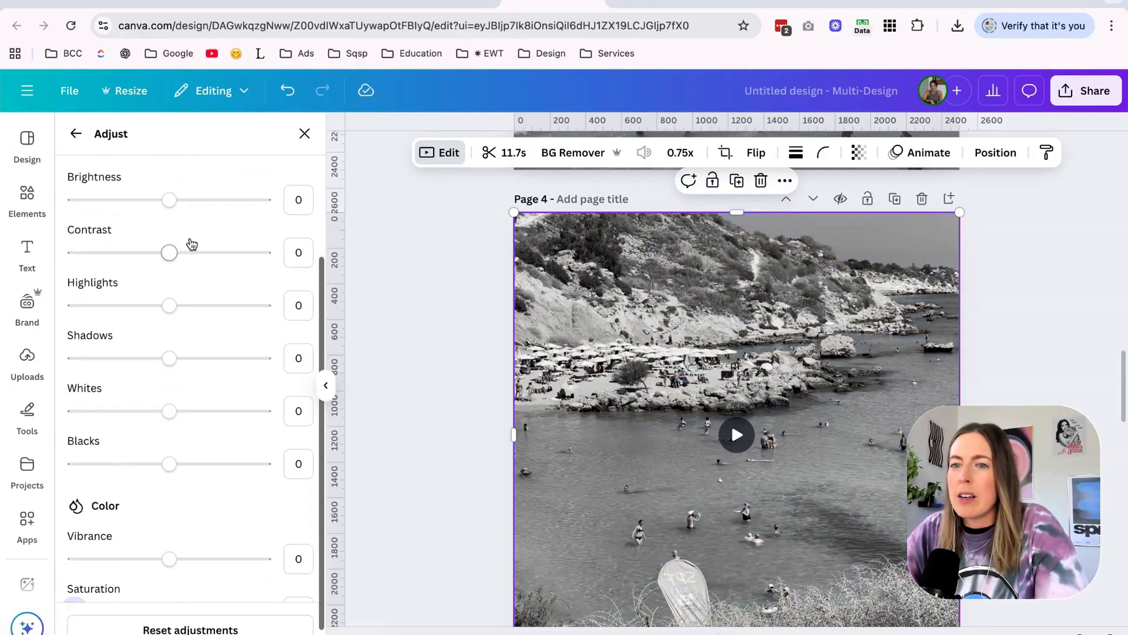
drag(179, 253, 132, 252)
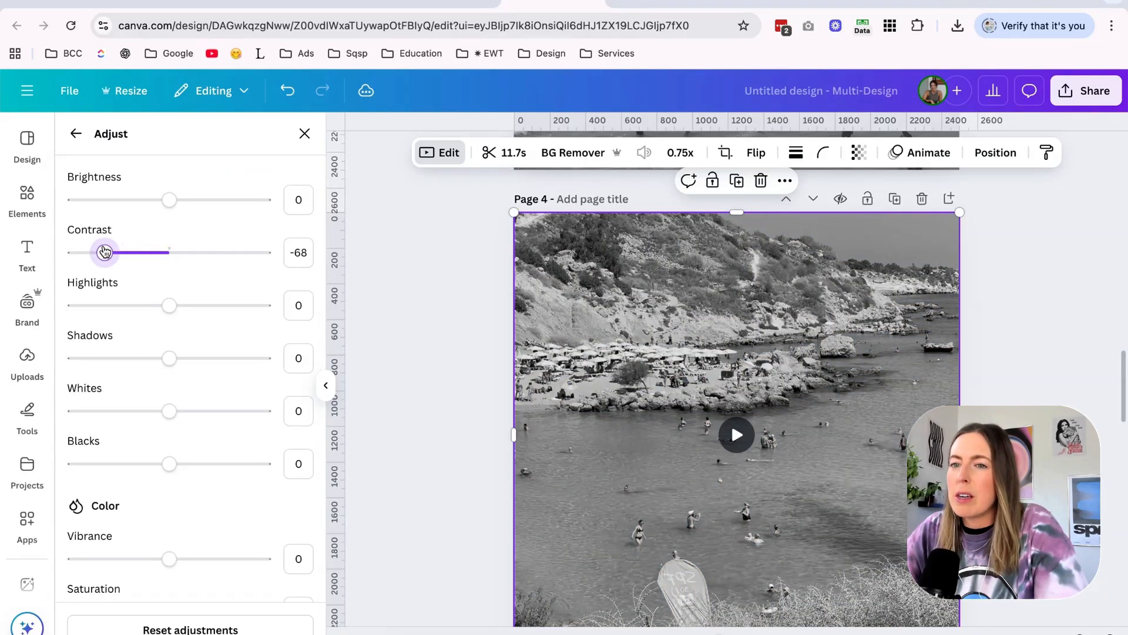
click(485, 450)
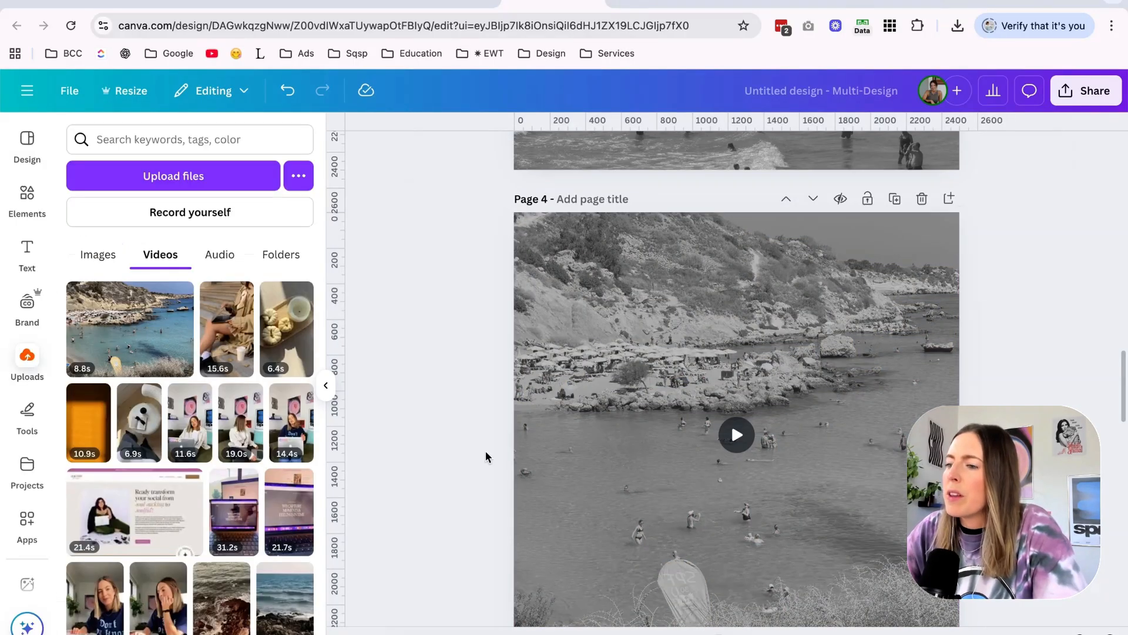
key(super+a)
click(453, 407)
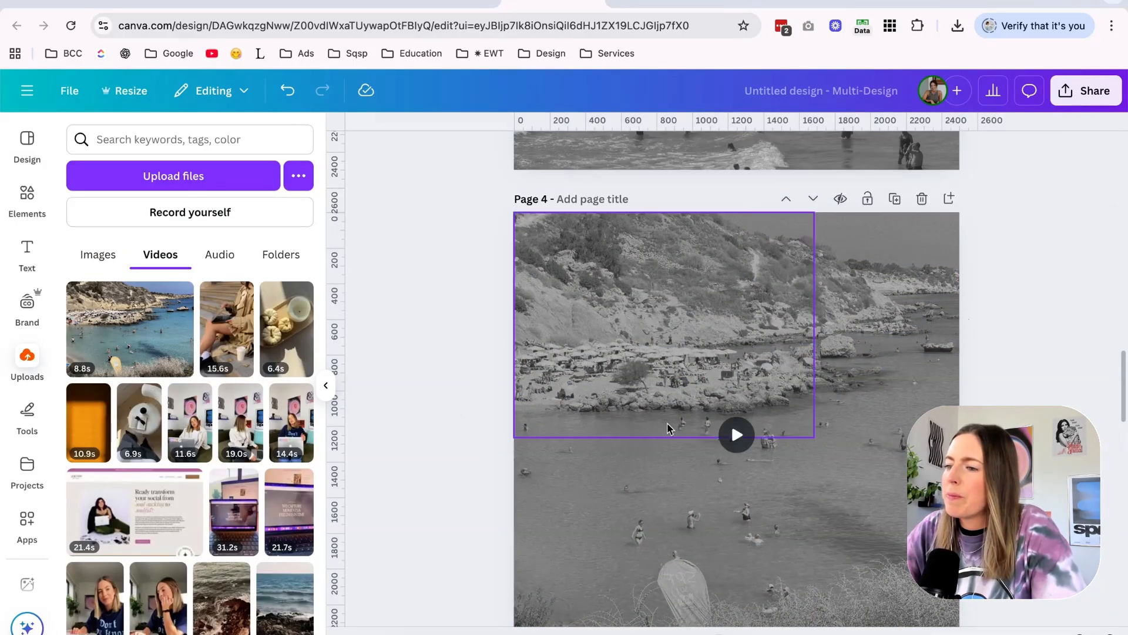
click(558, 399)
click(1087, 90)
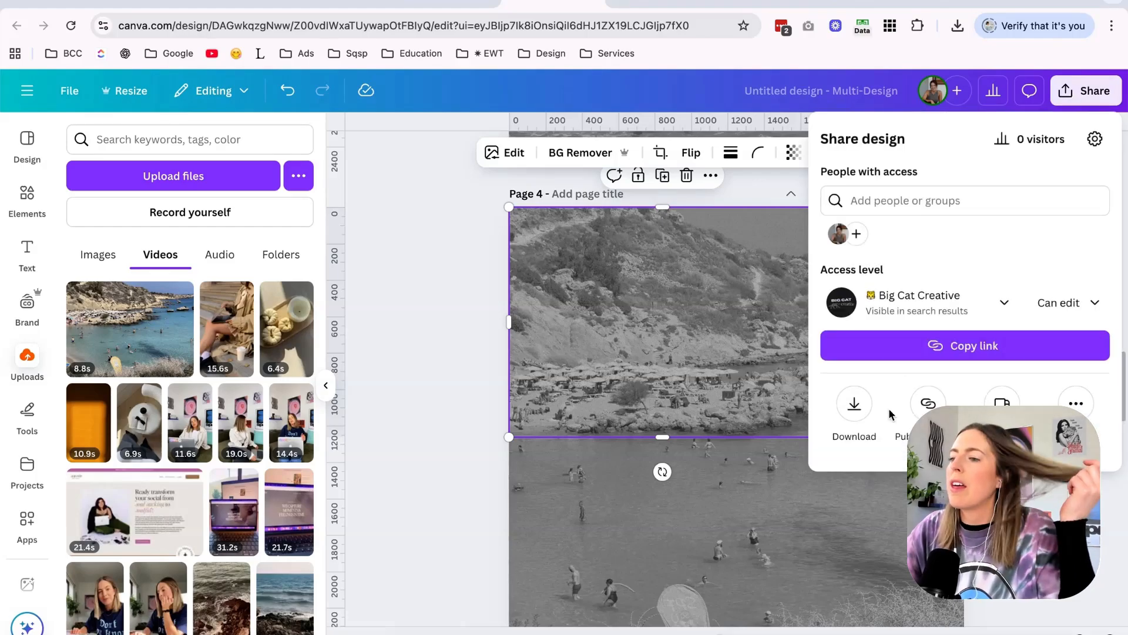
Switch to Dupe's "beach europe" video results and pick the vertical clip of a rocky beach with palms and mountains.
click(645, 5)
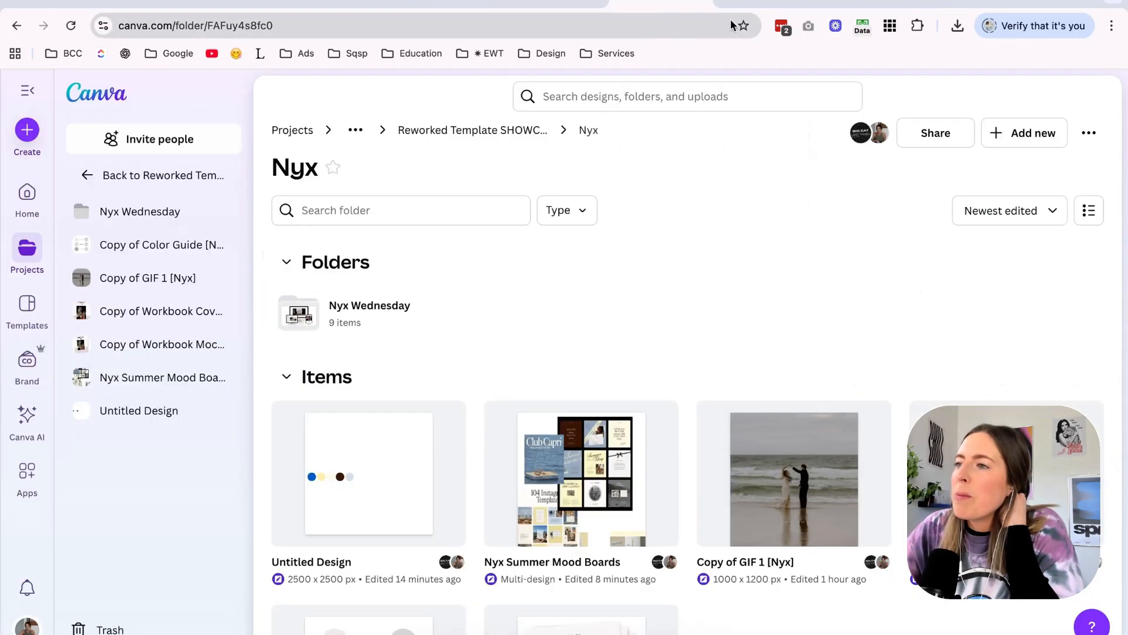
click(759, 5)
click(858, 4)
scroll(480, 261, down, 4)
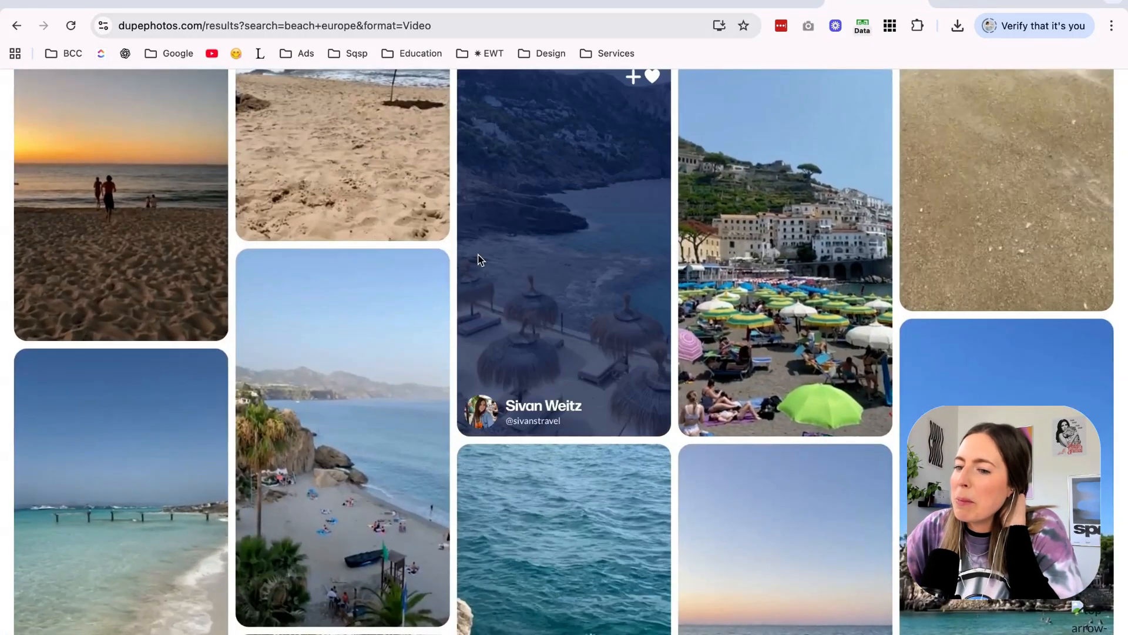
scroll(349, 316, down, 2)
click(349, 316)
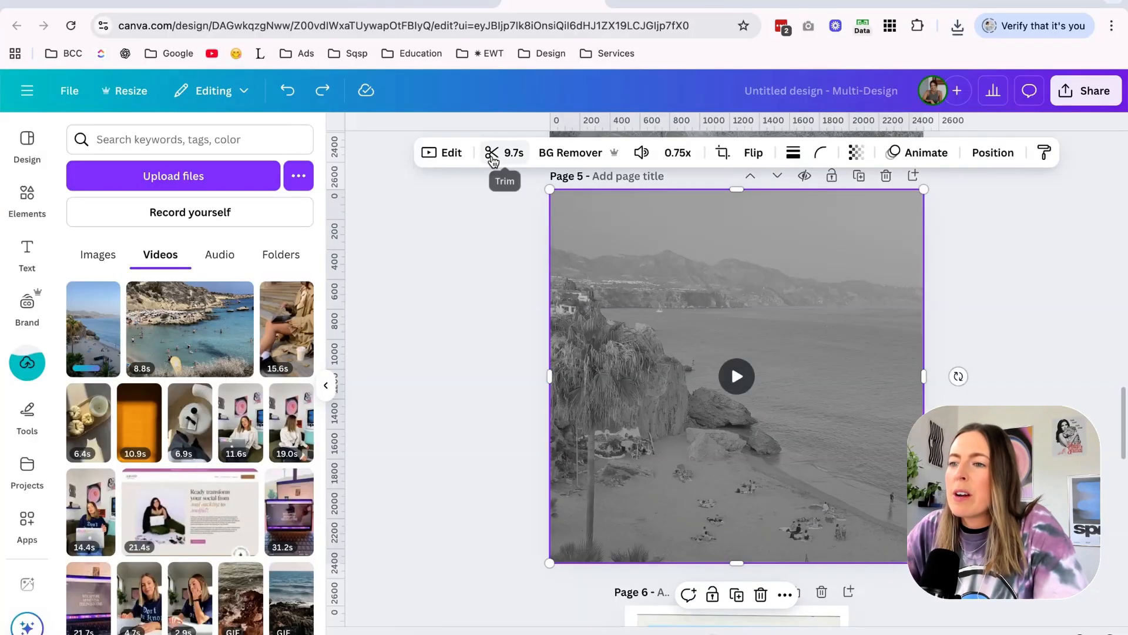
Review the image adjustments on page 5's coastal video and set up a download of pages 4–5 as MP4 Video.
click(442, 154)
click(147, 186)
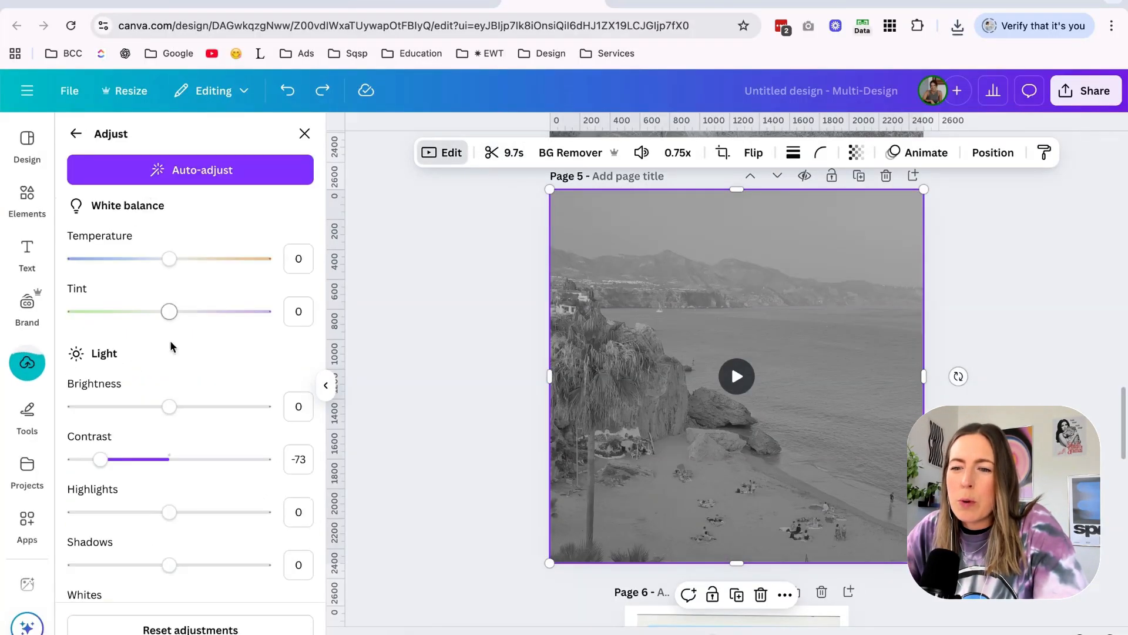
scroll(168, 373, down, 1)
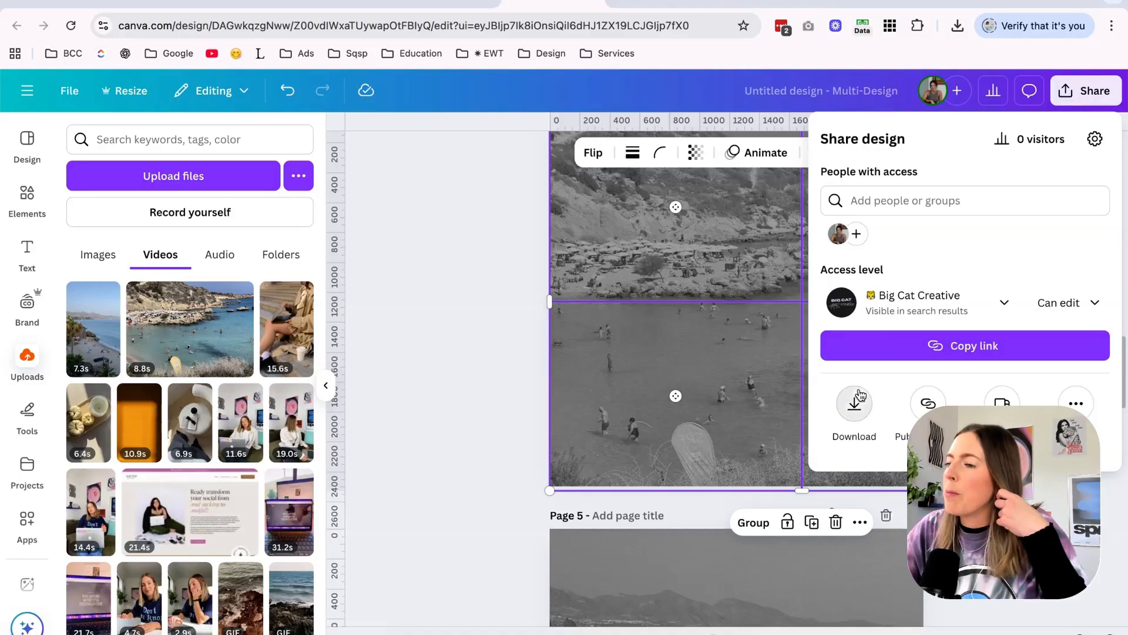
click(857, 400)
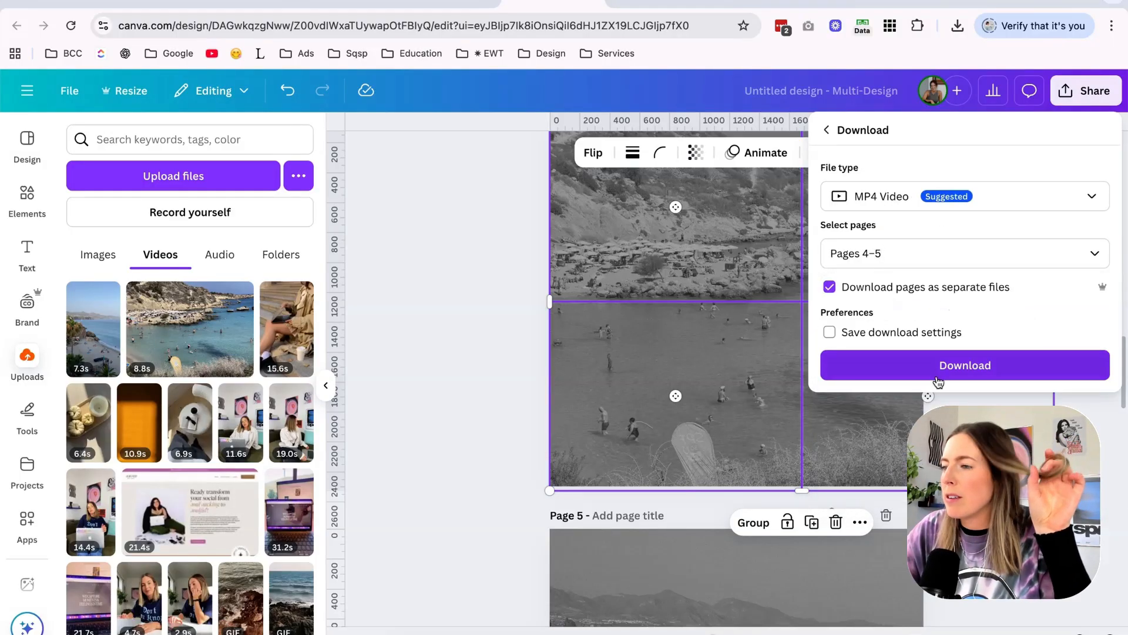
click(947, 366)
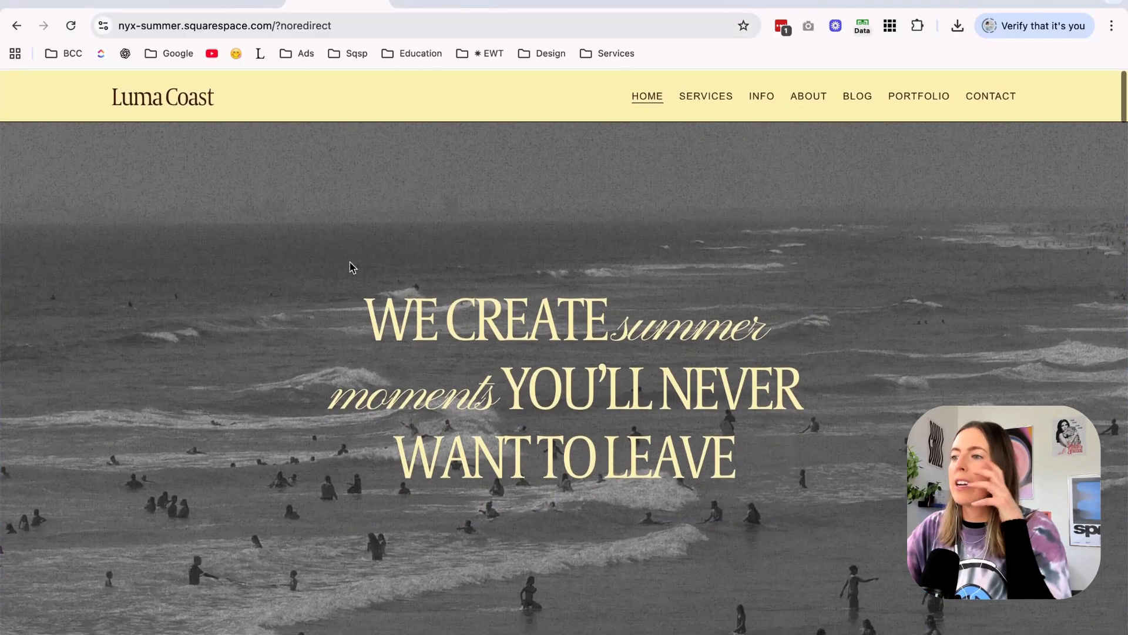
Check the live home page's black-and-white hero, the Squarespace editor and the progress of the Canva download.
scroll(350, 262, down, 2)
scroll(351, 262, up, 2)
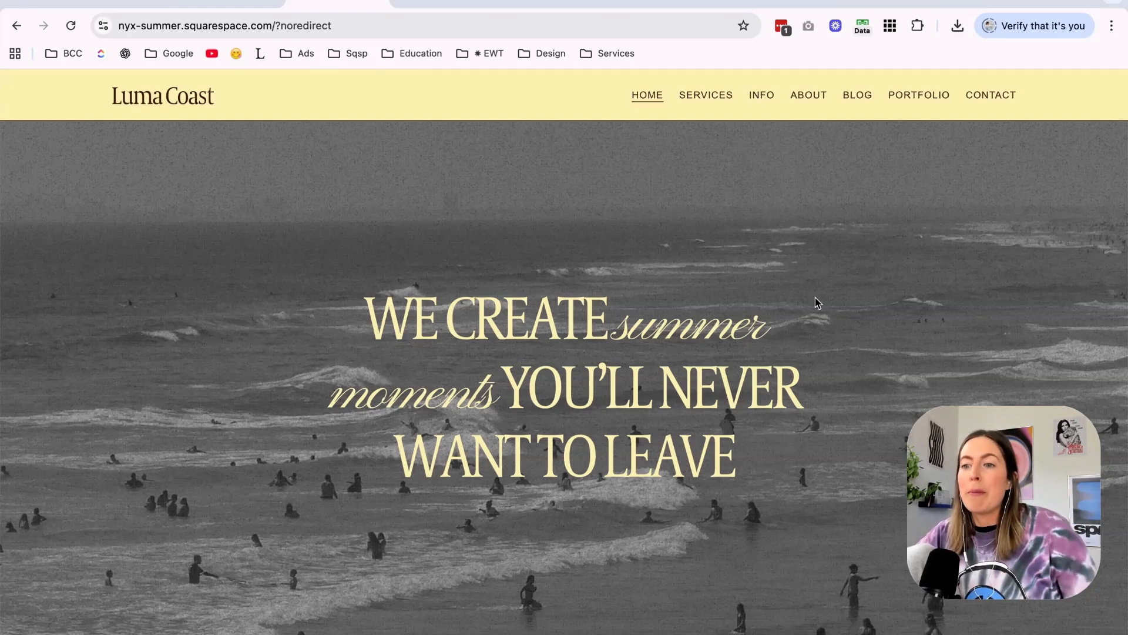
click(246, 9)
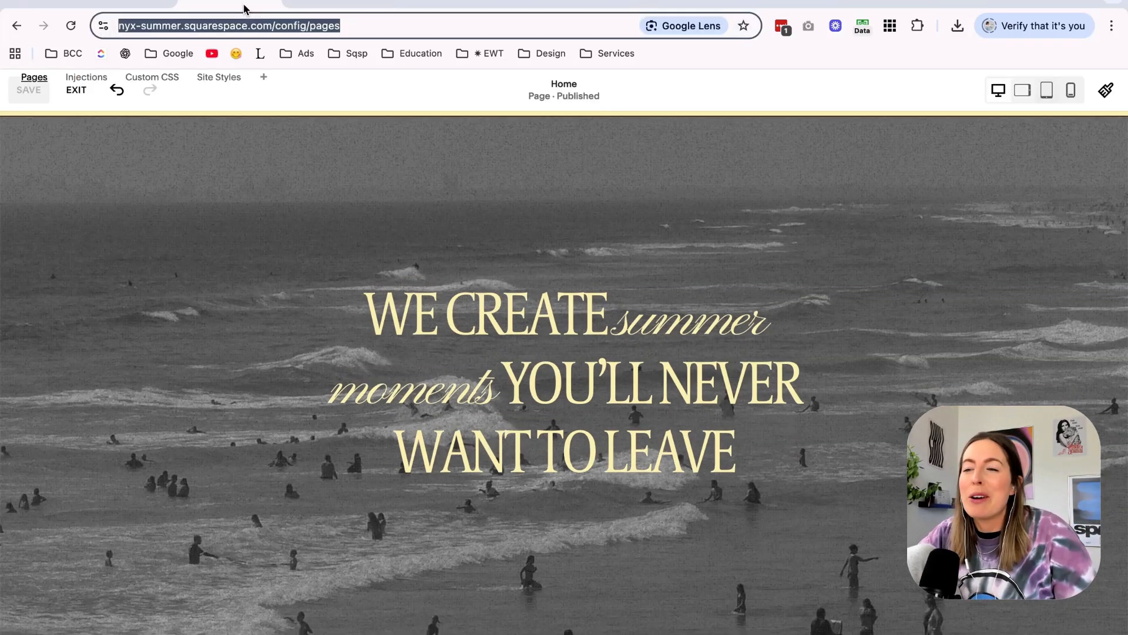
click(1023, 157)
click(398, 11)
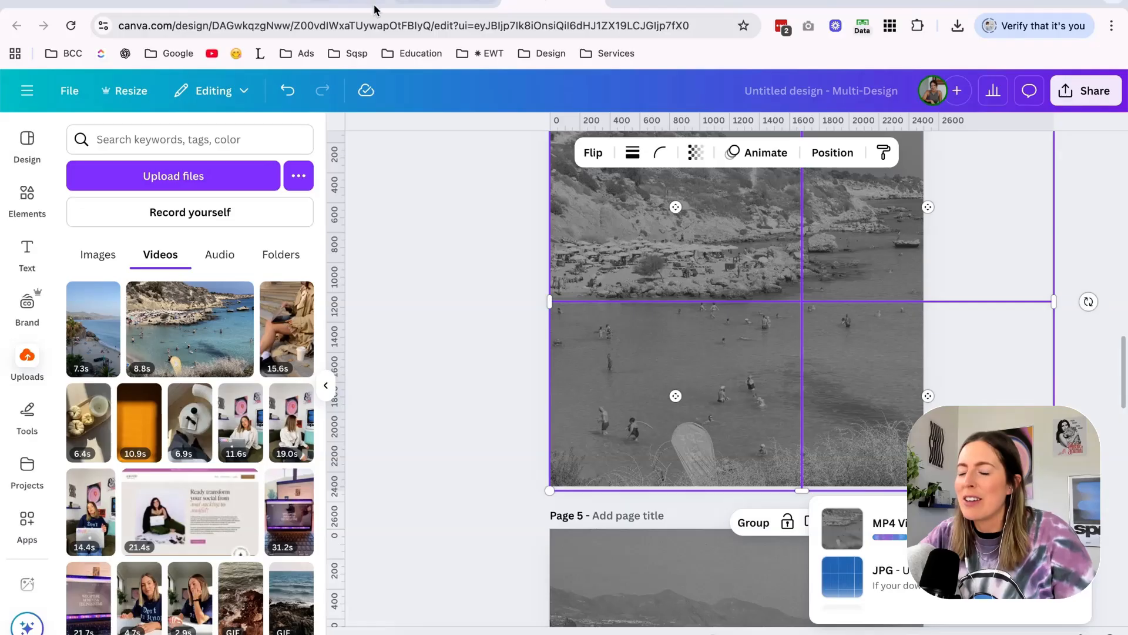
click(333, 3)
scroll(326, 263, down, 2)
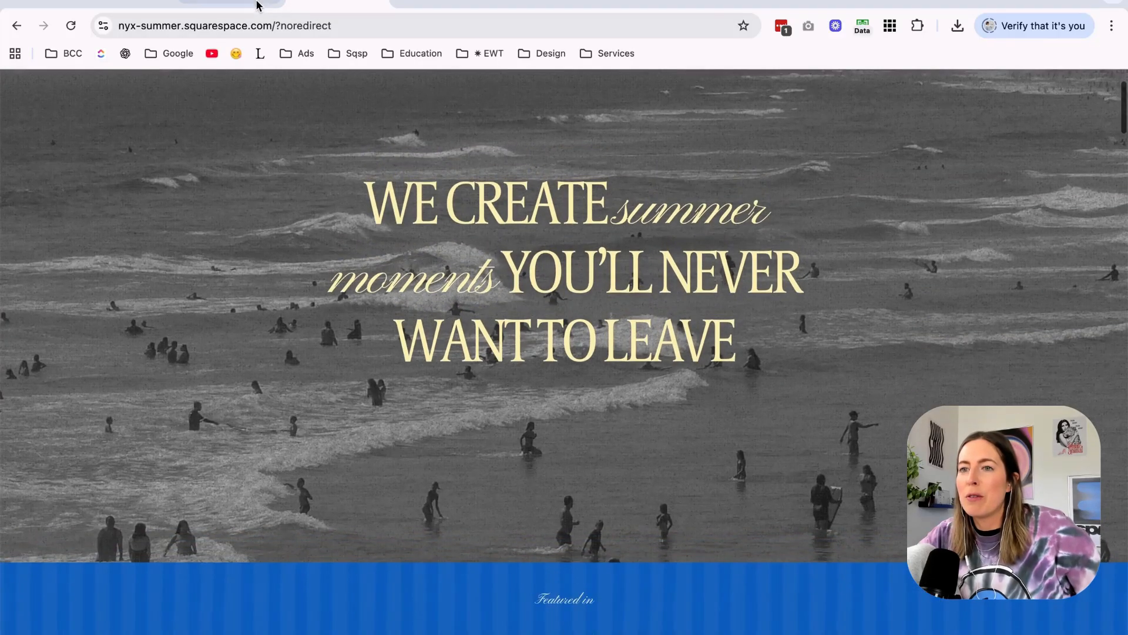
Return to the Squarespace editor and change the color theme of the home page's polaroid photo section.
click(238, 5)
scroll(442, 202, down, 10)
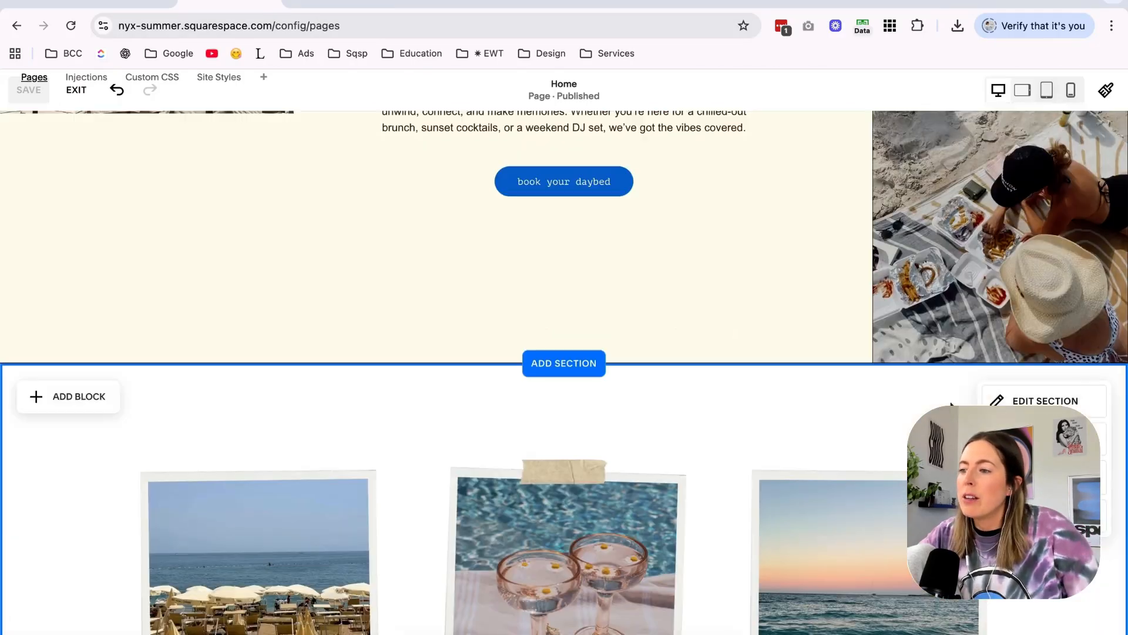
click(1015, 400)
click(1024, 318)
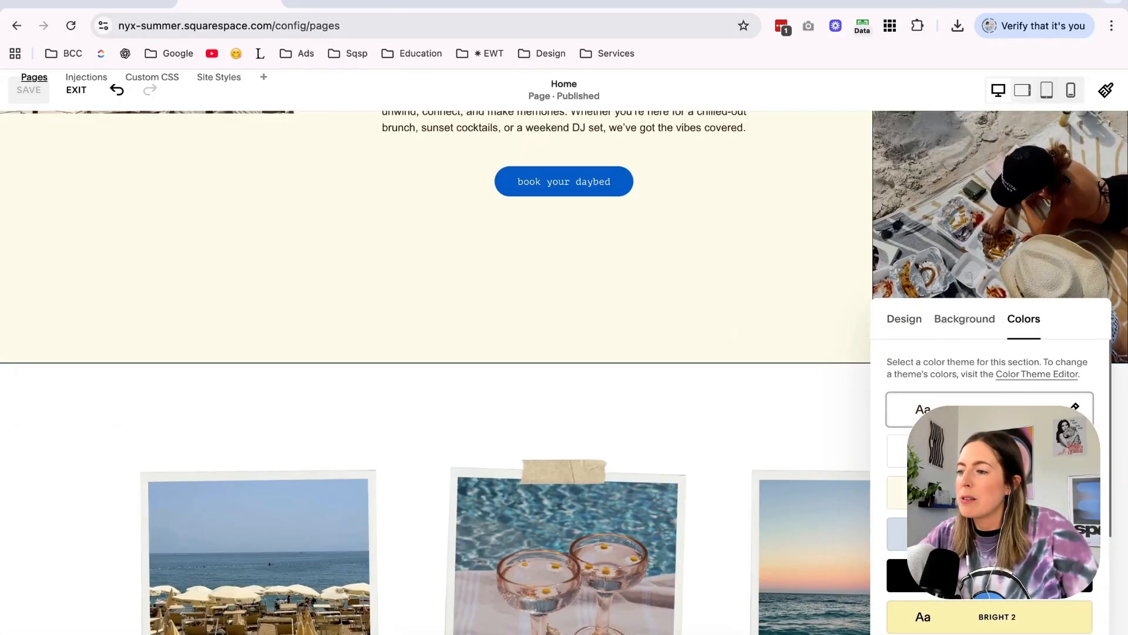
click(128, 435)
scroll(129, 435, down, 15)
scroll(562, 381, up, 5)
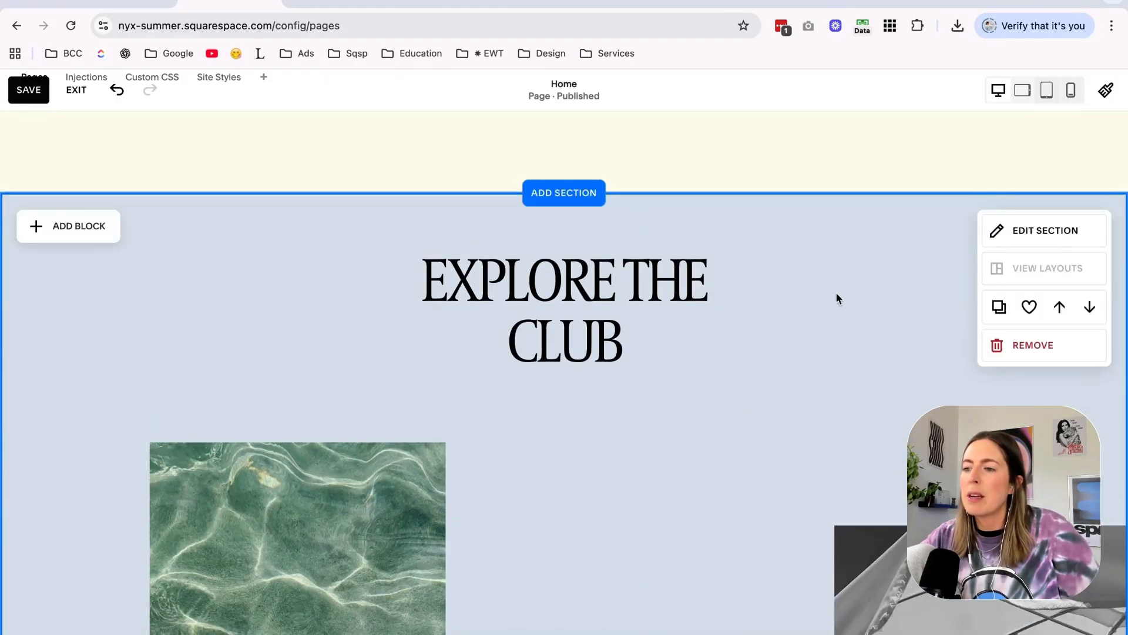
Switch back to the Canva design and recolor the first blue striped tile on page 3 with the light blue document color.
click(528, 3)
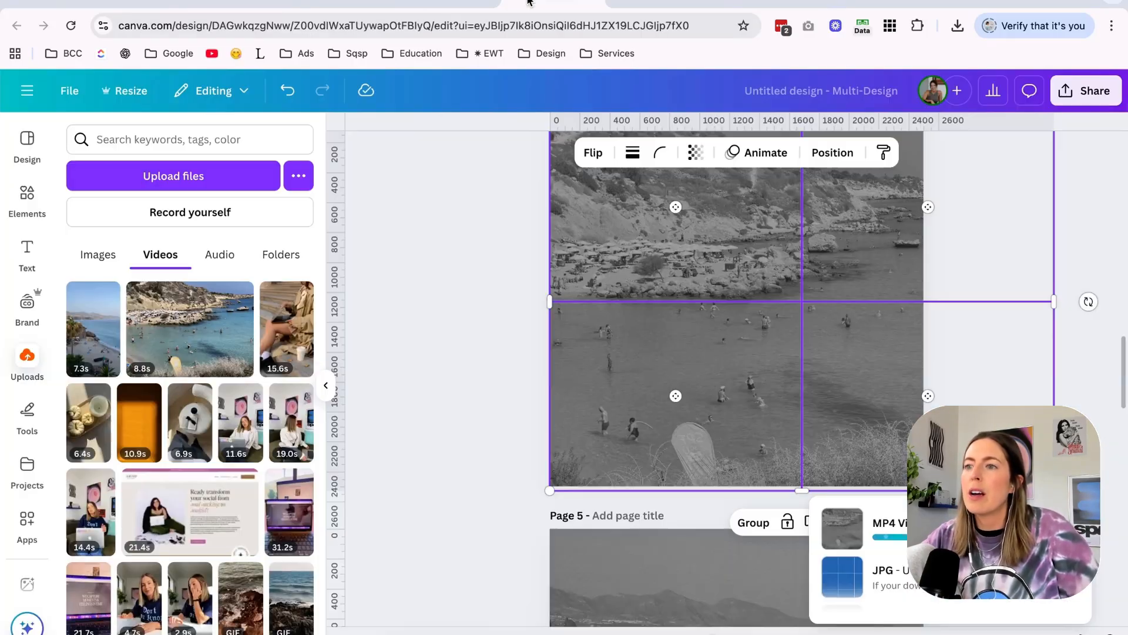
scroll(655, 298, up, 10)
click(655, 298)
click(717, 153)
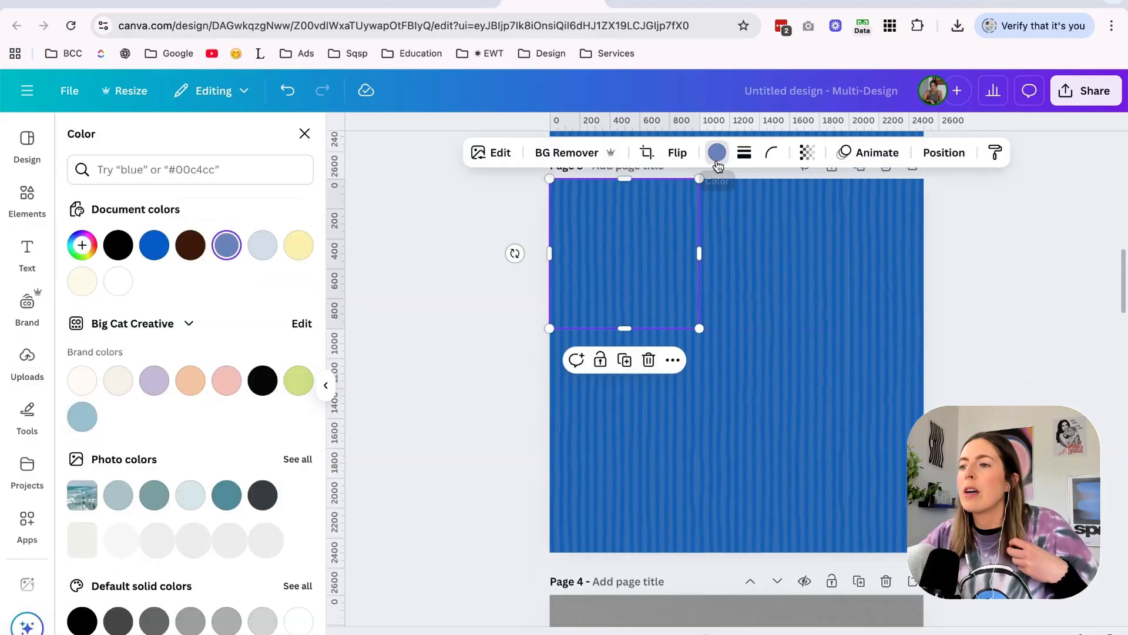
click(259, 250)
click(259, 250)
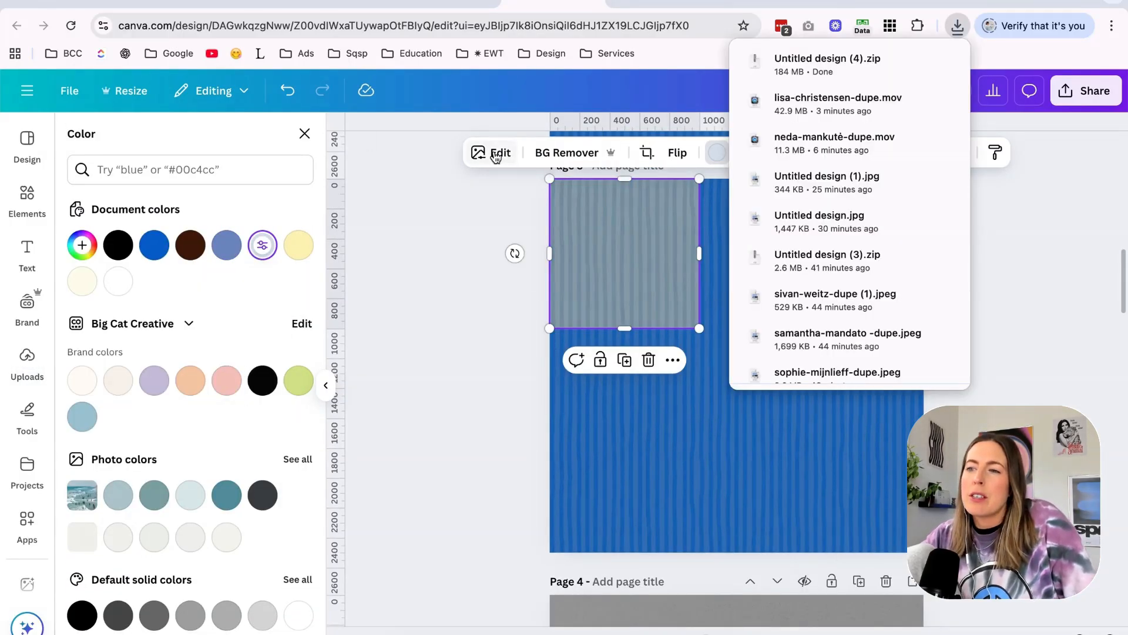
Fine-tune the recolored tile's stripe color with hue -9, saturation -42 and brightness about 7.
click(499, 153)
scroll(194, 418, down, 3)
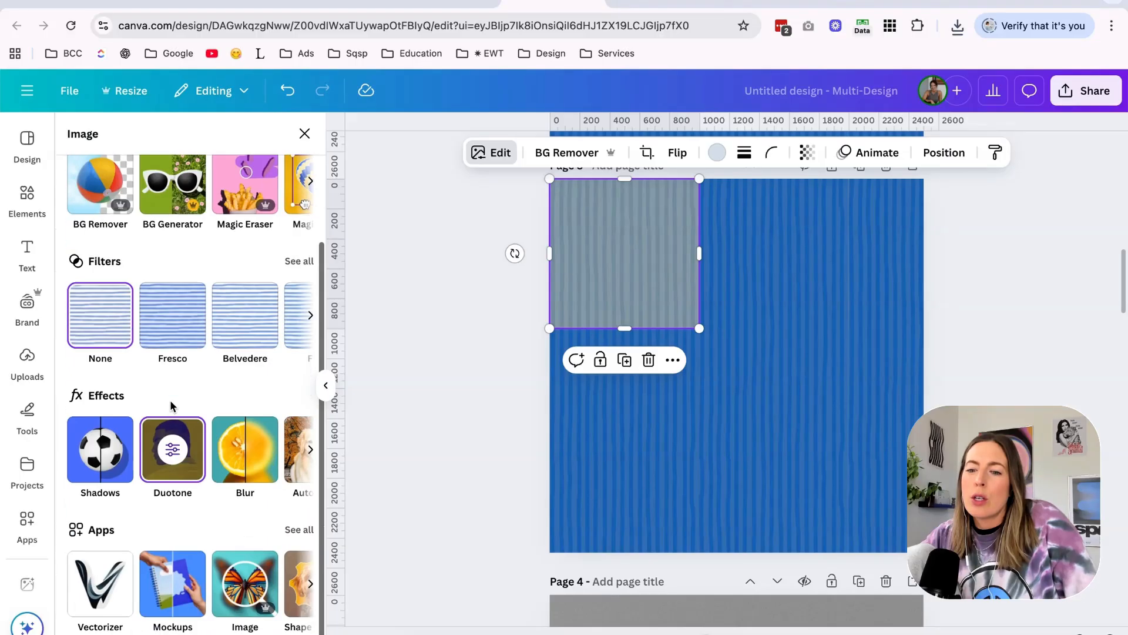
click(173, 449)
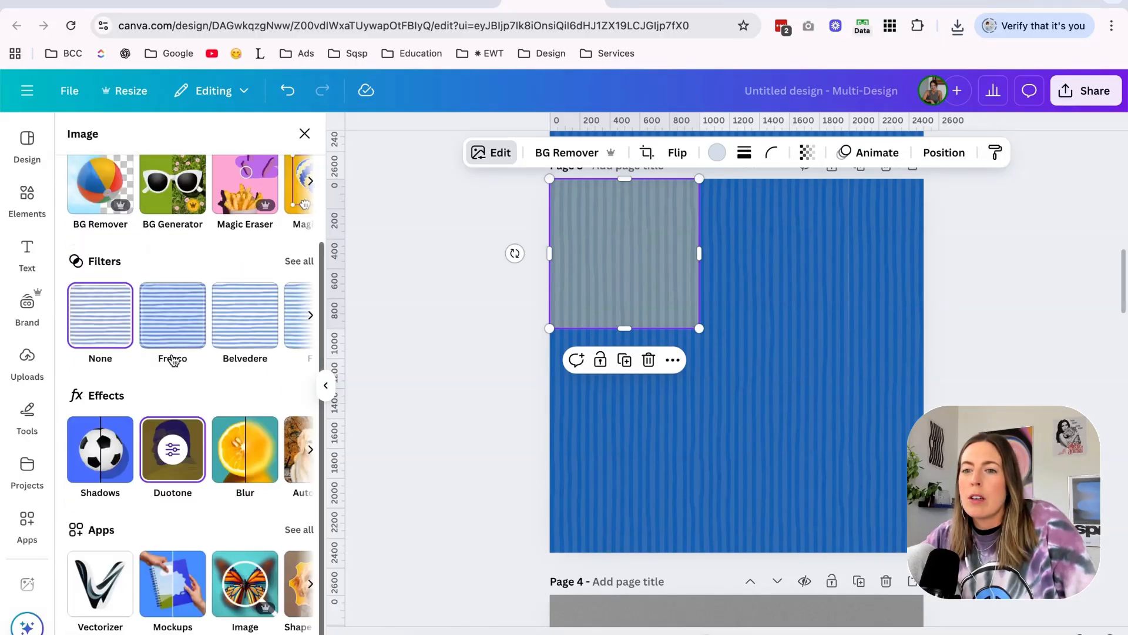
scroll(171, 360, up, 3)
click(177, 258)
scroll(192, 327, down, 1)
scroll(191, 326, down, 8)
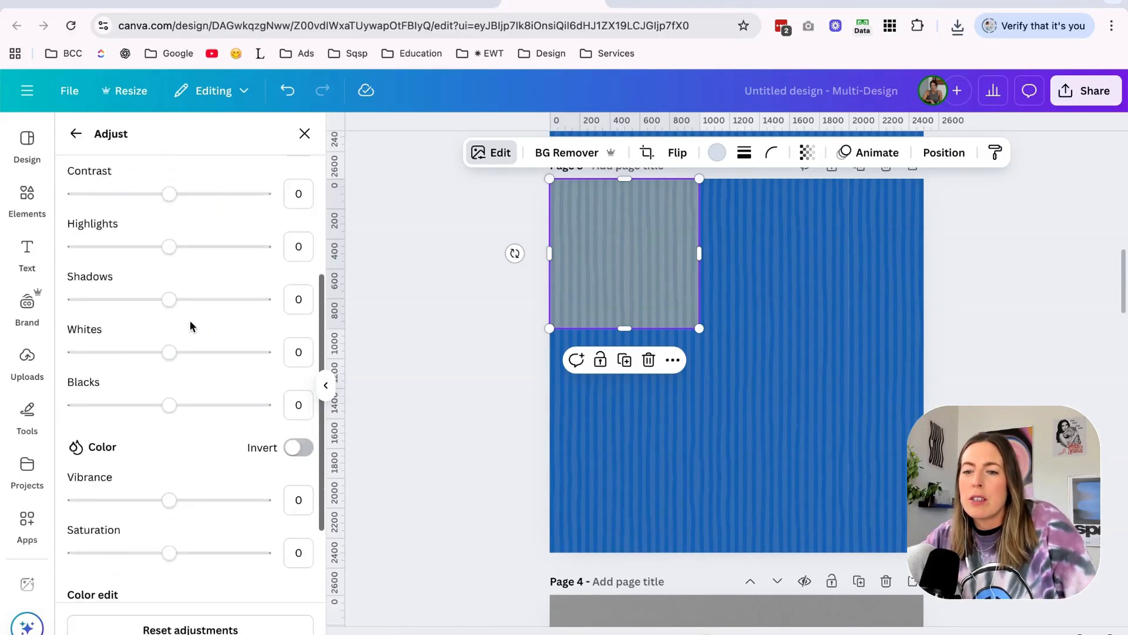
click(121, 474)
scroll(208, 440, down, 2)
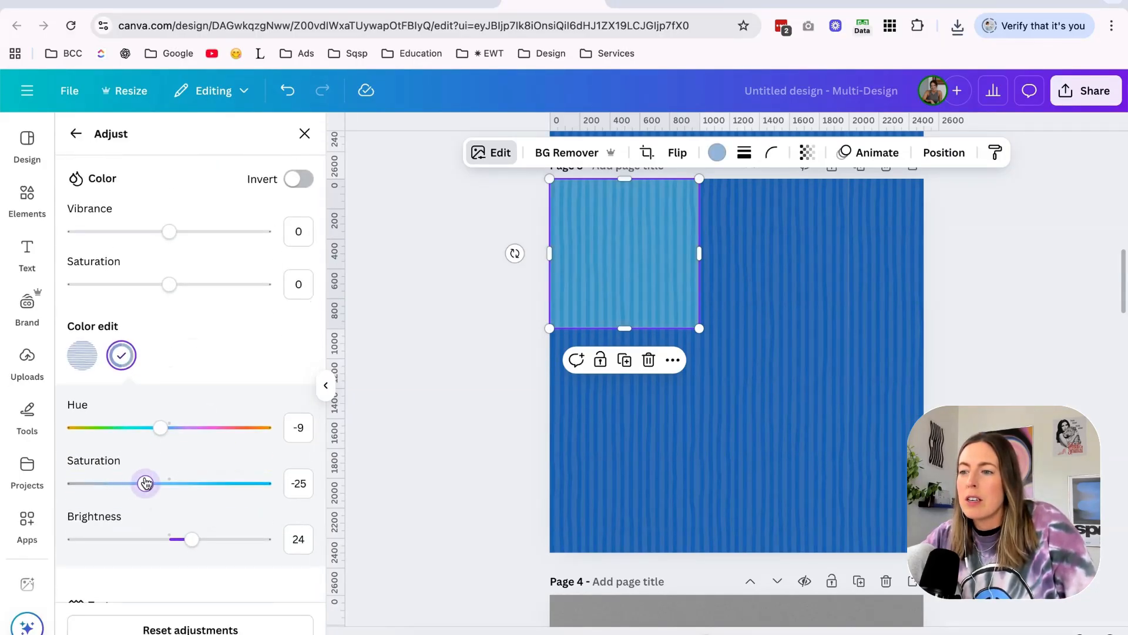
drag(192, 548, 170, 550)
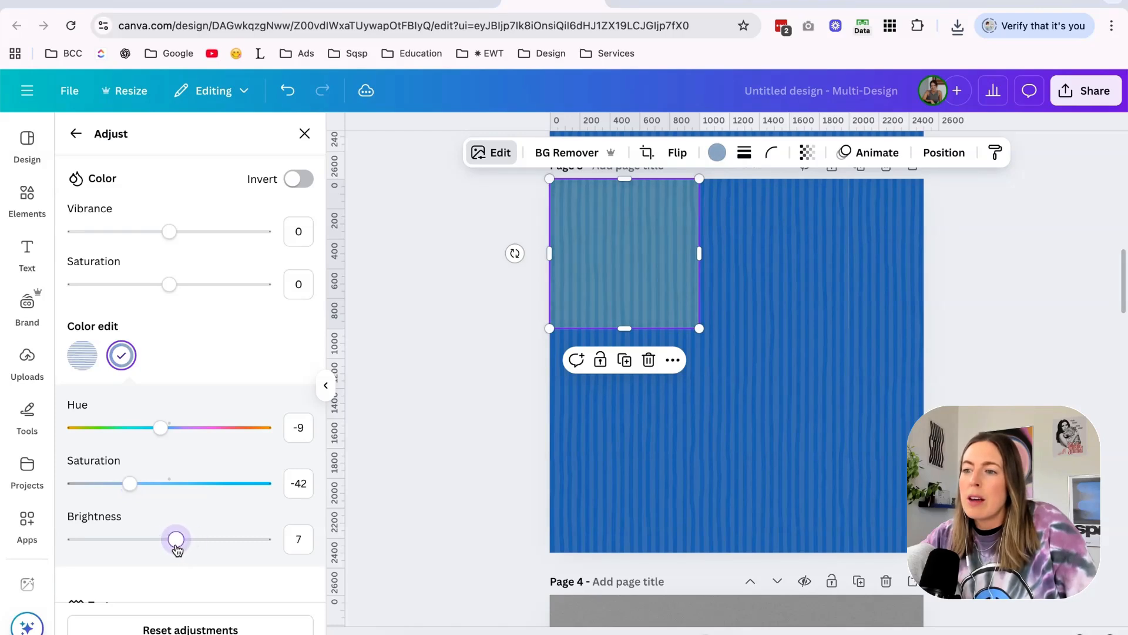
Reduce the opacity of the second blue striped tile on page 3 and reselect the recolored first tile.
click(785, 257)
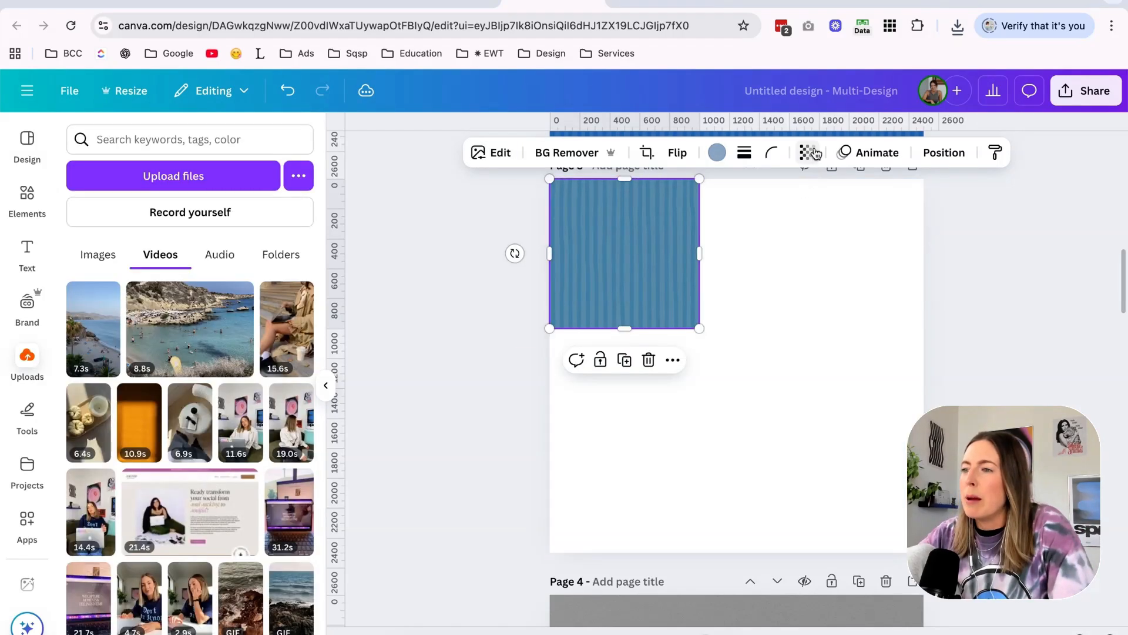
click(808, 152)
drag(848, 214, 762, 216)
click(758, 333)
click(642, 282)
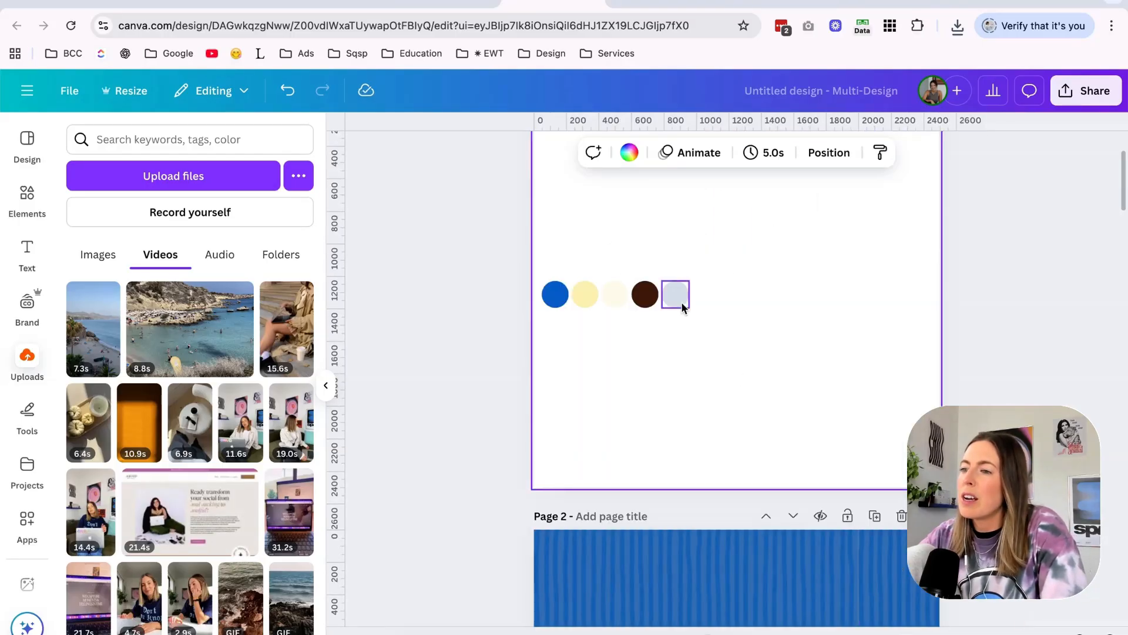
Duplicate the row of light blue striped tiles down page 3 to fill the blank area.
click(681, 301)
scroll(692, 297, down, 10)
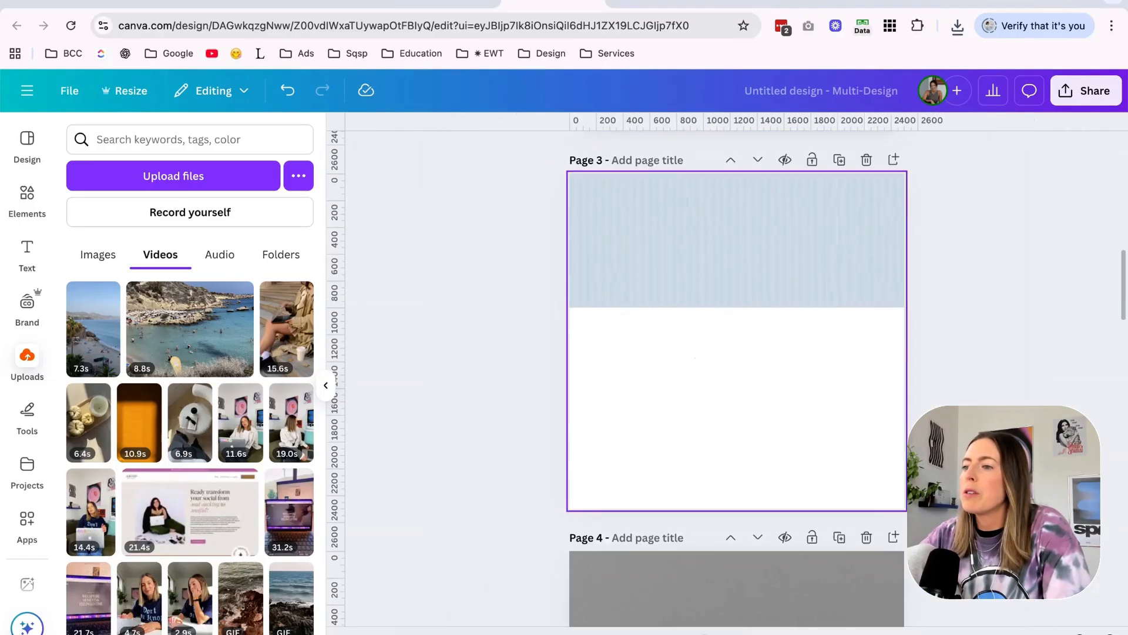
drag(516, 239, 942, 290)
click(579, 152)
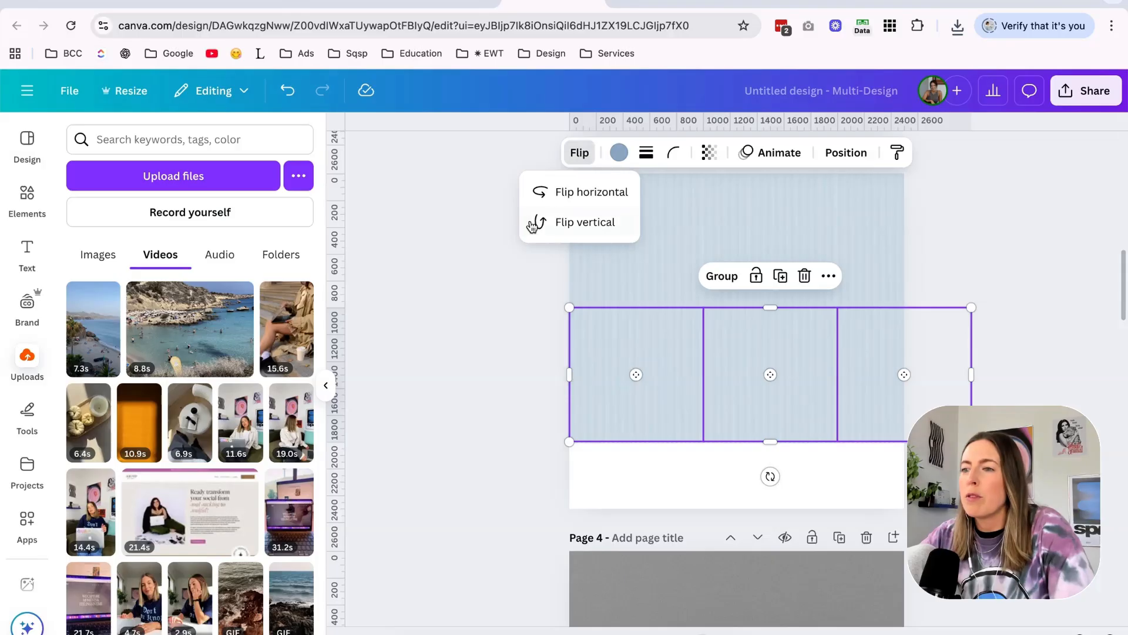
click(478, 384)
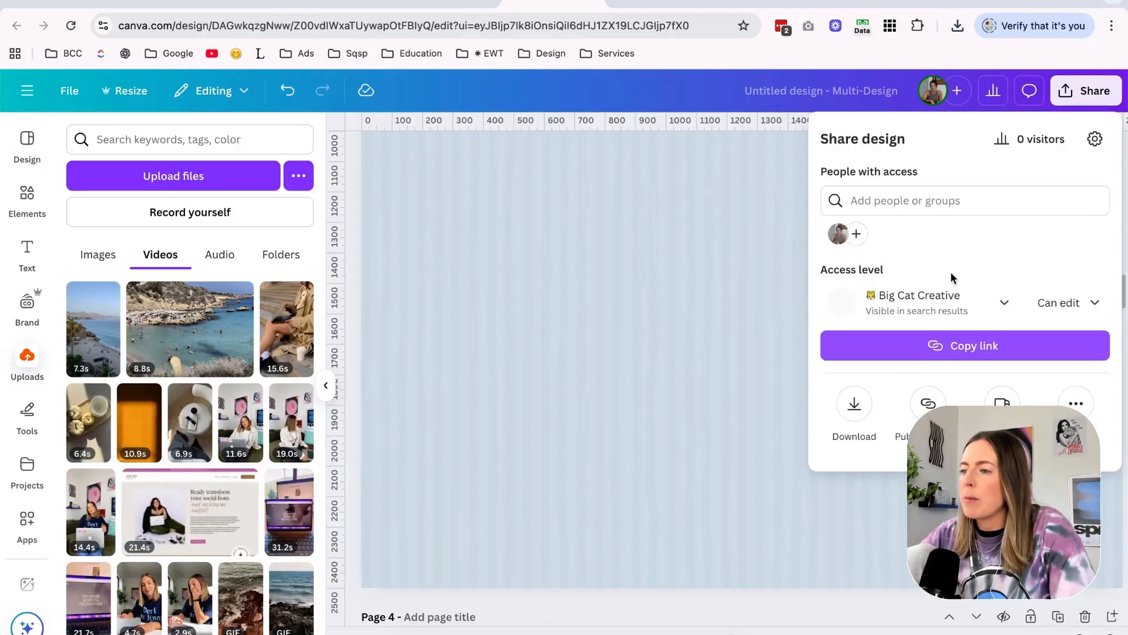
Download only page 3 of the design as a JPG.
click(854, 403)
click(882, 252)
click(899, 194)
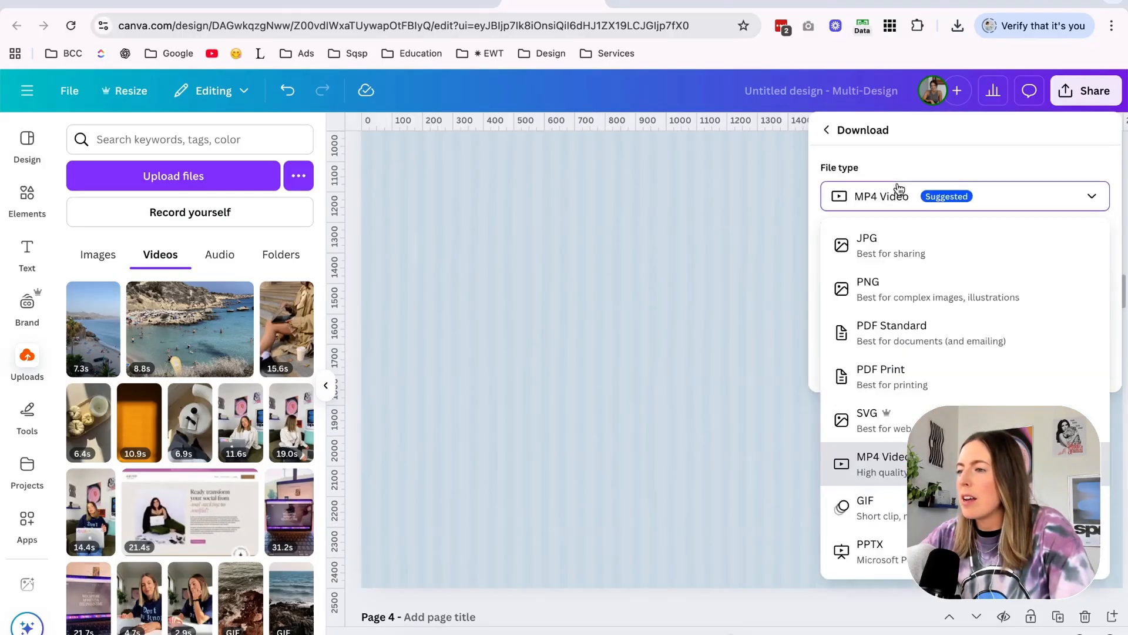
click(876, 252)
click(870, 410)
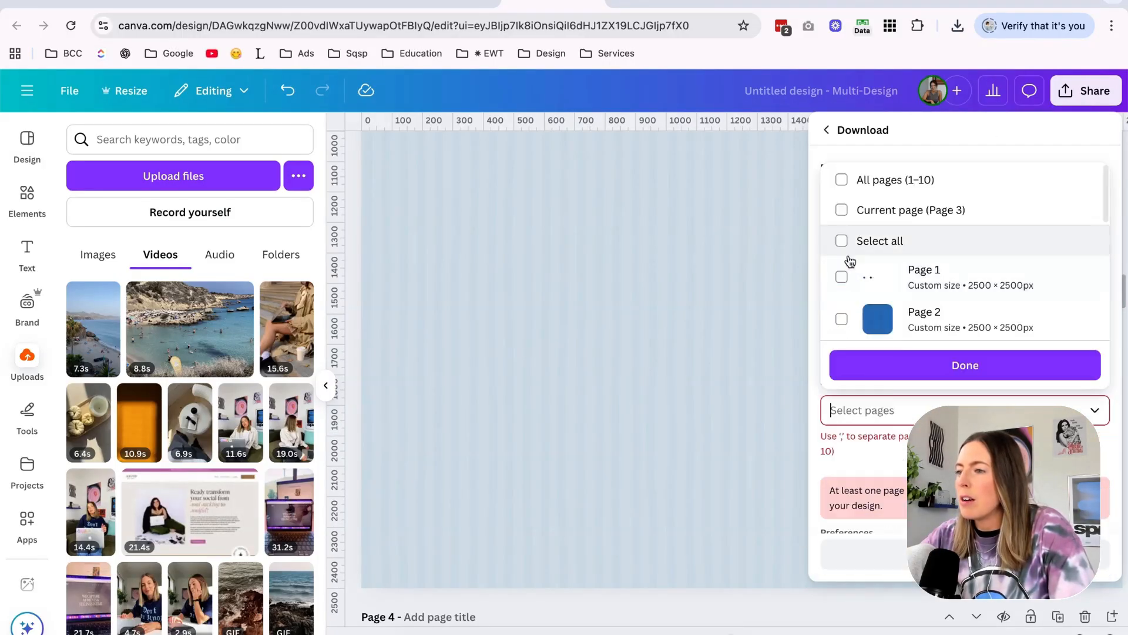
scroll(841, 259, down, 2)
click(839, 253)
click(877, 360)
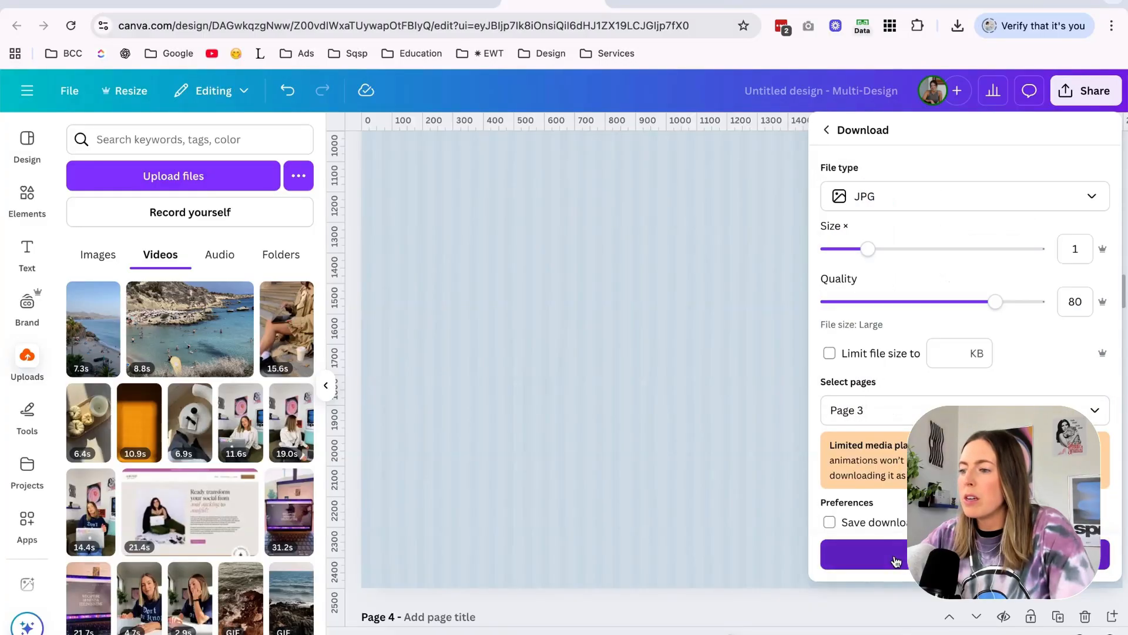
click(937, 555)
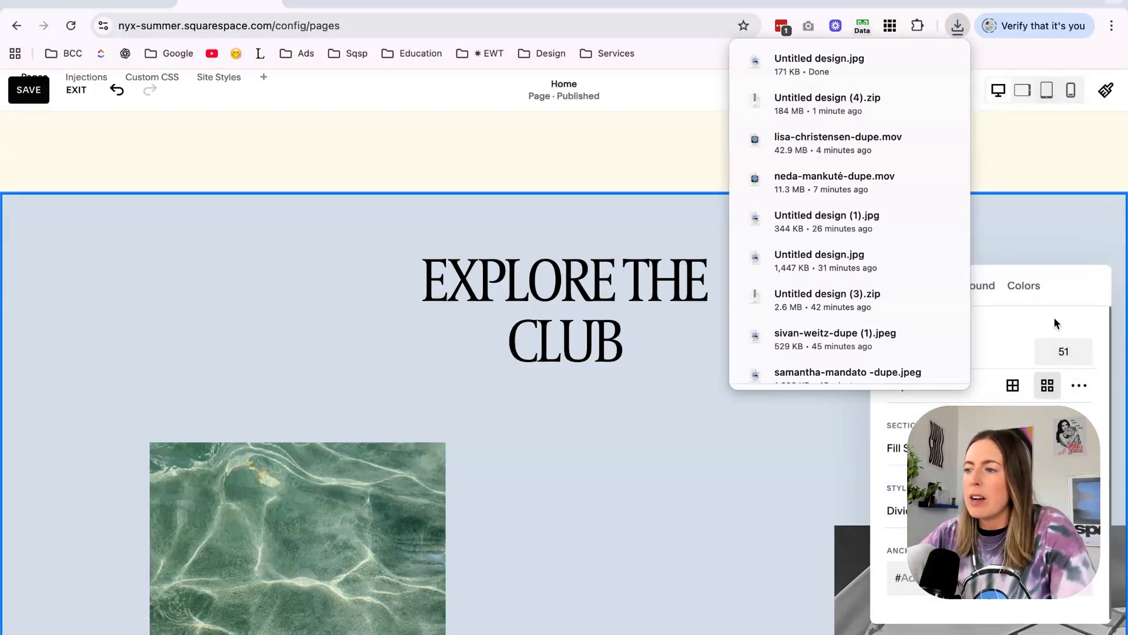
In the Squarespace editor, open the Explore the Club section's background image settings and bring up the Finder window of stock images.
click(987, 286)
click(400, 634)
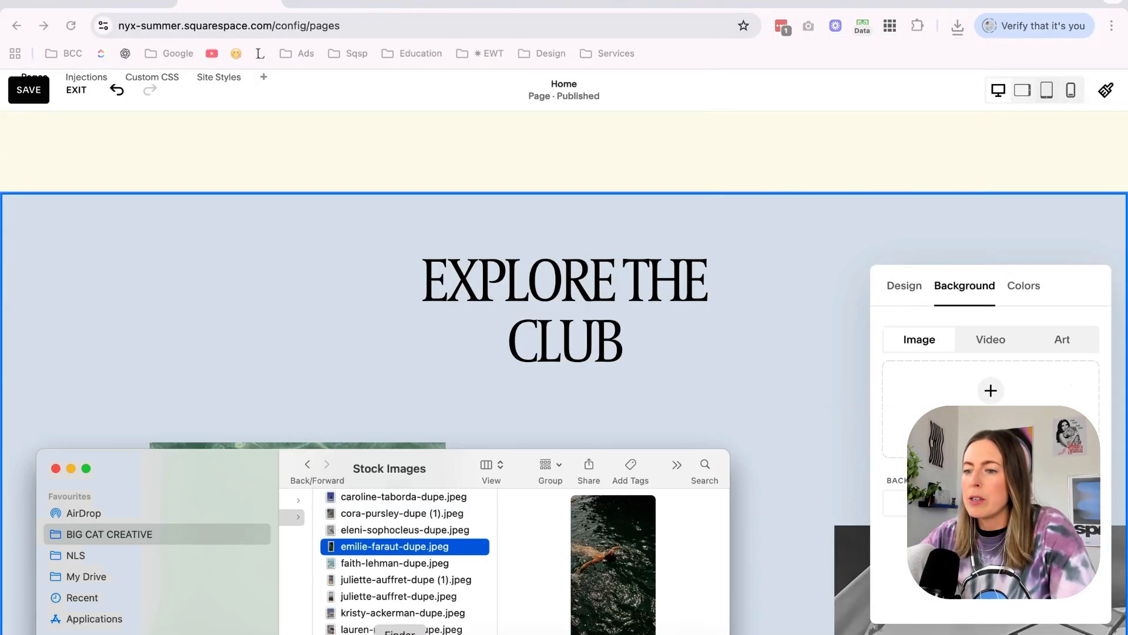
drag(446, 466, 411, 301)
scroll(752, 370, down, 2)
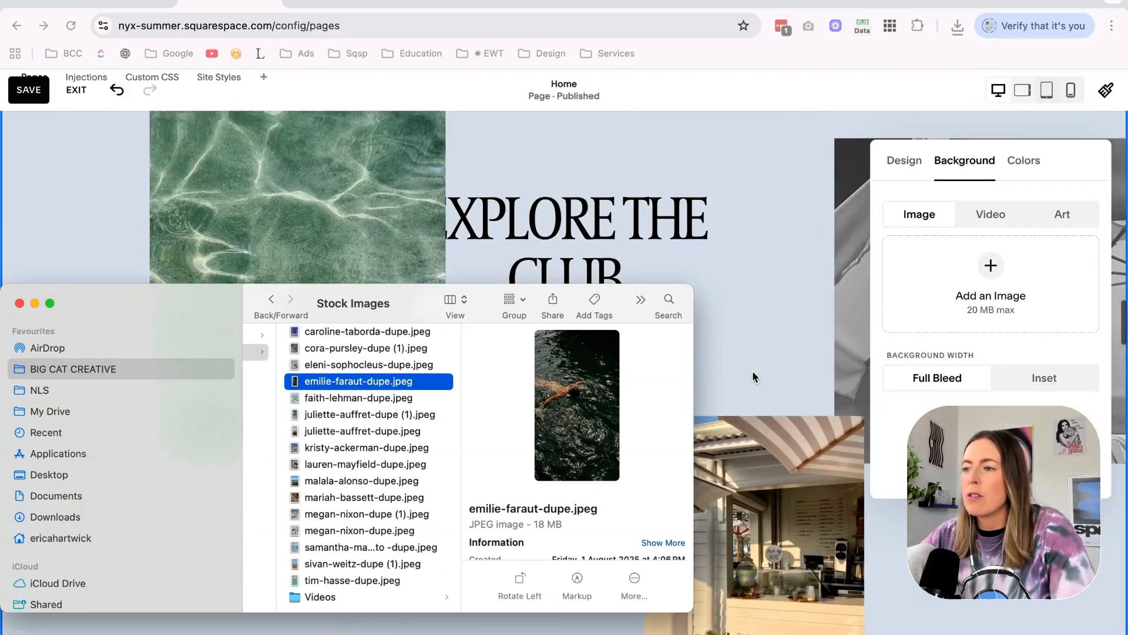
scroll(755, 378, up, 2)
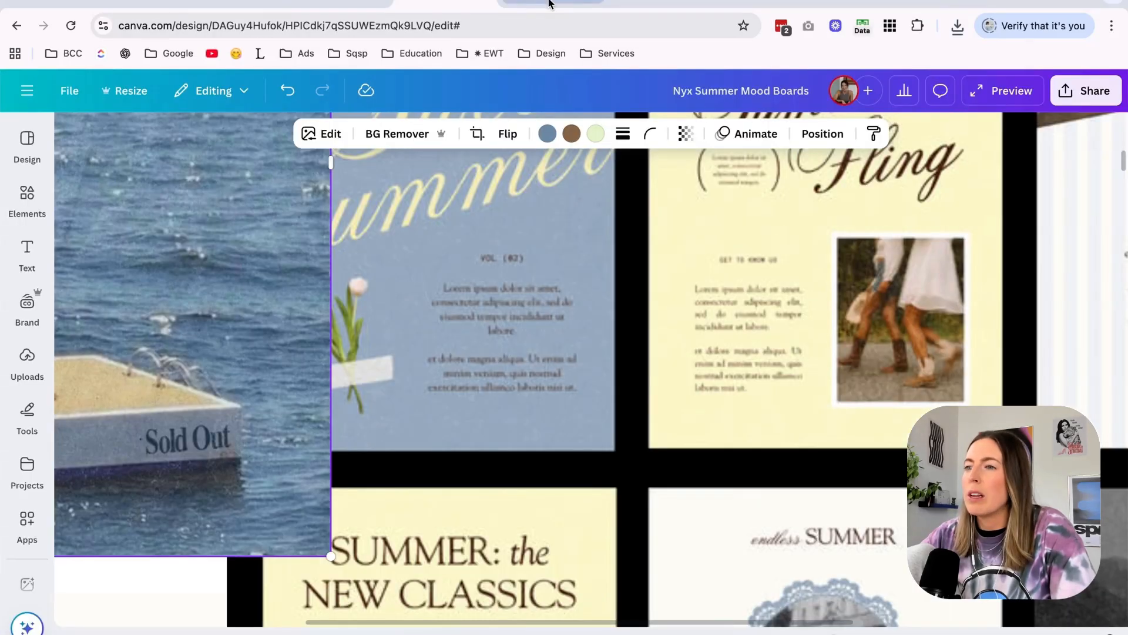
Return to the Canva design and create a copy of page 3 resized to 2500 × 5000 px.
click(548, 3)
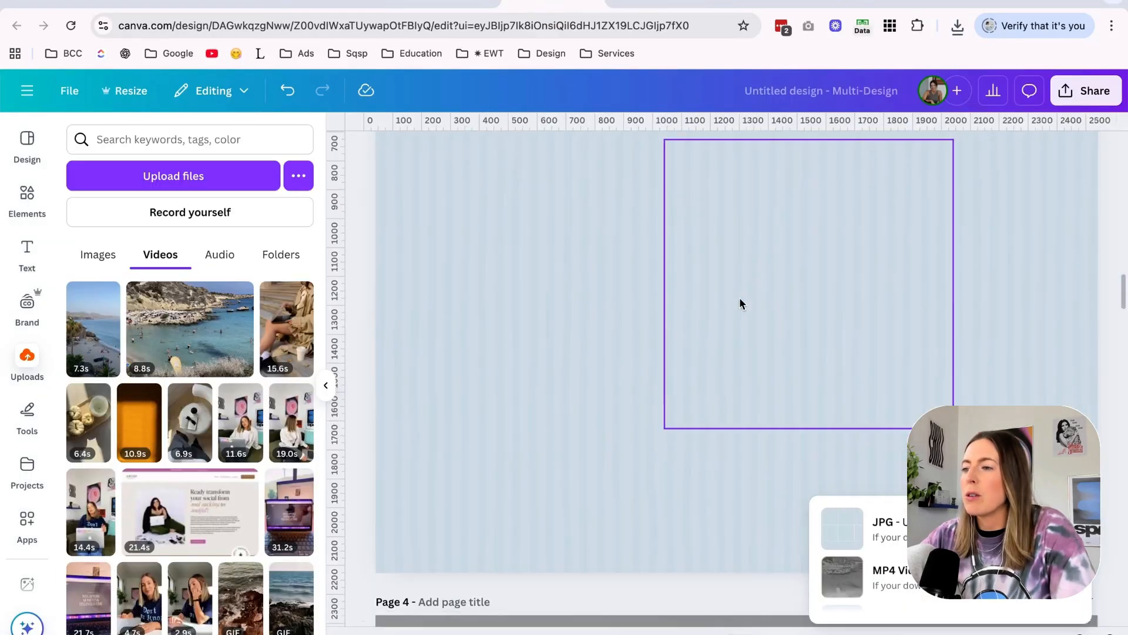
click(739, 299)
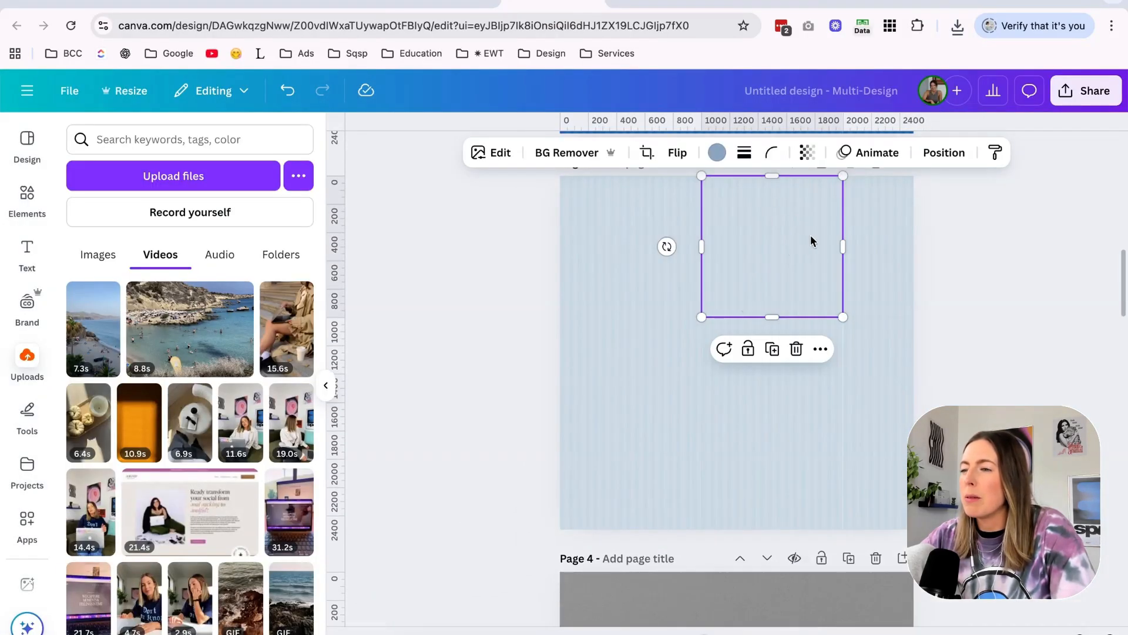
scroll(571, 235, up, 1)
right_click(571, 281)
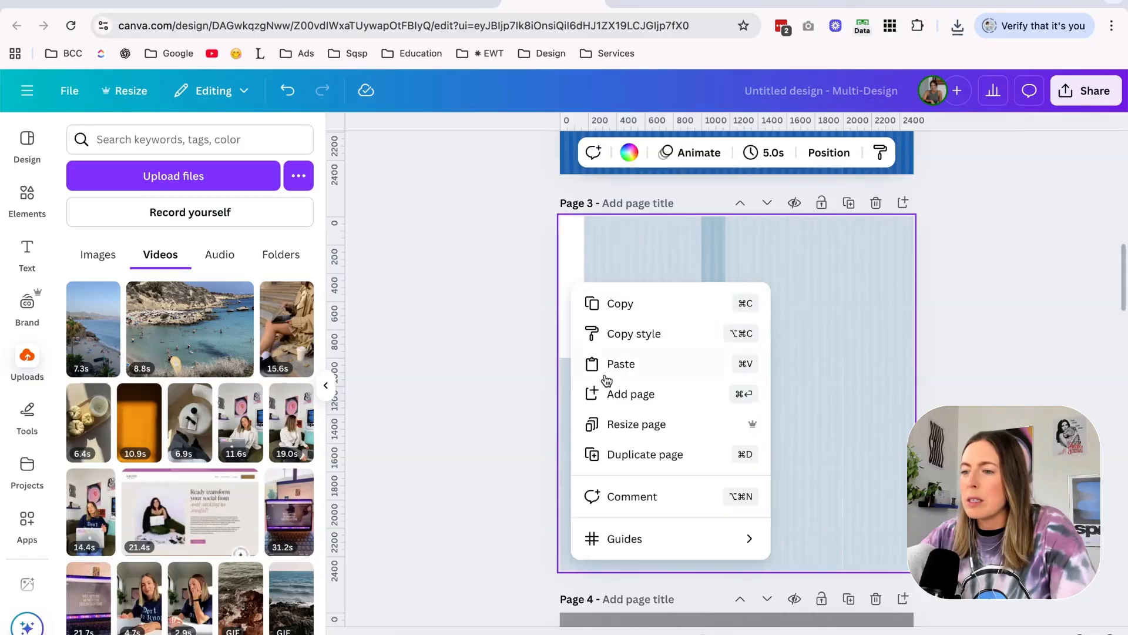
click(612, 426)
click(658, 526)
click(611, 403)
click(718, 402)
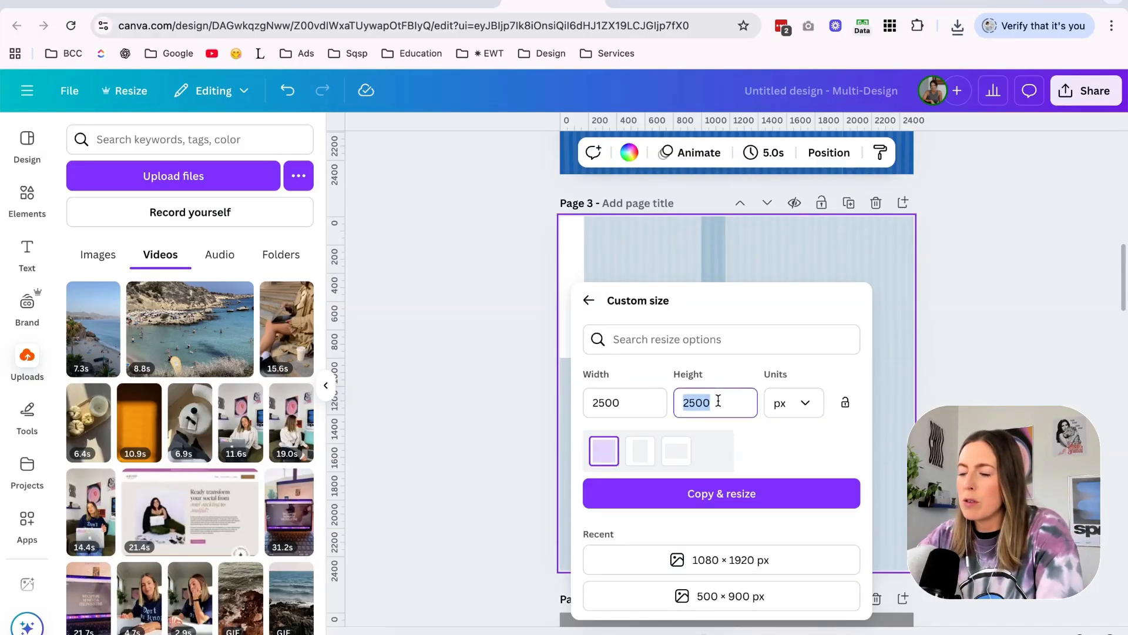
text(500)
click(723, 493)
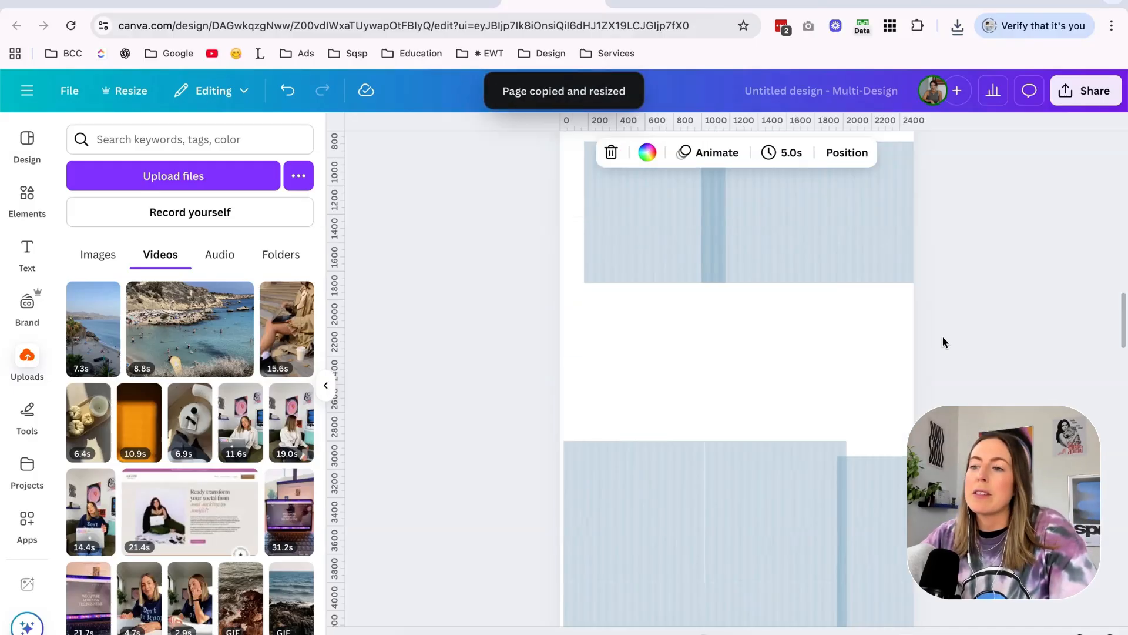
Move the shifted striped tile on page 3 back into place, then copy all its tiles over the contents of page 4.
scroll(943, 343, up, 6)
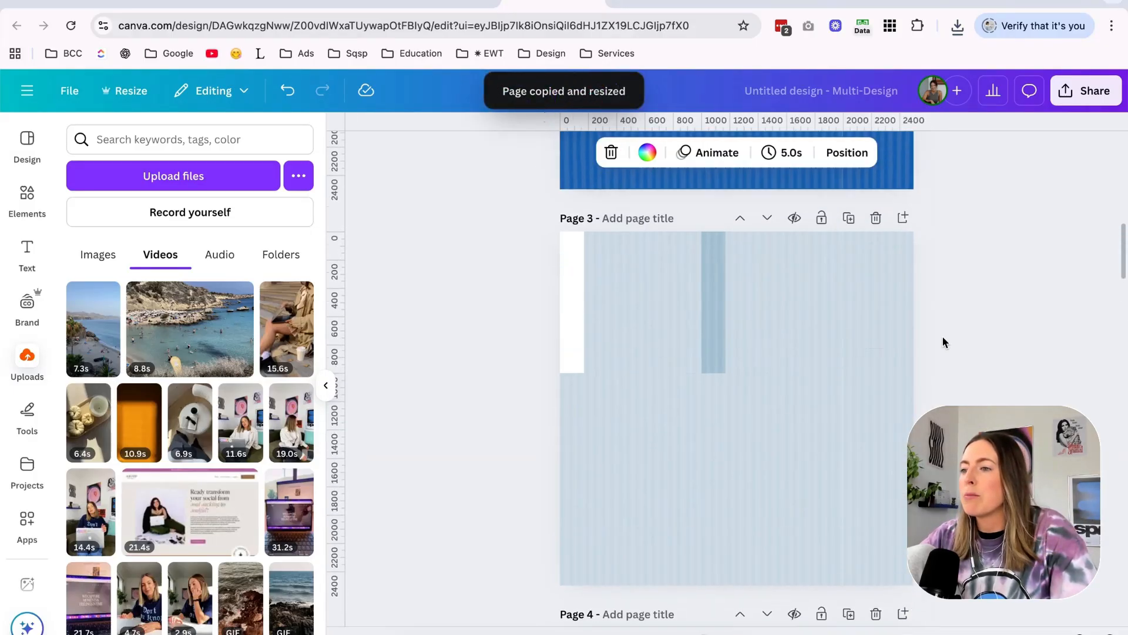
drag(650, 322, 626, 322)
click(467, 374)
drag(468, 374, 888, 538)
key(super+c)
scroll(888, 539, down, 6)
click(796, 376)
key(super+a)
key(Delete)
key(super+v)
scroll(796, 377, down, 4)
click(830, 460)
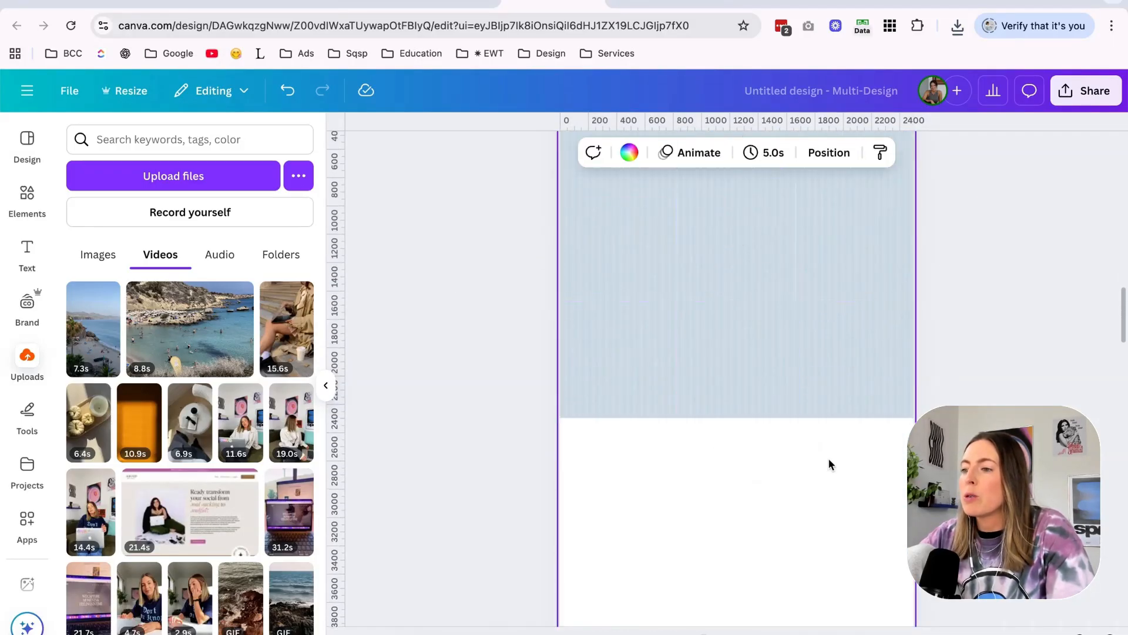
Delete the leftover tiles on page 4 and duplicate the striped tiles downward until they cover the whole tall page.
scroll(829, 460, down, 4)
drag(852, 460, 650, 418)
key(Delete)
key(super+a)
drag(820, 245, 821, 388)
click(914, 370)
scroll(914, 365, down, 2)
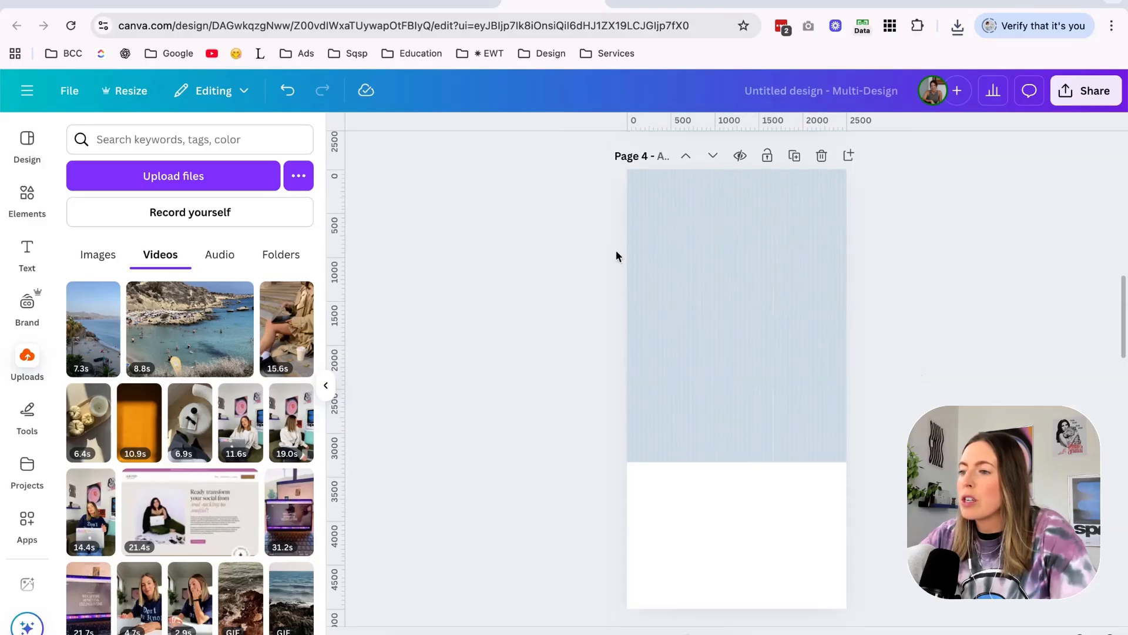
drag(548, 365, 883, 456)
drag(831, 342, 838, 491)
click(952, 431)
scroll(946, 422, up, 5)
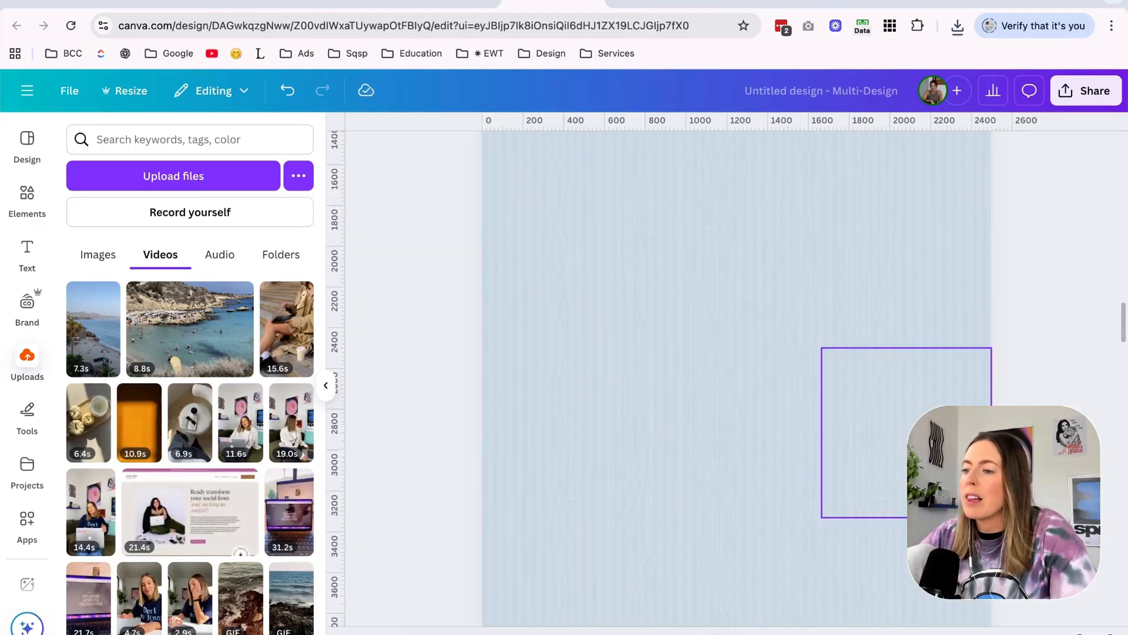
scroll(697, 353, up, 5)
scroll(696, 352, down, 10)
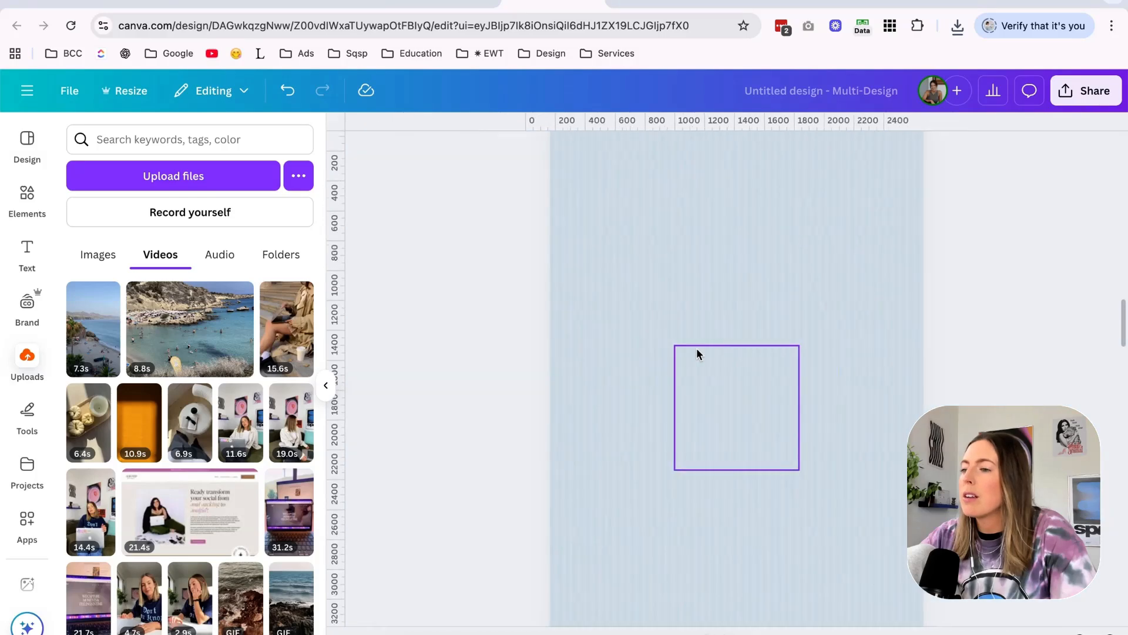
Download page 4 as a JPG and set Light Blue Background.jpg as the Explore the Club section's background image in Squarespace.
click(691, 356)
click(1086, 91)
click(853, 402)
click(893, 201)
click(872, 238)
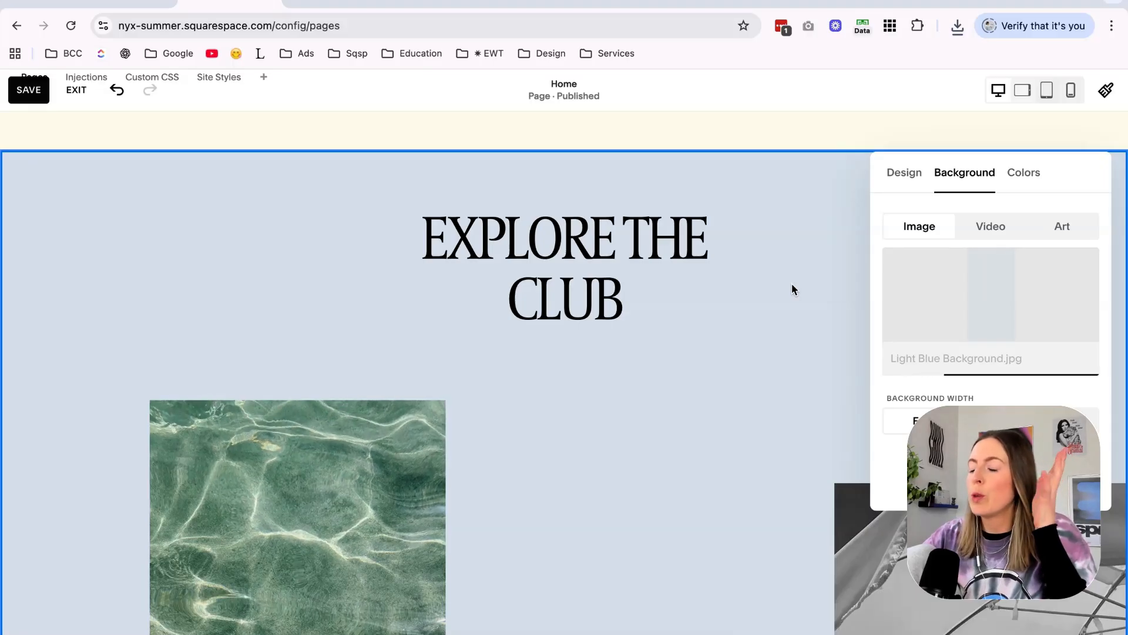
scroll(754, 305, down, 2)
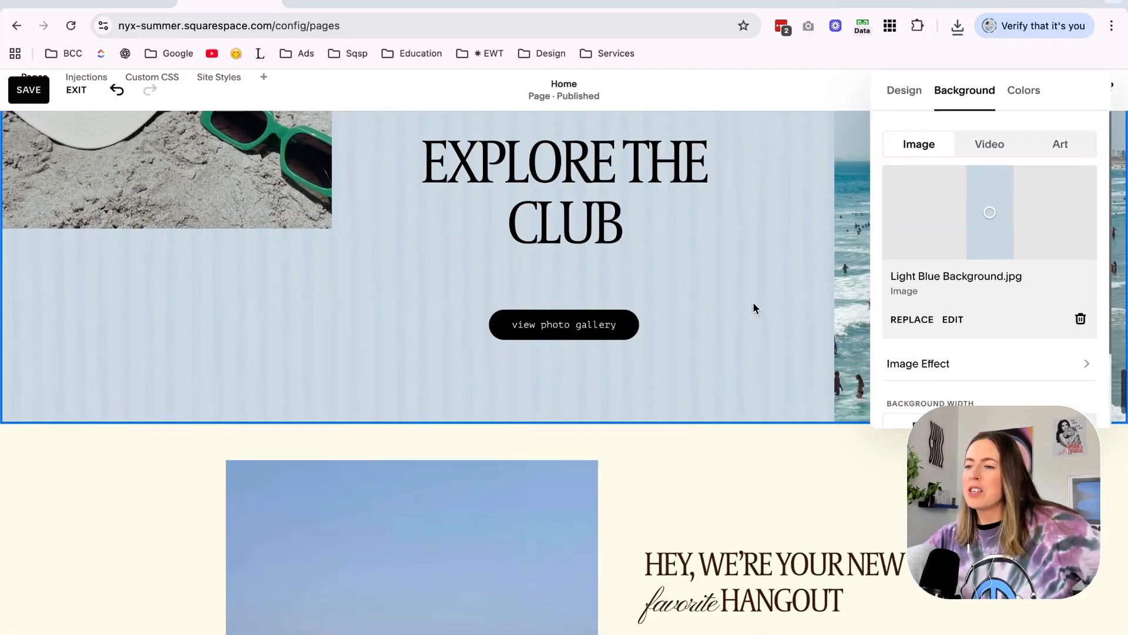
click(315, 318)
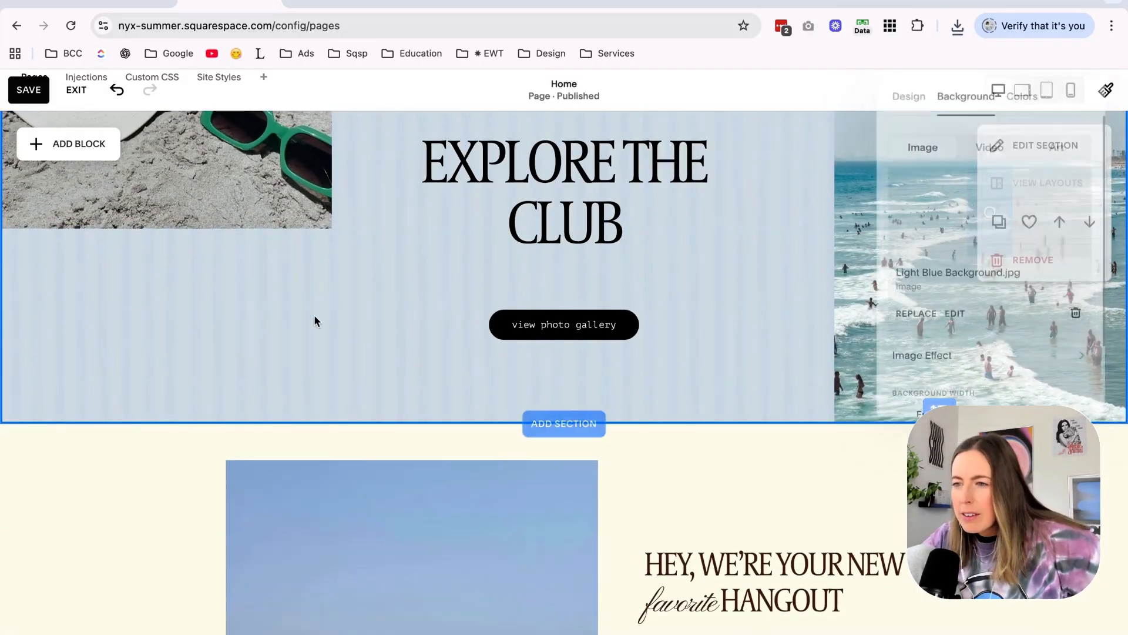
Italicize the whole "Explore the Club" heading so all its words use the script style.
scroll(314, 318, down, 10)
scroll(313, 315, down, 7)
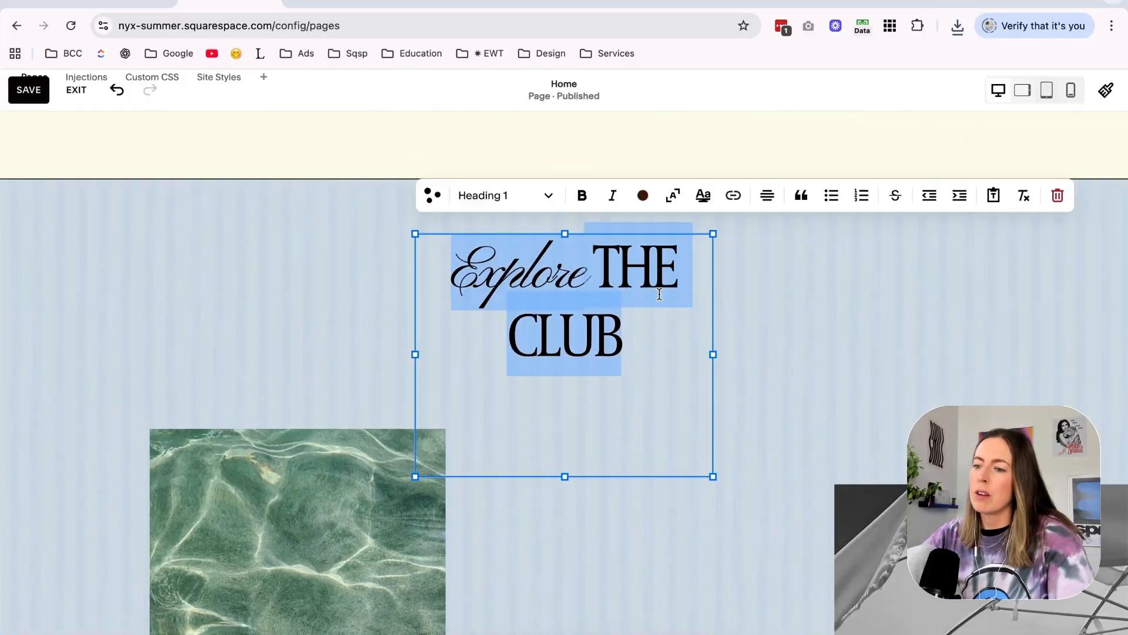
key(super+i)
key(super+i)
click(810, 298)
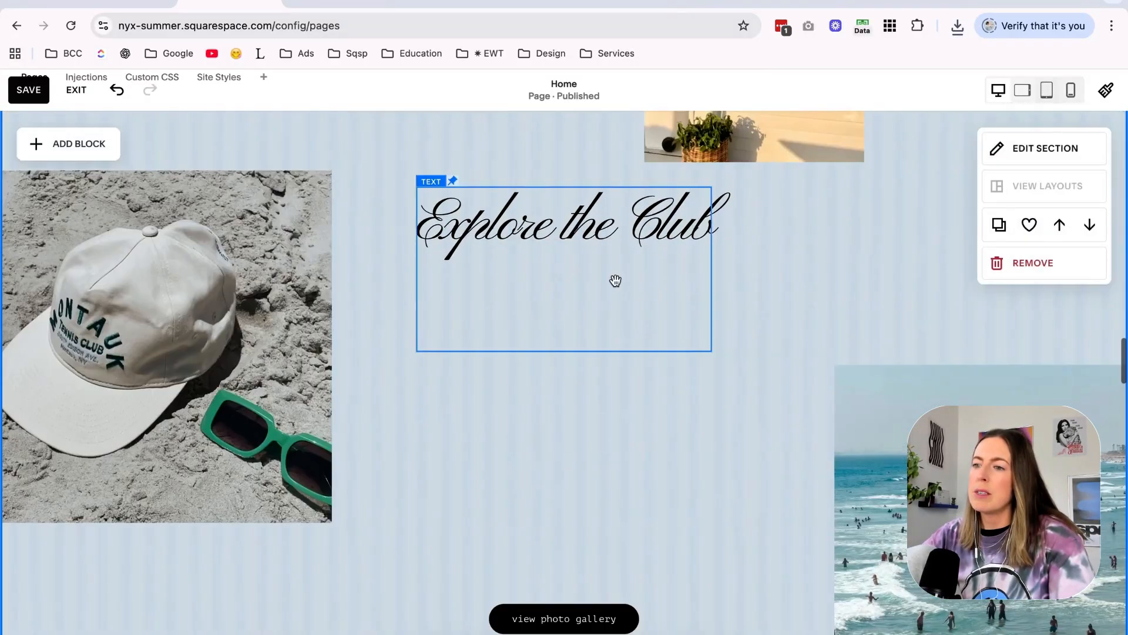
Move the "view photo gallery" button lower beneath the heading and save the home page.
click(562, 339)
drag(564, 351, 567, 393)
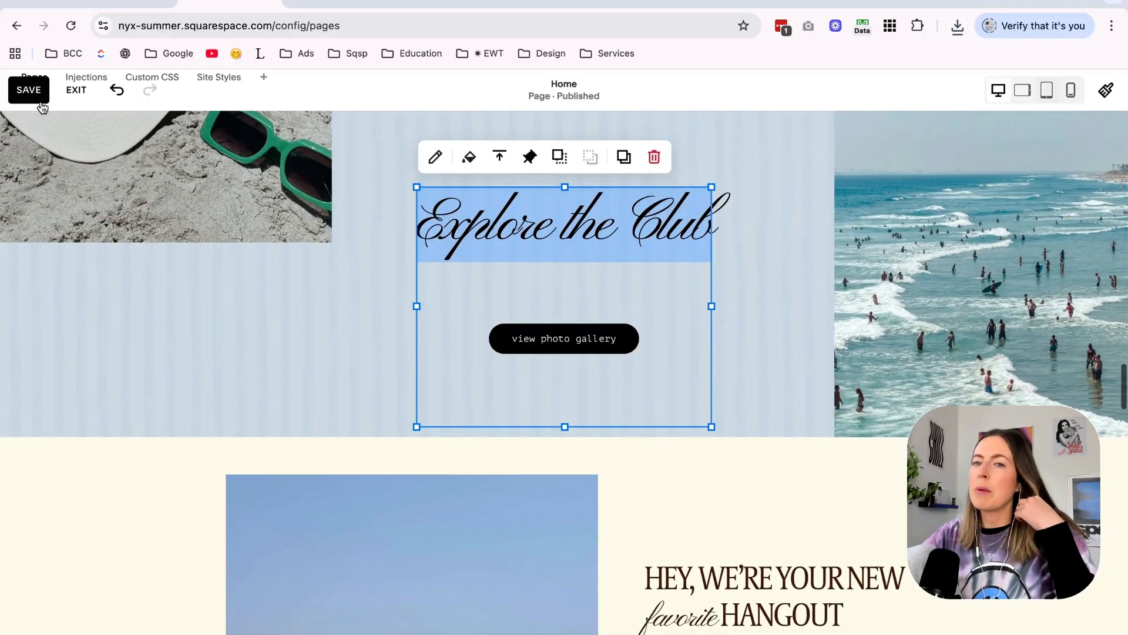
click(37, 97)
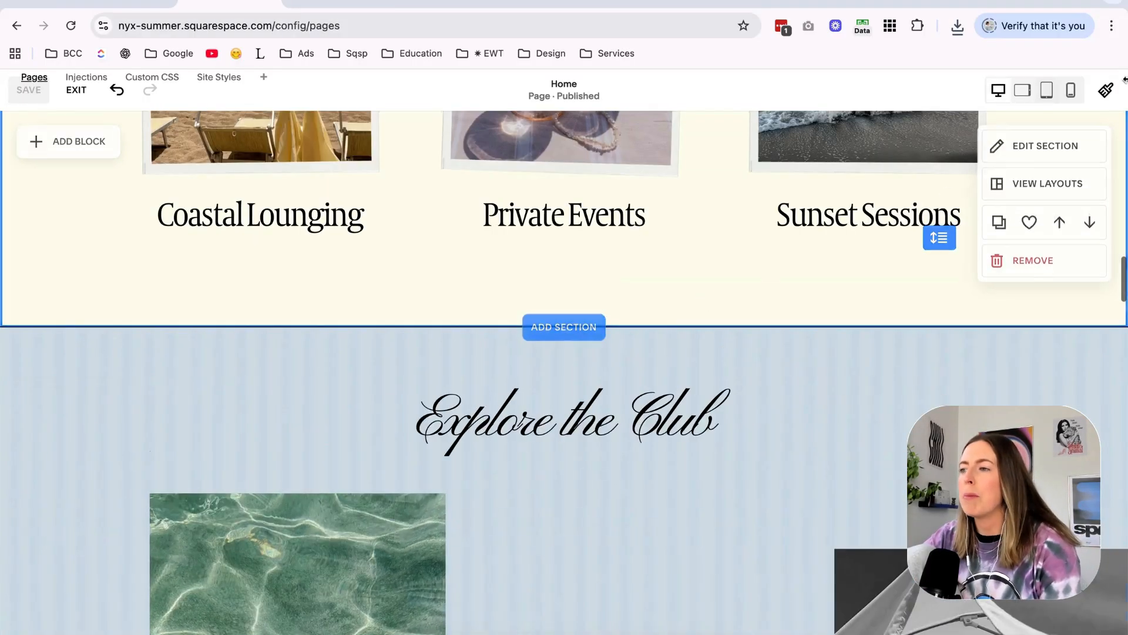
Open the site-wide color styles and bring up the Light 2 color theme for editing.
click(1106, 89)
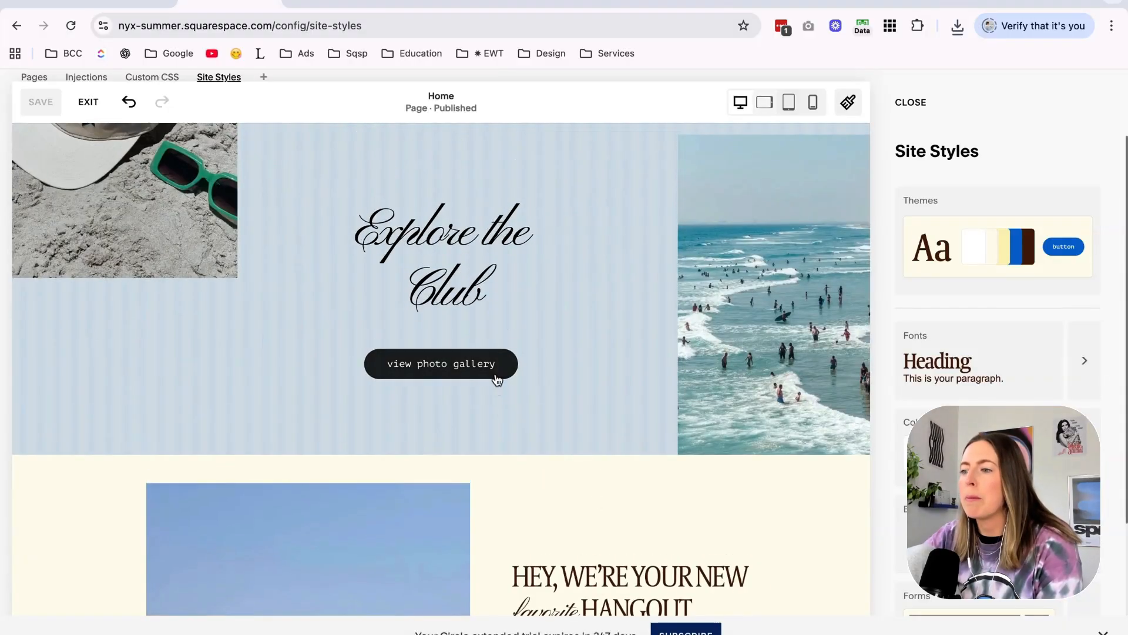
scroll(979, 400, down, 2)
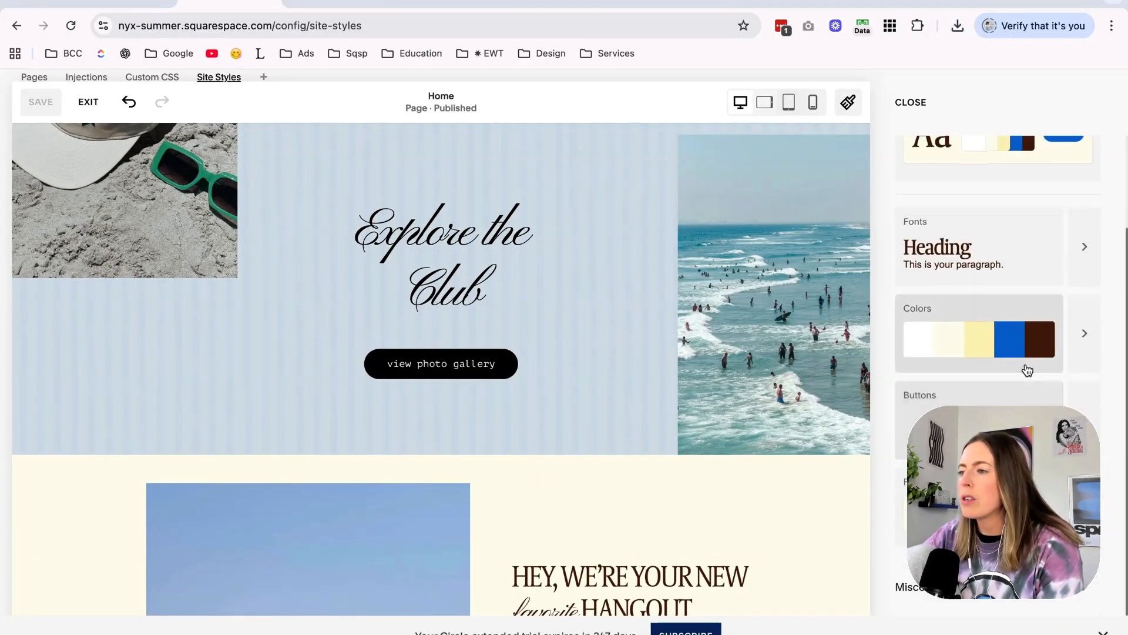
scroll(1028, 380, up, 2)
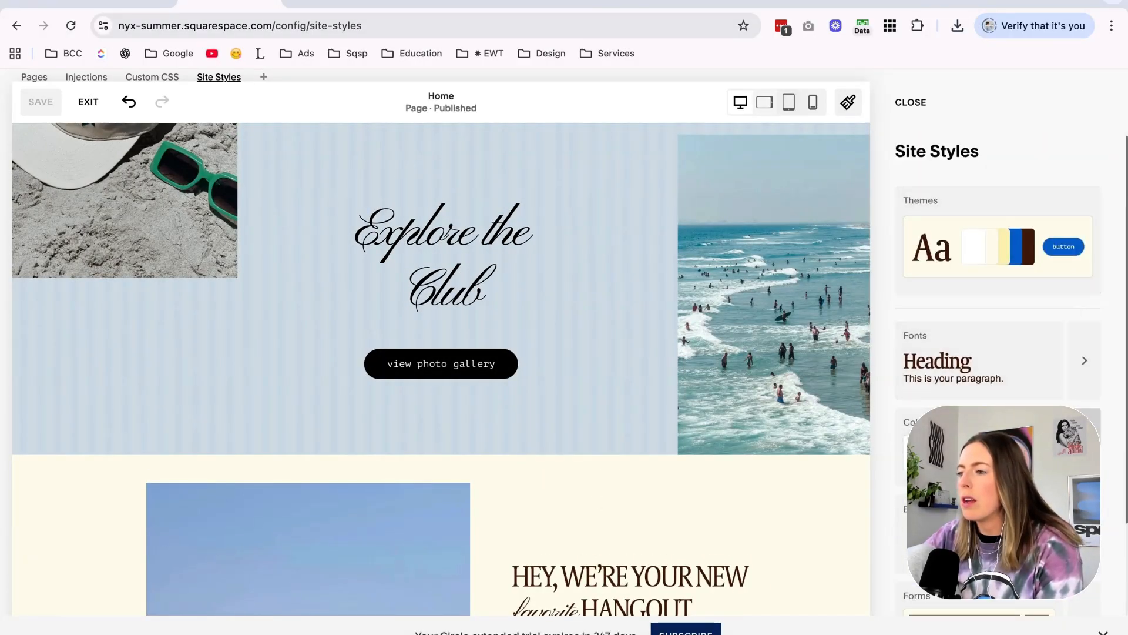
click(1085, 437)
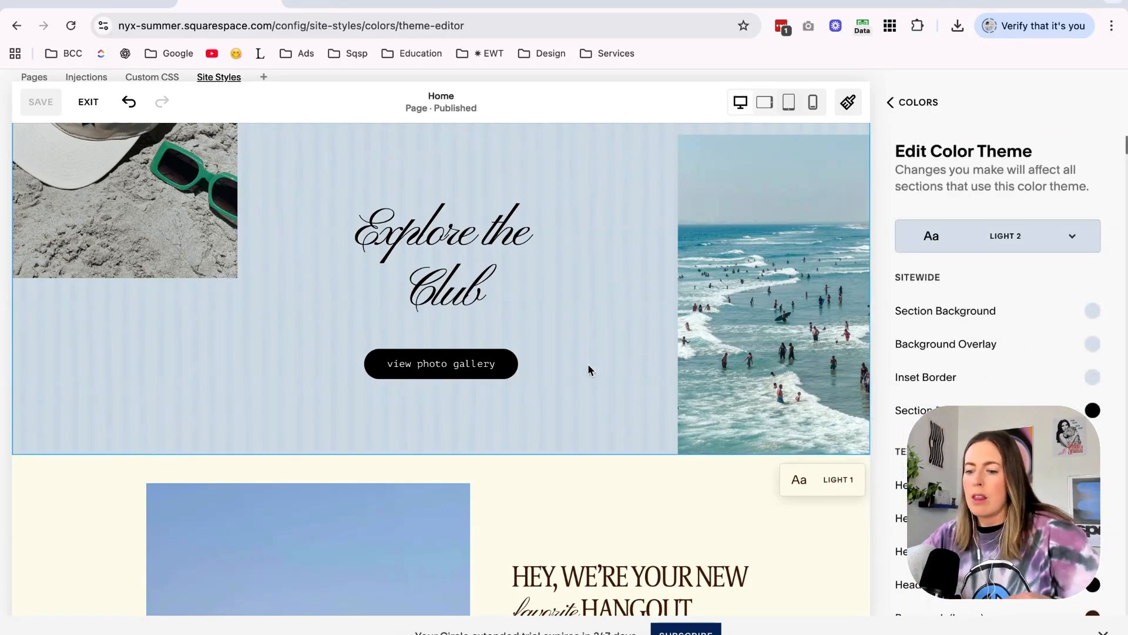
Find the Light 2 theme's primary button background, try the yellow and blue palette colors, and set it to cream.
key(super+f)
text(prim)
click(1092, 374)
click(1007, 343)
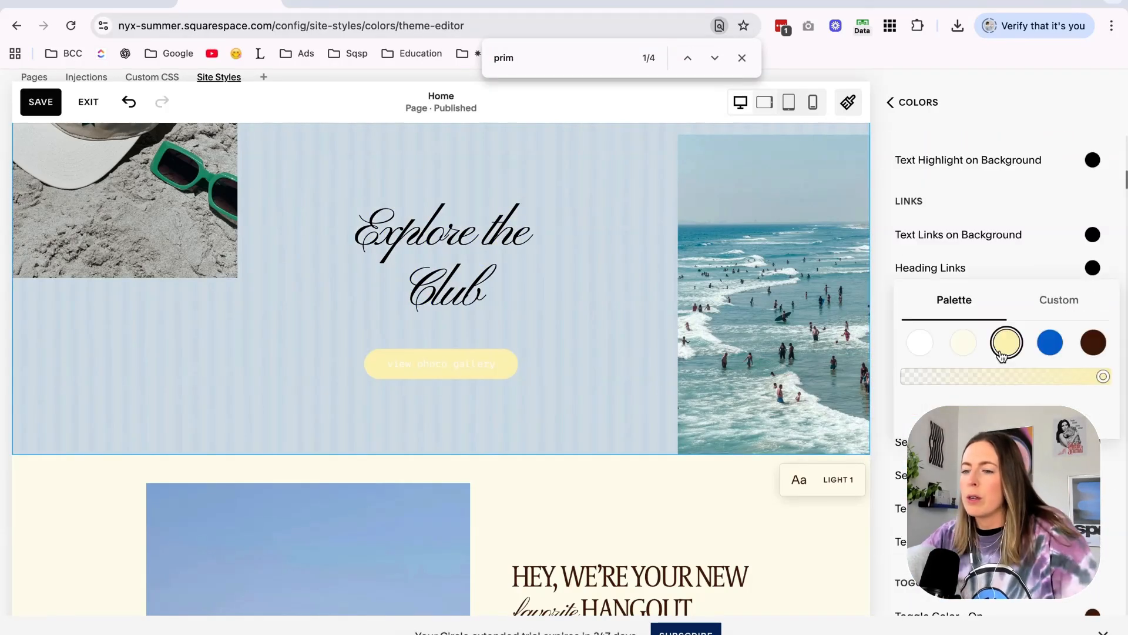
click(963, 342)
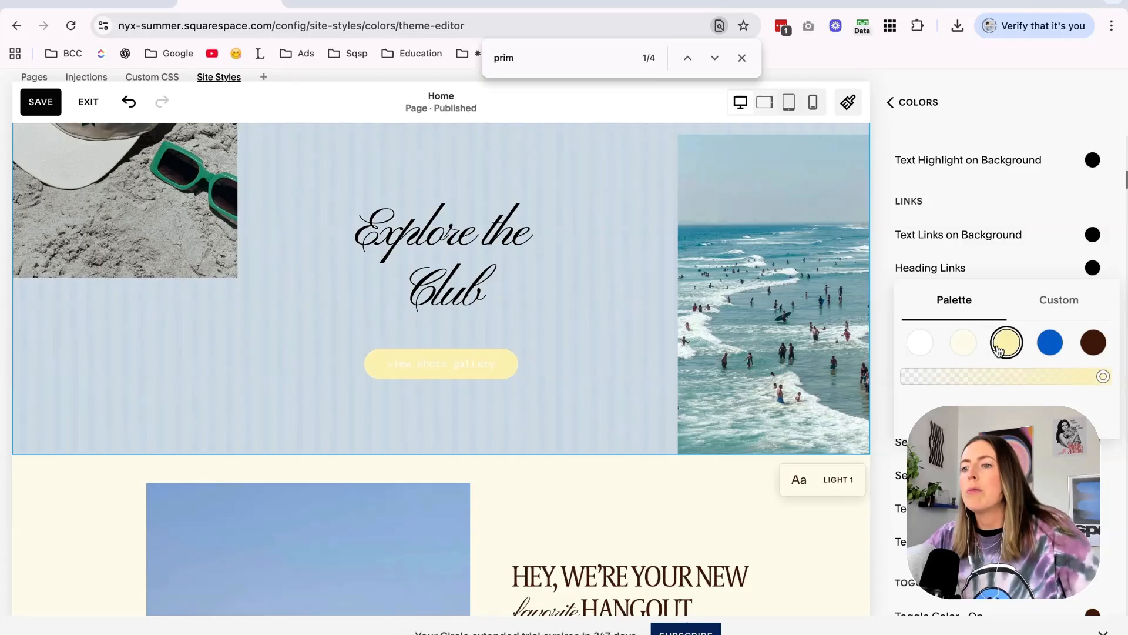
click(1045, 346)
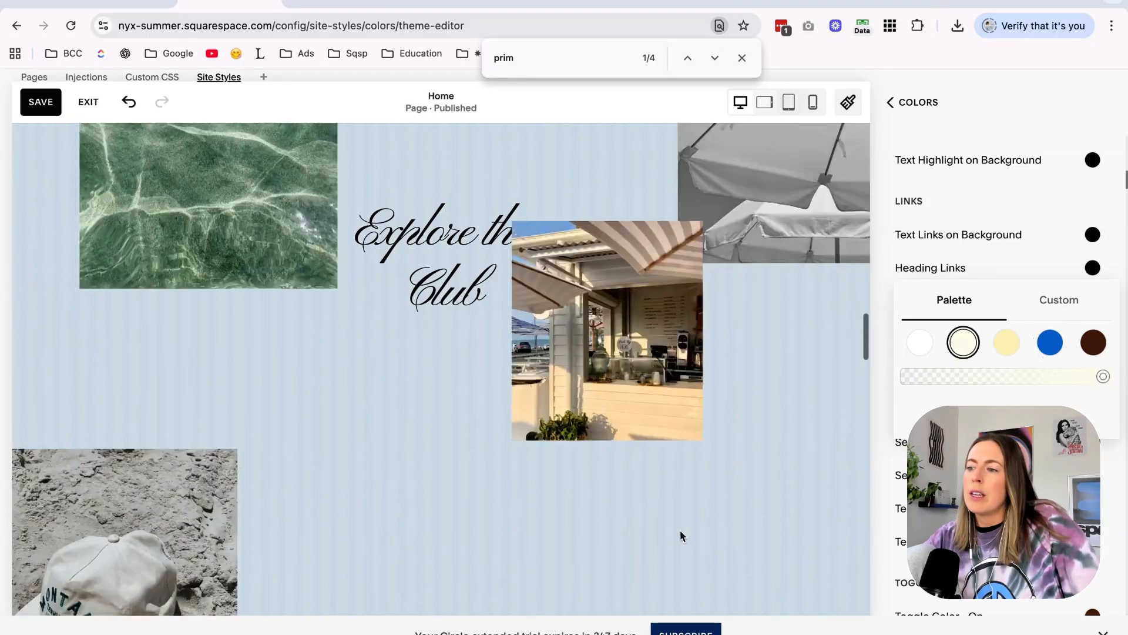
scroll(679, 531, down, 20)
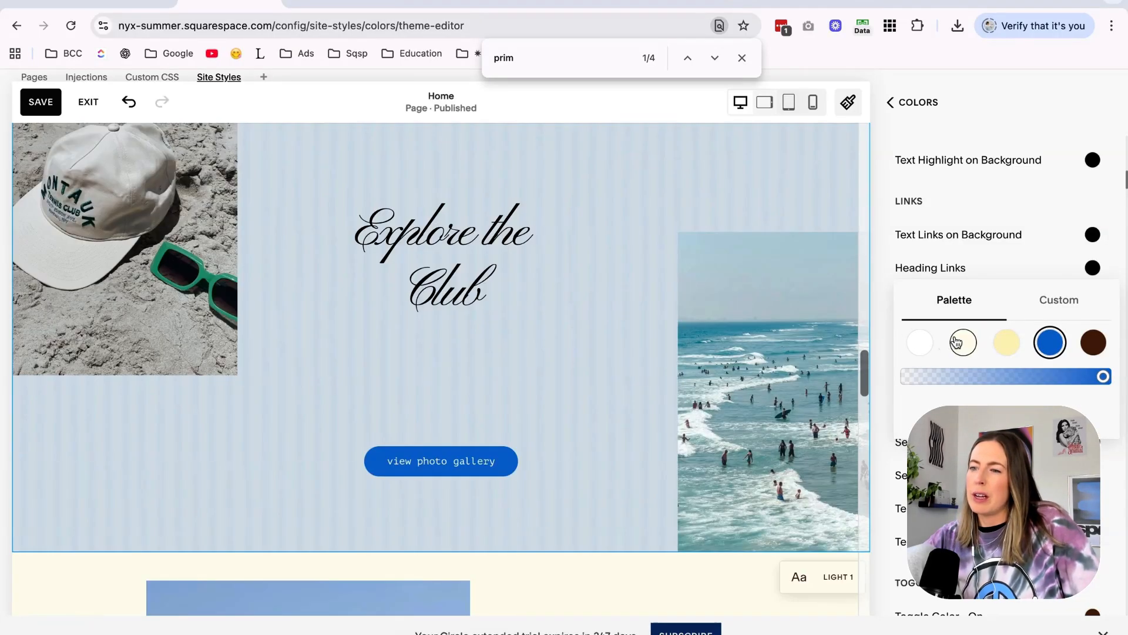
click(963, 343)
click(1029, 83)
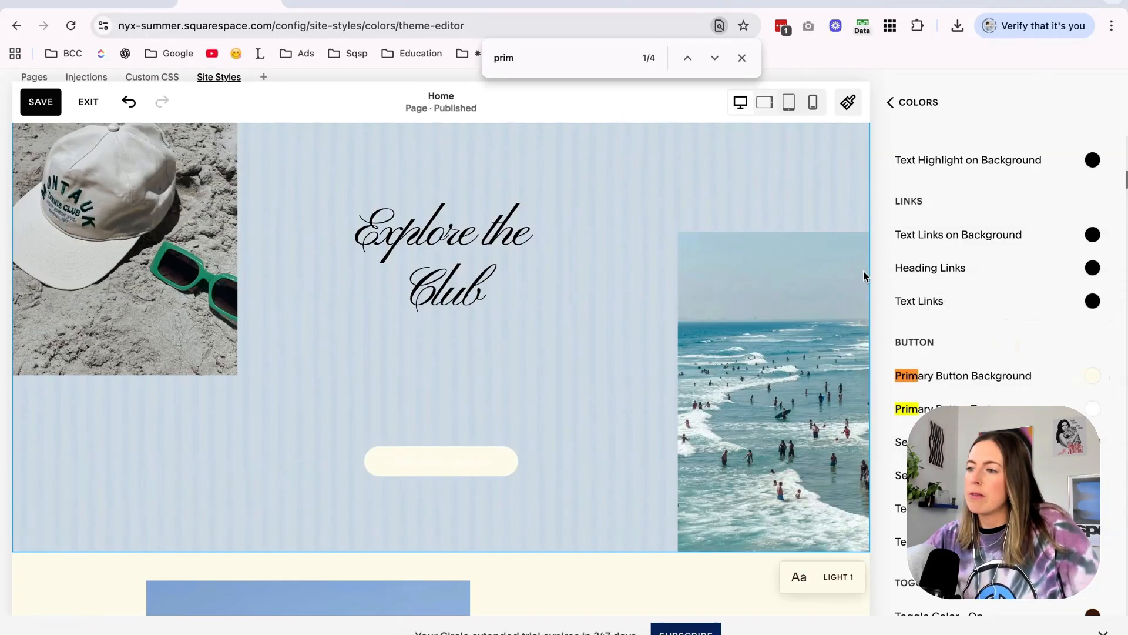
scroll(709, 341, down, 5)
scroll(709, 341, up, 2)
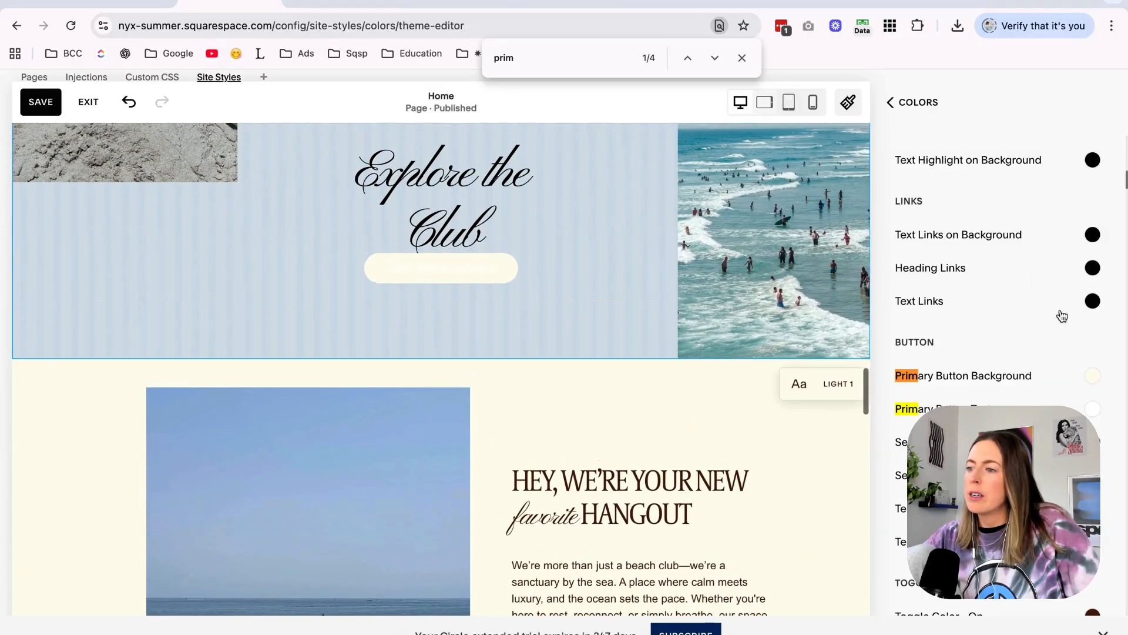
Set the Light 2 theme's primary button text to the dark brown palette color and check the "view photo gallery" button.
click(1093, 411)
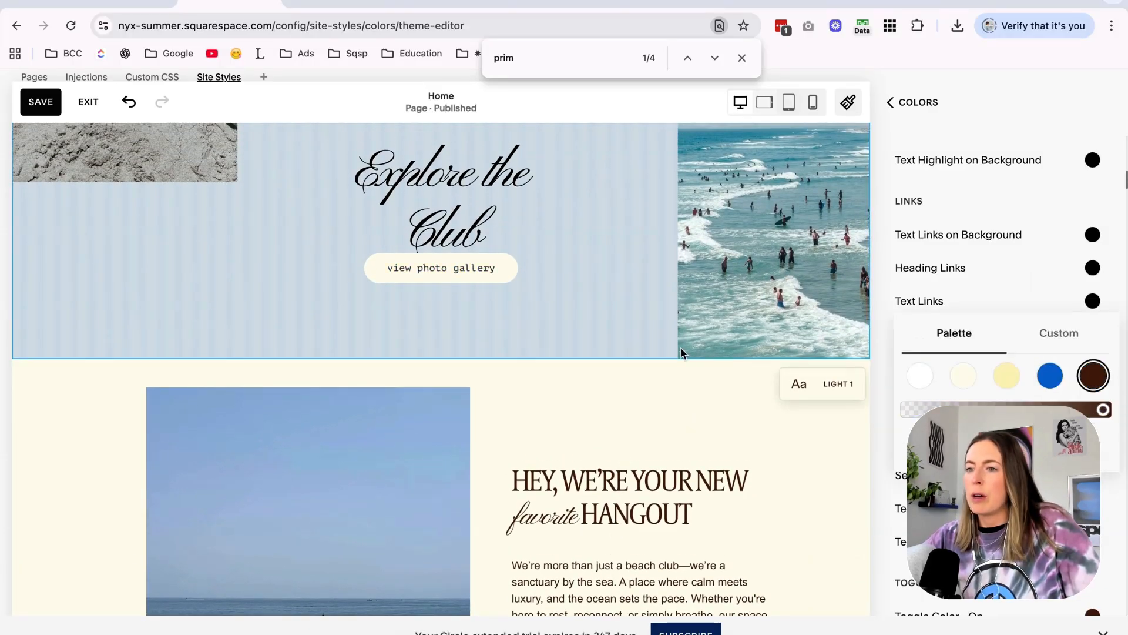
scroll(651, 347, up, 3)
click(1014, 97)
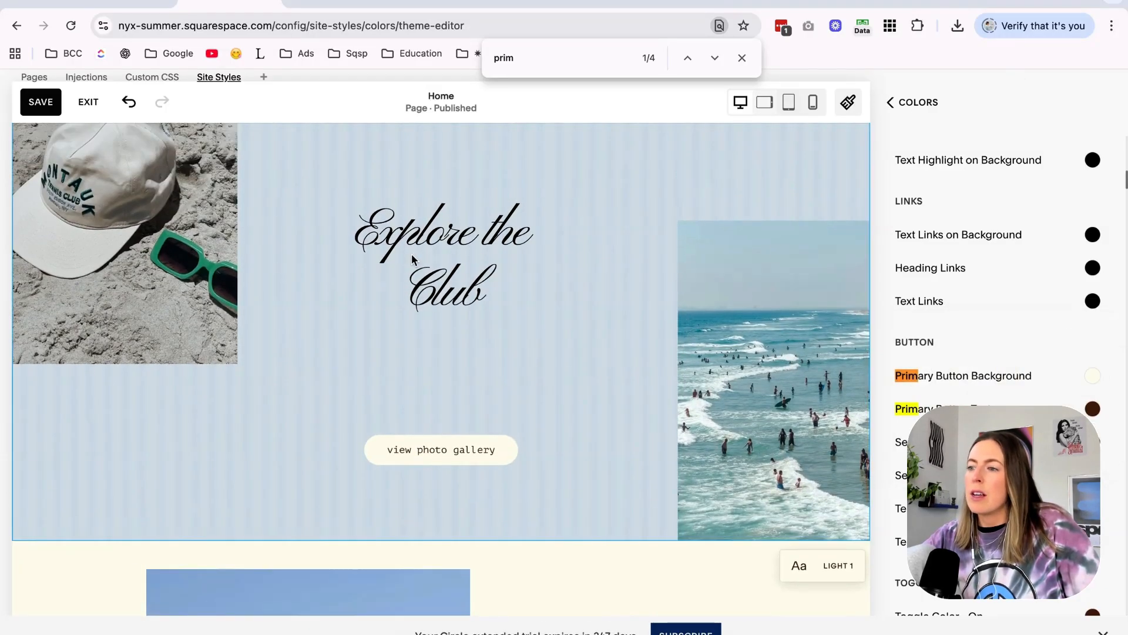
scroll(1040, 318, up, 10)
scroll(1052, 320, down, 3)
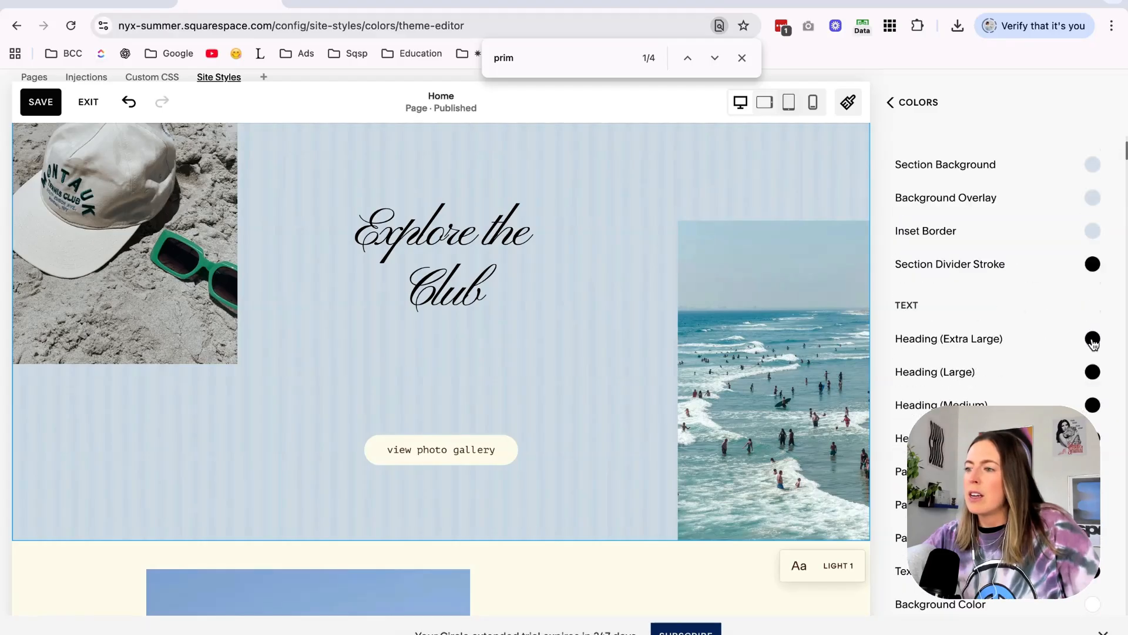
Try blue, yellow, white and cream on the Light 2 Extra Large heading, set it to dark brown, and save the site styles.
click(1092, 338)
click(1050, 306)
click(1007, 305)
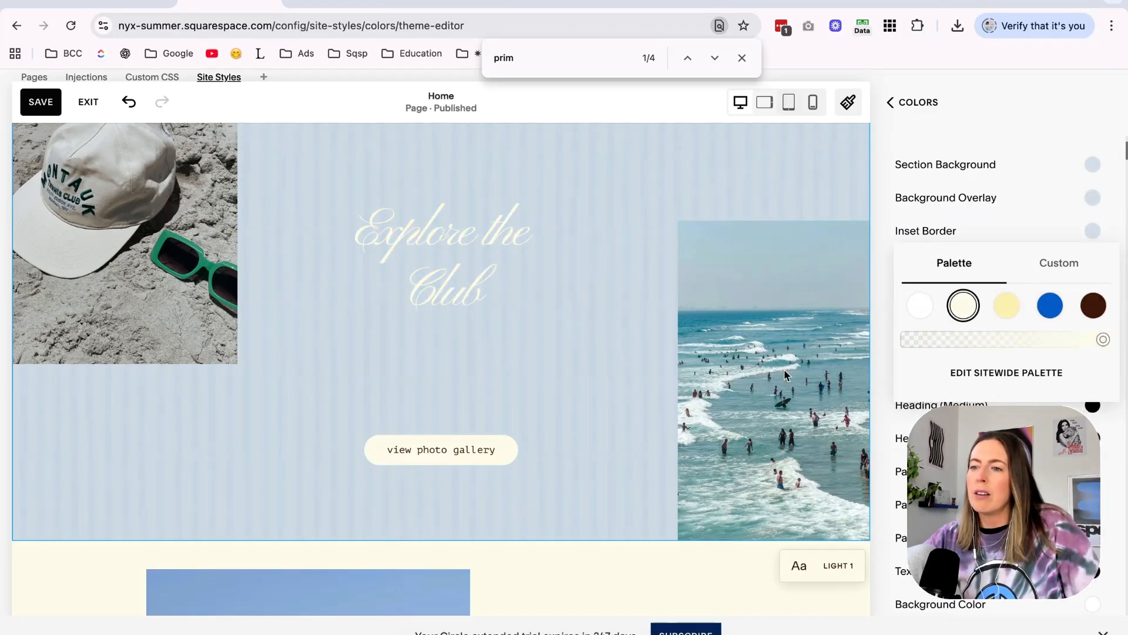
click(920, 305)
scroll(630, 435, up, 8)
scroll(630, 434, down, 3)
scroll(623, 439, down, 8)
click(963, 305)
scroll(648, 318, down, 2)
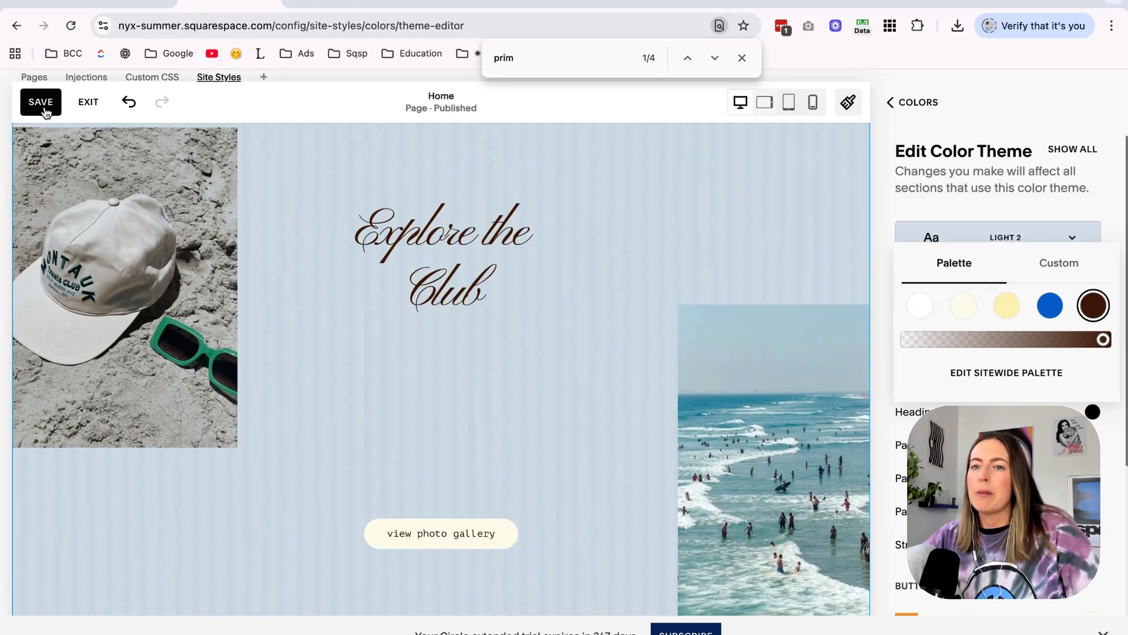
click(45, 110)
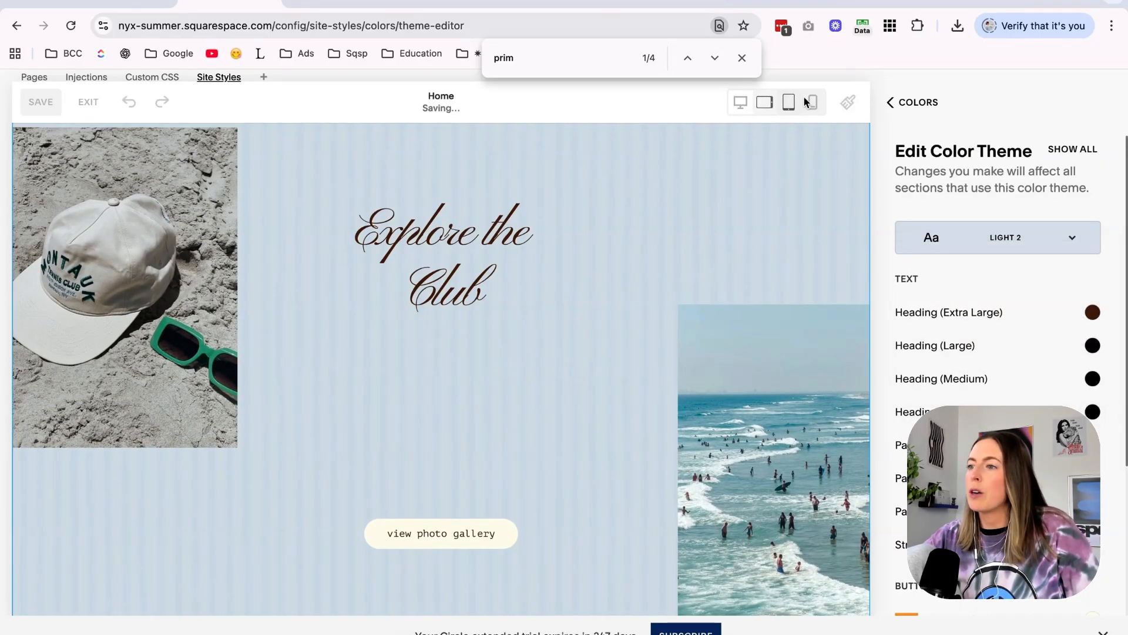
click(902, 103)
click(908, 105)
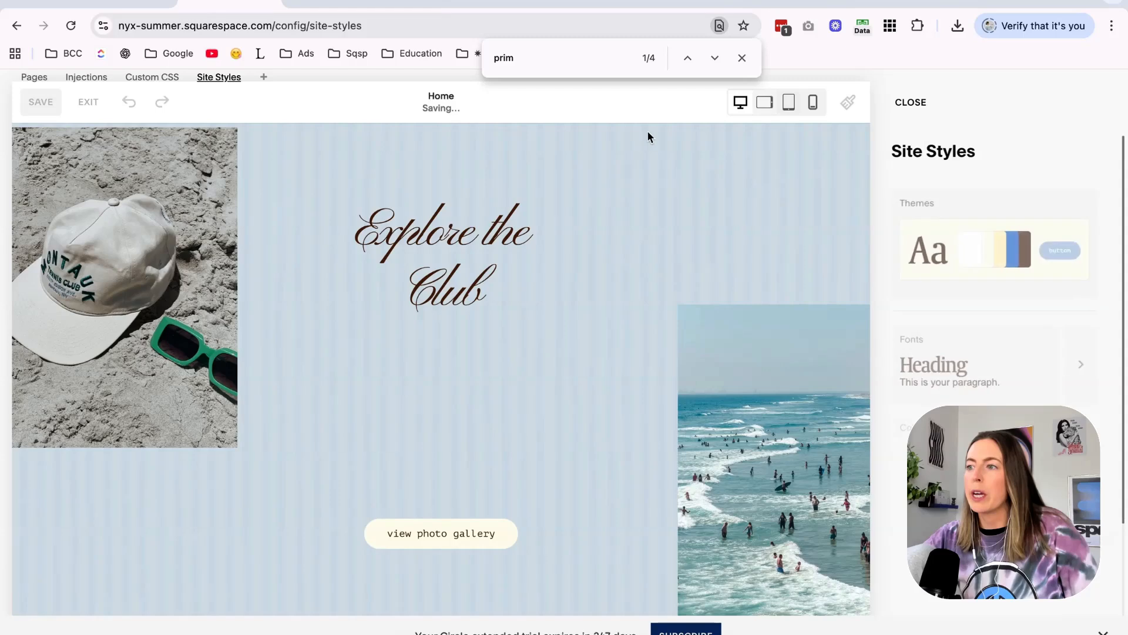
click(915, 107)
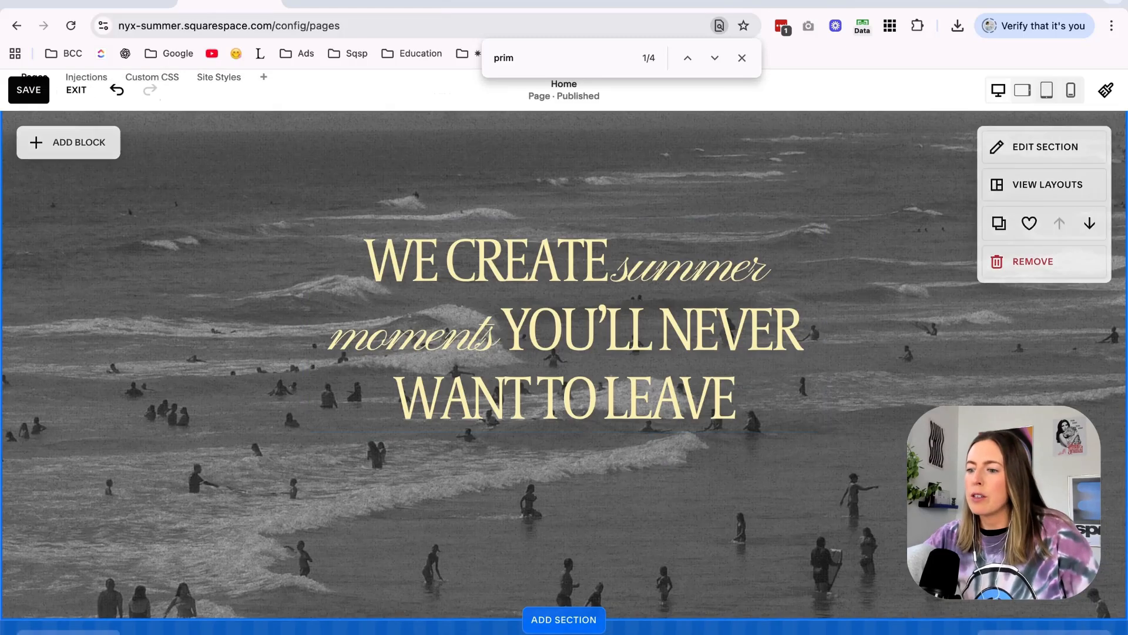
Switch to the Canva design and open its download options for exporting the black-and-white beach video as MP4.
click(699, 633)
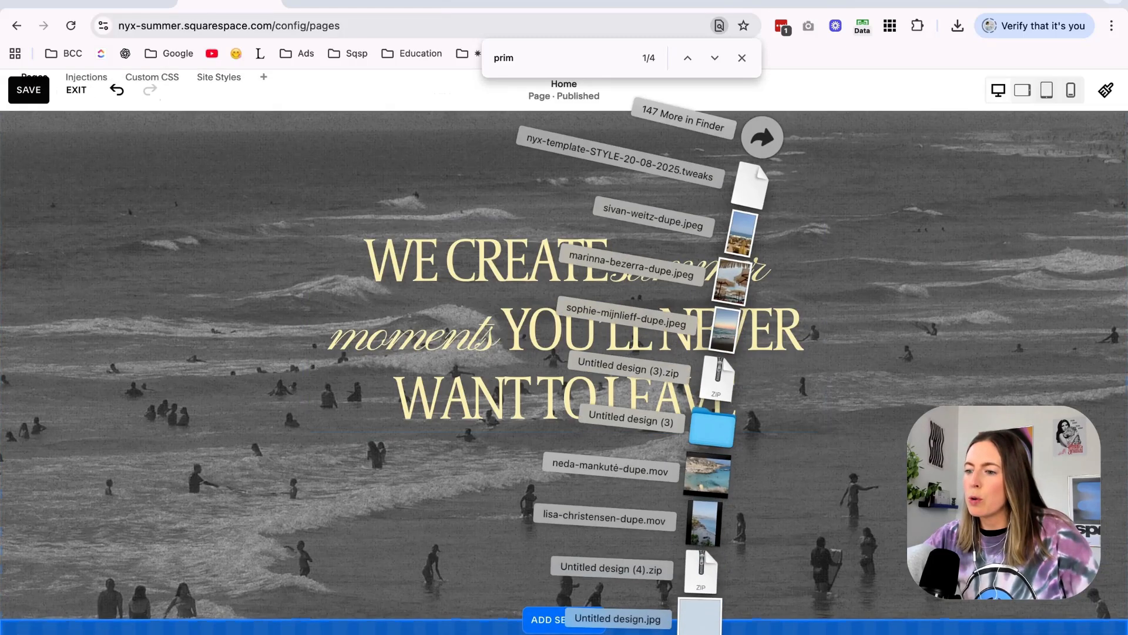
key(Escape)
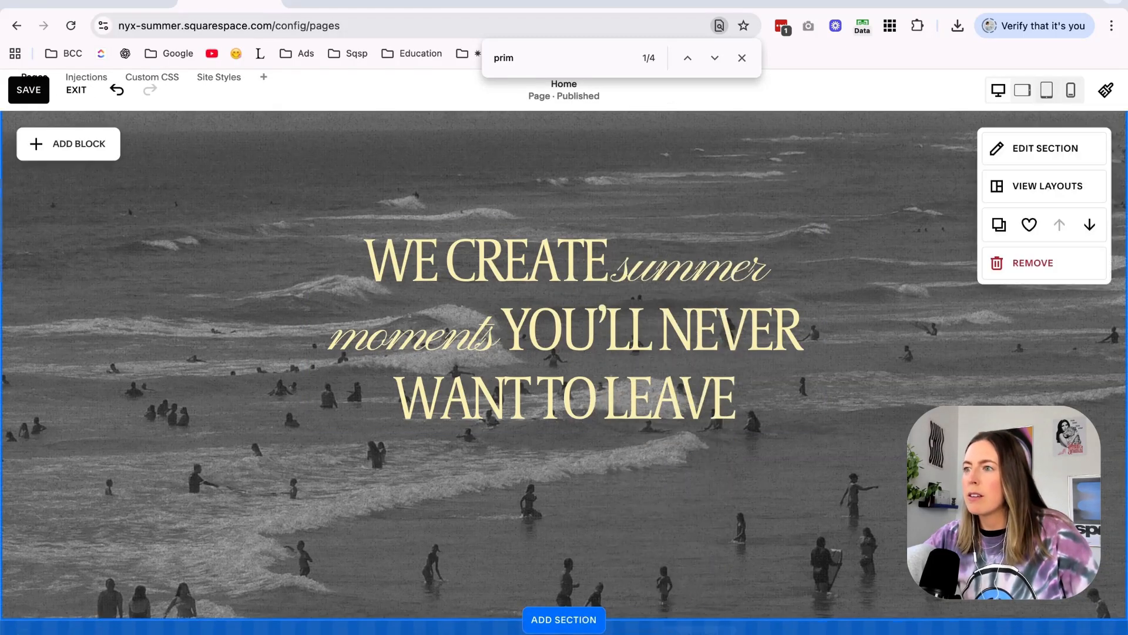
click(682, 2)
click(554, 3)
scroll(900, 369, down, 15)
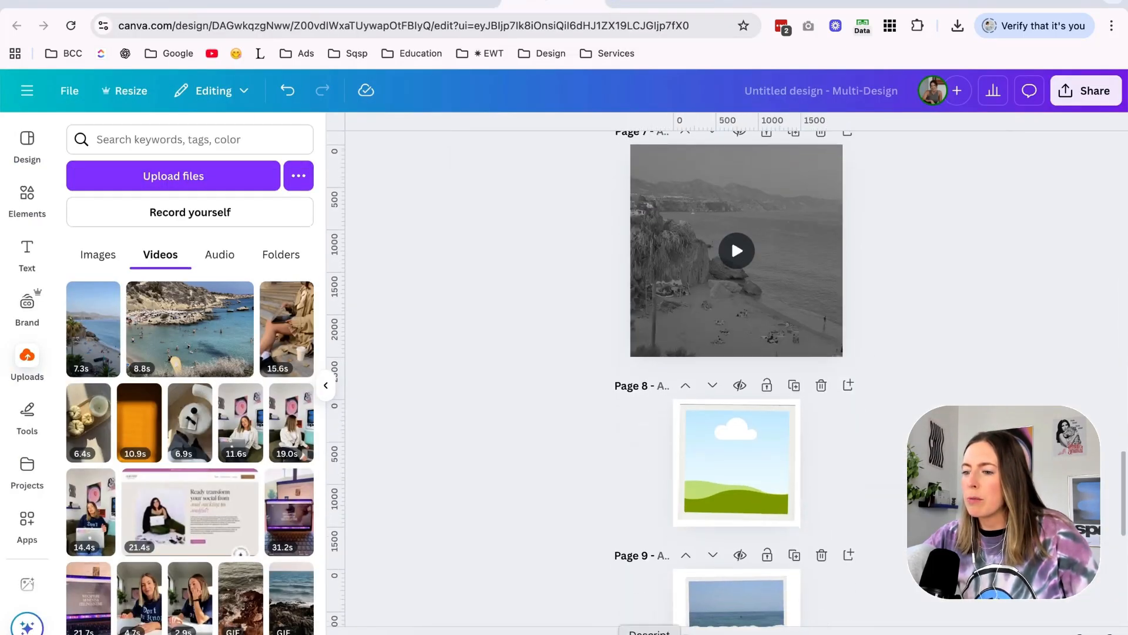
scroll(899, 429, up, 3)
click(1084, 90)
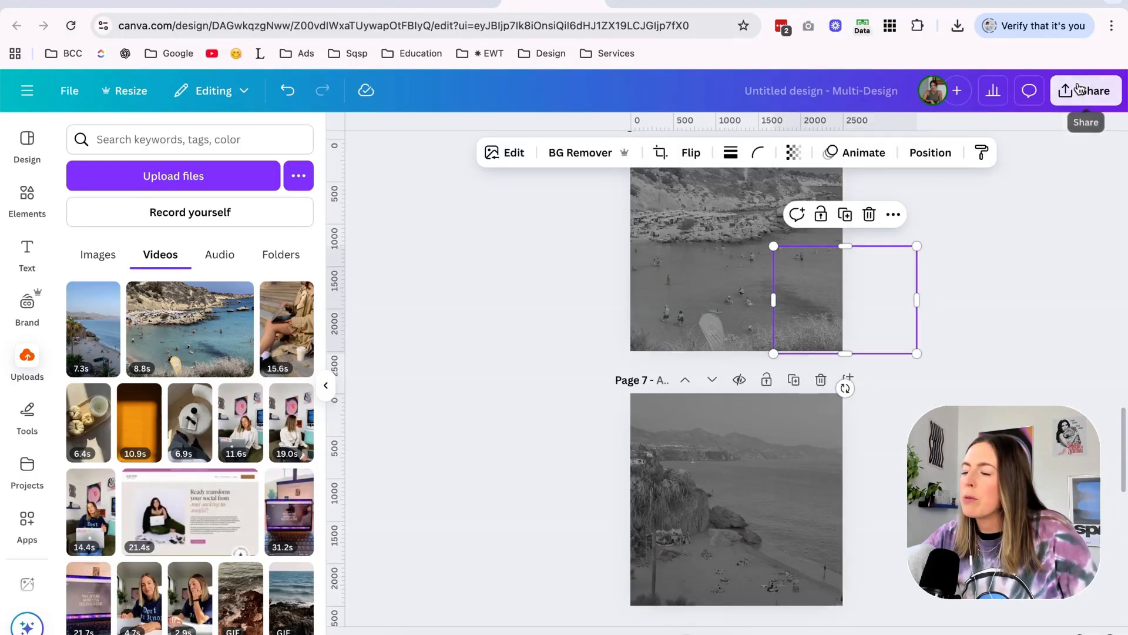
click(1084, 90)
click(850, 402)
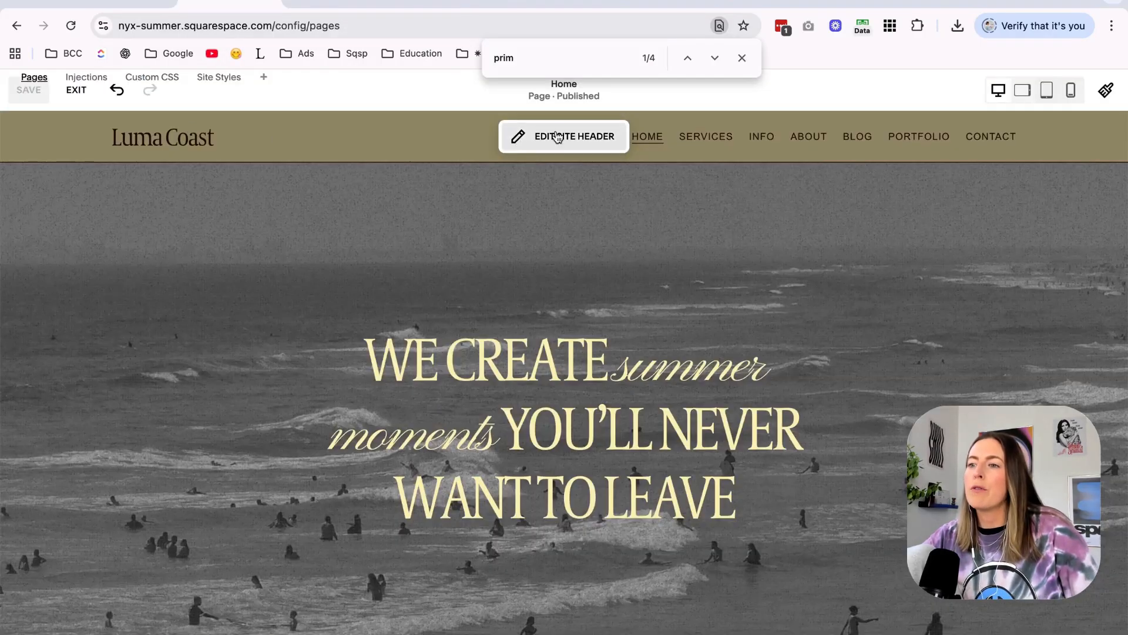
Switch back to the Squarespace editor and assign the Miscellaneous font style to the desktop site title.
click(558, 137)
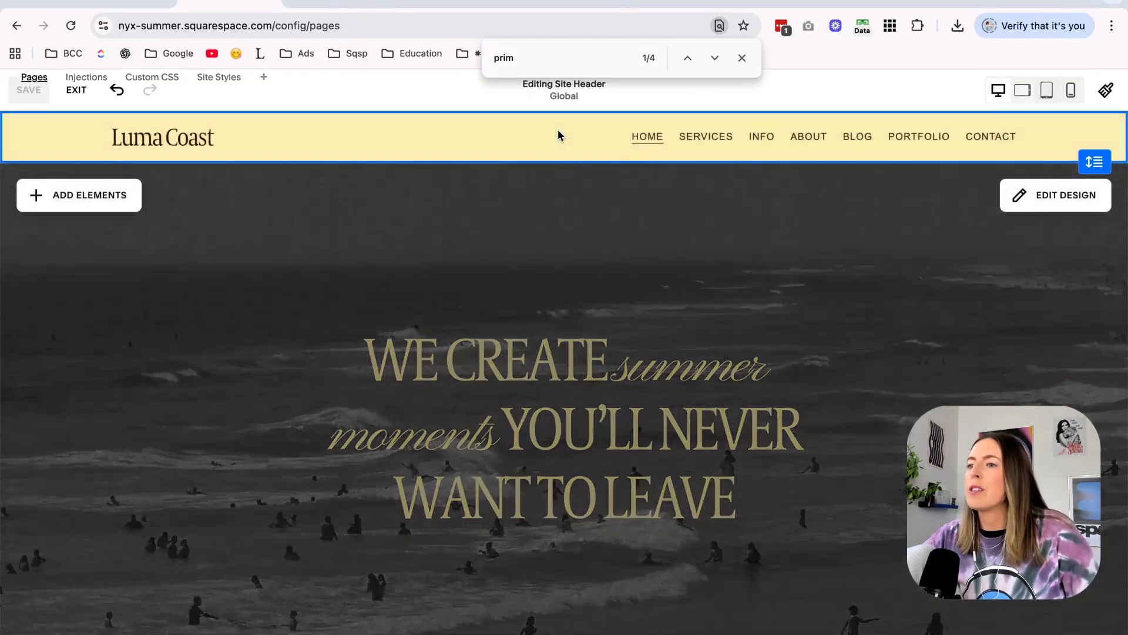
click(1106, 90)
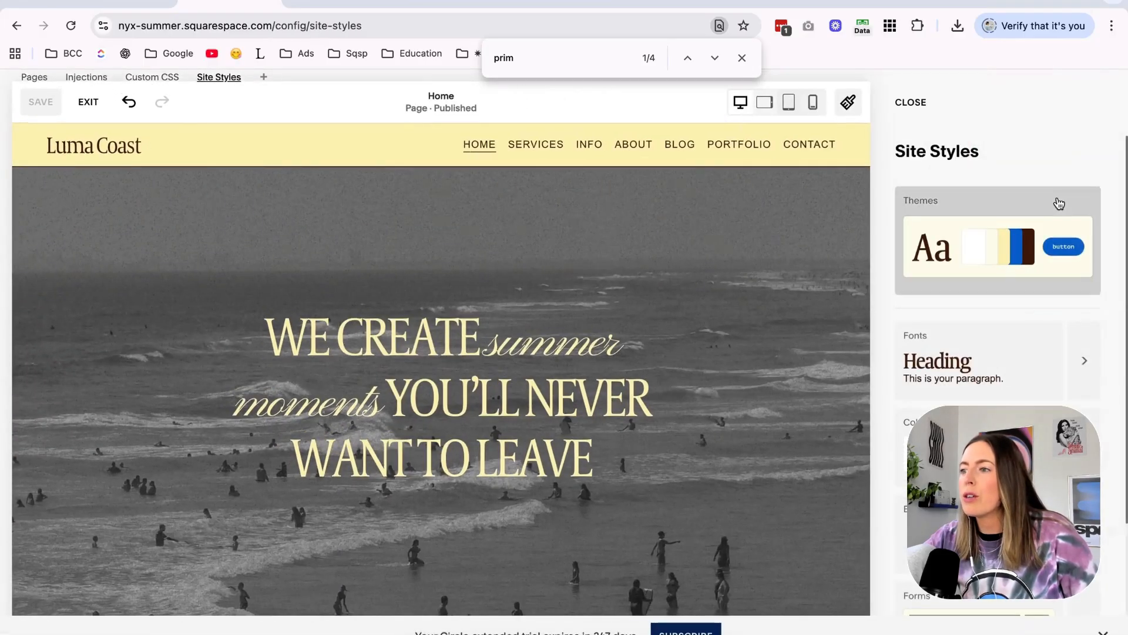
click(1078, 362)
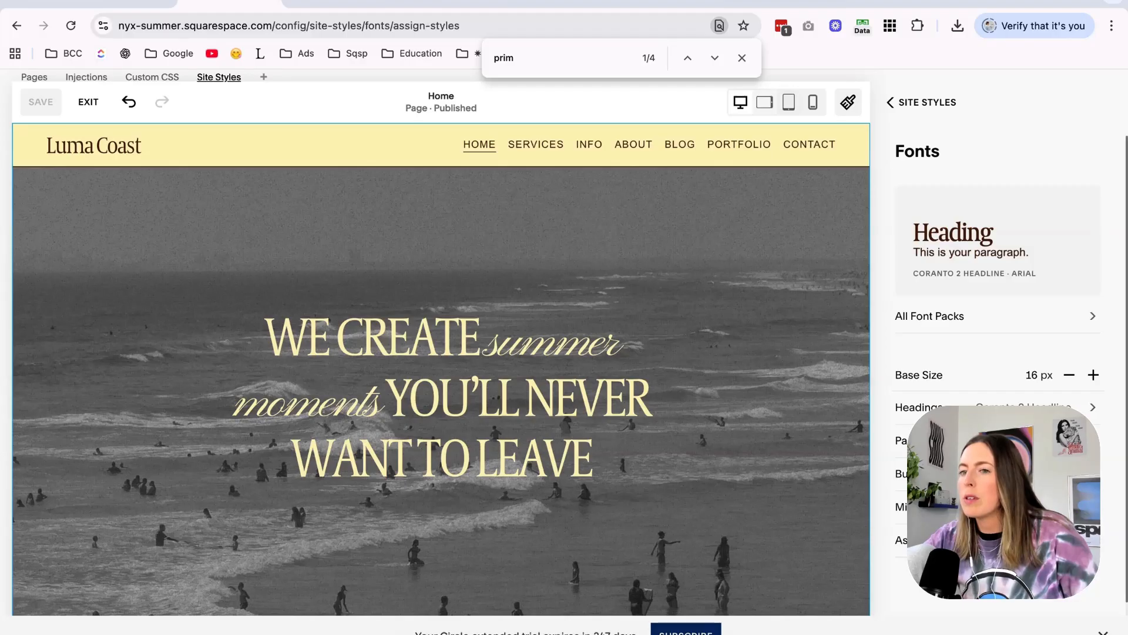
click(940, 539)
click(947, 304)
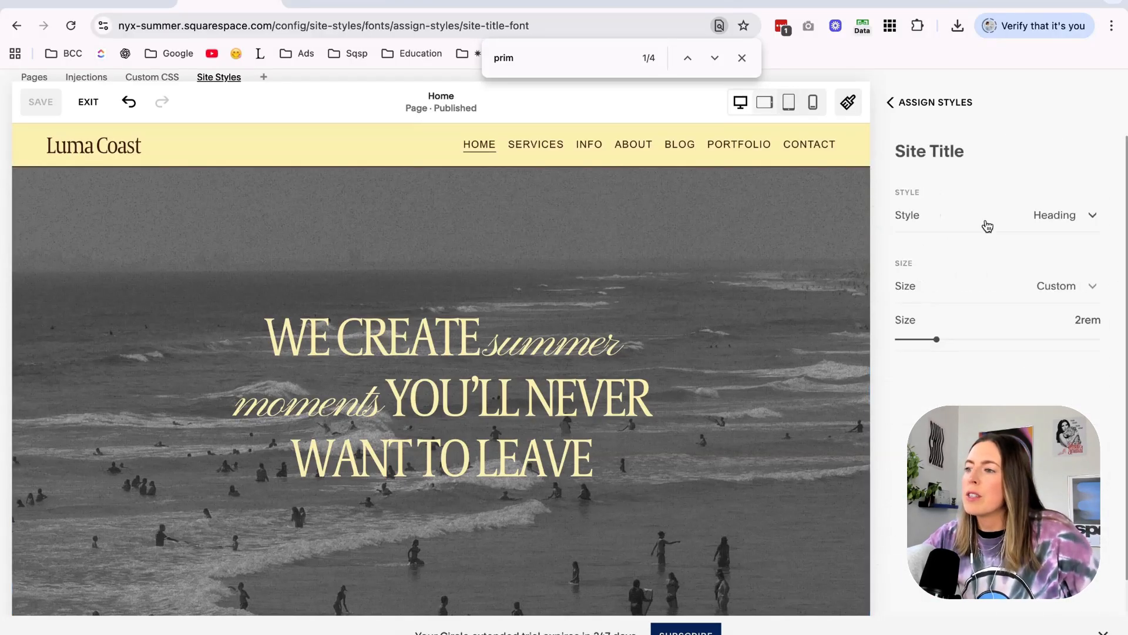
click(993, 217)
click(987, 249)
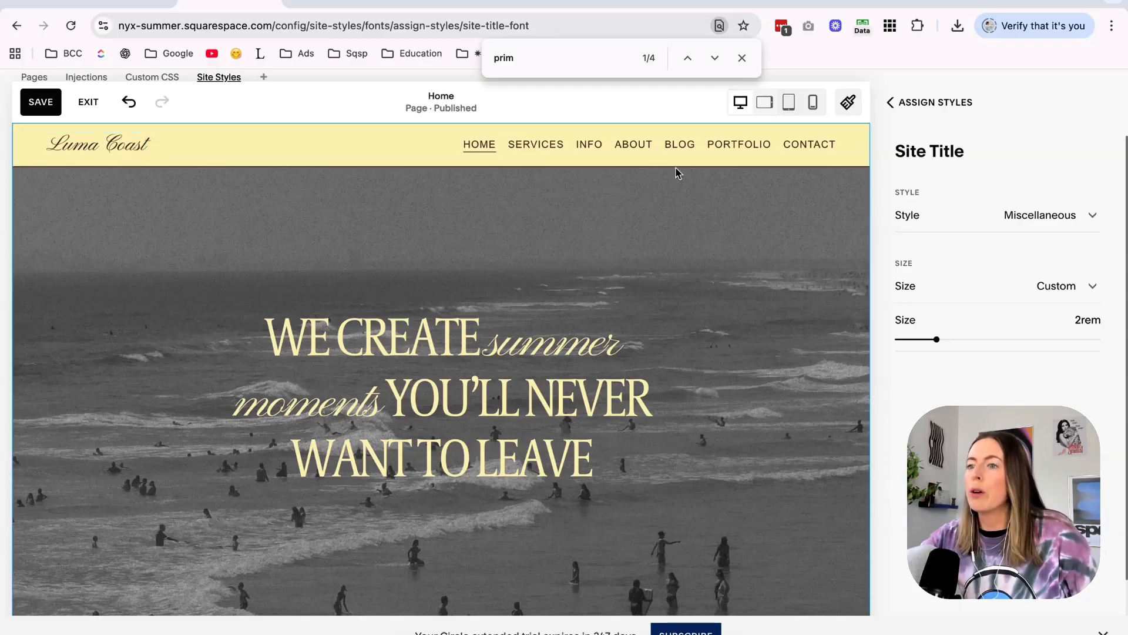
Set the site navigation's custom font to Droid Sans Mono.
click(927, 102)
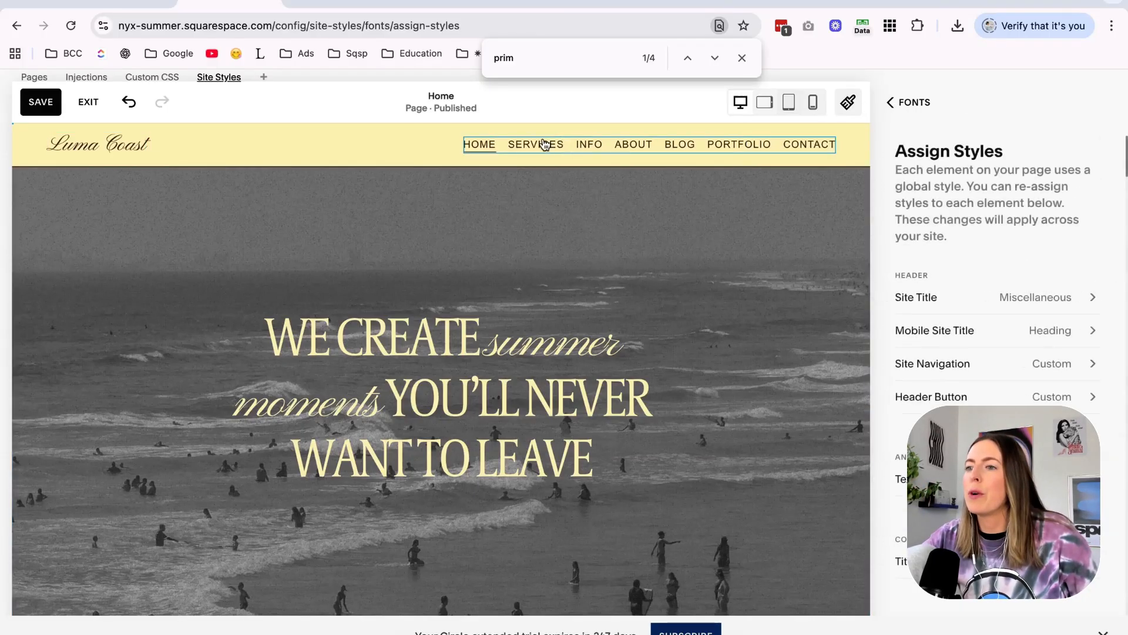
scroll(712, 280, down, 9)
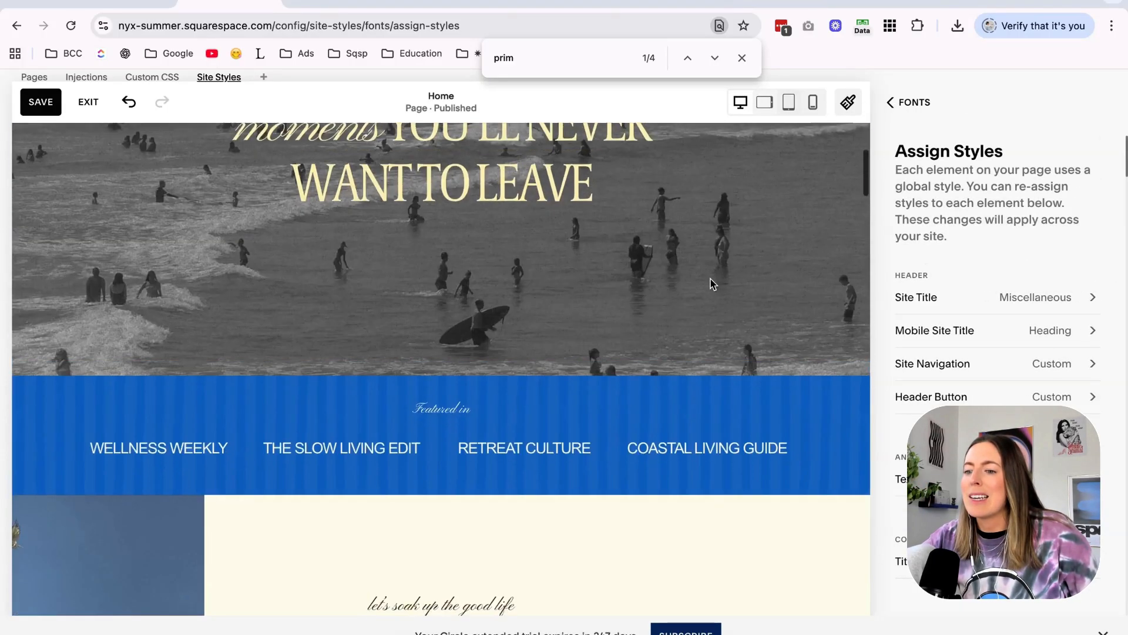
scroll(713, 282, up, 9)
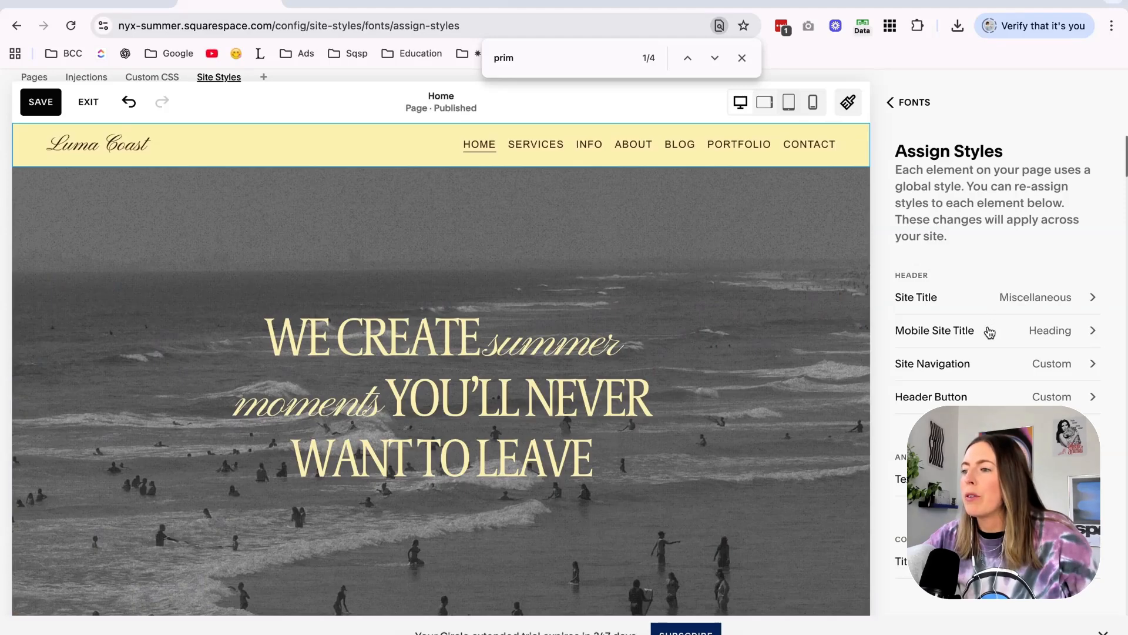
click(993, 364)
click(952, 283)
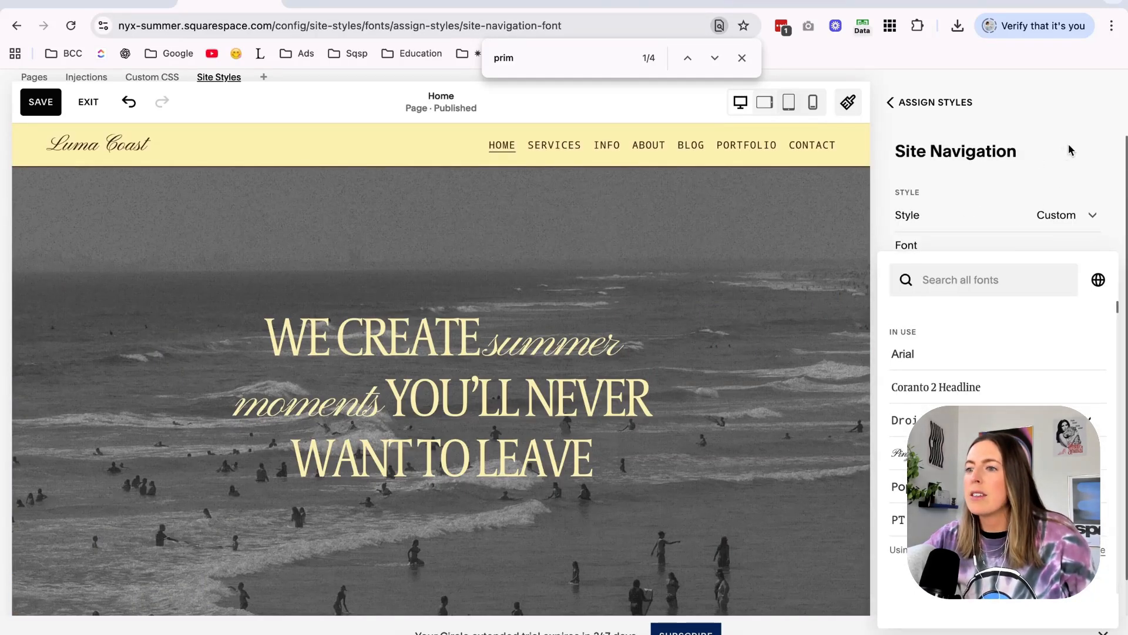
click(1070, 150)
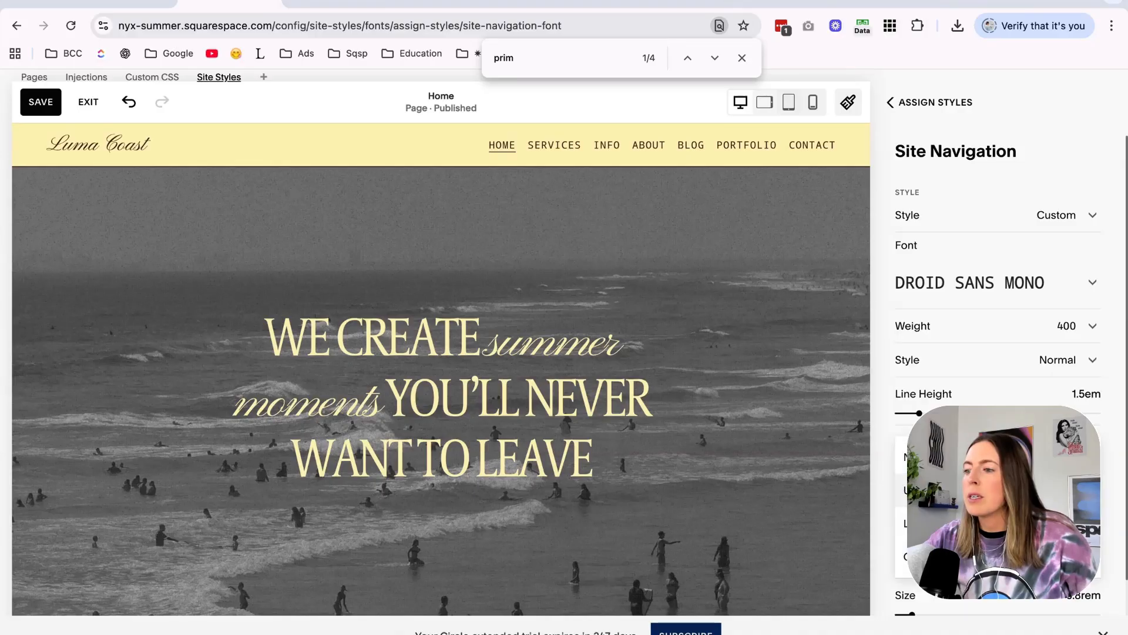
Try lowercase text for the site navigation, restore uppercase, undo the trial changes, and save the site styles.
click(976, 523)
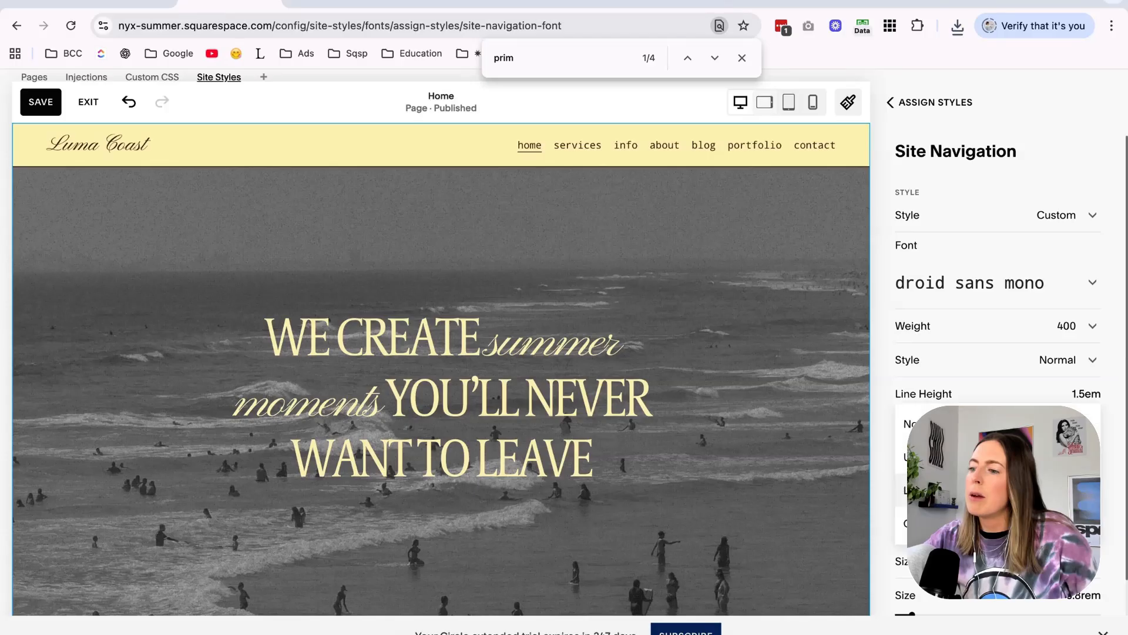
click(975, 457)
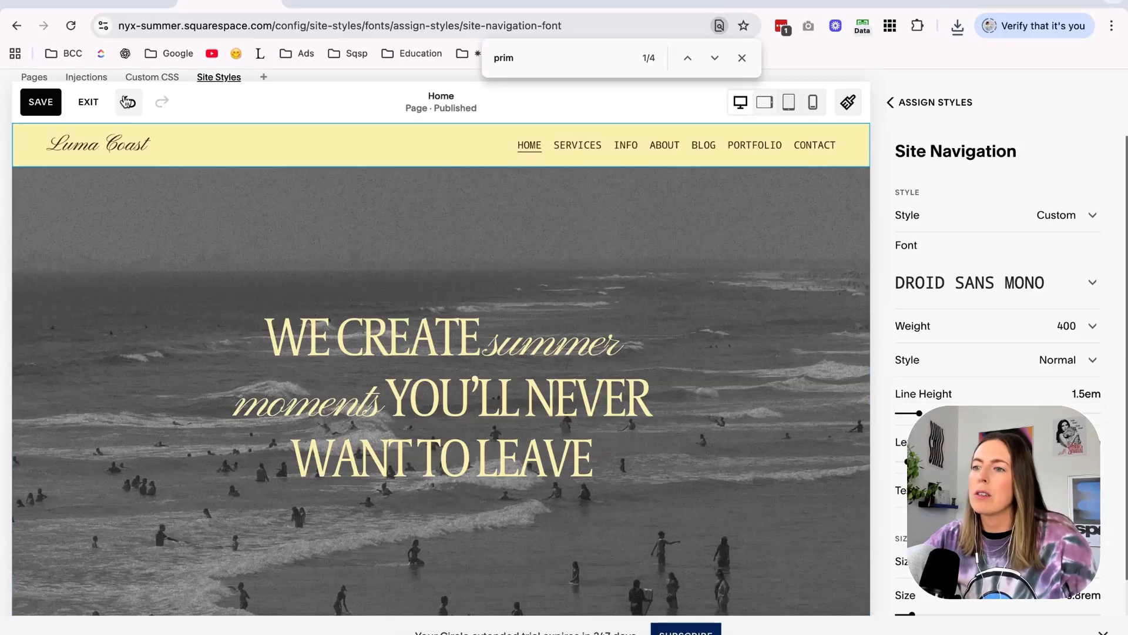
click(128, 102)
click(40, 102)
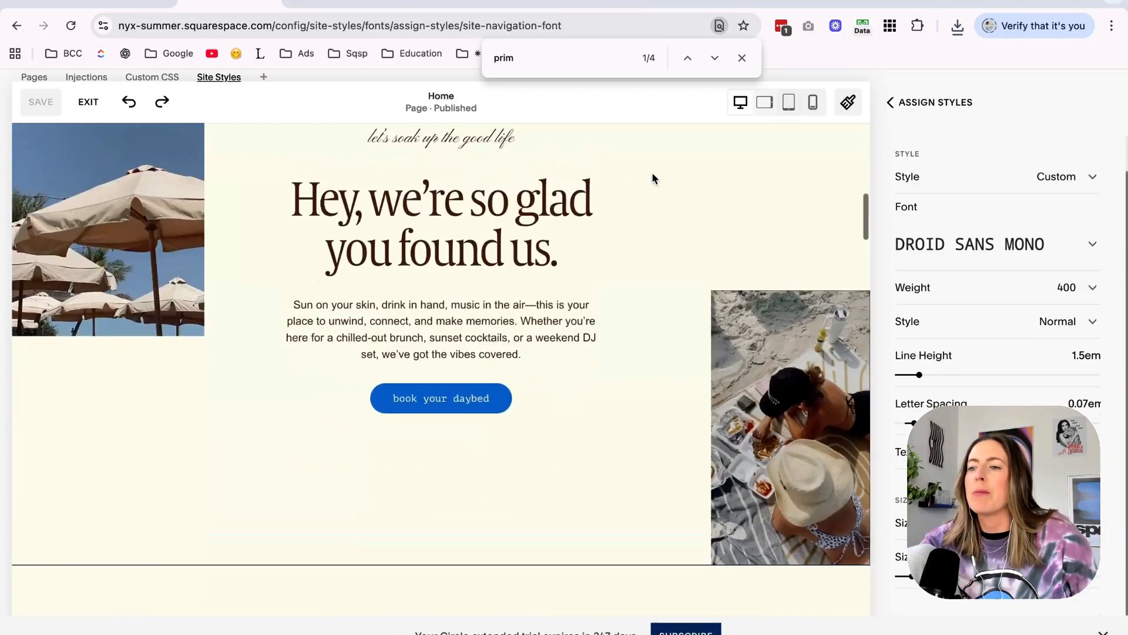
Set the primary button text to uppercase PT Mono with 0.05em letter spacing and save the site styles.
scroll(653, 177, up, 1)
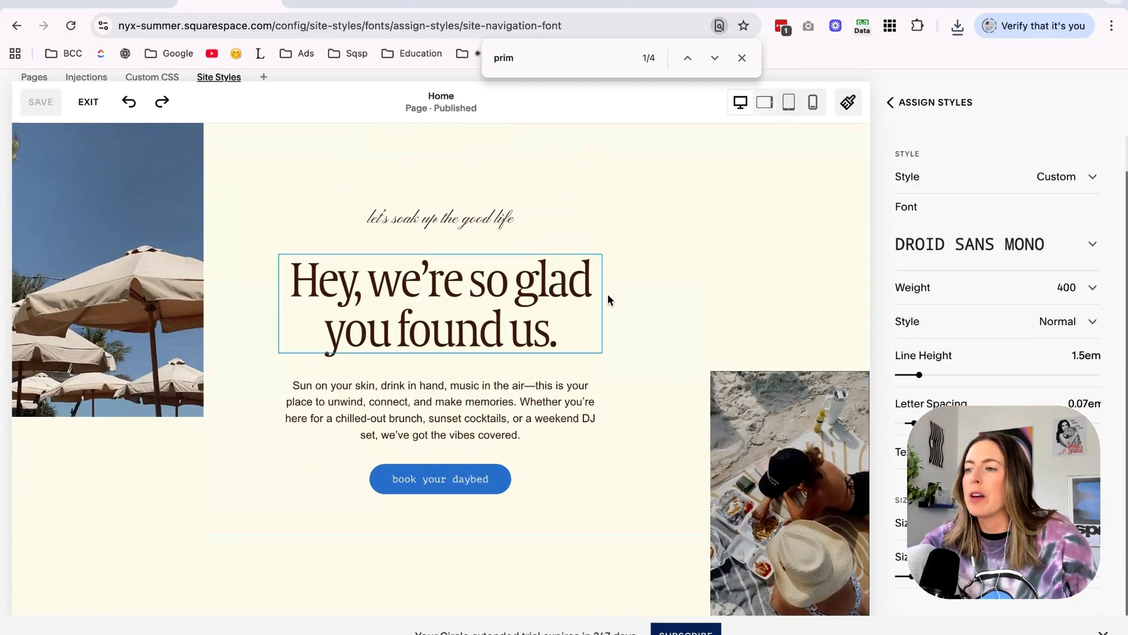
double_click(919, 110)
scroll(897, 310, down, 1)
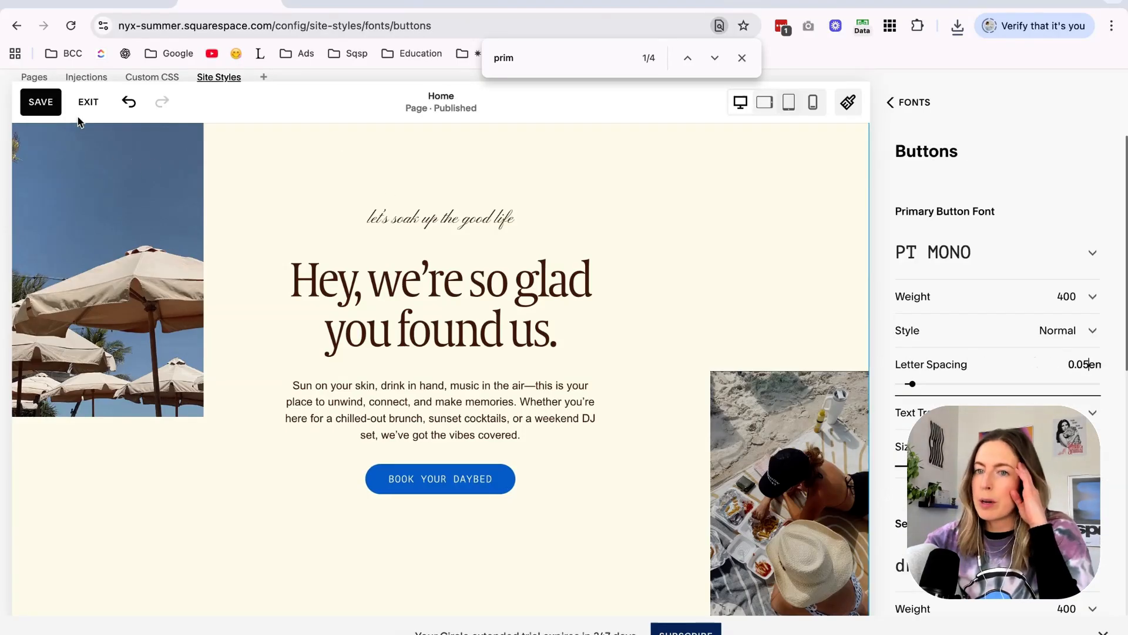
click(49, 102)
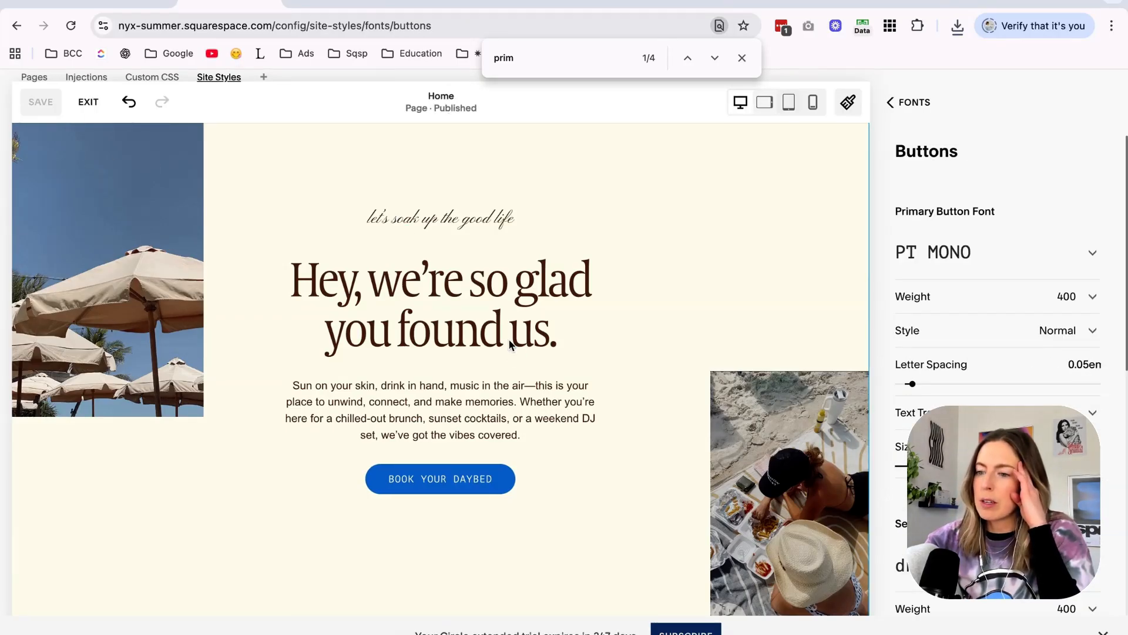
scroll(509, 341, down, 10)
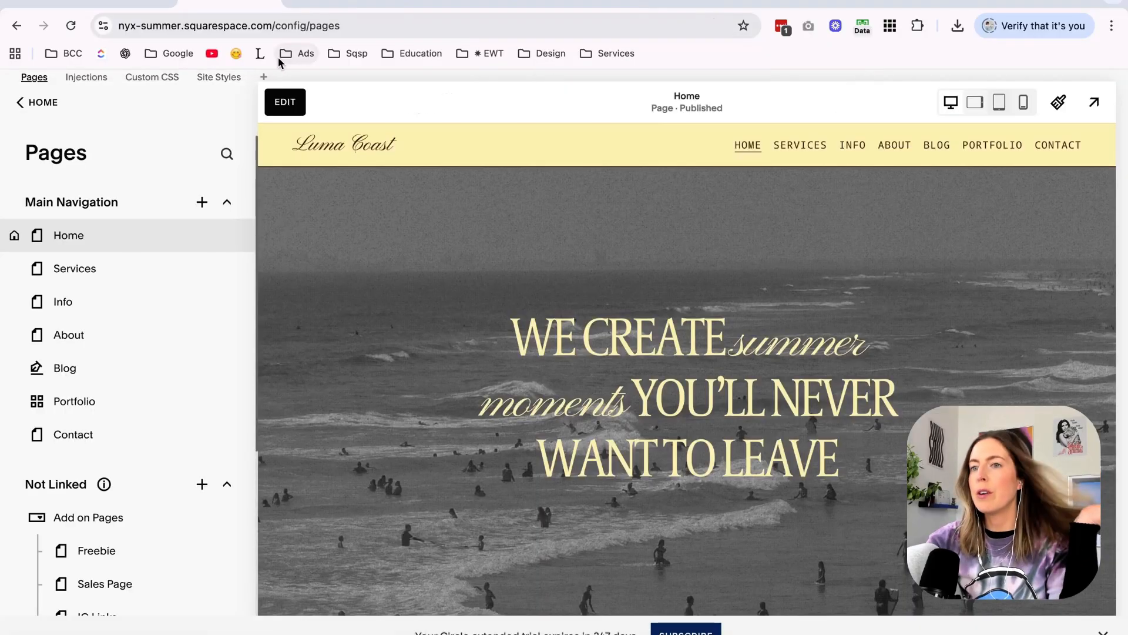
Edit the home page's hero section and replace its background image with the downloaded black-and-white beach video.
click(281, 103)
click(1020, 203)
click(970, 286)
click(726, 622)
click(701, 608)
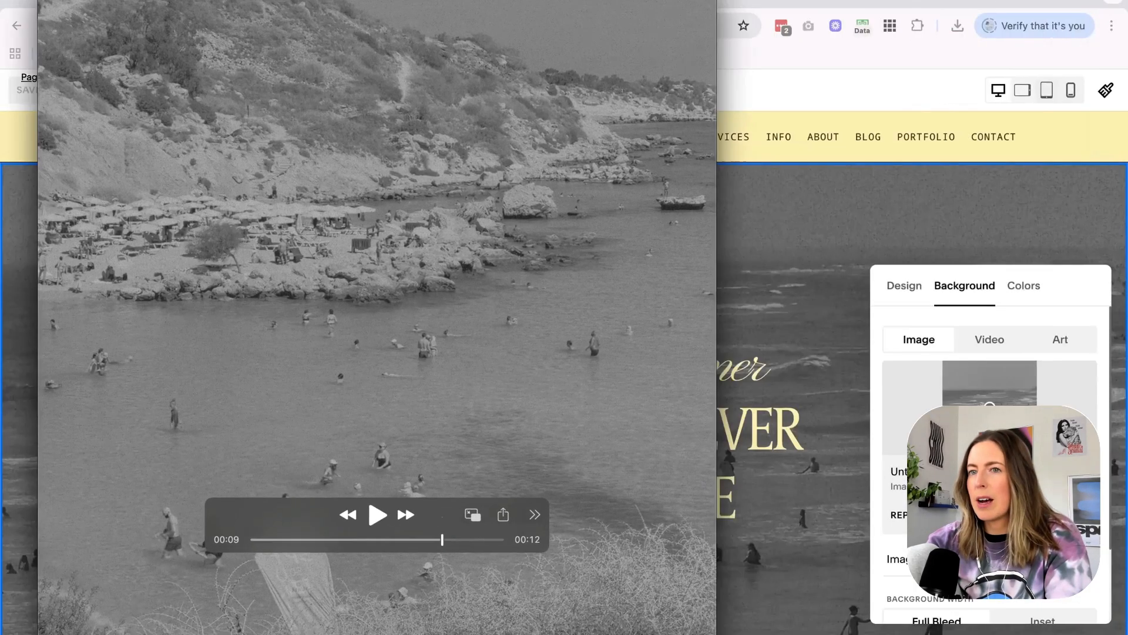
click(52, 4)
click(988, 353)
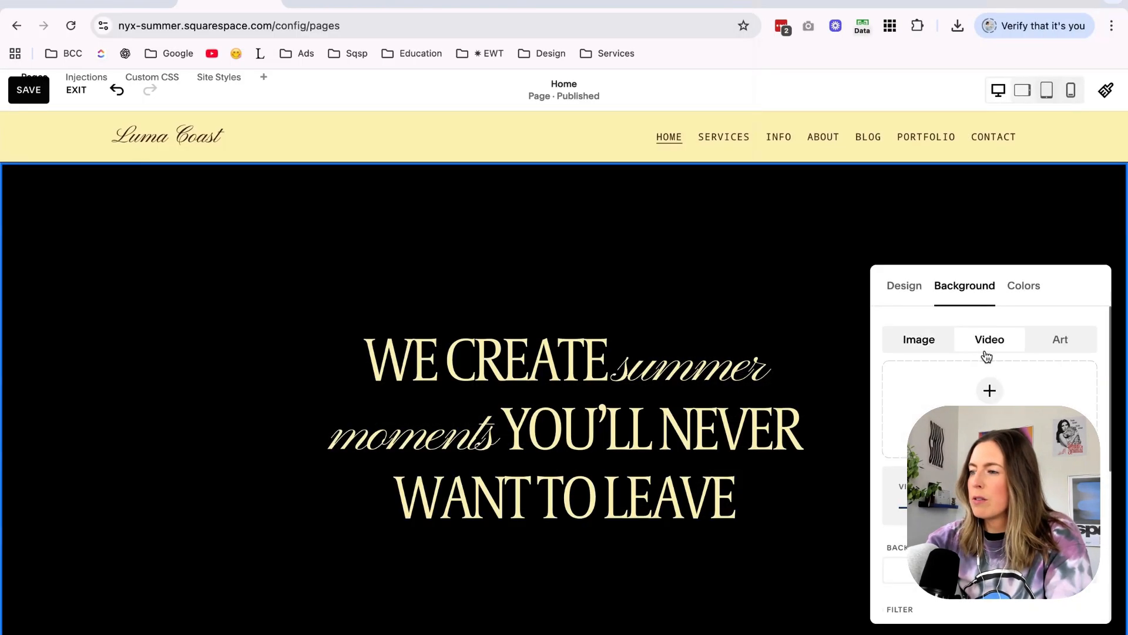
click(699, 631)
drag(701, 608, 999, 404)
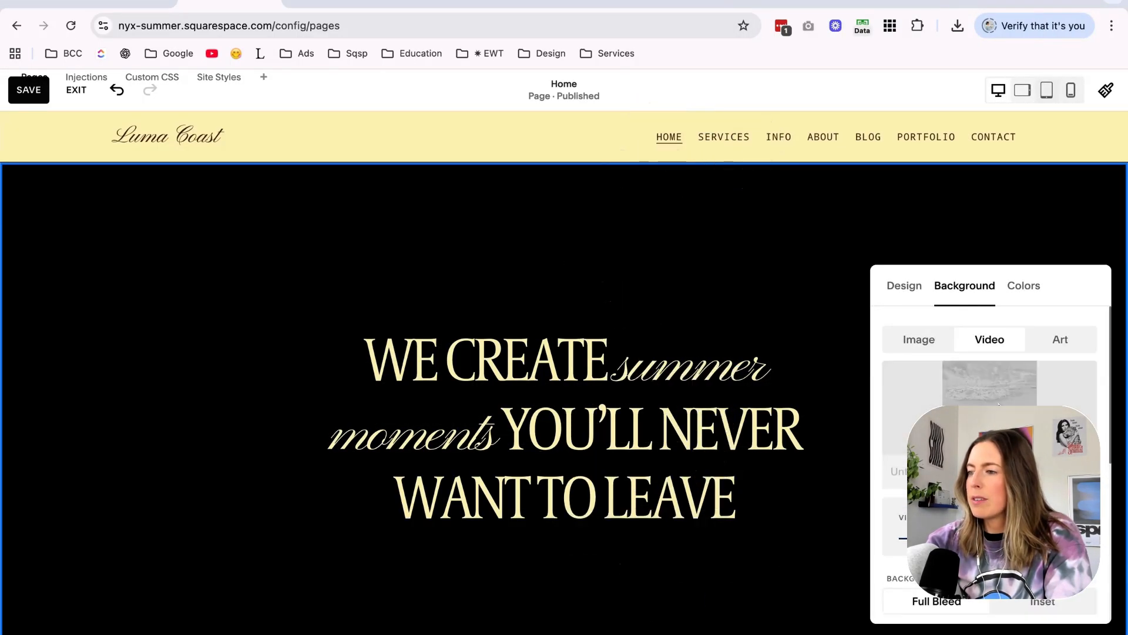
Review the live home page, including the hero video and the sections below it, and return to the editor.
click(332, 6)
scroll(393, 245, down, 3)
scroll(394, 249, up, 3)
scroll(395, 252, down, 8)
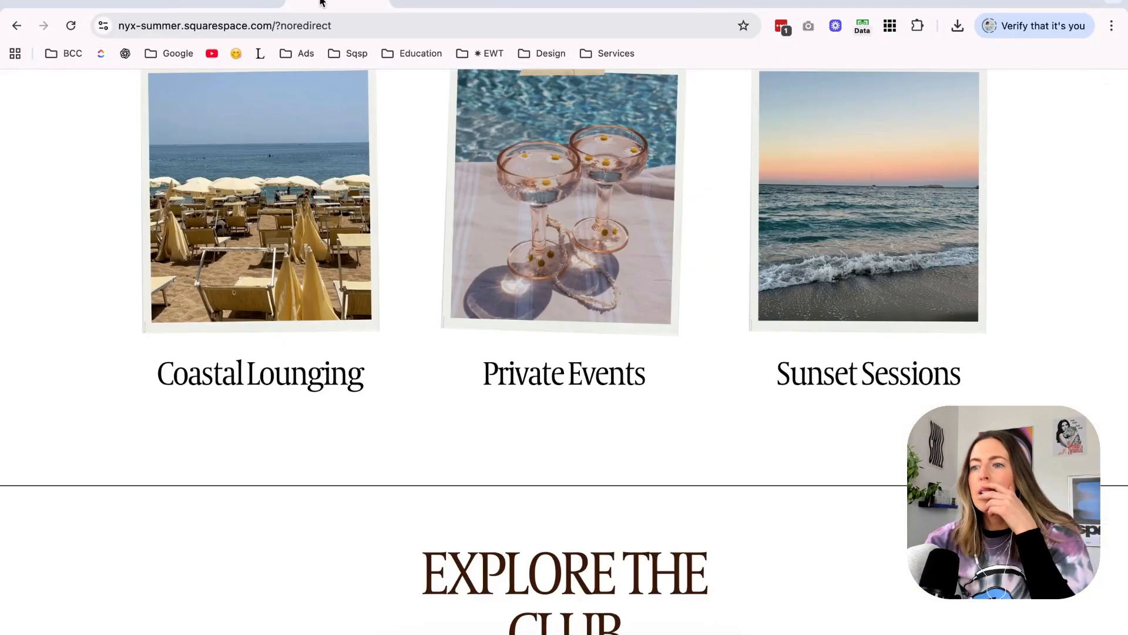
scroll(107, 160, up, 20)
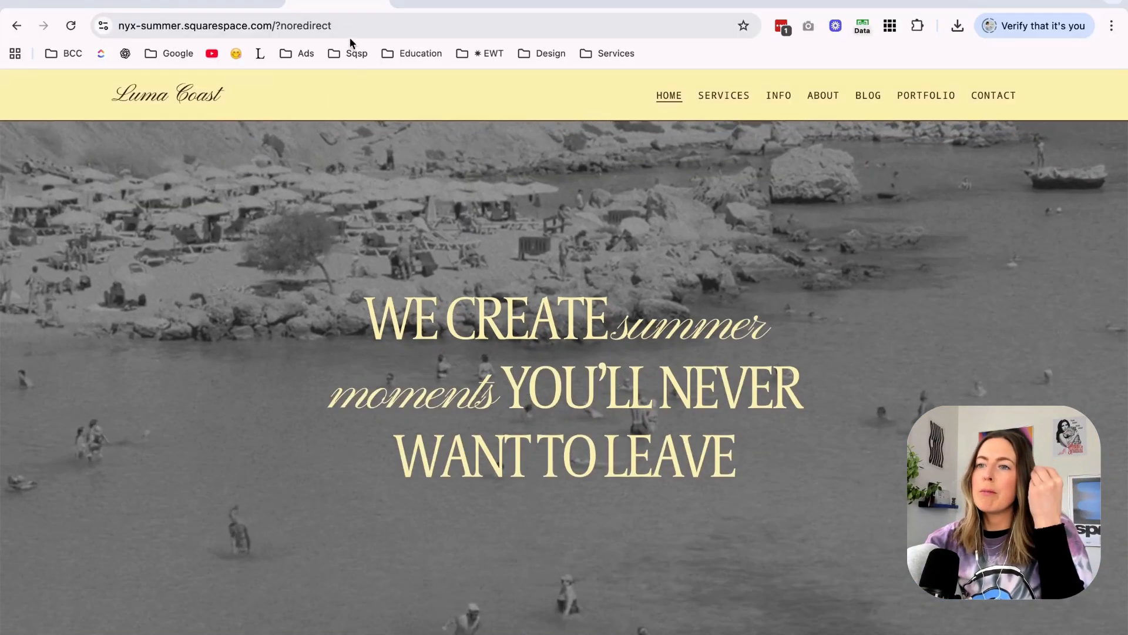
click(249, 3)
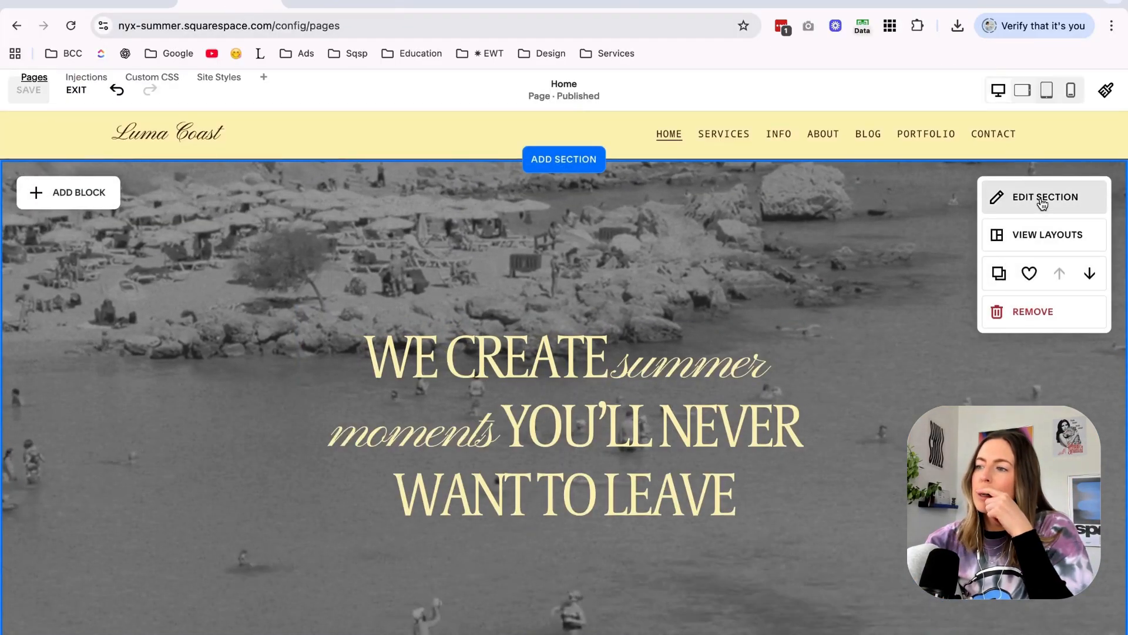
Switch the home page hero background from the video to the black-and-white beach wave image and save the page.
click(1040, 197)
click(940, 344)
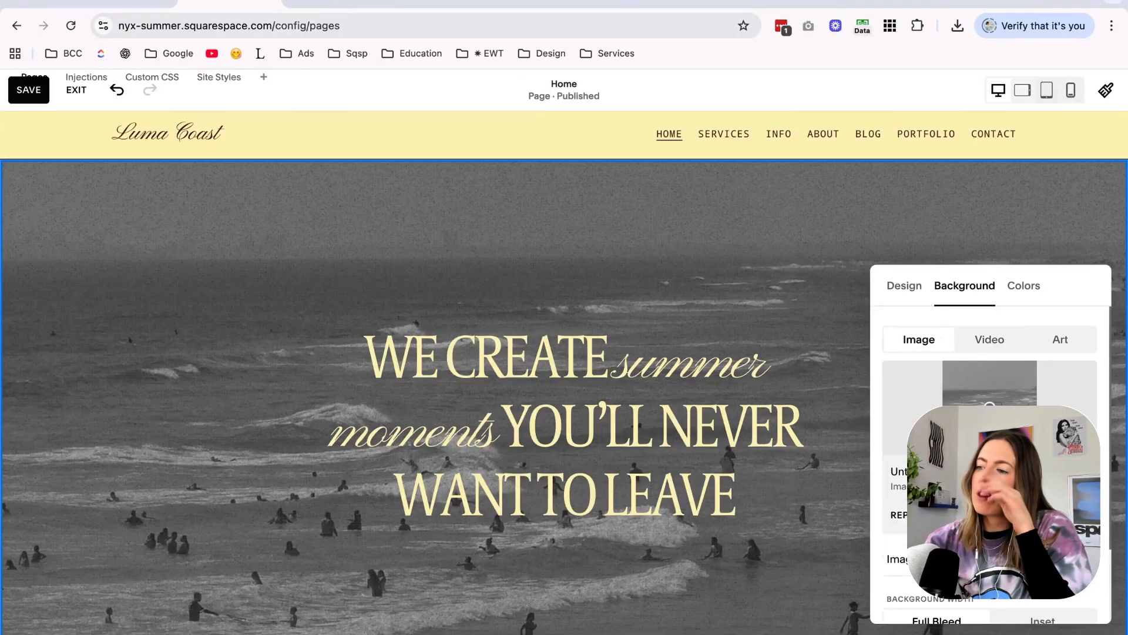
click(224, 293)
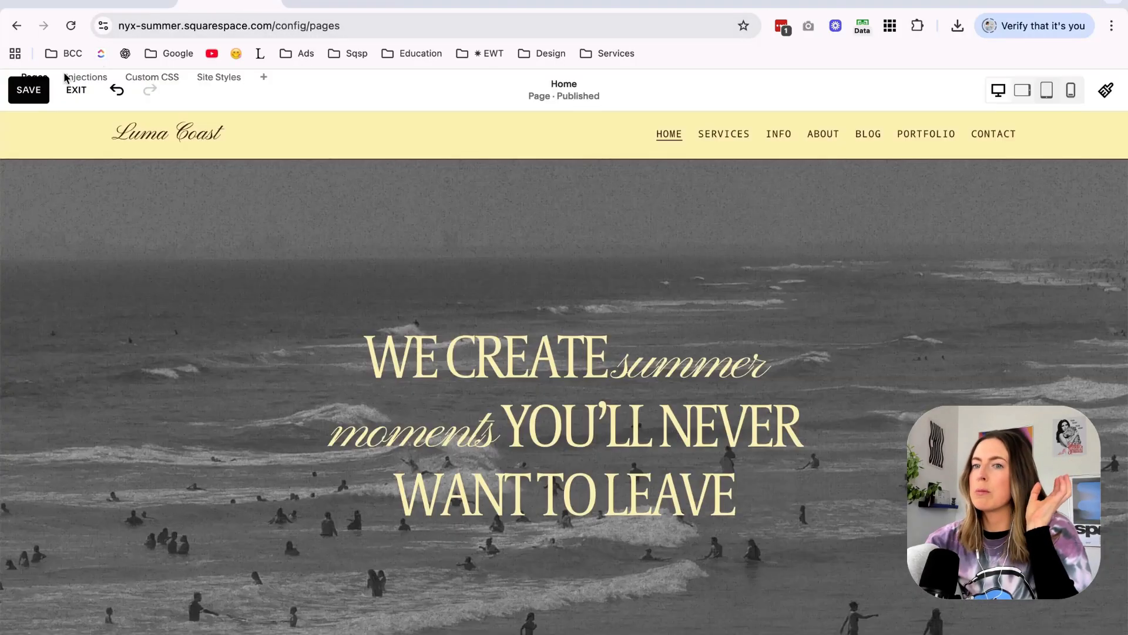
click(40, 94)
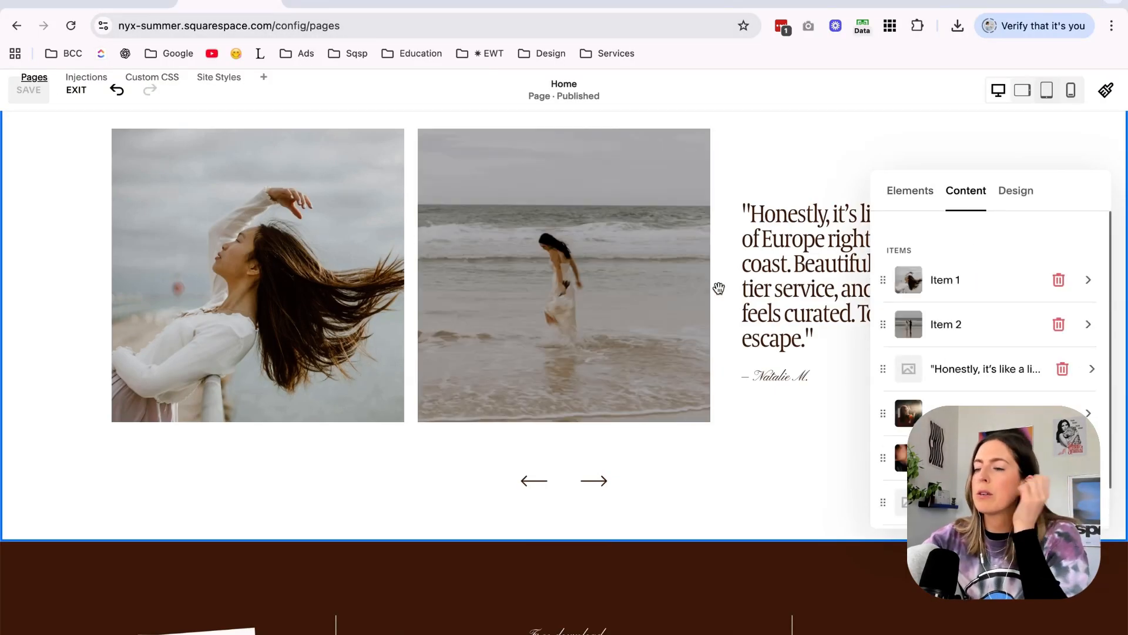
Replace the image of item 1 in the testimonial carousel with the stock photo of a hand and sunglasses shadow.
scroll(721, 287, up, 1)
click(989, 287)
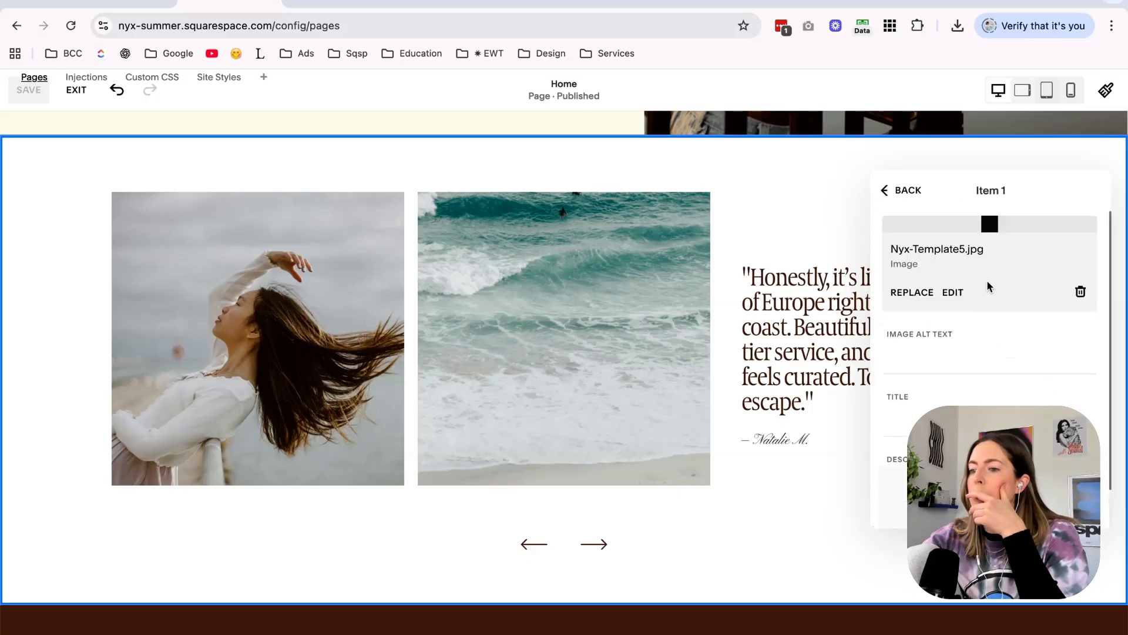
click(915, 369)
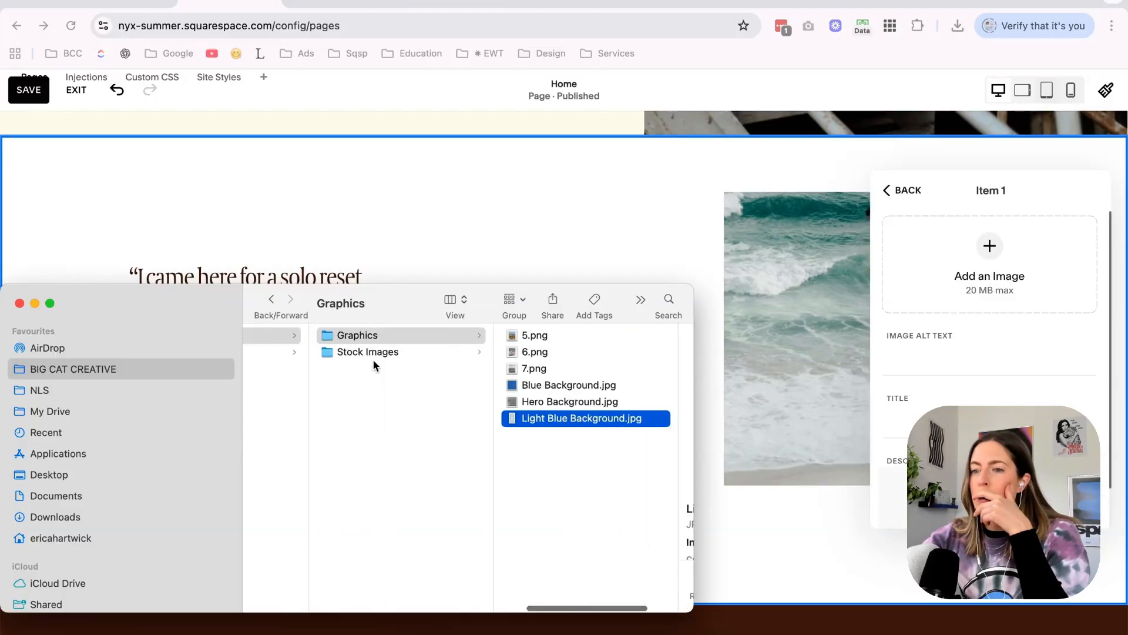
click(388, 351)
key(Right)
key(Down)
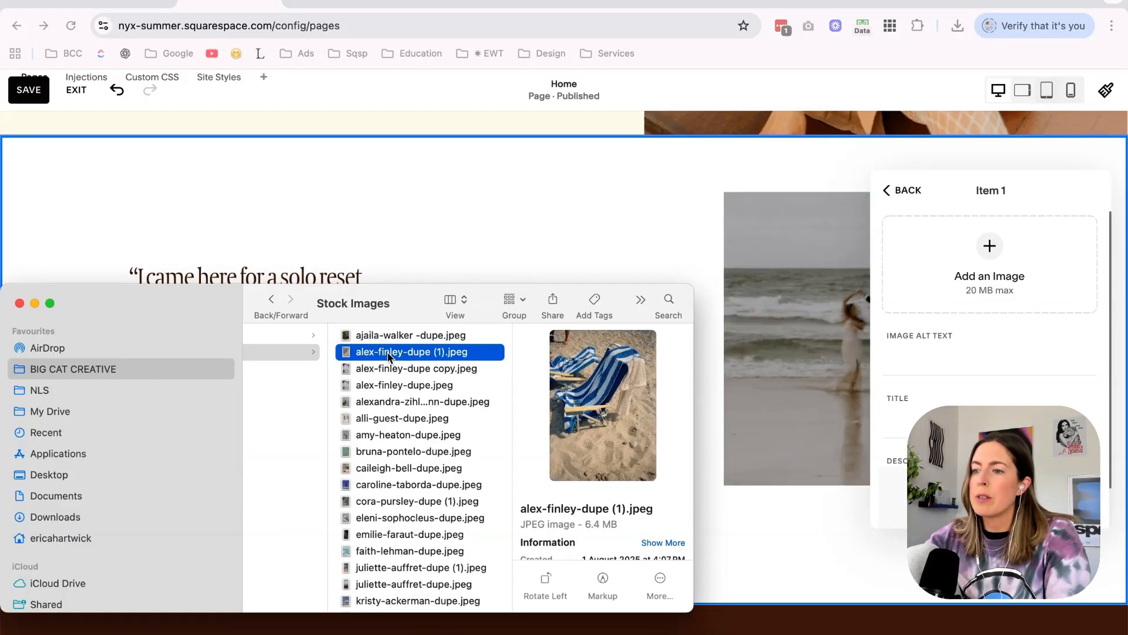
key(Down)
key(Down)
key(Down)
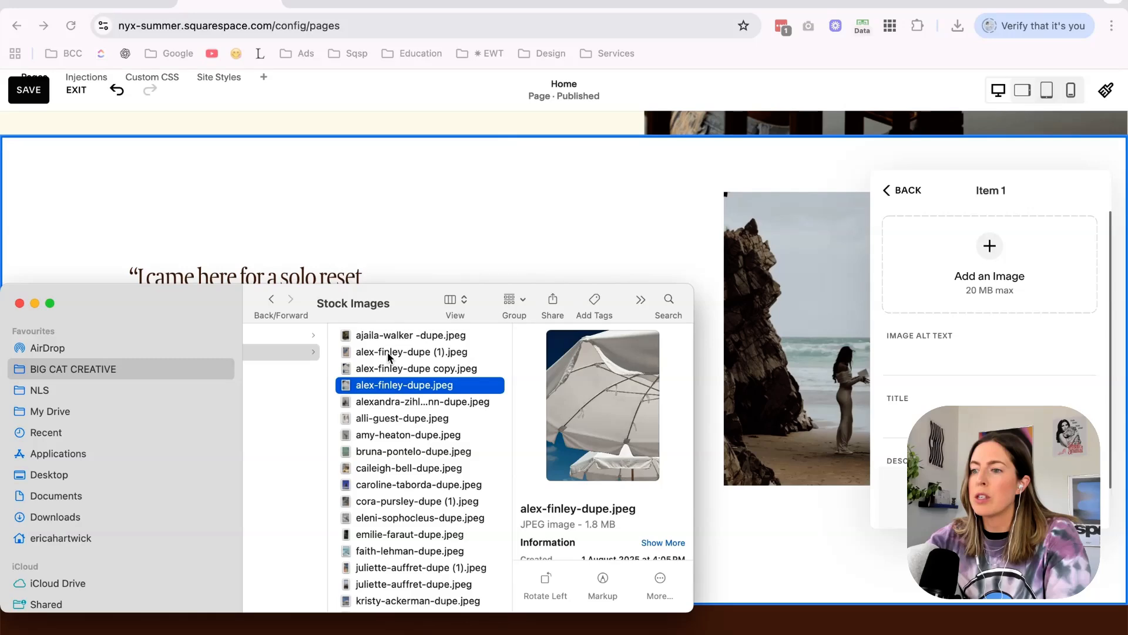
key(Down)
key(Down)
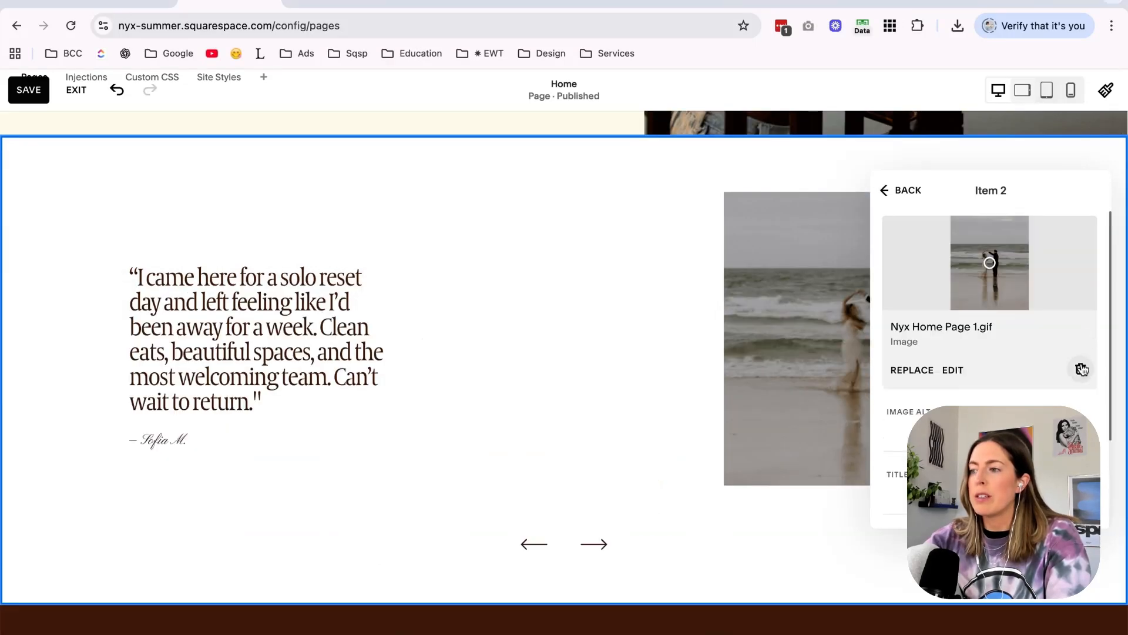
Replace the image of carousel item 2 with the green ocean waves photo from the Stock Images folder.
click(1078, 368)
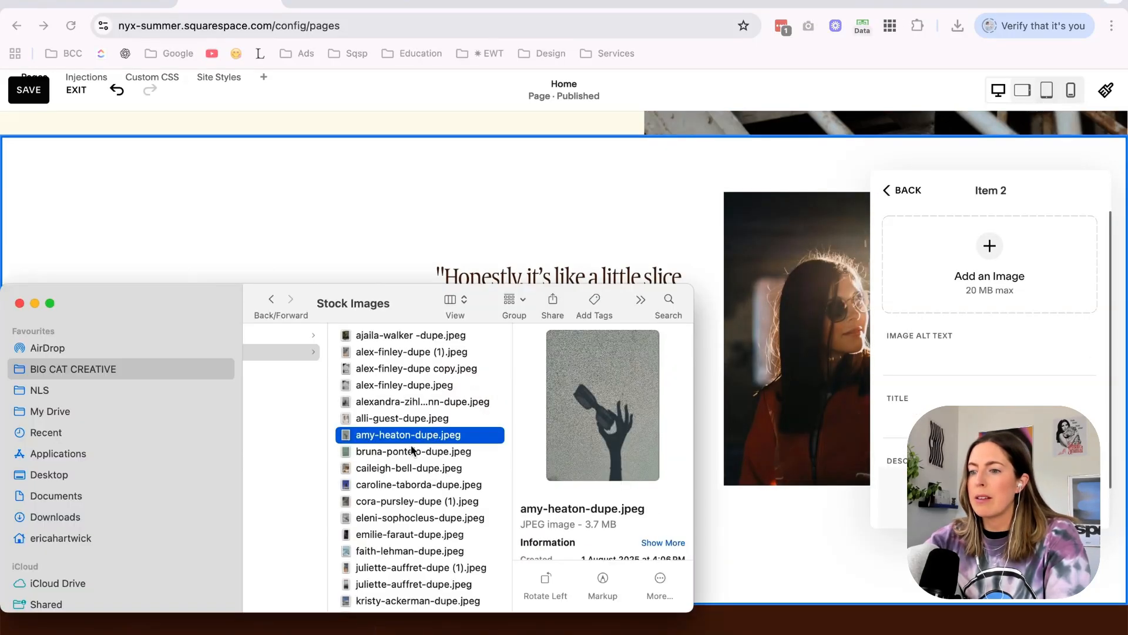
key(Down)
key(Down)
key(Down)
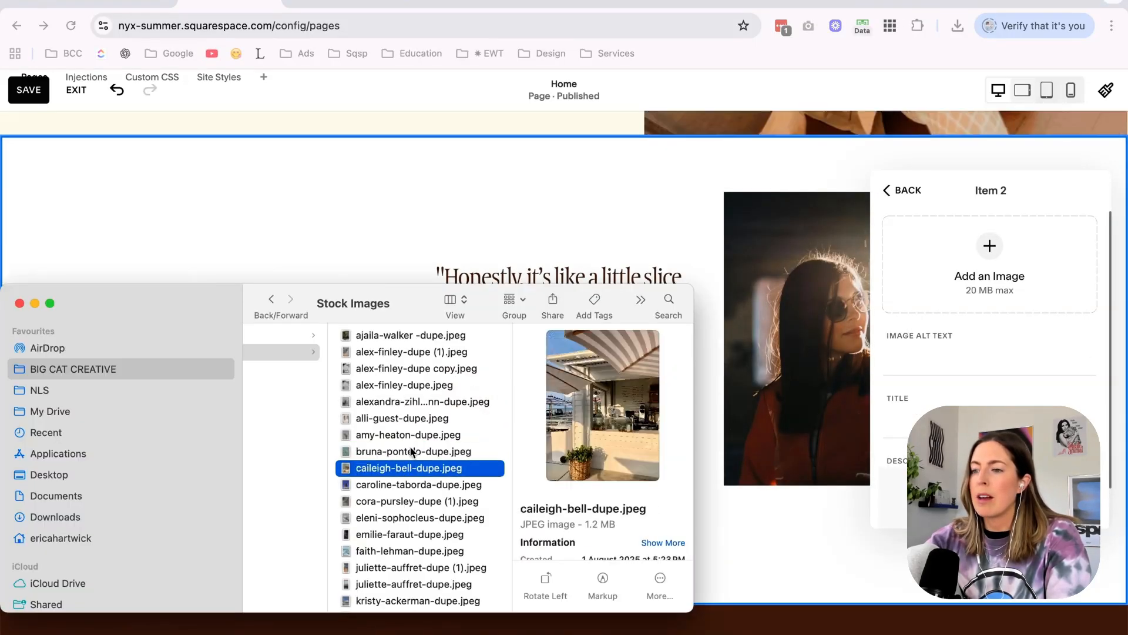
key(Up)
key(Down)
key(Down)
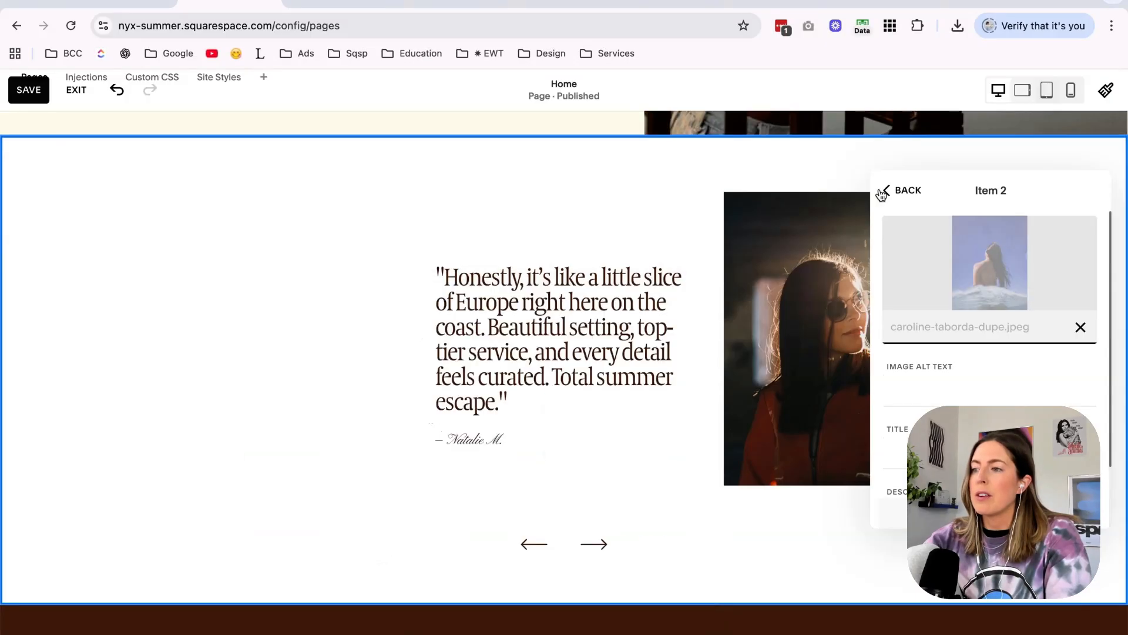
click(883, 191)
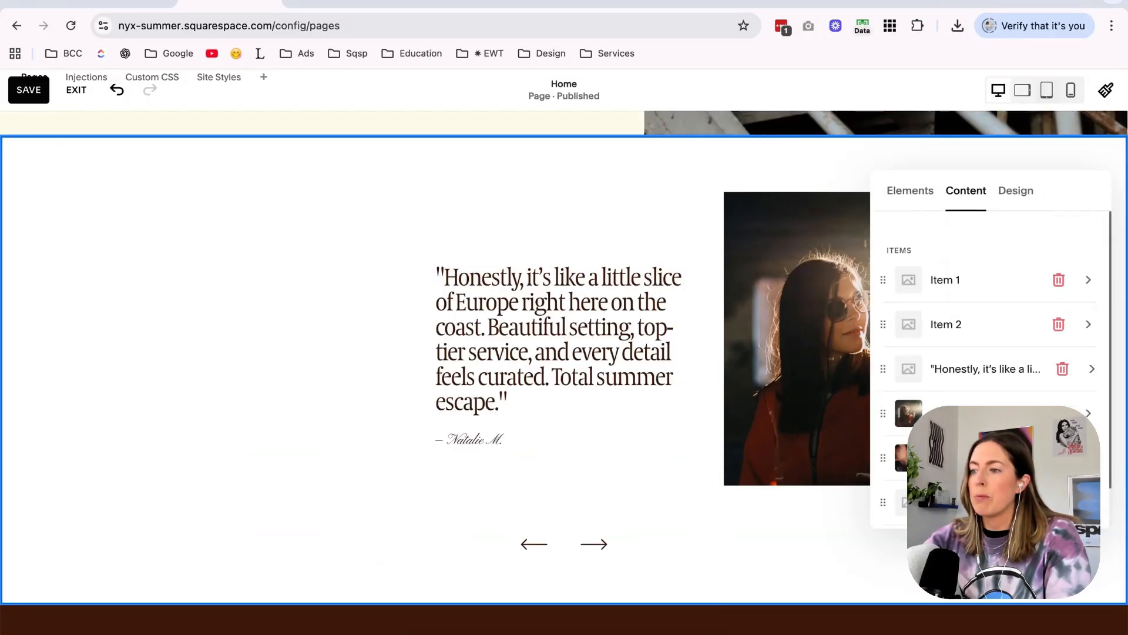
Replace the image of carousel item 4 with a summer photo from the Stock Images folder and page through the carousel to check the photos.
click(952, 413)
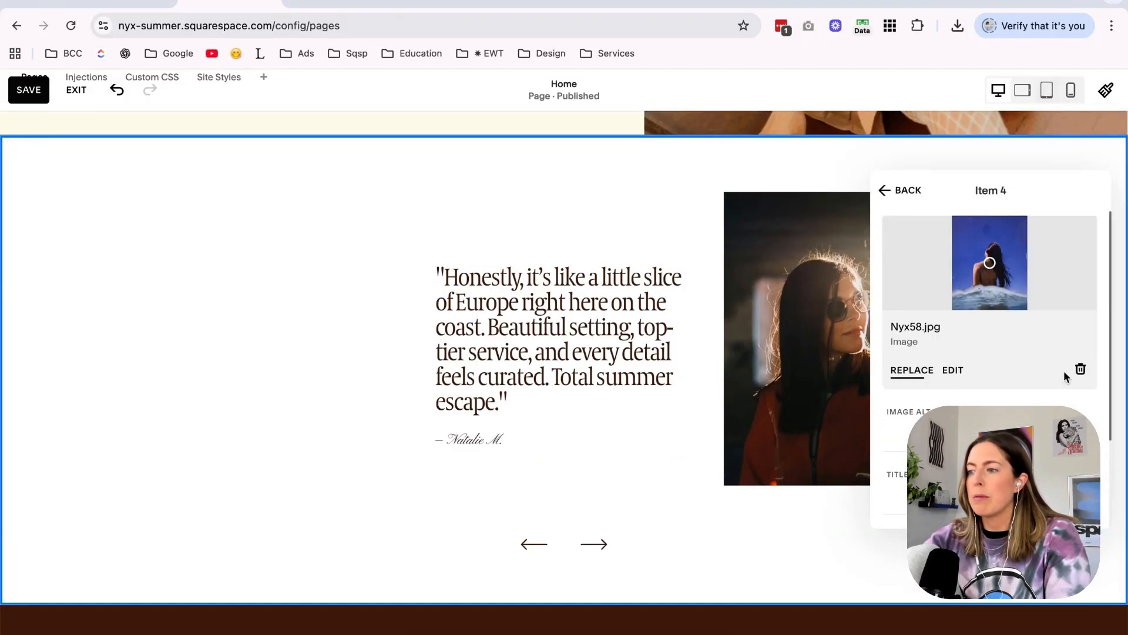
click(1081, 368)
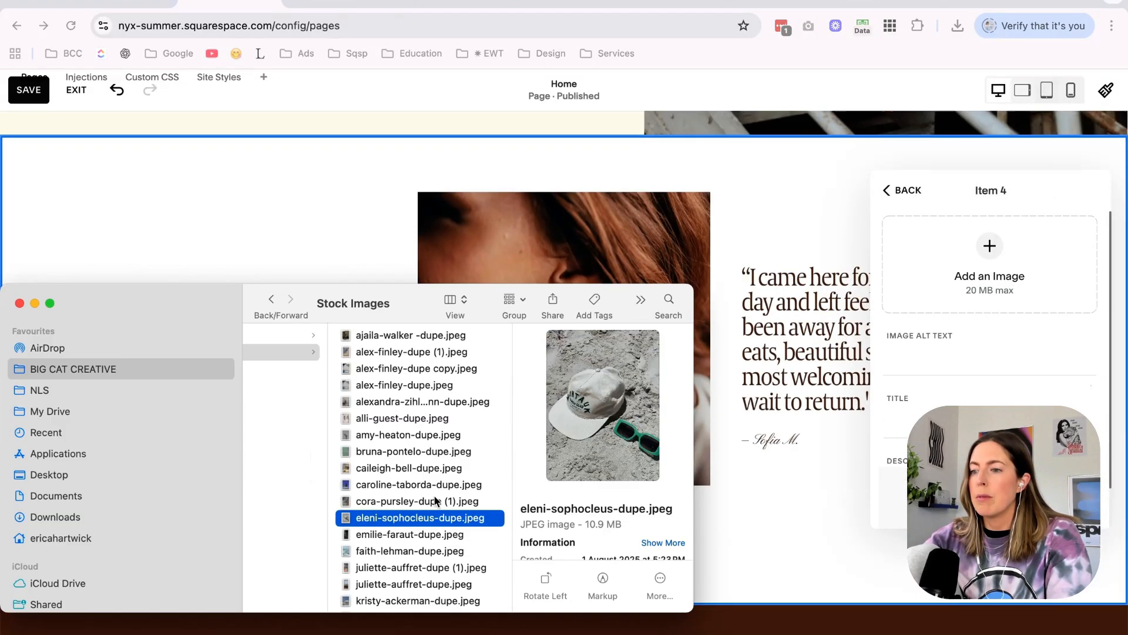
key(Down)
key(Down)
key(Down)
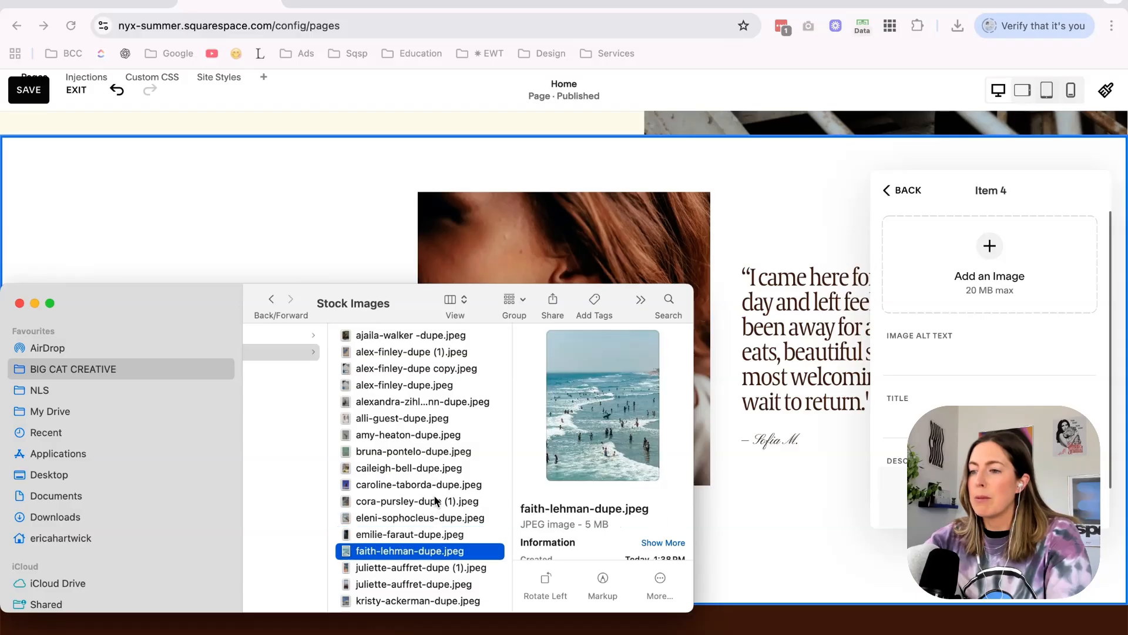
key(Up)
key(Down)
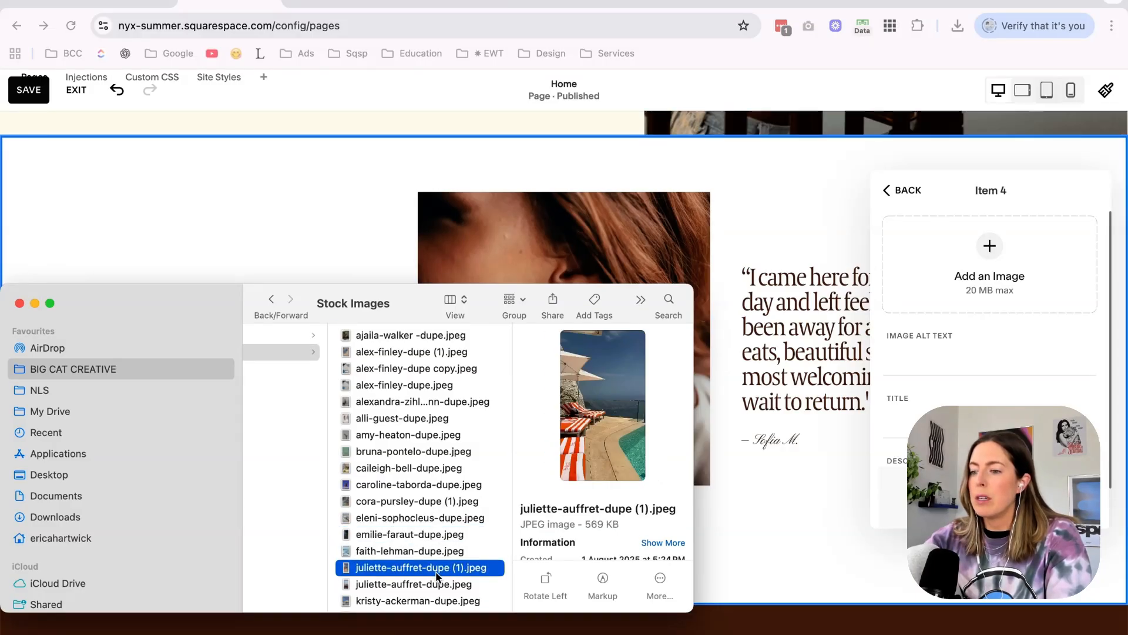
key(Down)
key(Up)
click(603, 546)
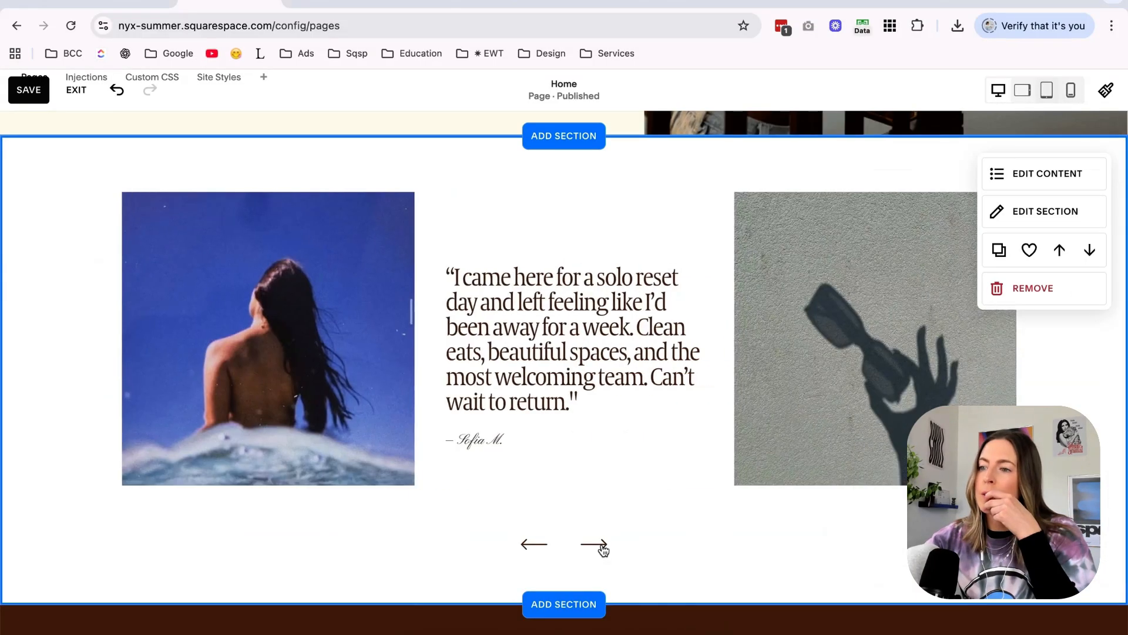
click(603, 546)
click(603, 545)
scroll(703, 488, up, 10)
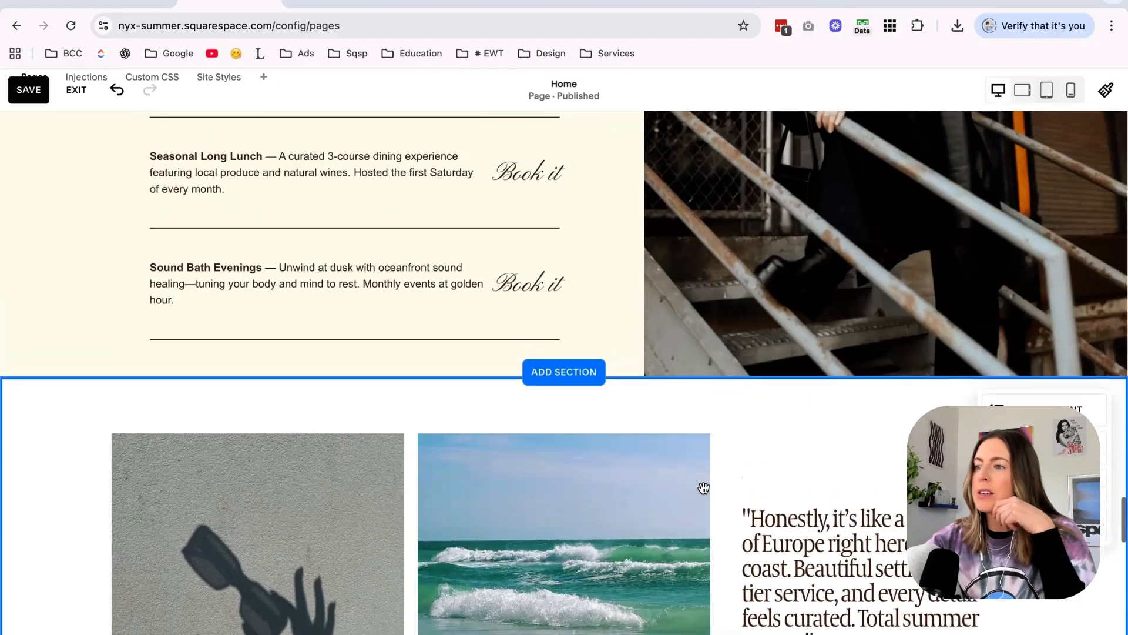
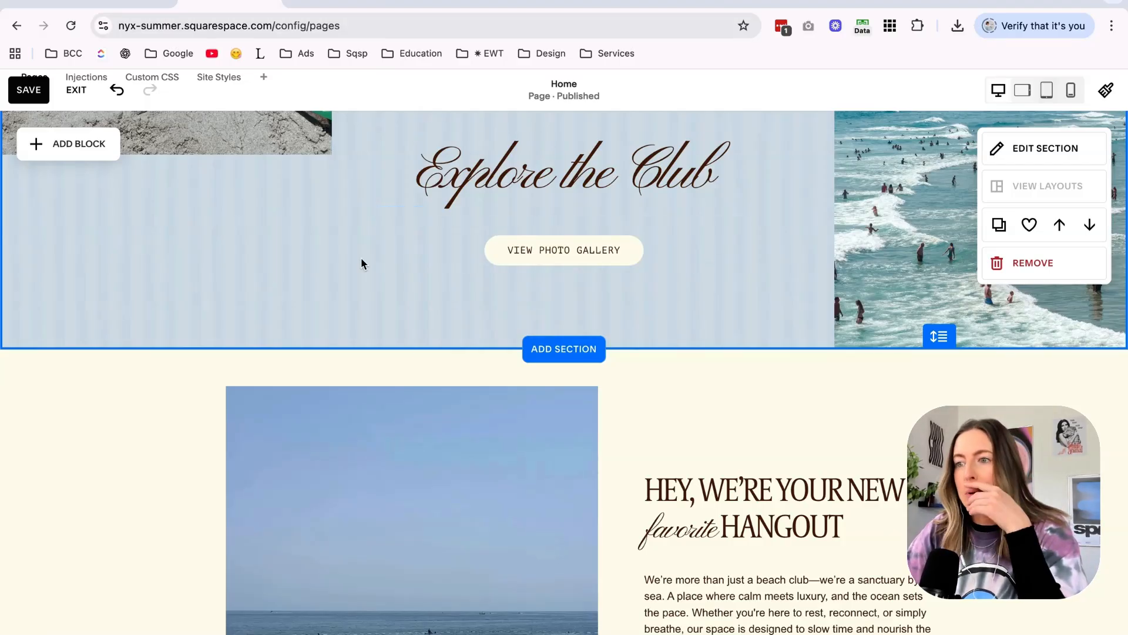
Examine the "endless SUMMER" layouts on the Nyx Summer Mood Boards in Canva, and return to the Squarespace home page editor.
click(361, 7)
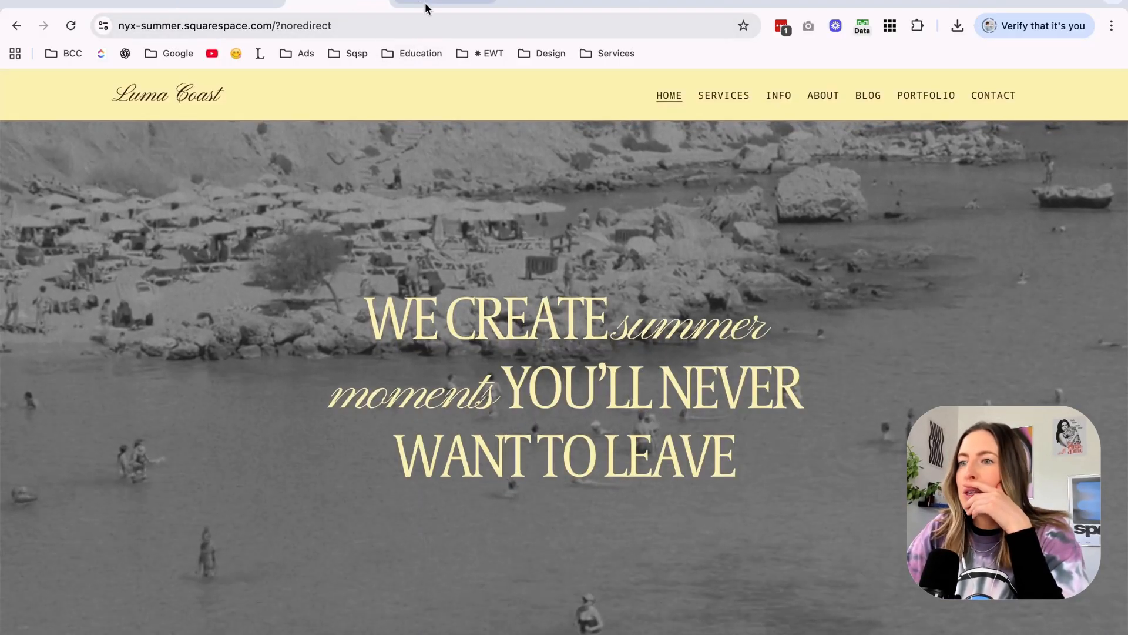
click(430, 7)
scroll(544, 390, down, 4)
scroll(544, 390, right, 2)
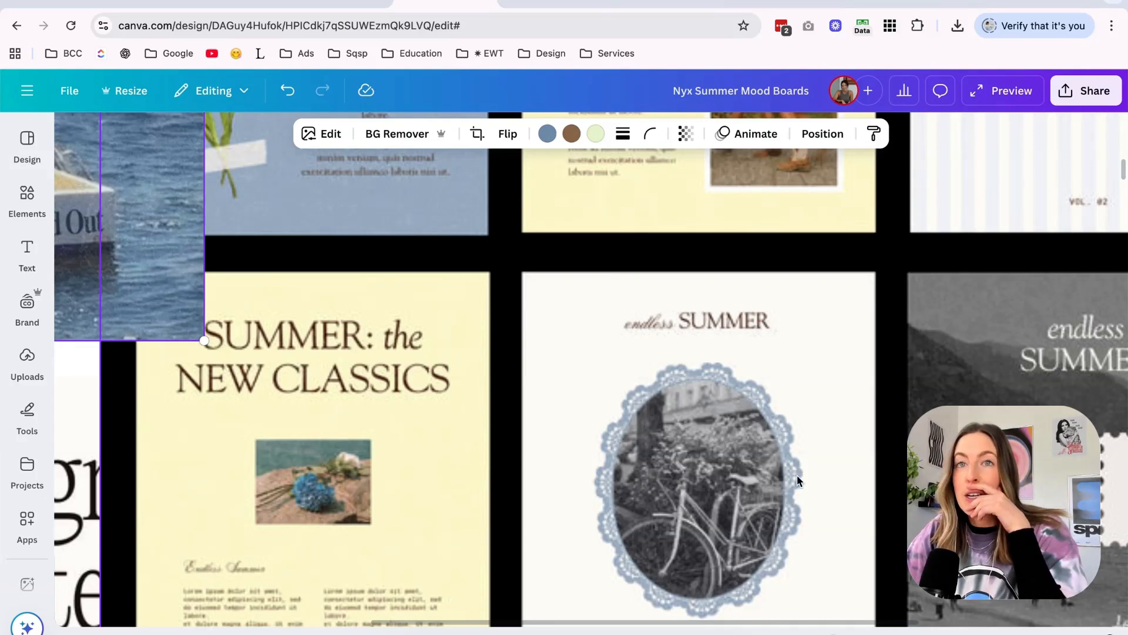
scroll(797, 475, down, 2)
scroll(796, 474, right, 5)
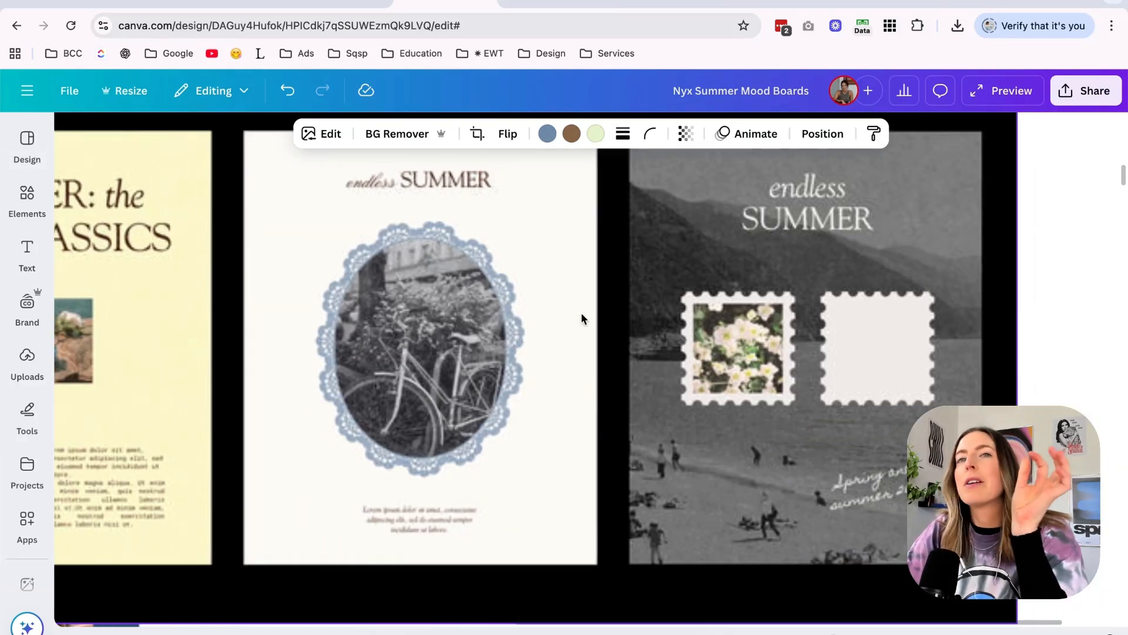
click(338, 1)
click(235, 2)
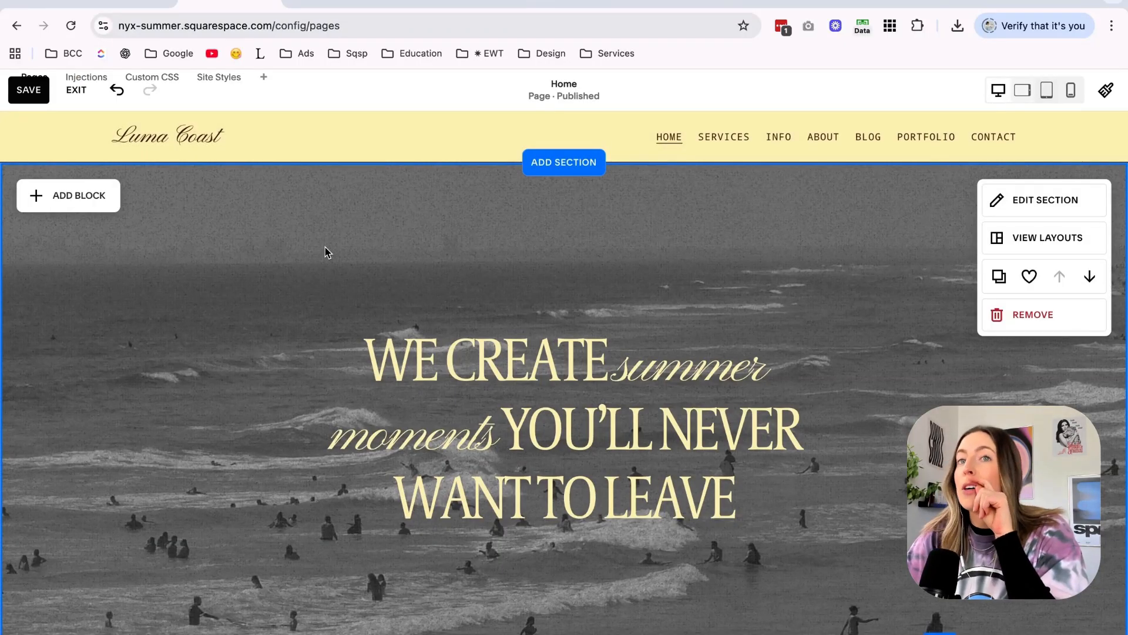
Look through the home page sections down to Upcoming Events and select that section's image block.
scroll(326, 247, down, 8)
scroll(531, 371, down, 10)
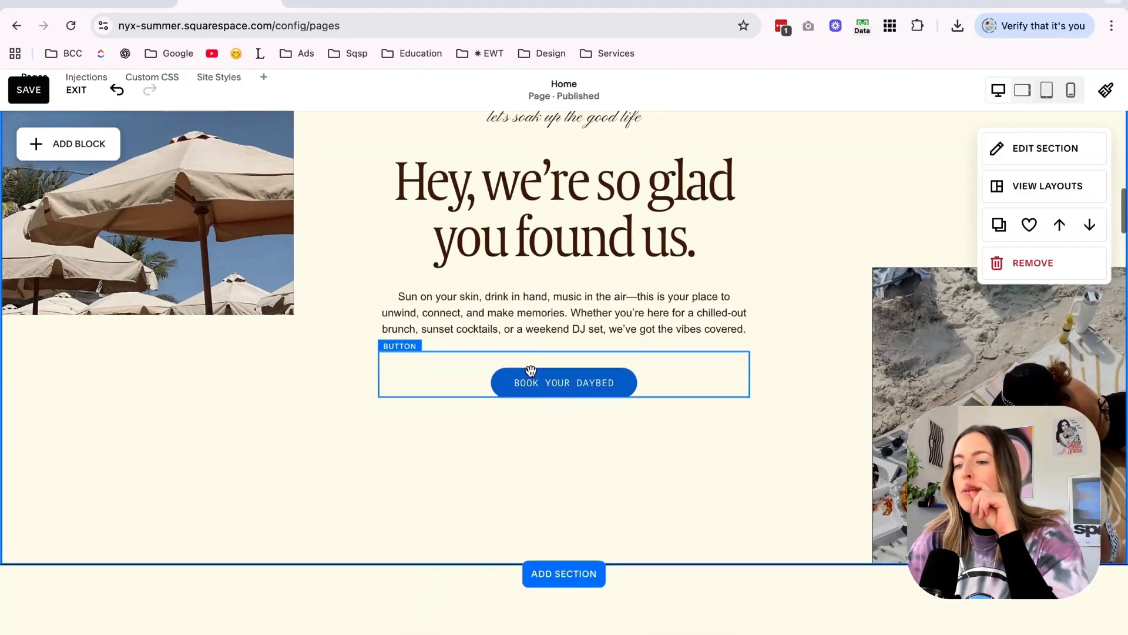
scroll(530, 373, down, 10)
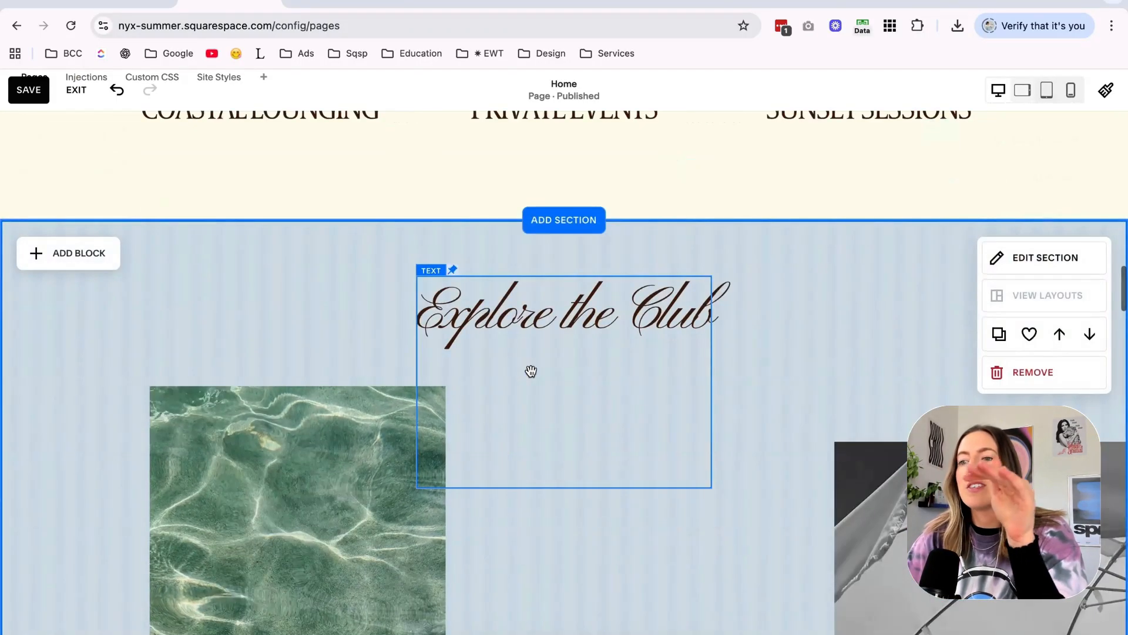
scroll(531, 372, down, 10)
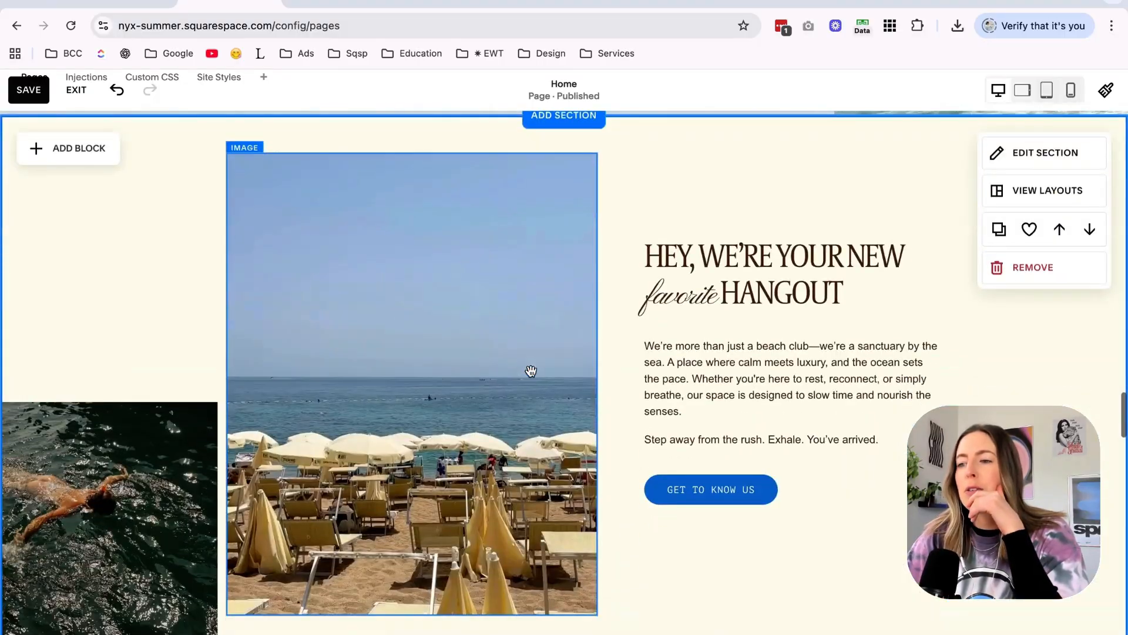
scroll(903, 331, up, 12)
scroll(903, 330, down, 10)
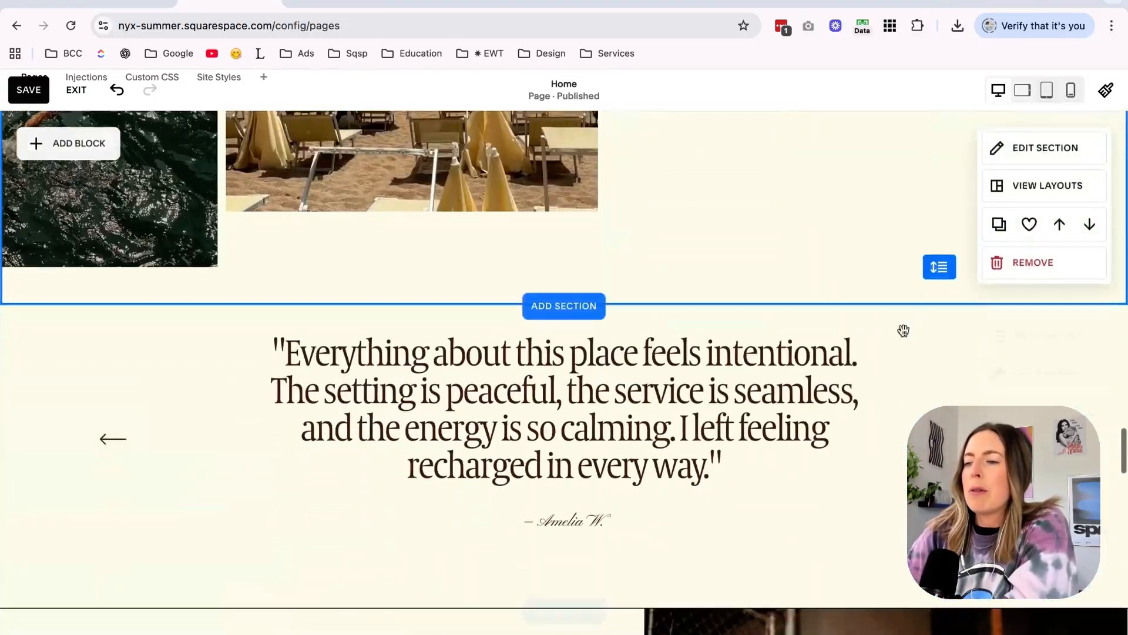
scroll(904, 330, up, 5)
scroll(904, 330, down, 10)
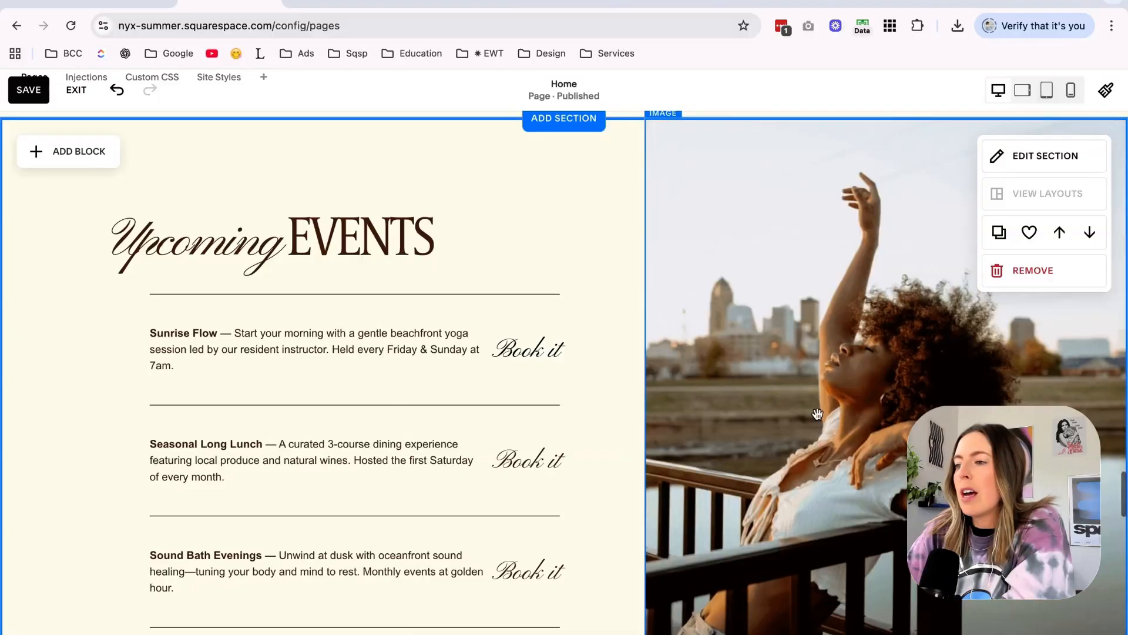
click(892, 359)
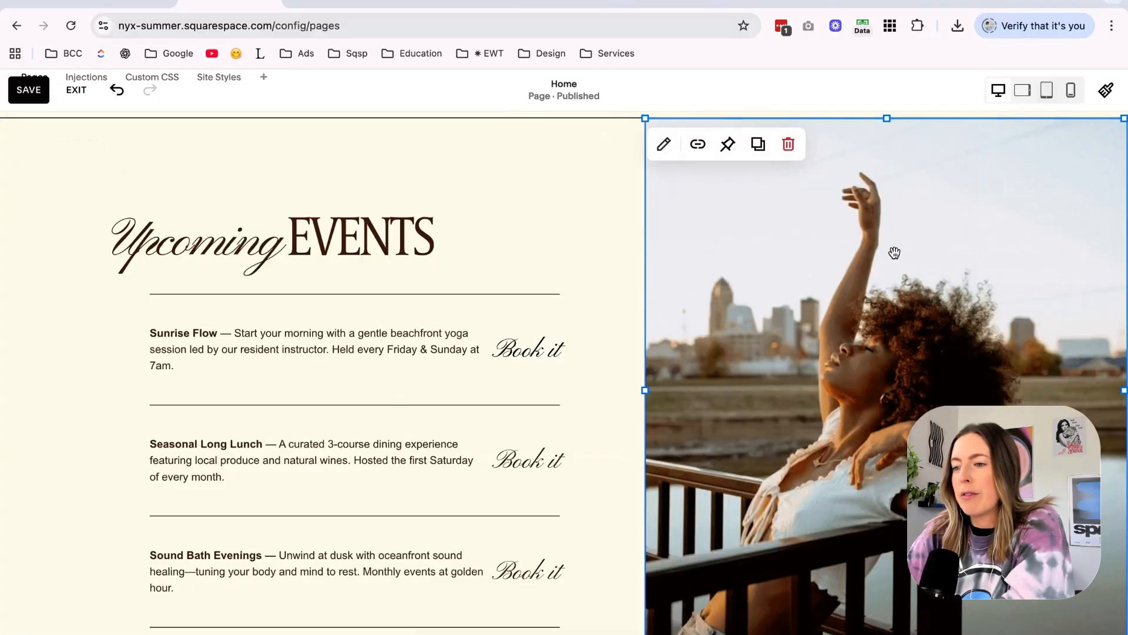
Switch to the untitled multi-design in Canva and duplicate its last page, page 11.
click(437, 8)
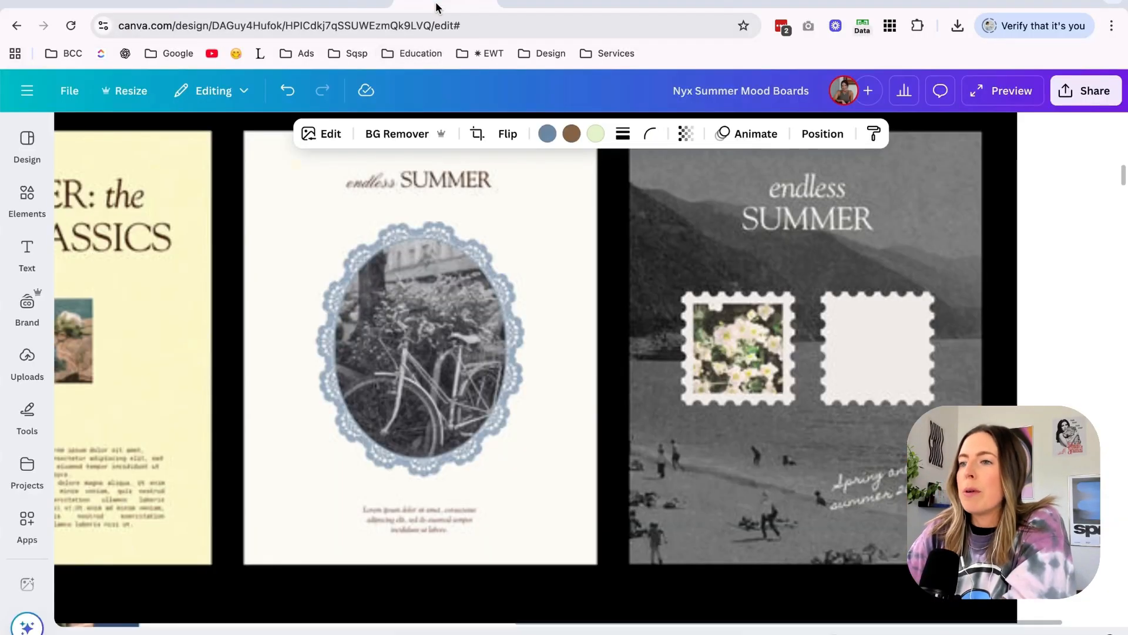
click(528, 9)
scroll(595, 280, down, 15)
click(780, 600)
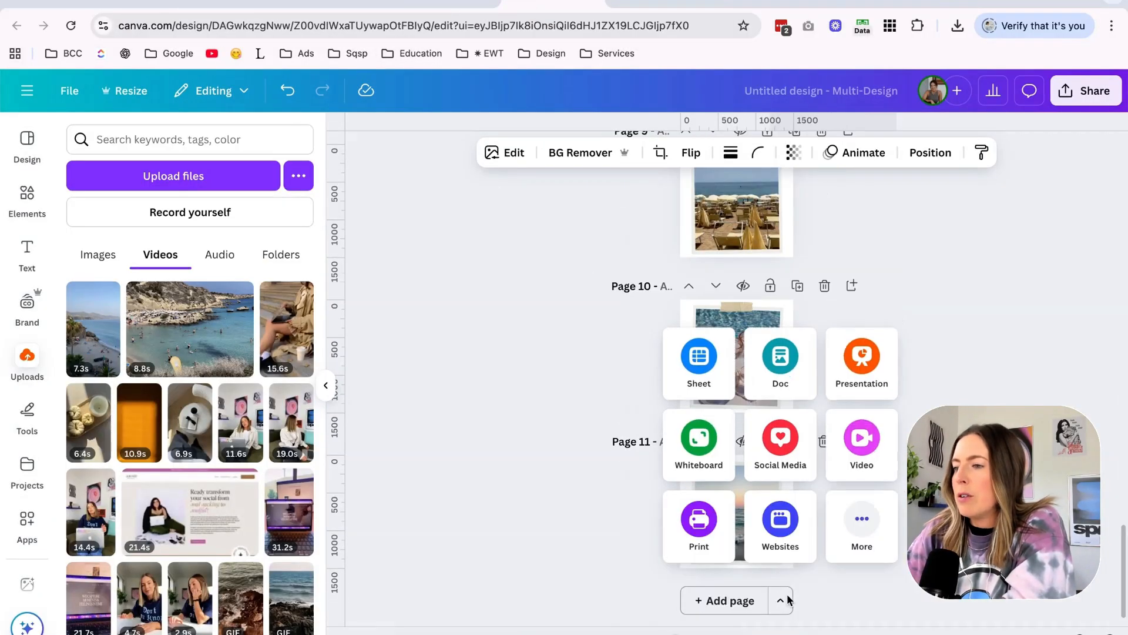
click(861, 520)
click(796, 441)
scroll(873, 441, up, 3)
Replace the sunset photo and frame on page 12 with the full-page sunglasses photo, duplicate the page and clear the copy's photo.
click(840, 540)
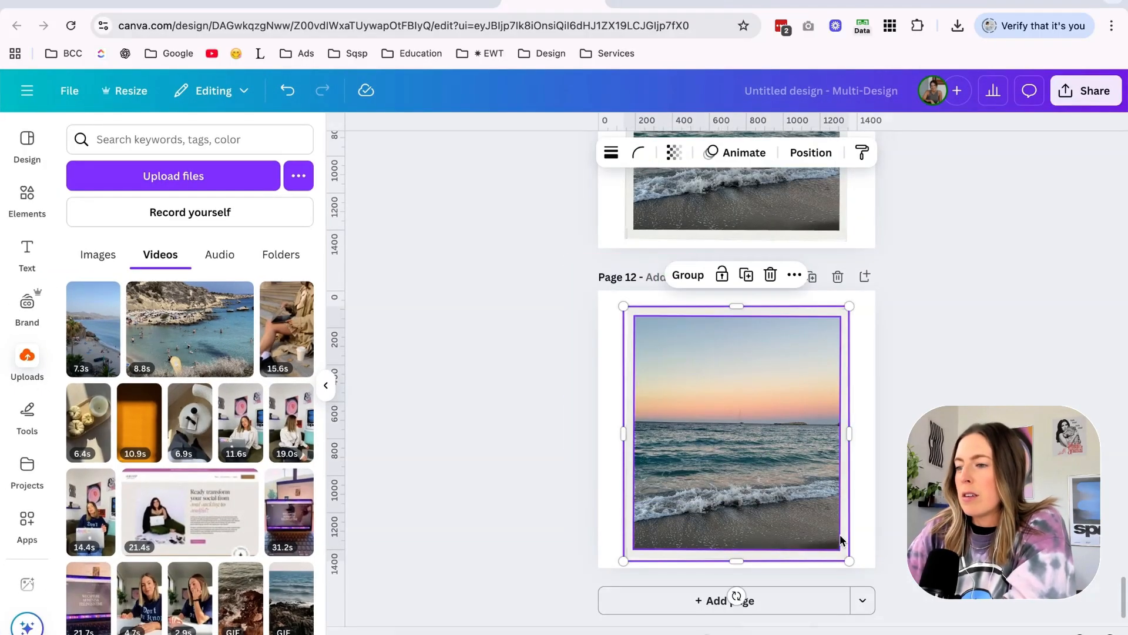
key(Delete)
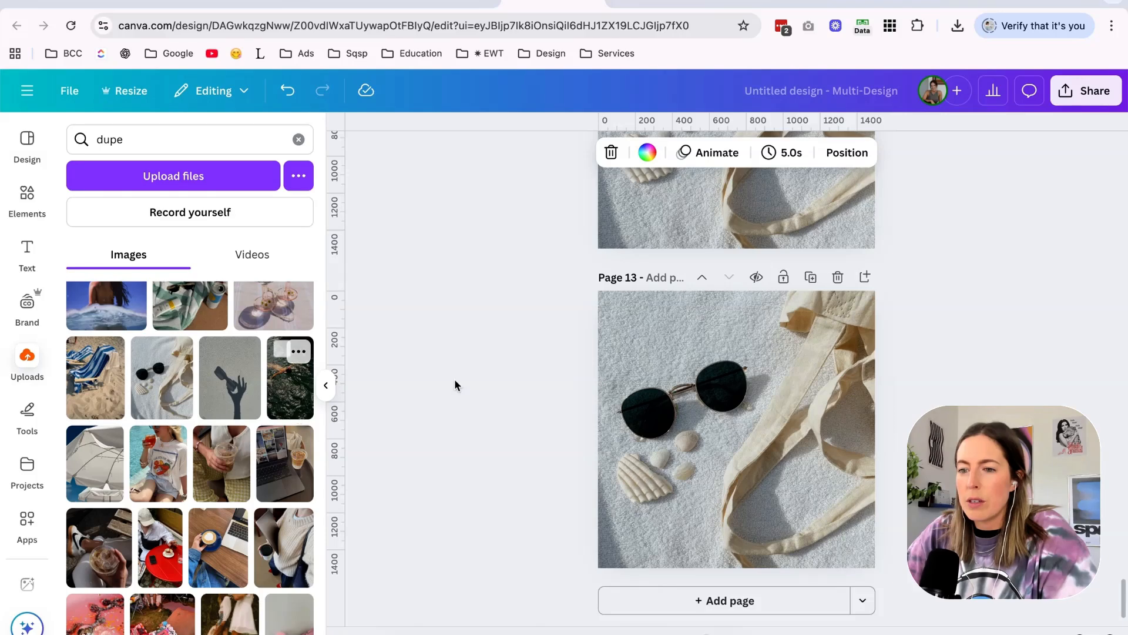
key(Delete)
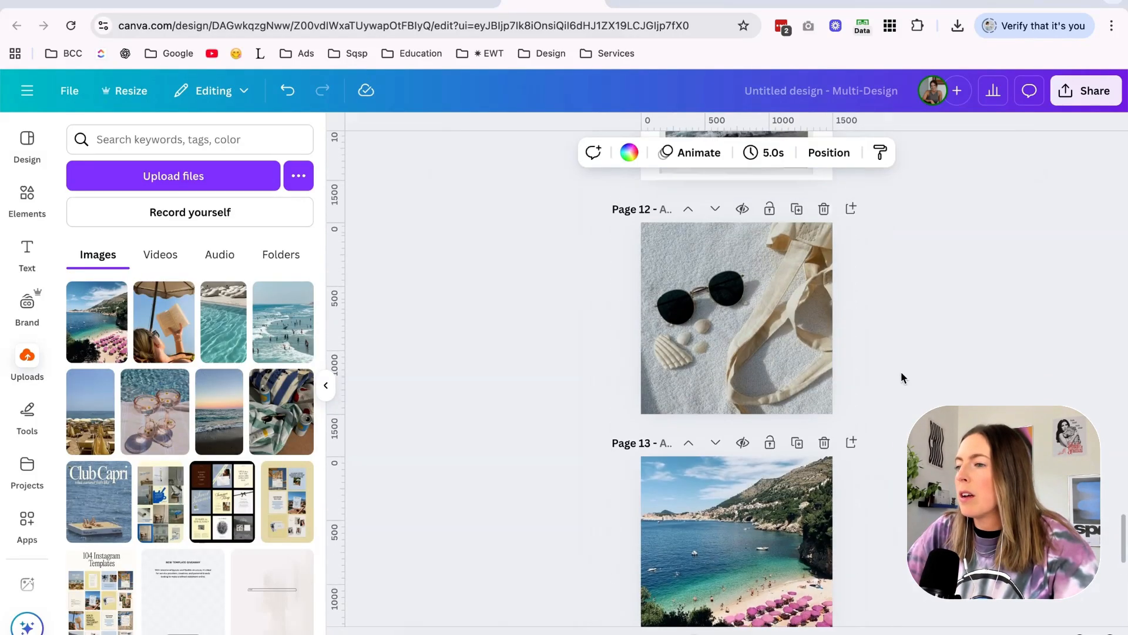
Show the design's pages in a timeline with durations, positioned at the sunglasses page.
click(777, 329)
click(1086, 90)
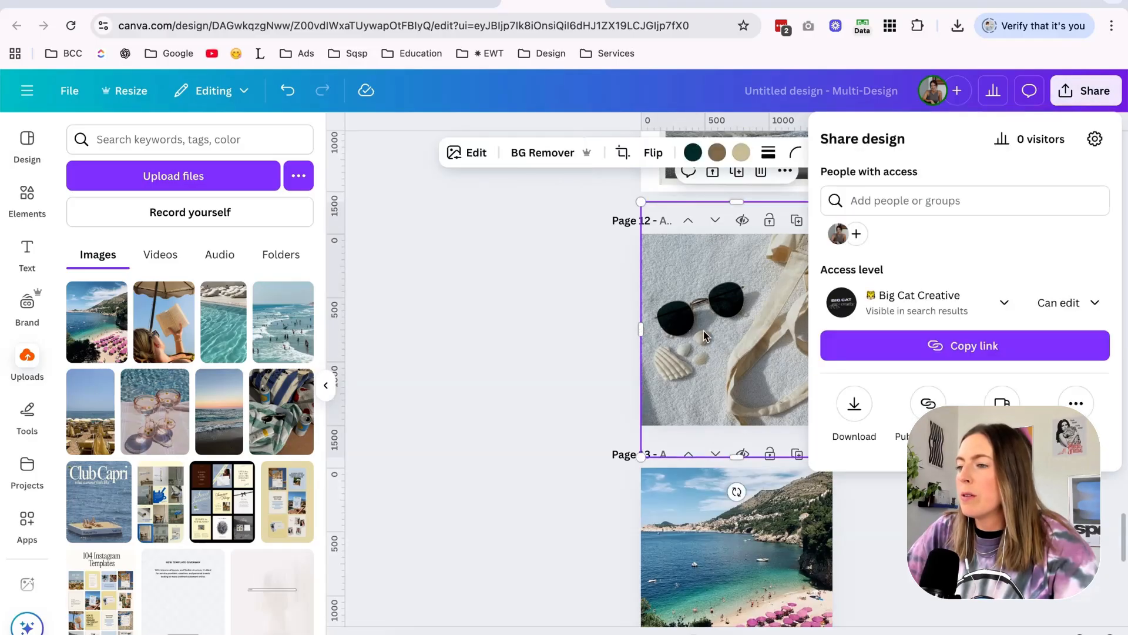
click(898, 474)
click(916, 633)
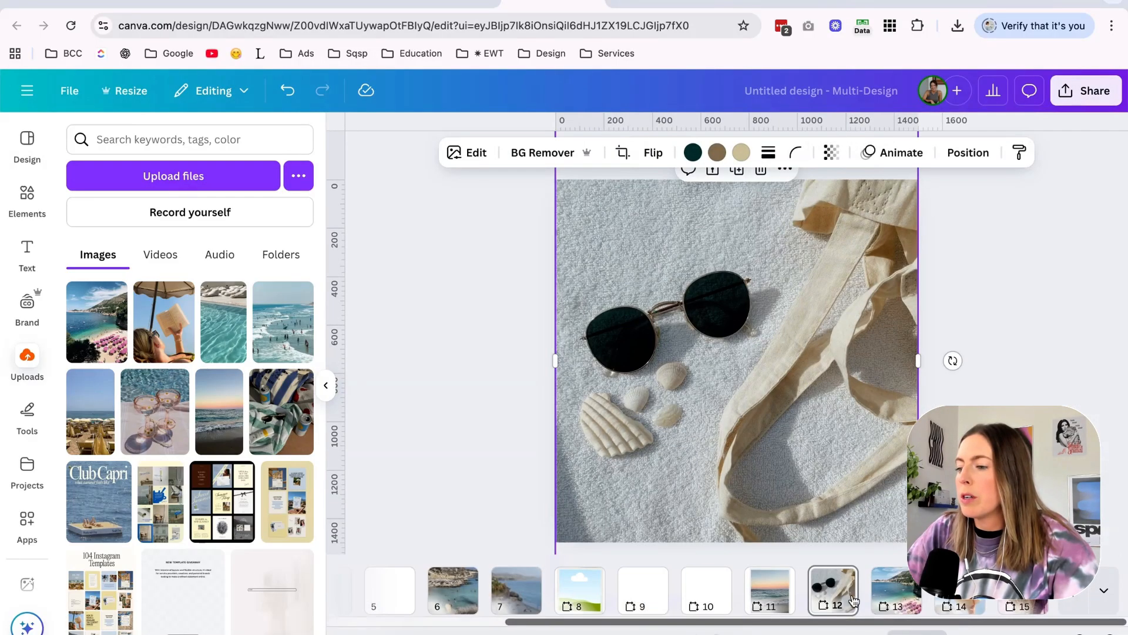
click(437, 633)
scroll(735, 571, right, 2)
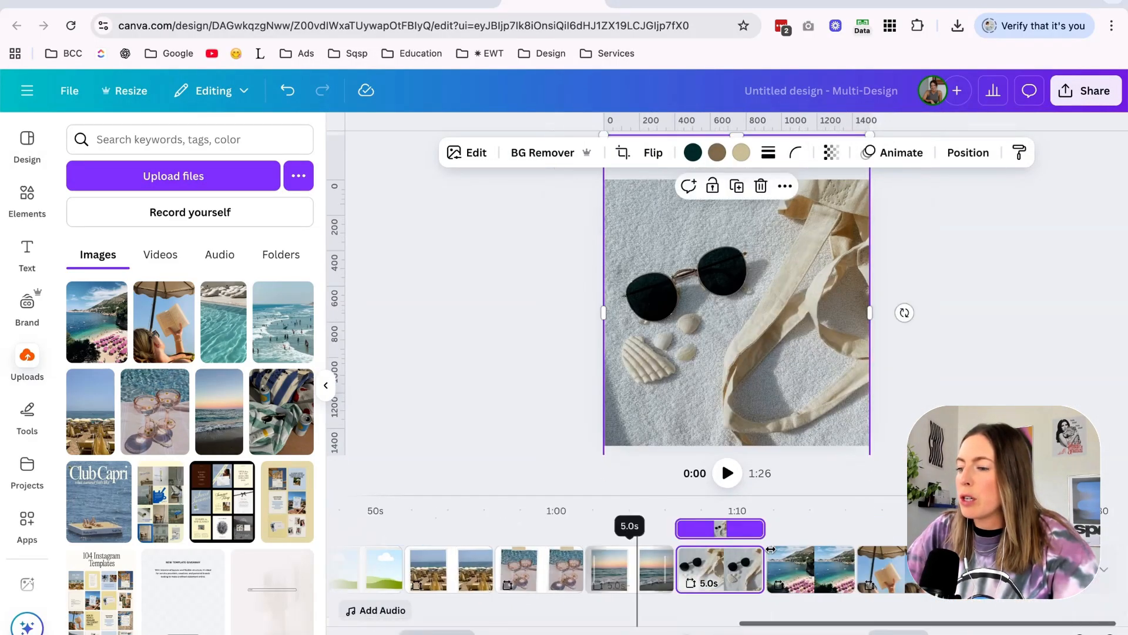
Set the timing of the last four pages, starting with the sunglasses page, to 2.0 seconds each.
click(817, 573)
click(731, 569)
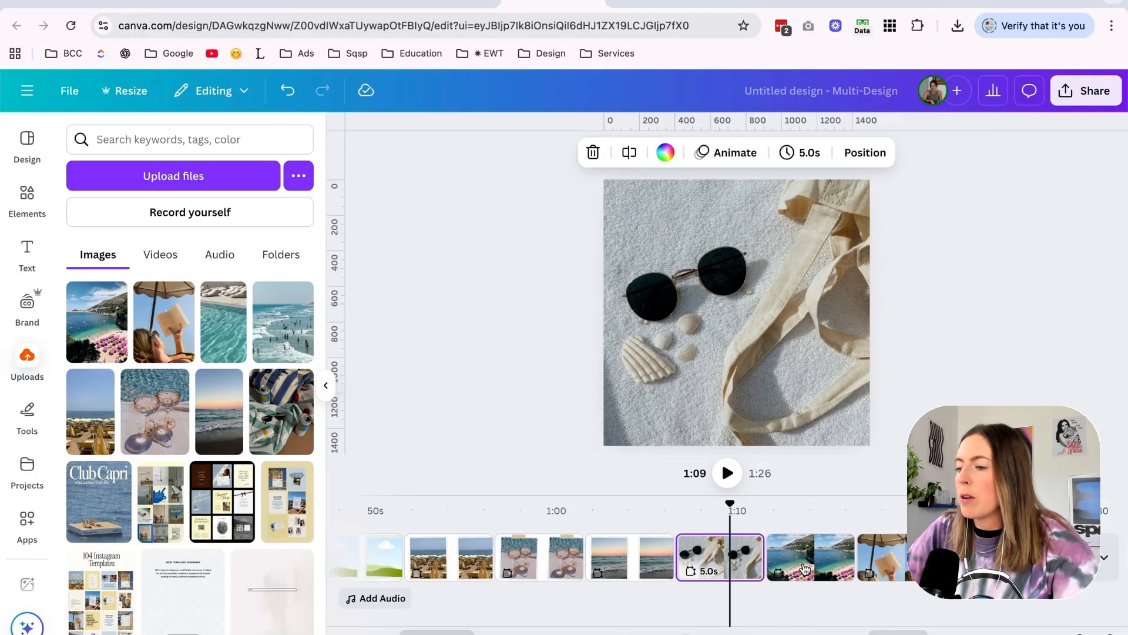
shift+click(817, 566)
shift+click(916, 563)
click(834, 158)
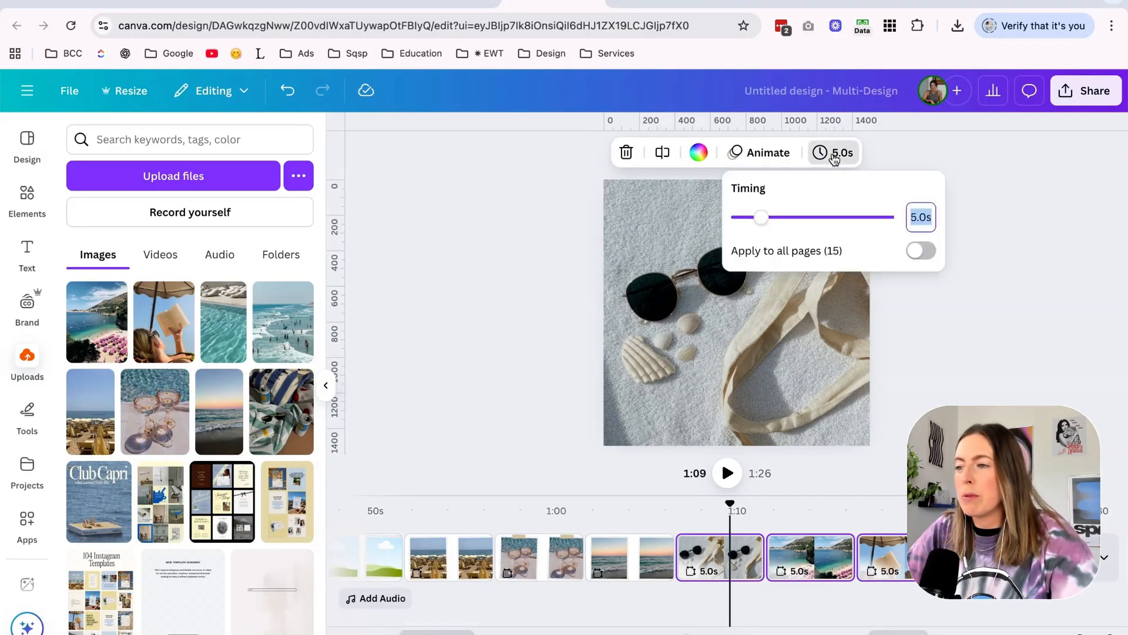
text(2)
key(Return)
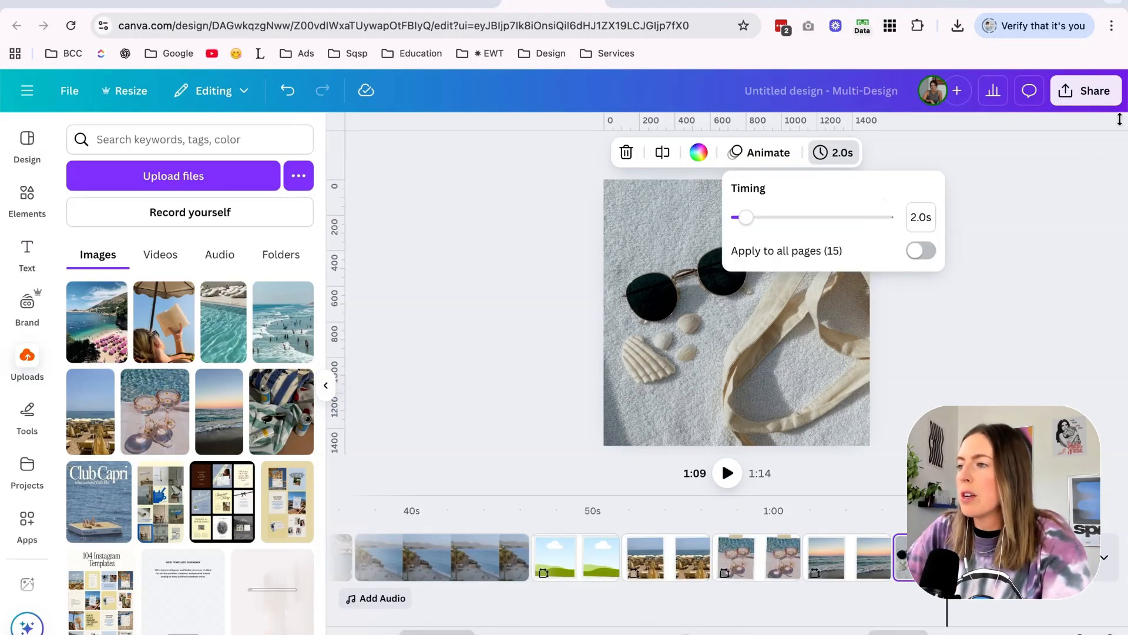
Set the design's download to GIF format with only pages 12–15 included.
click(1092, 91)
click(849, 404)
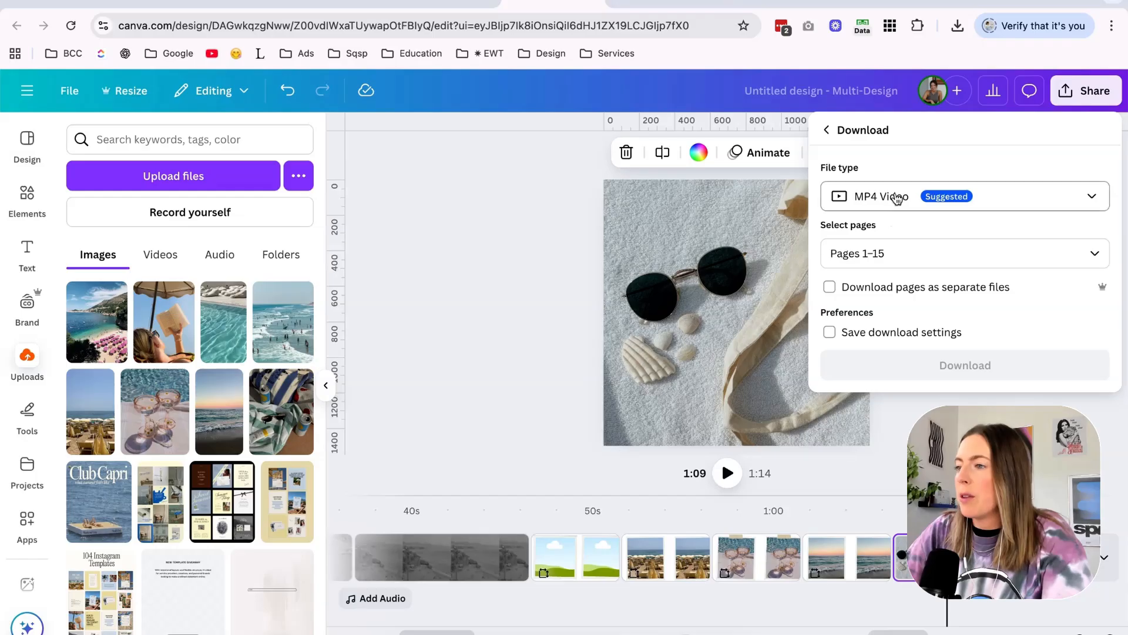
click(895, 203)
click(869, 501)
click(912, 278)
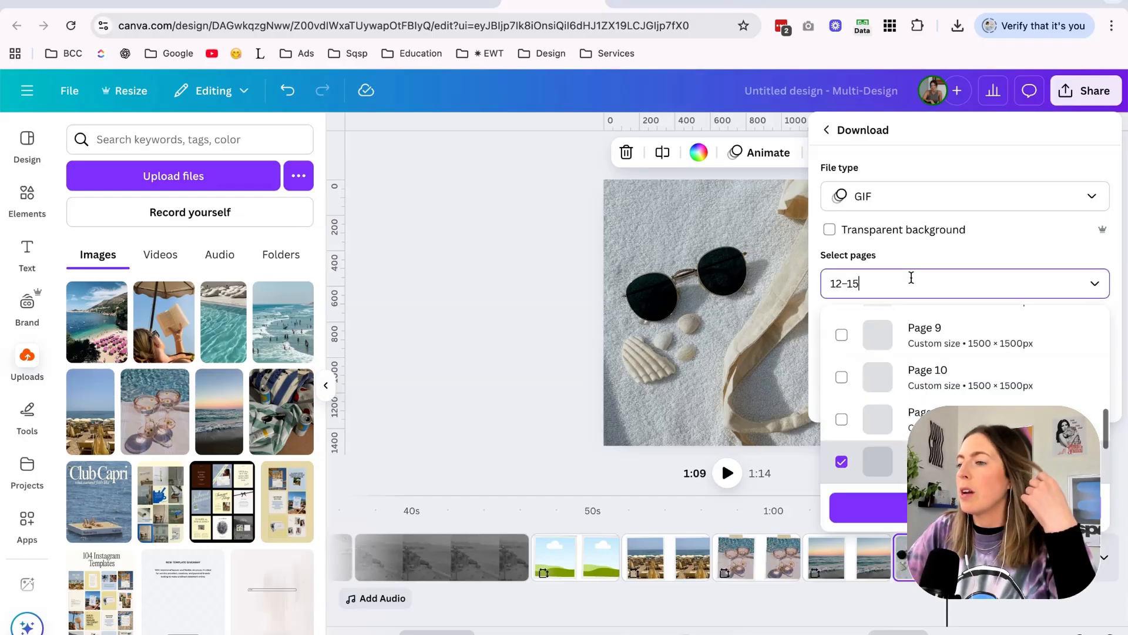
scroll(873, 376, down, 3)
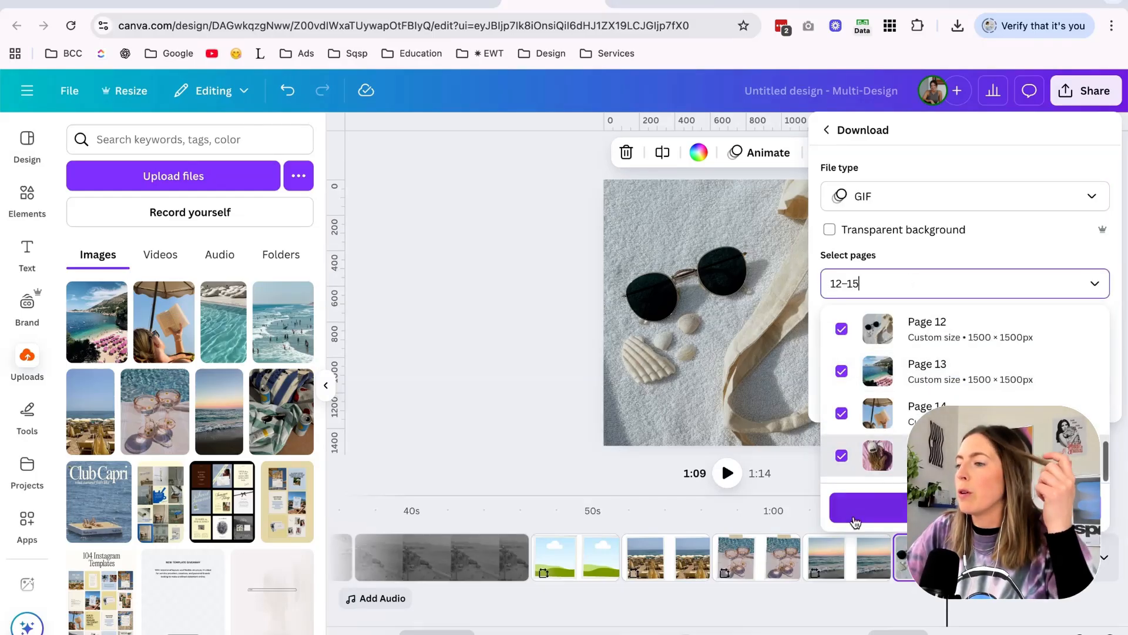
click(985, 153)
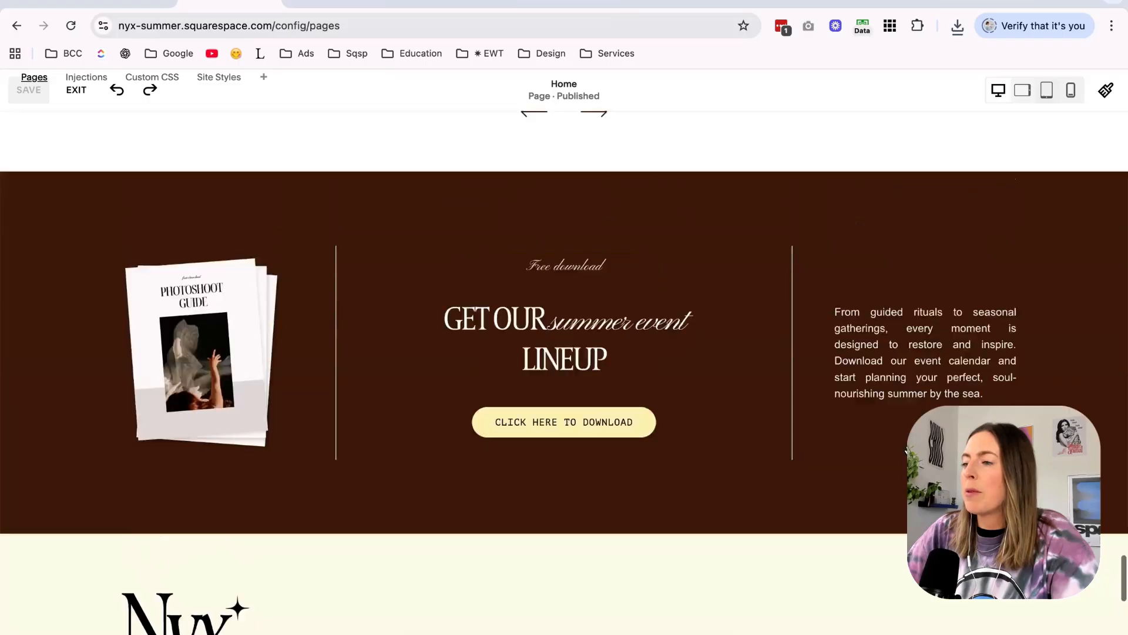
In the Squarespace editor, remove the current picture from the Upcoming Events image block.
scroll(850, 352, down, 10)
scroll(850, 351, up, 10)
click(851, 352)
double_click(850, 352)
click(1077, 320)
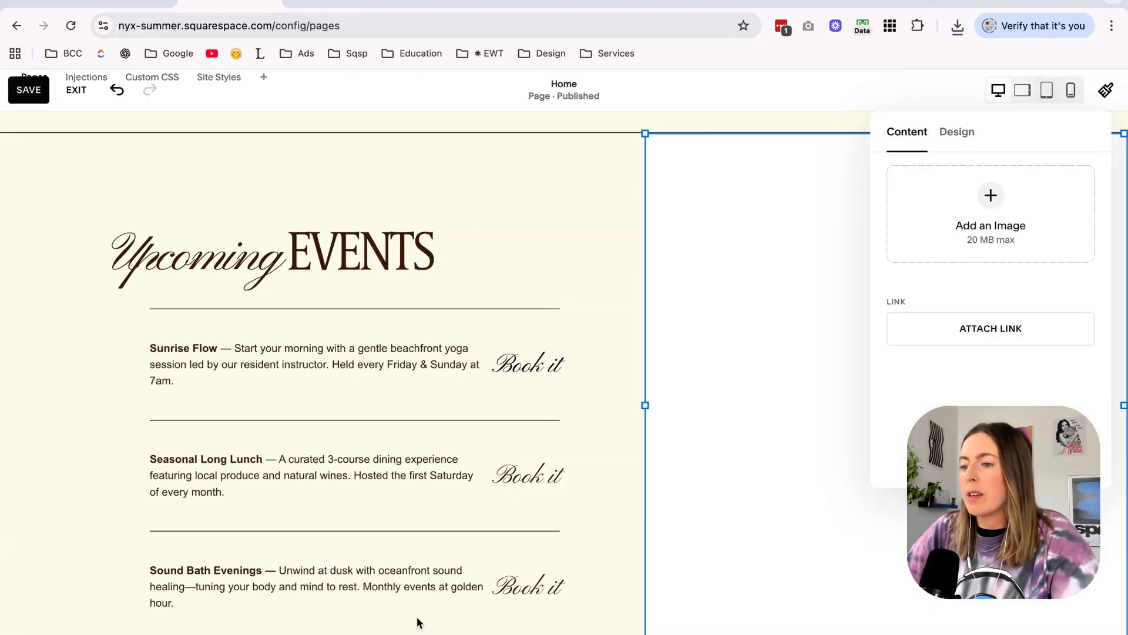
Upload Untitled design.gif from the Nyx Summer folder into the Upcoming Events image block.
click(405, 633)
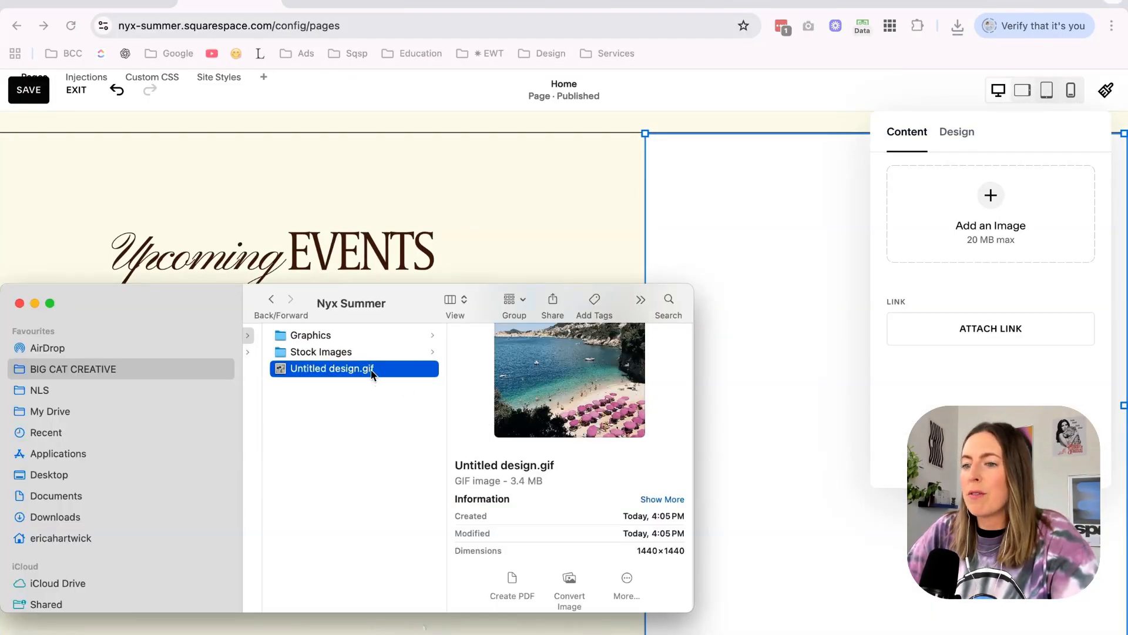
click(327, 369)
click(352, 409)
click(466, 368)
drag(436, 369, 969, 221)
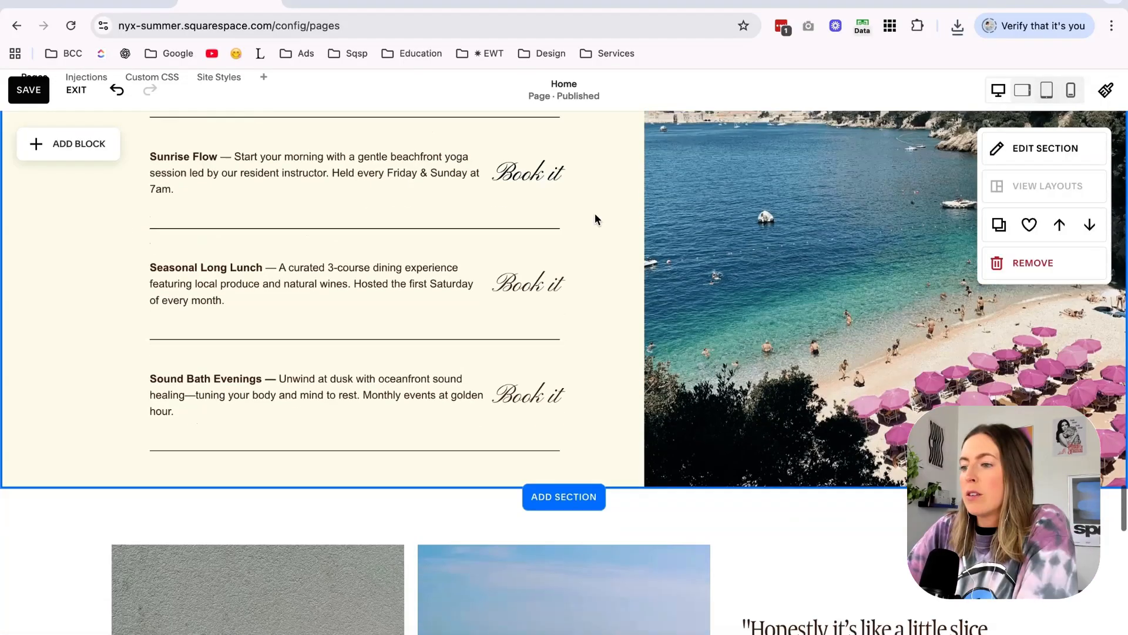
scroll(595, 214, down, 1)
scroll(594, 214, up, 4)
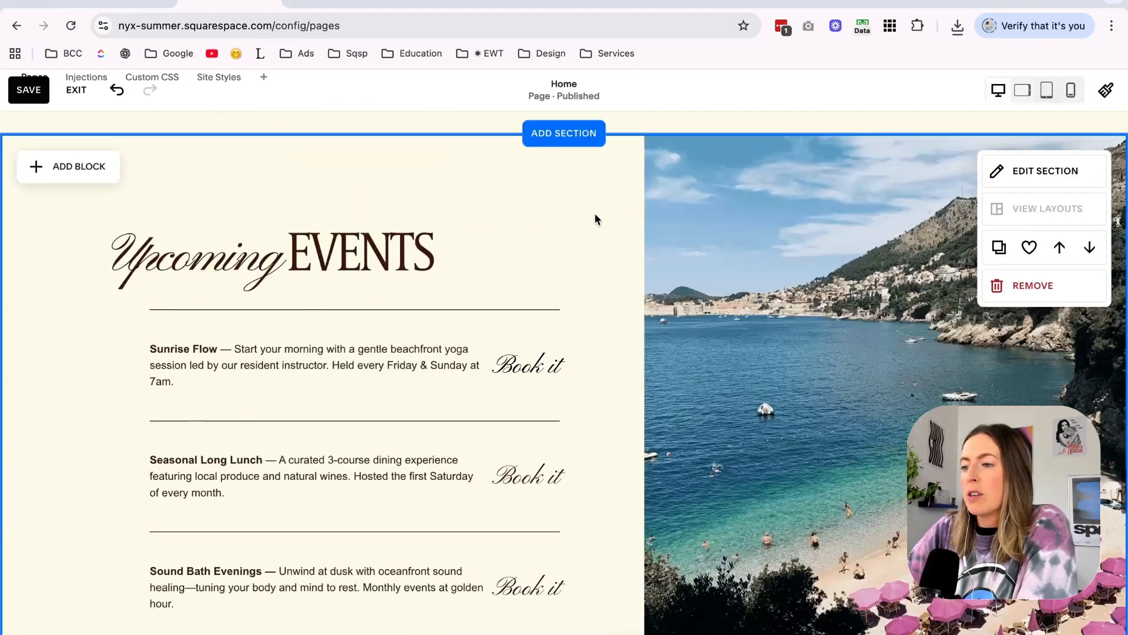
Review the Upcoming Events section with its new image and the neighbouring home page sections.
scroll(594, 213, down, 3)
scroll(595, 214, up, 2)
scroll(595, 213, down, 3)
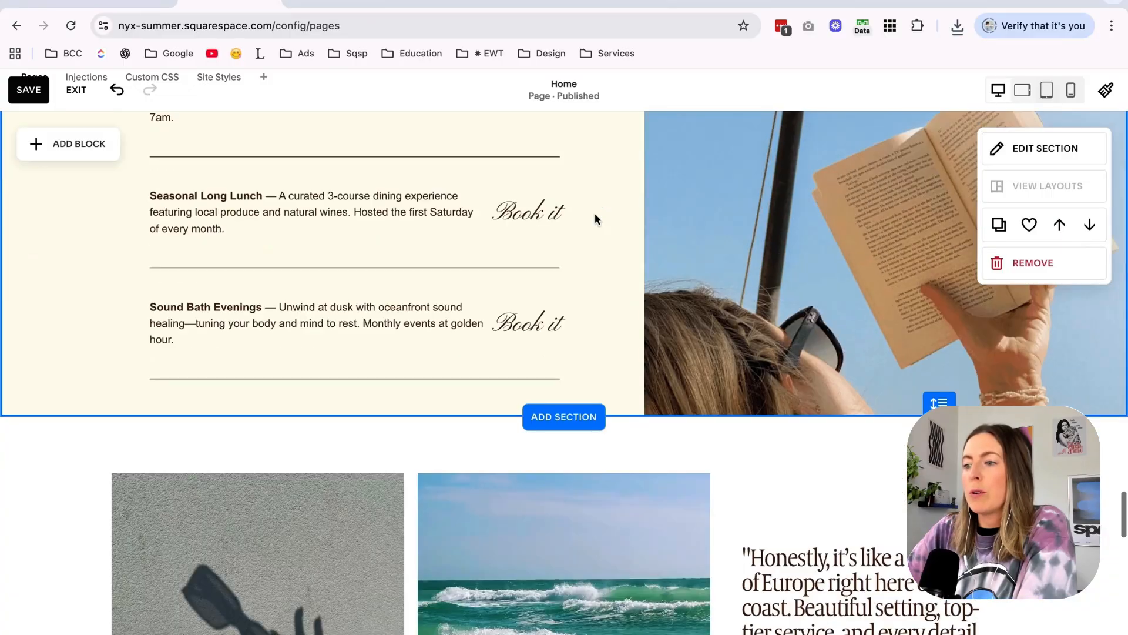
scroll(671, 417, down, 3)
scroll(671, 417, down, 10)
scroll(259, 243, up, 1)
scroll(710, 332, up, 2)
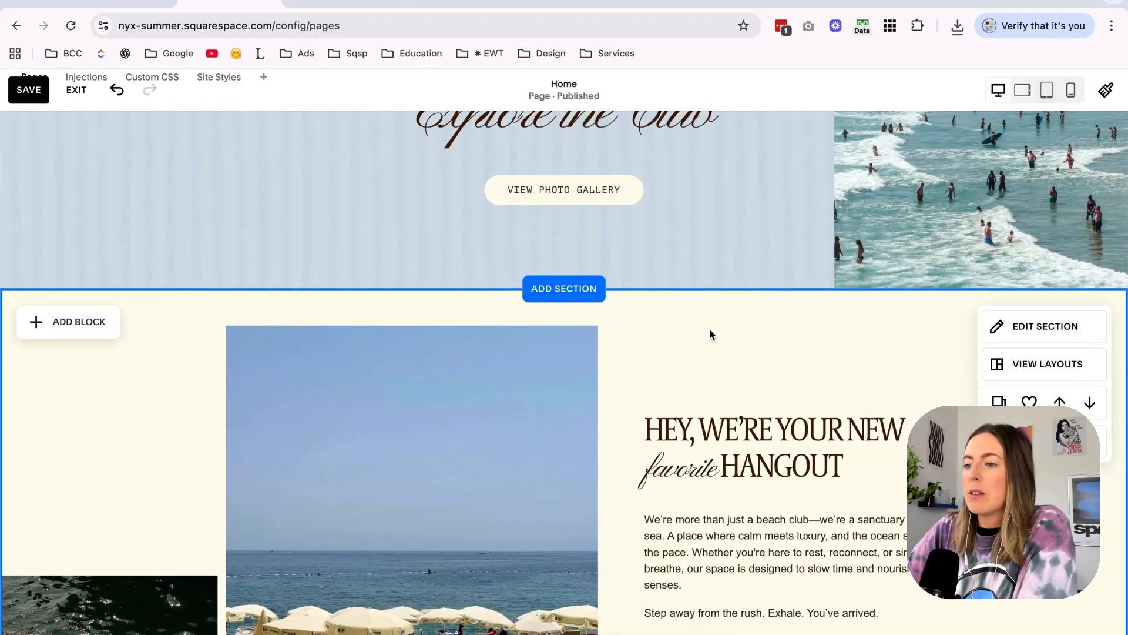
scroll(710, 333, down, 3)
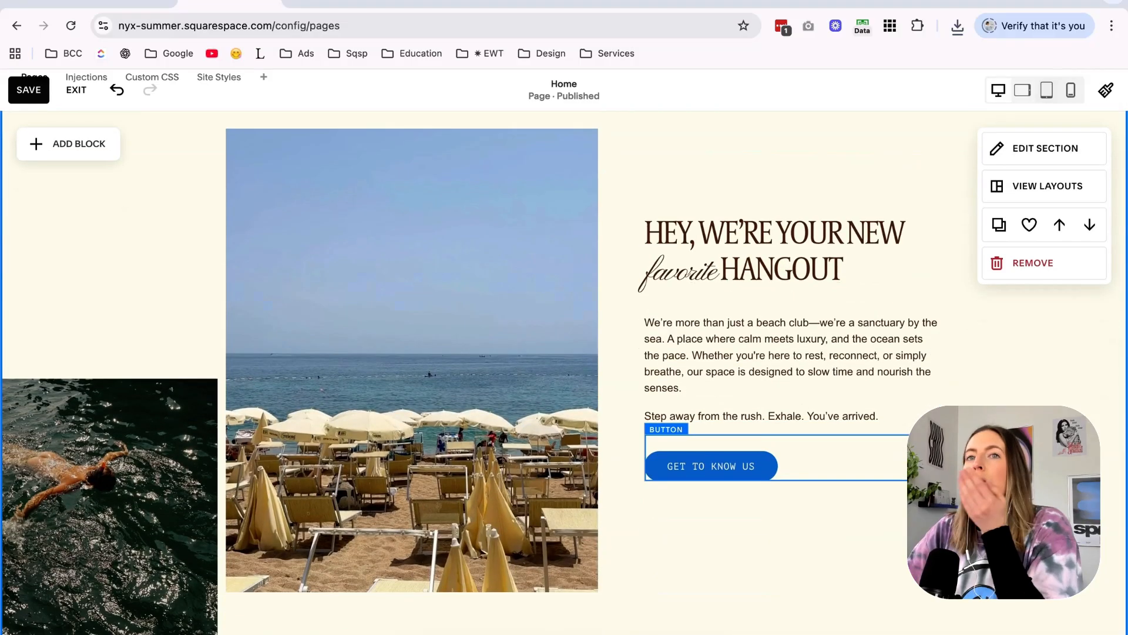
Compare the live site preview and the mood board's lace oval frame layout, and return to the home page editor.
click(365, 3)
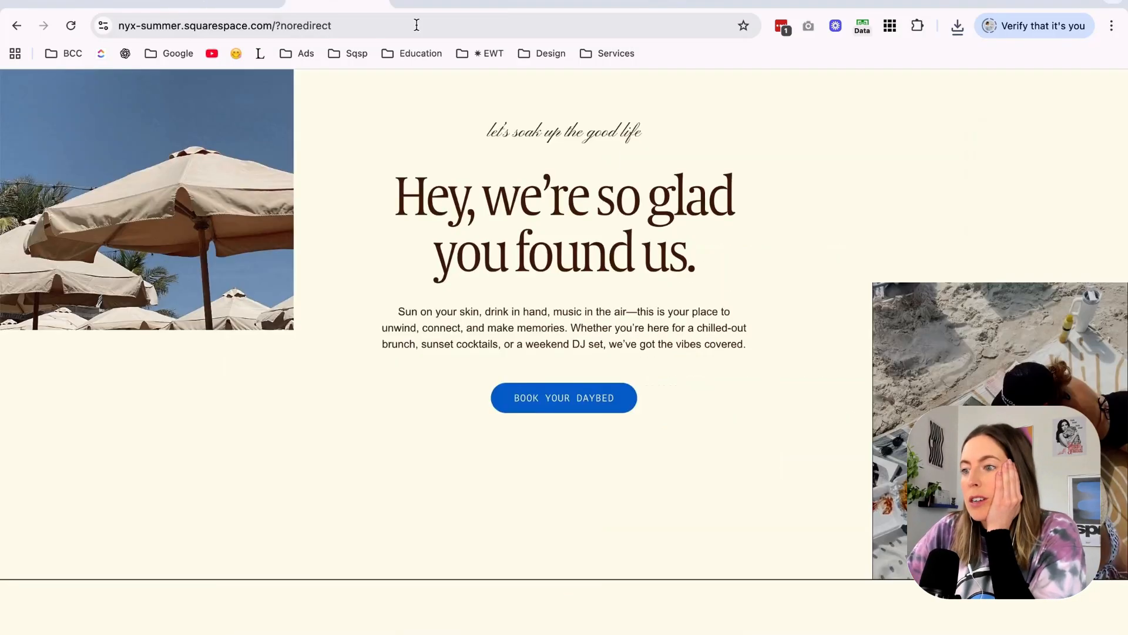
click(461, 4)
scroll(673, 278, left, 2)
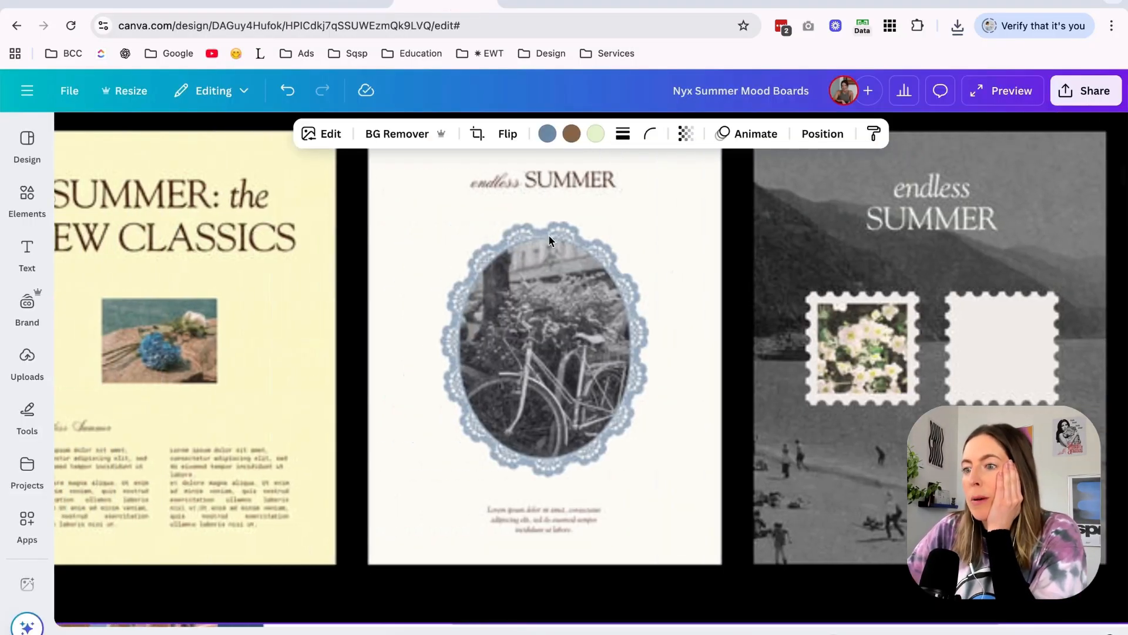
click(344, 4)
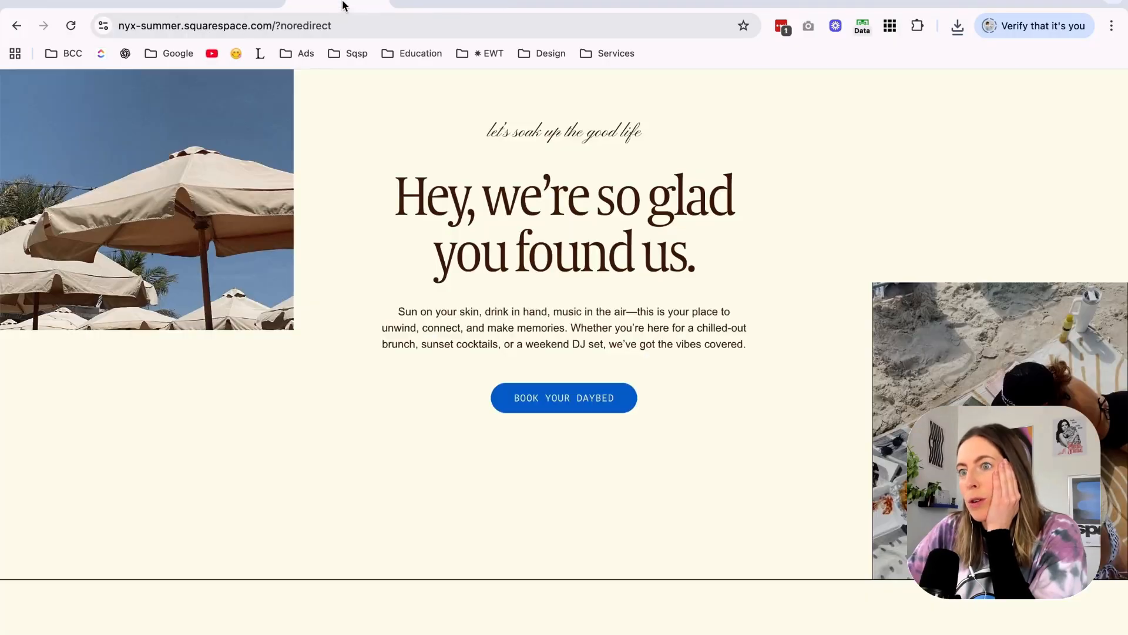
click(232, 3)
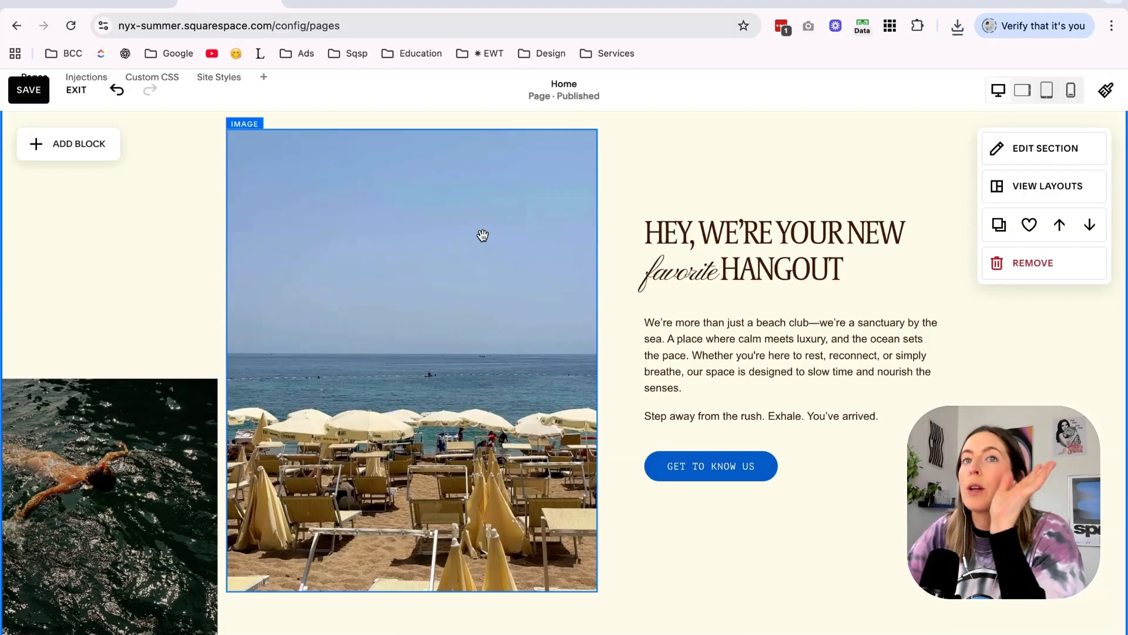
Switch to the untitled Canva design, dismiss the download notices, collapse the page thumbnails and bring up blank Page 12.
scroll(724, 224, up, 10)
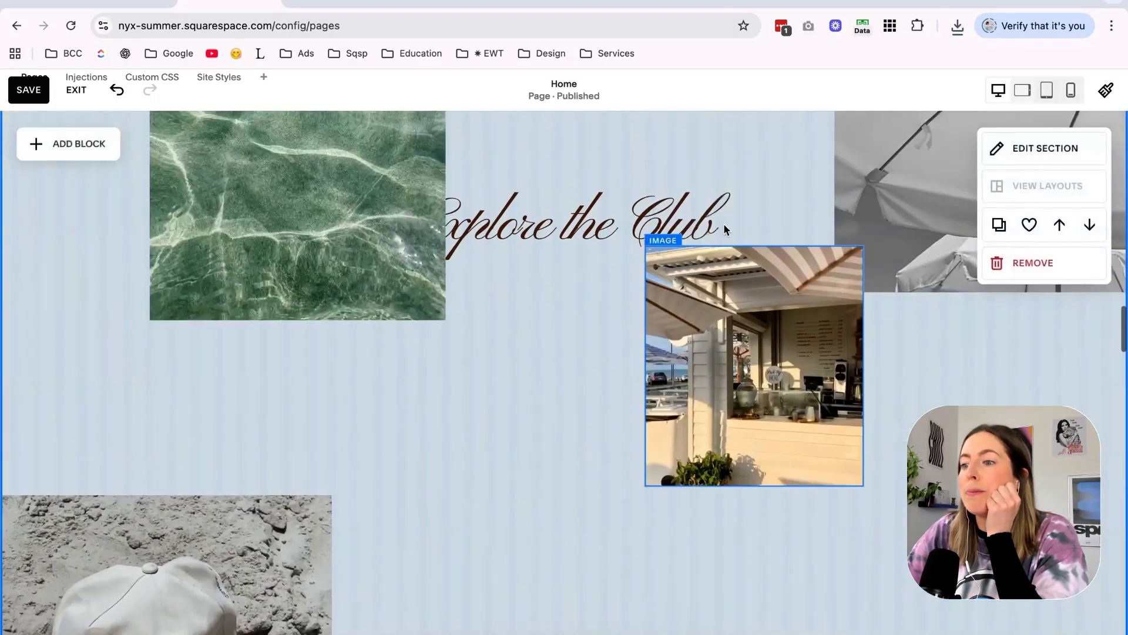
scroll(724, 223, down, 12)
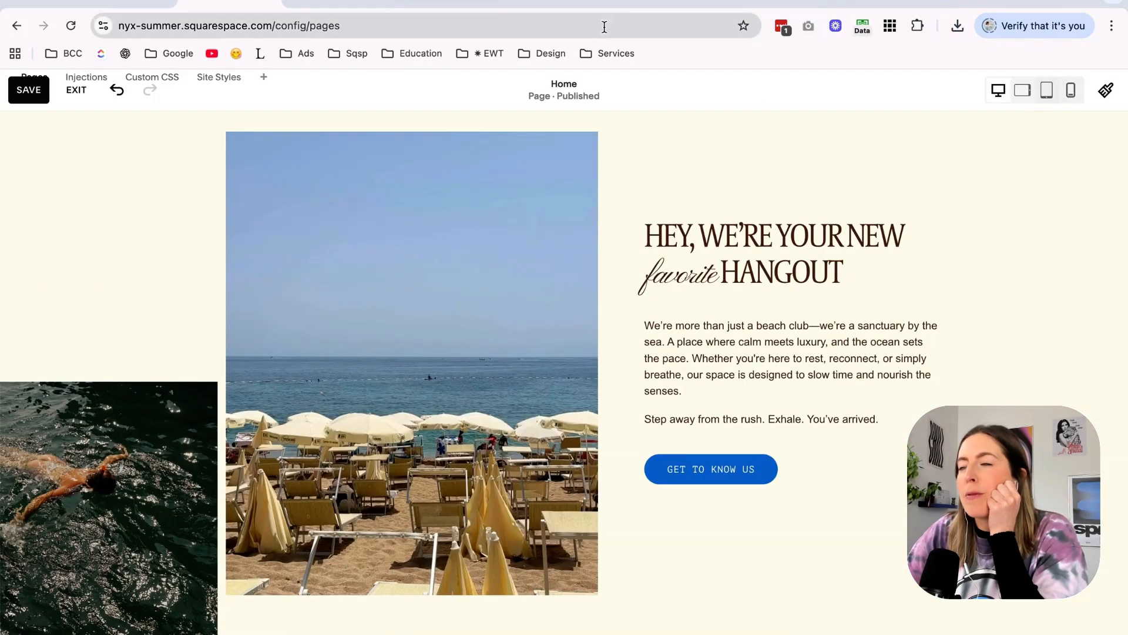
click(638, 3)
click(547, 3)
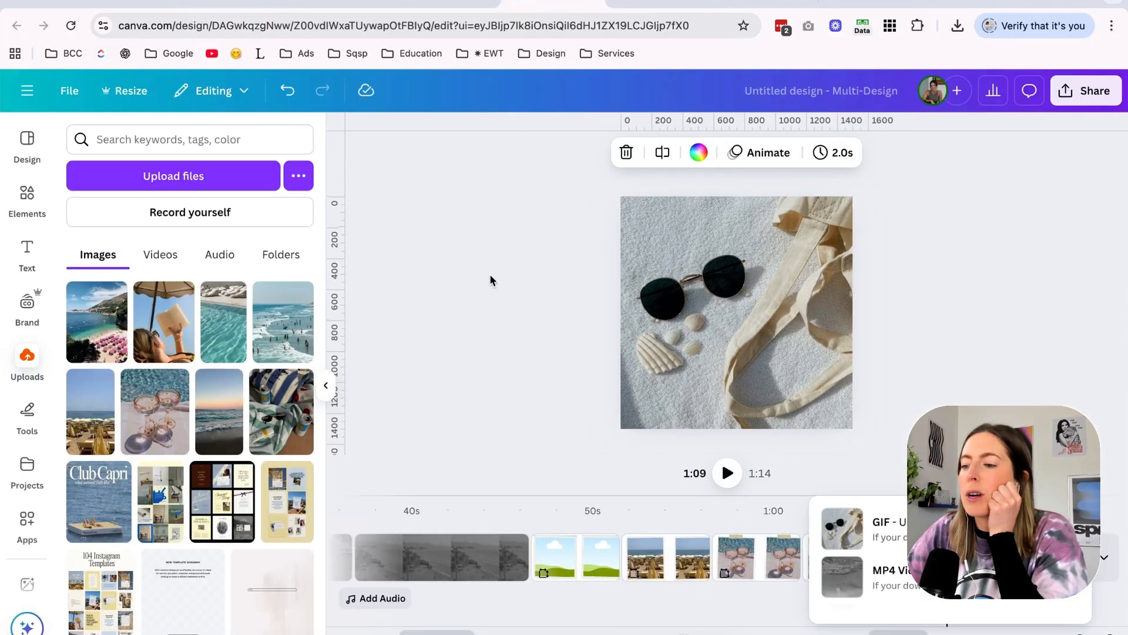
click(1077, 511)
click(1103, 557)
scroll(871, 466, down, 7)
scroll(871, 467, up, 20)
scroll(871, 467, down, 5)
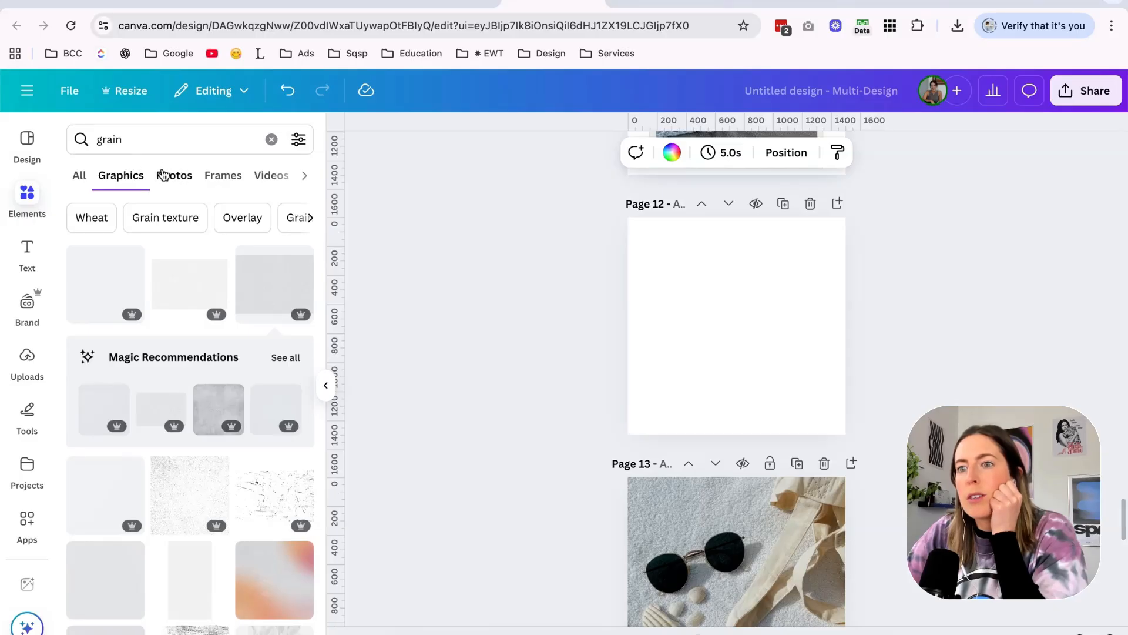
Search the Canva elements for "scallop" and show the matching graphics.
click(223, 175)
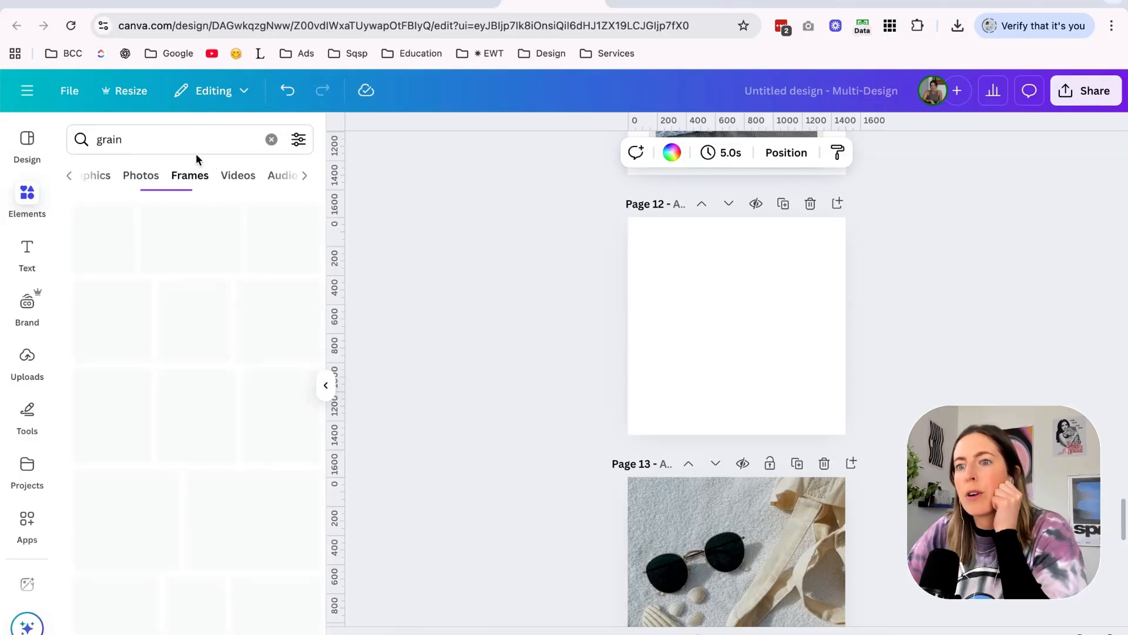
double_click(178, 139)
text(scallop)
key(Return)
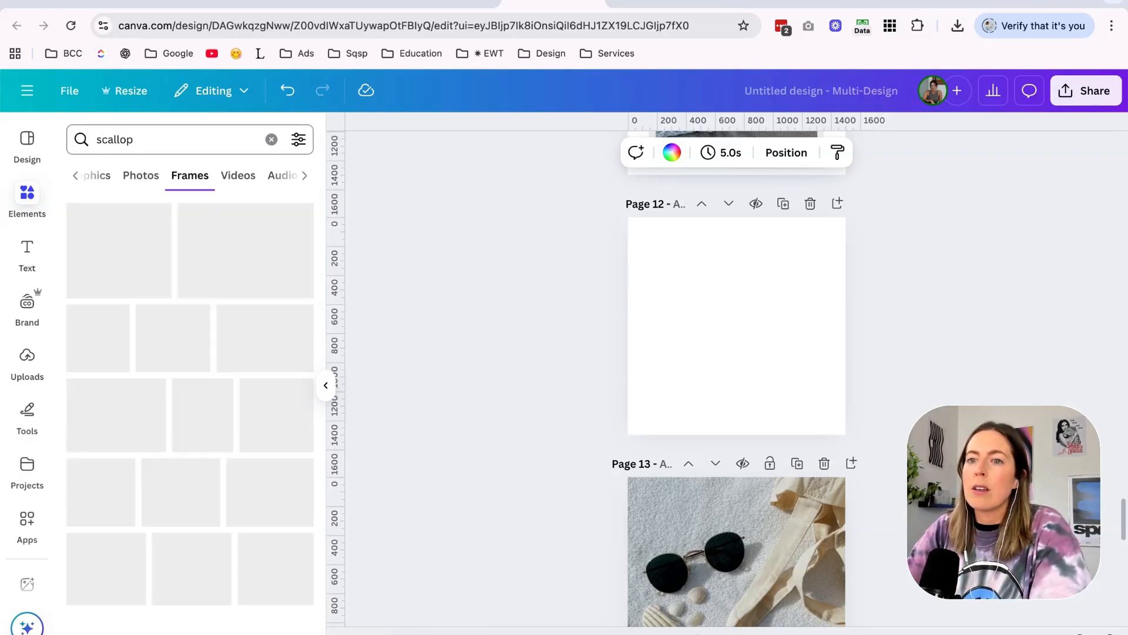
key(BackSpace)
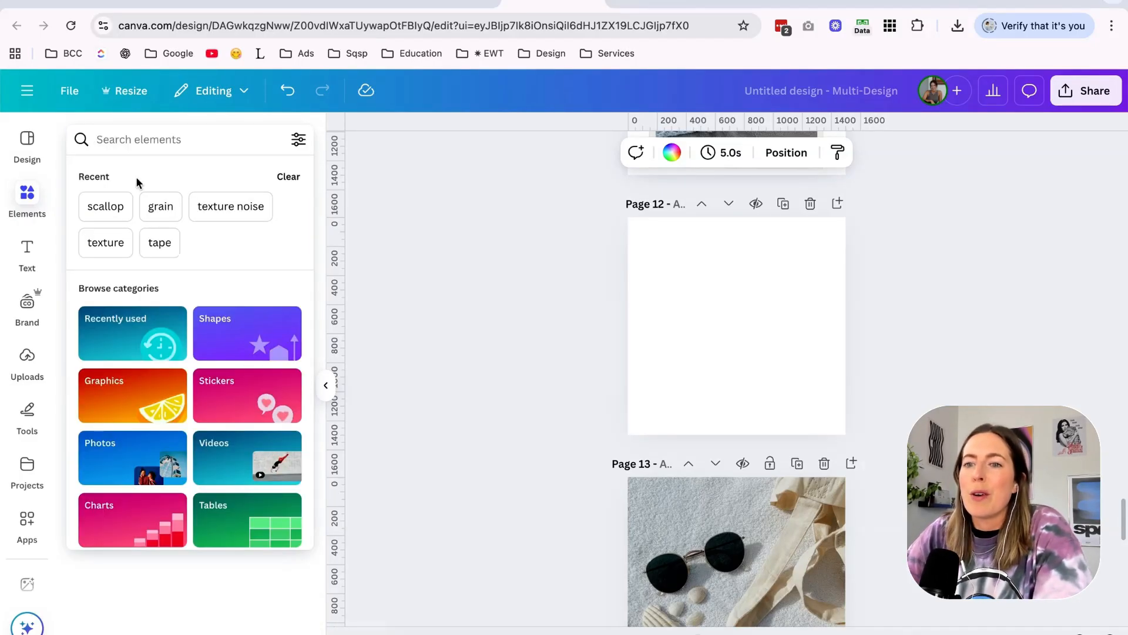
click(116, 200)
click(103, 177)
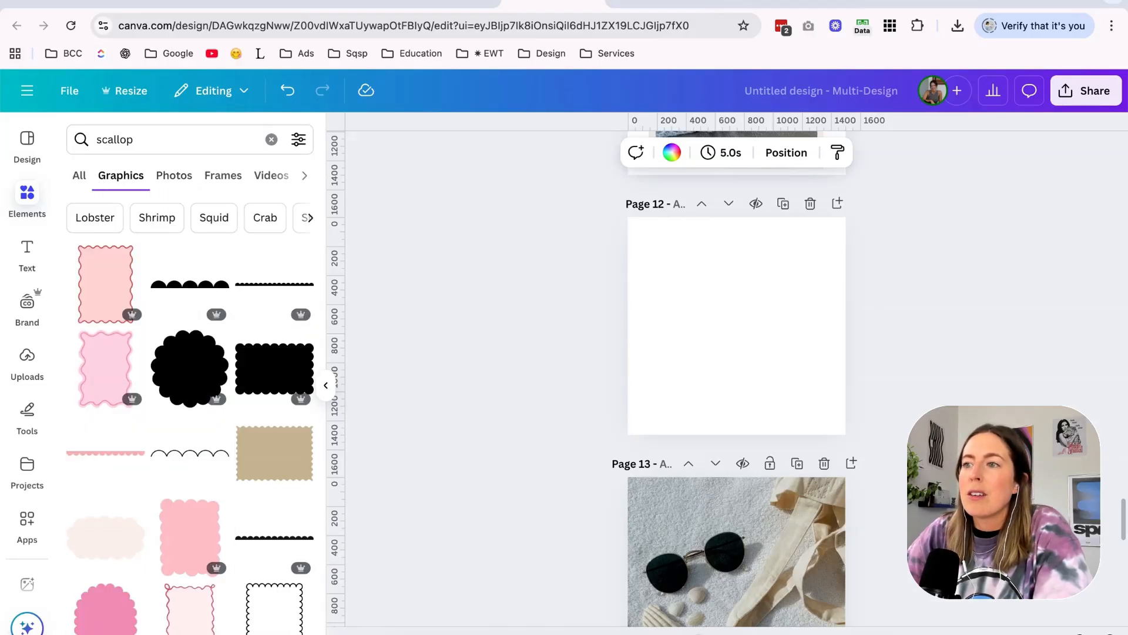
Try the pink wavy-edged rectangle graphic on blank Page 12 and delete it.
click(415, 3)
click(318, 2)
click(132, 3)
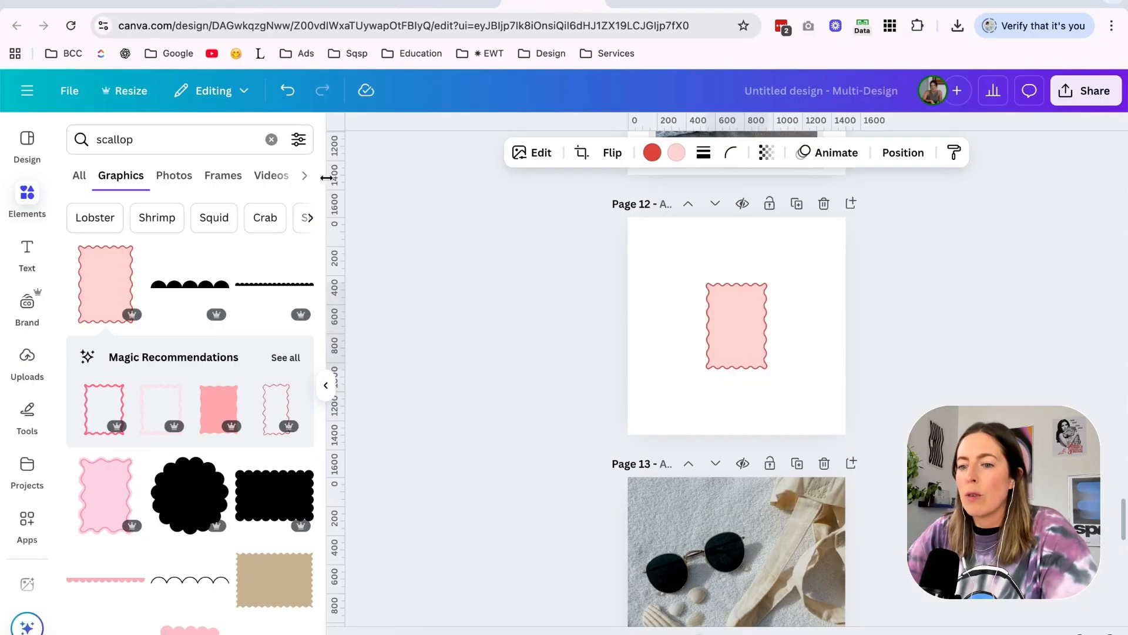
key(Delete)
In the Squarespace home page editor, set the hangout section's beach umbrella image to the Shape display style.
click(318, 3)
click(241, 4)
scroll(446, 224, up, 5)
double_click(374, 309)
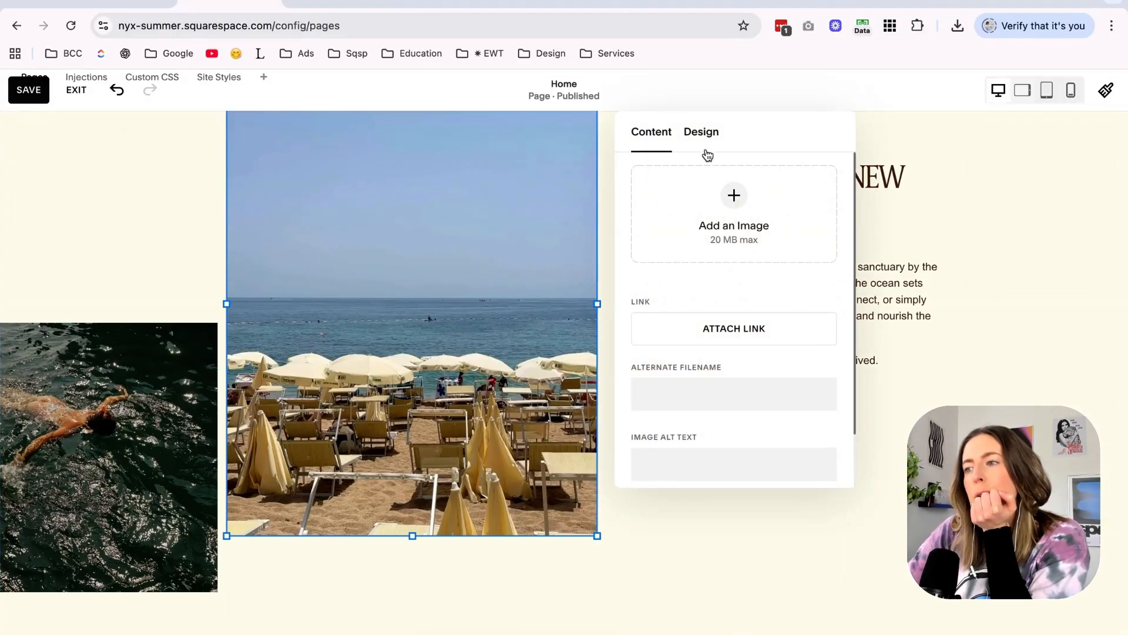
click(702, 133)
click(802, 182)
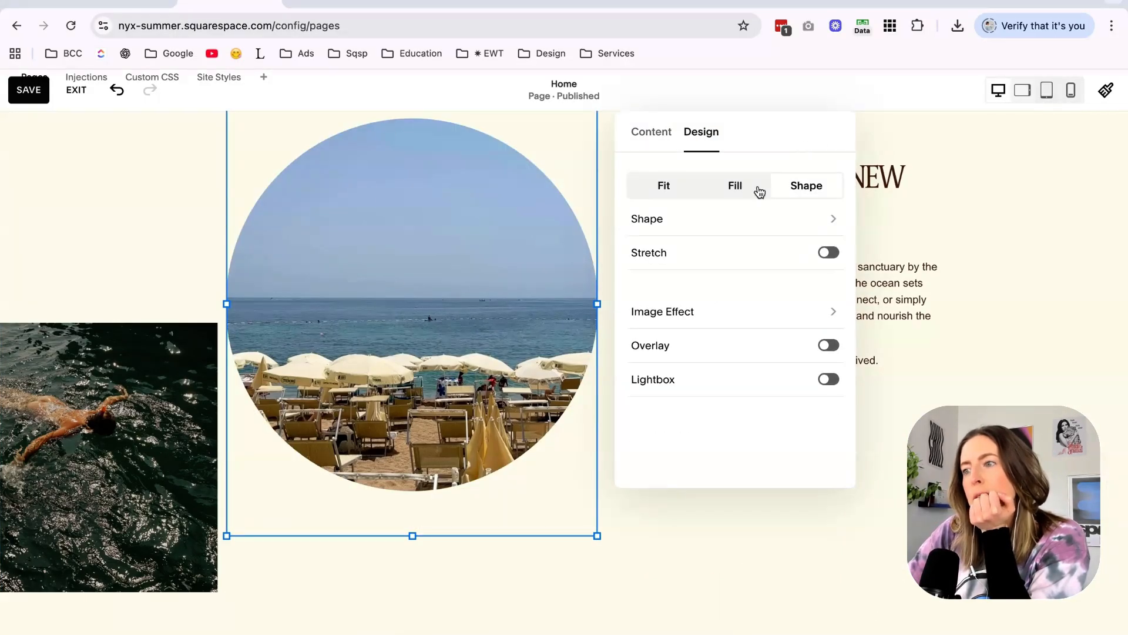
Try the clover and flower shapes on the beach umbrella image, and apply the 2:3 oval.
click(720, 227)
click(730, 272)
scroll(726, 295, down, 2)
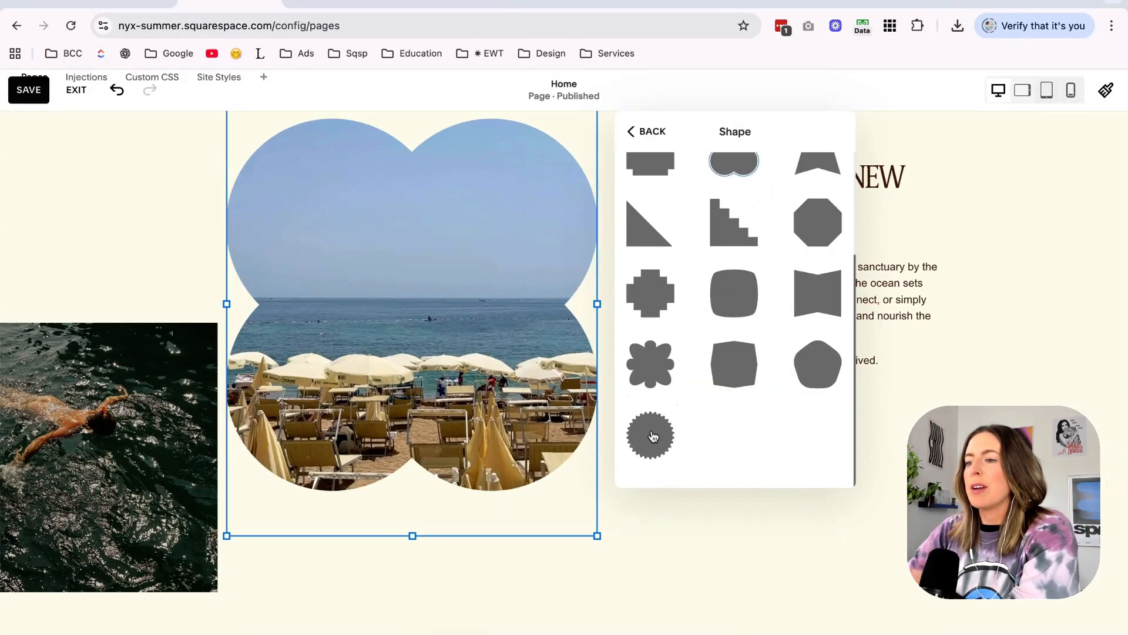
click(655, 377)
scroll(655, 377, up, 5)
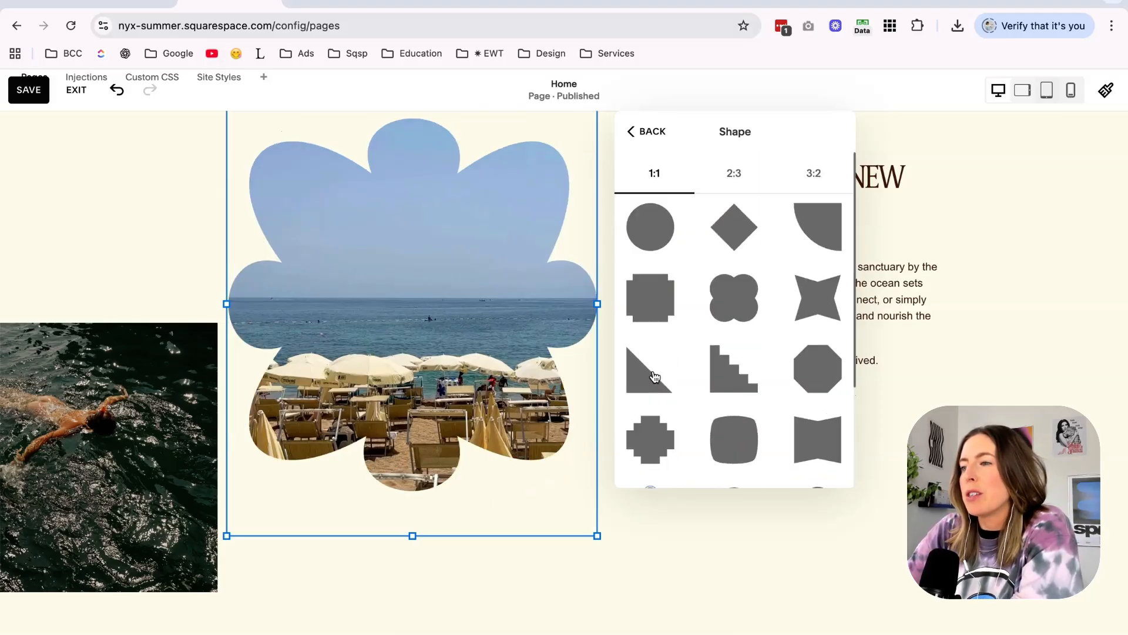
click(736, 175)
click(664, 240)
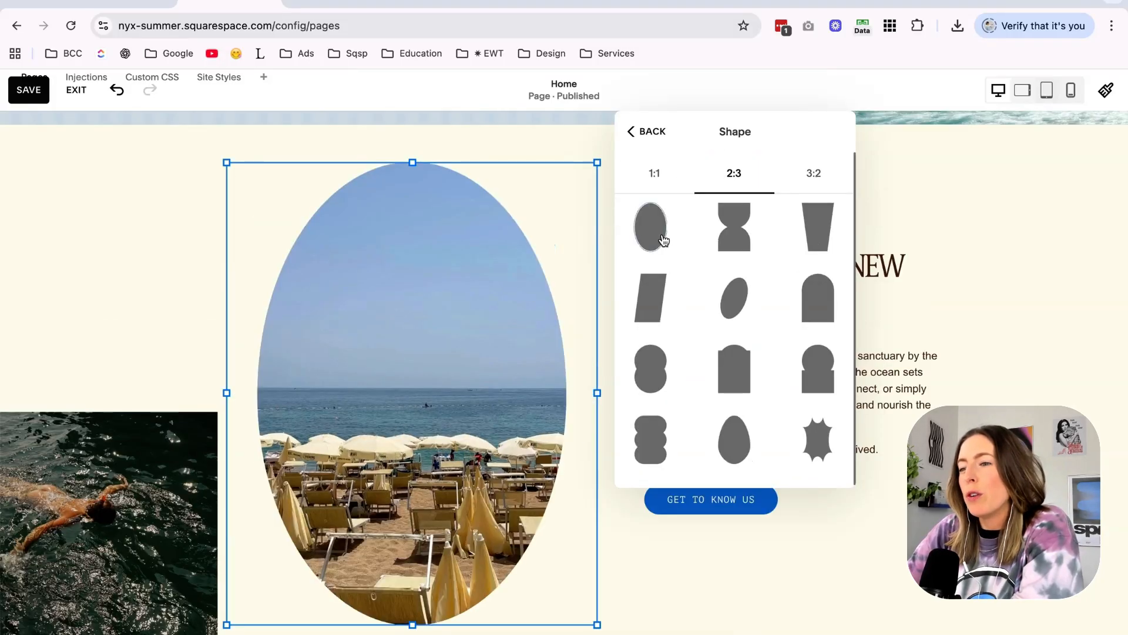
Turn on Stretch for the oval beach umbrella image.
click(657, 175)
click(645, 133)
click(829, 302)
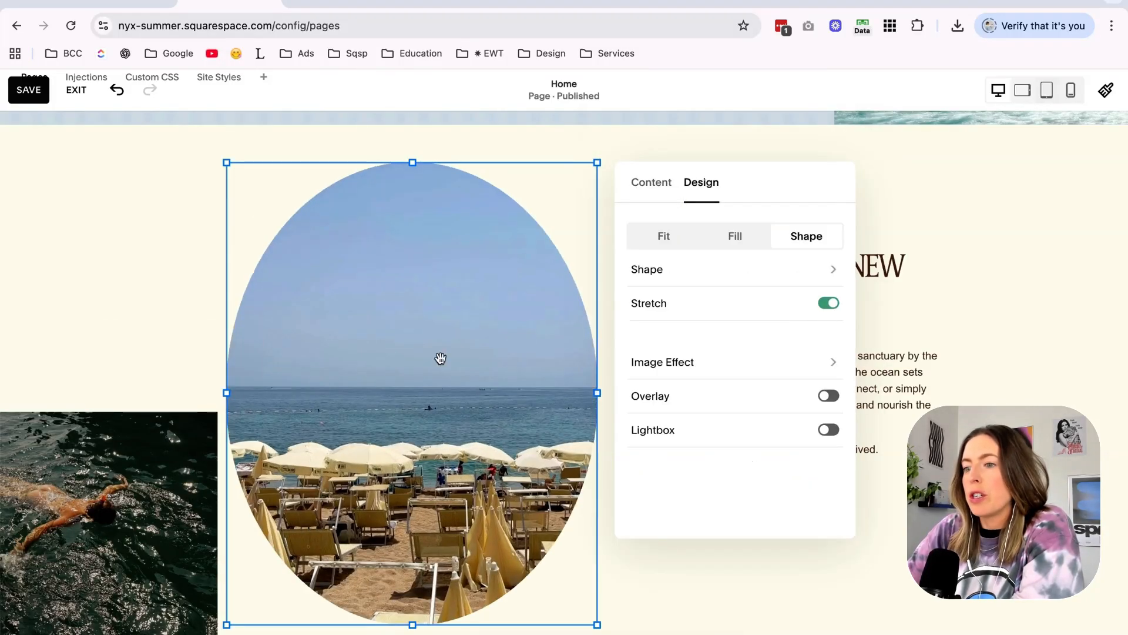
Shorten the oval image block by one grid row and shift it one column toward the page's left edge.
drag(228, 400, 264, 400)
drag(432, 624, 429, 603)
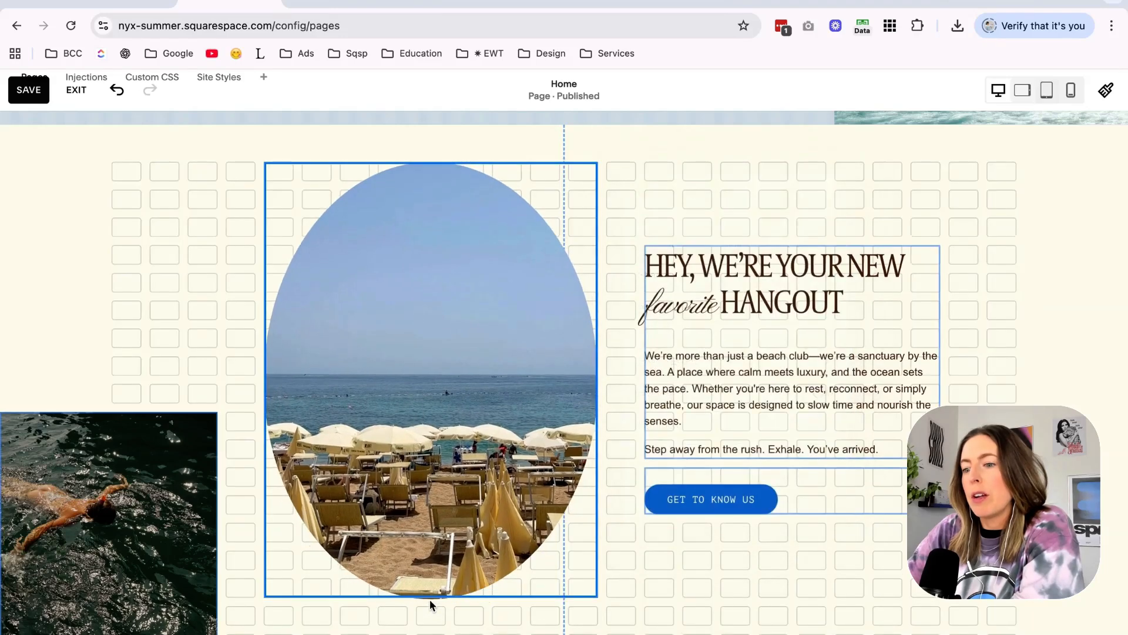
click(360, 372)
drag(265, 383, 230, 385)
key(super+a)
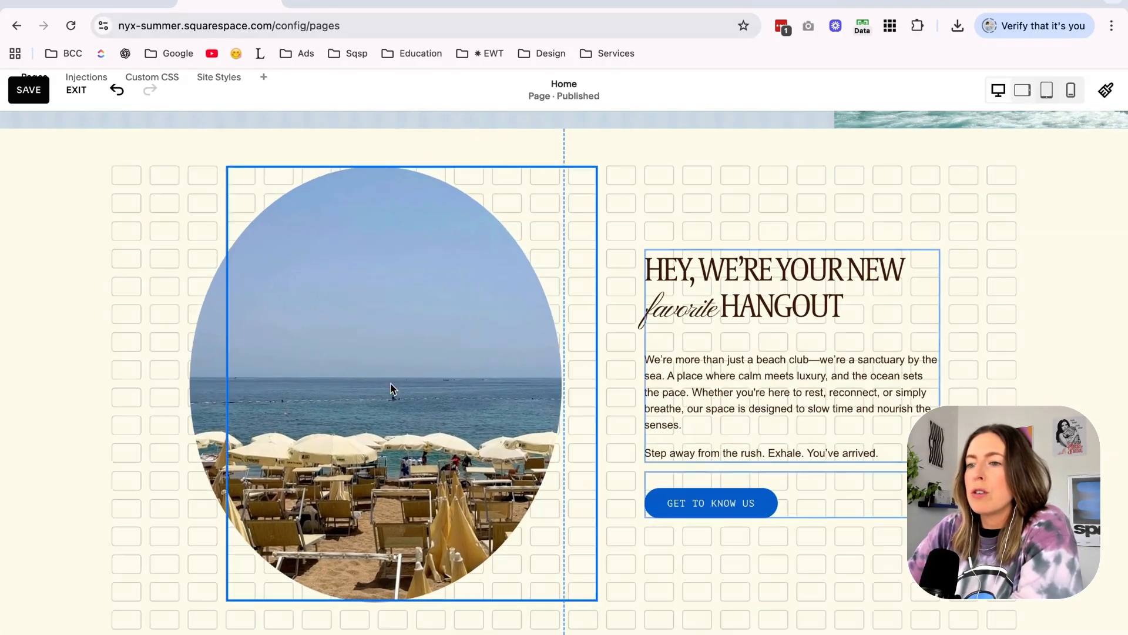
drag(403, 386, 365, 386)
scroll(365, 385, down, 1)
Undo the shape, stretch and layout changes on the hangout section's beach umbrella image.
key(super+z)
key(super+z)
key(super+z)
key(super+z)
key(super+z)
key(super+z)
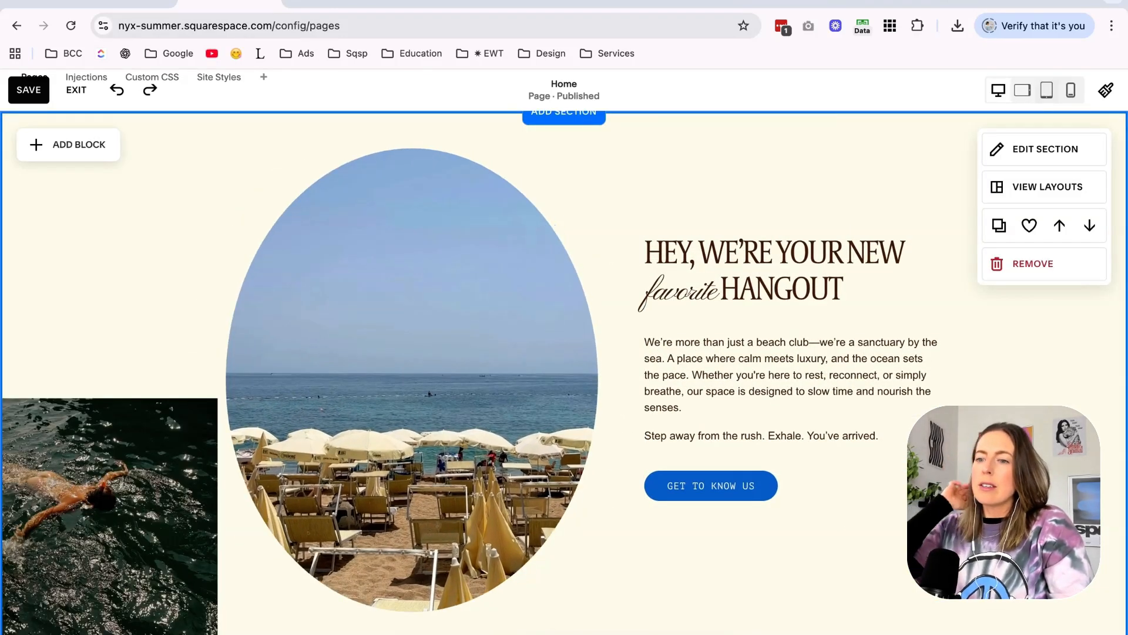
key(super+shift+z)
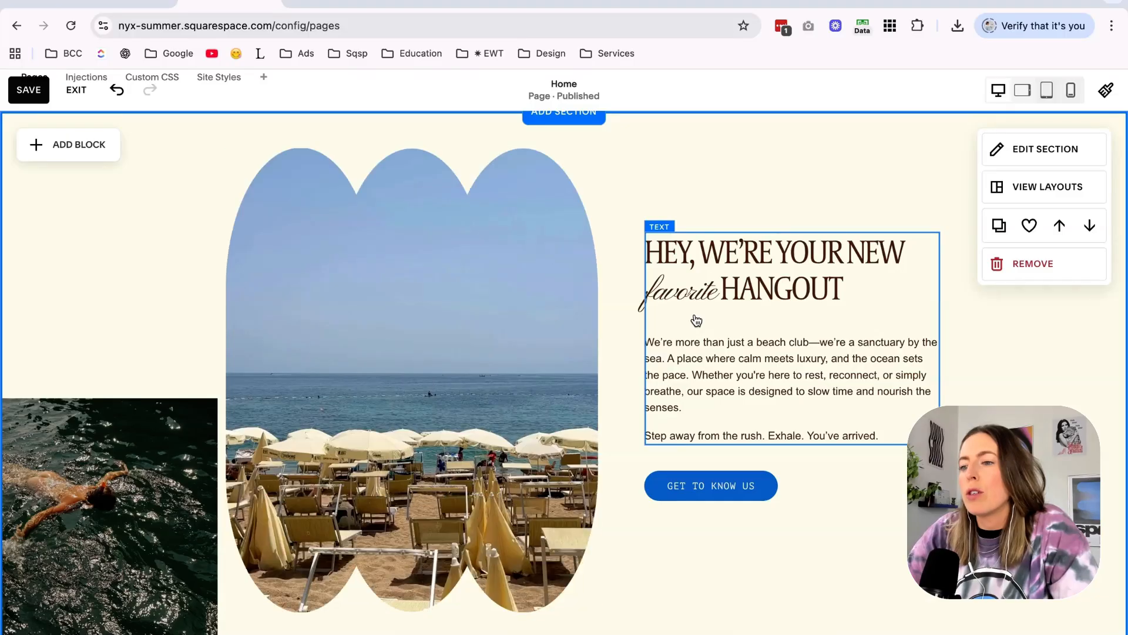
scroll(696, 320, down, 15)
scroll(760, 336, up, 8)
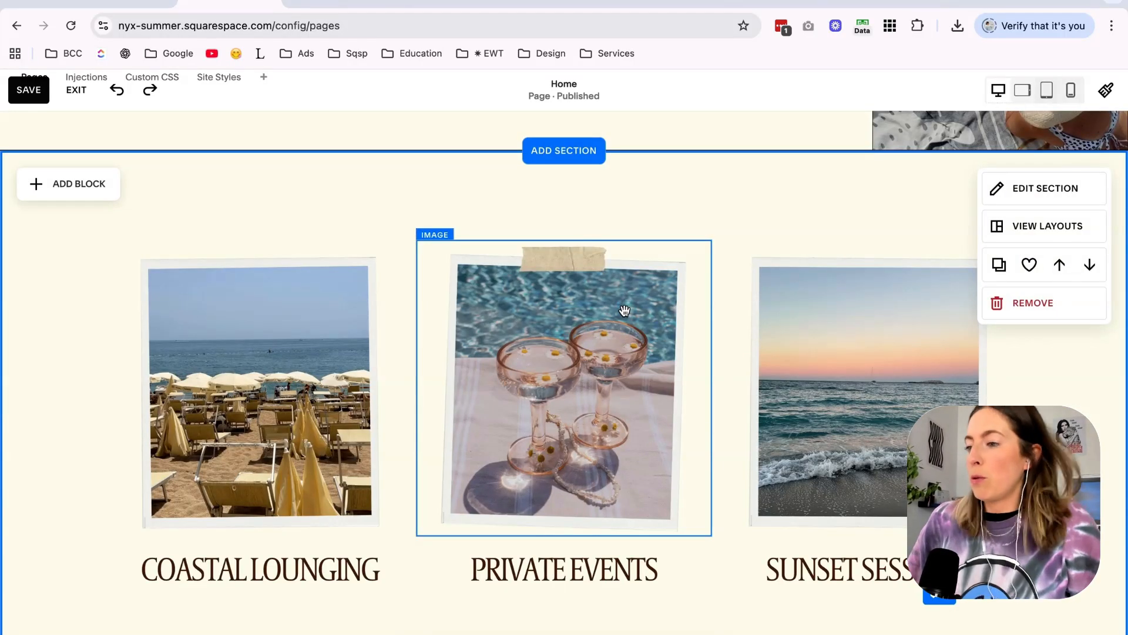
scroll(624, 310, down, 15)
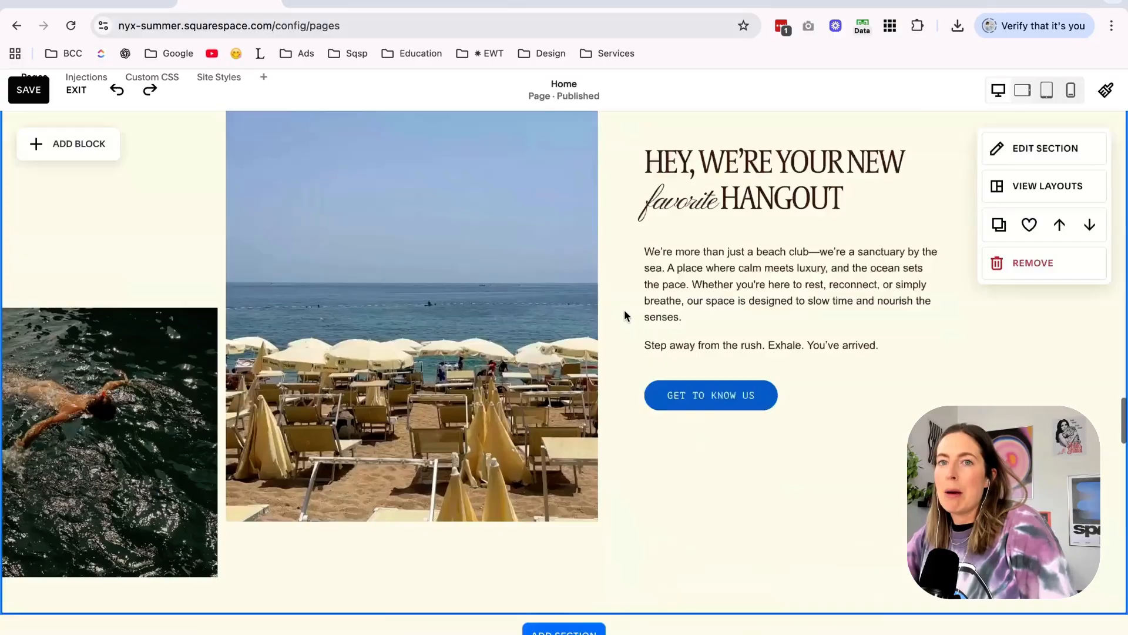
scroll(624, 315, up, 10)
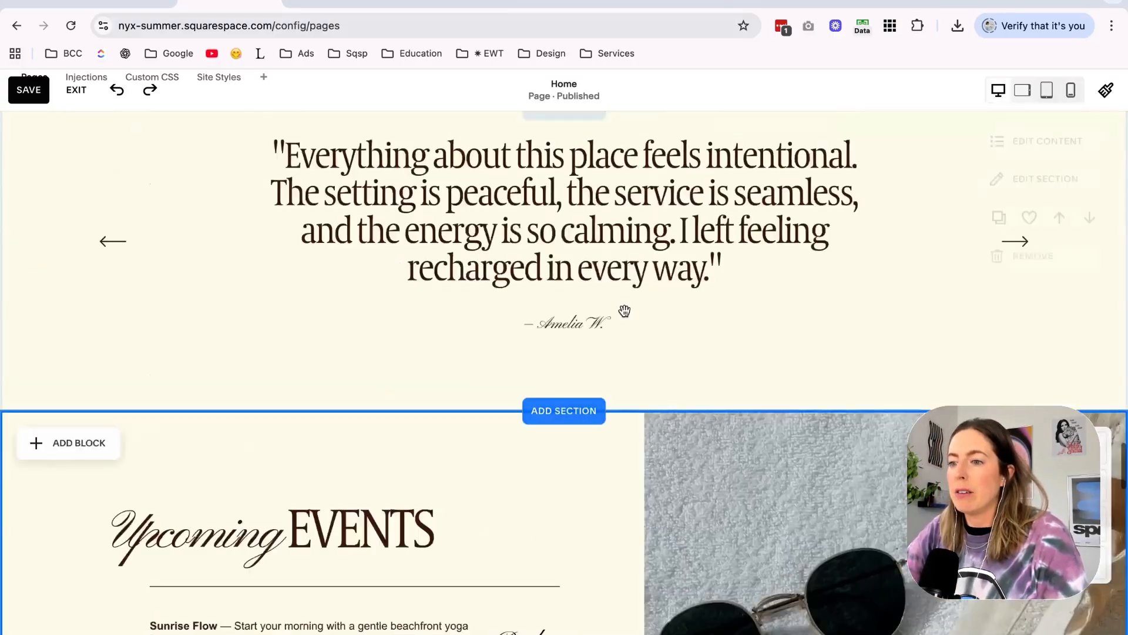
Examine the Nyx Summer Mood Boards in Canva for frame, stamp and paper collage ideas to use on the home page.
click(456, 7)
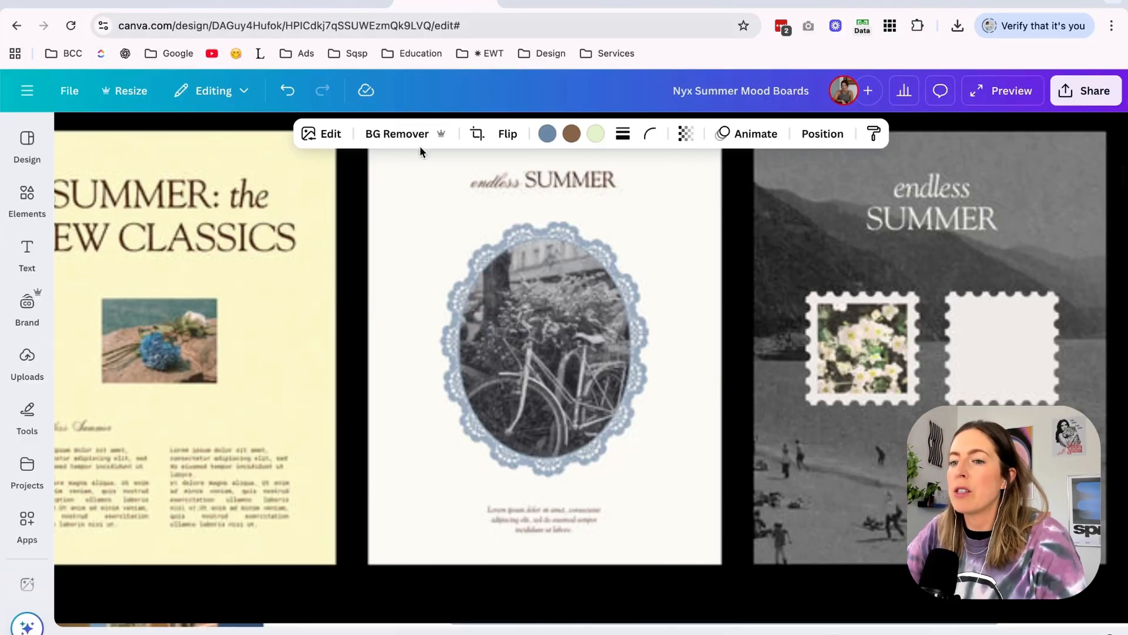
scroll(332, 318, left, 5)
scroll(333, 319, down, 5)
scroll(332, 318, down, 5)
scroll(333, 317, up, 5)
scroll(333, 318, left, 3)
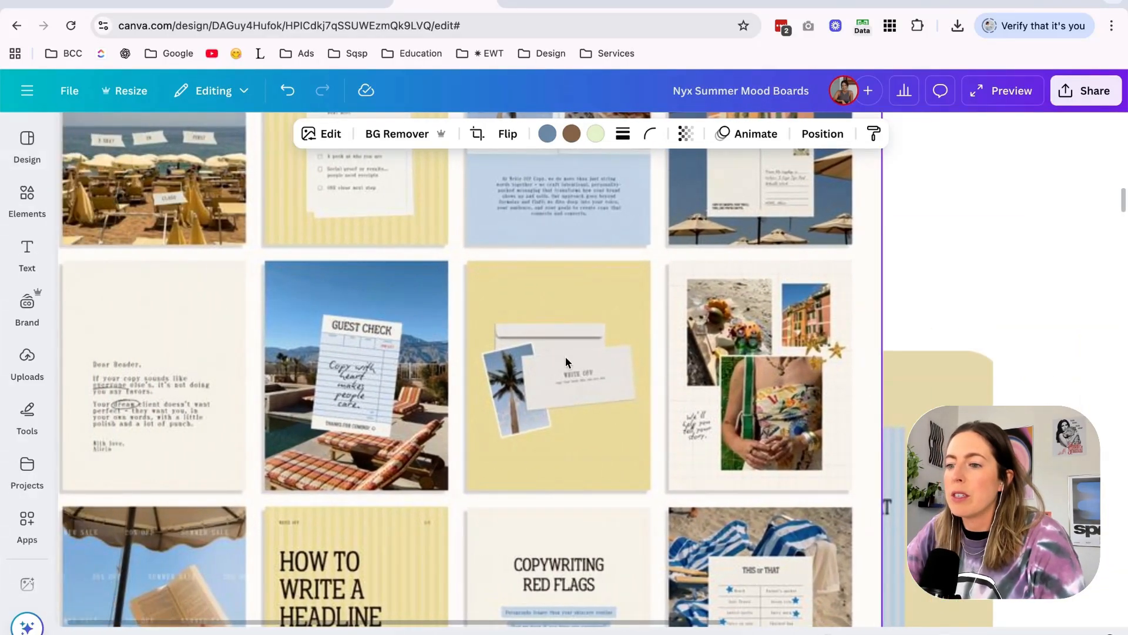
scroll(568, 327, down, 5)
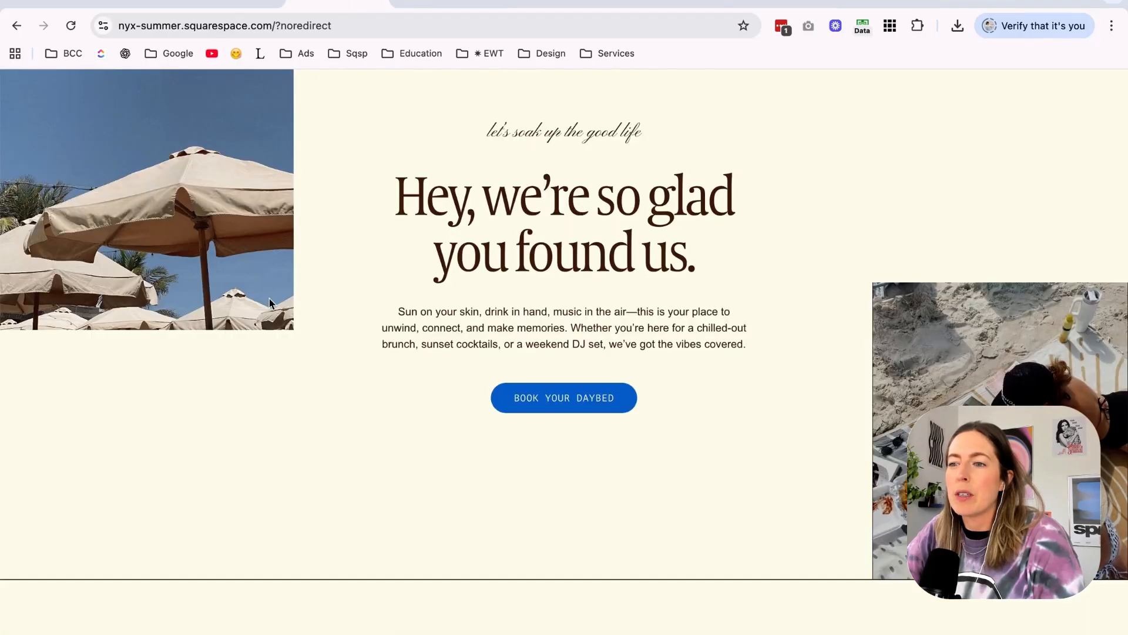
scroll(273, 322, down, 3)
scroll(272, 322, down, 10)
scroll(355, 330, down, 3)
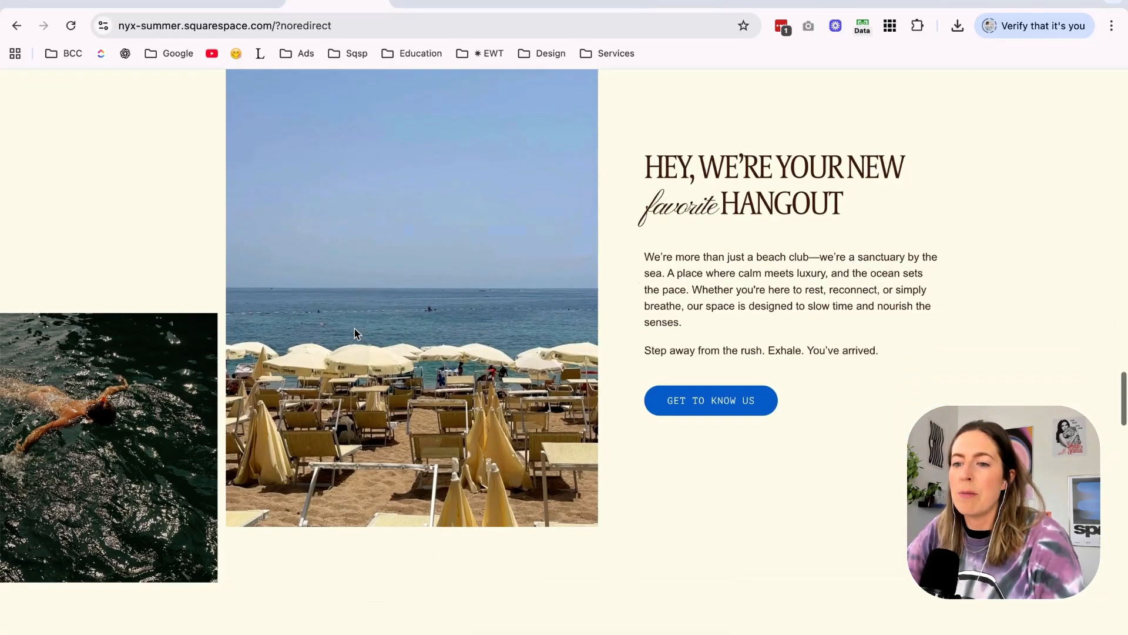
scroll(84, 273, up, 1)
click(446, 7)
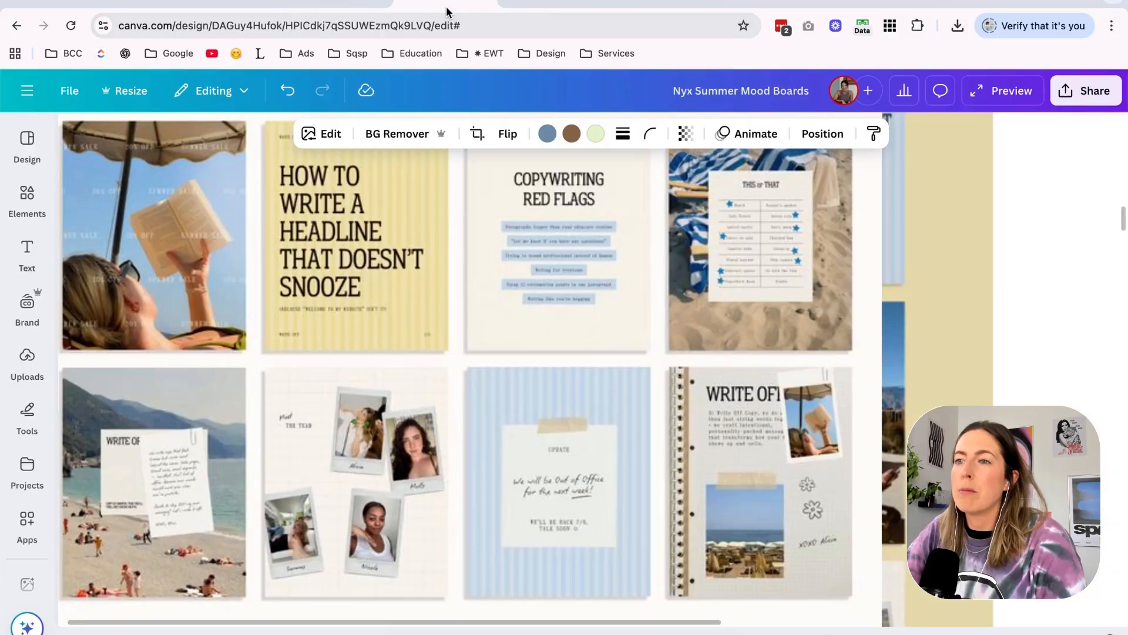
In the untitled Canva design, search graphics for "stamp", try the Greetings postage stamp on Page 12 and undo it.
click(553, 2)
click(672, 349)
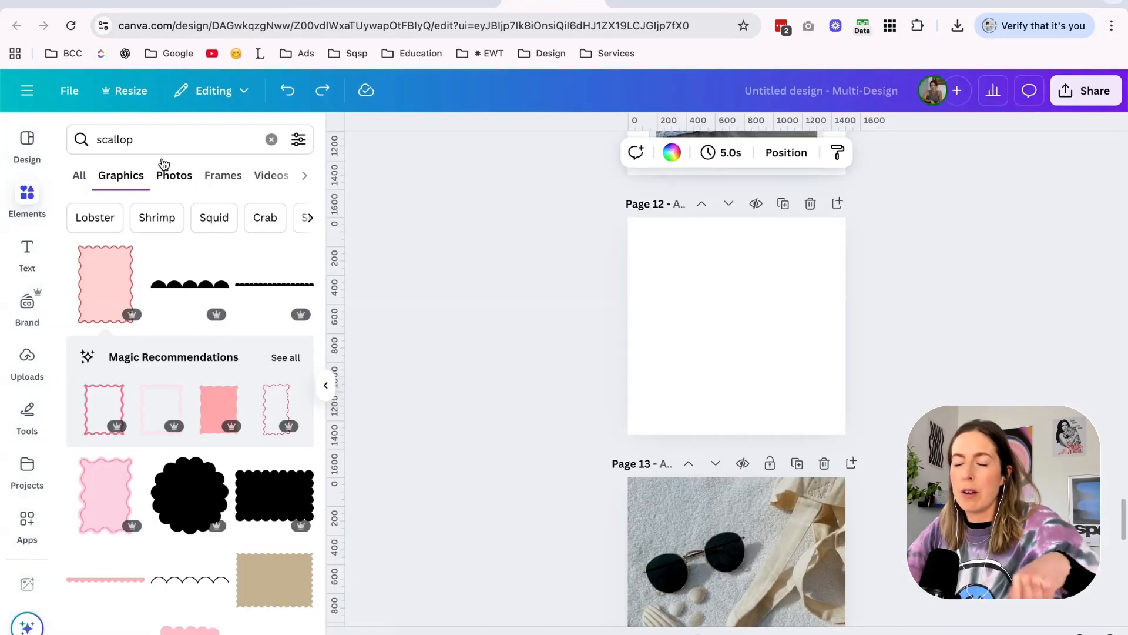
text(stamp)
key(Return)
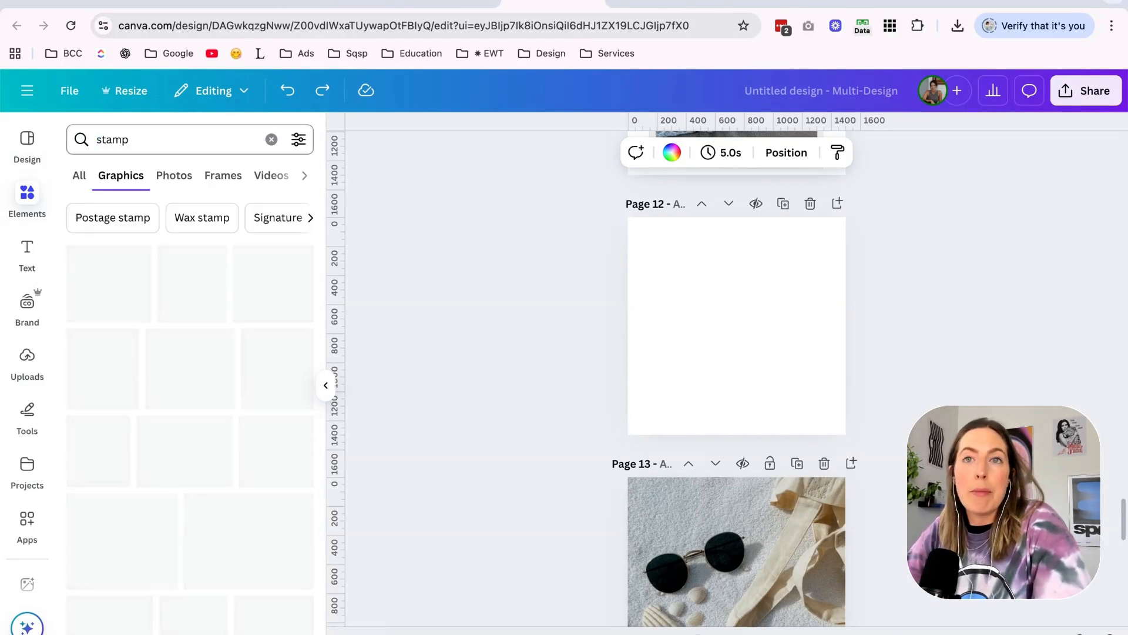
click(266, 442)
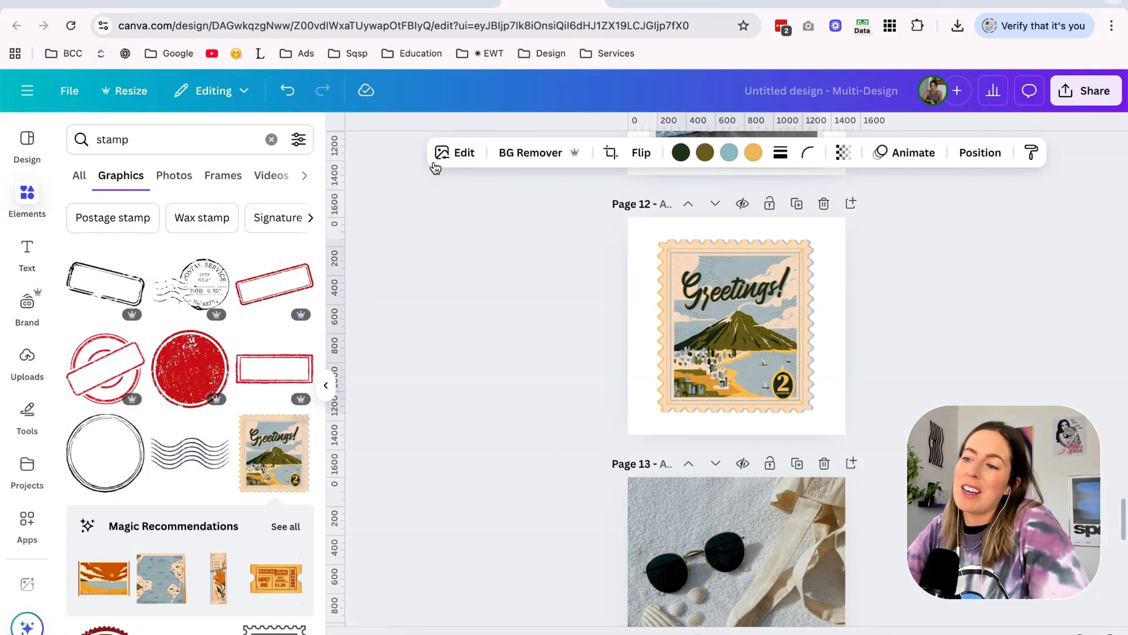
key(ctrl+z)
Narrow the graphics search to "stamp beach" and look through the results.
click(176, 140)
text(be)
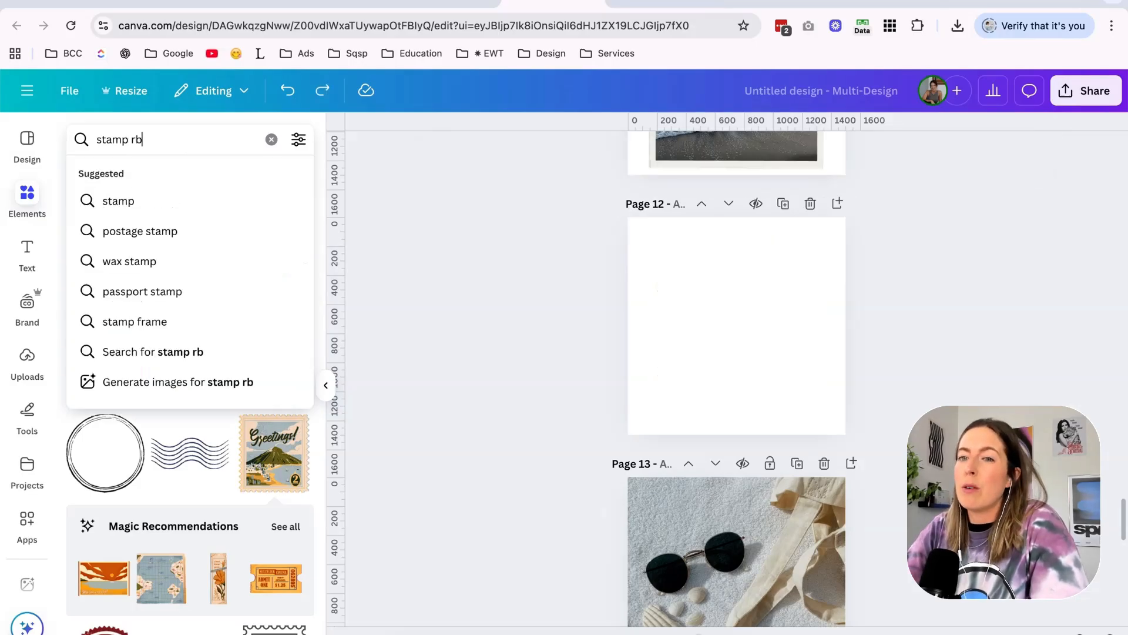
text(ach)
key(Return)
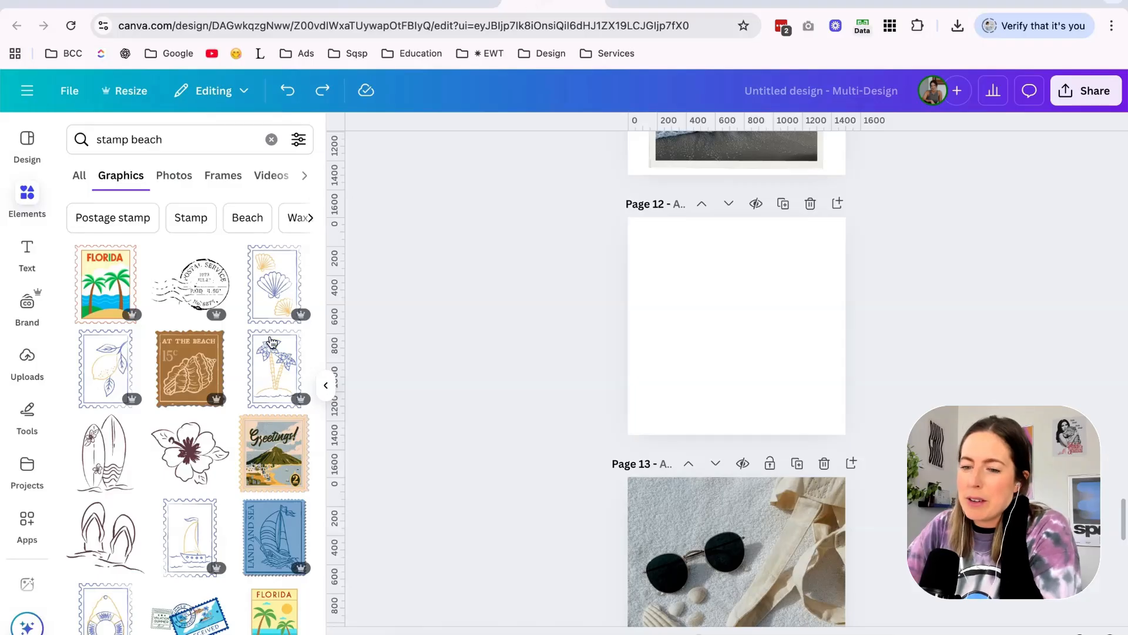
scroll(271, 344, down, 2)
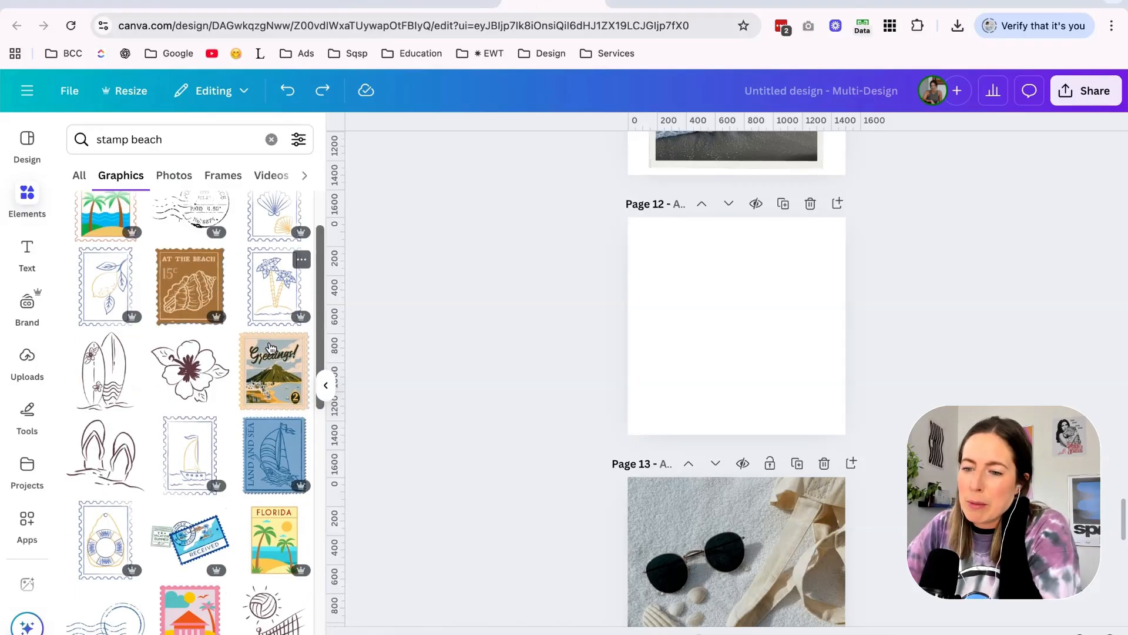
Try the seashell postage stamp graphic on Page 12, delete it, and look through more "stamp beach" results against the live home page.
click(274, 207)
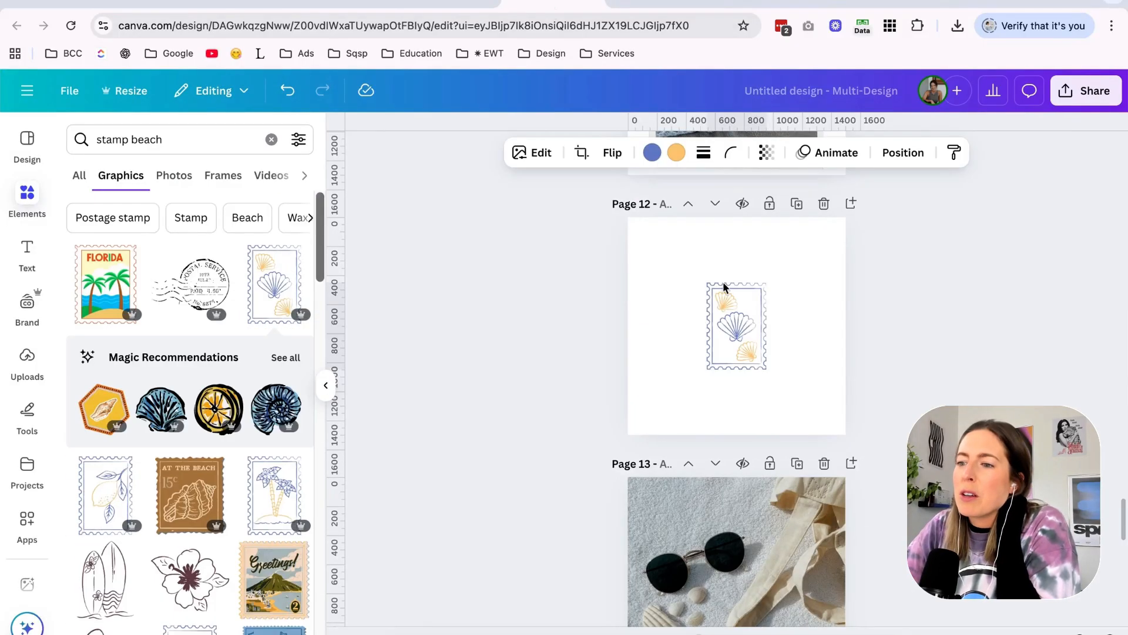
key(Delete)
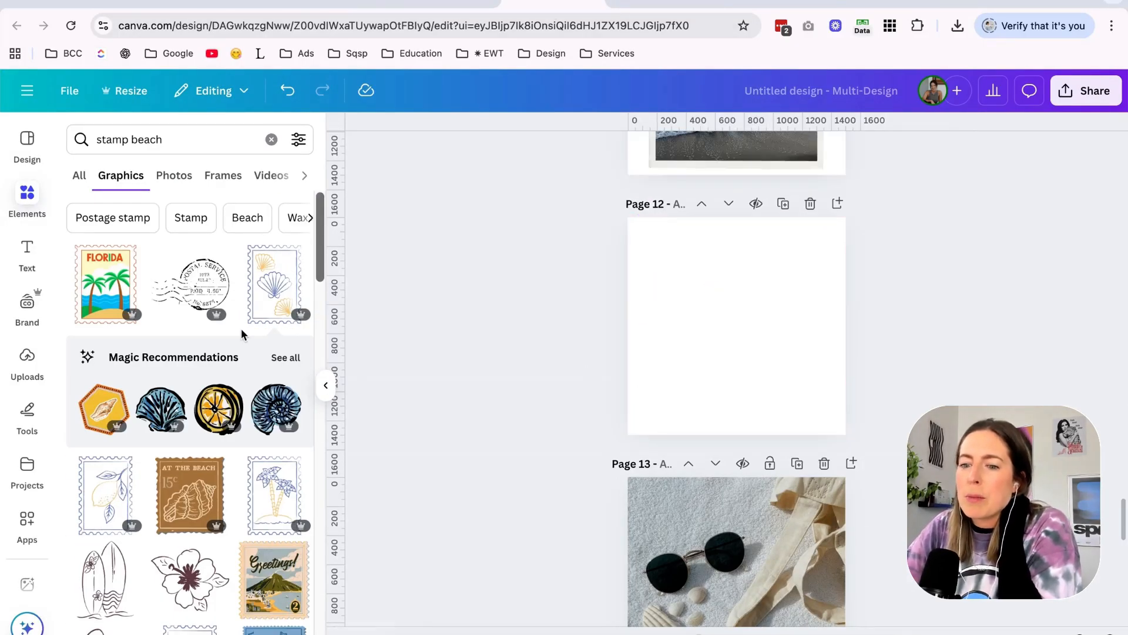
scroll(240, 329, down, 3)
scroll(241, 329, down, 5)
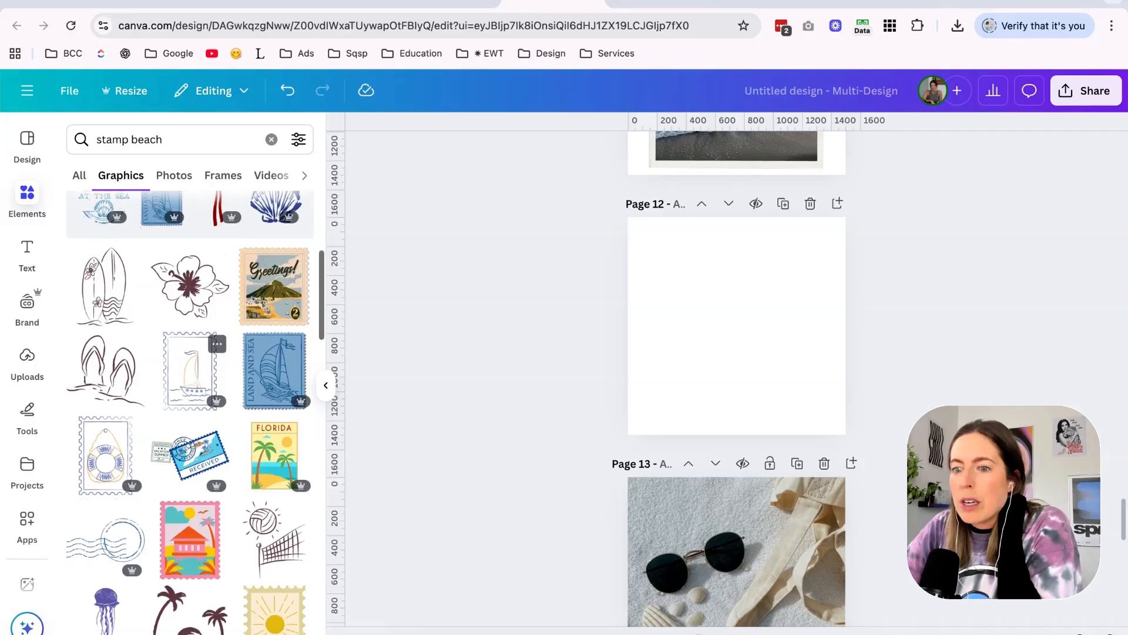
scroll(190, 352, down, 1)
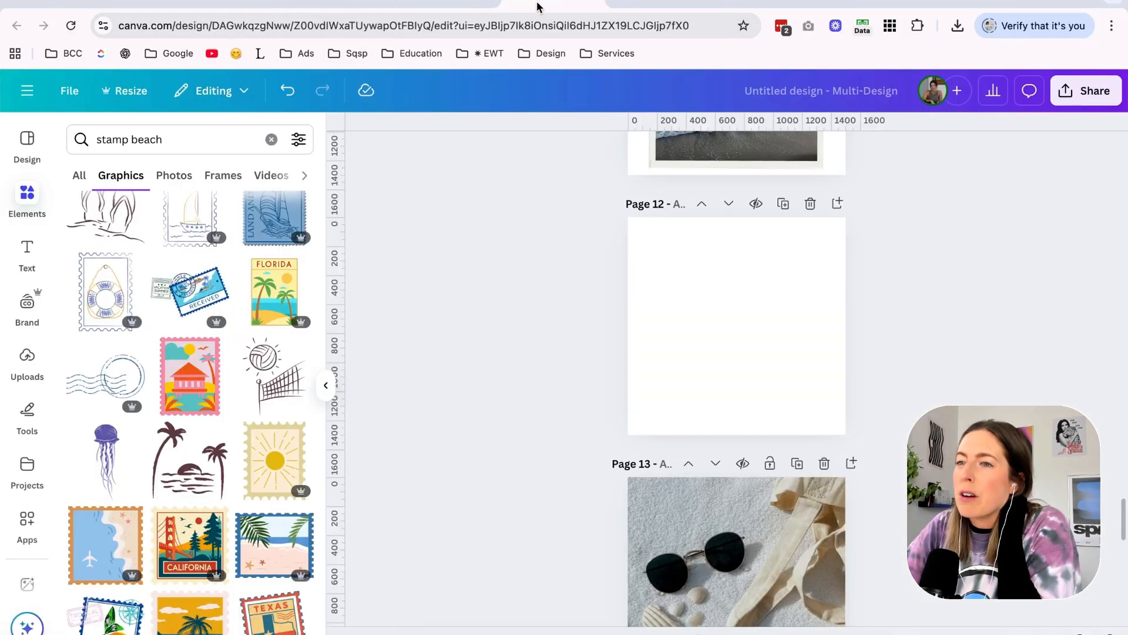
click(312, 3)
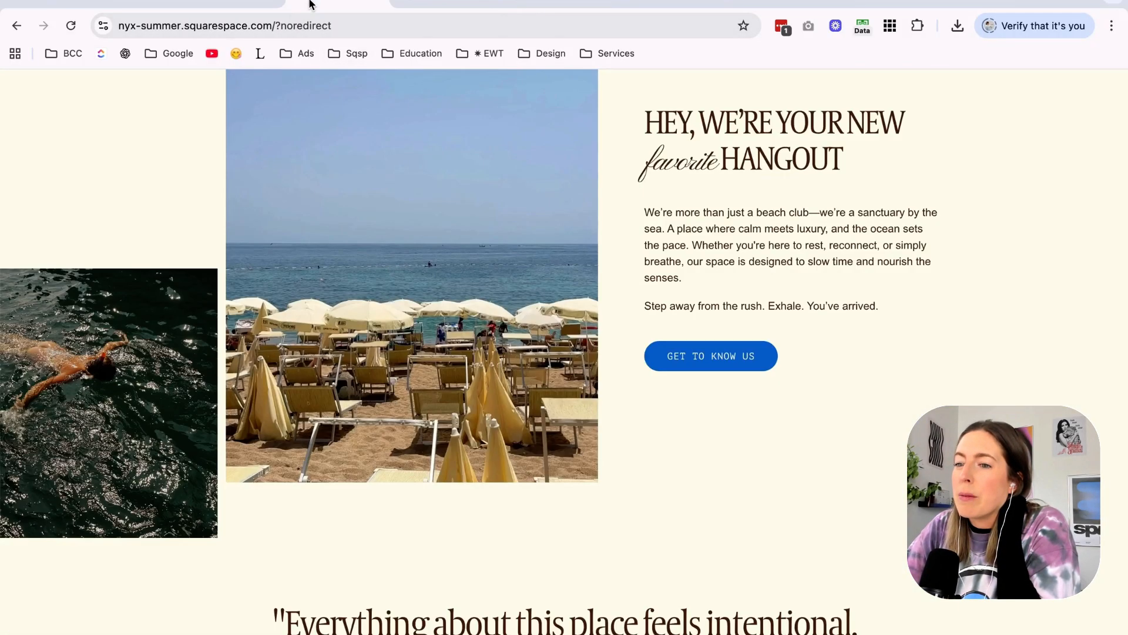
click(535, 8)
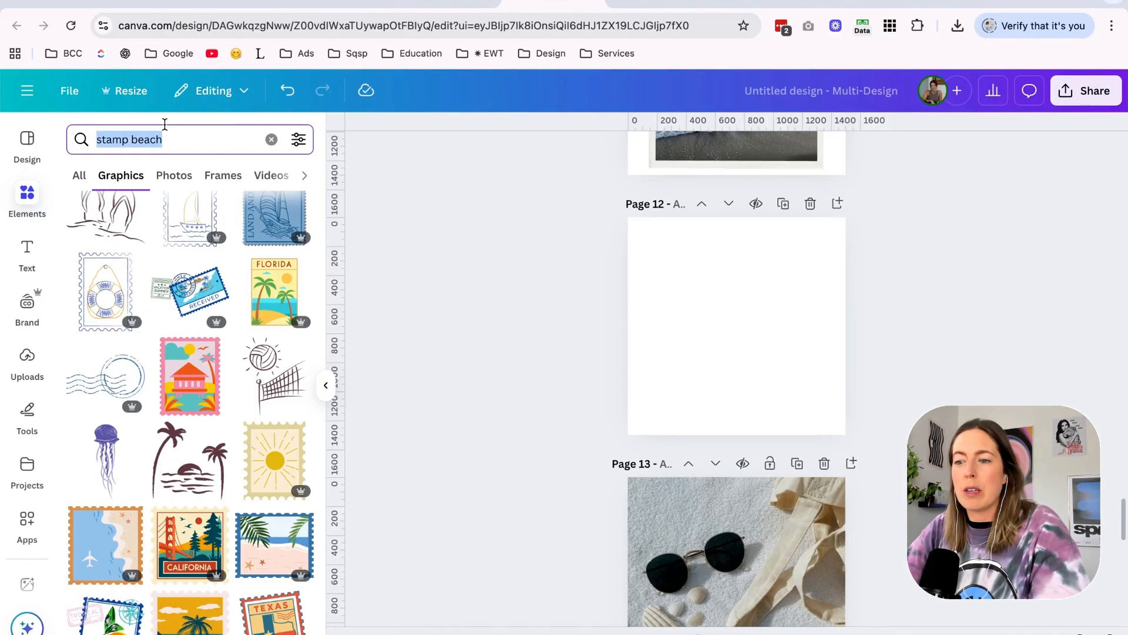
Search the graphics for "polariod" and add a beige polaroid frame to Page 12.
text(polariod)
key(Return)
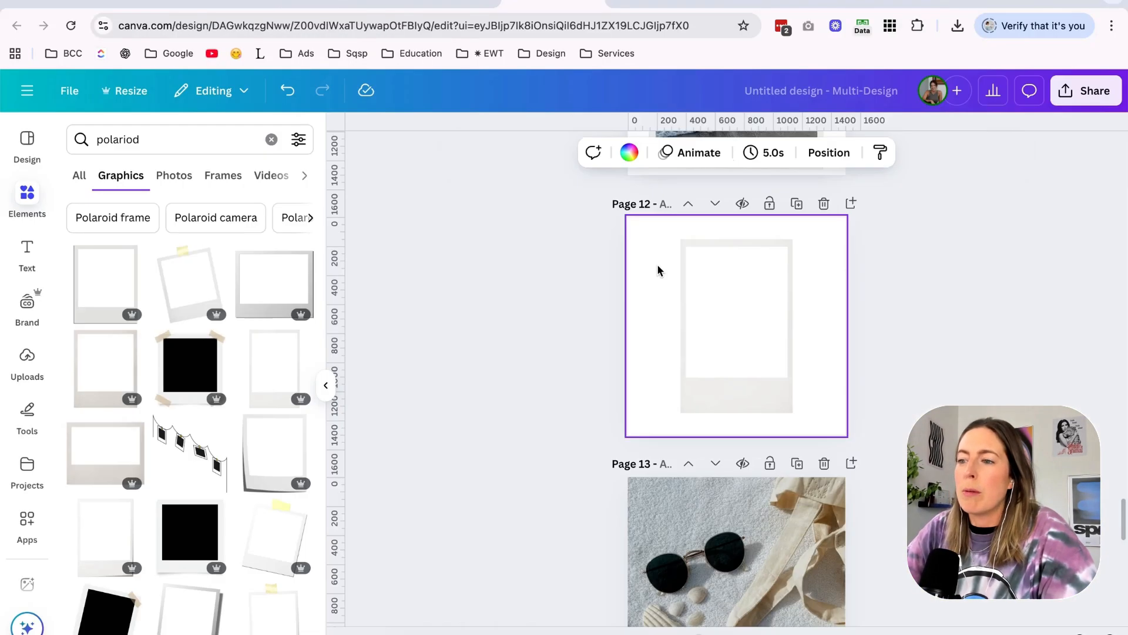
key(ctrl+z)
click(121, 367)
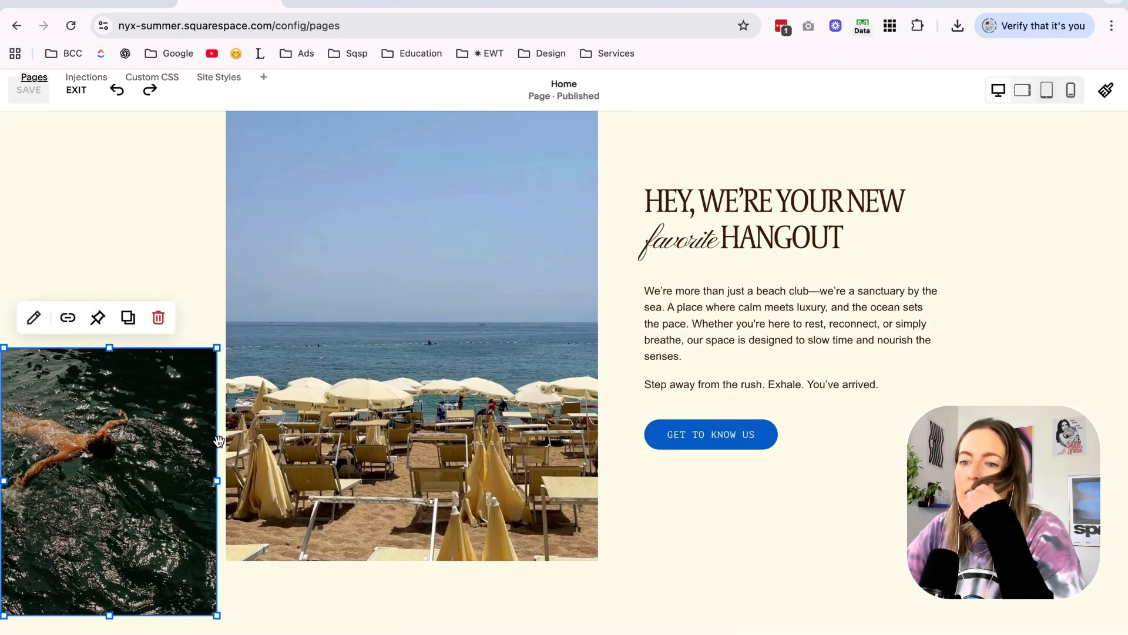
In the Squarespace editor, resize and move the swimmer image so it overlaps the lower left of the beach umbrella image.
drag(106, 471, 177, 470)
drag(254, 479, 301, 493)
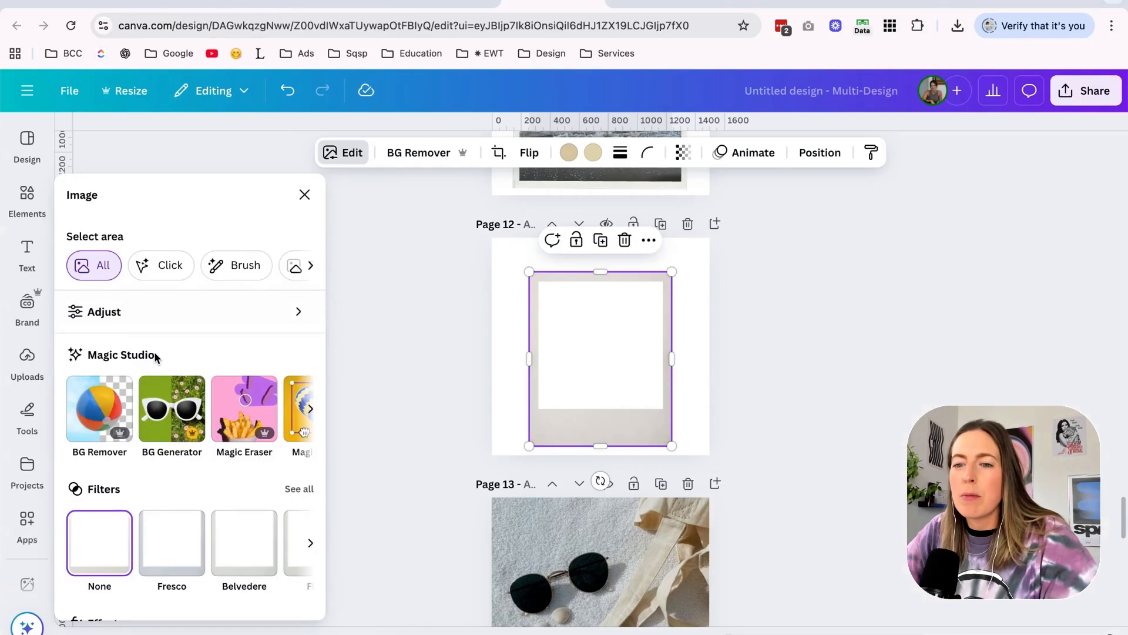
In the untitled Canva design, set the brightness of Page 12's polaroid frame to 25.
scroll(155, 353, down, 2)
click(159, 312)
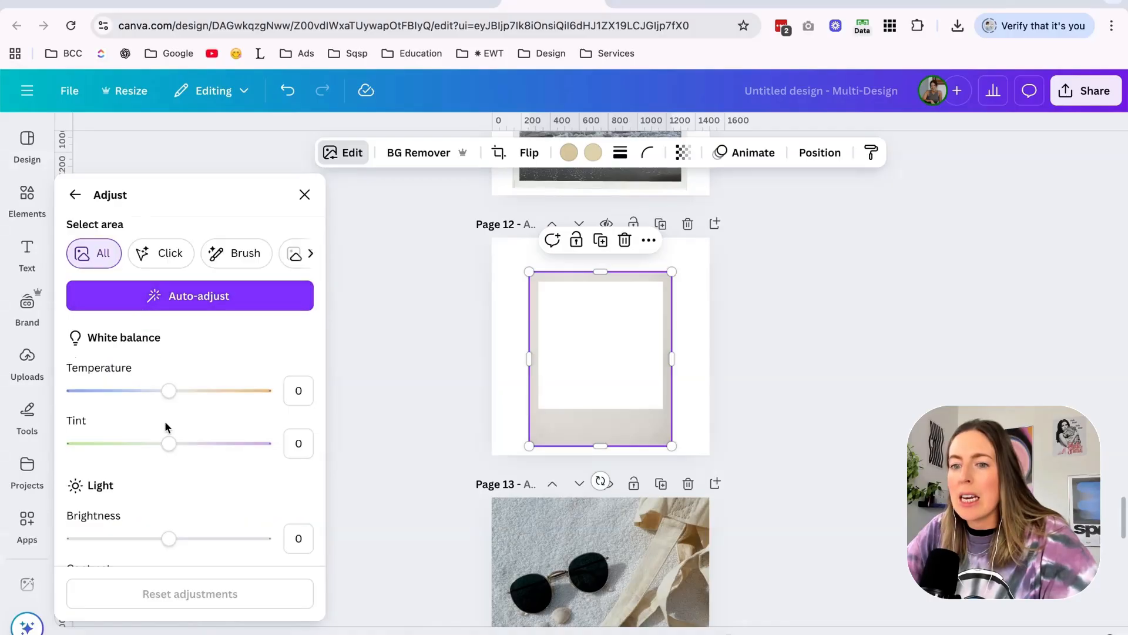
scroll(161, 473, down, 1)
drag(169, 508, 192, 504)
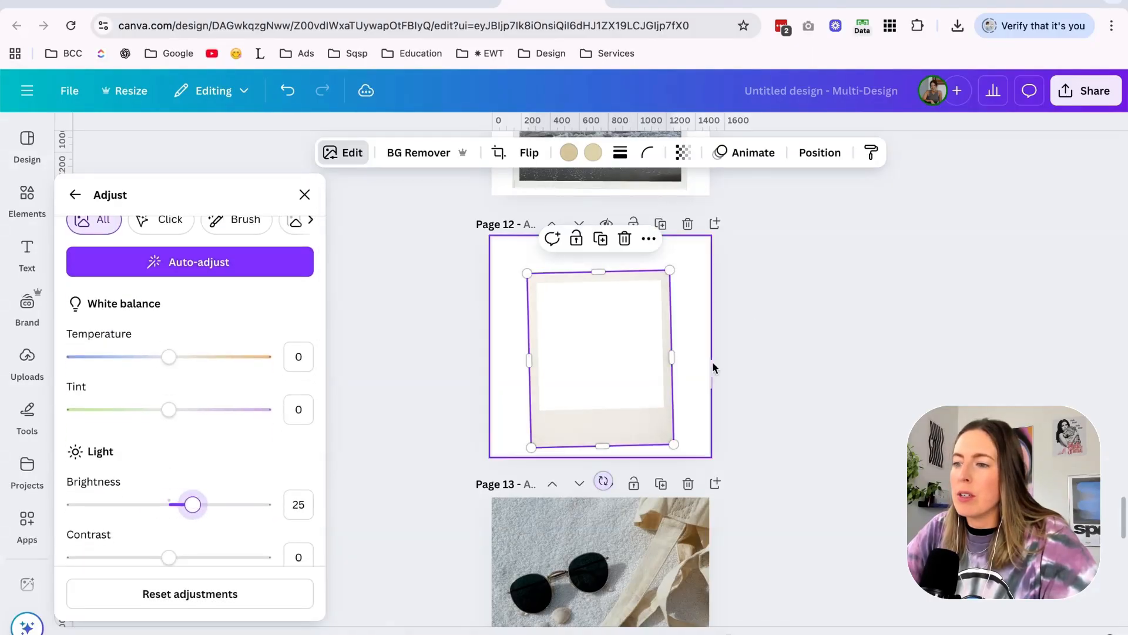
click(683, 338)
Add the swimmer photo from the Nyx Summer Stock Images folder to Page 12, over the polaroid frame.
scroll(597, 492, down, 6)
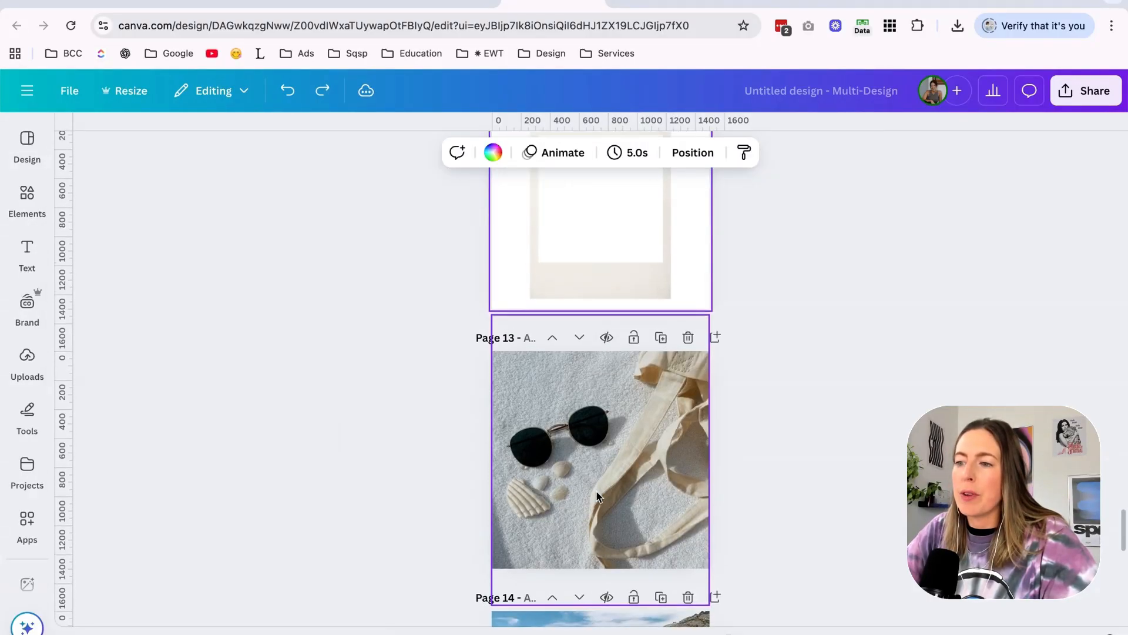
scroll(597, 491, up, 6)
click(400, 633)
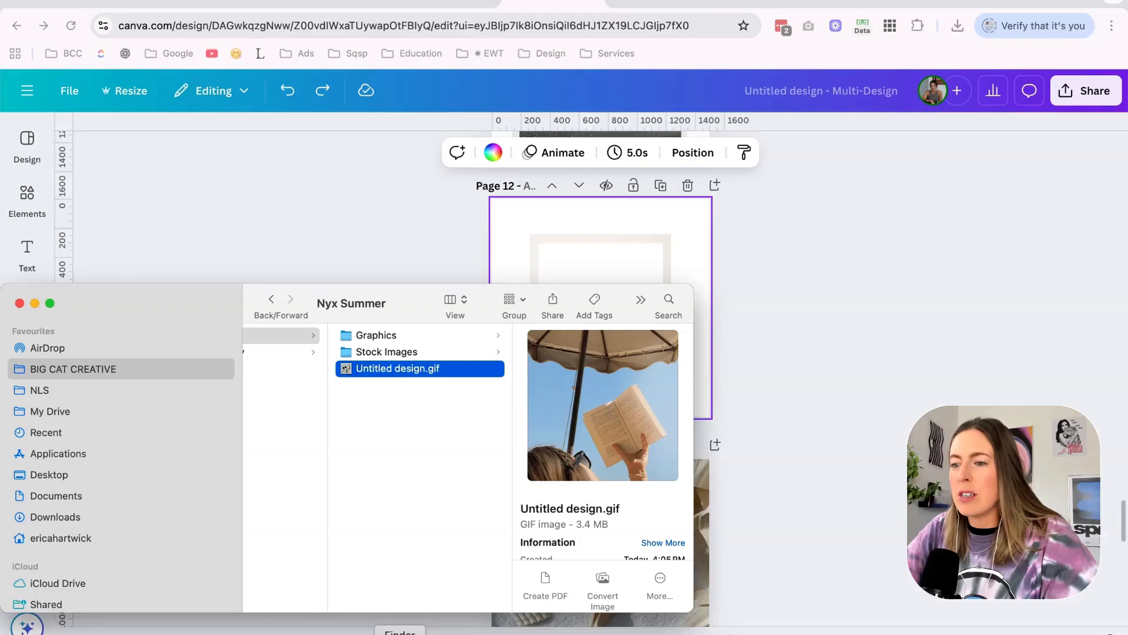
scroll(434, 376, left, 3)
click(541, 353)
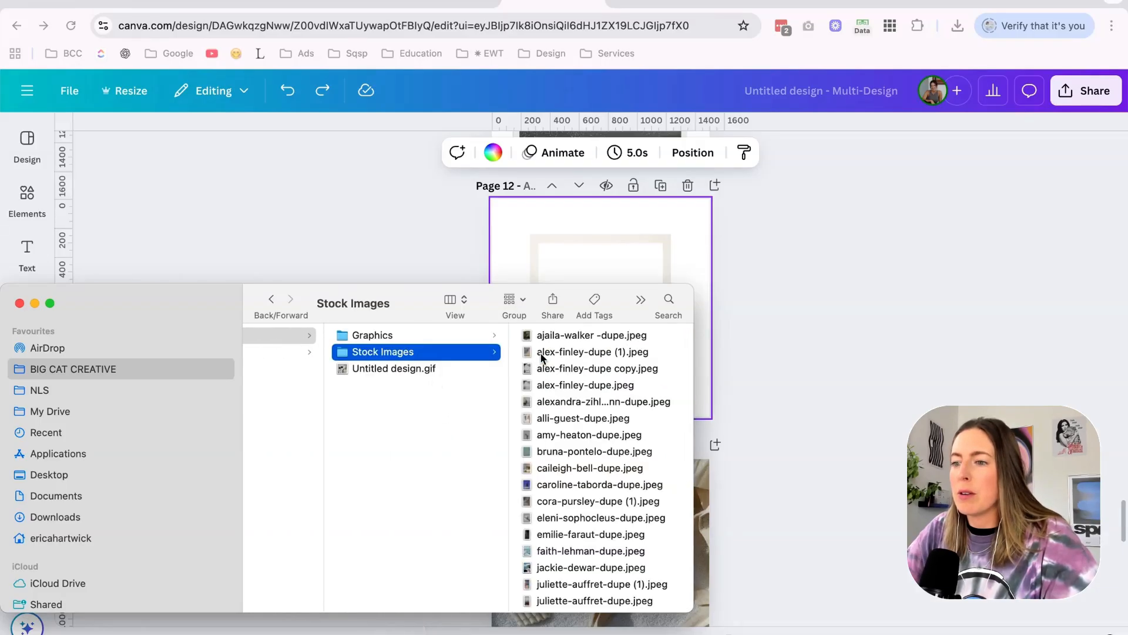
key(Right)
key(Down)
key(Down)
key(Down)
key(Down)
drag(424, 535, 582, 210)
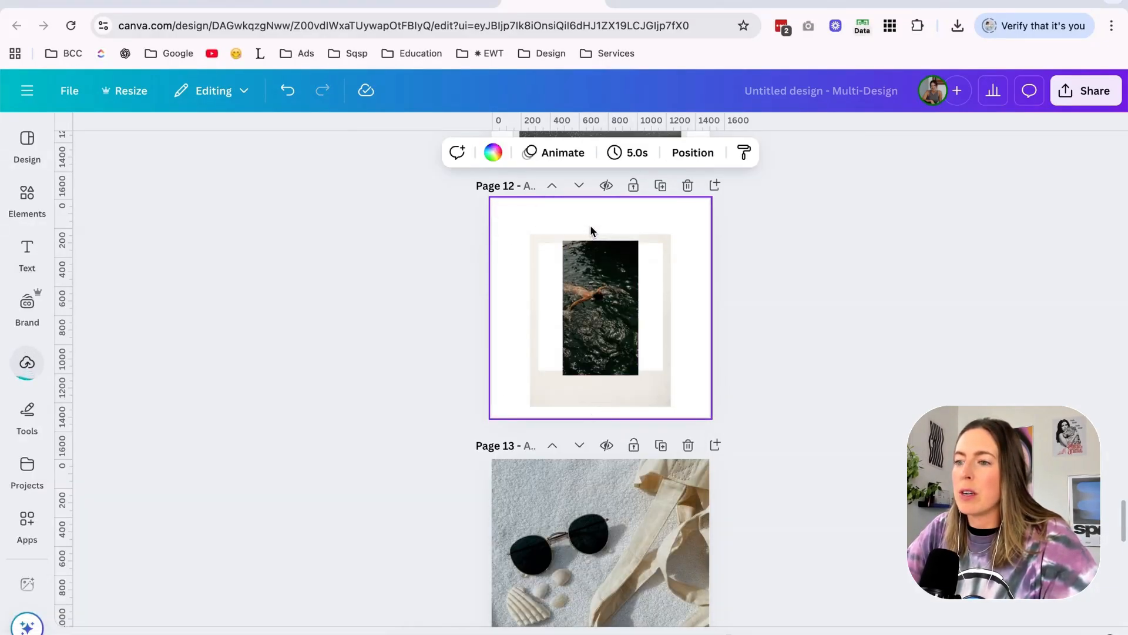
Fit the swimmer photo in the polaroid's window in black and white with a cropped grain overlay, and tilt the polaroid slightly.
scroll(701, 275, down, 2)
scroll(612, 217, up, 2)
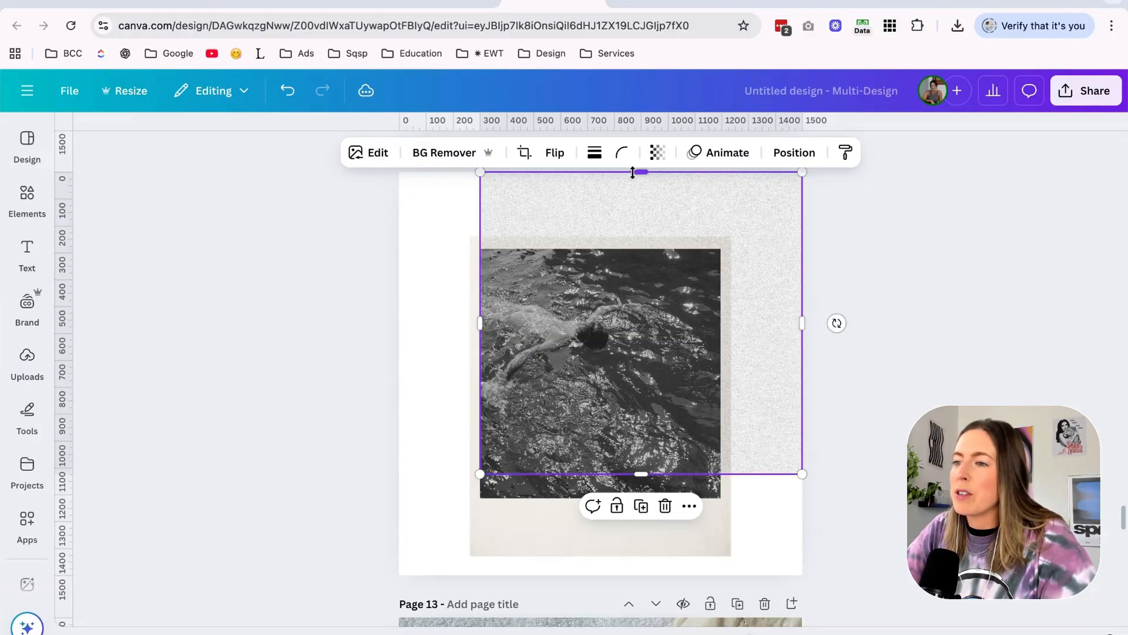
drag(633, 173, 633, 249)
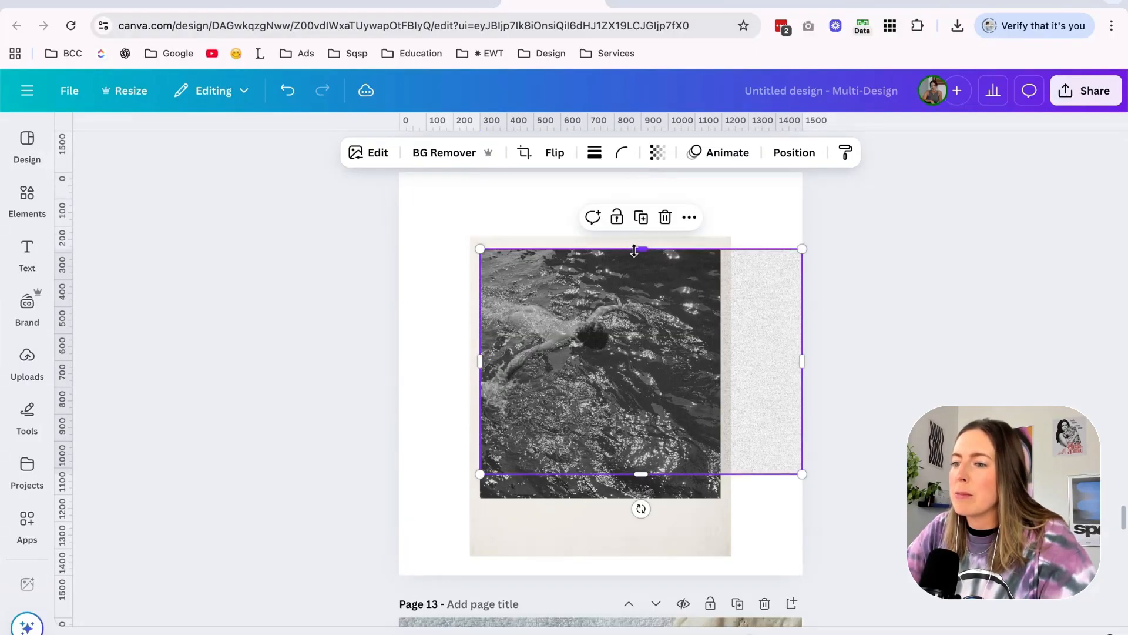
drag(617, 303, 617, 322)
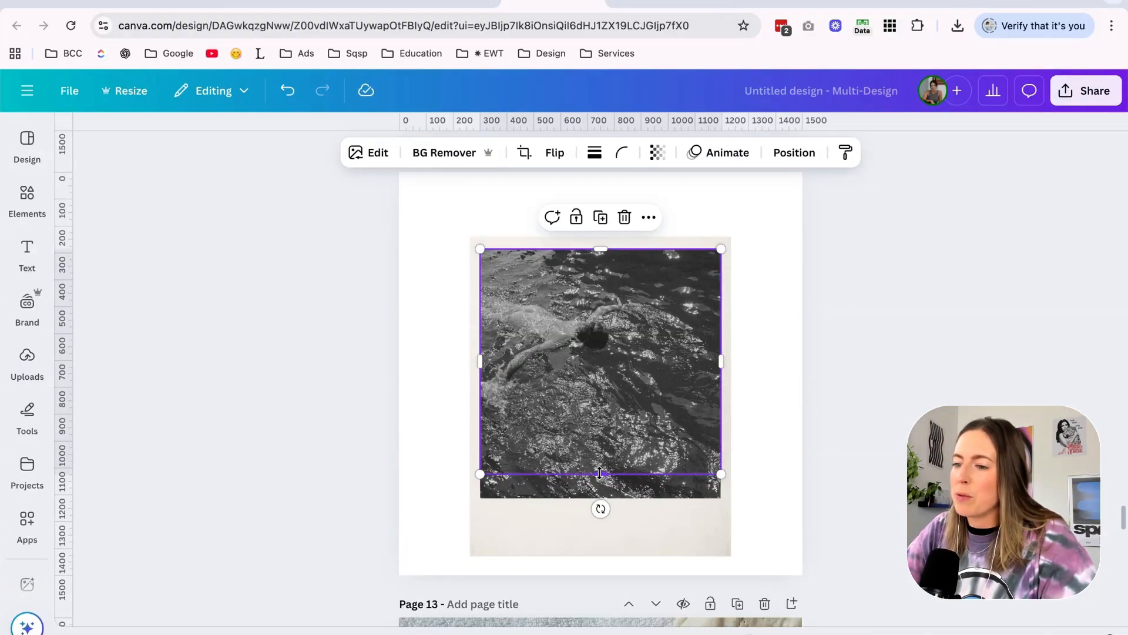
drag(600, 473, 600, 498)
drag(634, 515, 635, 497)
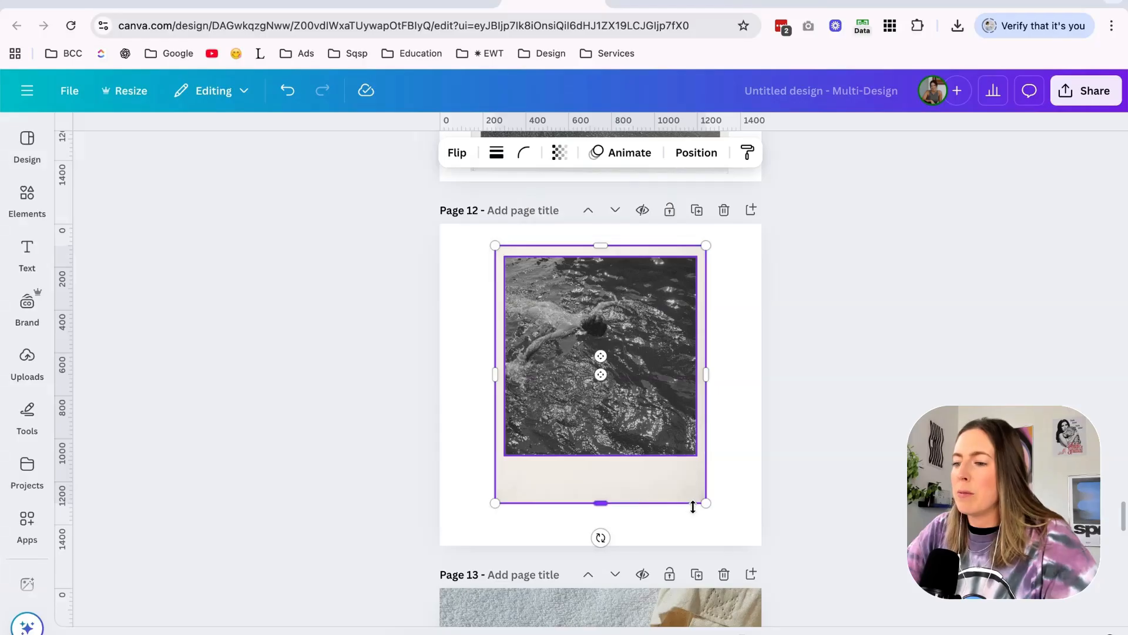
drag(706, 503, 728, 534)
drag(617, 555, 609, 556)
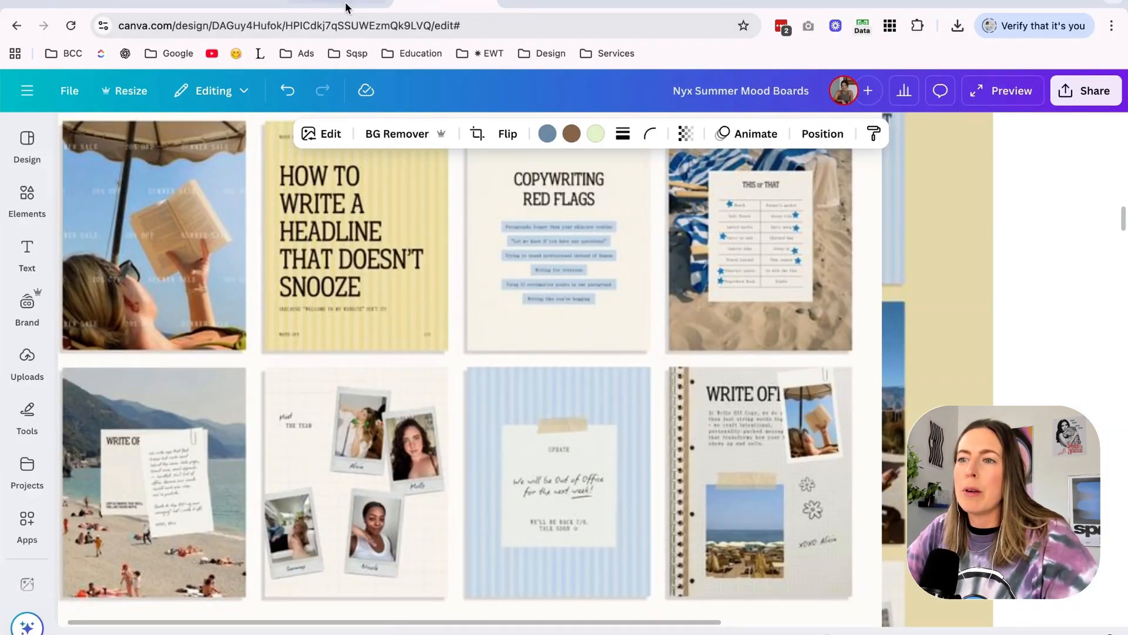
Replace the swimmer photo in the Page 12 polaroid with the ocean waves photo from the Stock Images folder.
click(323, 5)
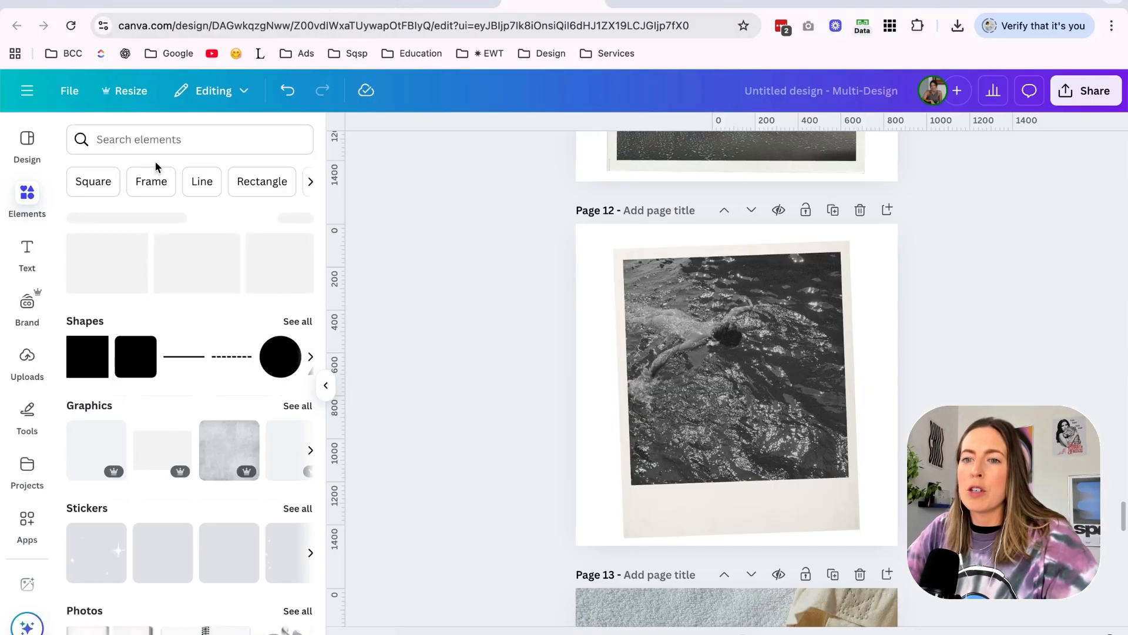
click(165, 141)
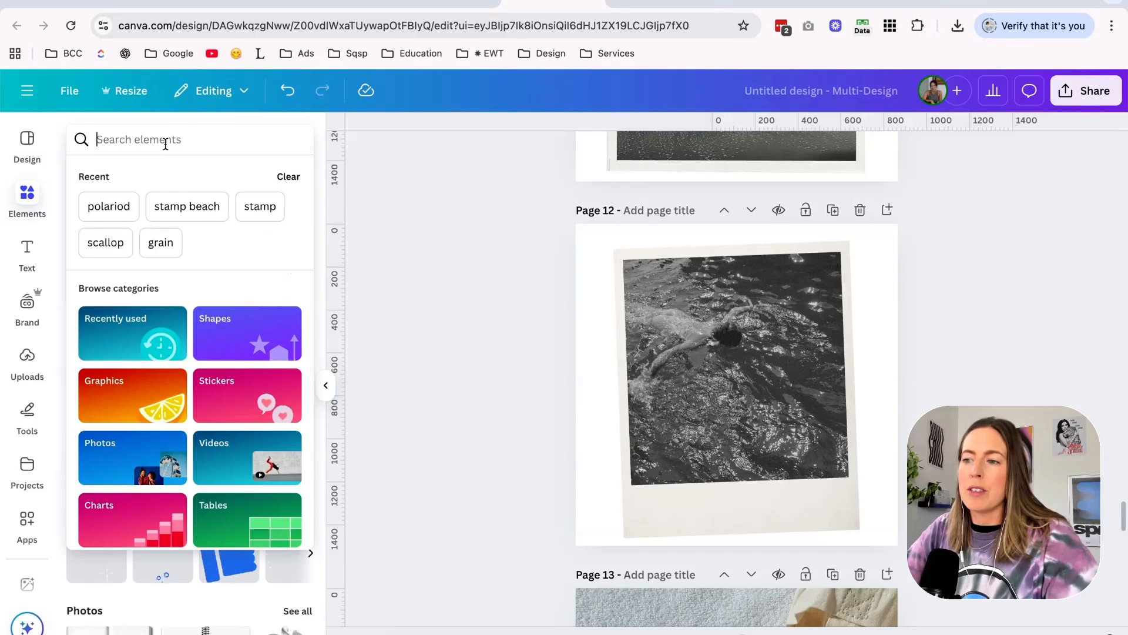
click(346, 3)
click(534, 4)
click(400, 634)
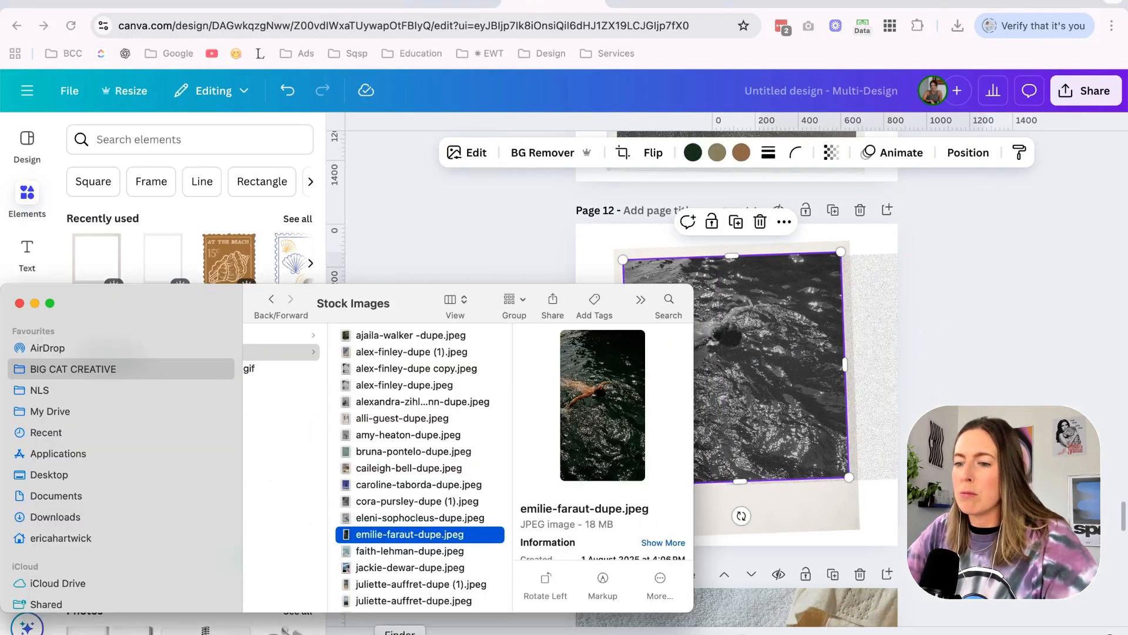
click(422, 484)
key(Up)
key(Up)
key(Down)
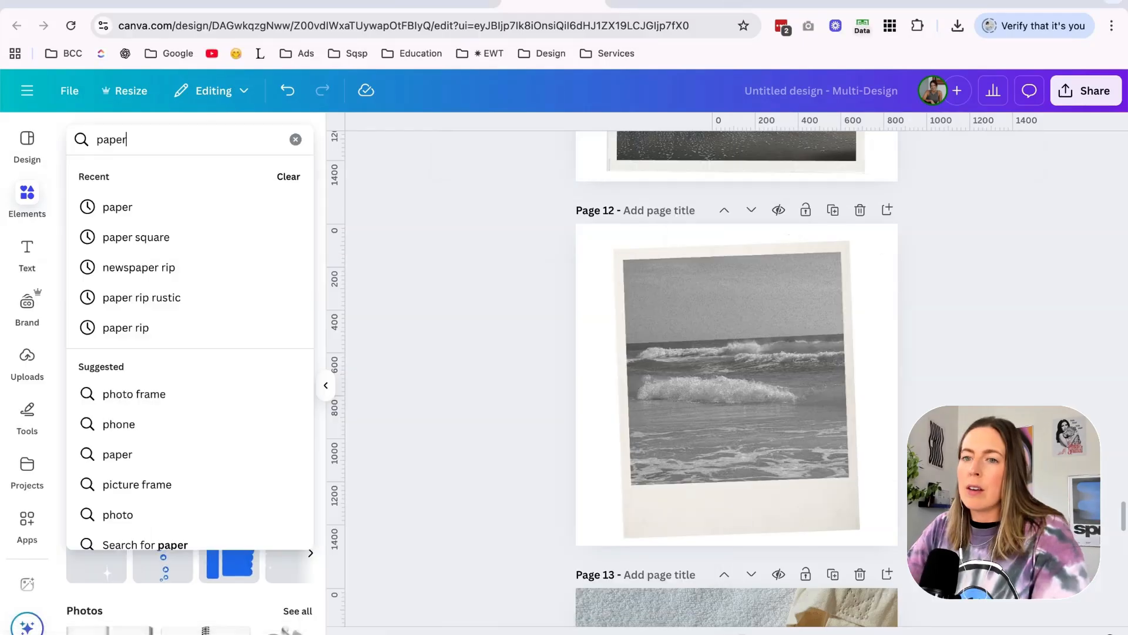
Search elements for "paper clip" and attach a small, tilted silver paper clip to the polaroid's upper-left edge.
text(clip)
key(Return)
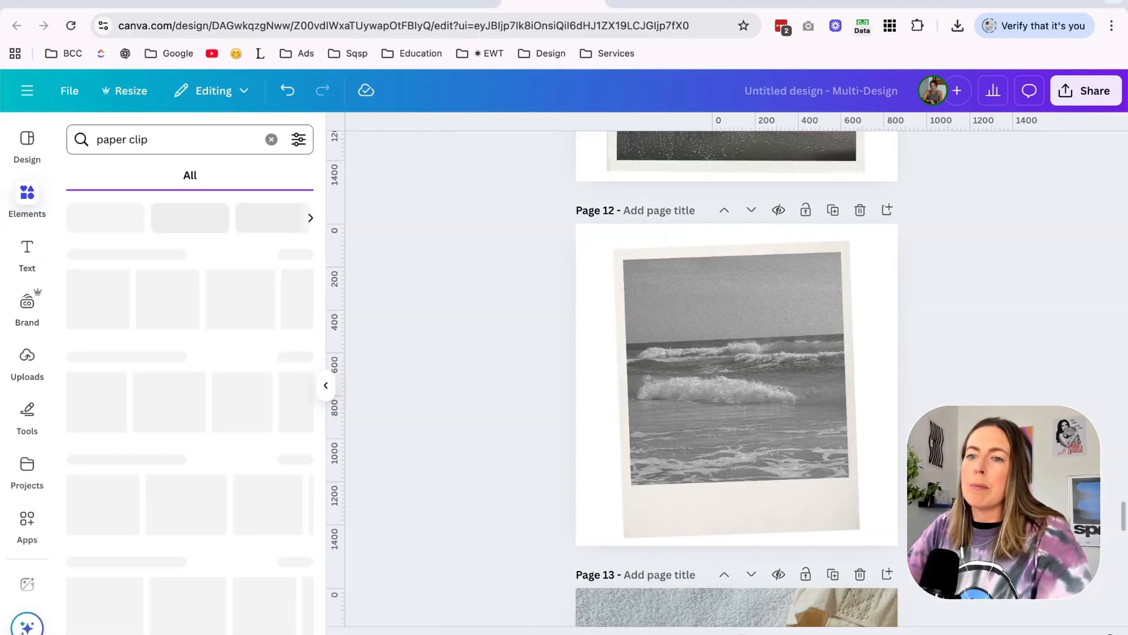
click(99, 300)
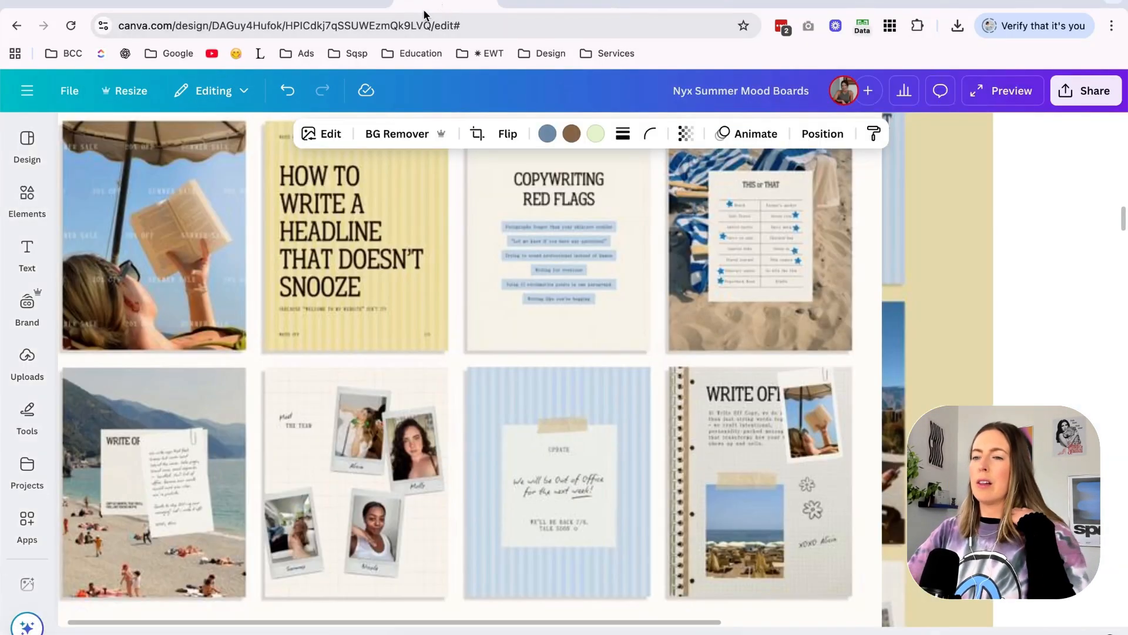
click(338, 3)
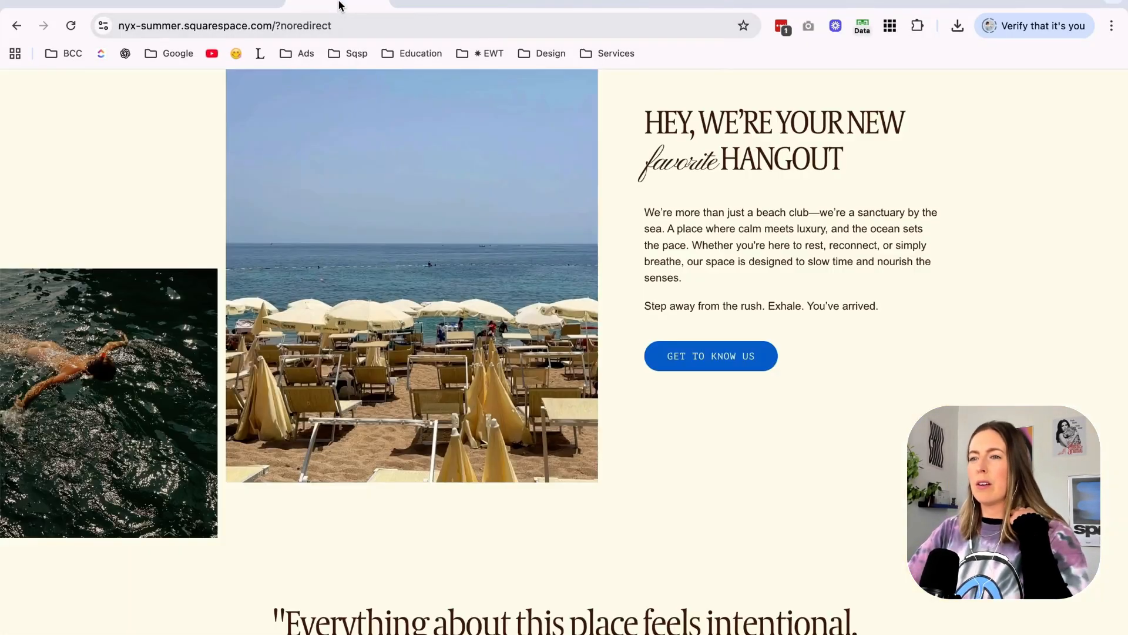
click(455, 3)
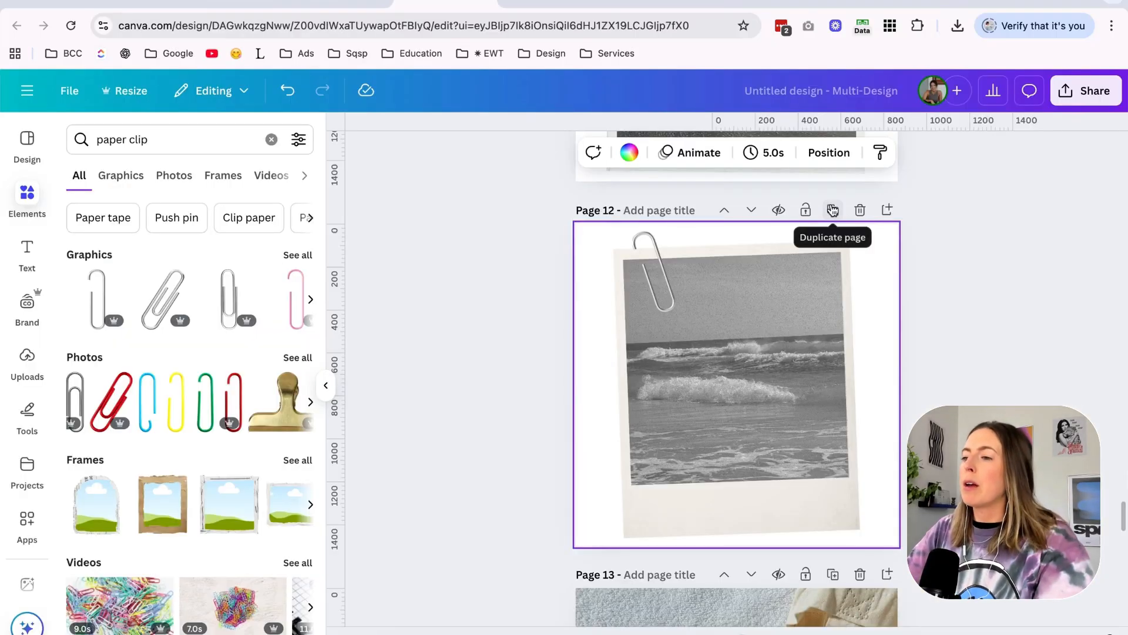
scroll(735, 382, down, 1)
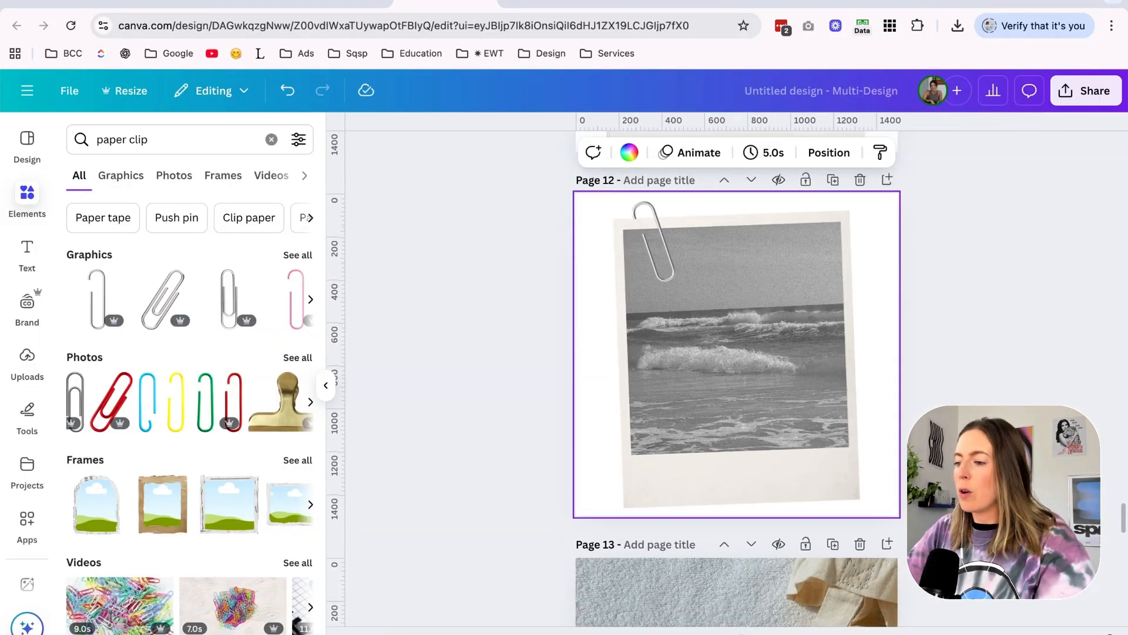
click(347, 3)
click(431, 3)
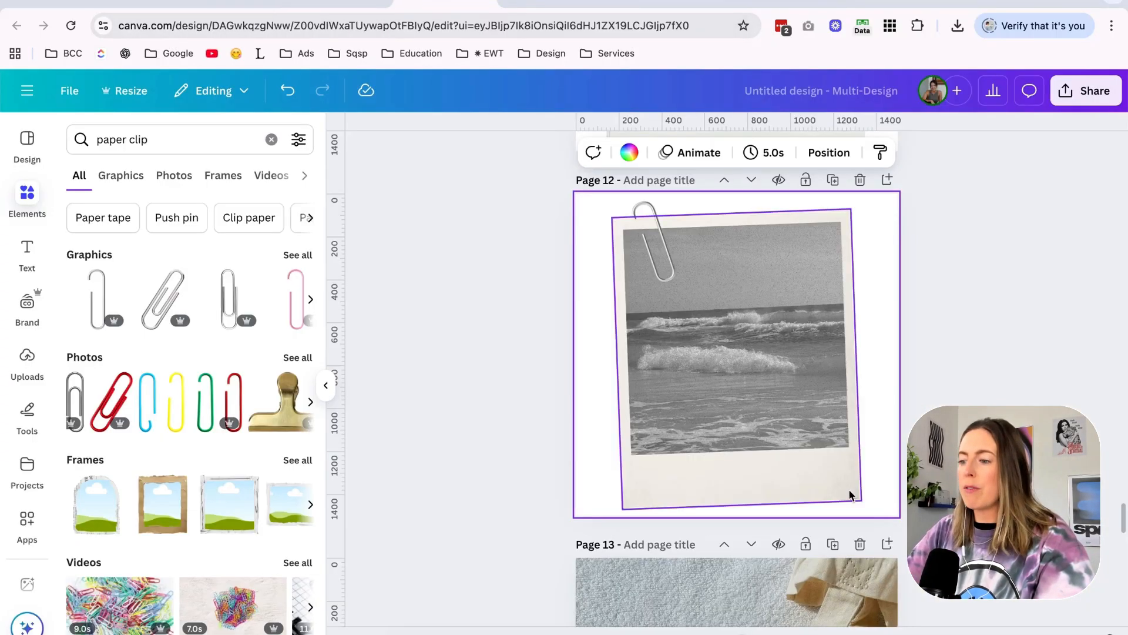
Duplicate Page 12 and shrink the polaroid and paper clip together toward the lower left of the copy.
click(832, 543)
drag(567, 209, 745, 327)
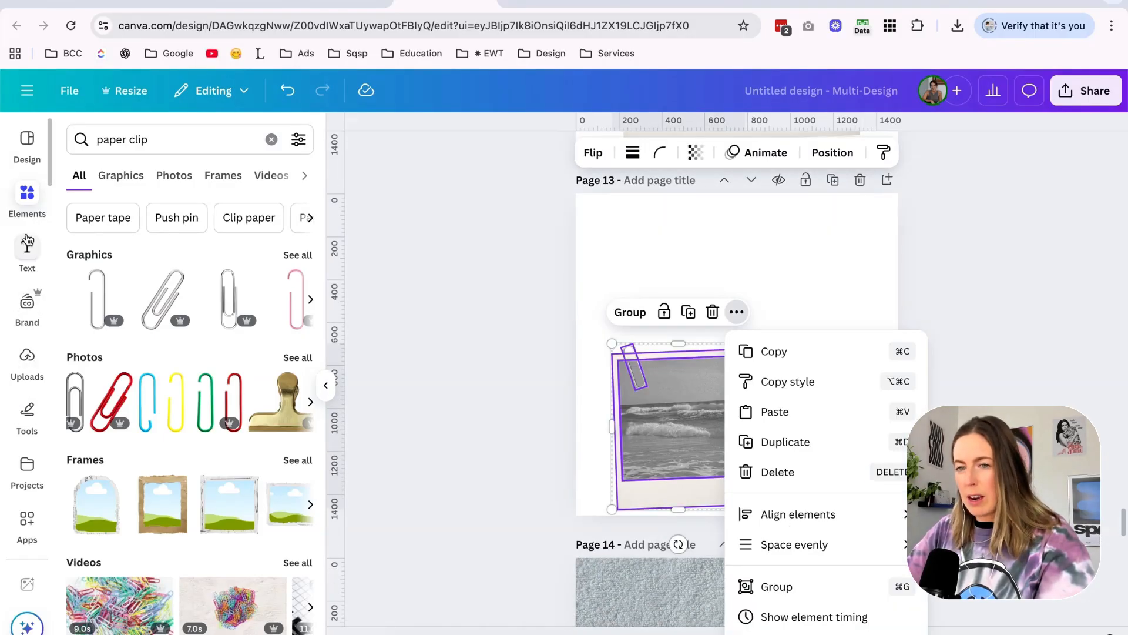
Add the beach umbrella photo from the Stock Images folder to Page 13 as a large image behind the polaroid.
click(27, 360)
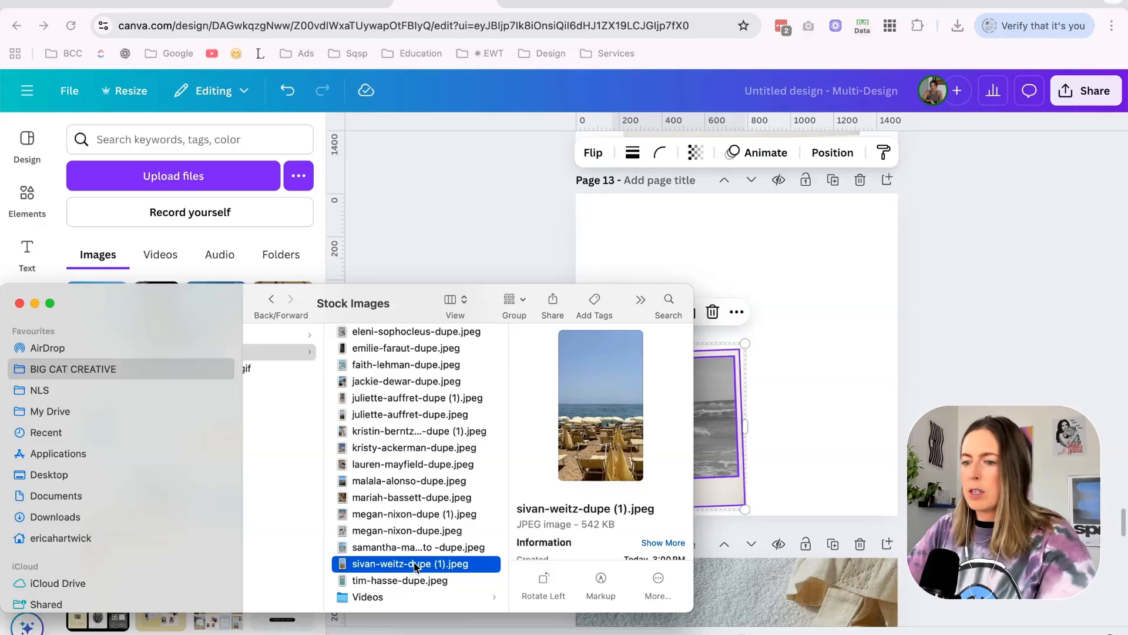
drag(416, 562, 265, 251)
drag(791, 308, 786, 310)
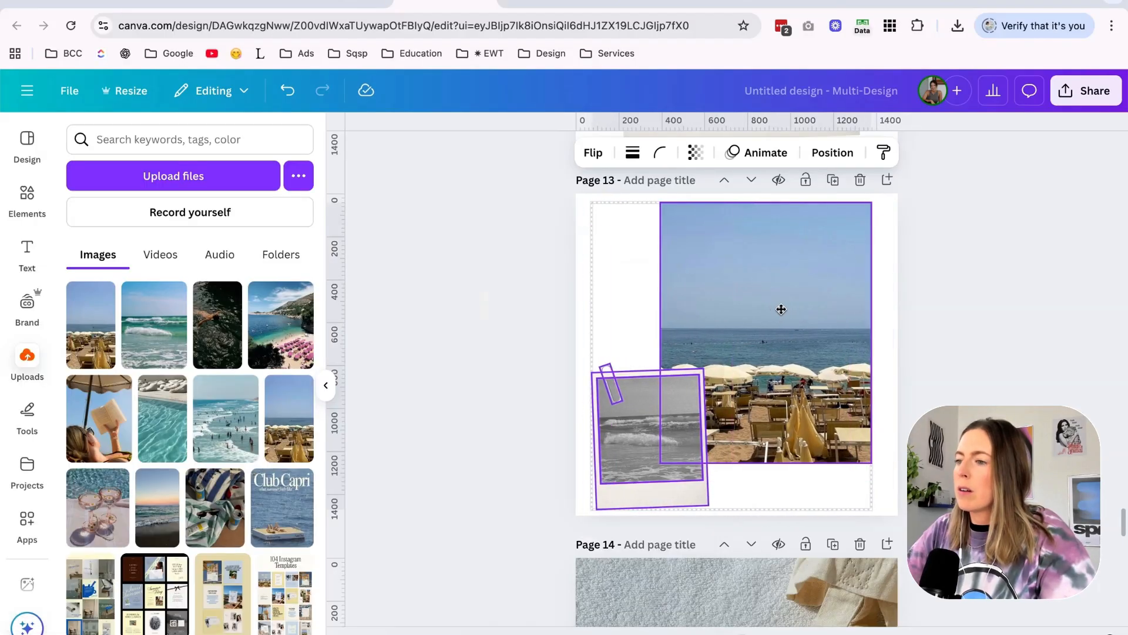
click(935, 312)
scroll(936, 311, up, 3)
click(529, 184)
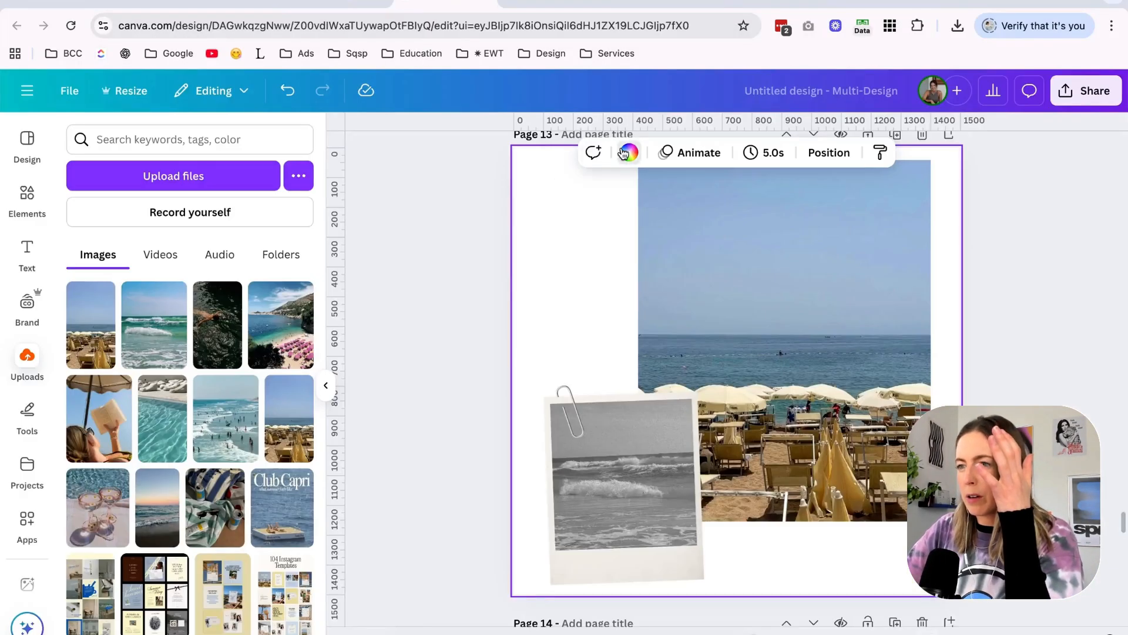
Set the background of Page 13 to the pale cream colour.
click(625, 153)
click(151, 284)
click(456, 282)
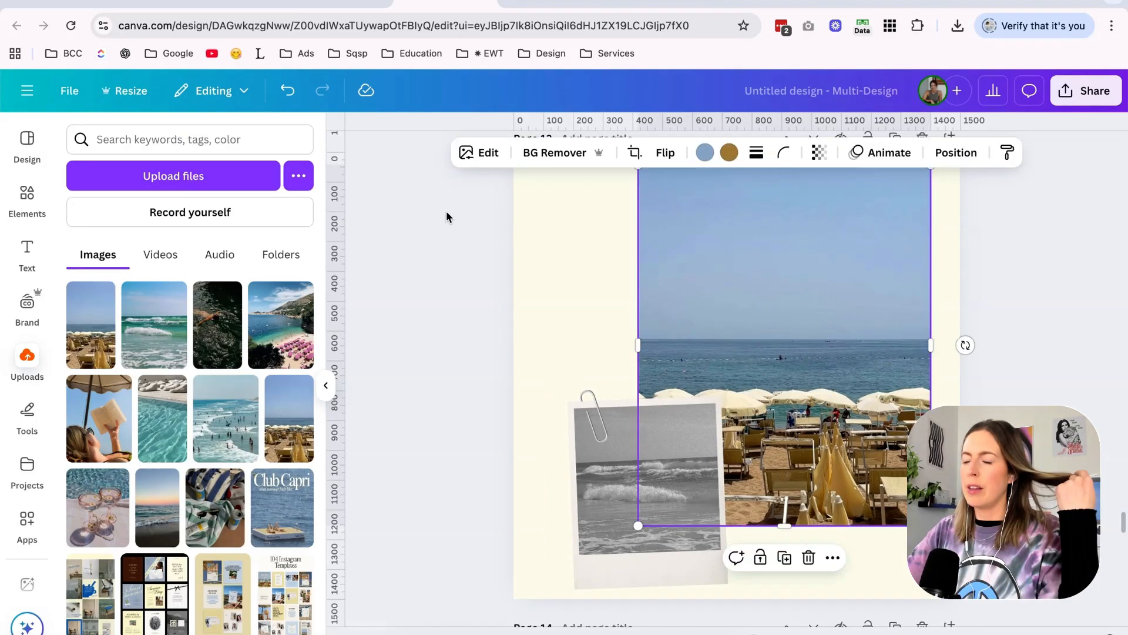
Examine the polaroid mock-up on Page 13 and the polaroid on Page 12, comparing them with the live hangout section.
click(446, 212)
scroll(446, 211, down, 2)
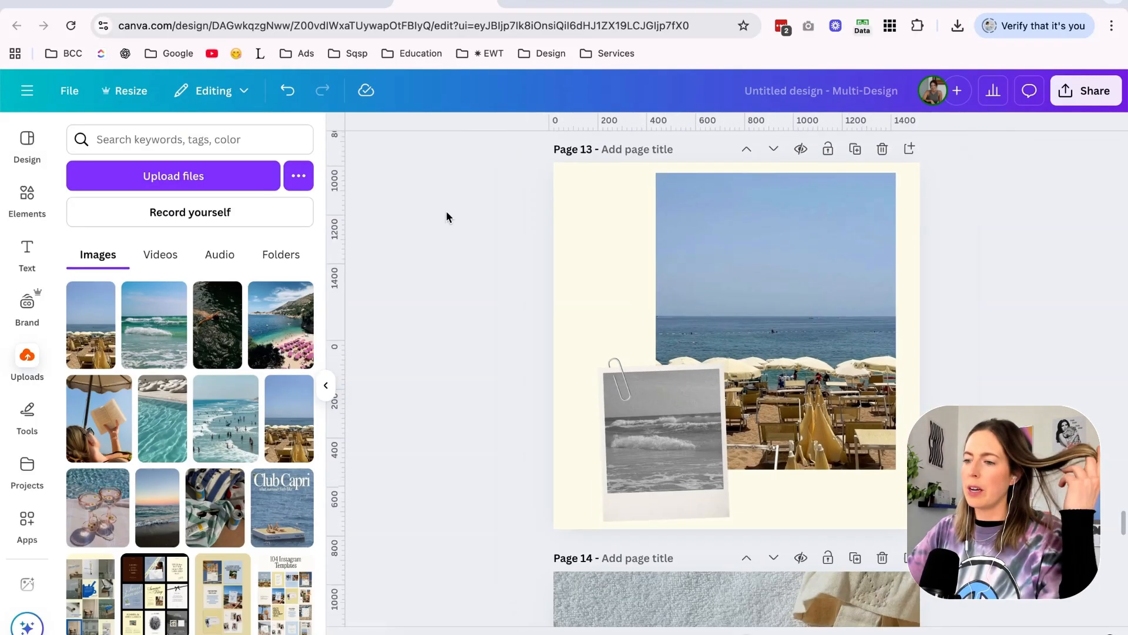
click(715, 281)
scroll(714, 281, up, 3)
click(727, 299)
scroll(727, 300, up, 3)
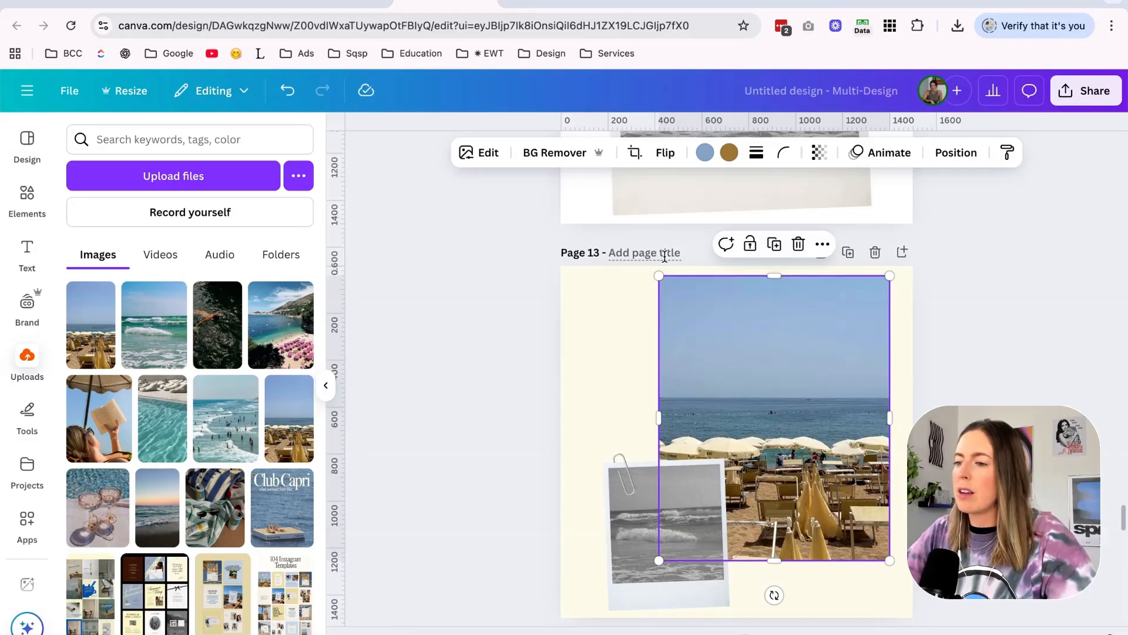
scroll(665, 256, up, 4)
scroll(743, 369, down, 4)
scroll(742, 369, up, 5)
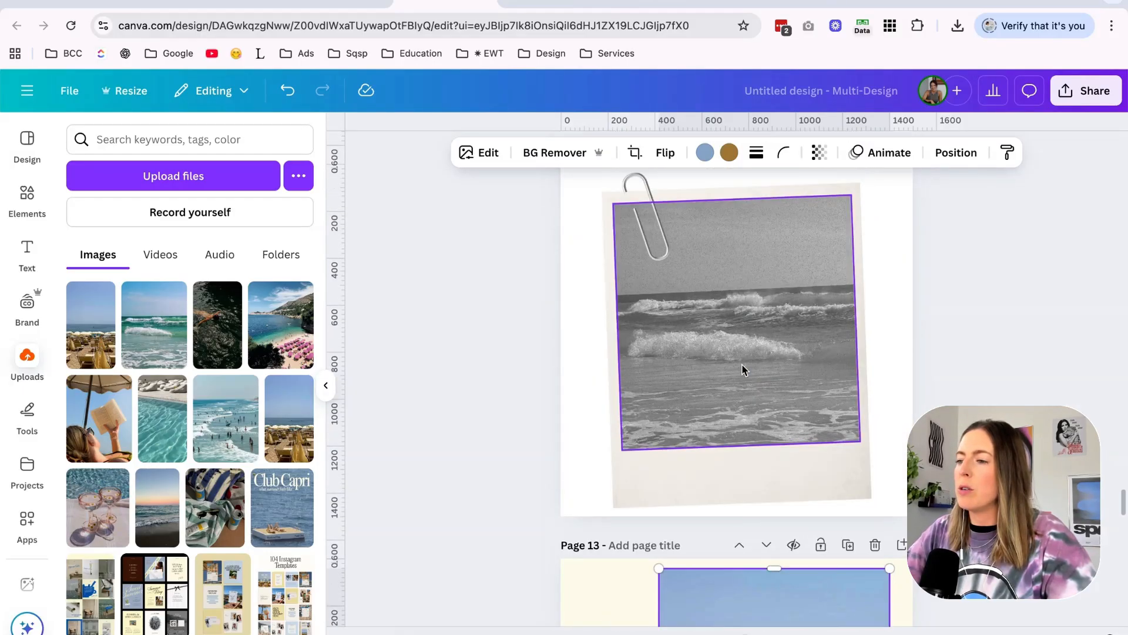
click(337, 4)
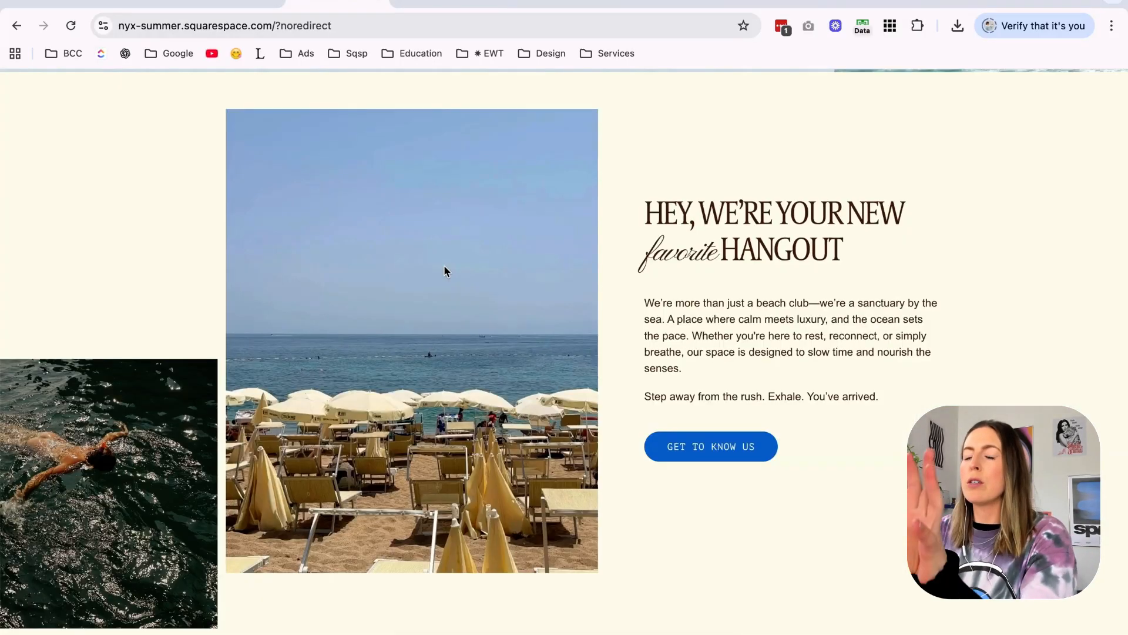
click(463, 3)
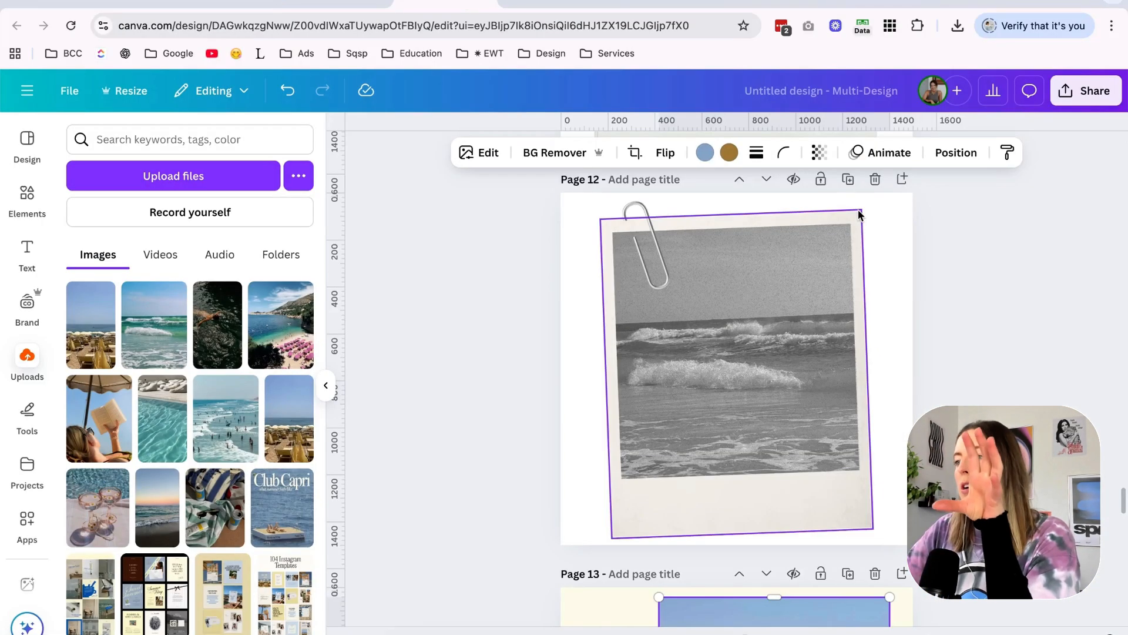
Download only Page 12 as a compressed PNG with a transparent background.
click(1086, 91)
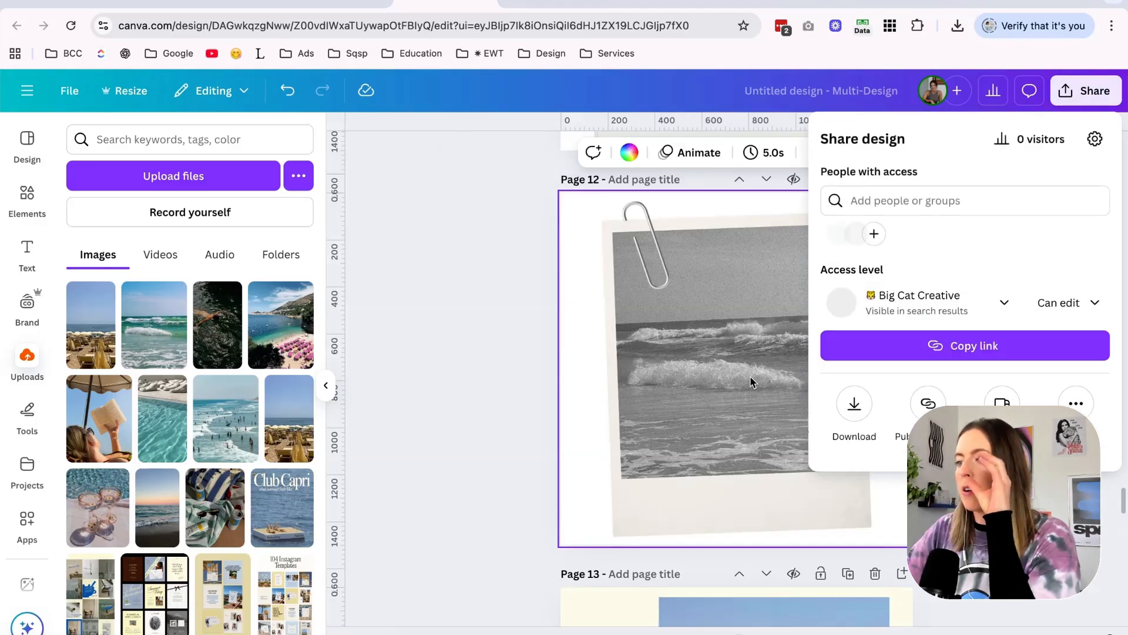
click(845, 400)
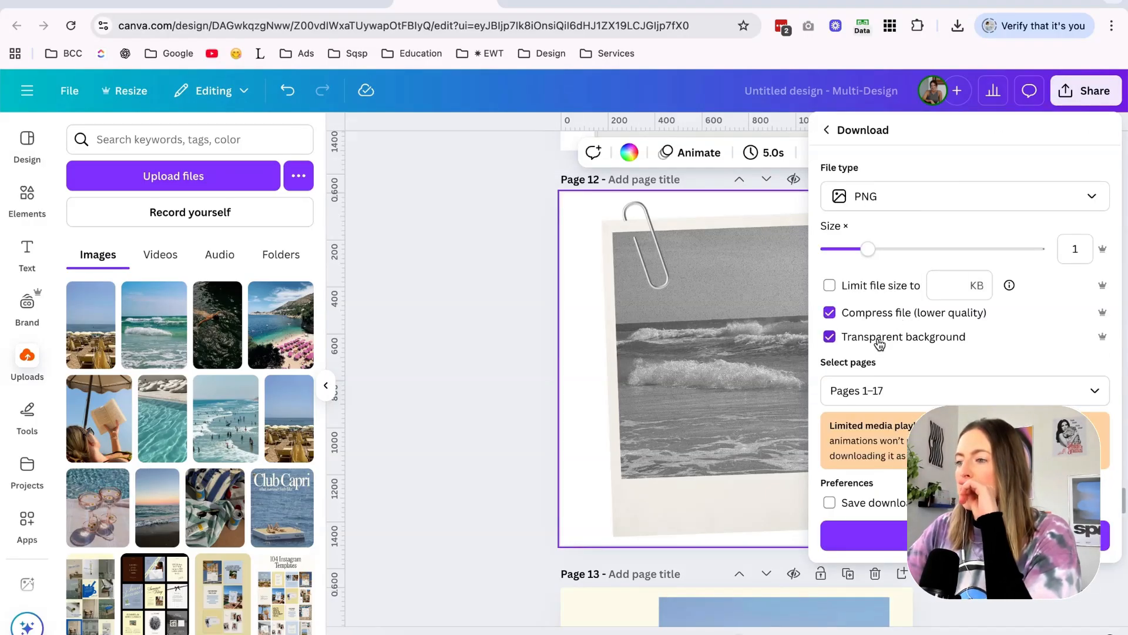
click(888, 392)
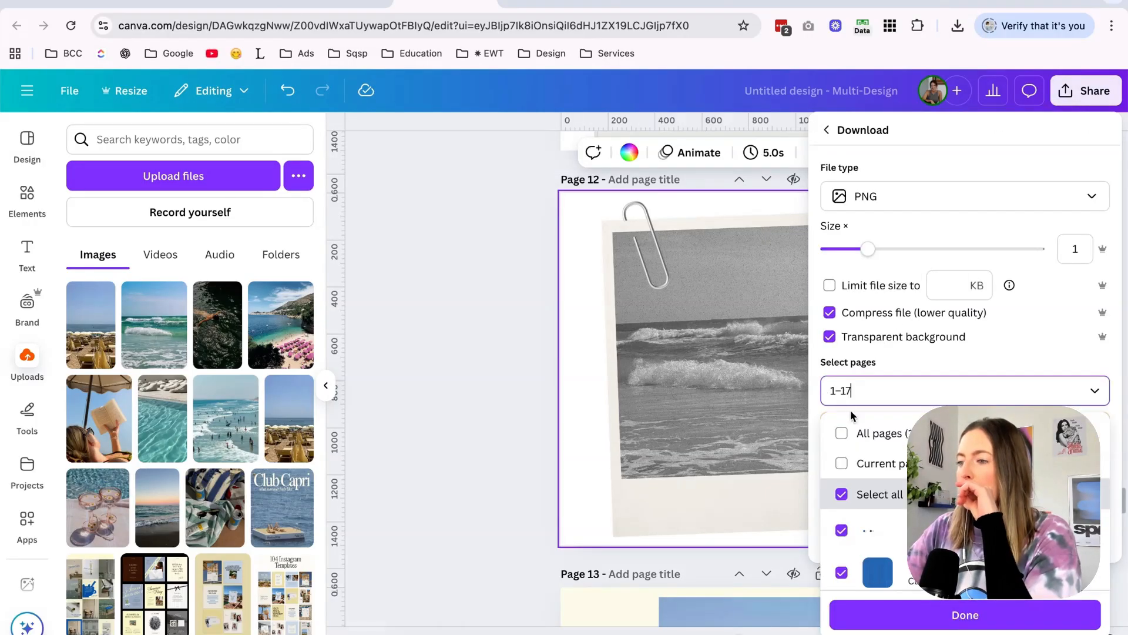
click(889, 616)
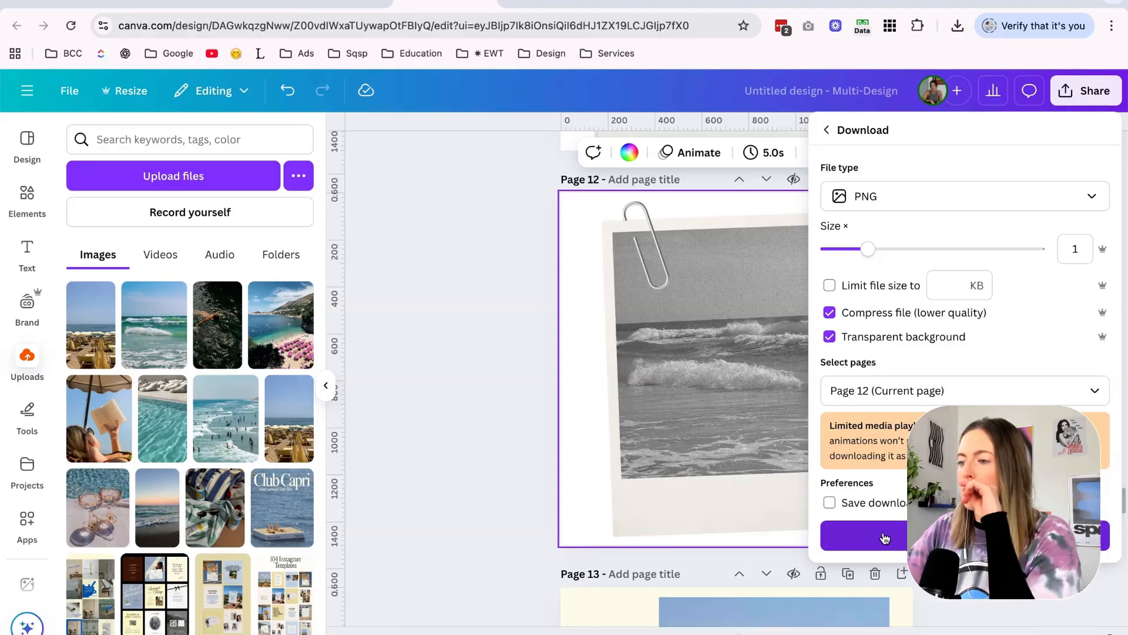
click(884, 538)
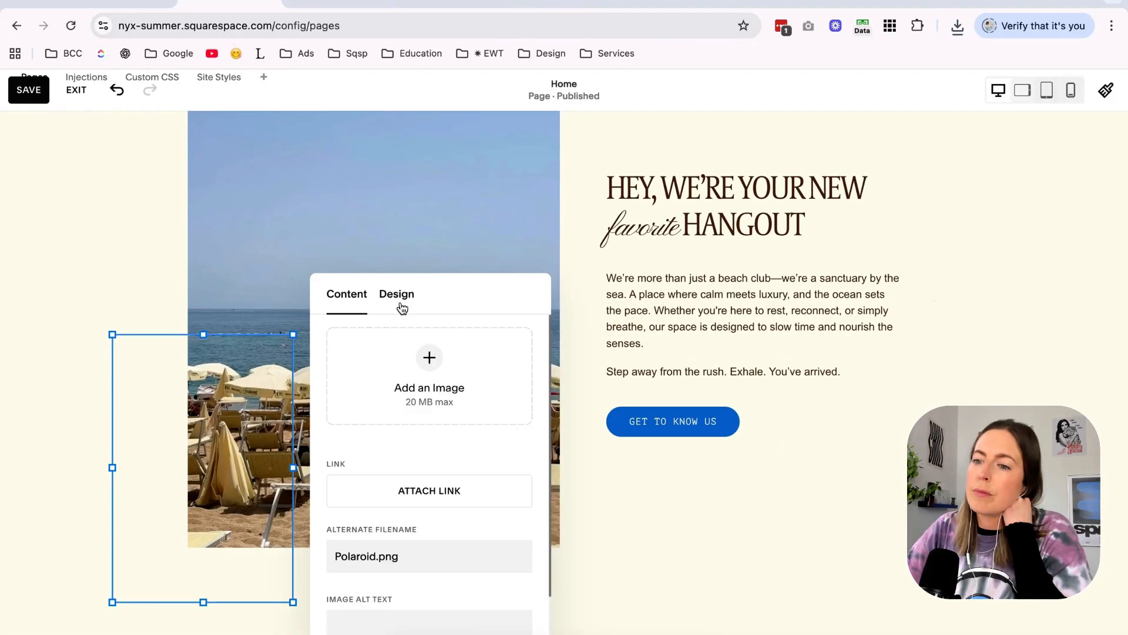
In the Squarespace editor, set the hangout section's polaroid image to Fit and widen its block over the beach photo.
click(398, 300)
click(358, 347)
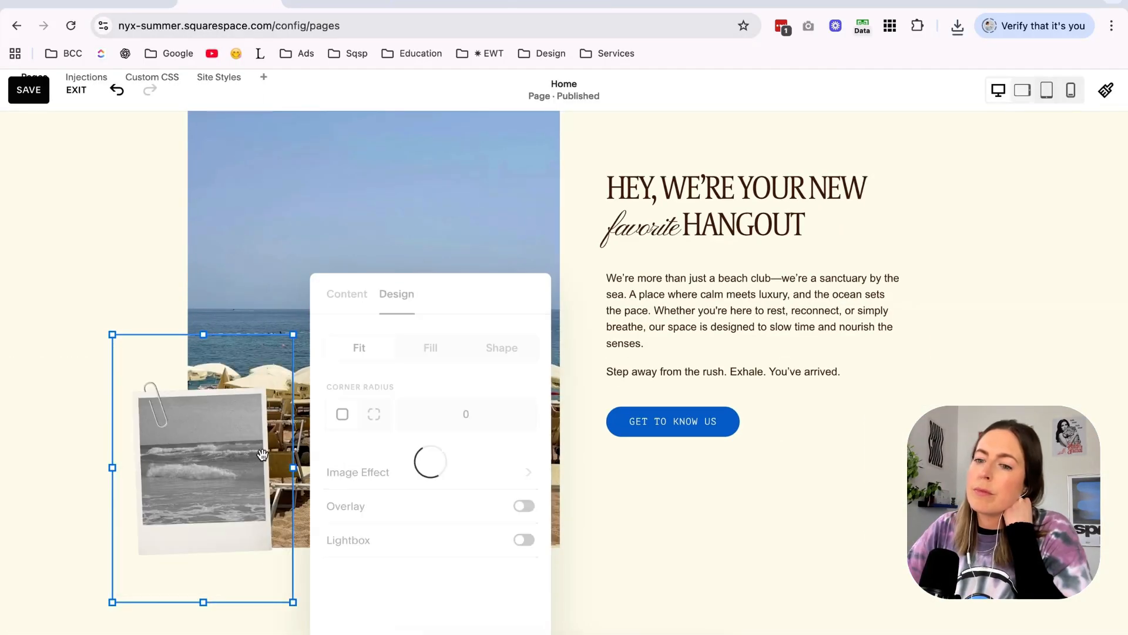
click(259, 452)
drag(293, 467, 378, 465)
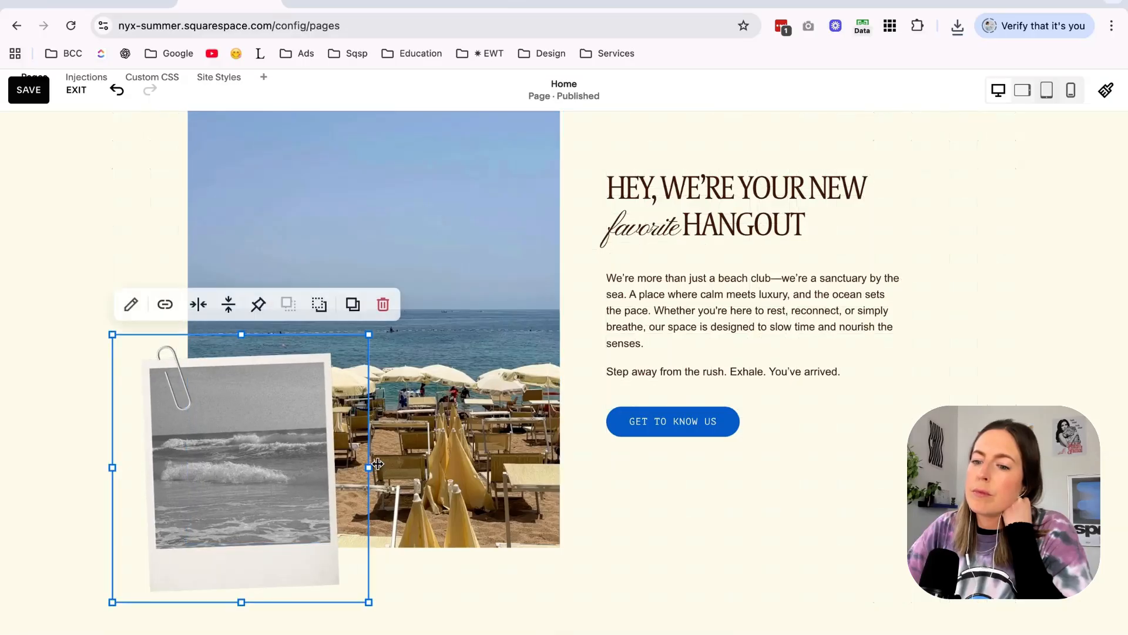
Narrow the beach photo by one grid column from its left edge and arrange the polaroid so it overlaps that edge.
click(423, 344)
drag(184, 315, 227, 317)
drag(393, 547, 401, 499)
click(405, 541)
click(222, 494)
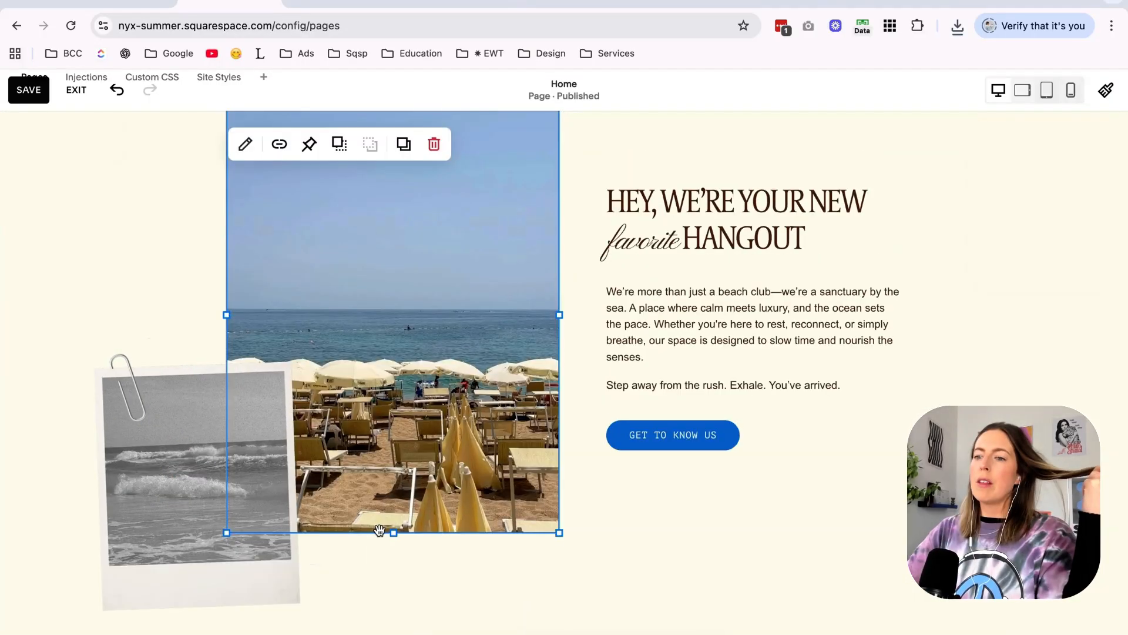
drag(393, 532, 393, 532)
click(385, 570)
drag(157, 489, 166, 361)
scroll(277, 432, up, 2)
scroll(277, 432, up, 1)
drag(223, 478, 250, 478)
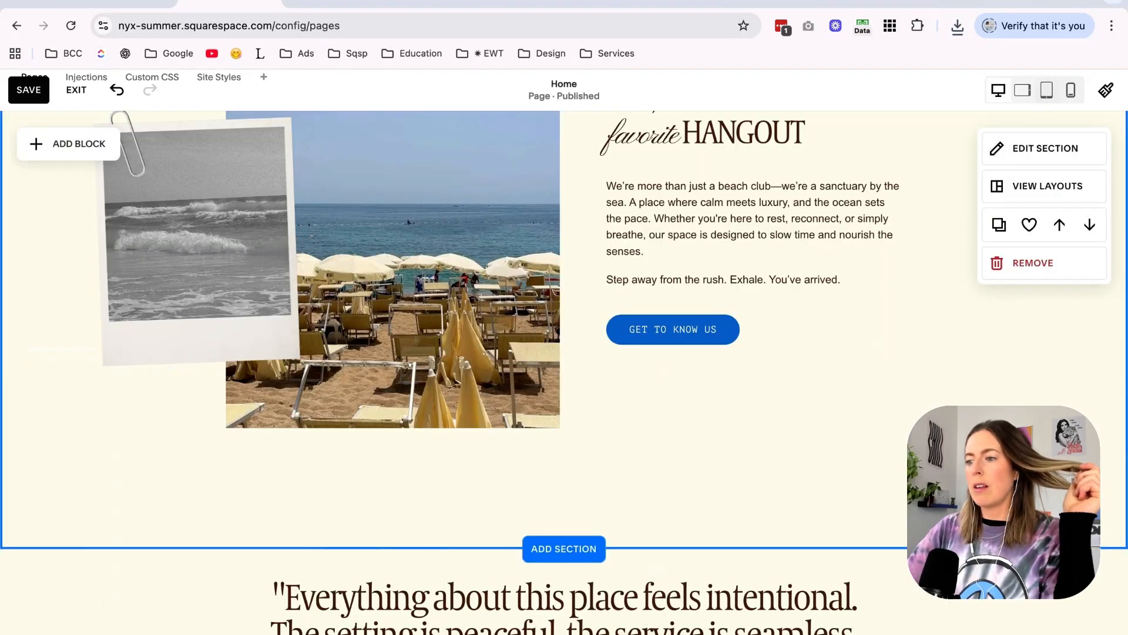
drag(1058, 547, 1058, 494)
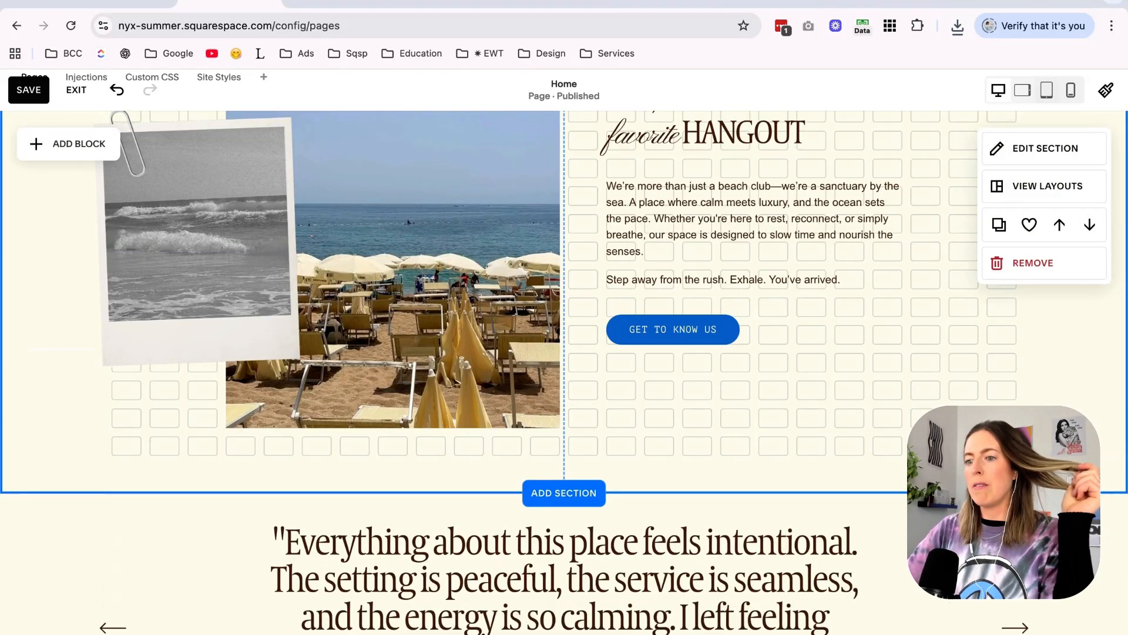
Shift the beach photo and the hangout text with its button one grid column to the right, and save the page.
scroll(564, 372, up, 3)
scroll(565, 372, down, 2)
scroll(564, 372, up, 4)
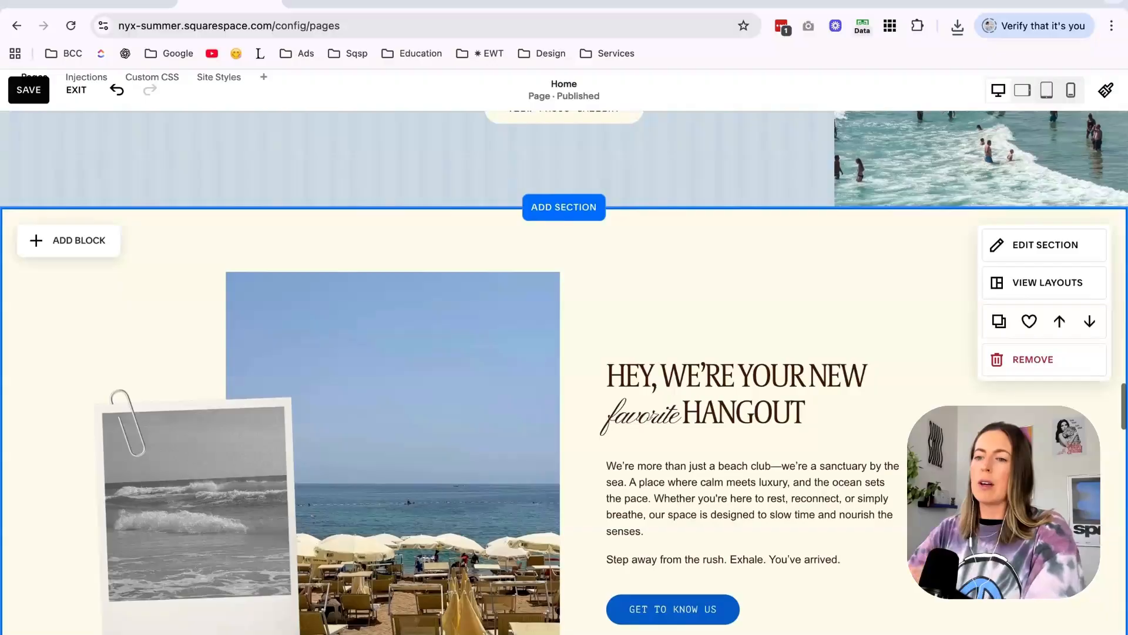
scroll(753, 376, down, 1)
drag(133, 472, 133, 440)
scroll(184, 433, down, 1)
click(447, 138)
drag(450, 207, 488, 210)
key(Right)
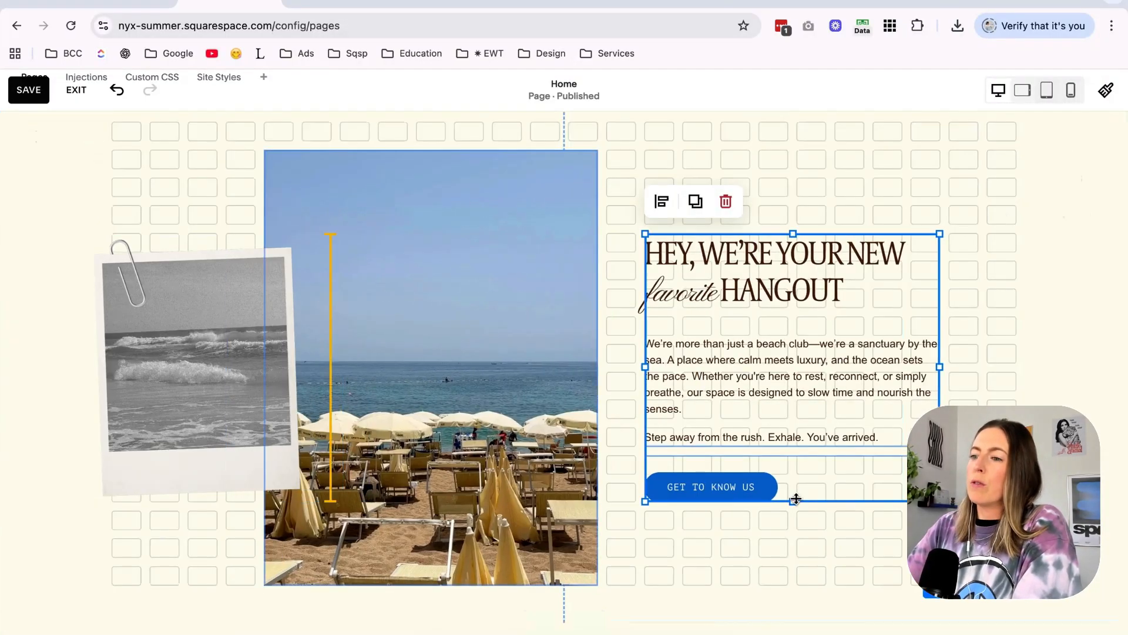
click(964, 504)
scroll(964, 503, up, 1)
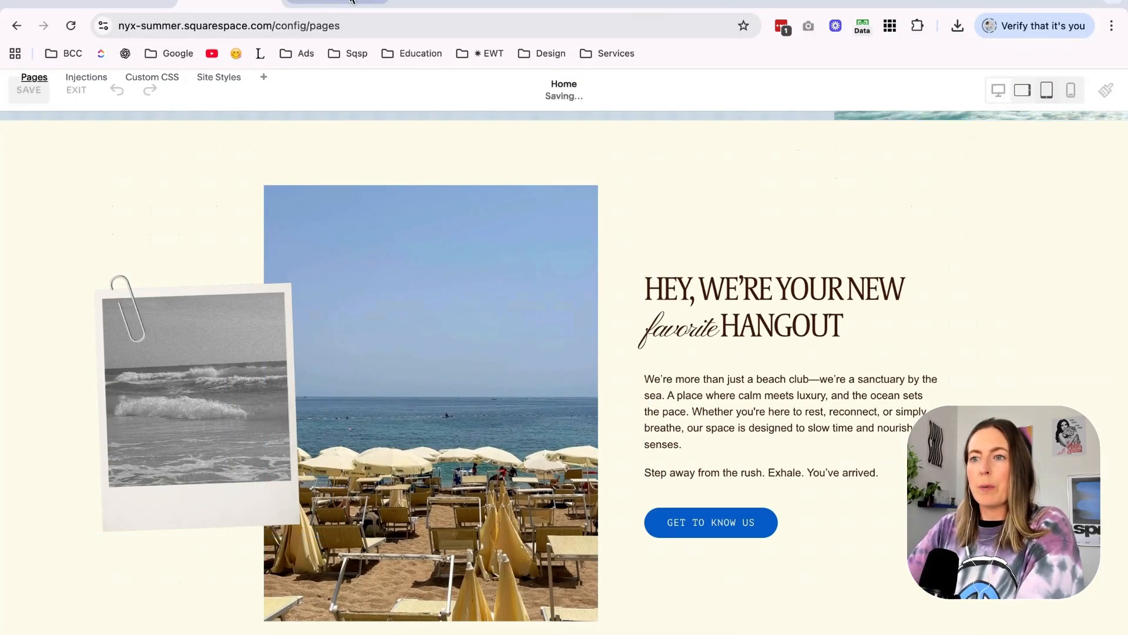
Reload the live site and review the home page from the intro down to the updated hangout section.
click(344, 3)
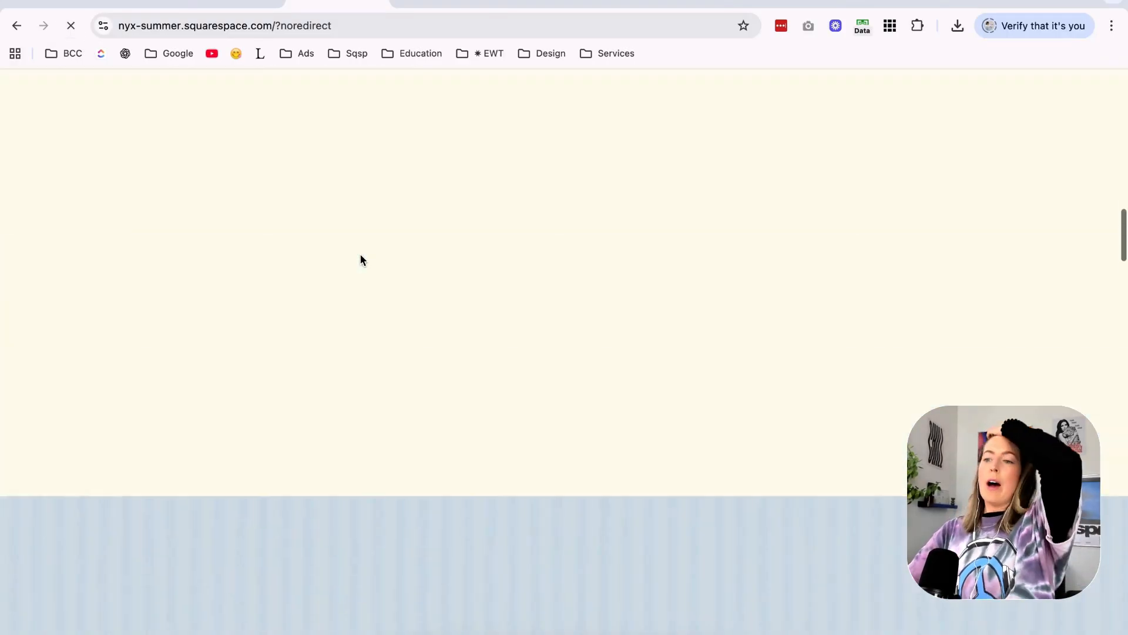
scroll(695, 189, down, 10)
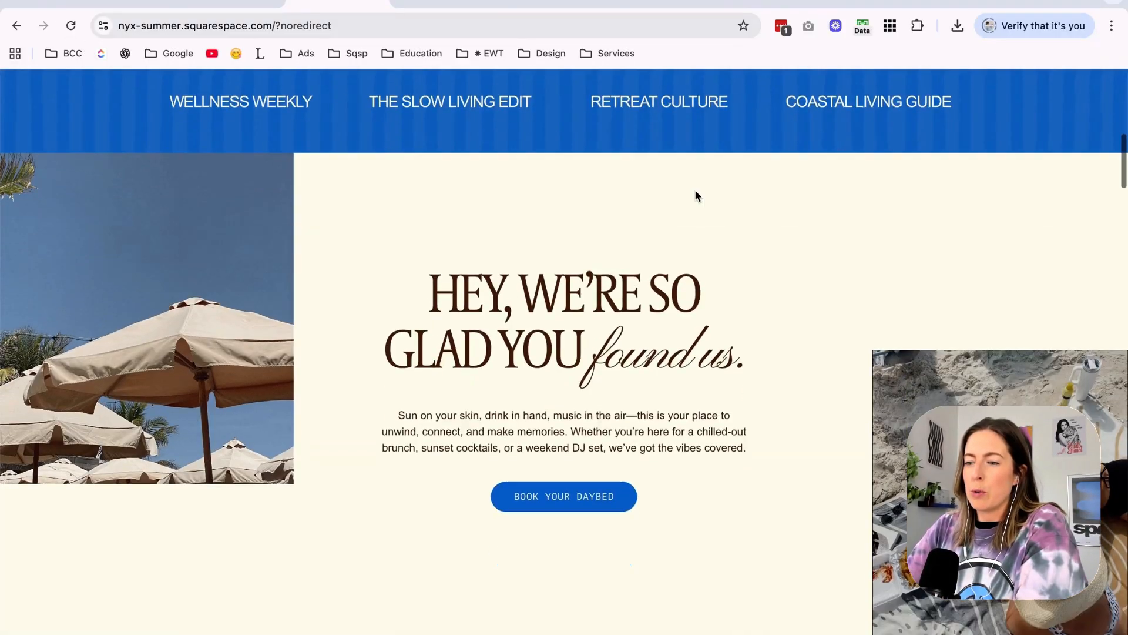
scroll(695, 189, up, 3)
scroll(658, 391, down, 12)
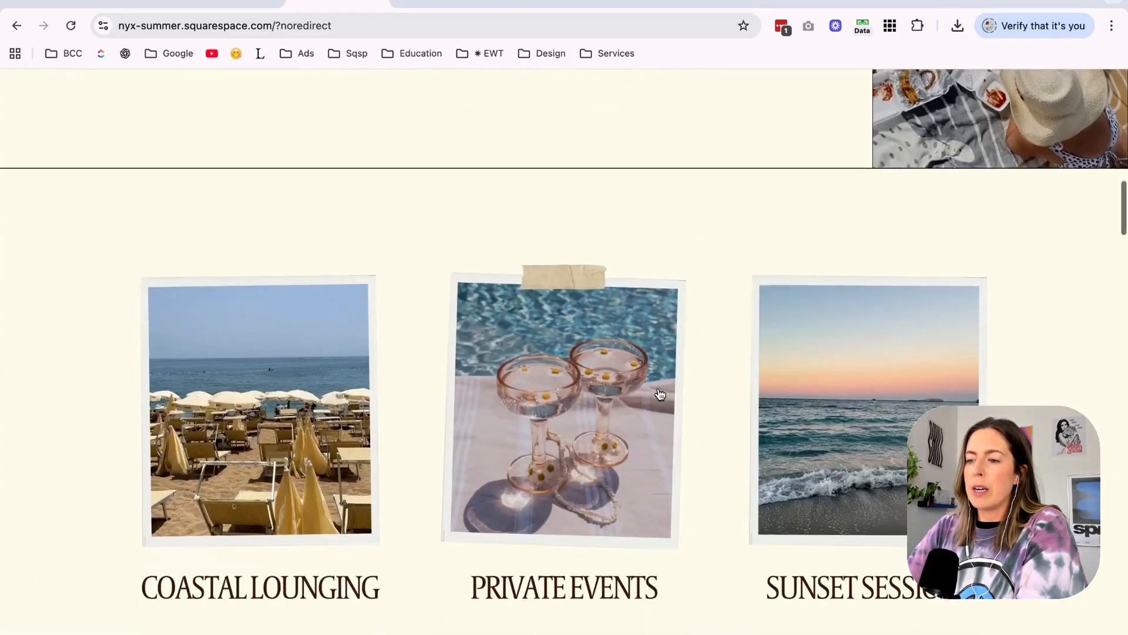
scroll(658, 389, down, 10)
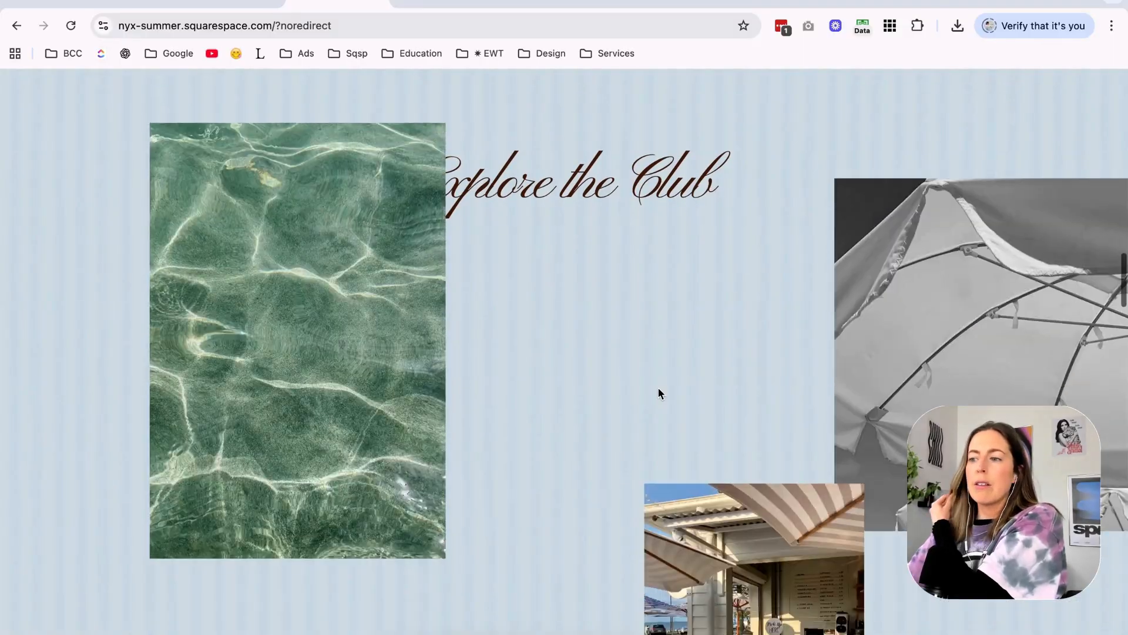
scroll(658, 393, down, 8)
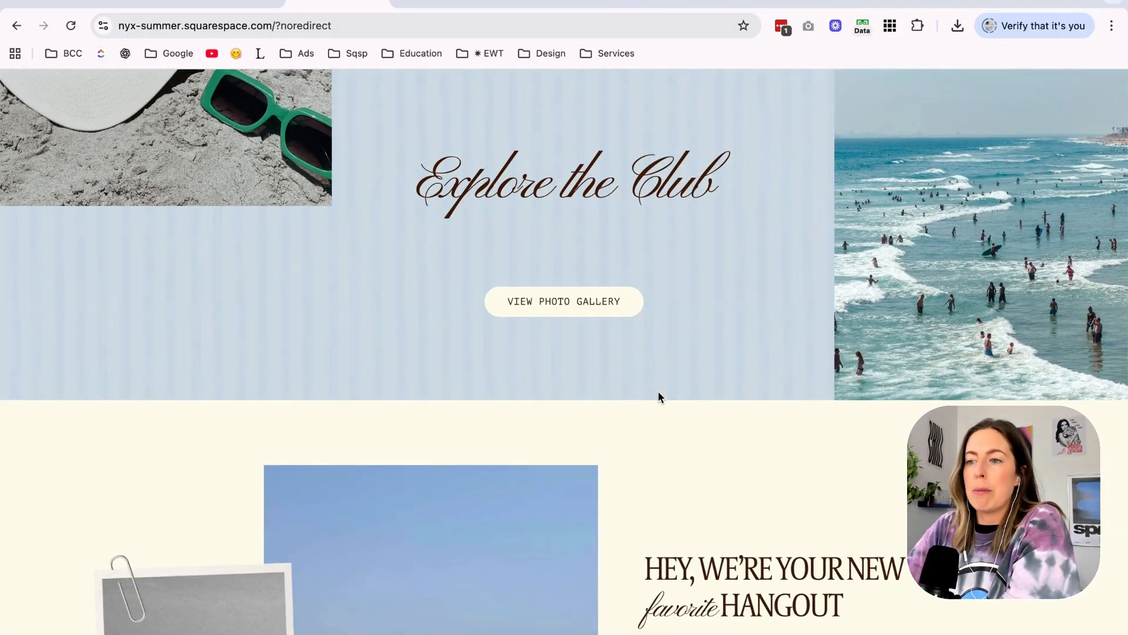
scroll(659, 392, down, 7)
scroll(764, 371, down, 2)
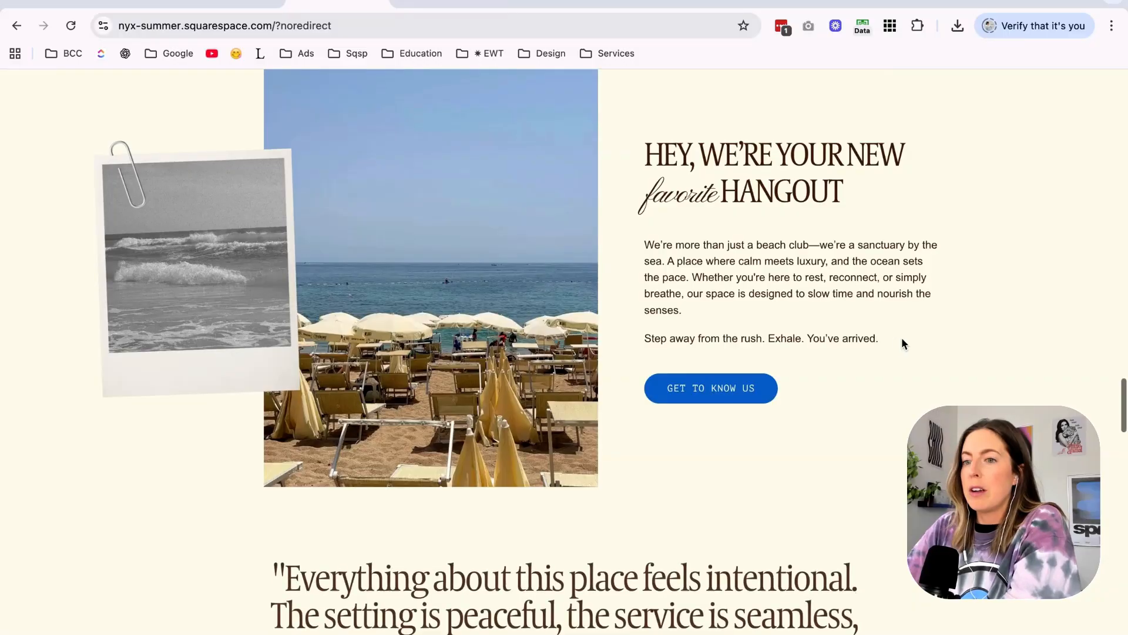
scroll(461, 202, up, 3)
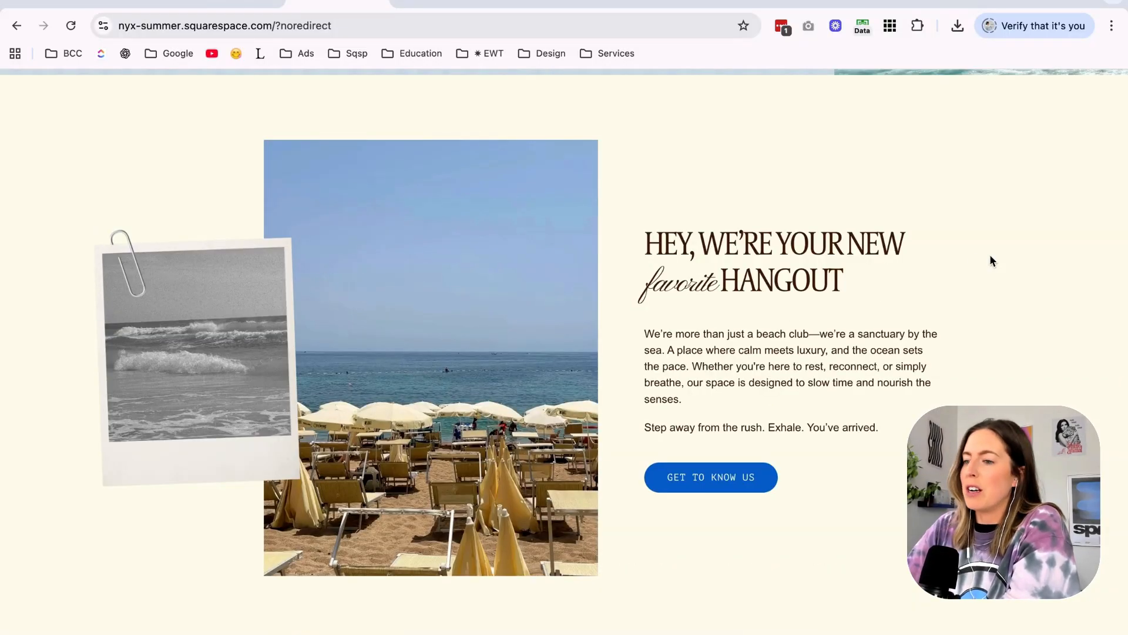
scroll(991, 261, down, 3)
scroll(991, 261, up, 4)
scroll(991, 261, down, 3)
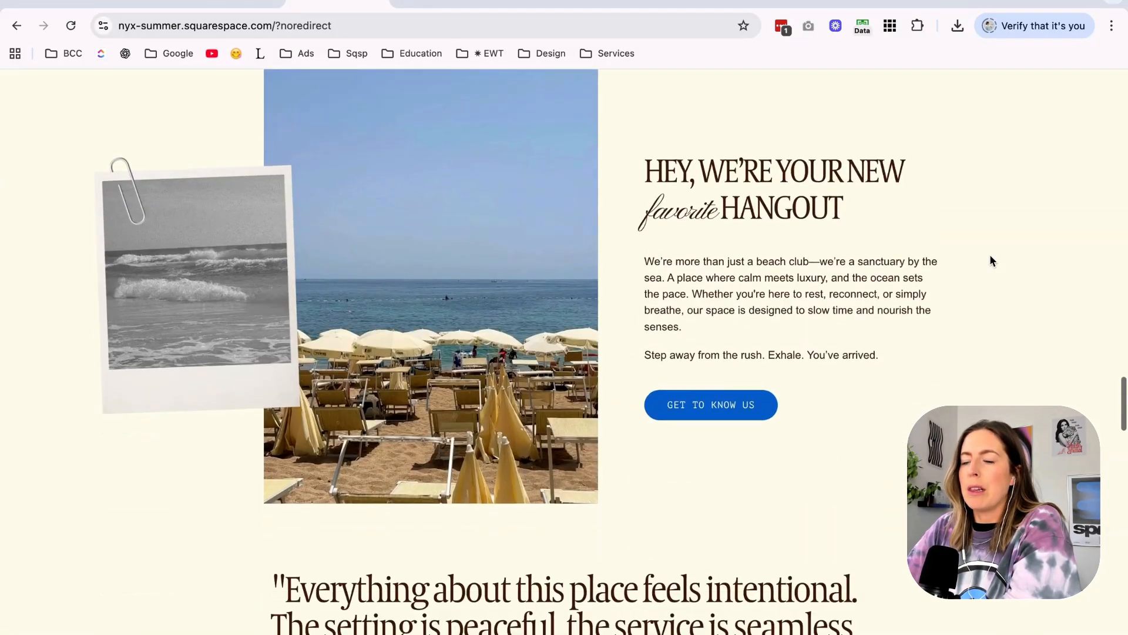
Review the live testimonial slider, the upcoming events list and the testimonial image carousel, paging through the slides.
scroll(991, 260, down, 5)
click(1012, 360)
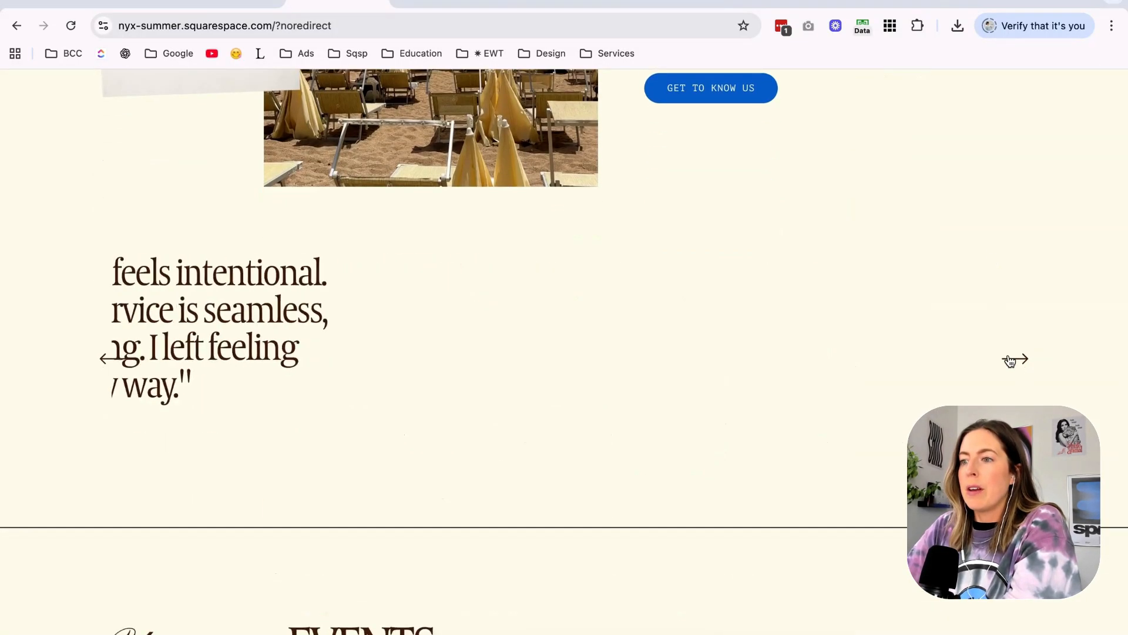
scroll(1008, 356, up, 3)
scroll(1008, 356, down, 9)
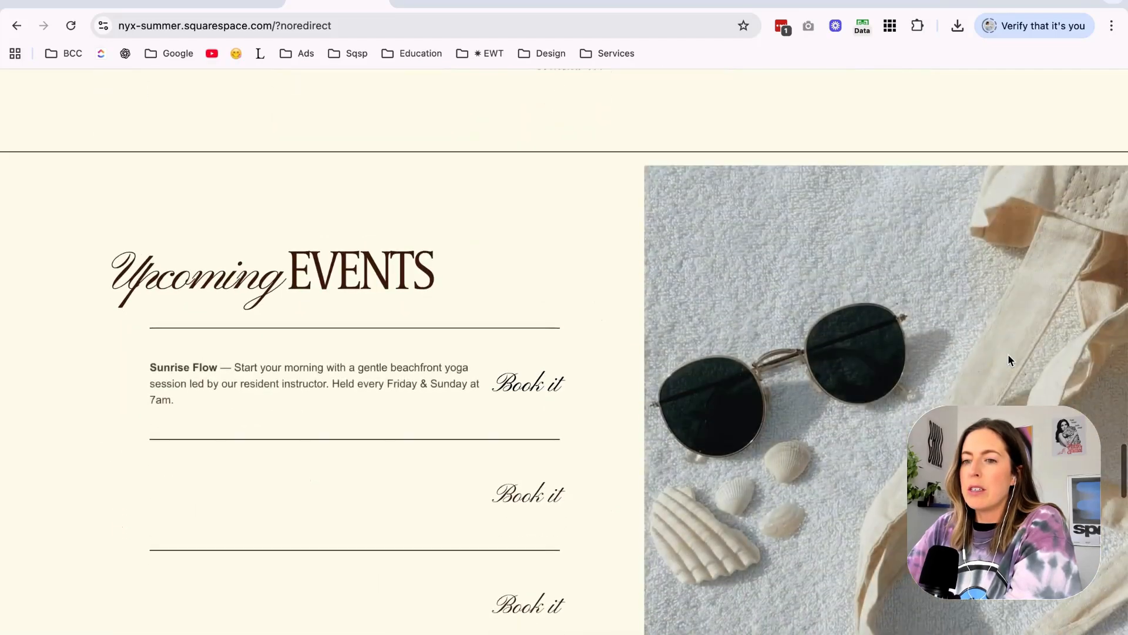
scroll(1007, 353, down, 2)
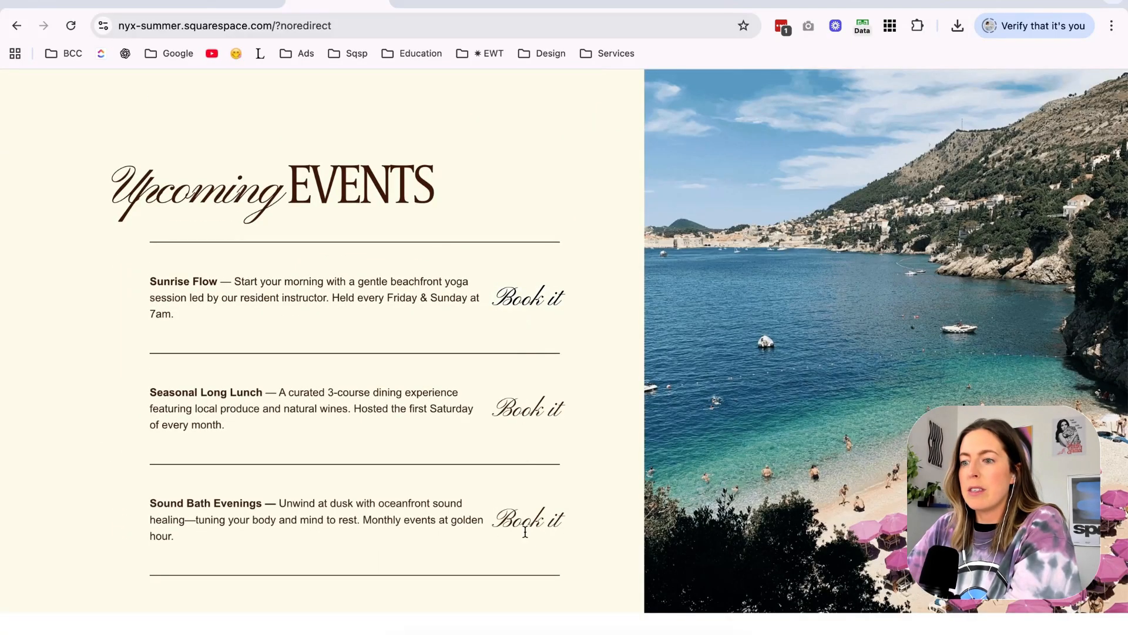
scroll(524, 522, down, 8)
click(594, 549)
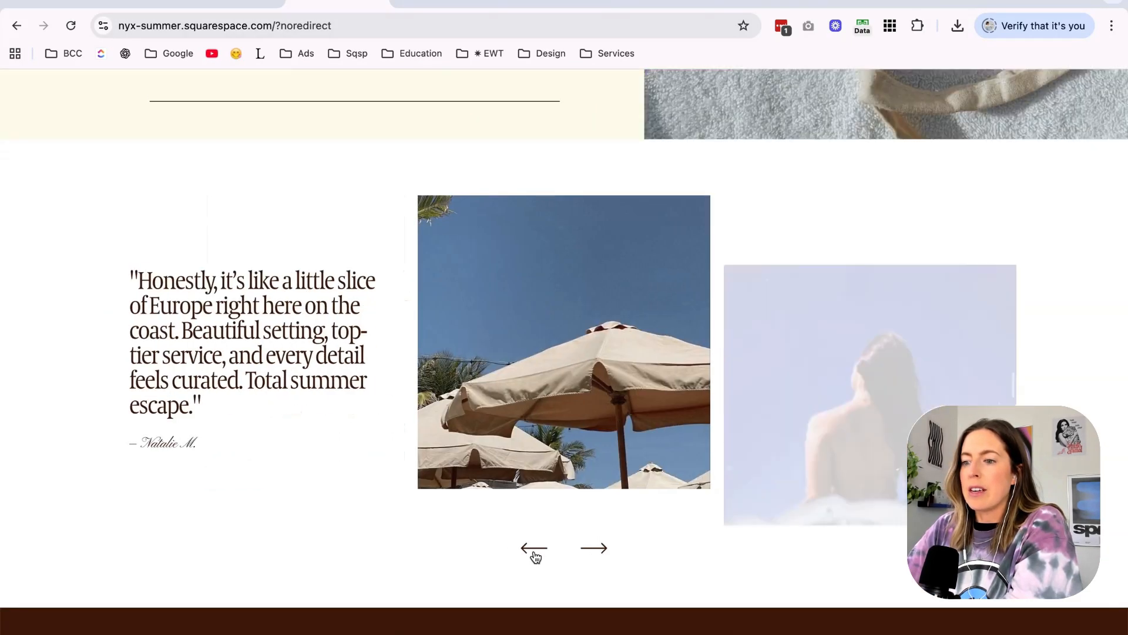
click(534, 554)
click(534, 554)
Return to the Squarespace editor and apply the Light 2 color theme to the testimonial image carousel section.
click(233, 2)
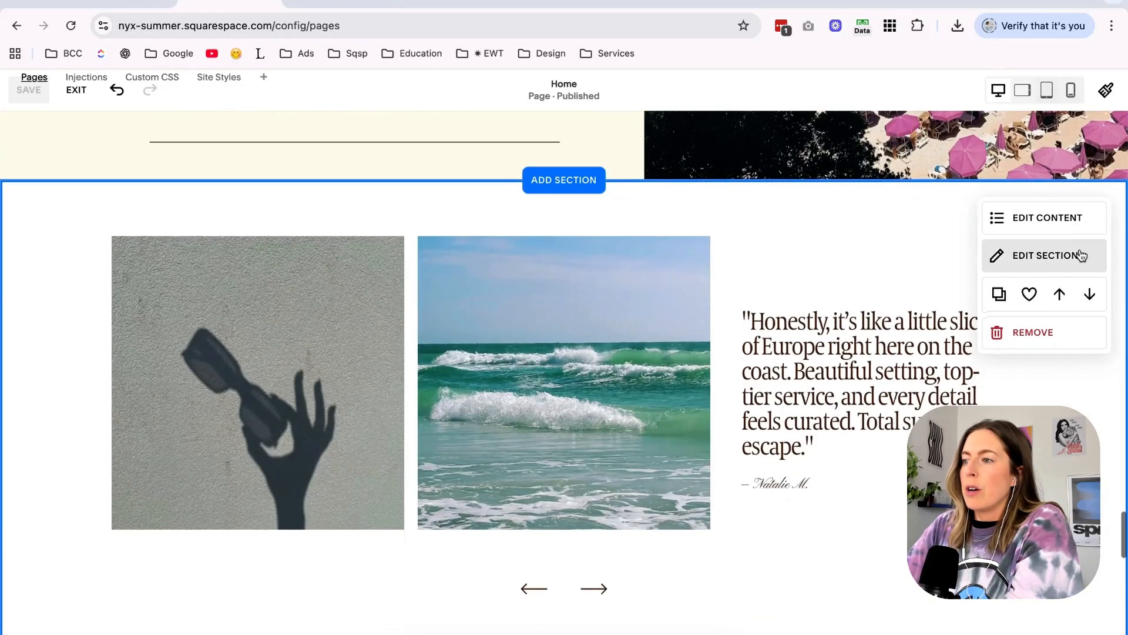
click(1076, 229)
click(1015, 286)
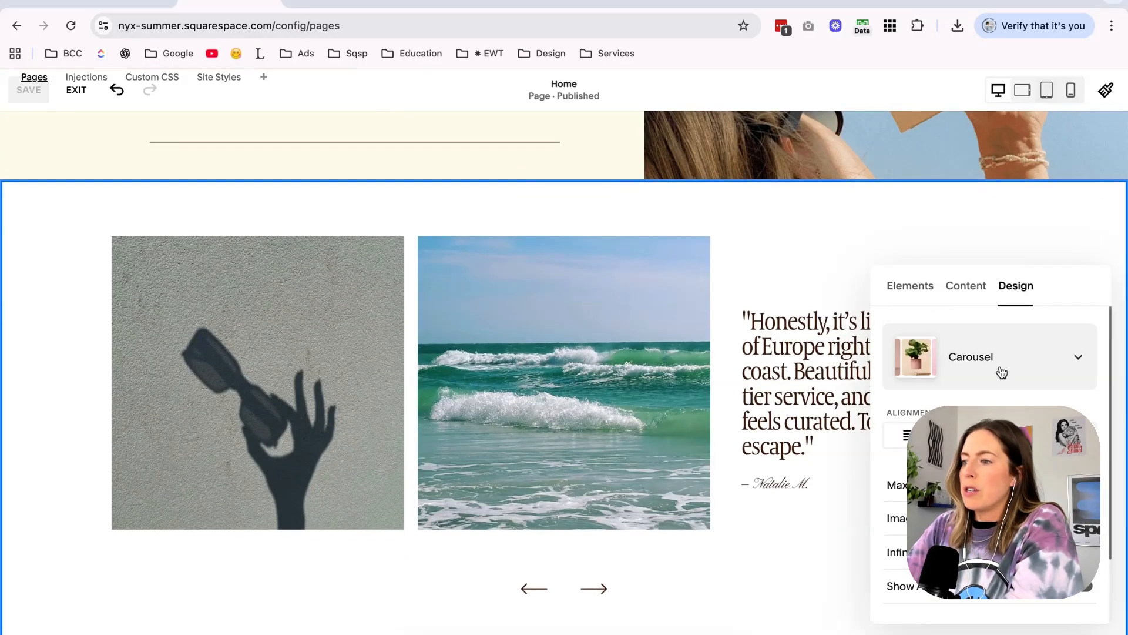
click(987, 297)
click(845, 260)
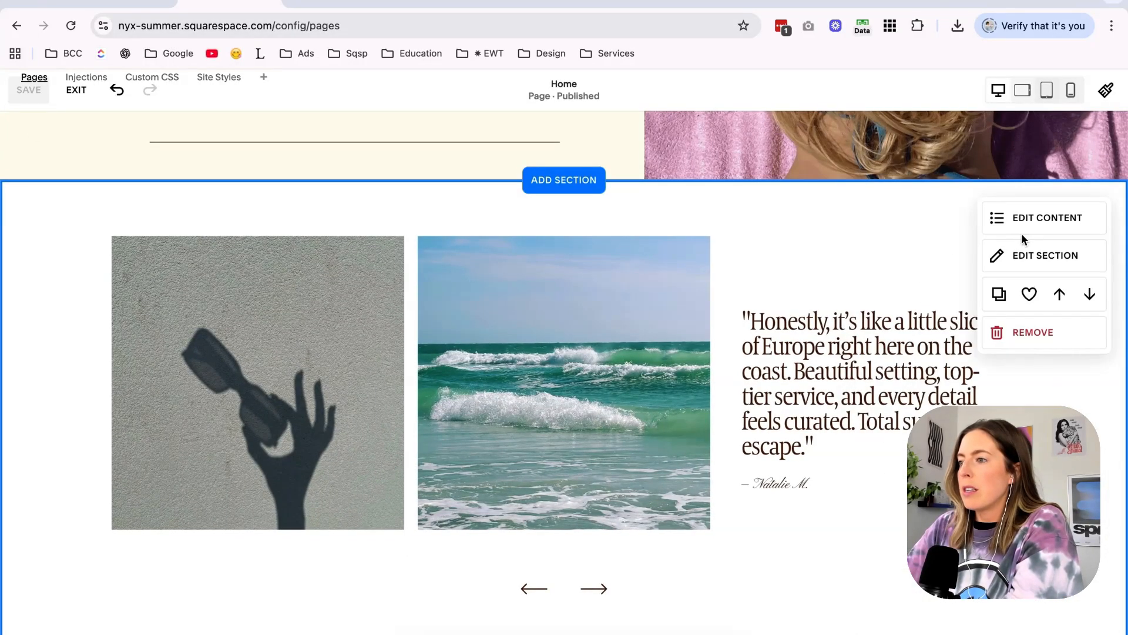
click(1044, 255)
click(1024, 286)
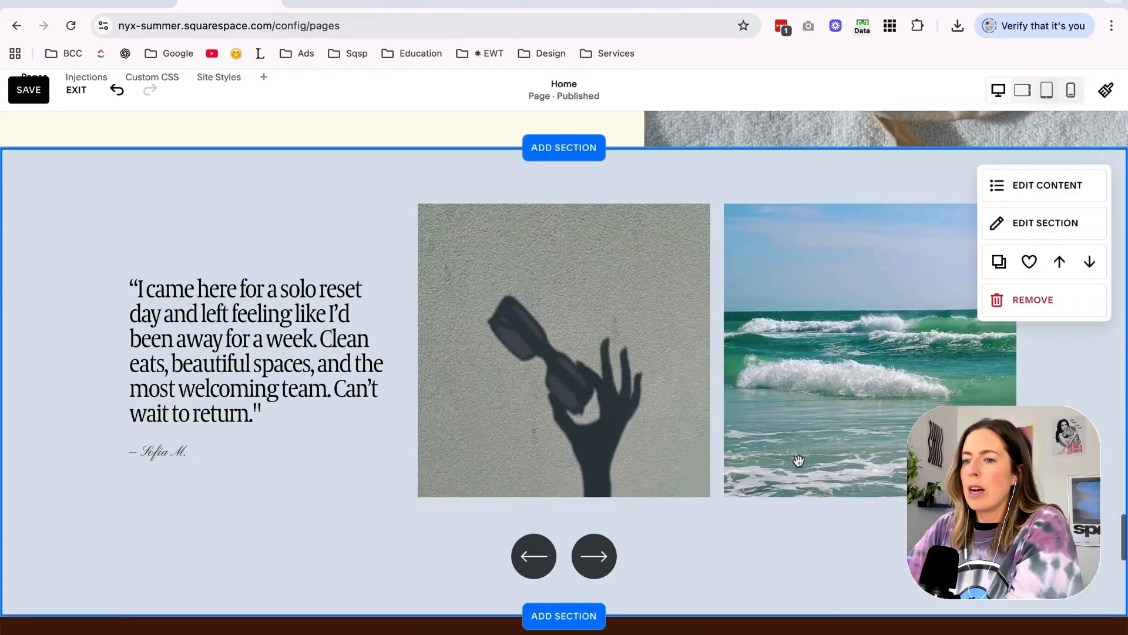
Look through the element and item settings of the testimonial image carousel.
click(1048, 184)
click(913, 282)
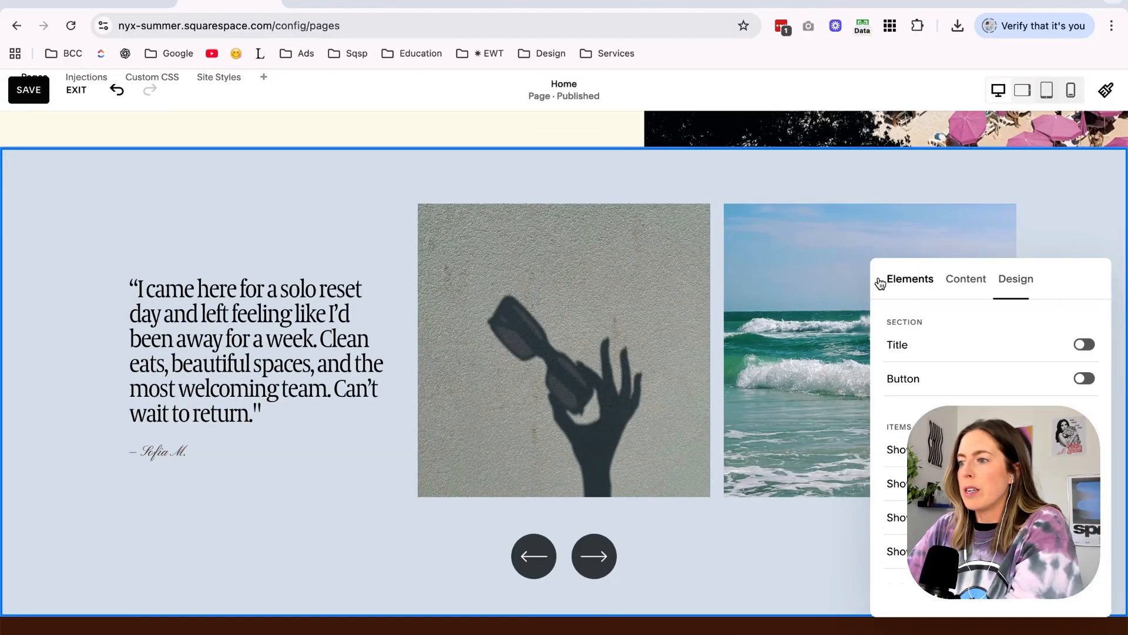
click(776, 199)
scroll(776, 198, up, 15)
scroll(776, 199, down, 10)
scroll(776, 198, down, 5)
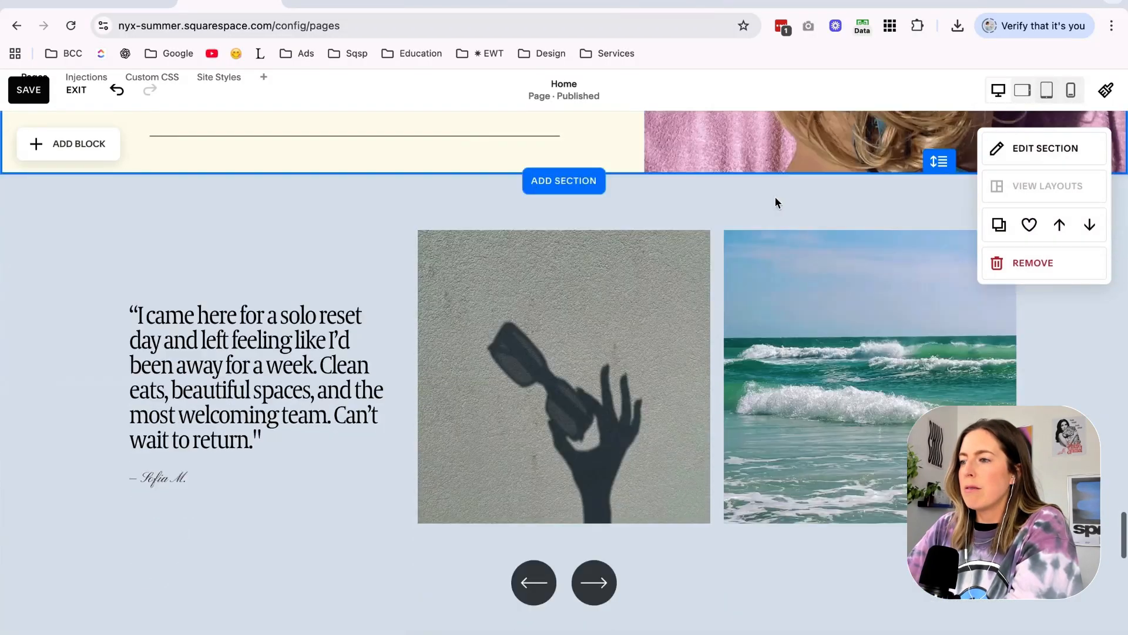
click(1049, 164)
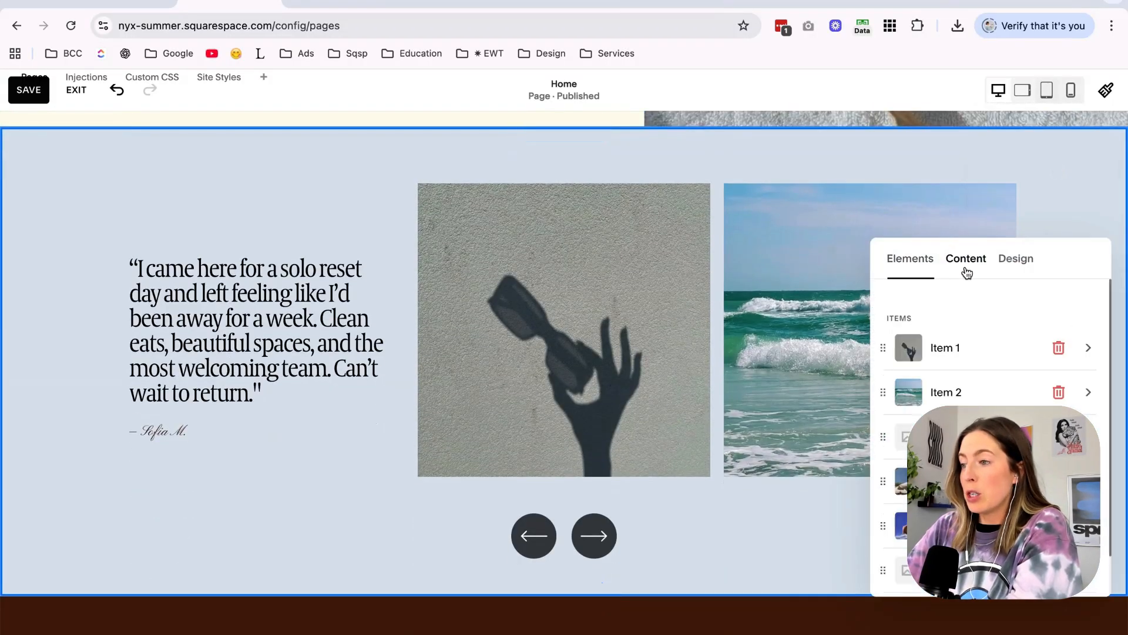
click(817, 169)
Add the pale blue striped image as the background of the testimonial carousel section and save the page.
click(1038, 203)
click(965, 259)
click(991, 364)
click(947, 438)
scroll(499, 323, down, 3)
click(728, 470)
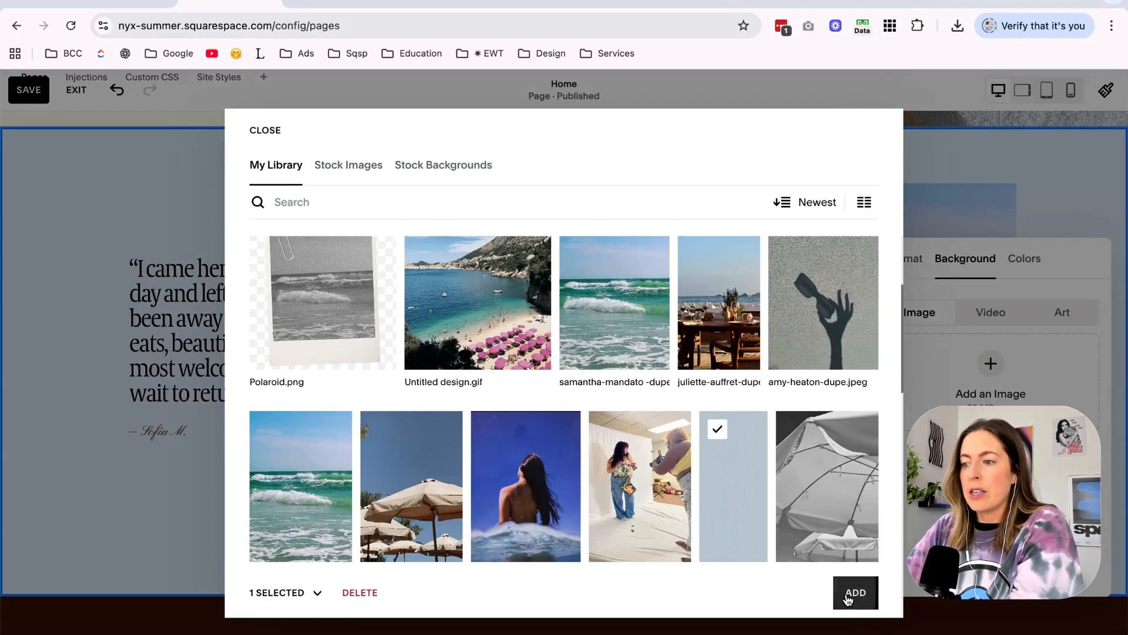
click(854, 596)
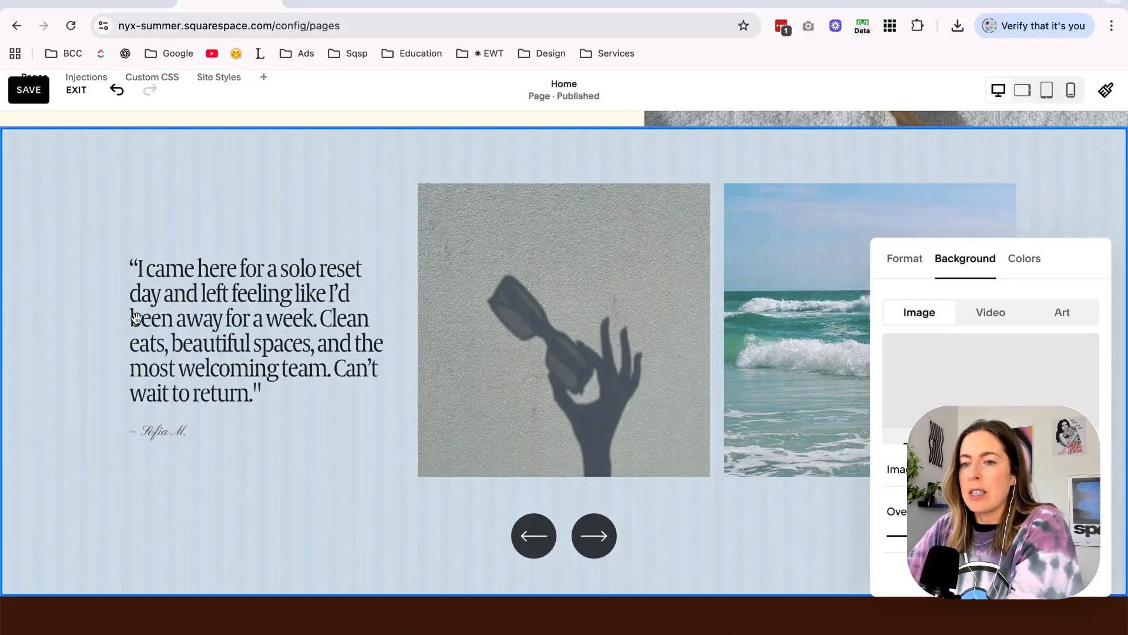
click(89, 325)
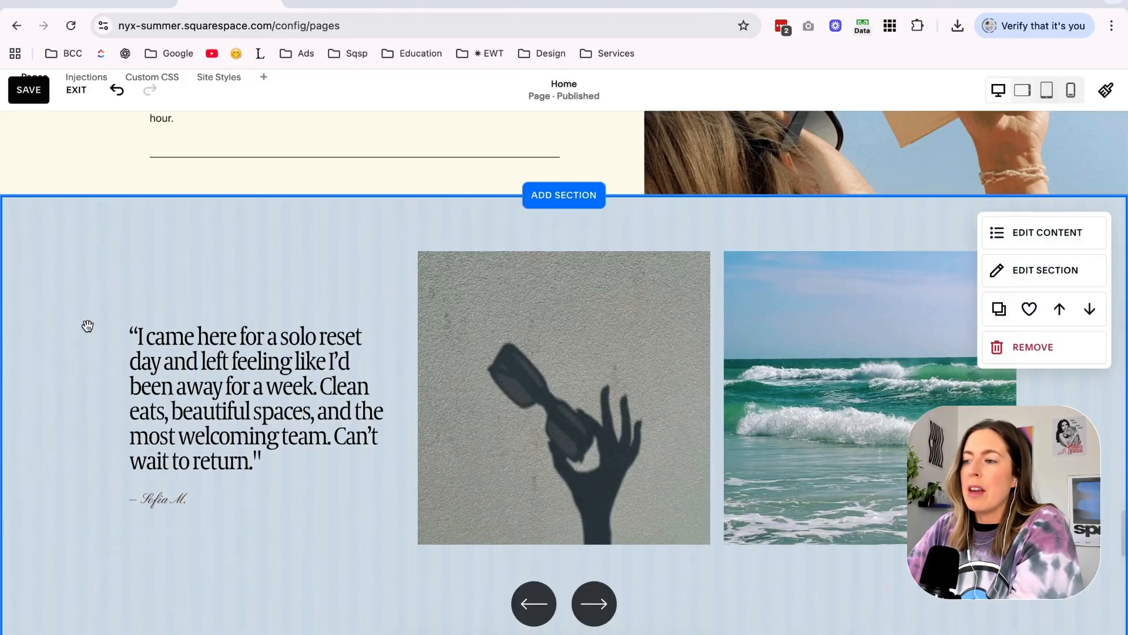
scroll(88, 325, down, 2)
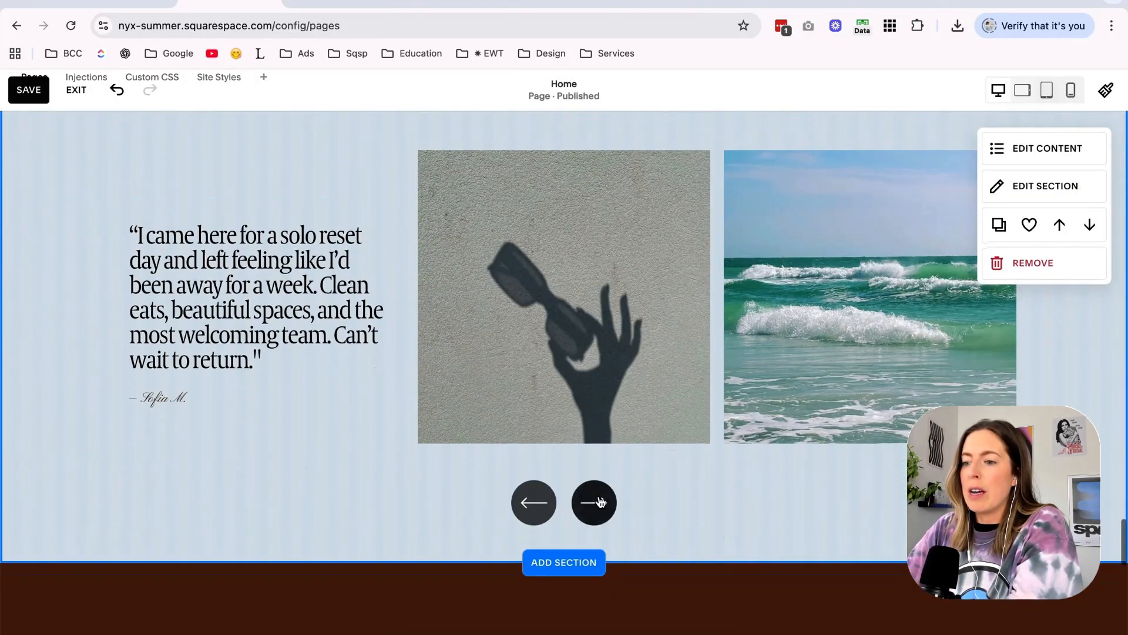
click(32, 99)
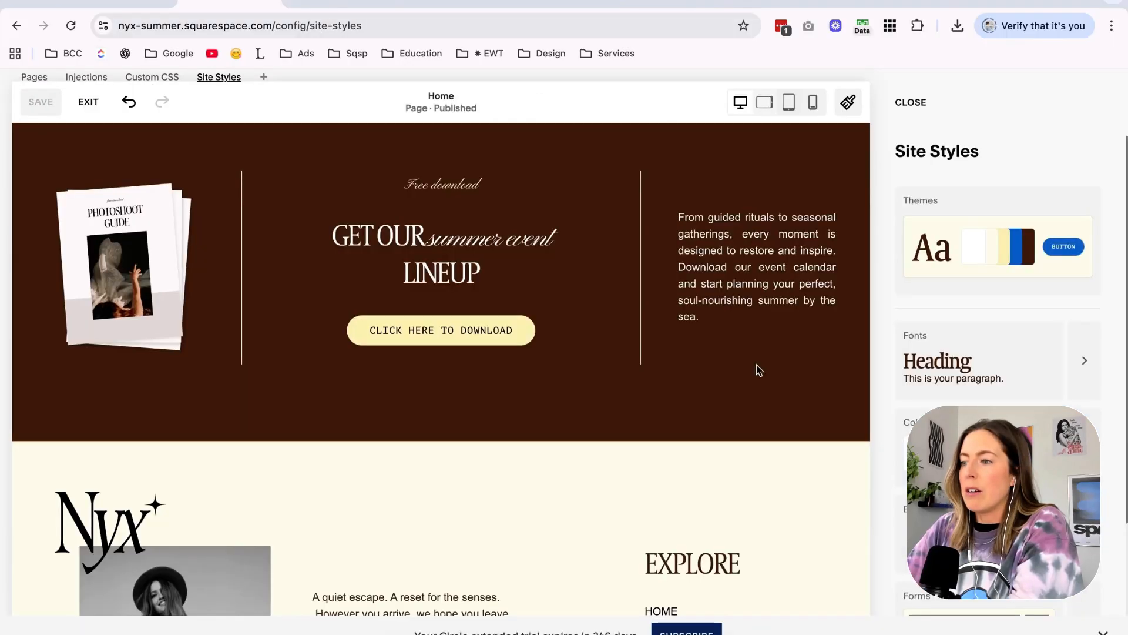
Edit the Light 2 color theme so the carousel arrows are dark brown with a fully transparent arrow background.
scroll(757, 364, up, 7)
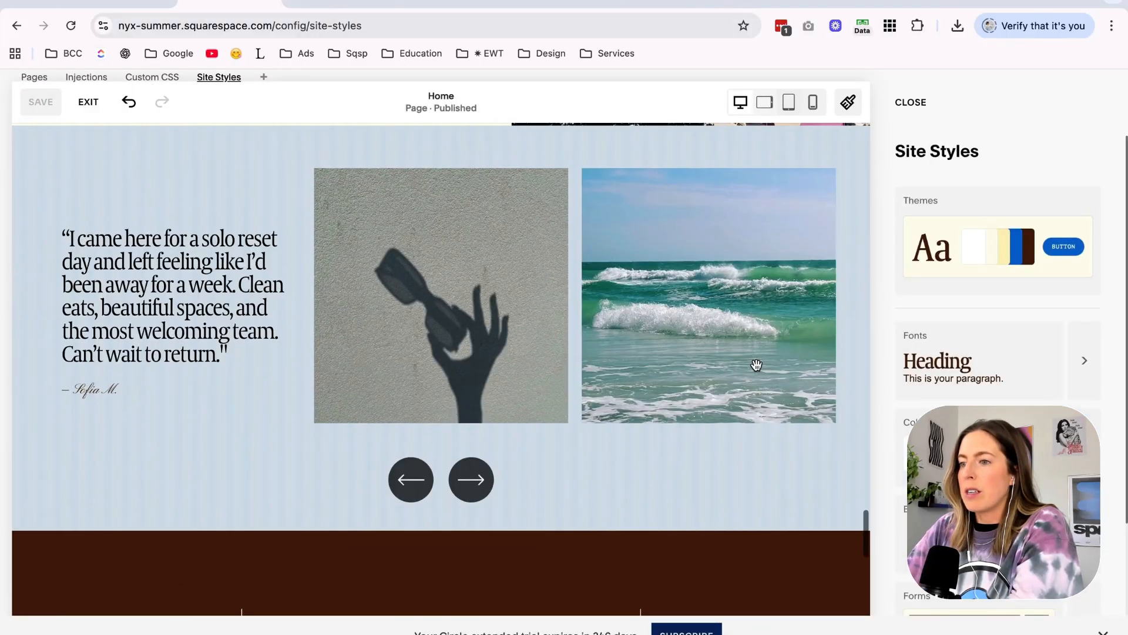
scroll(987, 476, down, 2)
scroll(988, 488, up, 2)
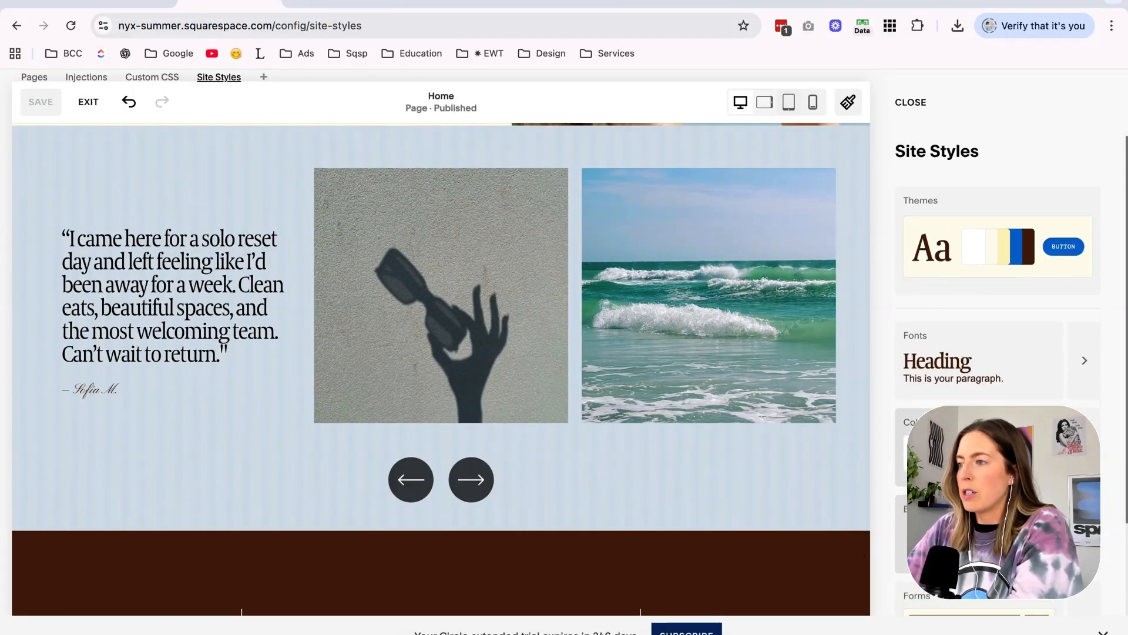
click(1084, 448)
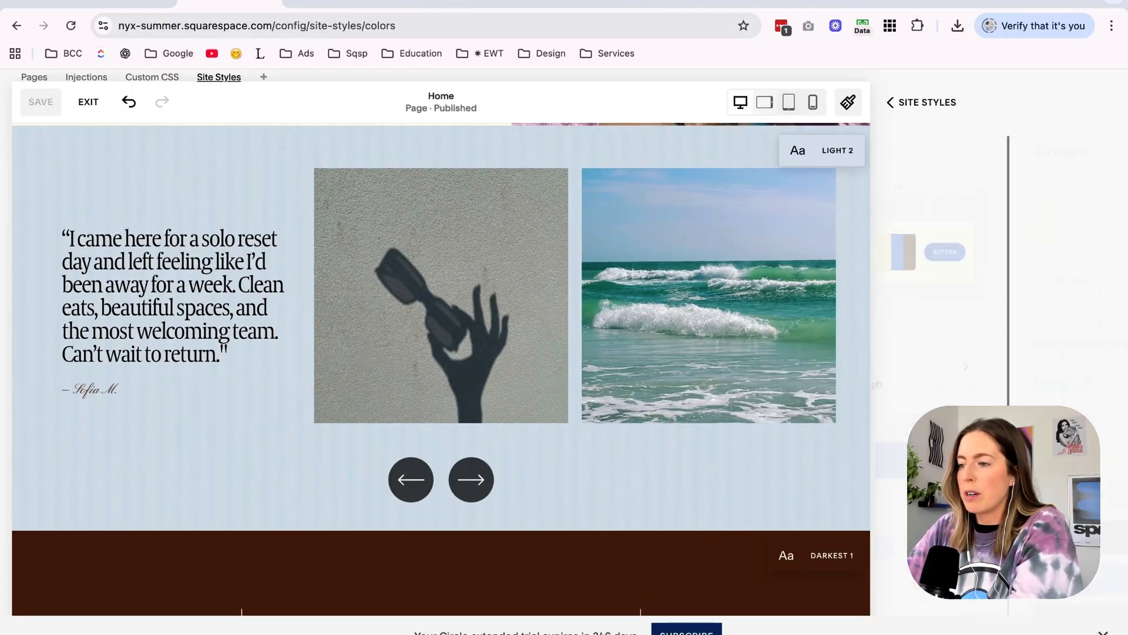
scroll(1087, 382, down, 2)
click(1083, 369)
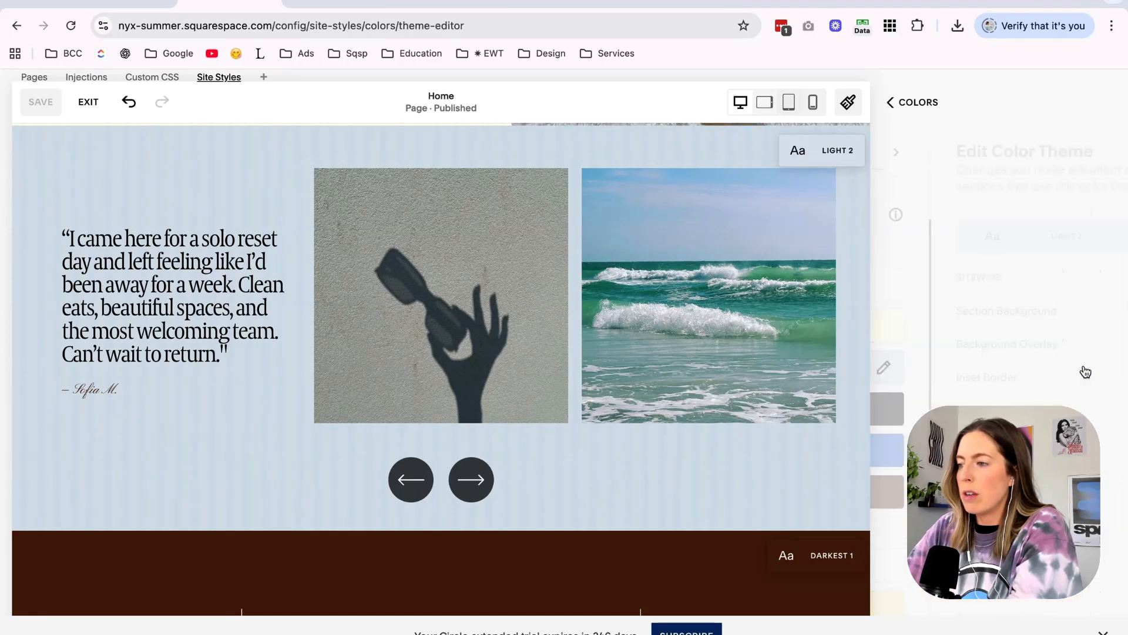
text(arr)
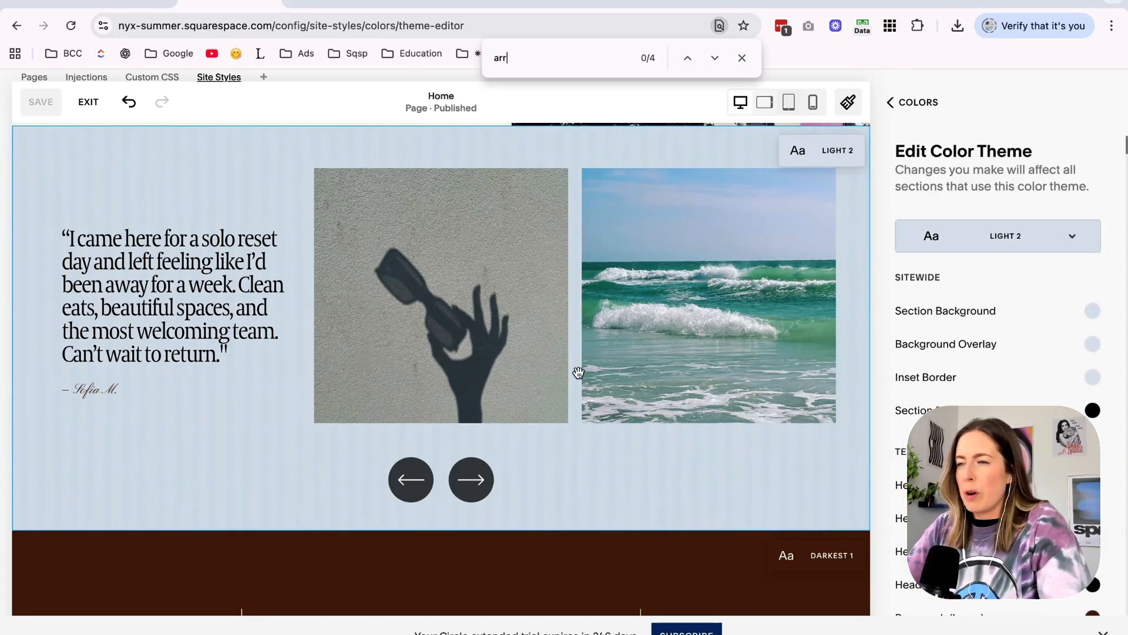
text(ow)
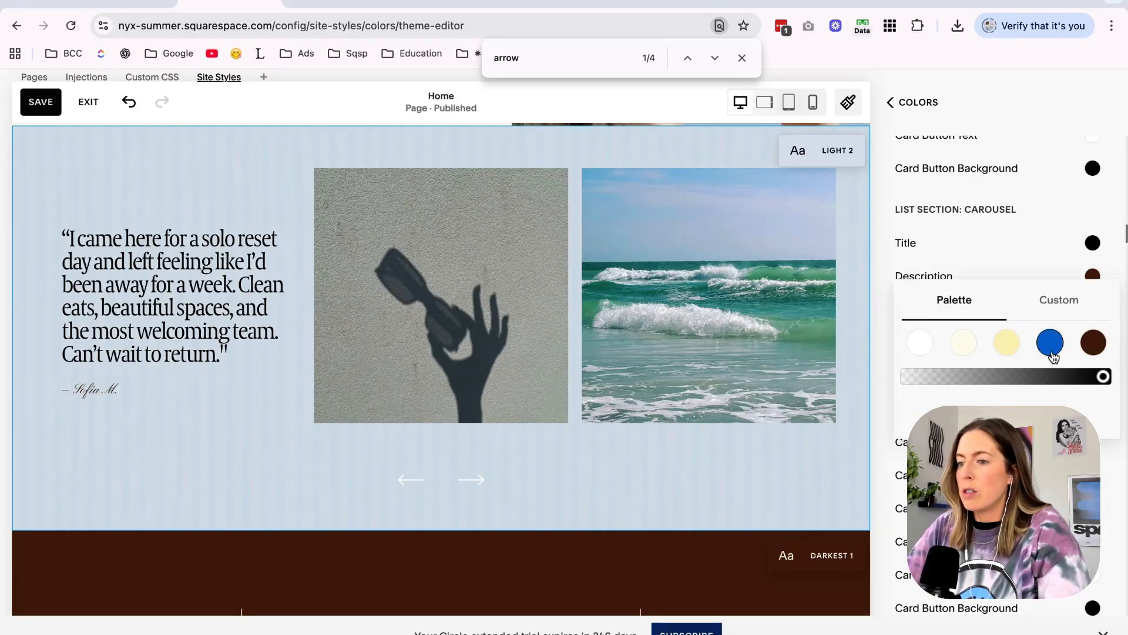
click(1093, 342)
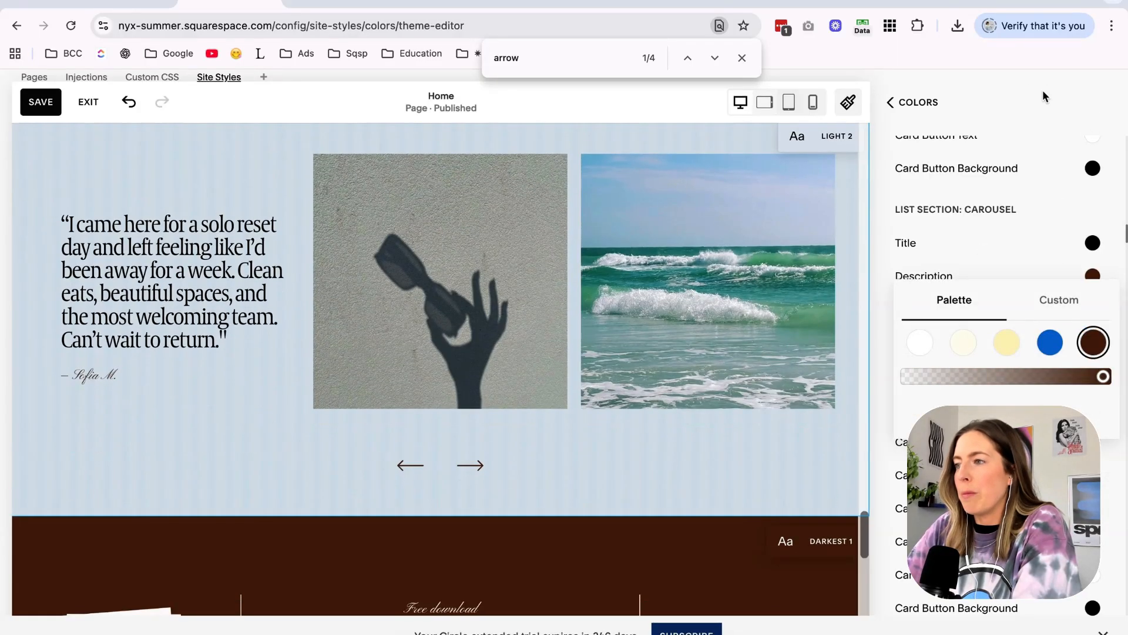
Adjust the carousel title color in the Light 2 theme, save the changes and leave the site styles.
click(244, 283)
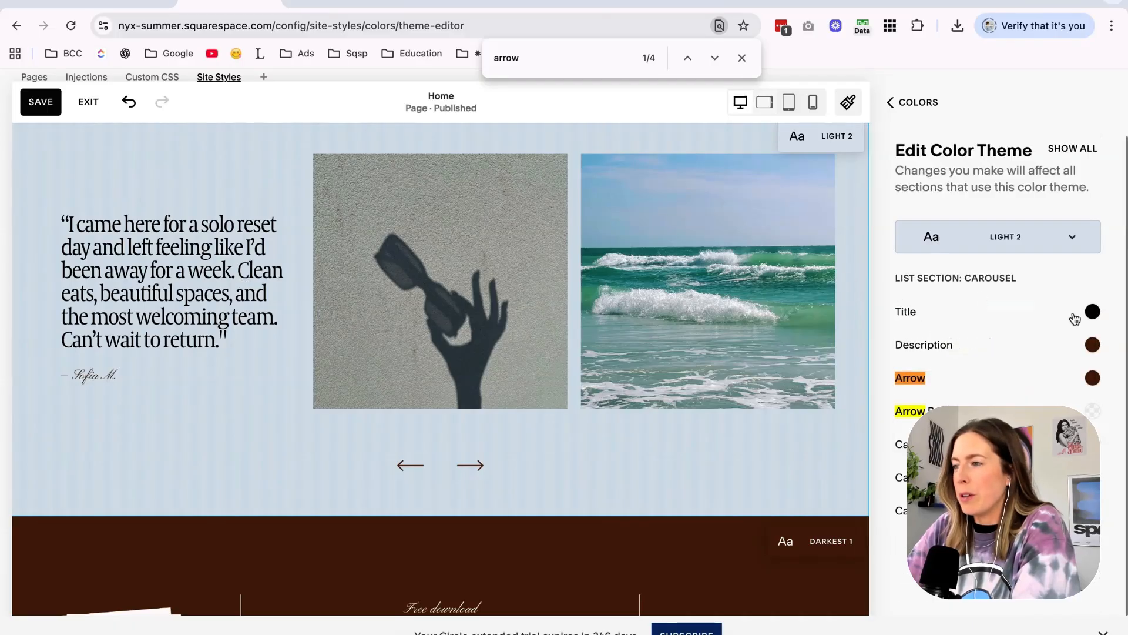
click(1093, 313)
scroll(615, 462, up, 4)
click(37, 107)
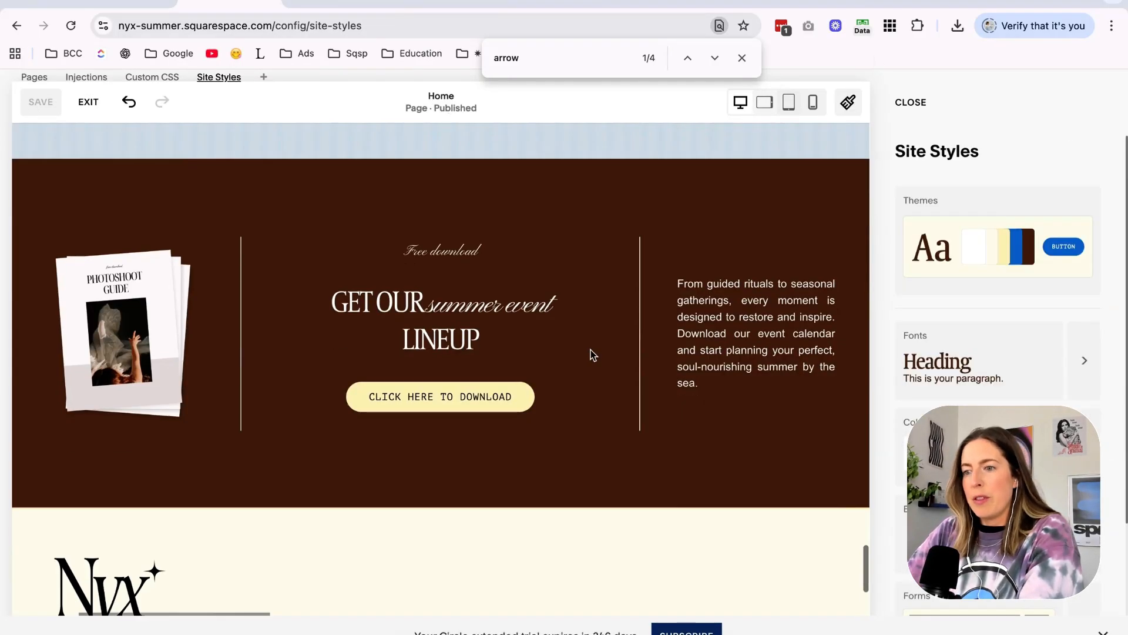
scroll(590, 350, down, 3)
scroll(591, 350, up, 4)
click(896, 104)
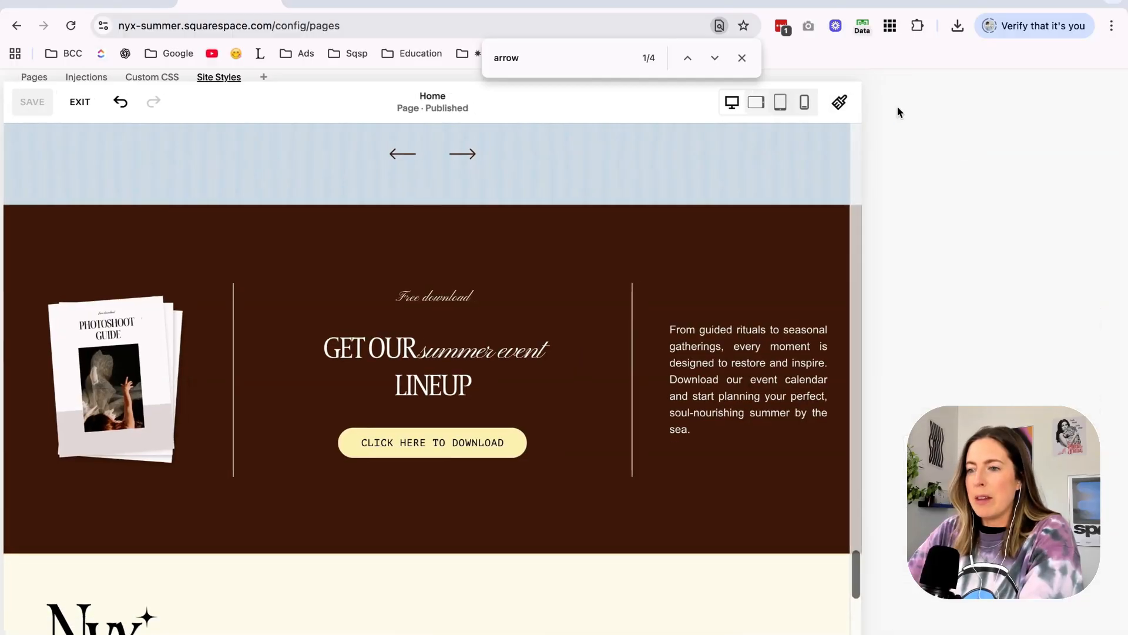
Try the Bright 2 color theme on the free download section and switch it back to the dark brown theme.
scroll(681, 349, up, 10)
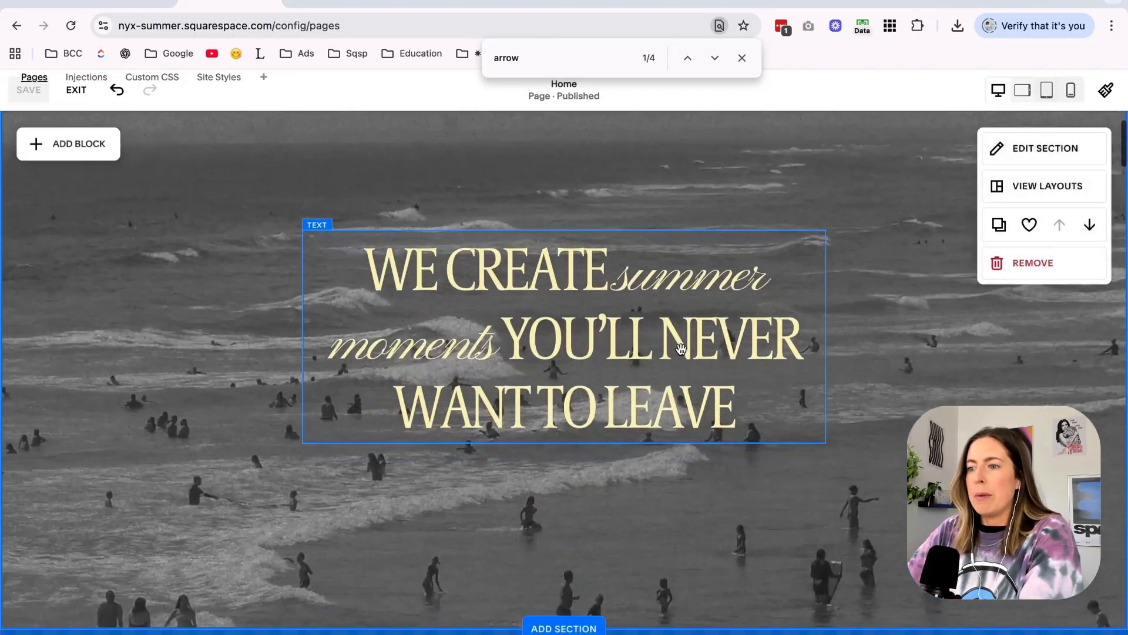
scroll(680, 349, down, 8)
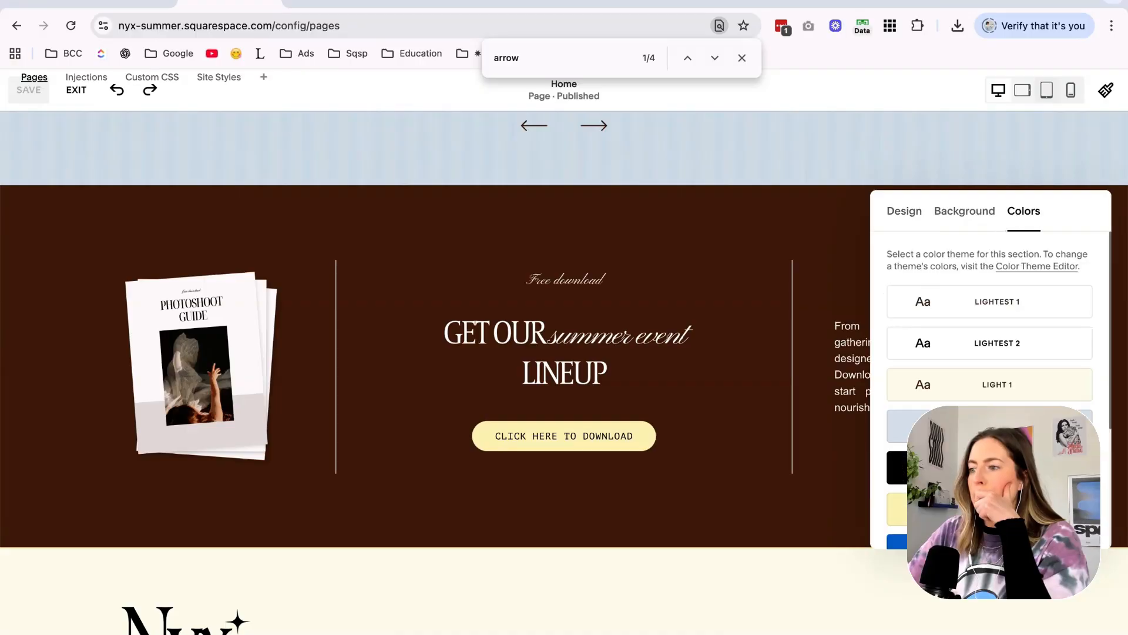
click(990, 509)
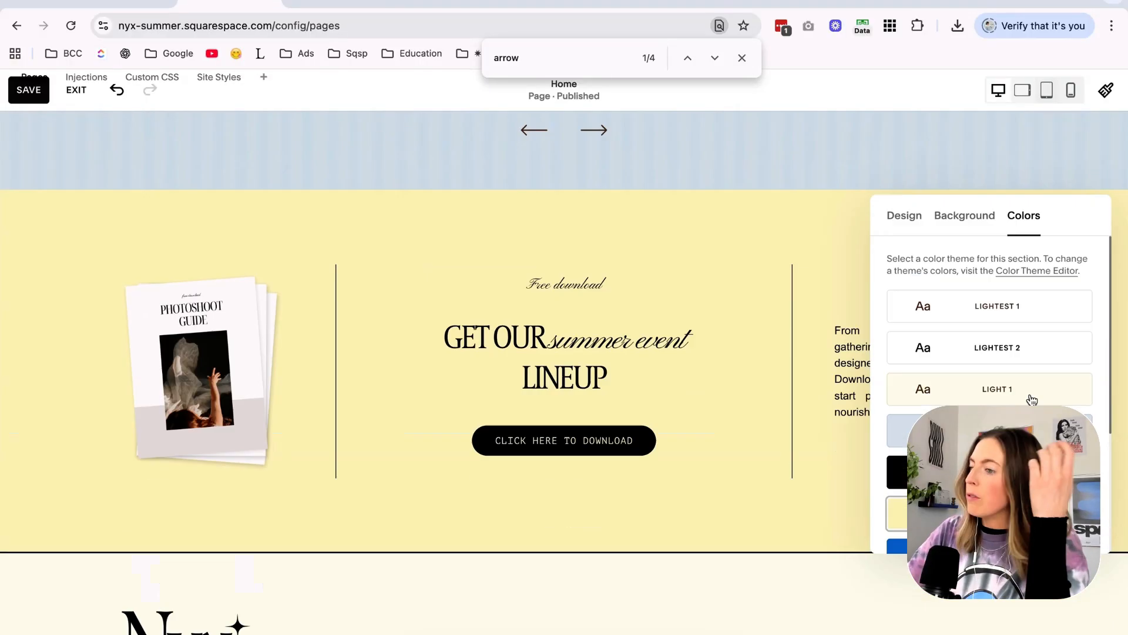
scroll(1032, 400, down, 3)
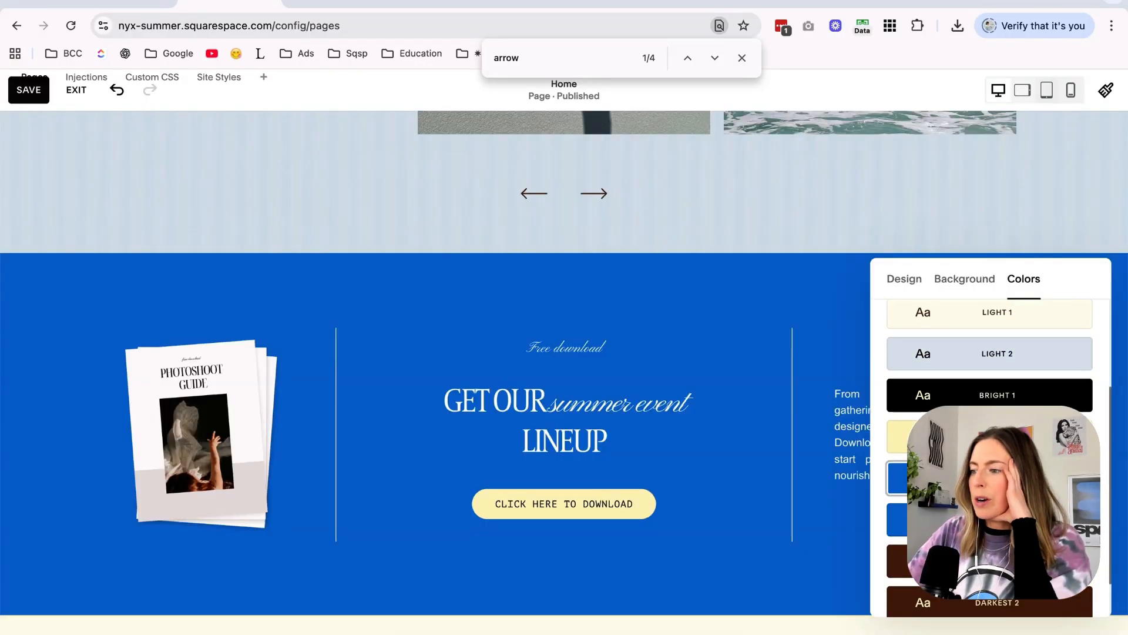
click(993, 560)
click(738, 352)
Try the Darkest 1 and Bright 1 color themes on the site footer section.
scroll(738, 353, down, 5)
scroll(739, 352, down, 3)
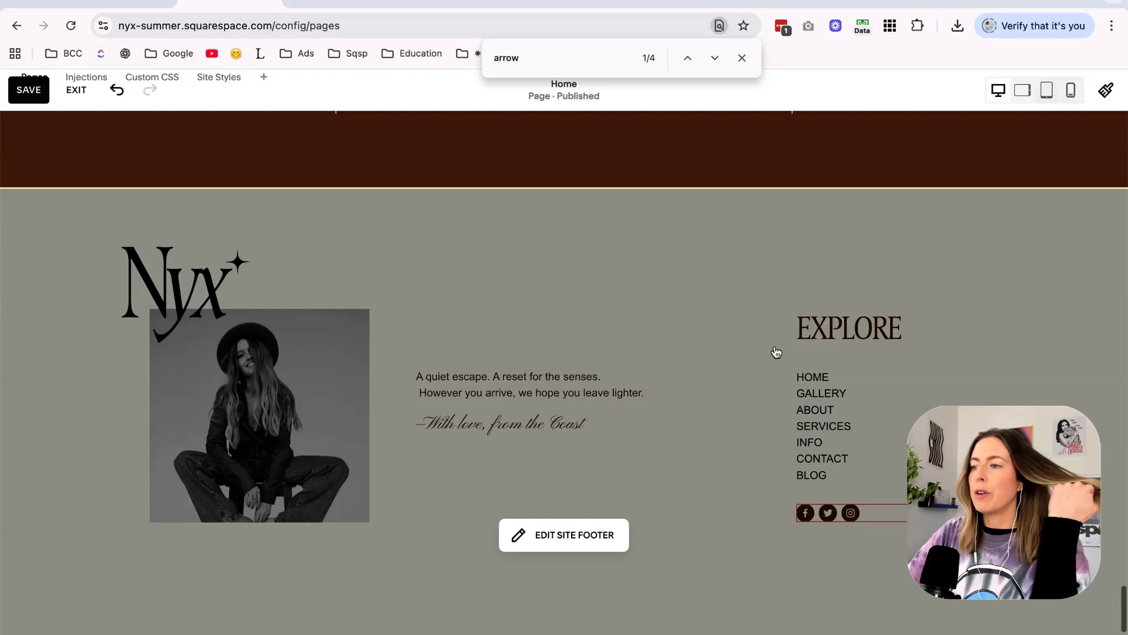
click(776, 348)
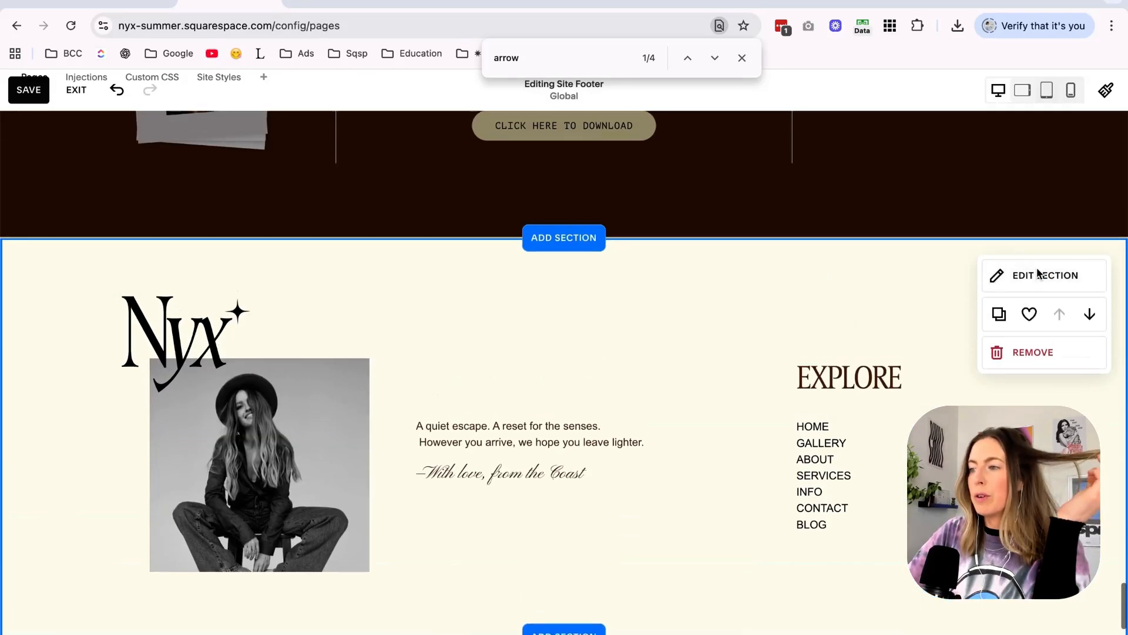
scroll(990, 511, down, 2)
click(990, 512)
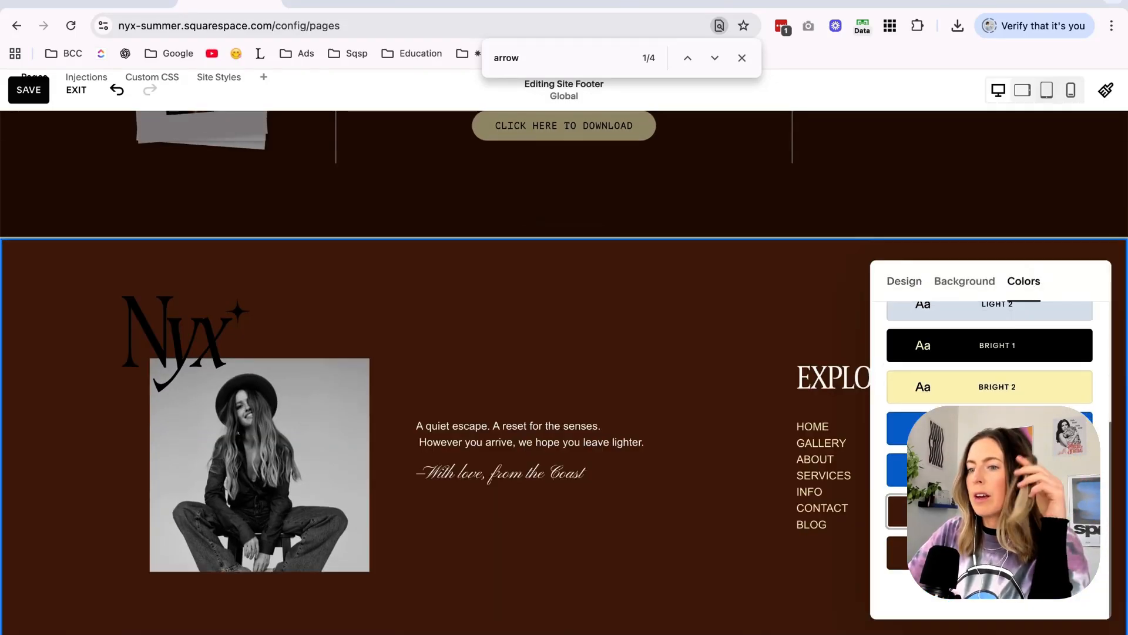
click(969, 352)
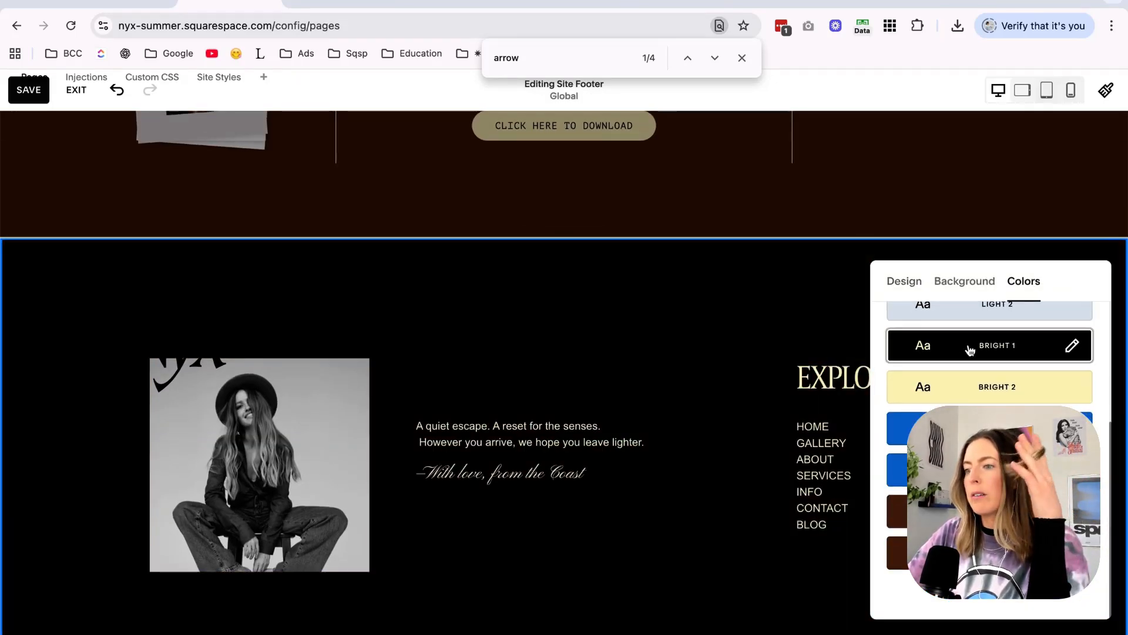
click(938, 304)
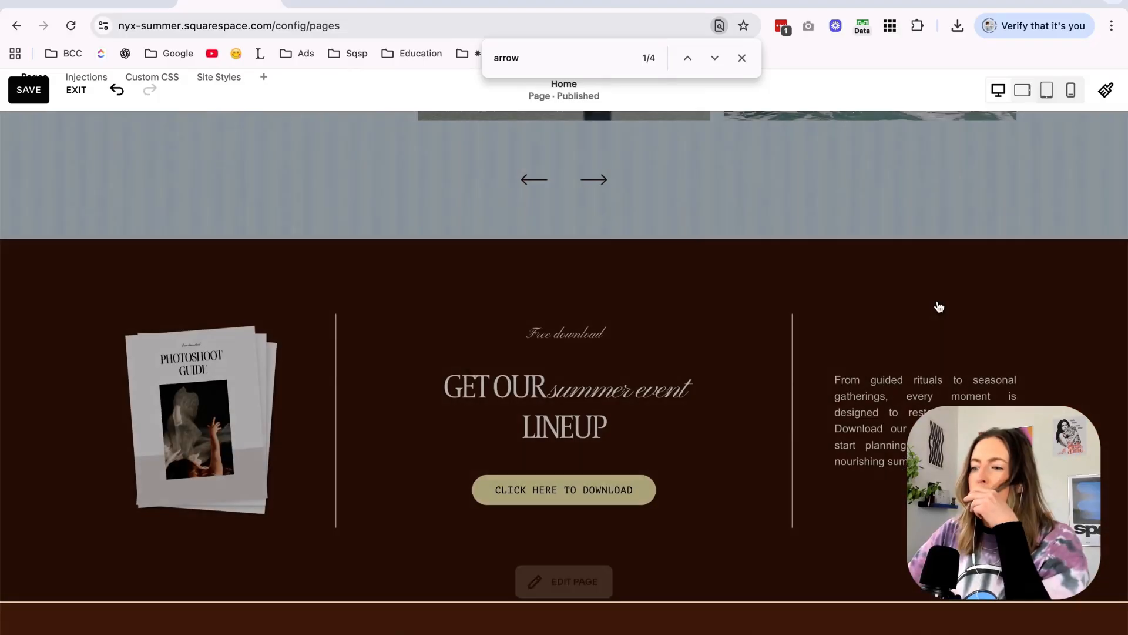
Try the pale yellow Bright 2 color theme on the free download section above the brown footer.
click(1041, 277)
click(1022, 262)
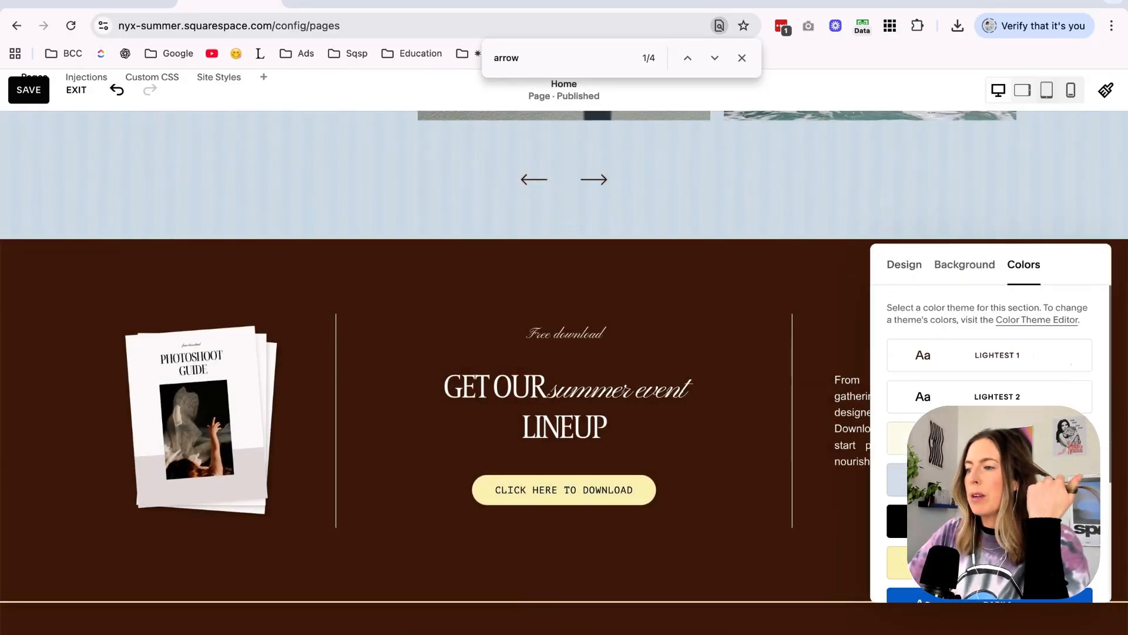
click(989, 436)
scroll(774, 422, up, 4)
scroll(773, 422, up, 3)
scroll(774, 417, down, 6)
click(774, 416)
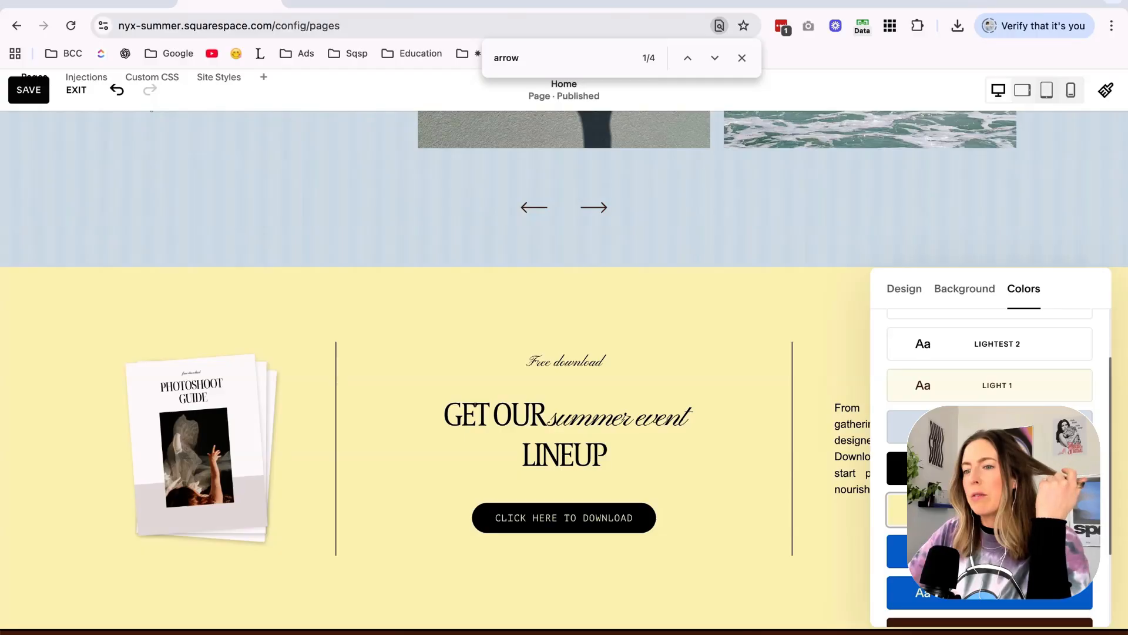
Examine the hero heading's text style and the yellow site header at the start of the home page.
scroll(805, 296, up, 15)
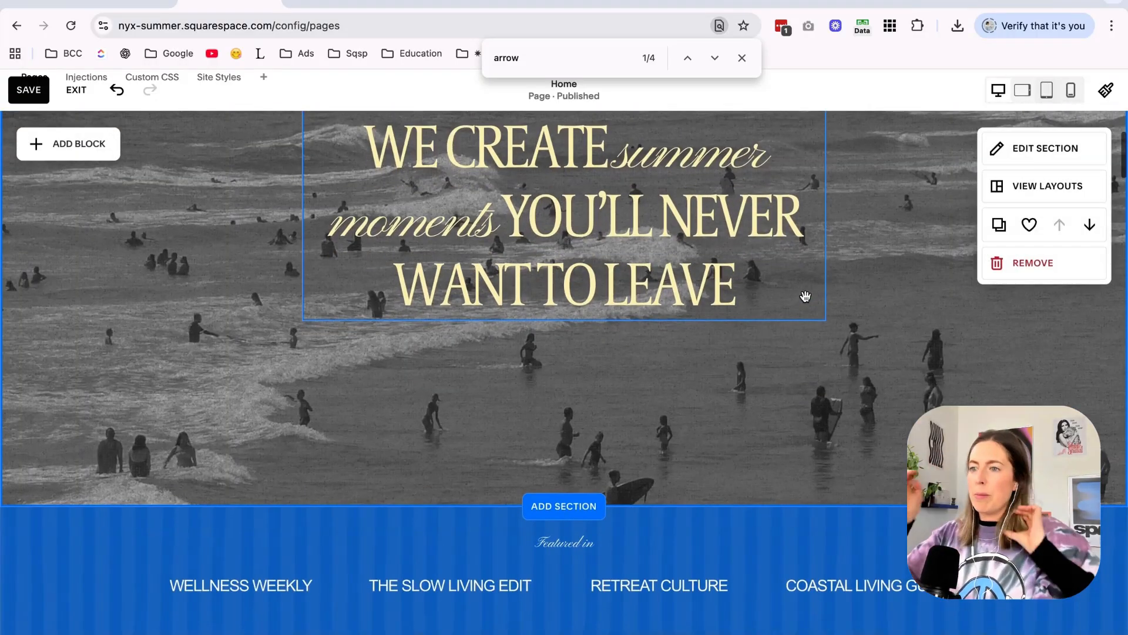
triple_click(644, 245)
click(814, 265)
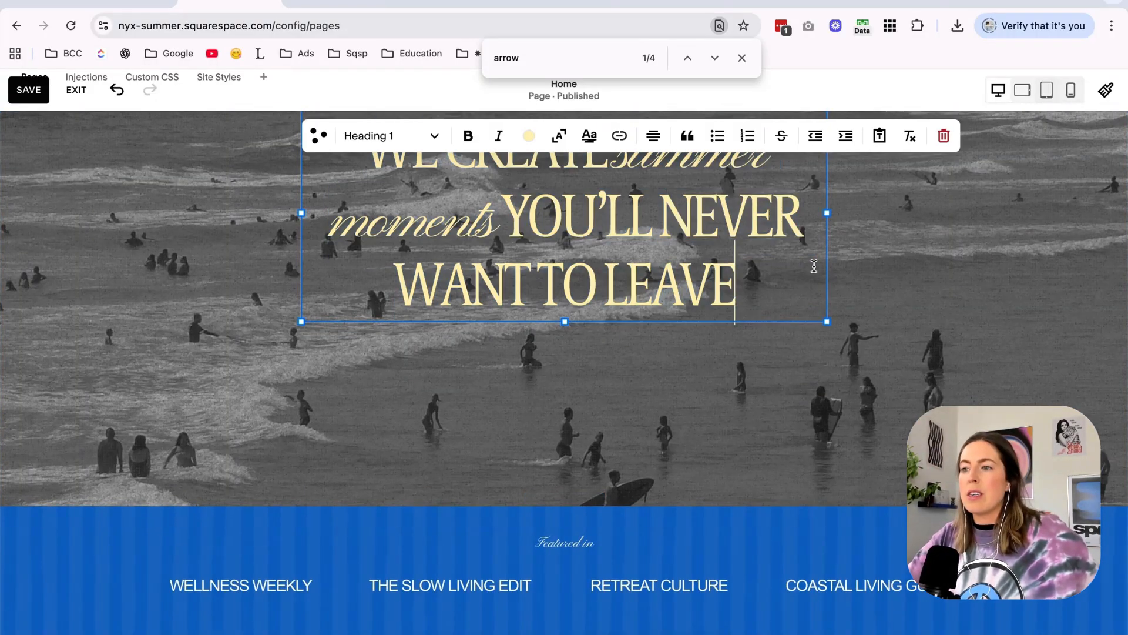
scroll(814, 266, up, 2)
scroll(814, 267, down, 4)
click(816, 269)
scroll(816, 268, up, 6)
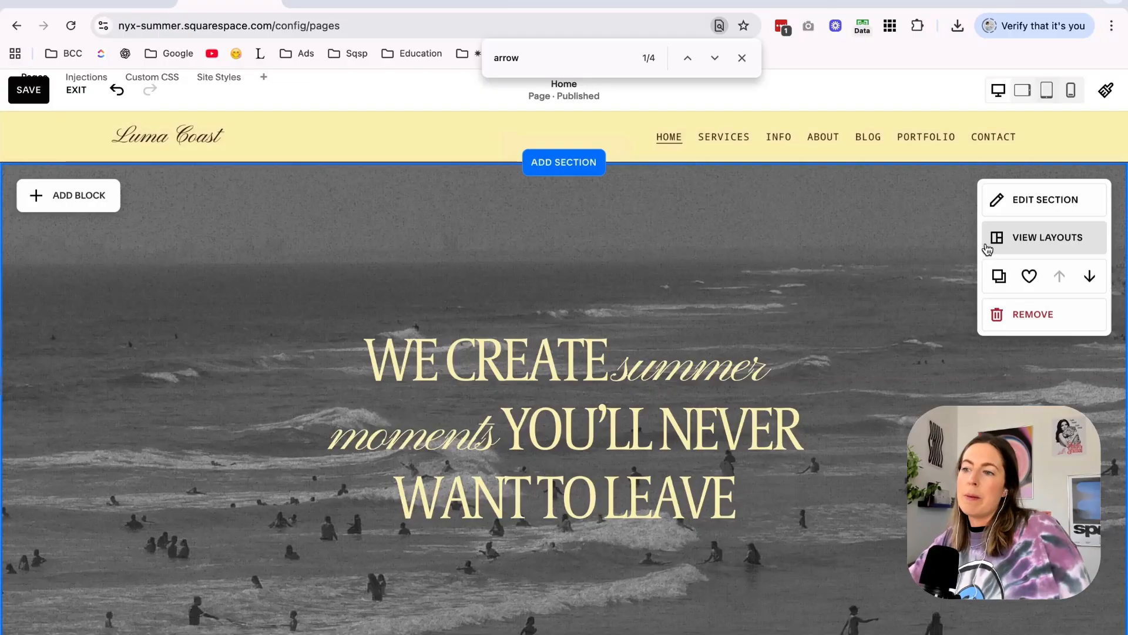
Apply the pale yellow Bright 2 color theme to the site footer section.
scroll(894, 295, down, 20)
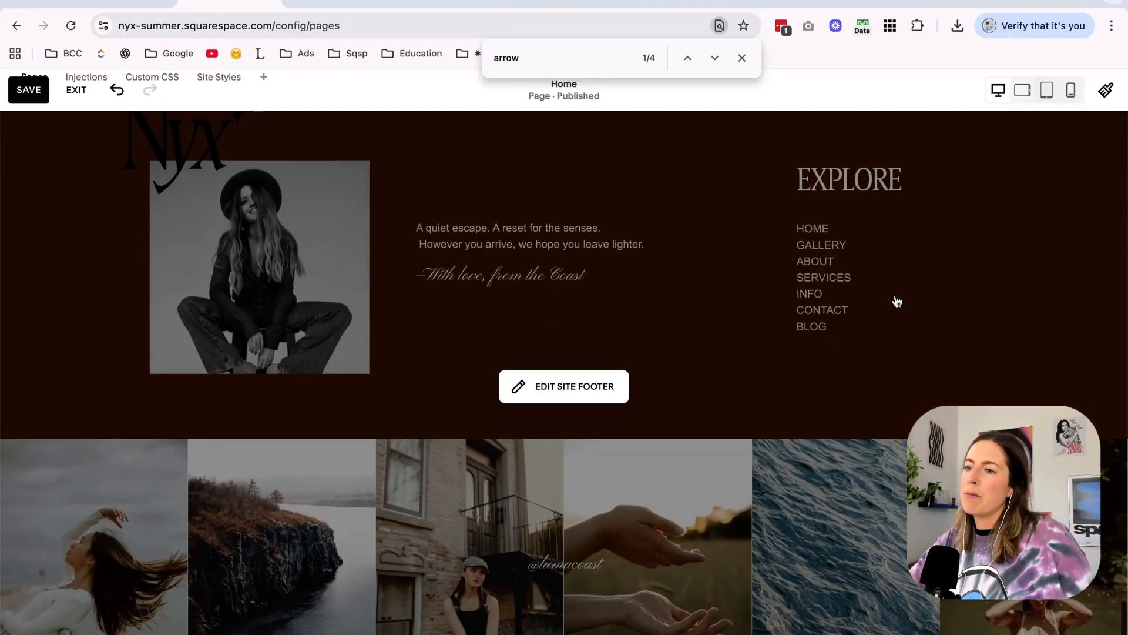
scroll(917, 288, up, 3)
click(987, 270)
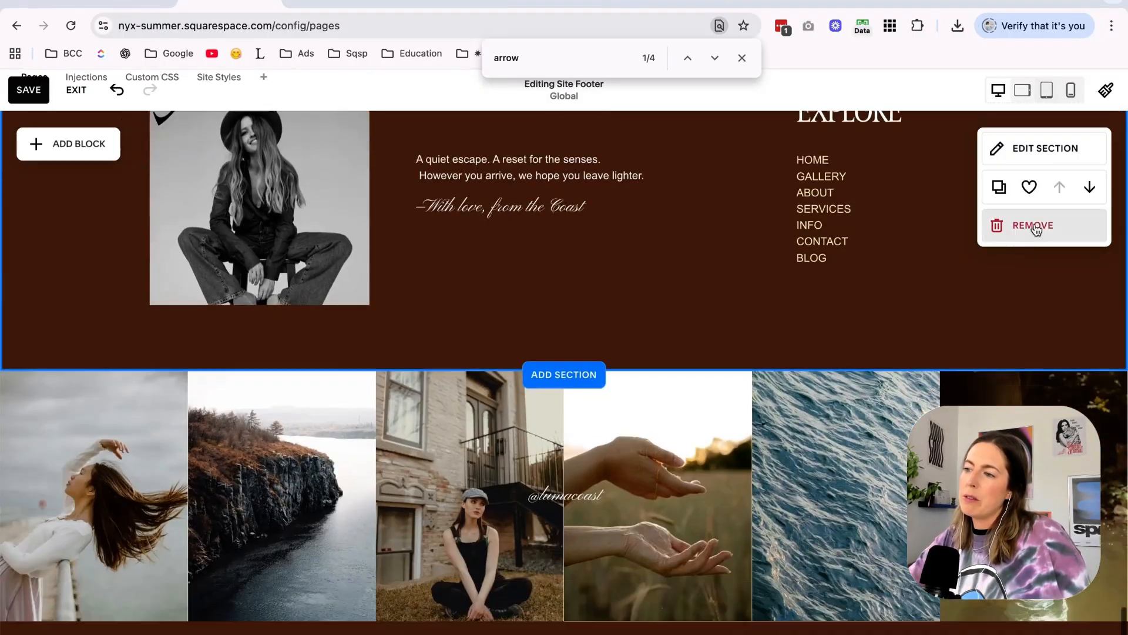
click(1043, 166)
click(1025, 91)
Apply the Darkest 1 theme to the free download section and add the water image bruna-pontelo-dupe.jpeg as its background.
click(753, 212)
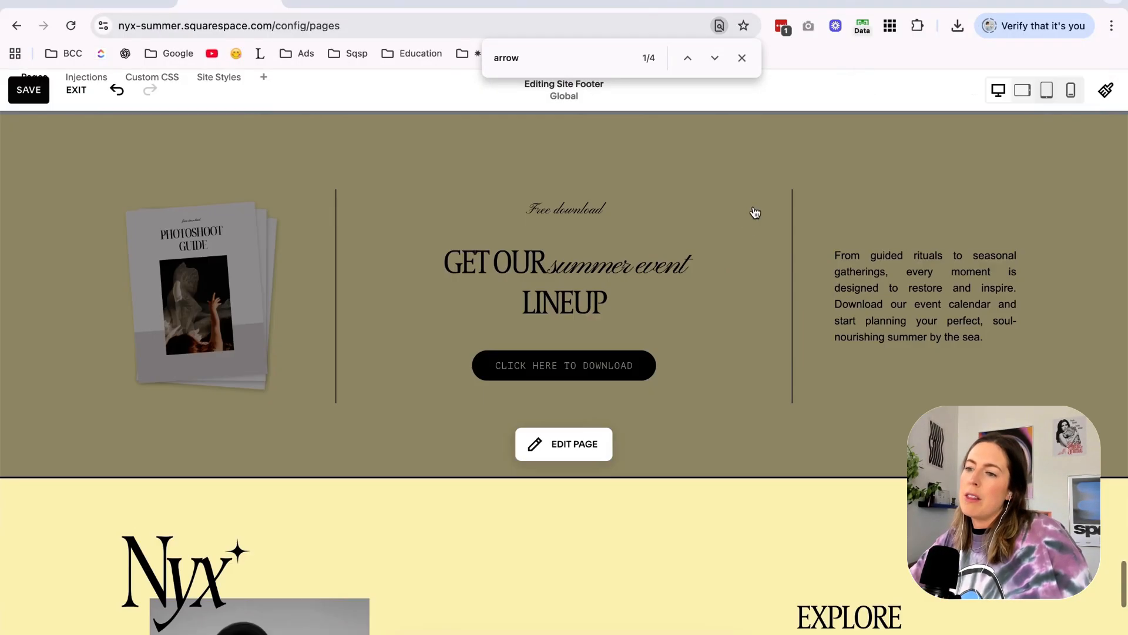
click(991, 270)
click(990, 505)
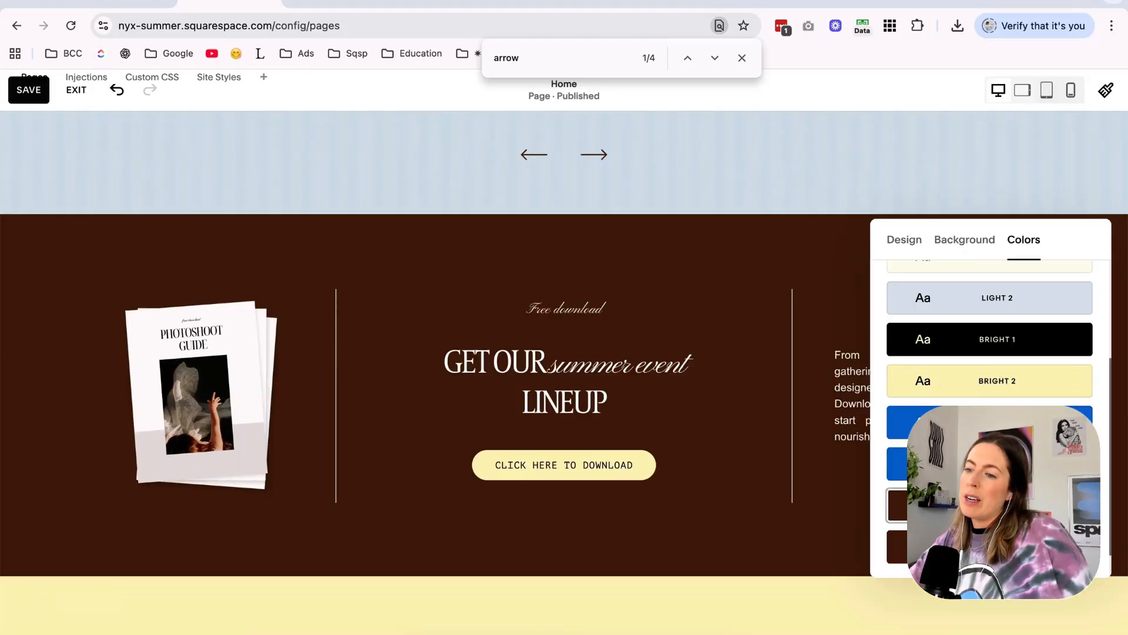
click(965, 239)
click(991, 345)
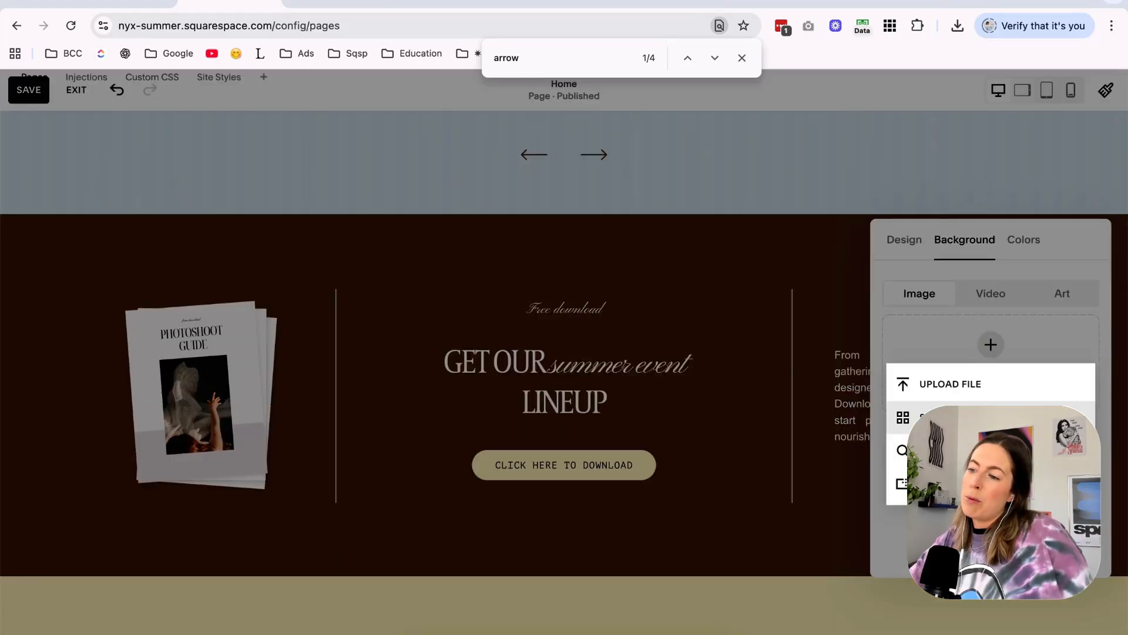
click(970, 416)
scroll(640, 292, down, 2)
scroll(641, 294, down, 3)
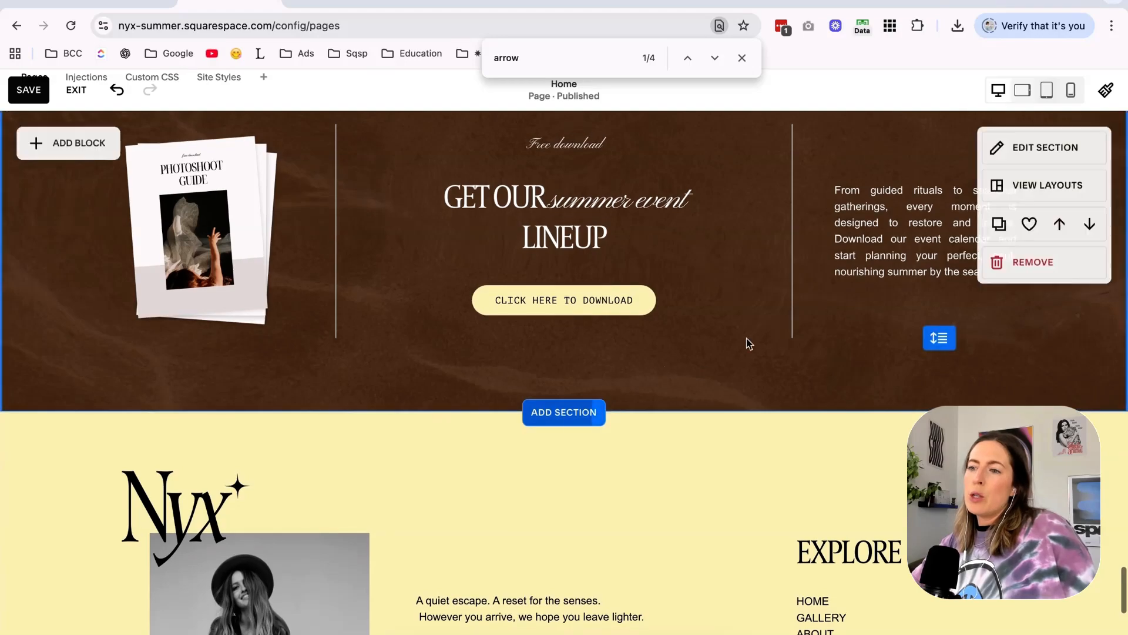
Review the textured download section against the upcoming events section and its heading.
scroll(748, 341, up, 3)
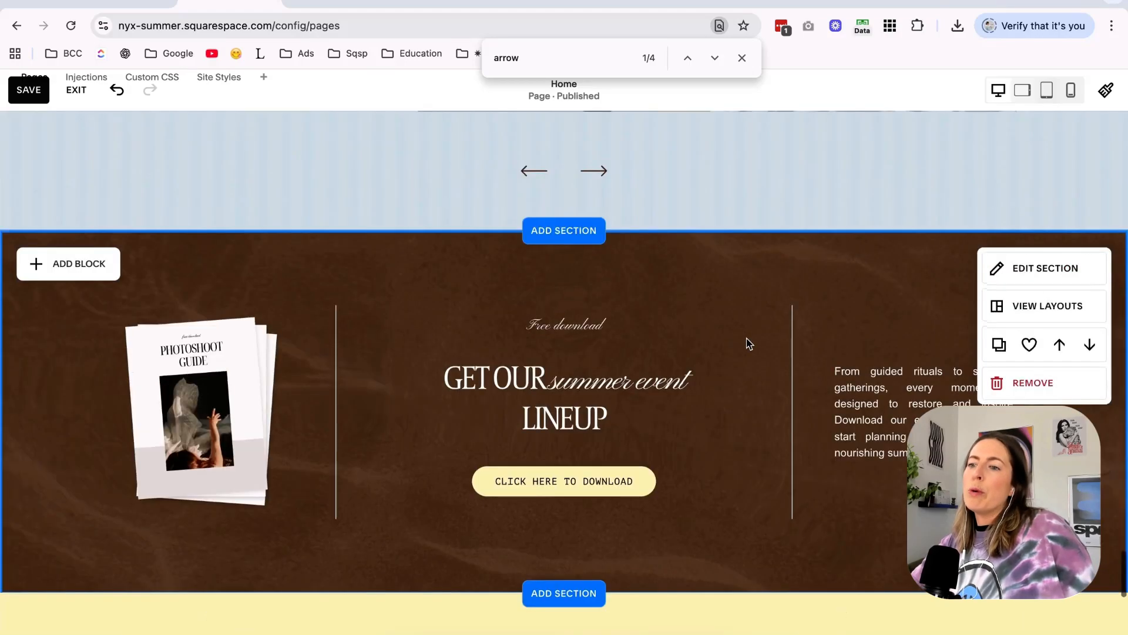
scroll(746, 339, up, 10)
scroll(573, 294, up, 5)
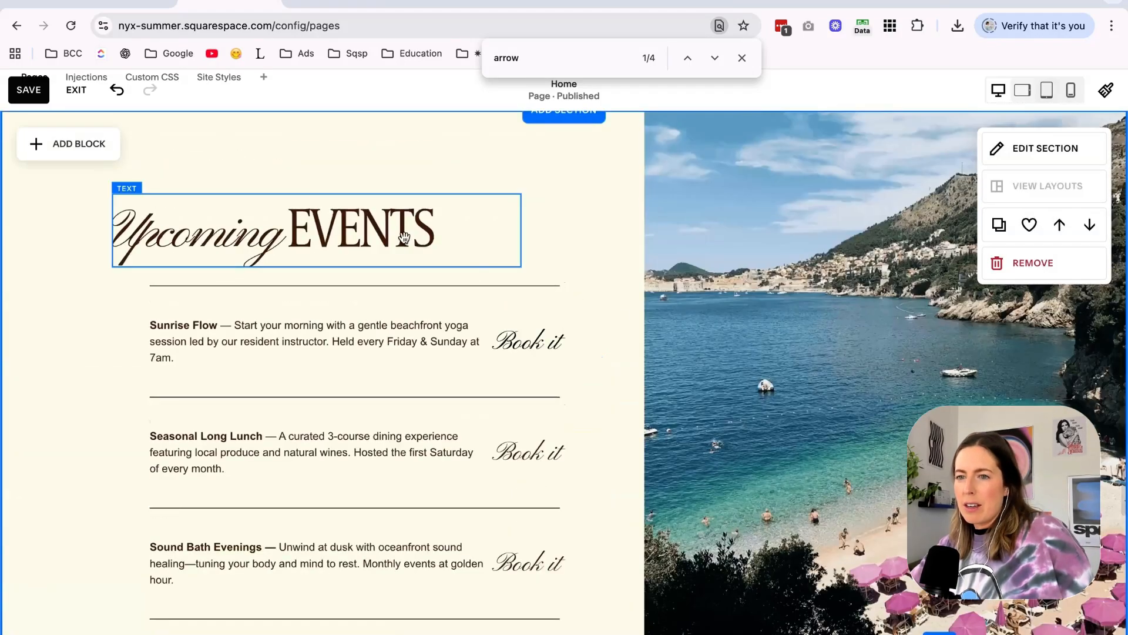
click(404, 237)
double_click(398, 237)
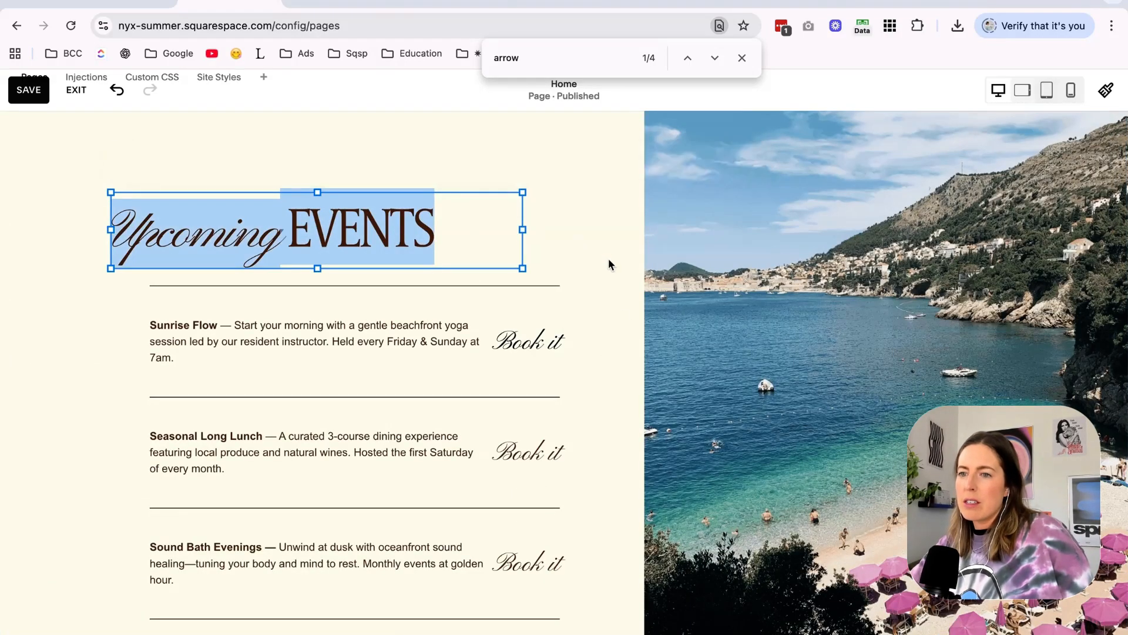
scroll(609, 260, up, 10)
scroll(609, 260, down, 20)
scroll(609, 259, up, 7)
scroll(770, 221, up, 2)
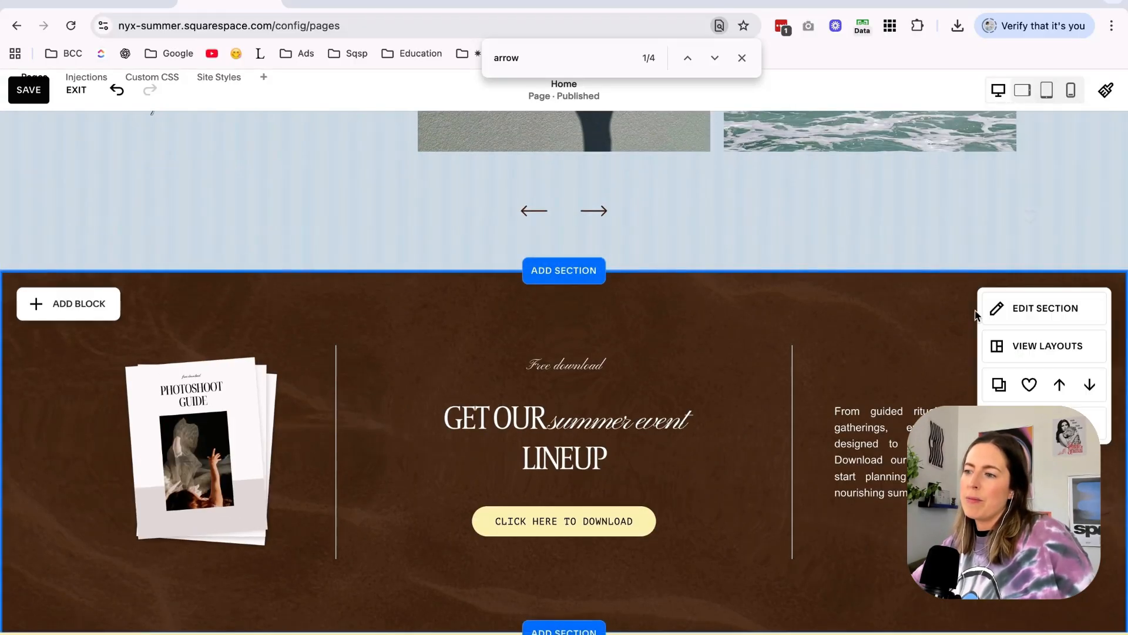
Switch the free download section to the blue Dark 1 color theme.
click(1045, 308)
click(1024, 297)
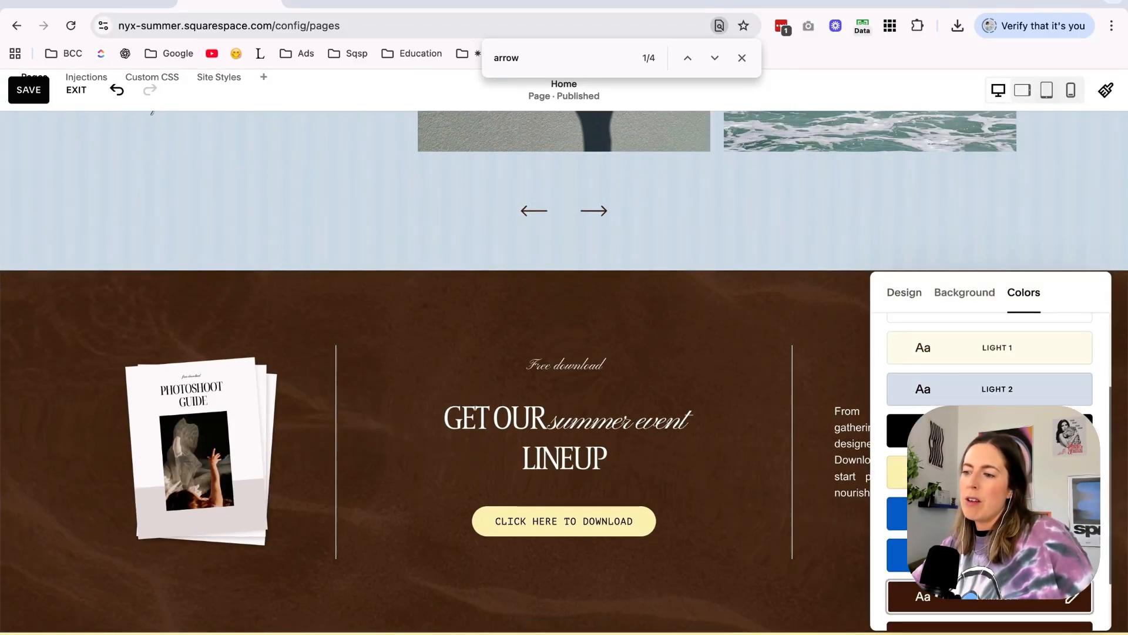
click(898, 512)
scroll(783, 441, down, 1)
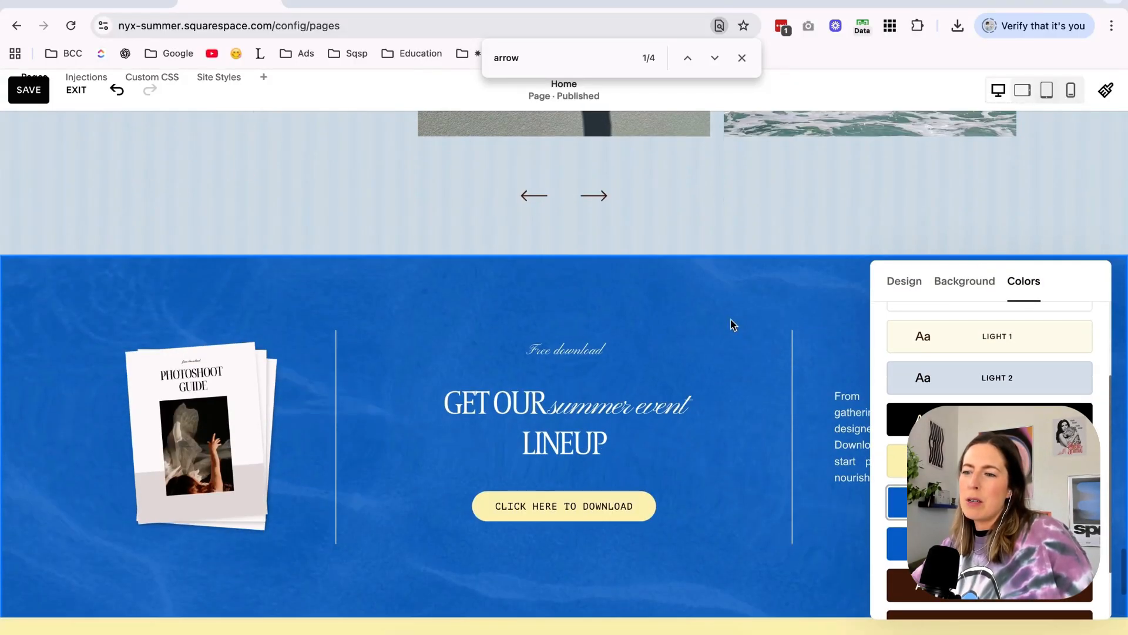
scroll(728, 295, down, 2)
scroll(936, 227, up, 1)
Try an image effect on the free download section's water texture background.
click(964, 224)
scroll(1021, 398, down, 1)
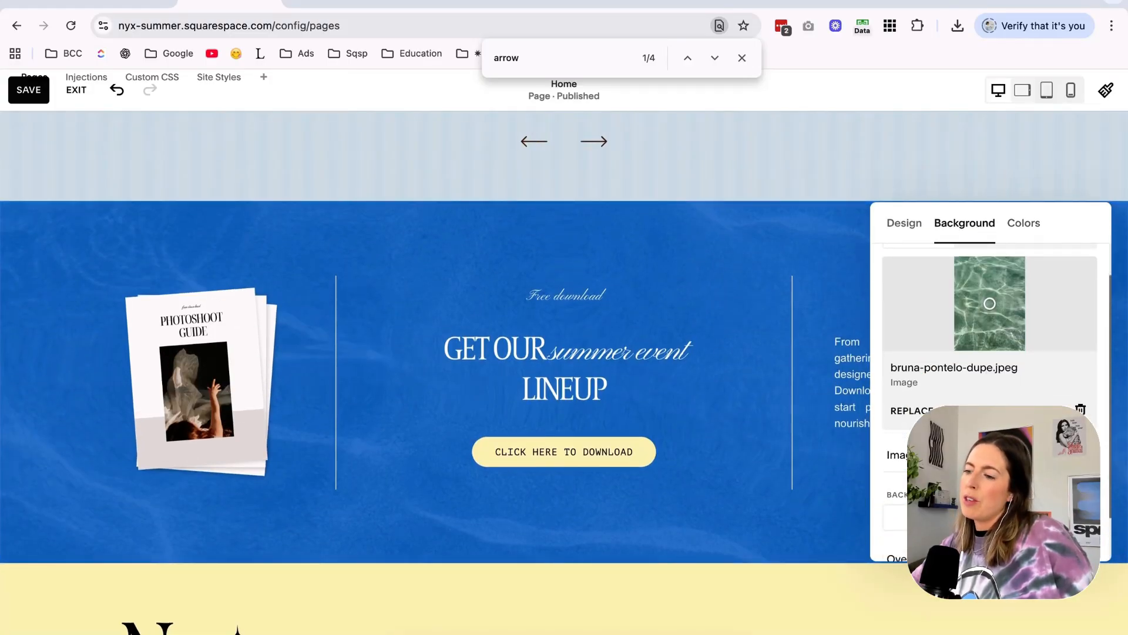
click(1023, 456)
click(1049, 322)
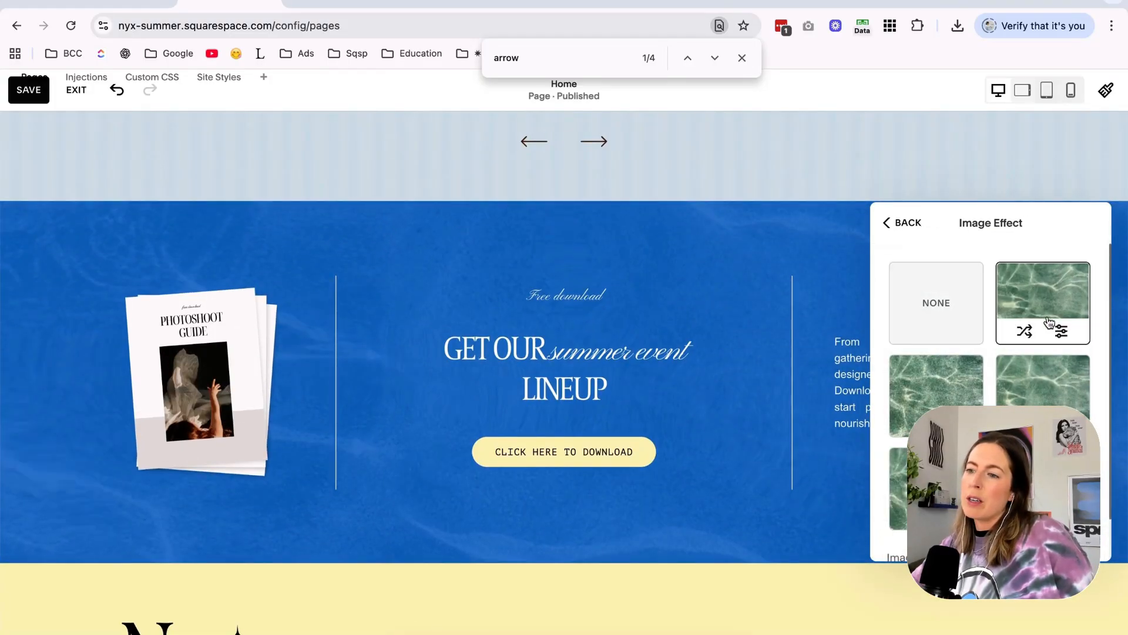
scroll(779, 501, up, 3)
scroll(781, 504, down, 5)
scroll(789, 502, up, 4)
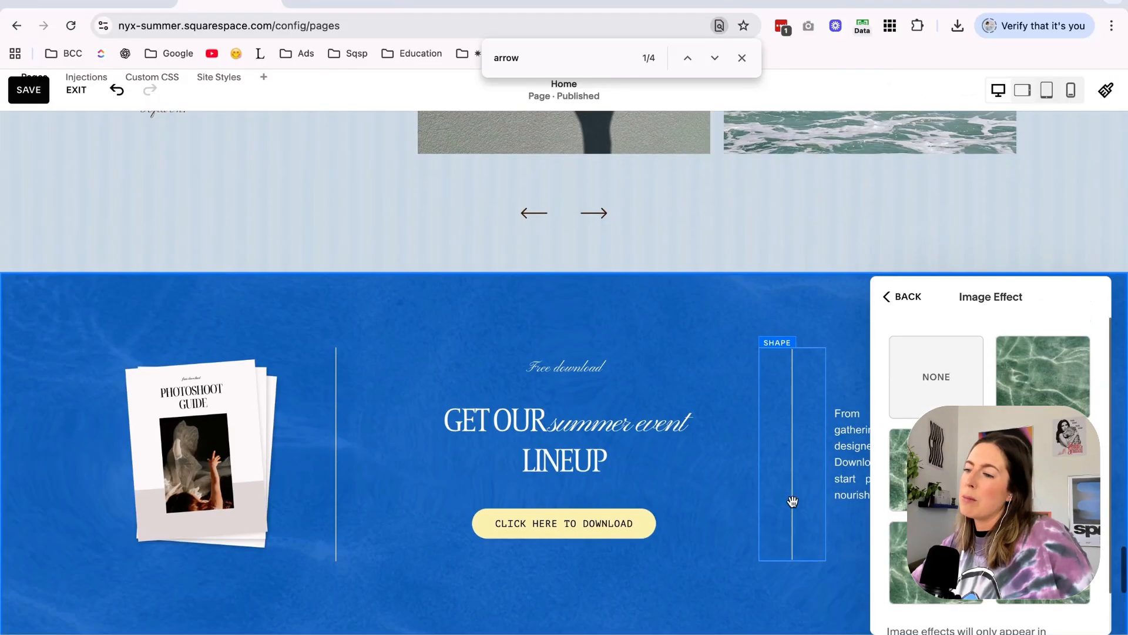
click(822, 335)
scroll(835, 341, up, 2)
scroll(1081, 233, down, 3)
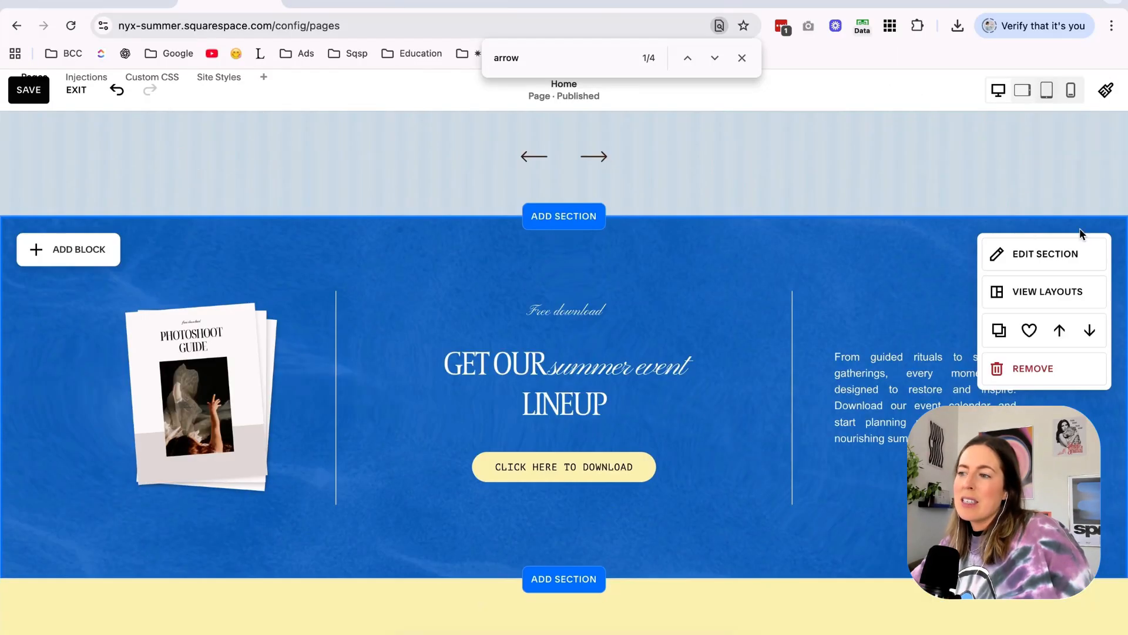
Replace the free download section's background image with alex-finley-dupe.jpg and save the page.
click(1067, 264)
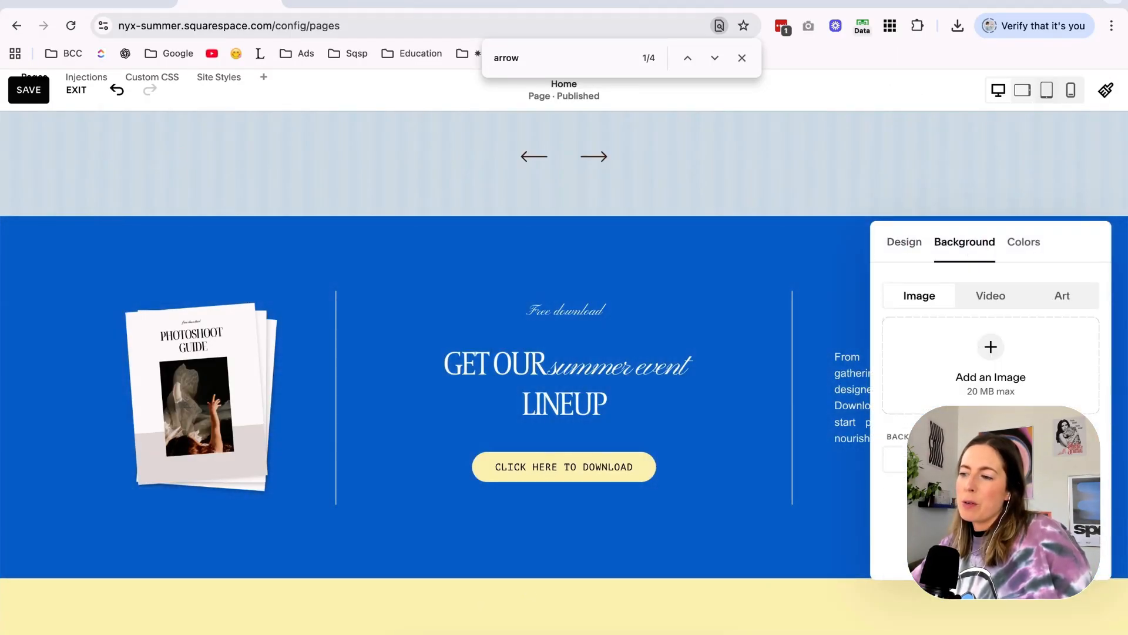
click(1018, 372)
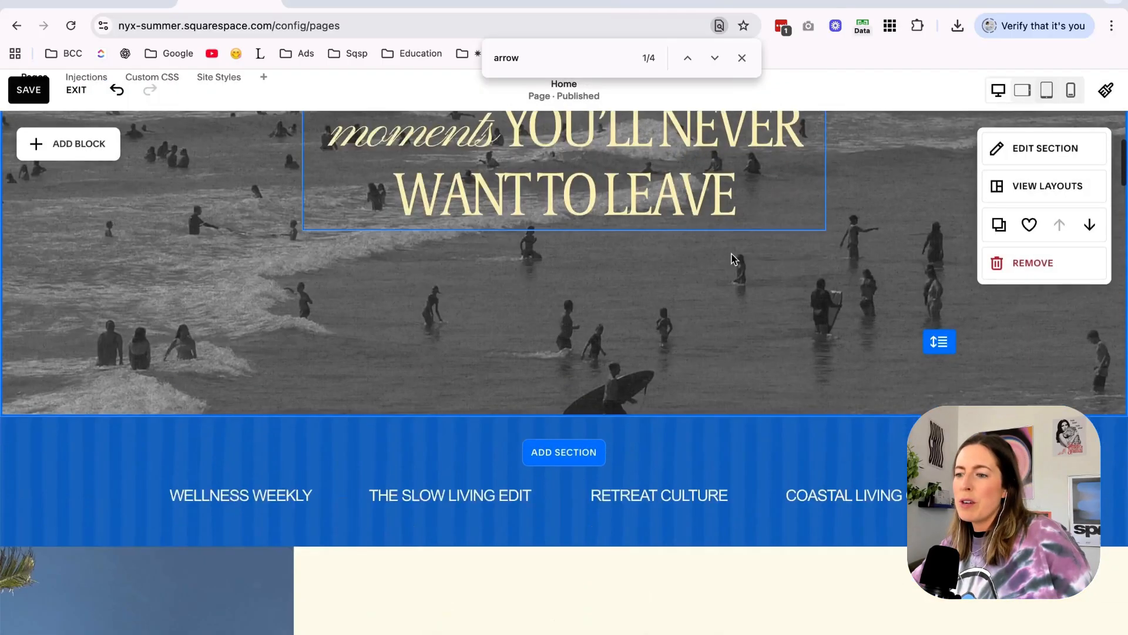
scroll(732, 254, down, 20)
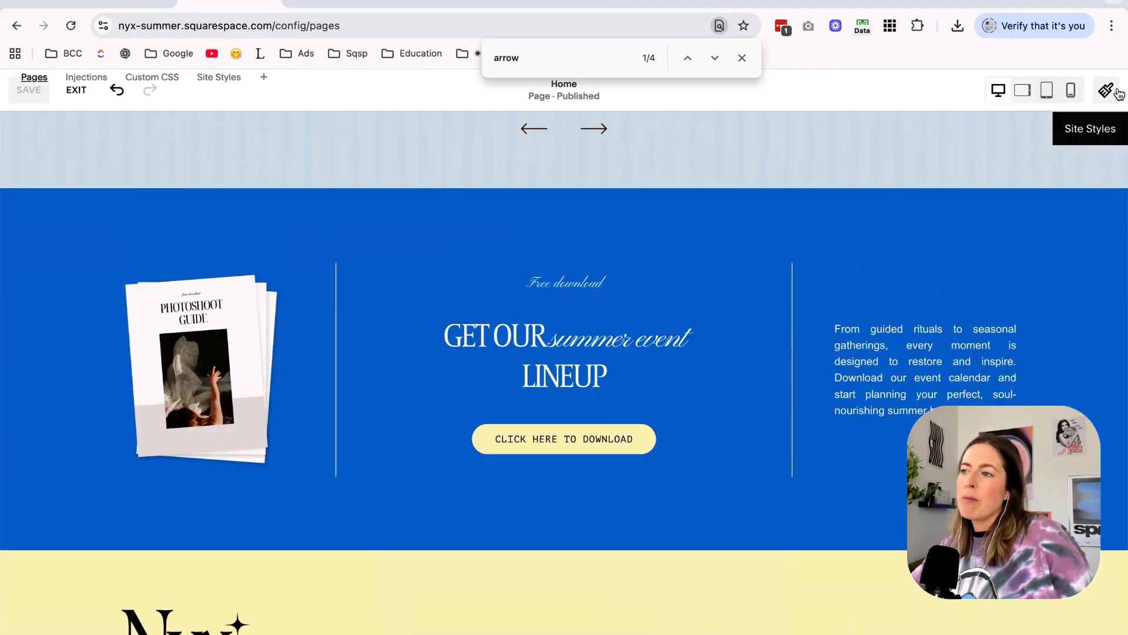
mouse_move(927, 247)
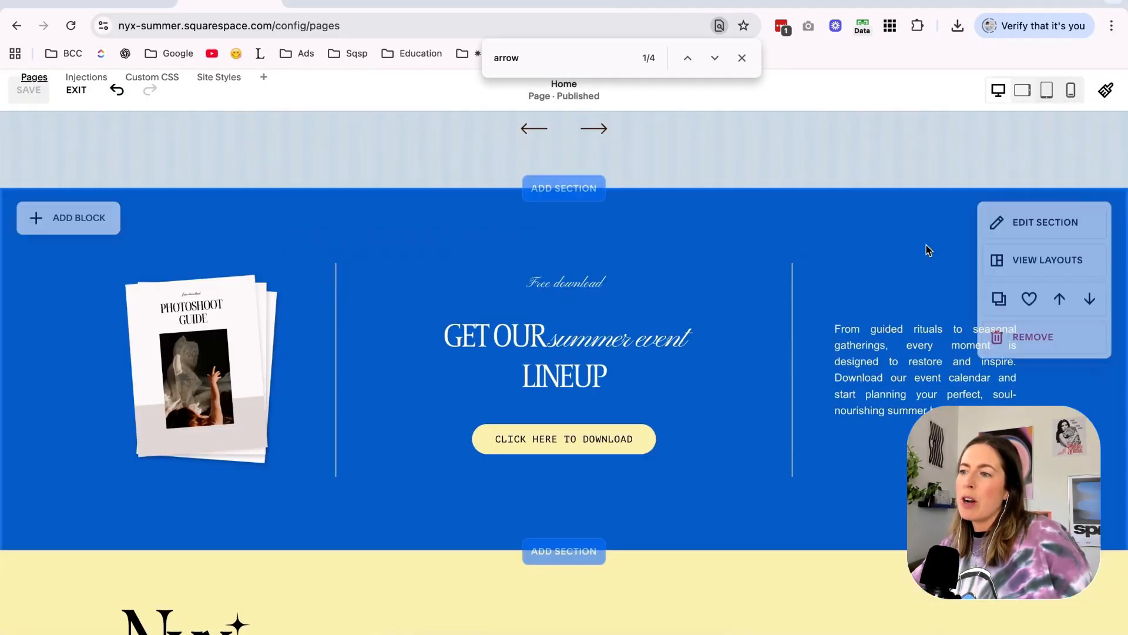
Try a darker shade for the blue in the site's color palette, then undo the palette change.
click(1026, 226)
scroll(1021, 385, down, 3)
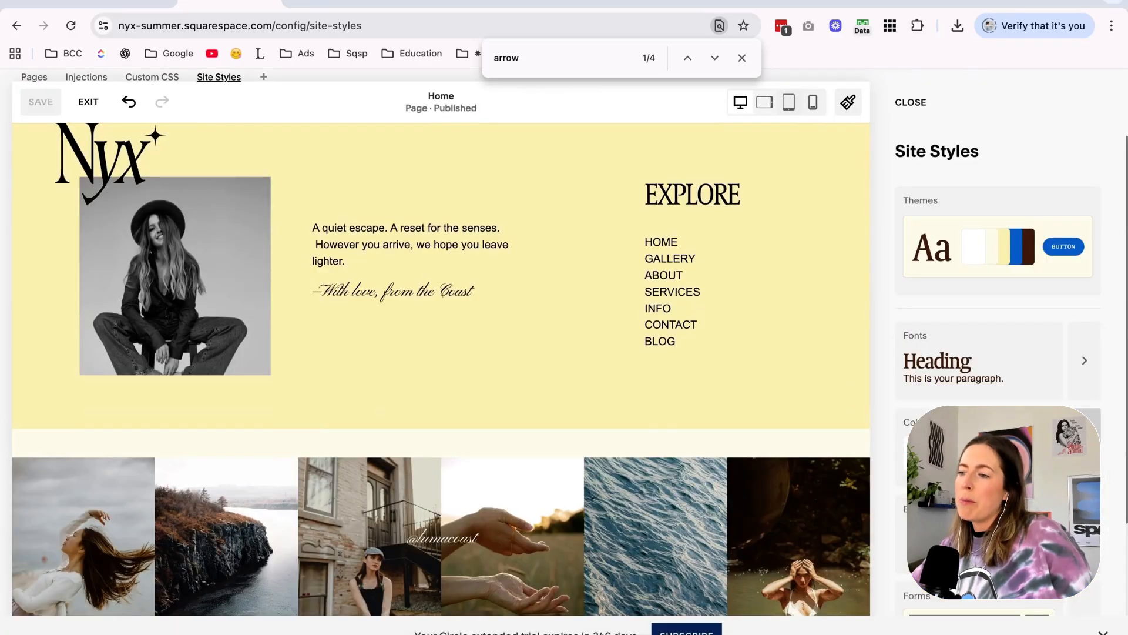
scroll(668, 391, up, 8)
scroll(1043, 380, down, 1)
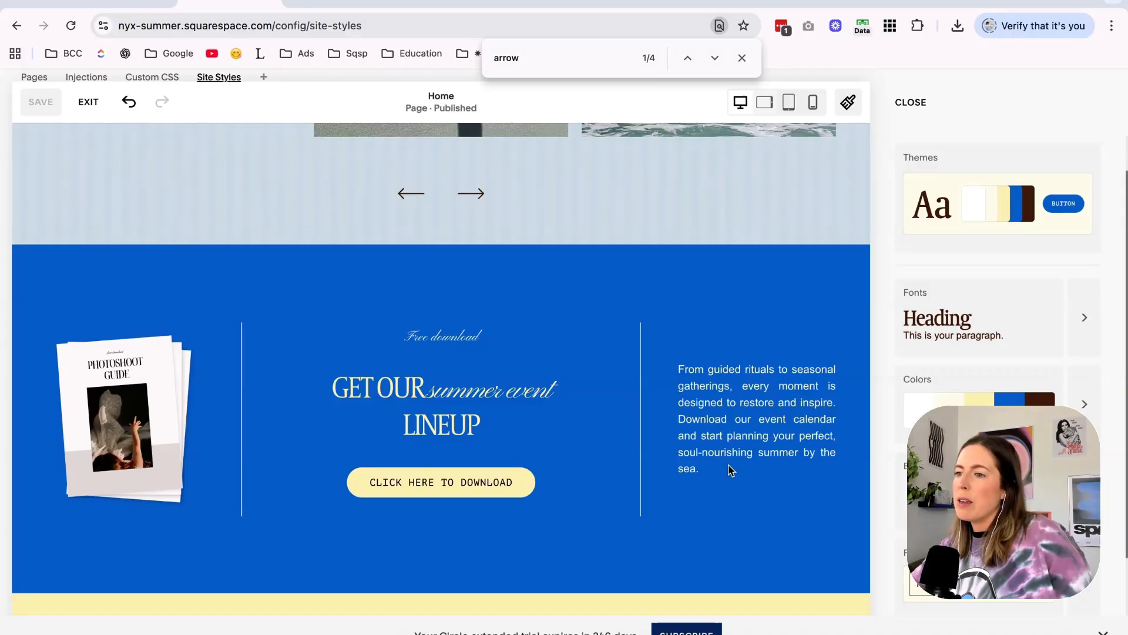
scroll(729, 471, up, 10)
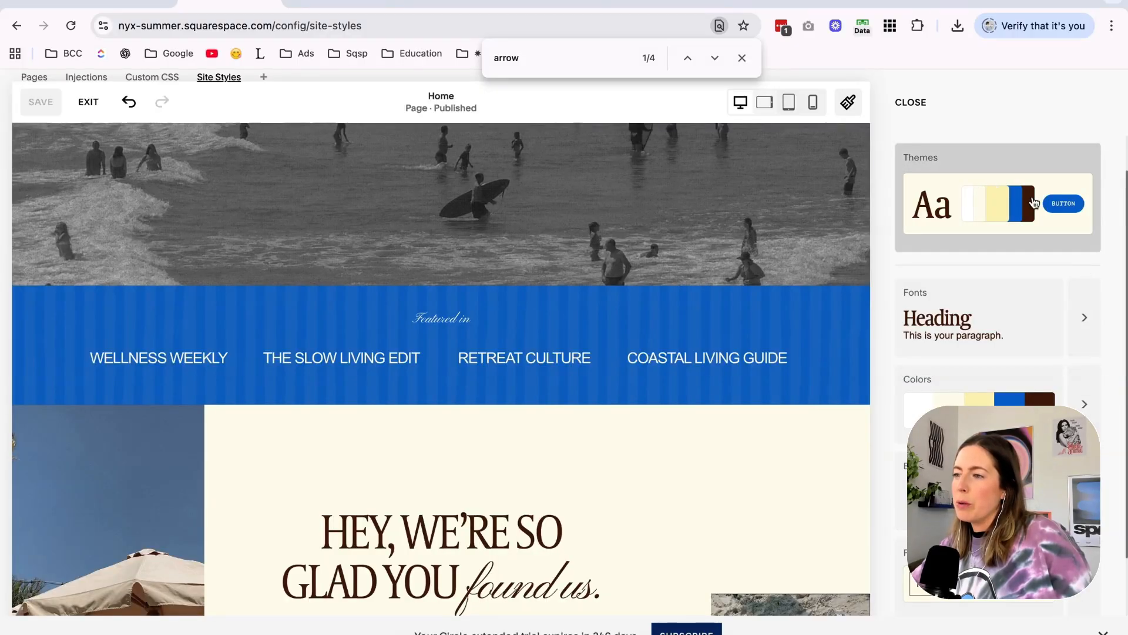
click(1034, 202)
click(976, 405)
scroll(622, 548, down, 5)
scroll(622, 547, up, 1)
click(1040, 228)
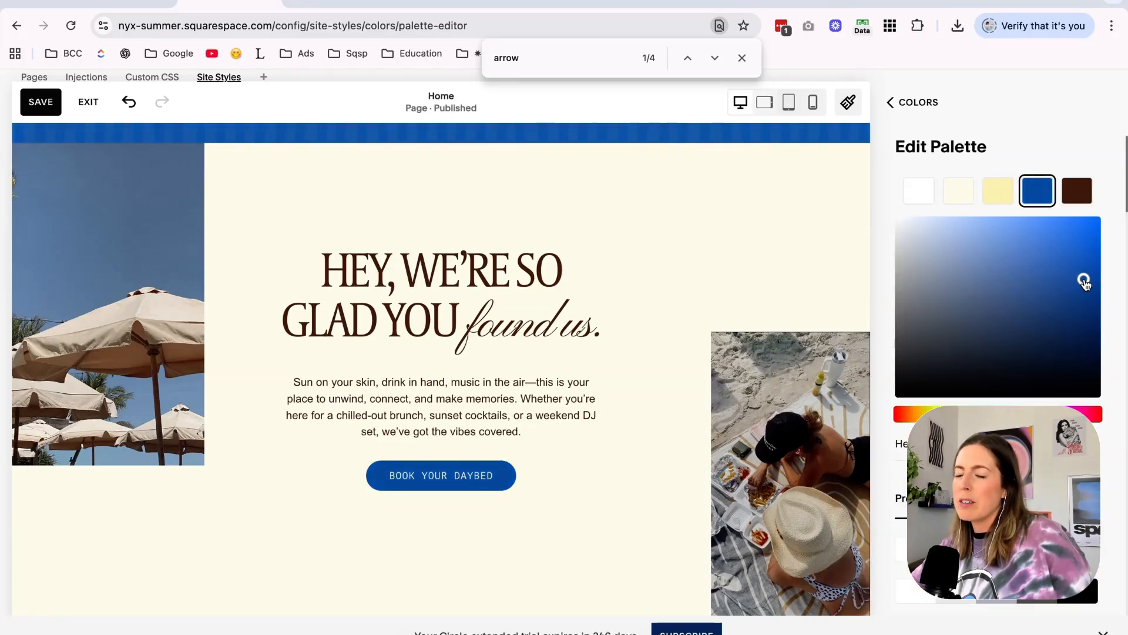
scroll(598, 478, down, 5)
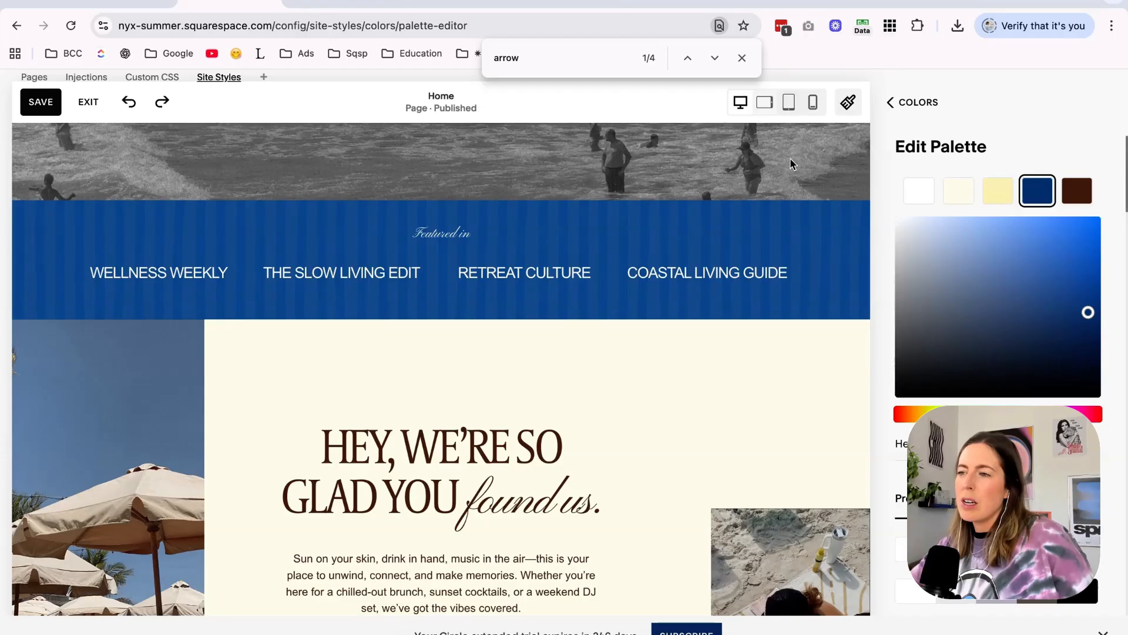
click(130, 103)
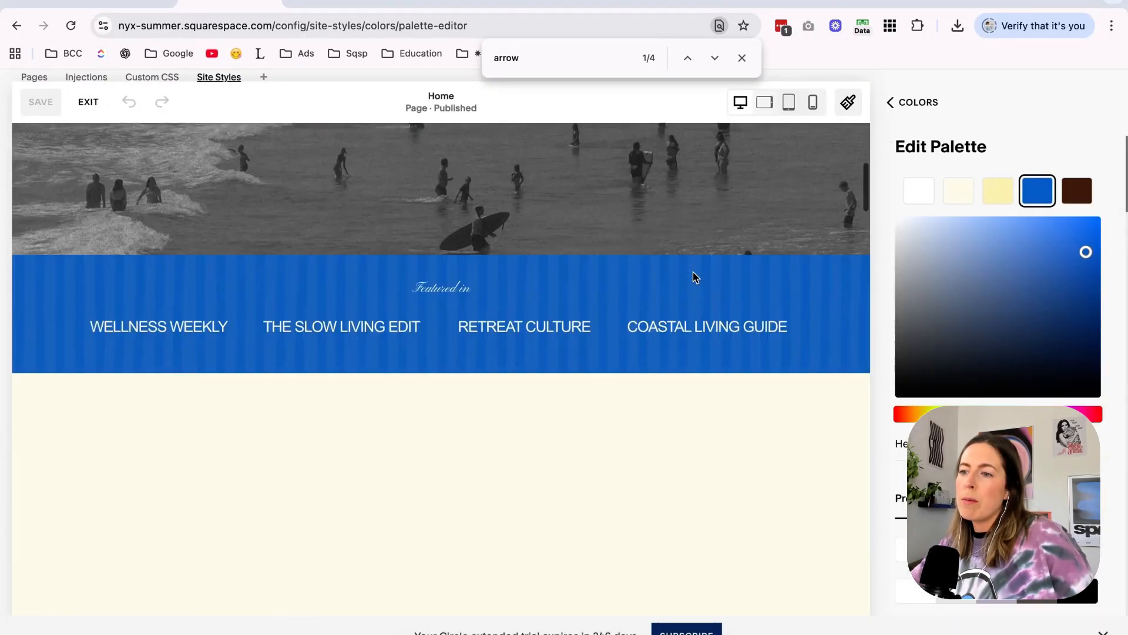
Restyle the free download section with a light blue theme and a striped textured background.
scroll(694, 278, down, 10)
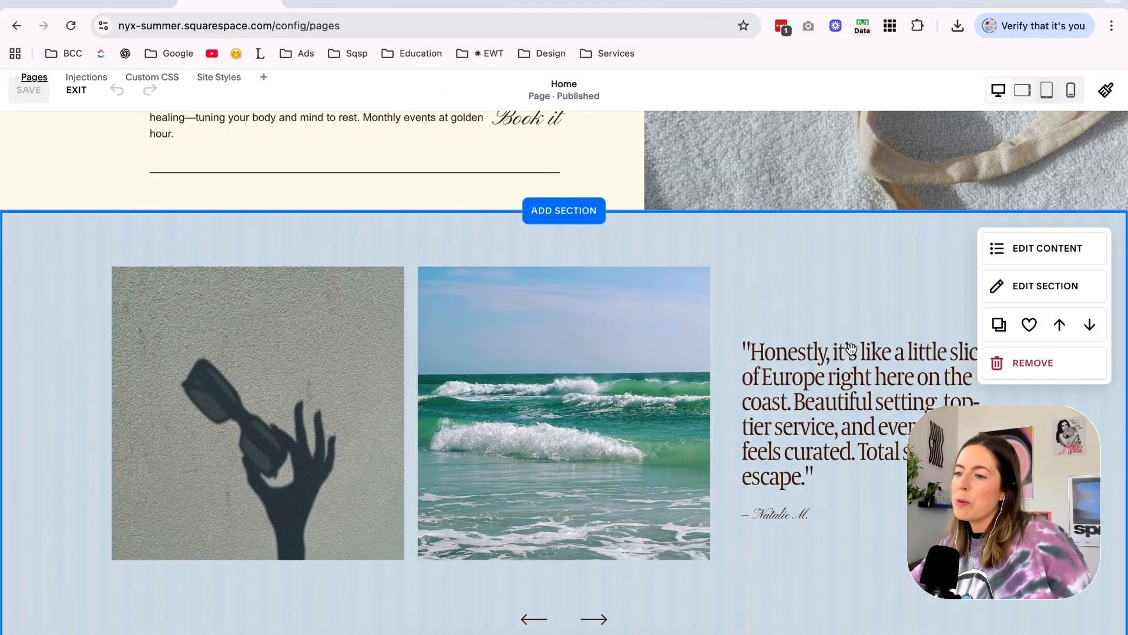
scroll(791, 317, up, 15)
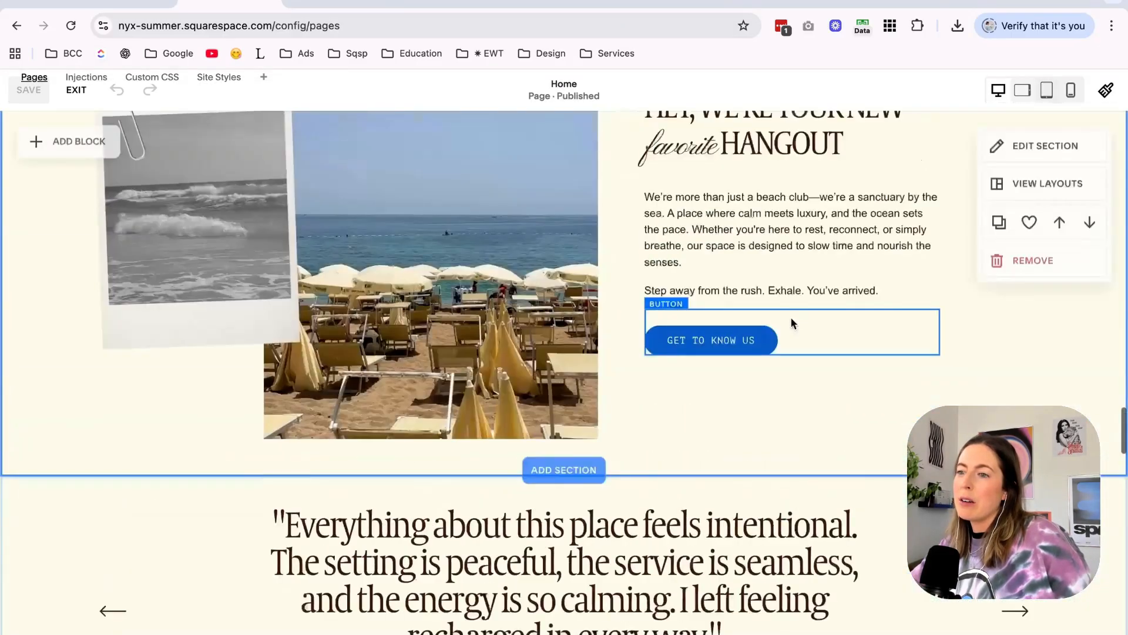
click(1052, 209)
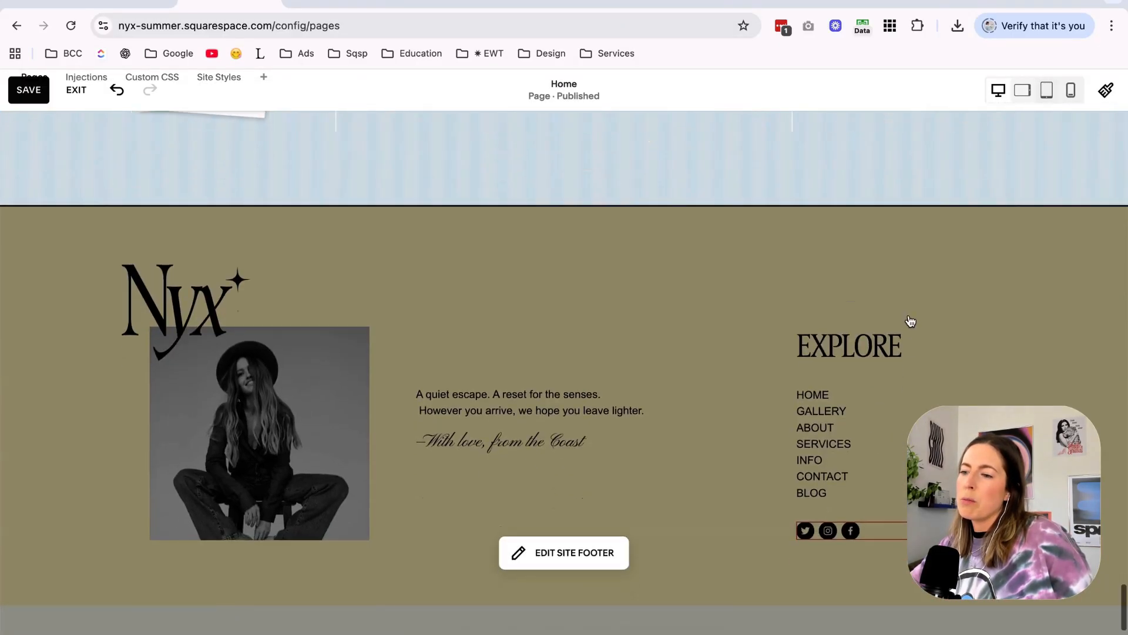
Open the site footer for editing and apply the dark brown color theme to its main section.
click(910, 316)
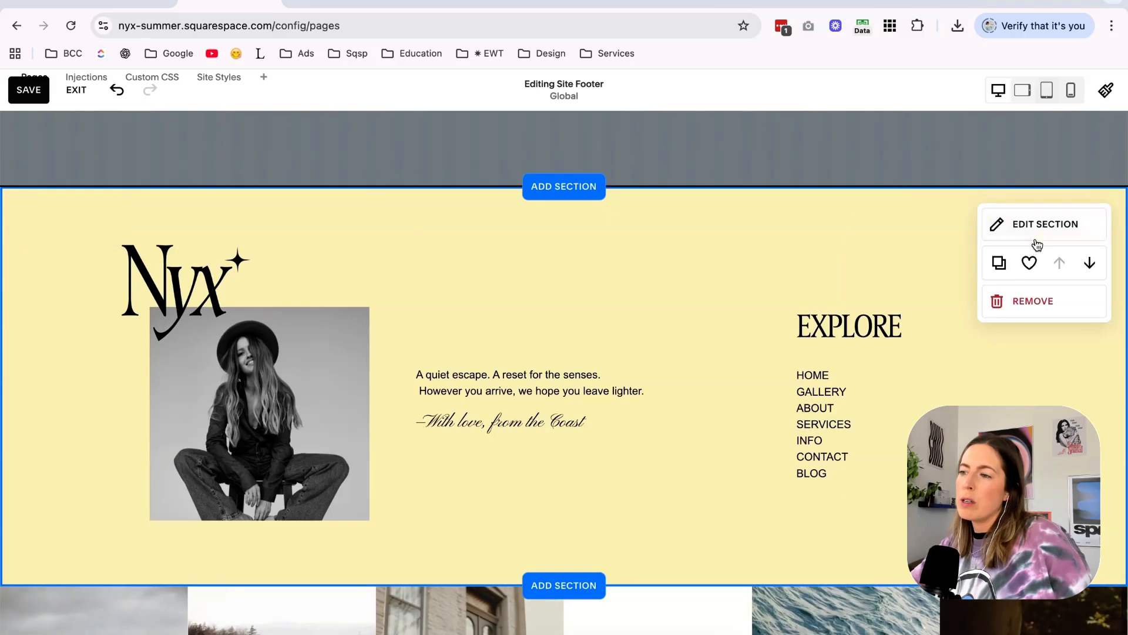
click(1035, 237)
click(1025, 228)
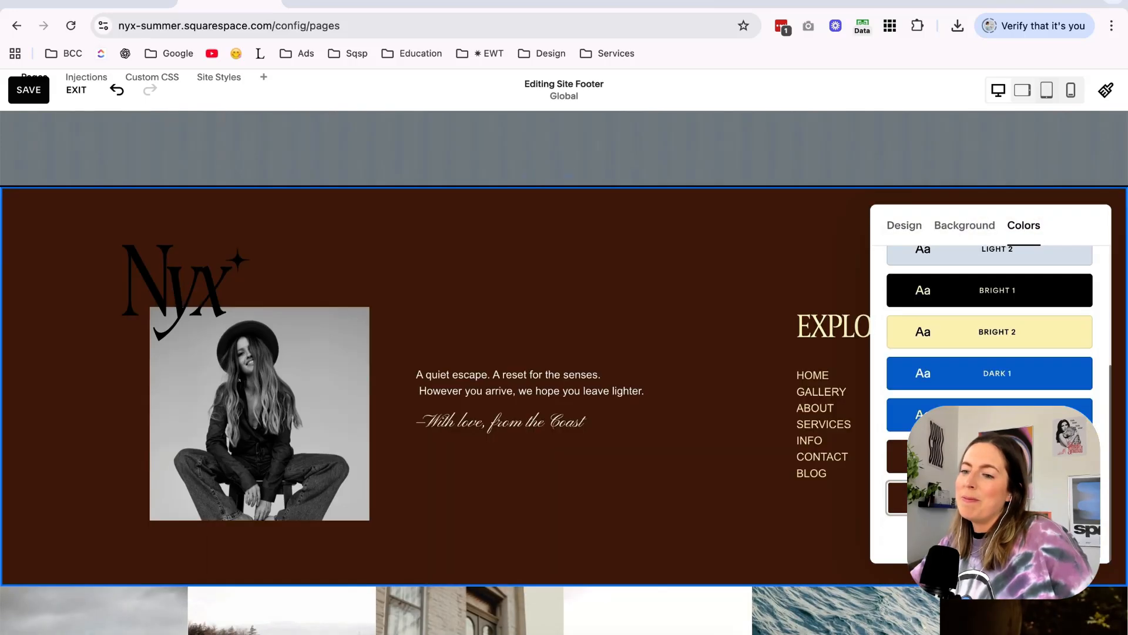
Replace the demo portrait in the site footer with the beige beach umbrella photo.
click(234, 404)
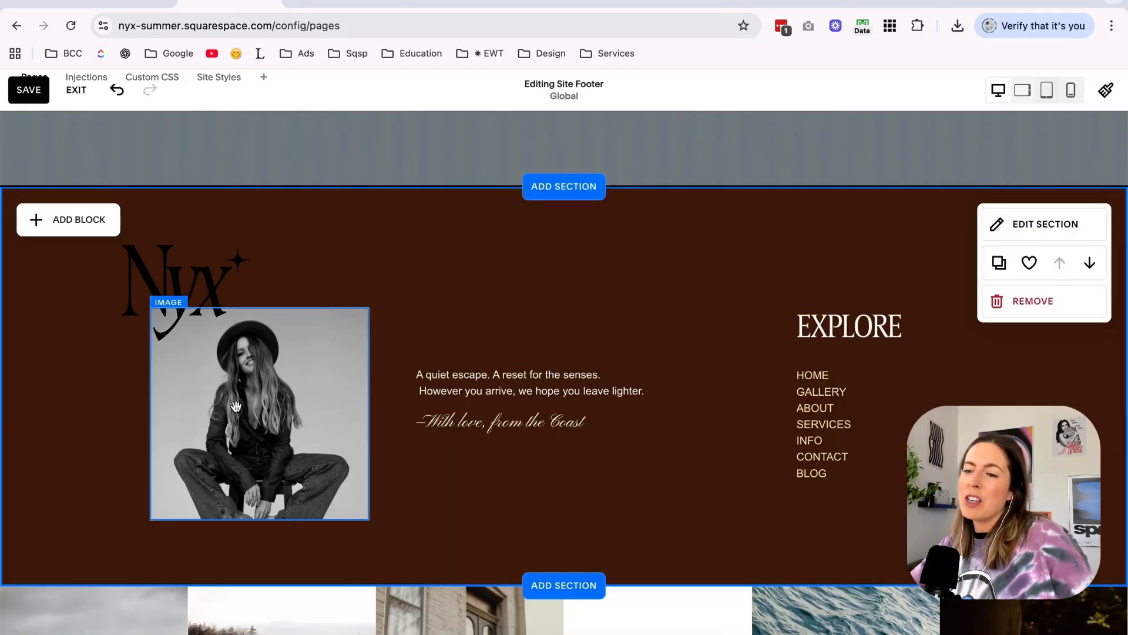
double_click(235, 405)
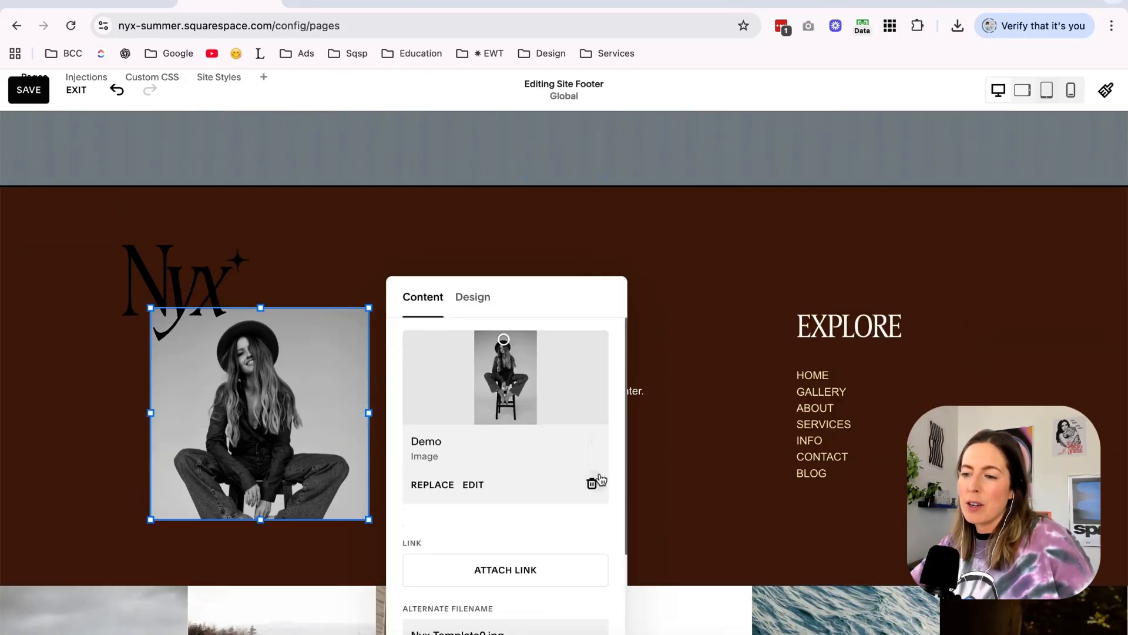
click(593, 482)
Replace the footer's Nyx logo with a "Luma Coast" text heading in the script font, overlapping the umbrella photo.
click(160, 275)
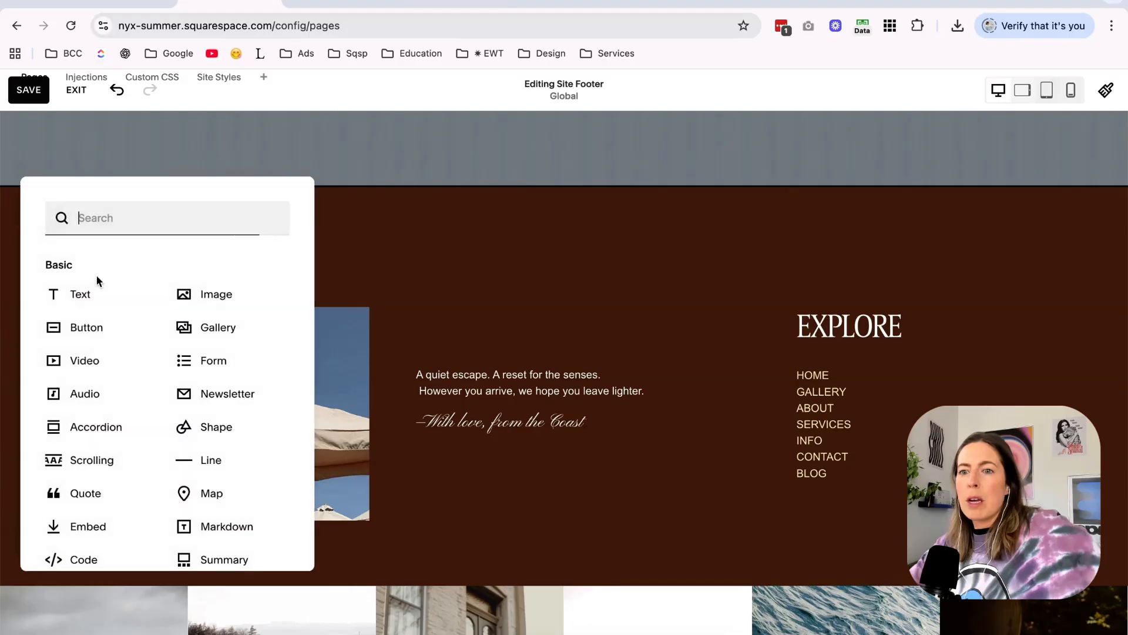
click(88, 291)
scroll(165, 297, up, 3)
scroll(166, 296, up, 20)
scroll(194, 128, down, 1)
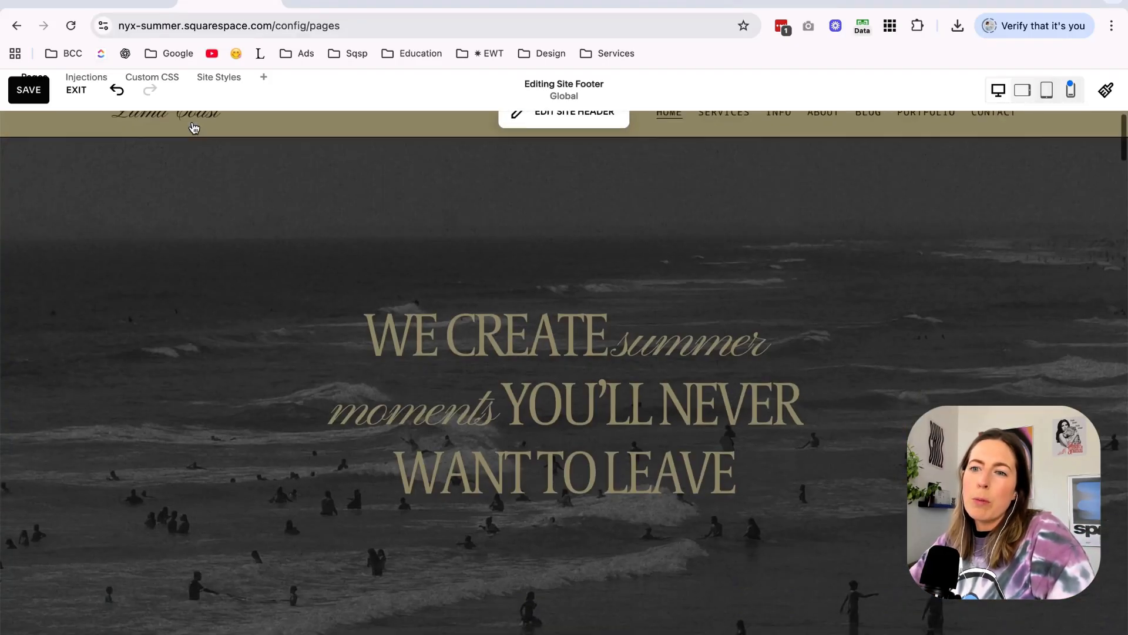
scroll(194, 128, down, 20)
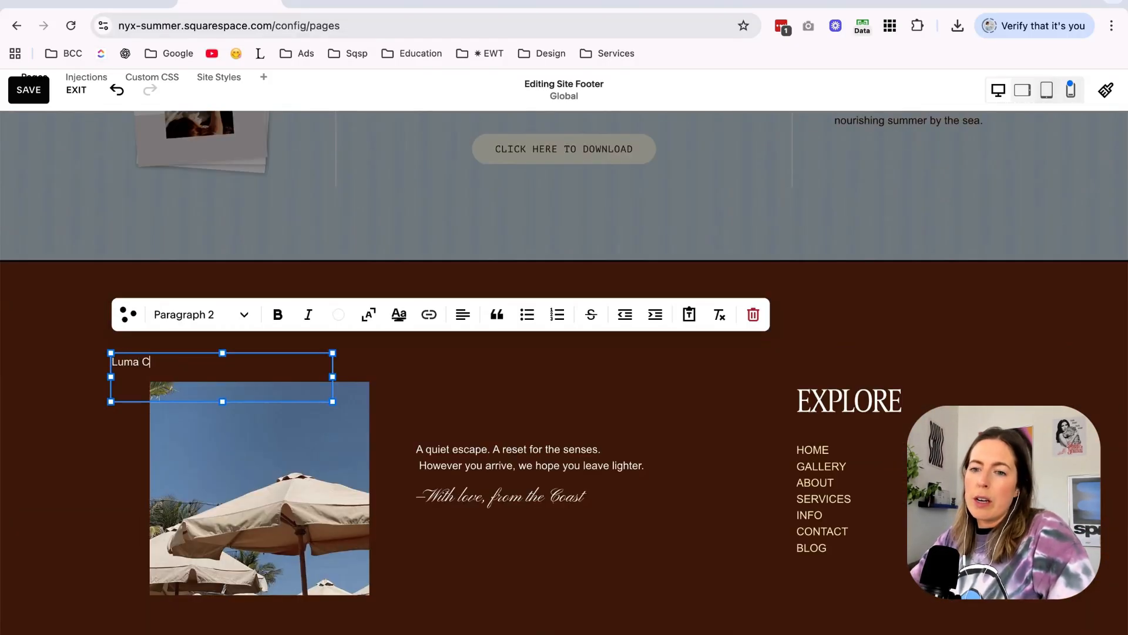
click(200, 319)
click(197, 385)
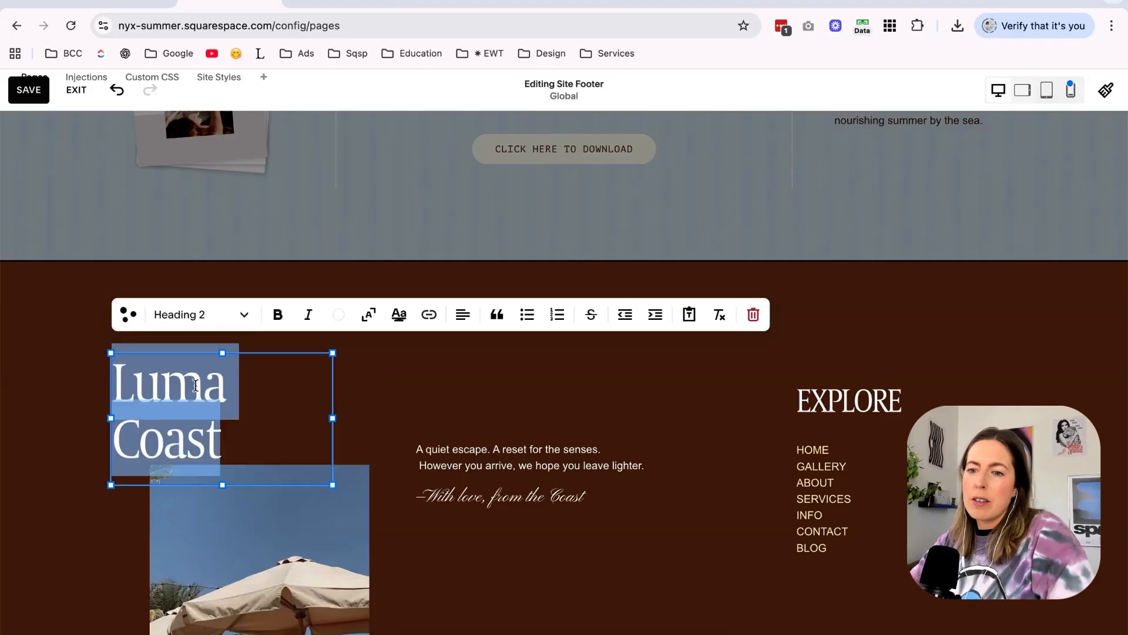
click(85, 333)
Remove the demo images one by one from the footer's gallery grid.
scroll(85, 333, down, 2)
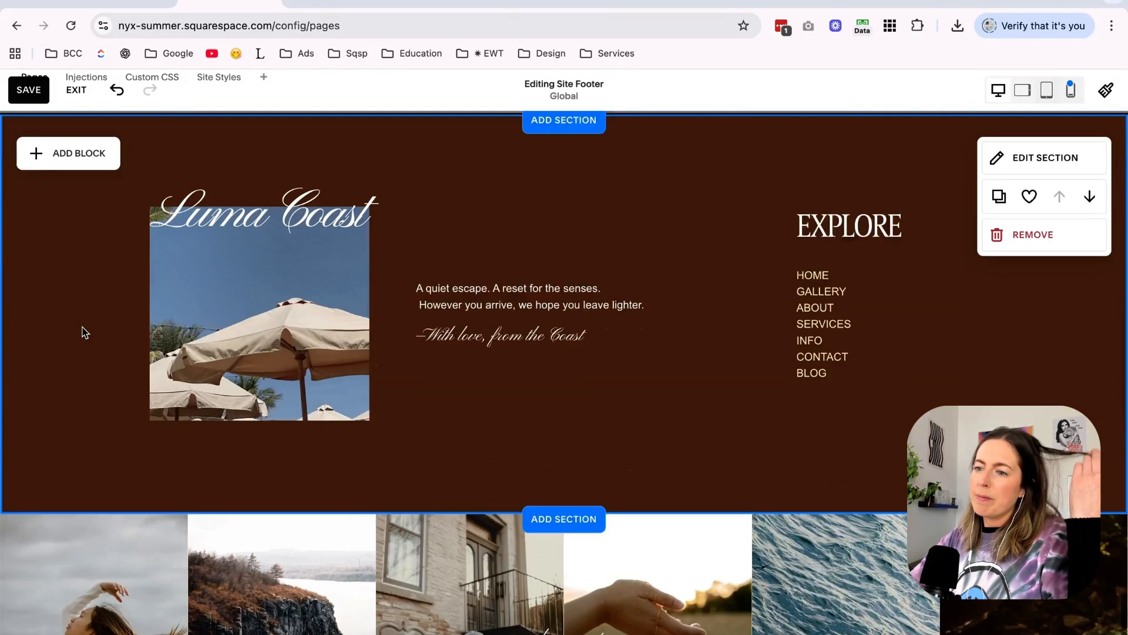
scroll(87, 332, down, 4)
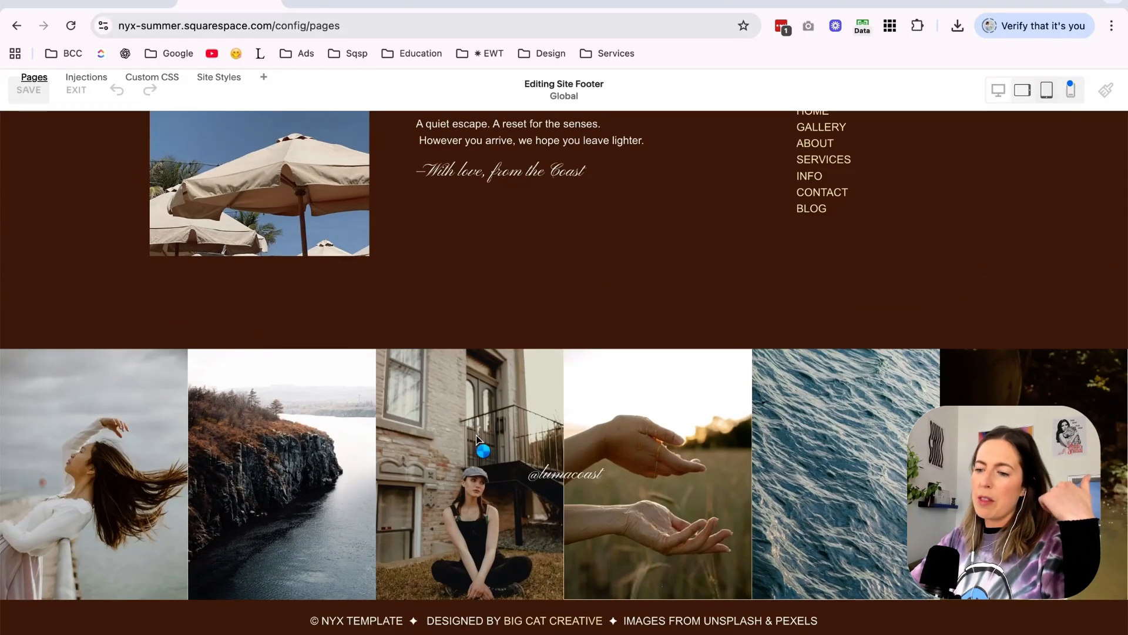
double_click(552, 409)
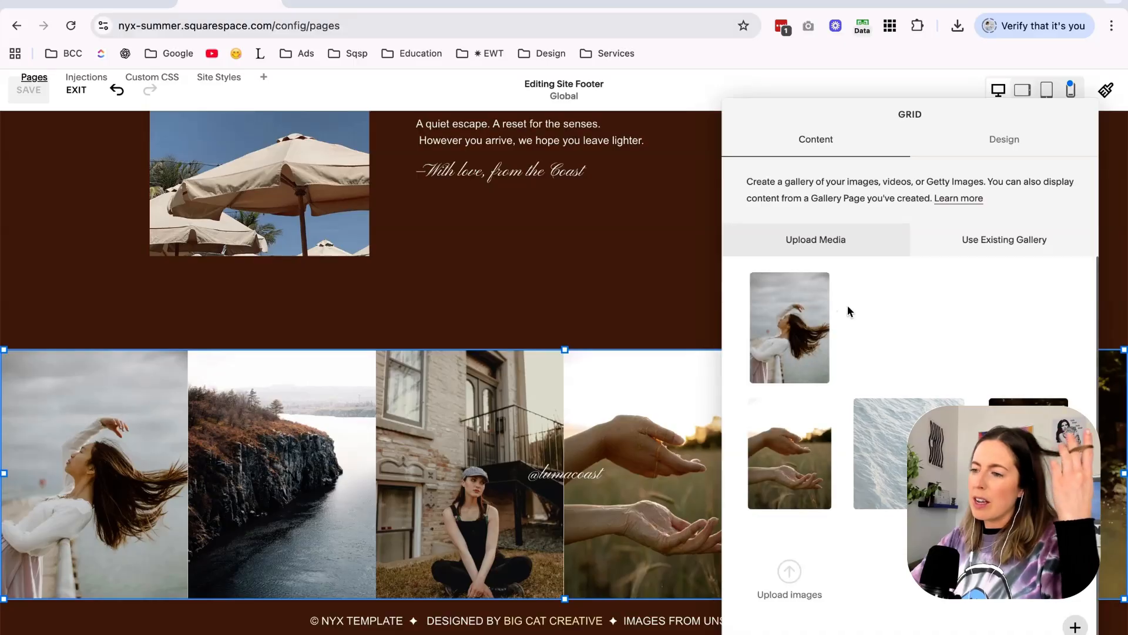
click(839, 277)
click(905, 316)
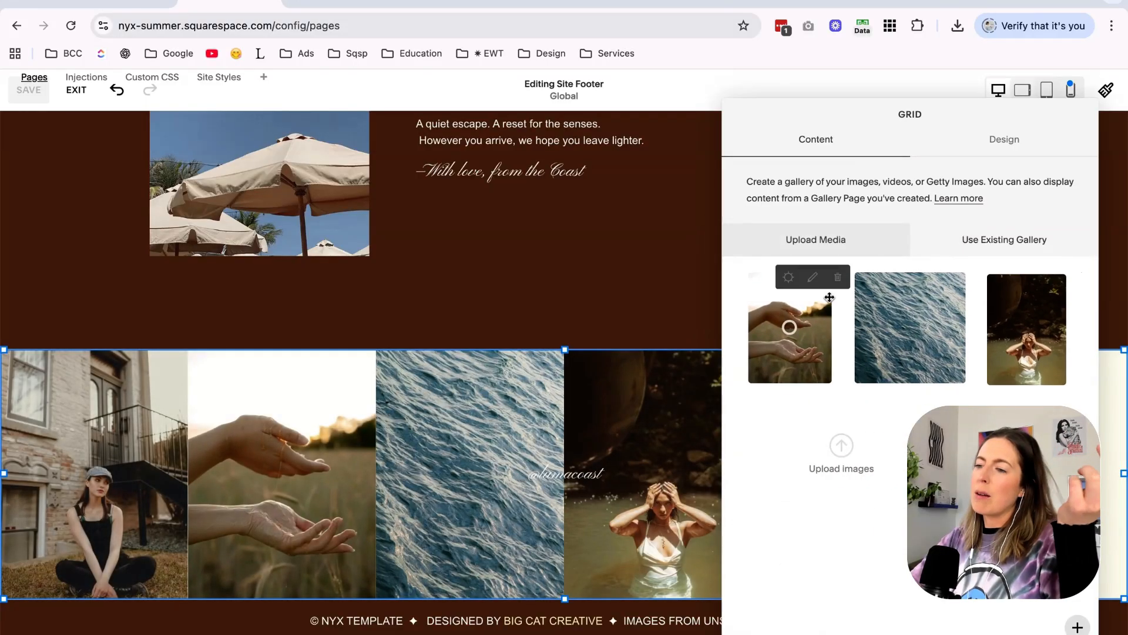
click(839, 276)
click(901, 320)
click(837, 277)
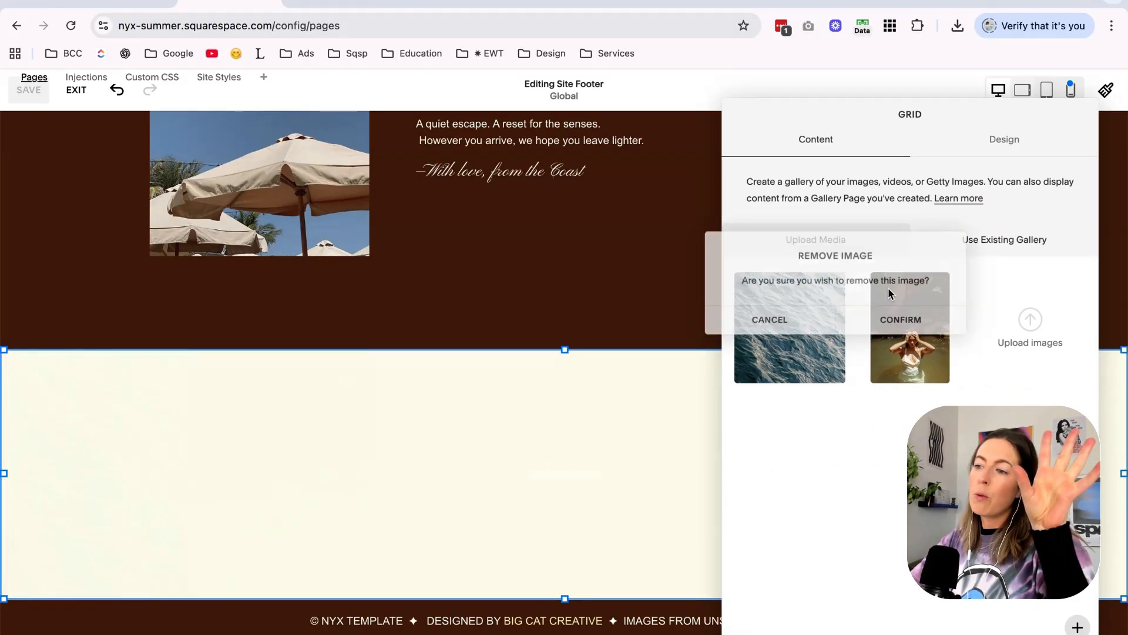
click(899, 318)
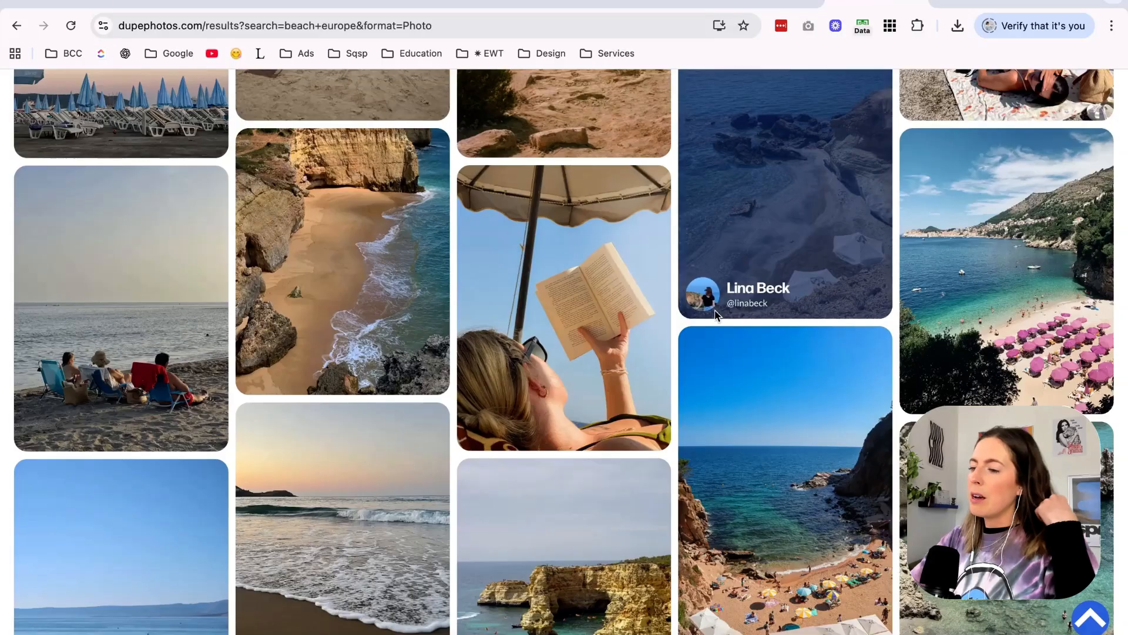
Switch to the Dupe photo library and search it for "beach club" photos.
scroll(715, 316, down, 3)
scroll(715, 316, down, 3)
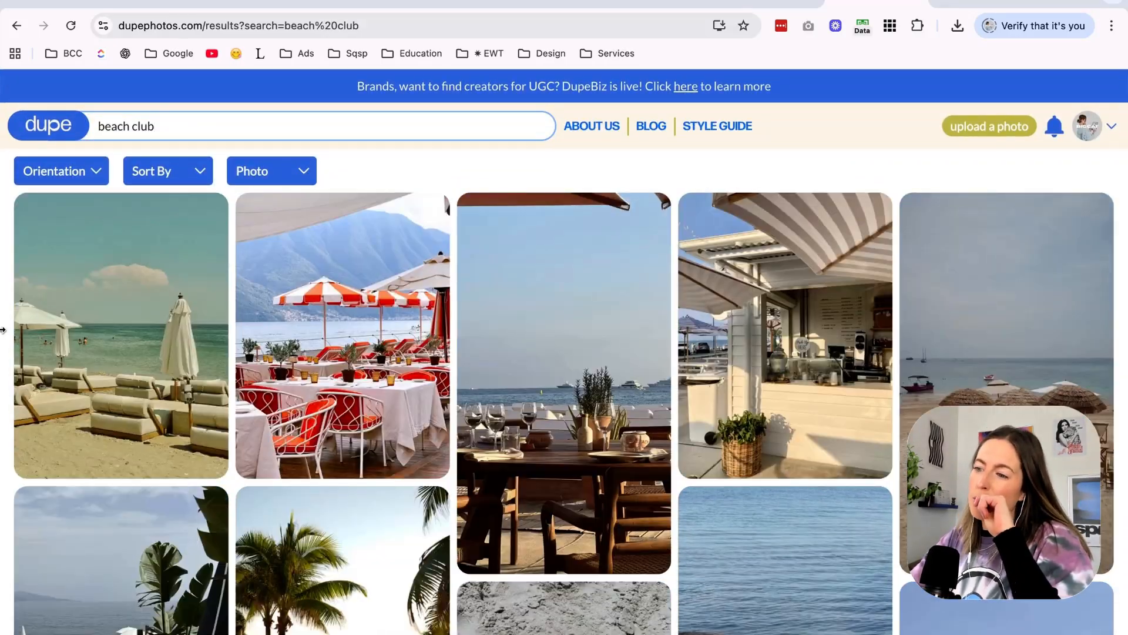
scroll(887, 160, down, 6)
scroll(886, 160, down, 3)
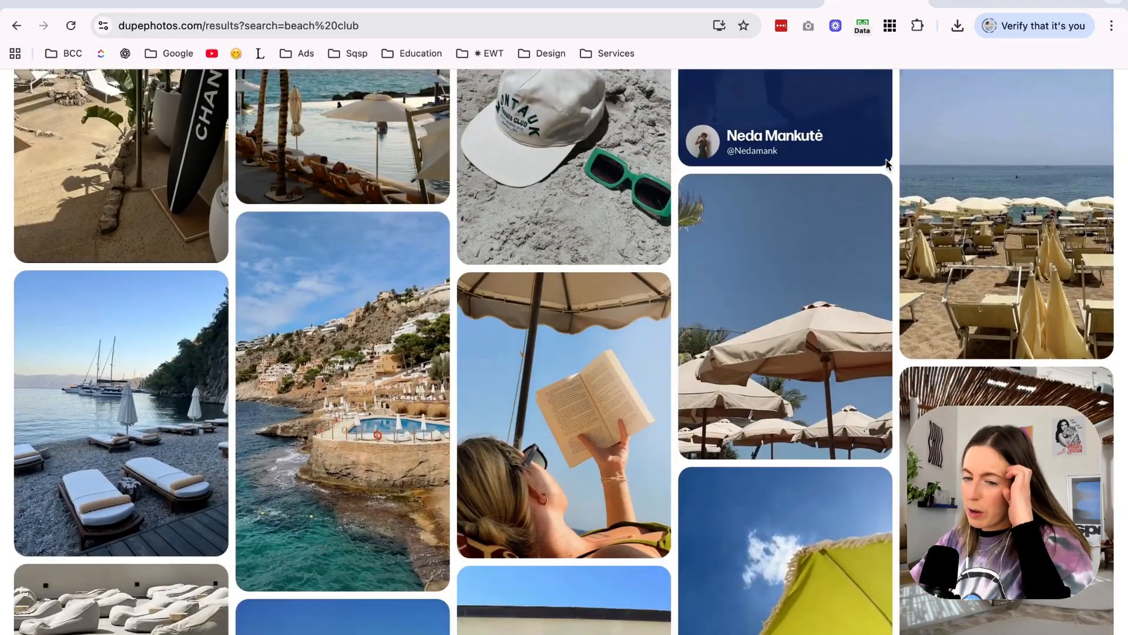
Browse the beach club results and download photos for the footer gallery.
scroll(887, 162, down, 4)
scroll(886, 162, down, 3)
scroll(593, 360, down, 1)
scroll(587, 361, up, 1)
click(477, 316)
click(258, 353)
click(256, 356)
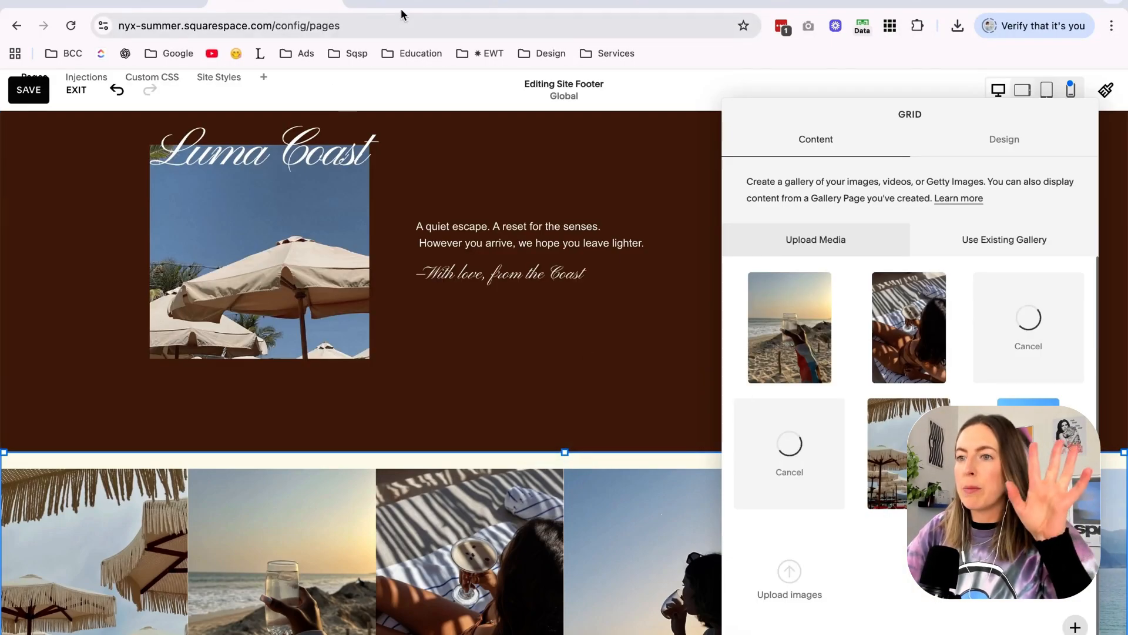
Check the site's "Featured in" names, switch to the Canva design and add a custom 500 x 300 px page at its end.
click(399, 4)
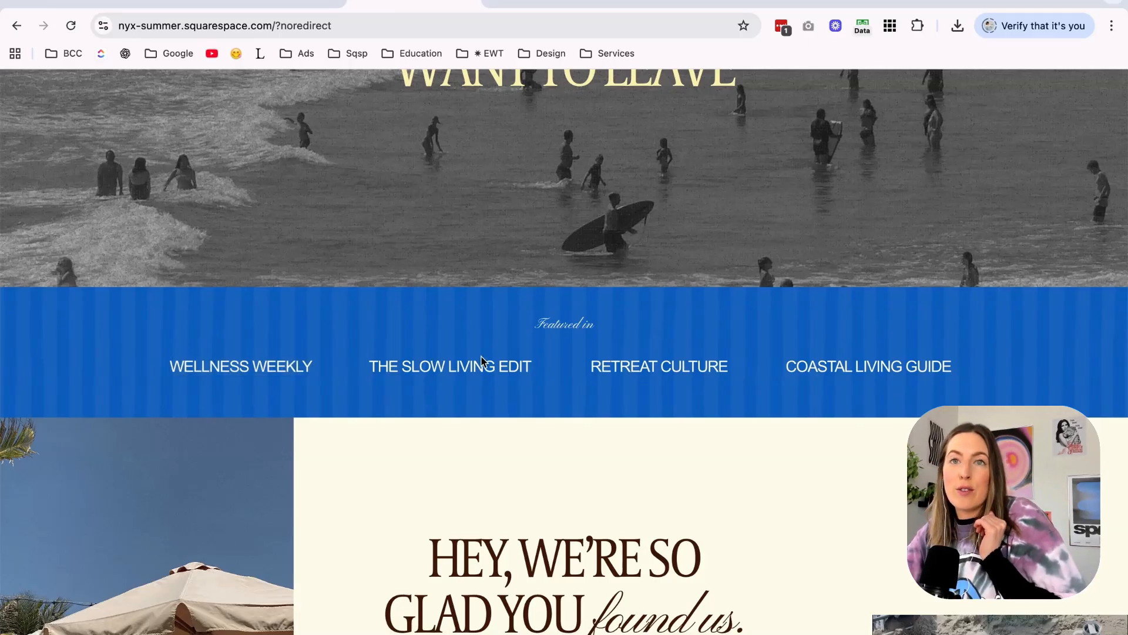
click(546, 6)
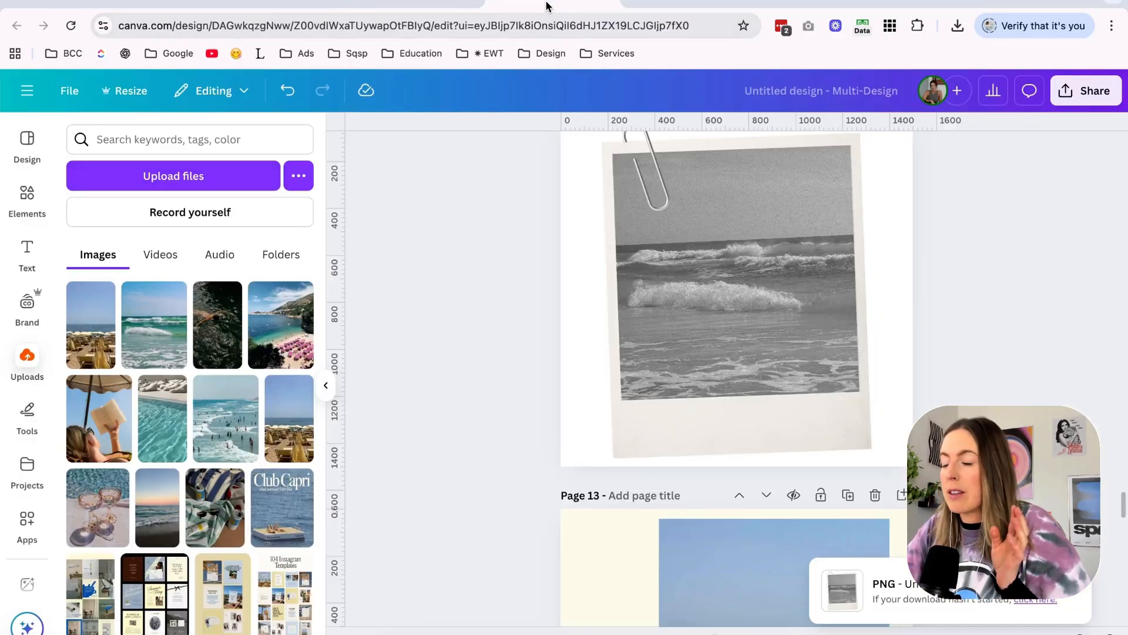
scroll(928, 234, up, 2)
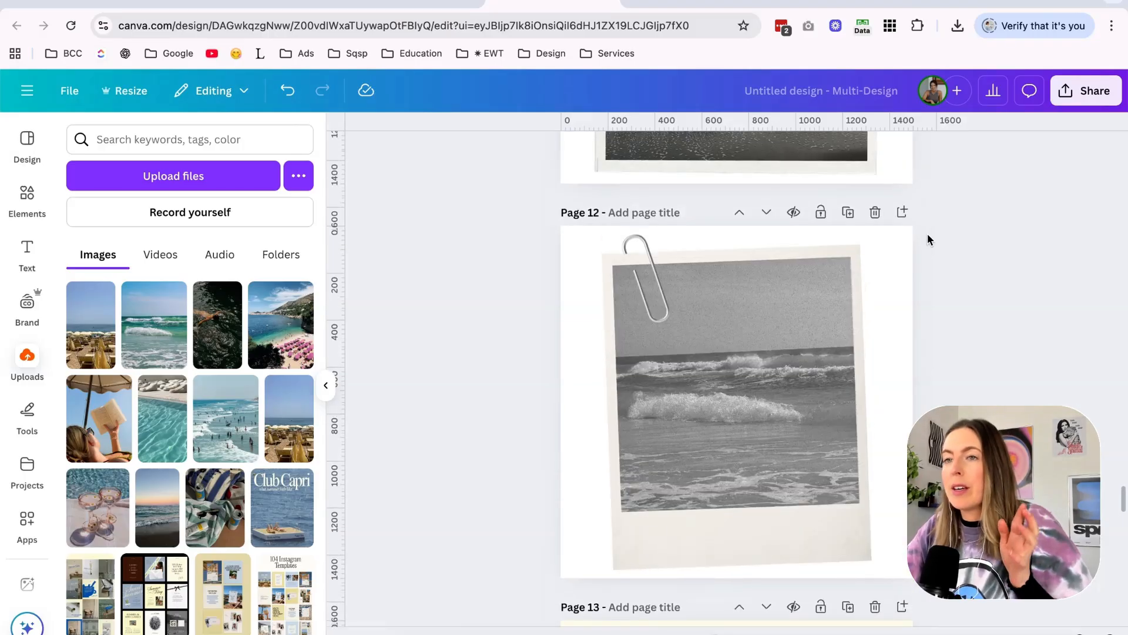
scroll(928, 234, up, 4)
scroll(869, 365, down, 4)
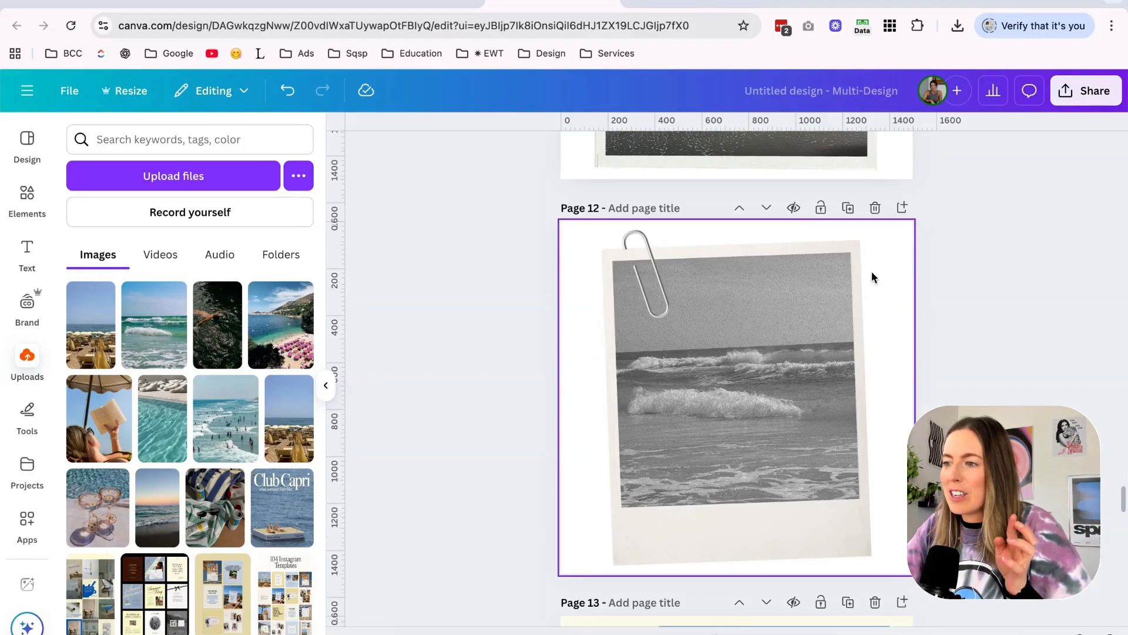
scroll(788, 582, down, 15)
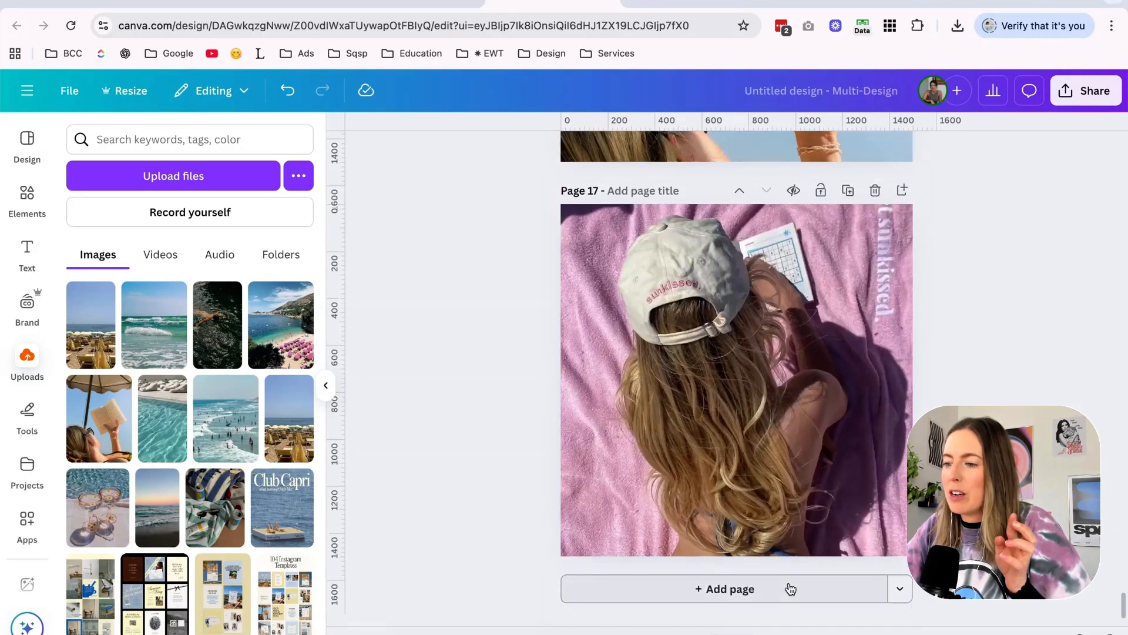
click(899, 590)
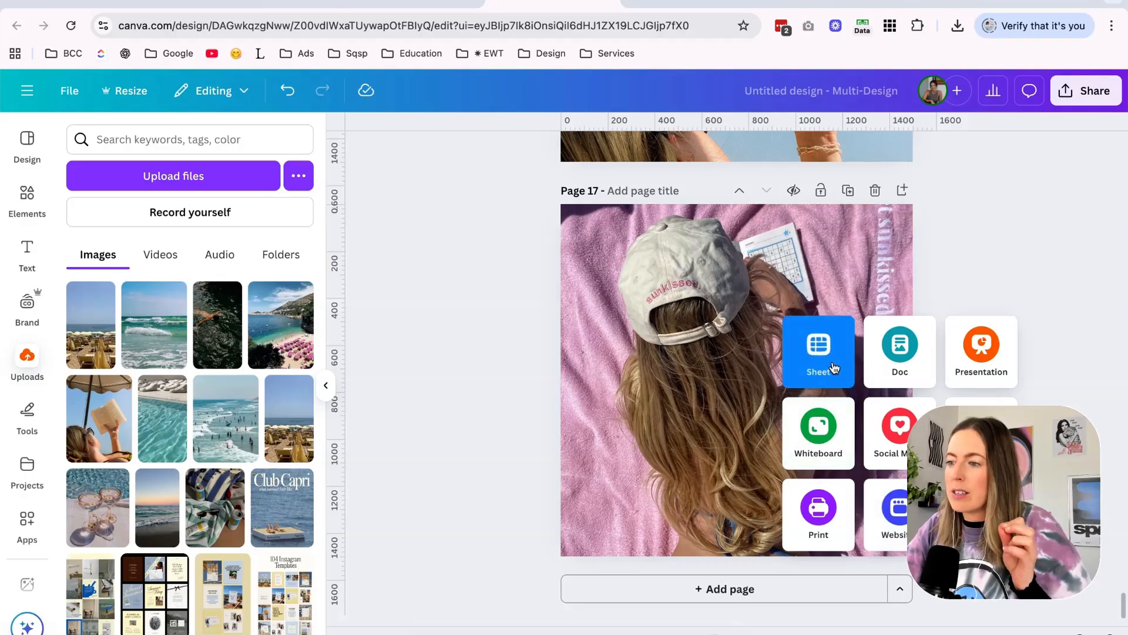
click(980, 418)
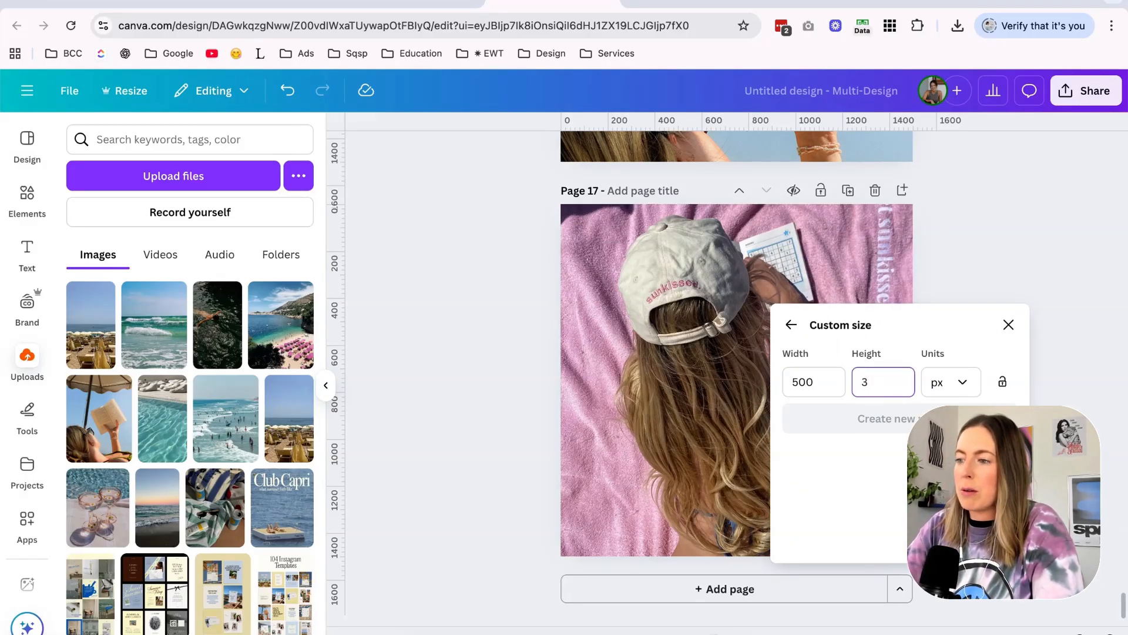
key(Return)
Add "Wellness" and "Weekly" to the new page as two separate stacked heading texts.
click(28, 251)
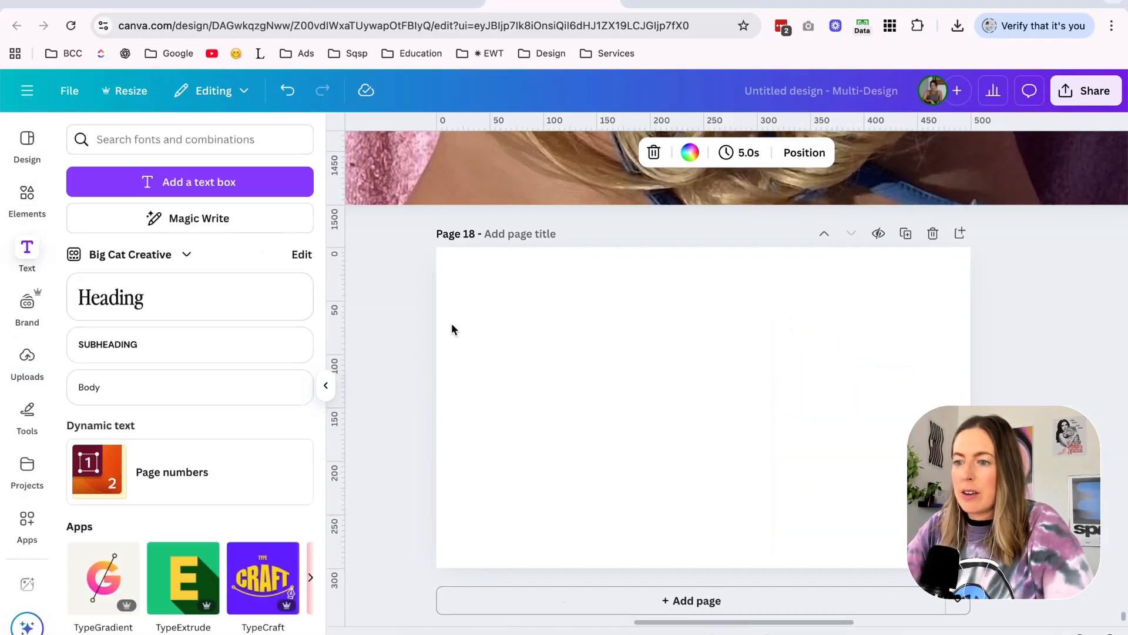
click(169, 304)
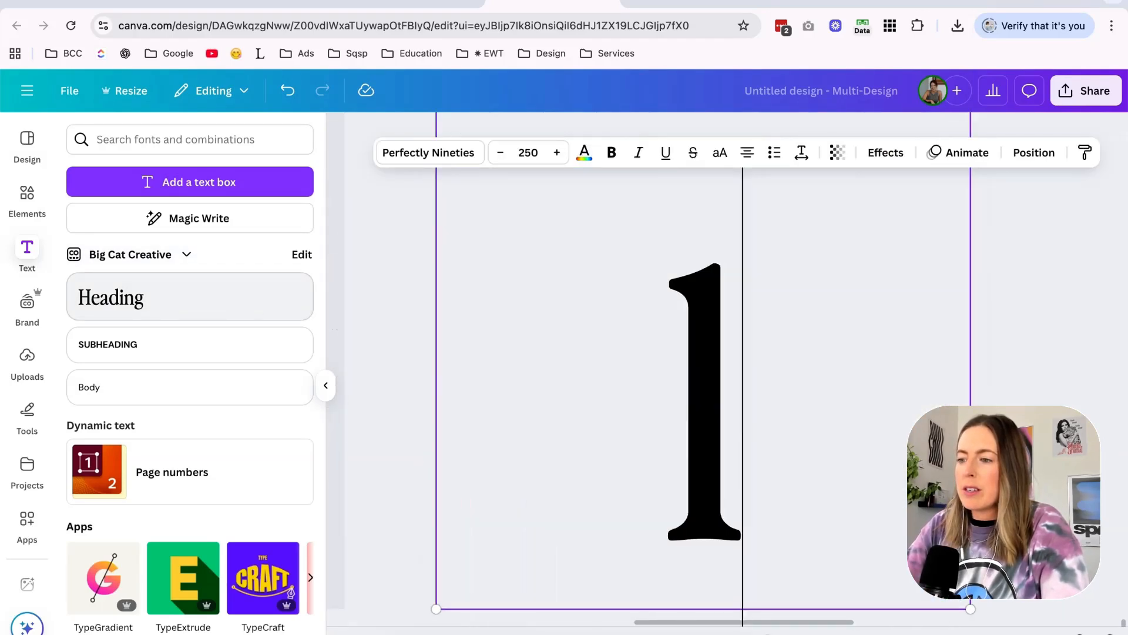
text(Weekly)
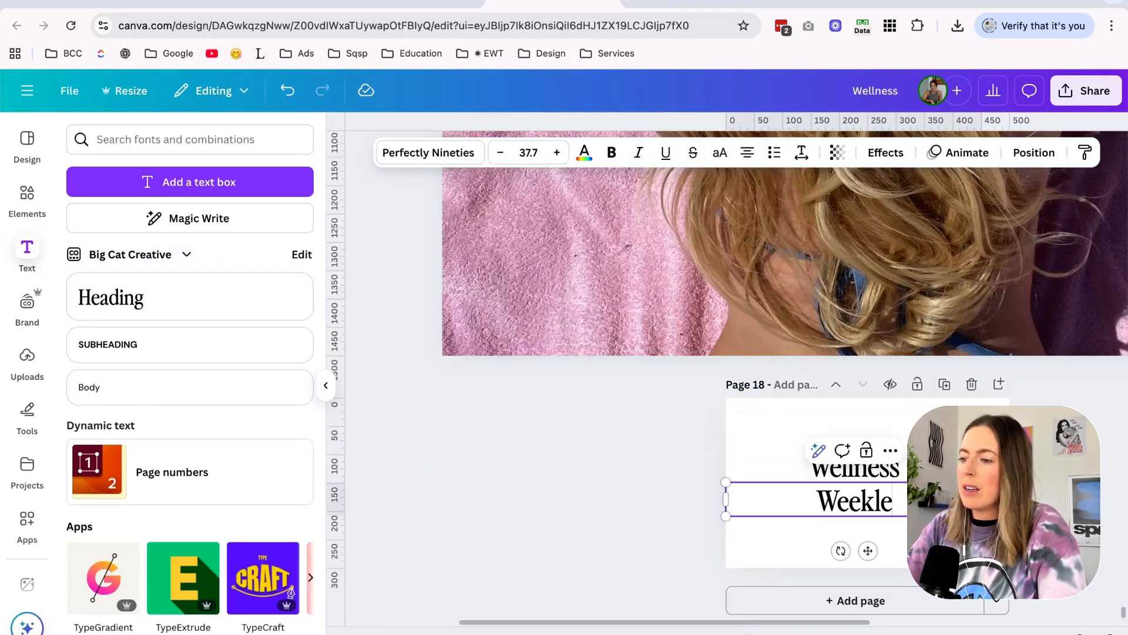
key(Escape)
scroll(764, 470, up, 3)
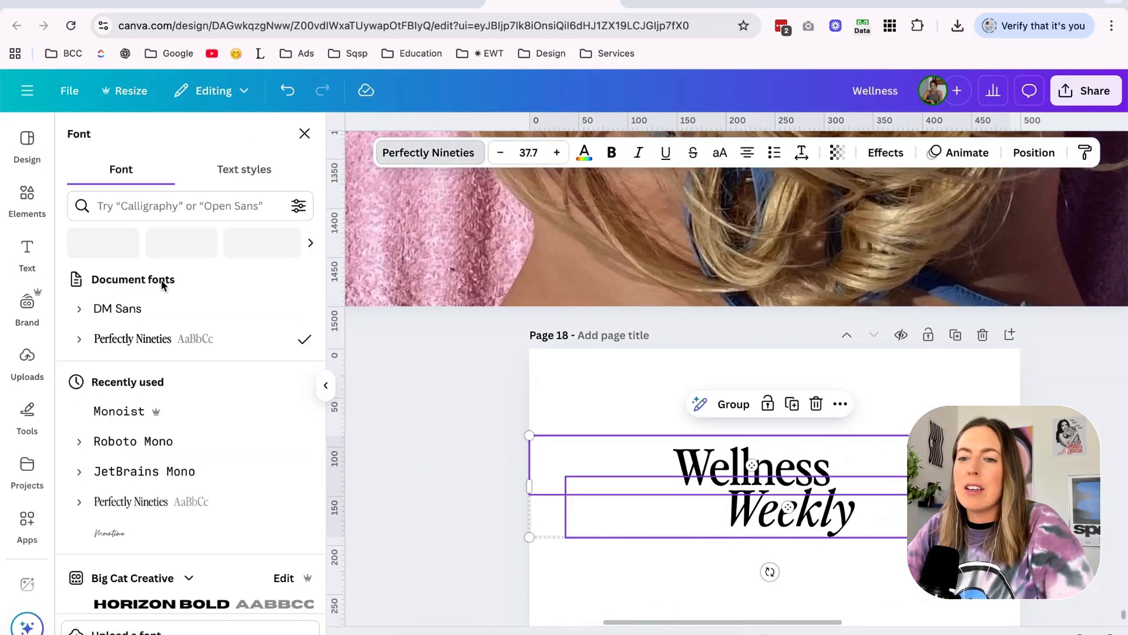
scroll(161, 280, down, 5)
Italicise and offset "Weekly" under "Wellness", and set both words in the Noto Serif Display font.
click(176, 205)
text(serfif)
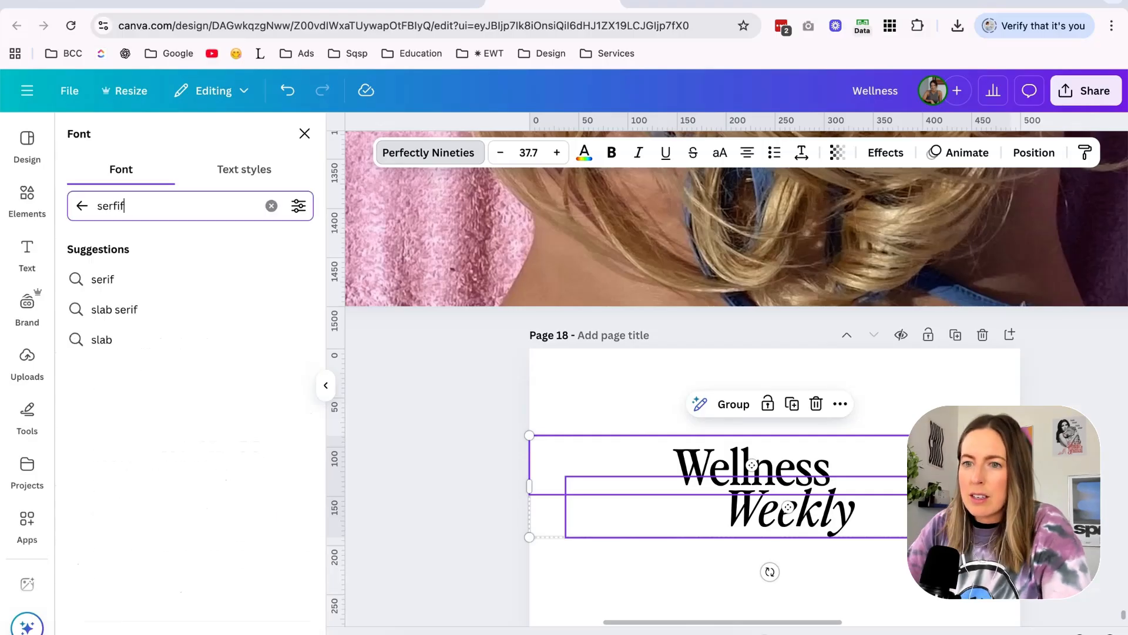
key(BackSpace)
key(BackSpace)
text(if)
scroll(212, 391, down, 2)
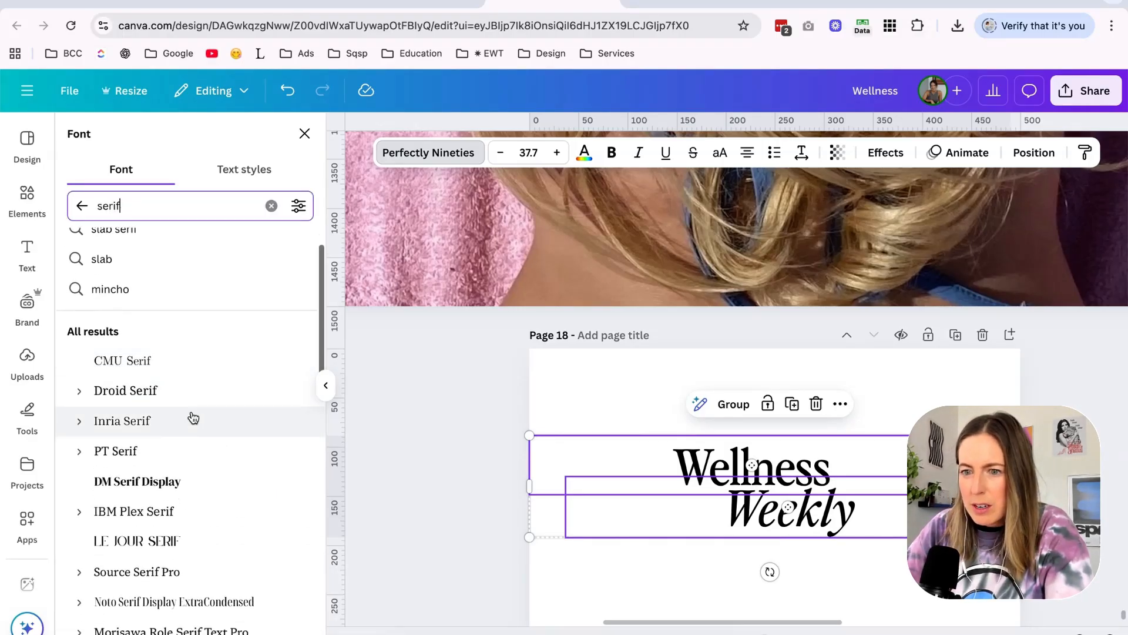
click(615, 388)
scroll(616, 390, down, 2)
click(623, 432)
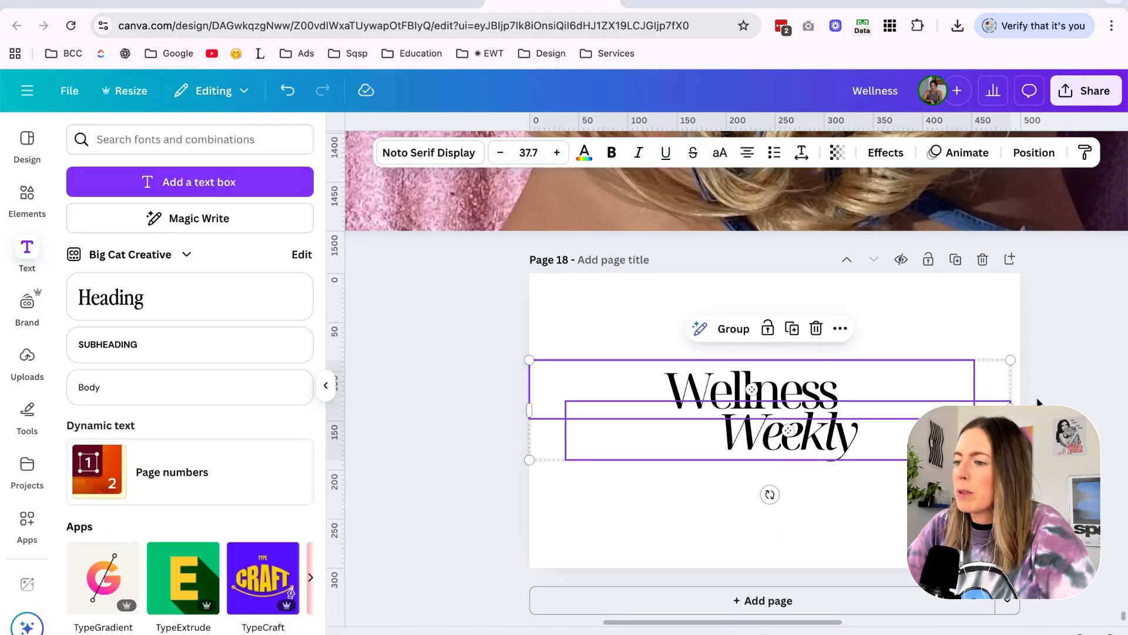
key(Delete)
click(883, 381)
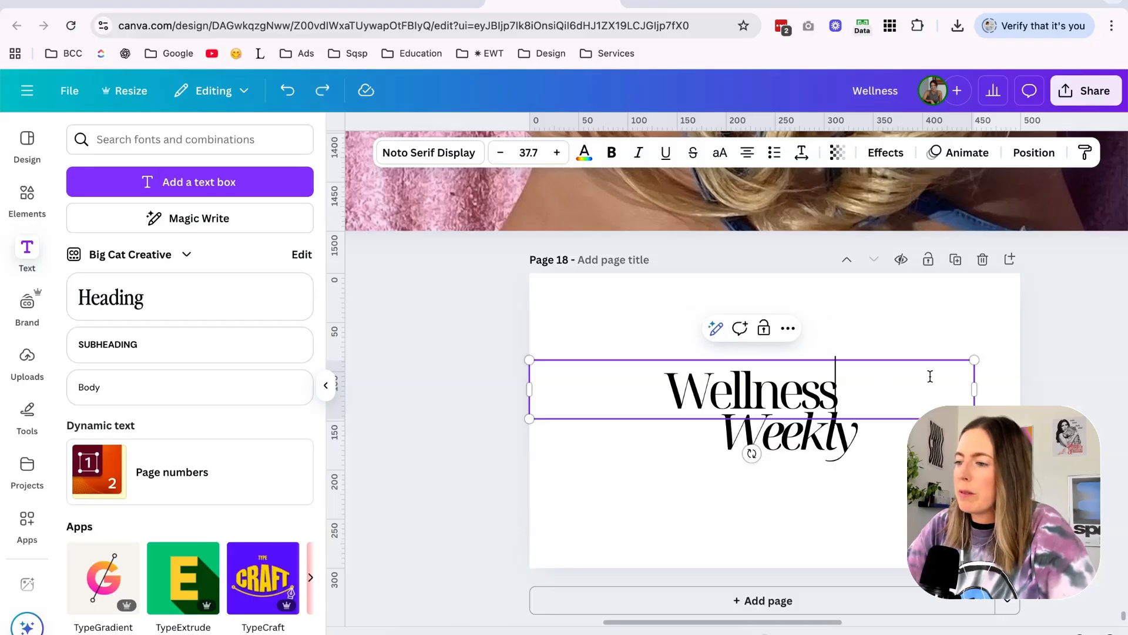
Start the next logo on page 19 with "THE" and "Slow Living" in Arial, widening the second text to fit one line.
click(379, 2)
click(552, 2)
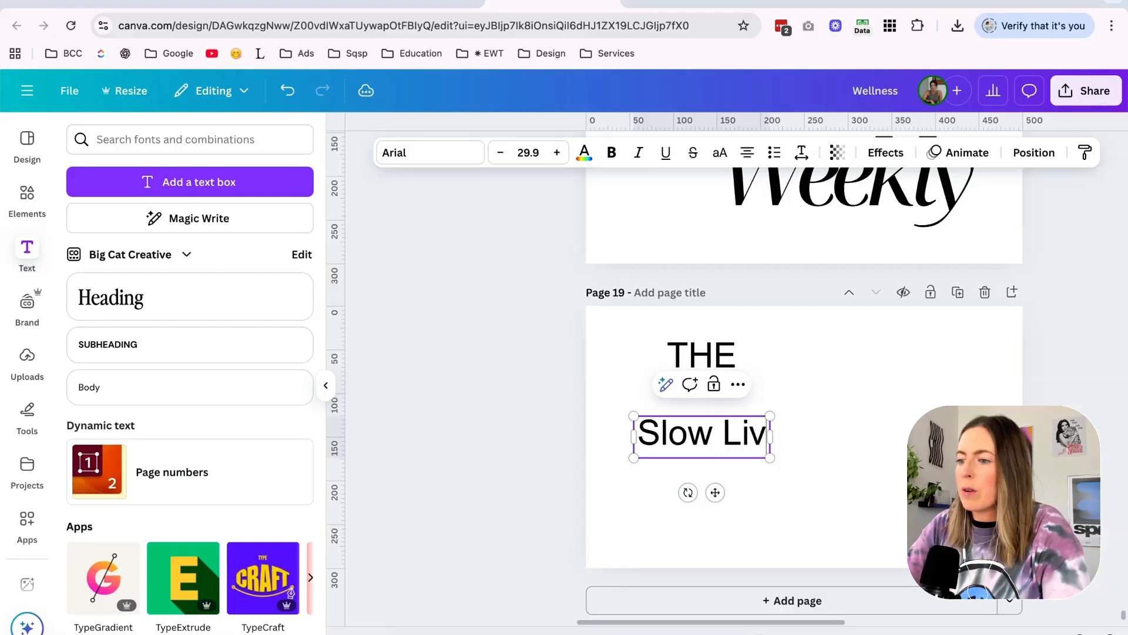
text(ing)
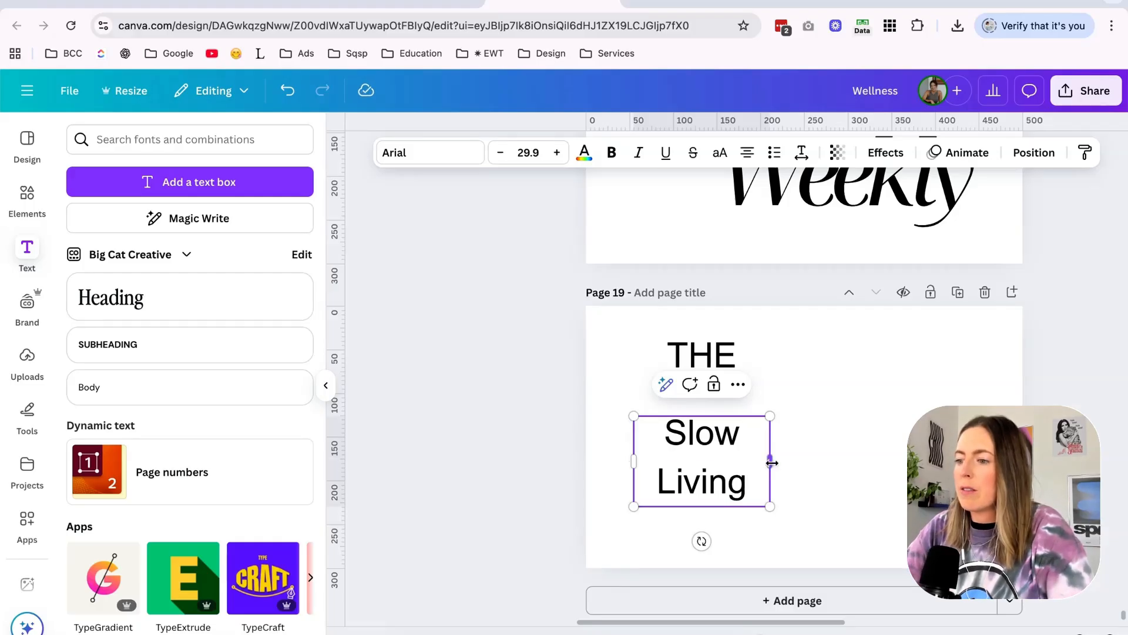
drag(772, 462, 898, 462)
Restyle "slow living" in lowercase with a flowing script font, comparing handwriting fonts such as Signature and Abramo.
key(ctrl+a)
click(446, 155)
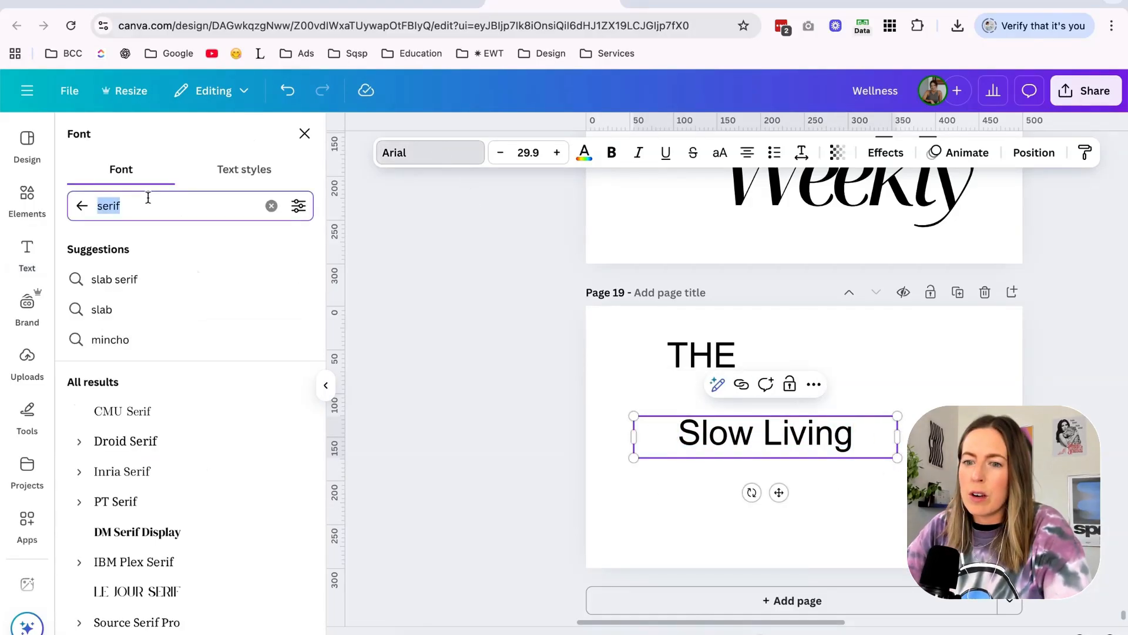
text(hand)
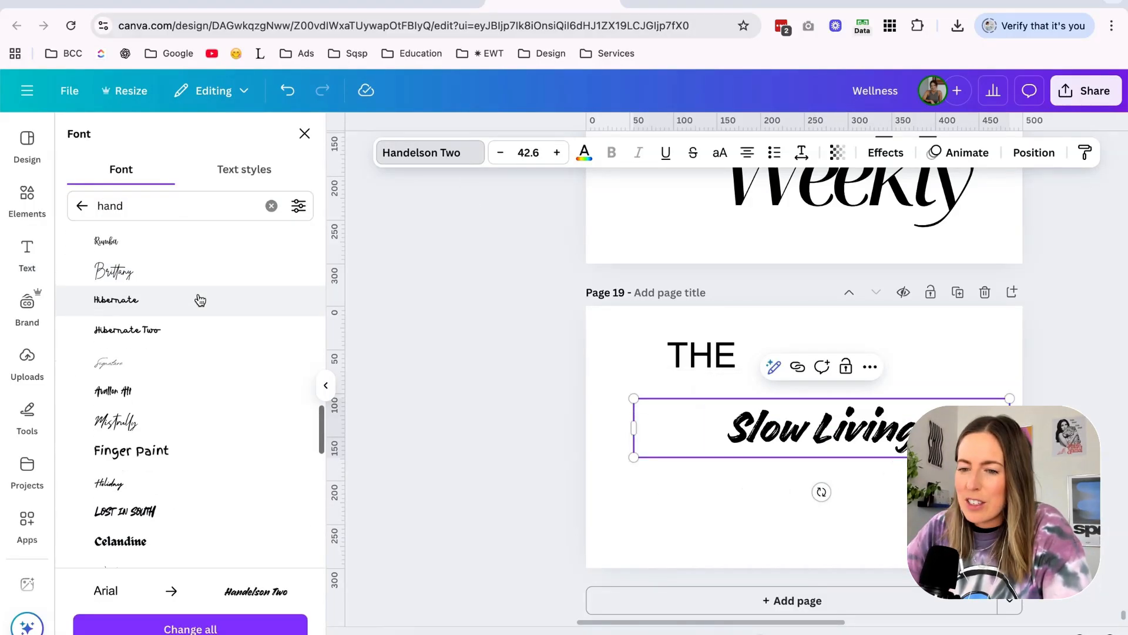
click(182, 359)
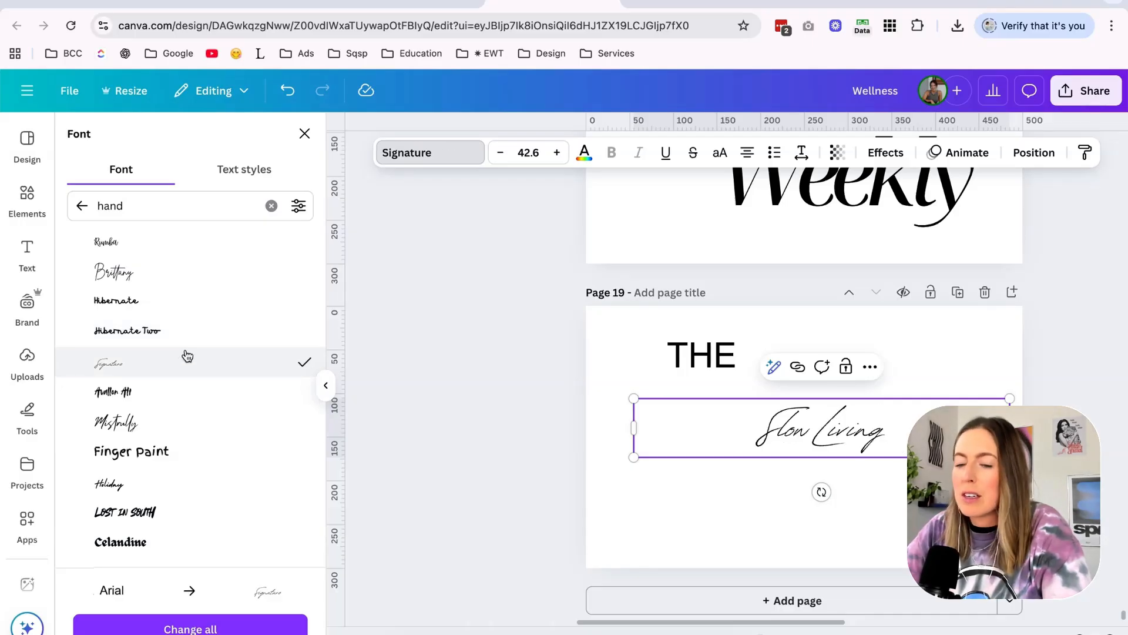
scroll(187, 355, down, 3)
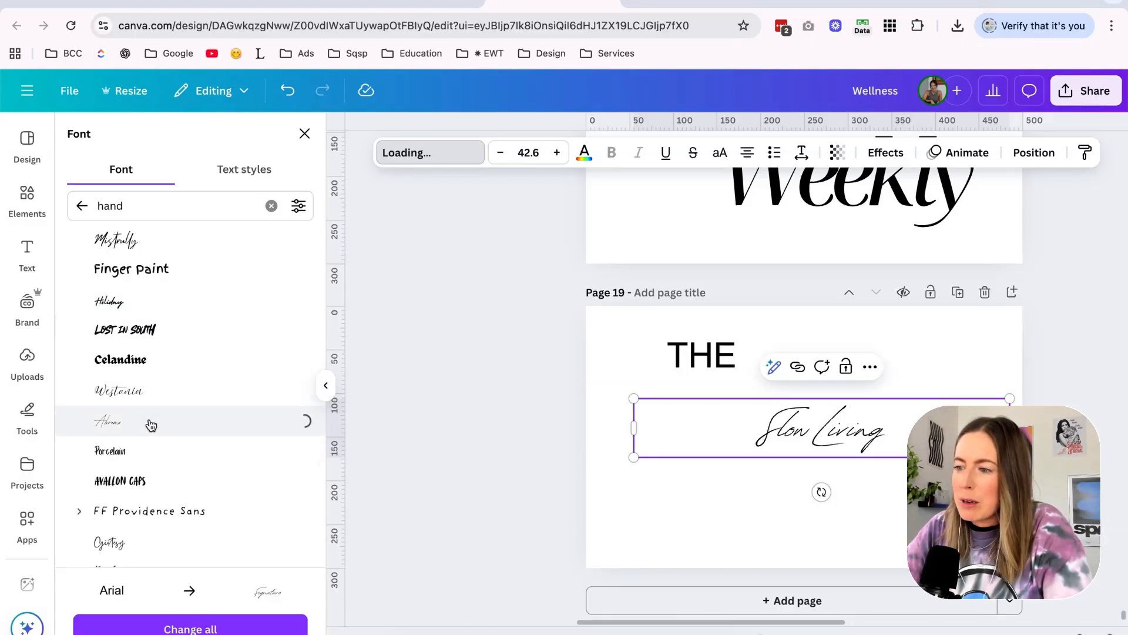
triple_click(824, 445)
scroll(238, 406, down, 6)
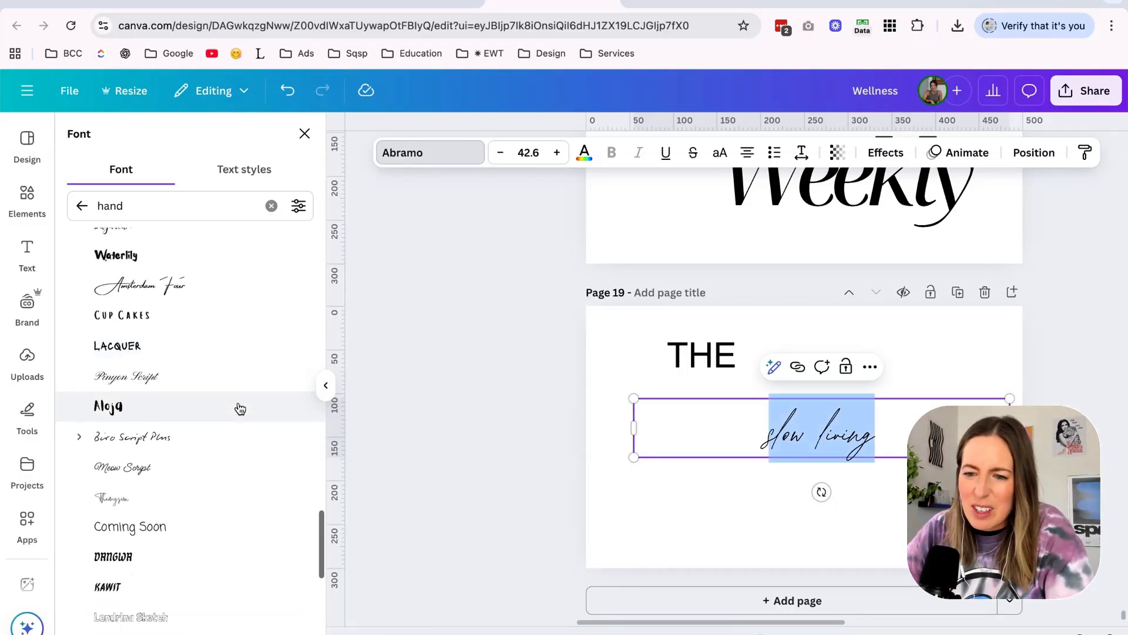
click(270, 206)
text(script)
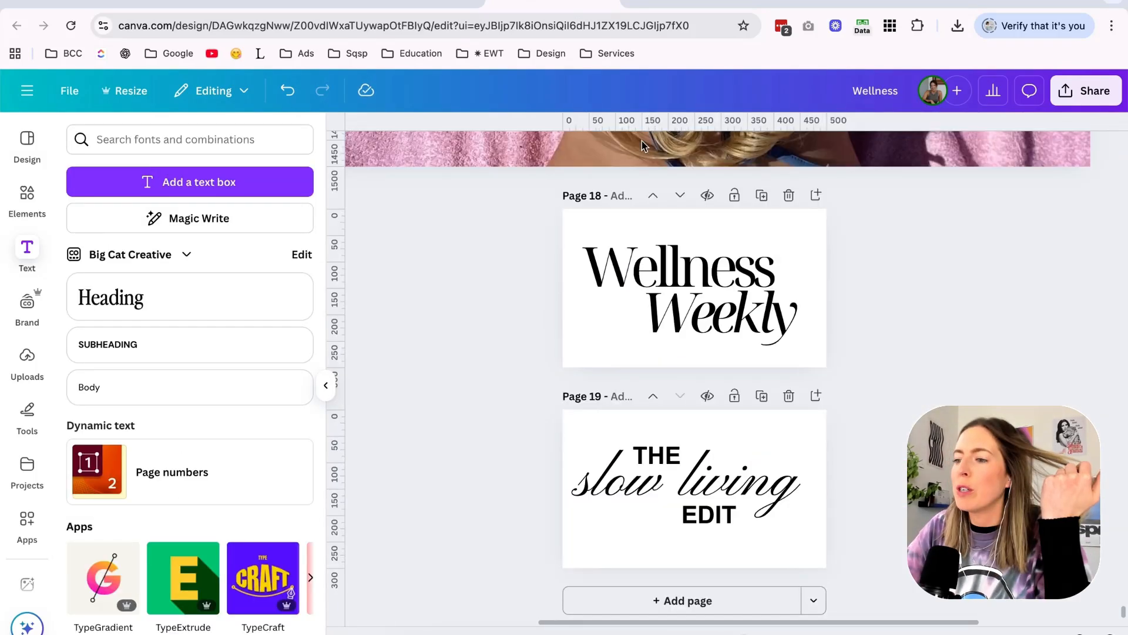
Duplicate the logo page to build the "Retreat Culture" and "Coastal Living GUIDE" logos on pages 20 and 21.
click(762, 396)
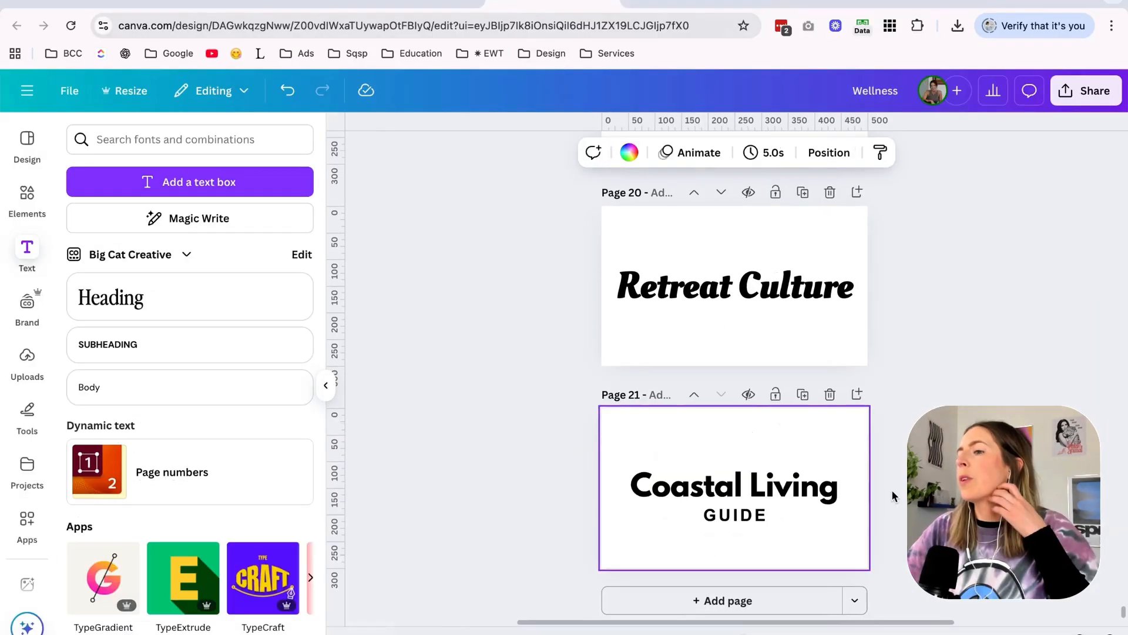
scroll(892, 495, up, 10)
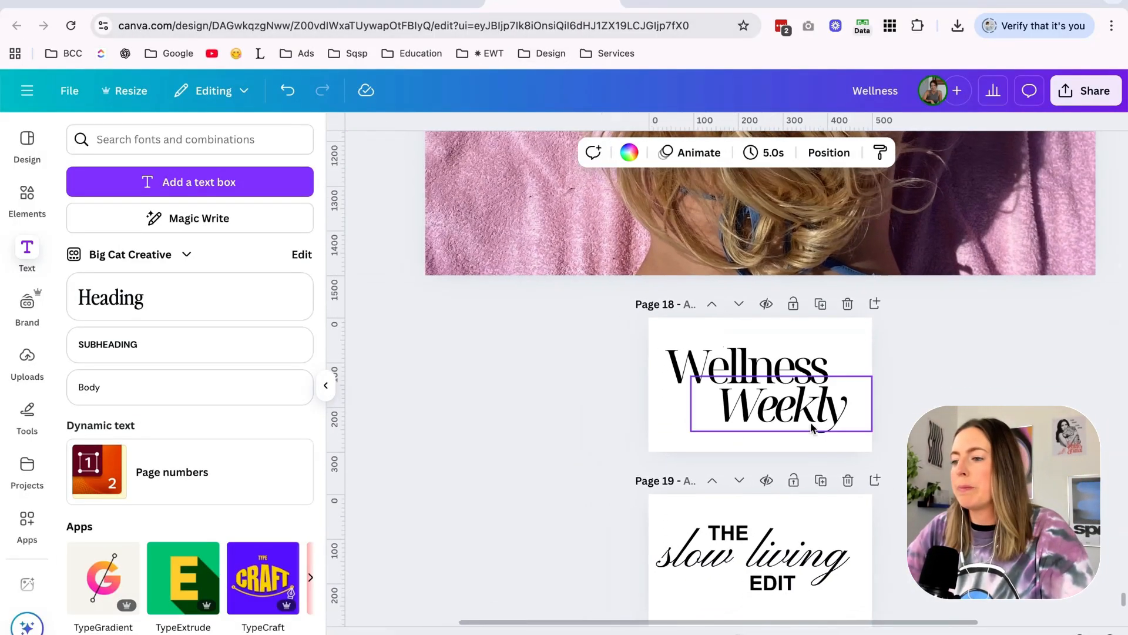
Recolour the "Wellness Weekly" and "THE slow living EDIT" logo texts white.
click(823, 387)
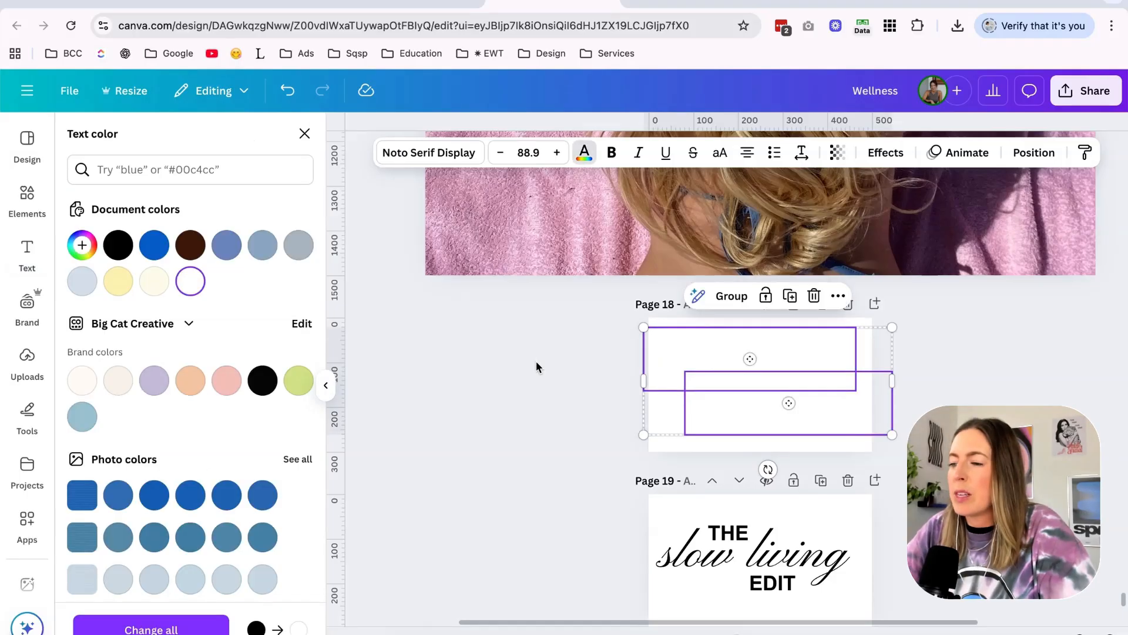
click(535, 361)
scroll(536, 361, down, 3)
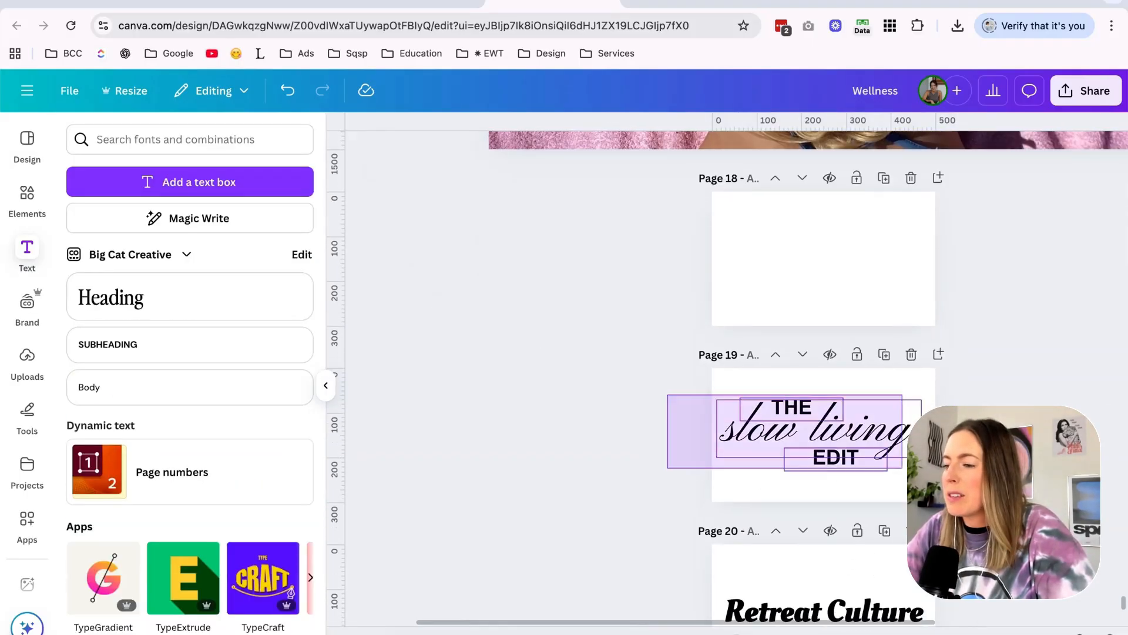
drag(815, 436, 846, 462)
click(830, 486)
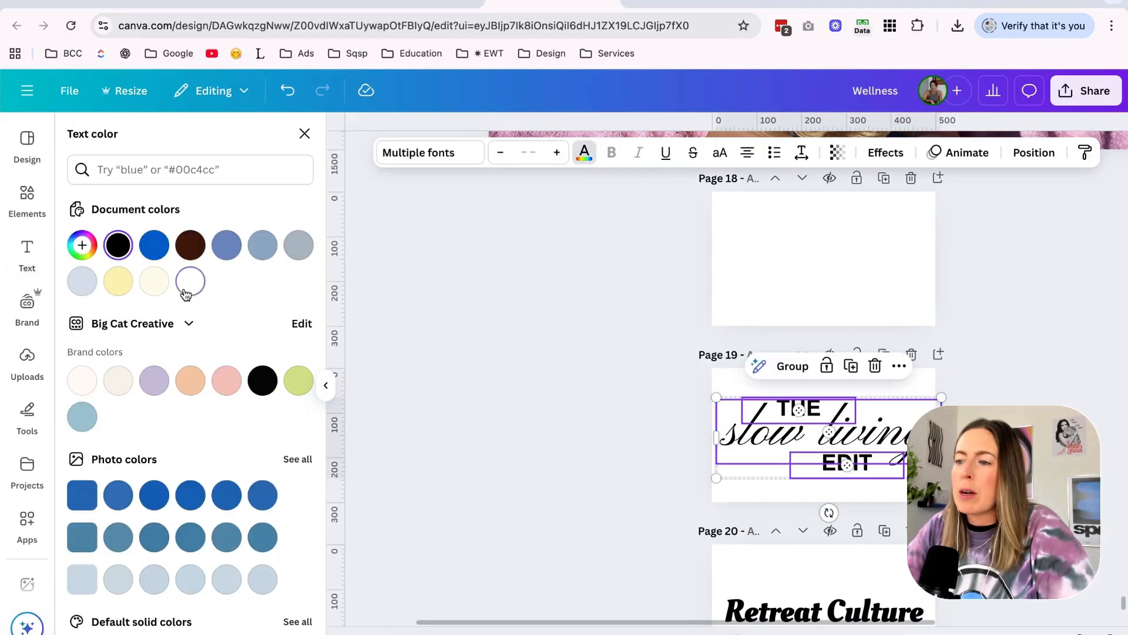
click(186, 288)
click(556, 324)
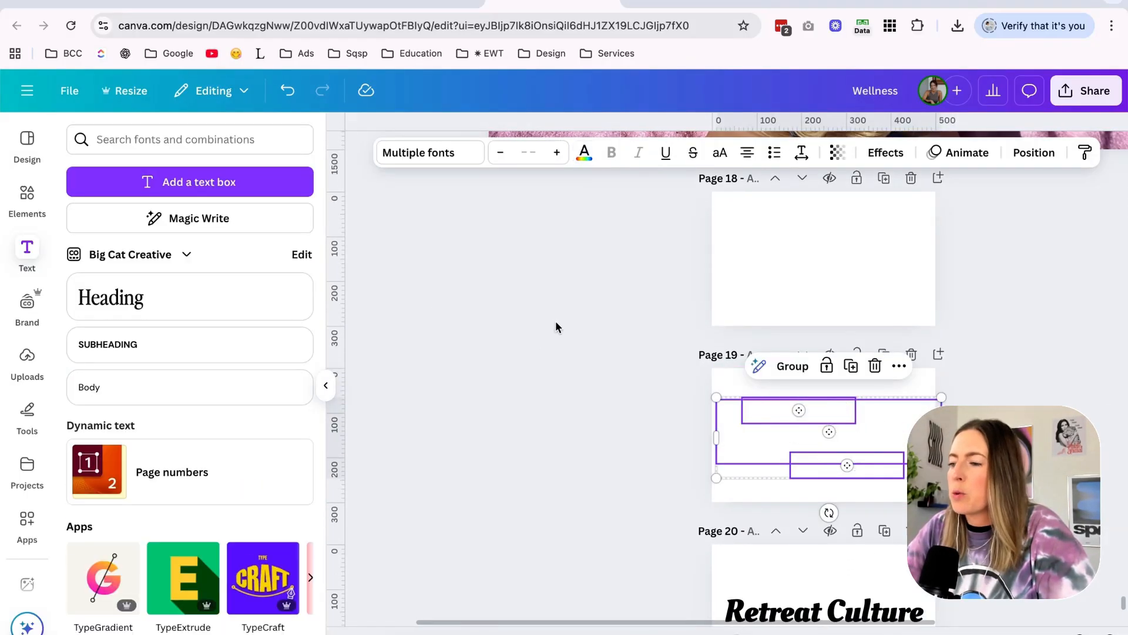
Split "Retreat Culture" into two stacked lines and enlarge them together to about 321 x 216.
scroll(556, 323, down, 4)
click(837, 352)
drag(822, 355, 930, 355)
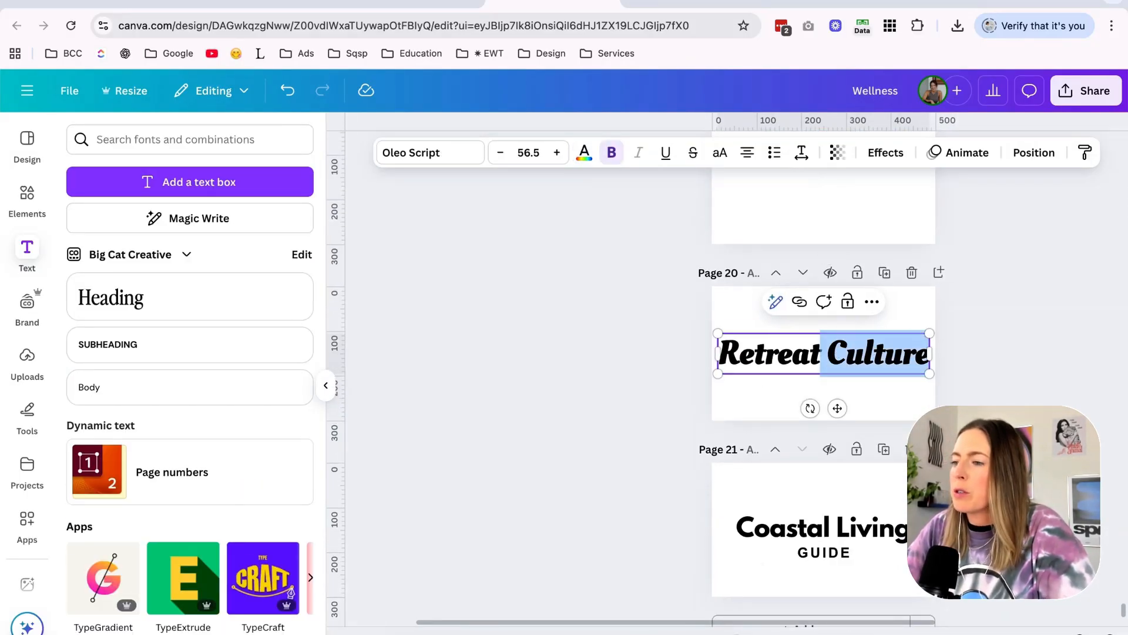
key(BackSpace)
drag(837, 355, 837, 388)
drag(870, 330, 891, 311)
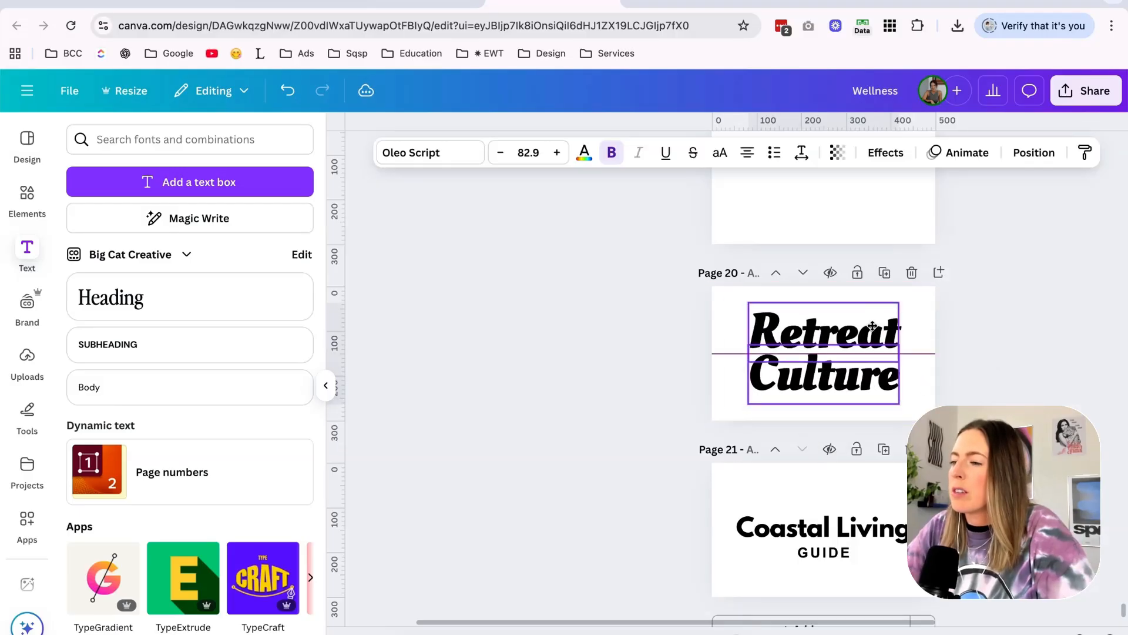
key(Down)
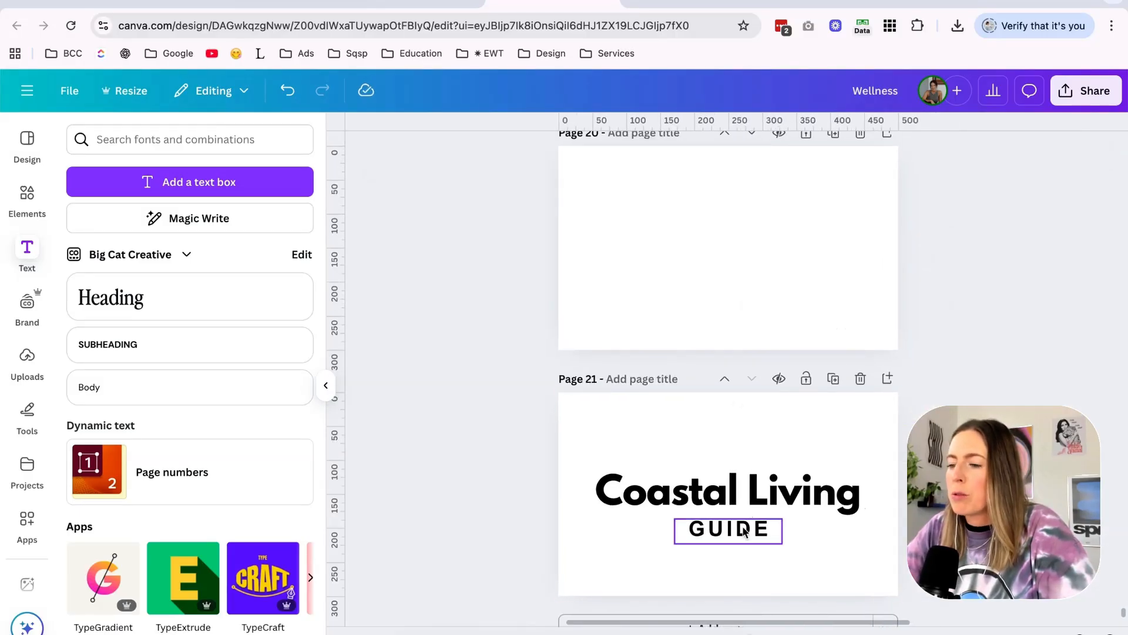
Change the "Coastal Living" text on page 21 to the Cinzel font.
click(716, 531)
key(ctrl+z)
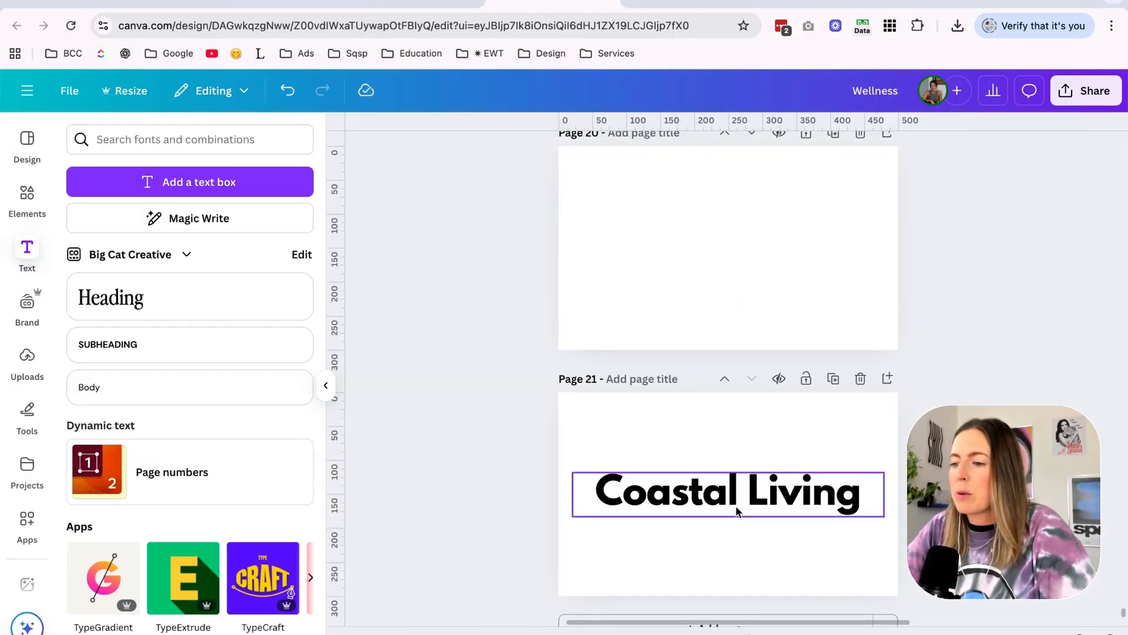
click(757, 499)
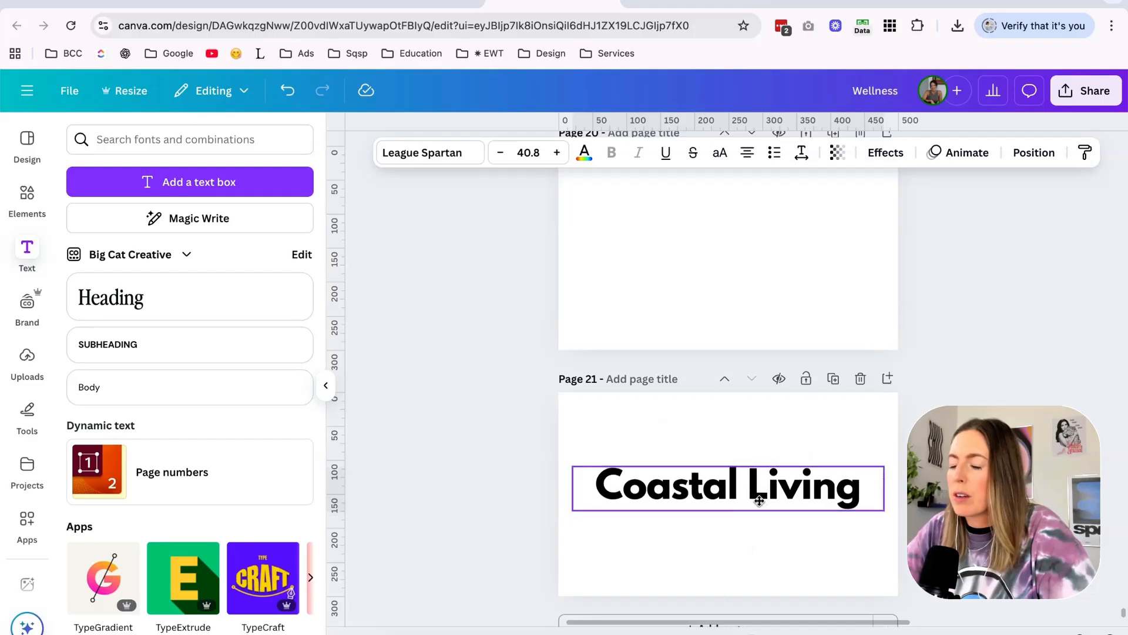
click(767, 501)
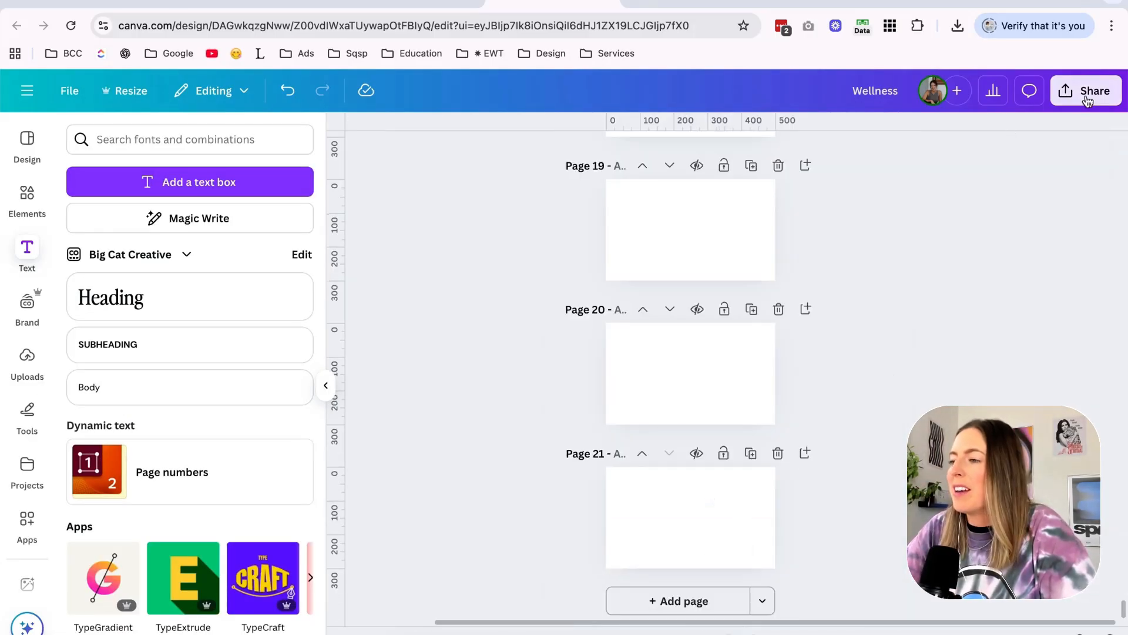
Download the white logo pages as PNG files with a transparent background, and return to the Squarespace footer editor.
click(1088, 97)
click(855, 405)
click(901, 203)
click(898, 253)
click(897, 207)
click(894, 279)
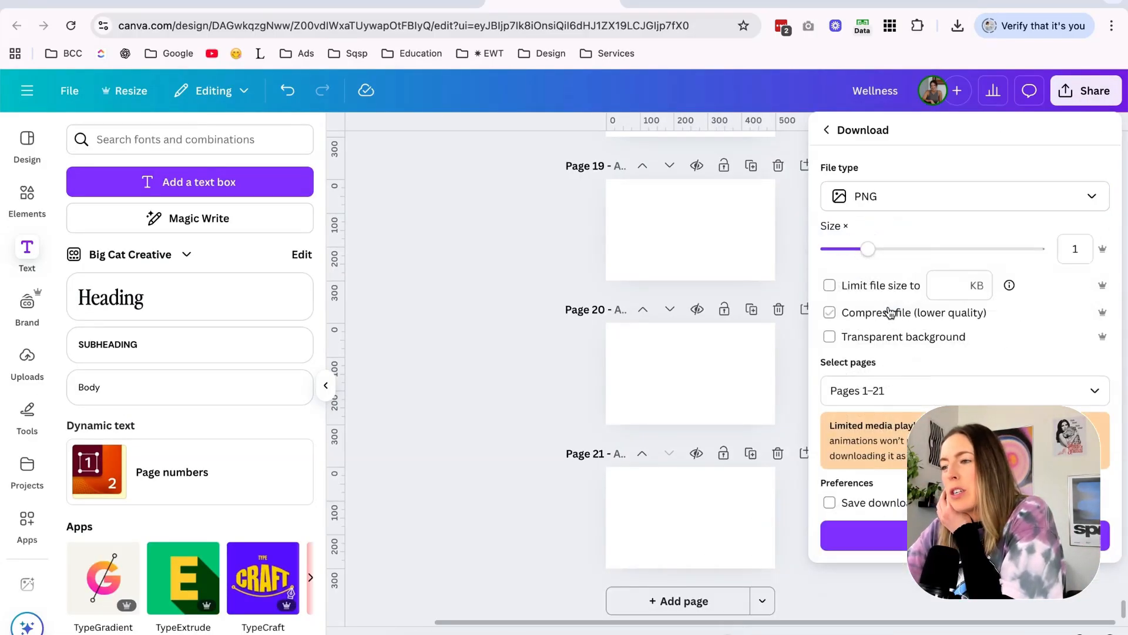
click(890, 336)
click(888, 389)
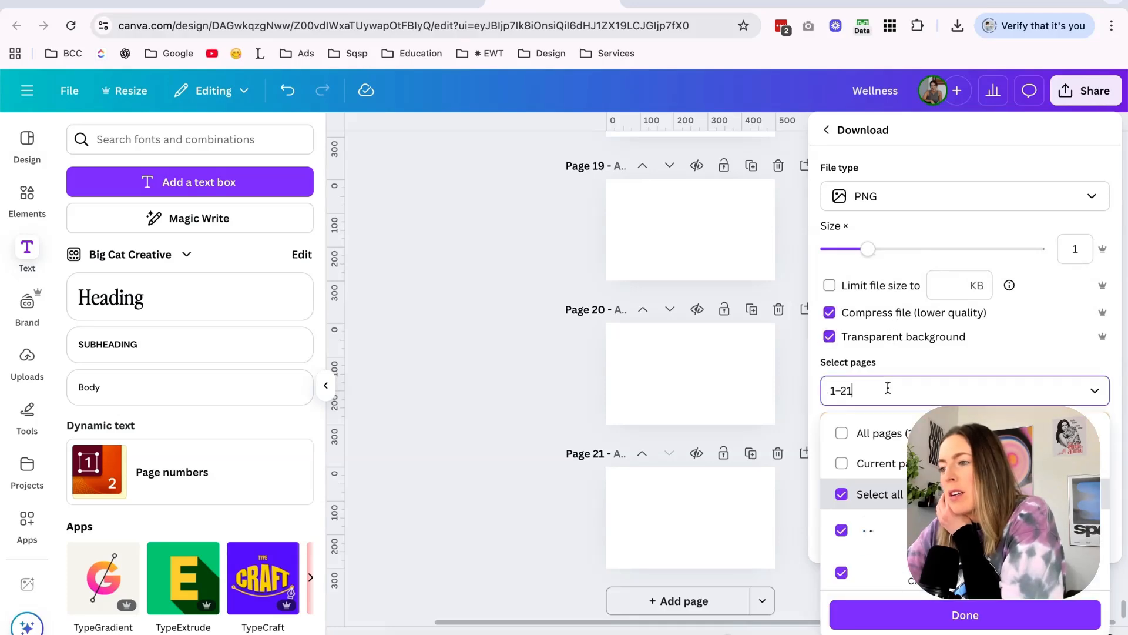
click(841, 493)
click(863, 615)
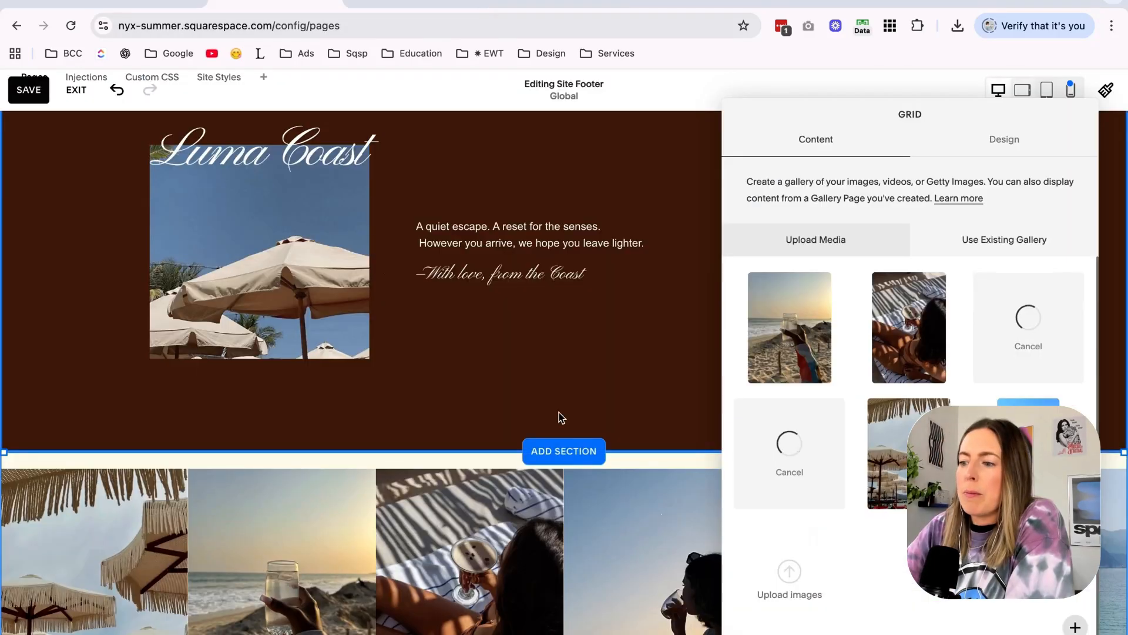
click(559, 416)
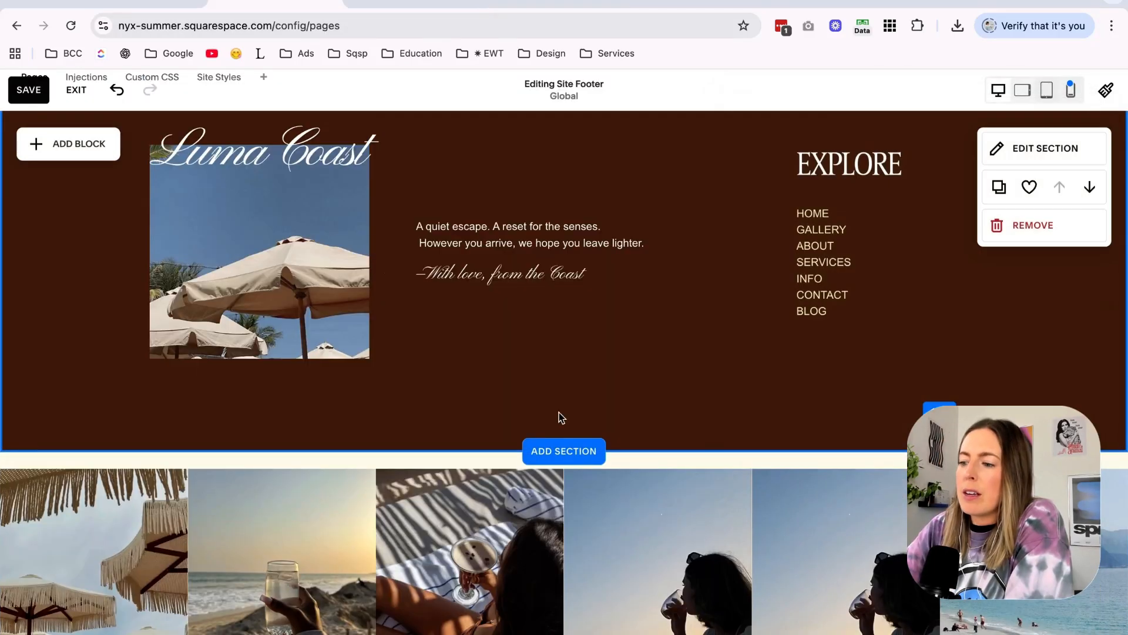
Add an image block with the Wellness Weekly logo to the home page's "Featured in" section and make the block narrower.
scroll(559, 411, down, 1)
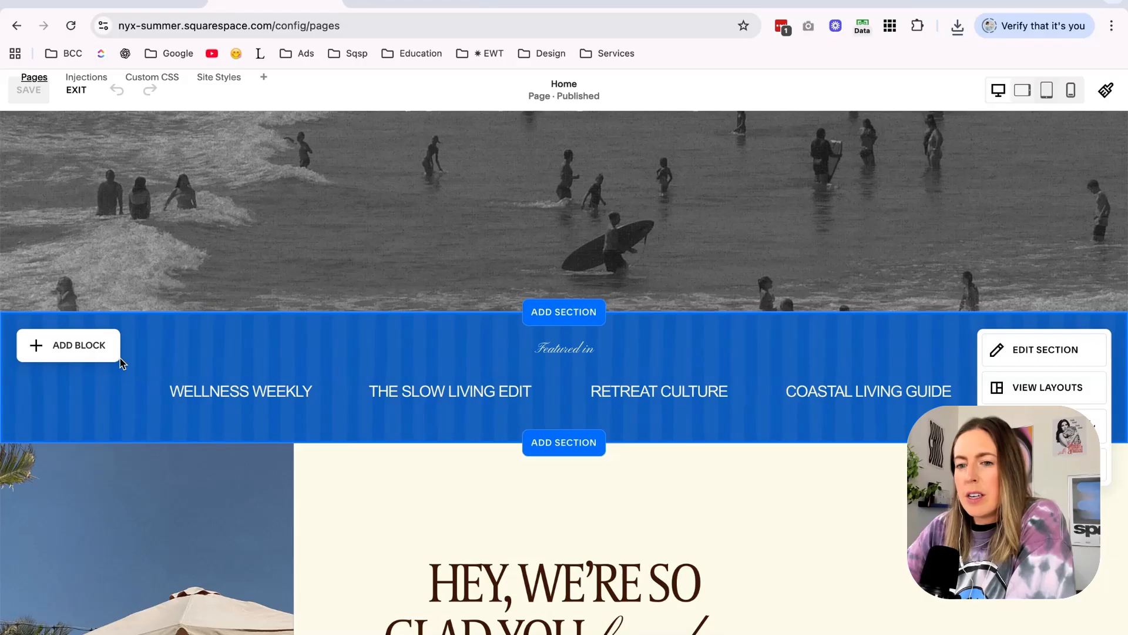
click(117, 356)
click(188, 442)
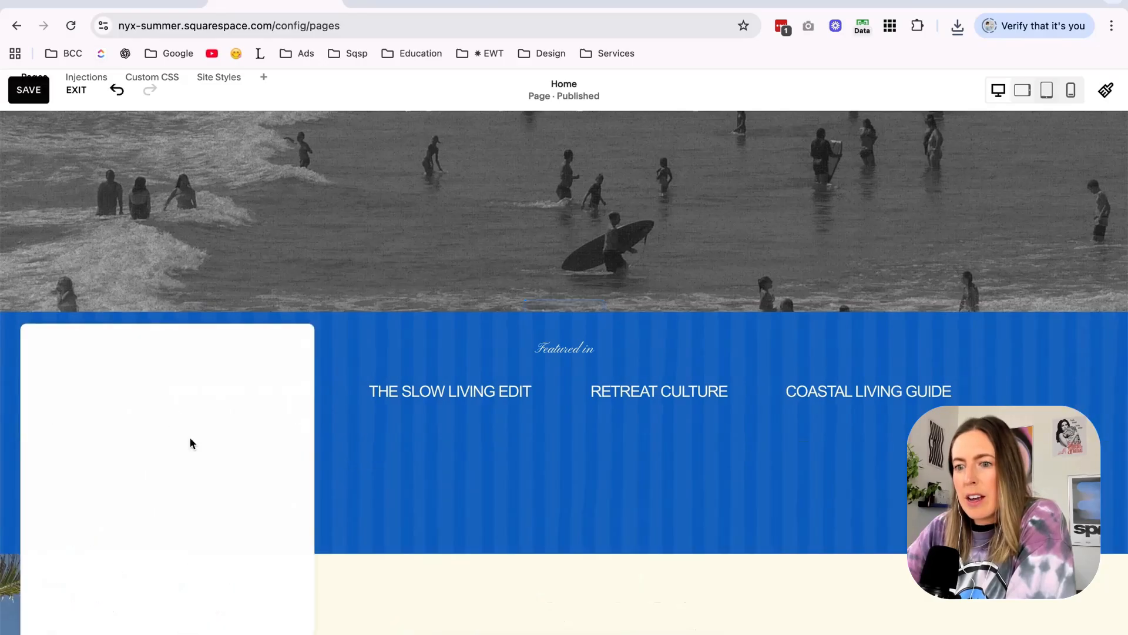
click(701, 633)
click(645, 600)
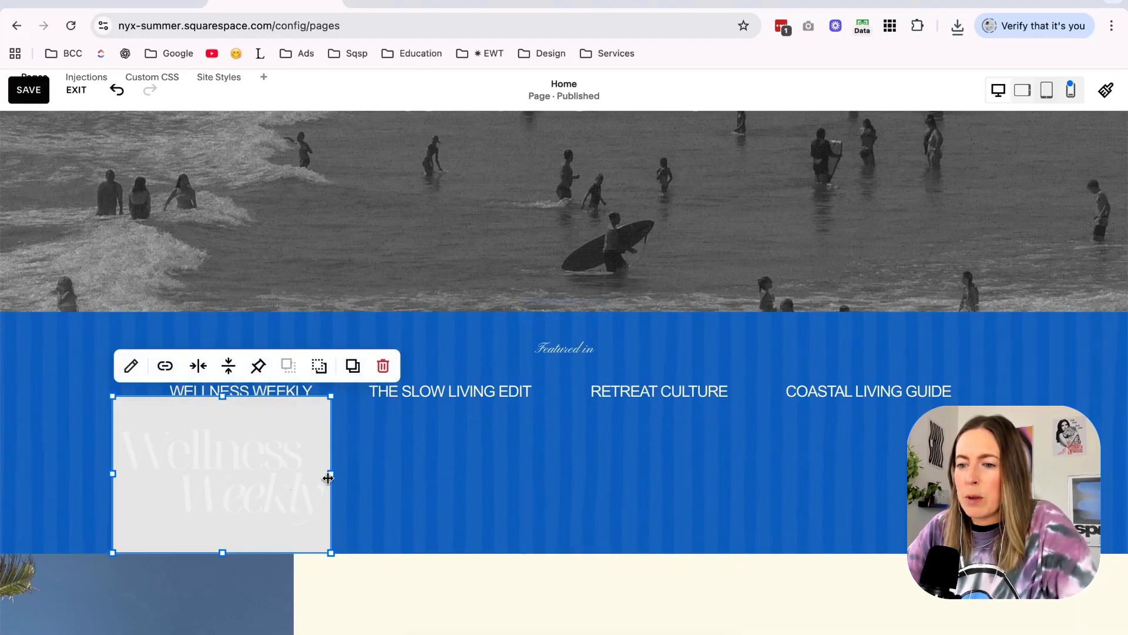
drag(328, 476, 303, 479)
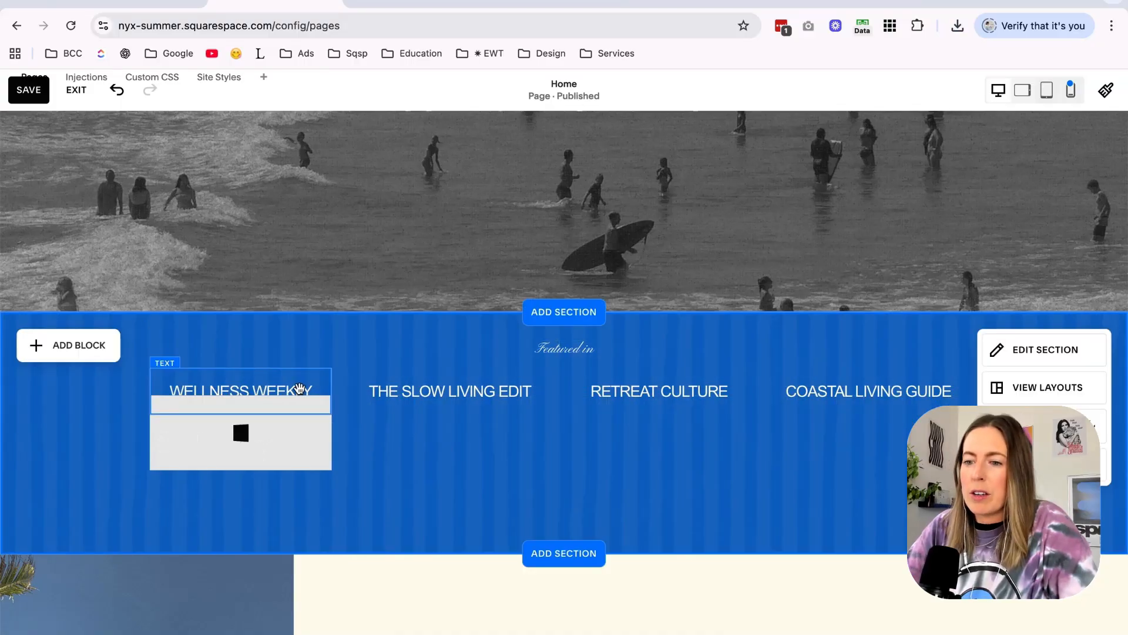
Delete the "WELLNESS WEEKLY" text and duplicate the logo image into three more copies across the "Featured in" strip.
click(298, 388)
key(Delete)
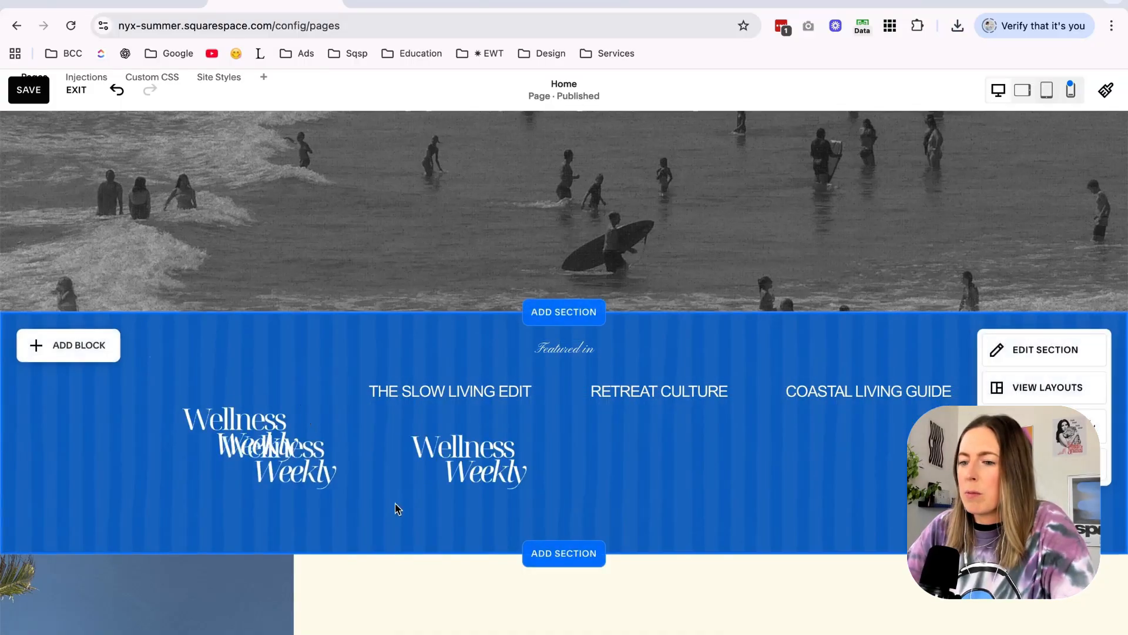
drag(322, 469, 665, 464)
click(646, 553)
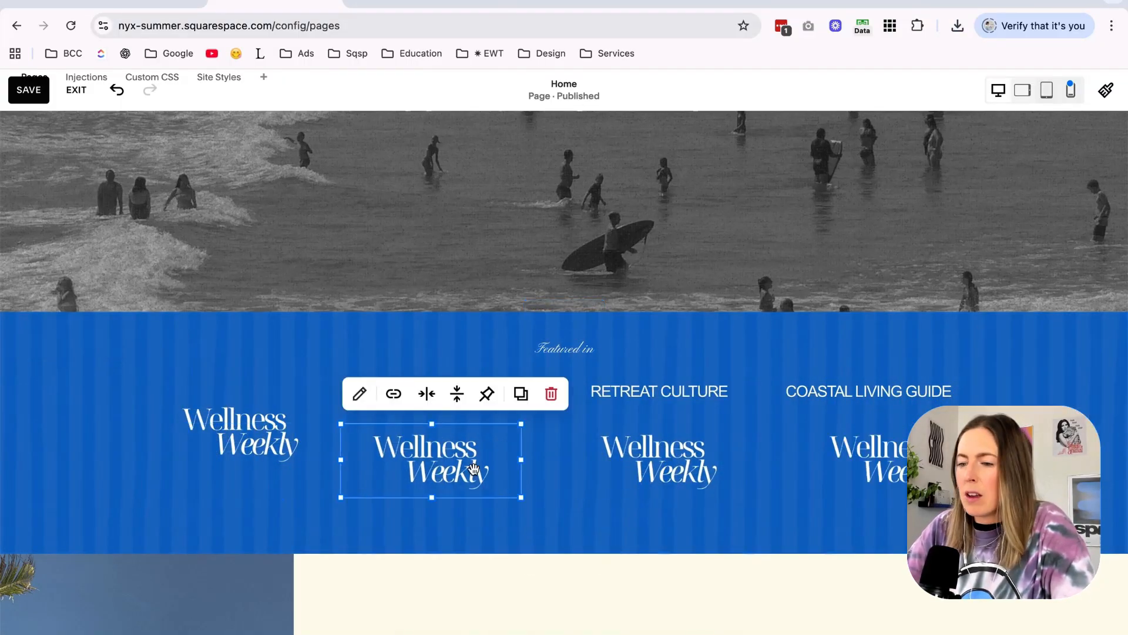
Replace the second logo copy's image with 19.png, the "THE slow living EDIT" logo from the Nyx Summer folder.
click(744, 473)
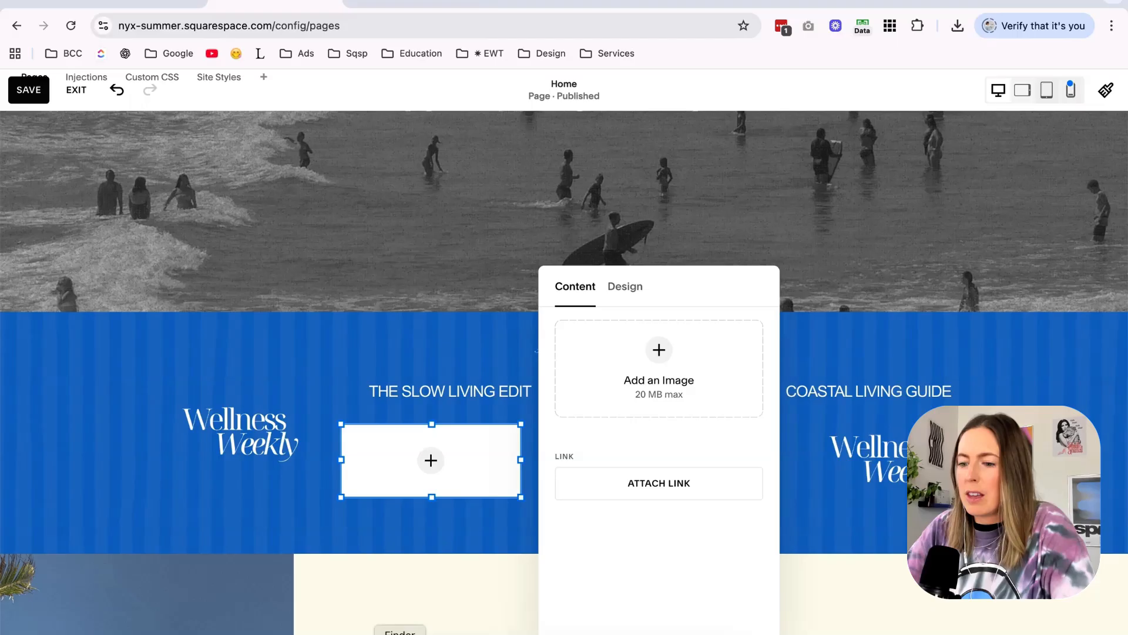
click(400, 634)
drag(494, 109, 253, 151)
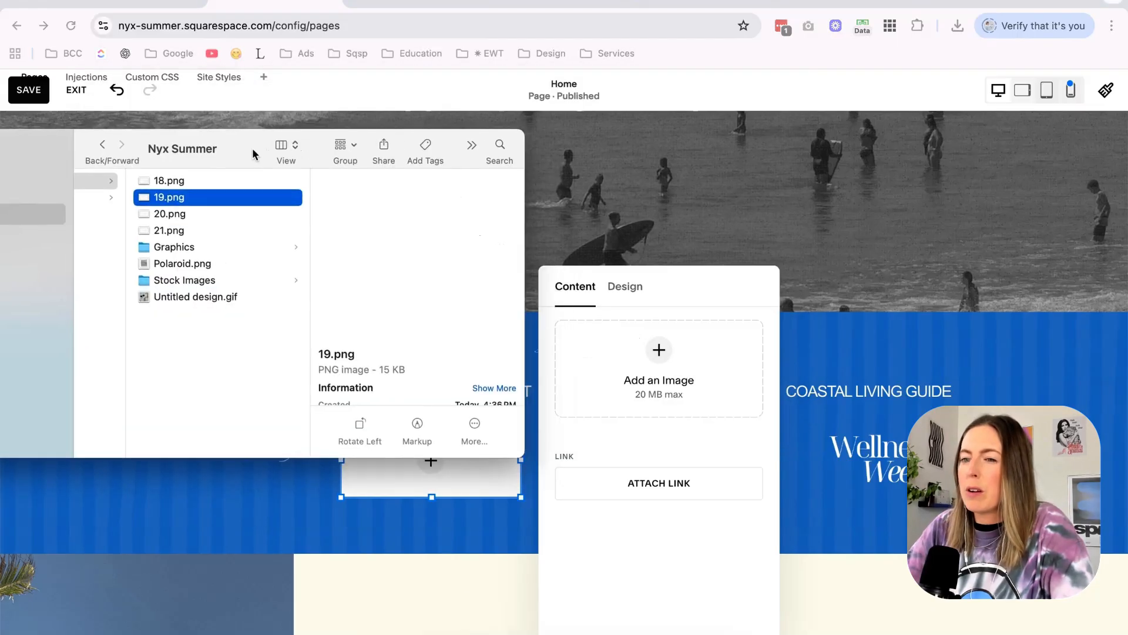
drag(187, 199, 666, 372)
click(855, 451)
Replace the third logo copy's image with 20.png, the "Retreat Culture" logo.
double_click(737, 462)
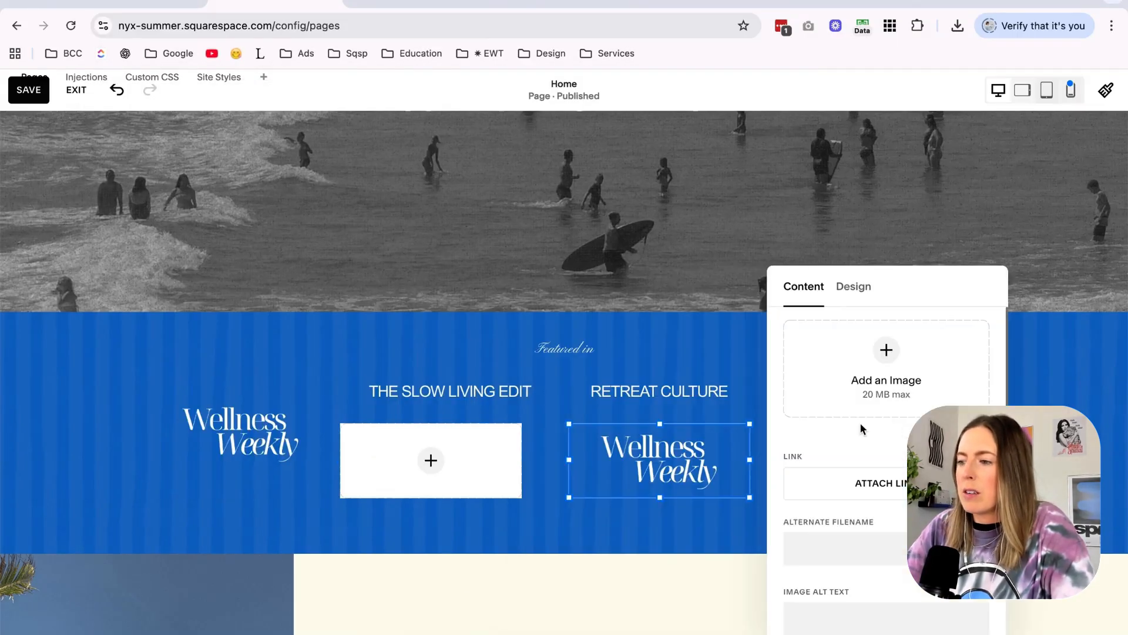
click(977, 473)
click(400, 634)
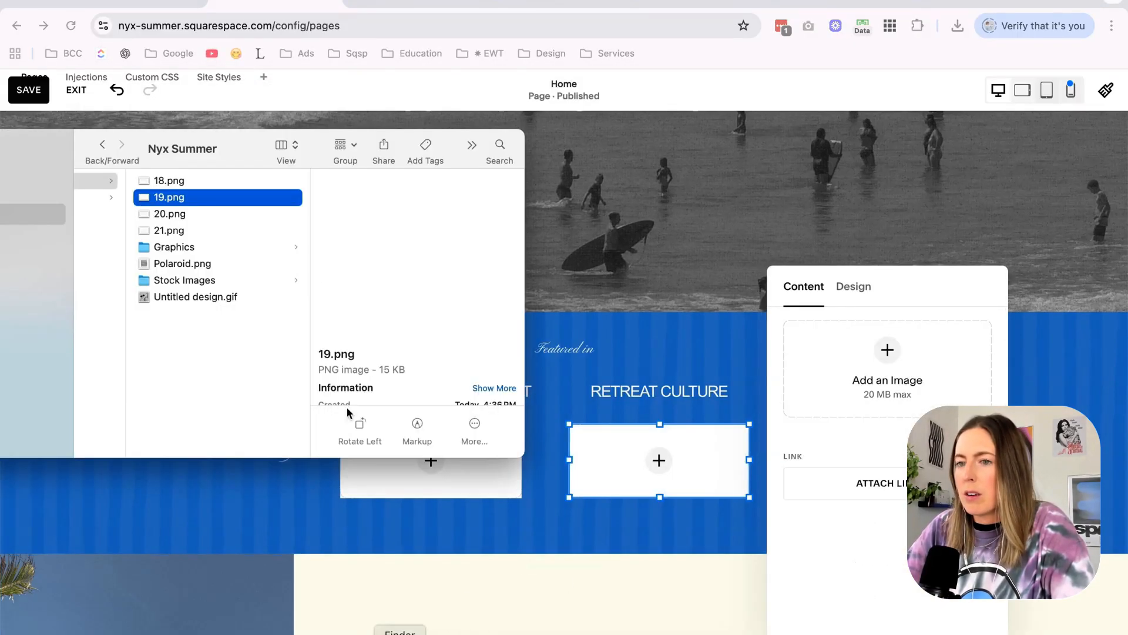
drag(768, 301, 848, 356)
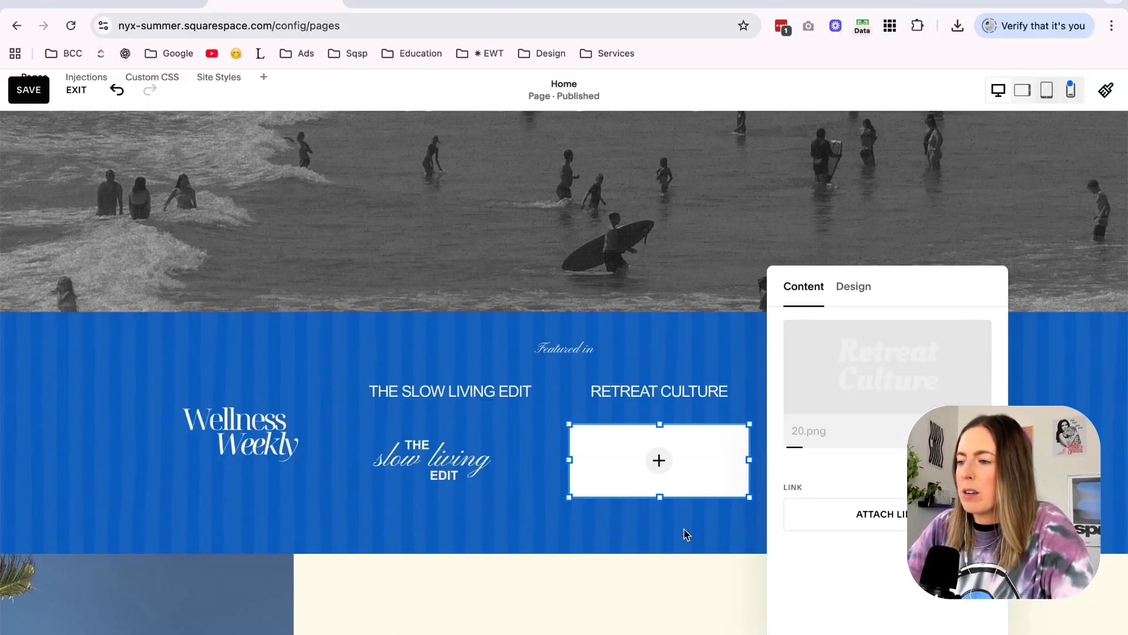
click(686, 535)
Replace the fourth logo copy's image with 21.png, the "Coastal Living" logo.
double_click(893, 463)
click(1079, 474)
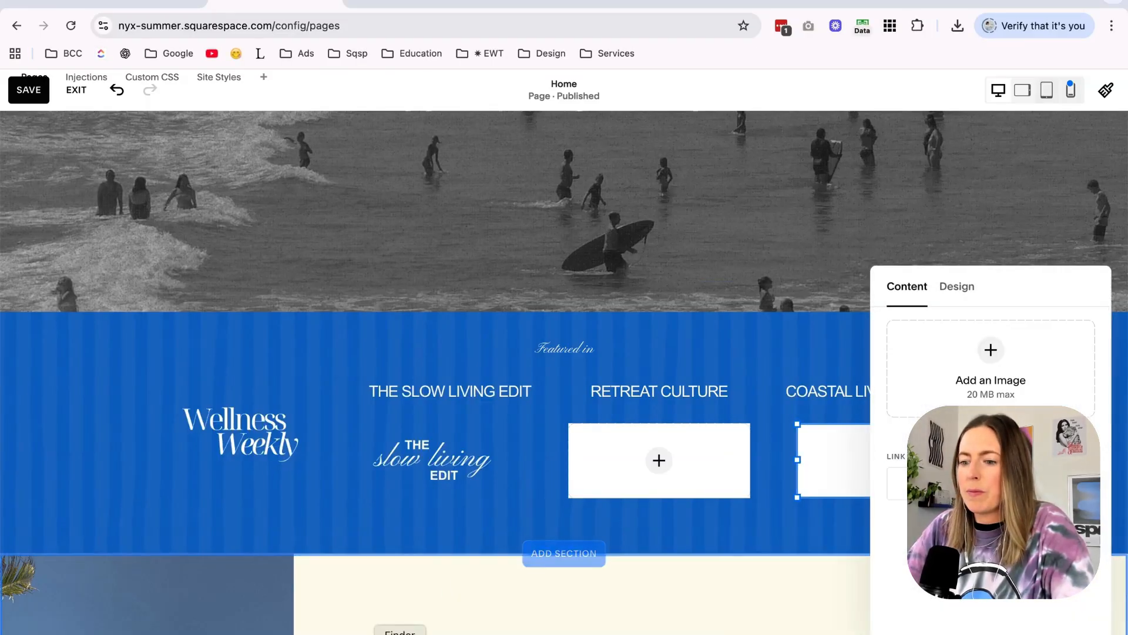
click(400, 634)
drag(1105, 383, 1043, 361)
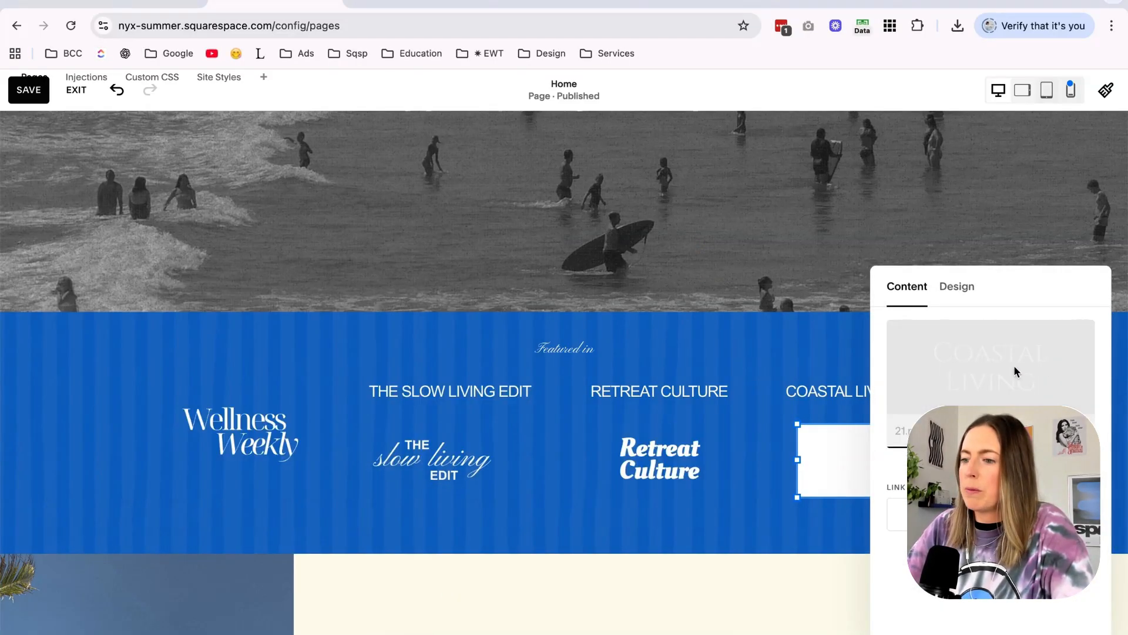
Remove the remaining publication name texts, space the four logos in one row under "Featured in", and shorten the section.
click(793, 436)
drag(868, 431, 827, 432)
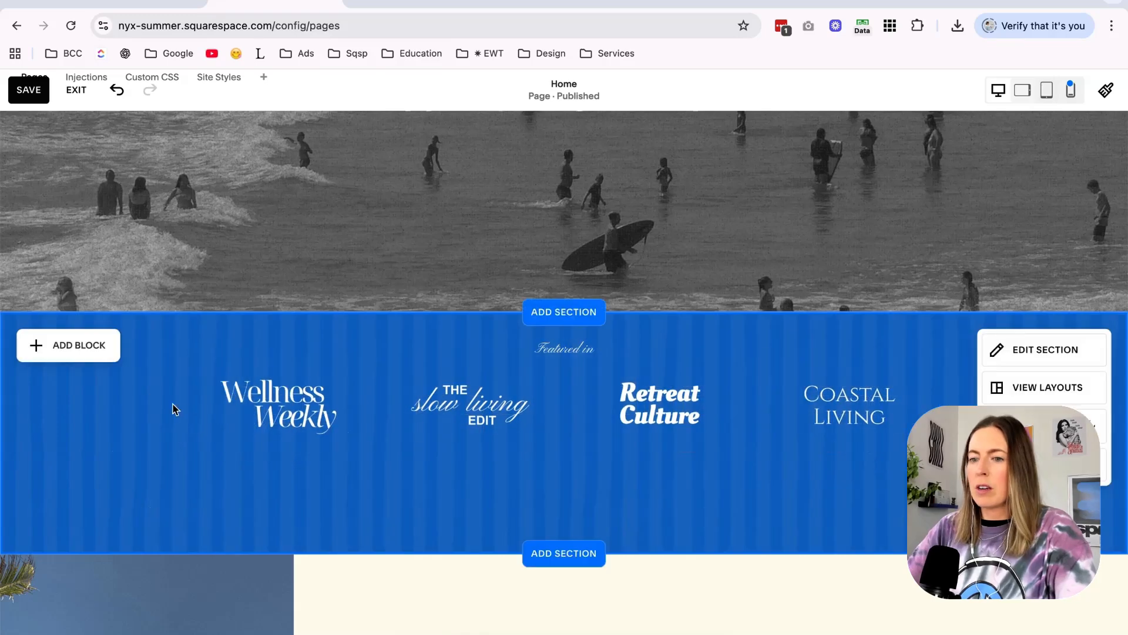
drag(230, 401, 232, 401)
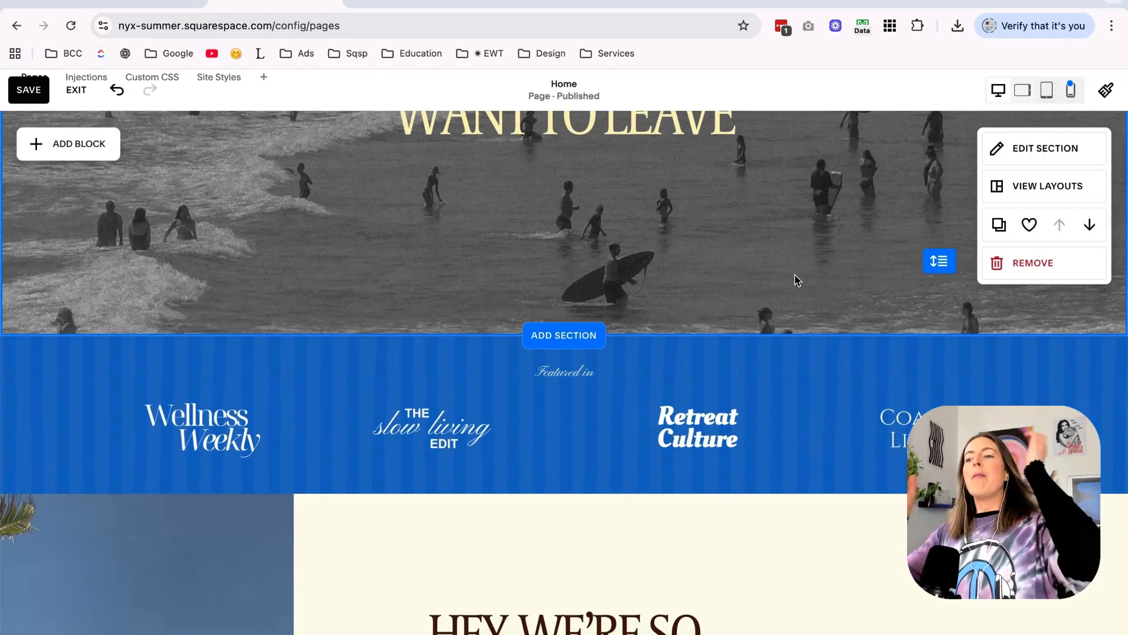
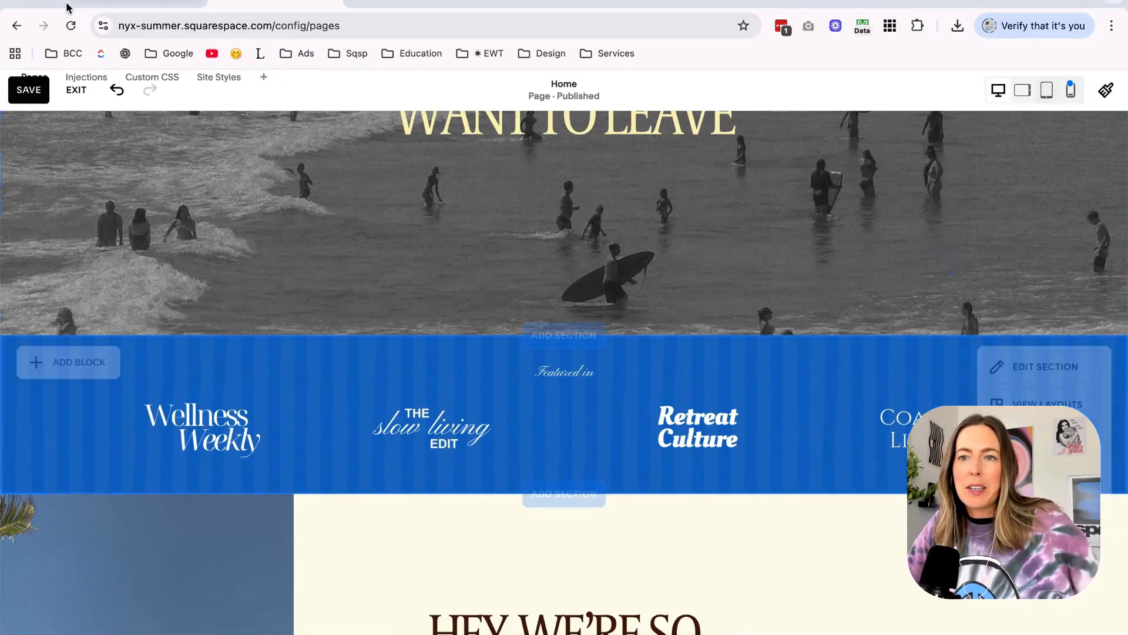
Reload the live home page and review its sections from the hero down to the free download.
scroll(329, 152, up, 1)
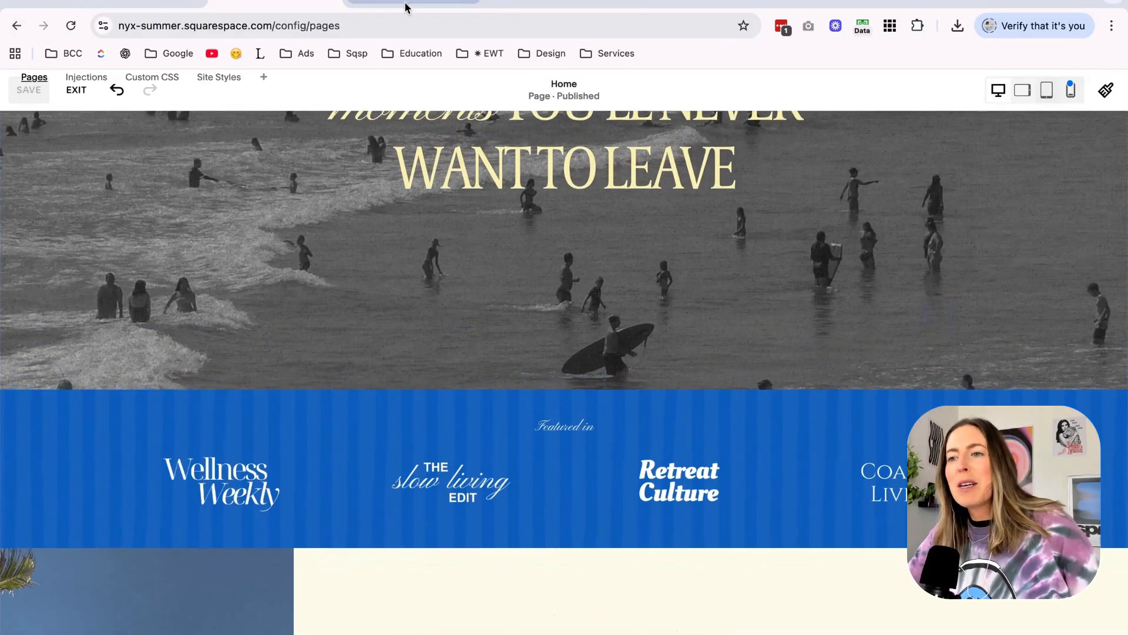
click(405, 6)
click(71, 26)
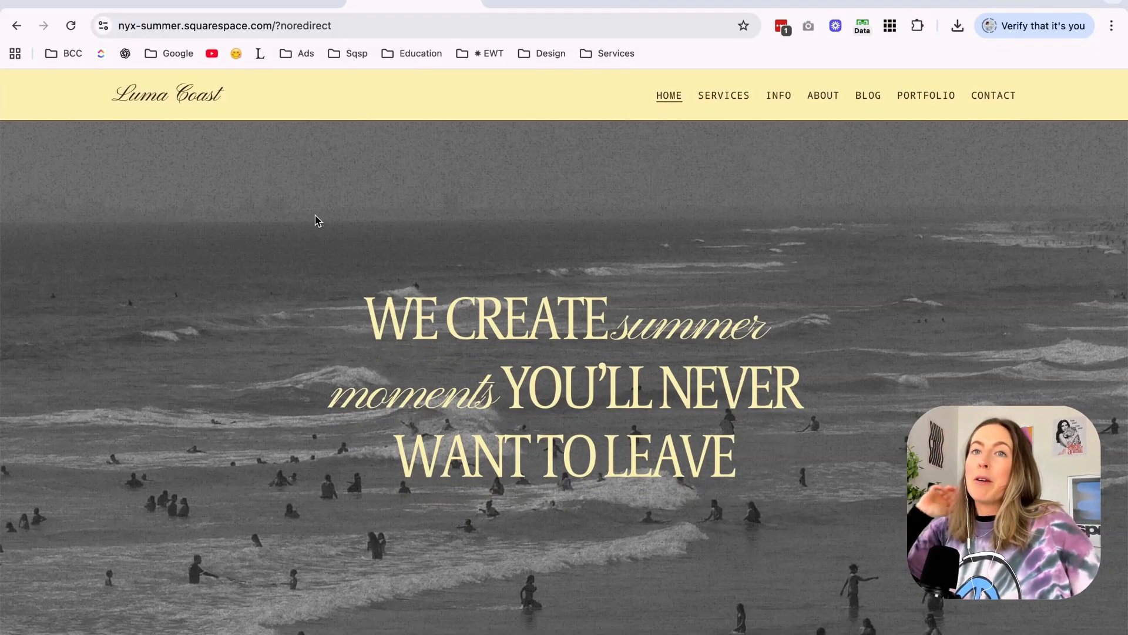
scroll(585, 261, down, 6)
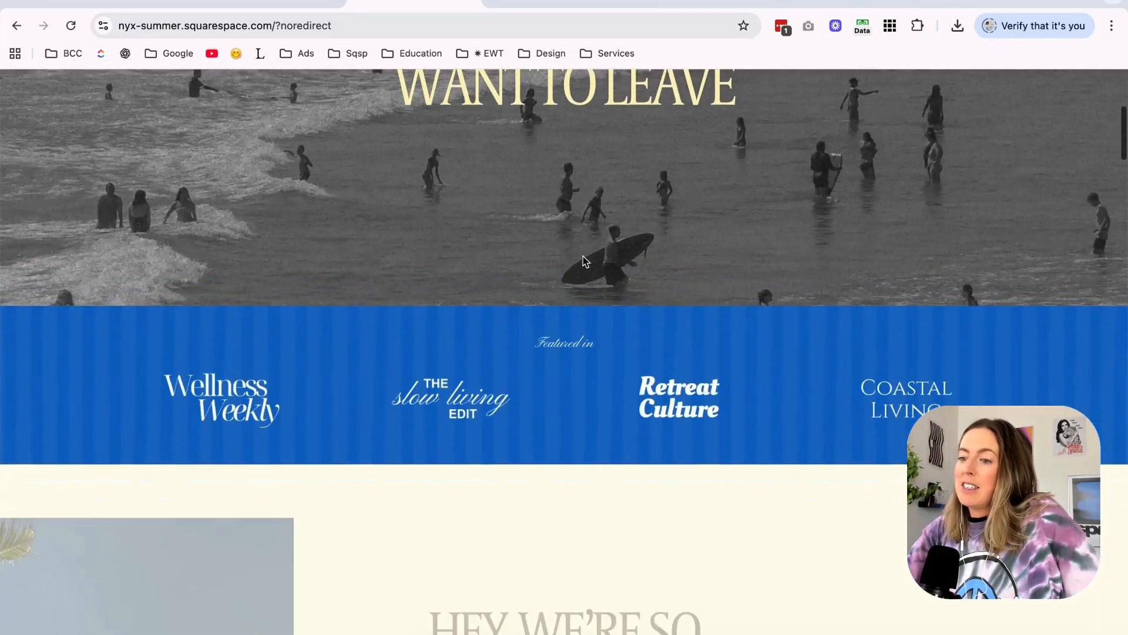
scroll(732, 188, down, 8)
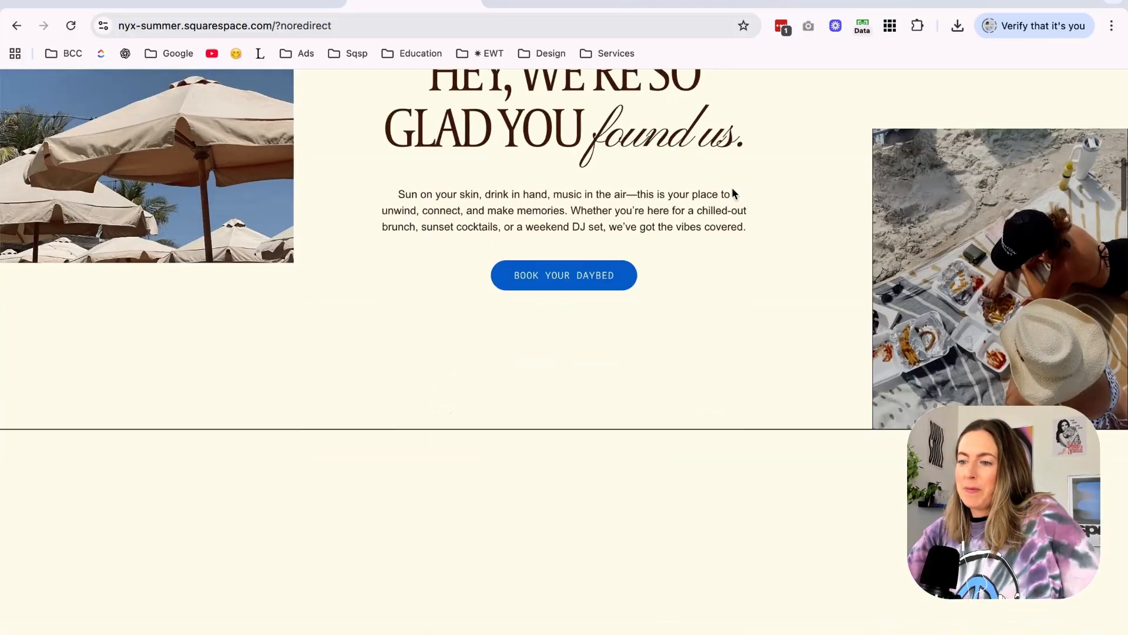
scroll(733, 192, down, 10)
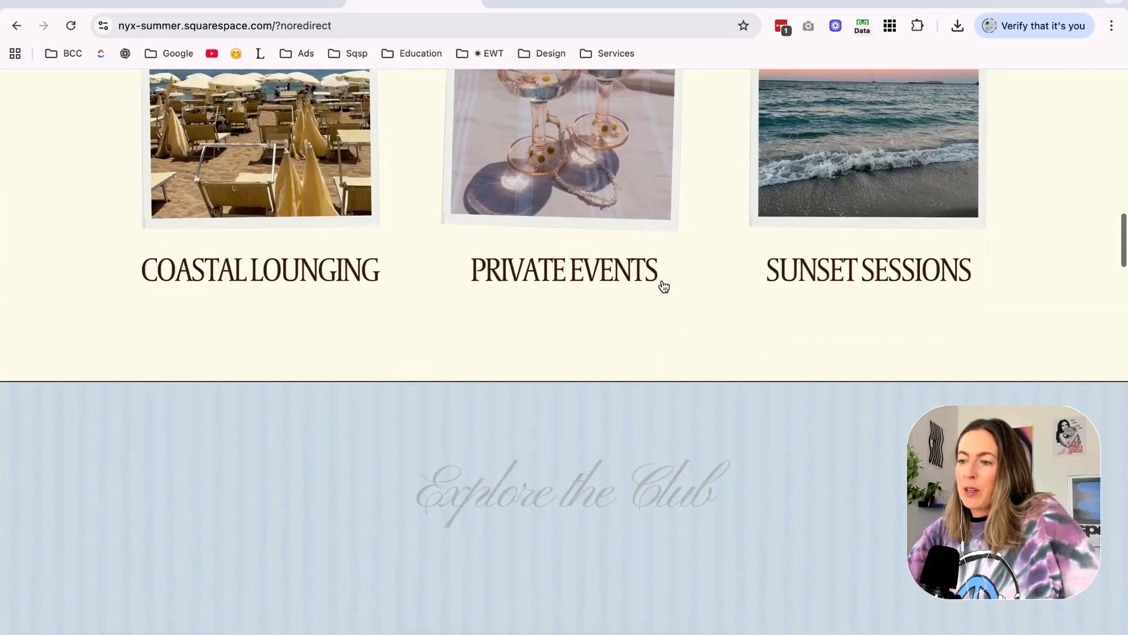
scroll(663, 286, down, 8)
scroll(777, 274, down, 5)
scroll(777, 276, down, 2)
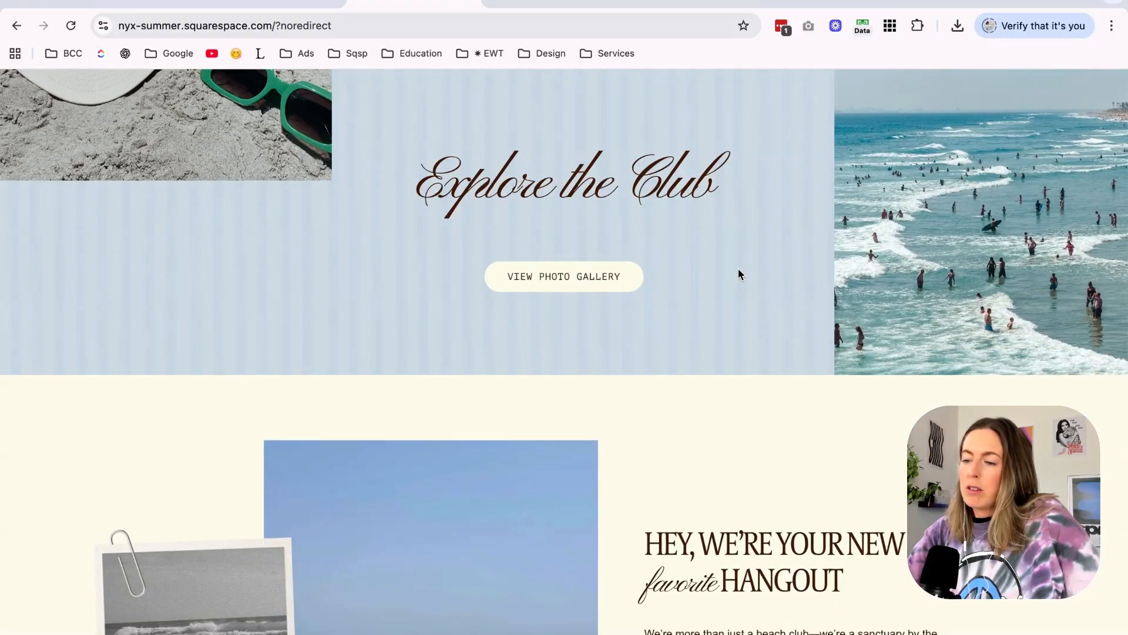
scroll(738, 268, down, 8)
scroll(738, 269, down, 10)
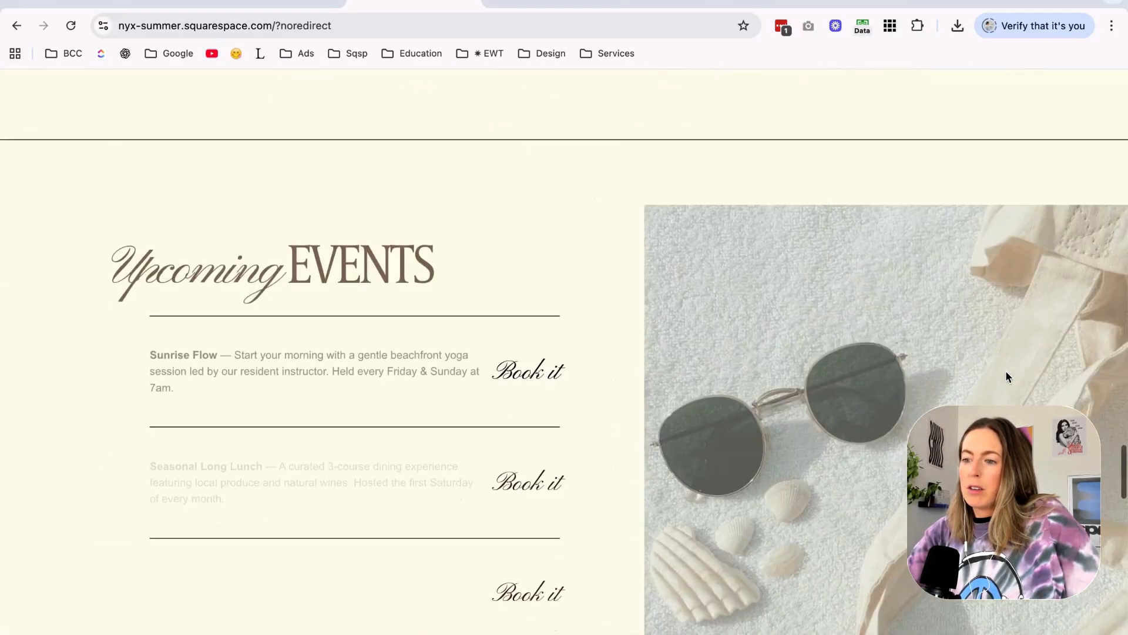
scroll(636, 396, down, 3)
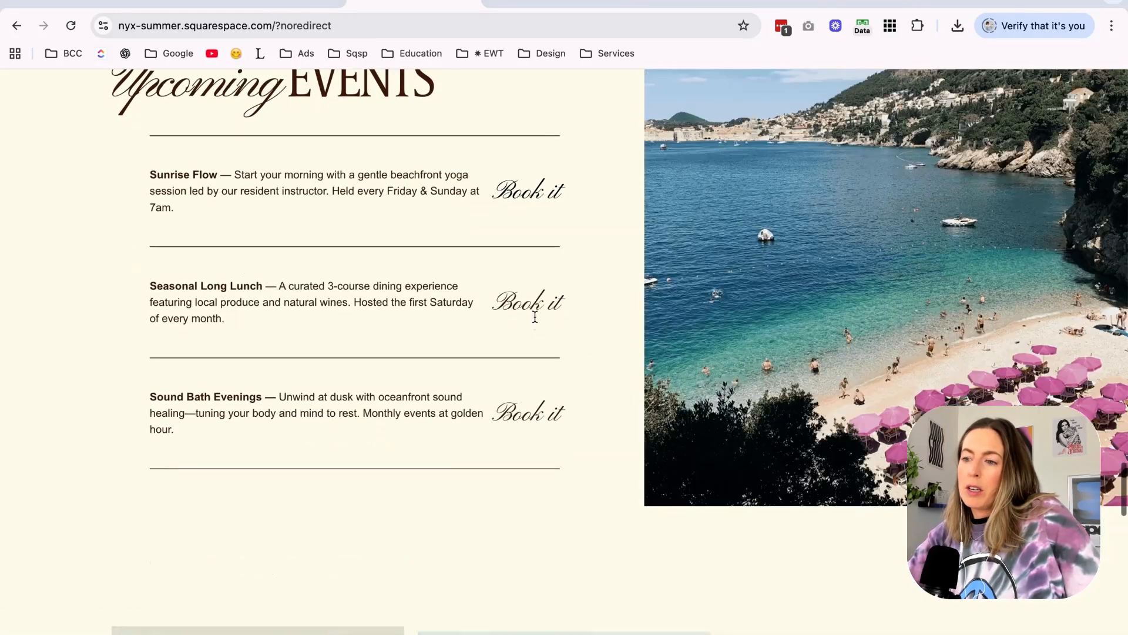
scroll(534, 316, down, 4)
scroll(499, 306, down, 10)
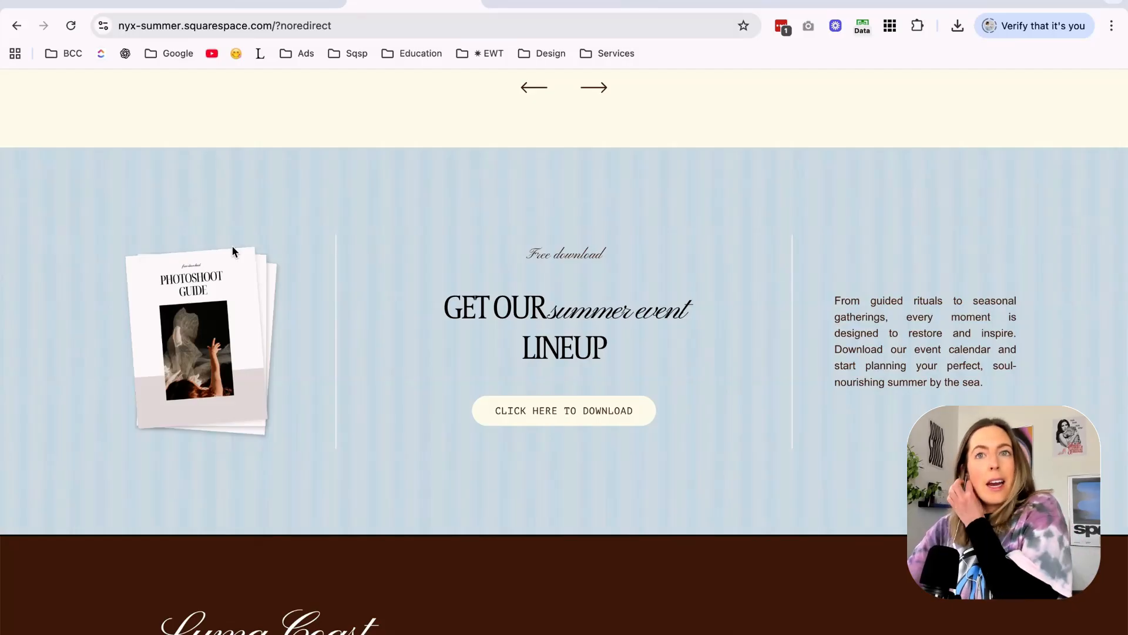
In the editor's site styles, set the Light 2 color theme's Heading (Large) to the palette's dark brown and save.
click(258, 4)
scroll(411, 379, down, 15)
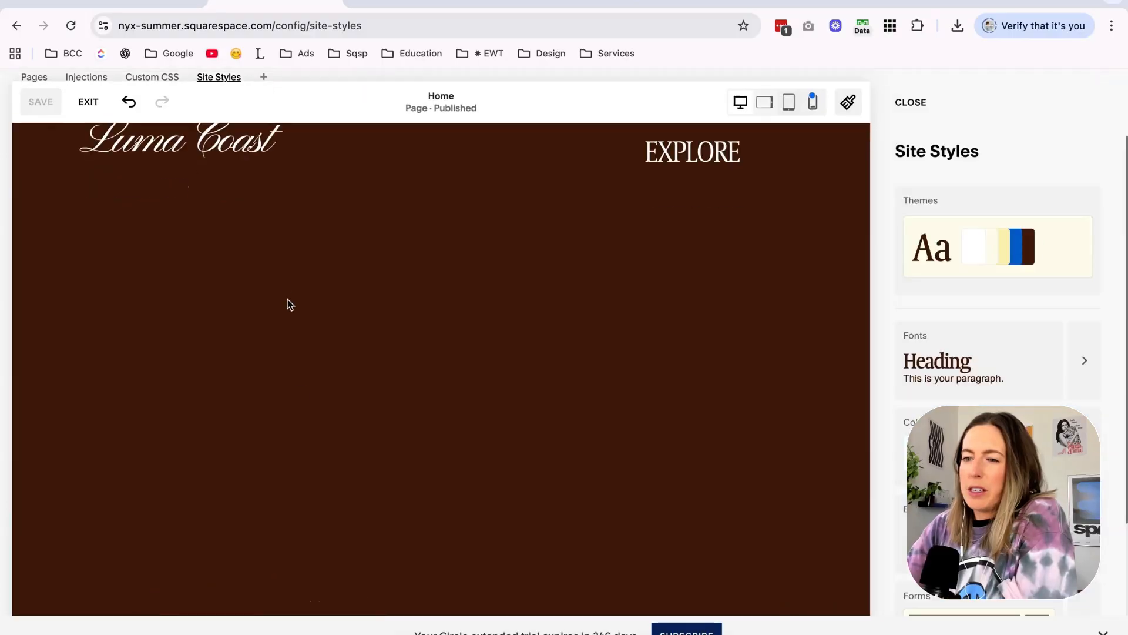
scroll(305, 383, up, 5)
scroll(291, 408, down, 2)
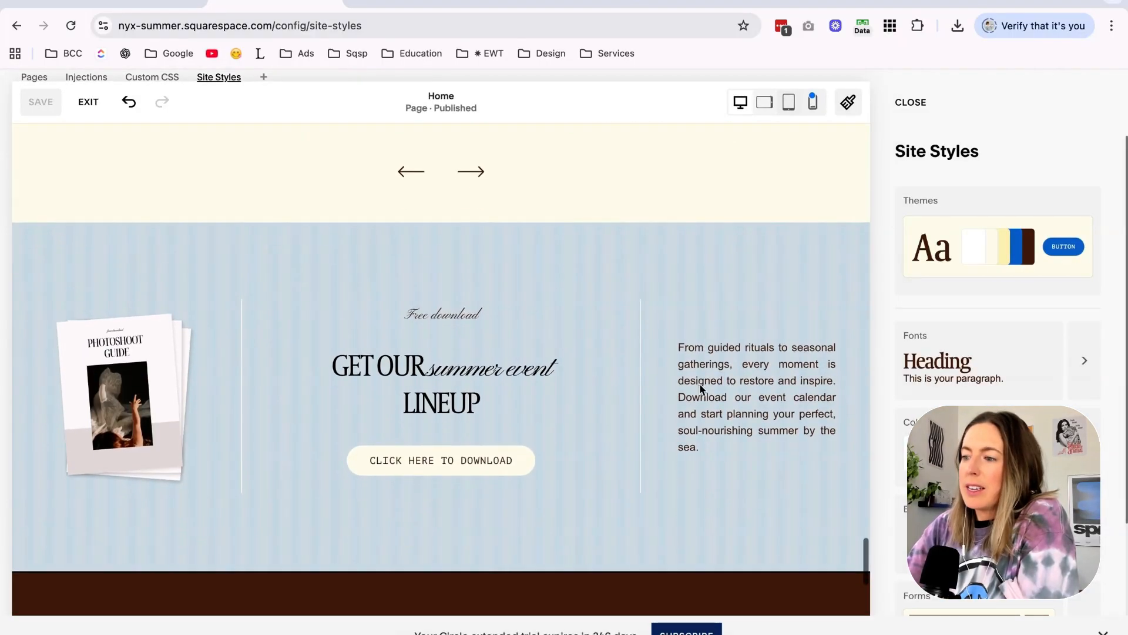
scroll(999, 352, down, 2)
click(1084, 332)
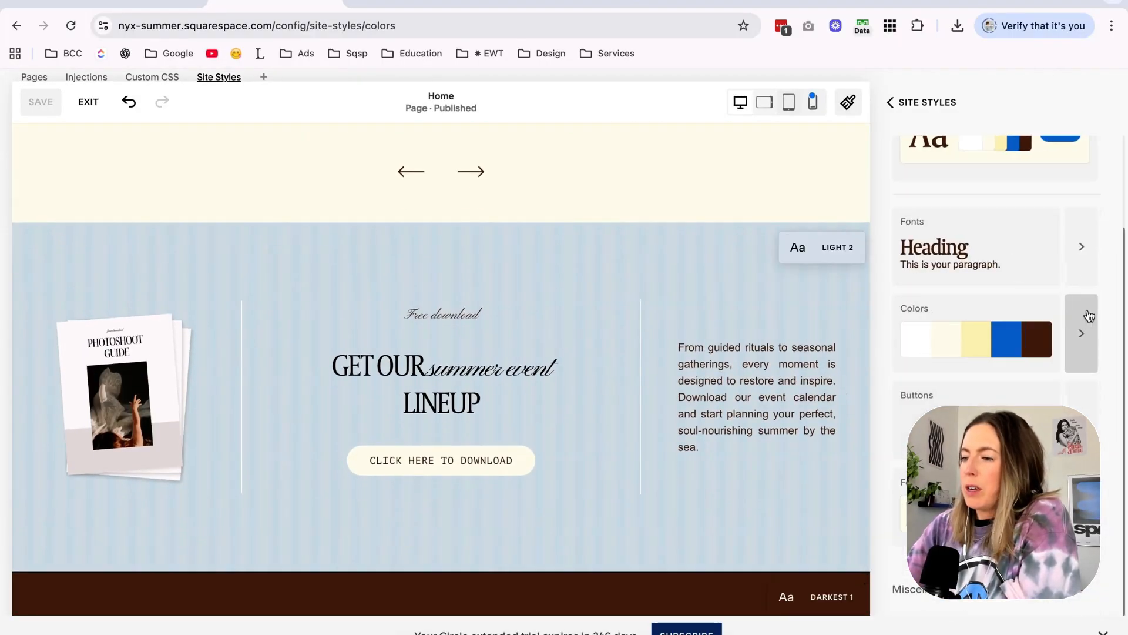
scroll(1087, 329, down, 3)
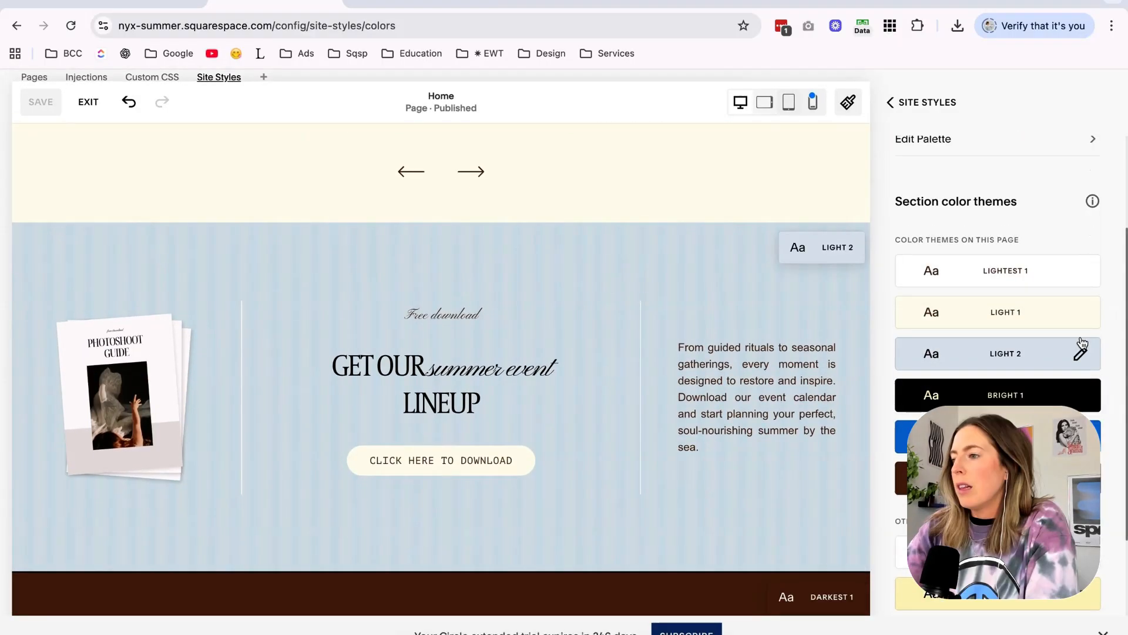
click(1081, 355)
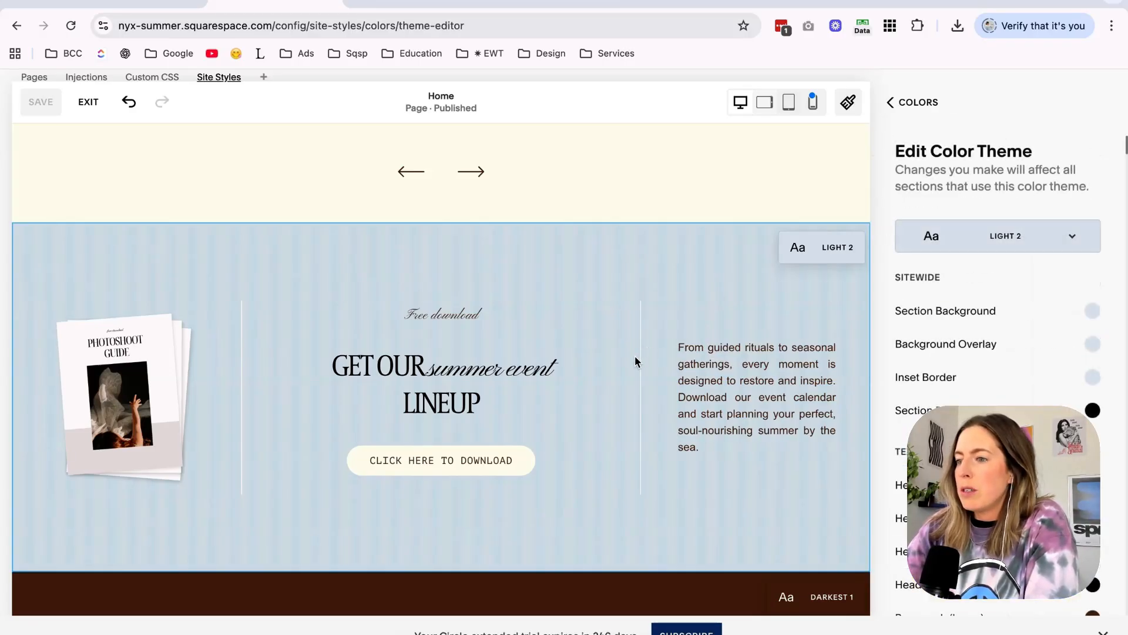
scroll(986, 360, down, 3)
click(1095, 374)
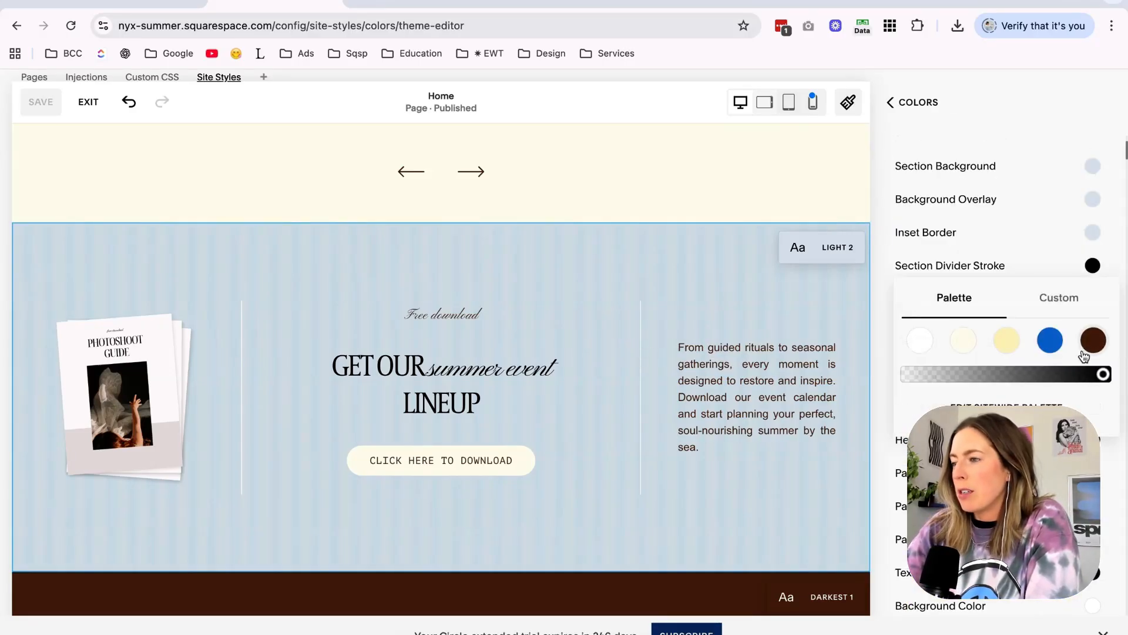
click(1093, 338)
click(1018, 96)
click(901, 102)
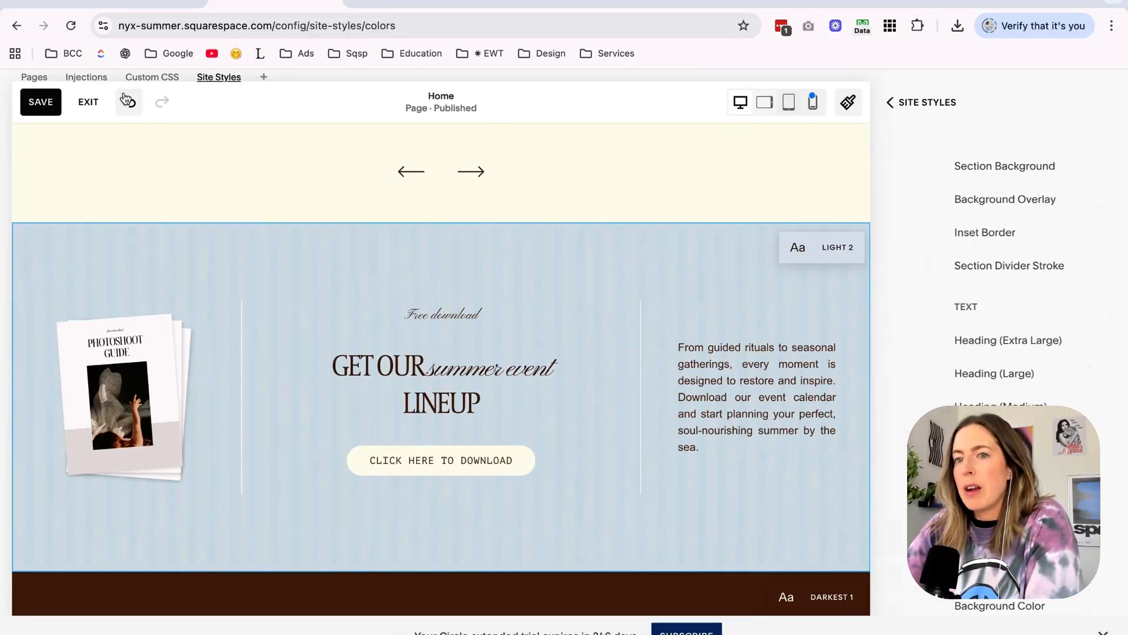
click(50, 109)
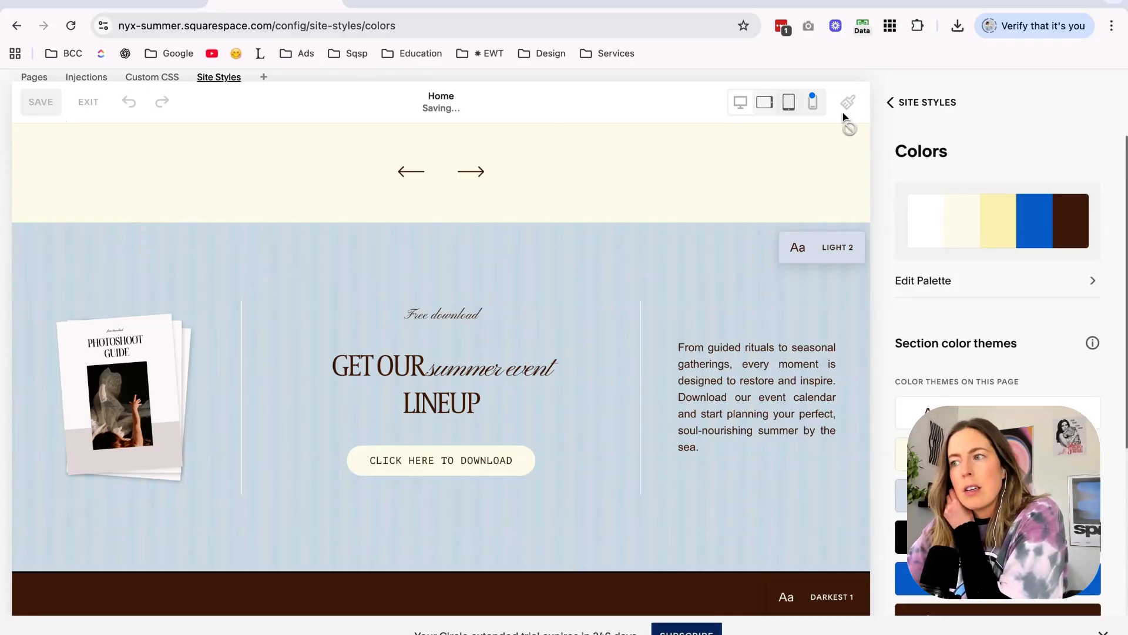
click(912, 109)
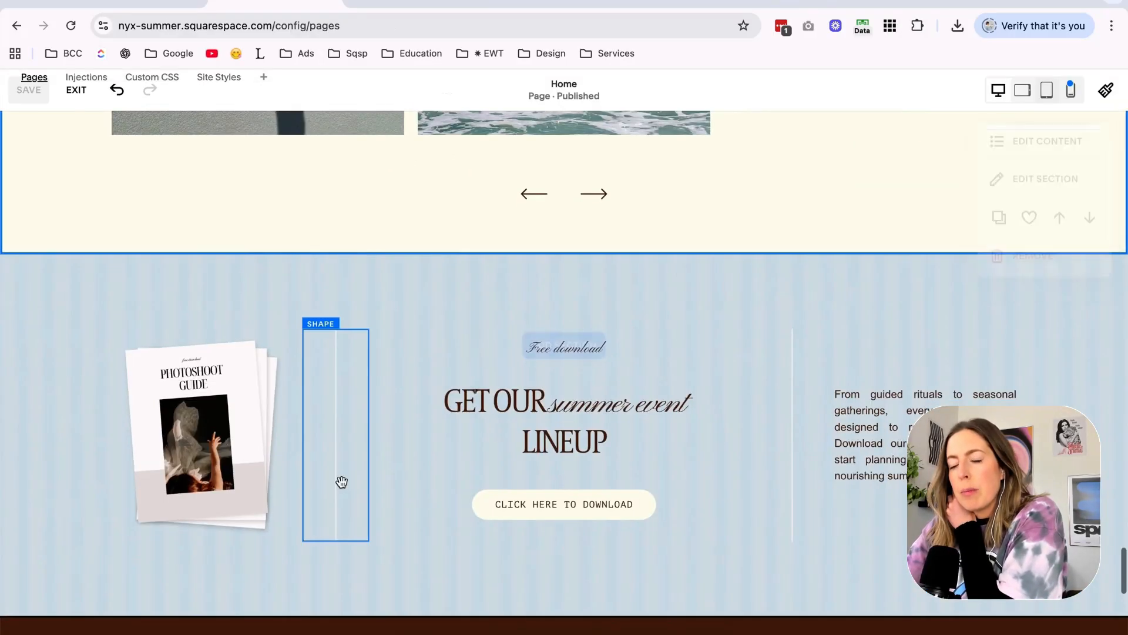
Recolor both vertical divider lines in the free download section to the palette's dark brown and save the page.
double_click(339, 423)
click(599, 576)
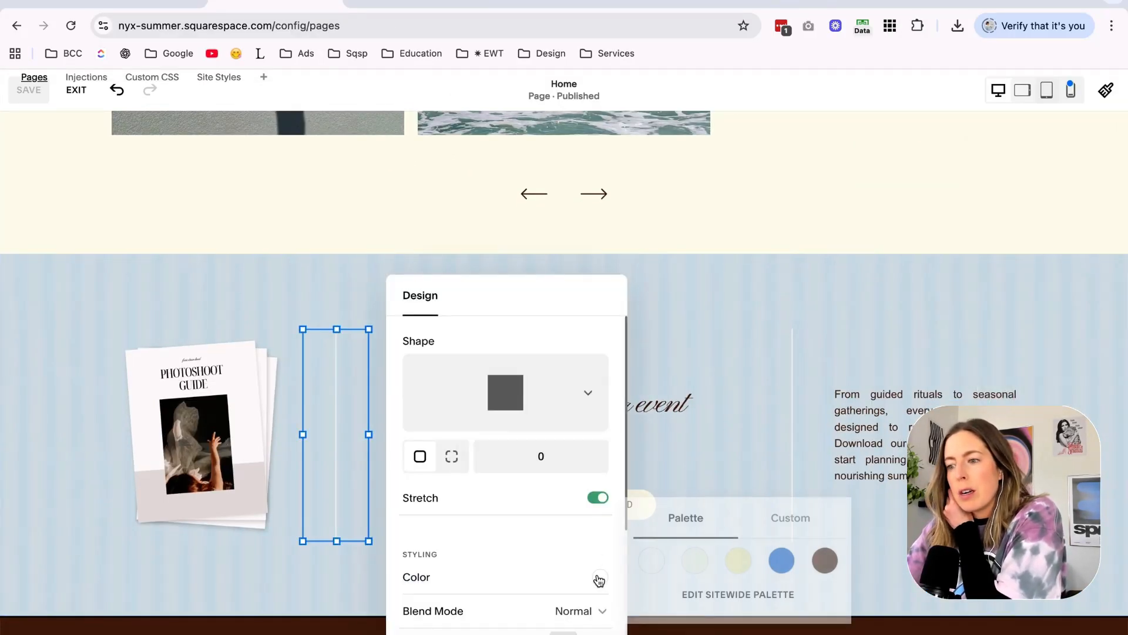
click(825, 544)
click(840, 285)
double_click(792, 434)
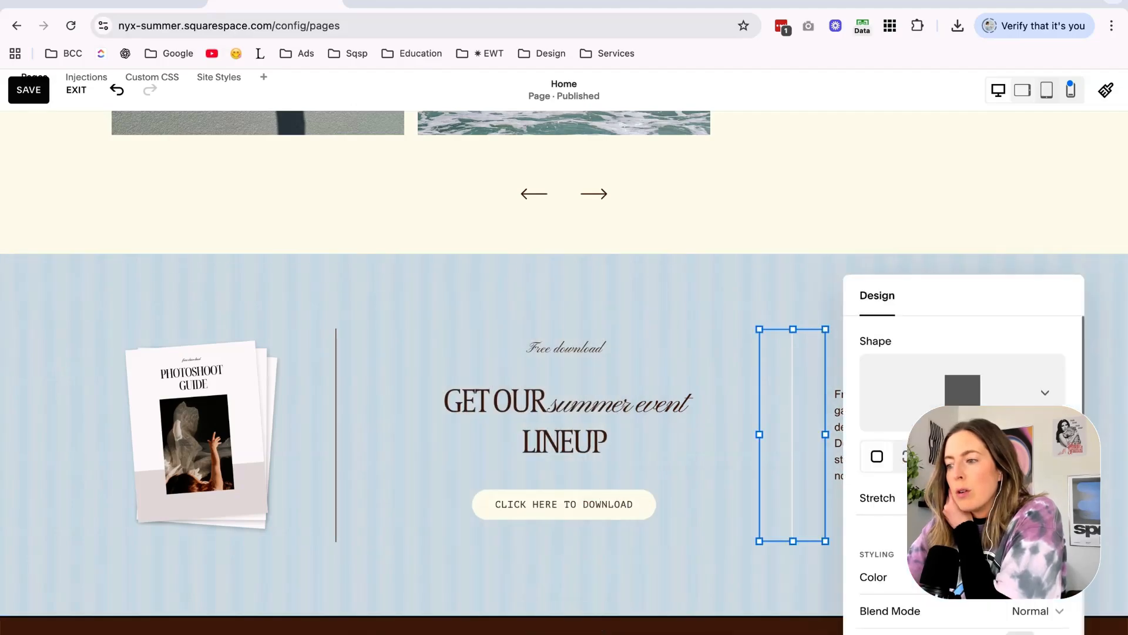
click(417, 301)
scroll(417, 301, down, 2)
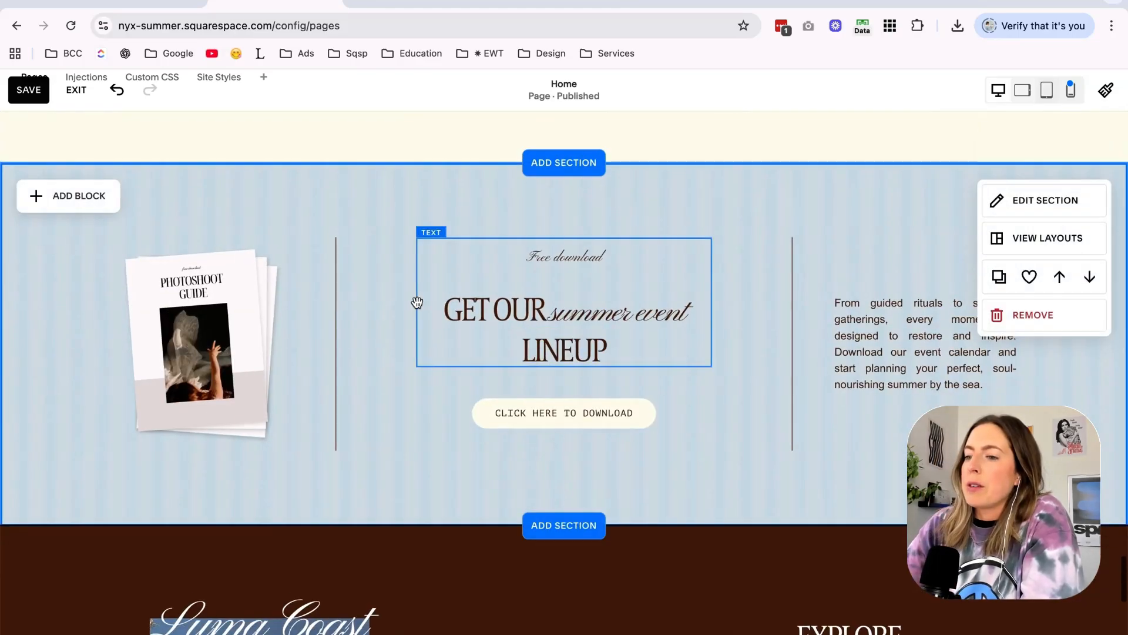
scroll(597, 433, up, 10)
scroll(599, 435, down, 12)
click(32, 93)
Switch to Canva and open the "Copy of Workbook Mockup [NYX]" design from the Nyx folder.
click(548, 2)
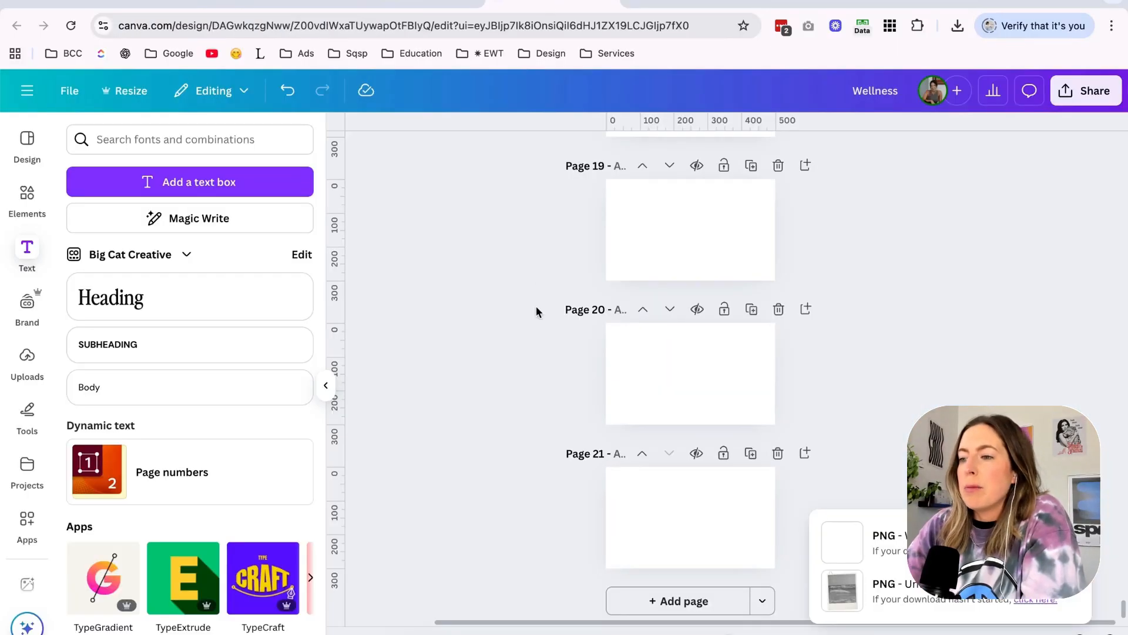
click(699, 5)
click(575, 3)
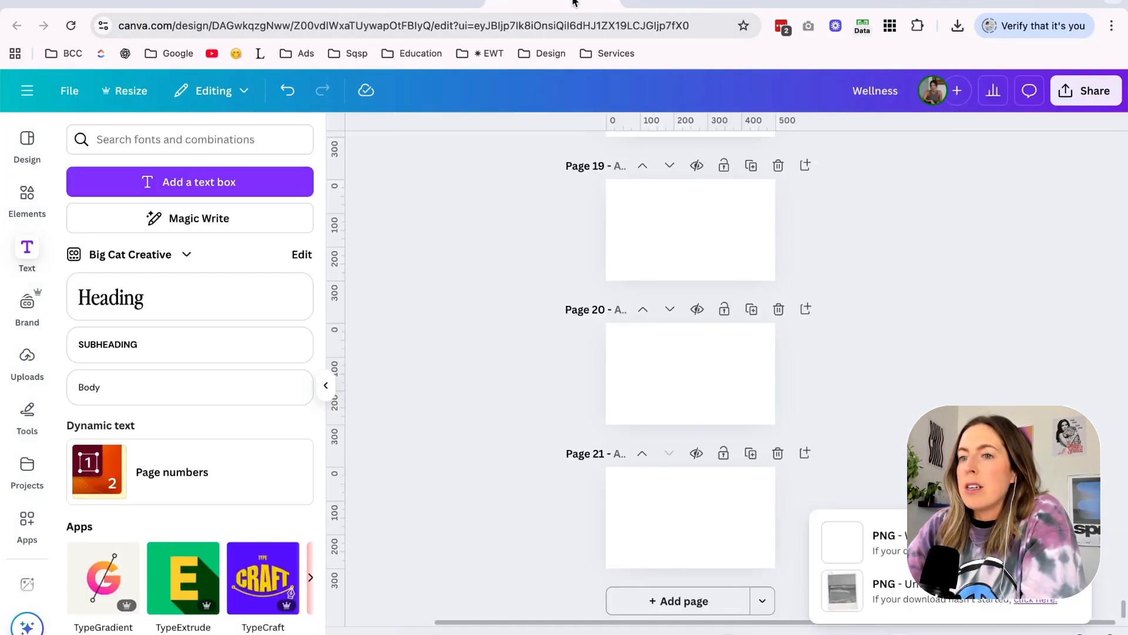
key(ctrl+Tab)
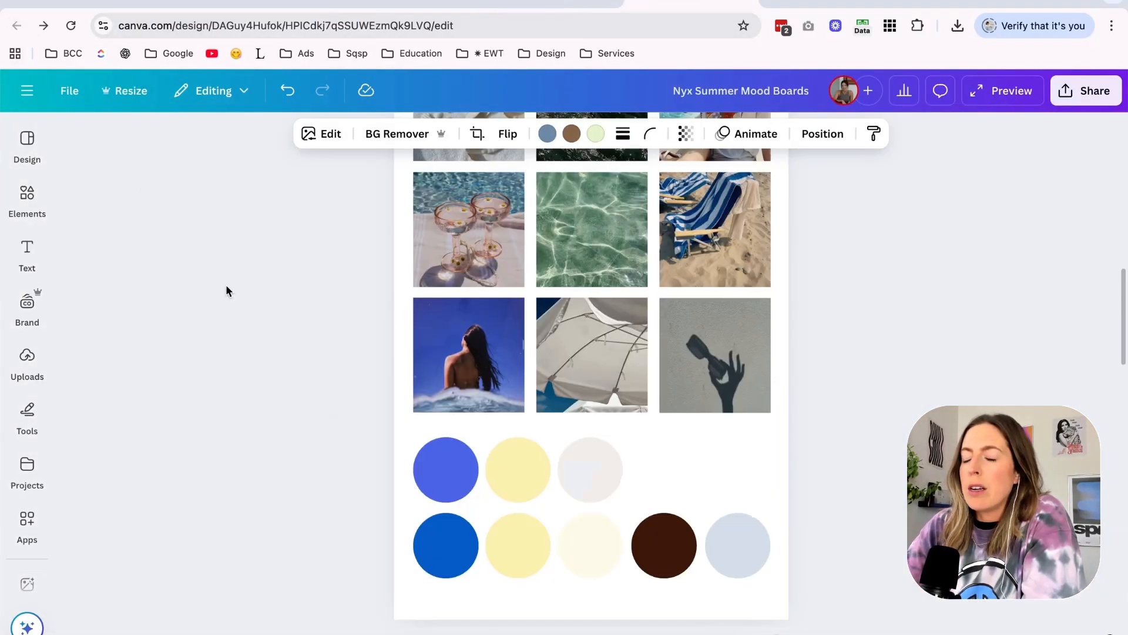
click(227, 286)
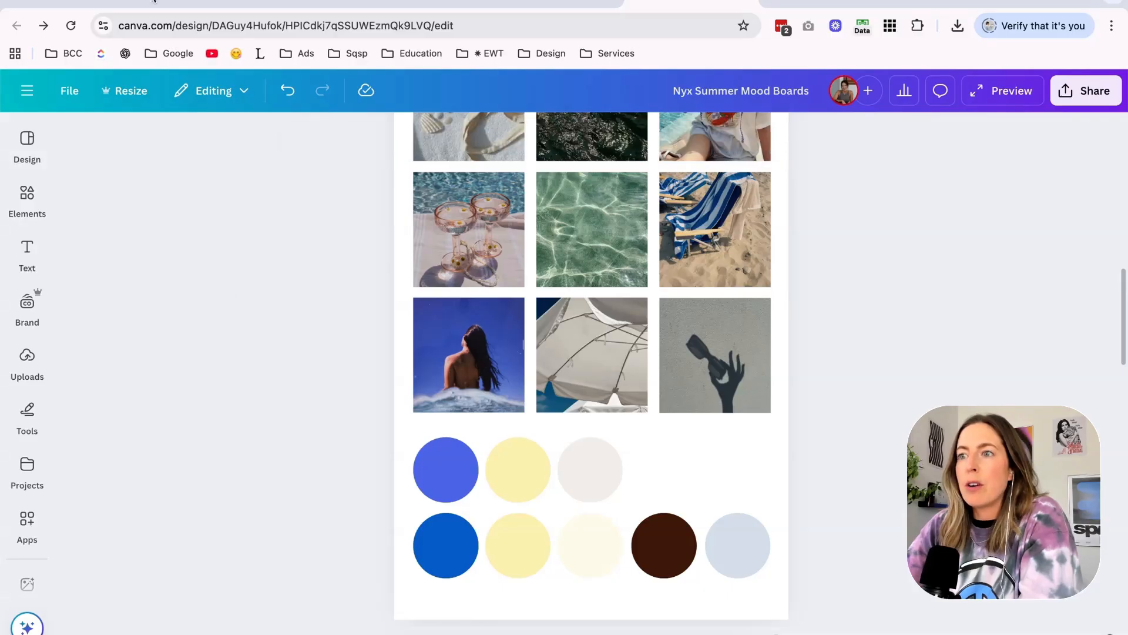
click(32, 93)
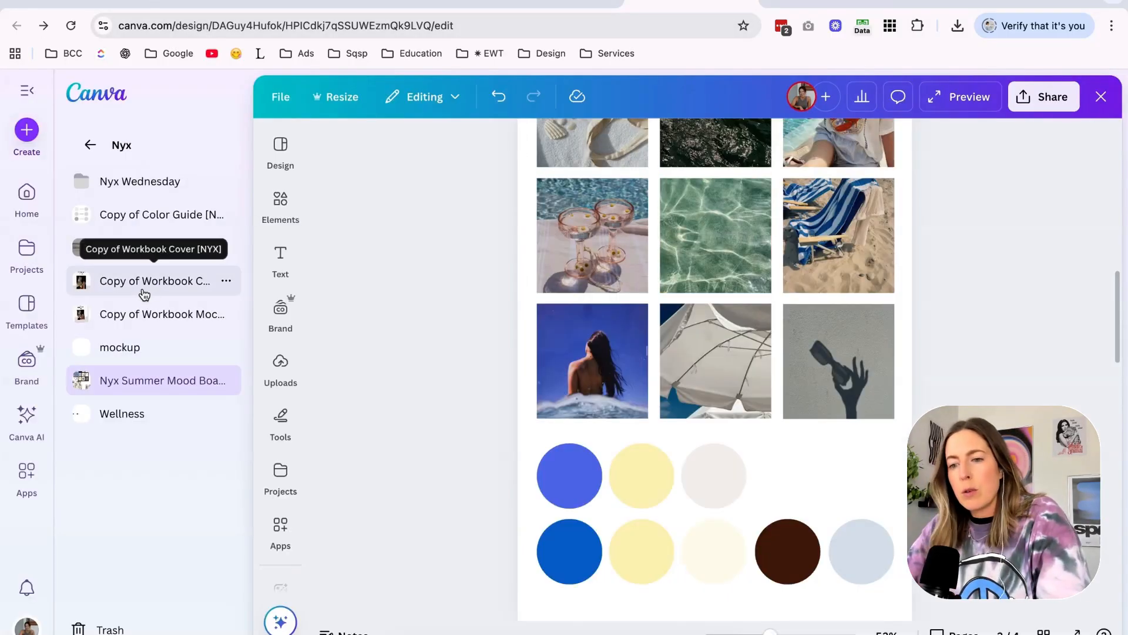
click(139, 317)
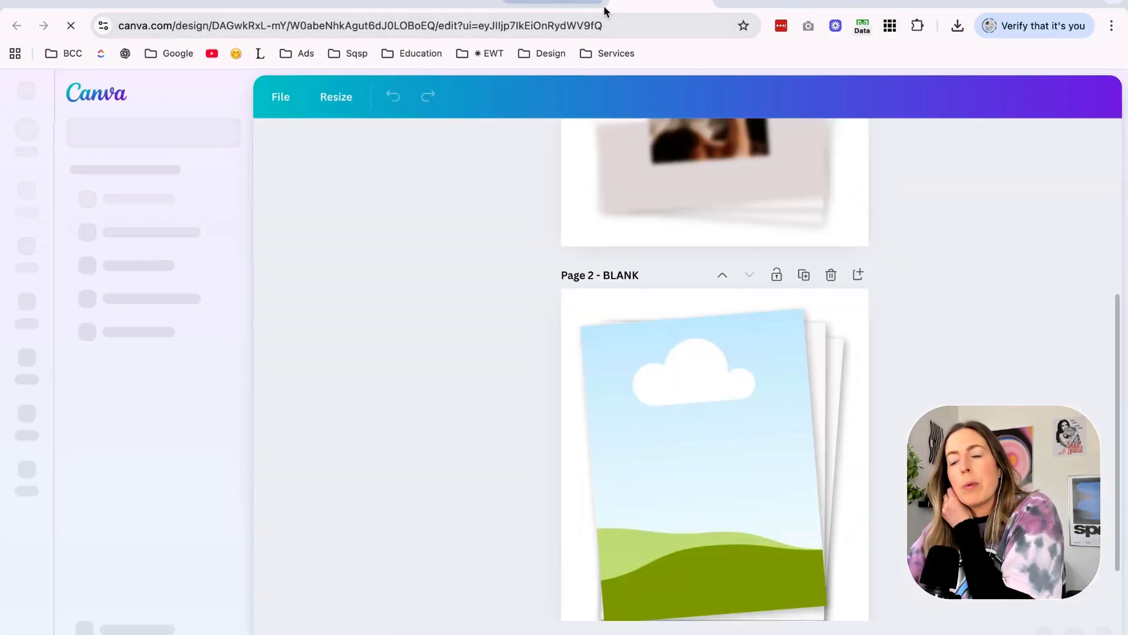
click(349, 3)
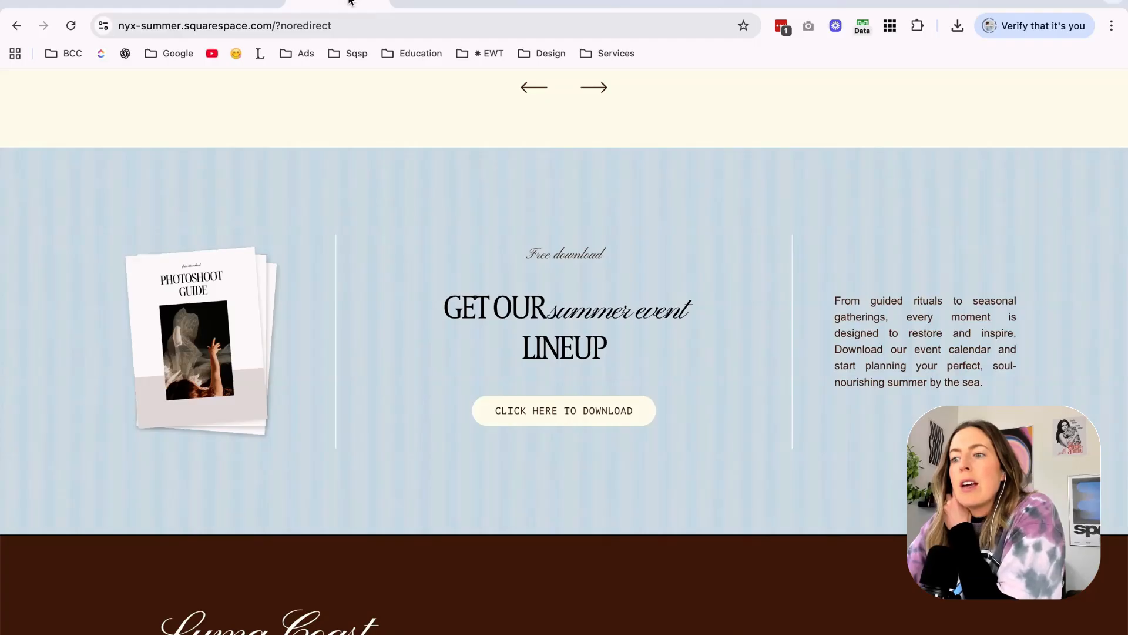
click(456, 4)
click(539, 5)
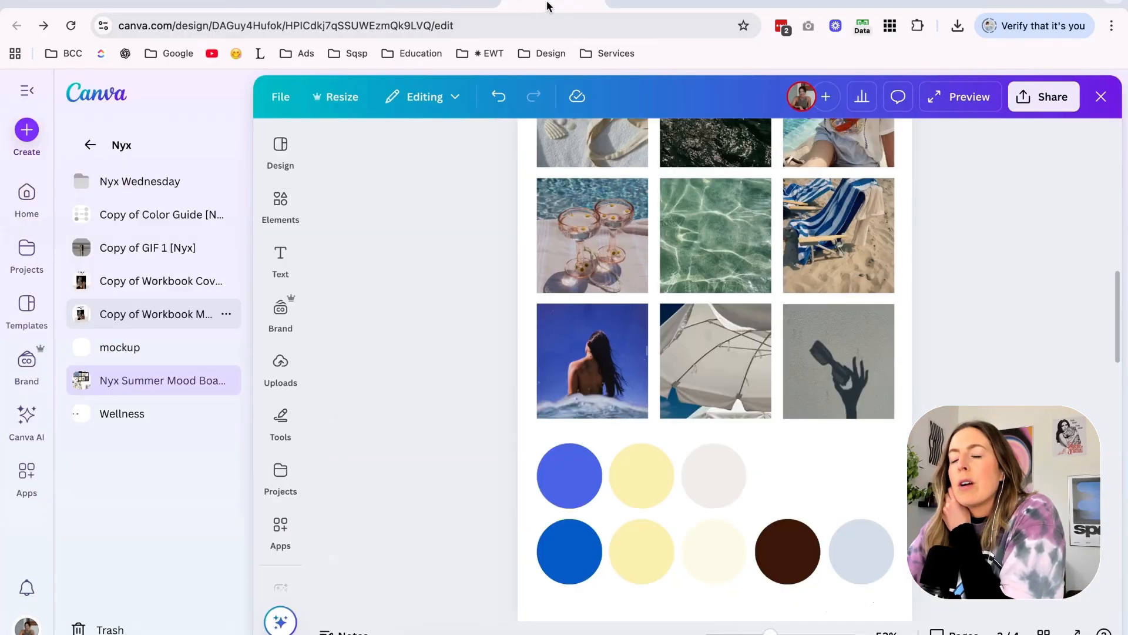
click(641, 2)
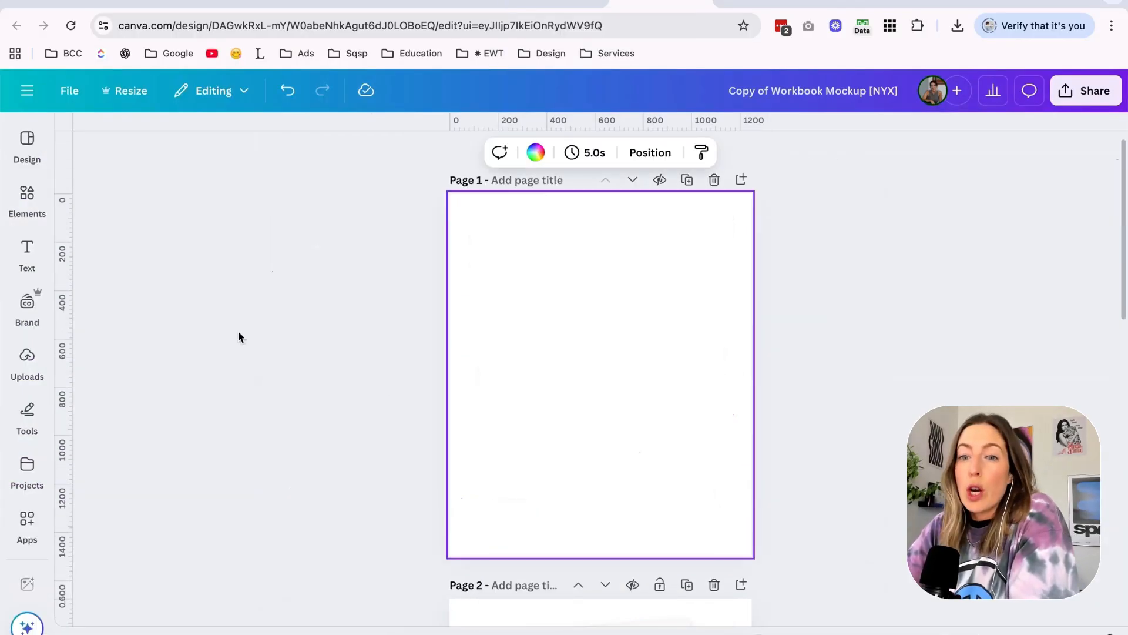
Search Canva's elements for "notepad" and limit the results to photos.
click(27, 199)
click(131, 147)
text(notepa)
key(BackSpace)
key(BackSpace)
text(book)
key(Return)
click(174, 175)
scroll(221, 312, down, 1)
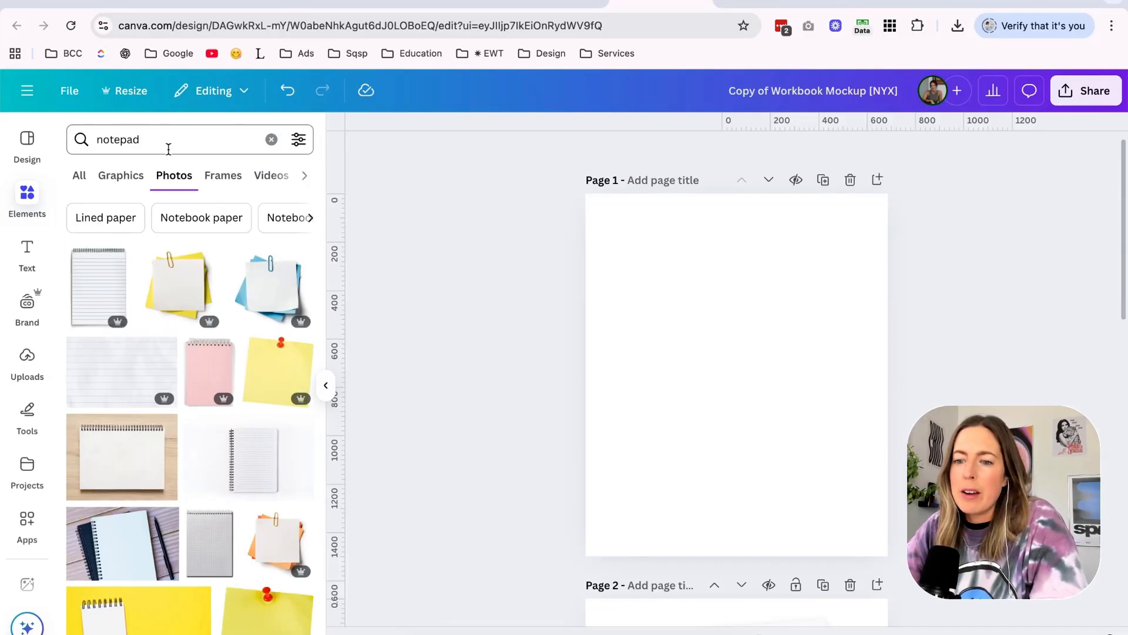
Try a blank spiral notebook photo on page 1 and compare it with the live free download section.
scroll(161, 318, down, 6)
click(194, 347)
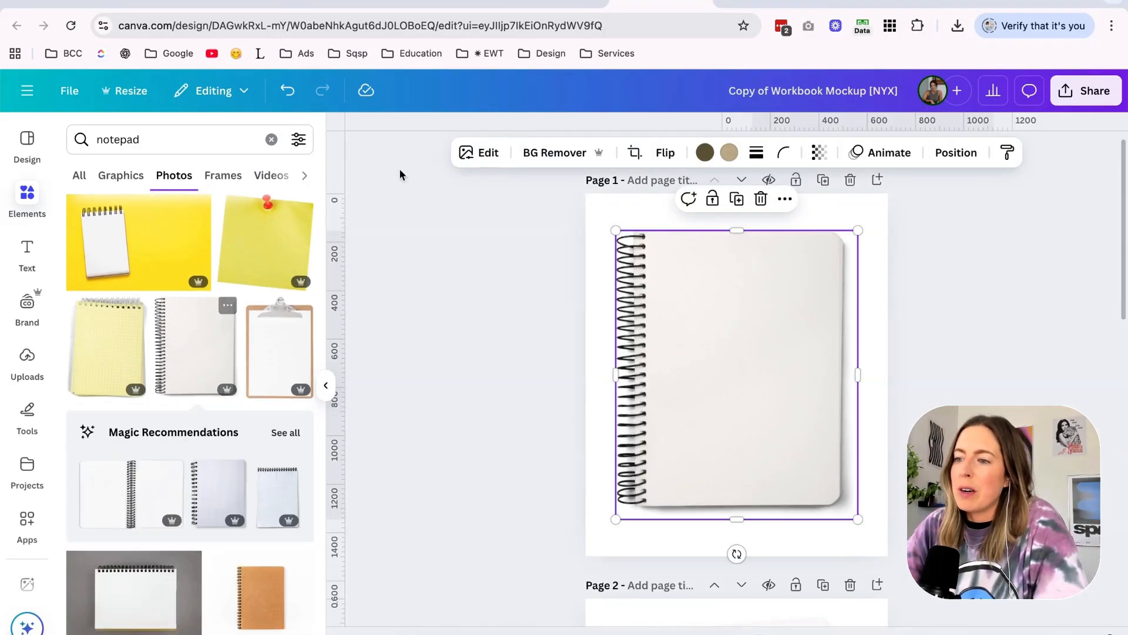
click(338, 3)
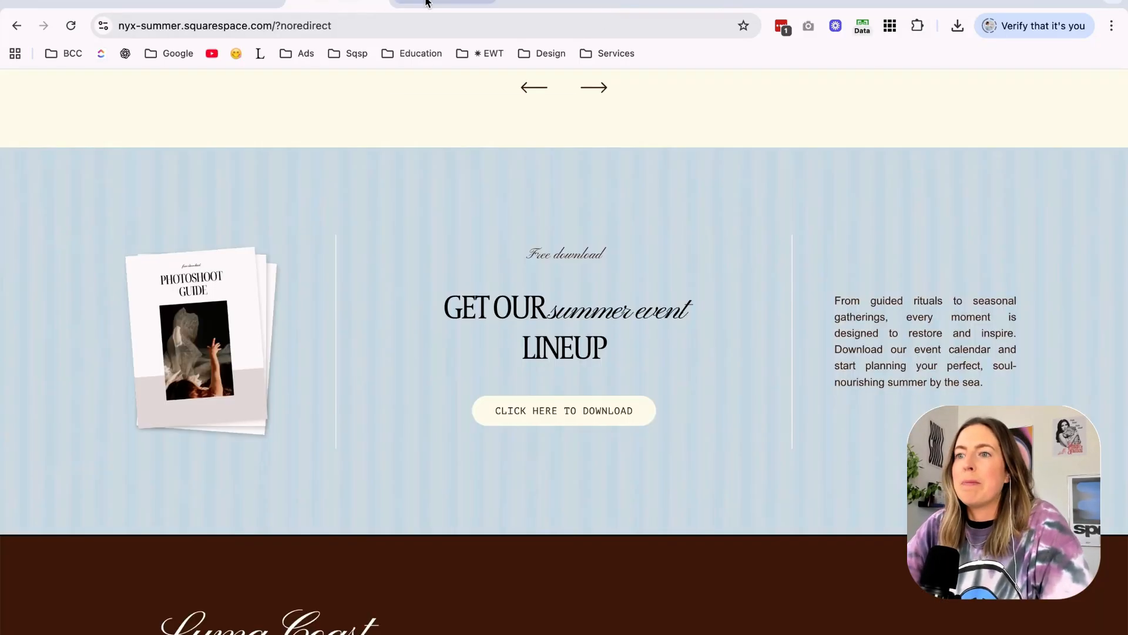
click(635, 3)
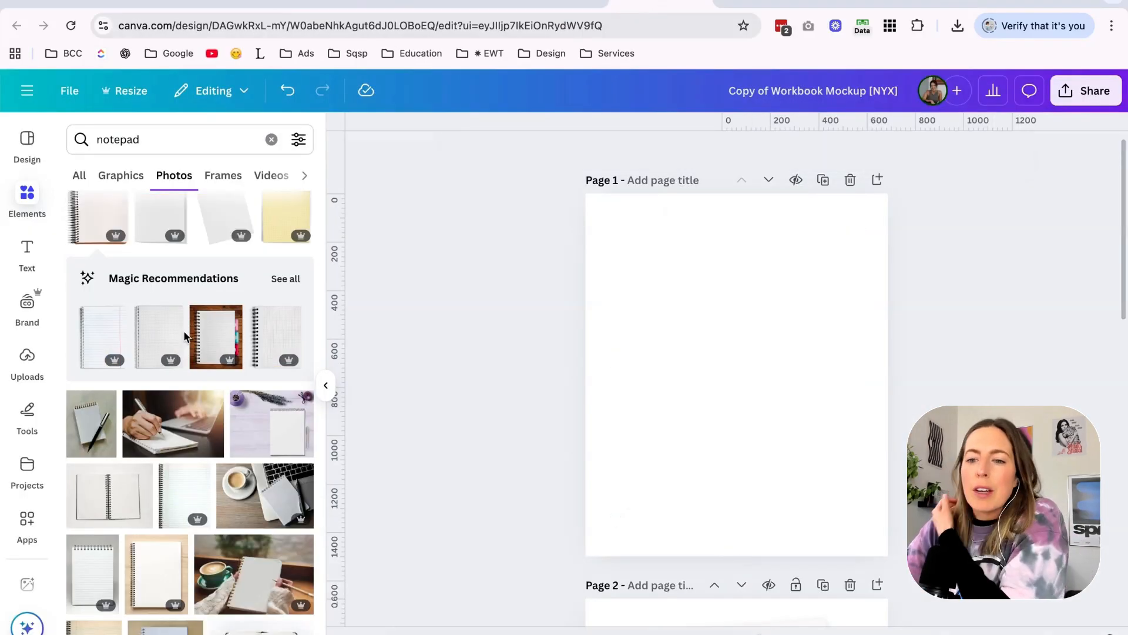
Add another photo of a blank cream spiral notebook to page 1 of the mockup.
scroll(184, 336, down, 3)
click(156, 467)
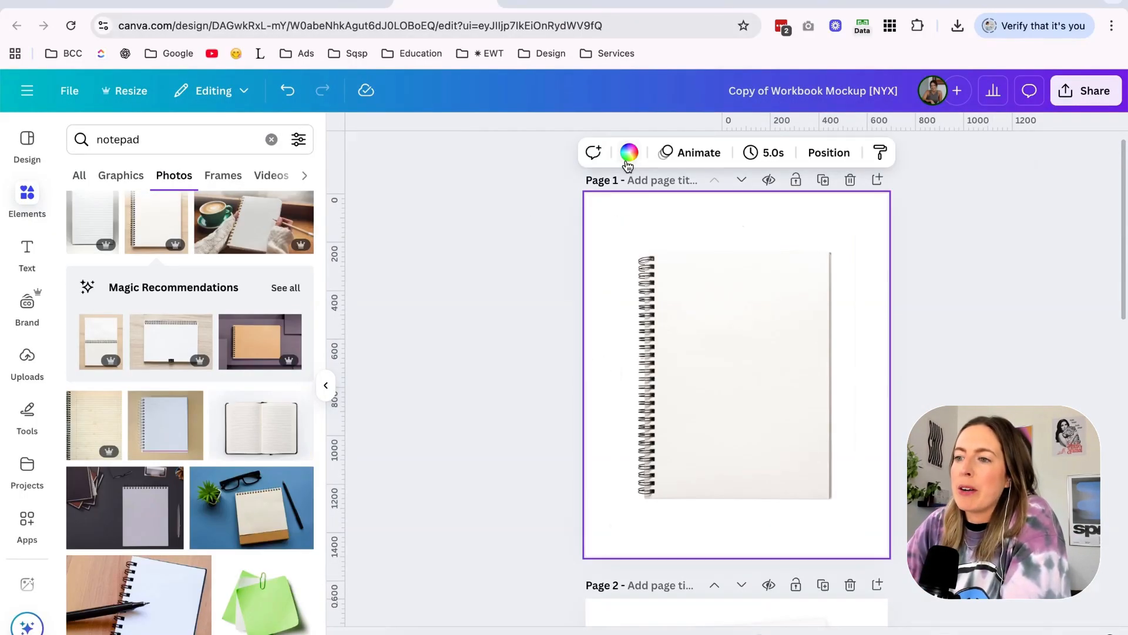
Copy the pale blue swatch from the mood board design and apply its color as page 1's background in the workbook mockup.
click(625, 160)
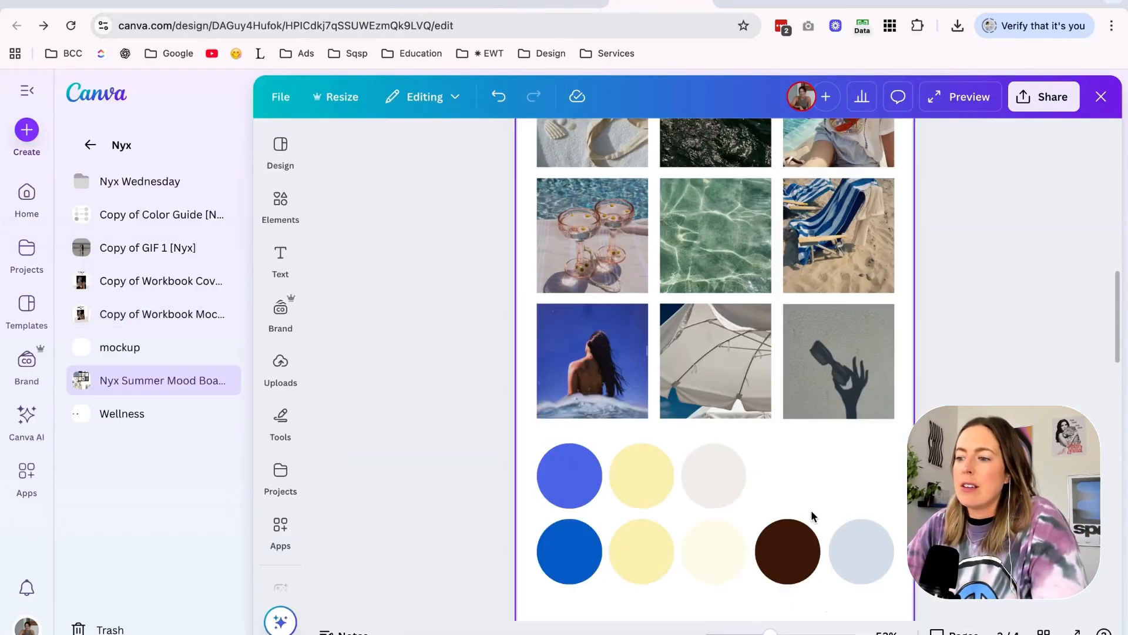
click(840, 542)
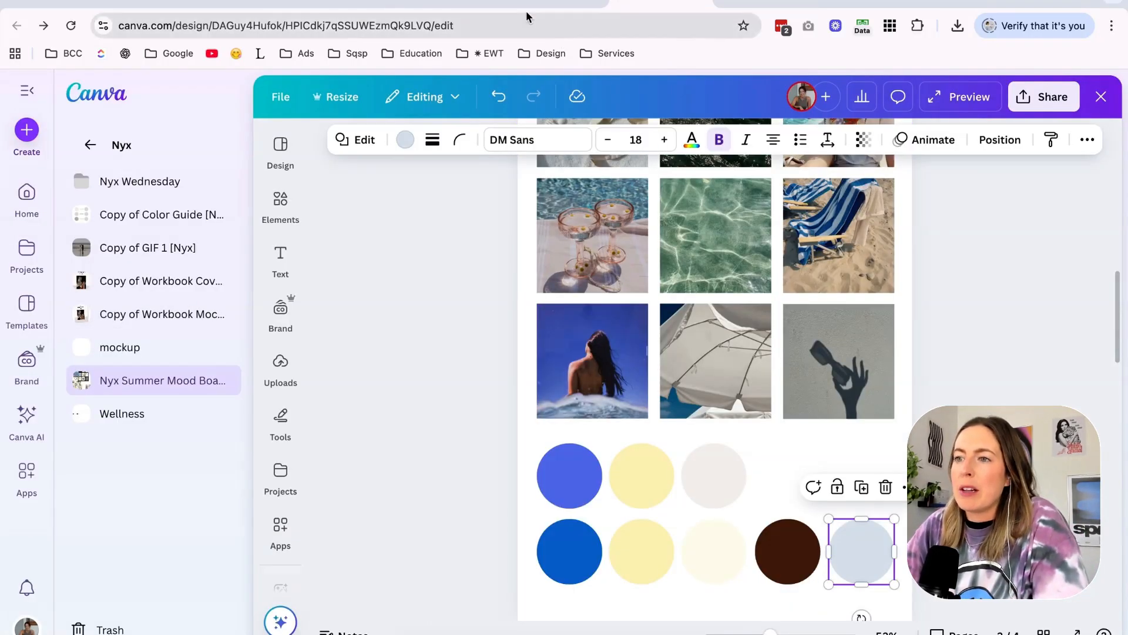
click(446, 7)
key(ctrl+v)
click(642, 229)
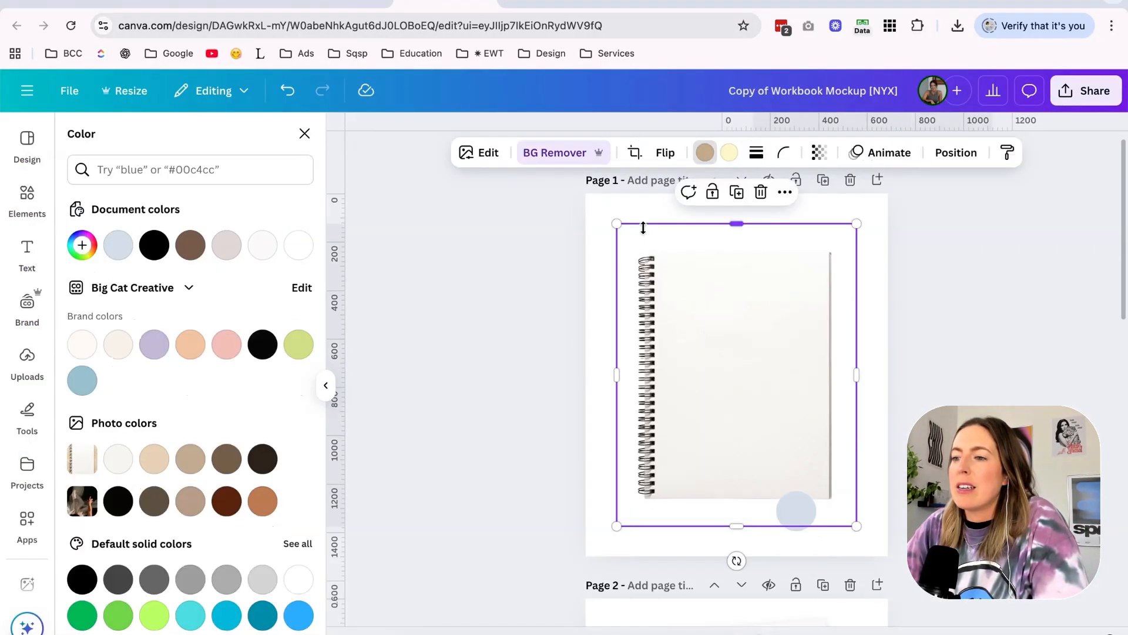
click(555, 180)
click(629, 164)
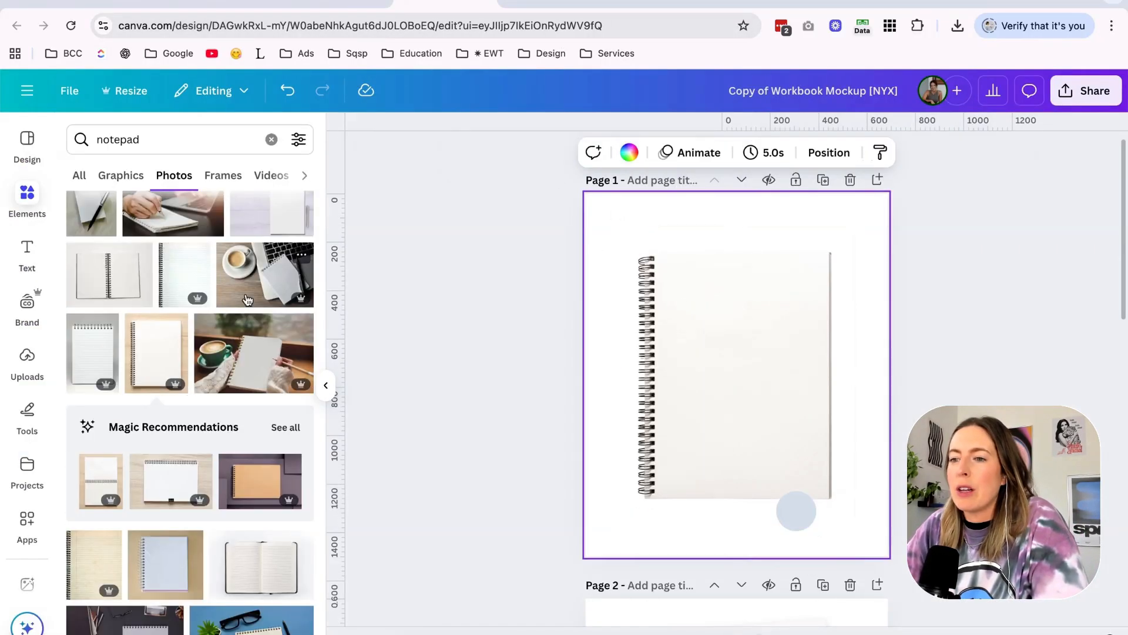
click(629, 154)
click(190, 245)
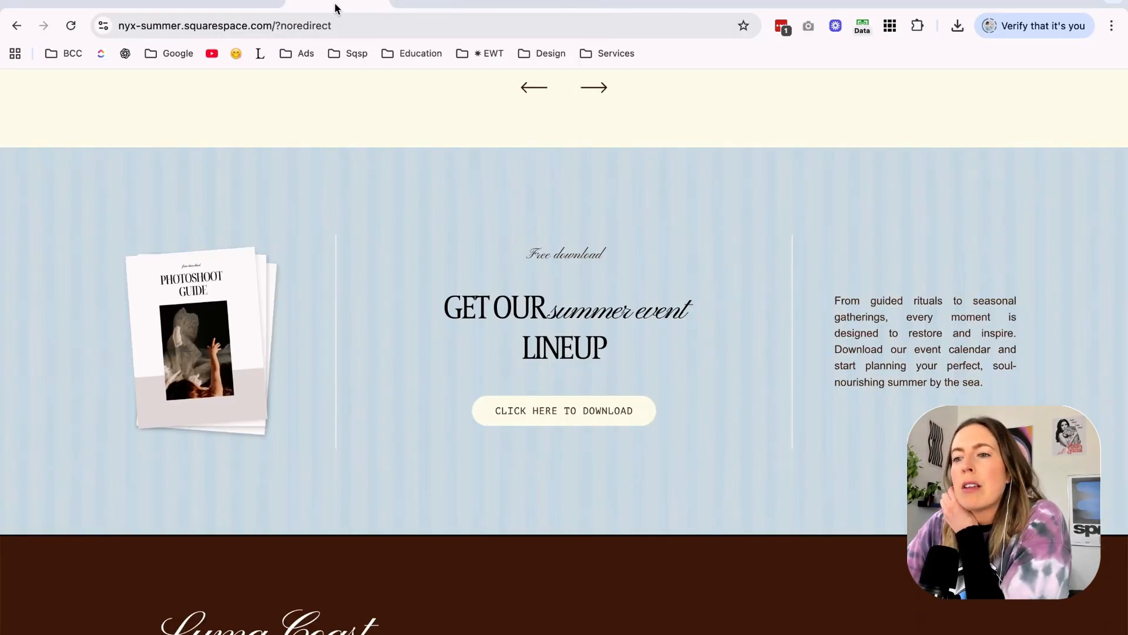
Add the two-line title "Summer Lineup" in Pinyon Script to the notebook cover and tighten its line spacing.
click(451, 5)
click(747, 368)
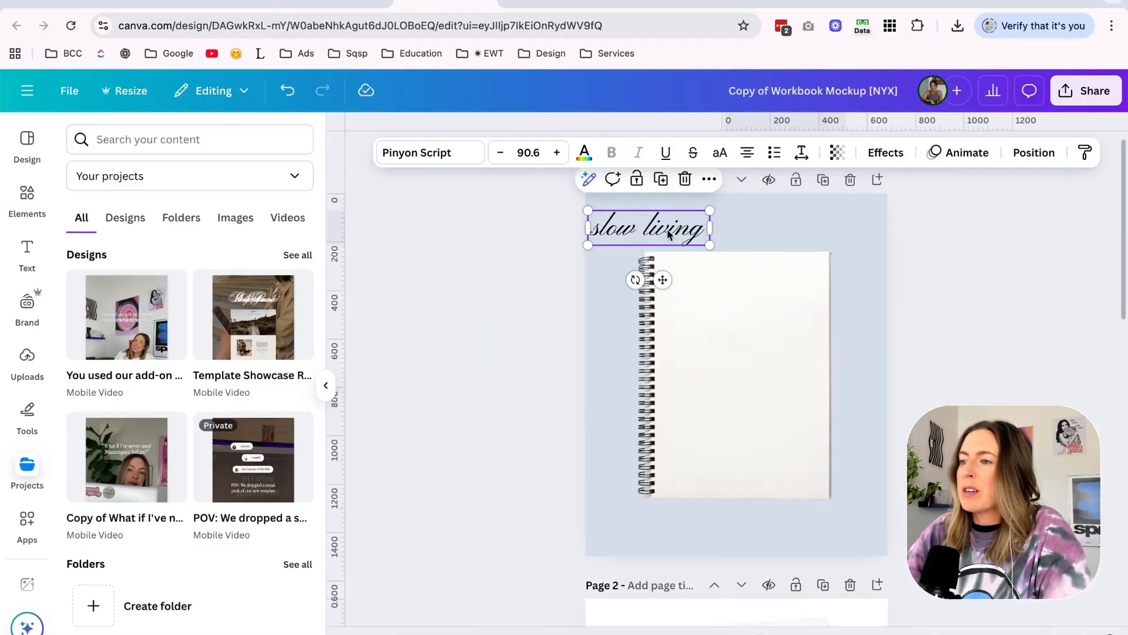
drag(670, 231, 754, 358)
double_click(754, 357)
text(Summer)
key(Return)
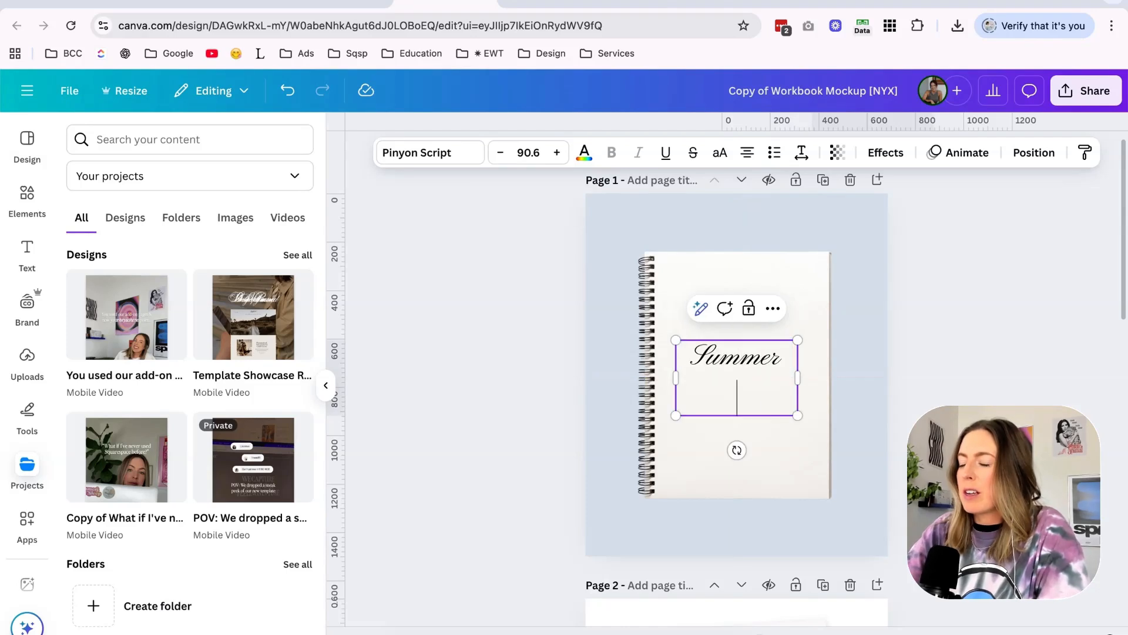
key(Escape)
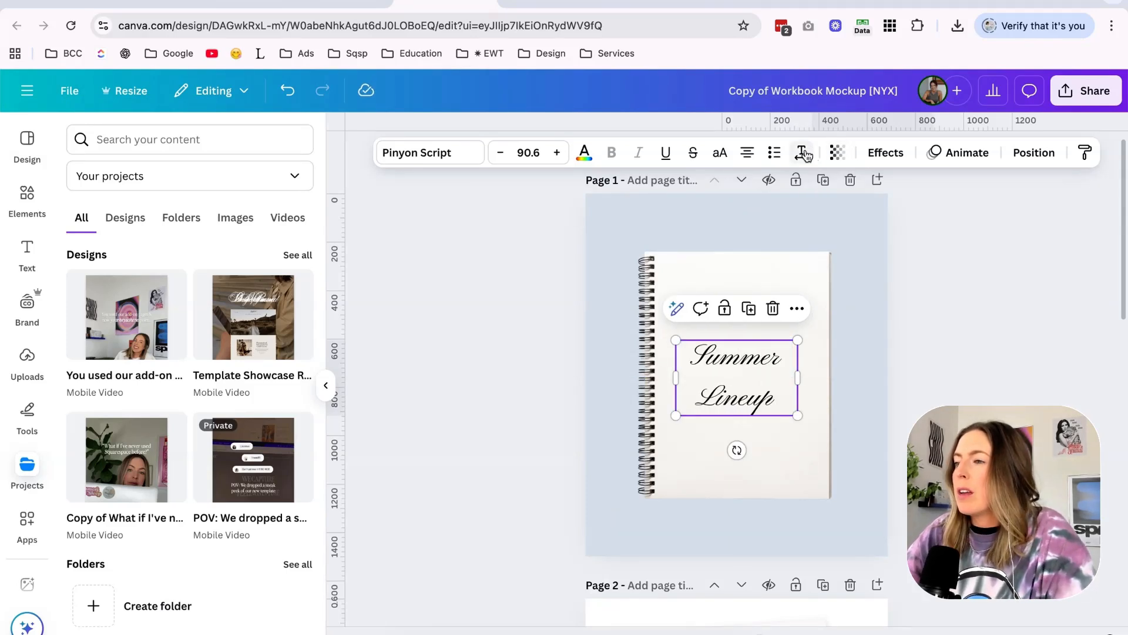
click(839, 158)
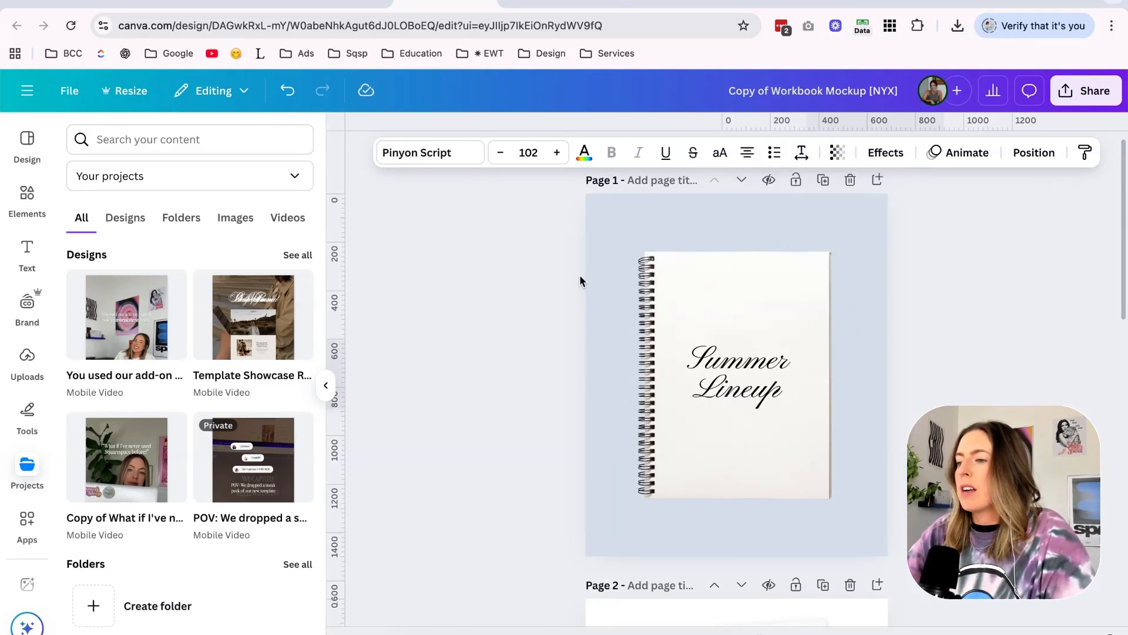
click(580, 282)
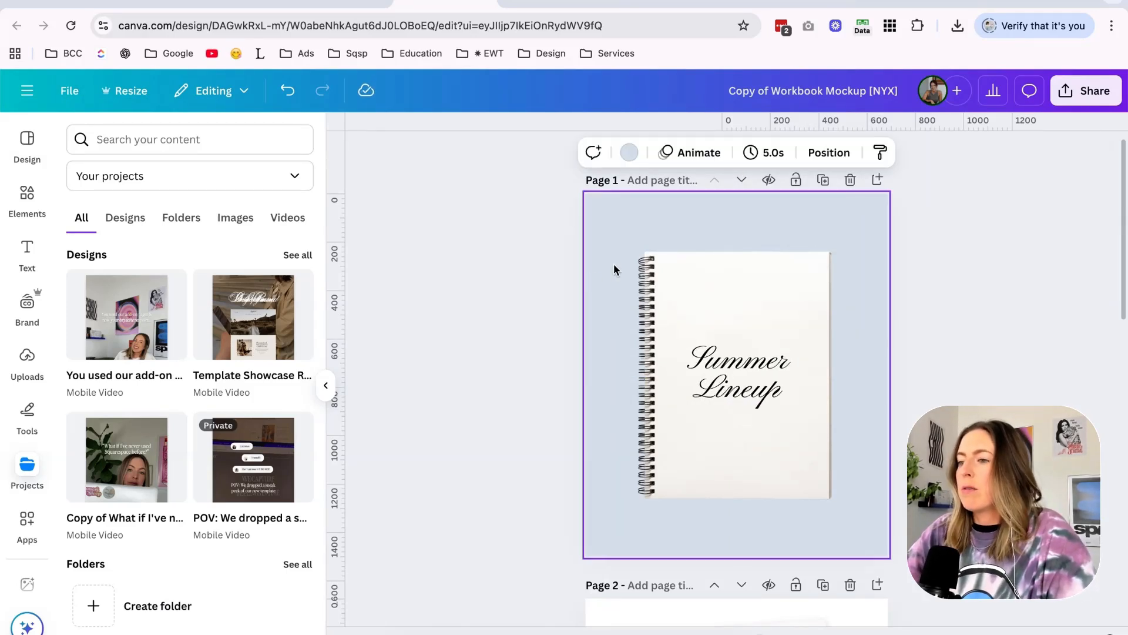
Clear page 1's blue background, then enlarge the notebook and its title together to fill the page and tilt them slightly counterclockwise.
click(615, 270)
key(Delete)
drag(603, 237, 816, 426)
drag(856, 219, 903, 171)
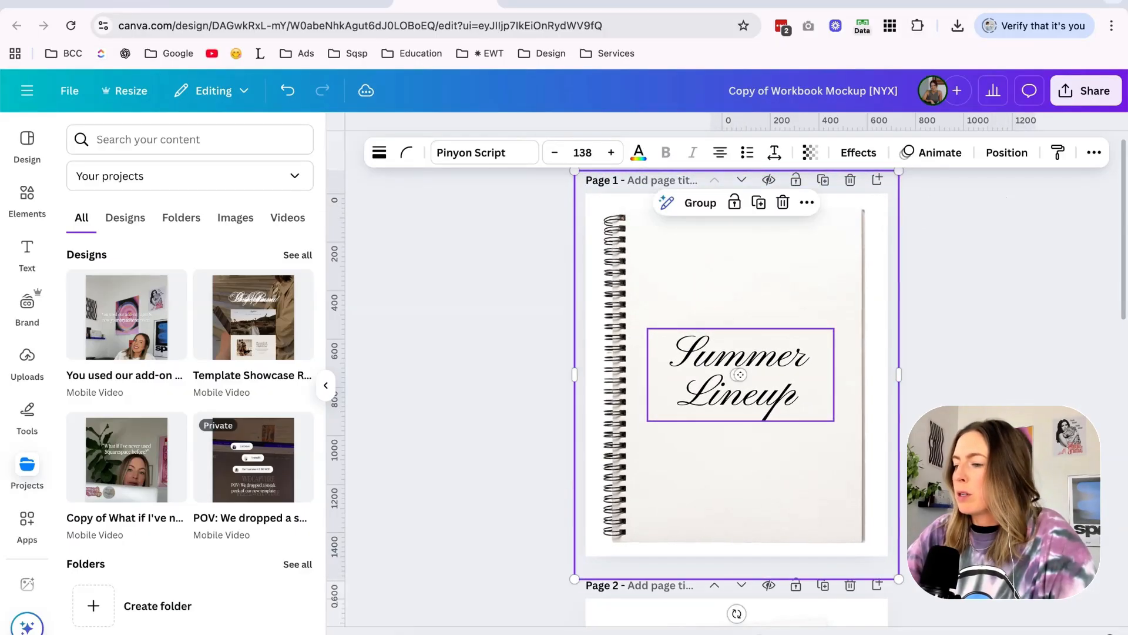
drag(737, 614, 746, 614)
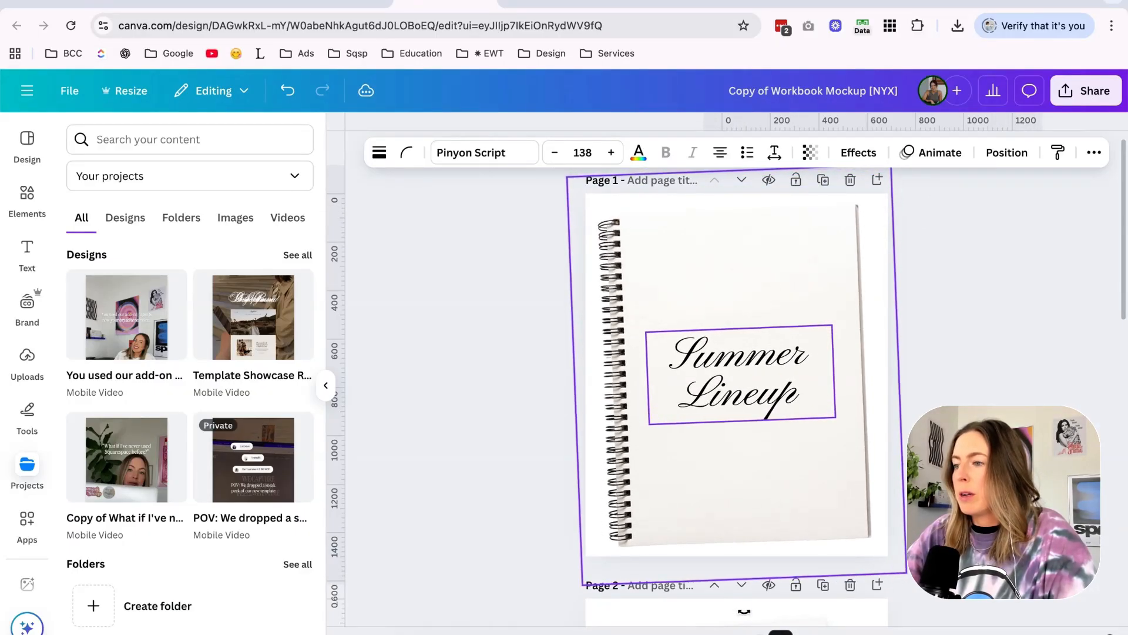
Download the notebook mockup from Canva as a PNG.
click(1085, 90)
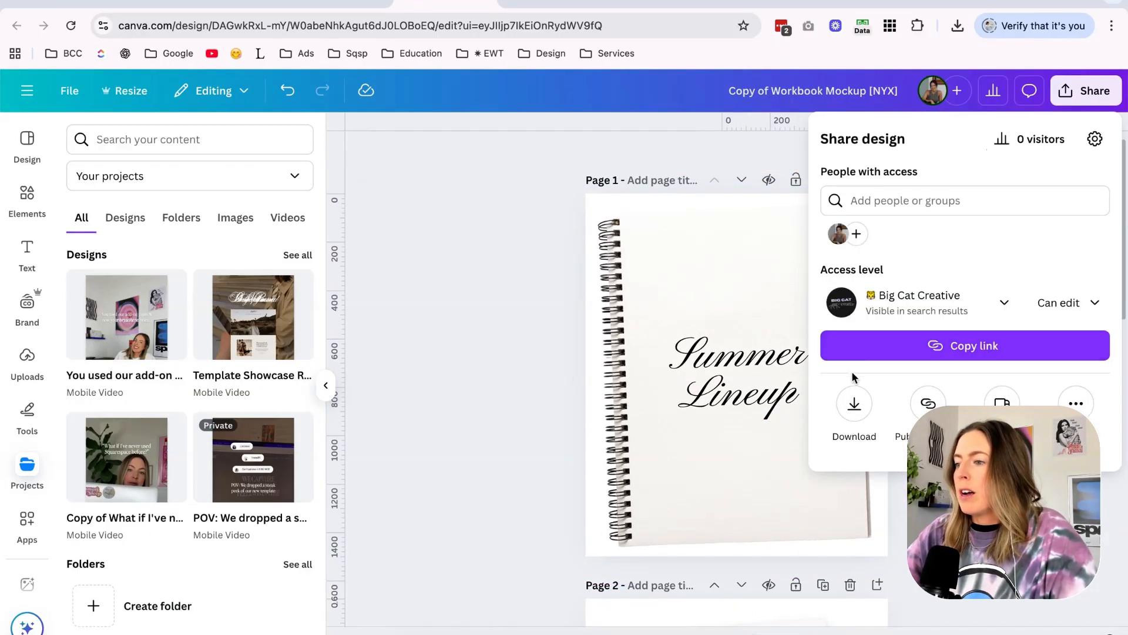
click(855, 403)
click(915, 194)
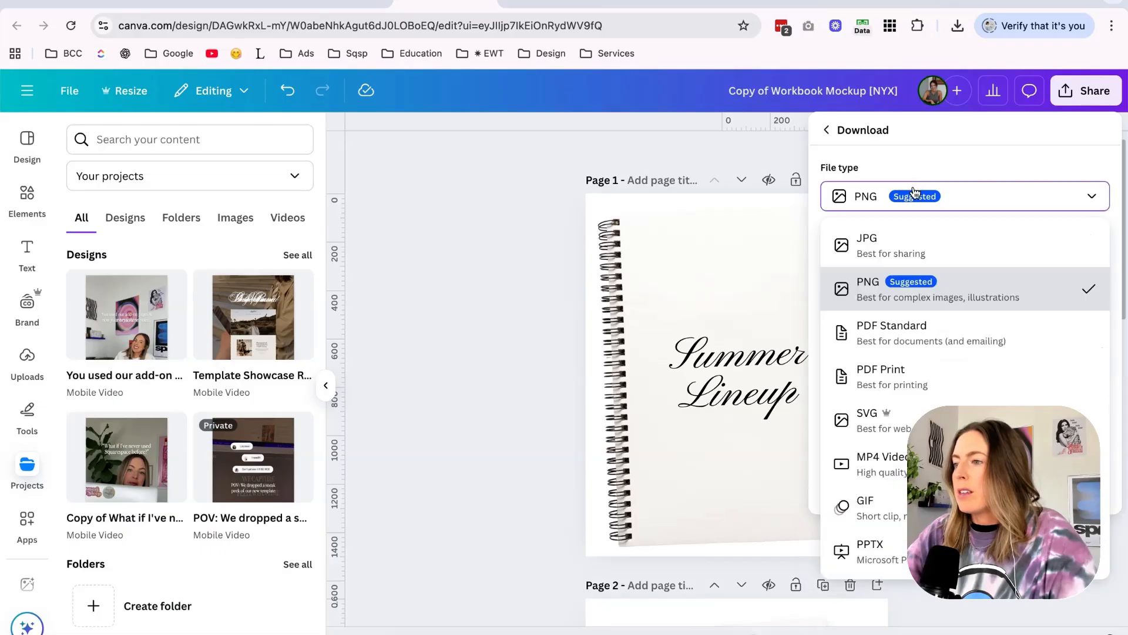
click(898, 305)
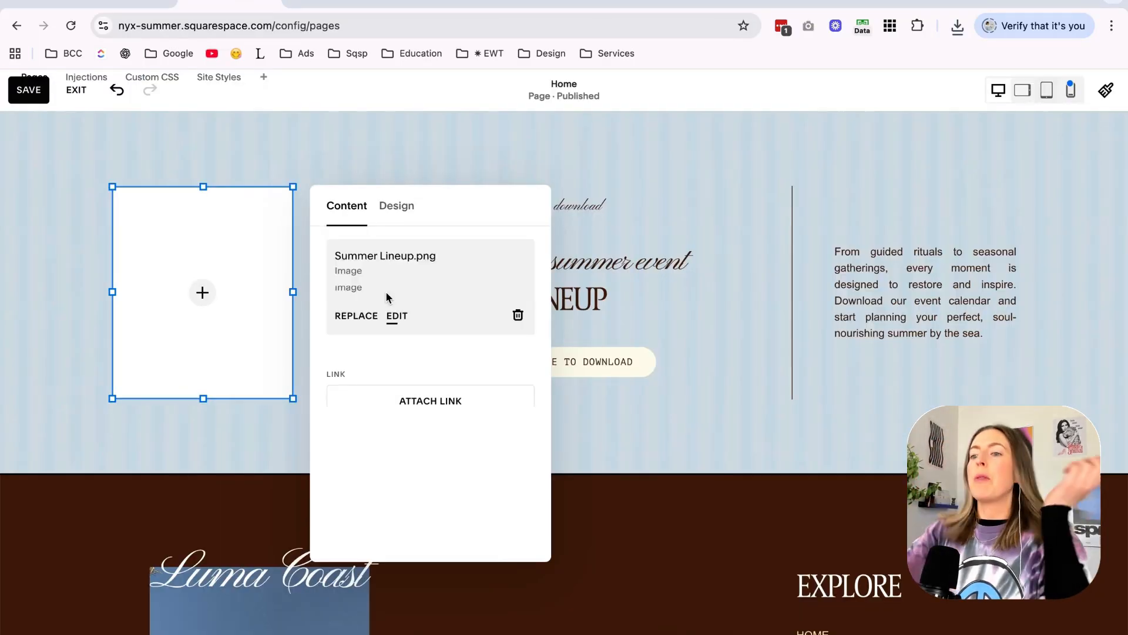
Switch to Squarespace and put Summer Lineup.png in the free download section's image block on the Home page.
click(388, 297)
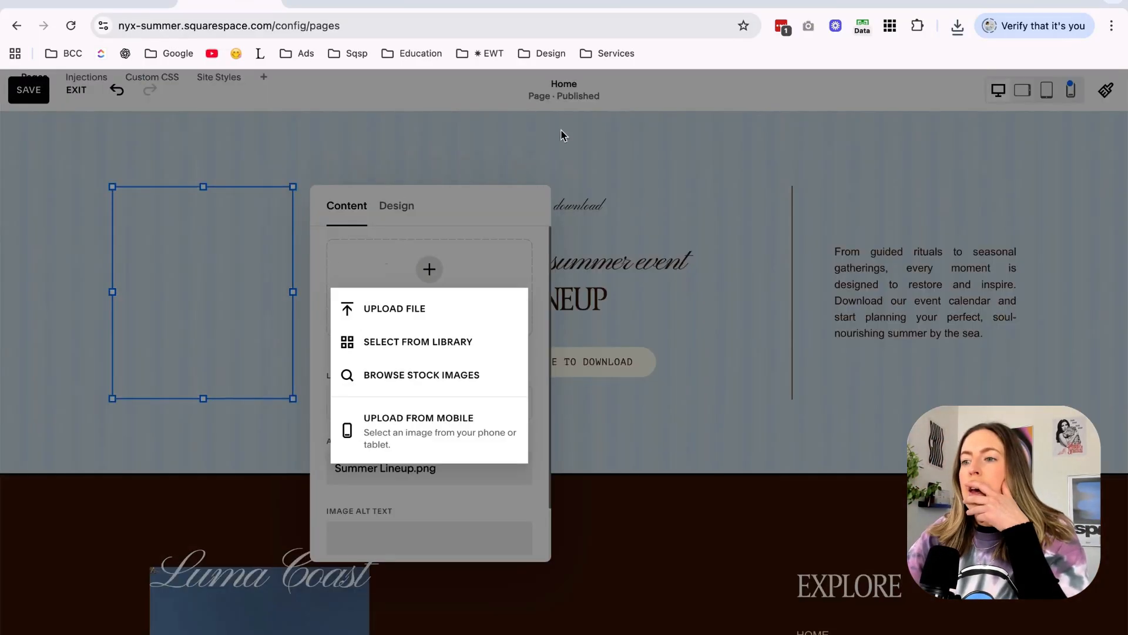
click(564, 141)
click(566, 146)
scroll(567, 152, up, 3)
scroll(567, 153, down, 1)
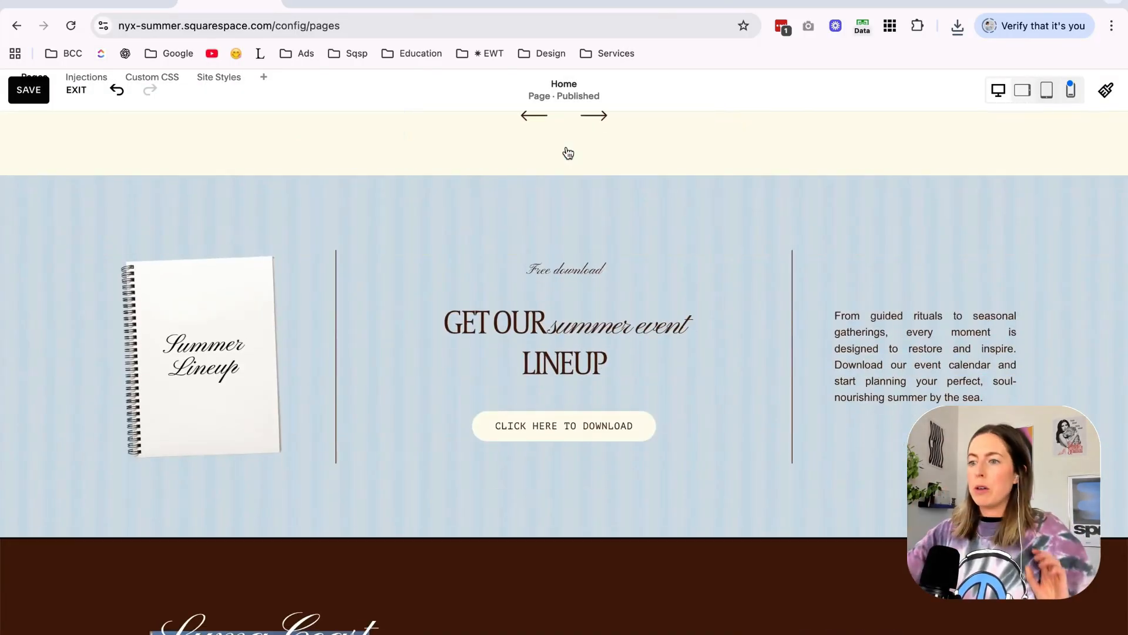
Remove the social icons block from the site footer and save the changes.
scroll(568, 153, down, 8)
scroll(568, 153, down, 1)
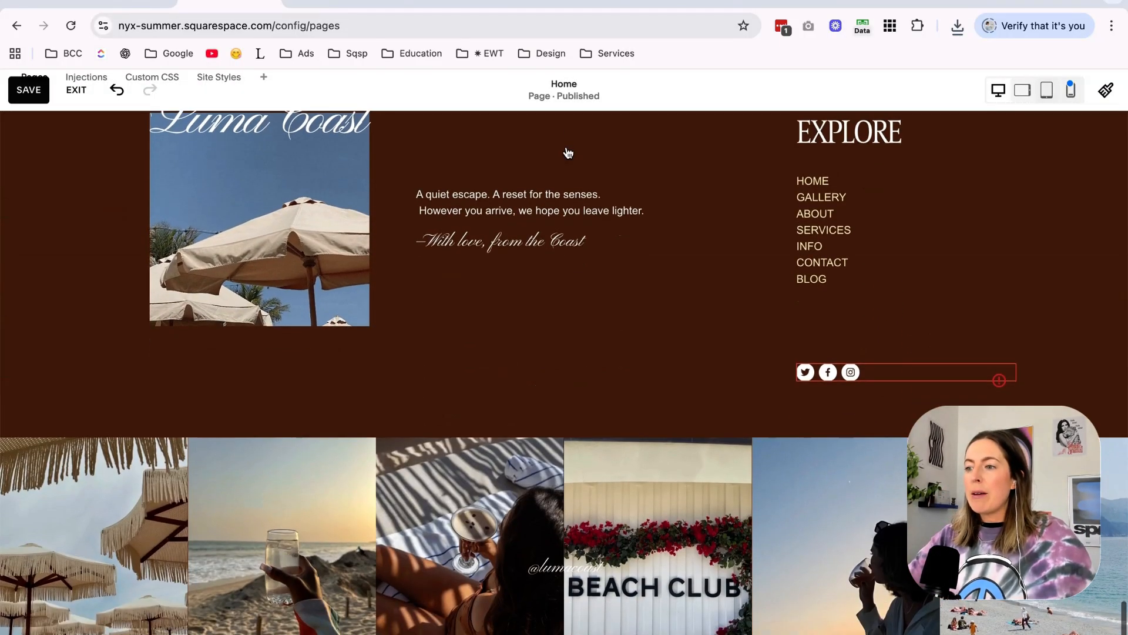
scroll(566, 154, up, 3)
click(845, 590)
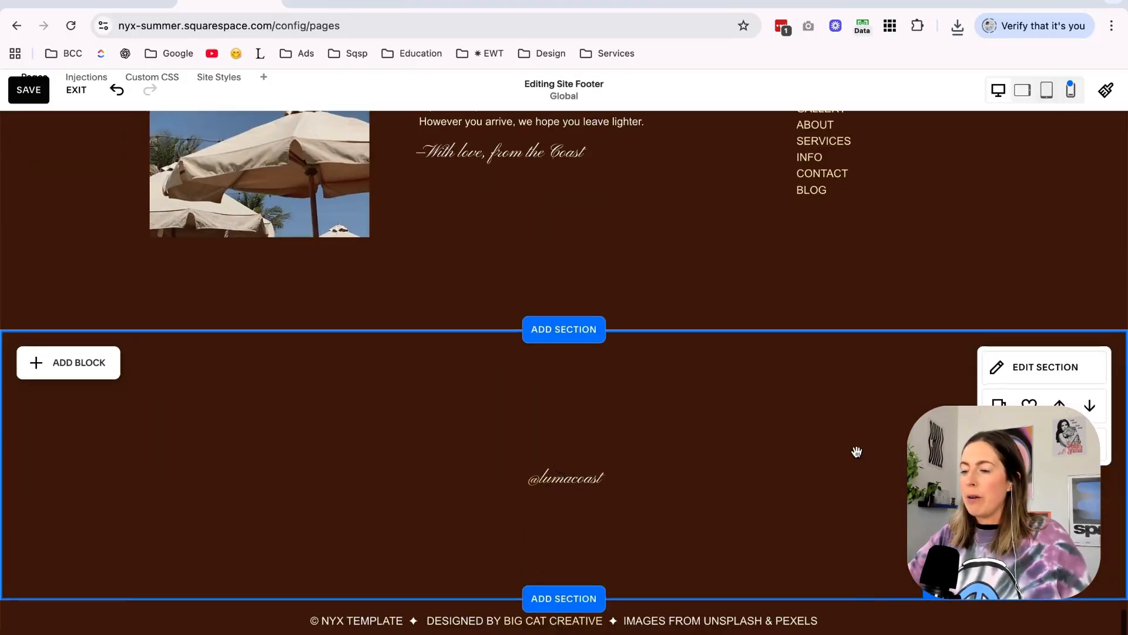
scroll(857, 452, up, 4)
click(899, 330)
drag(884, 450, 886, 405)
click(29, 89)
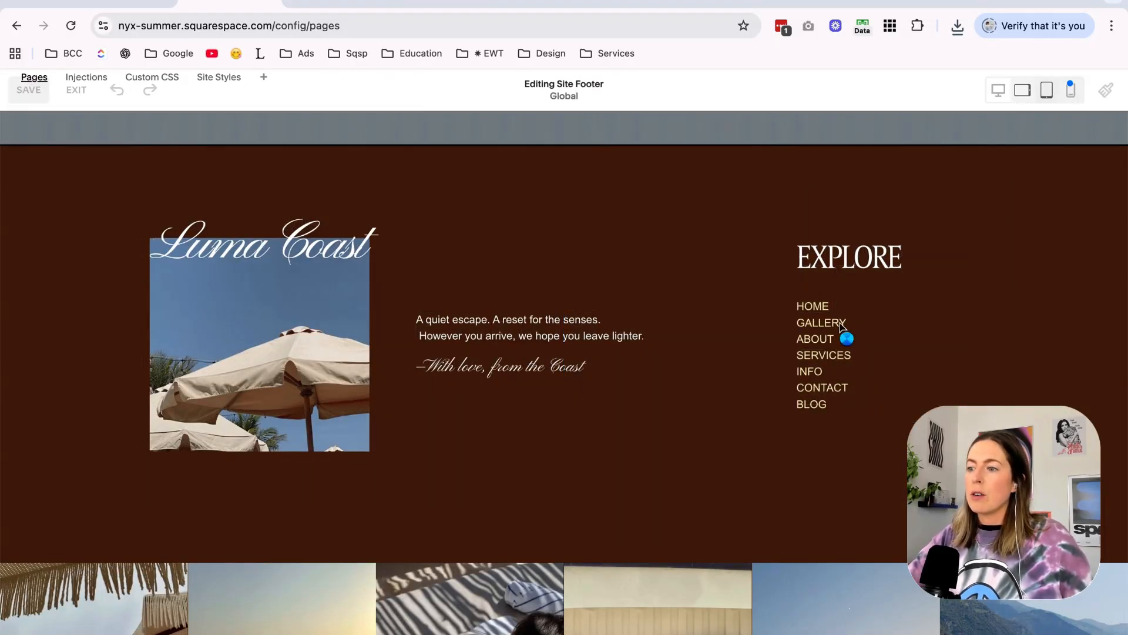
Open the Darkest 1 color theme for editing and search its settings for "link".
click(1105, 91)
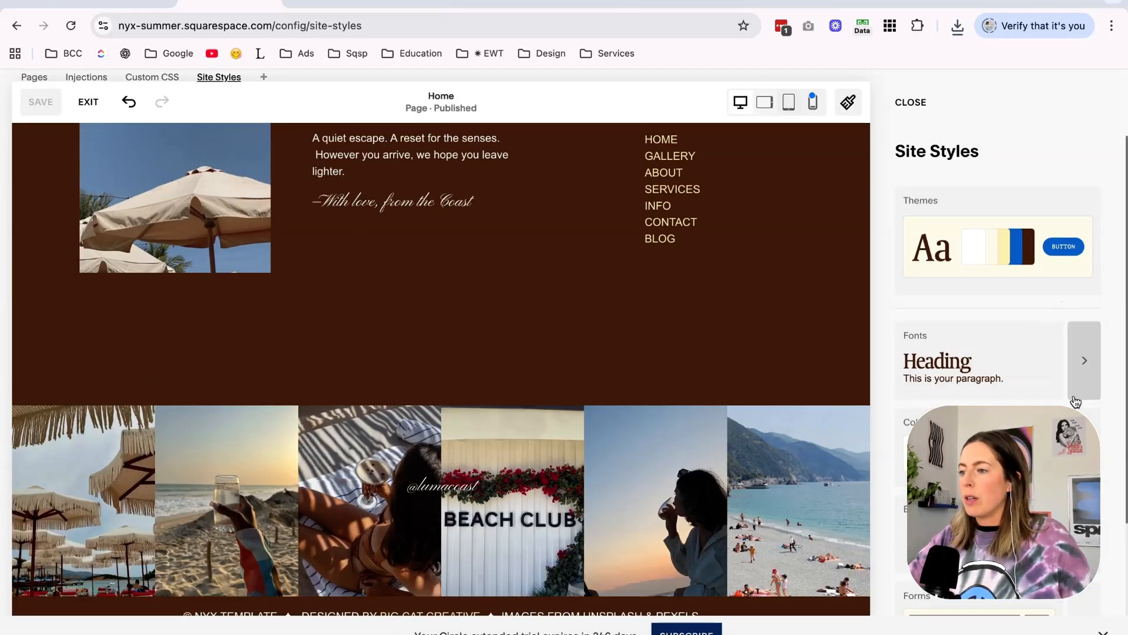
click(1077, 388)
scroll(1070, 376, down, 4)
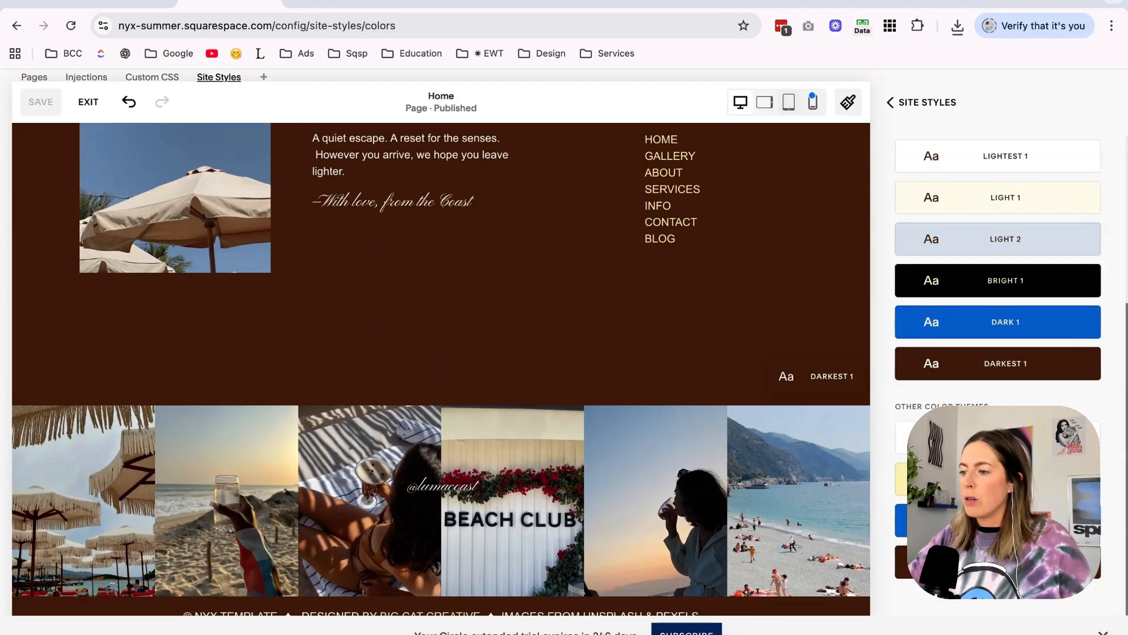
click(1080, 366)
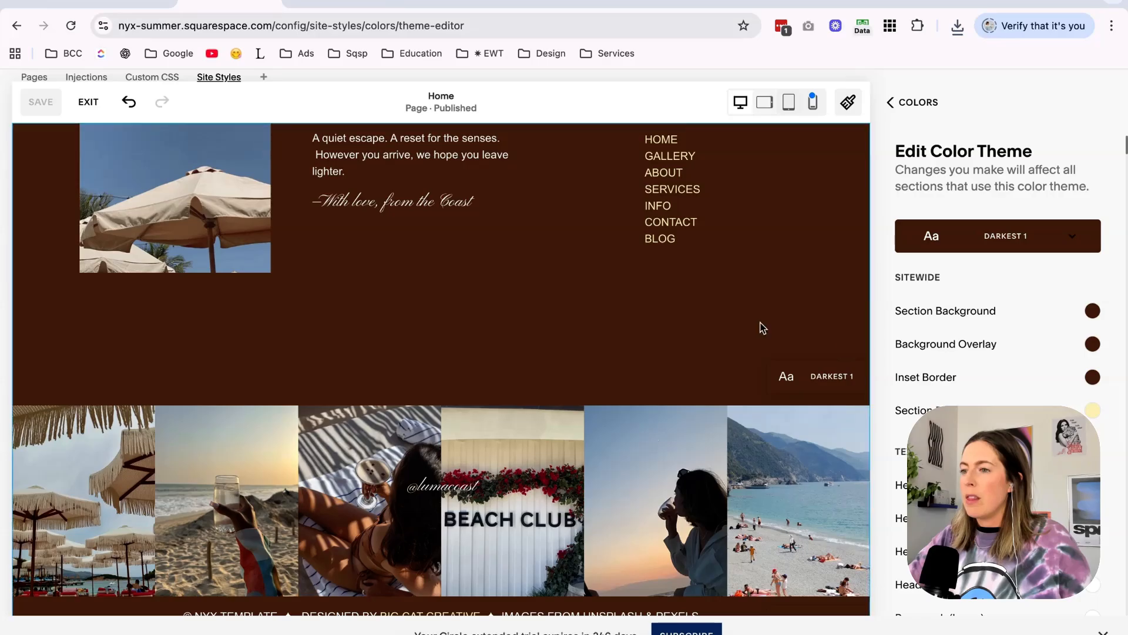
scroll(844, 350, up, 2)
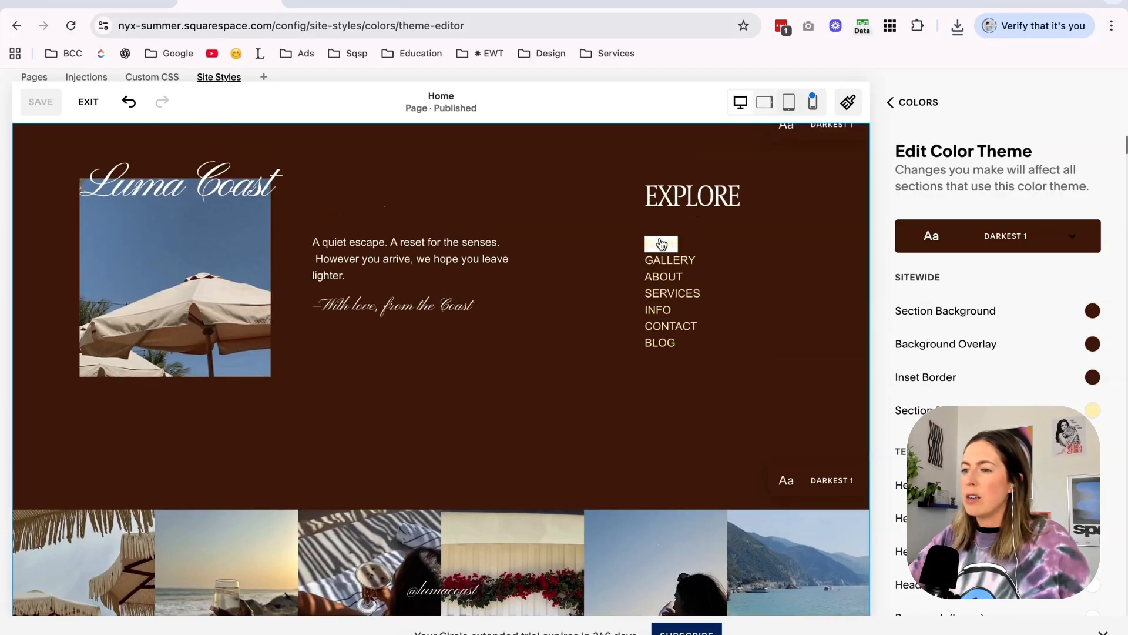
scroll(1000, 392, down, 5)
key(ctrl+f)
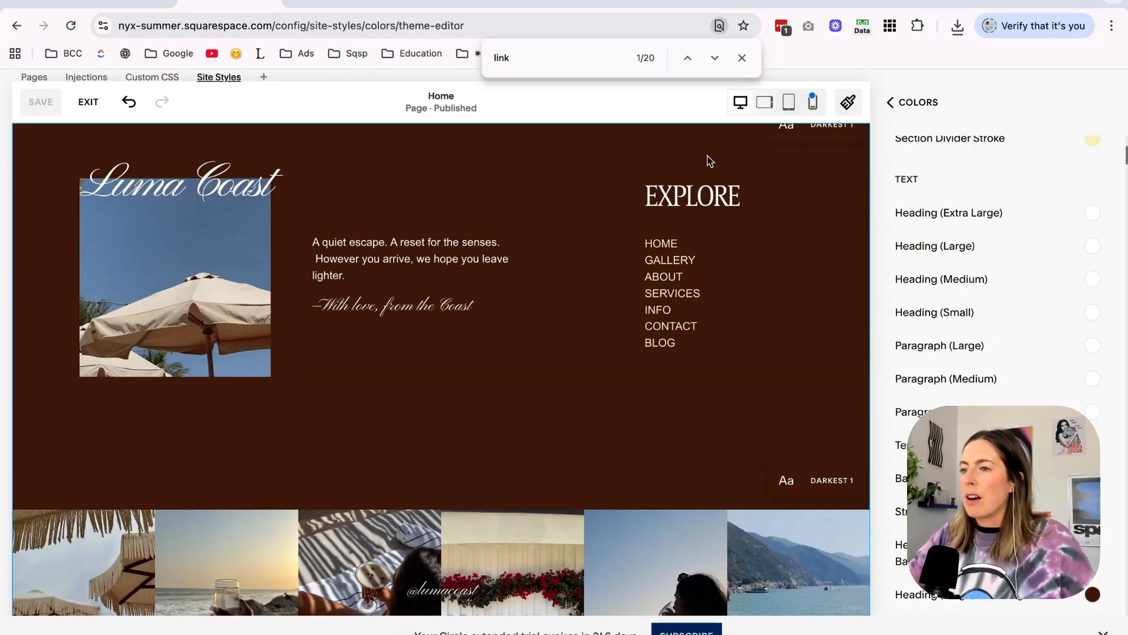
scroll(970, 354, up, 10)
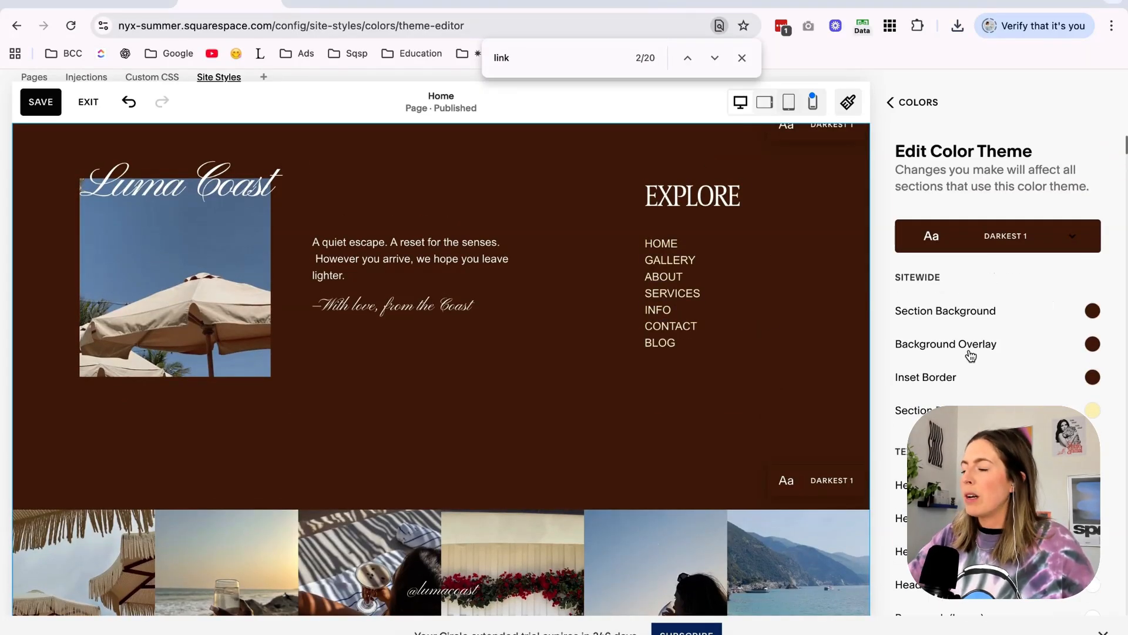
scroll(971, 356, down, 2)
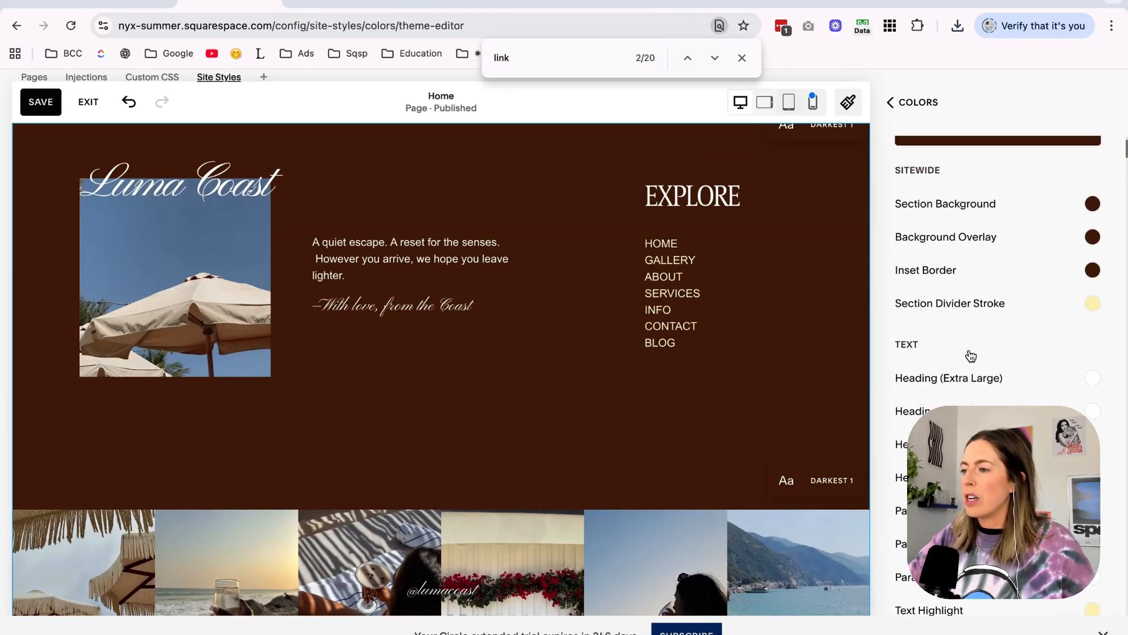
Set the extra large, large, medium and small heading colors of the Darkest 1 theme to the palette's pale cream.
click(1094, 379)
click(969, 350)
click(873, 382)
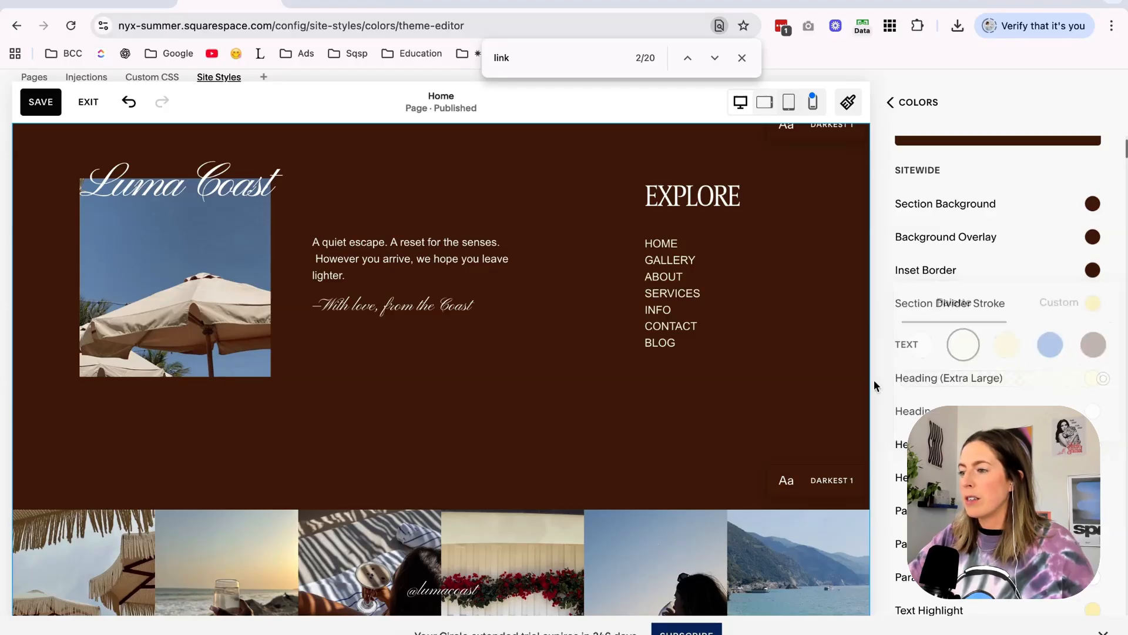
click(1097, 414)
click(893, 394)
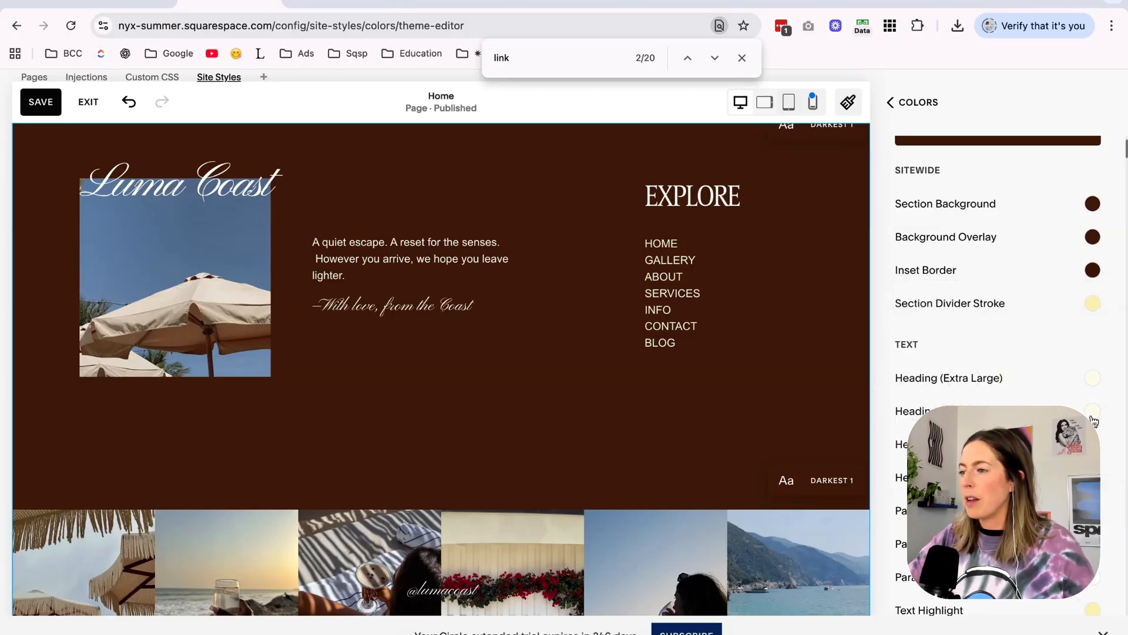
click(1097, 446)
click(888, 415)
click(1096, 479)
click(903, 469)
Set the large, medium and small paragraph colors of Darkest 1 to the same pale cream, then save and exit editing.
click(1094, 511)
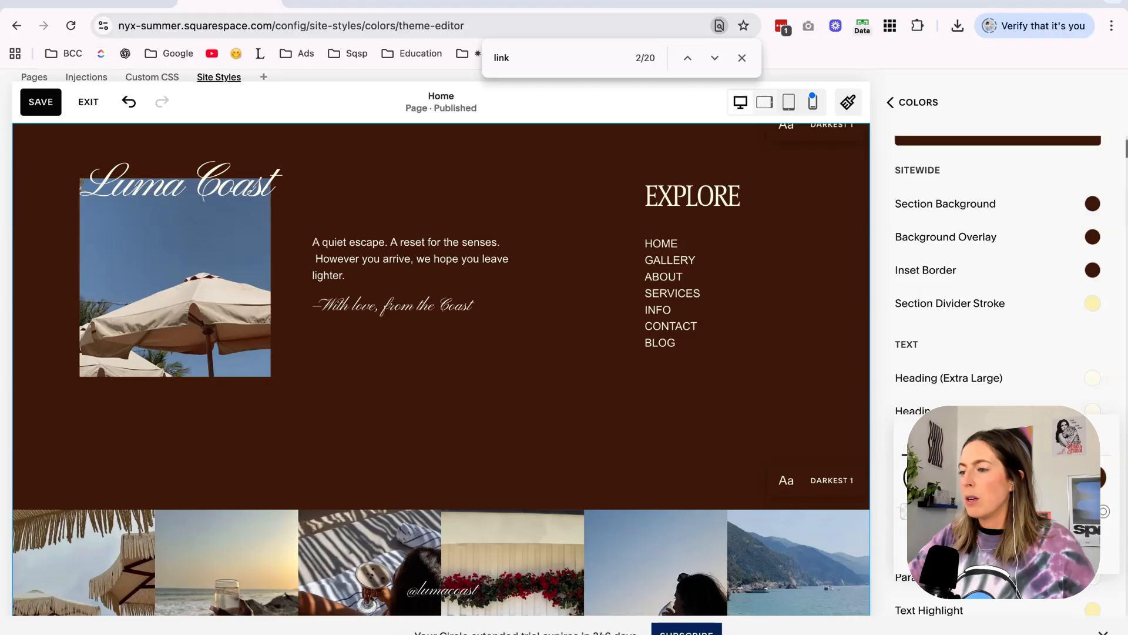
click(874, 506)
click(1094, 544)
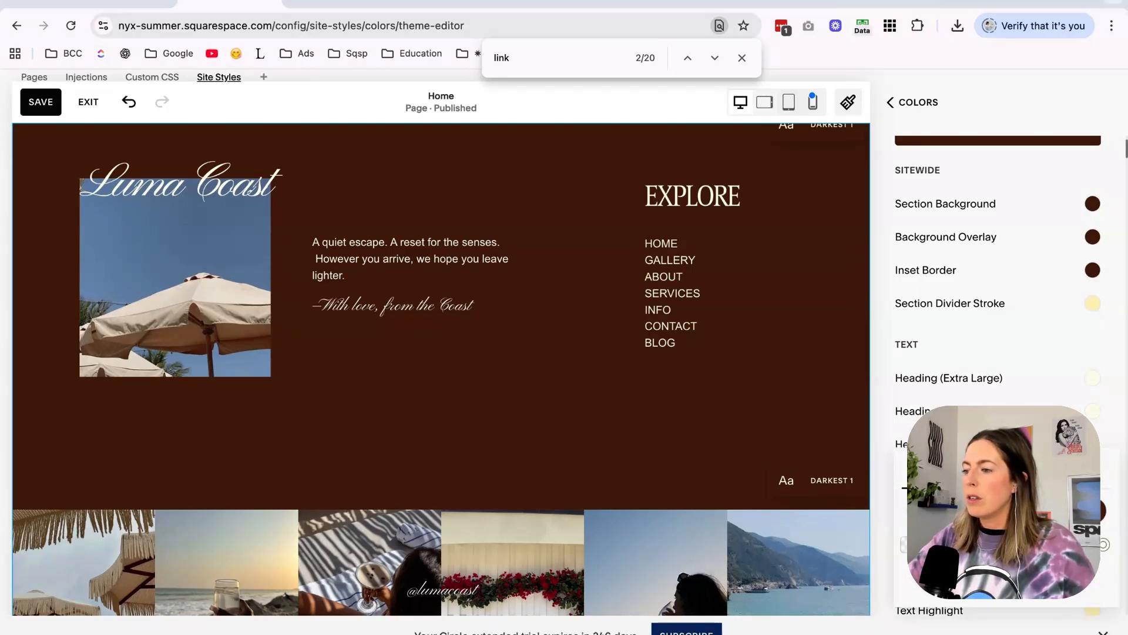
click(896, 516)
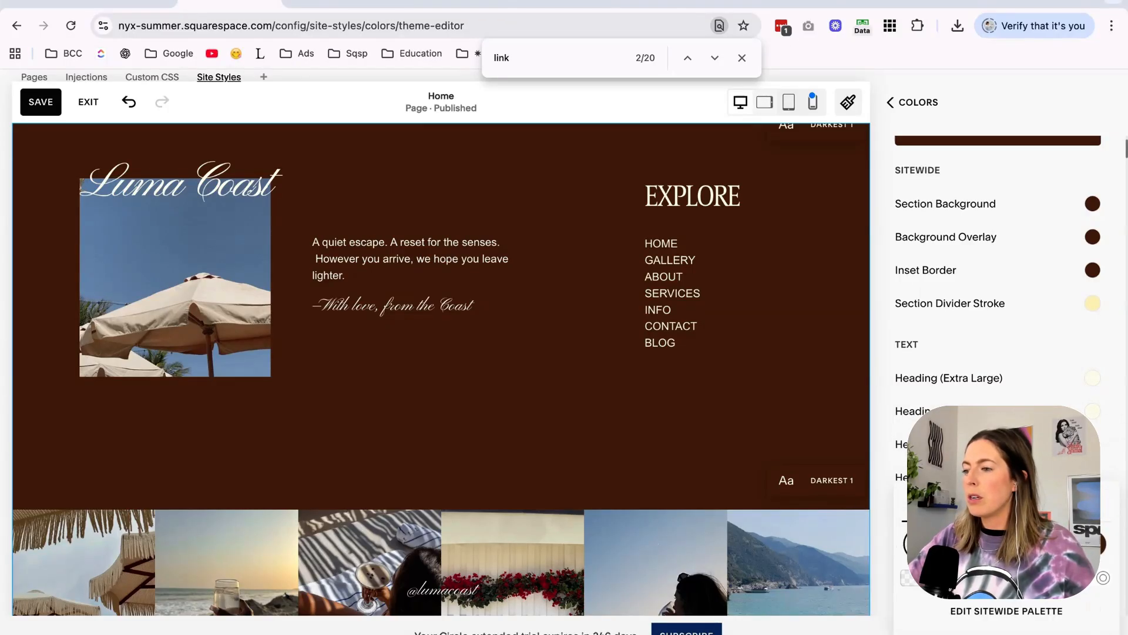
click(41, 102)
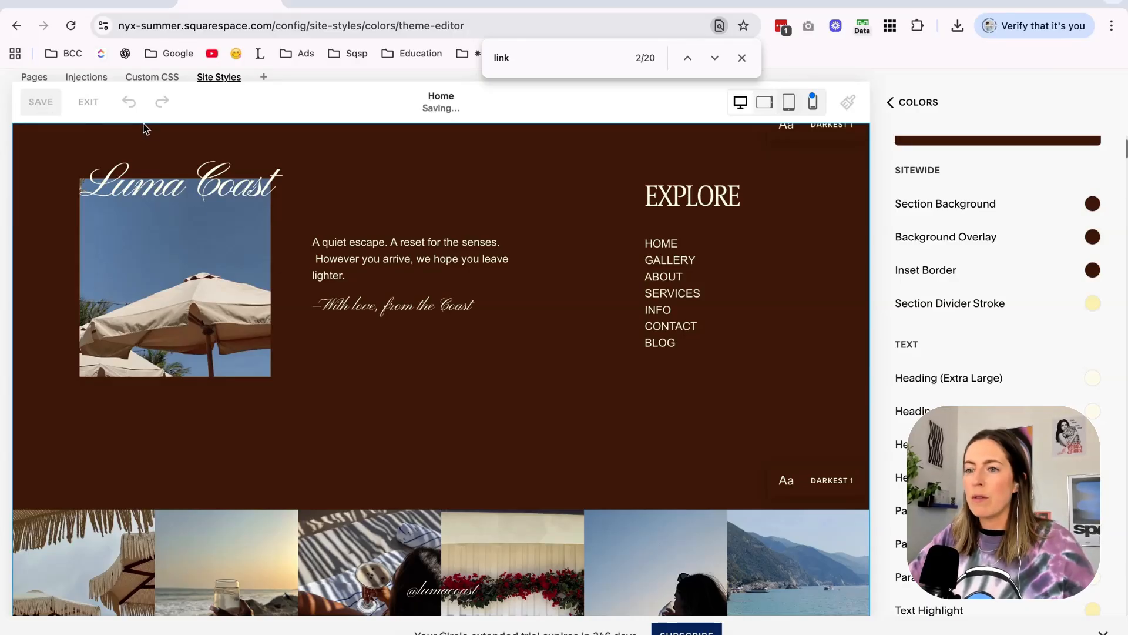
click(92, 102)
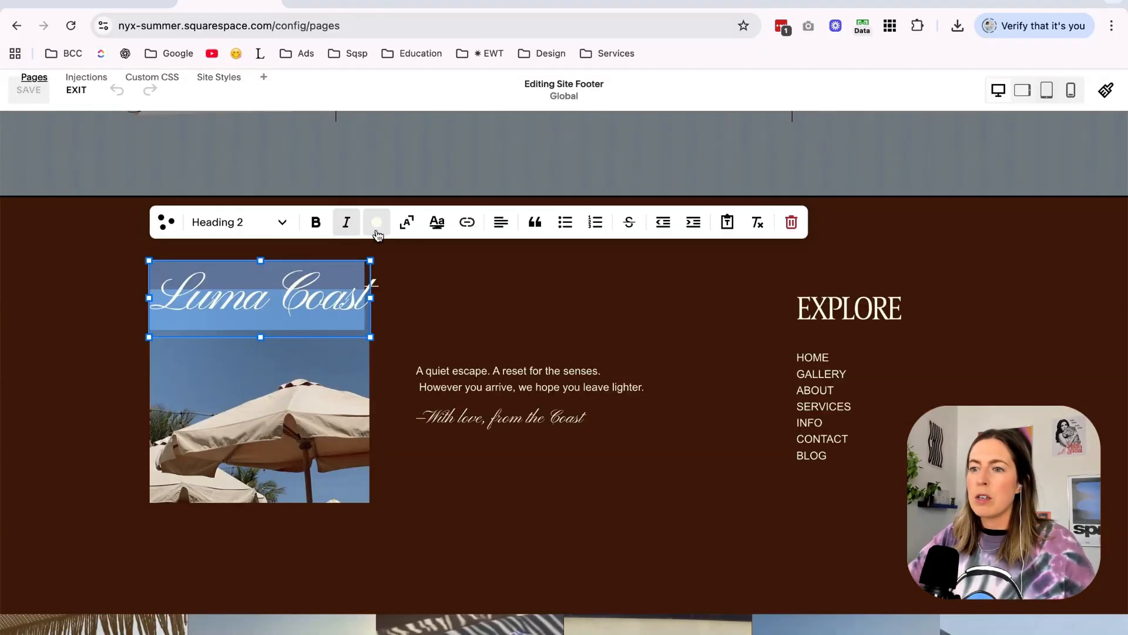
Check the palette and custom text color settings of the Luma Coast heading in the footer, then exit the editor.
click(377, 222)
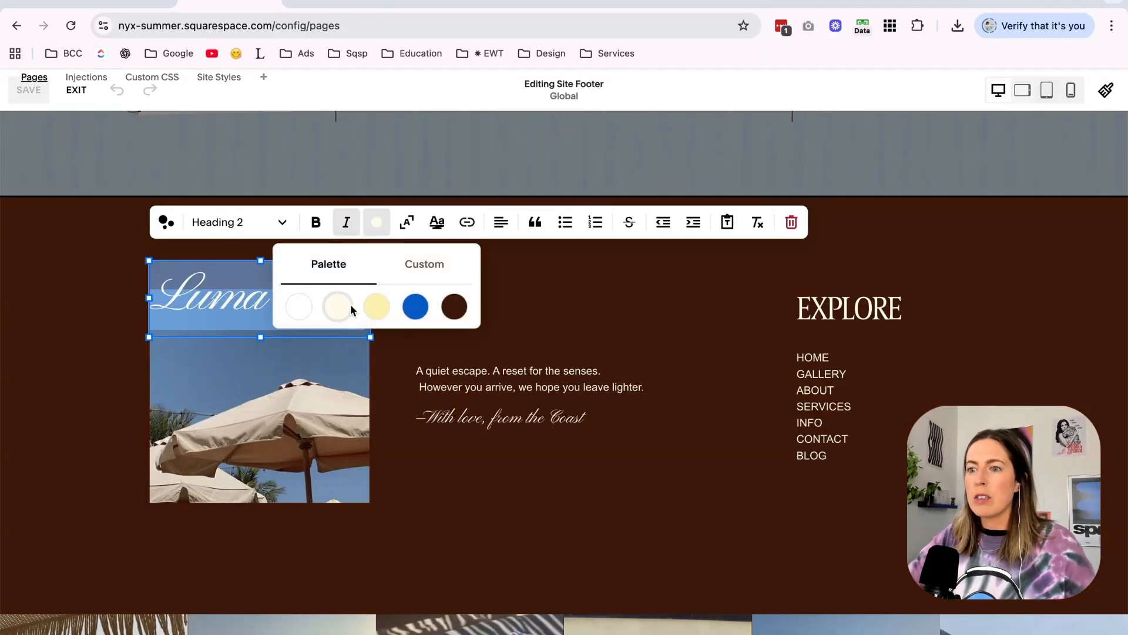
click(425, 264)
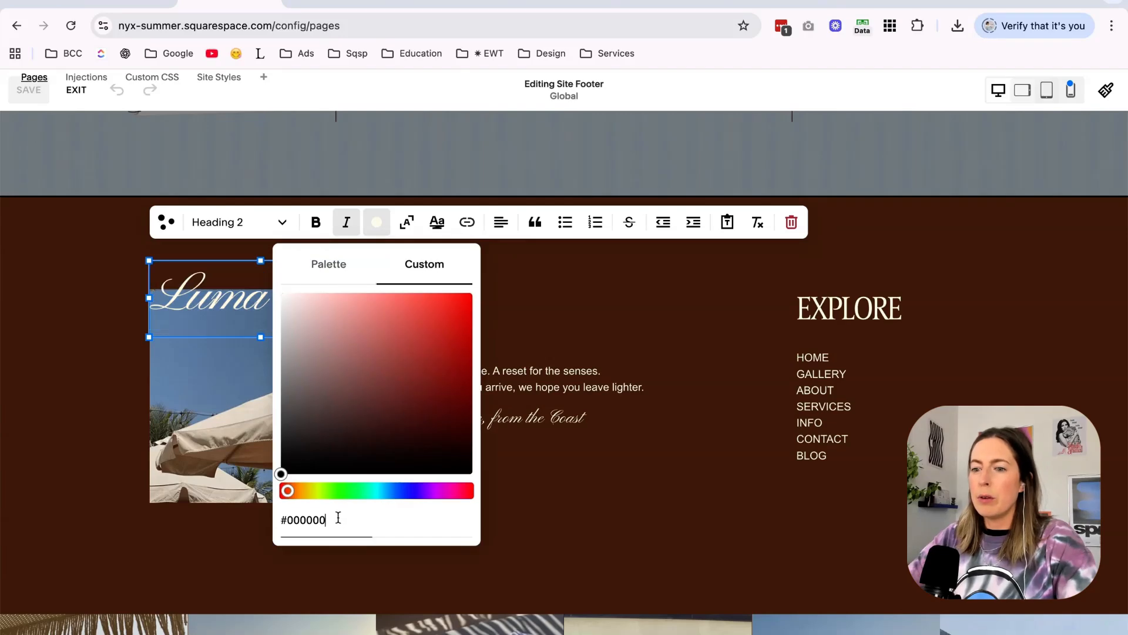
click(290, 398)
drag(290, 398, 264, 424)
drag(333, 310, 333, 337)
click(76, 91)
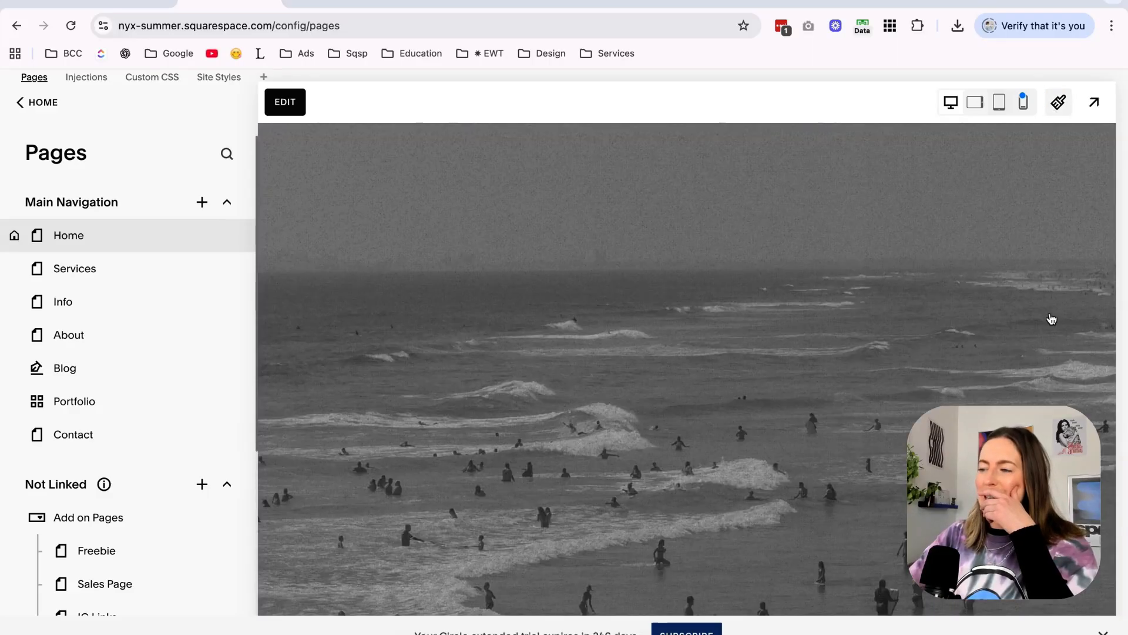
Open the footer's Darkest 1 color theme for editing in the site styles.
click(1058, 104)
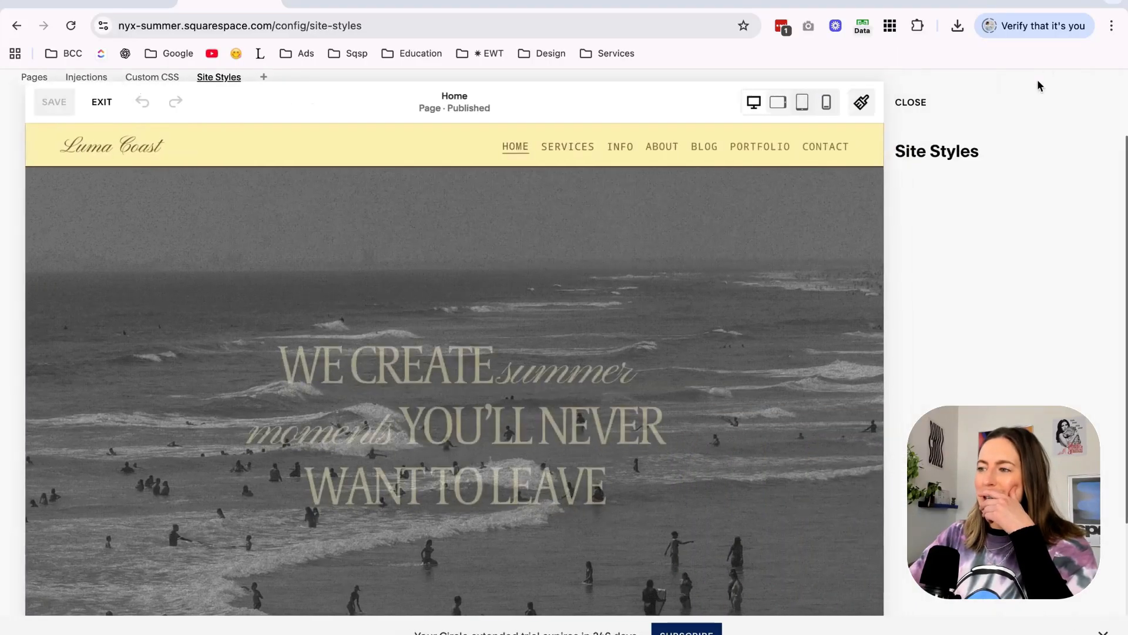
scroll(698, 365, down, 20)
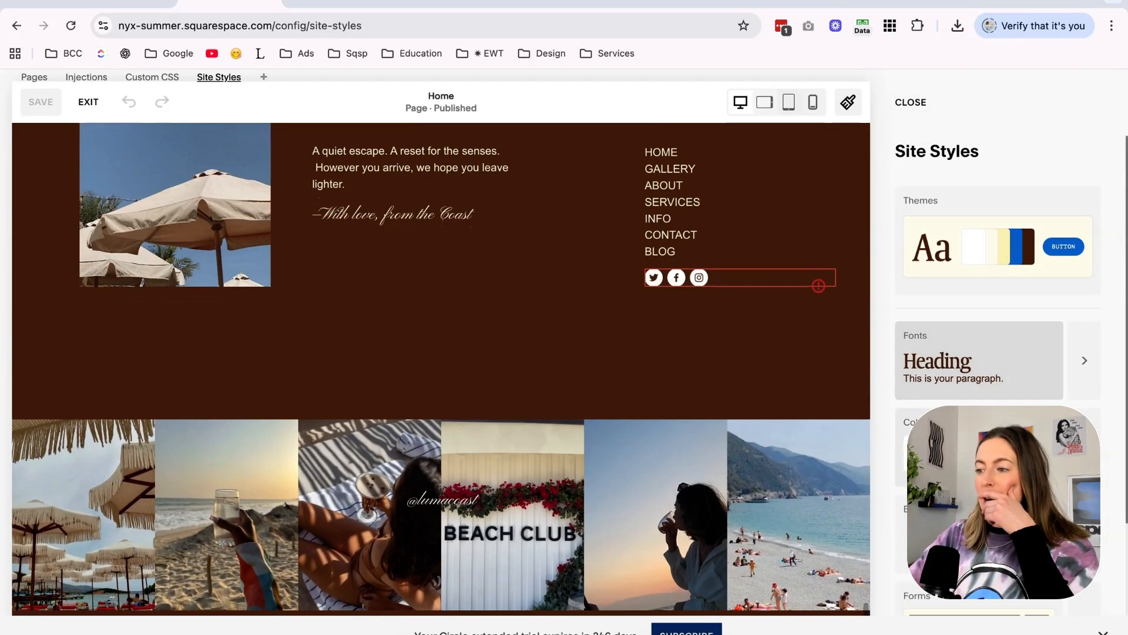
click(979, 442)
scroll(979, 442, down, 3)
click(636, 478)
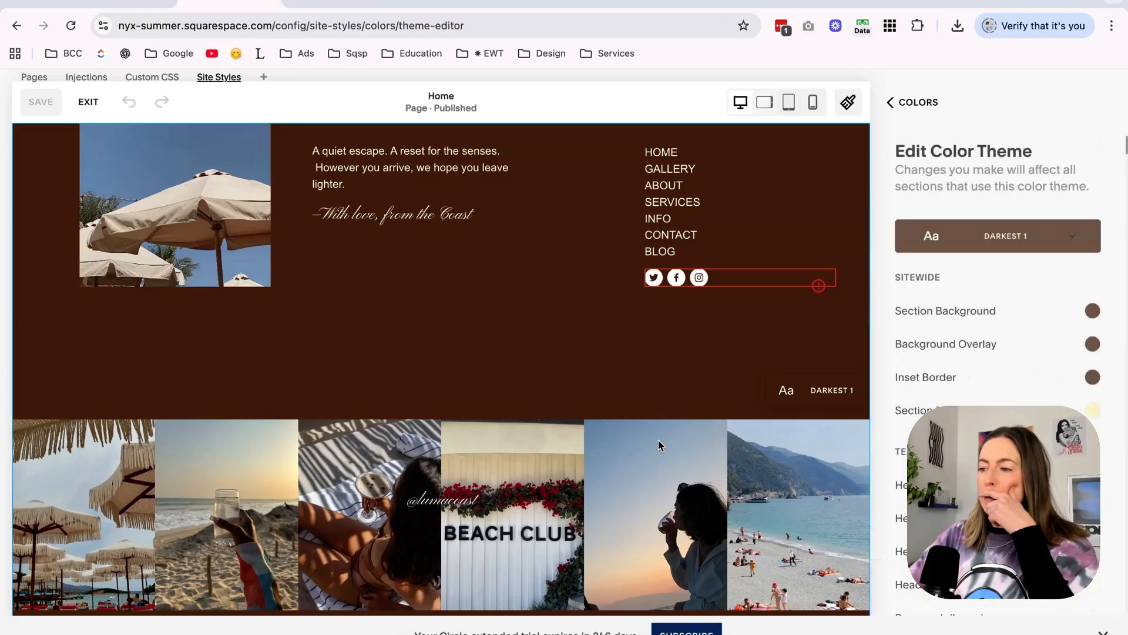
Find the Social Links Block settings in Darkest 1, set its main color to the palette's pale cream, and save.
key(super+f)
text(social)
scroll(995, 398, down, 2)
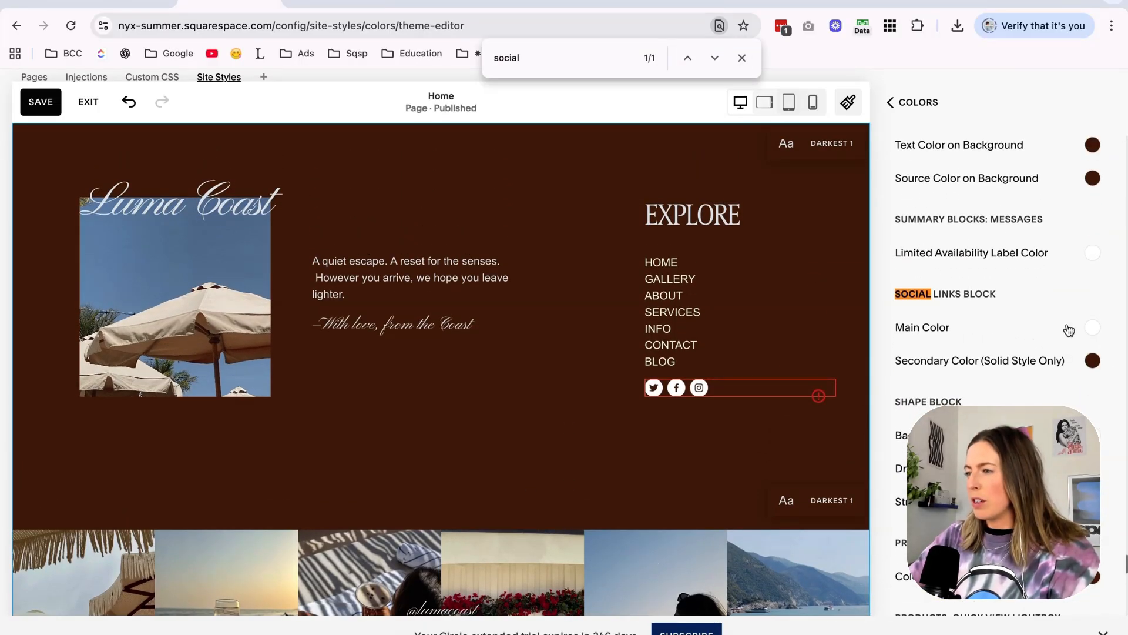
click(1093, 328)
click(891, 343)
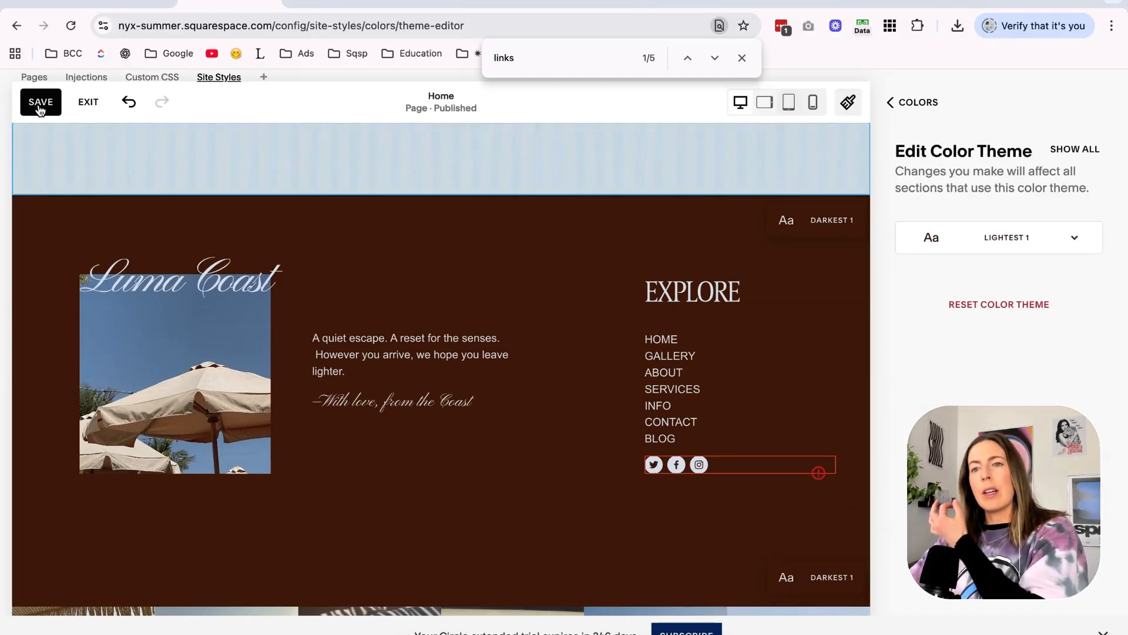
click(40, 103)
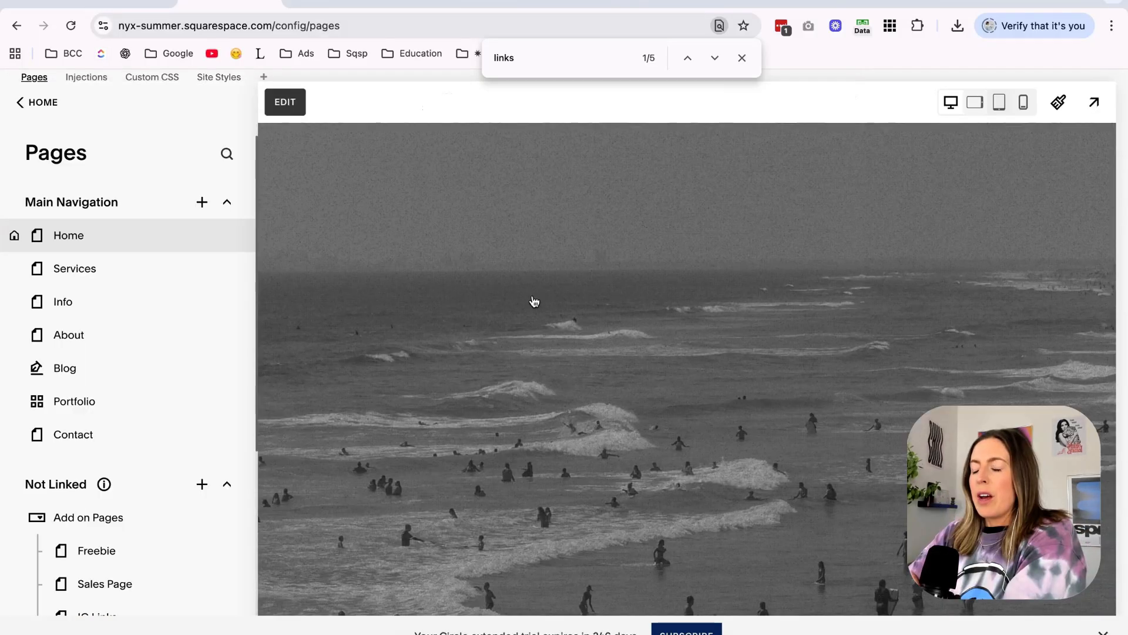
Open the site footer in edit mode to check its top section, then exit the editor.
scroll(641, 309, down, 15)
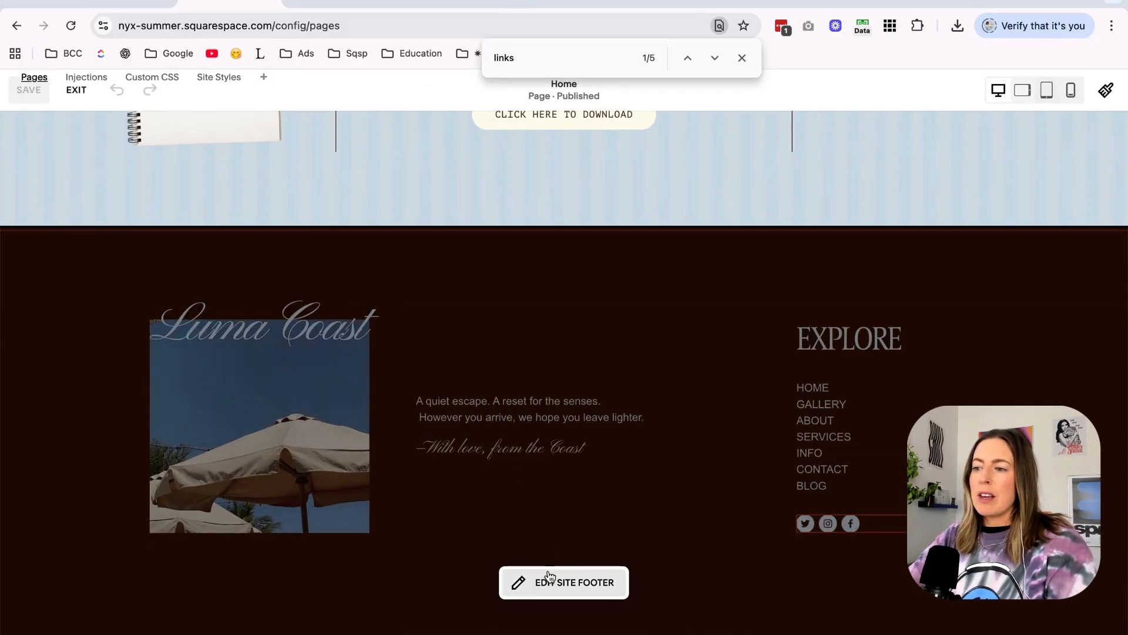
click(554, 573)
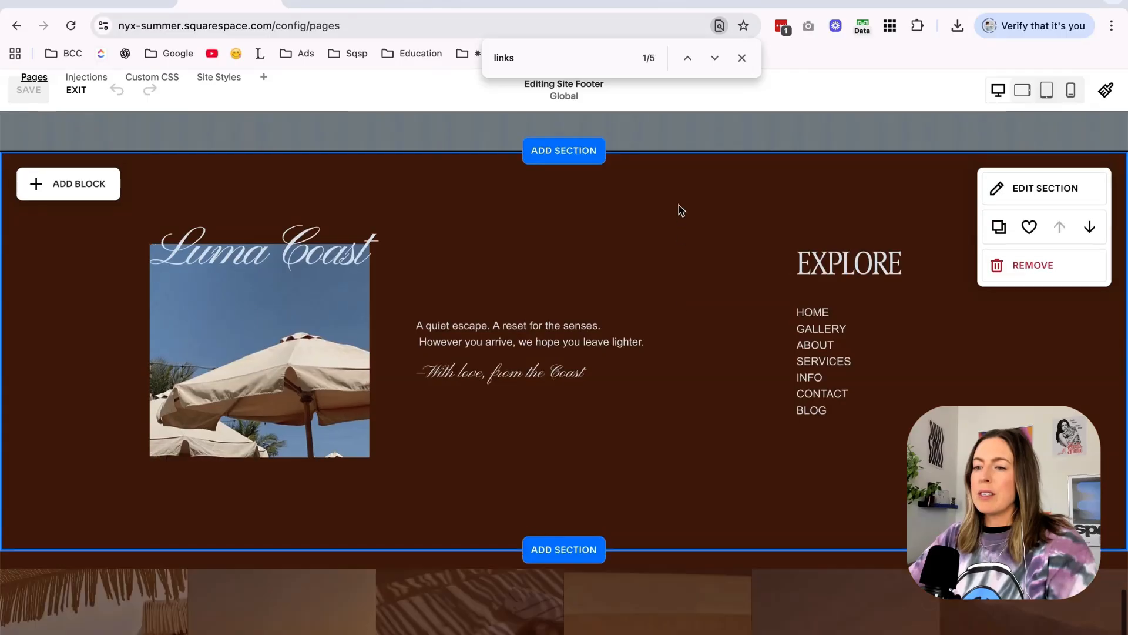
click(82, 93)
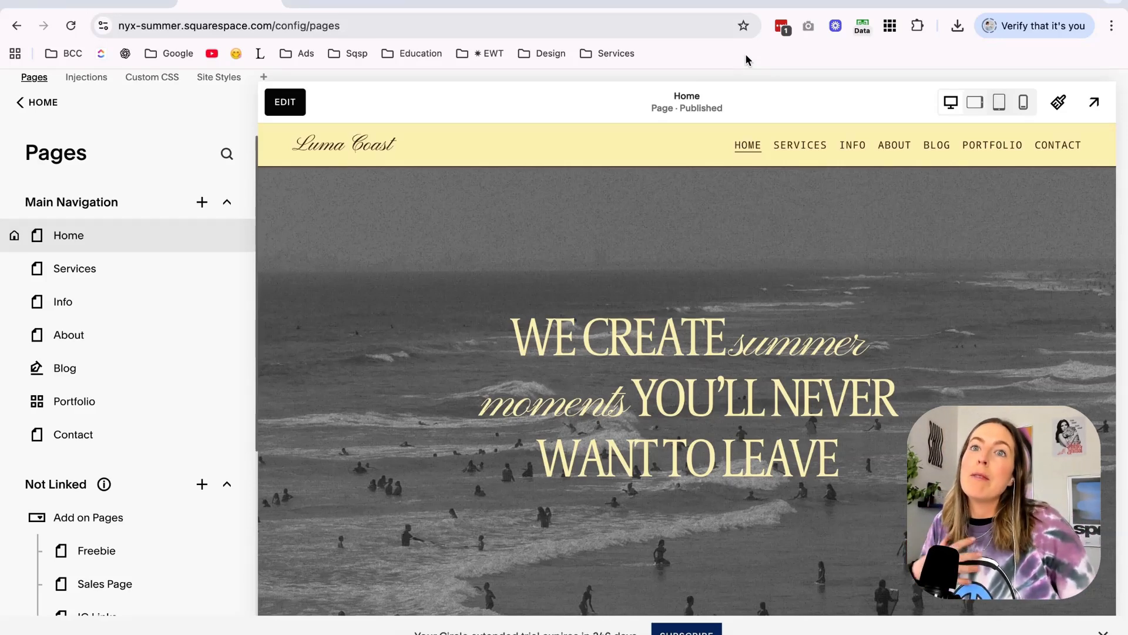
Review the whole home page in full-screen preview from the hero down to the footer gallery, then leave the preview.
click(1095, 103)
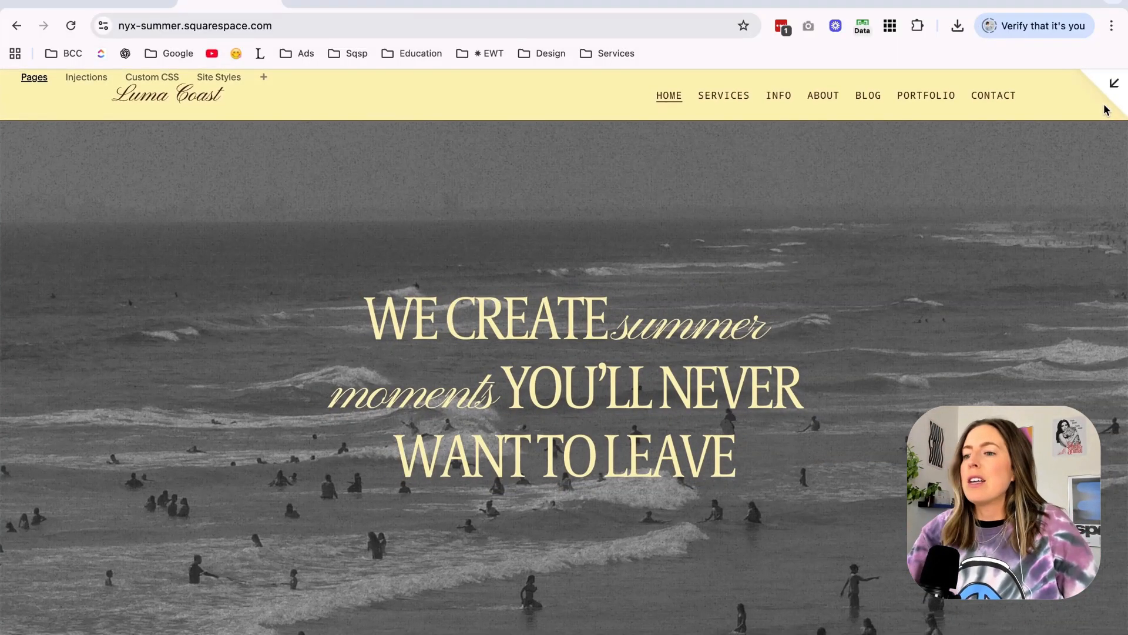
scroll(1006, 197, down, 15)
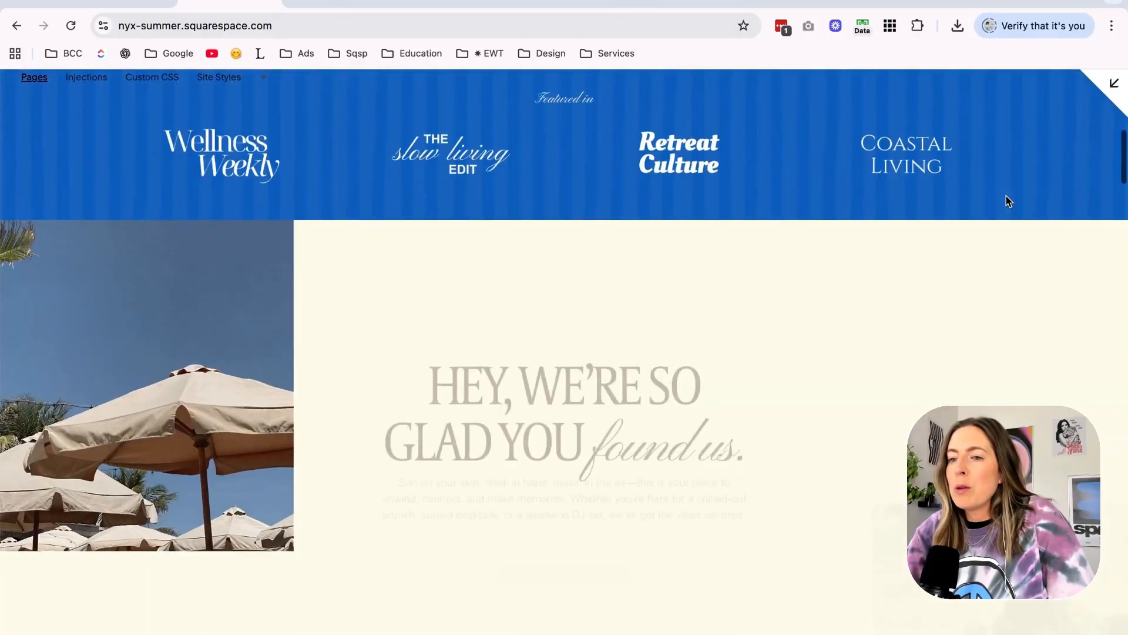
scroll(1006, 198, down, 10)
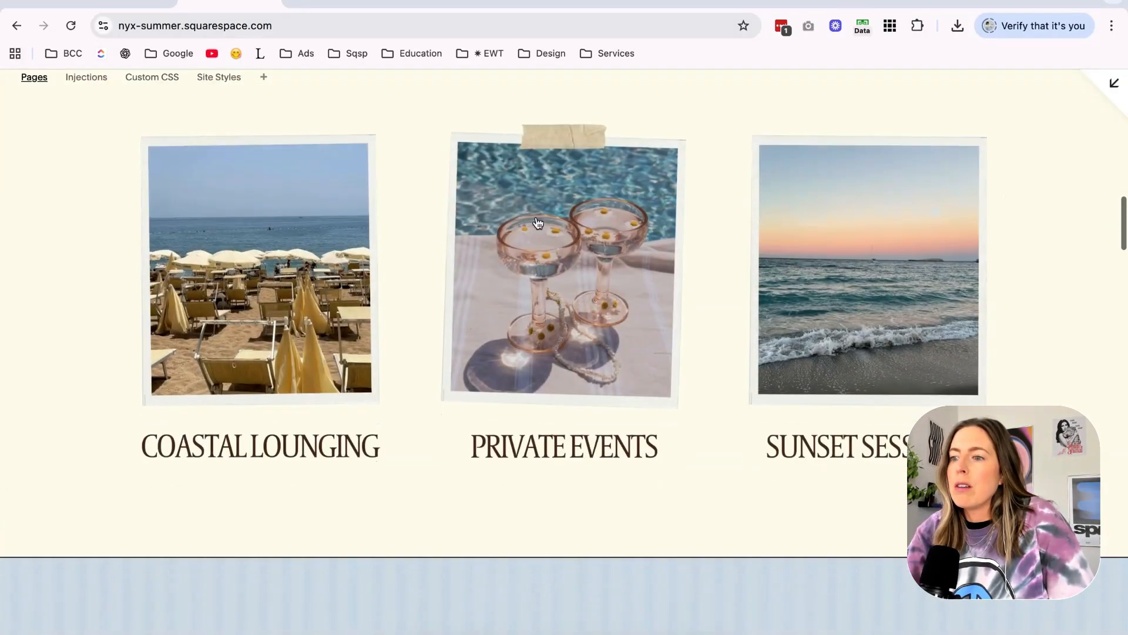
scroll(449, 296, down, 6)
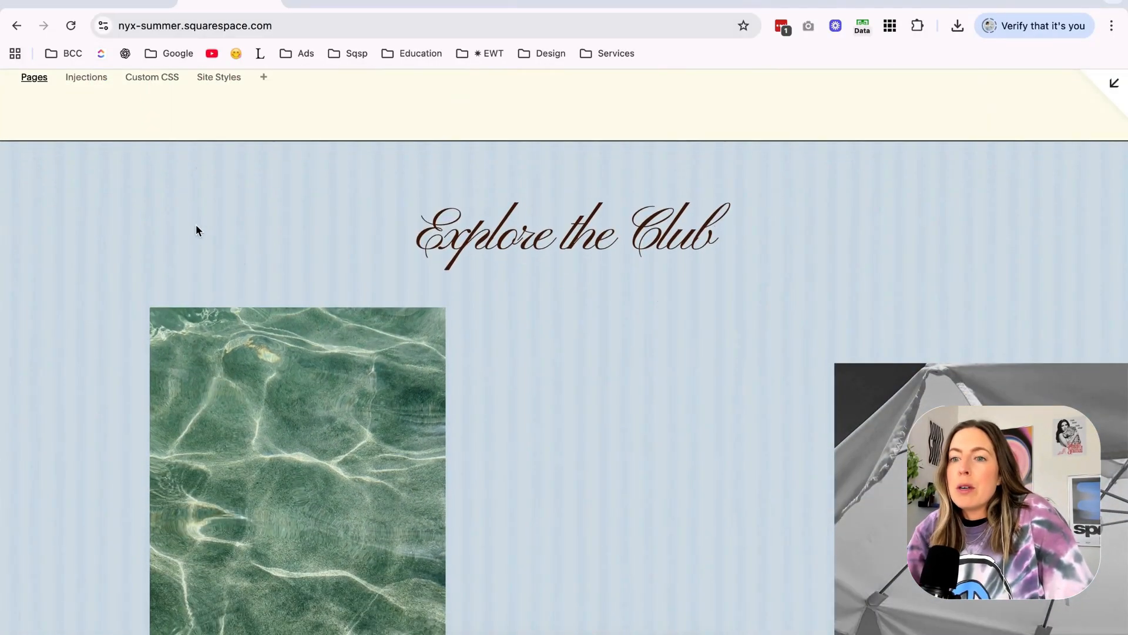
scroll(580, 383, down, 10)
scroll(511, 352, down, 15)
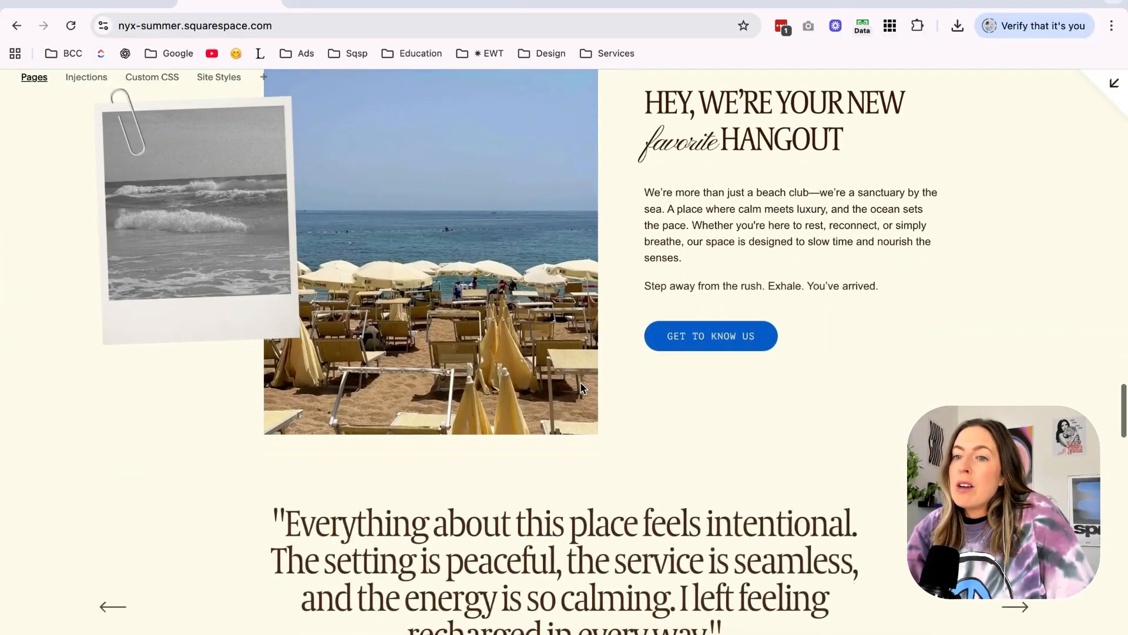
scroll(442, 325, down, 15)
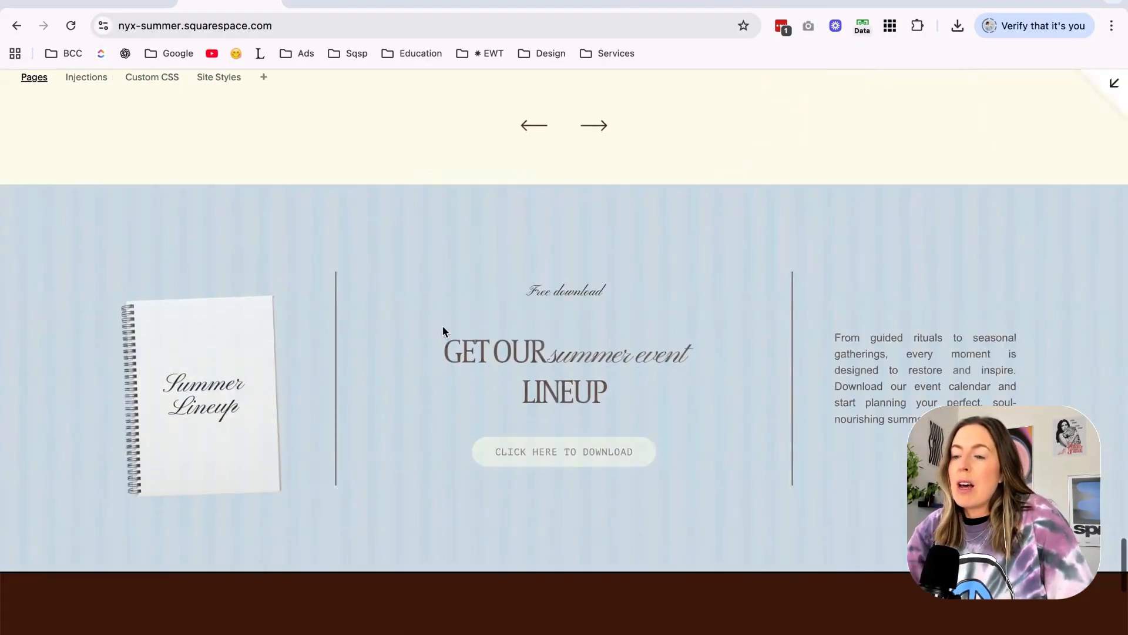
scroll(692, 232, down, 3)
scroll(692, 229, down, 7)
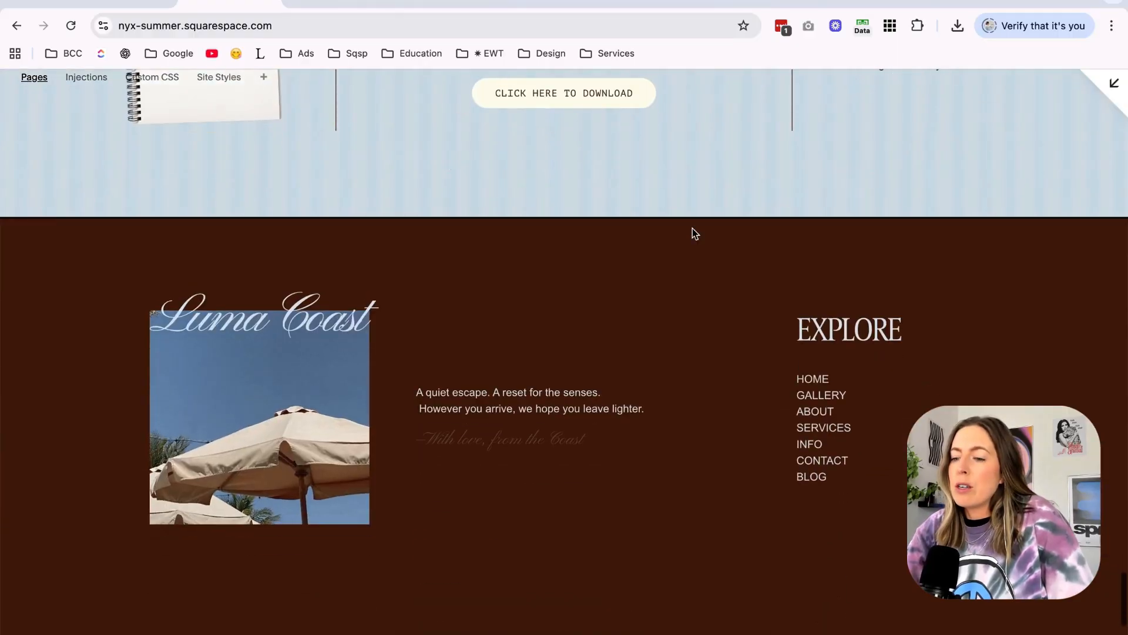
scroll(695, 234, down, 2)
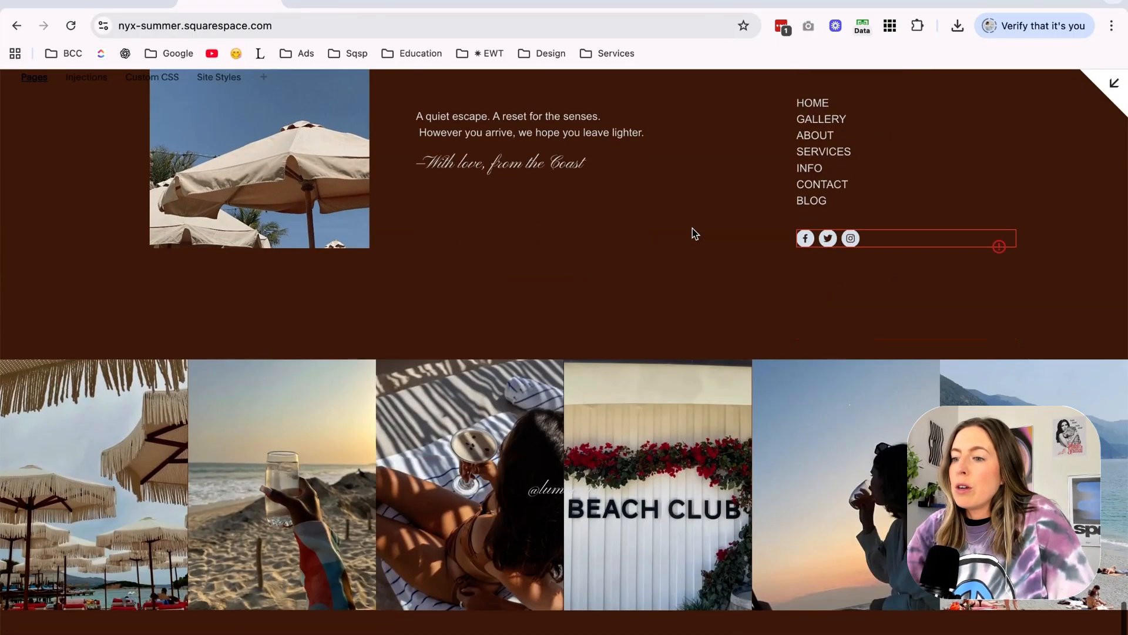
click(1093, 96)
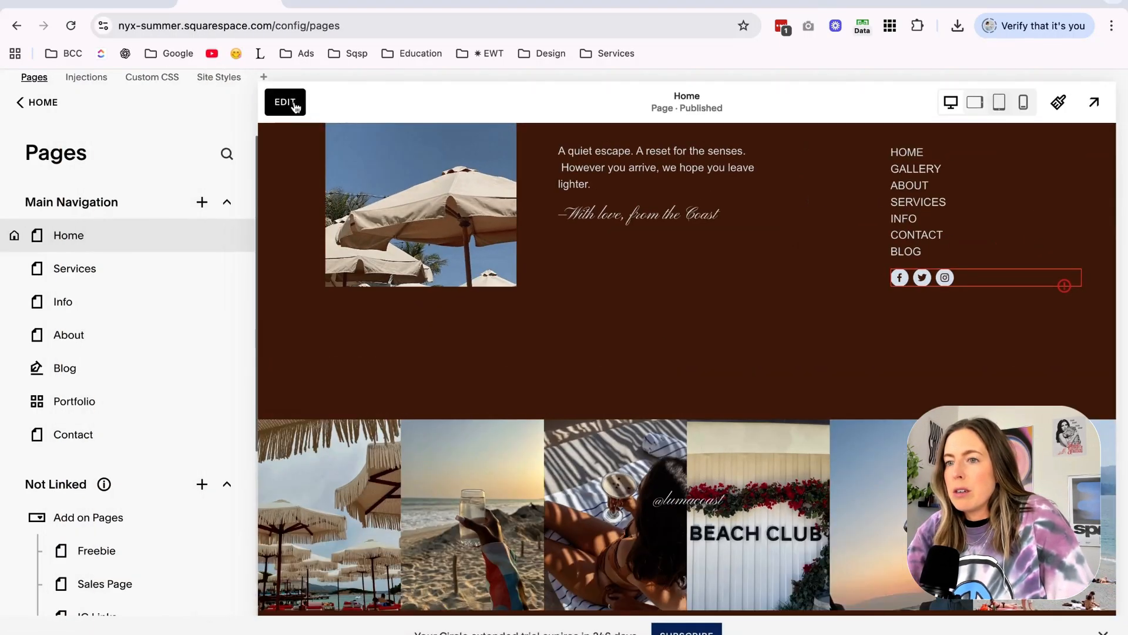
Edit the site footer and apply the pale yellow color theme to the copyright section below the image strip.
click(295, 105)
scroll(511, 570, down, 3)
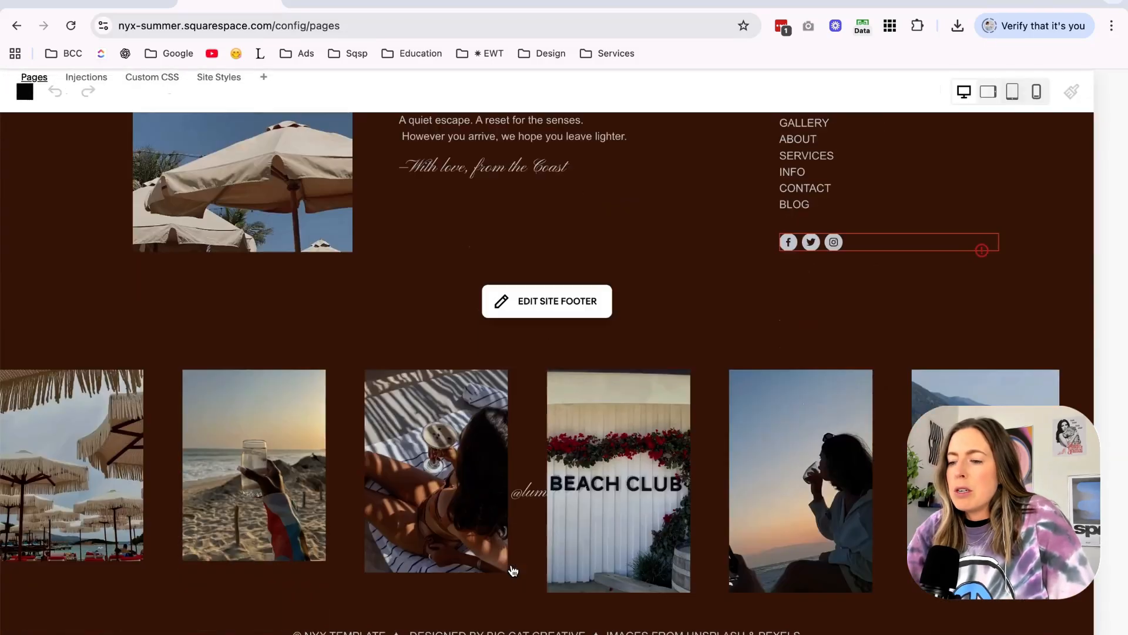
click(764, 525)
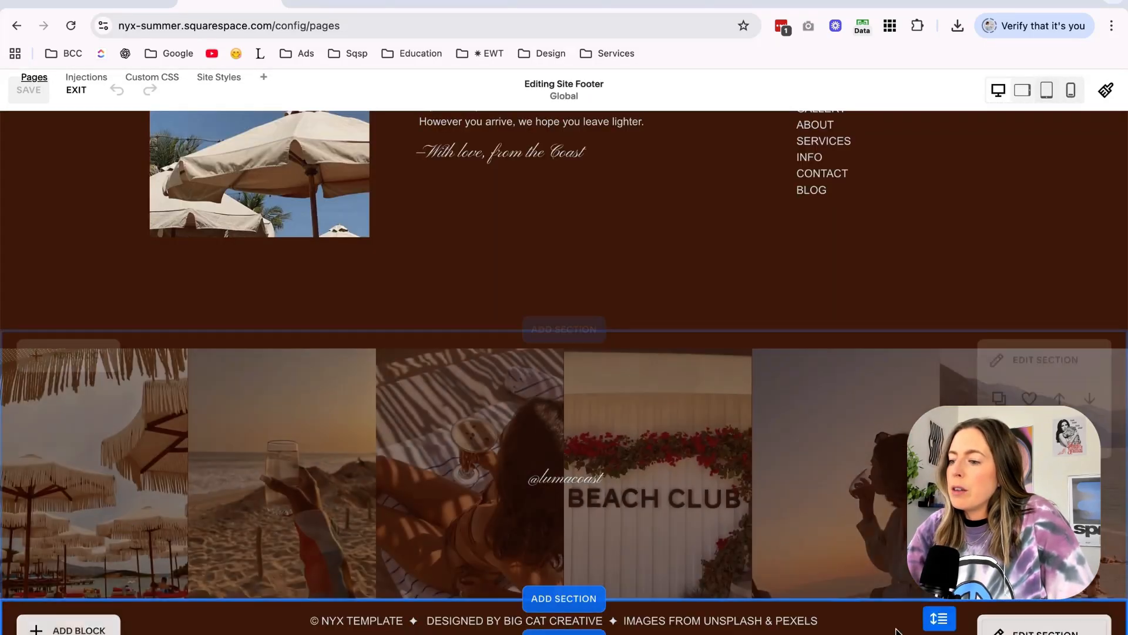
click(1037, 628)
click(1024, 284)
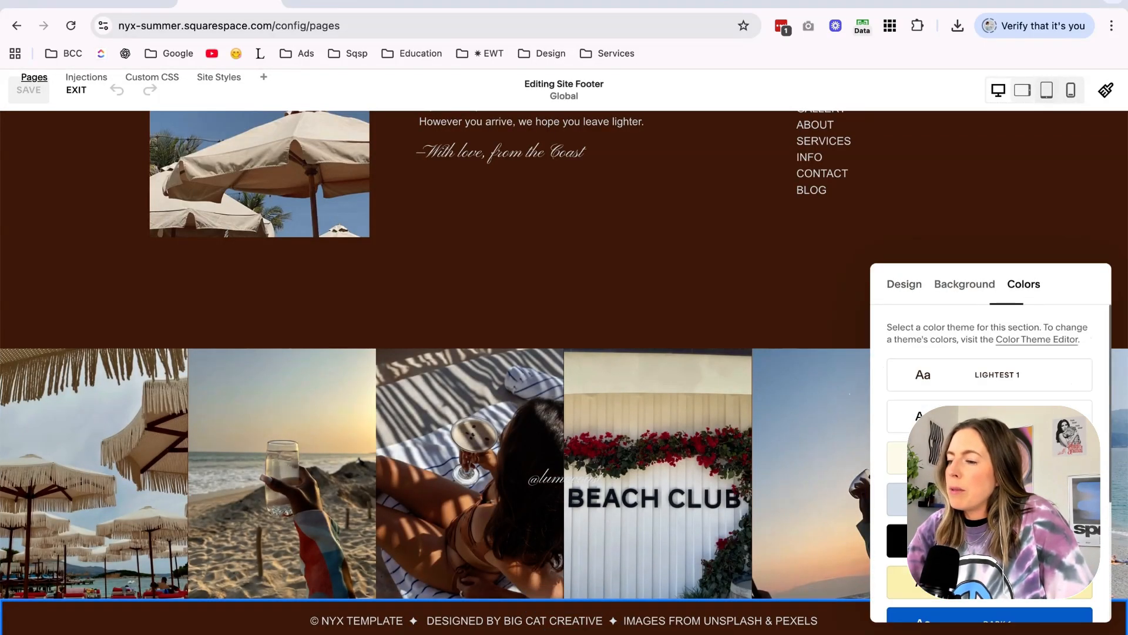
click(1008, 373)
click(953, 594)
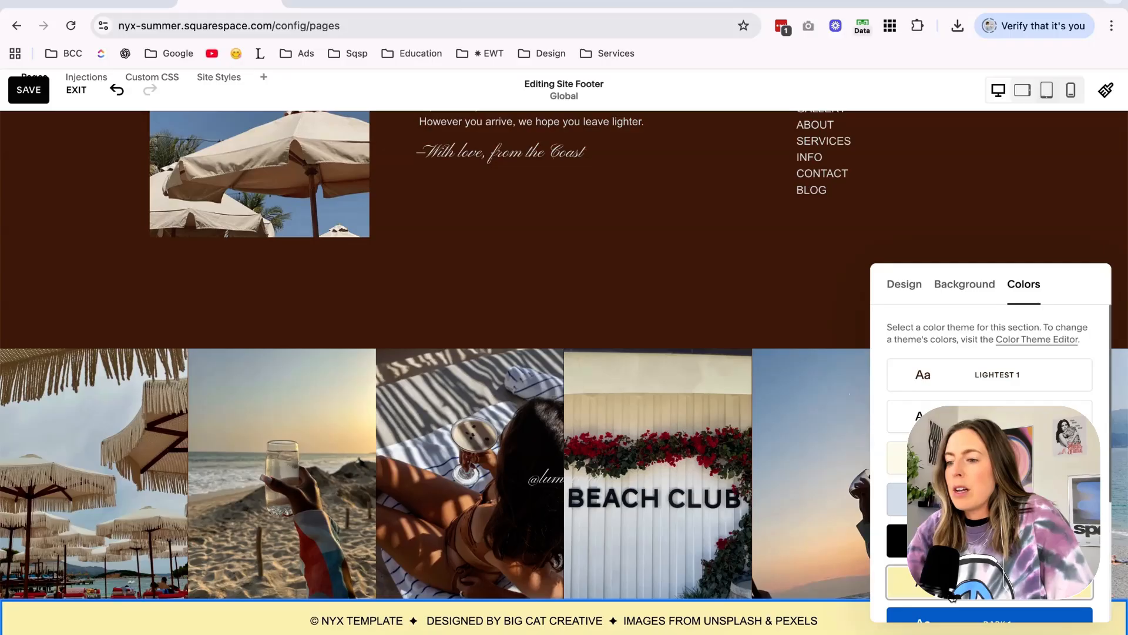
Switch to the live site's browser tab, reload it, and review the home page's sections from the hero down to the footer.
click(309, 4)
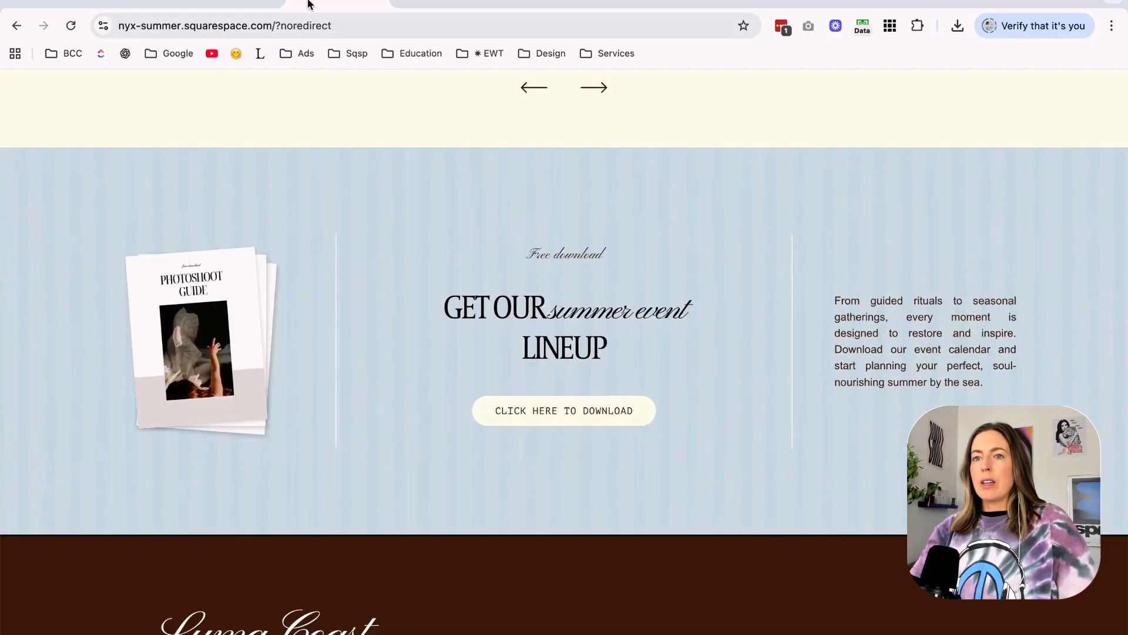
click(72, 26)
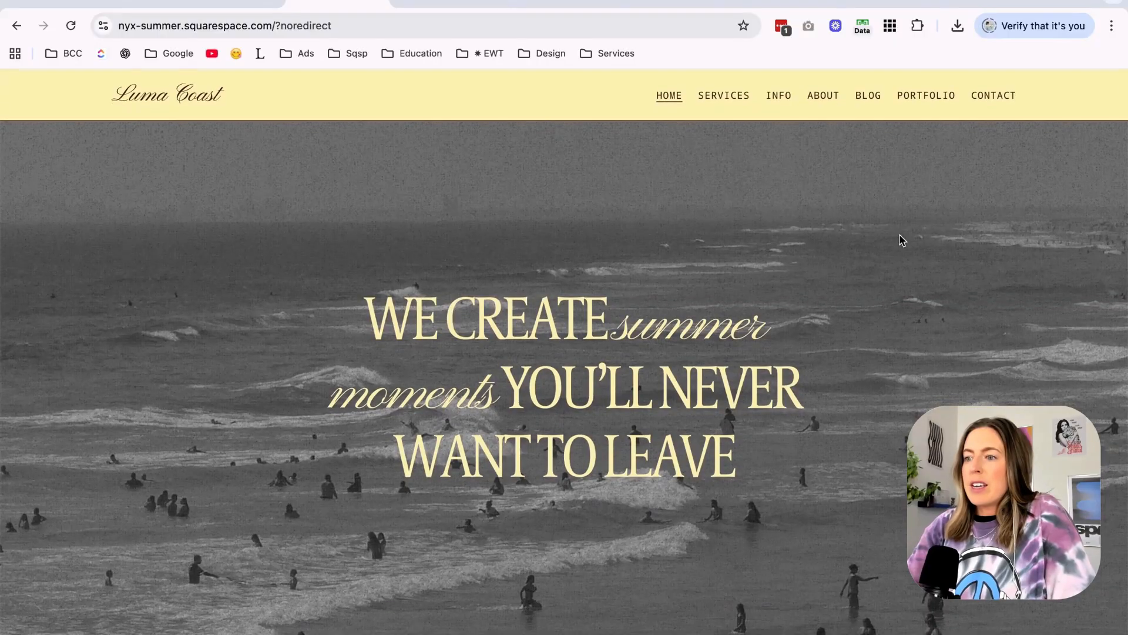
scroll(952, 222, down, 5)
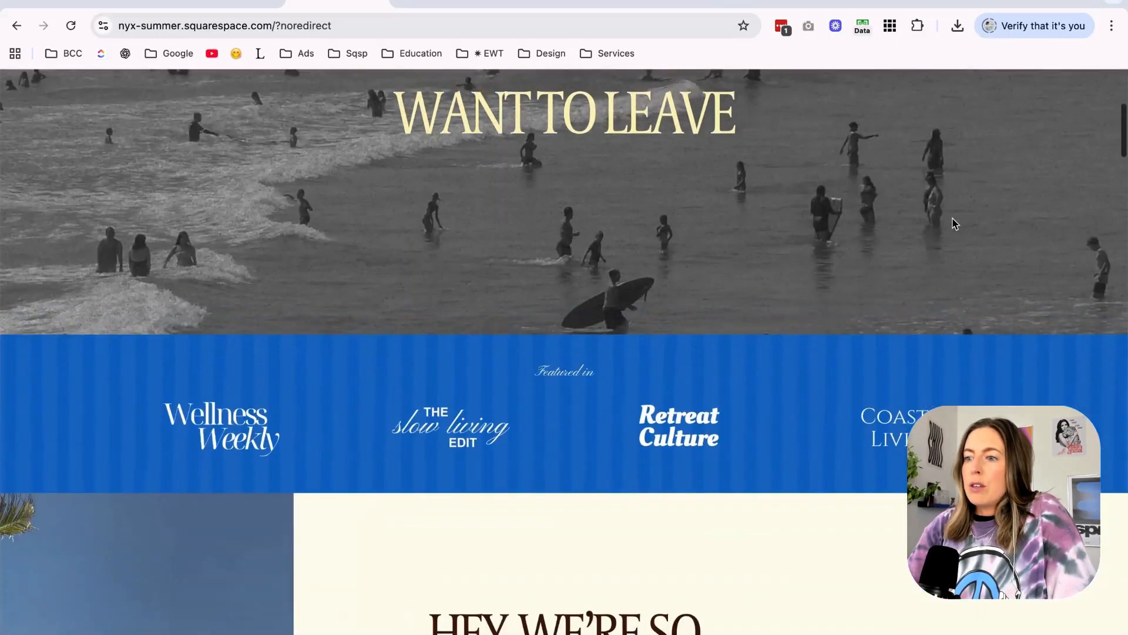
scroll(955, 223, down, 7)
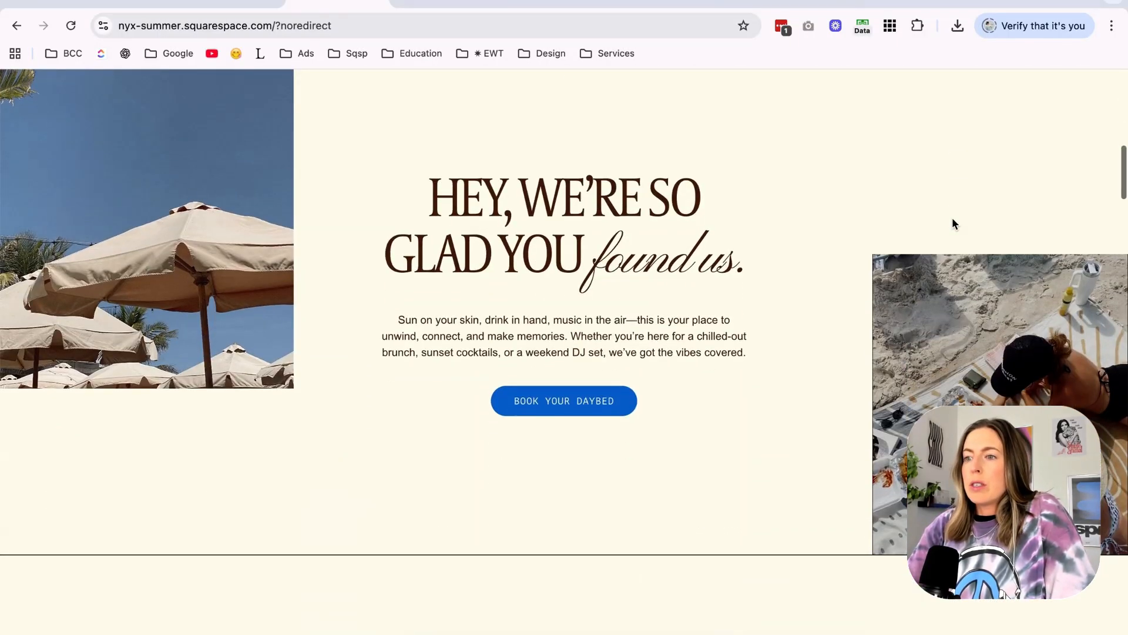
scroll(952, 217, down, 3)
scroll(952, 217, up, 3)
scroll(952, 217, down, 6)
scroll(953, 224, down, 2)
scroll(953, 224, up, 4)
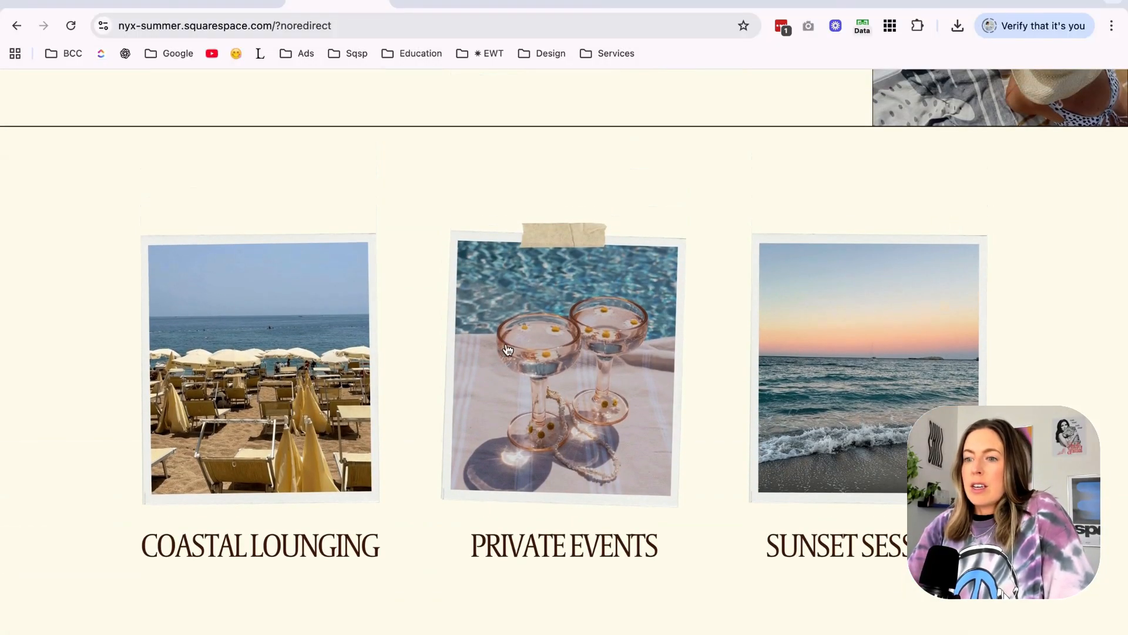
scroll(967, 303, down, 8)
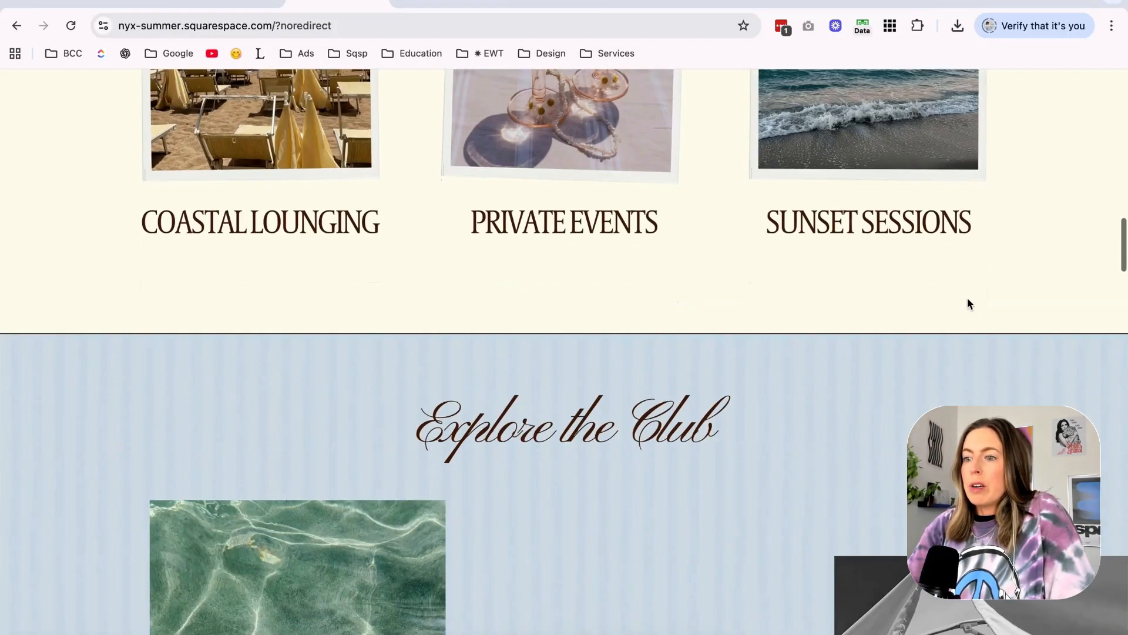
scroll(967, 304, down, 5)
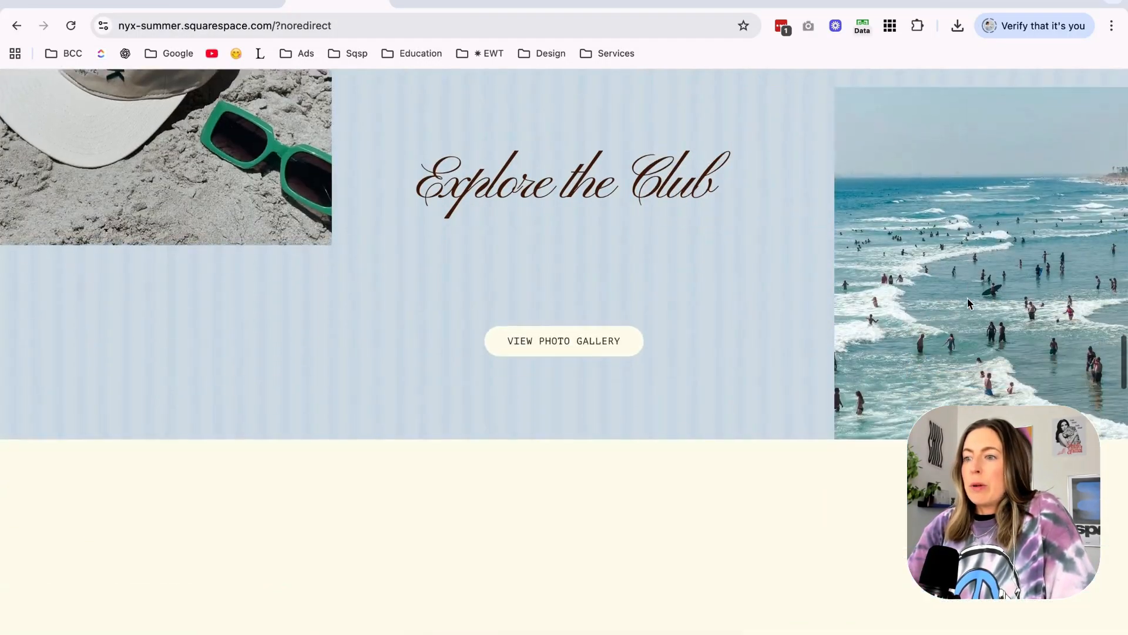
scroll(968, 301, down, 1)
scroll(968, 300, up, 5)
scroll(967, 301, down, 7)
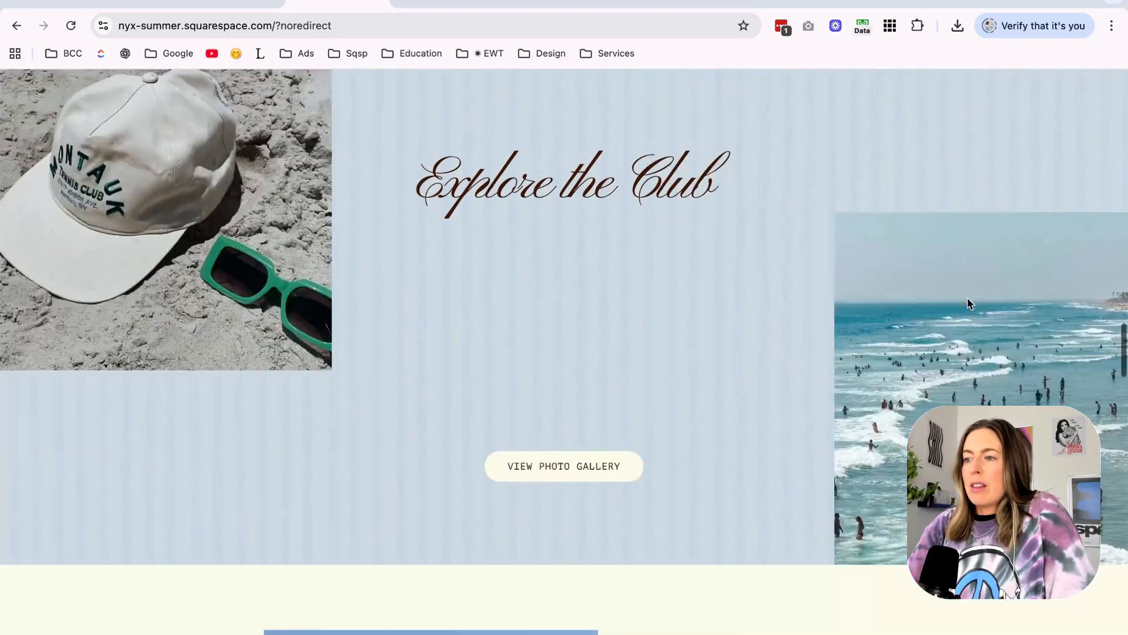
scroll(967, 299, down, 3)
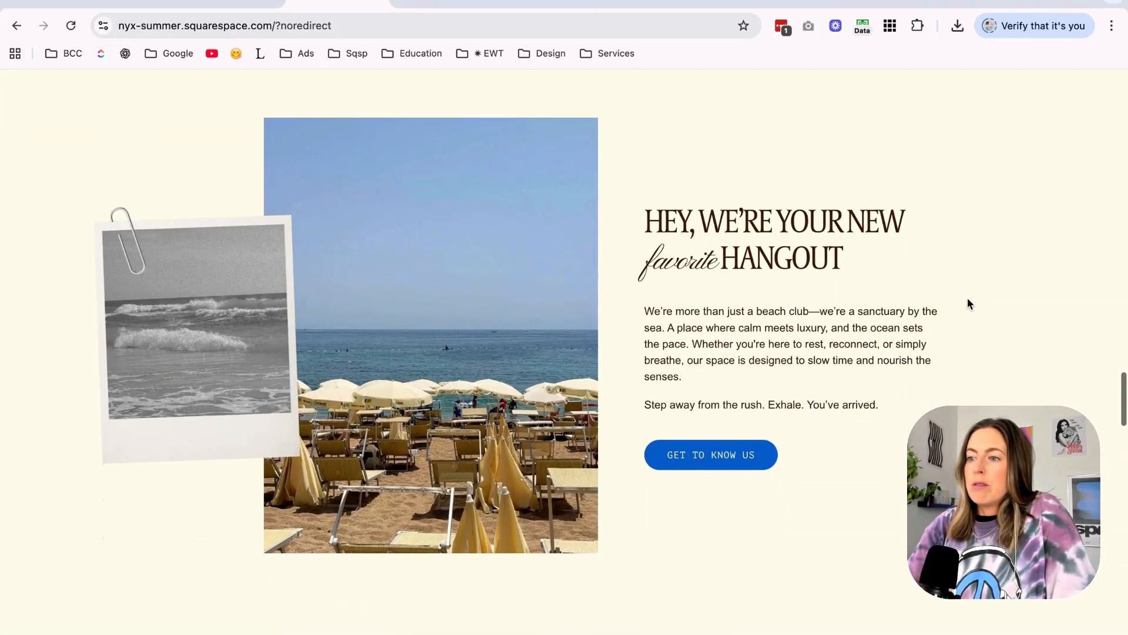
scroll(887, 152, down, 15)
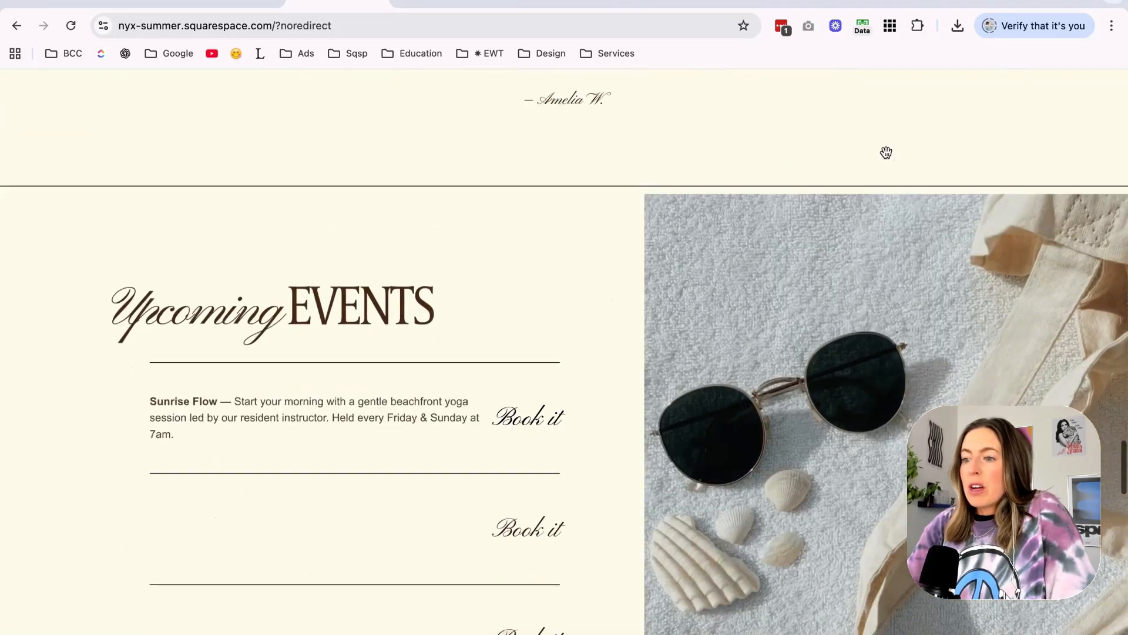
scroll(886, 156, down, 6)
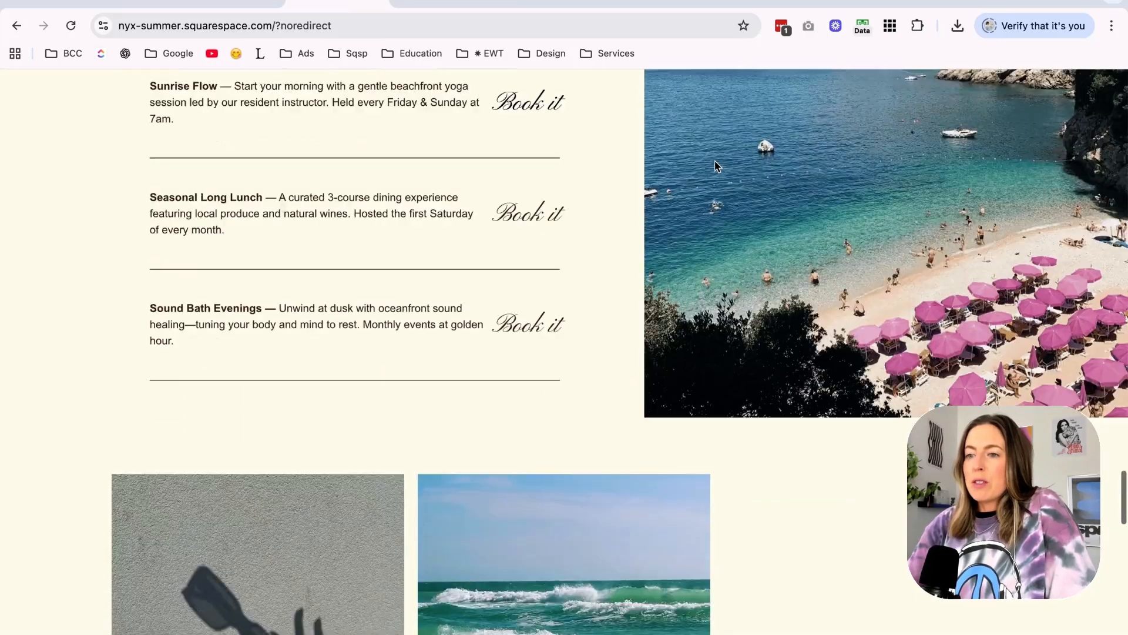
scroll(717, 166, down, 11)
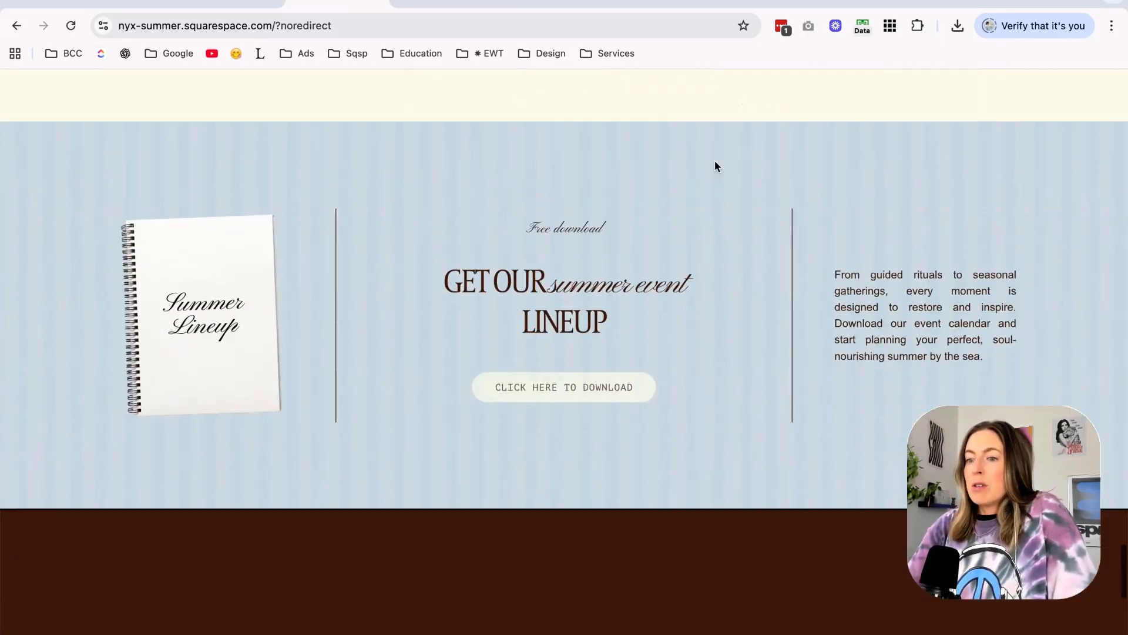
scroll(715, 165, down, 1)
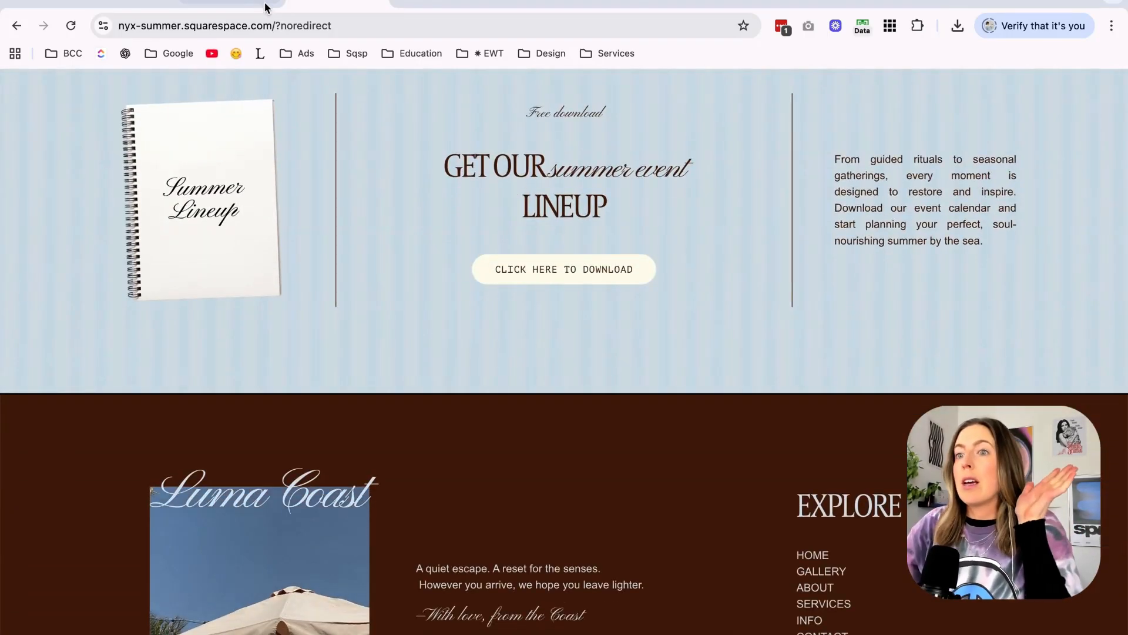
Return to the editor's browser tab, preview the Home page at phone size, and start editing its mobile layout.
click(238, 1)
click(1117, 79)
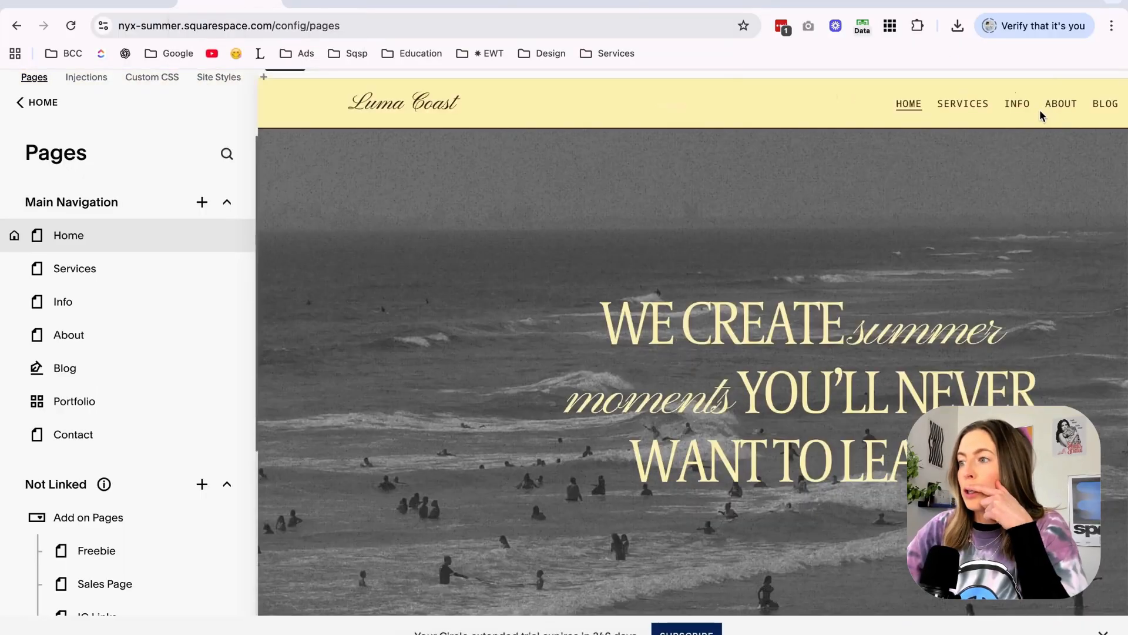
click(1026, 103)
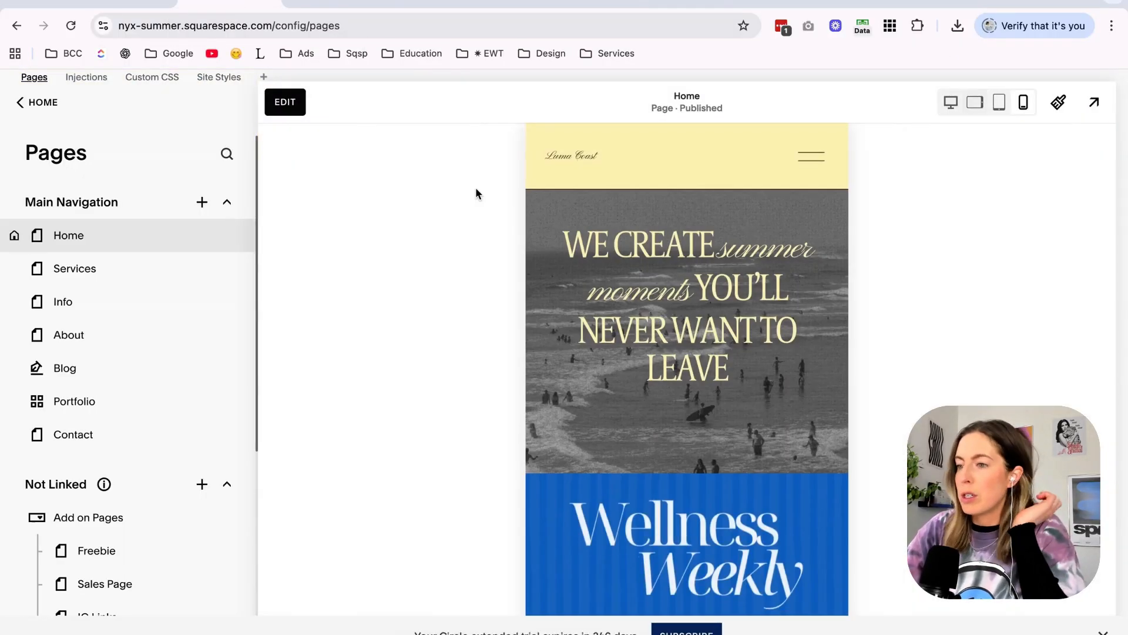
click(283, 104)
In the mobile layout, move the hero heading lower over the beach photo and narrow its text block.
drag(651, 256, 654, 306)
scroll(657, 247, down, 2)
click(824, 191)
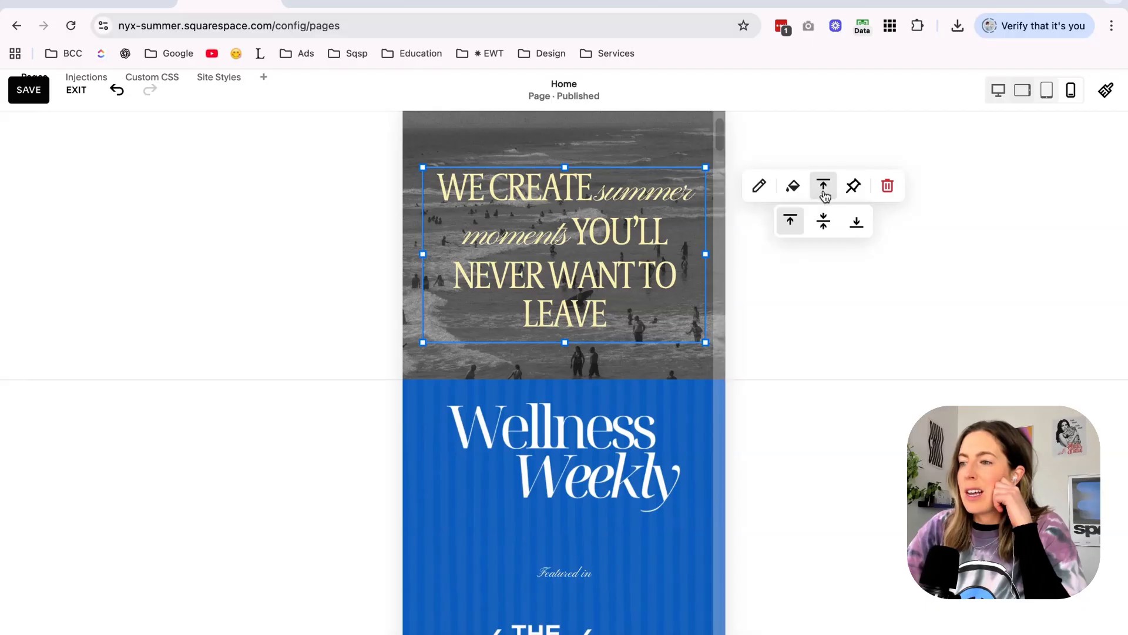
click(689, 151)
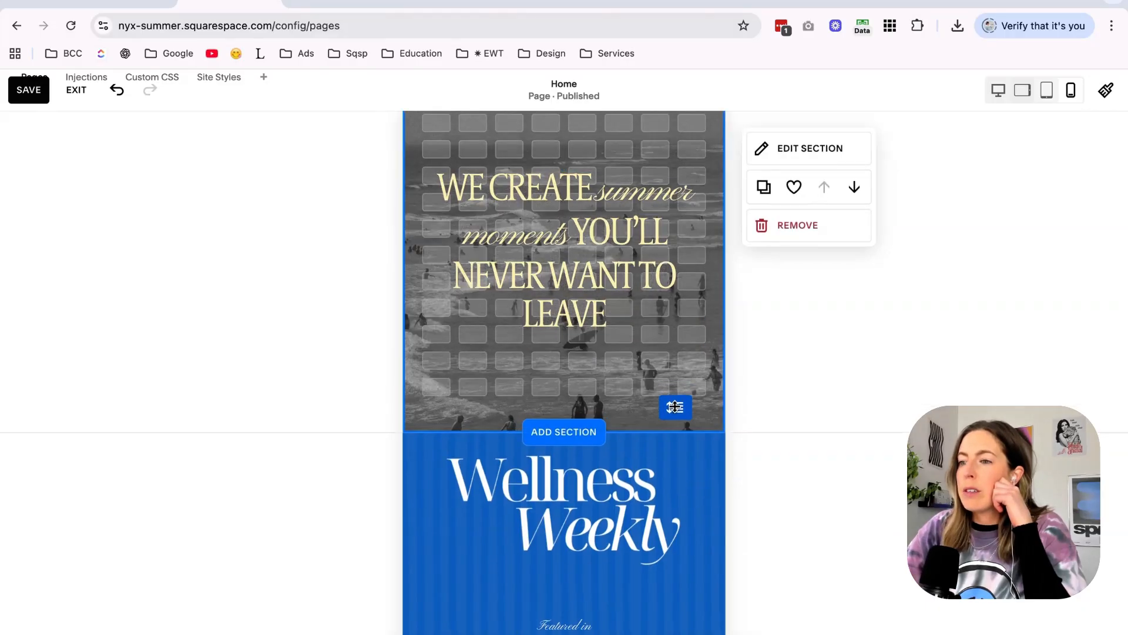
scroll(675, 406, up, 2)
click(688, 370)
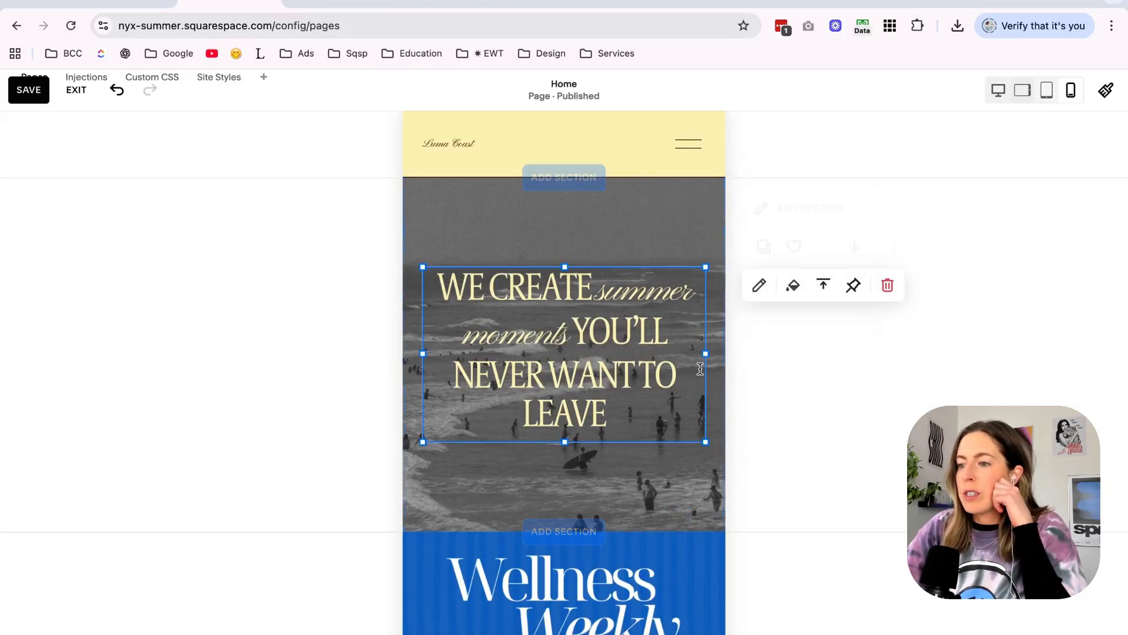
drag(705, 355, 680, 356)
scroll(675, 429, up, 1)
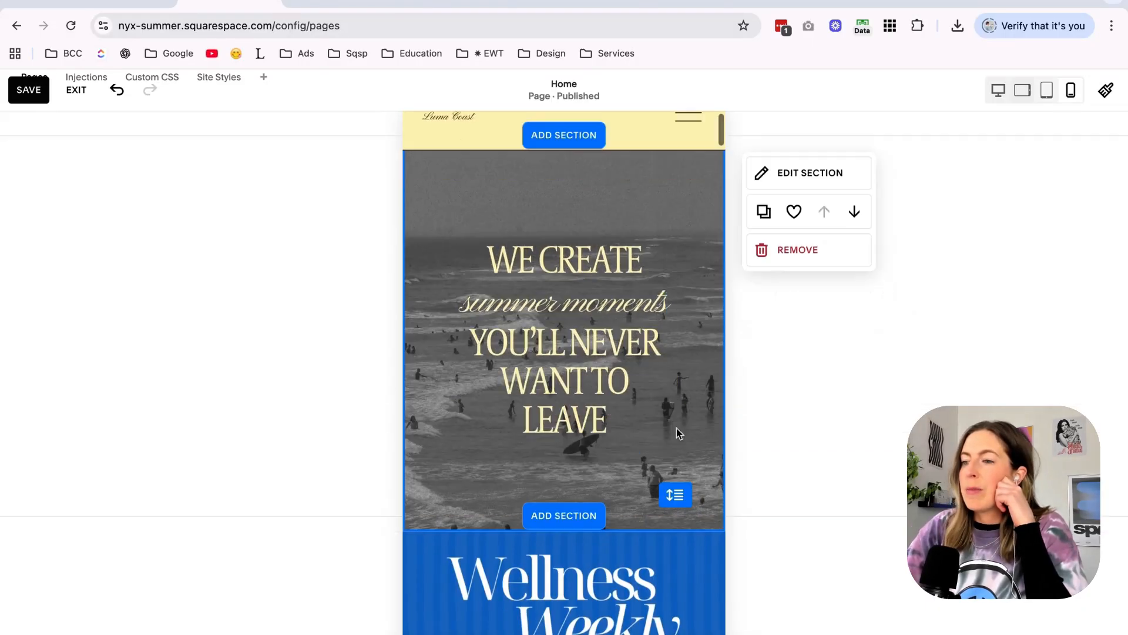
scroll(675, 429, down, 1)
scroll(676, 432, down, 5)
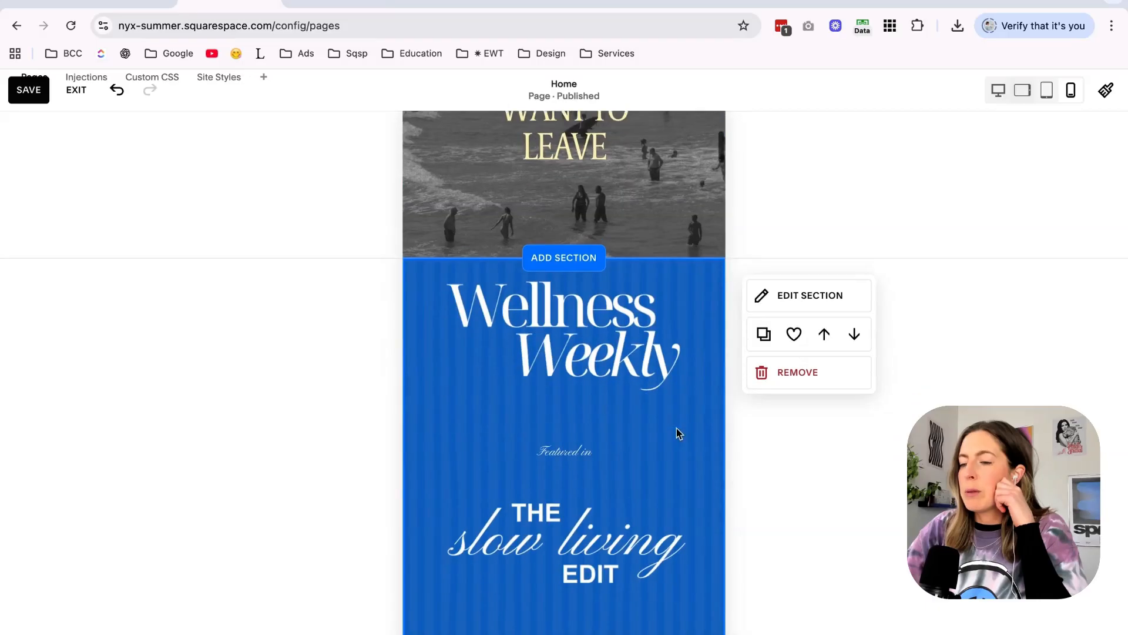
Move the "Featured in" label to the top of the blue section and shrink the Wellness Weekly and Slow Living Edit logos.
click(705, 305)
drag(708, 305, 598, 306)
drag(510, 378, 509, 299)
drag(579, 415, 580, 271)
drag(499, 251, 559, 336)
drag(574, 591, 573, 511)
drag(600, 466, 599, 499)
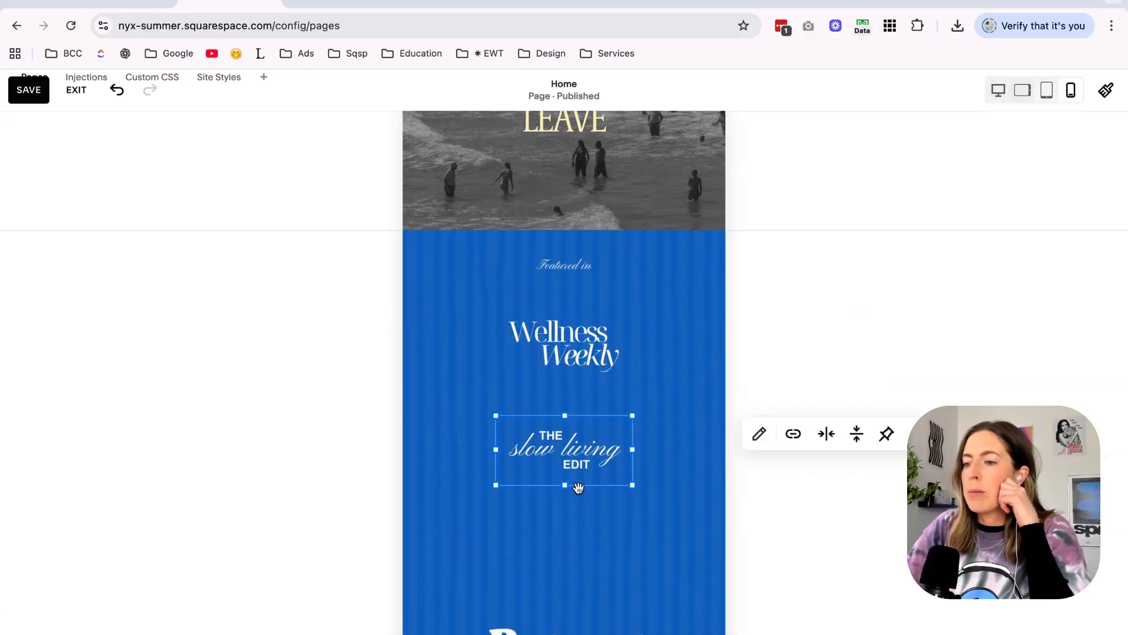
Place the Wellness Weekly and Slow Living Edit logos side by side below the "Featured in" label.
click(680, 482)
drag(553, 368, 518, 364)
drag(633, 379, 558, 385)
drag(561, 466, 602, 385)
Shrink the Retreat Culture logo and place it in the second row, under the Wellness Weekly logo.
scroll(586, 377, down, 2)
click(579, 351)
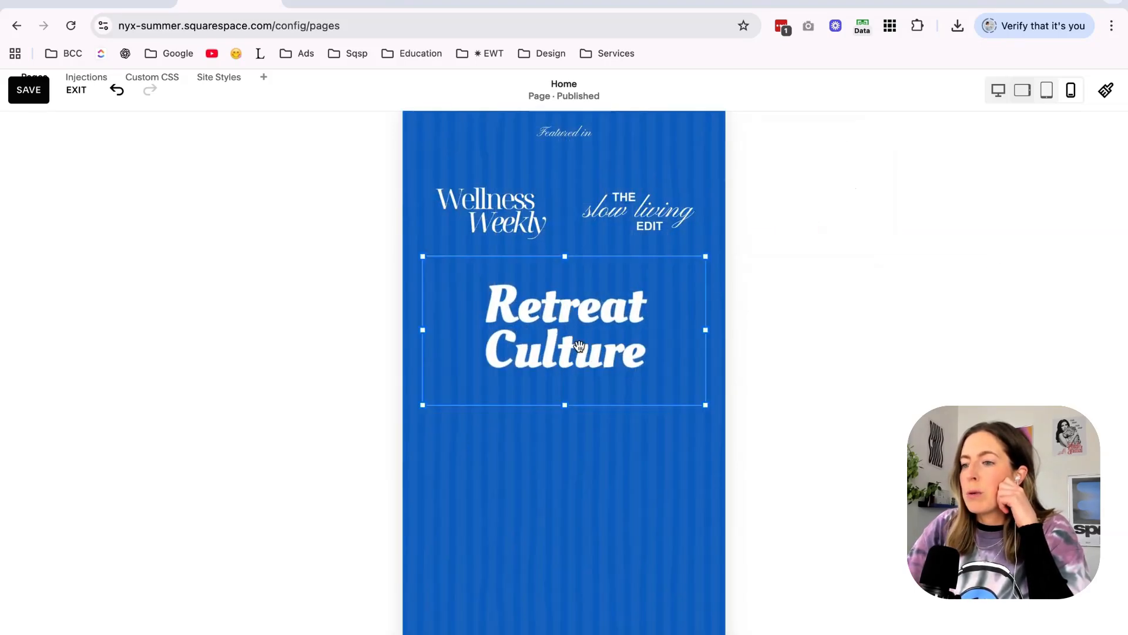
drag(702, 331, 498, 369)
click(551, 456)
Move the Coastal Living logo up, shrink it, and arrange the logos in two rows, with Slow Living Edit beside Coastal Living.
scroll(551, 456, down, 3)
drag(557, 531, 559, 212)
scroll(559, 214, up, 4)
drag(558, 389, 559, 371)
drag(599, 416, 599, 374)
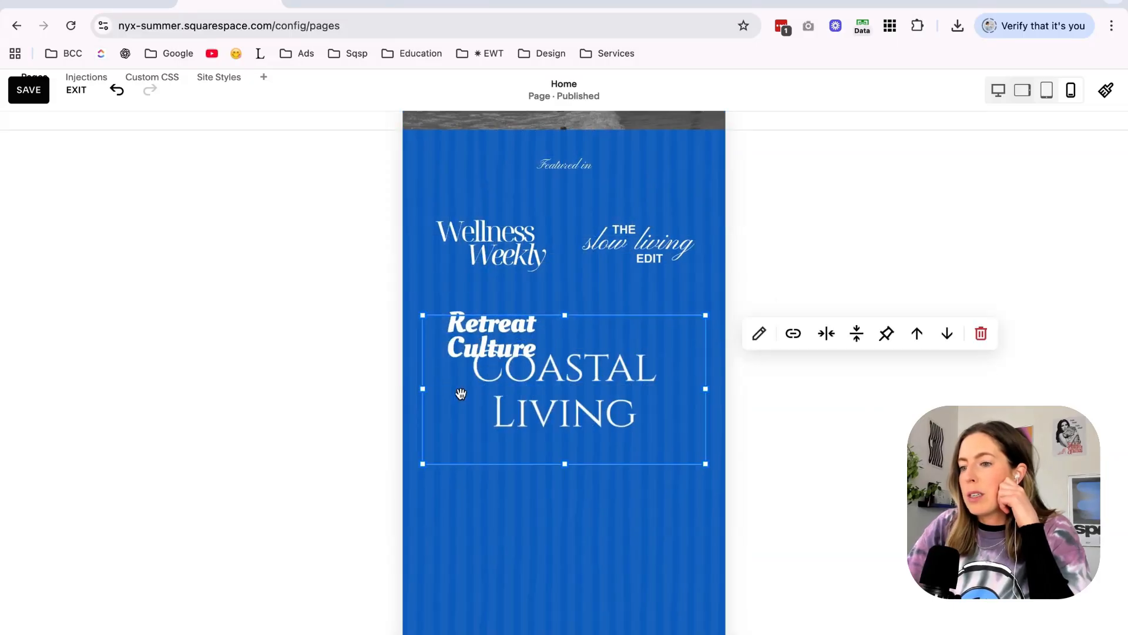
drag(493, 337, 493, 364)
click(509, 456)
scroll(509, 456, up, 2)
drag(509, 564, 594, 511)
drag(516, 506, 516, 479)
click(551, 579)
Adjust the placement of the photos around the "Hey, we're so glad you found us" intro in the mobile layout.
scroll(551, 580, down, 10)
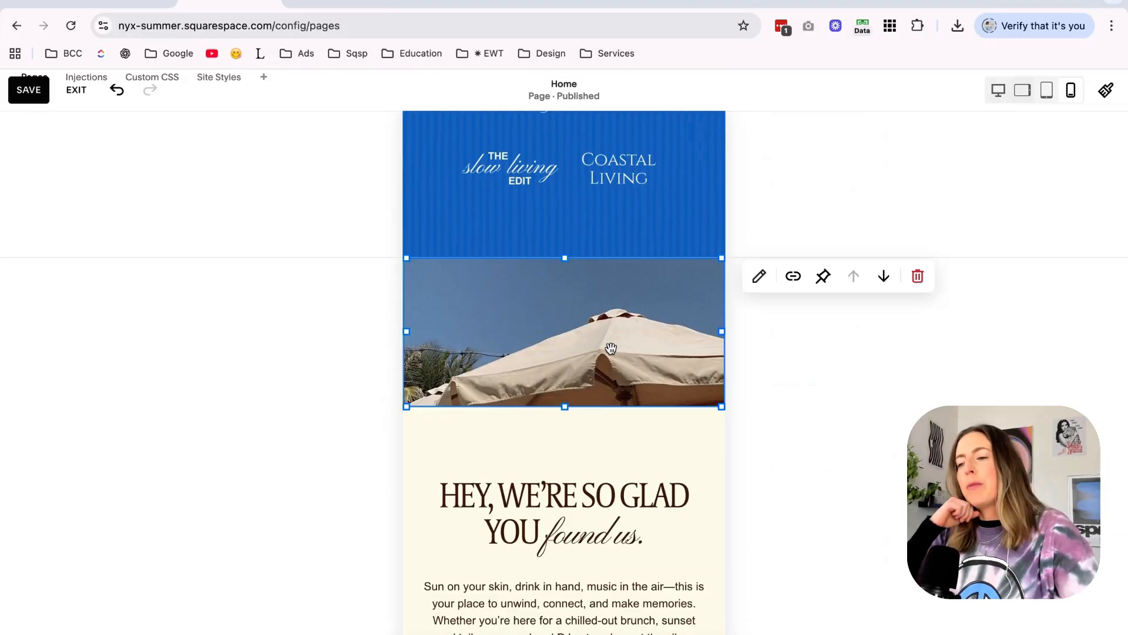
scroll(564, 312, down, 2)
drag(564, 281, 564, 322)
scroll(565, 322, up, 2)
scroll(565, 322, down, 5)
shift+click(628, 389)
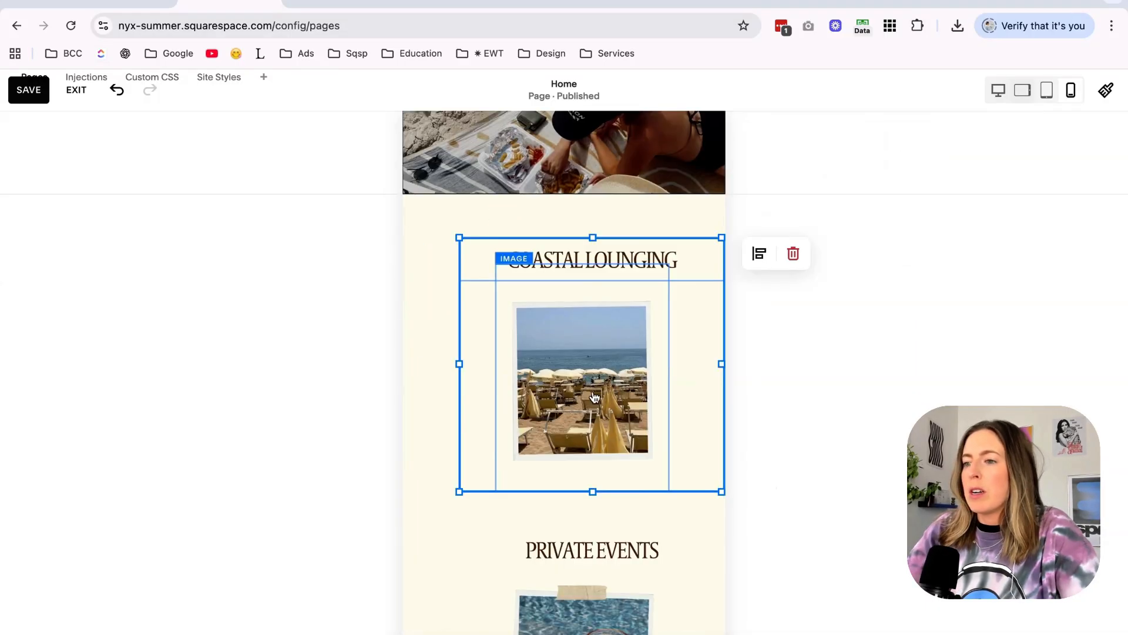
drag(628, 389, 592, 389)
Rearrange the headings and photos in the events section with Private Events and Sunset Sessions in the mobile layout.
scroll(592, 390, down, 3)
scroll(594, 376, down, 1)
scroll(597, 364, down, 5)
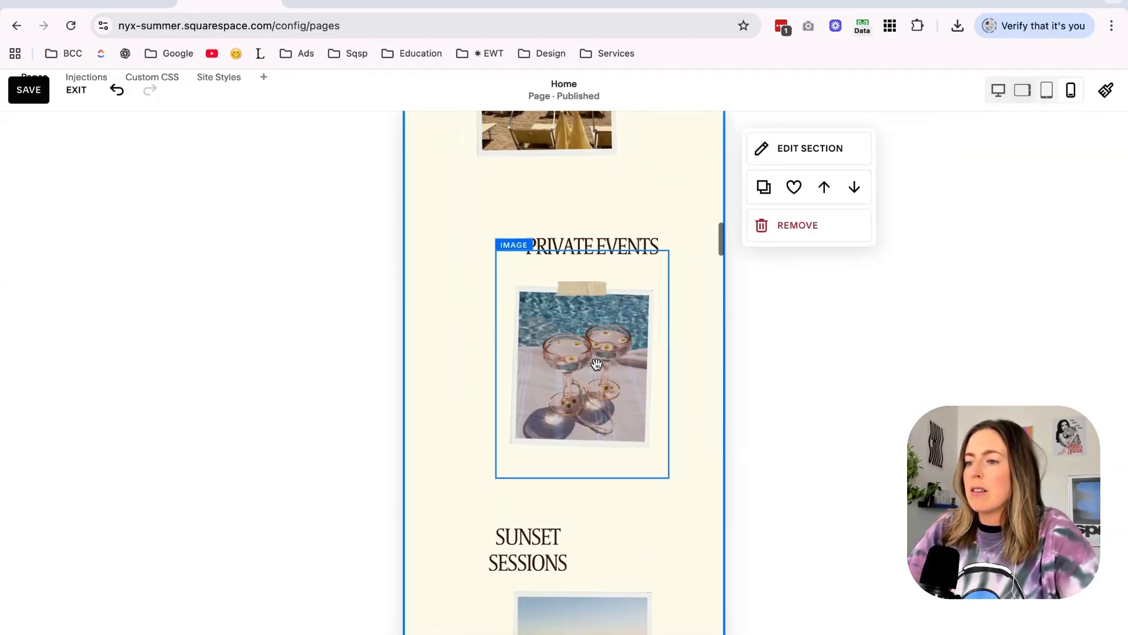
click(557, 231)
scroll(672, 446, up, 12)
scroll(672, 445, down, 6)
scroll(673, 448, up, 5)
click(598, 260)
scroll(566, 321, down, 10)
click(546, 315)
scroll(565, 301, up, 3)
drag(661, 270, 479, 382)
drag(578, 285, 650, 222)
drag(601, 408, 601, 487)
drag(533, 403, 533, 351)
drag(560, 333, 594, 337)
key(Left)
key(Up)
drag(601, 487, 601, 436)
Edit the site footer's mobile layout and move a lower content block upward.
scroll(580, 483, down, 2)
scroll(579, 483, down, 10)
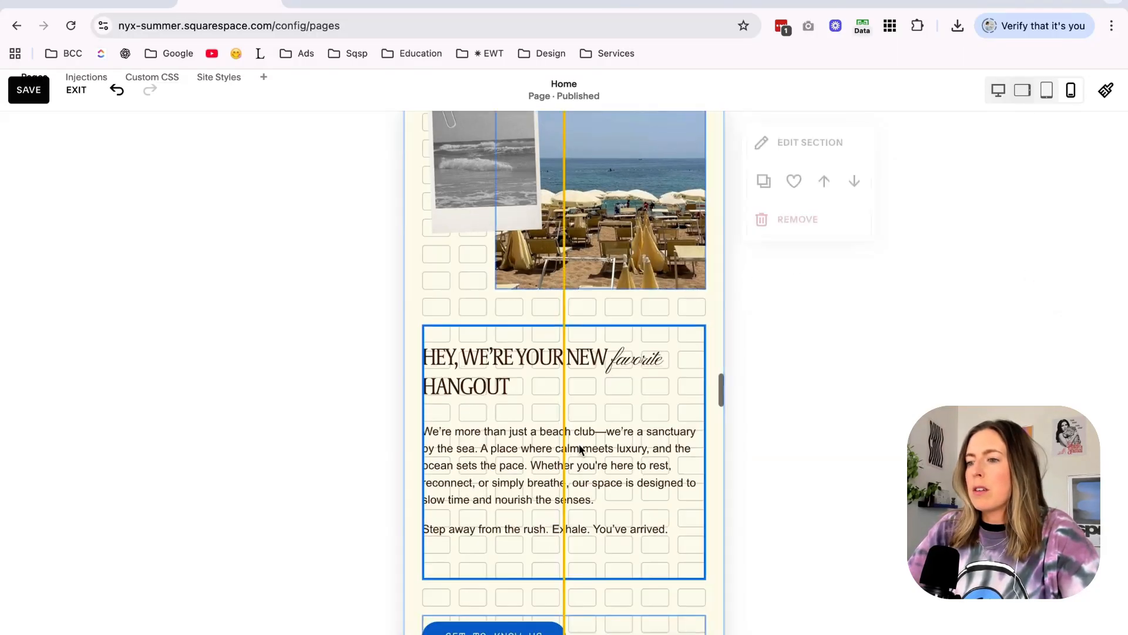
scroll(673, 331, down, 10)
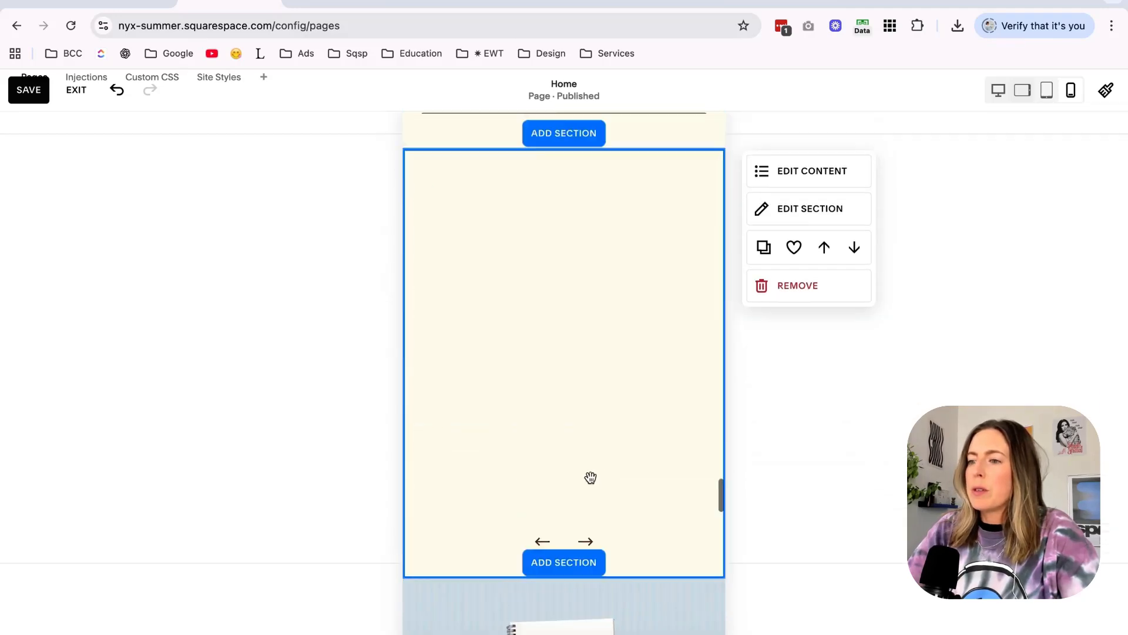
scroll(590, 483, down, 10)
scroll(672, 303, down, 7)
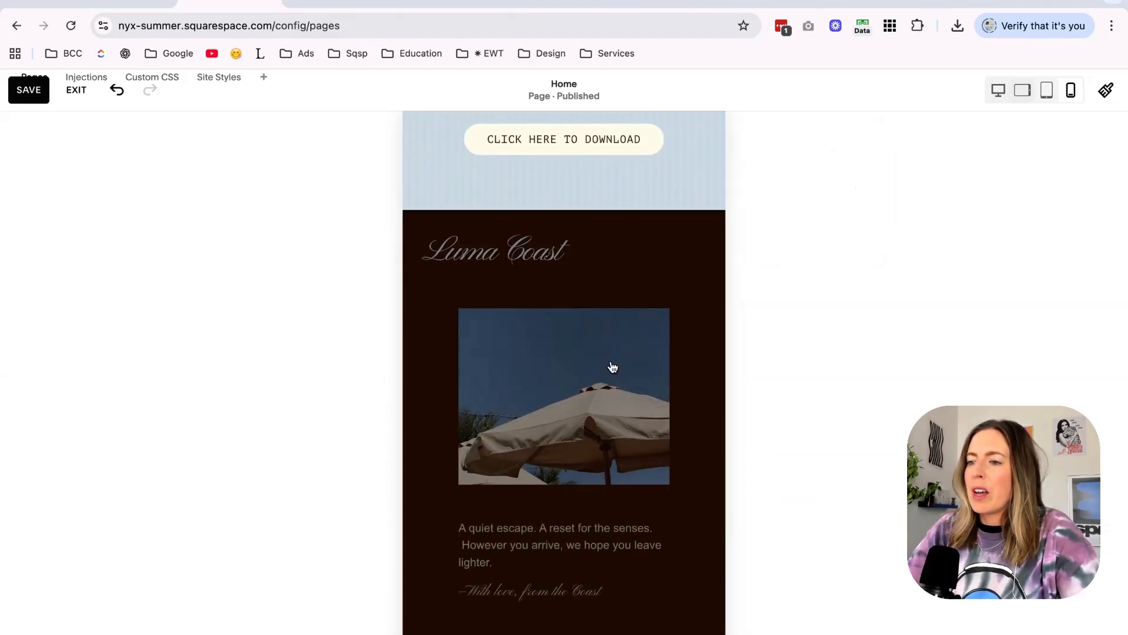
scroll(613, 367, down, 6)
scroll(611, 361, up, 10)
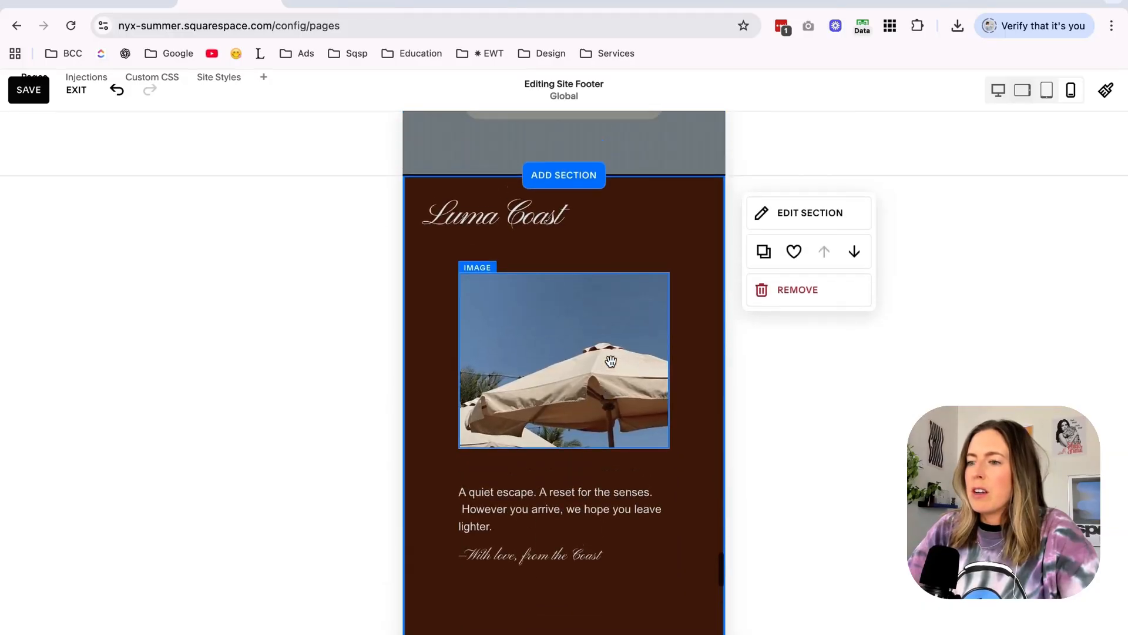
scroll(568, 452, down, 3)
drag(559, 619, 567, 451)
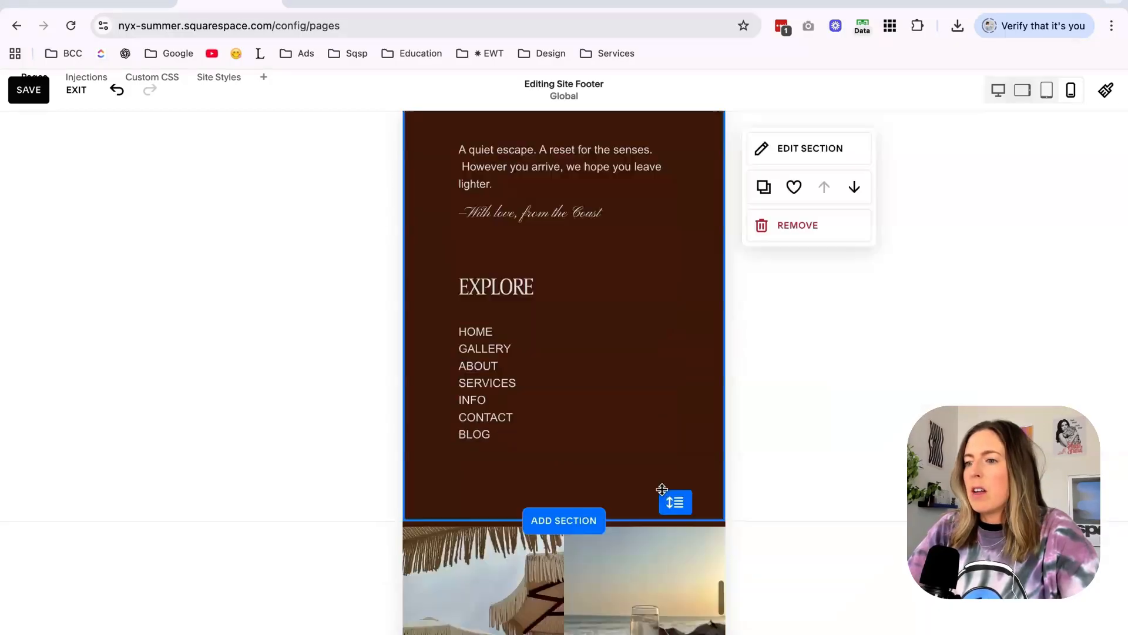
Switch to the live site and check the home page in the developer tools' responsive view at 440 and 905 px widths.
scroll(662, 493, up, 9)
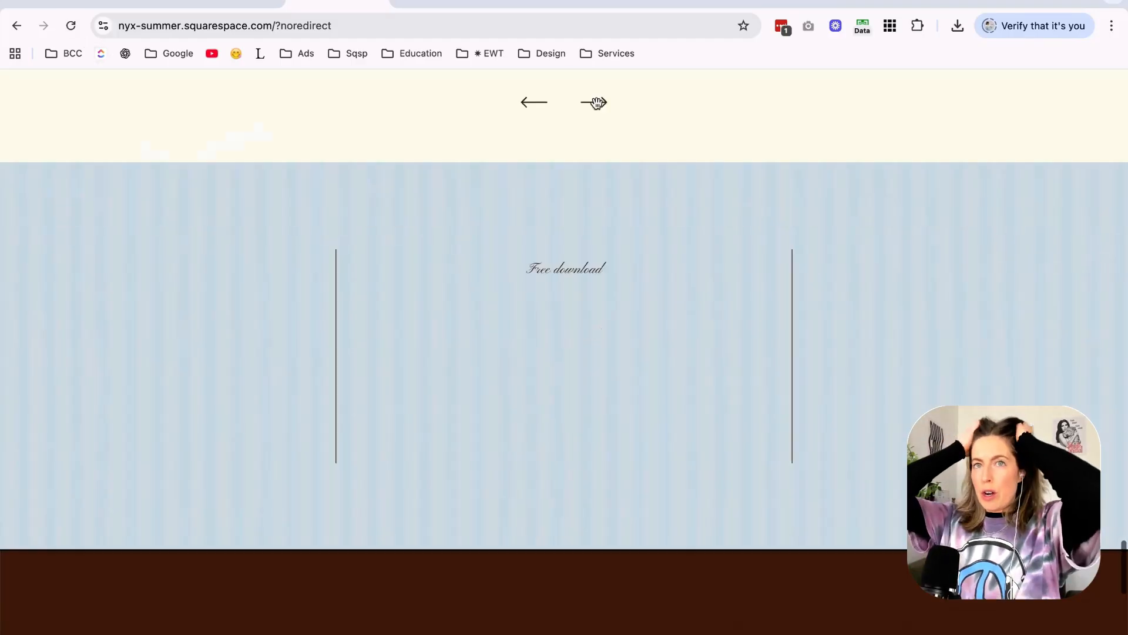
scroll(683, 305, down, 4)
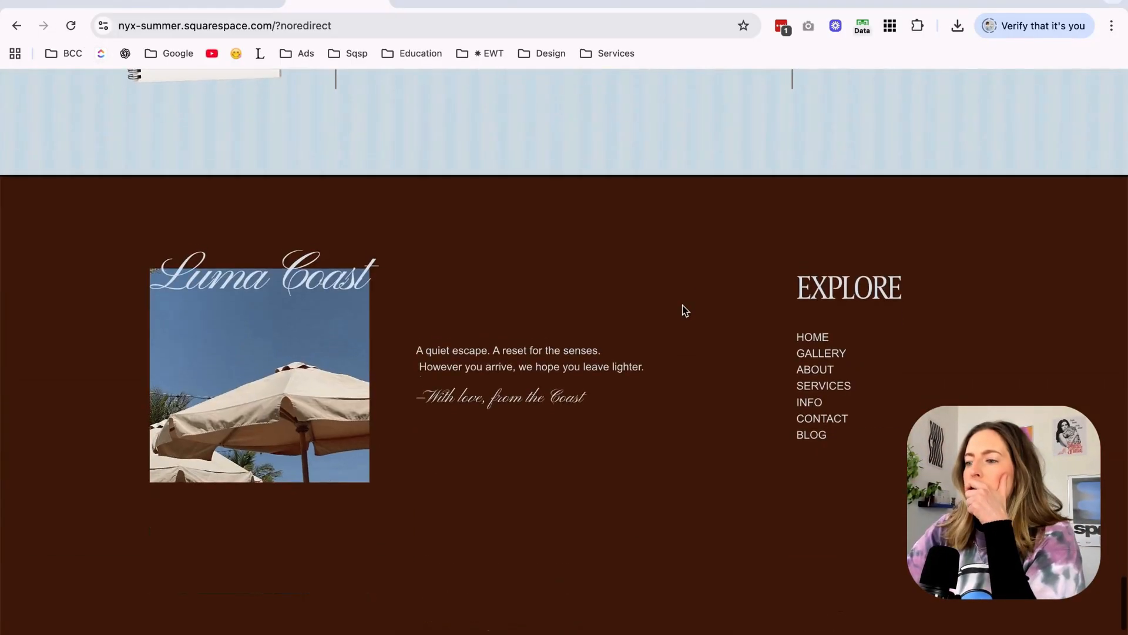
scroll(682, 304, up, 15)
scroll(682, 305, up, 15)
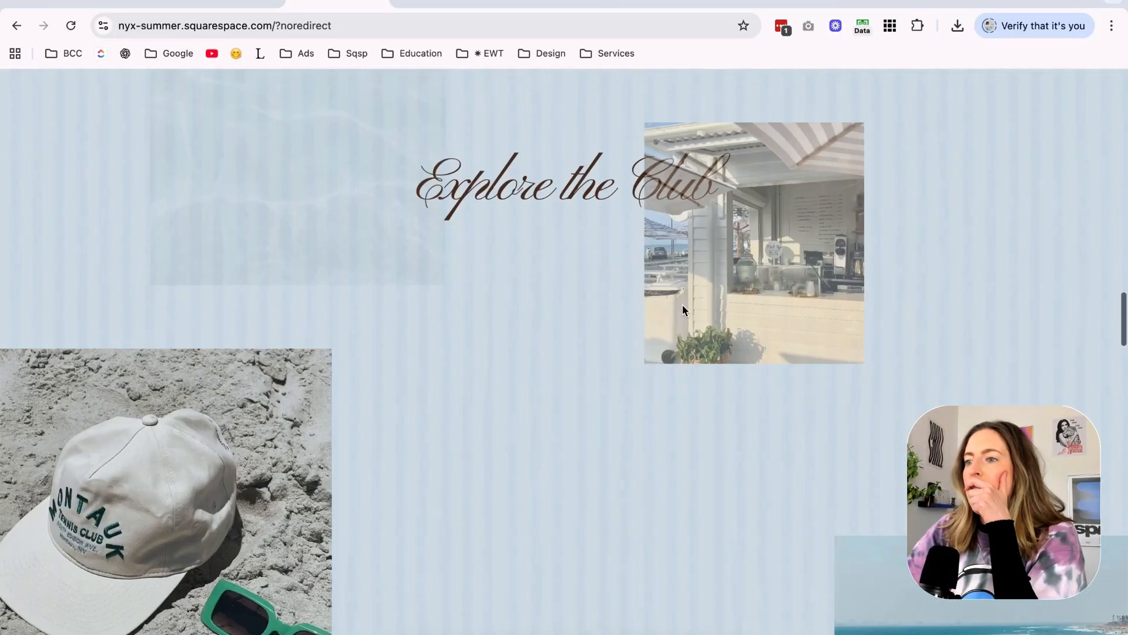
scroll(683, 305, up, 10)
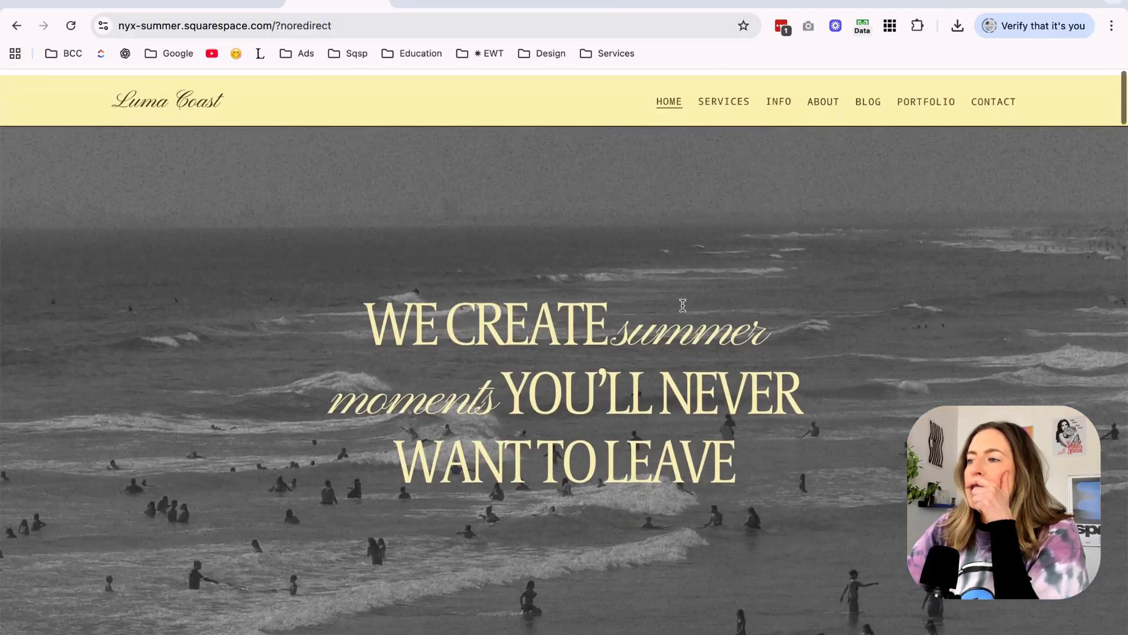
right_click(987, 145)
click(840, 389)
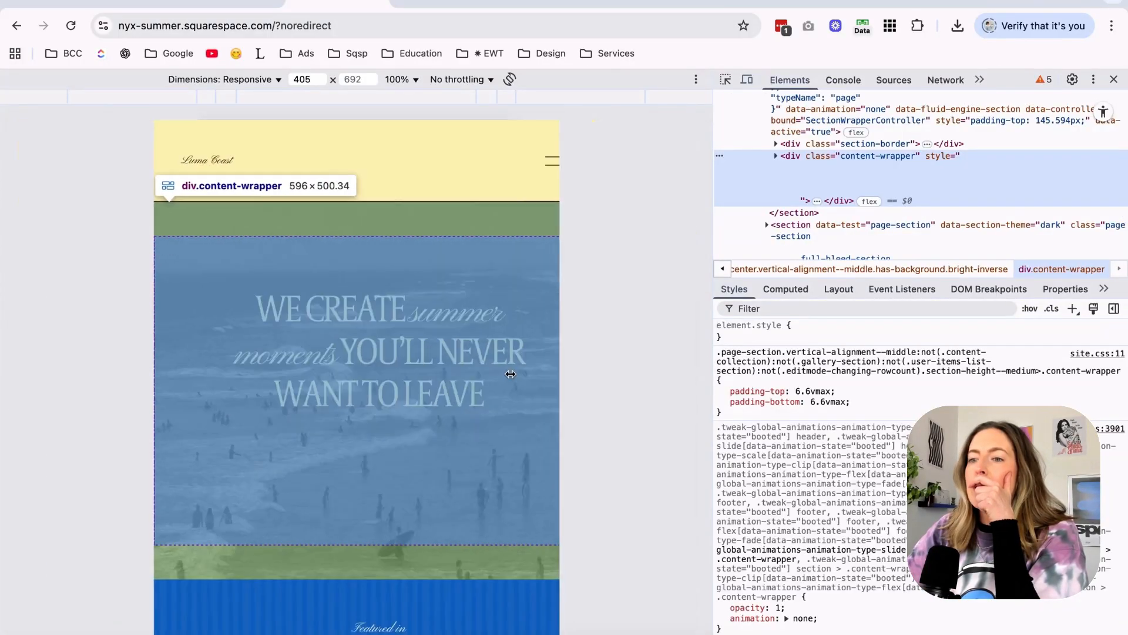
drag(510, 374, 542, 382)
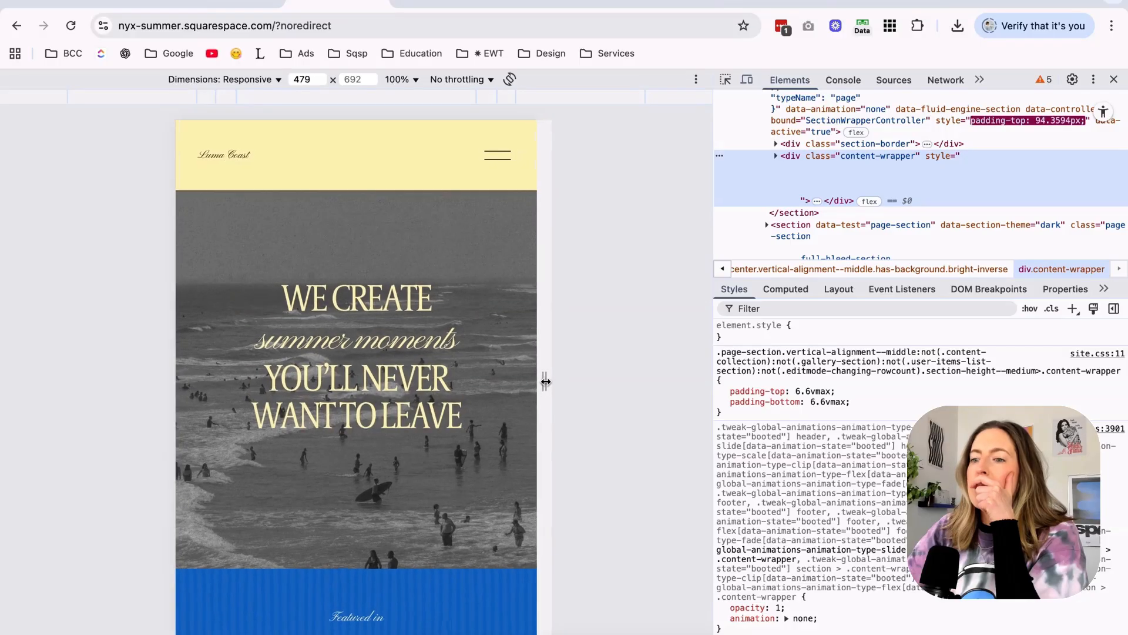
scroll(491, 247, down, 6)
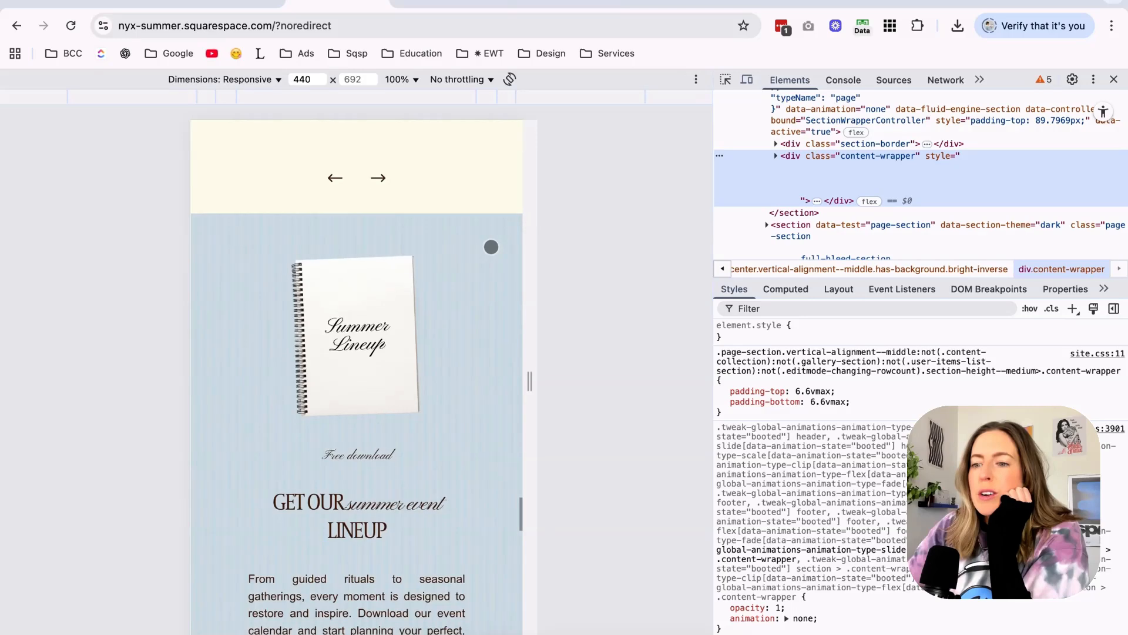
drag(531, 377, 704, 381)
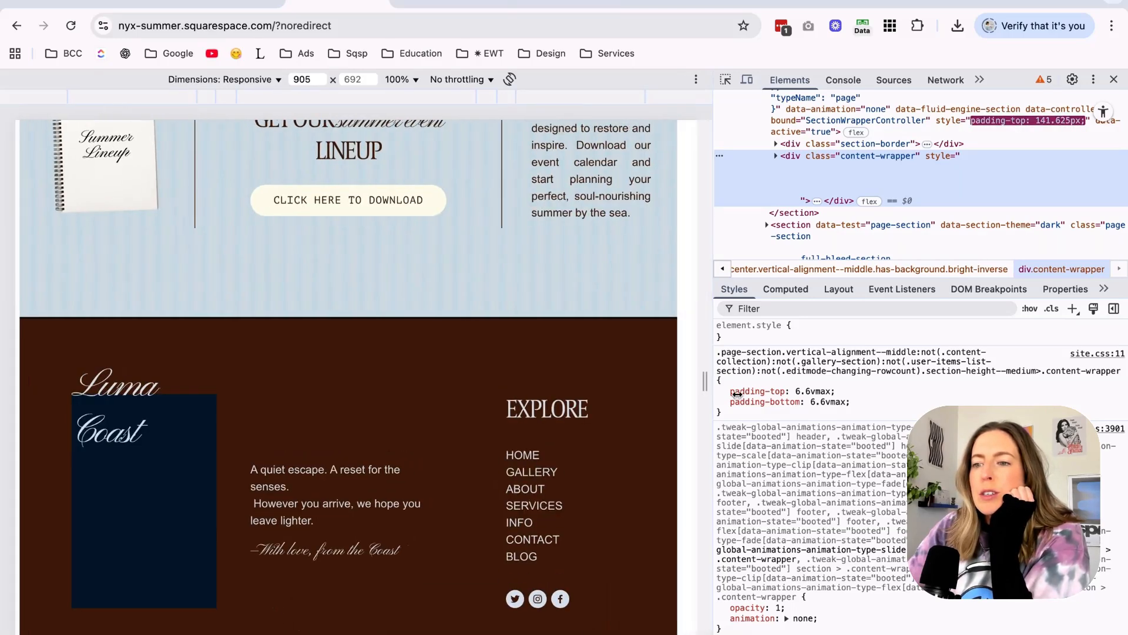
click(1115, 80)
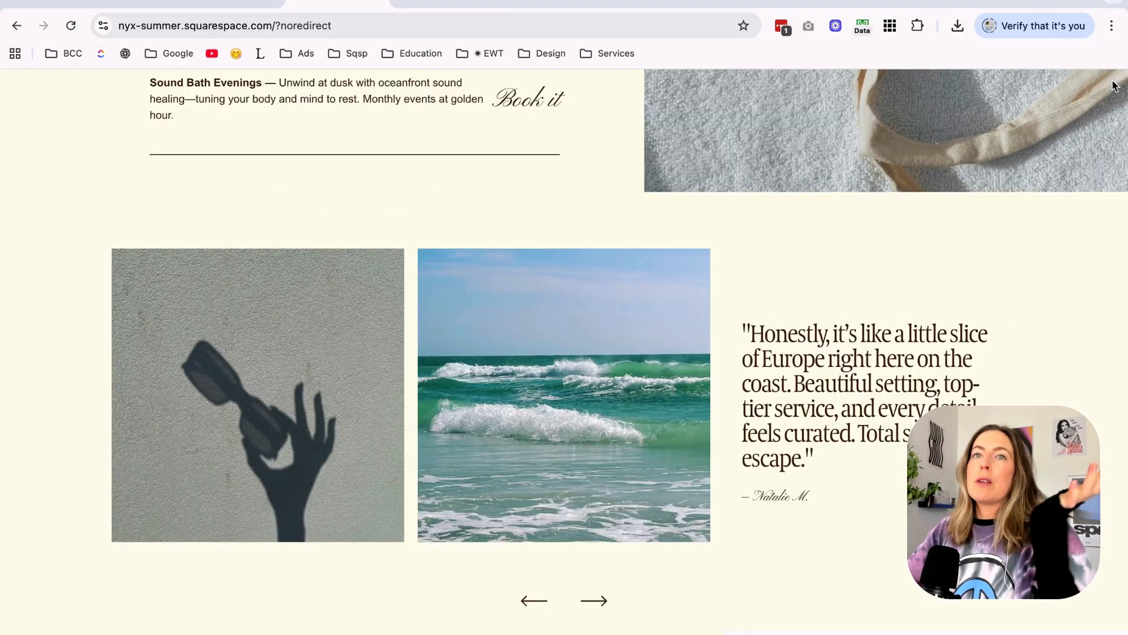
Review the live home page at desktop width, from the free download section and footer gallery back to the hero.
scroll(784, 184, down, 10)
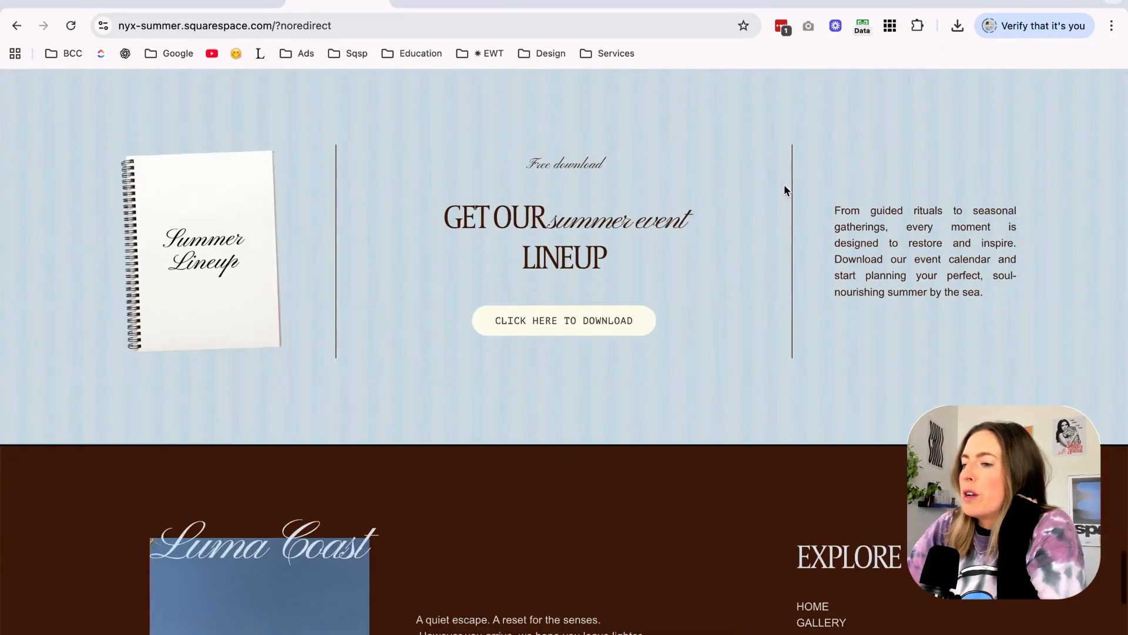
scroll(784, 184, down, 6)
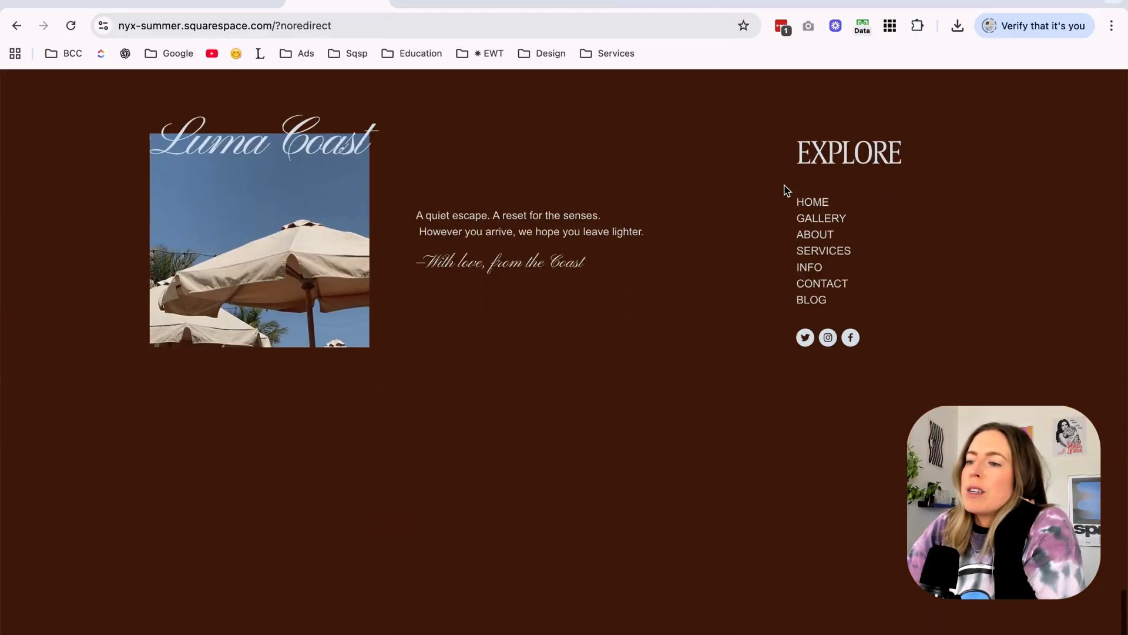
scroll(788, 191, up, 1)
scroll(787, 191, down, 1)
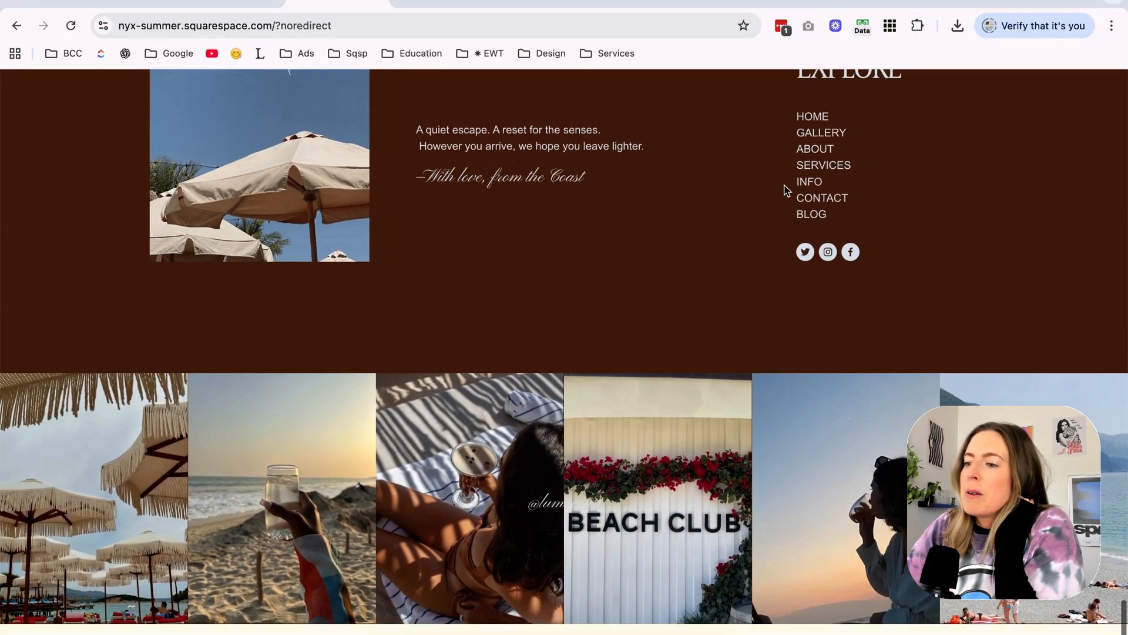
scroll(787, 189, up, 20)
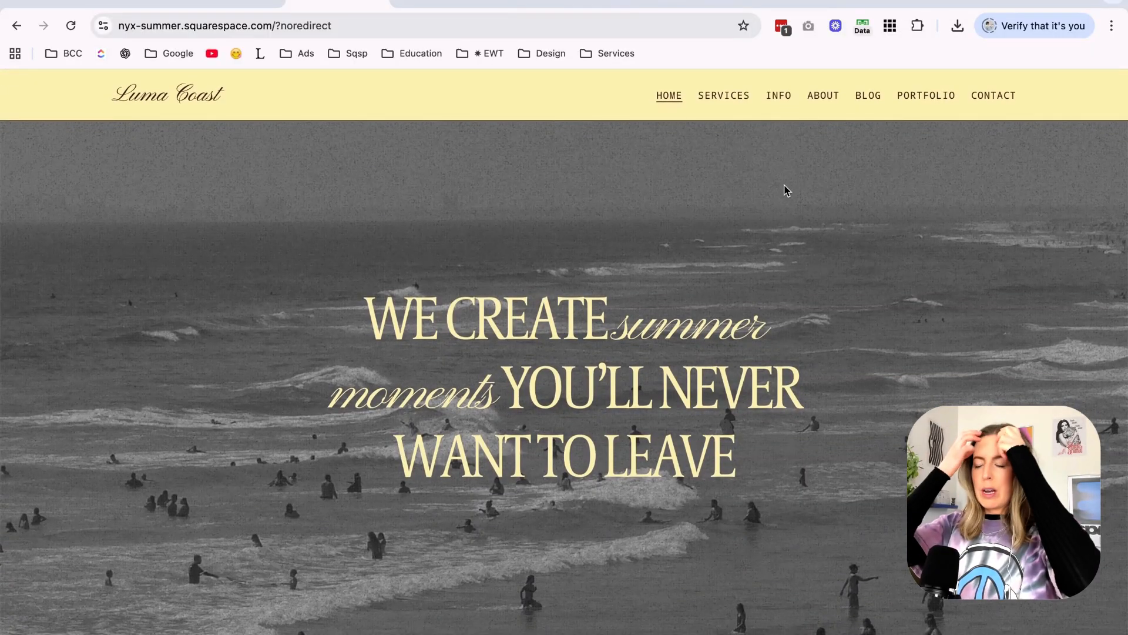
scroll(787, 191, down, 9)
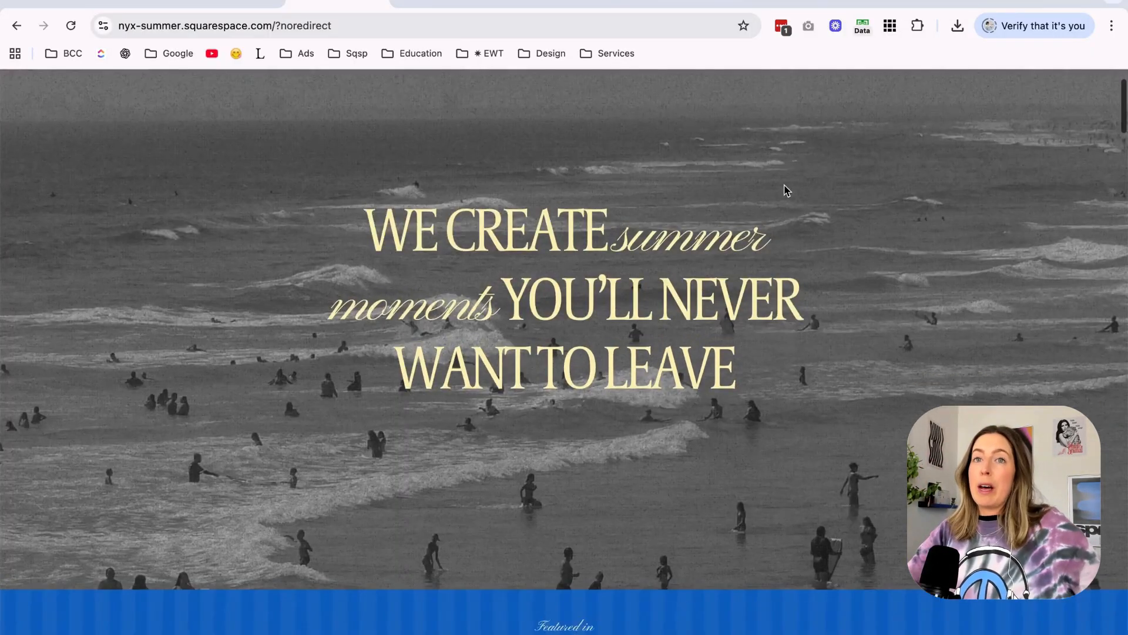
scroll(787, 190, up, 1)
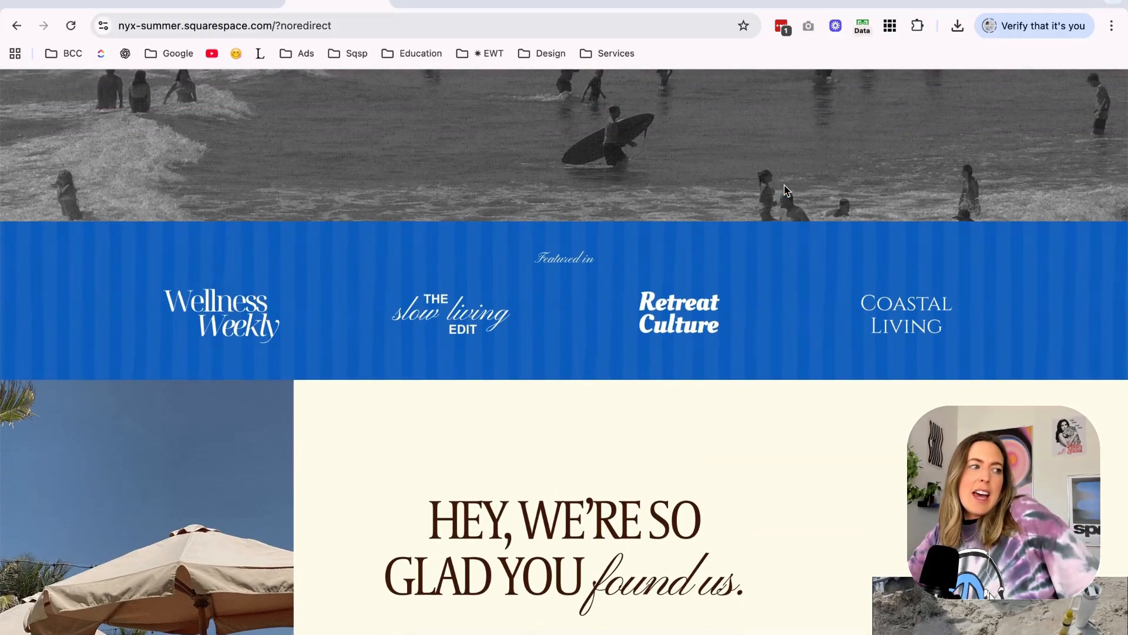